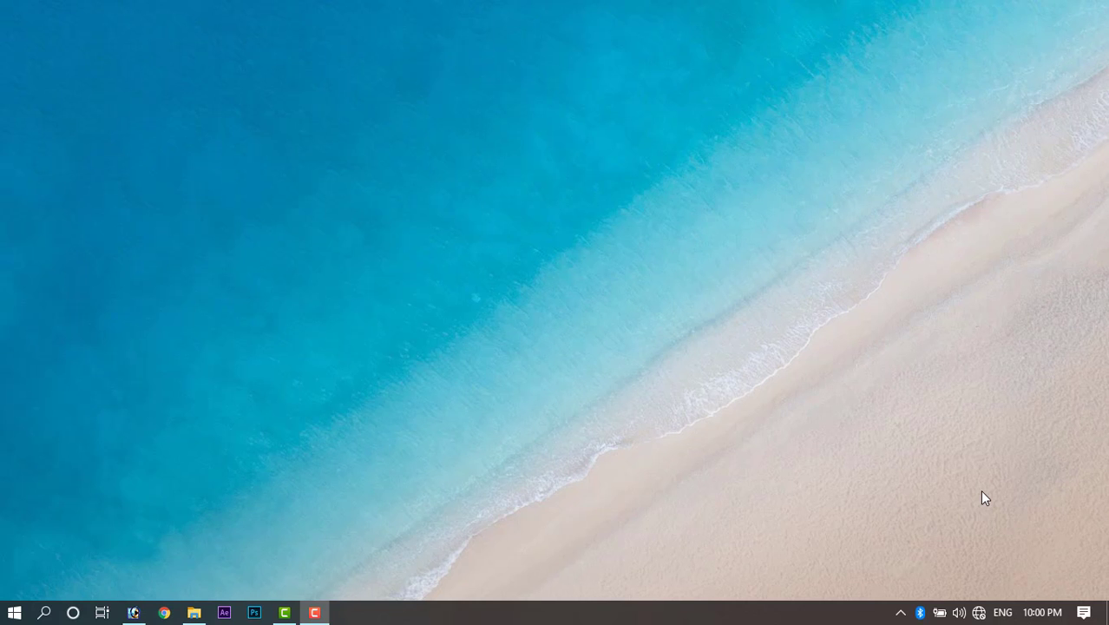
Open the RashiKhanna folder and view youtube.jpg enlarged for reference.
left_click(195, 613)
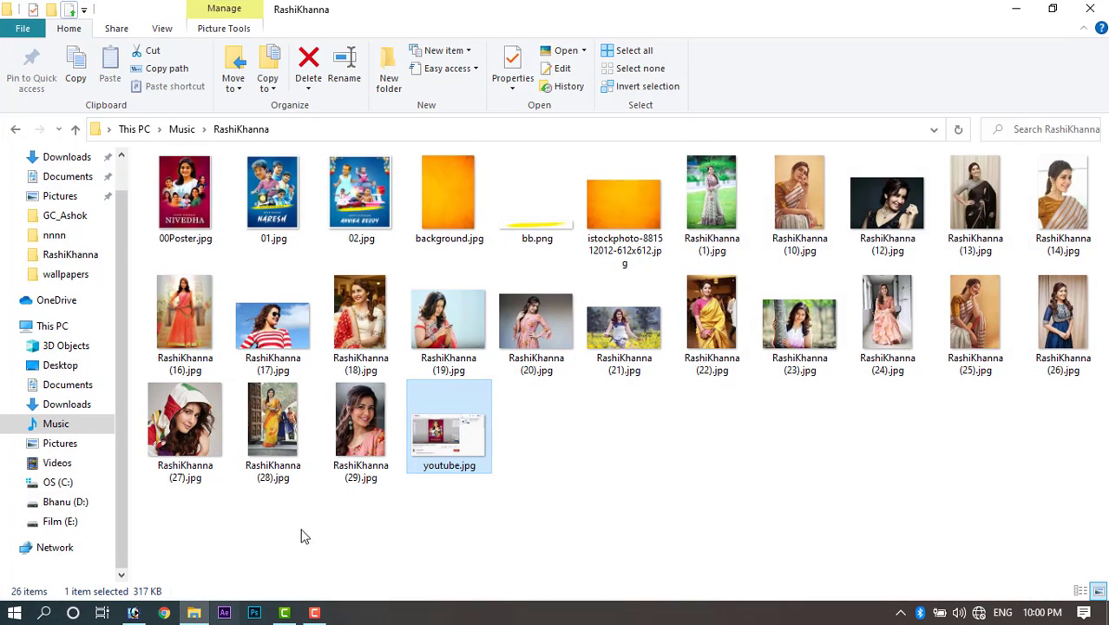
double_click(486, 460)
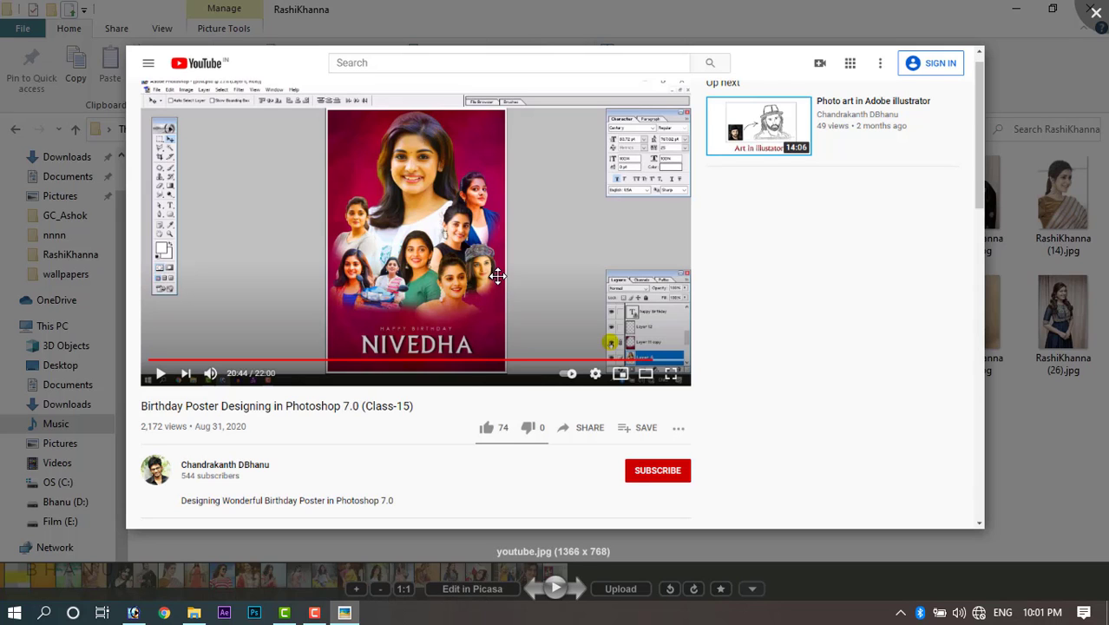
scroll(401, 254, "up", 2)
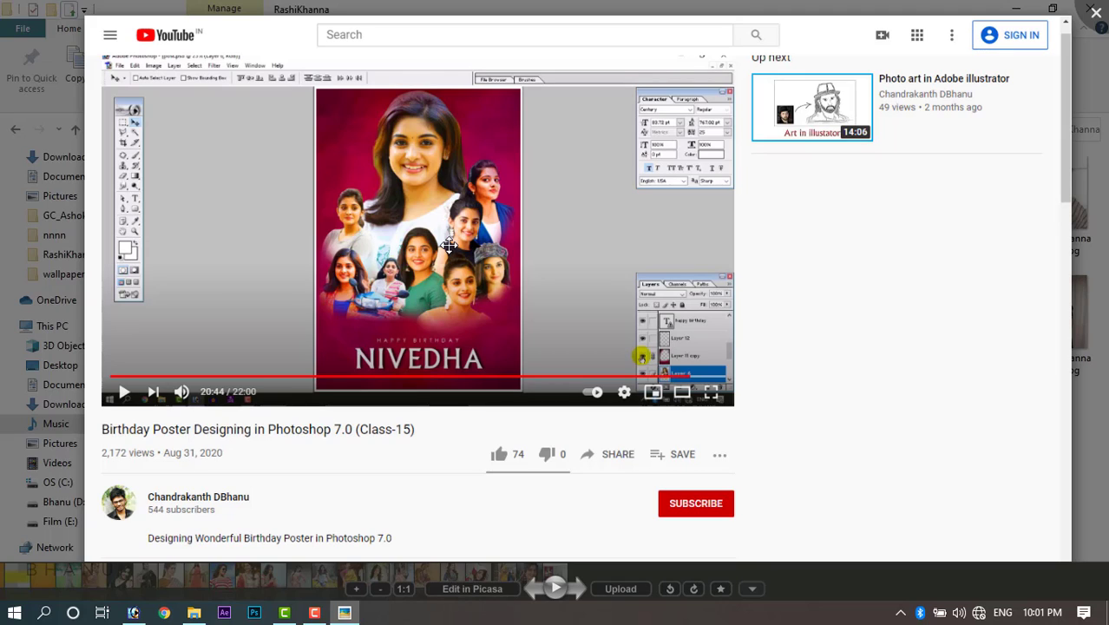
left_click(1097, 13)
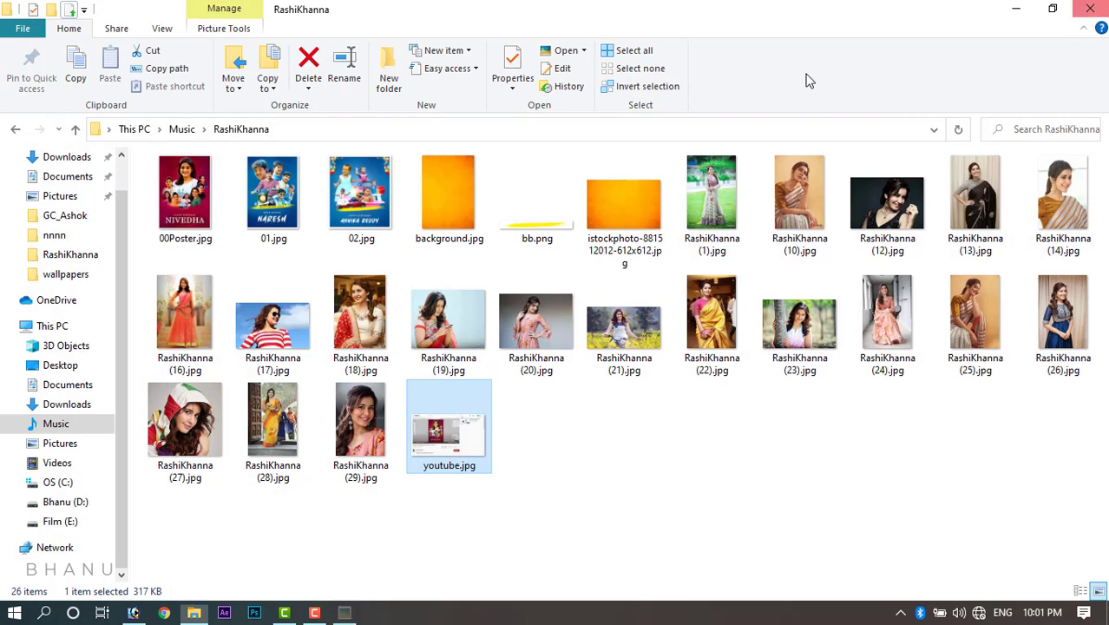
View the sample birthday posters 00Poster.jpg, 01.jpg and 02.jpg for their photo and text layout.
double_click(183, 212)
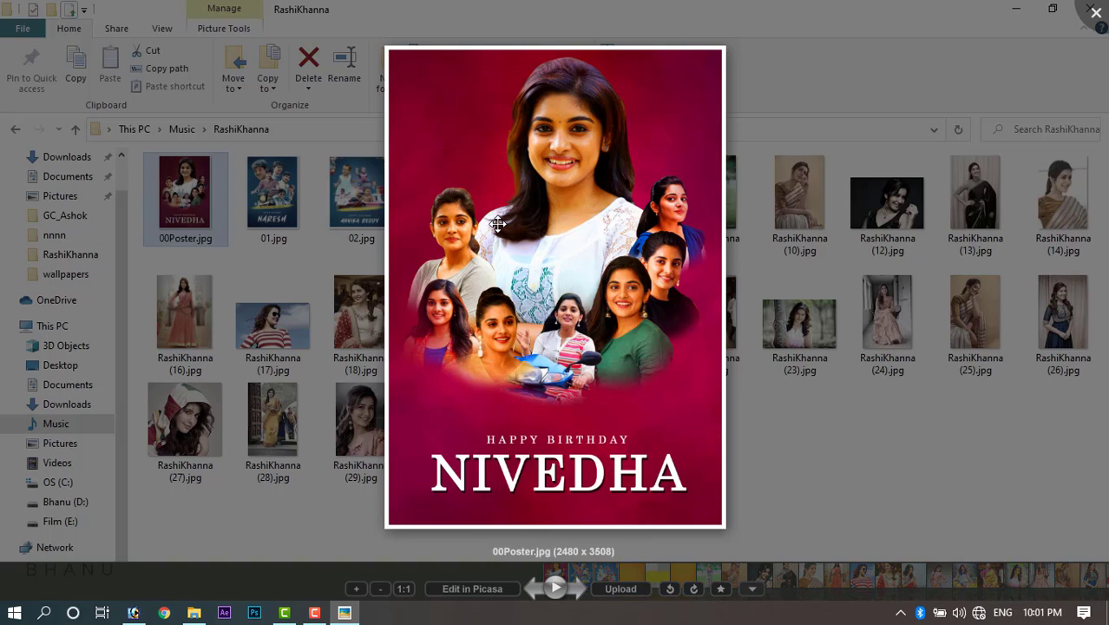
left_click(1096, 12)
left_click(282, 215)
double_click(282, 215)
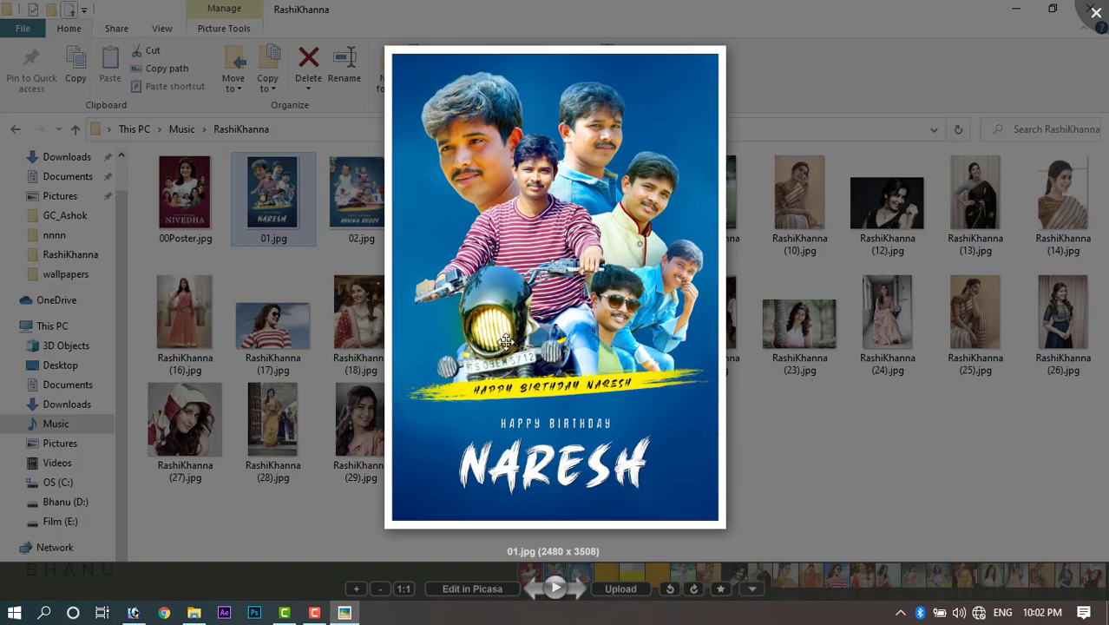
left_click(1095, 13)
left_click(362, 206)
double_click(362, 206)
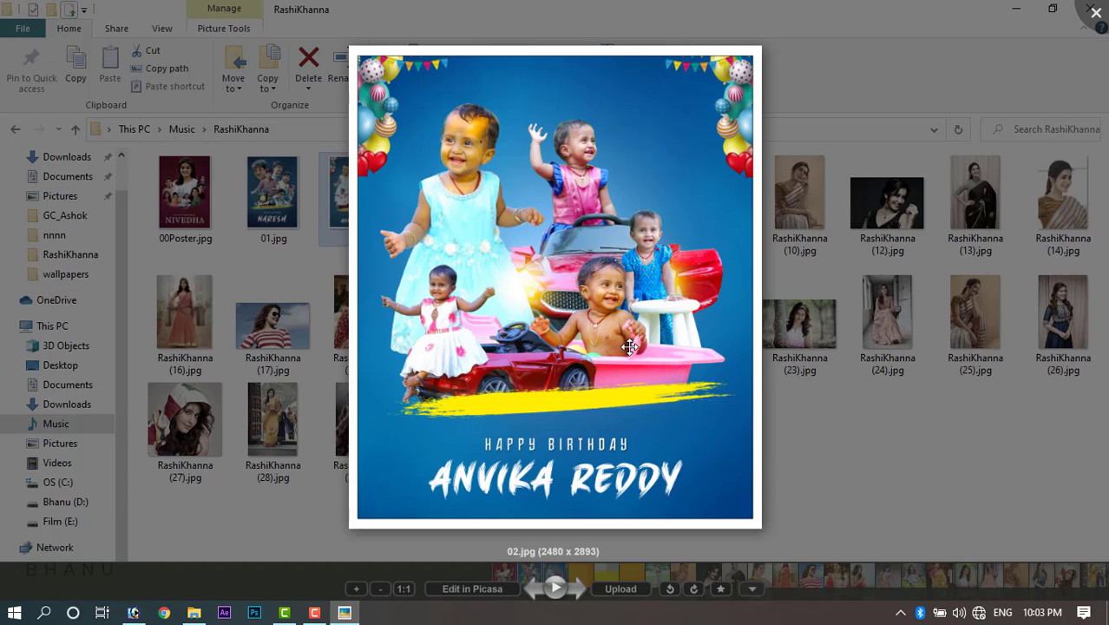
left_click(1095, 12)
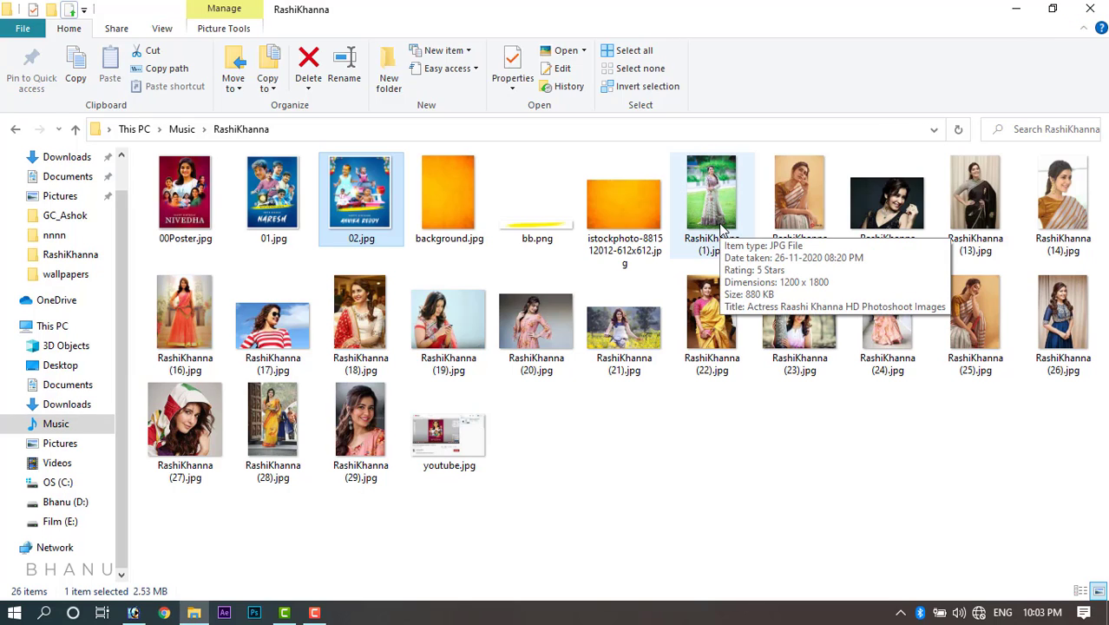
double_click(279, 224)
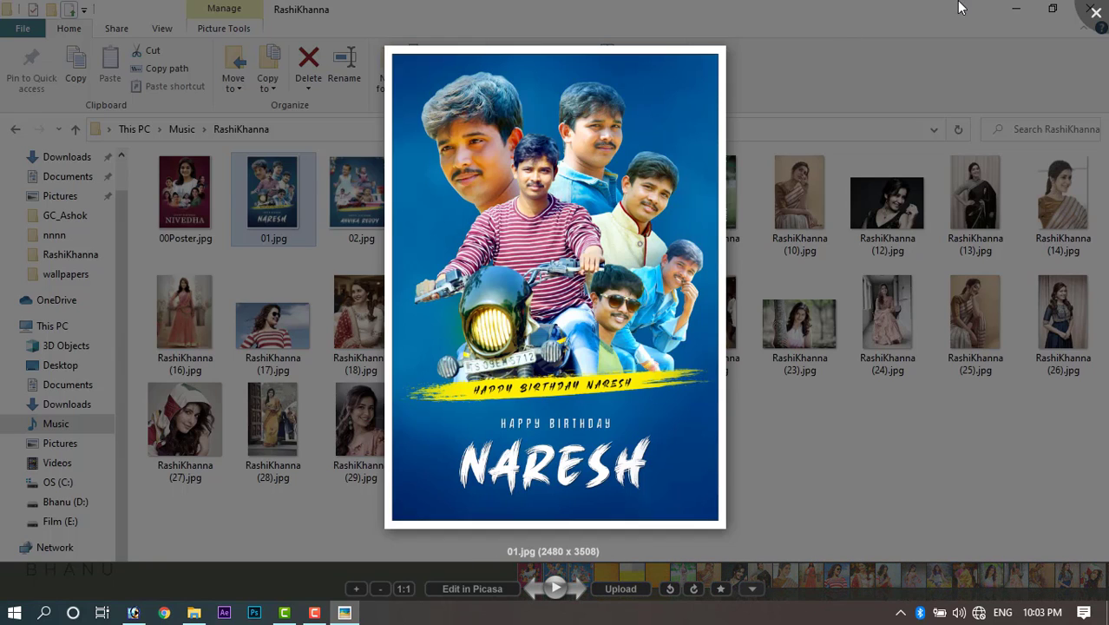
left_click(1091, 19)
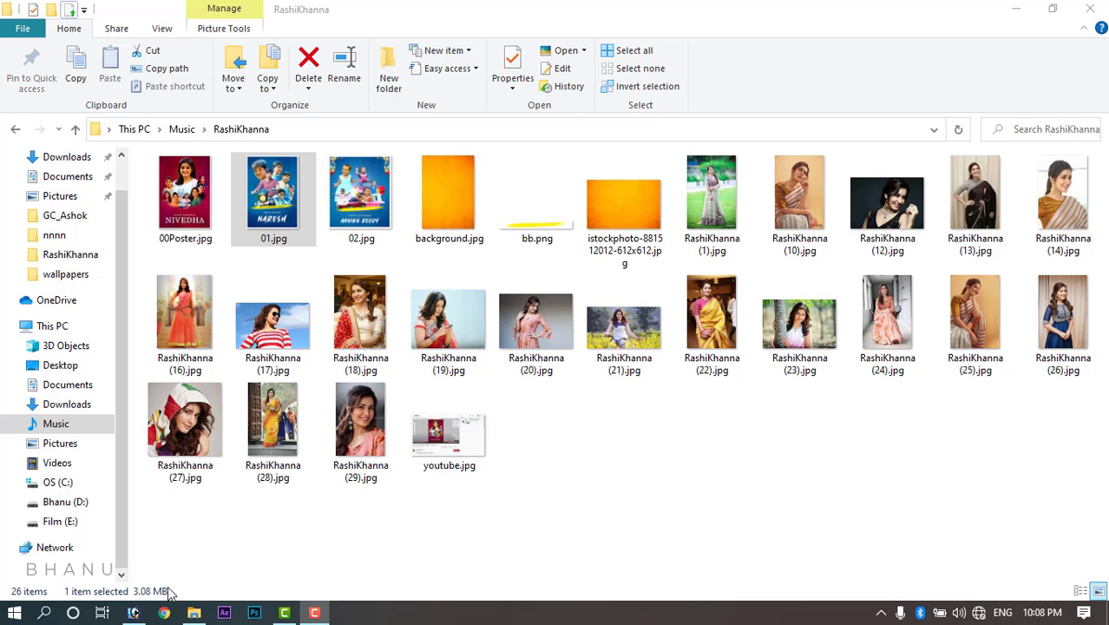
Switch to Photoshop and create a white RGB document from the A4 preset, 210 x 297 mm at 300 pixels/inch.
left_click(139, 612)
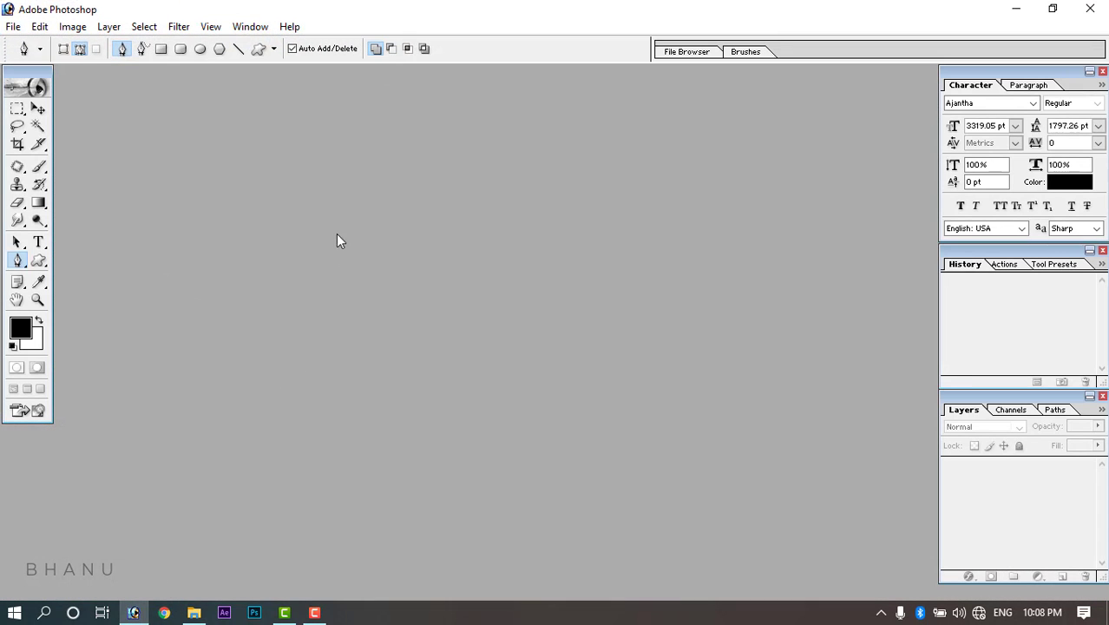
left_click(17, 27)
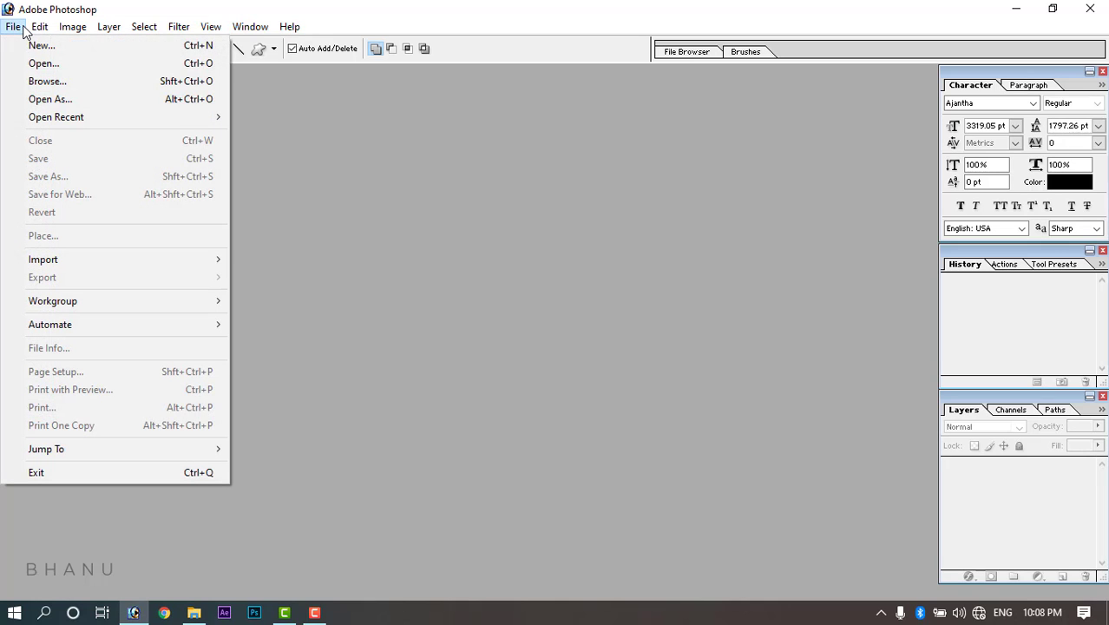
left_click(41, 52)
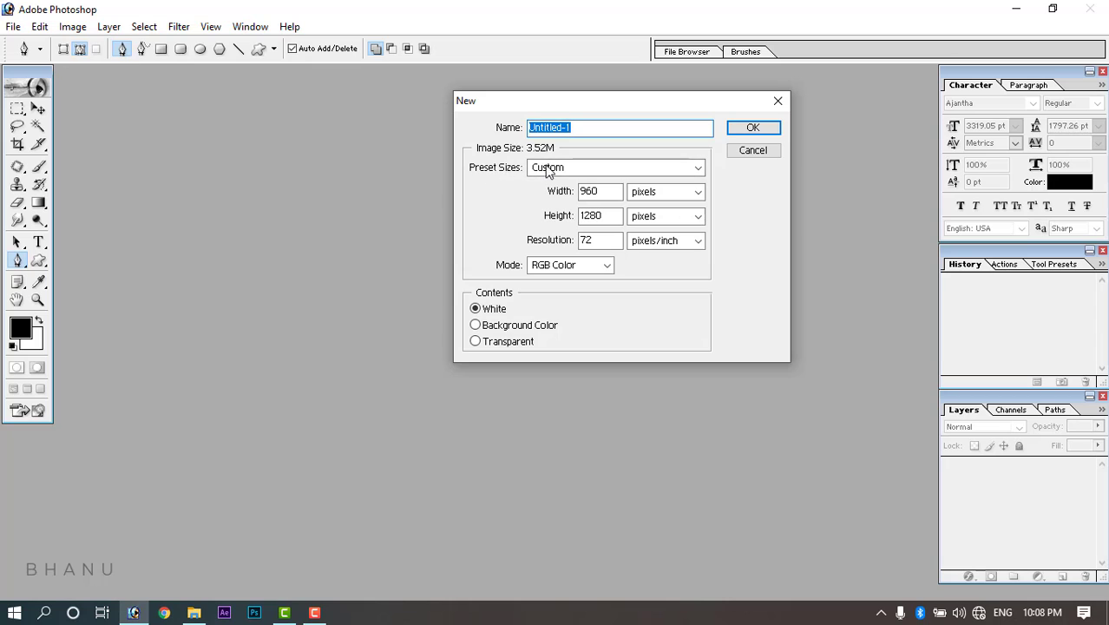
left_click(549, 170)
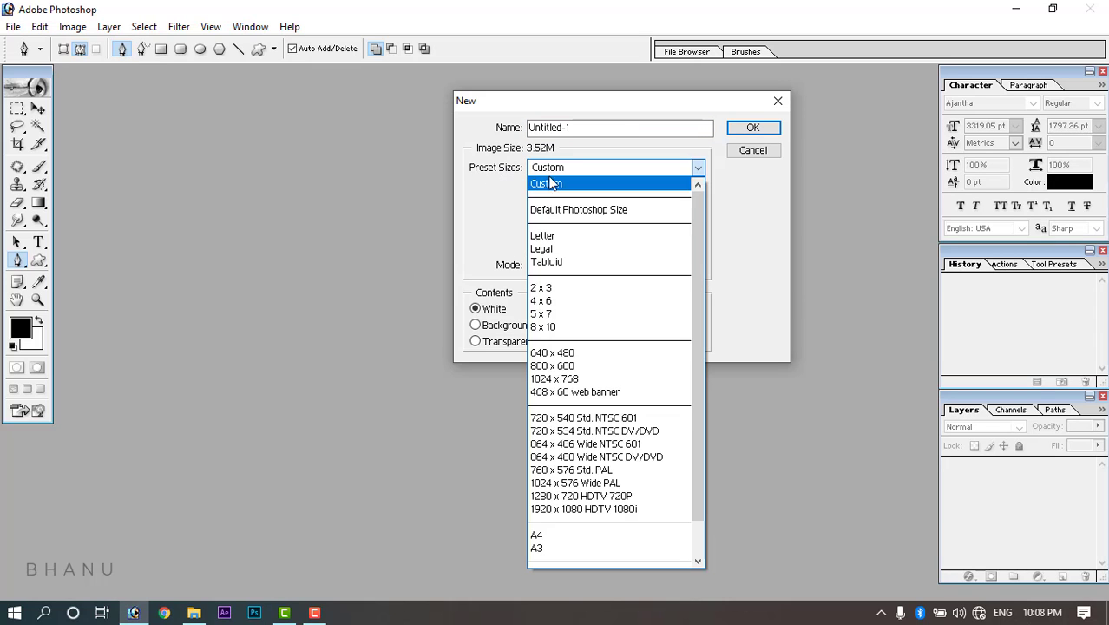
left_click(560, 537)
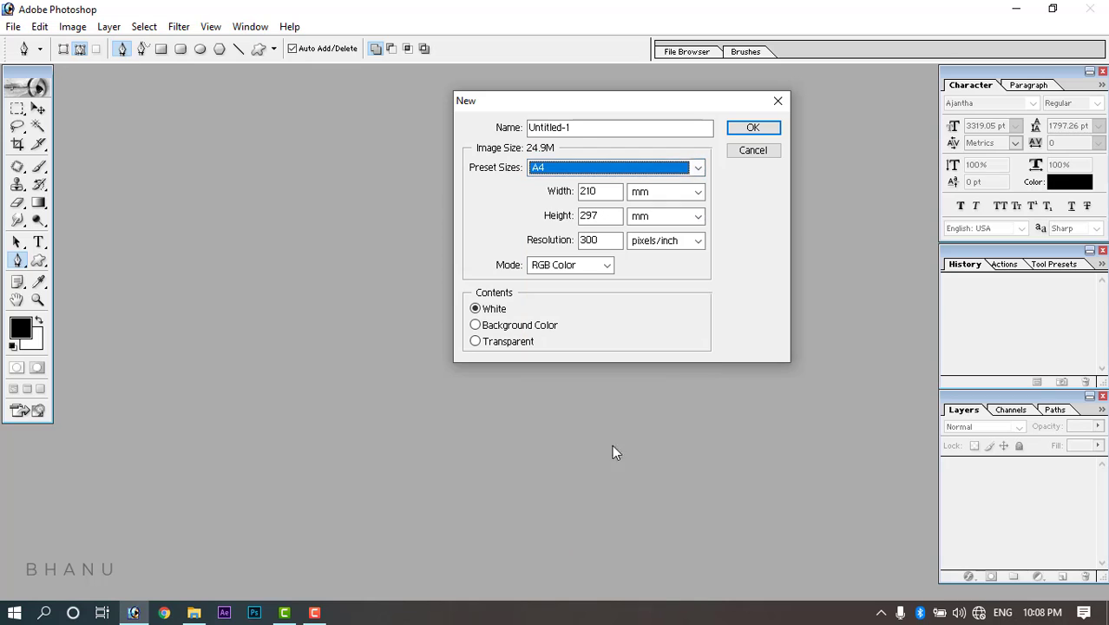
left_click(751, 130)
left_click_drag(209, 94, 676, 87)
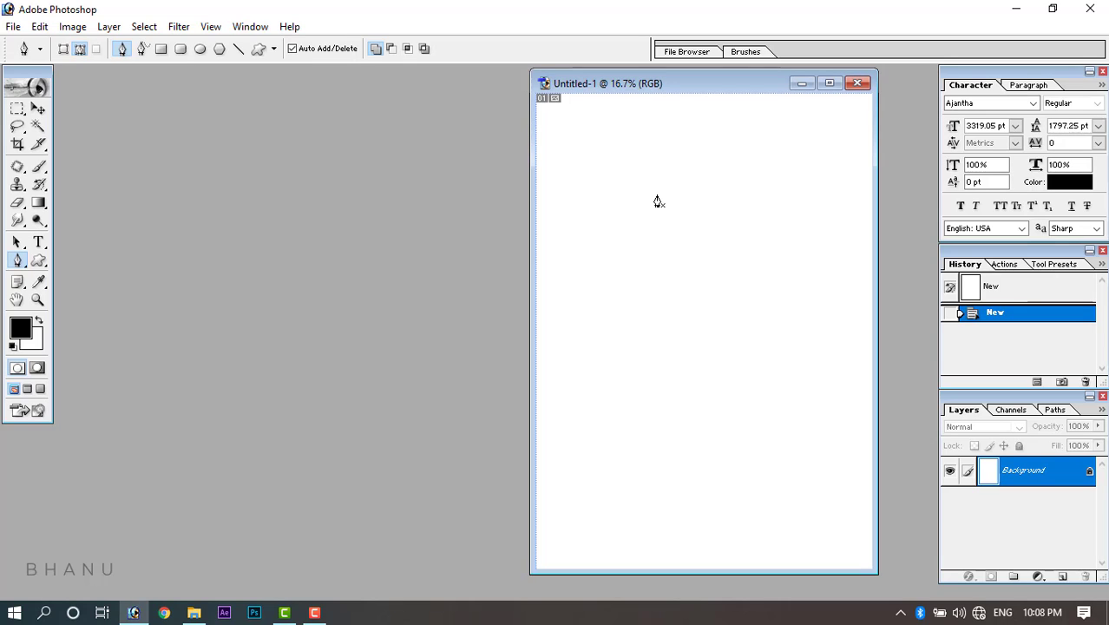
Bring RashiKhanna (19).jpg from the photo folder into Photoshop as its own document and maximize its window.
key("v")
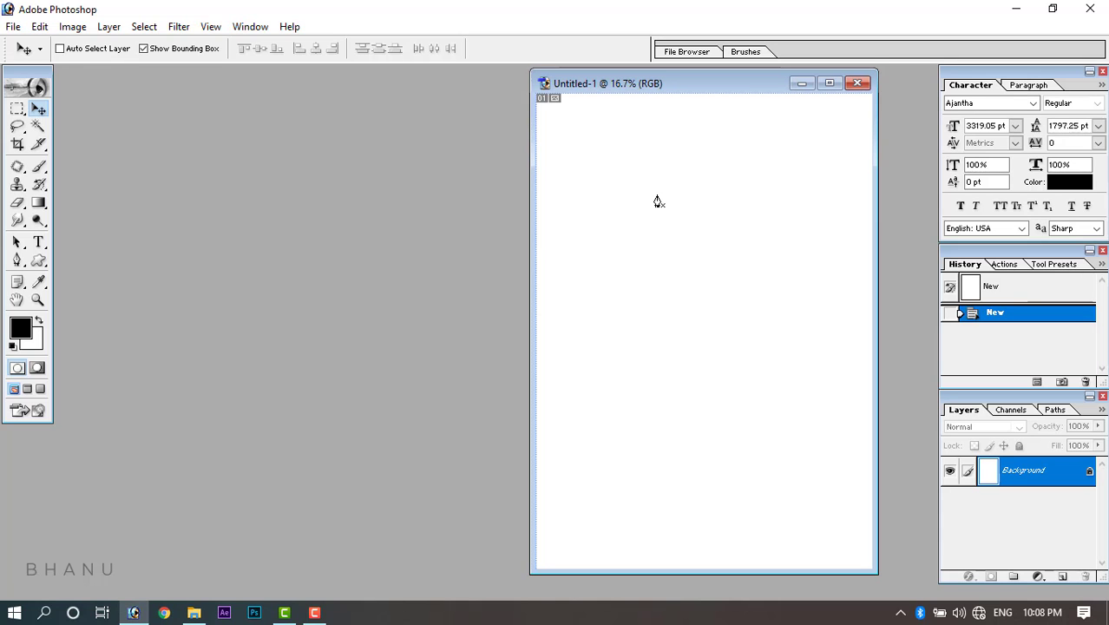
left_click(1015, 10)
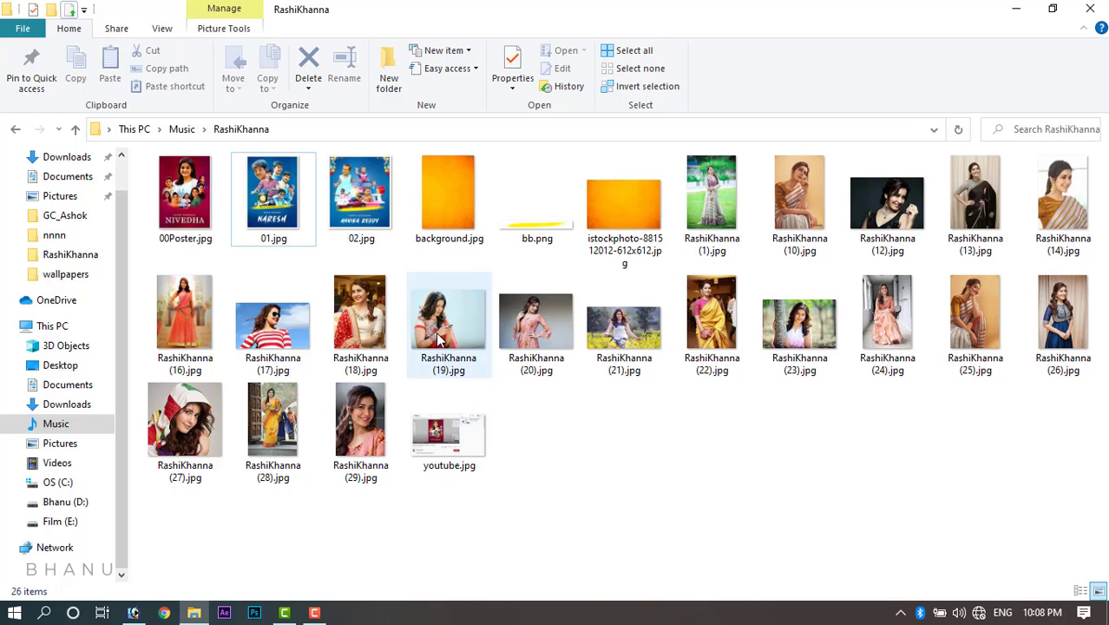
left_click_drag(442, 355, 292, 335)
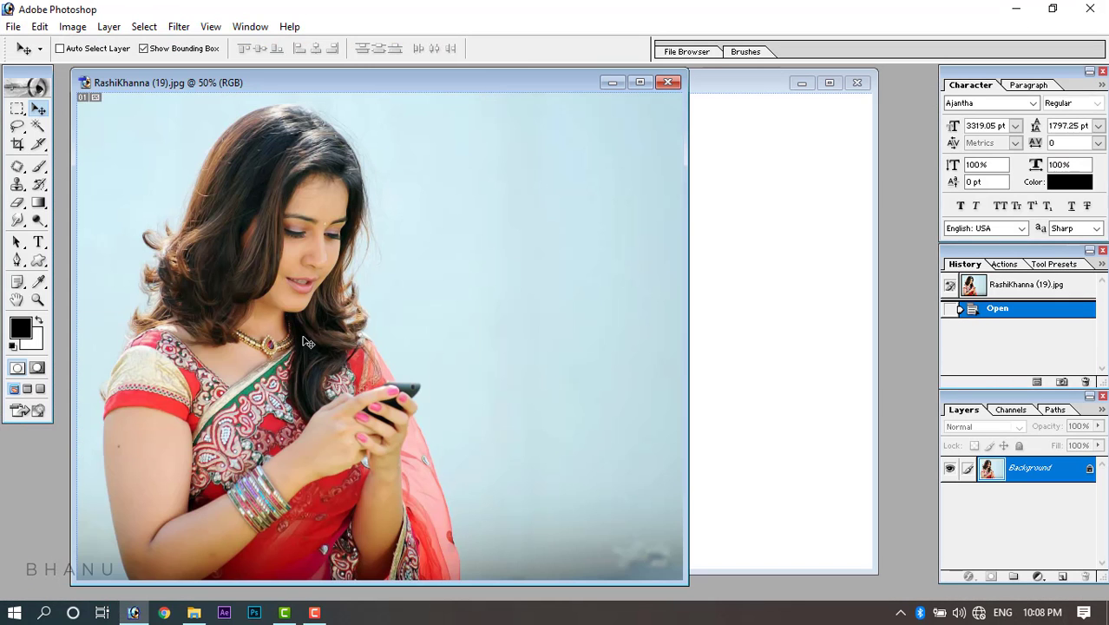
left_click(640, 83)
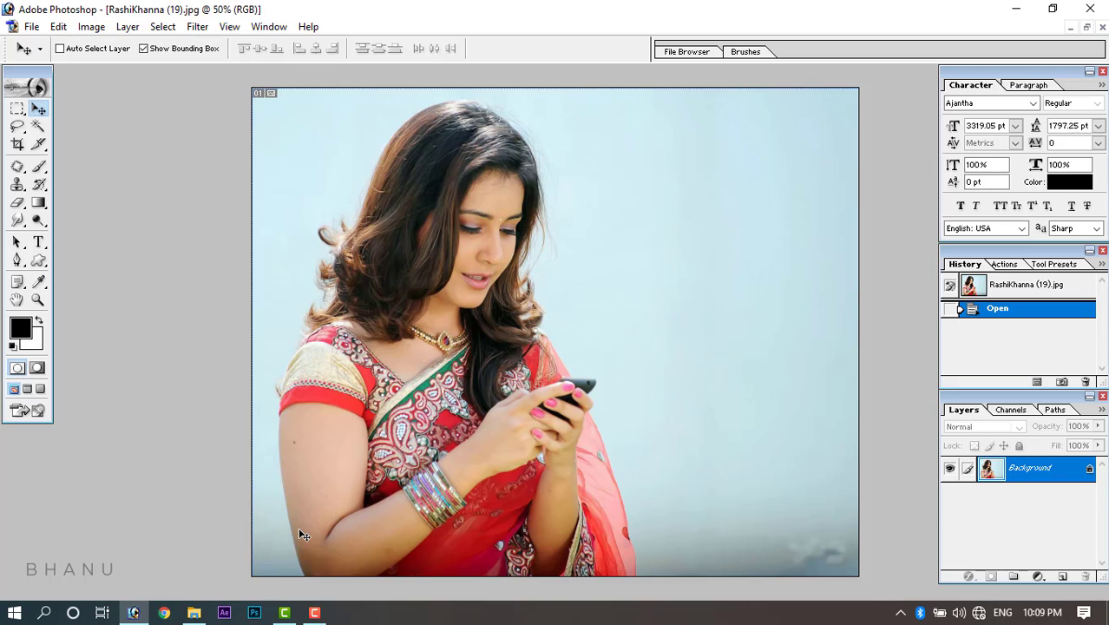
Draw a curved black shape over the woman with the Pen tool in Shape layers mode.
left_click(18, 261)
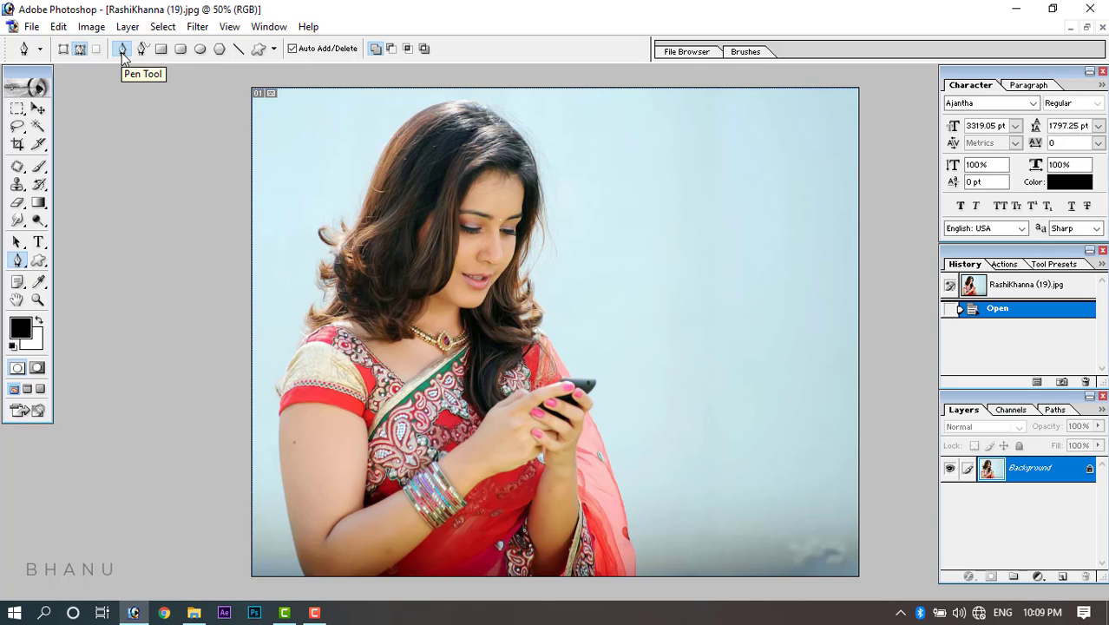
left_click(62, 49)
left_click(362, 361)
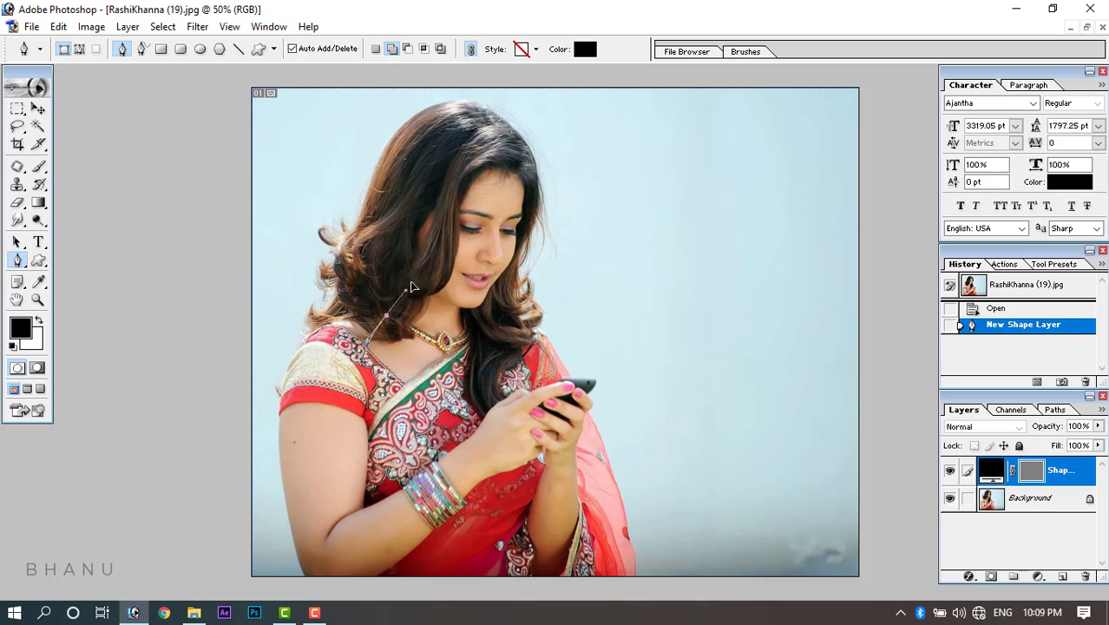
left_click(440, 261)
left_click_drag(506, 234, 640, 248)
left_click_drag(694, 298, 711, 334)
left_click_drag(715, 398, 700, 432)
left_click_drag(656, 469, 610, 481)
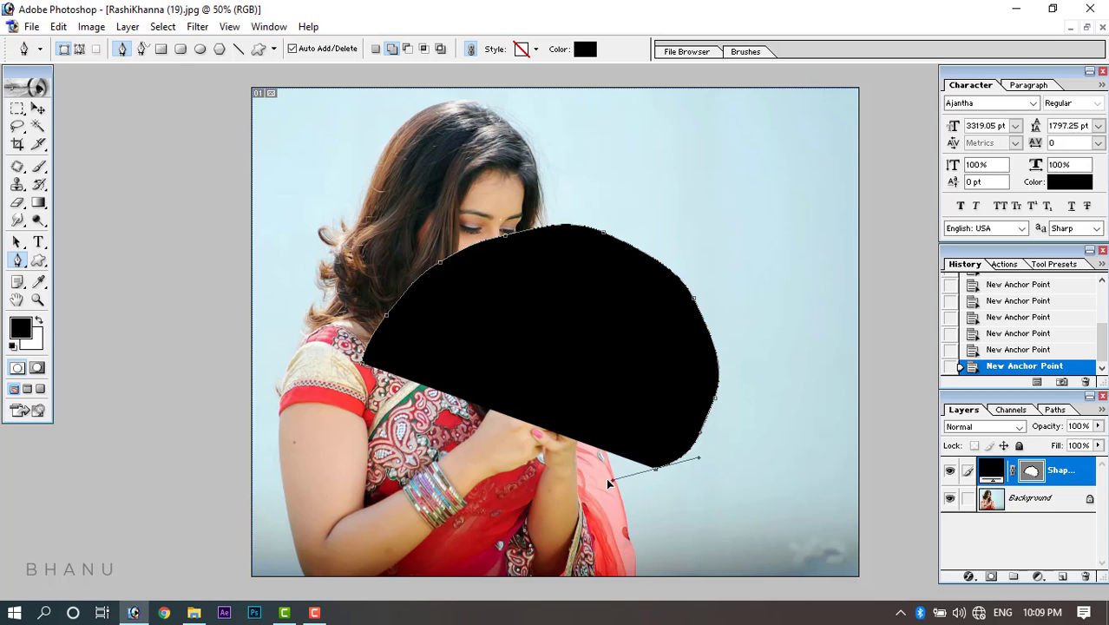
Undo all the anchor points and the black shape layer, back to the opened photo.
key("ctrl+alt+z")
key("ctrl+alt+z")
key("ctrl+alt+z")
key("ctrl+alt+z")
key("ctrl+alt+z")
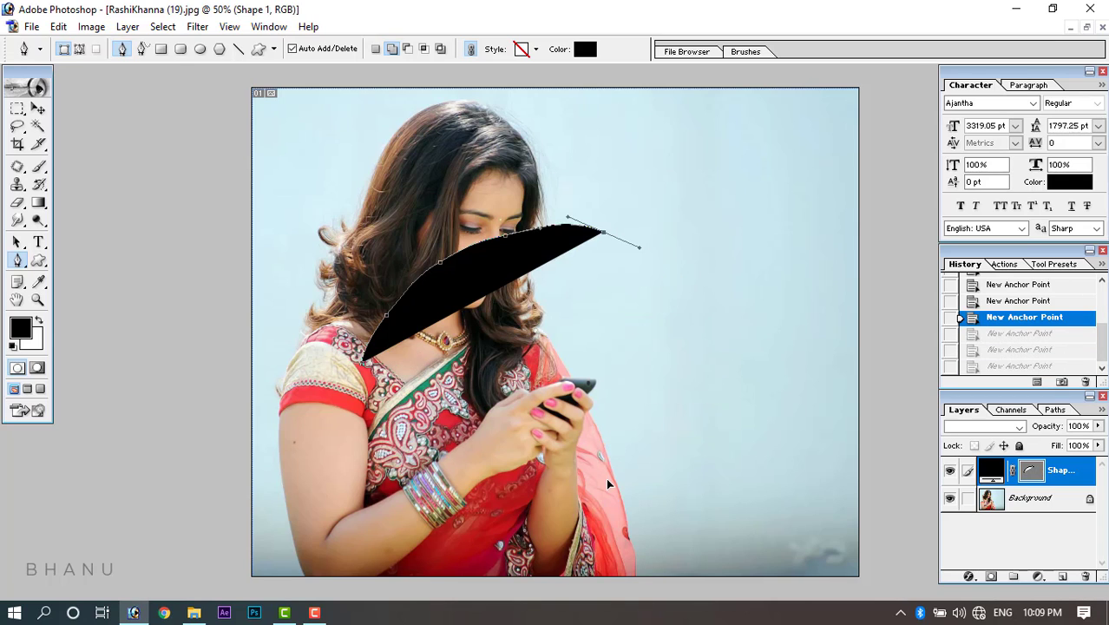
key("ctrl+alt+z")
key("ctrl+alt+z")
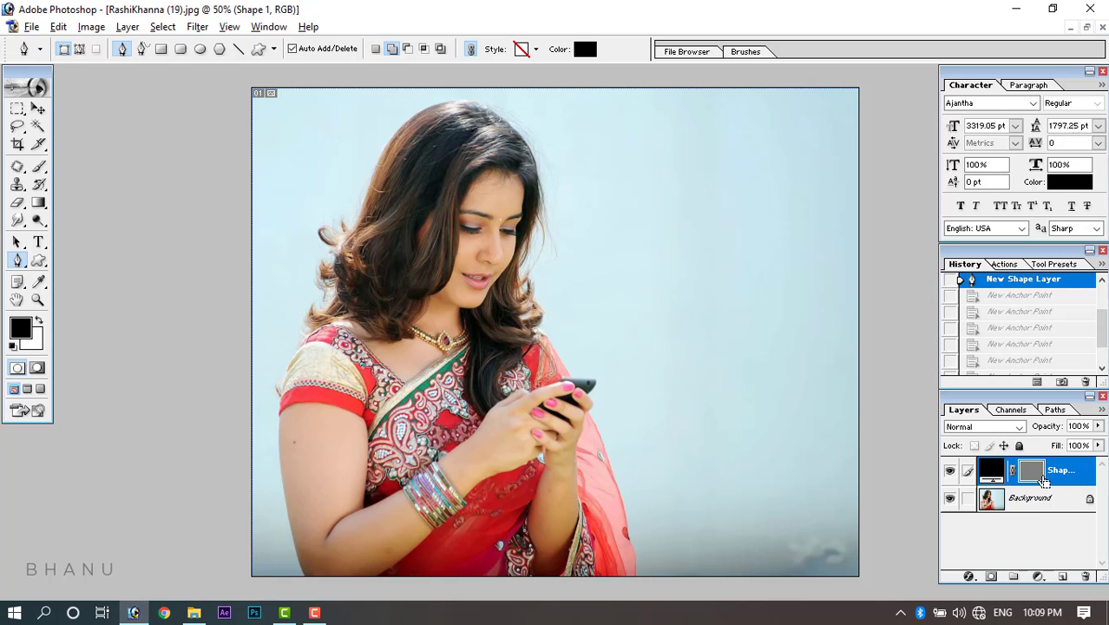
key("ctrl+alt+z")
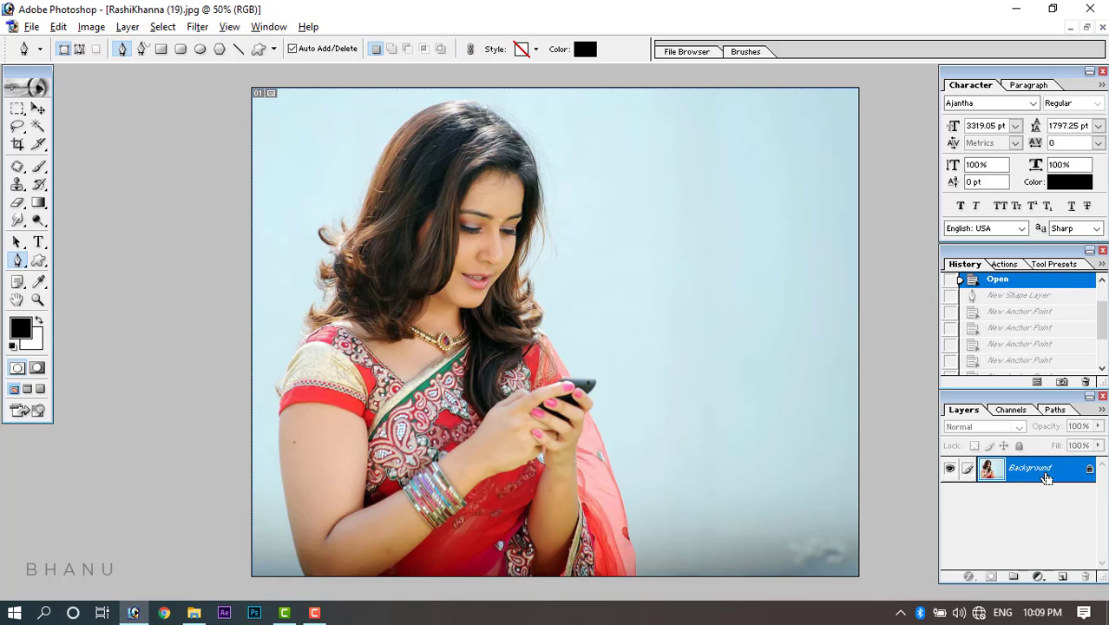
Set the Pen tool to draw paths and magnify the photo to 100%.
left_click(79, 49)
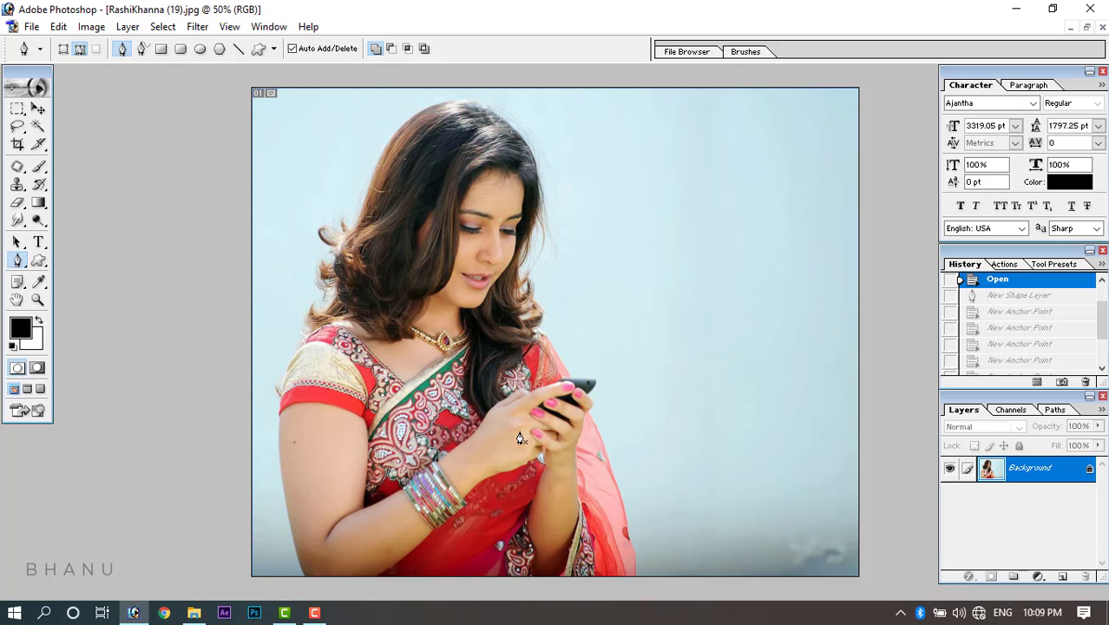
key("ctrl+plus")
key("ctrl+plus")
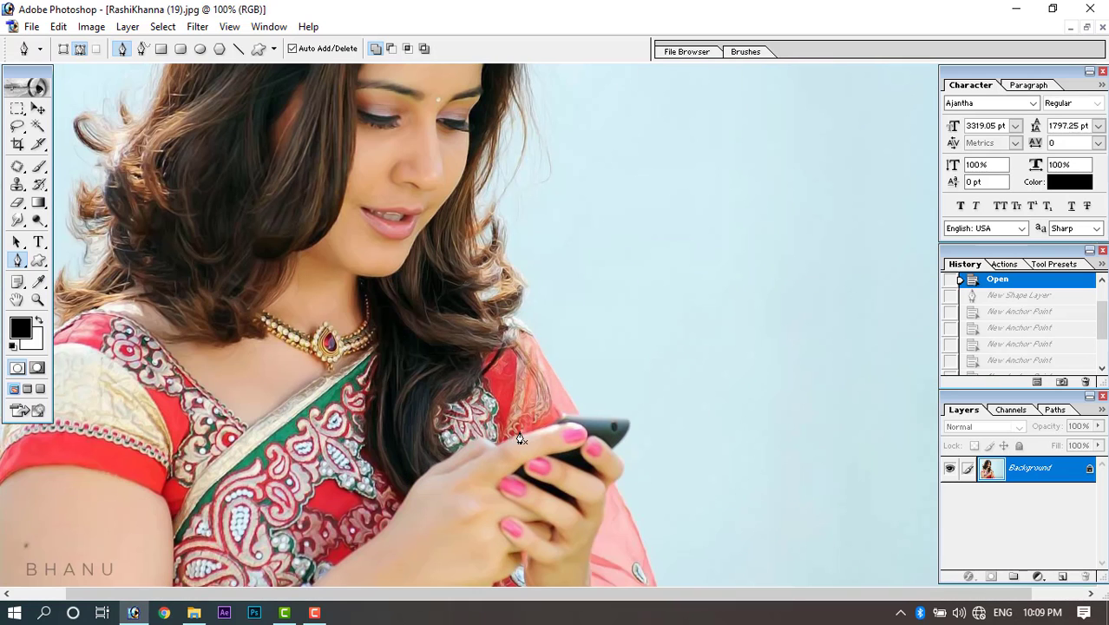
key("ctrl+minus")
key("ctrl+minus")
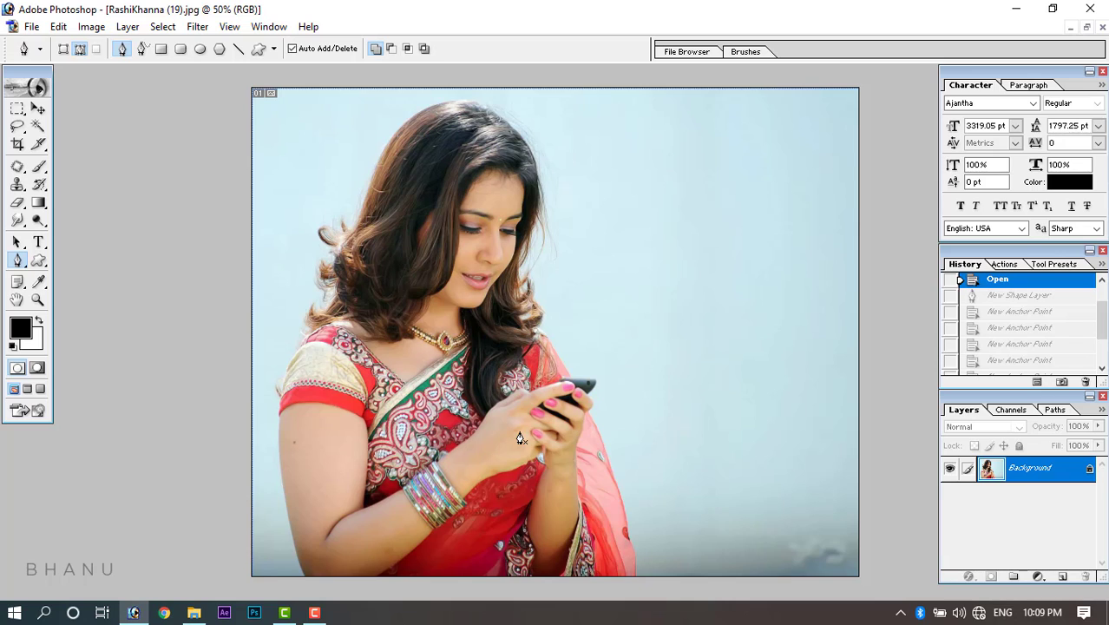
key("ctrl+plus")
key("ctrl+minus")
key("ctrl+plus")
key("ctrl+plus")
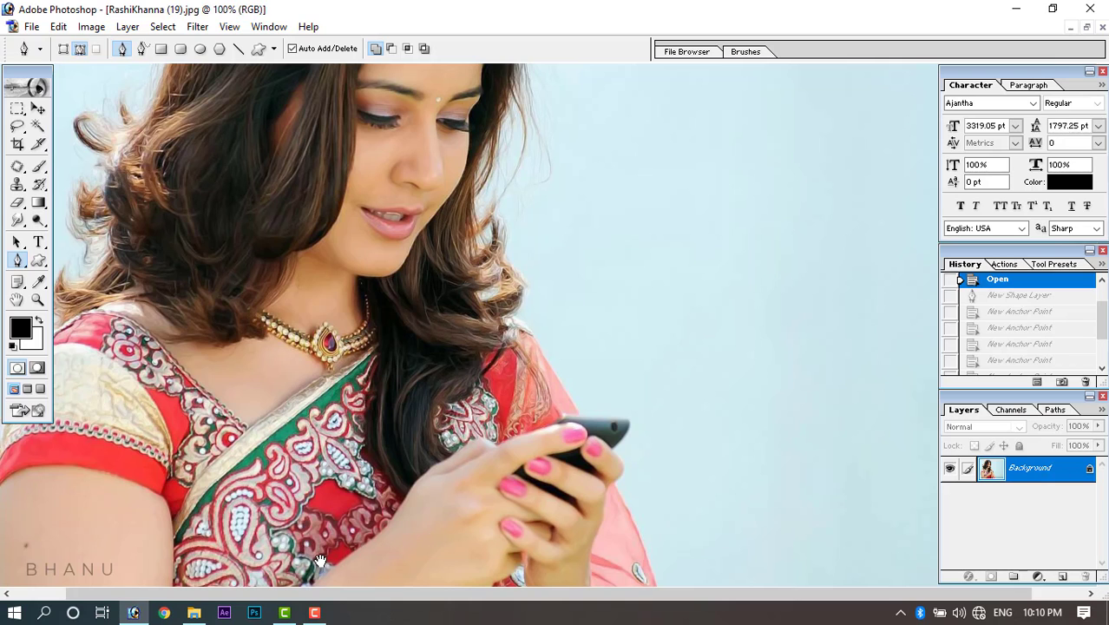
Start a work path at the photo's bottom edge beside the sari and run it across to the elbow's outer edge.
left_click_drag(319, 562, 477, 299)
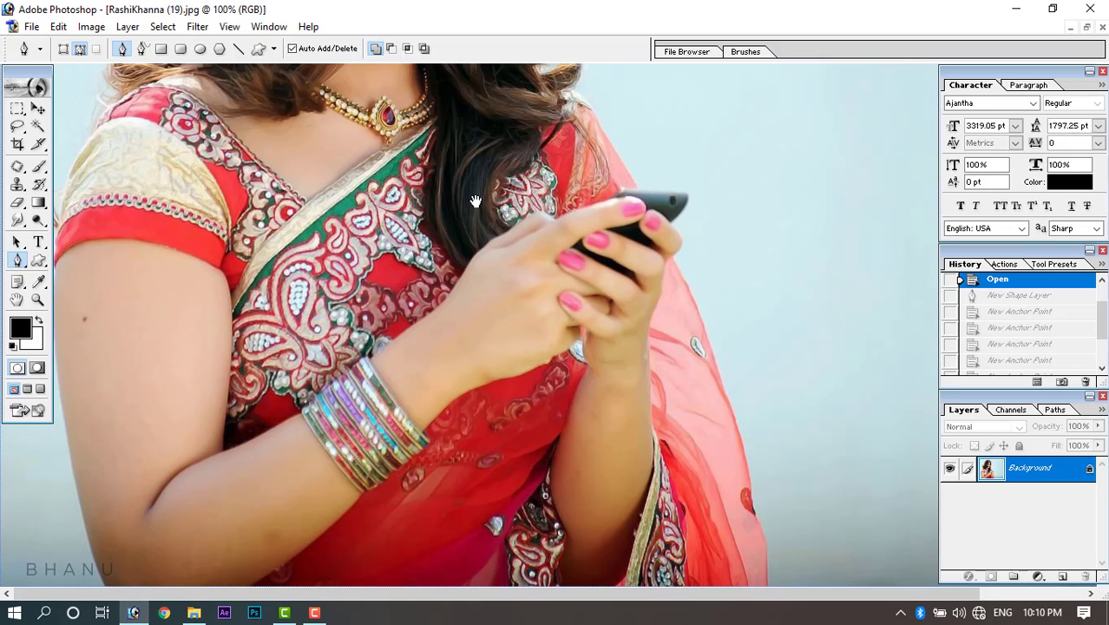
left_click_drag(503, 131, 555, 86)
key("ctrl+plus")
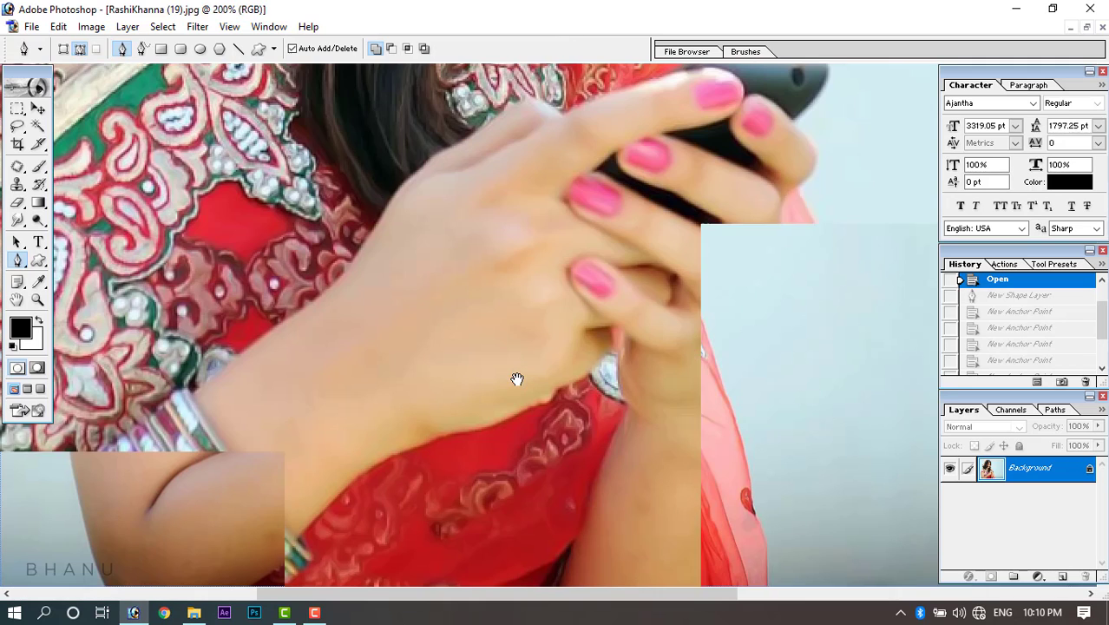
left_click_drag(583, 380, 313, 272)
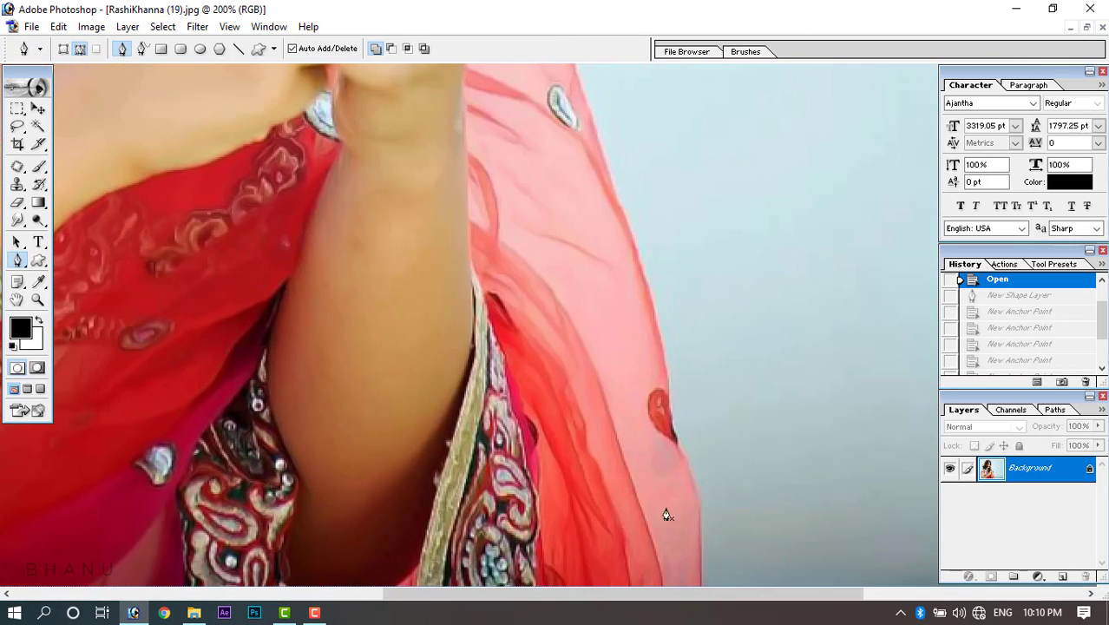
left_click(701, 589)
left_click_drag(402, 520, 817, 500)
left_click_drag(78, 460, 453, 433)
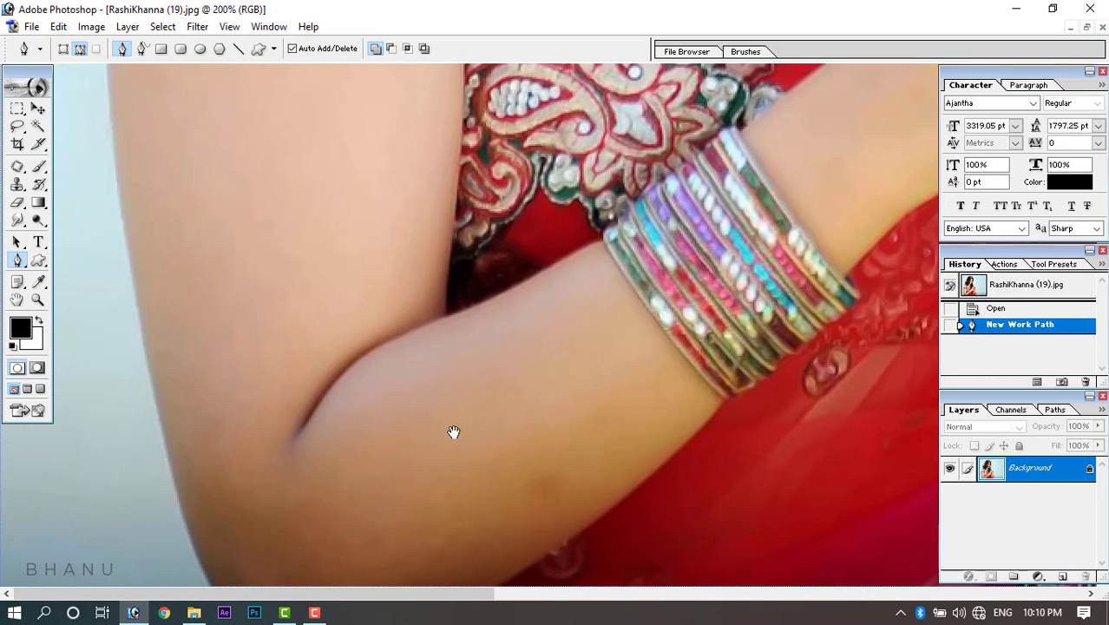
left_click(211, 585)
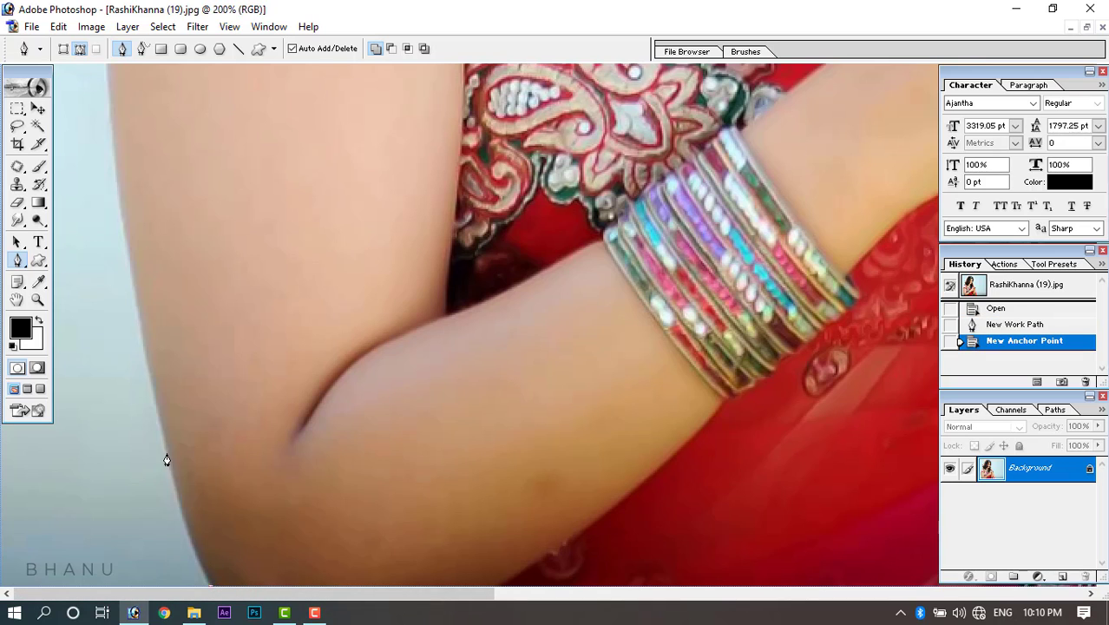
Extend the path up the outer edge of the arm to the lower hem of the sleeve.
left_click_drag(167, 448, 106, 254)
scroll(131, 362, "up", 5)
scroll(121, 347, "up", 5)
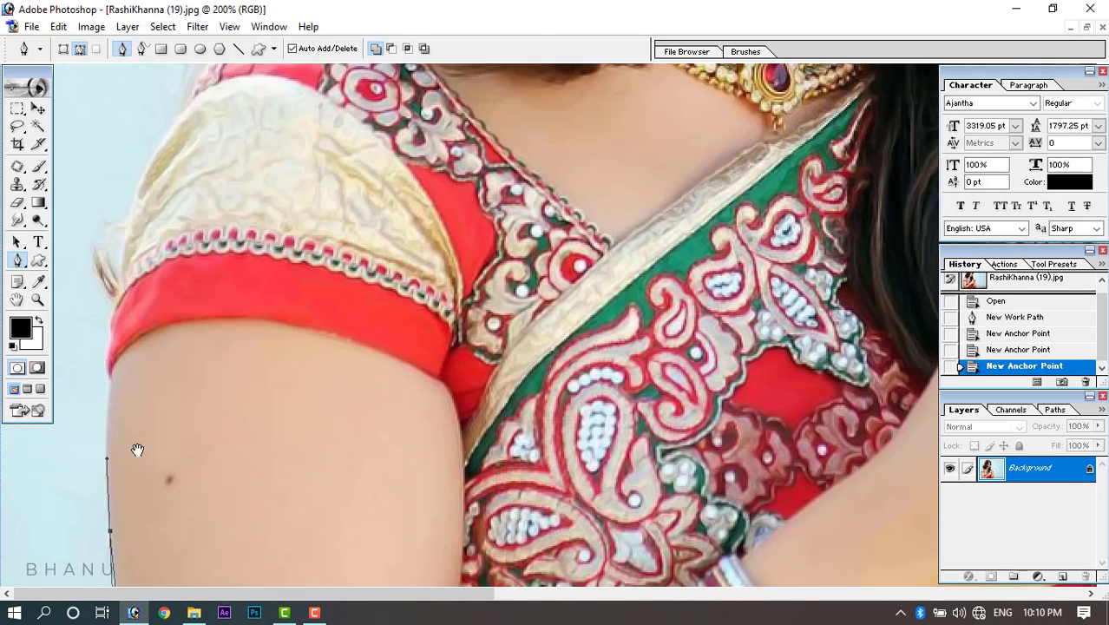
left_click(111, 383)
Trace the outer edge of the red sleeve band at 300% magnification, undoing the misplaced anchor points.
key("ctrl+plus")
left_click_drag(305, 369, 563, 334)
scroll(365, 408, "up", 1)
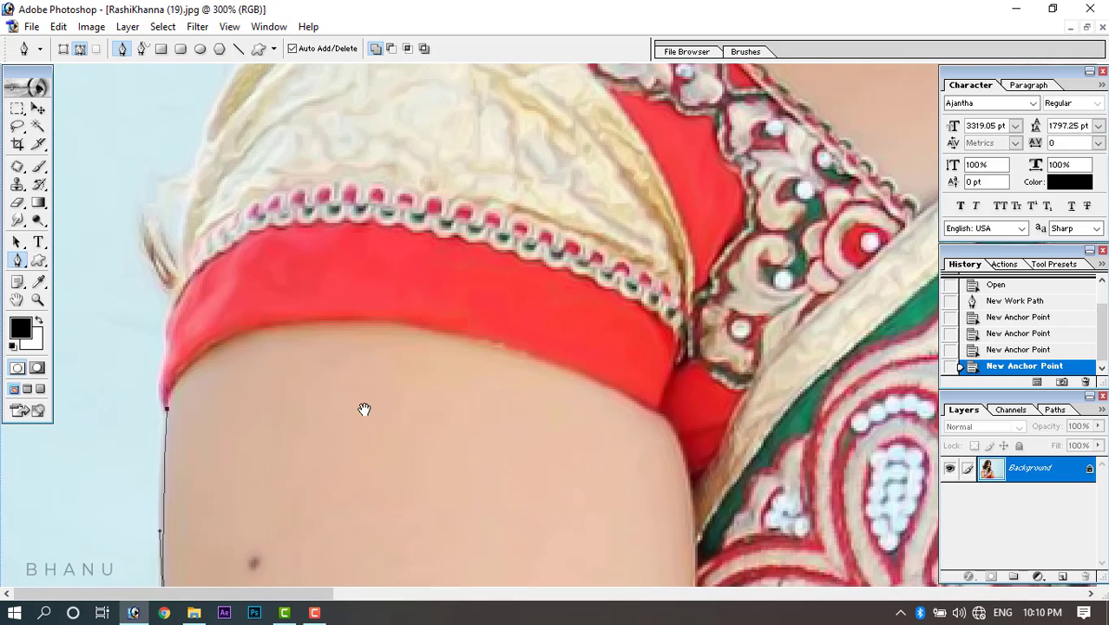
scroll(365, 408, "up", 1)
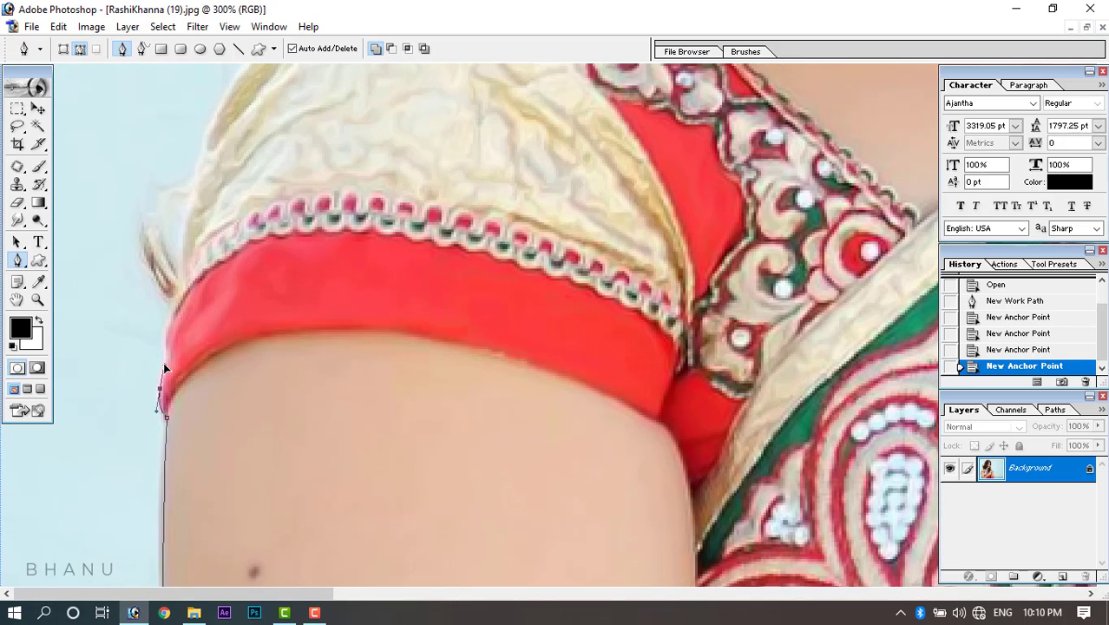
left_click(165, 369)
scroll(165, 368, "up", 5)
left_click(169, 443)
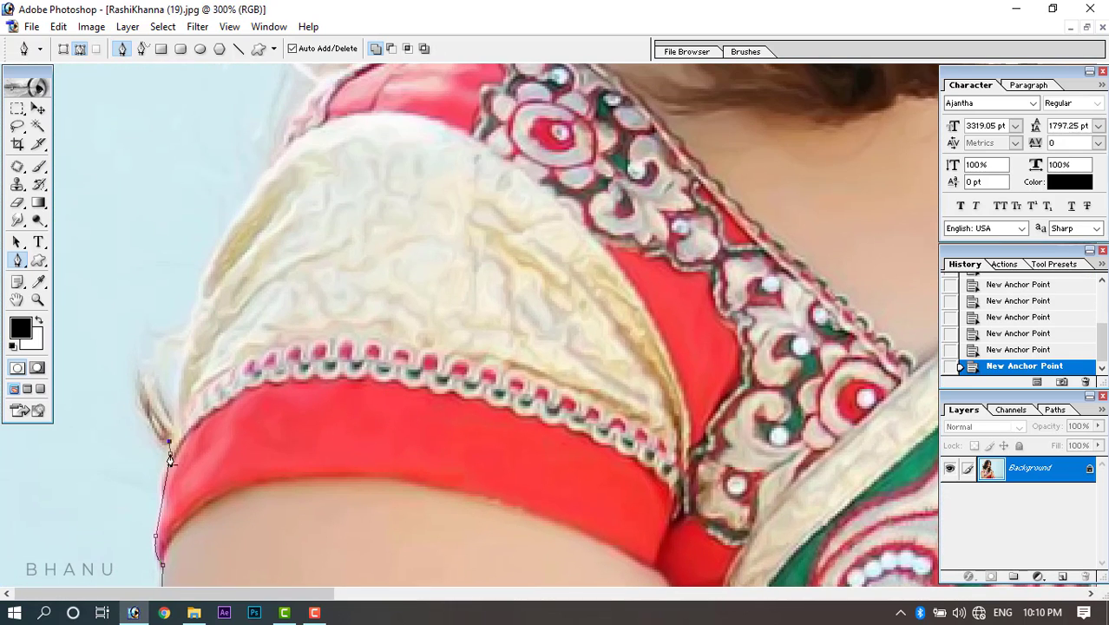
key("ctrl+alt+z")
key("ctrl+alt+z")
Continue the path past the stray hair strand onto the gold sleeve, replacing the points that follow the strand.
left_click_drag(164, 485, 166, 442)
scroll(139, 395, "up", 3)
left_click(186, 445)
key("ctrl+alt+z")
key("ctrl+alt+z")
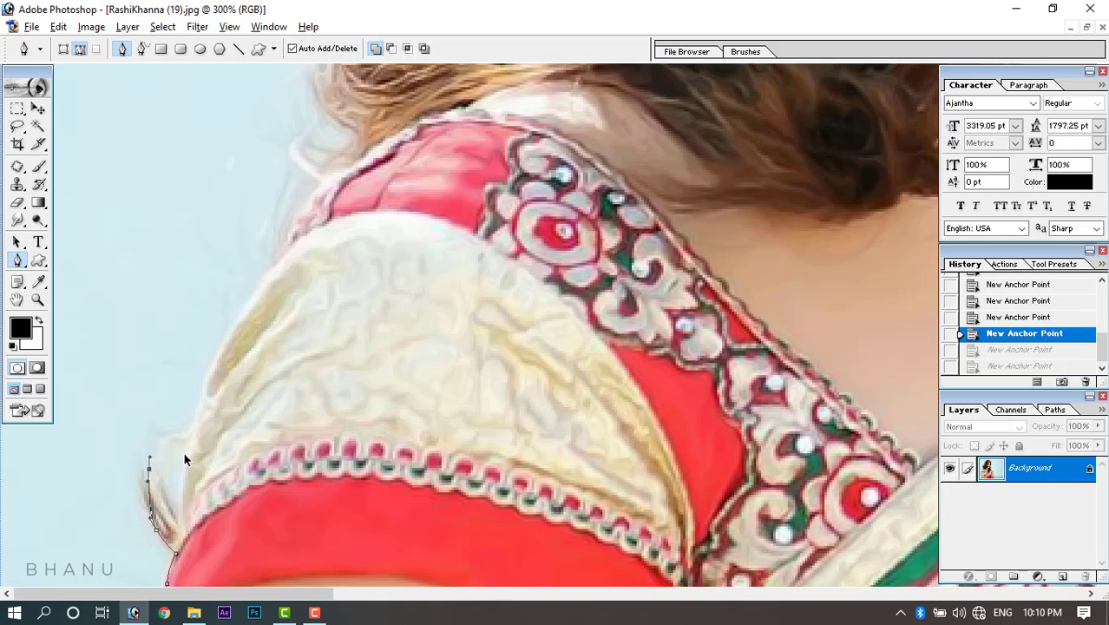
key("ctrl+alt+z")
left_click_drag(206, 491, 174, 376)
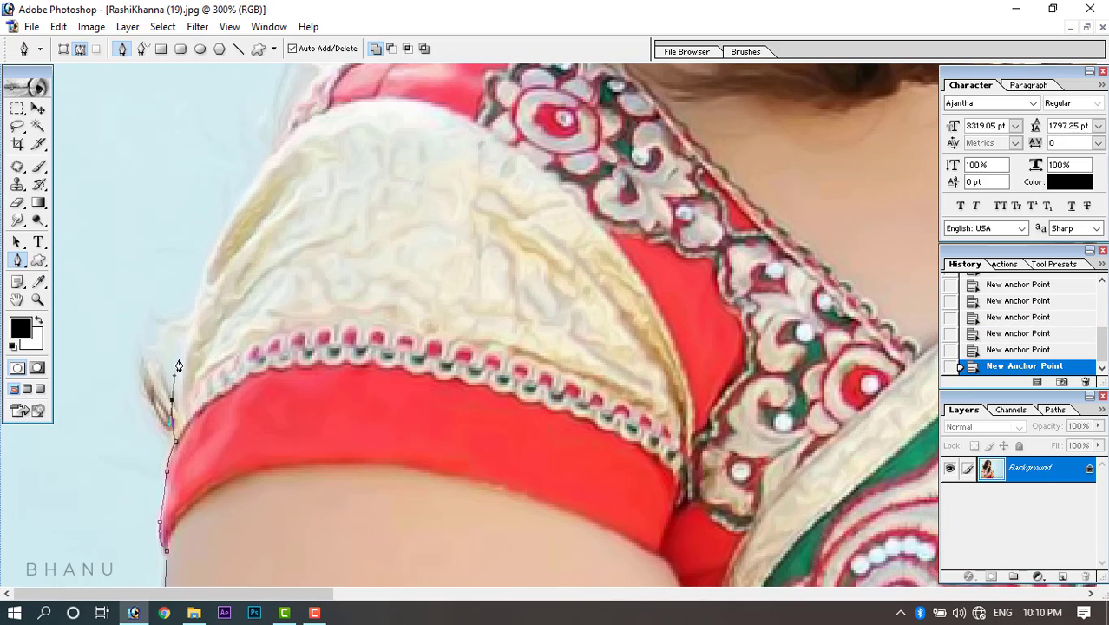
Curve the path along the gold part of the sleeve up to the shoulder seam.
scroll(199, 279, "up", 5)
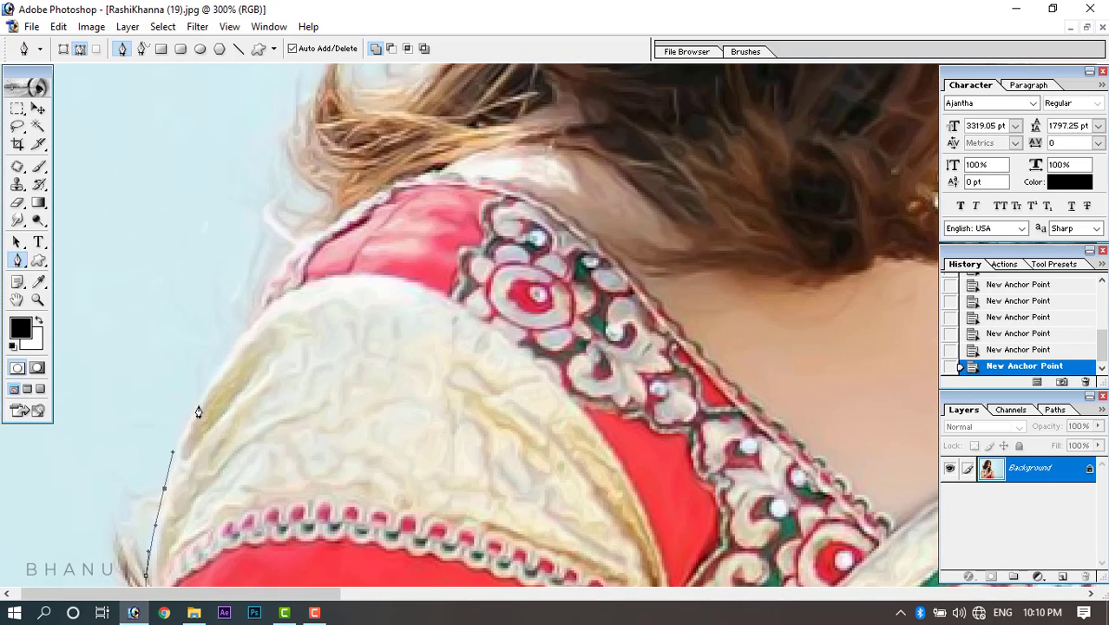
left_click_drag(232, 351, 244, 449)
left_click_drag(254, 405, 271, 378)
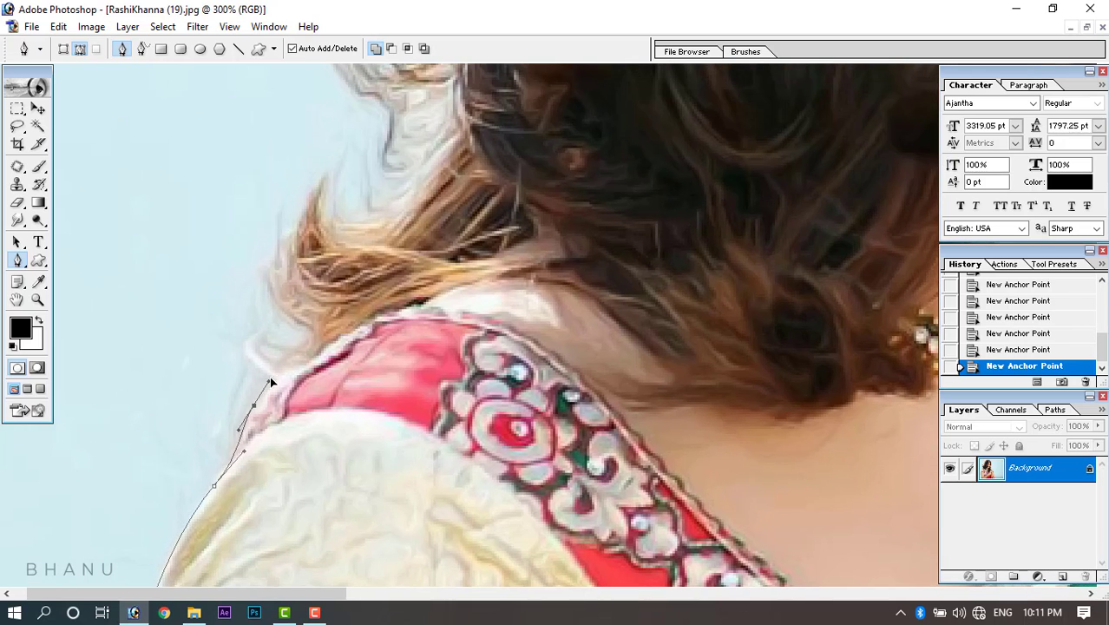
Trace the wavy hair outline above the shoulder with short curved segments, leaving the loose outer curls outside the path.
left_click_drag(314, 318, 366, 434)
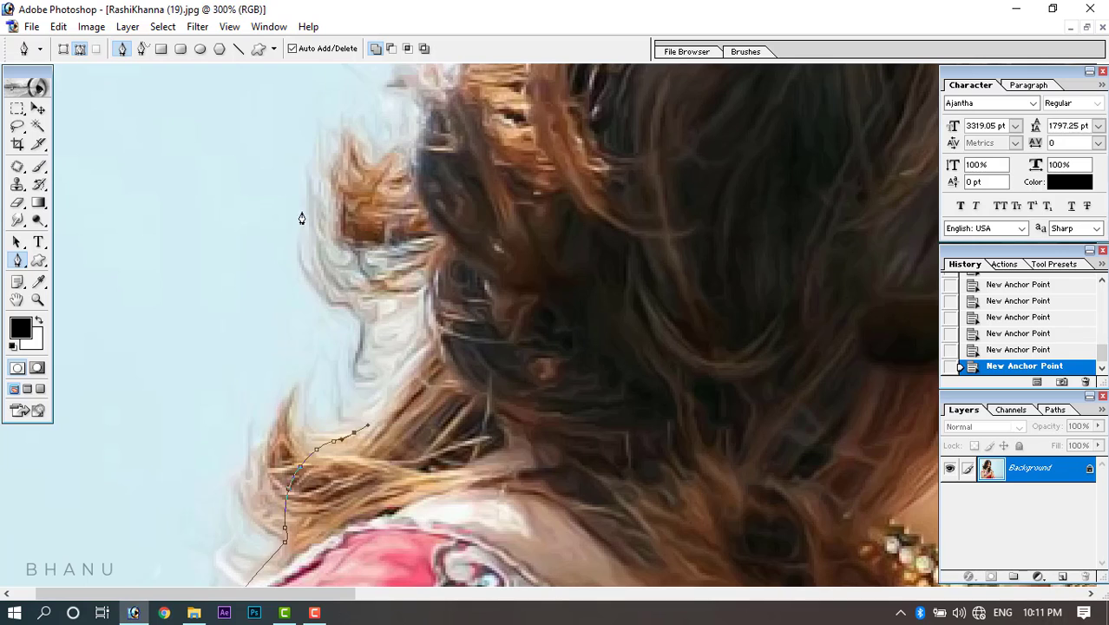
left_click_drag(353, 371, 400, 469)
left_click_drag(425, 439, 432, 436)
left_click_drag(424, 394, 423, 373)
left_click(446, 336)
left_click_drag(432, 316, 423, 501)
left_click_drag(412, 445, 421, 389)
left_click_drag(449, 343, 478, 292)
left_click_drag(483, 266, 495, 252)
left_click_drag(541, 223, 546, 215)
Extend the path with long curves up the smooth outer edge of the hair at the back of the head.
left_click_drag(408, 272, 354, 505)
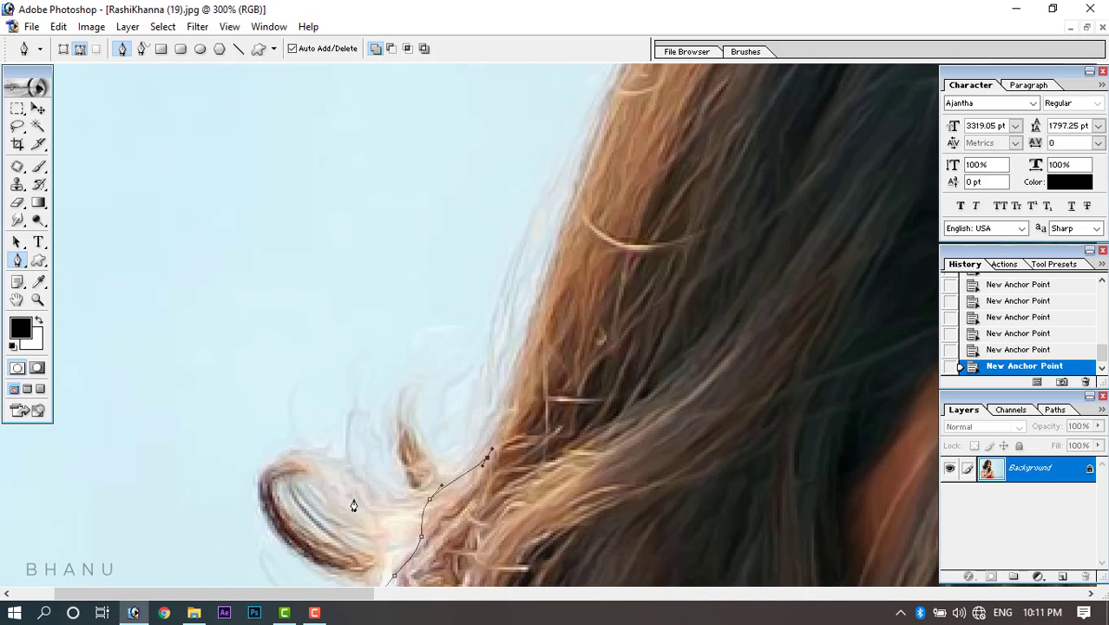
left_click_drag(521, 347, 544, 284)
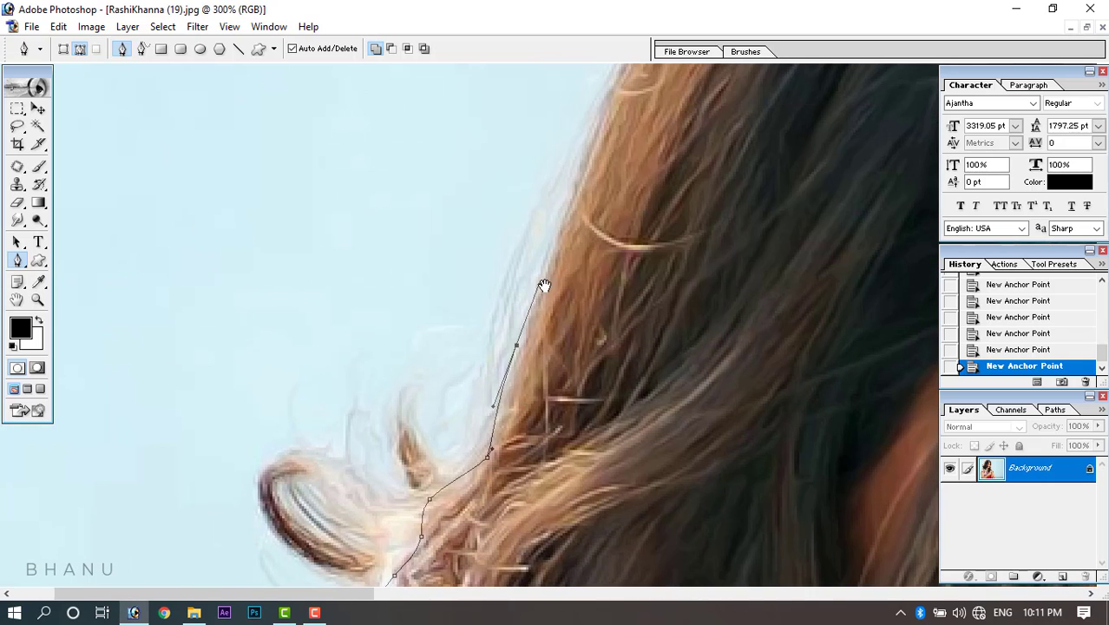
left_click_drag(565, 237, 507, 445)
left_click_drag(548, 342, 574, 254)
left_click_drag(596, 291, 483, 440)
left_click_drag(581, 224, 644, 167)
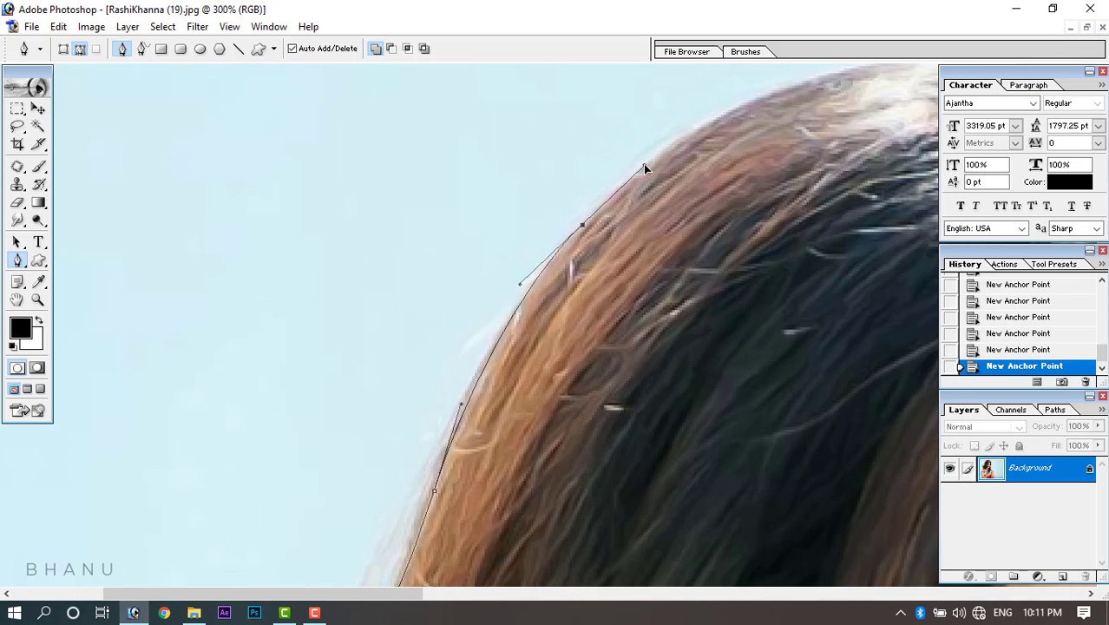
Curve the path over the crown of the head and down to the front hairline.
left_click_drag(687, 337, 326, 418)
left_click_drag(417, 177, 507, 143)
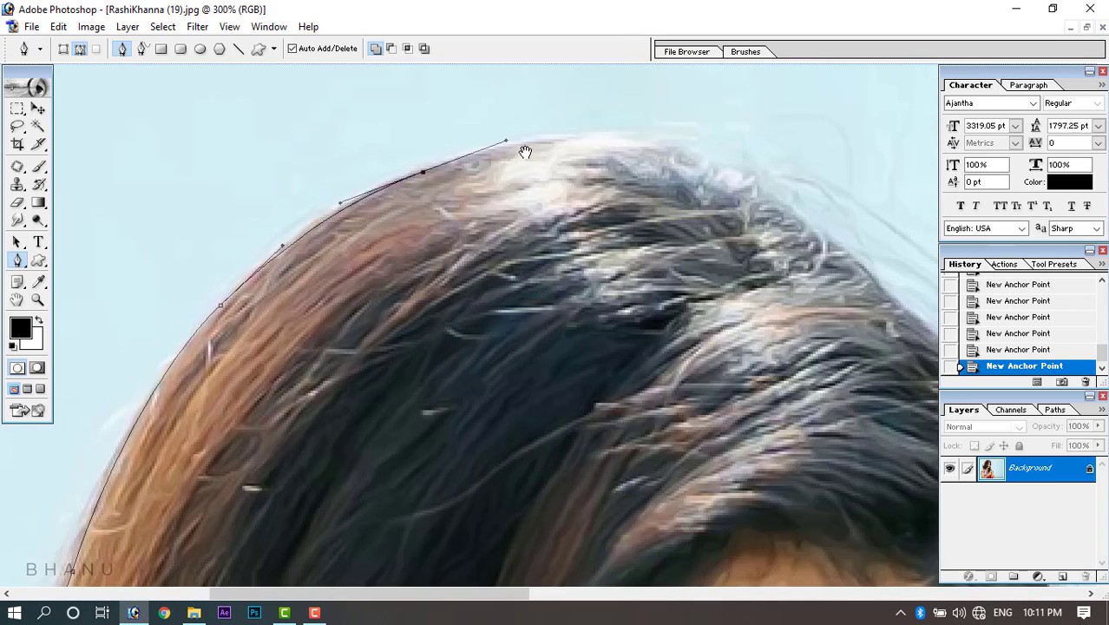
left_click_drag(634, 184, 418, 182)
left_click_drag(445, 141, 512, 156)
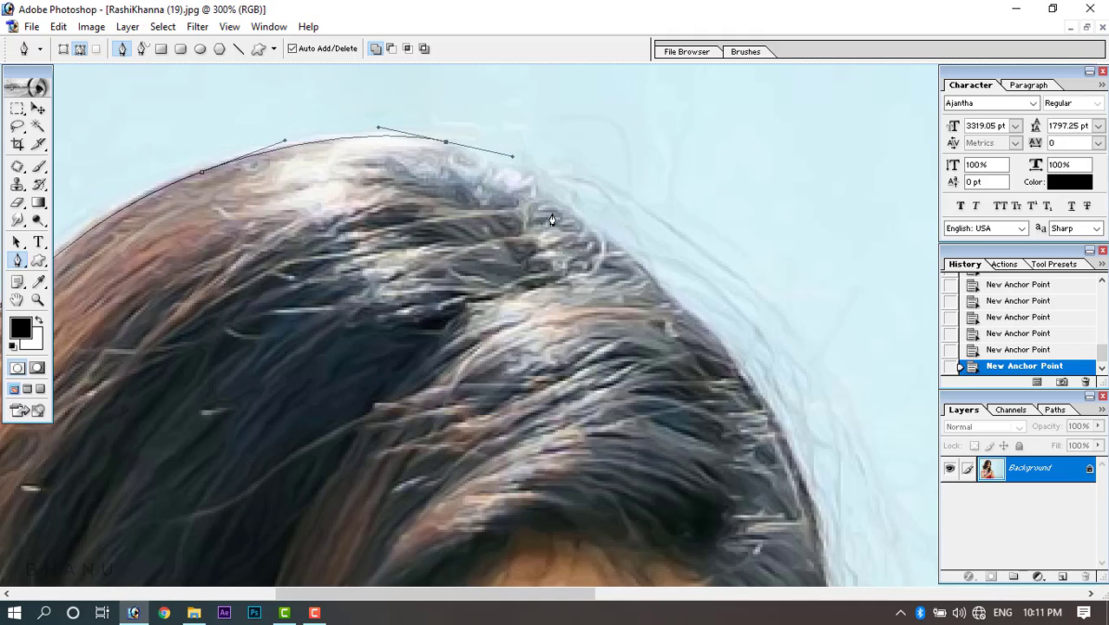
left_click_drag(601, 234, 661, 281)
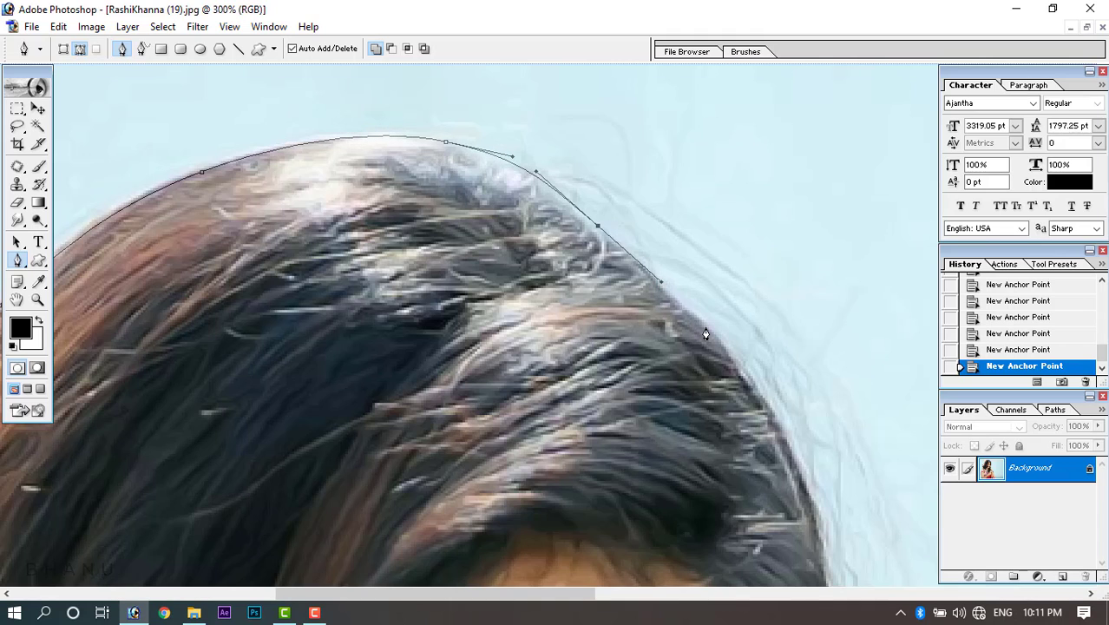
Continue the path down the outer edge of the hair beside the forehead and eyes, excluding the thin flyaway strands.
key("ctrl+minus")
left_click_drag(631, 246, 607, 251)
left_click_drag(658, 347, 646, 399)
left_click_drag(639, 441, 693, 270)
left_click_drag(659, 319, 643, 348)
Trace the hair beside the cheek down to the shoulder, cutting off the loose curls and redoing the misplaced points.
left_click_drag(627, 387, 665, 260)
left_click_drag(657, 297, 667, 381)
key("ctrl+alt+z")
key("ctrl+alt+z")
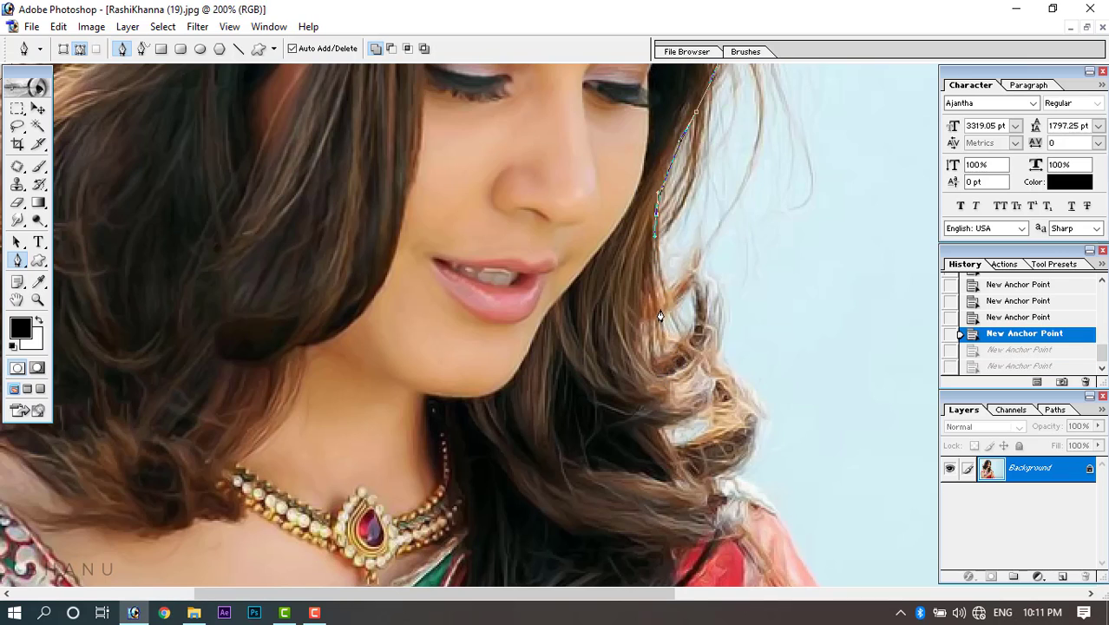
left_click_drag(661, 322, 669, 354)
left_click_drag(673, 395, 737, 474)
Run the path along the sheer sari edge below the shoulder and across the top edge of the phone.
left_click_drag(779, 523, 662, 246)
key("space")
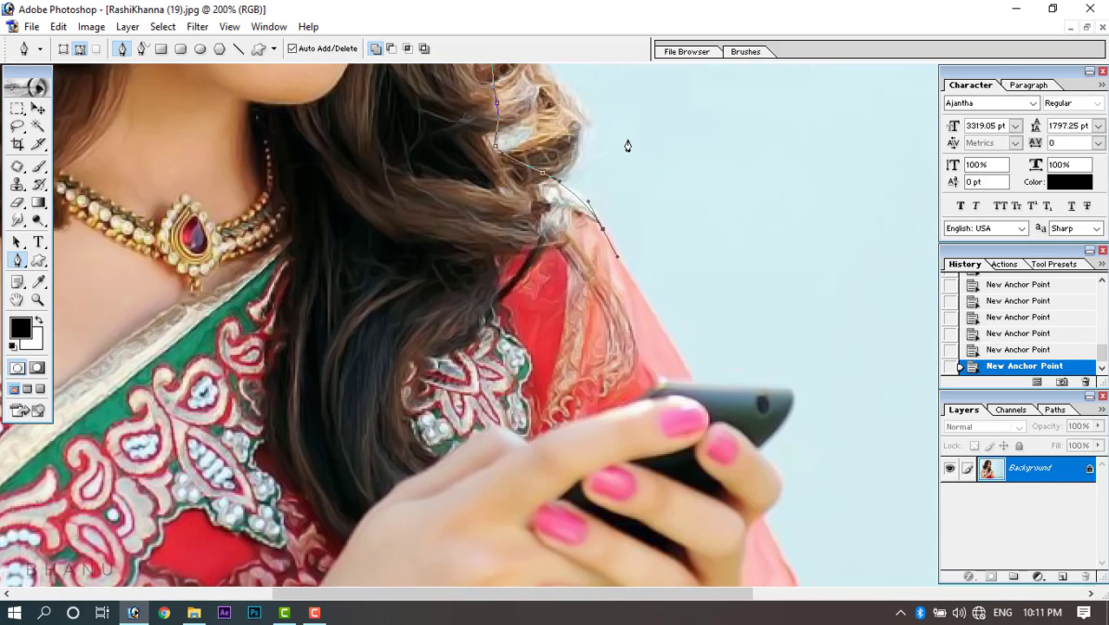
left_click(667, 336)
left_click_drag(693, 375, 696, 386)
left_click(790, 392)
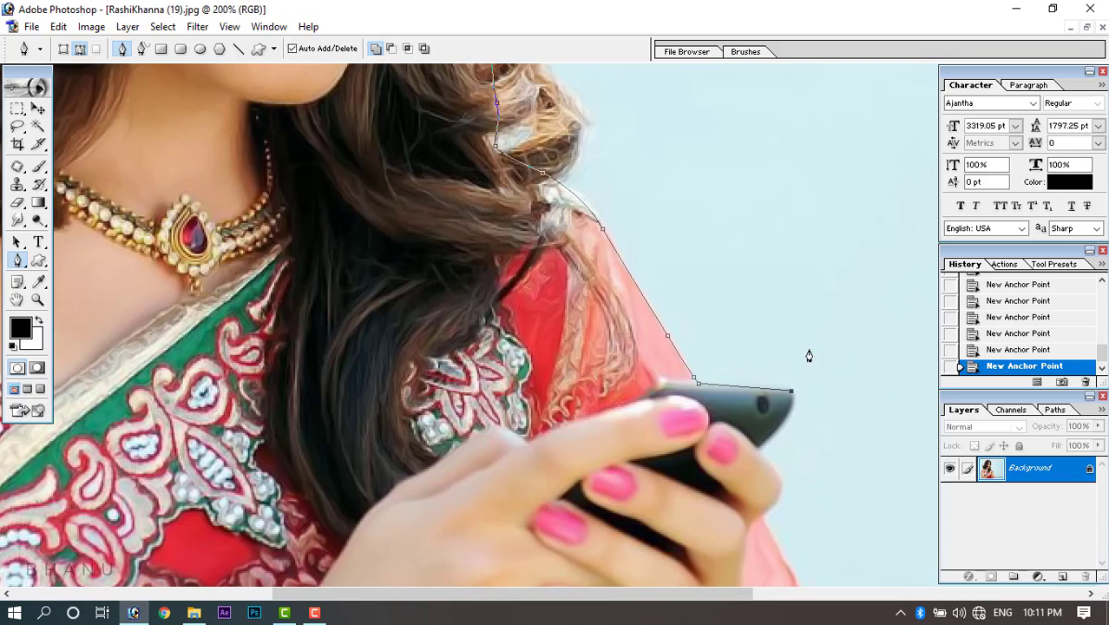
Trace the phone's end and the fingers holding it, picking the path up again where they meet the sari.
left_click_drag(786, 419, 566, 300)
left_click(569, 412)
left_click(569, 412)
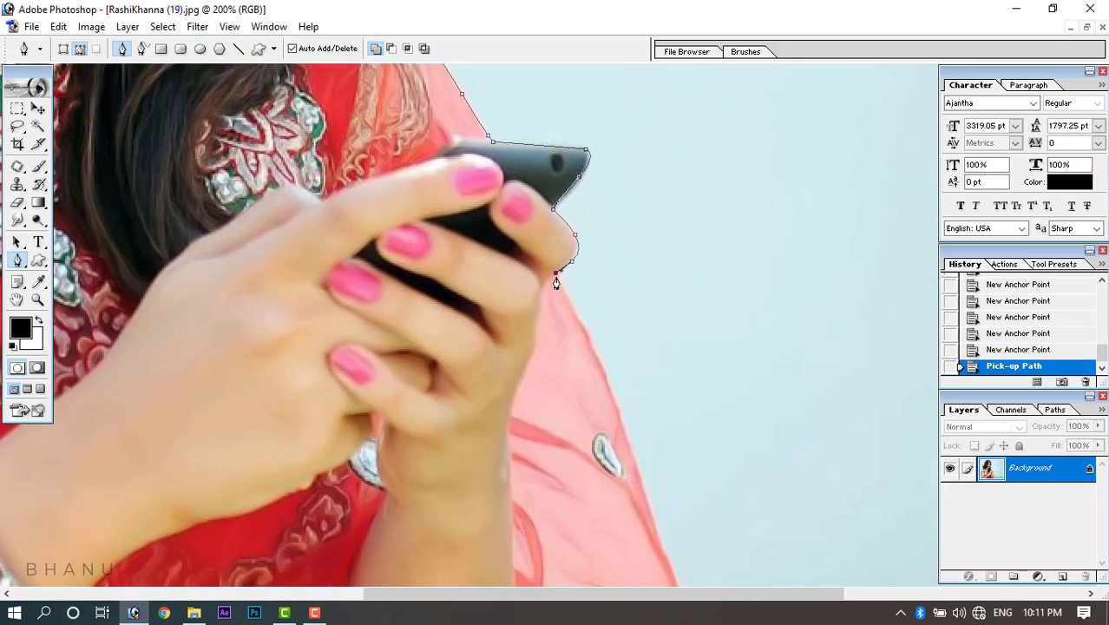
left_click(555, 274)
Trace the sari's outer edge from the fingers down to the path's start at the photo's bottom edge.
left_click(581, 326)
left_click(605, 375)
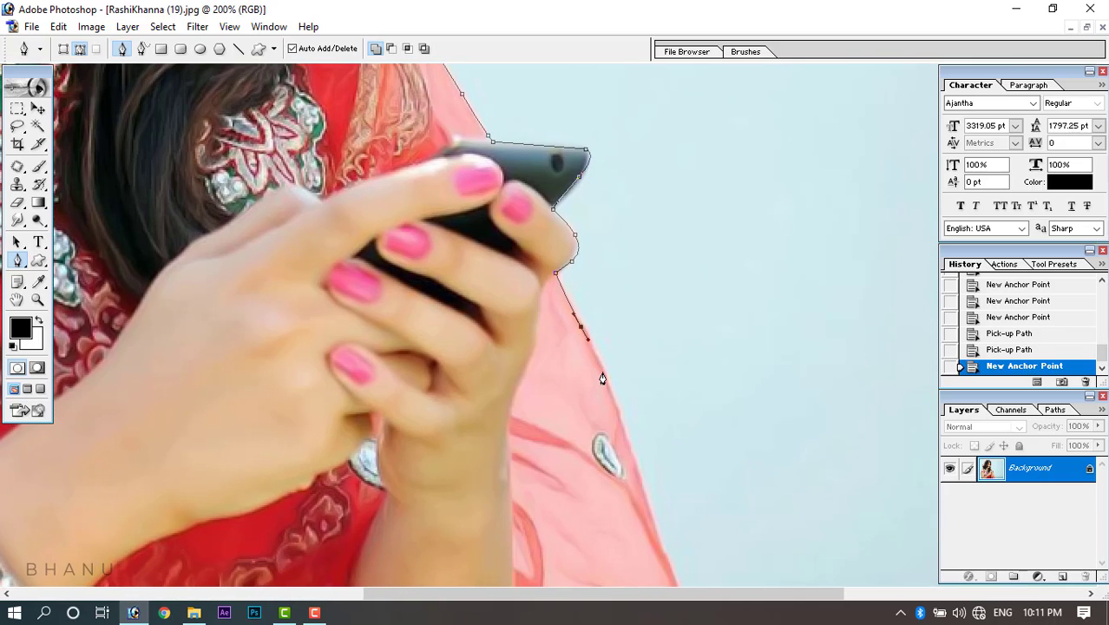
left_click_drag(611, 288, 593, 232)
left_click(597, 269)
left_click_drag(610, 300, 598, 180)
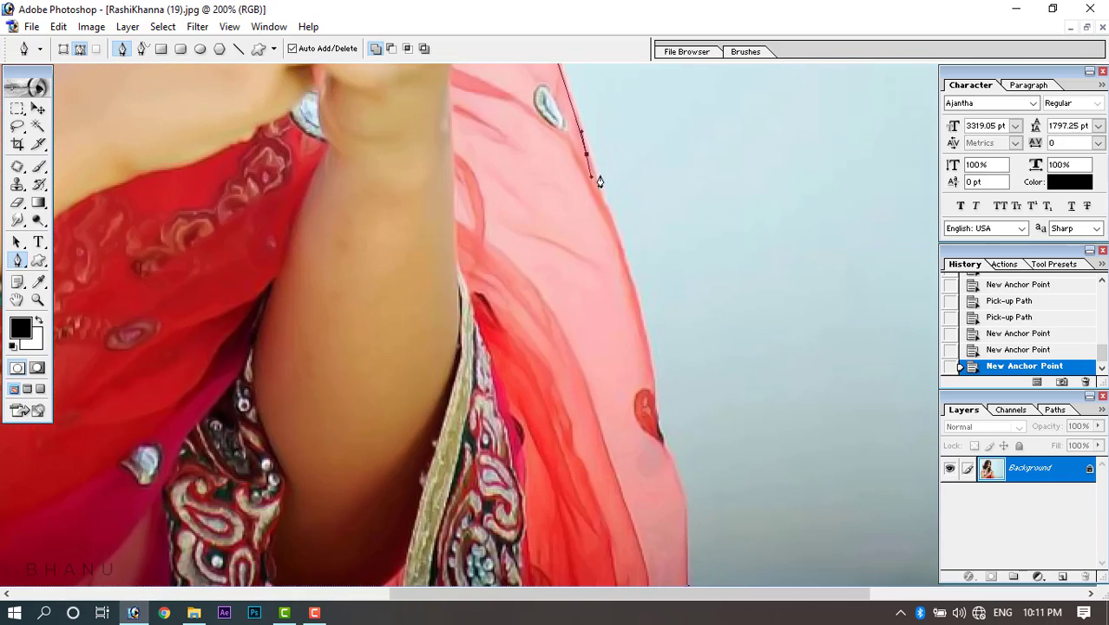
left_click(616, 241)
left_click_drag(648, 227, 632, 228)
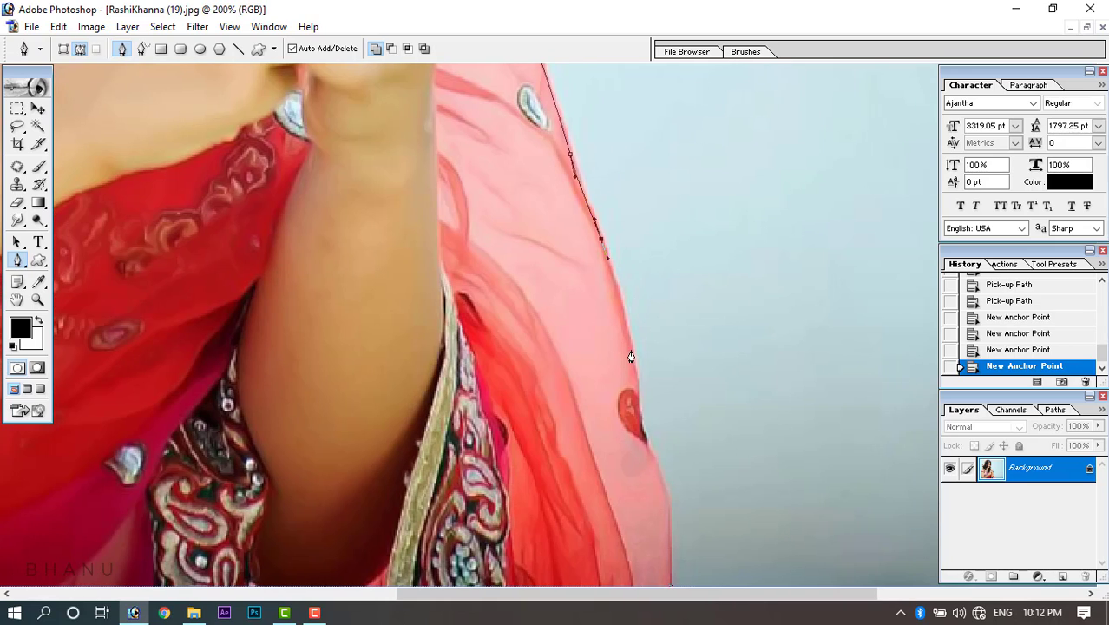
left_click_drag(630, 357, 633, 344)
left_click_drag(644, 438, 652, 457)
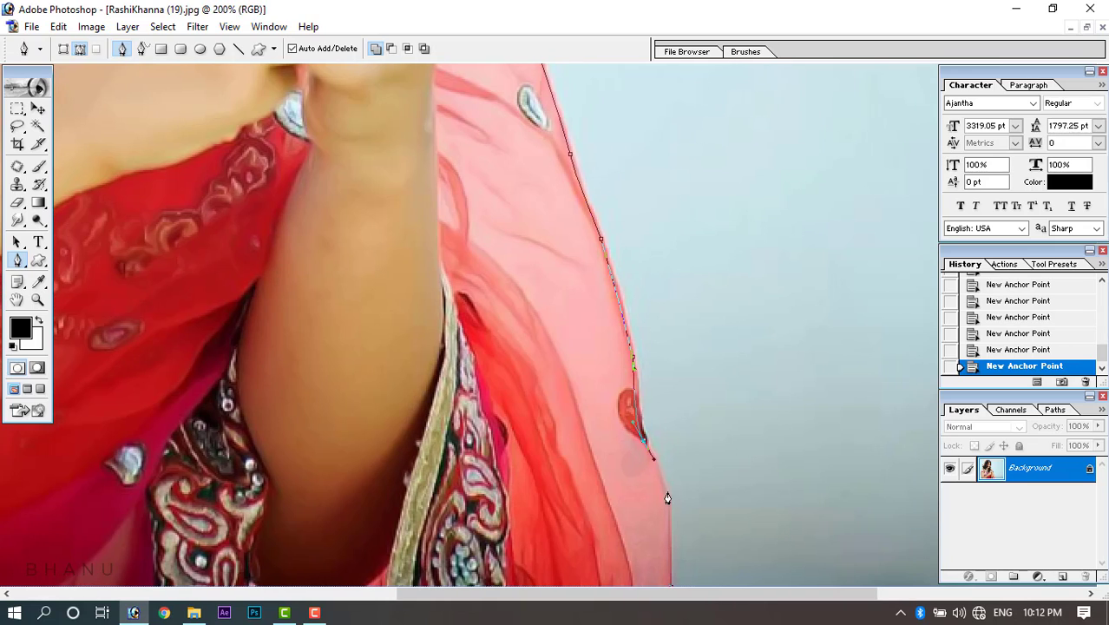
left_click(670, 558)
Convert the finished path around the woman into a selection and show the whole photo at 50%.
key("ctrl+Return")
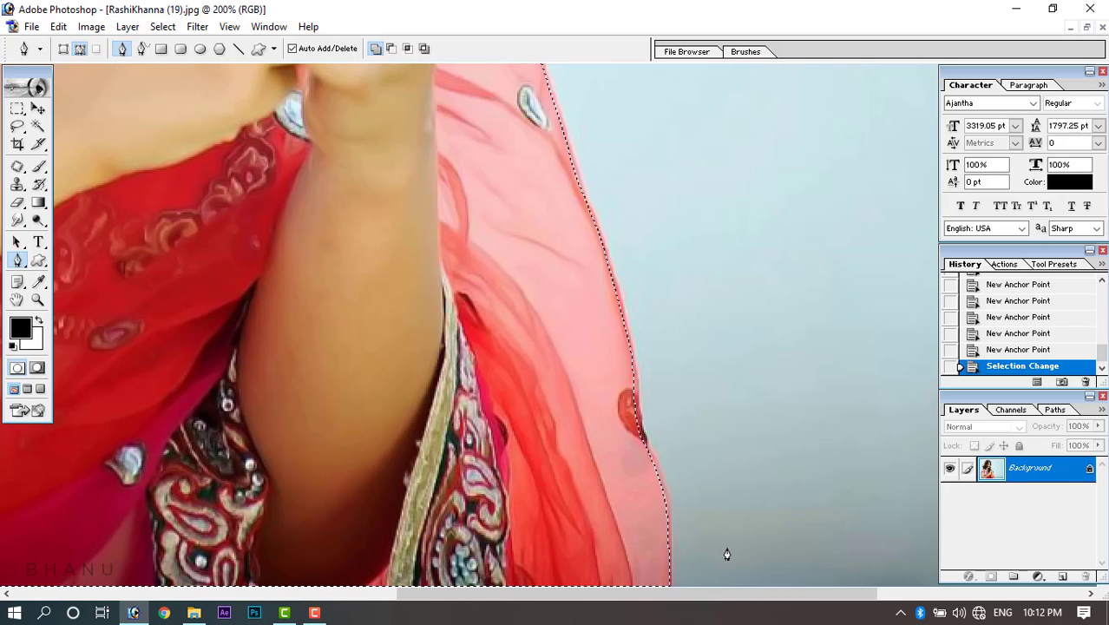
key("ctrl+minus")
key("ctrl+minus")
key("ctrl+minus")
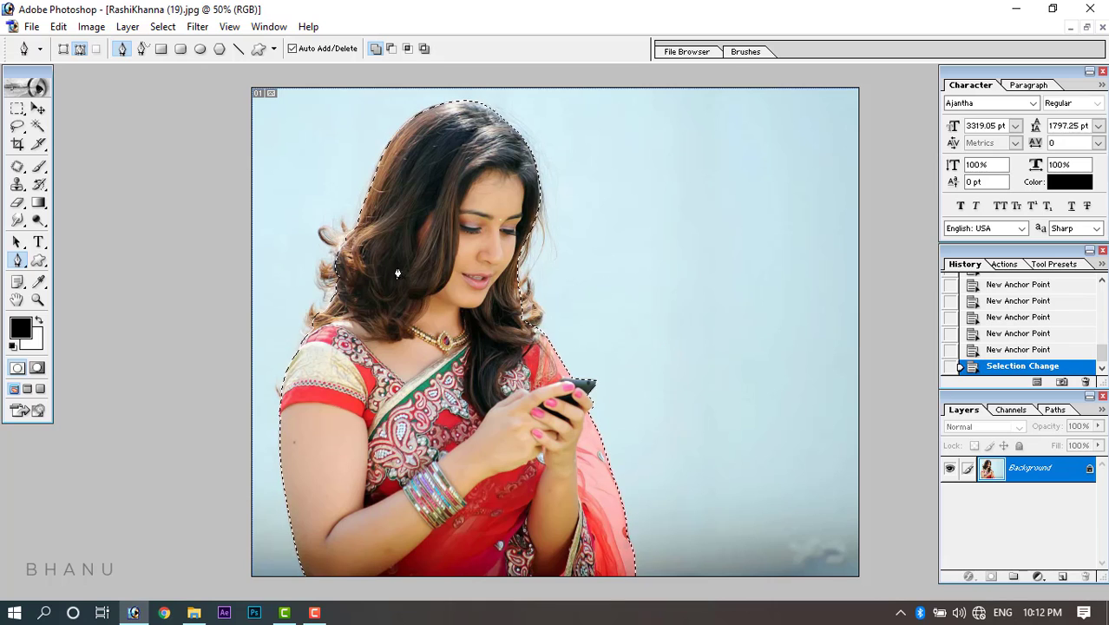
Move the selected woman into the Untitled-1 document and place her right of centre in the page's upper half.
left_click(38, 109)
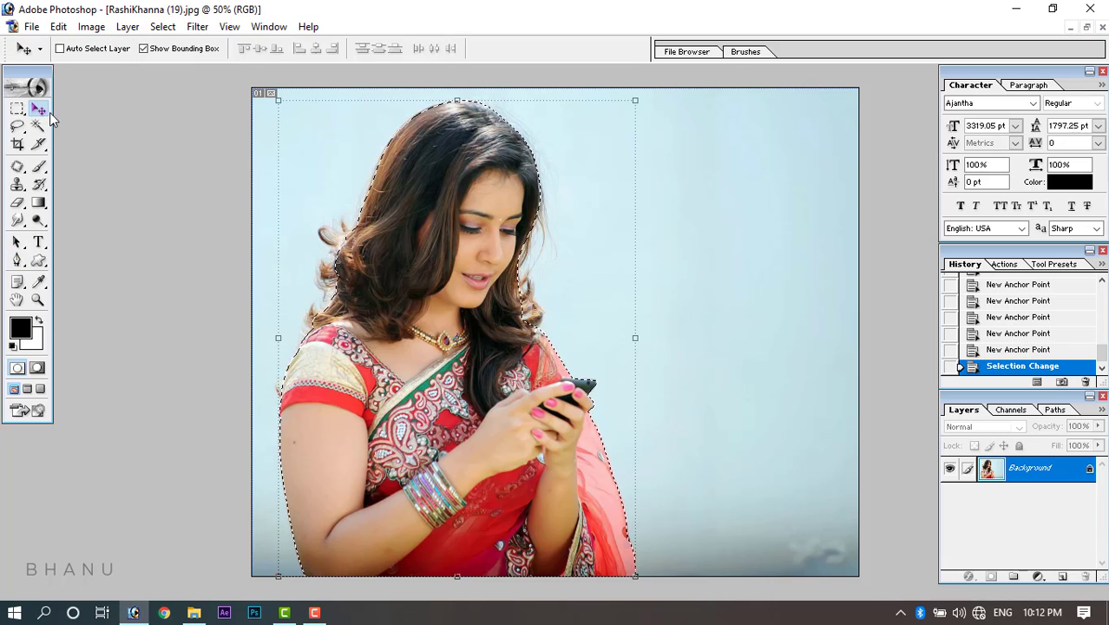
left_click_drag(365, 271, 683, 287)
left_click(1086, 27)
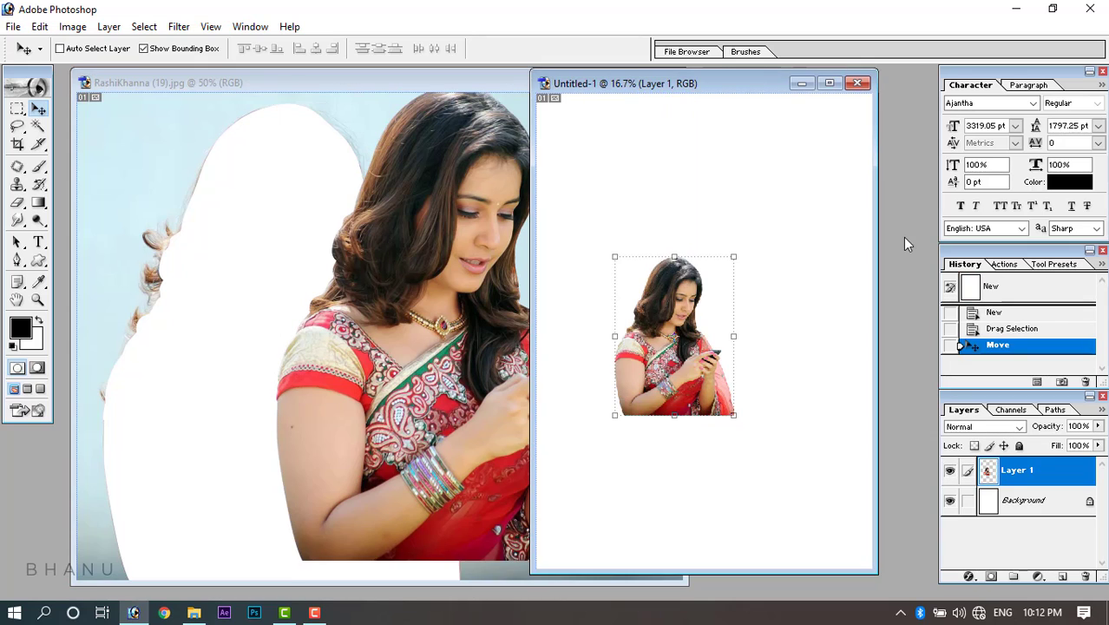
left_click_drag(657, 330, 716, 256)
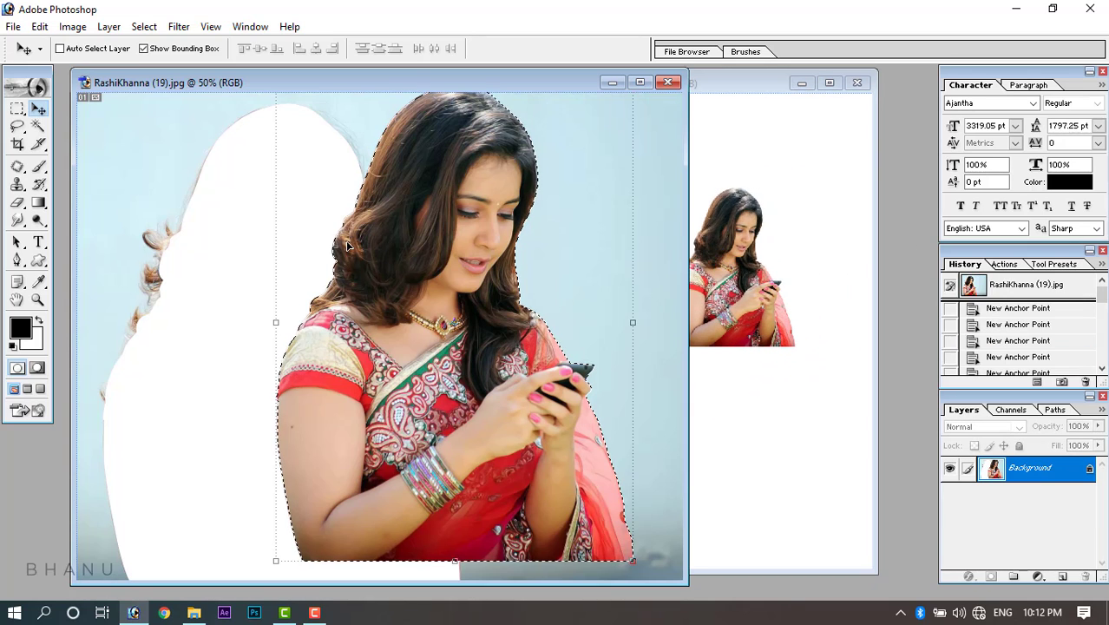
Close RashiKhanna (19).jpg without saving the changes and switch to the RashiKhanna photo folder in File Explorer.
left_click(669, 83)
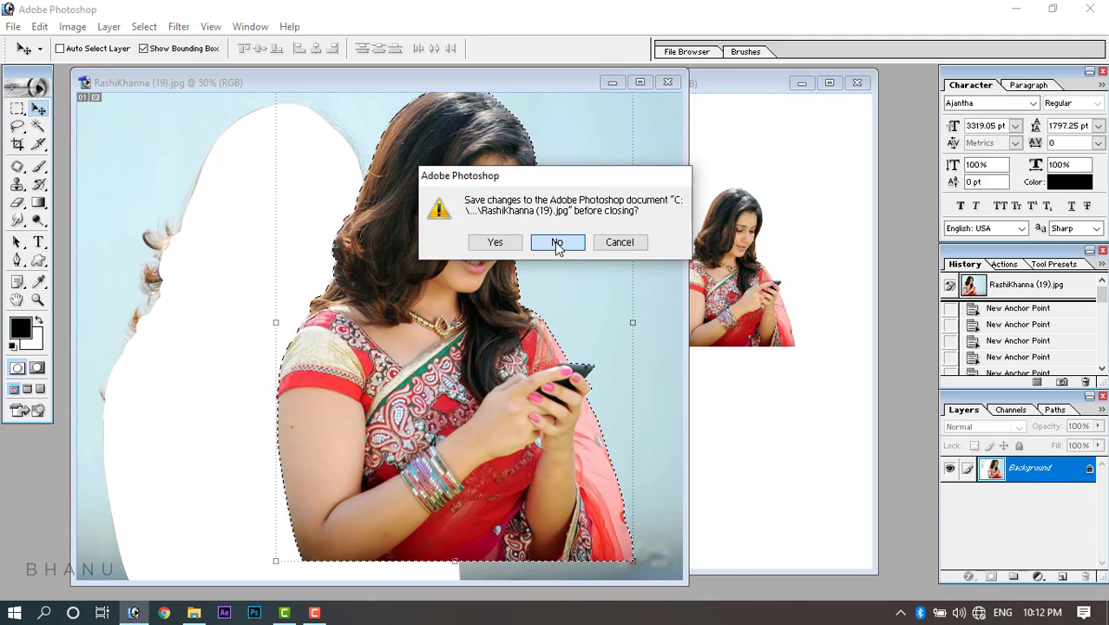
left_click(558, 240)
left_click(193, 612)
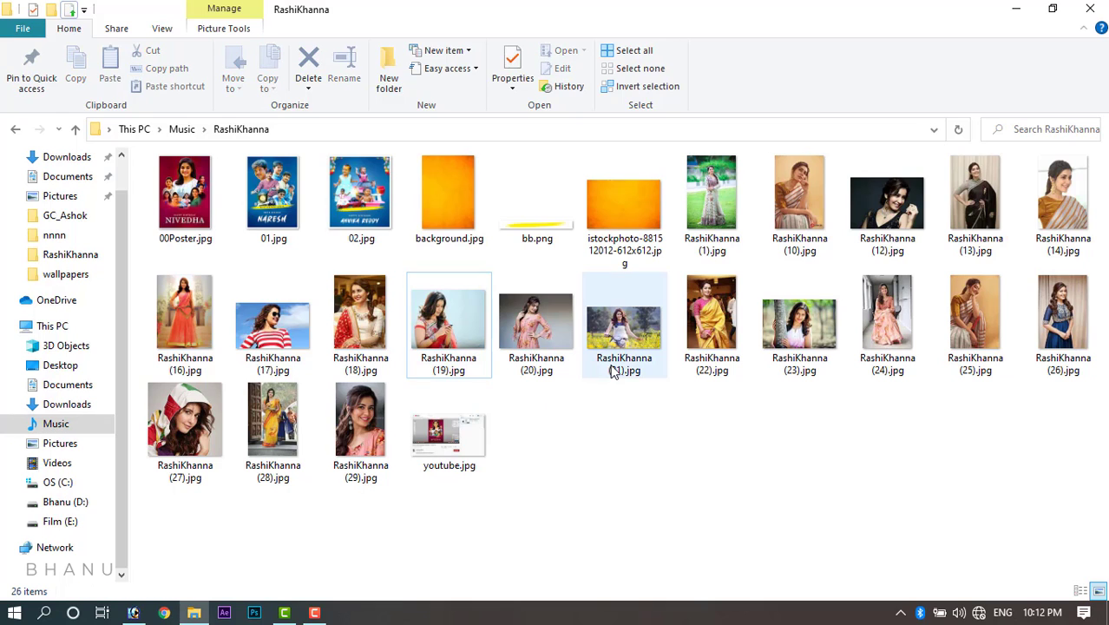
Open RashiKhanna (17).jpg in Photoshop, maximize its window and enlarge the photo to 200%.
left_click(296, 327)
left_click_drag(296, 327, 354, 258)
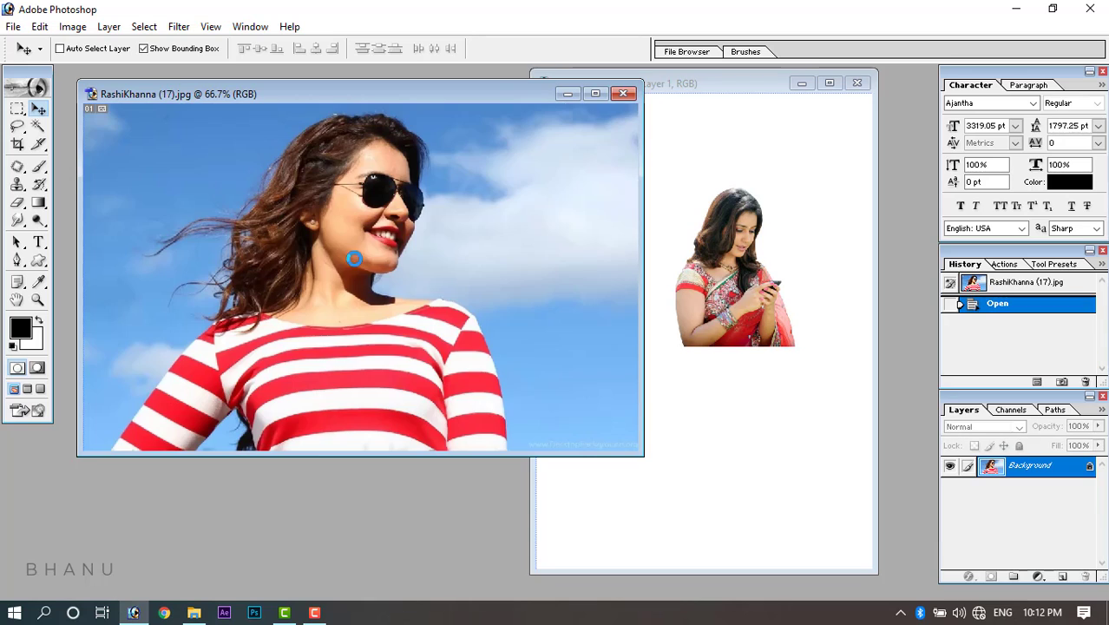
left_click(598, 98)
key("ctrl+plus")
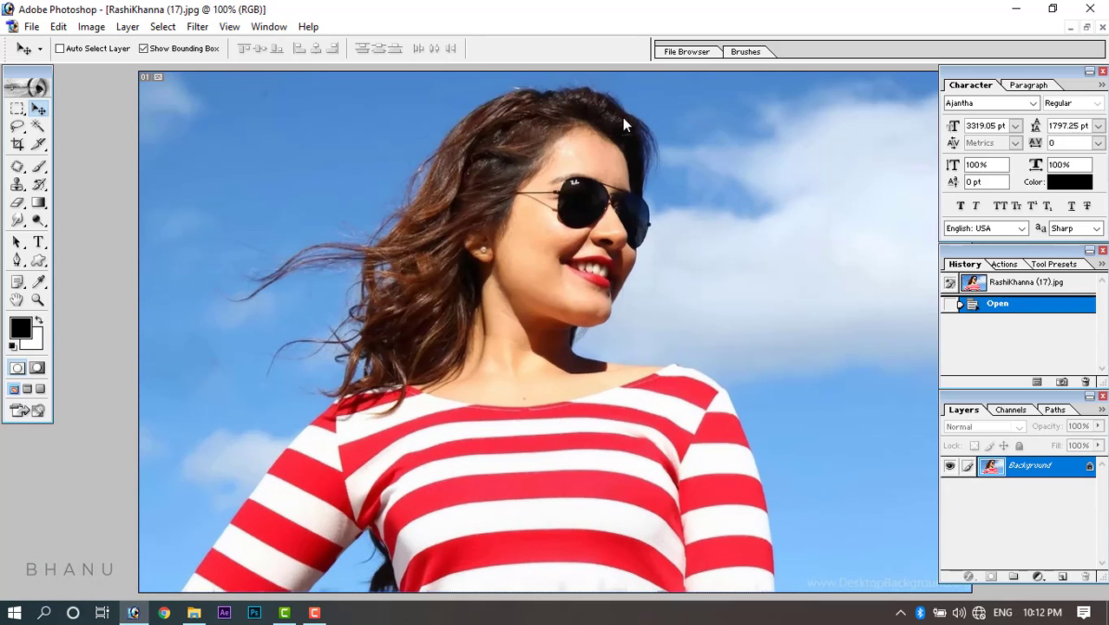
key("ctrl+plus")
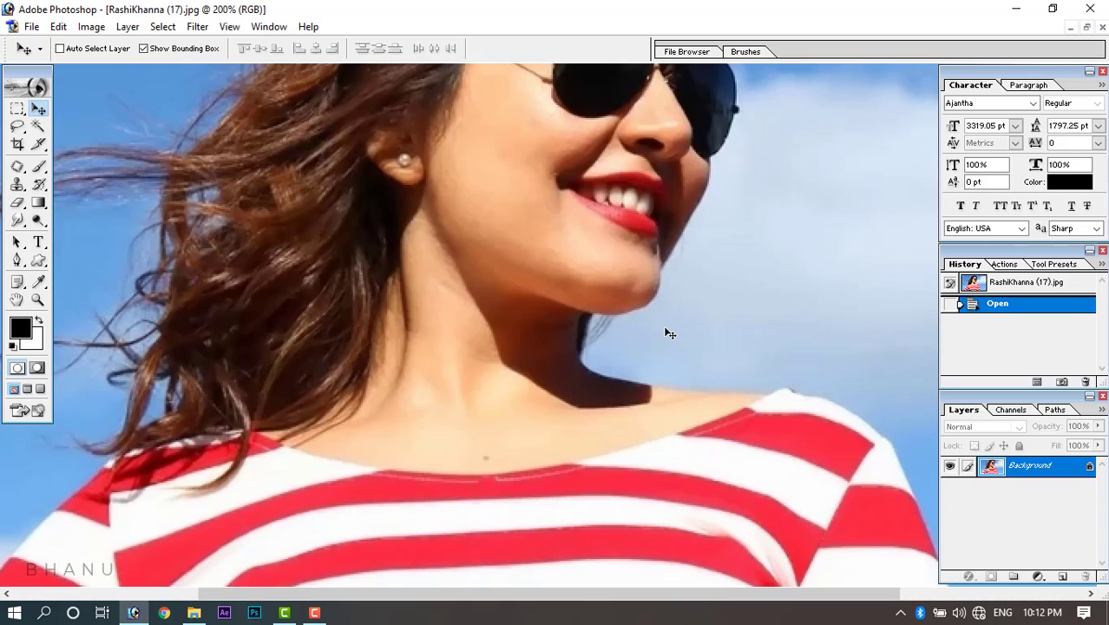
Start a Pen tool path where the outer edge of the right-hand sleeve meets the photo's bottom edge.
left_click_drag(765, 563, 554, 146)
key("p")
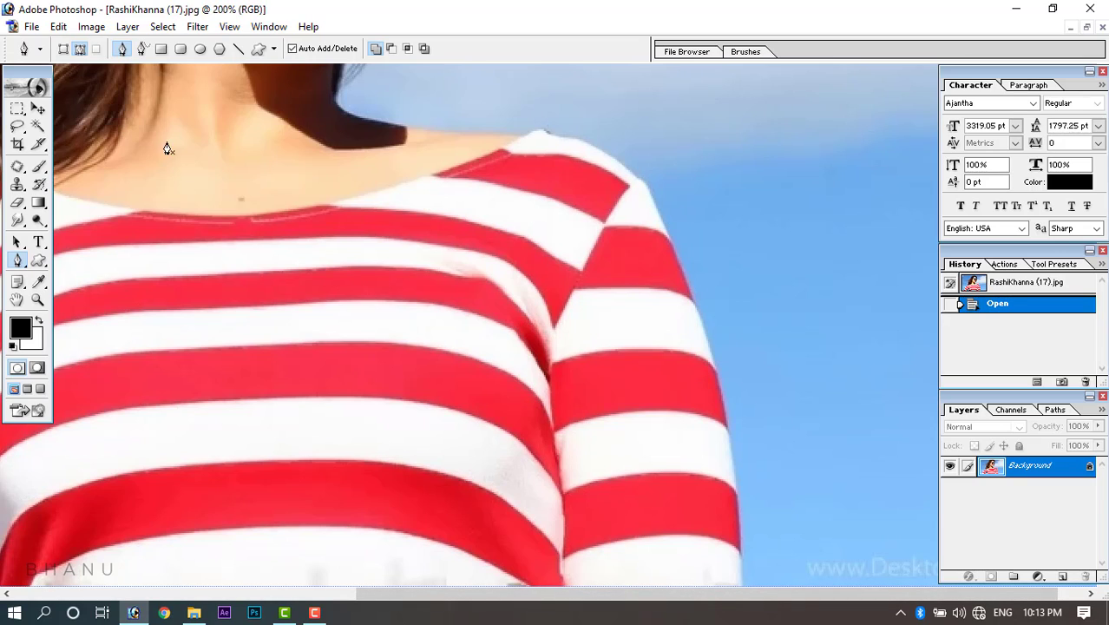
key("v")
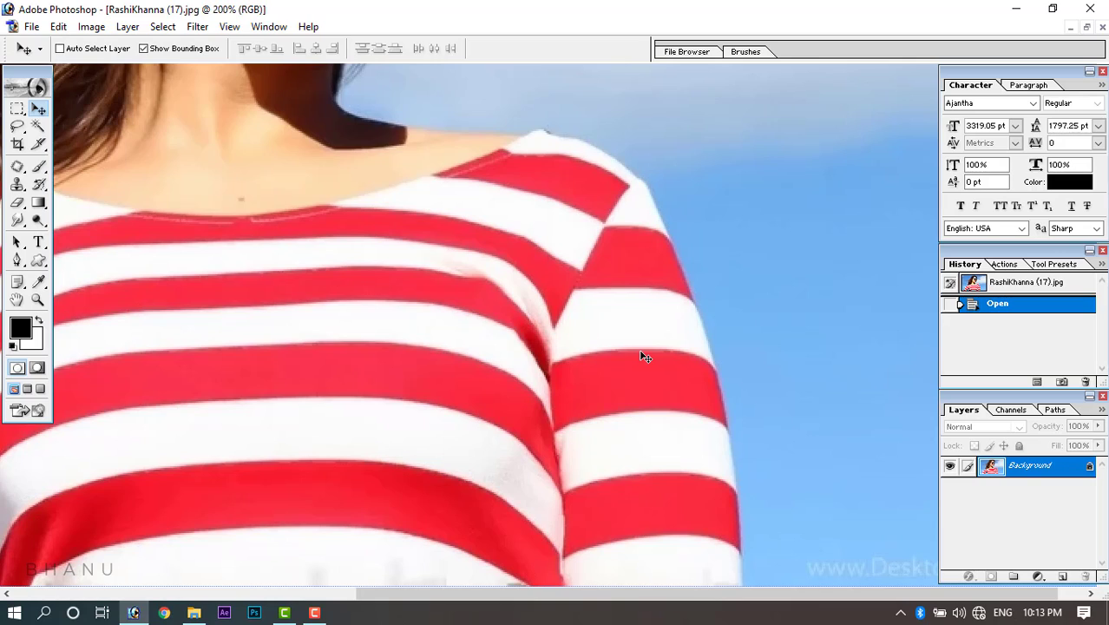
key("p")
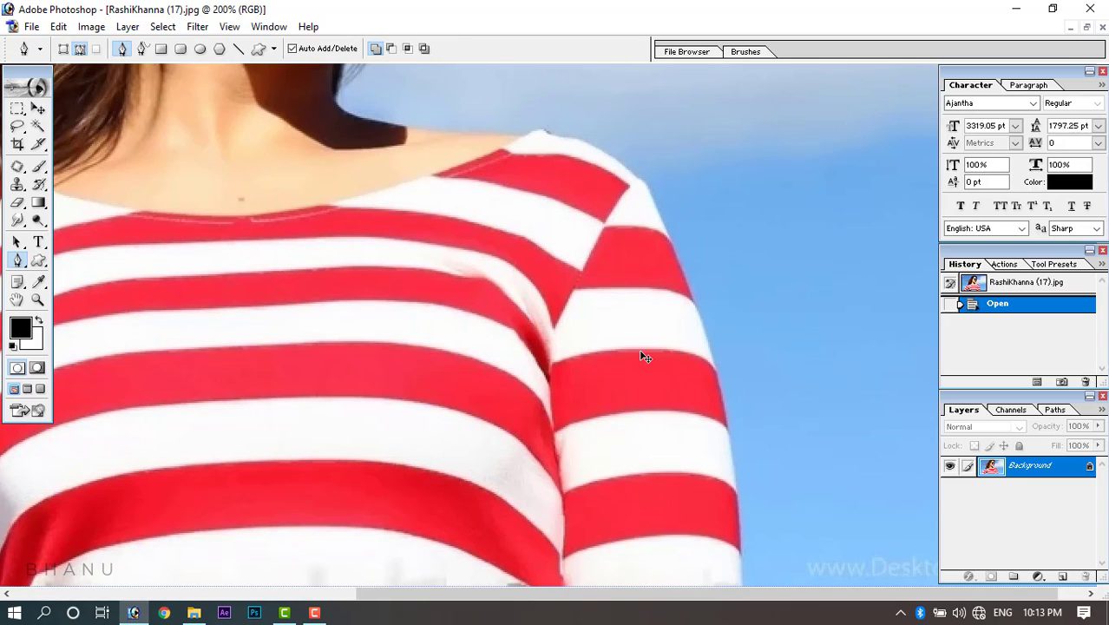
key("v")
key("p")
scroll(855, 458, "left", 3)
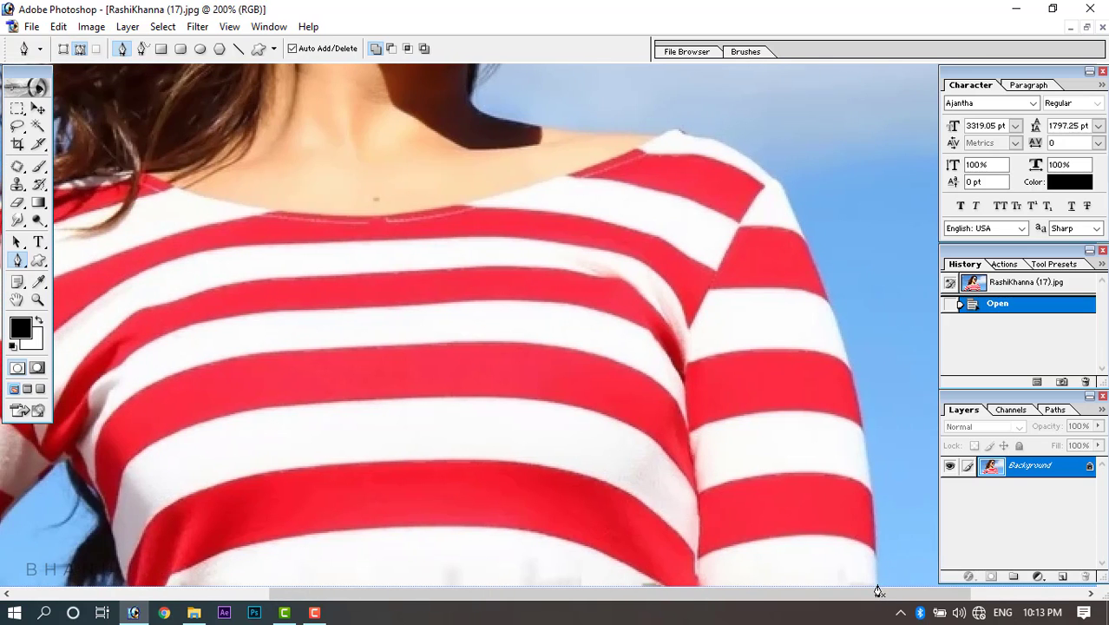
left_click(595, 564)
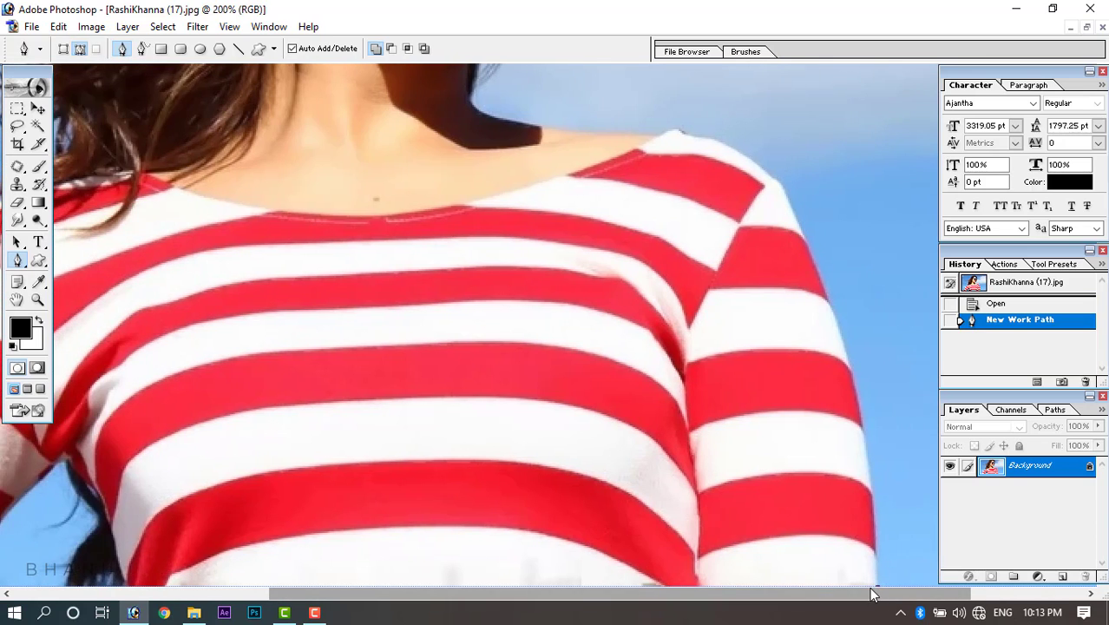
Continue the path along the photo's bottom edge and up around the dark hair below the left-hand armpit.
scroll(292, 503, "left", 6)
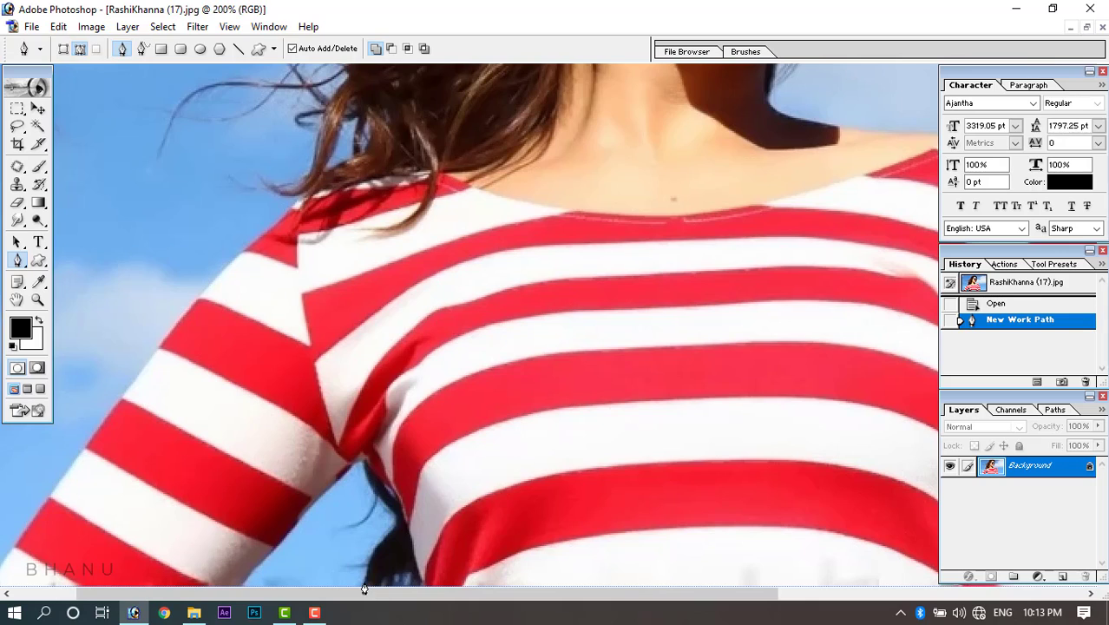
left_click(366, 582)
left_click(378, 548)
left_click(401, 522)
left_click(381, 505)
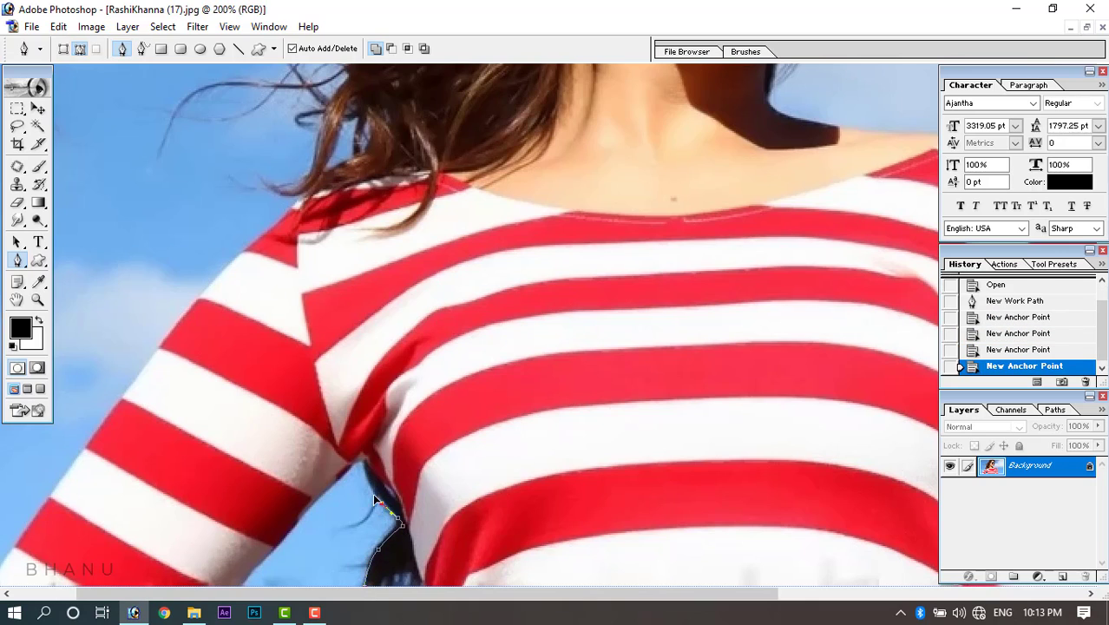
left_click(372, 493)
left_click(364, 465)
Trace the inner edge of the left-hand sleeve from the armpit down to the photo's bottom edge.
left_click_drag(393, 435, 434, 434)
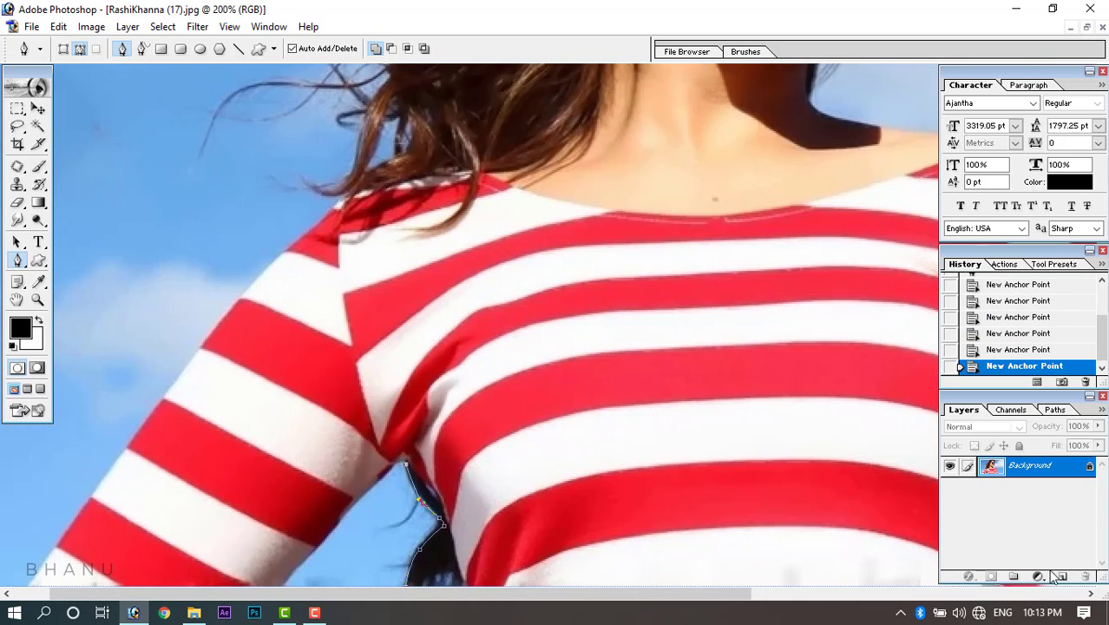
left_click(396, 461)
left_click_drag(464, 410, 520, 415)
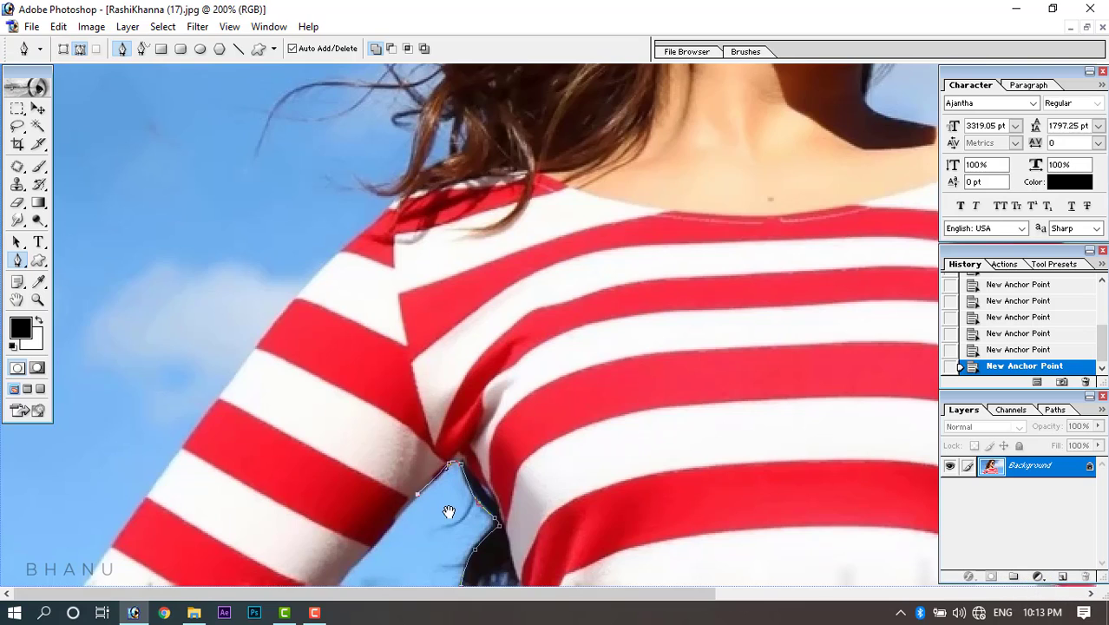
left_click(347, 573)
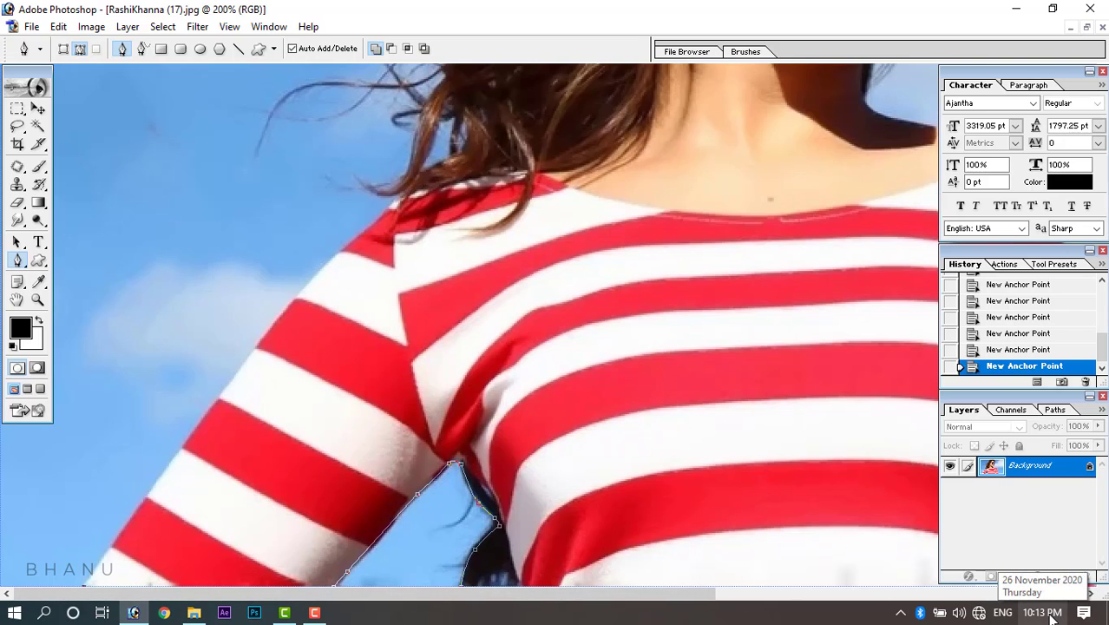
Trace the outer edge of the left-hand sleeve from the photo's bottom edge up to the shoulder at 300% zoom.
left_click(141, 535, "ctrl")
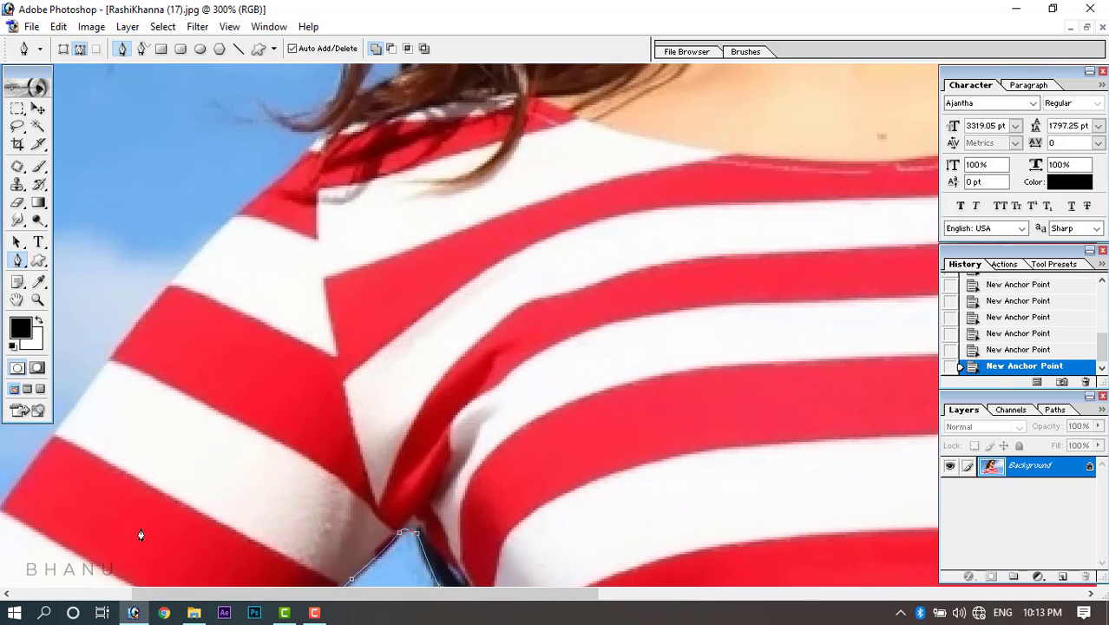
left_click_drag(140, 534, 660, 166)
left_click_drag(266, 391, 218, 512)
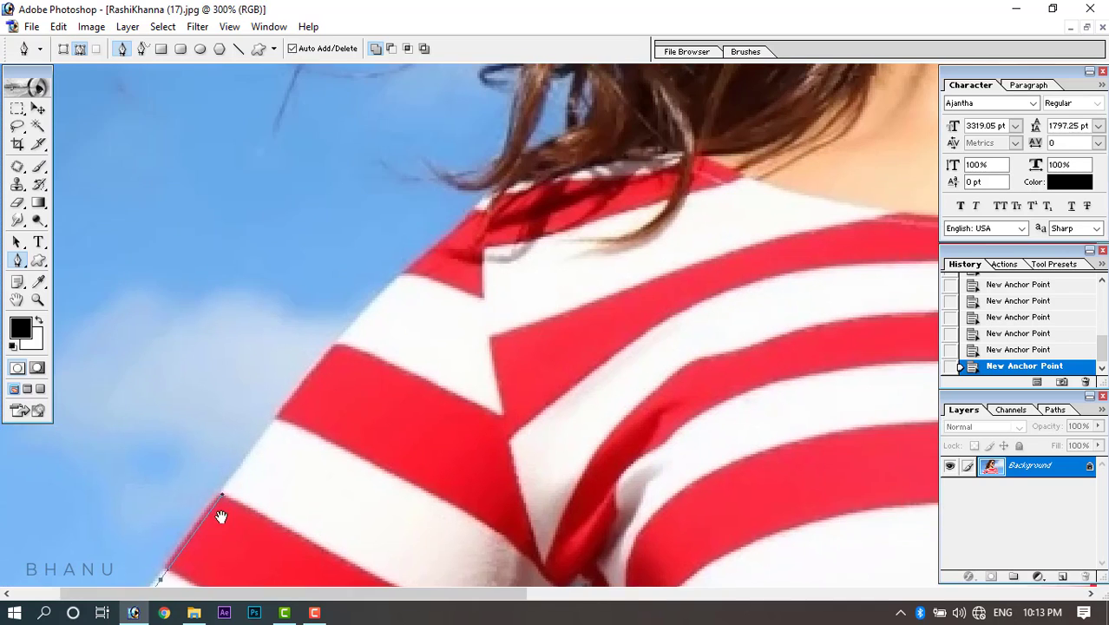
scroll(261, 451, "up", 1)
left_click_drag(332, 369, 272, 505)
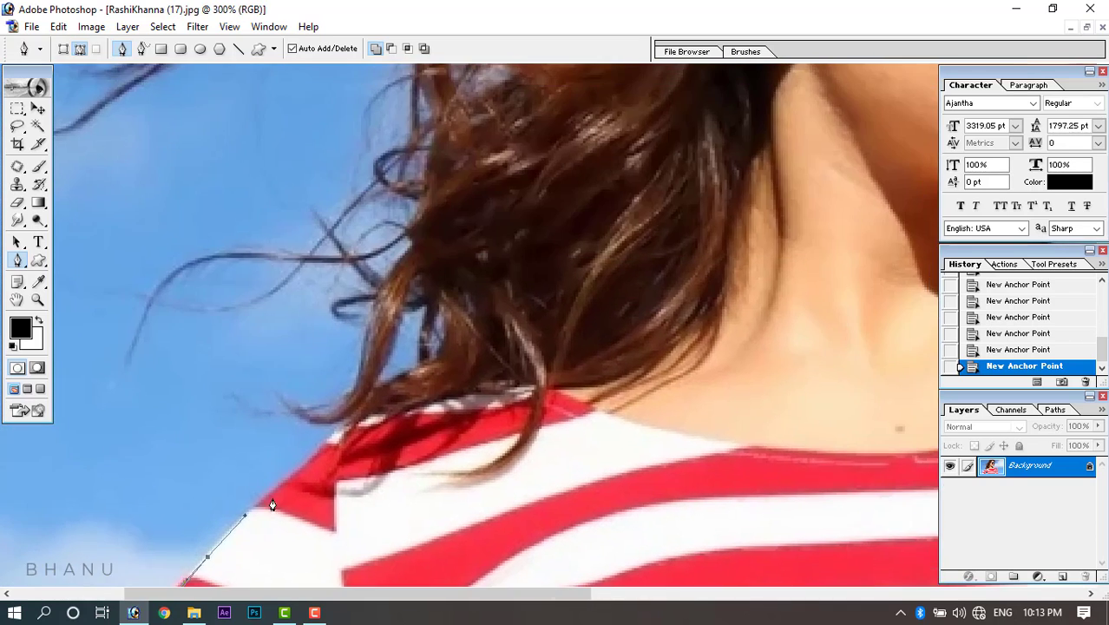
left_click_drag(334, 443, 415, 398)
Trace the path up the outer edge of the long hair from the shoulder to ear height and beyond, cutting off the loose strands.
left_click_drag(425, 357, 422, 263)
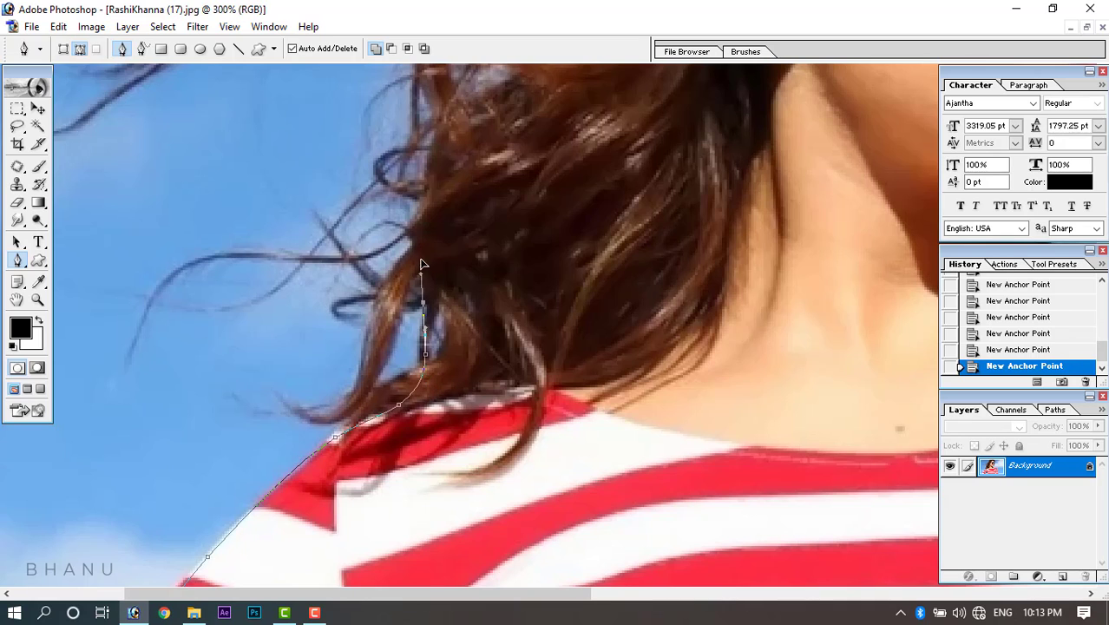
left_click_drag(434, 156, 450, 135)
left_click_drag(437, 170, 392, 458)
left_click_drag(389, 378, 383, 359)
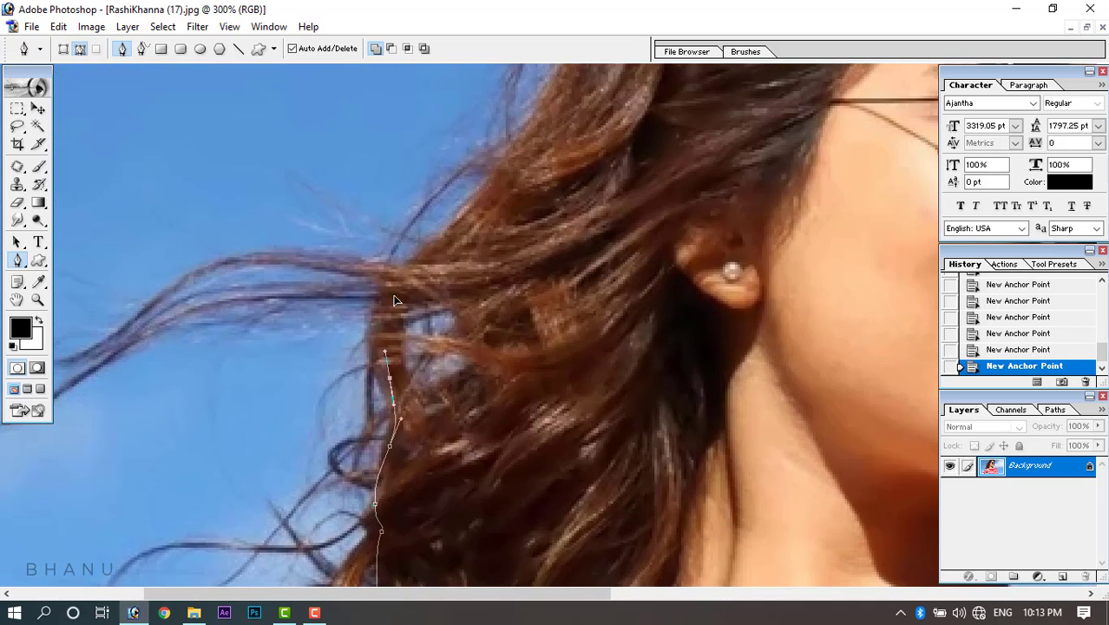
left_click_drag(387, 309, 404, 273)
left_click_drag(431, 239, 491, 185)
left_click_drag(473, 241, 512, 186)
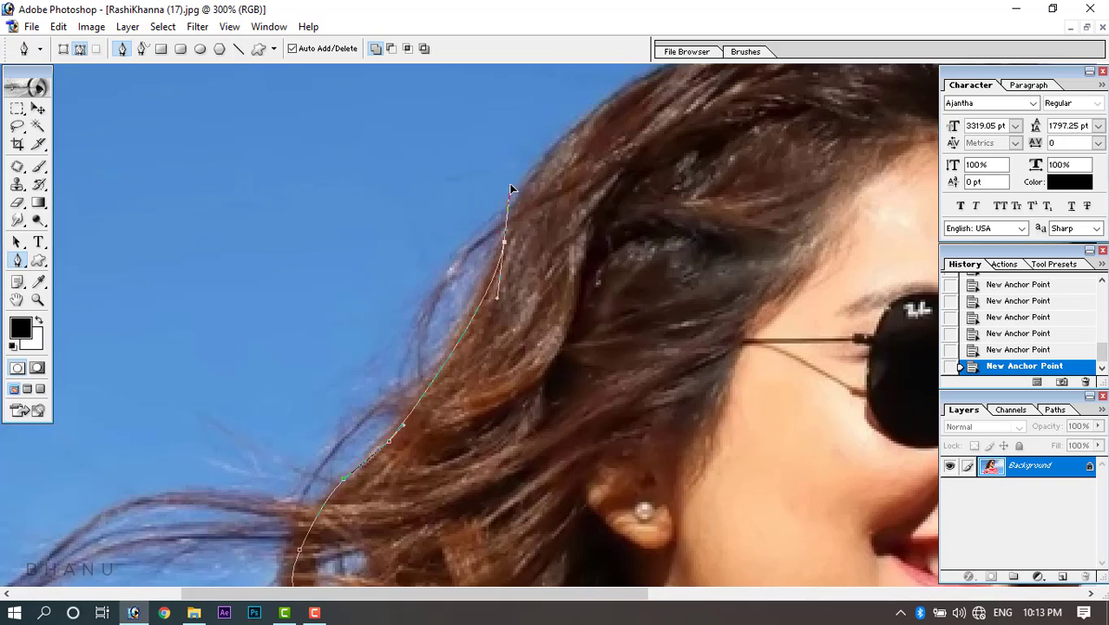
Trace the path along the back of the head and over the crown of the hair.
left_click_drag(475, 365, 339, 452)
left_click_drag(498, 171, 555, 135)
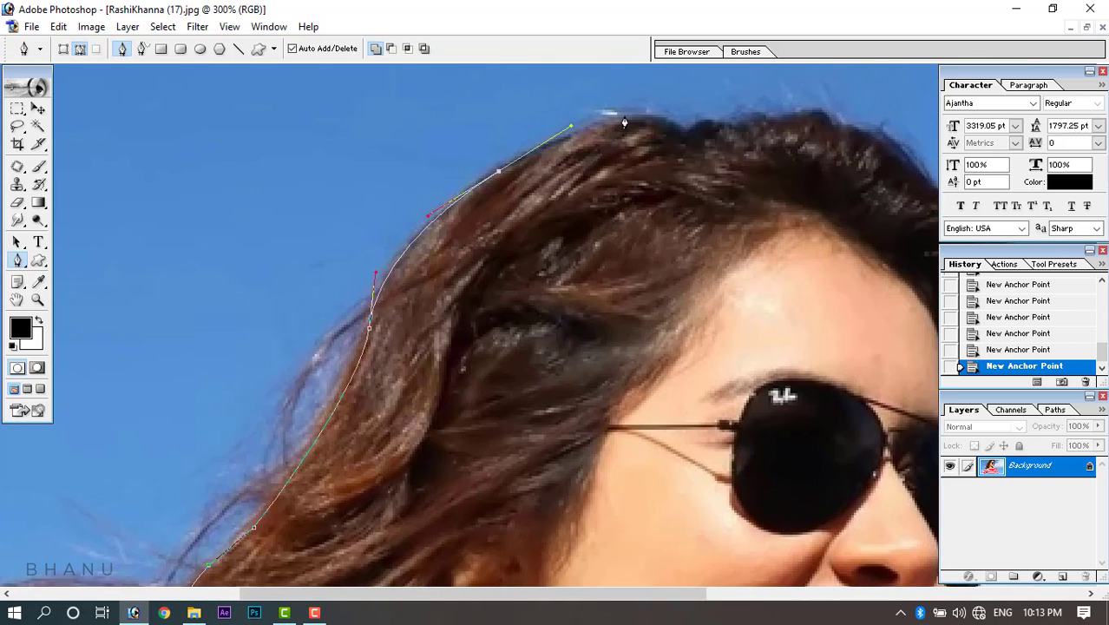
left_click_drag(630, 111, 715, 123)
left_click_drag(724, 122, 734, 123)
left_click_drag(747, 124, 772, 113)
left_click_drag(791, 112, 888, 139)
Continue the path down the front edge of the hair to the sunglasses.
left_click_drag(881, 206, 474, 205)
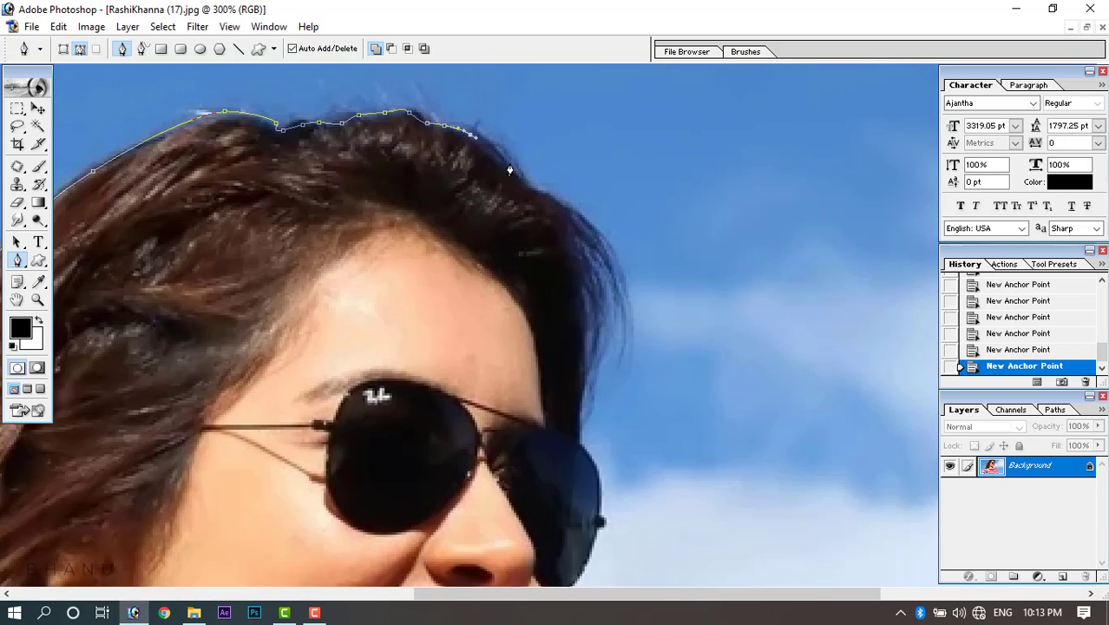
left_click_drag(509, 165, 520, 186)
left_click_drag(568, 220, 573, 238)
left_click_drag(586, 301, 587, 319)
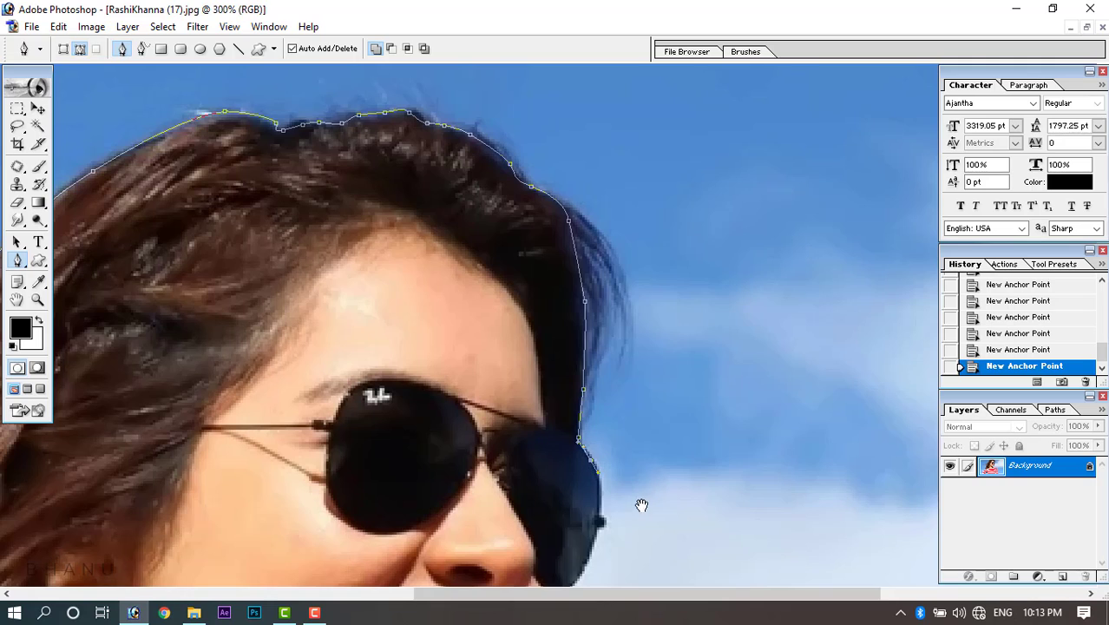
Trace the path around the sunglasses and down the cheek to the chin, undoing misplaced anchor points.
left_click_drag(641, 505, 655, 243)
left_click_drag(604, 295, 612, 269)
left_click(558, 342)
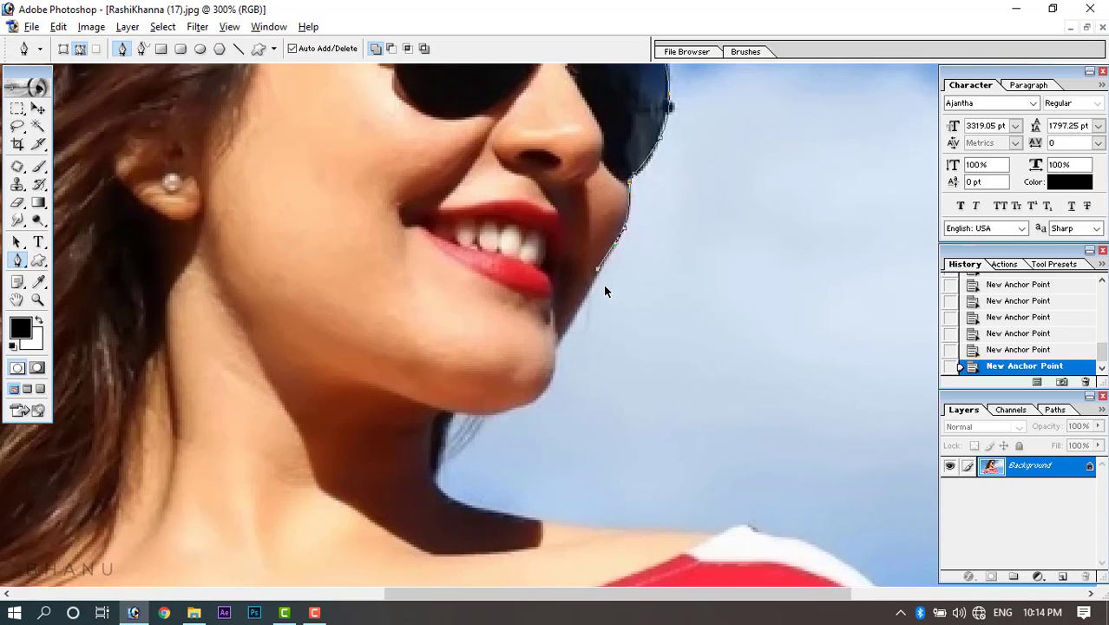
key("ctrl+z")
left_click_drag(572, 307, 570, 323)
key("ctrl+z")
key("ctrl+z")
left_click(552, 383)
Trace the path under the chin, down the neck and over the right-hand shoulder, redoing the misplaced anchor point at the neck.
left_click_drag(491, 421, 293, 240)
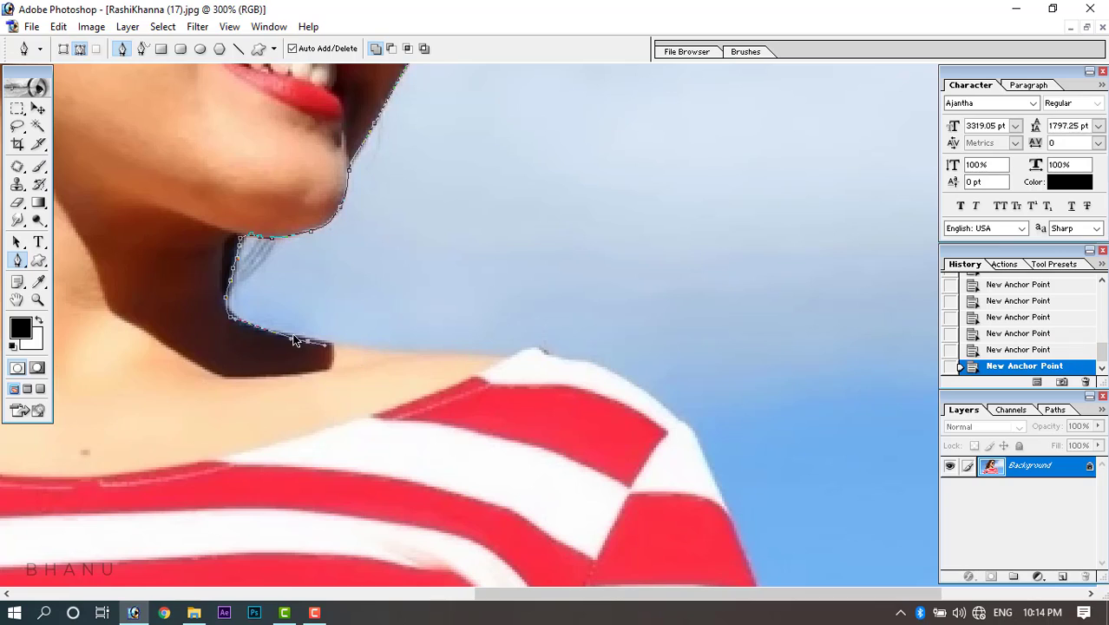
key("ctrl+z")
key("ctrl+z")
key("ctrl+z")
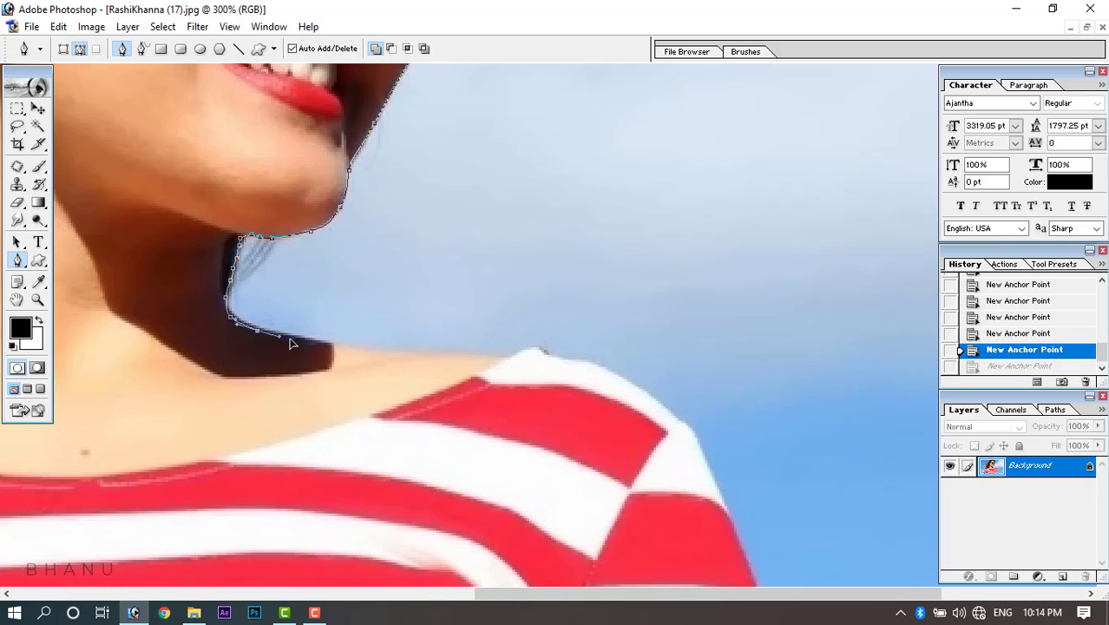
left_click_drag(349, 348, 510, 362)
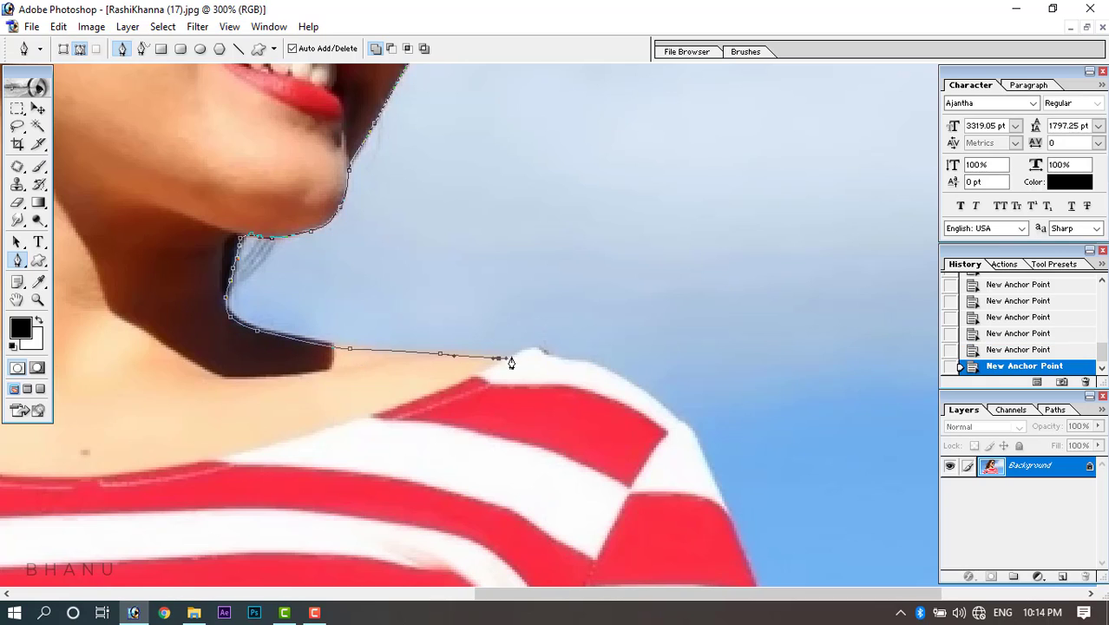
left_click_drag(578, 364, 595, 368)
left_click_drag(647, 396, 676, 416)
Trace the outer edge of the right-hand sleeve down to the path's start at the photo's bottom edge.
left_click_drag(728, 462, 627, 242)
left_click_drag(646, 363, 597, 156)
left_click_drag(651, 342, 665, 436)
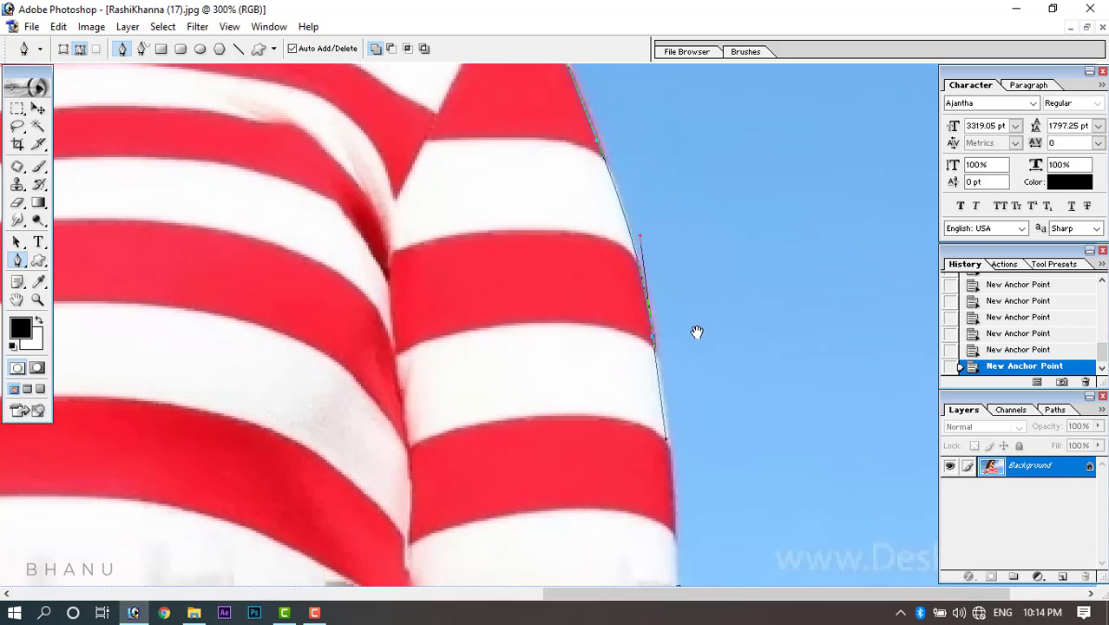
left_click_drag(675, 524, 680, 563)
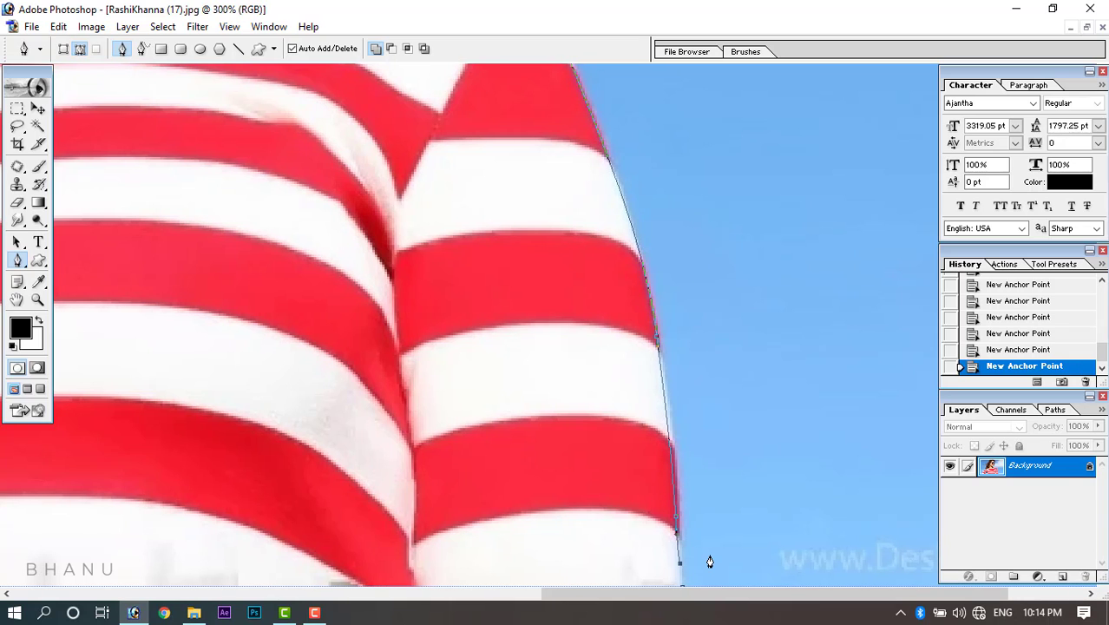
Show the whole photo at 66.7% and convert the path around the woman into a selection.
key("ctrl+minus")
key("ctrl+minus")
key("ctrl+minus")
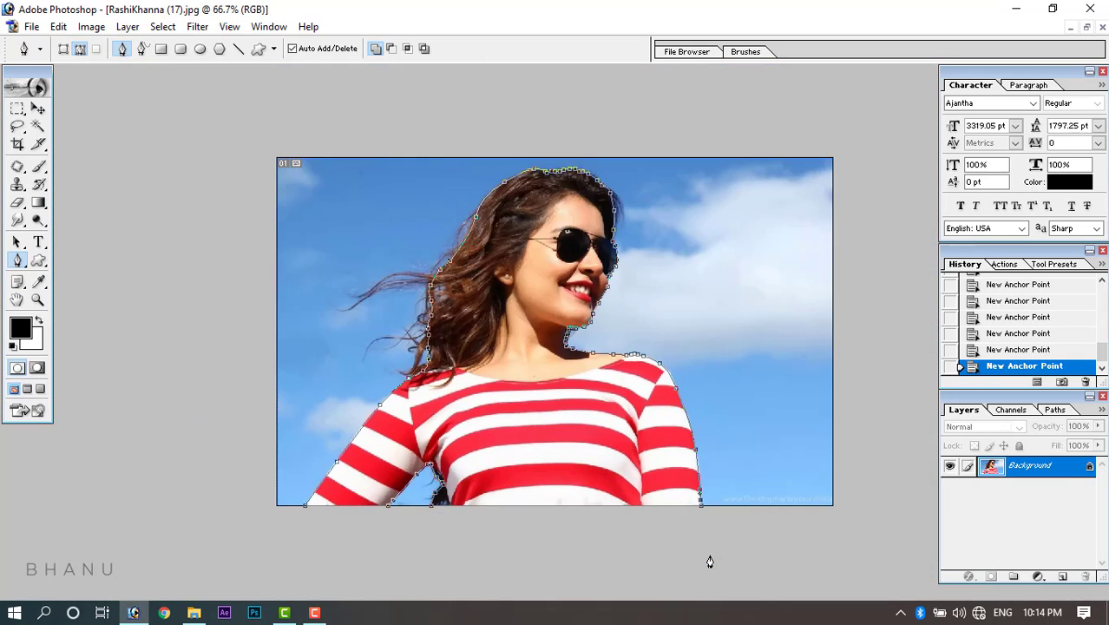
key("ctrl+Return")
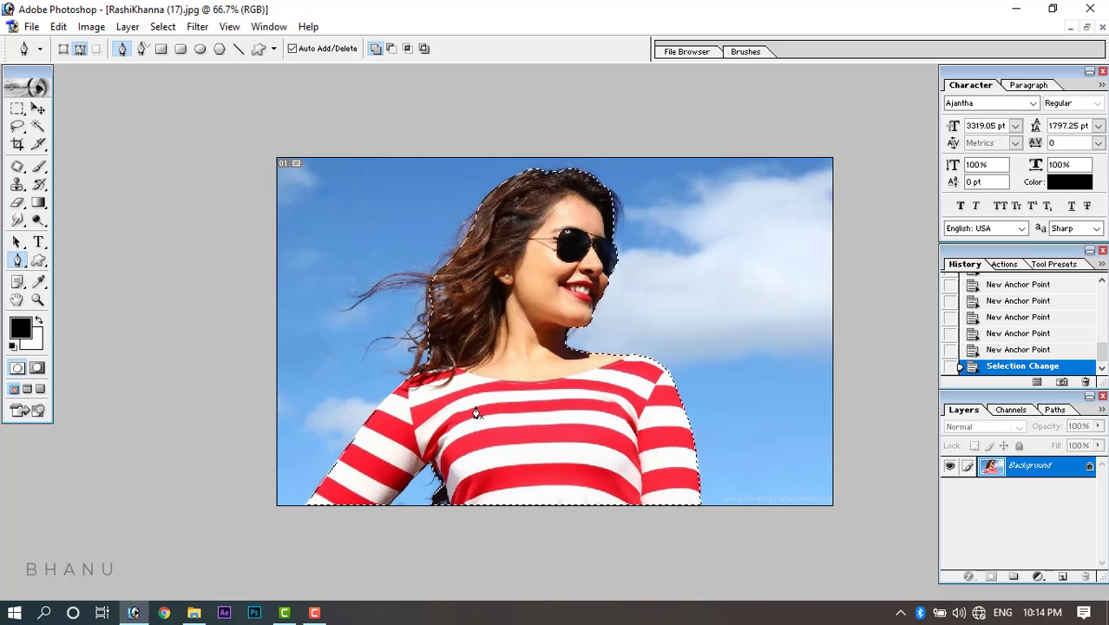
Move the selected woman into the Untitled-1 document and place her beside the first woman, overlapping her left side.
left_click(1086, 27)
left_click(38, 108)
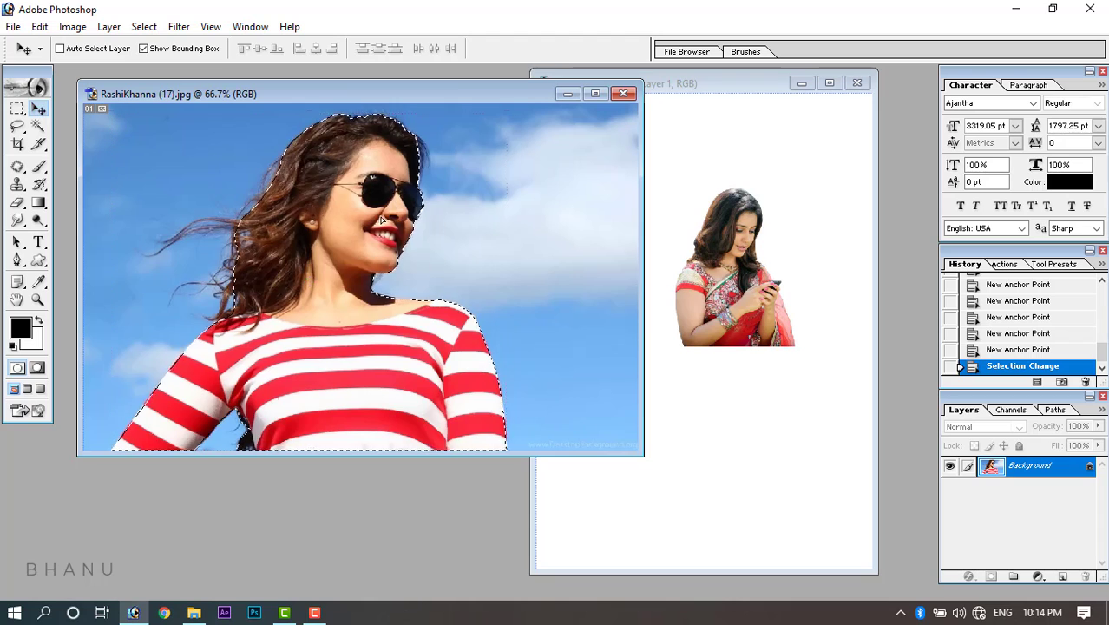
left_click_drag(433, 277, 665, 311)
left_click_drag(521, 314, 644, 314)
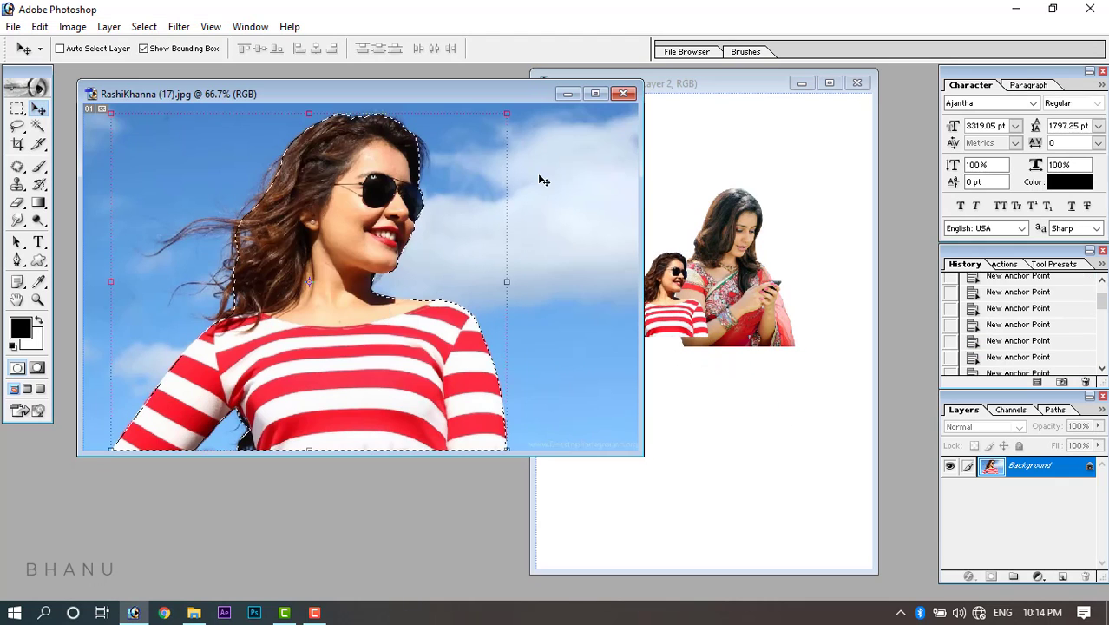
Close RashiKhanna (17).jpg without saving the changes and open RashiKhanna (28).jpg from the photo folder in Photoshop.
left_click(622, 93)
left_click(558, 242)
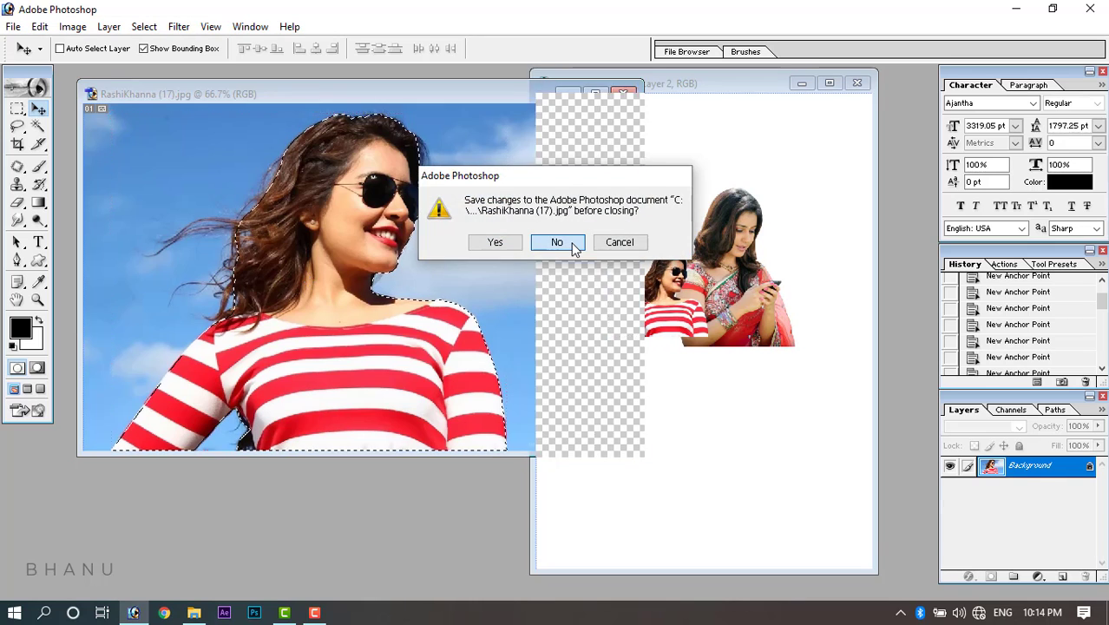
left_click(195, 612)
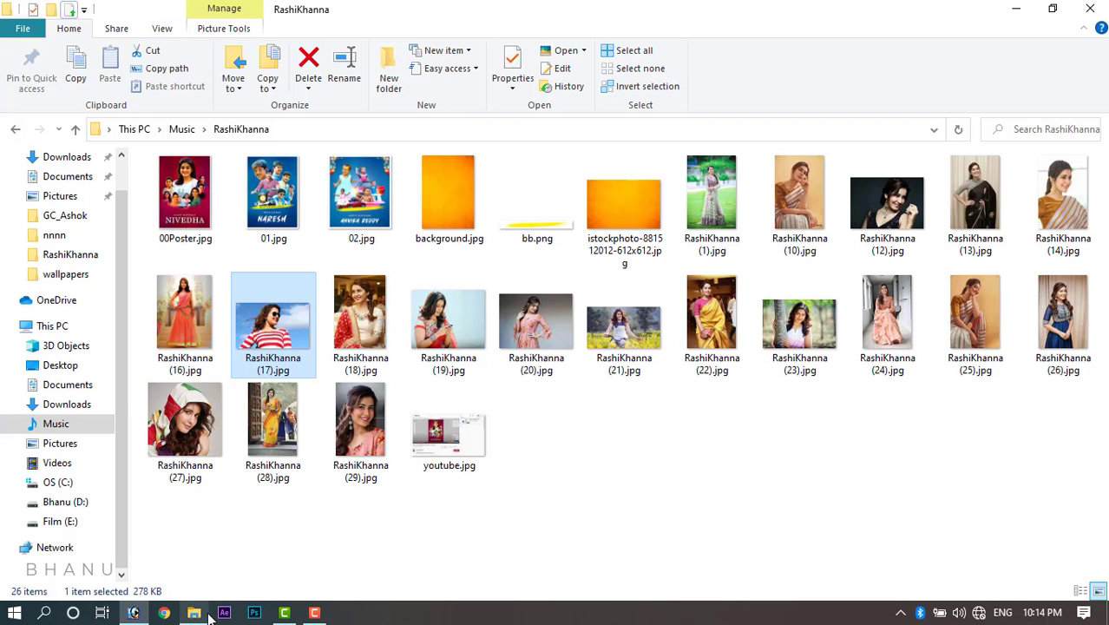
left_click_drag(274, 425, 321, 135)
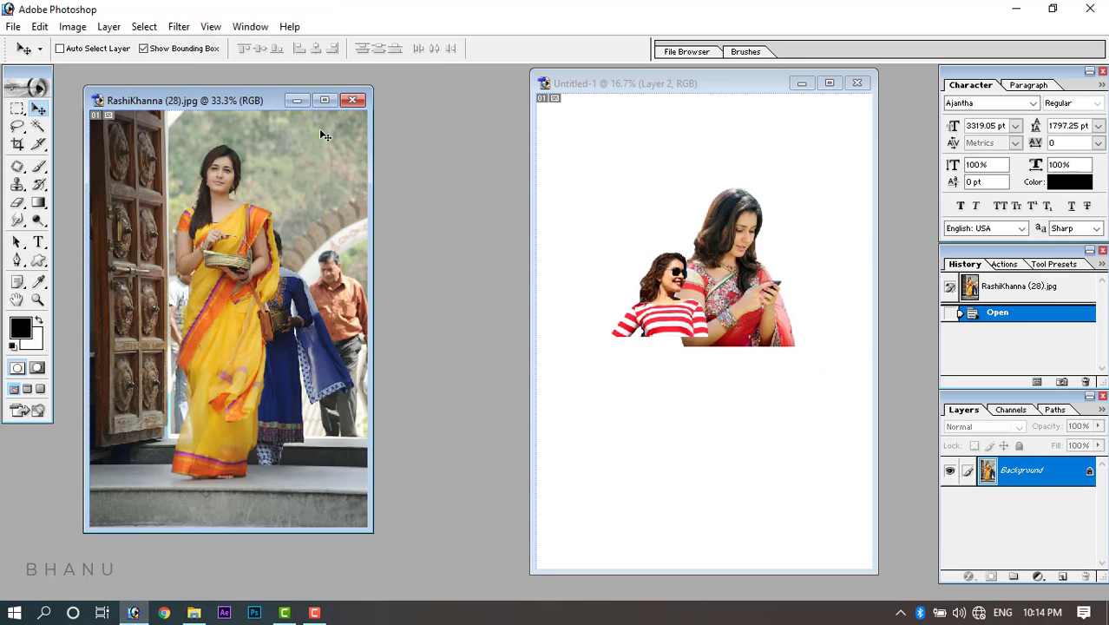
Show the photo at 200% and start a Pen path under the sari hem, tracing to the hem's left-hand corner.
left_click(323, 101)
key("ctrl+plus")
key("ctrl+plus")
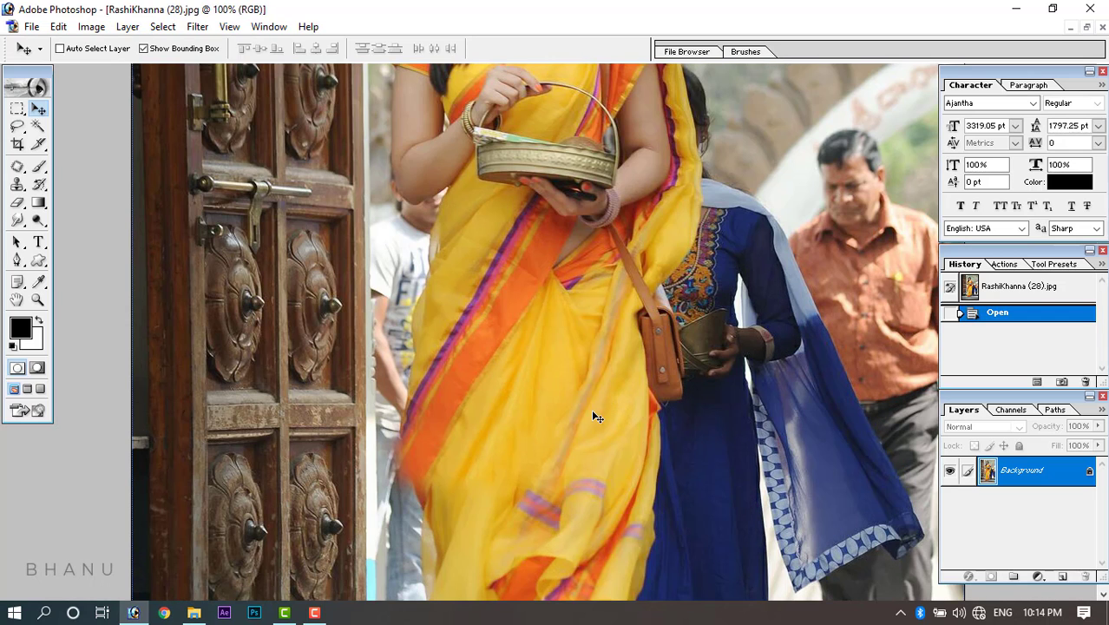
left_click_drag(587, 528, 587, 159)
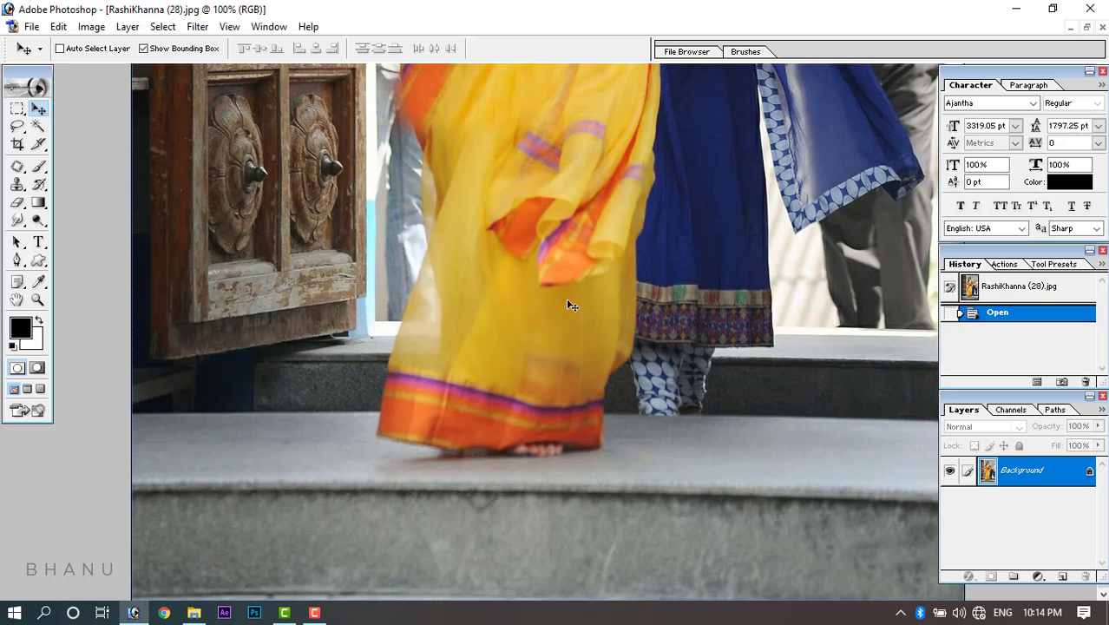
key("p")
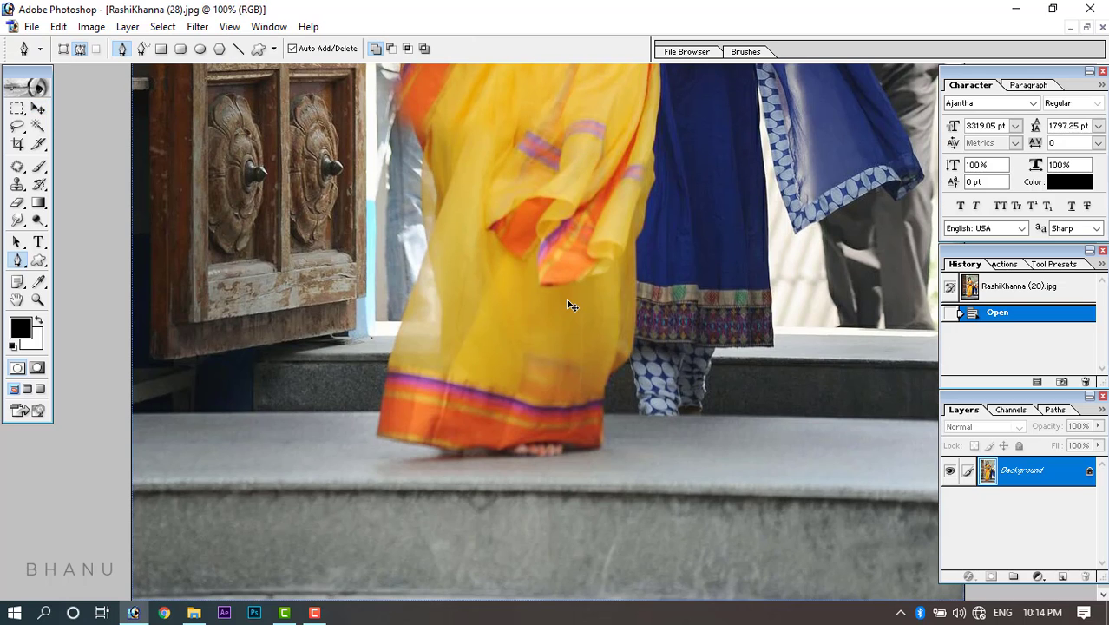
key("ctrl+plus")
left_click_drag(532, 448, 555, 353)
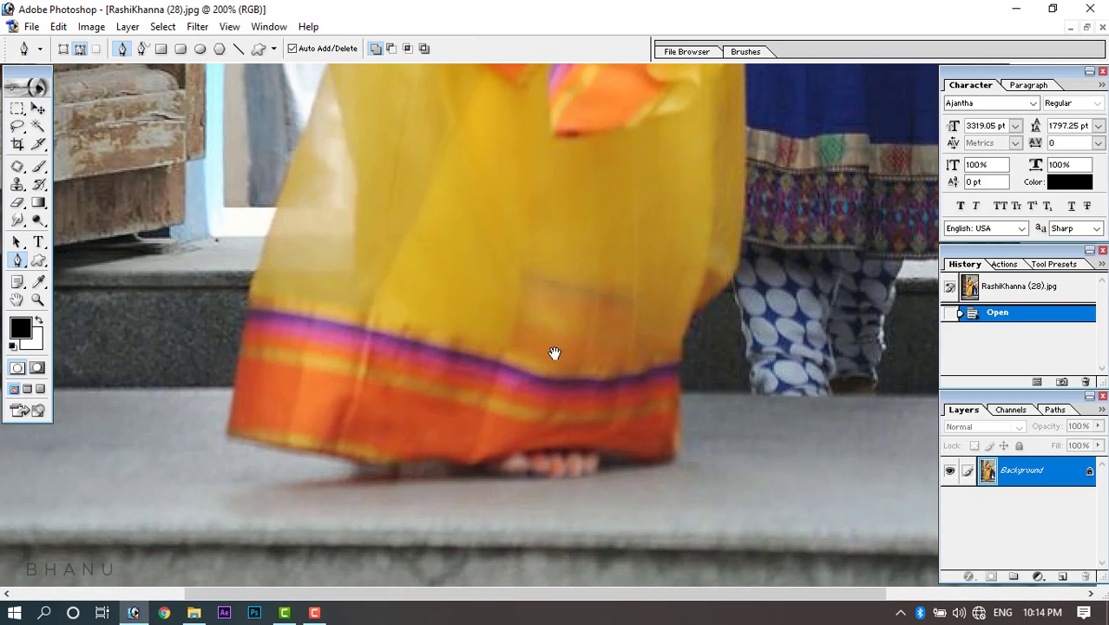
left_click(382, 466)
left_click(331, 454)
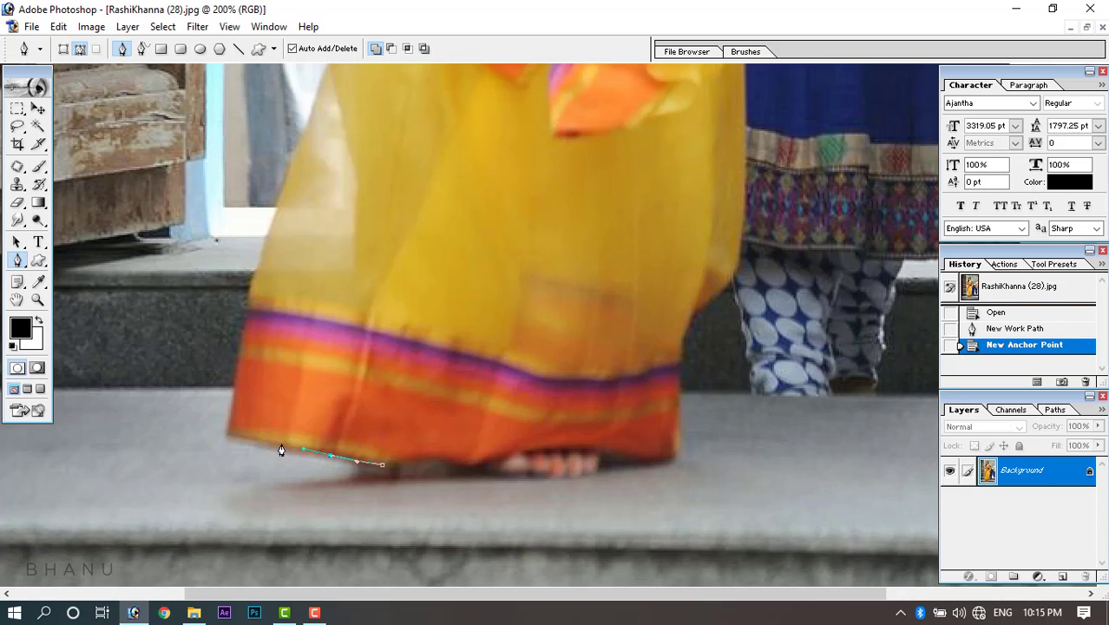
left_click(258, 442)
left_click(228, 431)
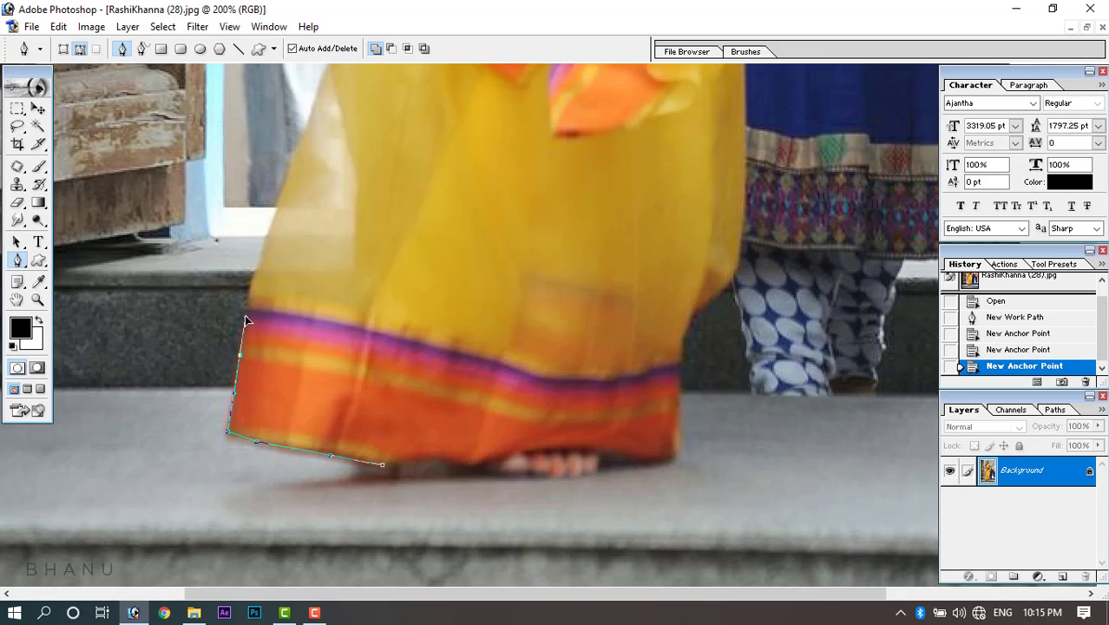
Trace the path up the left-hand edge of the sari skirt to just below the orange border's fold.
left_click_drag(245, 314, 222, 513)
left_click_drag(267, 371, 230, 522)
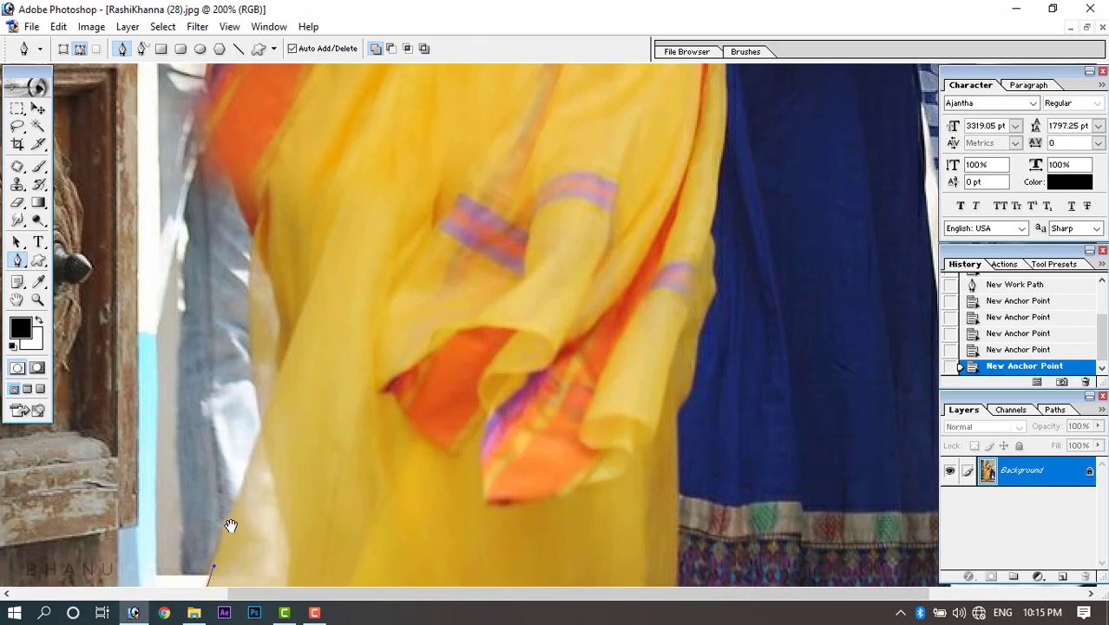
left_click_drag(255, 447, 244, 566)
left_click(261, 420)
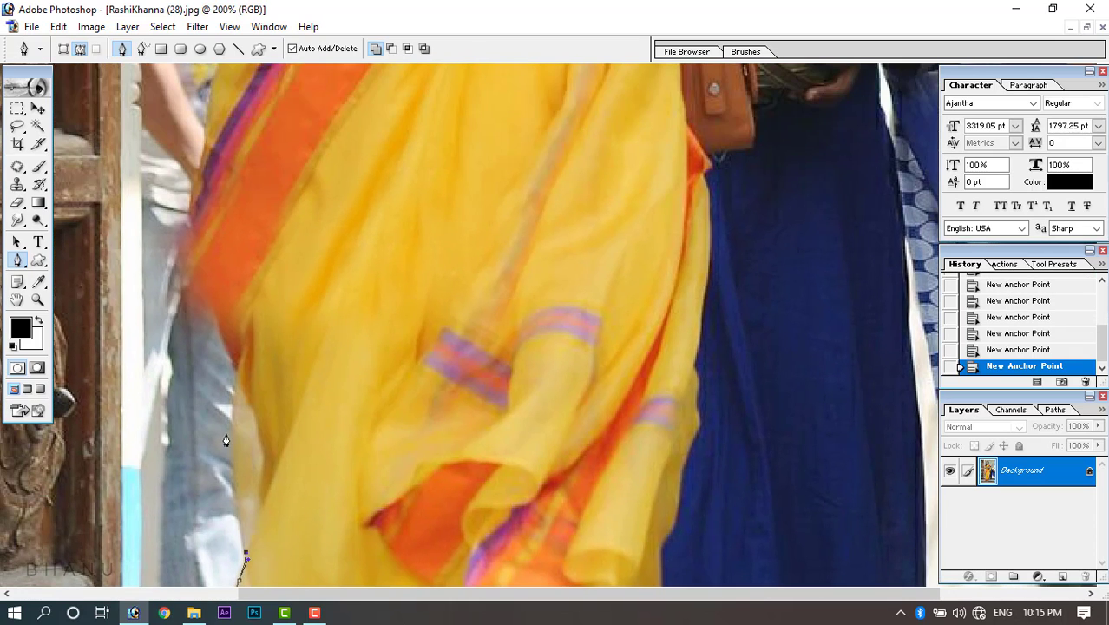
left_click_drag(234, 402, 222, 535)
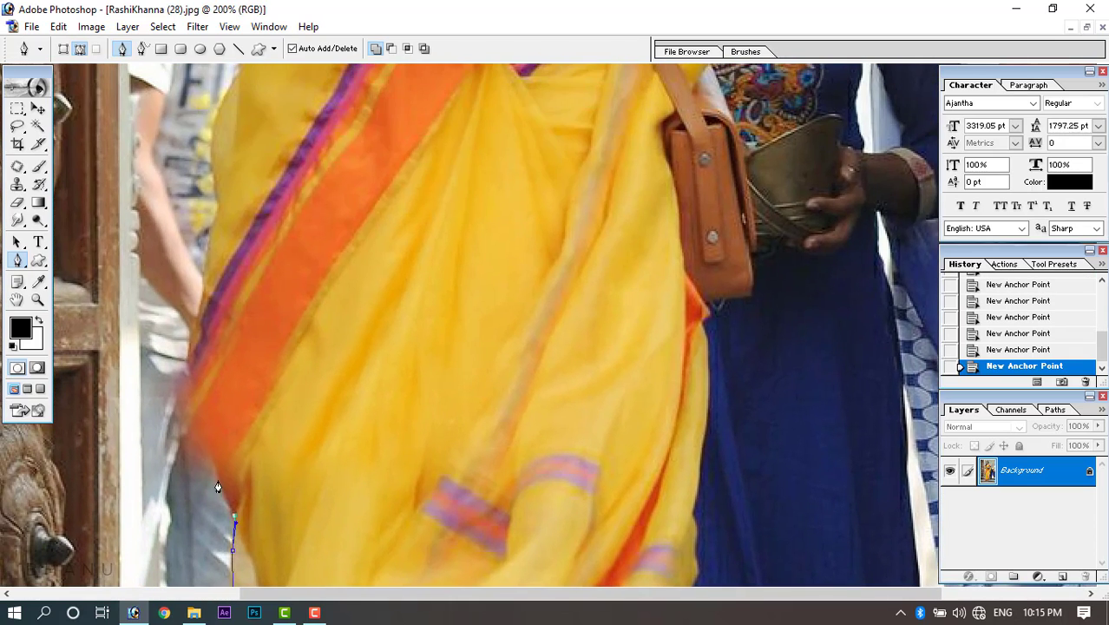
Trace the path around the outer fold of the orange and purple border on the sari's left-hand side.
left_click(218, 474)
left_click_drag(207, 449, 198, 434)
left_click_drag(189, 417, 186, 409)
left_click(200, 298)
left_click_drag(215, 290, 180, 486)
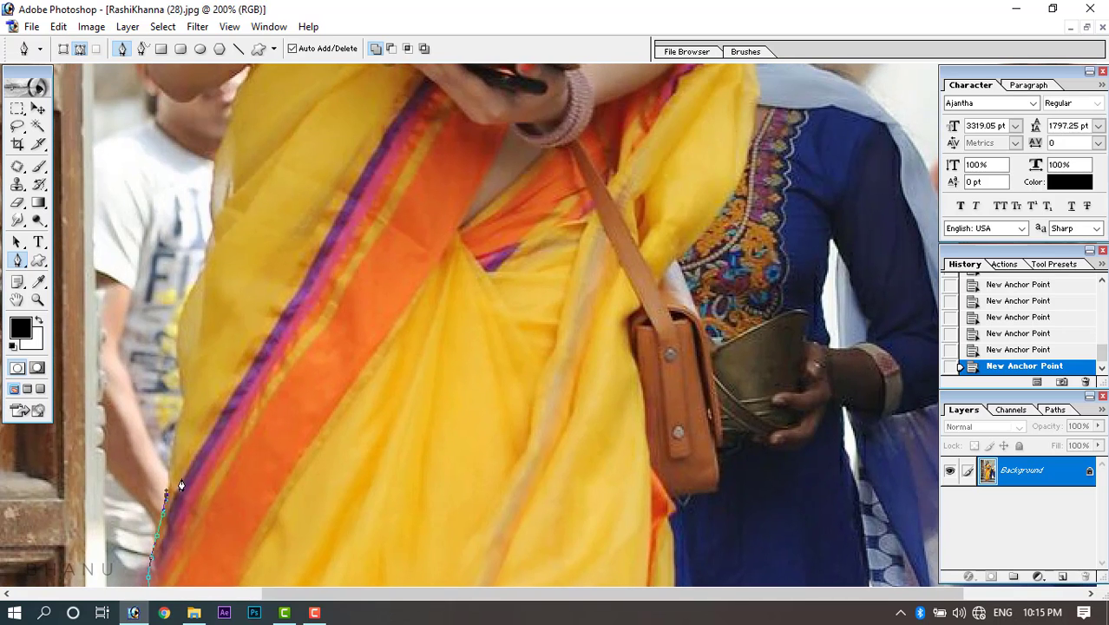
Continue the path up the yellow drape's outer edge, past the bystander in the white T-shirt.
left_click(182, 422)
left_click(189, 399)
left_click_drag(185, 379, 183, 326)
left_click_drag(226, 276, 209, 470)
left_click(203, 409)
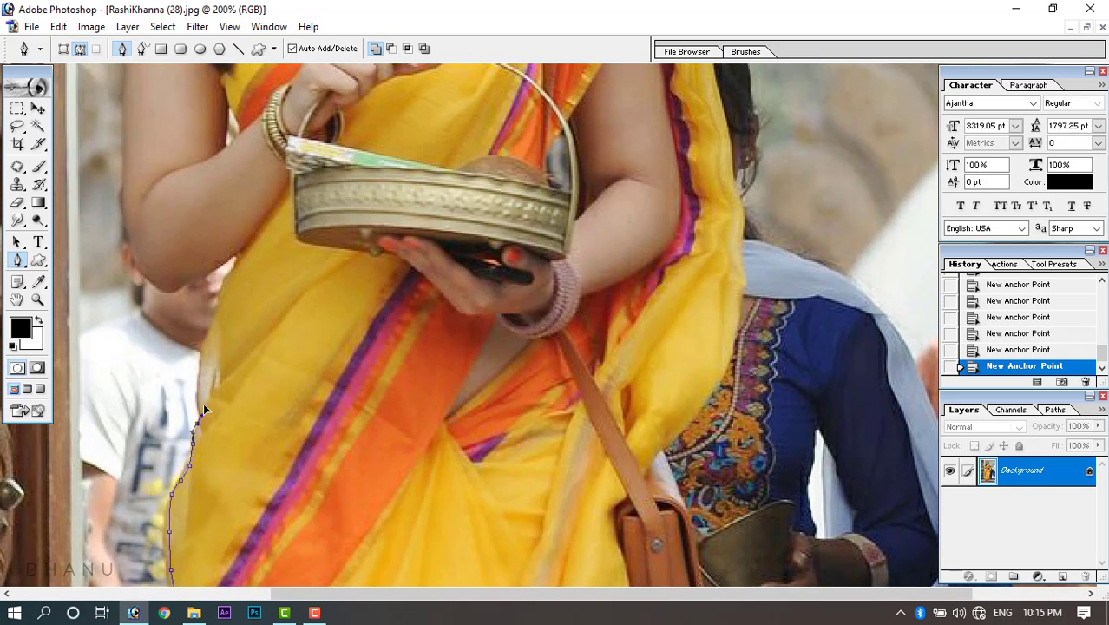
left_click(203, 384)
left_click(203, 359)
Bring the path up to where the drape meets the forearm and resume it there at 400% zoom.
left_click(220, 312)
left_click(227, 293)
left_click_drag(236, 264, 238, 256)
left_click(237, 263)
left_click_drag(242, 295, 762, 174)
left_click(282, 481)
key("ctrl+plus")
key("ctrl+plus")
left_click_drag(267, 487, 452, 380)
left_click_drag(755, 285, 672, 526)
left_click_drag(564, 470, 564, 471)
left_click_drag(551, 490, 547, 492)
left_click_drag(511, 487, 492, 476)
key("ctrl+alt+z")
key("ctrl+alt+z")
key("ctrl+alt+z")
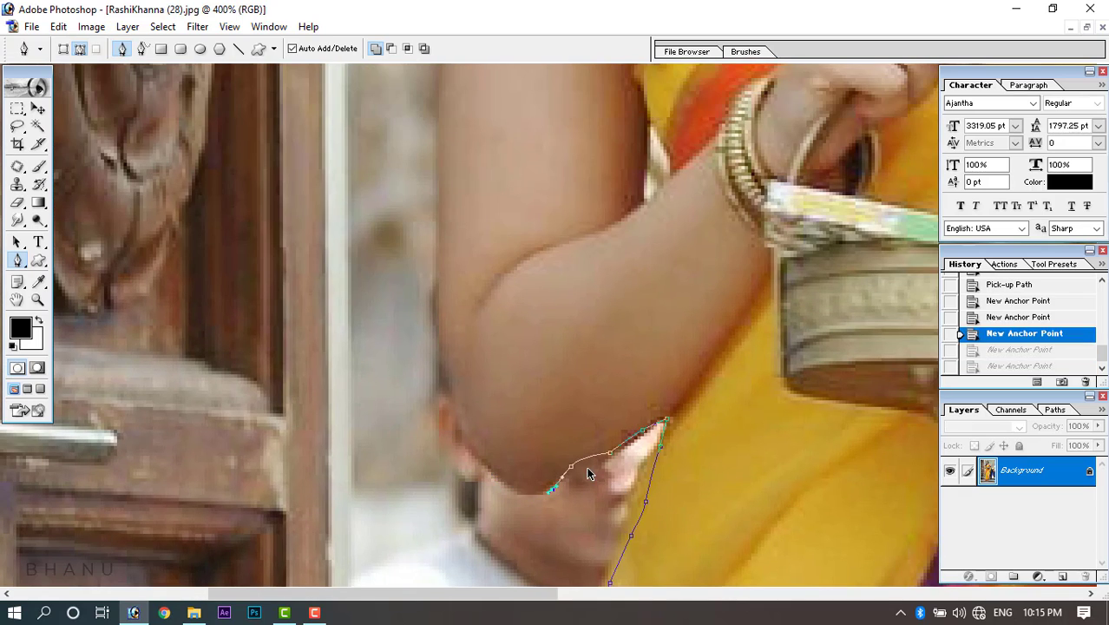
Trace the path under the forearm, around the elbow and up the upper arm to the sleeve hem.
left_click_drag(575, 471, 486, 482)
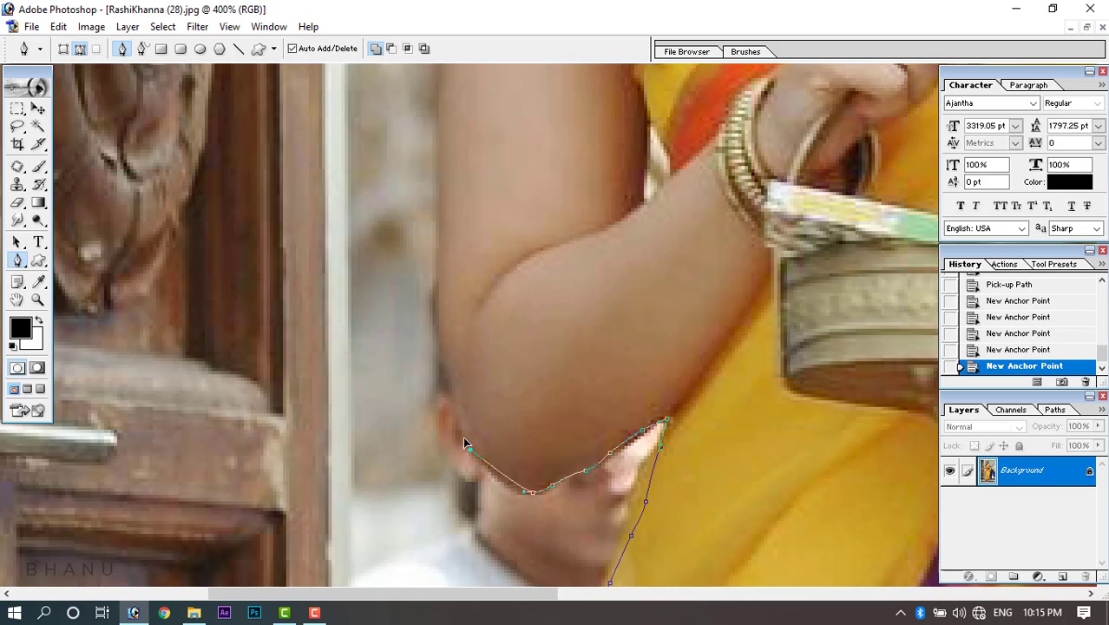
left_click_drag(464, 441, 450, 549)
left_click_drag(439, 421, 426, 339)
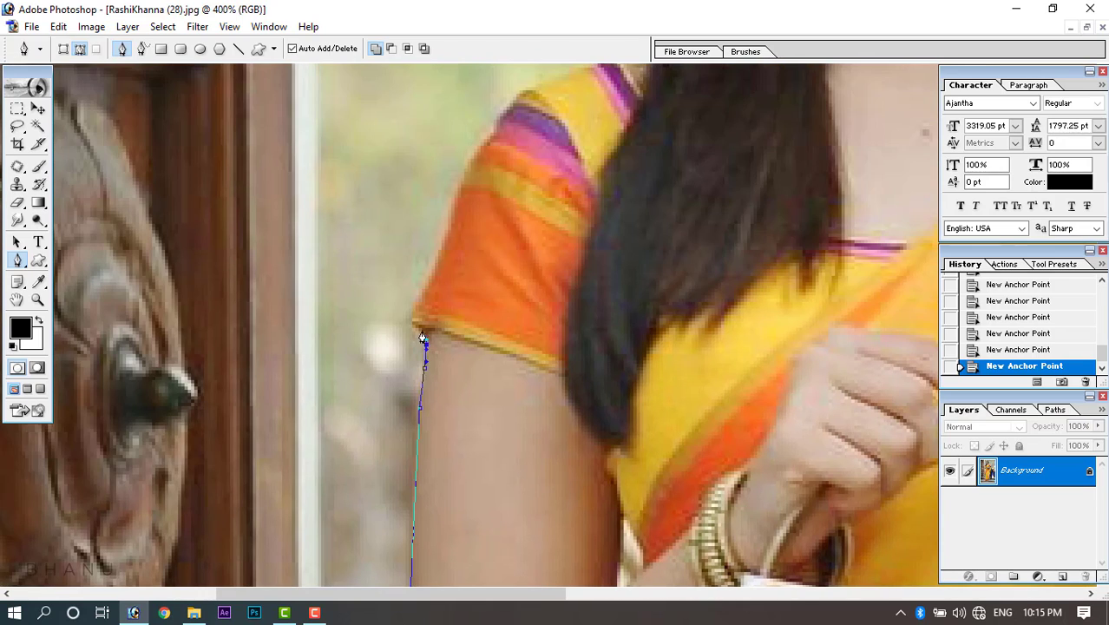
Trace the outer edge of the orange and yellow sleeve up to the top of the shoulder.
left_click_drag(432, 279, 437, 256)
left_click_drag(396, 335, 294, 519)
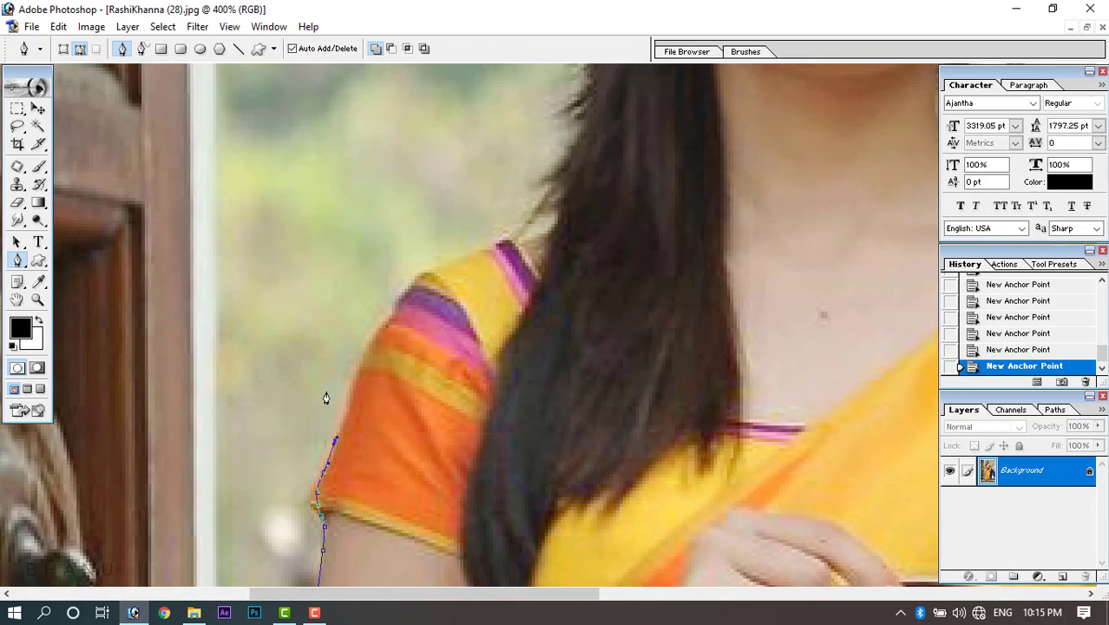
left_click(359, 371)
left_click(404, 294)
left_click_drag(426, 272, 441, 265)
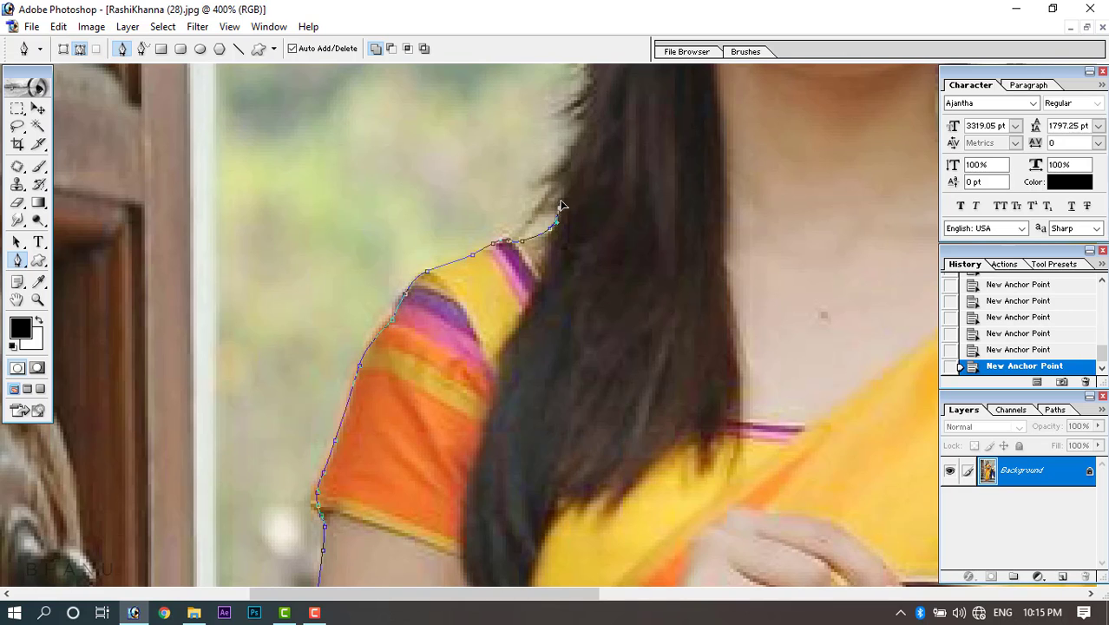
Trace the path up the outer edge of the long hair from the shoulder to beside the forehead.
left_click_drag(564, 210, 410, 557)
left_click_drag(433, 442, 455, 305)
left_click_drag(456, 281, 354, 456)
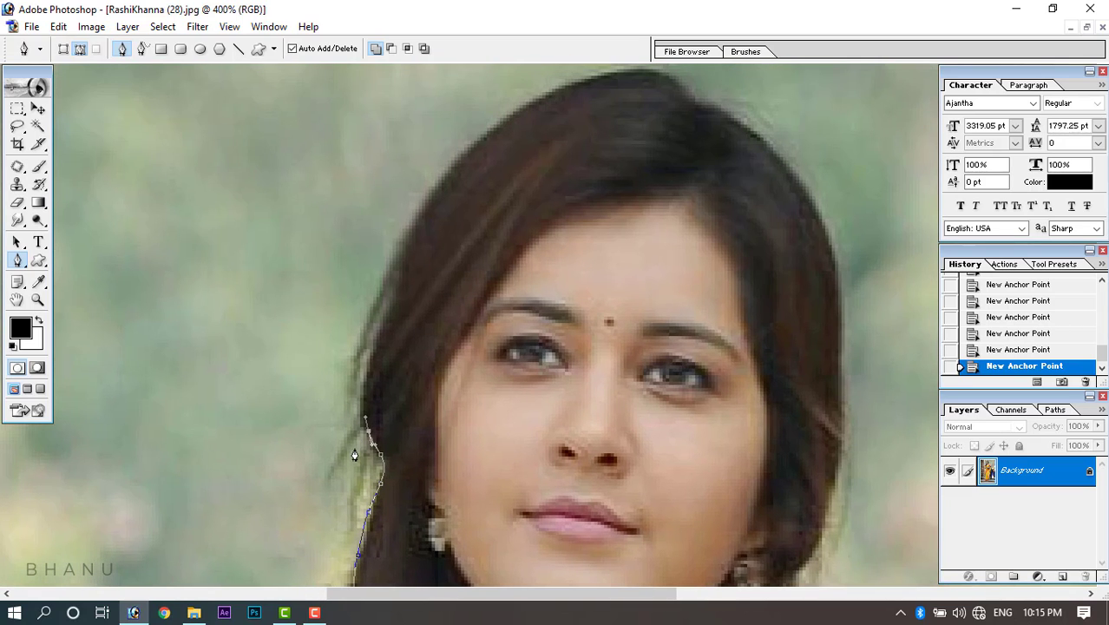
left_click_drag(389, 270, 427, 191)
left_click_drag(398, 243, 329, 397)
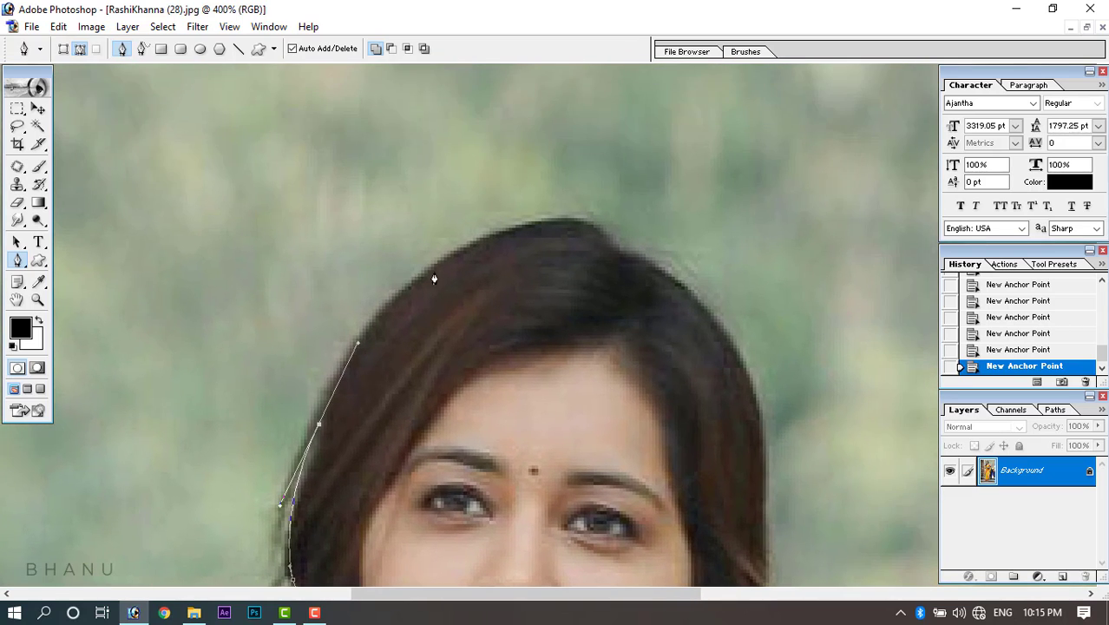
Trace the path over the top of the head and down the right-hand side of the hair.
left_click_drag(439, 267, 634, 262)
left_click_drag(693, 294, 722, 319)
left_click_drag(752, 380, 761, 406)
left_click_drag(764, 414, 750, 210)
left_click_drag(751, 330, 765, 274)
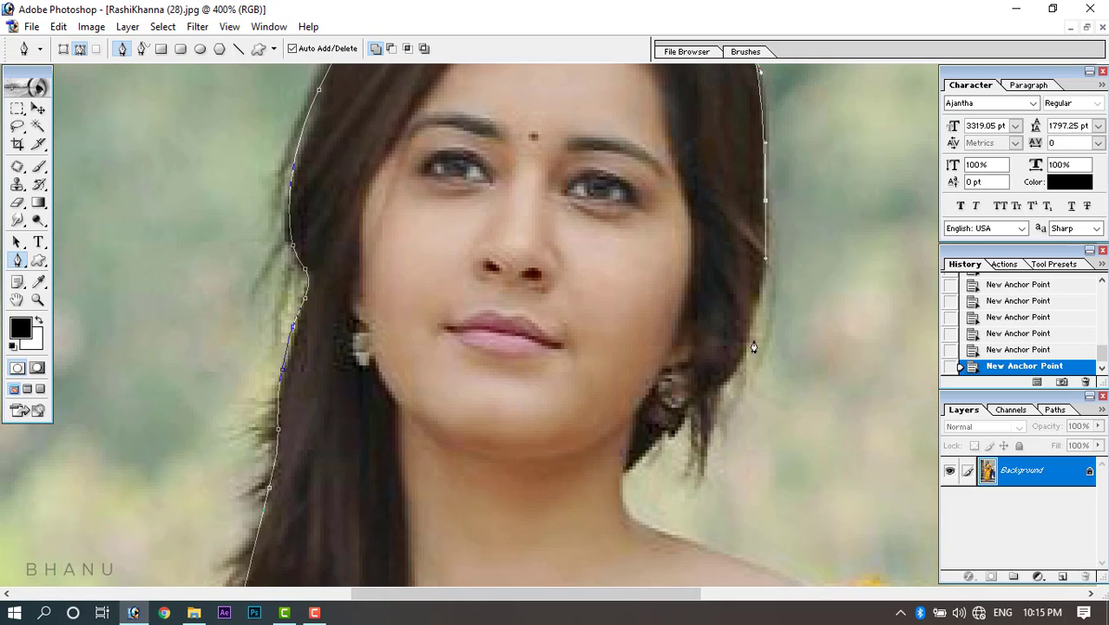
Trace the path around the hair below the right-hand ear, then along the neck and shoulder onto the sari.
left_click_drag(739, 351, 678, 417)
left_click_drag(667, 426, 632, 463)
left_click_drag(627, 469, 588, 475)
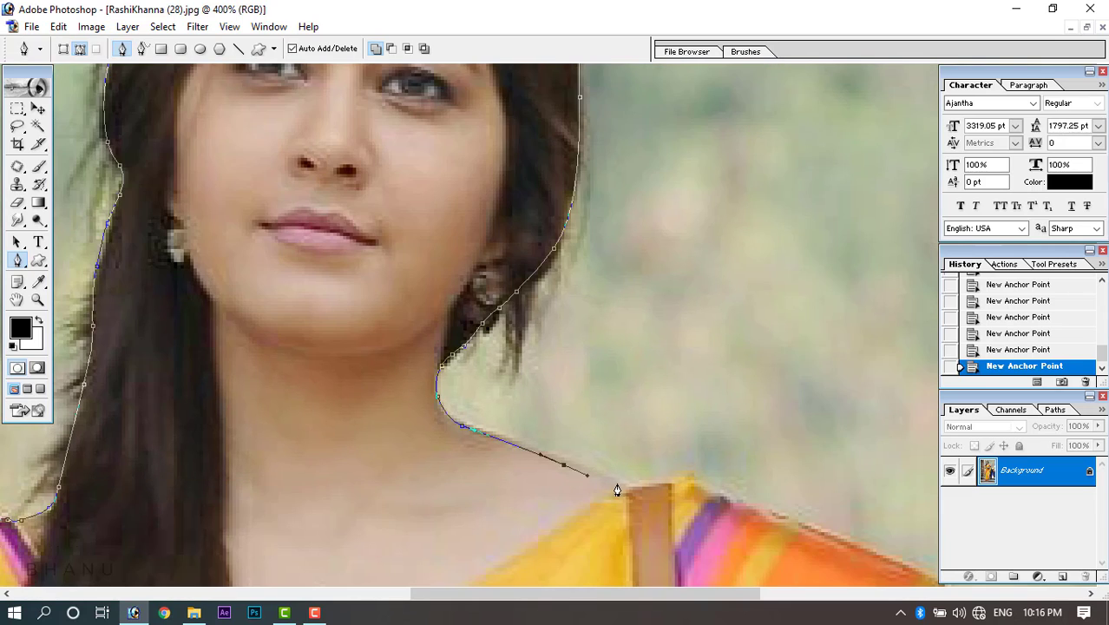
left_click_drag(690, 481, 525, 337)
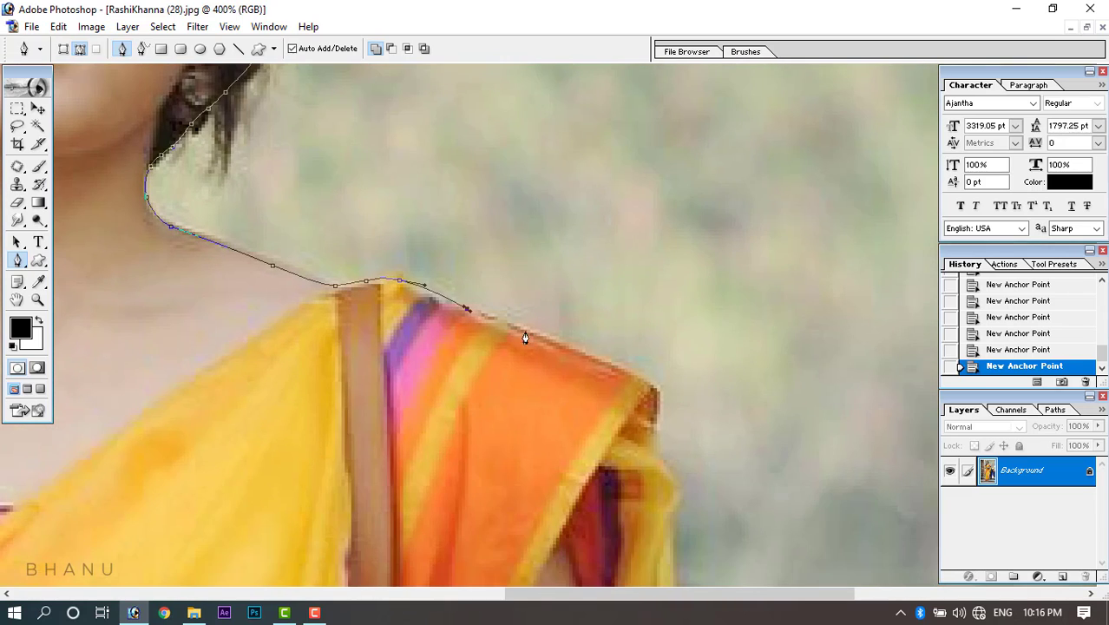
Trace the path around the orange shoulder corner and down onto the upper edge of the hanging yellow drape.
left_click_drag(590, 359, 594, 363)
left_click_drag(657, 392, 660, 428)
left_click_drag(670, 481, 672, 491)
left_click_drag(673, 513, 671, 525)
left_click_drag(669, 577, 678, 294)
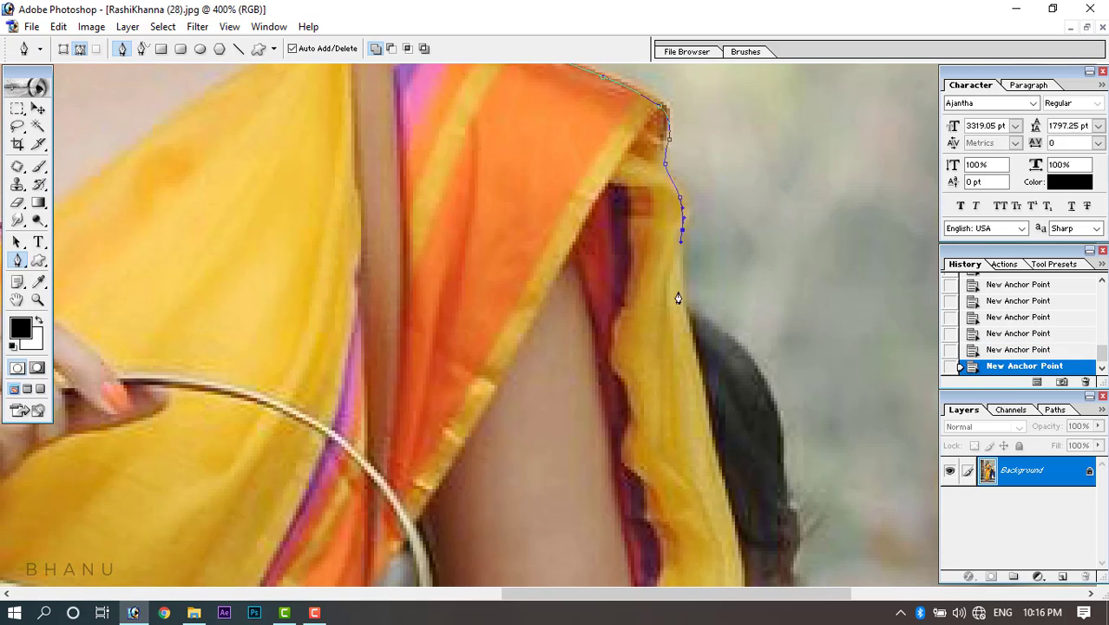
Trace the hanging yellow drape's outer edge down past the background woman's hair to her pale blue scarf.
left_click_drag(711, 452, 697, 370)
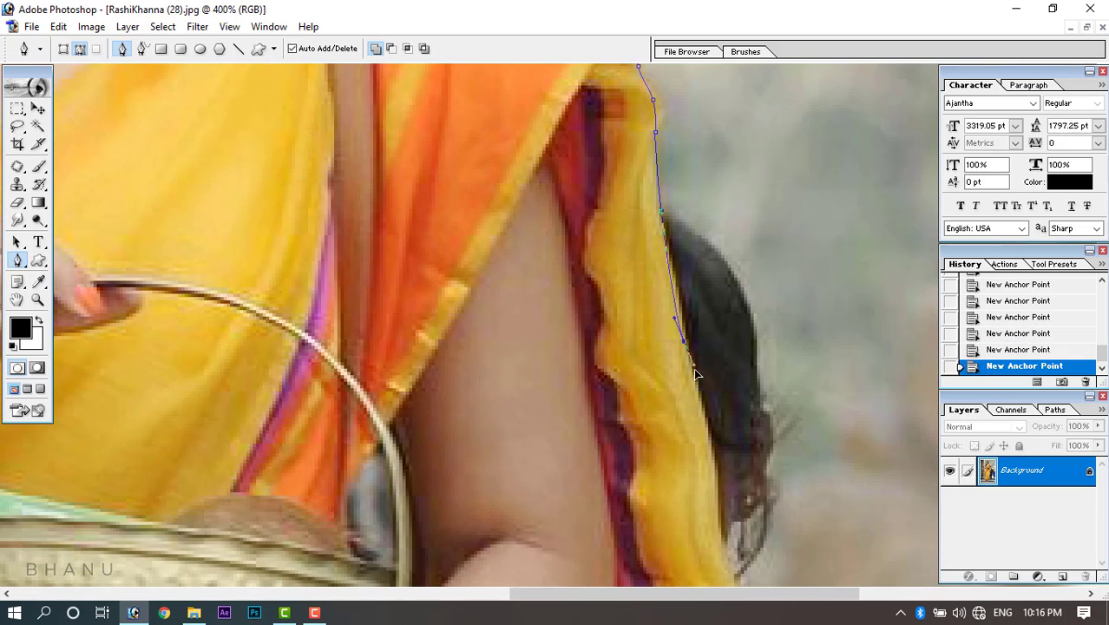
left_click_drag(701, 418, 683, 294)
left_click_drag(697, 352, 700, 364)
left_click_drag(701, 401, 706, 423)
left_click_drag(717, 455, 713, 165)
left_click_drag(695, 268, 697, 288)
left_click_drag(700, 314, 689, 377)
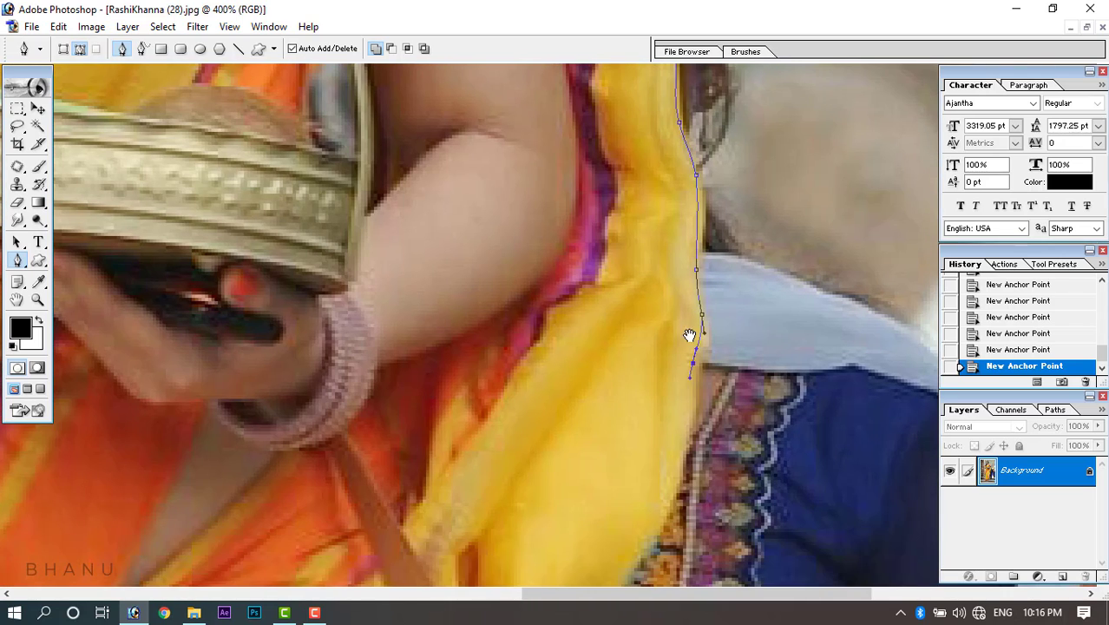
Trace the yellow drape's edge beside the embroidered blue dress down to the top of the brown handbag.
left_click_drag(690, 334, 697, 157)
left_click_drag(683, 284, 674, 312)
left_click_drag(600, 373, 598, 186)
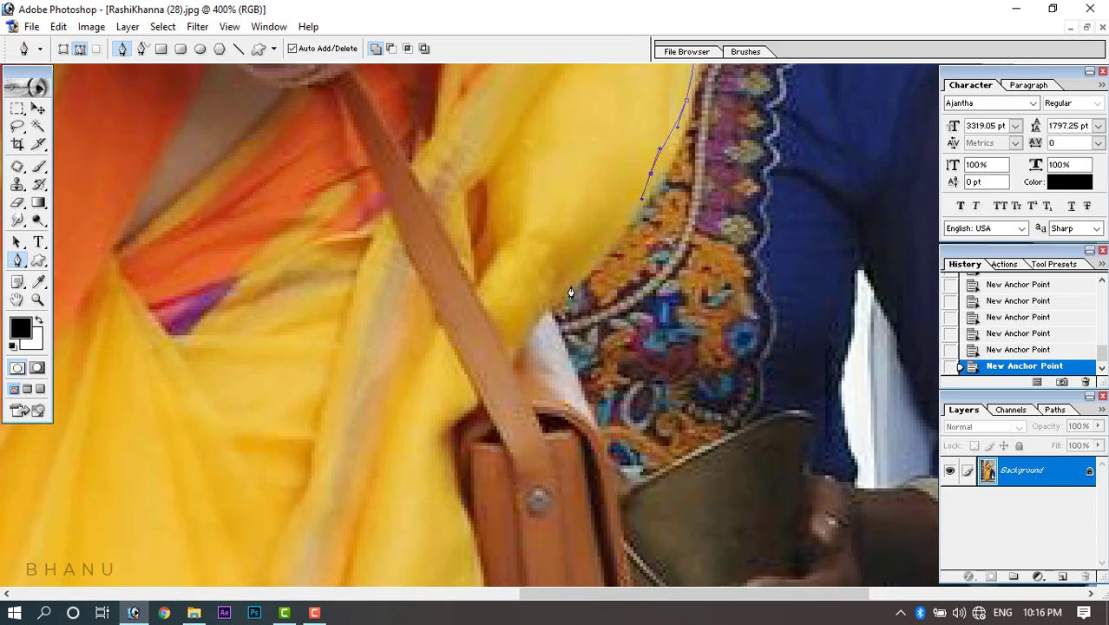
left_click_drag(552, 304, 551, 324)
left_click_drag(612, 346, 574, 94)
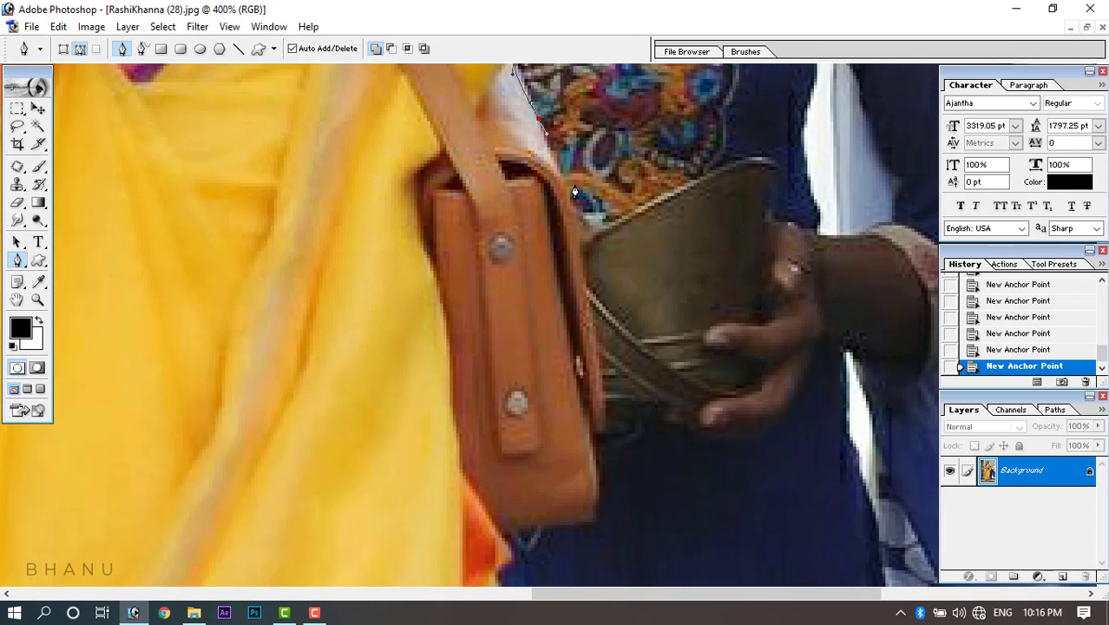
Trace the path down the handbag's outer side and along its bottom to the sari's small orange fold.
left_click_drag(583, 171, 556, 67)
left_click_drag(572, 282, 573, 315)
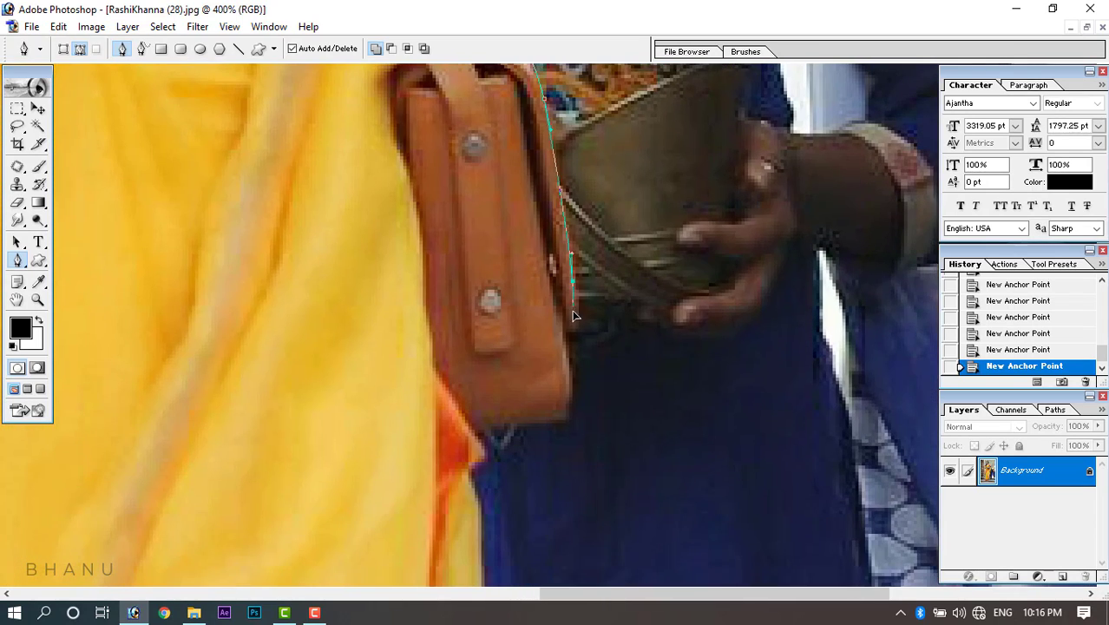
left_click_drag(566, 375, 562, 420)
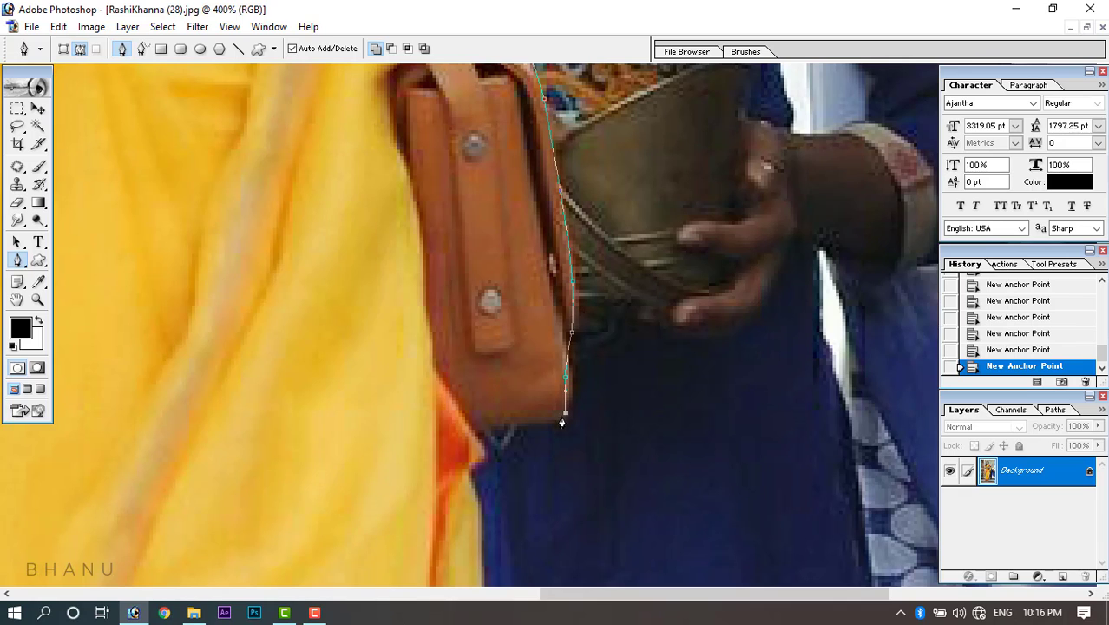
left_click(514, 428)
left_click_drag(485, 443, 473, 469)
scroll(465, 434, "down", 3)
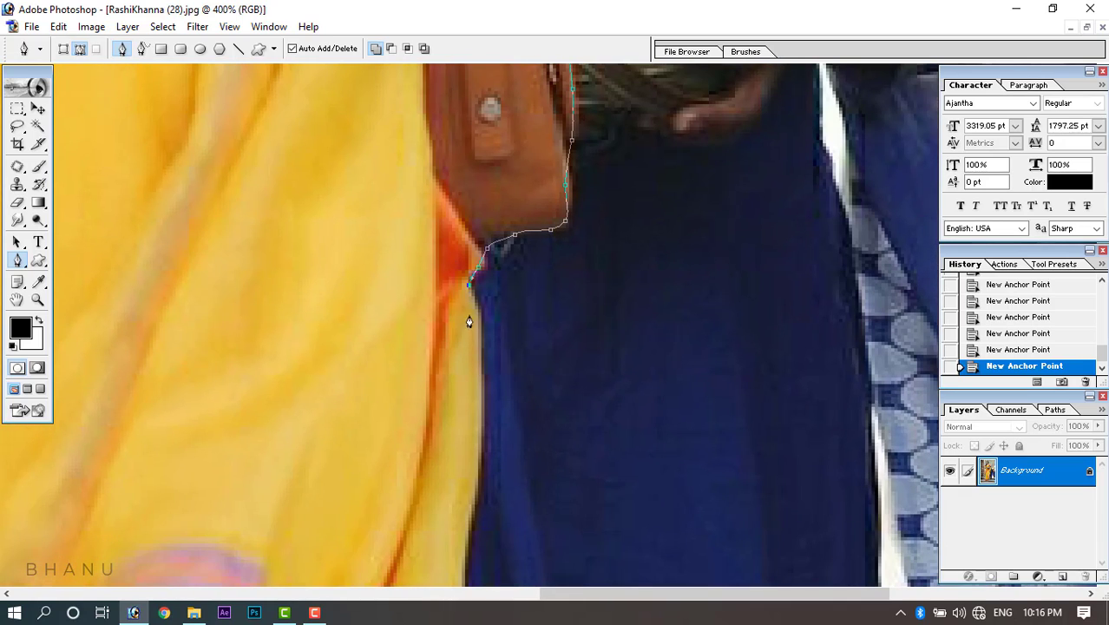
Trace the yellow sari edge against the blue dress from below the handbag downward.
left_click_drag(477, 358, 478, 384)
left_click_drag(474, 427, 493, 240)
left_click_drag(493, 316, 487, 340)
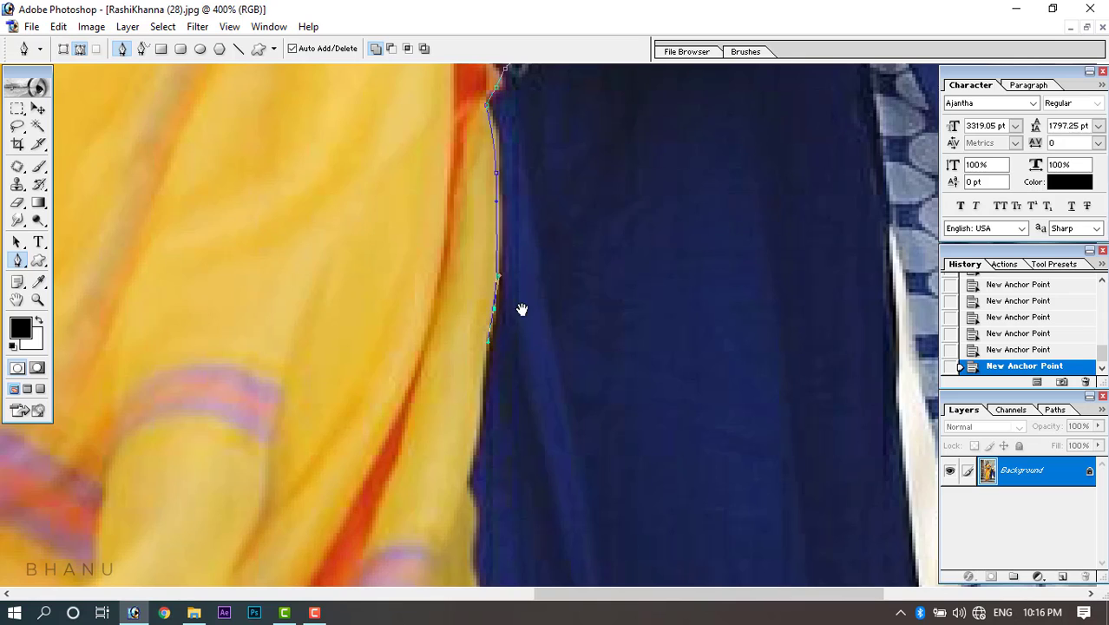
left_click_drag(476, 435, 495, 248)
left_click(494, 251)
Trace the sari edge around the bulge beside the small purple band and the narrowing just beneath it.
left_click_drag(474, 300, 484, 380)
left_click_drag(483, 382, 492, 254)
left_click_drag(500, 319, 493, 336)
left_click_drag(482, 357, 478, 368)
left_click_drag(468, 431, 474, 290)
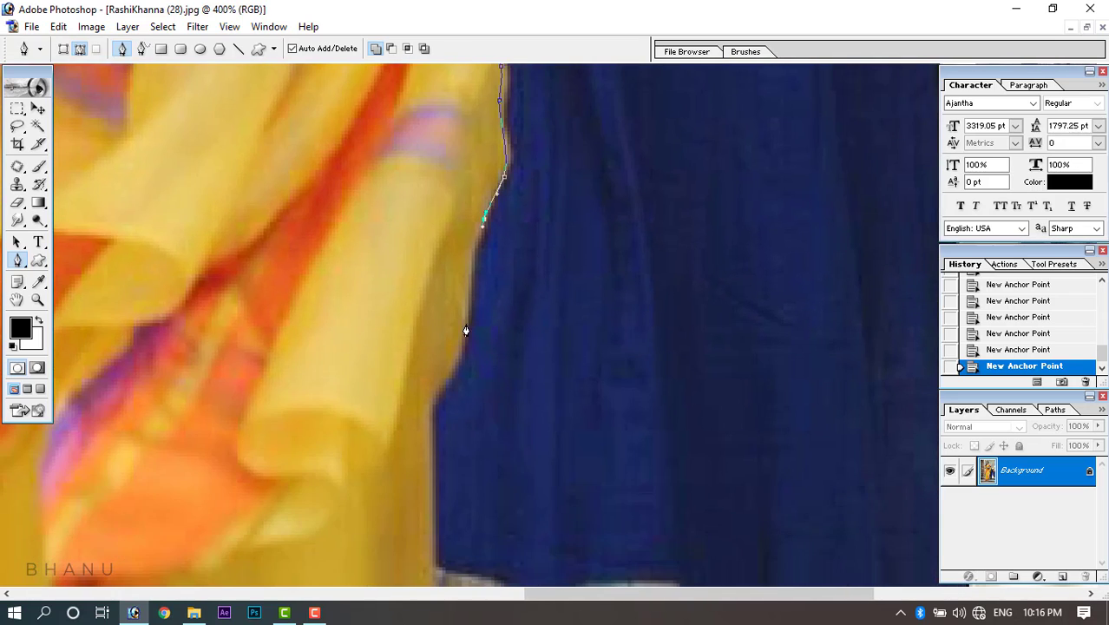
Replace the misplaced anchor point and trace the sari's right-hand edge down past the blue dress's patterned hem.
left_click_drag(466, 329, 462, 349)
key("ctrl+z")
left_click_drag(471, 259, 470, 284)
left_click_drag(463, 342, 429, 407)
left_click_drag(426, 426, 464, 178)
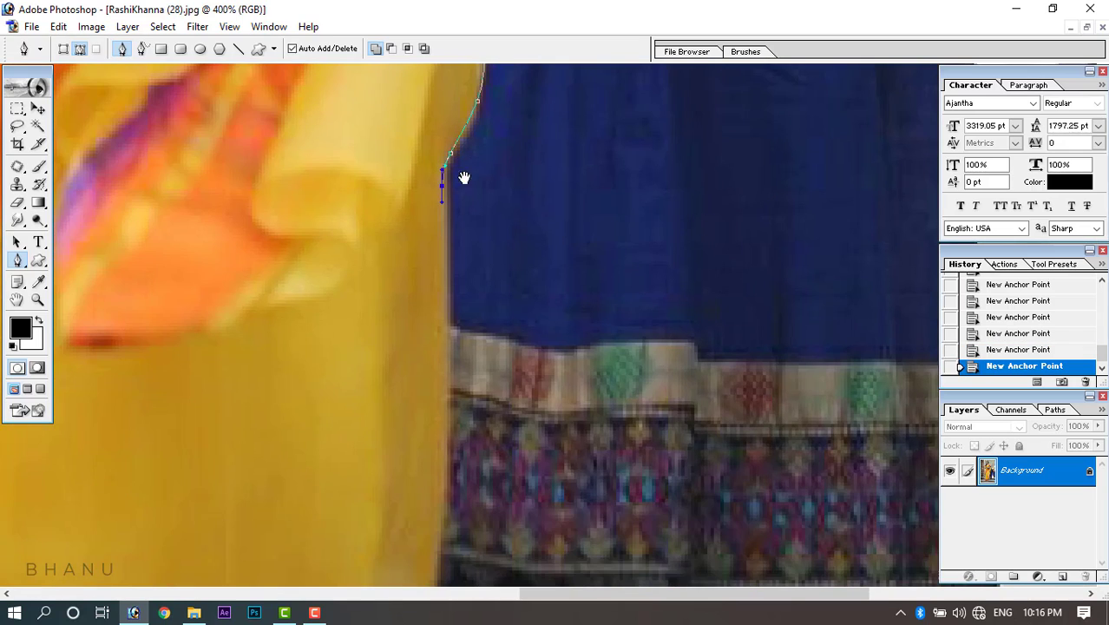
left_click_drag(443, 305, 502, 103)
Trace the lower right-hand edge of the sari skirt inward and down to its purple and orange border.
left_click_drag(447, 285, 431, 332)
left_click_drag(455, 288, 483, 161)
left_click_drag(436, 271, 423, 283)
left_click_drag(405, 297, 456, 148)
left_click_drag(453, 199, 449, 253)
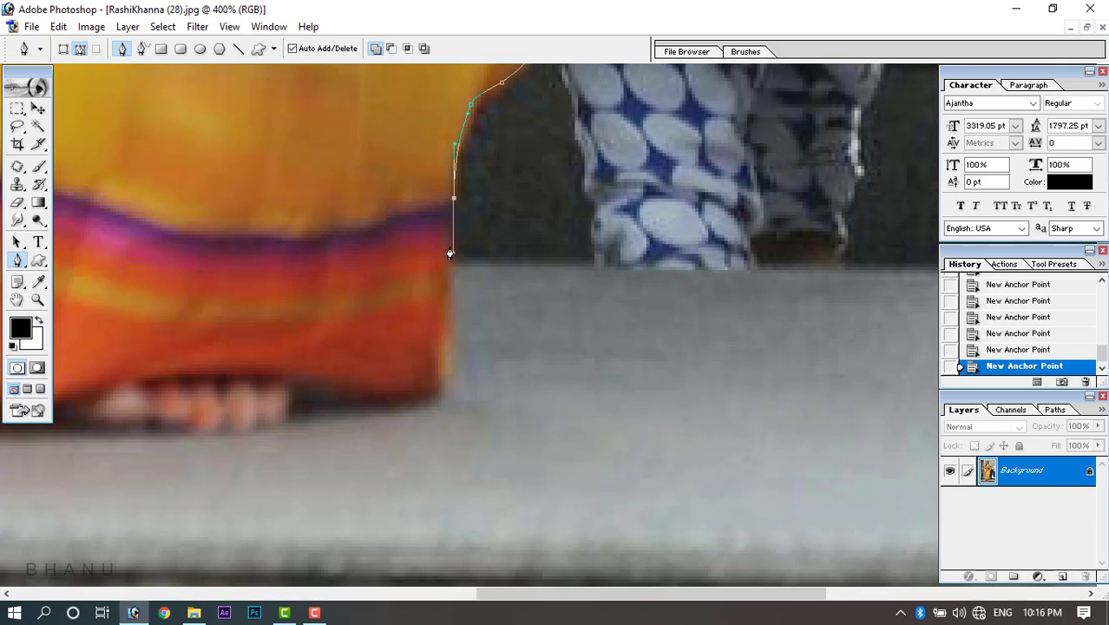
Trace the path around the hem's right-hand corner and along its underside to the toes.
left_click(440, 349)
left_click(433, 384)
left_click(412, 395)
left_click(383, 397)
left_click(355, 398)
left_click_drag(328, 408, 316, 416)
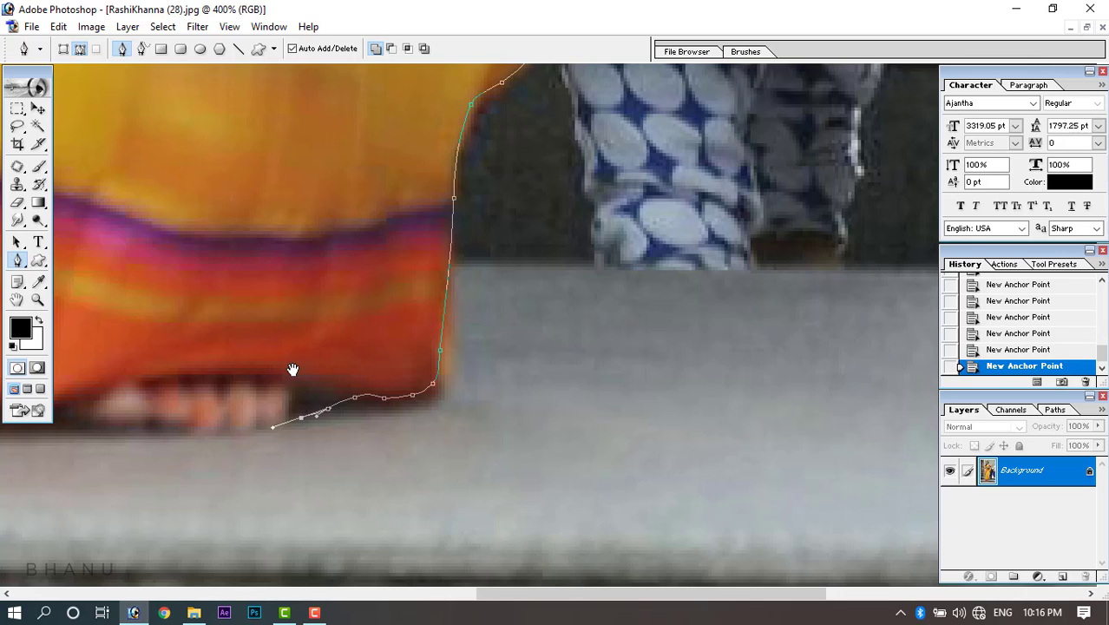
Trace the path beneath the toes and along the underside of the skirt, closing it at the starting point on the hem.
left_click_drag(293, 369, 626, 337)
left_click(564, 359)
left_click(516, 353)
left_click(476, 354)
left_click(427, 351)
left_click(388, 339)
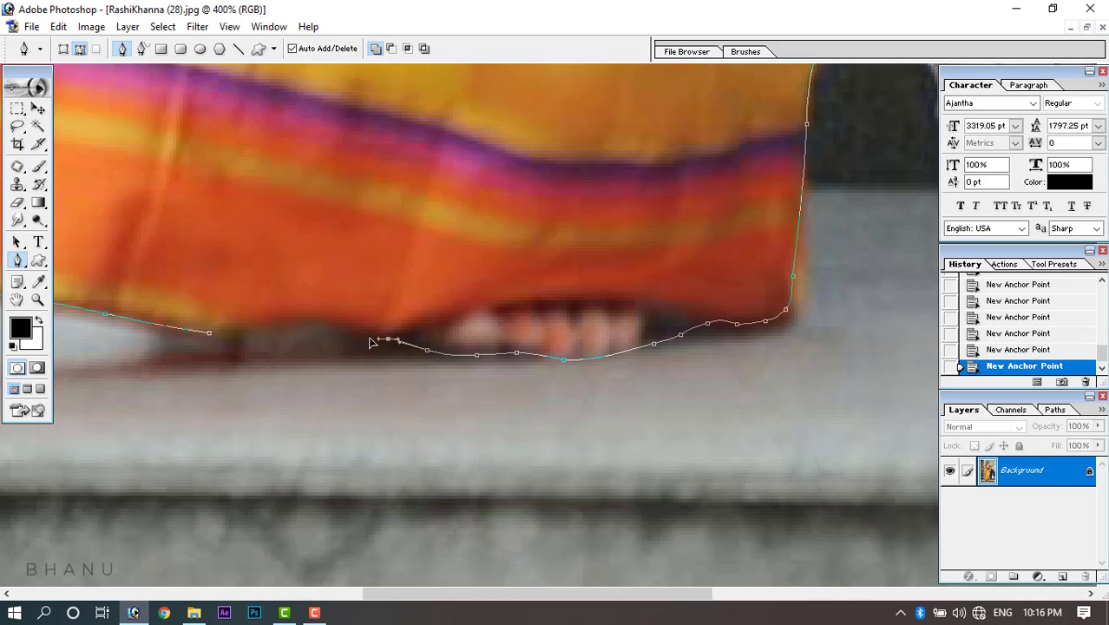
left_click(363, 338)
left_click(332, 326)
left_click(288, 317)
left_click_drag(233, 248, 653, 276)
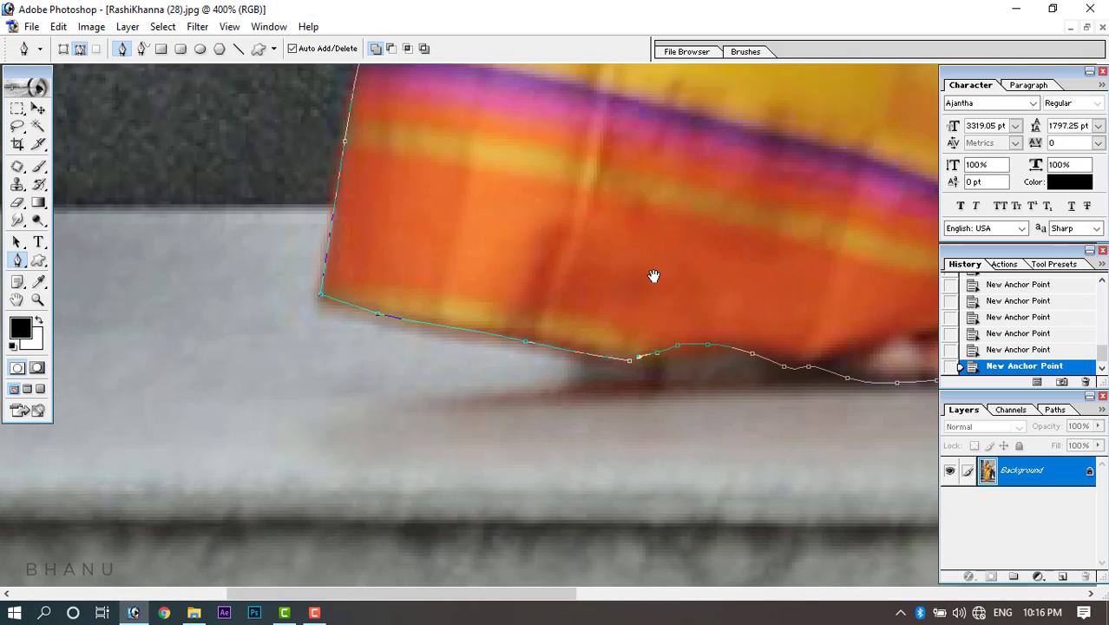
Convert the closed path around the woman in the yellow sari into a selection.
key("ctrl+minus")
key("ctrl+minus")
key("ctrl+minus")
key("ctrl+minus")
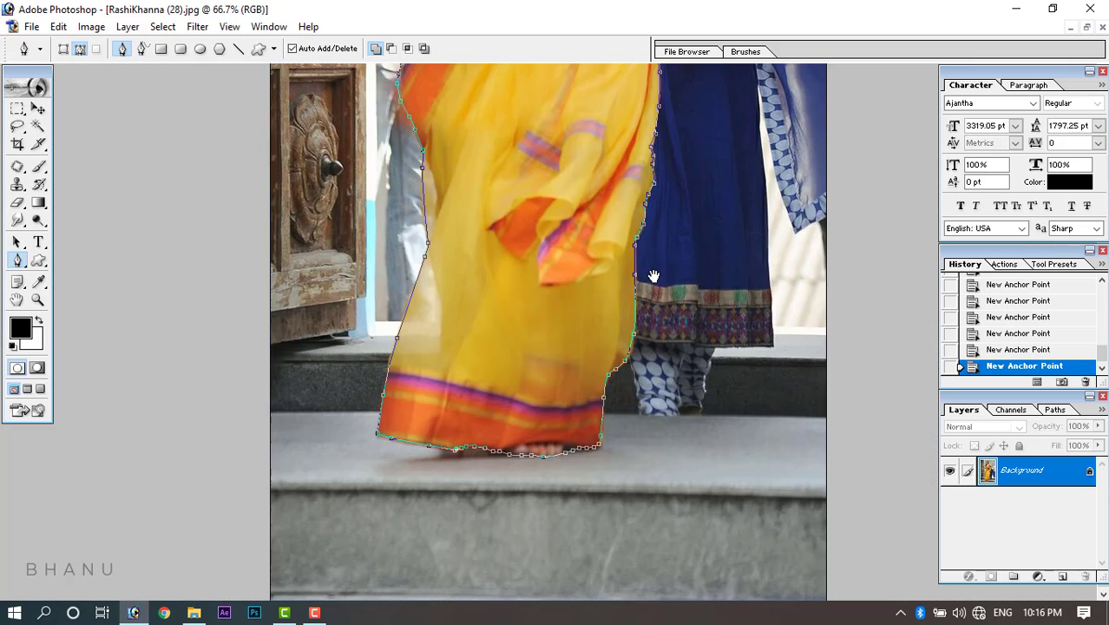
key("ctrl+minus")
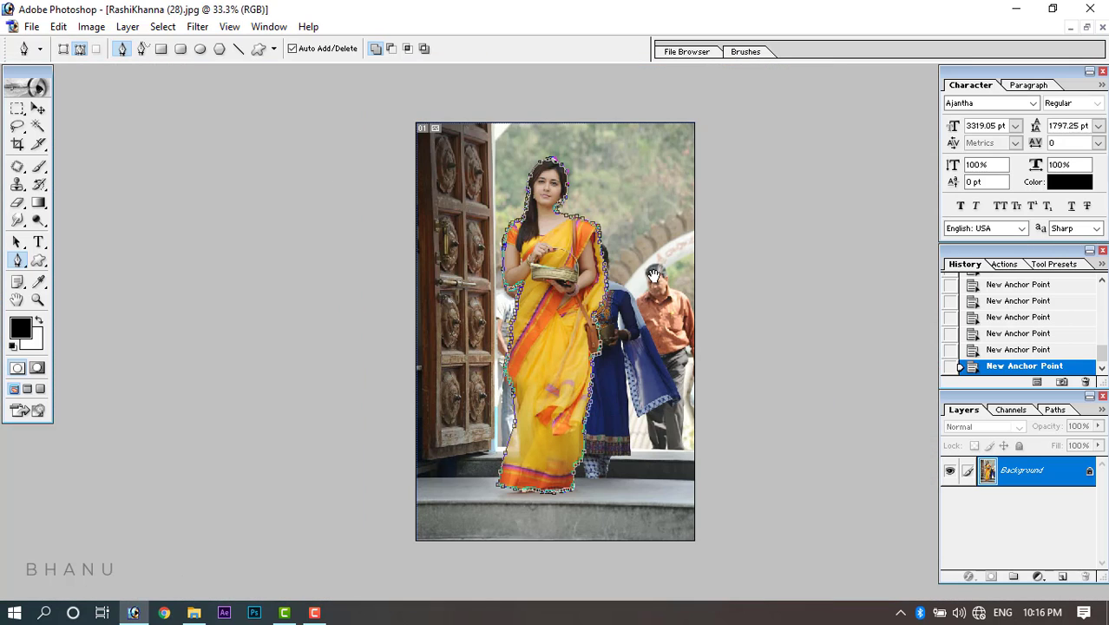
key("ctrl+Return")
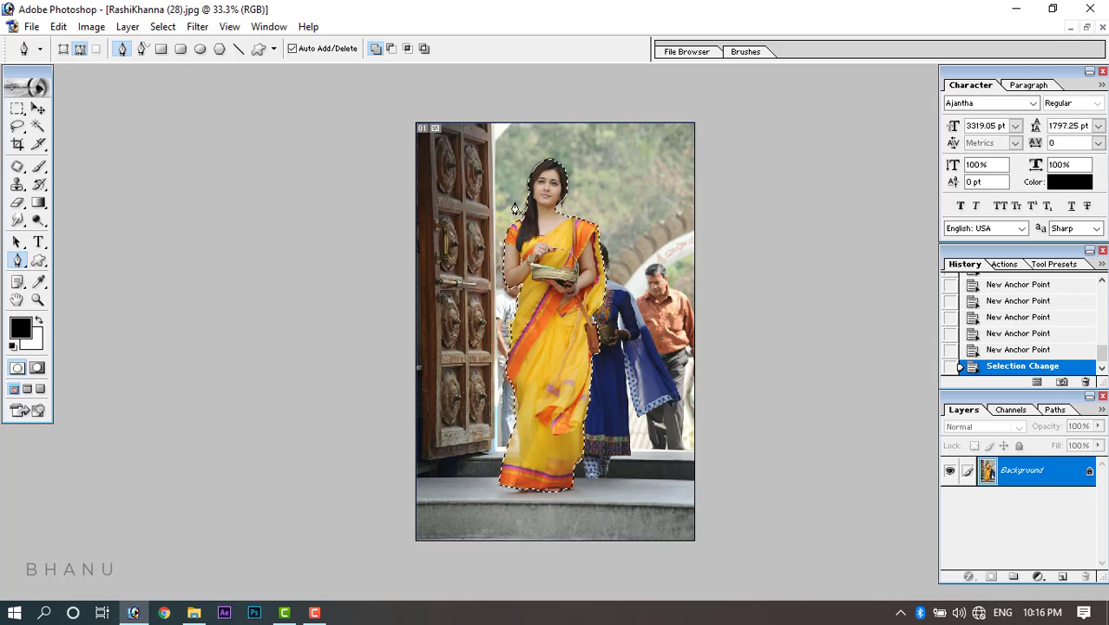
Move the selected woman into Untitled-1 and close RashiKhanna (28).jpg without saving.
left_click(38, 107)
left_click(1085, 27)
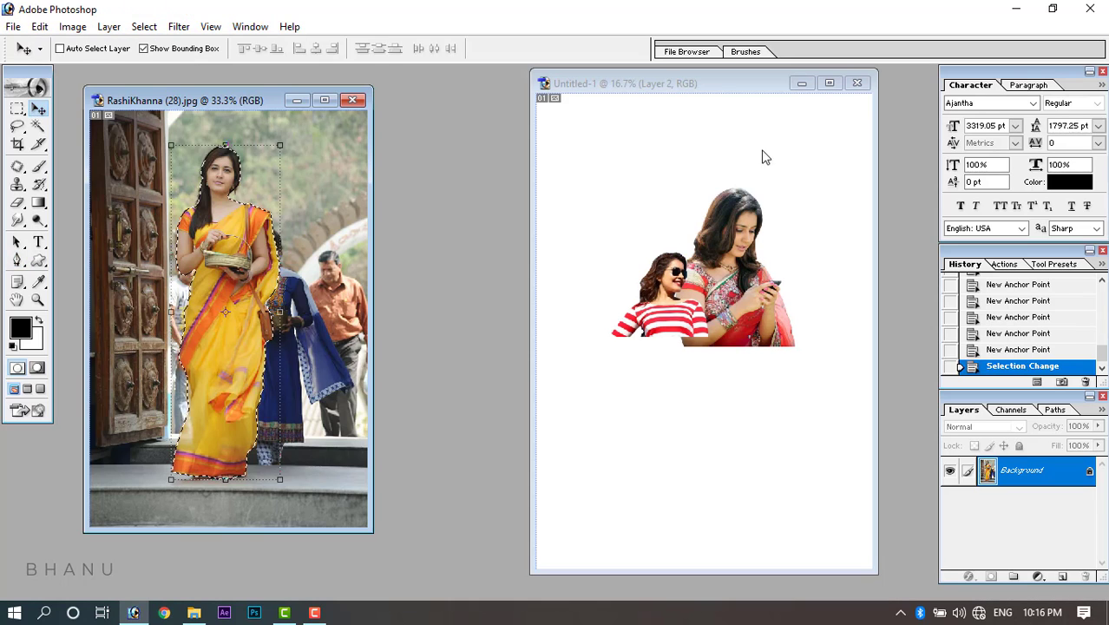
left_click_drag(232, 213, 233, 244)
left_click(352, 101)
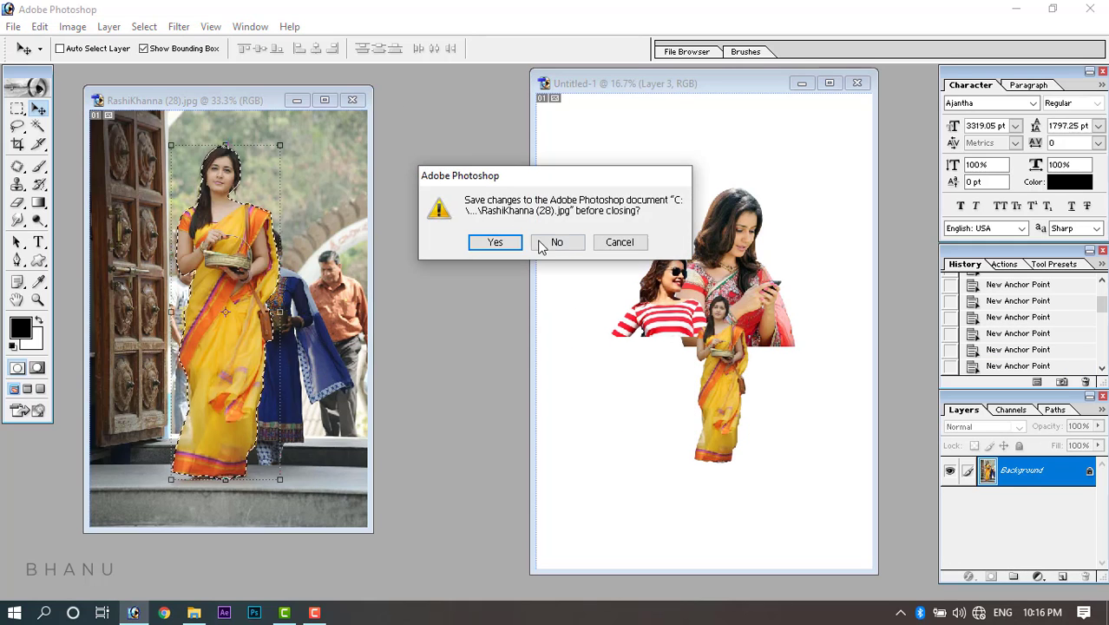
left_click(559, 240)
Spread out the cutouts, placing the yellow-sari and striped-top women toward the page's left-hand side and the red-sari woman beside them.
left_click_drag(738, 347, 651, 232)
right_click(688, 316)
left_click(688, 312)
right_click(768, 224)
left_click(781, 236)
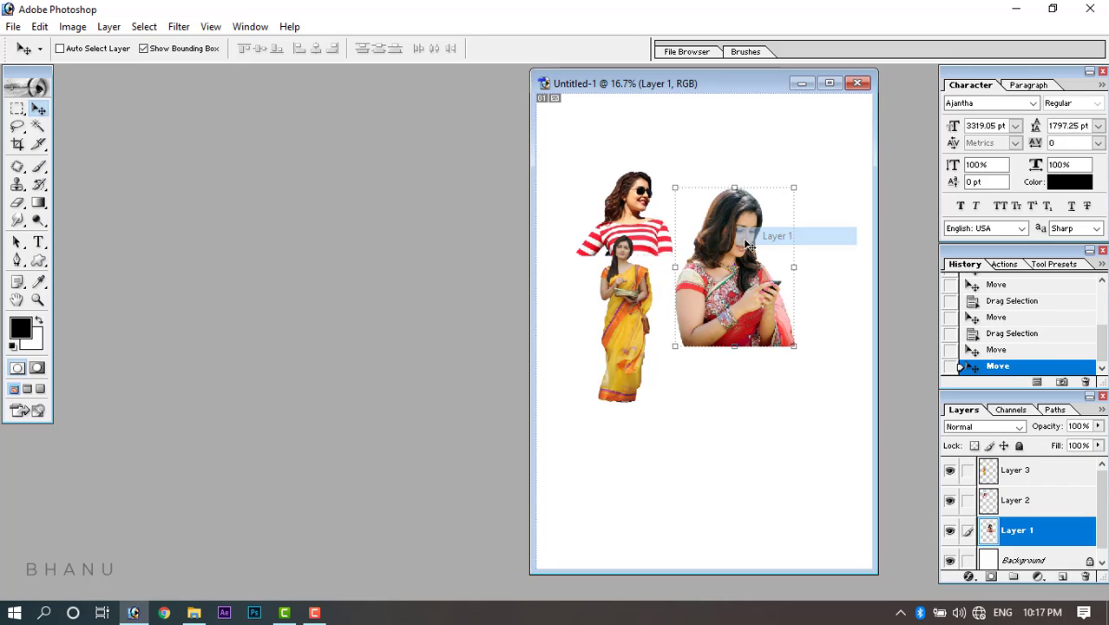
left_click_drag(747, 246, 725, 267)
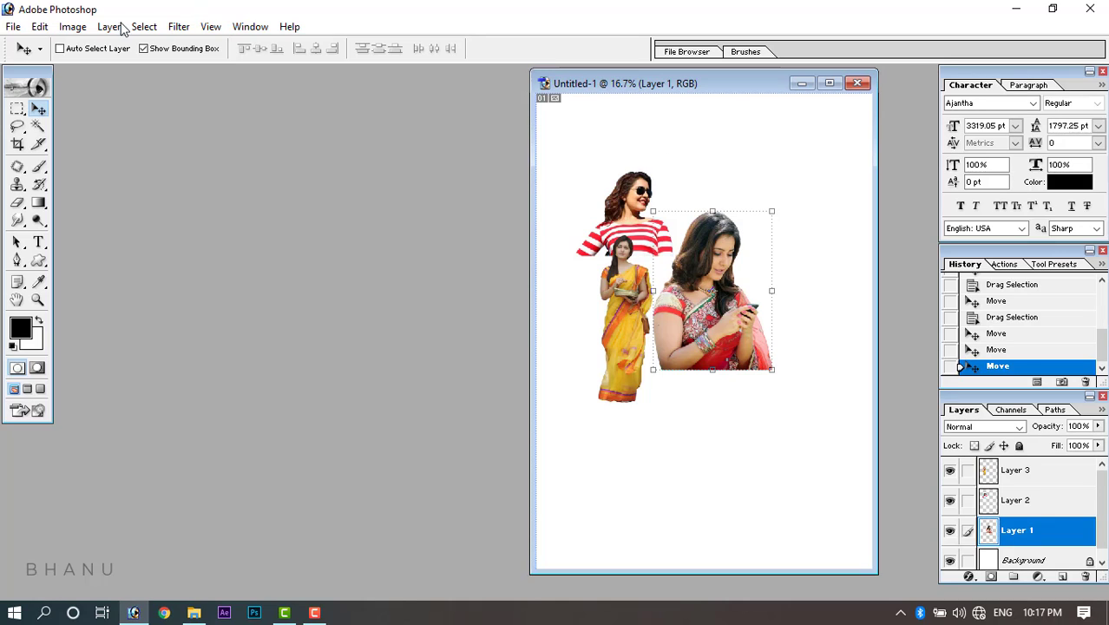
Save the poster with its layers as poster2.psd in Photoshop format in the RashiKhanna folder under Music.
left_click(13, 27)
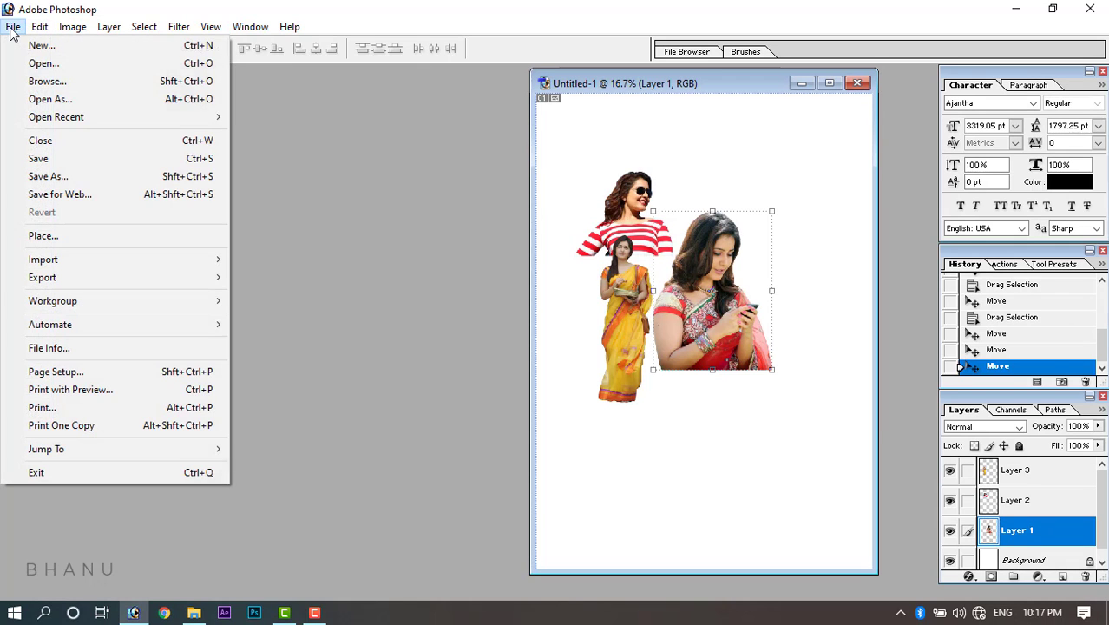
left_click(45, 176)
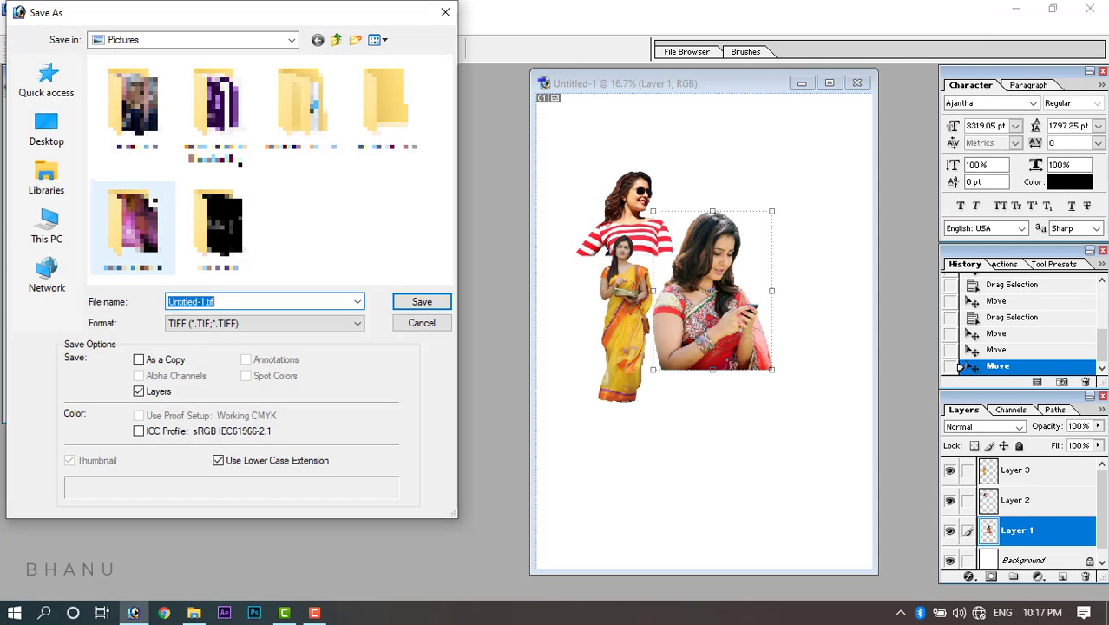
left_click(67, 190)
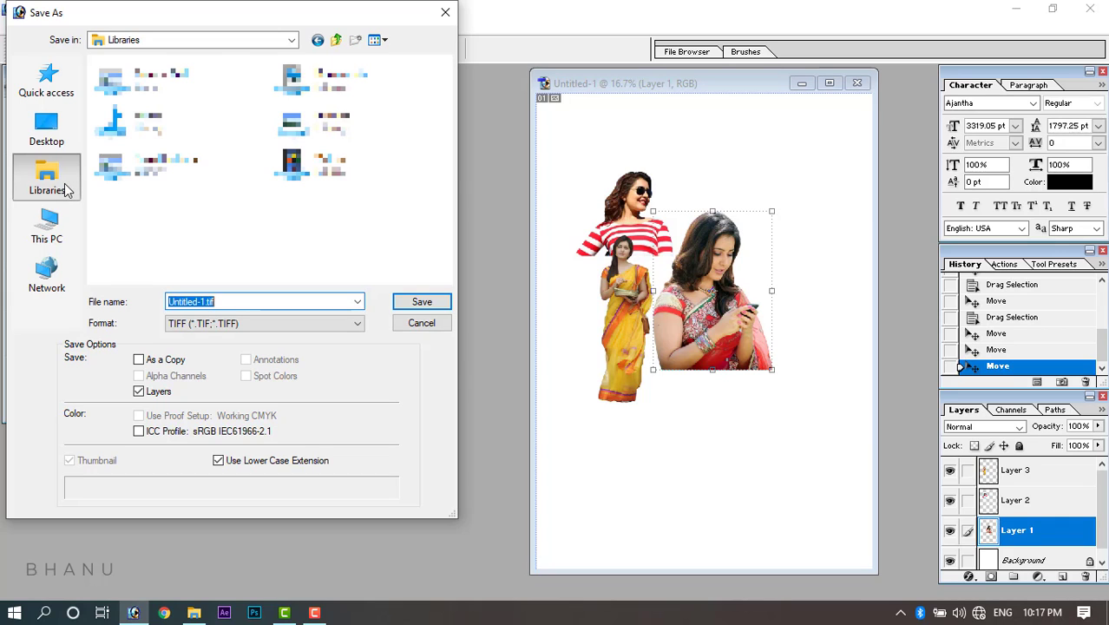
double_click(154, 142)
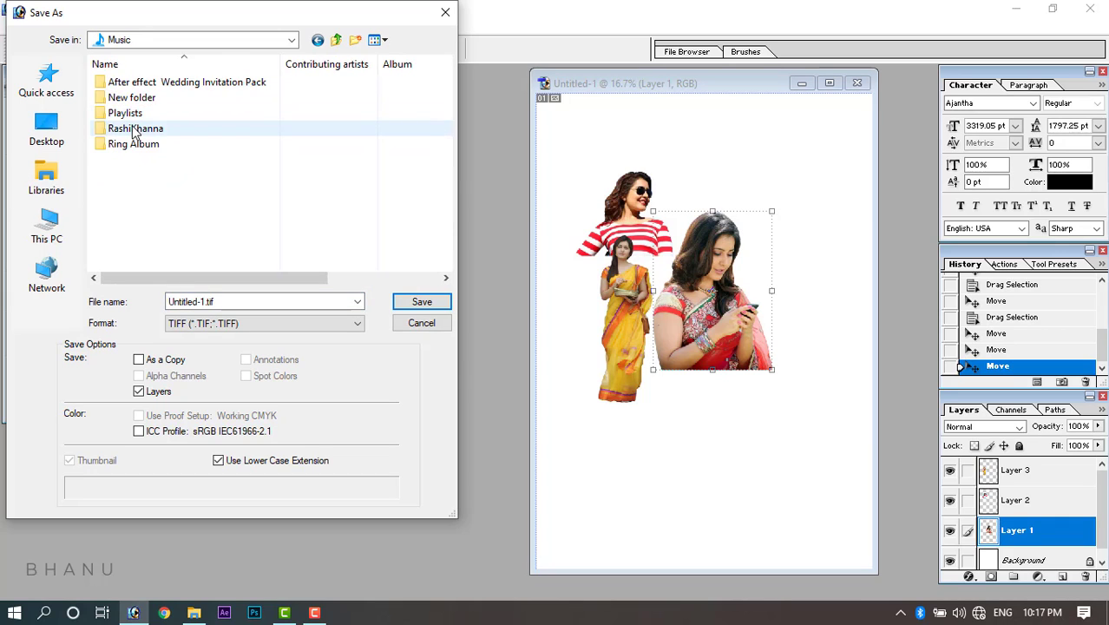
double_click(137, 128)
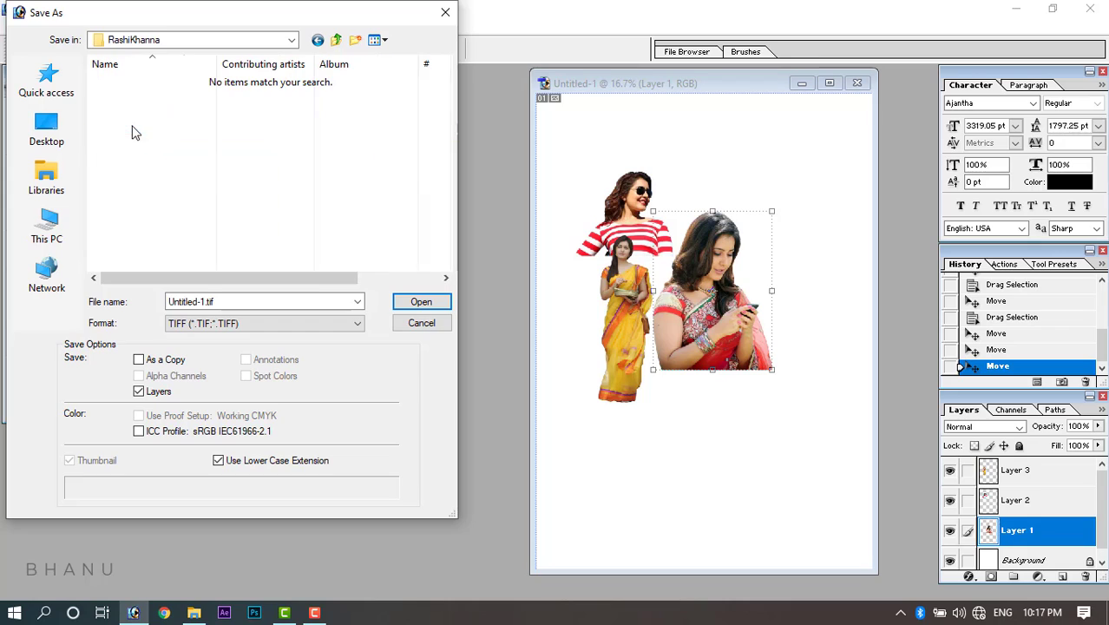
left_click(223, 301)
type("po")
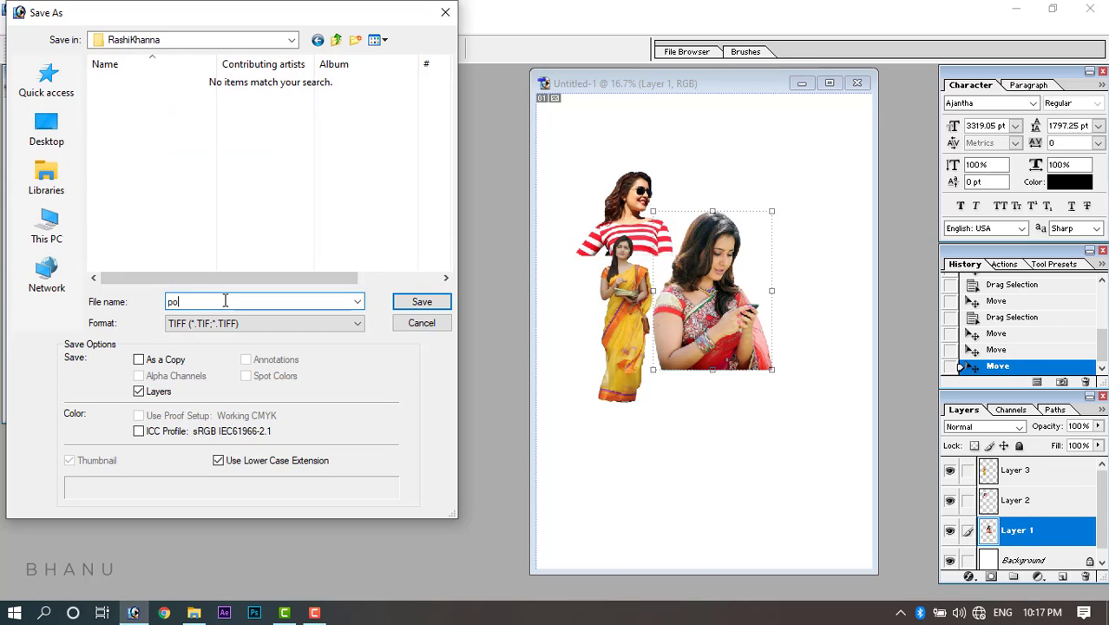
type("ster2")
left_click(217, 324)
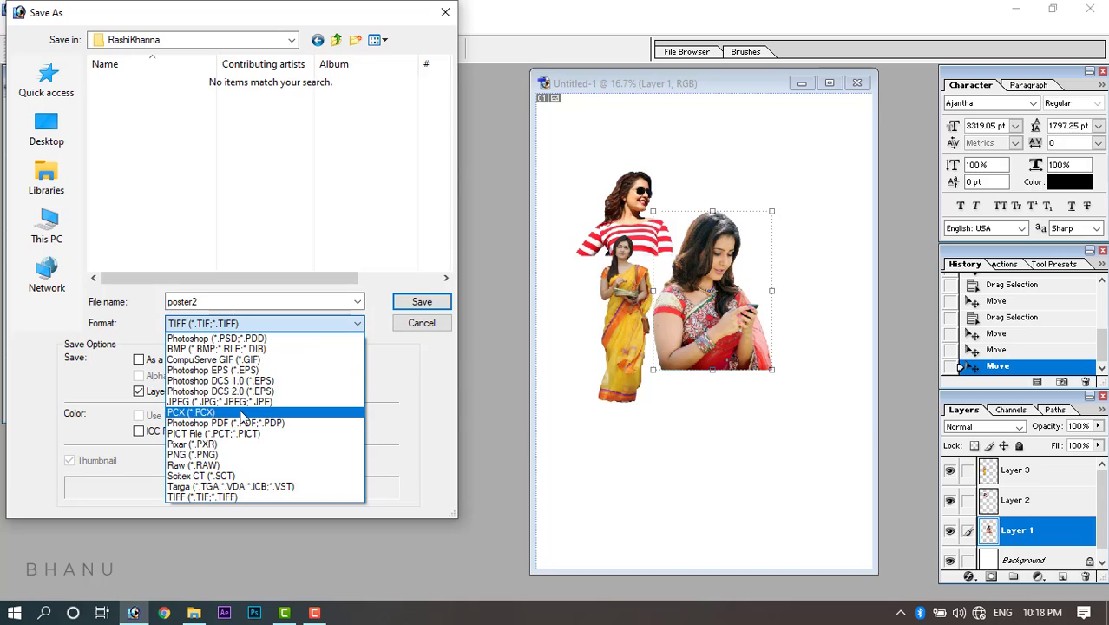
left_click(243, 341)
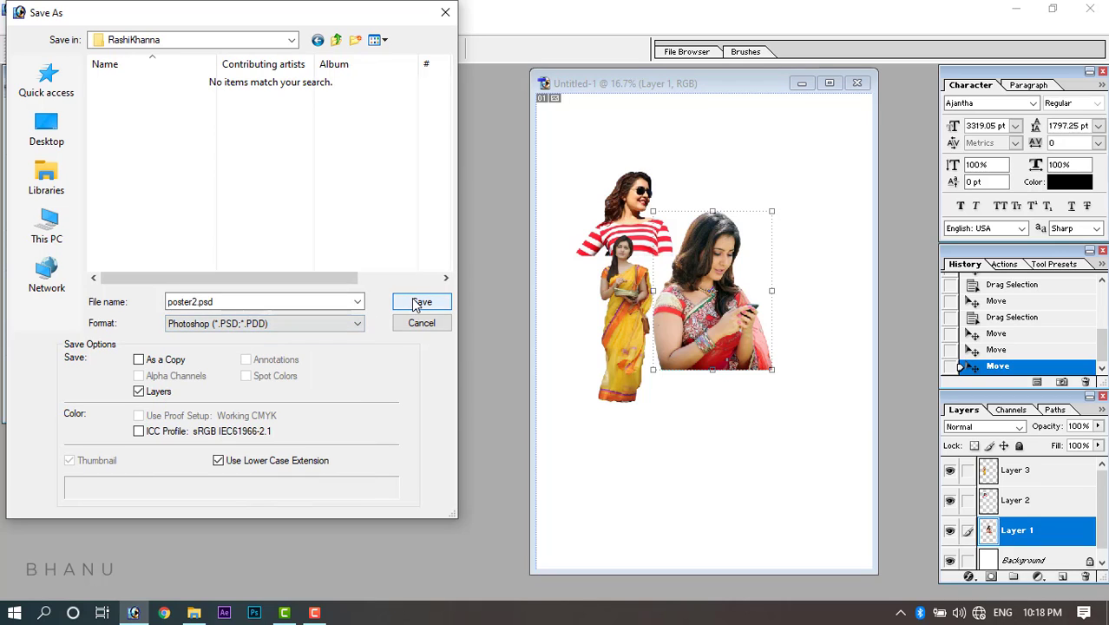
left_click(421, 302)
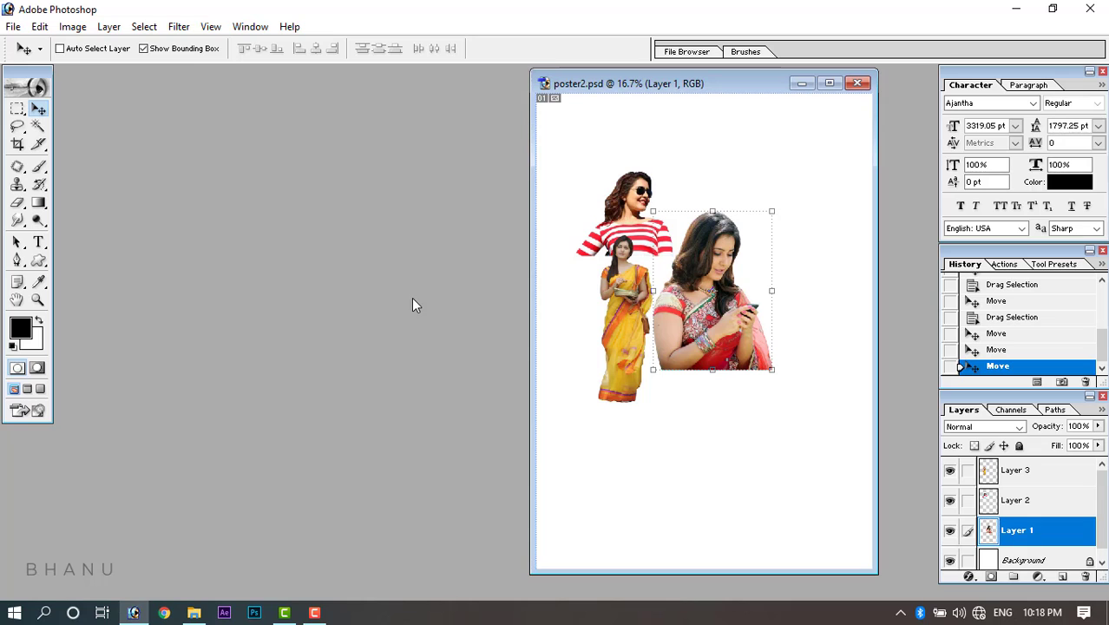
Move the yellow-sari and red-sari cutouts further down and to the right on the page, keeping them side by side.
mouse_move(696, 306)
left_mouse_down()
mouse_move(731, 257)
mouse_move(710, 310)
left_mouse_up()
right_click(638, 296)
left_click(668, 302)
right_click(741, 278)
left_click(764, 284)
left_click_drag(763, 284, 753, 353)
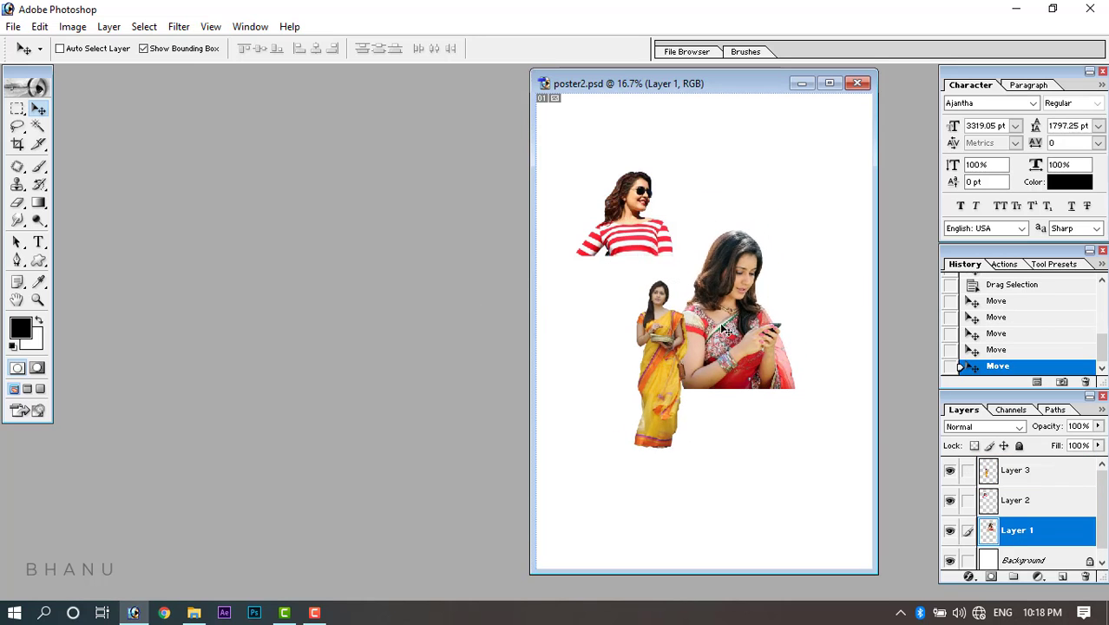
Move the striped-top cutout down behind the yellow-sari woman's head, against the red-sari woman's shoulder.
right_click(635, 216)
left_click(659, 221)
left_click_drag(638, 225, 669, 275)
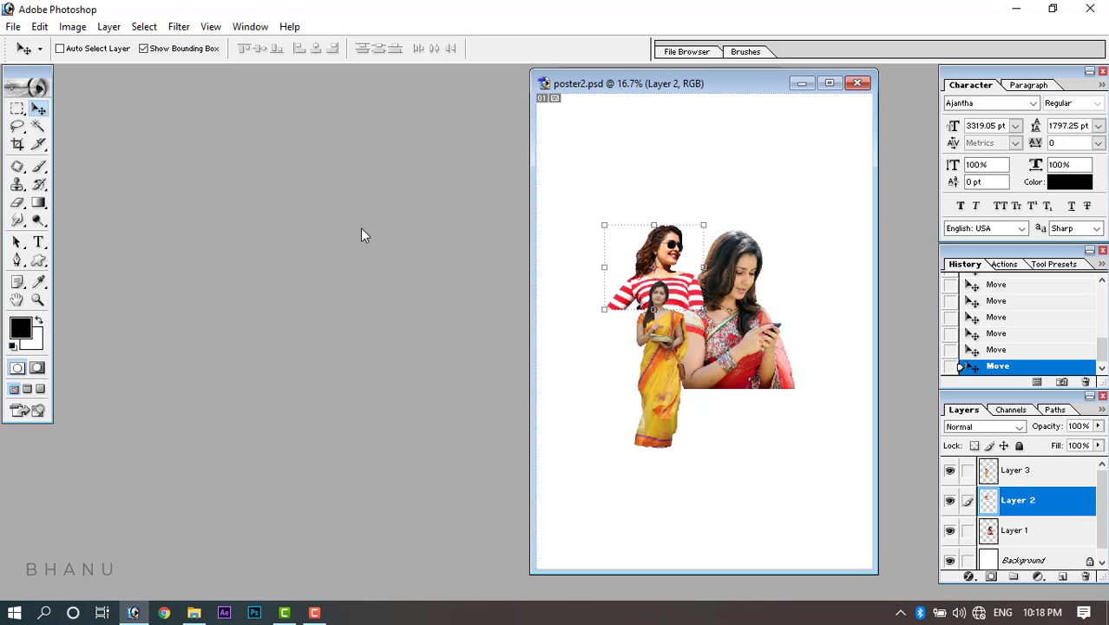
From the RashiKhanna folder in File Explorer, preview RashiKhanna (20).jpg and open RashiKhanna (21).jpg in Photoshop in a maximized window.
left_click(194, 612)
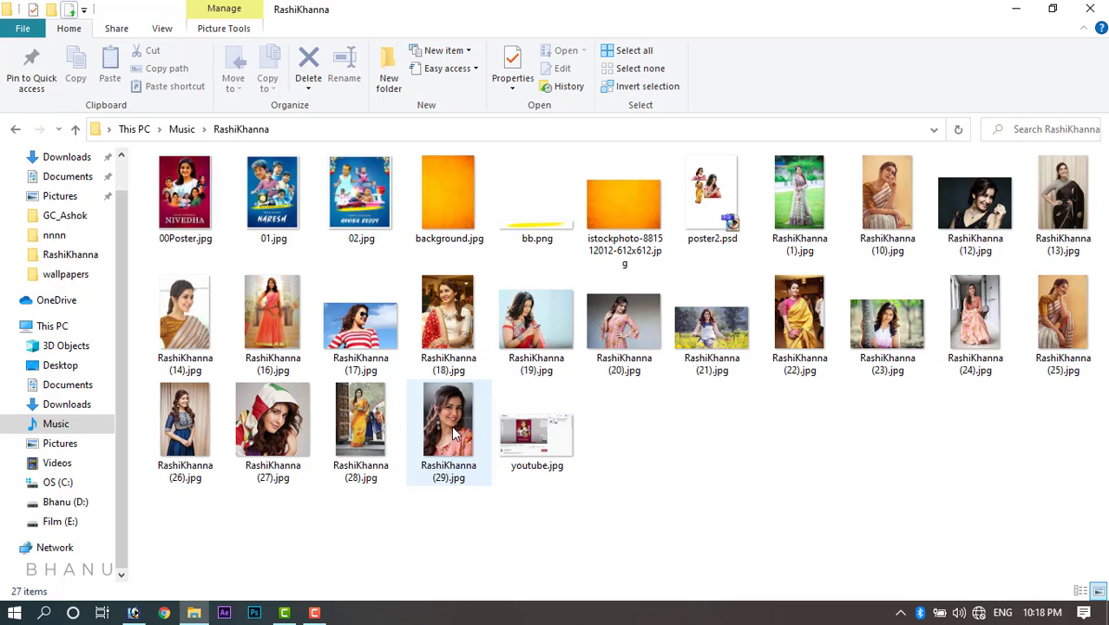
left_click_drag(453, 434, 612, 328)
double_click(611, 328)
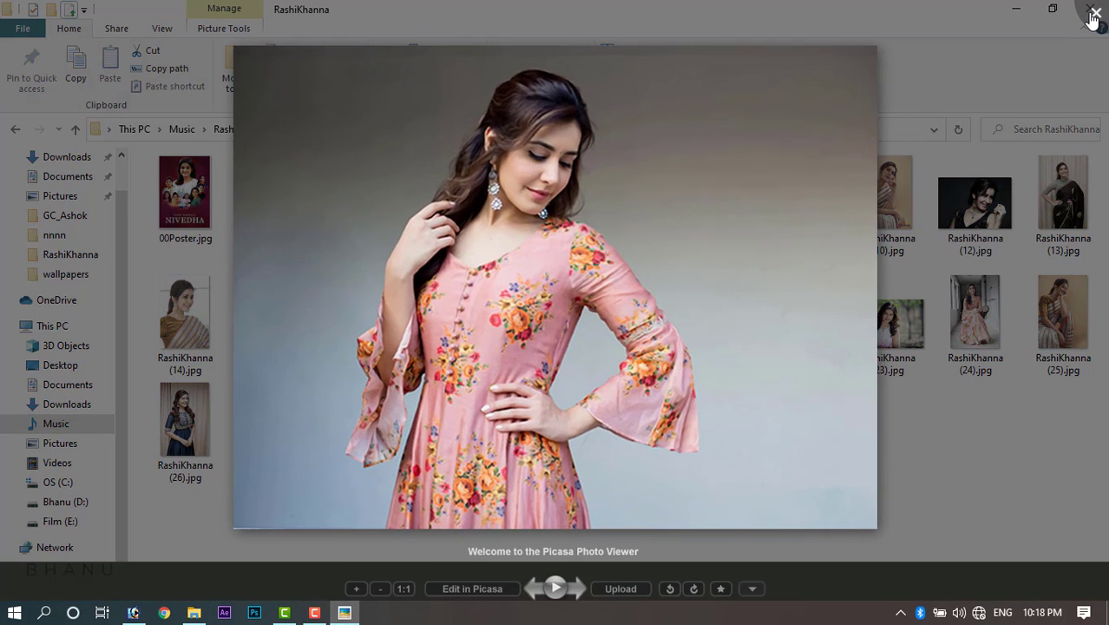
left_click(1093, 19)
left_click_drag(681, 313, 320, 200)
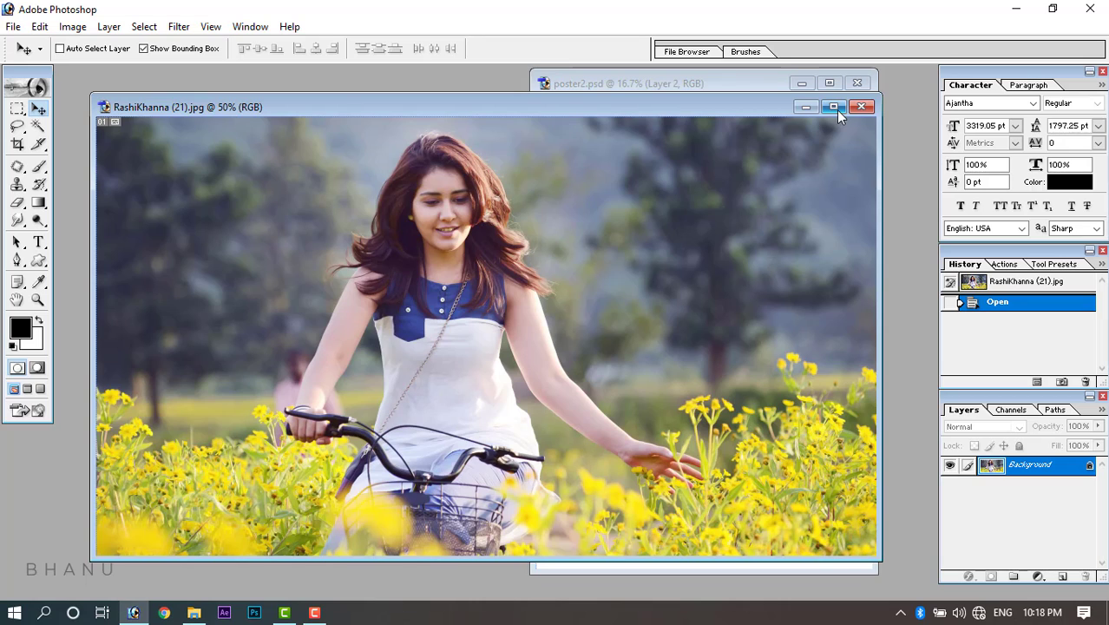
left_click(834, 106)
Start a Pen tool path along the photo's bottom edge beneath the bicycle basket, ending at the outer edge of the woman's trouser leg.
key("p")
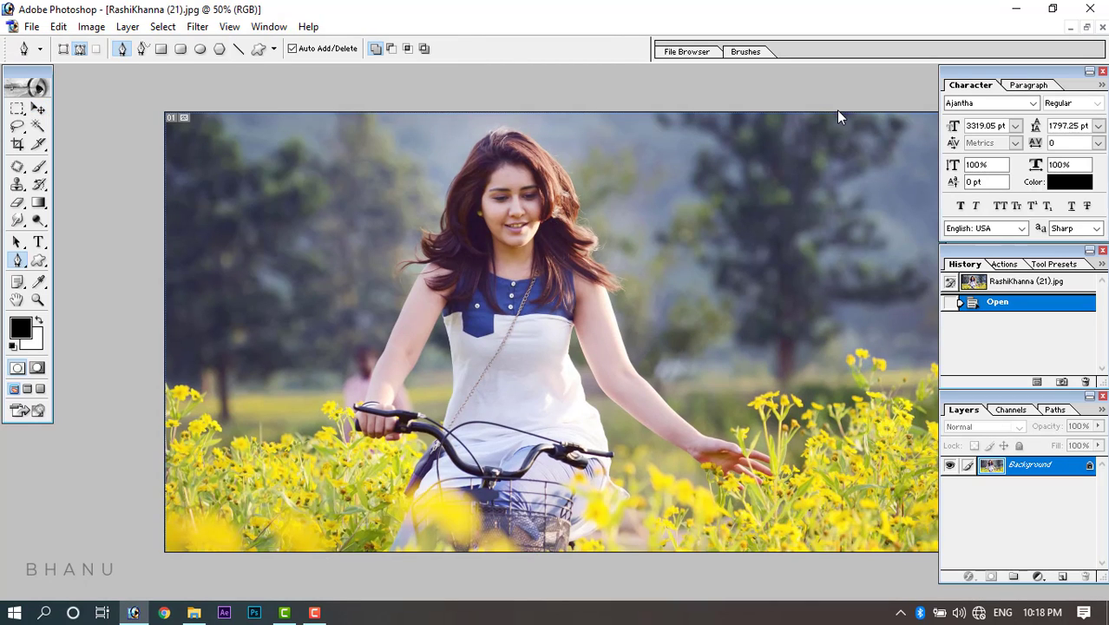
key("ctrl+plus")
key("ctrl+plus")
key("ctrl+plus")
left_click_drag(522, 349, 447, 262)
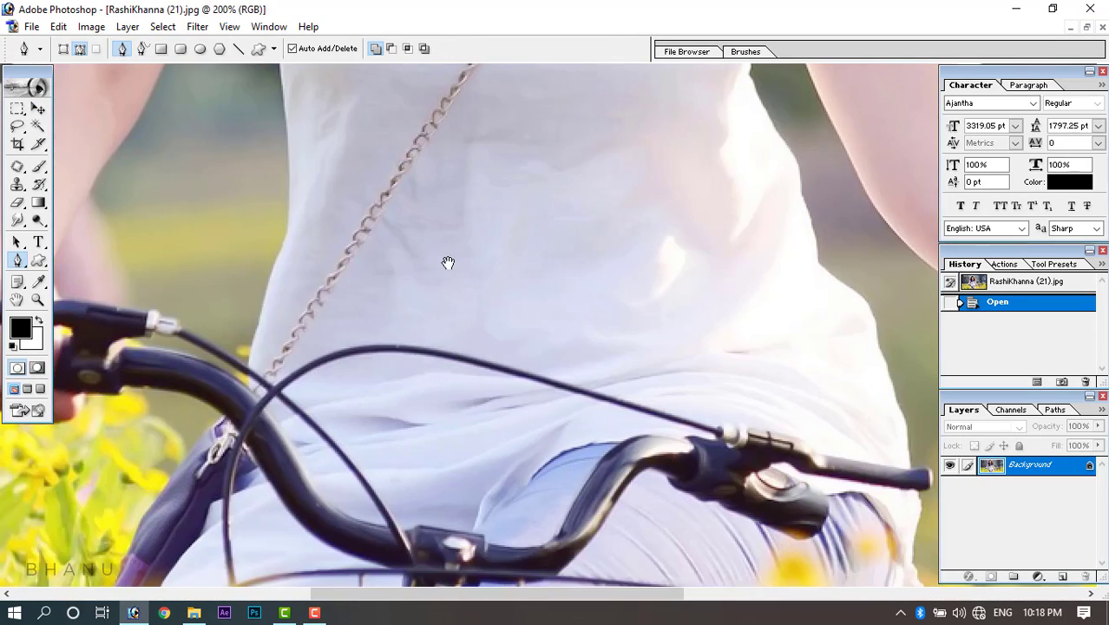
scroll(448, 262, "down", 5)
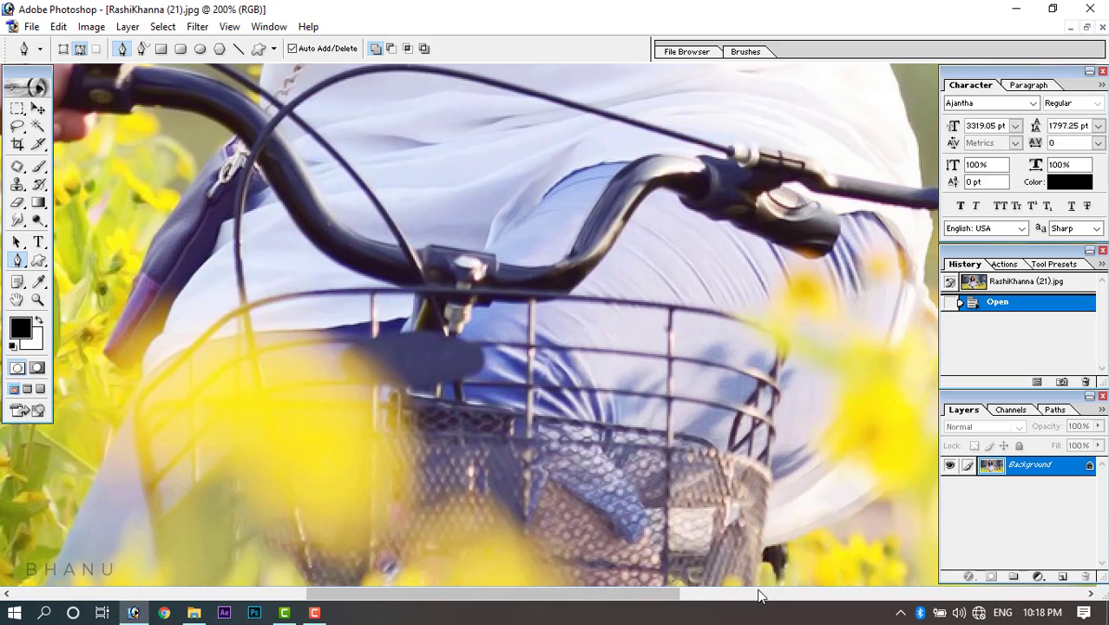
left_click(289, 568)
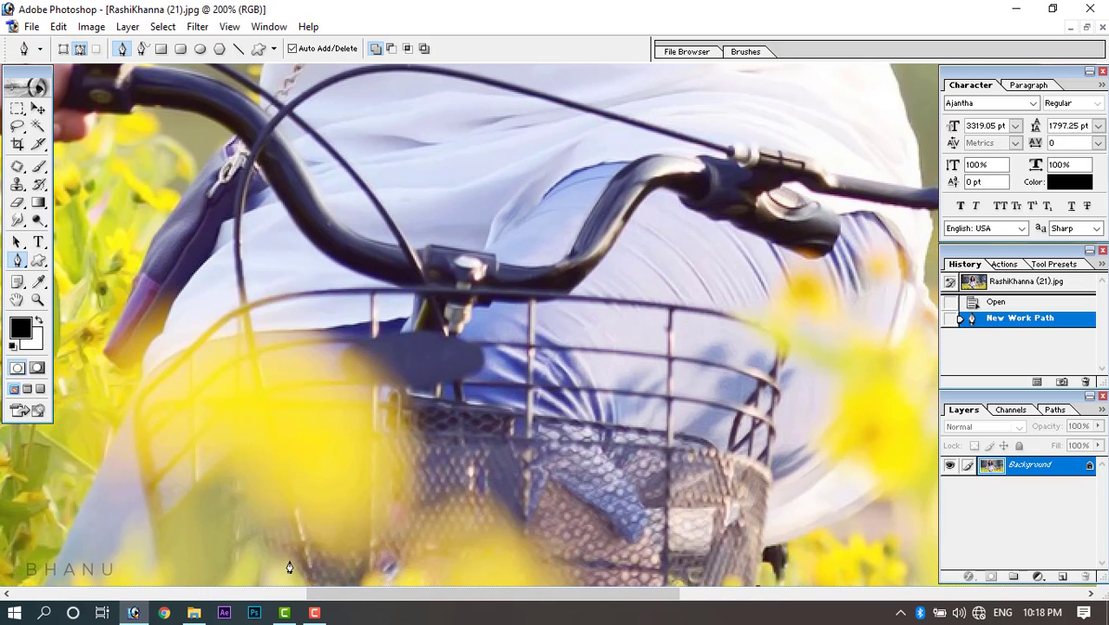
left_click(165, 586)
left_click_drag(165, 585, 386, 586)
left_click(365, 587)
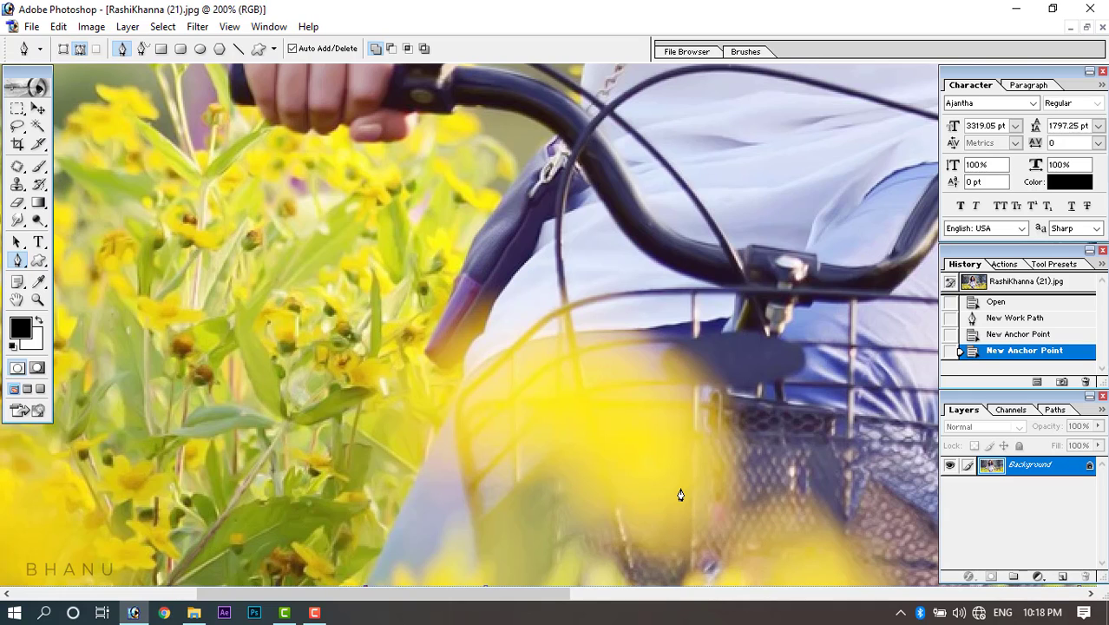
Hide the toolbox, options bar and all palettes to enlarge the working area.
key("Tab")
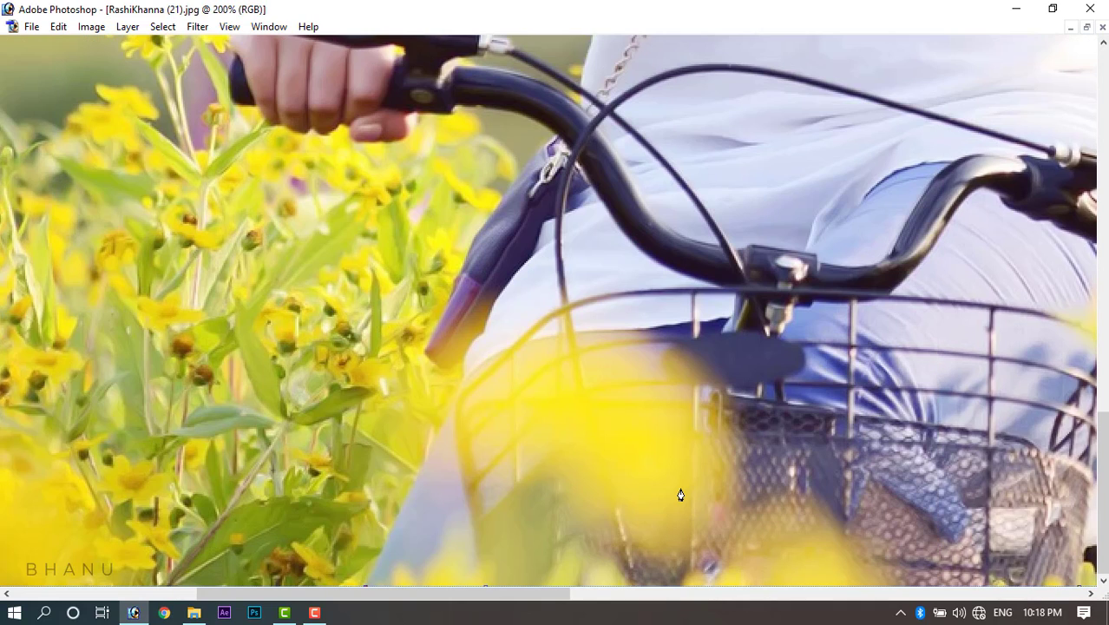
key("Tab")
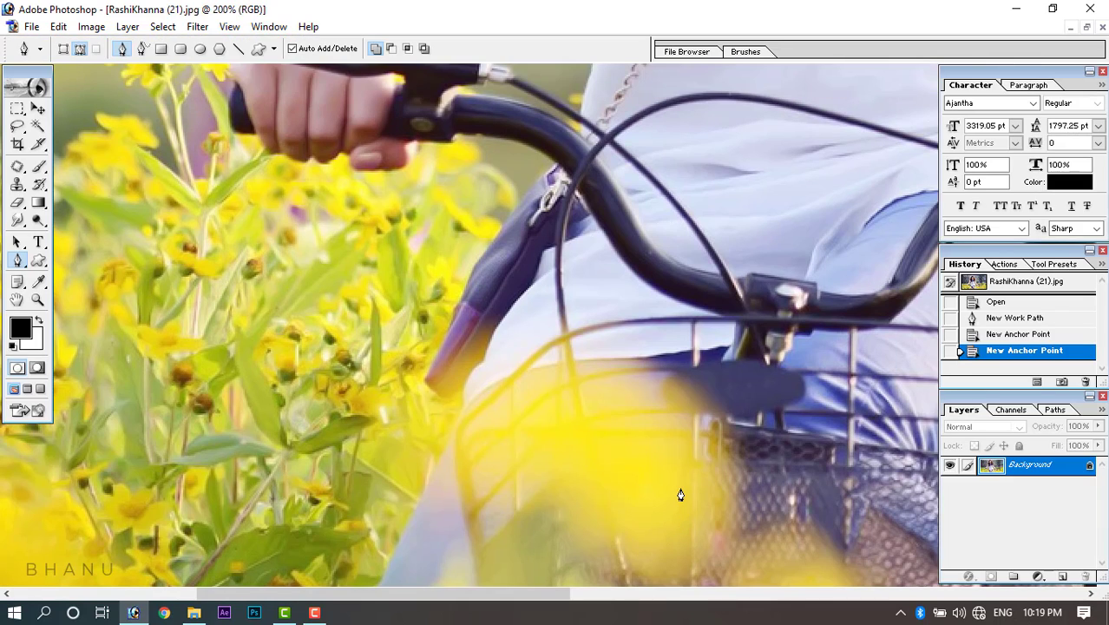
key("Tab")
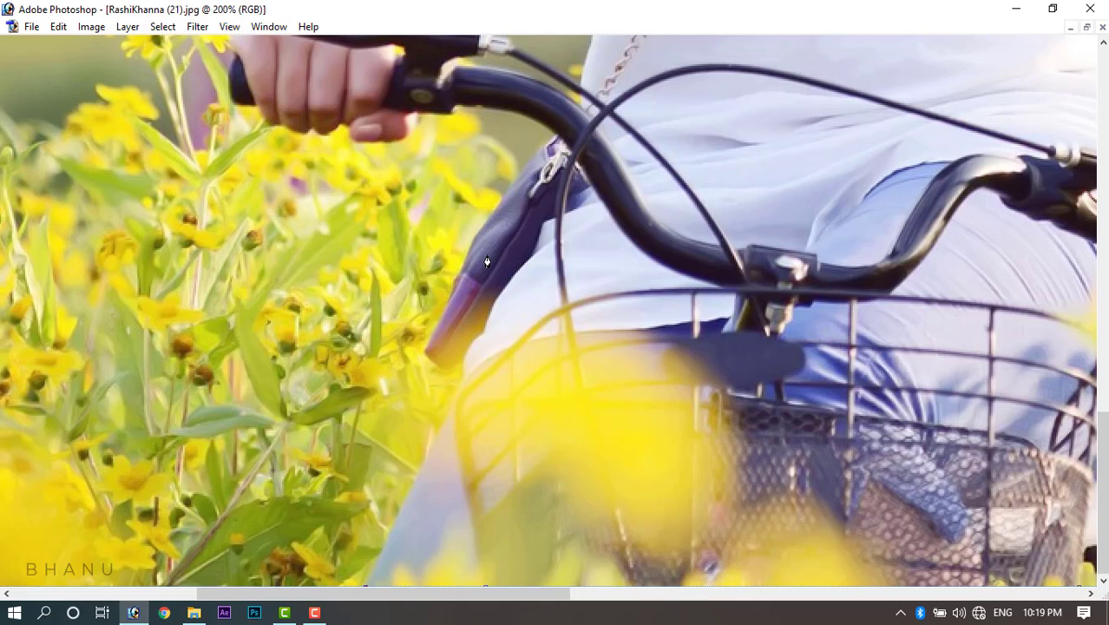
key("Tab")
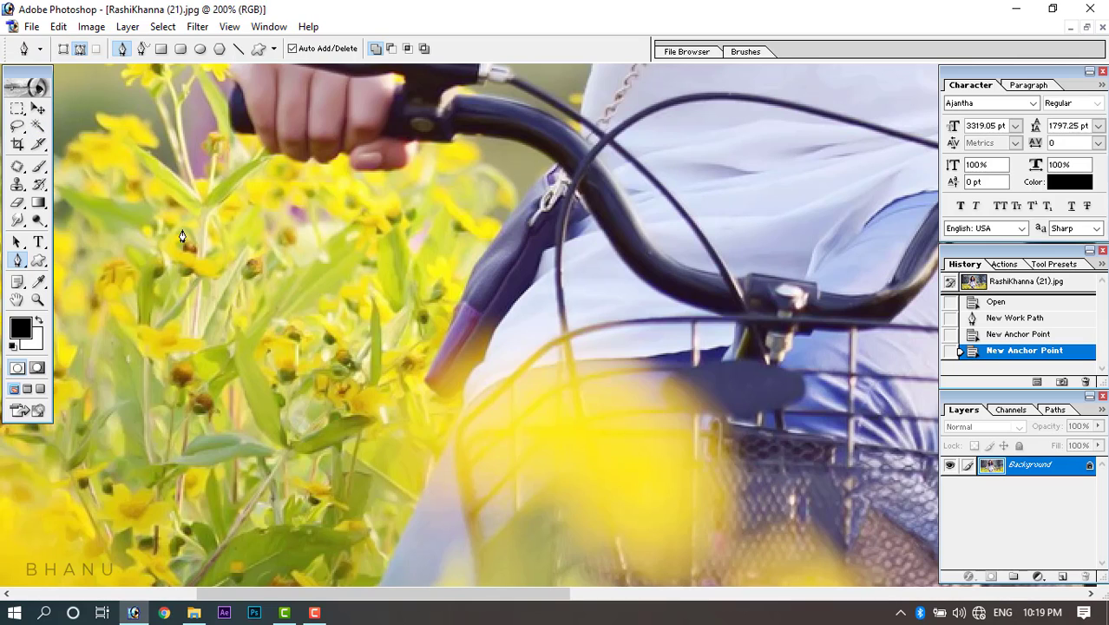
key("Tab")
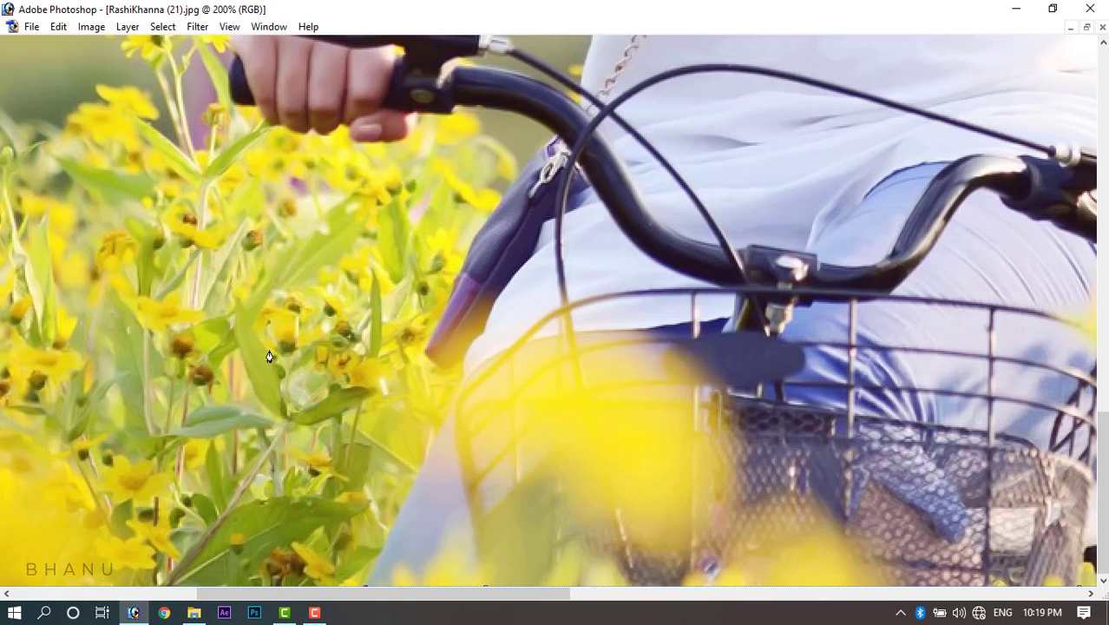
Trace the outer edge of the light trouser leg from the photo's bottom edge up to the lower end of the purple bag.
left_click_drag(328, 434, 318, 381)
left_click_drag(374, 545, 409, 486)
left_click_drag(416, 460, 413, 374)
key("ctrl+plus")
left_click_drag(361, 401, 366, 387)
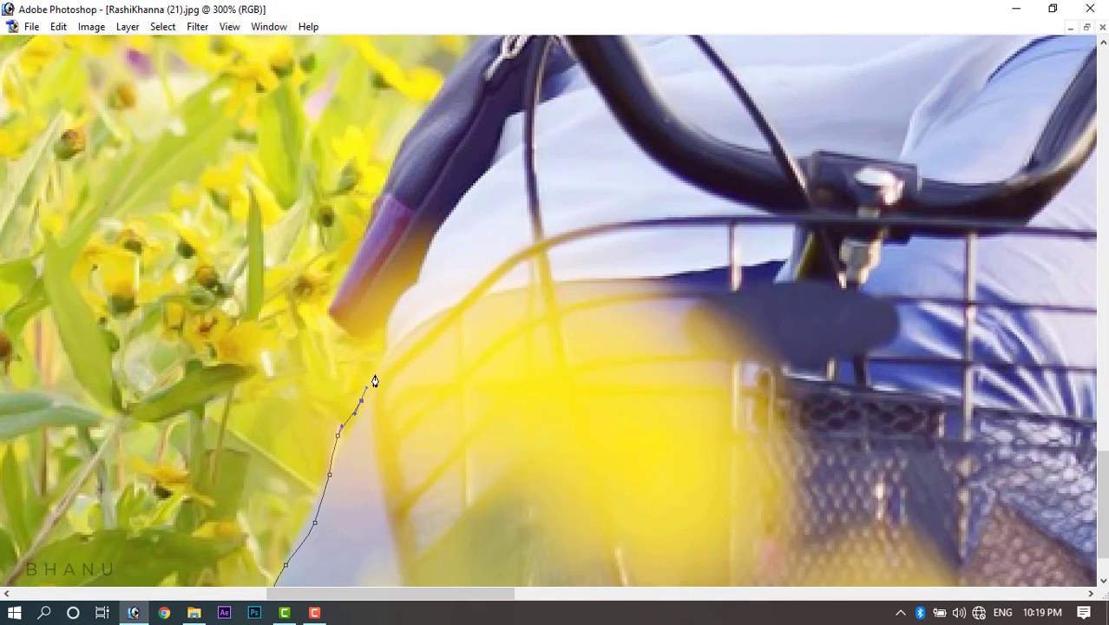
left_click(377, 372)
left_click(380, 352)
left_click(385, 332)
Trace the path around the purple bag's lower tip and up its outer side to the start of its darker section.
left_click(370, 335)
left_click(357, 330)
left_click(343, 320)
left_click(330, 304)
left_click(355, 255)
left_click(367, 228)
left_click(375, 202)
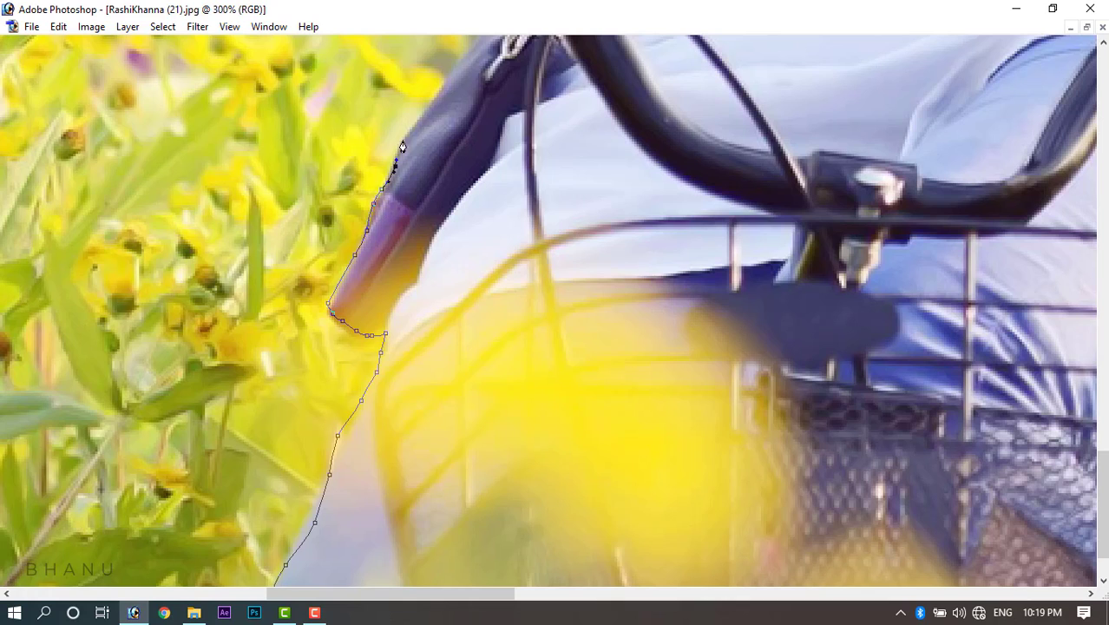
Trace the Pen path up the dark section of the purple bag to the underside of the handlebar.
left_click_drag(420, 116, 324, 349)
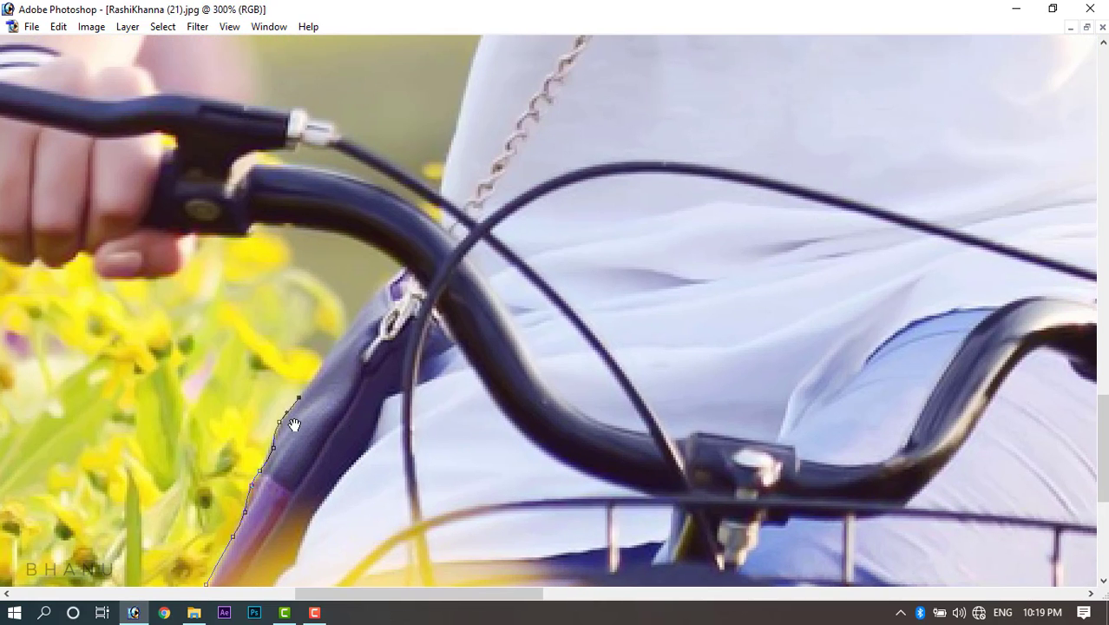
left_click(353, 323)
left_click(373, 306)
left_click(395, 272)
Trace the underside of the handlebar and the brake bracket up to the hand gripping the bar.
left_click(308, 224)
left_click(290, 224)
left_click(277, 224)
left_click(262, 225)
left_click(250, 229)
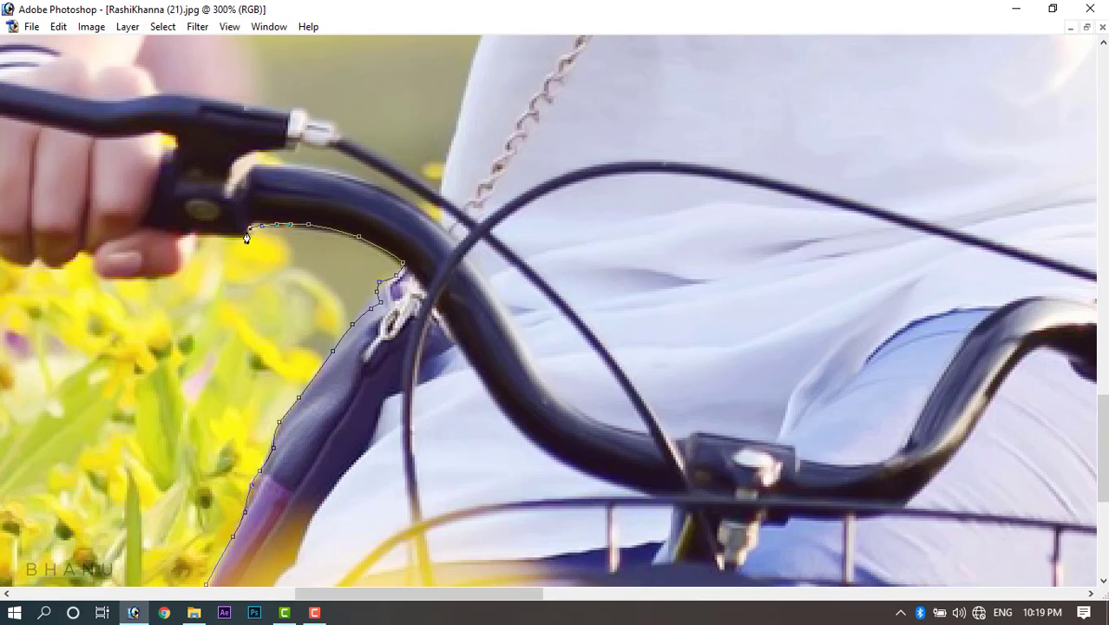
left_click(242, 232)
left_click(233, 234)
left_click(217, 234)
left_click(202, 234)
Trace the lower outline of the gripping hand's thumb out to its tip.
left_click(197, 236)
left_click(190, 248)
left_click(186, 258)
left_click_drag(171, 271, 311, 297)
left_click(300, 301)
left_click(285, 302)
left_click(250, 301)
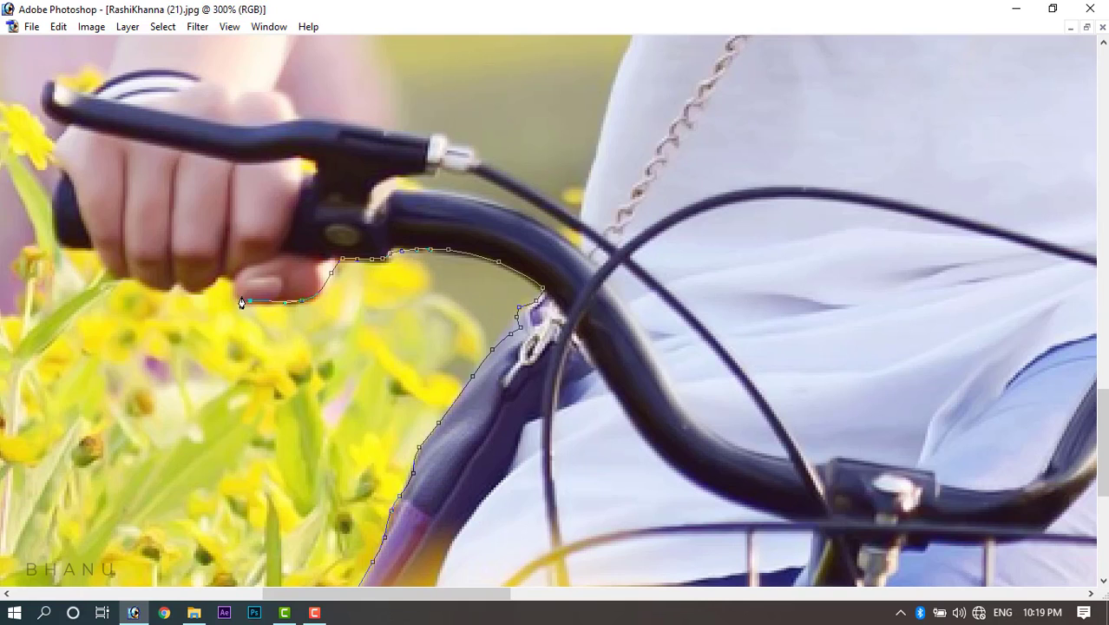
key("ctrl+plus")
key("ctrl+plus")
left_click_drag(227, 280, 608, 198)
left_click(439, 206)
left_click(417, 208)
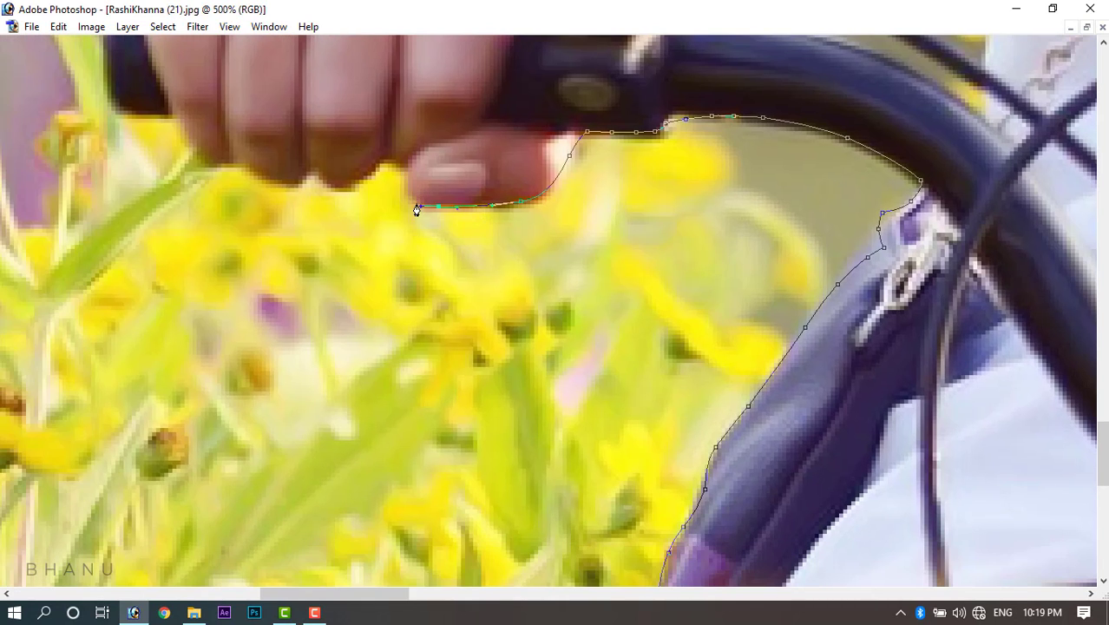
Trace the undersides of the curled fingers, following the notches between them, up to the end of the handlebar grip.
left_click(382, 156)
left_click(372, 172)
left_click(355, 184)
left_click(343, 186)
left_click(328, 184)
left_click(314, 171)
left_click(300, 181)
left_click(290, 185)
left_click(275, 184)
left_click(256, 174)
left_click(239, 161)
left_click(223, 159)
left_click(210, 159)
left_click(198, 157)
left_click(184, 140)
left_click(177, 124)
Trace around the end of the handlebar grip and up the outer side of the hand to the brake lever.
left_click(159, 116)
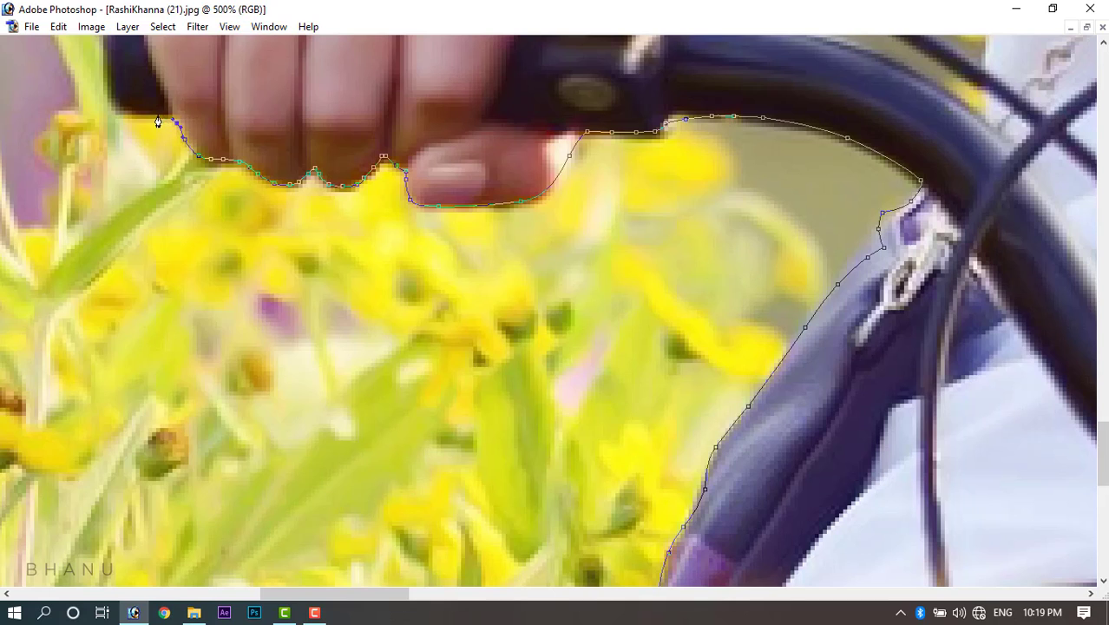
left_click(150, 114)
left_click(138, 113)
left_click(125, 113)
left_click_drag(125, 135, 317, 400)
left_click_drag(300, 350, 309, 264)
left_click_drag(309, 262, 322, 379)
left_click(314, 250)
left_click(294, 223)
left_click(298, 207)
left_click(300, 205)
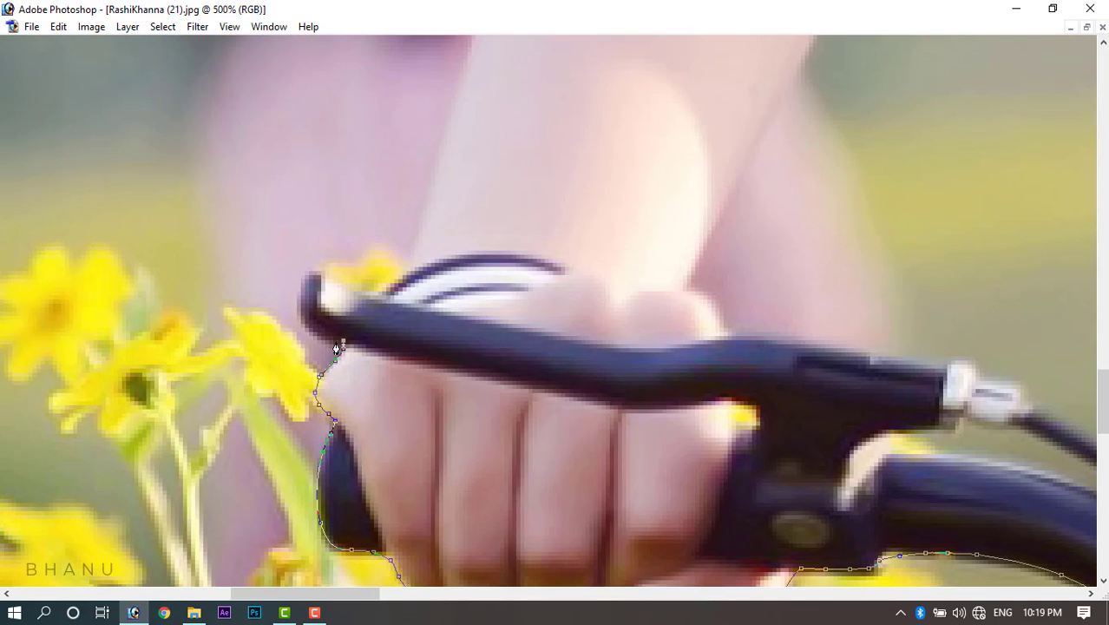
Trace around the brake lever's tip and along its upper edge to the bracelet on the wrist.
left_click(333, 342)
left_click_drag(316, 336, 302, 318)
left_click(301, 308)
left_click_drag(301, 288, 331, 280)
left_click(367, 286)
left_click(394, 280)
left_click(413, 257)
Trace the outer edge of the arm holding the handlebar from the wrist up to just below the shoulder.
left_click_drag(470, 126, 344, 347)
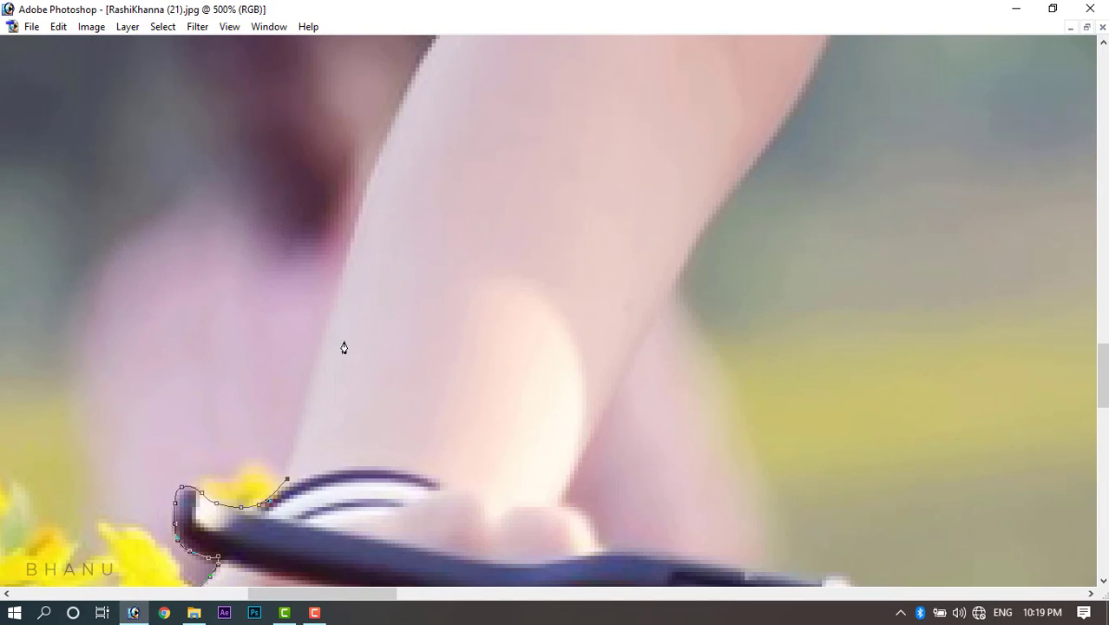
left_click_drag(356, 227, 296, 508)
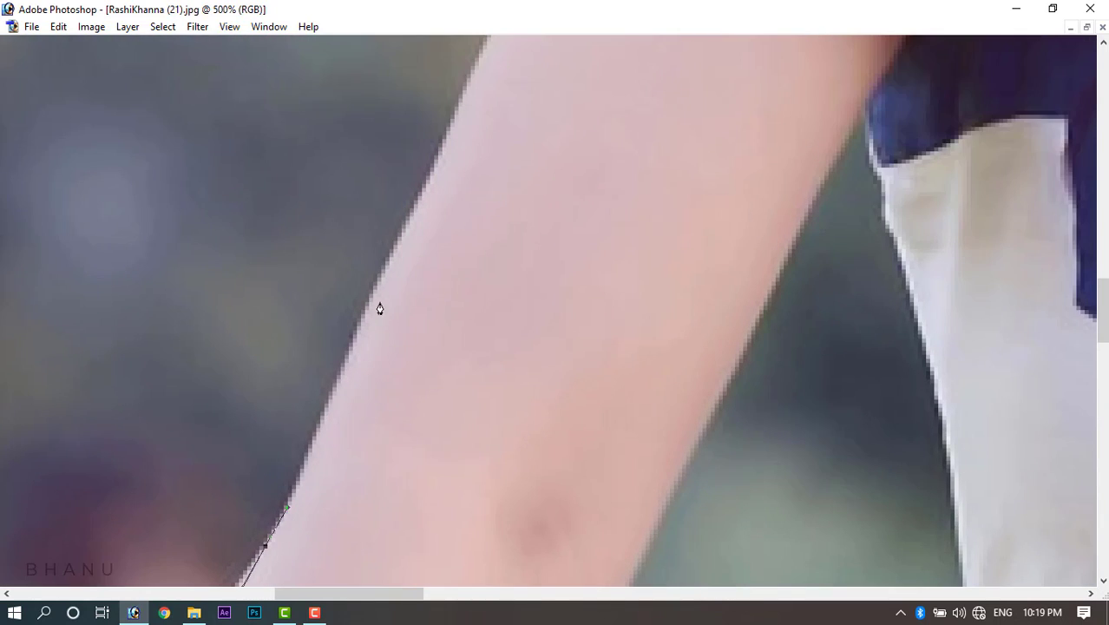
left_click_drag(377, 285, 390, 249)
left_click_drag(438, 206, 329, 423)
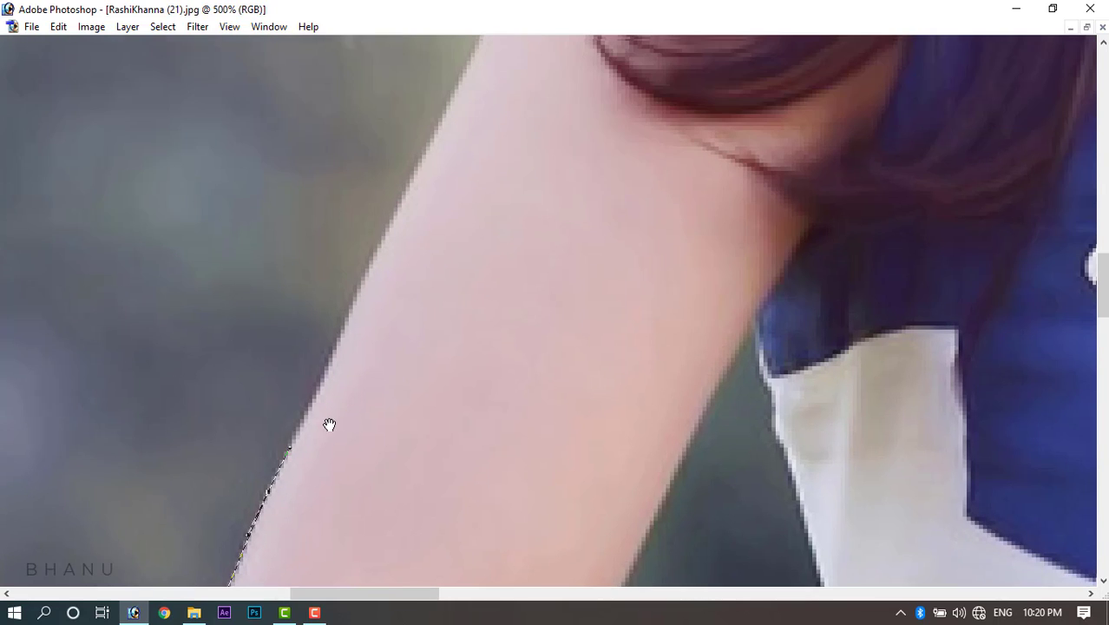
left_click(393, 216)
left_click_drag(441, 186, 321, 438)
left_click_drag(366, 297, 384, 254)
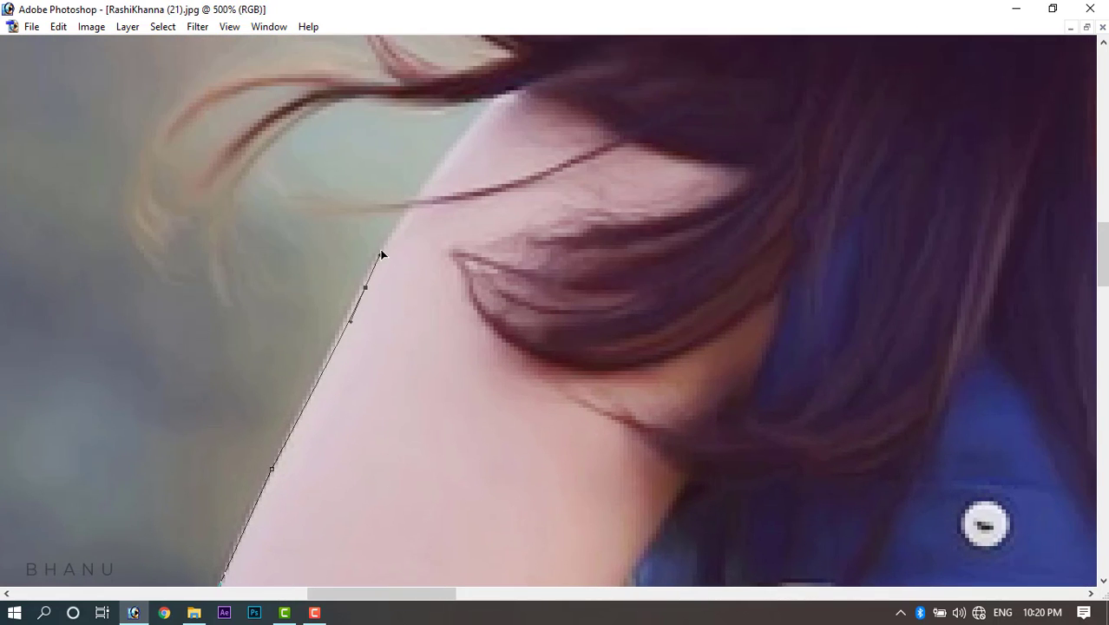
Trace over the shoulder into the hair and up around the flipped-out lock, leaving out the stray strands.
left_click_drag(416, 200, 269, 460)
left_click_drag(340, 366, 287, 384)
left_click(267, 321)
left_click(266, 261)
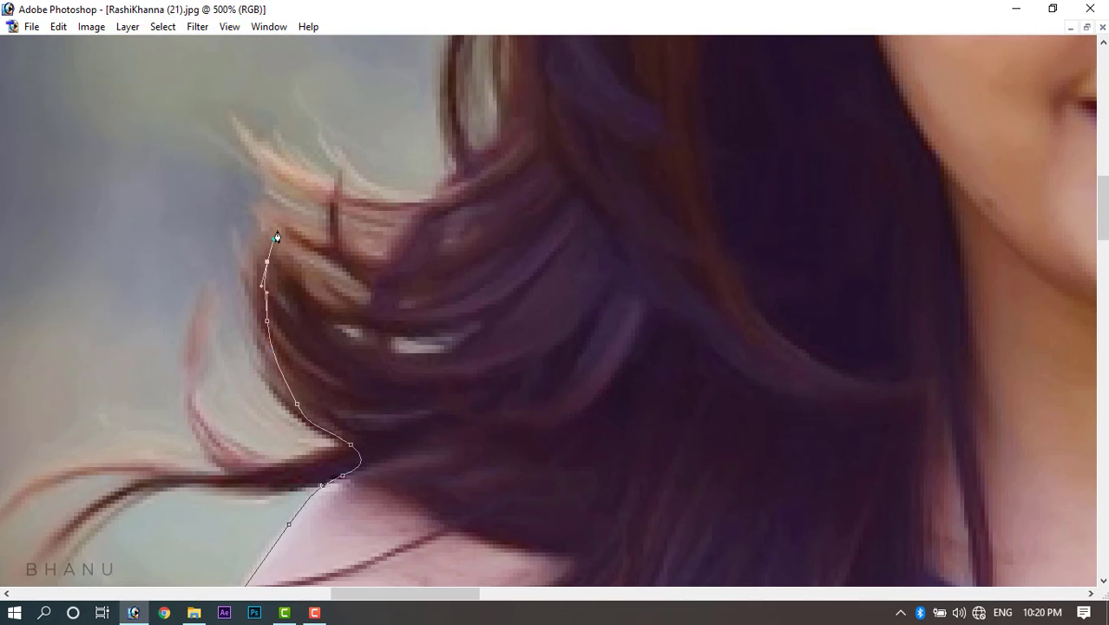
left_click_drag(279, 186, 268, 143)
left_click_drag(334, 183, 426, 178)
Trace the outer edge of the hair upward from the flipped-out lock to forehead height.
left_click_drag(413, 292, 328, 557)
left_click_drag(380, 443, 412, 354)
left_click_drag(406, 302, 417, 237)
left_click_drag(408, 178, 408, 162)
left_click_drag(400, 201, 323, 551)
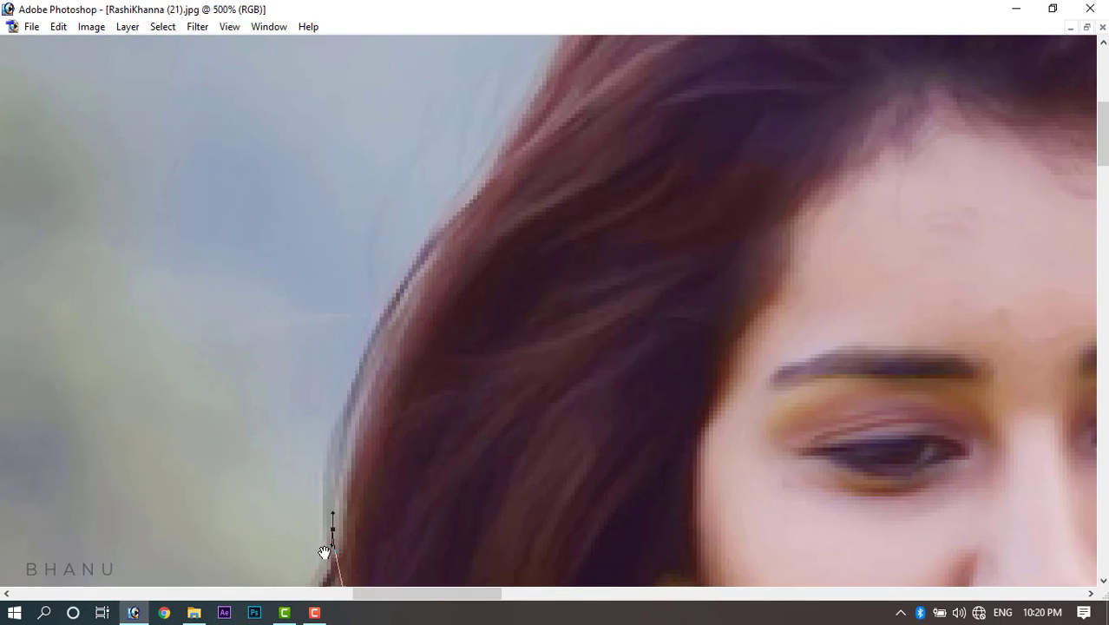
left_click_drag(425, 260, 427, 365)
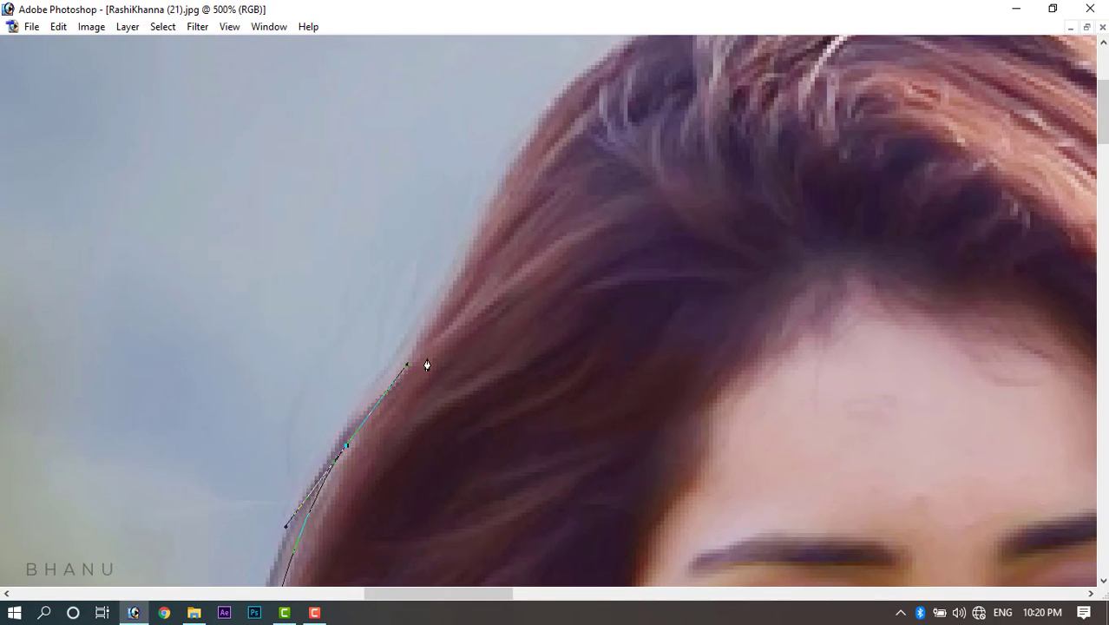
Trace the hair outline up to the crown, redoing the curve across the top of the head.
left_click_drag(464, 286, 345, 502)
left_click_drag(339, 479, 351, 448)
left_click_drag(460, 300, 416, 307)
left_click_drag(486, 242, 522, 233)
left_click_drag(571, 250, 597, 251)
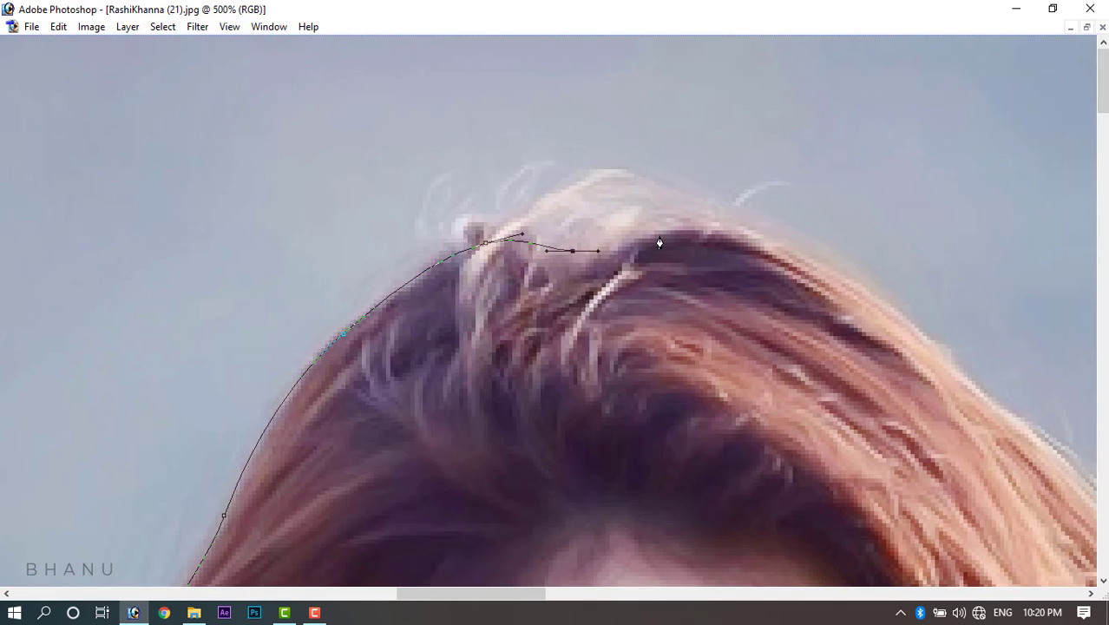
key("ctrl+z")
left_click_drag(627, 215, 703, 210)
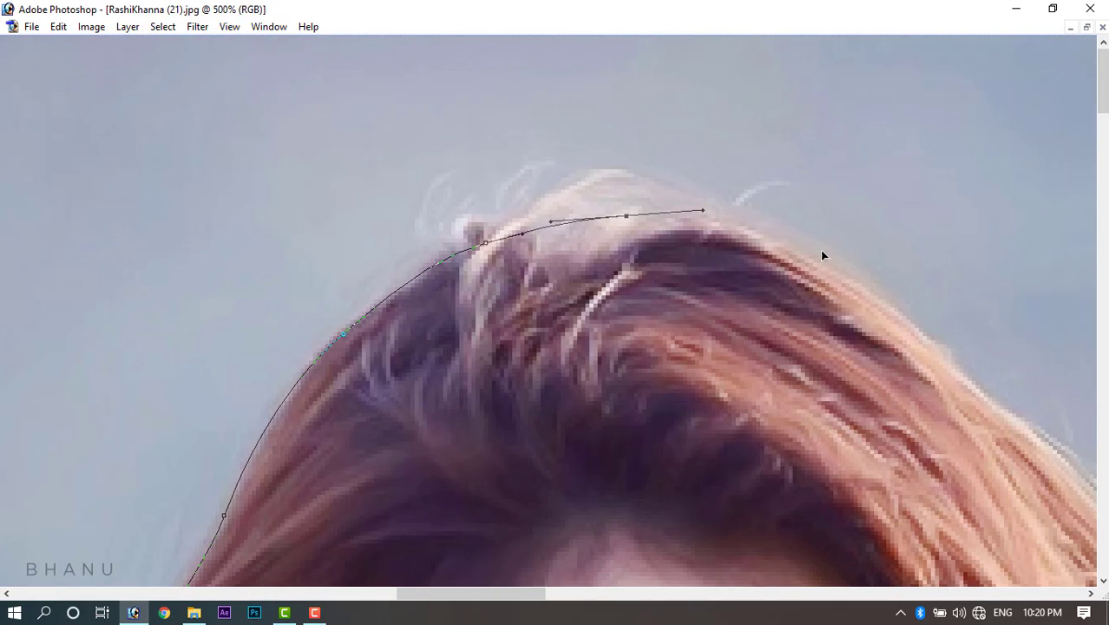
Trace the sunlit side of the hair from the crown down to about eye level.
left_click_drag(803, 247, 758, 204)
left_click_drag(793, 238, 837, 267)
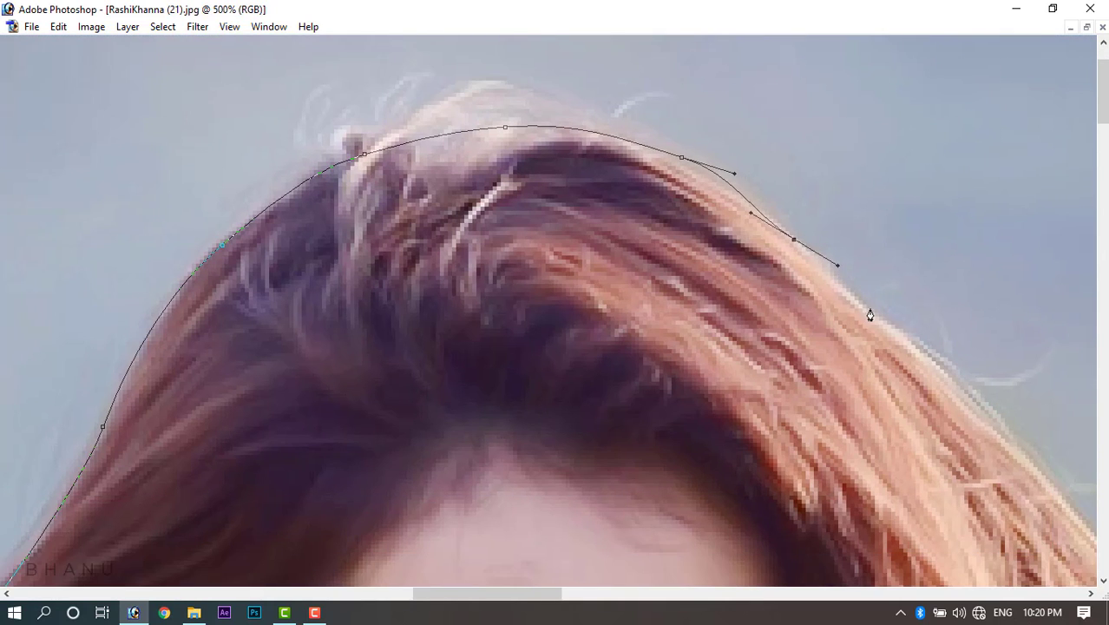
left_click_drag(885, 327, 817, 265)
left_click_drag(865, 309, 898, 345)
left_click_drag(960, 401, 662, 154)
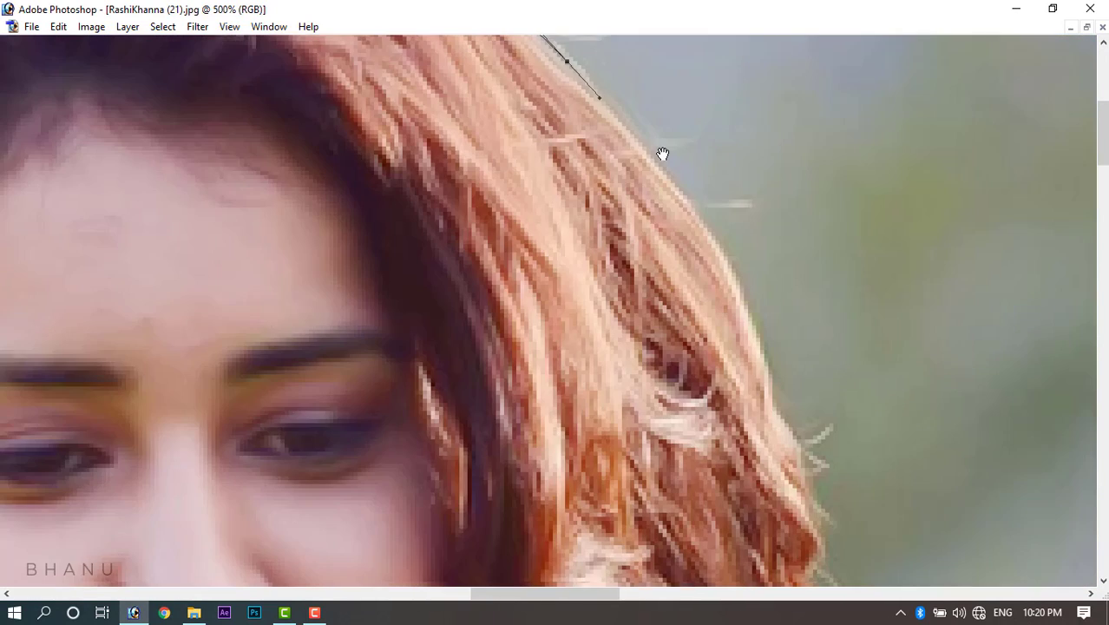
left_click_drag(738, 284, 755, 326)
Trace the sunlit hair edge down from eye level to the inward notch beside the mouth.
left_click_drag(765, 369, 714, 268)
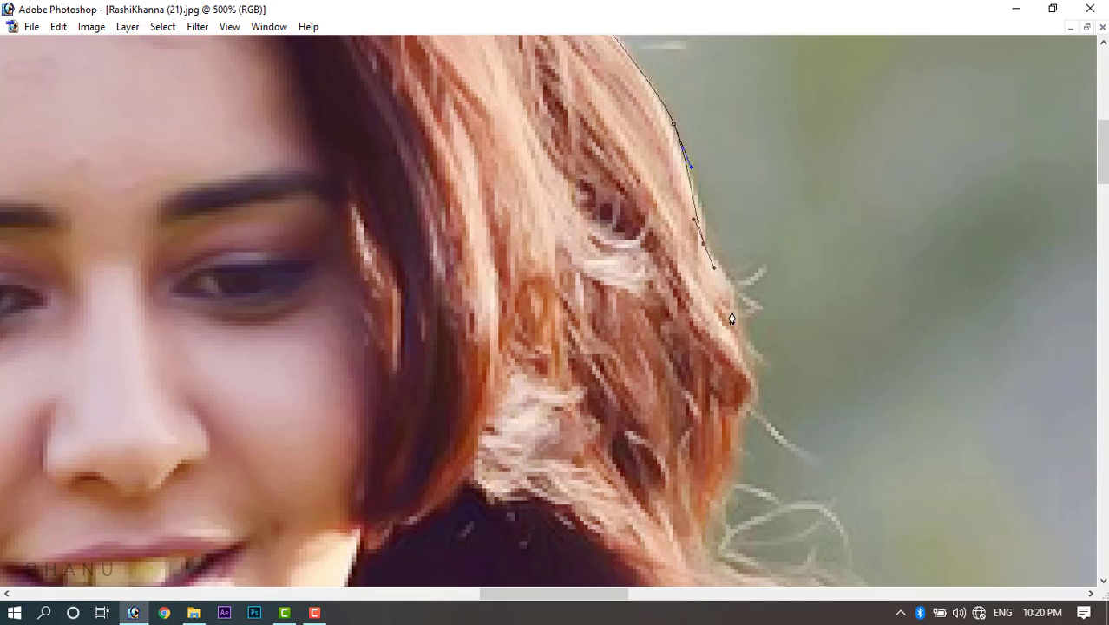
left_click_drag(736, 322, 744, 349)
left_click_drag(743, 406, 730, 430)
left_click_drag(717, 299, 677, 40)
left_click_drag(687, 218, 667, 273)
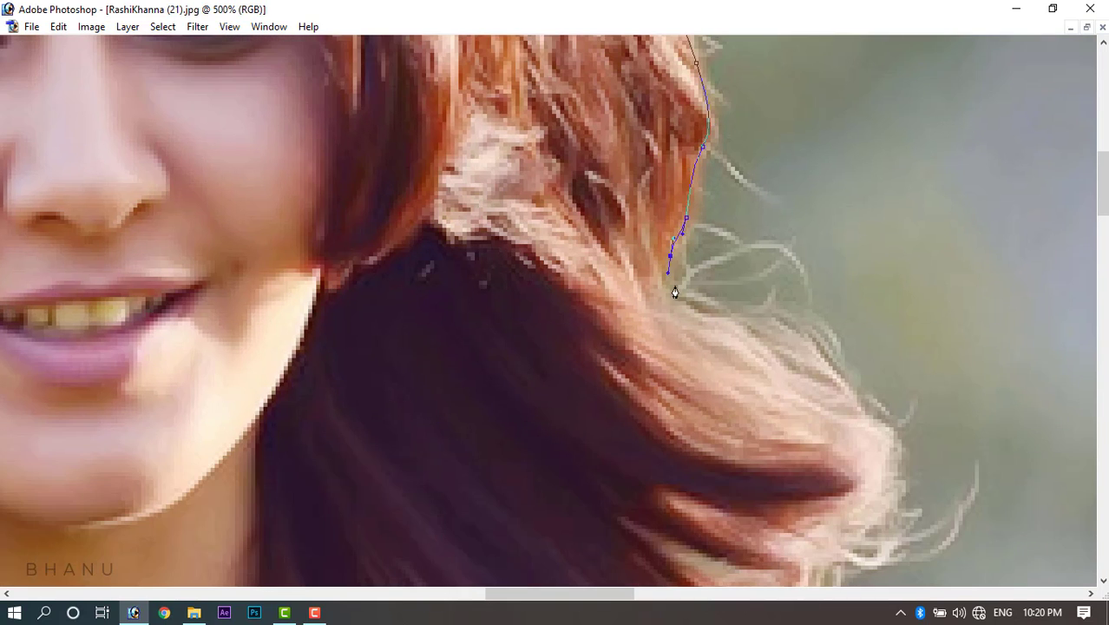
Trace the windblown lower hair inside its wispy ends and end with a corner point at the shoulder.
left_click_drag(797, 350, 838, 364)
left_click_drag(844, 443, 722, 219)
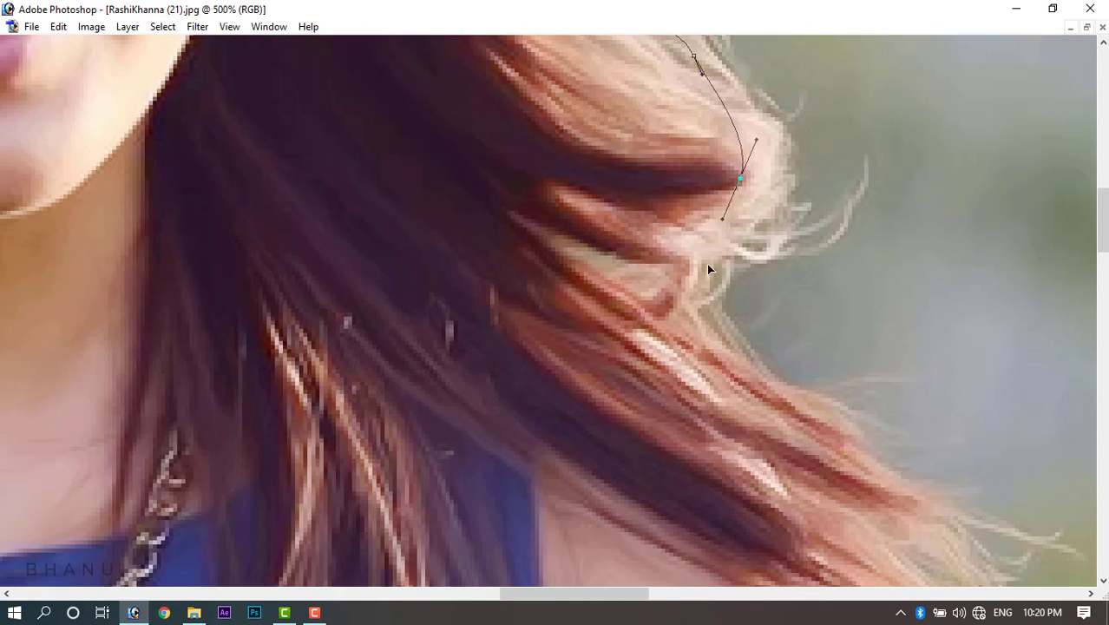
left_click_drag(707, 263, 655, 298)
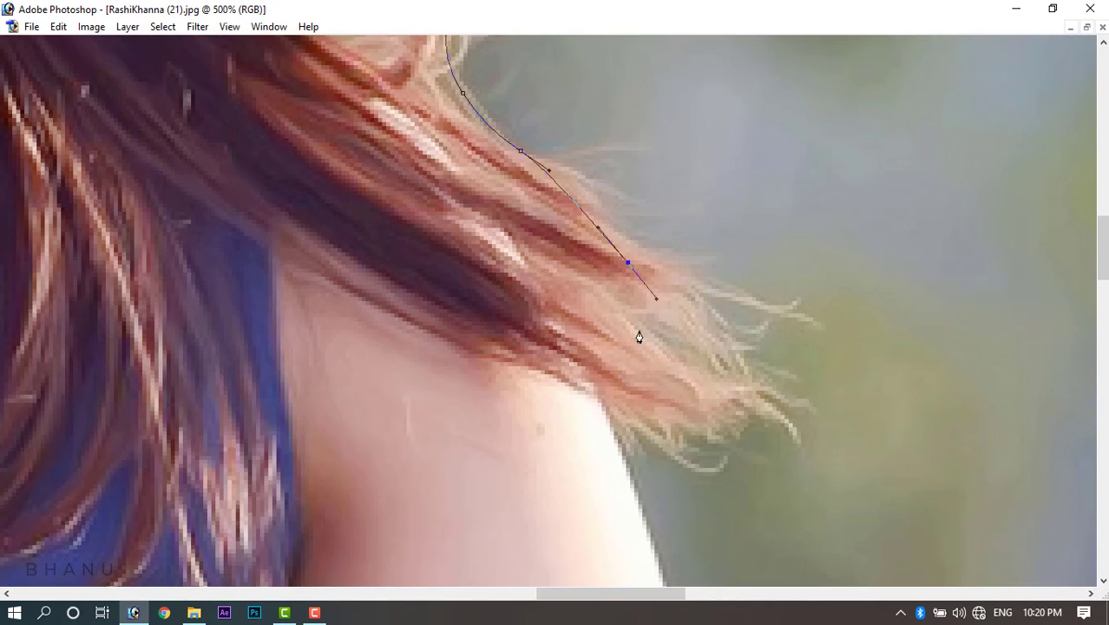
left_click_drag(602, 370, 609, 398)
left_click_drag(635, 454, 577, 366)
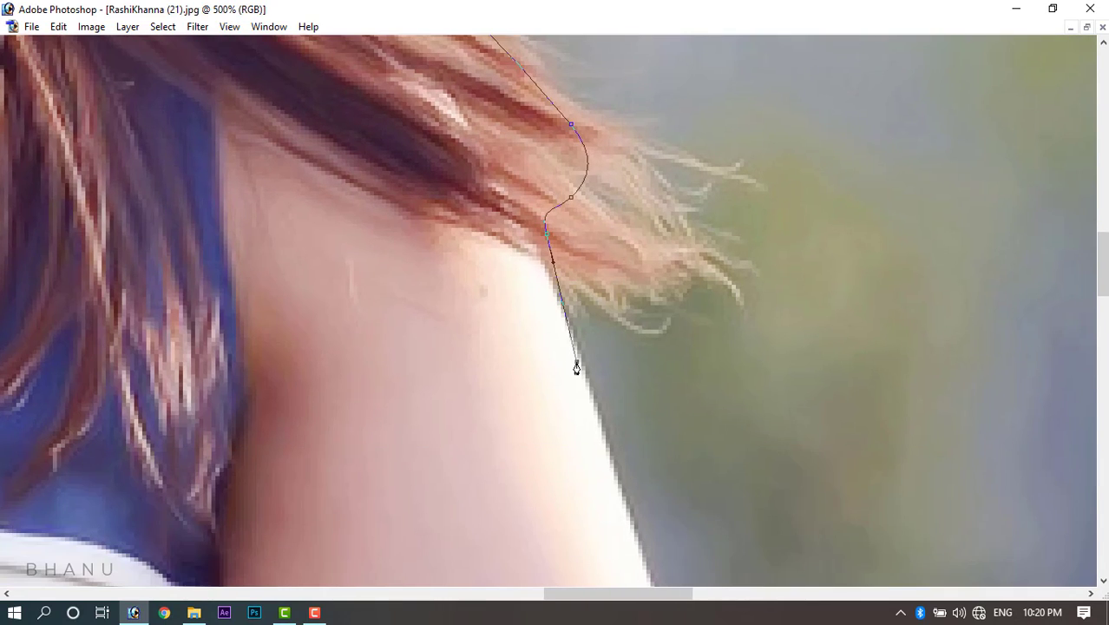
left_click(548, 265, "alt")
Trace the outer edge of the outstretched arm from the shoulder down past the elbow.
left_click(601, 433)
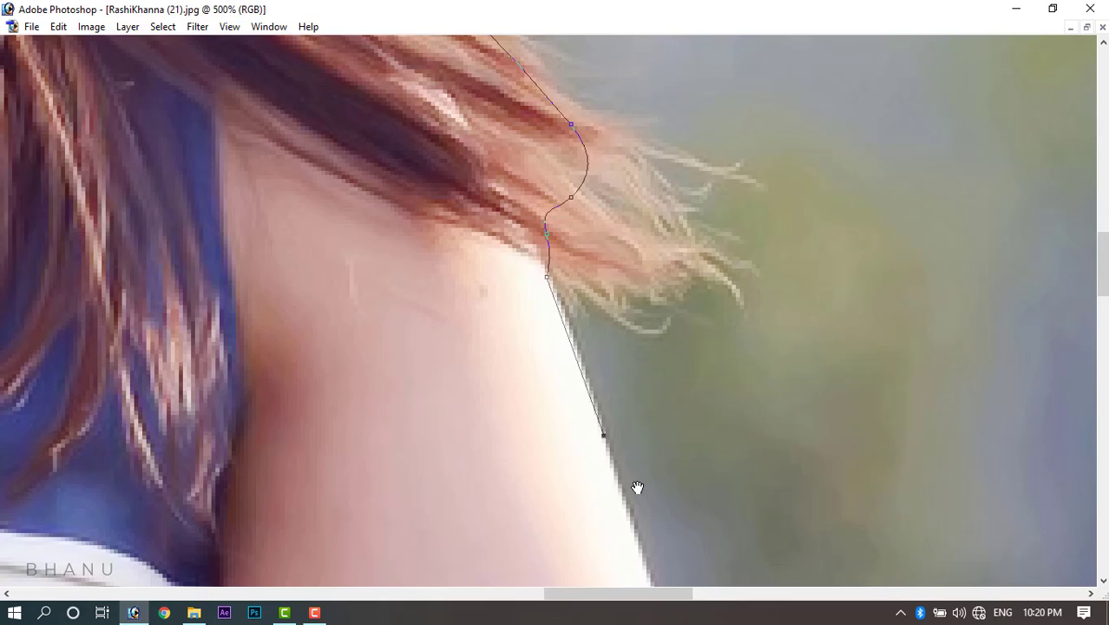
left_click_drag(639, 487, 566, 243)
left_click(584, 365)
left_click_drag(609, 491, 552, 217)
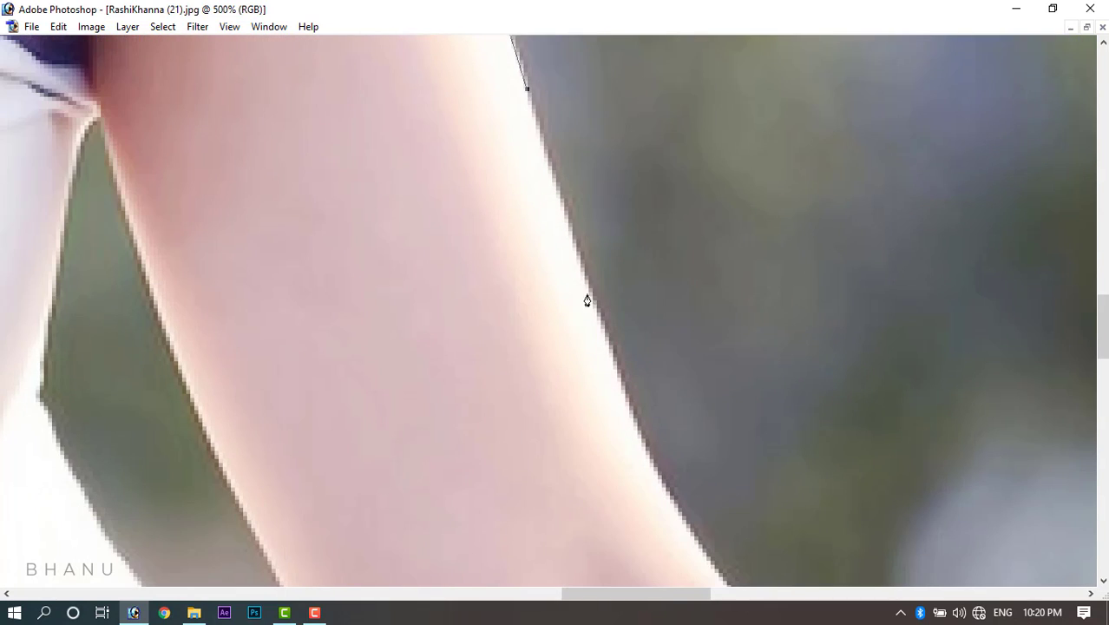
left_click_drag(593, 305, 610, 359)
left_click_drag(647, 430, 474, 164)
left_click_drag(516, 258, 379, 85)
Trace the upper edge of the outstretched forearm down to the wrist.
left_click_drag(441, 206, 479, 222)
left_click_drag(567, 312, 362, 121)
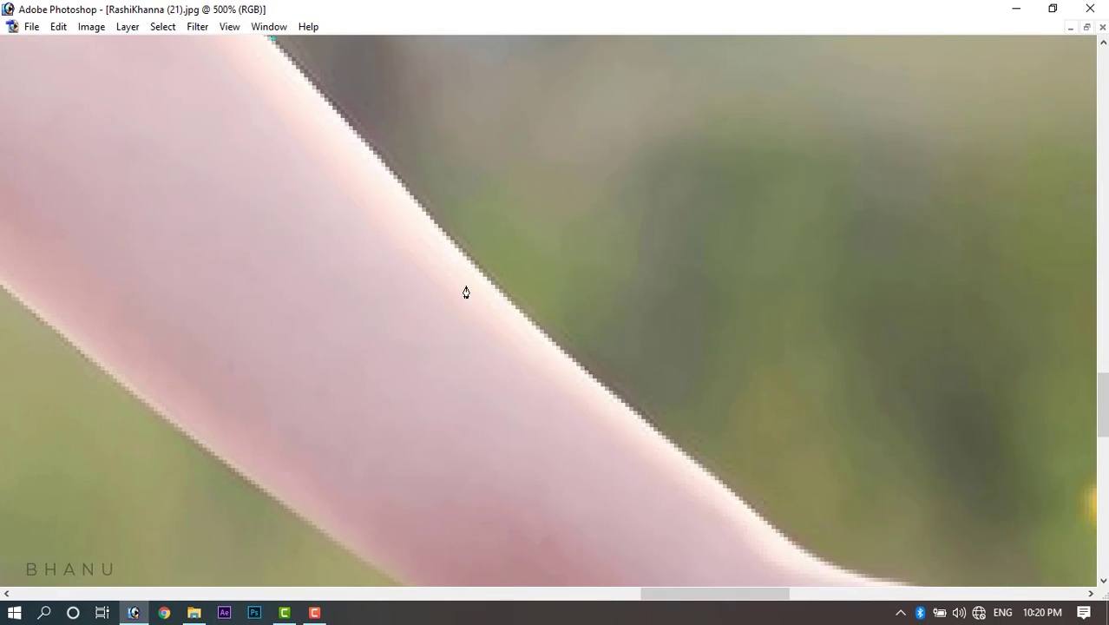
left_click(491, 280)
left_click_drag(537, 311, 250, 126)
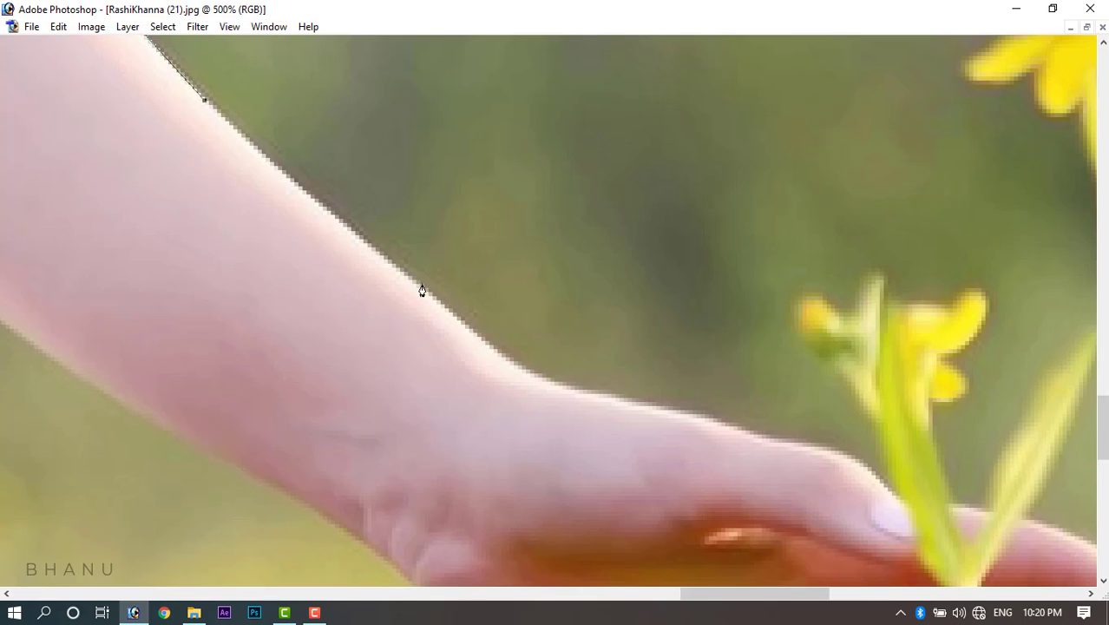
left_click(422, 284)
left_click_drag(491, 350, 525, 375)
Trace from the wrist along the top of the outstretched hand's thumb to the thumbnail.
left_click_drag(621, 400, 688, 418)
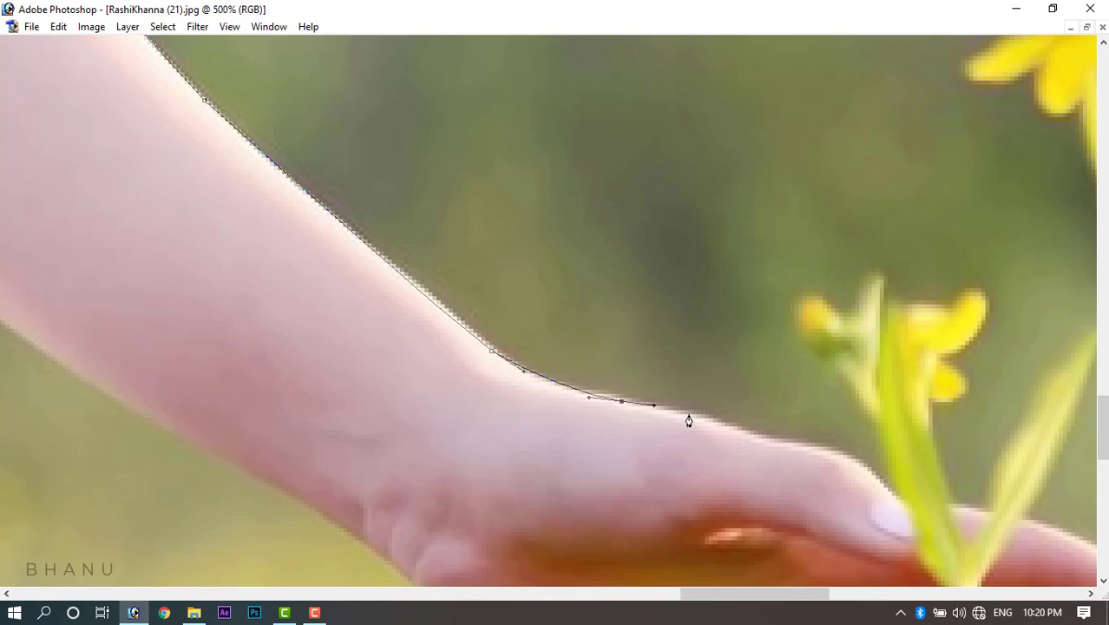
left_click(701, 418)
left_click(738, 432)
left_click_drag(777, 442, 791, 445)
left_click(819, 451)
left_click_drag(856, 466, 869, 482)
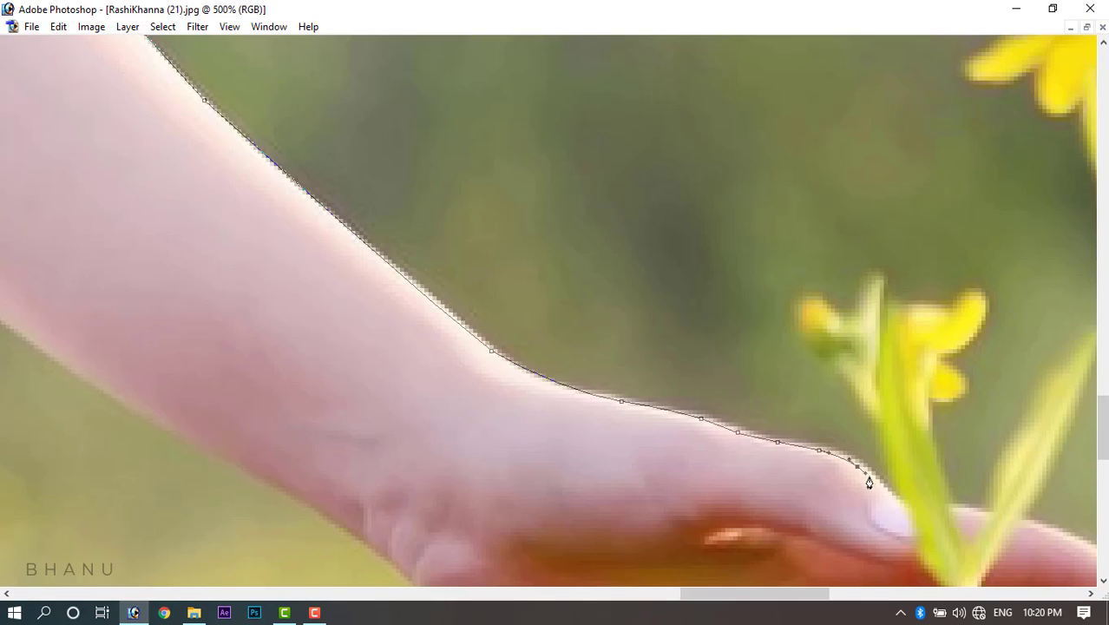
left_click(886, 496)
Trace the index finger of the outstretched hand along its top, around its tip and back along its underside.
left_click_drag(702, 373, 220, 158)
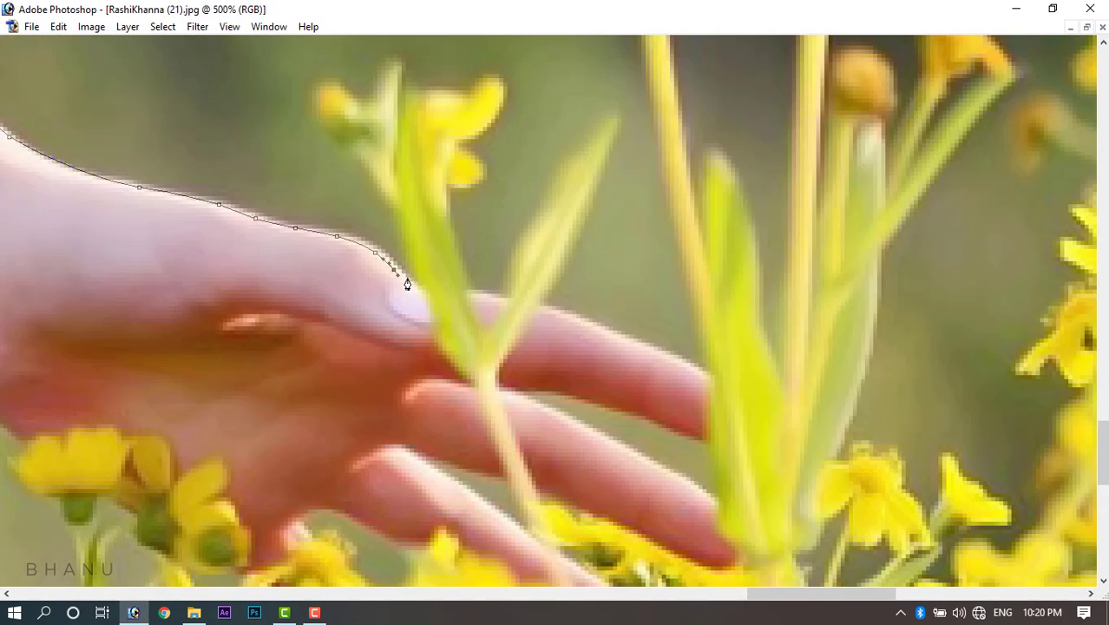
left_click(438, 292)
left_click(523, 304)
left_click_drag(624, 333, 648, 345)
left_click(695, 364)
left_click_drag(718, 379, 685, 429)
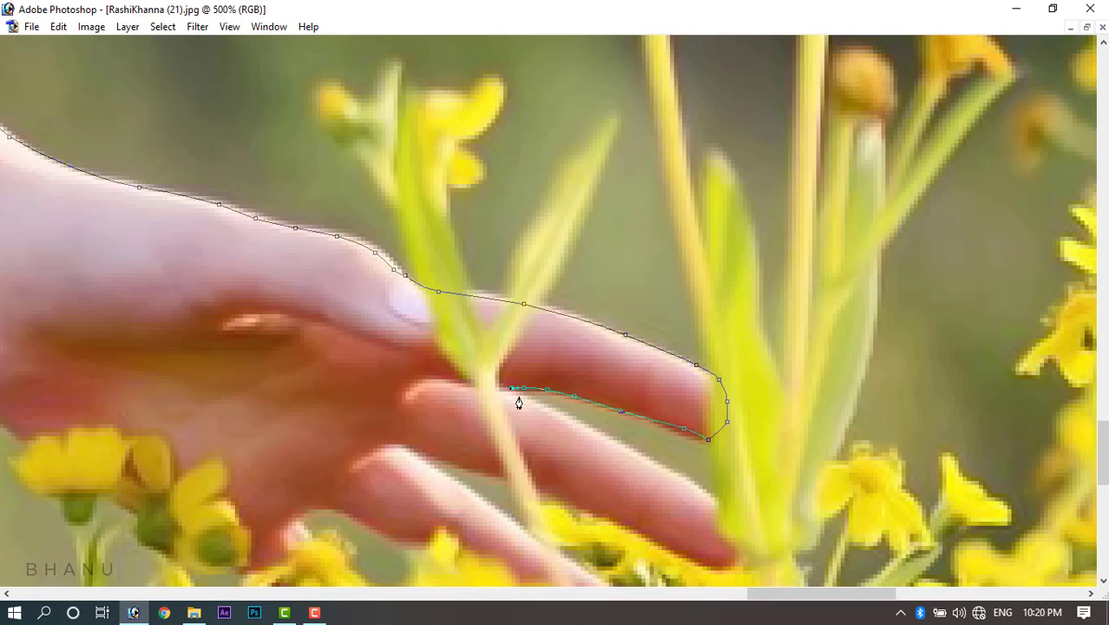
Trace the middle finger along its top, around its tip behind the leaves and back along its underside.
left_click_drag(665, 469, 694, 480)
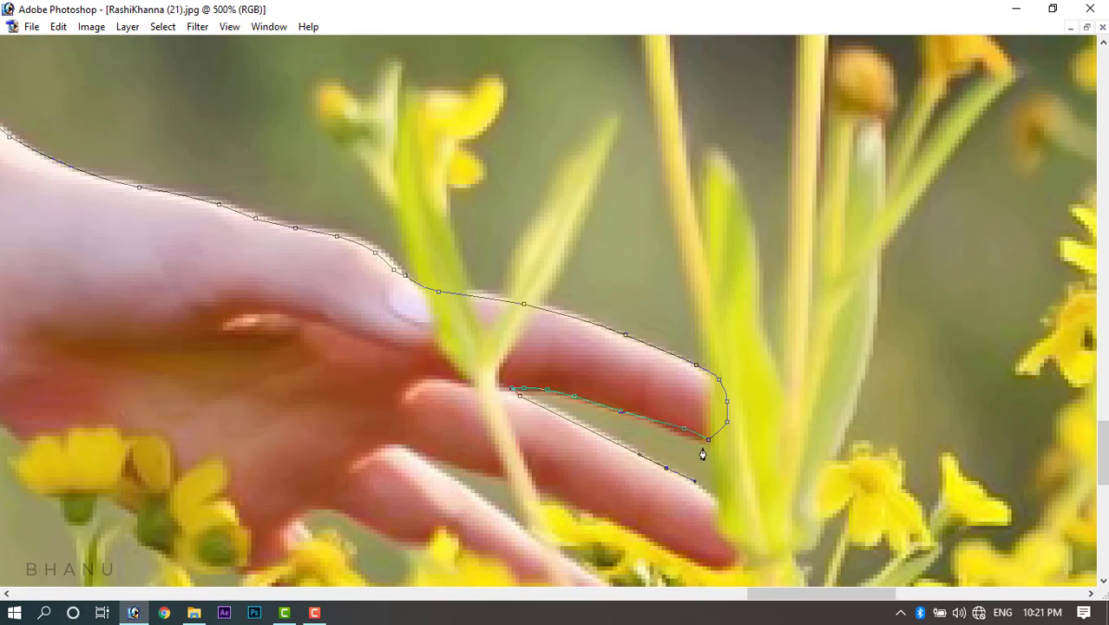
left_click(736, 519)
left_click(736, 557)
left_click_drag(701, 565, 634, 538)
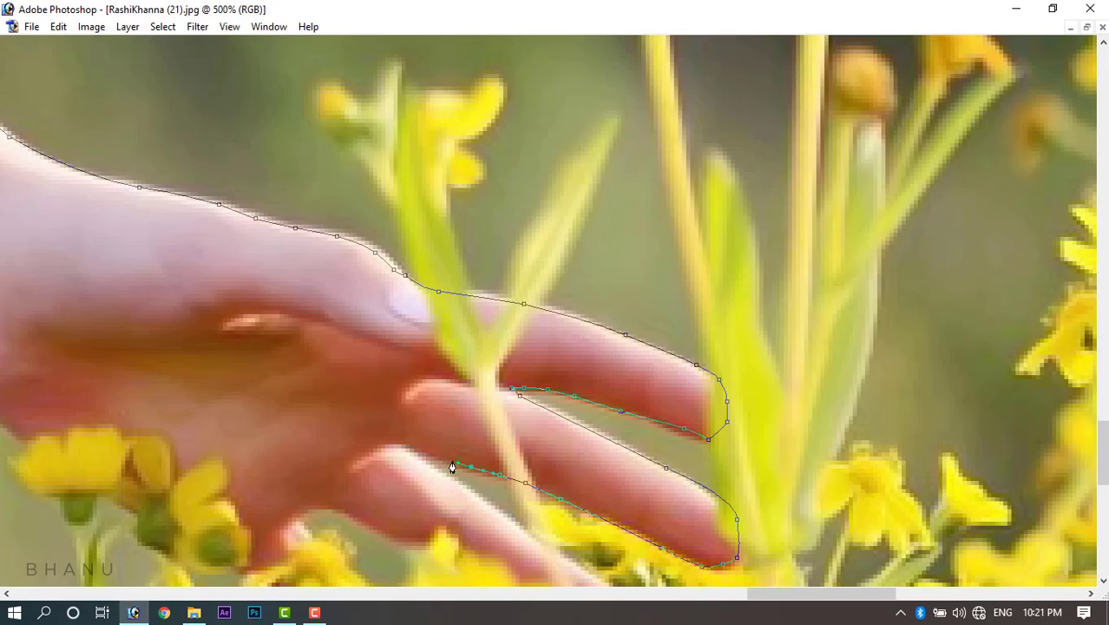
Trace the ring finger along its top, around its tip and back beneath the yellow flowers.
left_click_drag(466, 489, 426, 304)
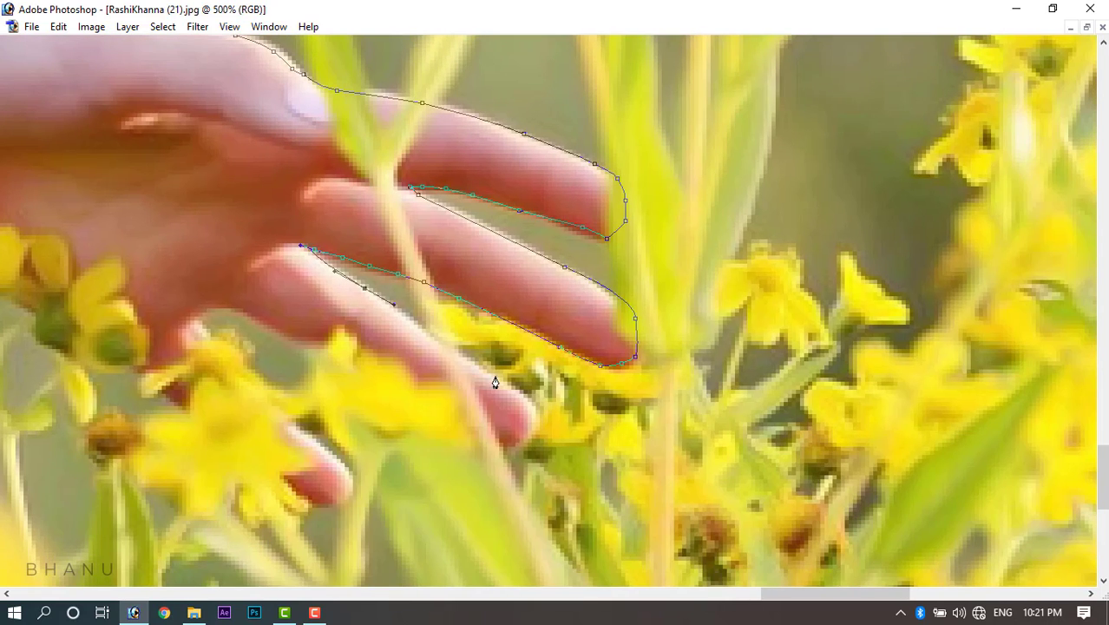
left_click_drag(485, 373, 447, 423)
left_click_drag(387, 387, 379, 383)
left_click_drag(344, 363, 300, 341)
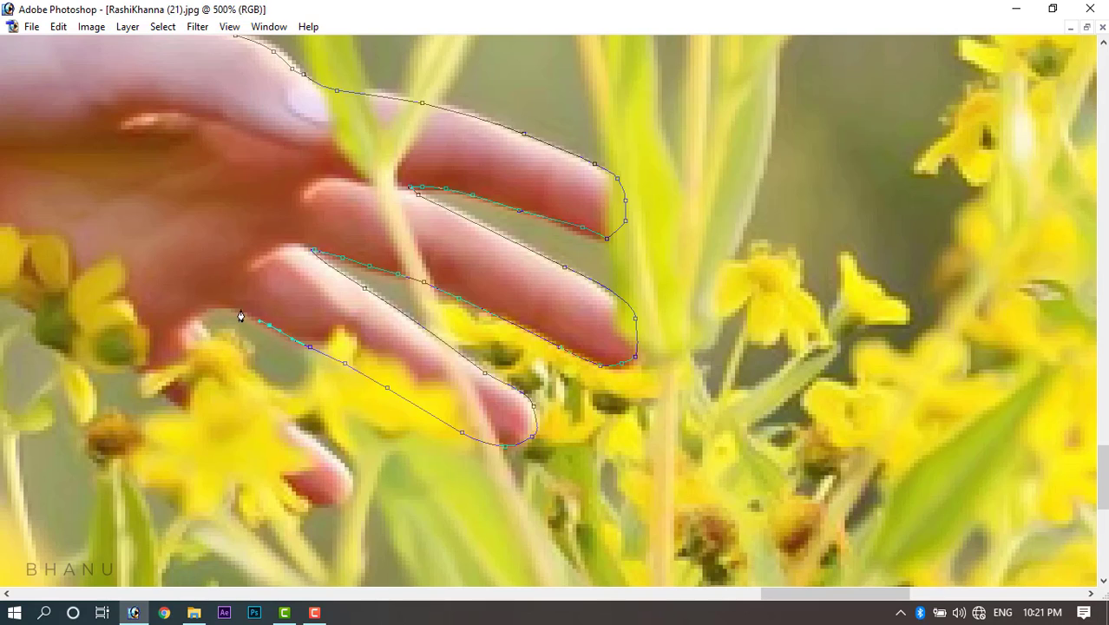
Trace from the ring finger's base behind the flowers, along the little finger's top and around its tip.
left_click_drag(215, 301, 215, 347)
left_click(199, 333)
left_click_drag(291, 422, 534, 401)
left_click(346, 468)
left_click(350, 489)
left_click(343, 504)
left_click(325, 505)
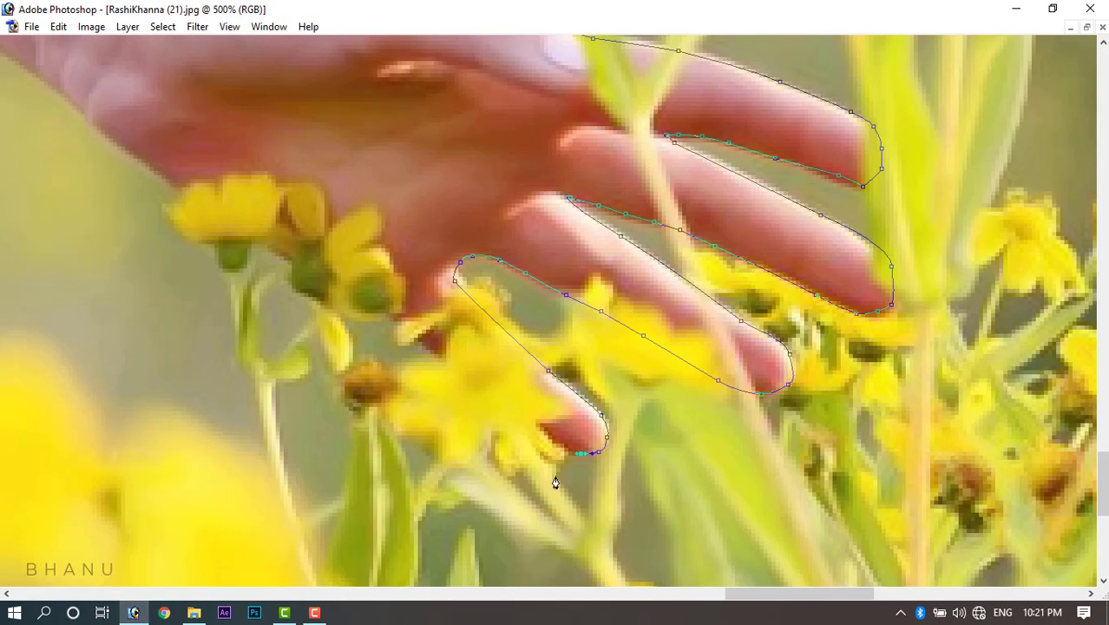
Trace from the little finger's tip along the lower edge of the palm behind the flowers to the wrist.
left_click(436, 356)
left_click_drag(411, 346, 513, 387)
key("ctrl+z")
left_click(617, 467)
left_click(556, 426)
left_click_drag(465, 361, 388, 316)
left_click(350, 294)
left_click_drag(275, 233, 340, 324)
left_click_drag(314, 313, 480, 404)
left_click_drag(443, 358, 431, 348)
left_click_drag(521, 350, 842, 427)
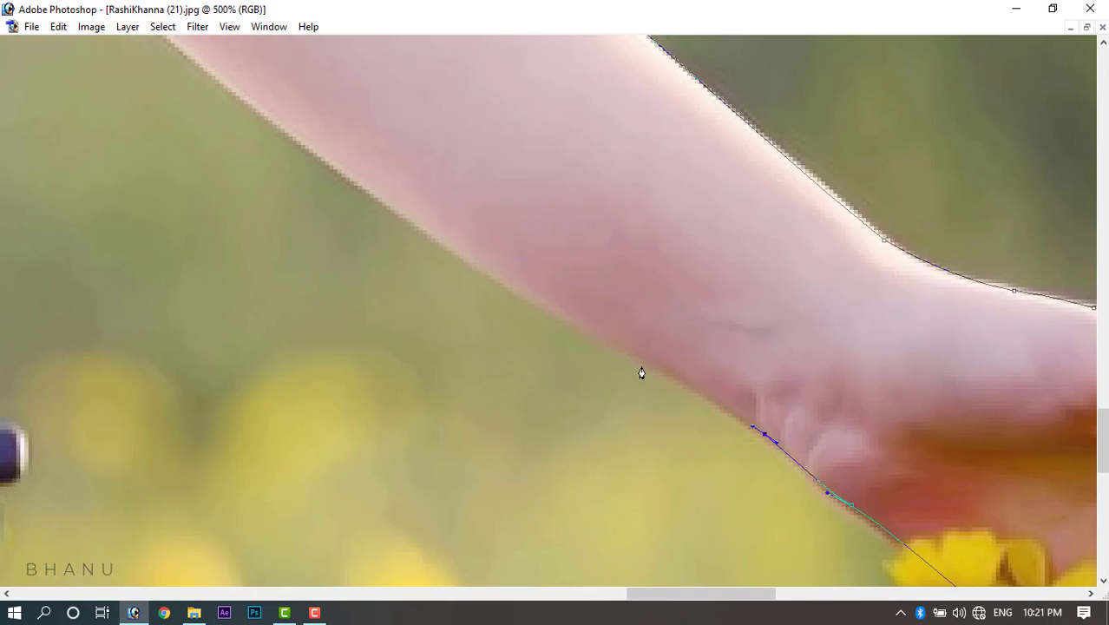
Trace the underside of the outstretched forearm from the wrist up towards the elbow.
left_click(616, 351)
left_click_drag(576, 349, 881, 481)
left_click_drag(697, 347, 676, 337)
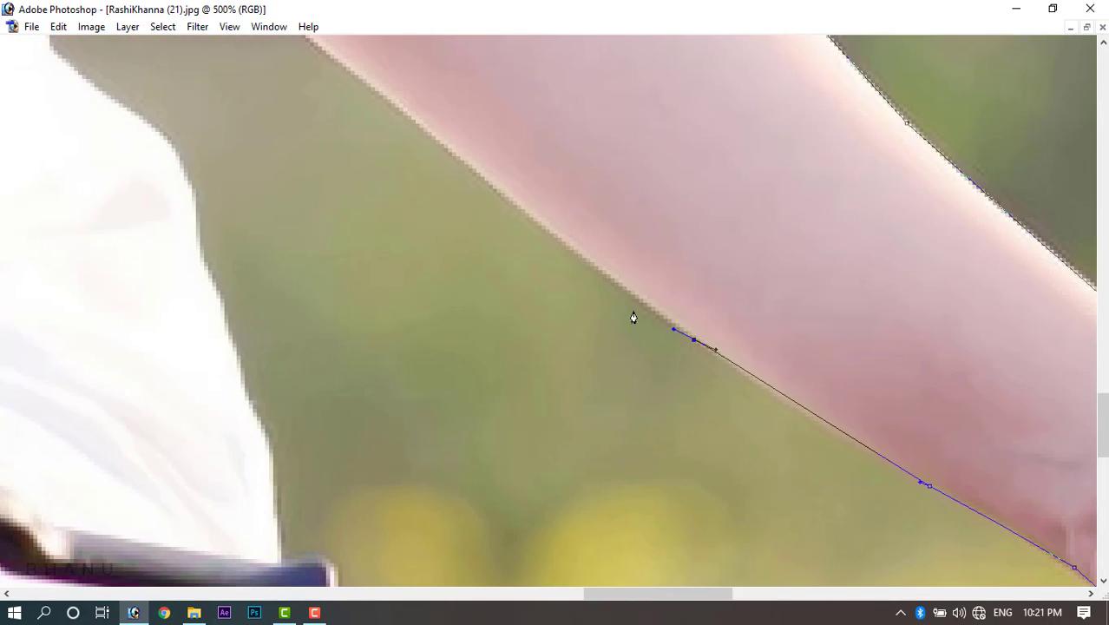
left_click_drag(567, 278, 710, 438)
left_click_drag(663, 375, 638, 354)
left_click_drag(525, 267, 661, 472)
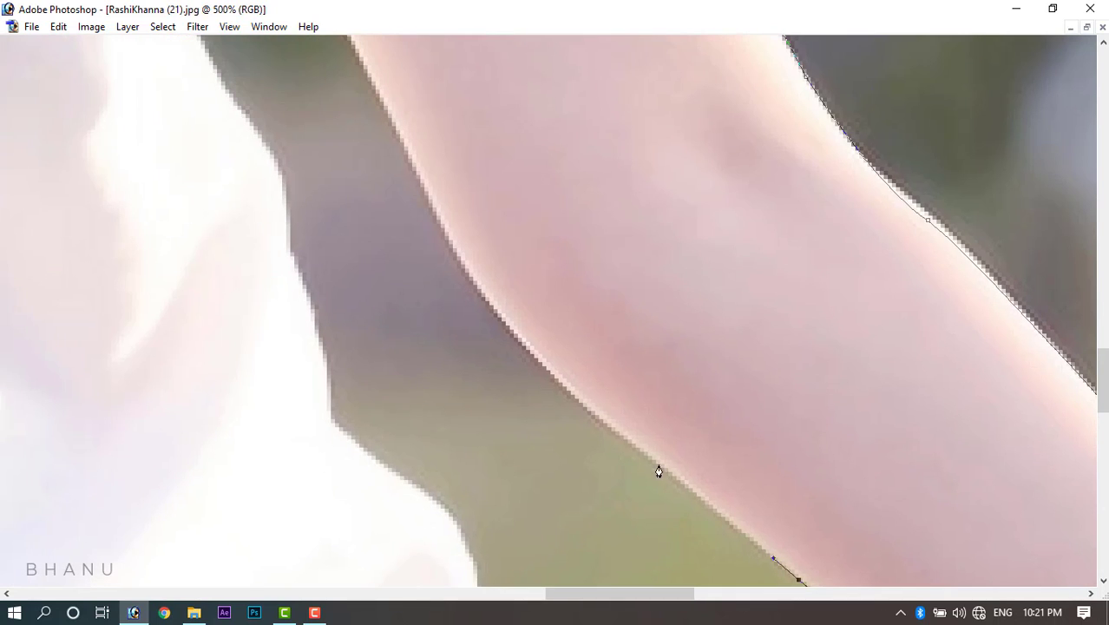
left_click_drag(627, 437, 652, 545)
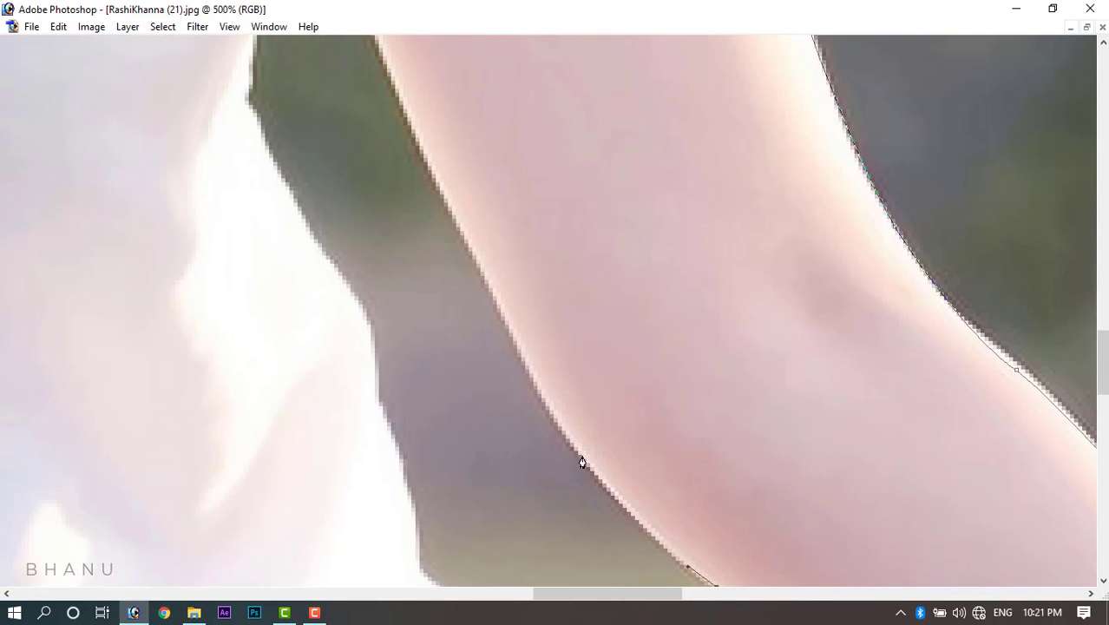
Trace the inner edge of the outstretched arm from the elbow up to just below the armpit.
left_click_drag(583, 457, 548, 411)
left_click_drag(491, 295, 540, 509)
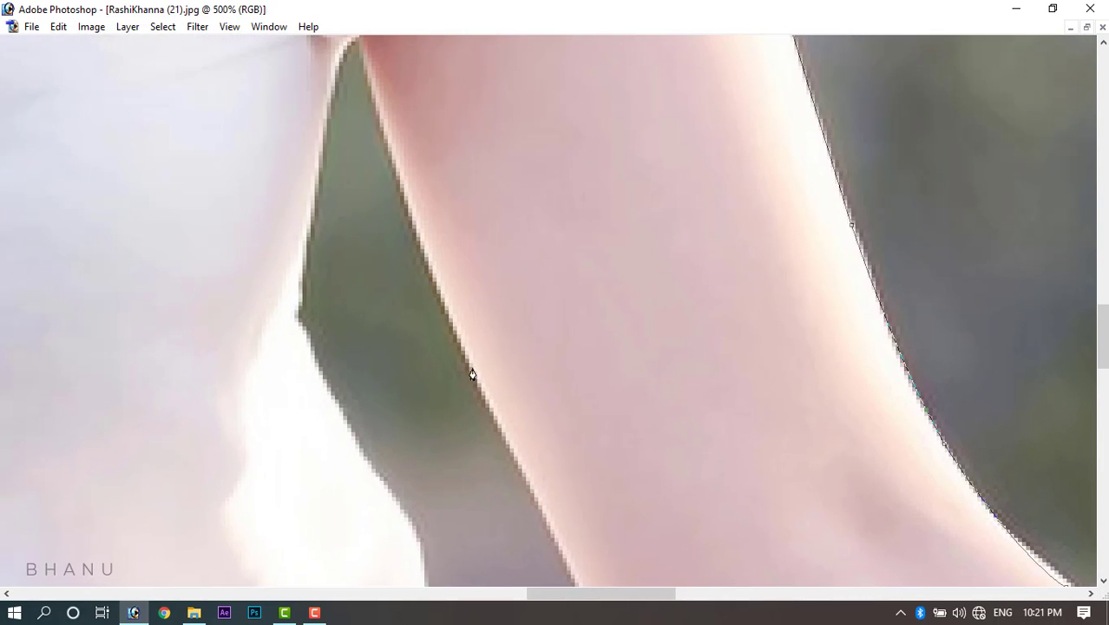
left_click_drag(471, 367, 453, 322)
left_click_drag(408, 159, 441, 480)
left_click_drag(413, 425, 403, 390)
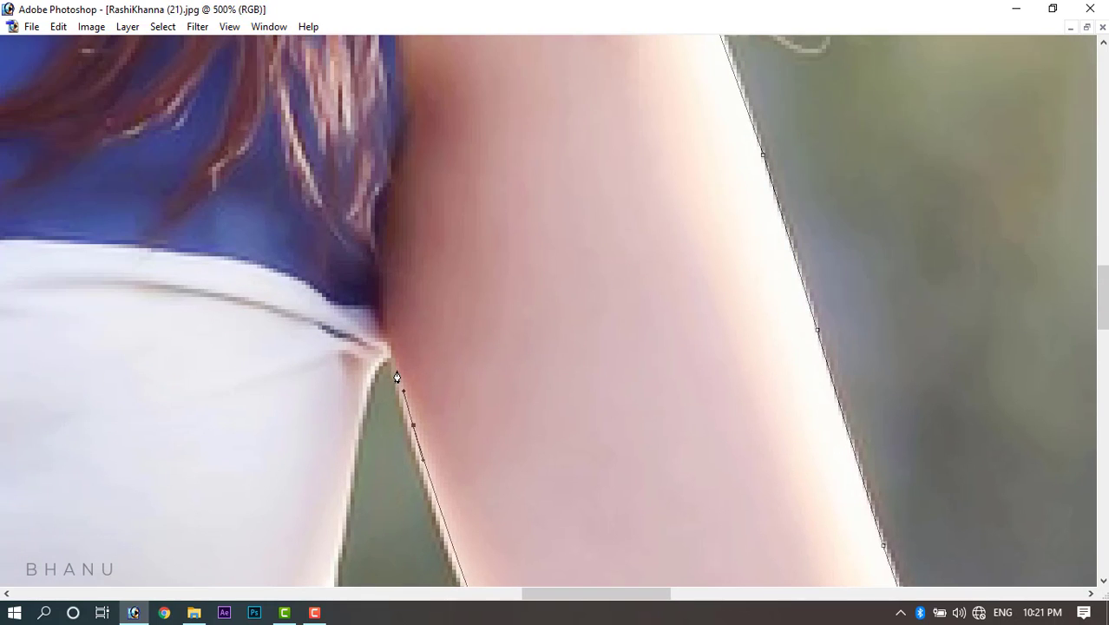
Trace around the armpit and down the side of the white dress to the corner at the waist.
left_click_drag(390, 349, 373, 376)
left_click_drag(358, 419, 354, 436)
left_click(344, 481)
left_click_drag(343, 528, 372, 267)
left_click_drag(360, 339, 358, 364)
left_click_drag(369, 421, 379, 438)
left_click_drag(404, 489, 330, 269)
left_click_drag(366, 315, 374, 330)
left_click_drag(386, 375, 387, 395)
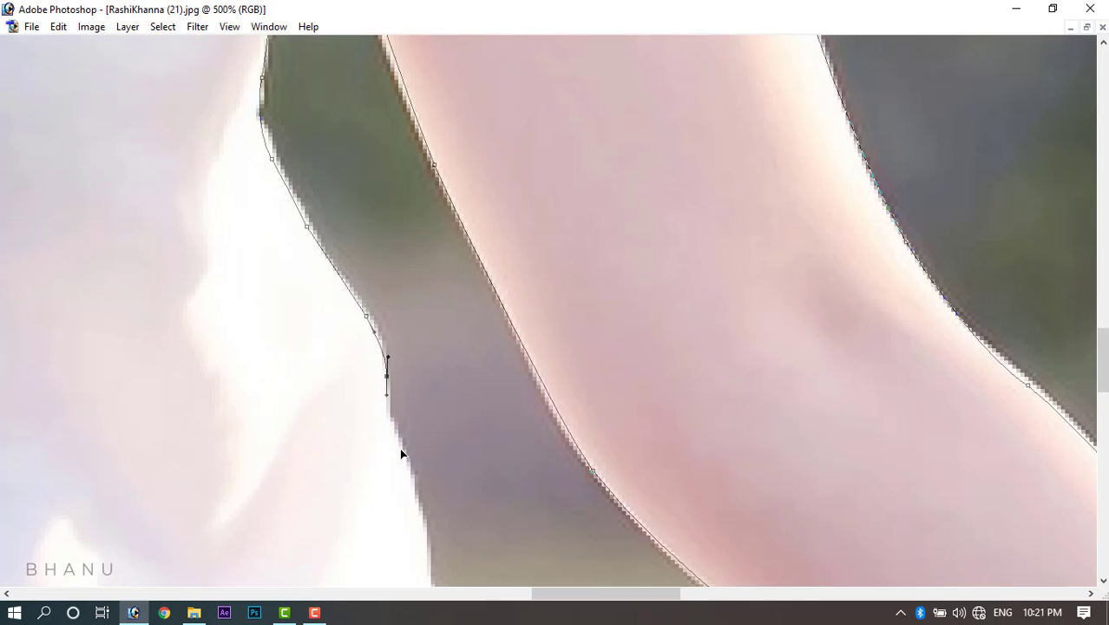
left_click_drag(396, 440, 402, 452)
left_click_drag(412, 487, 415, 496)
left_click_drag(433, 540, 414, 257)
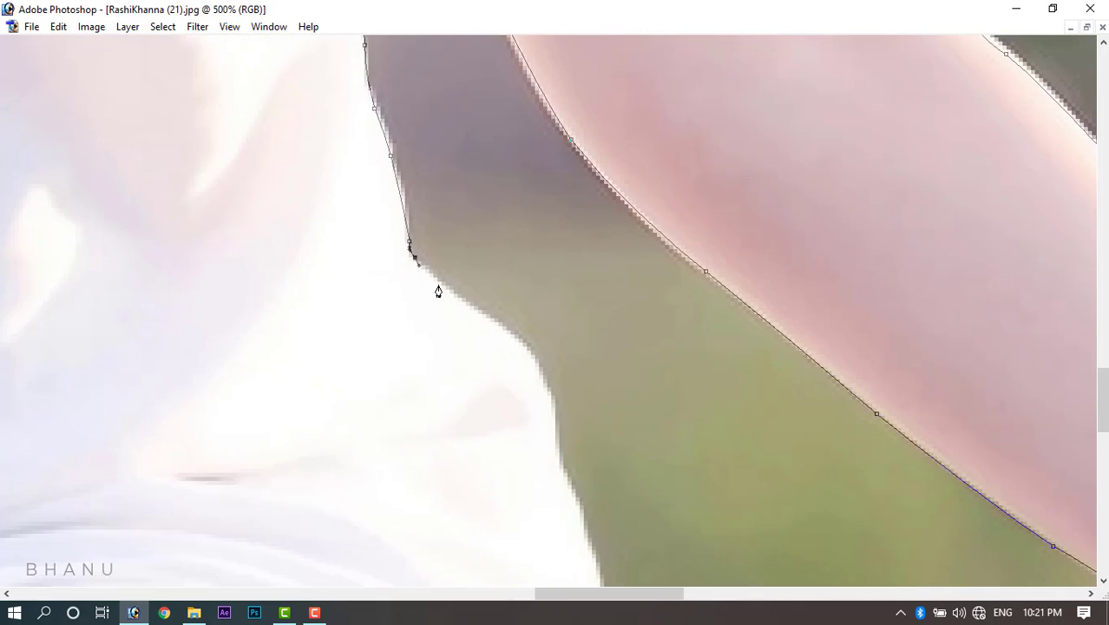
Trace the white dress from the waist over the hip down to the bicycle's handlebar grip.
left_click_drag(471, 308, 494, 324)
left_click(551, 406)
left_click_drag(557, 440, 563, 465)
left_click_drag(640, 562, 628, 250)
left_click(570, 208)
left_click(583, 260)
left_click(600, 315)
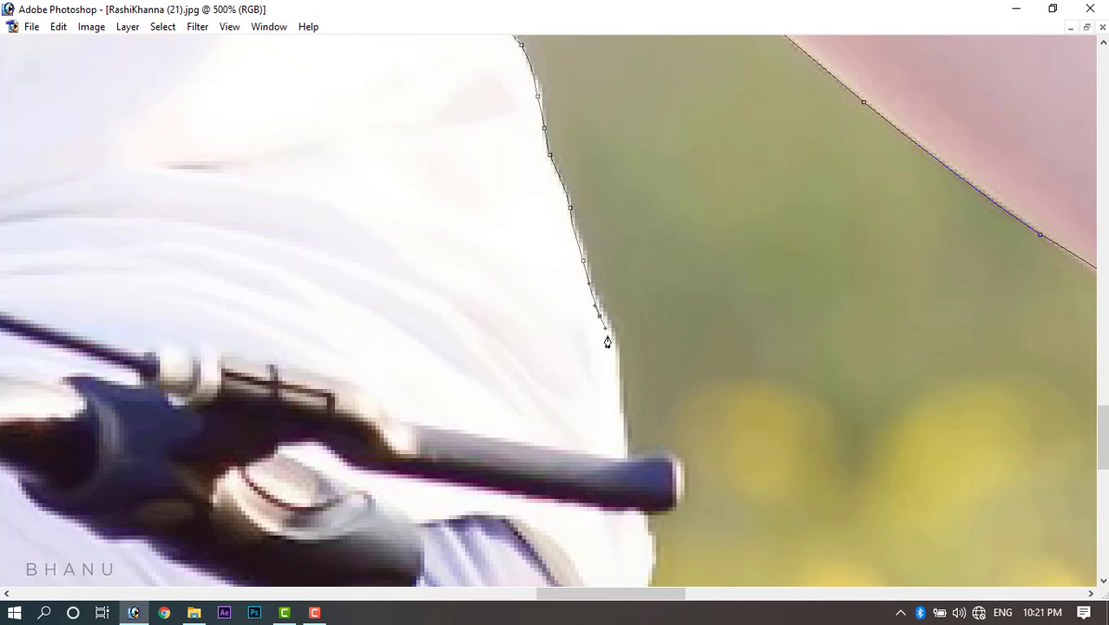
left_click(611, 354)
left_click(615, 395)
left_click_drag(617, 436, 619, 447)
left_click_drag(651, 374, 635, 174)
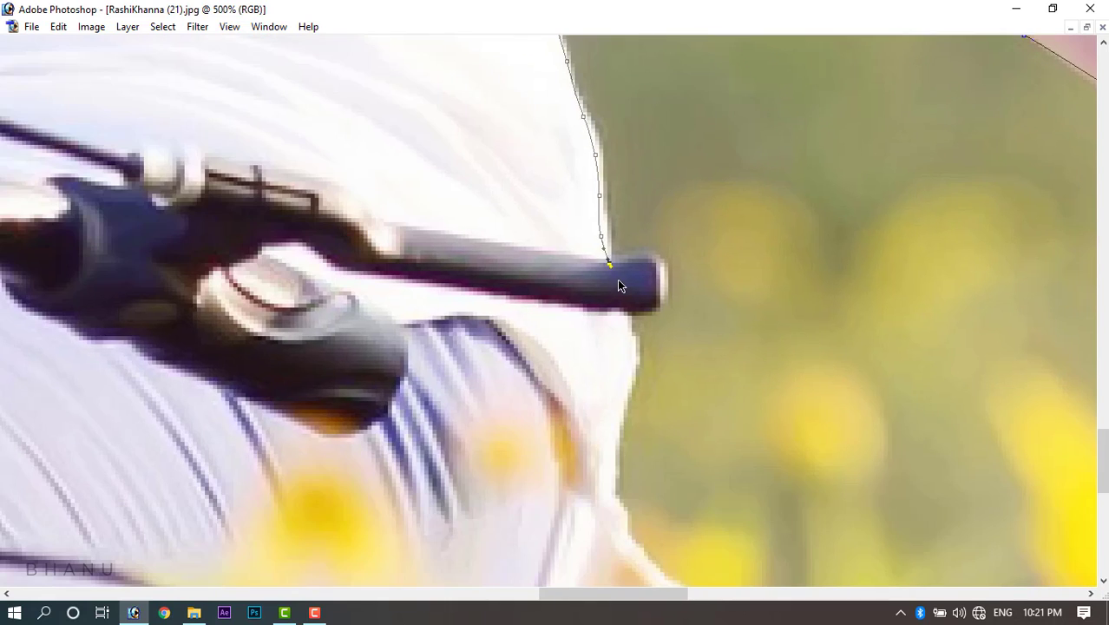
Trace around the end of the handlebar grip and back to the dress beneath it.
left_click_drag(611, 261, 643, 264)
left_click(653, 259)
left_click(659, 279)
left_click(657, 304)
left_click(649, 312)
left_click(636, 311)
Trace the dress edge below the handlebar grip down to where the skirt starts to flare out.
left_click_drag(629, 317, 634, 367)
left_click_drag(635, 422, 613, 259)
left_click_drag(616, 328, 601, 241)
left_click(605, 232)
left_click(613, 256)
left_click(637, 285)
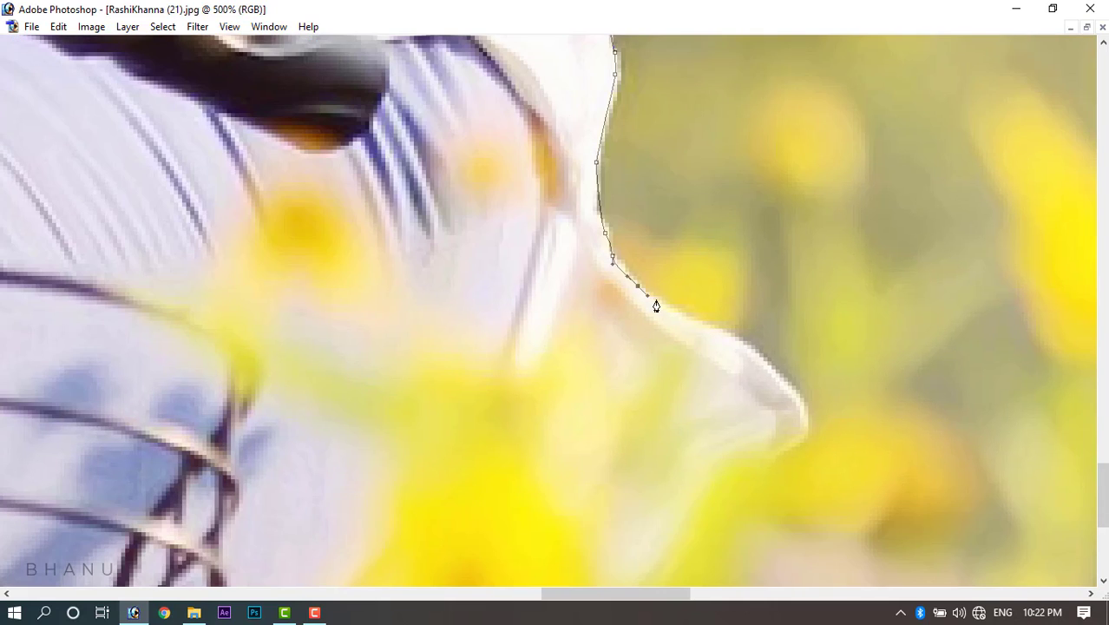
Trace the flared skirt edge outward, around its tip and back in behind the blurred yellow flowers.
left_click_drag(664, 306, 678, 313)
left_click_drag(745, 346, 765, 357)
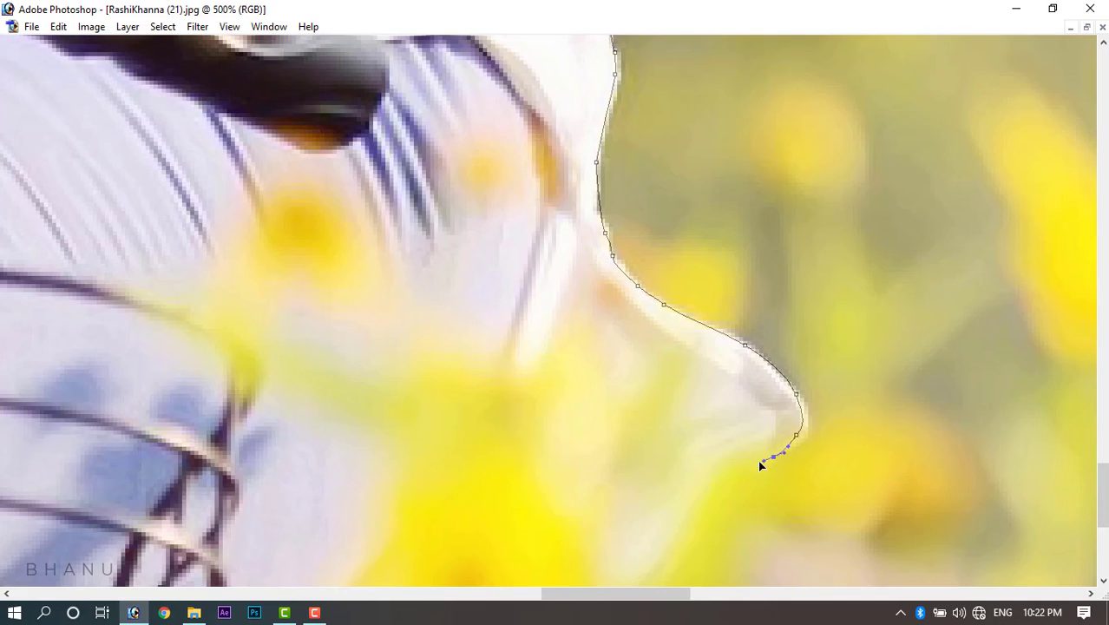
left_click(729, 471)
left_click_drag(742, 413, 853, 28)
left_click_drag(818, 133, 779, 186)
left_click_drag(761, 223, 752, 241)
Trace the skirt's lower edge behind the flowers towards the basket and down to the photo's bottom edge.
left_click_drag(819, 174, 951, 116)
left_click_drag(755, 321, 726, 342)
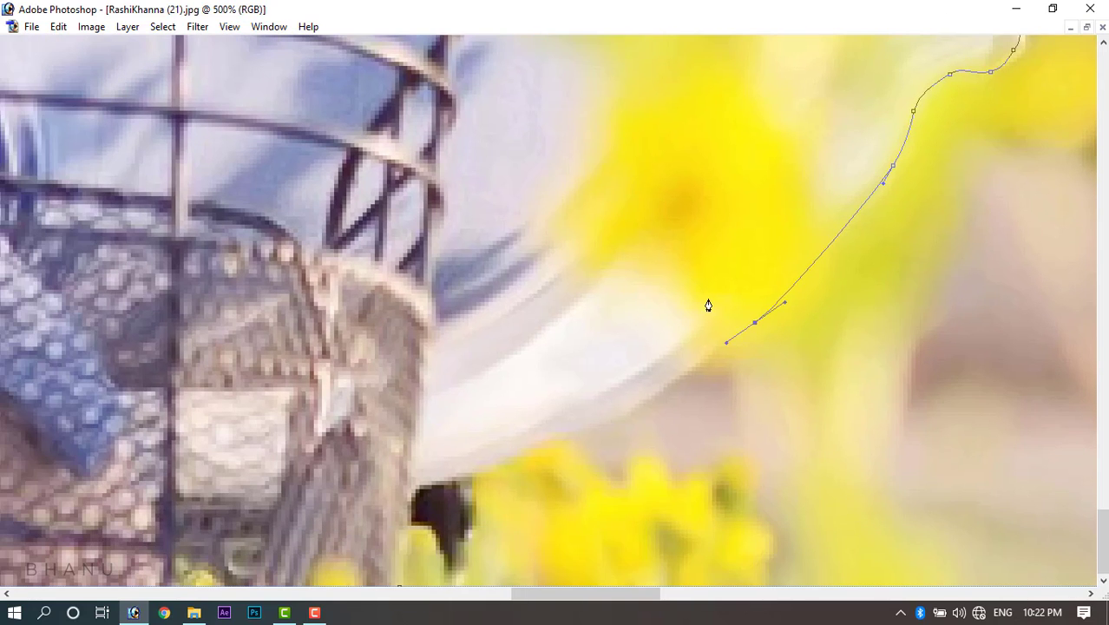
left_click_drag(634, 406, 541, 452)
left_click_drag(490, 473, 472, 477)
left_click_drag(549, 351, 634, 302)
left_click_drag(558, 534, 543, 579)
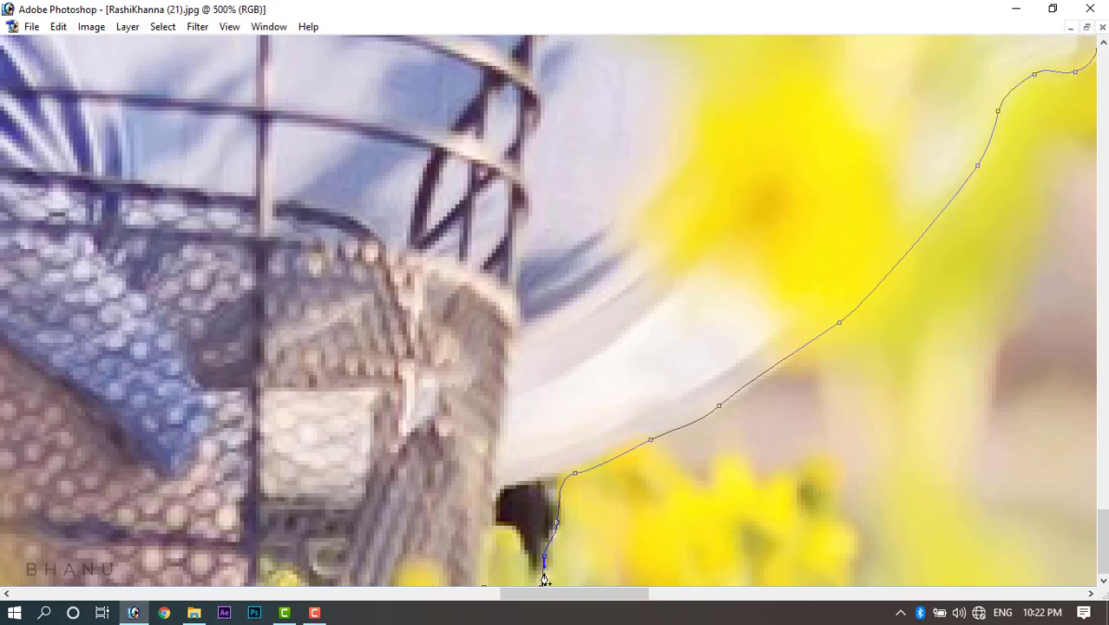
View the whole outline of the cyclist and convert the finished path into a selection.
key("ctrl+minus")
key("ctrl+minus")
key("ctrl+minus")
key("ctrl+minus")
key("ctrl+minus")
key("ctrl+minus")
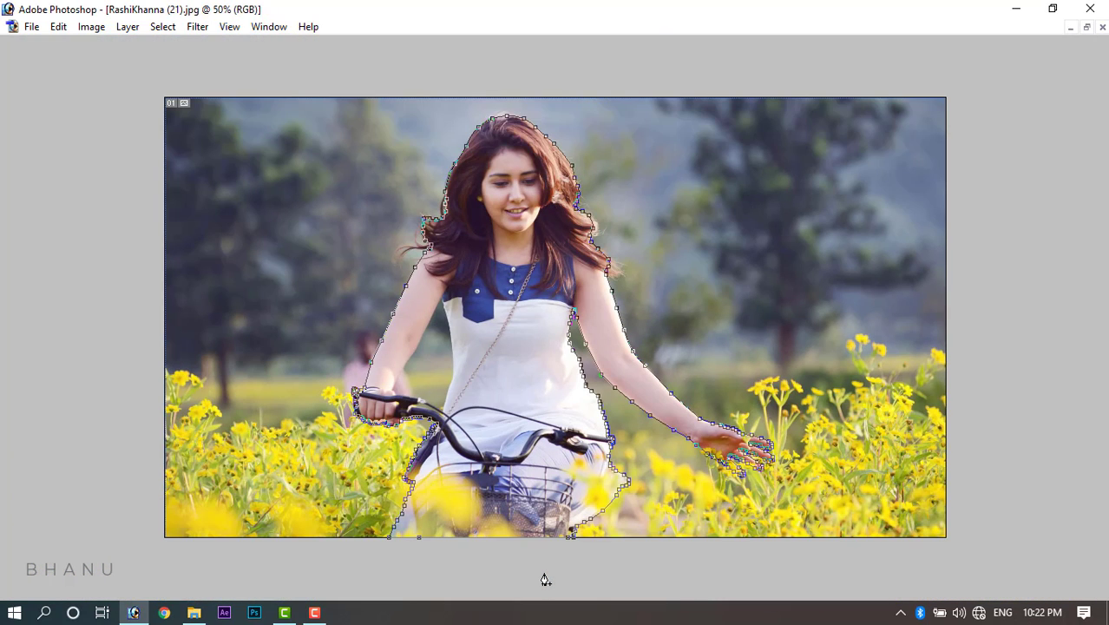
key("Tab")
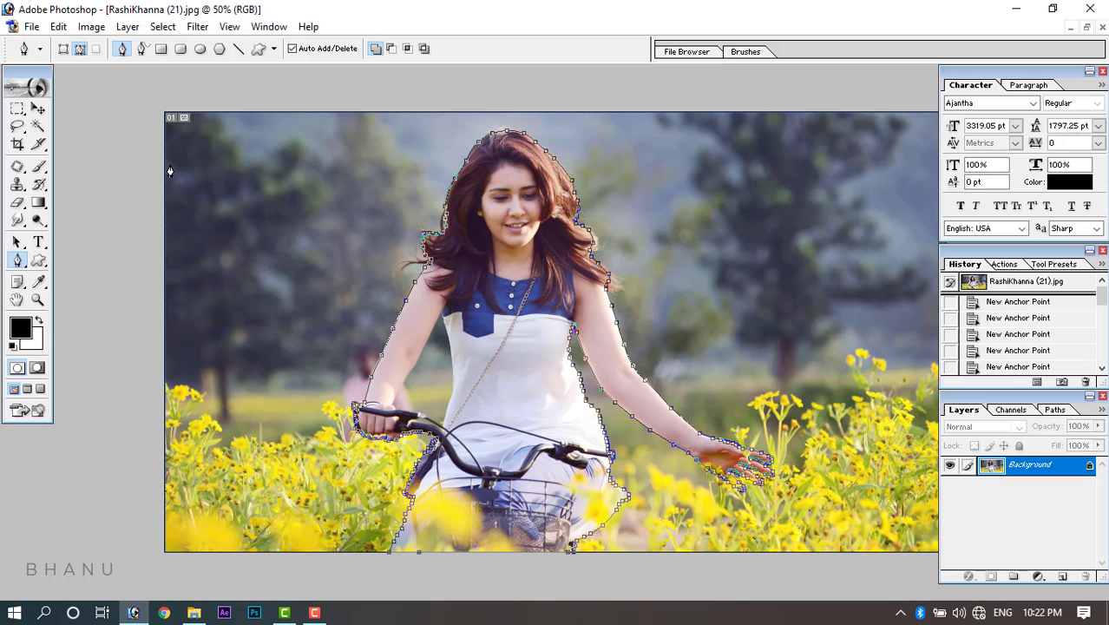
key("ctrl+Return")
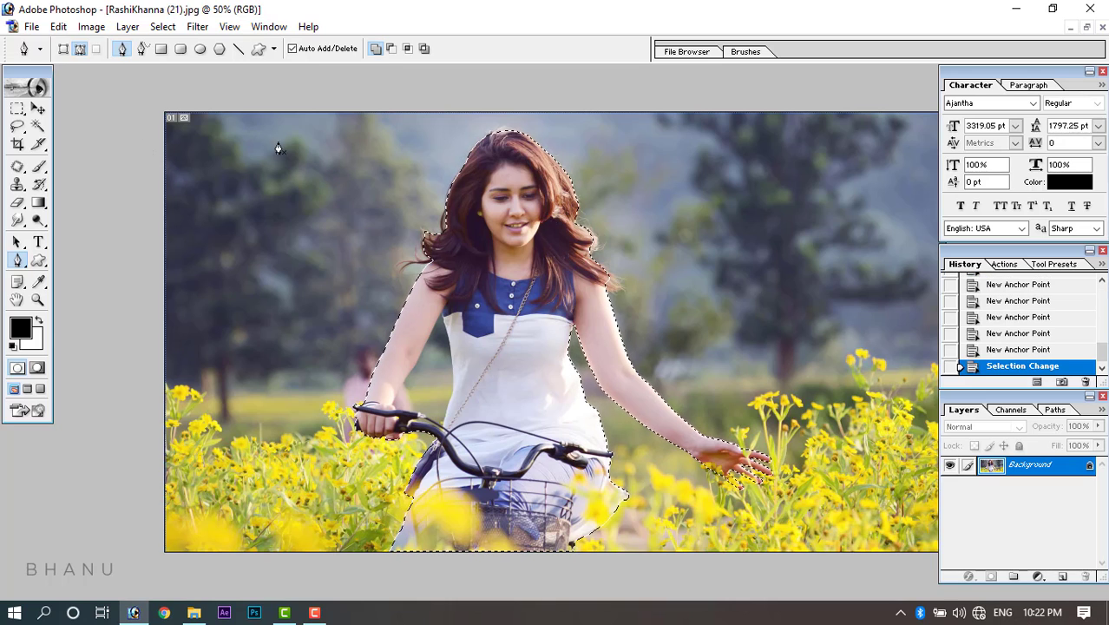
Move the selected cyclist out of RashiKhanna (21).jpg into the poster2.psd document.
key("v")
left_click_drag(494, 235, 441, 235)
left_click(1086, 27)
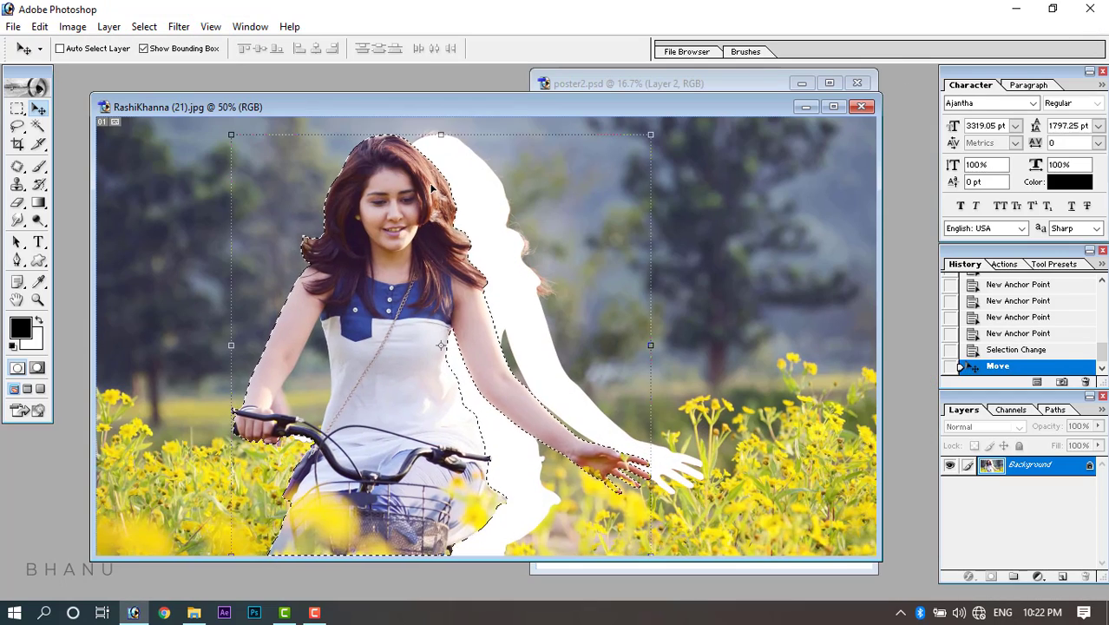
left_click_drag(469, 105, 260, 75)
left_click_drag(294, 196, 753, 340)
Close RashiKhanna (21).jpg without saving and move the cyclist cut-out to the poster's upper-right corner, with the document maximized.
left_click(383, 351)
left_click(652, 77)
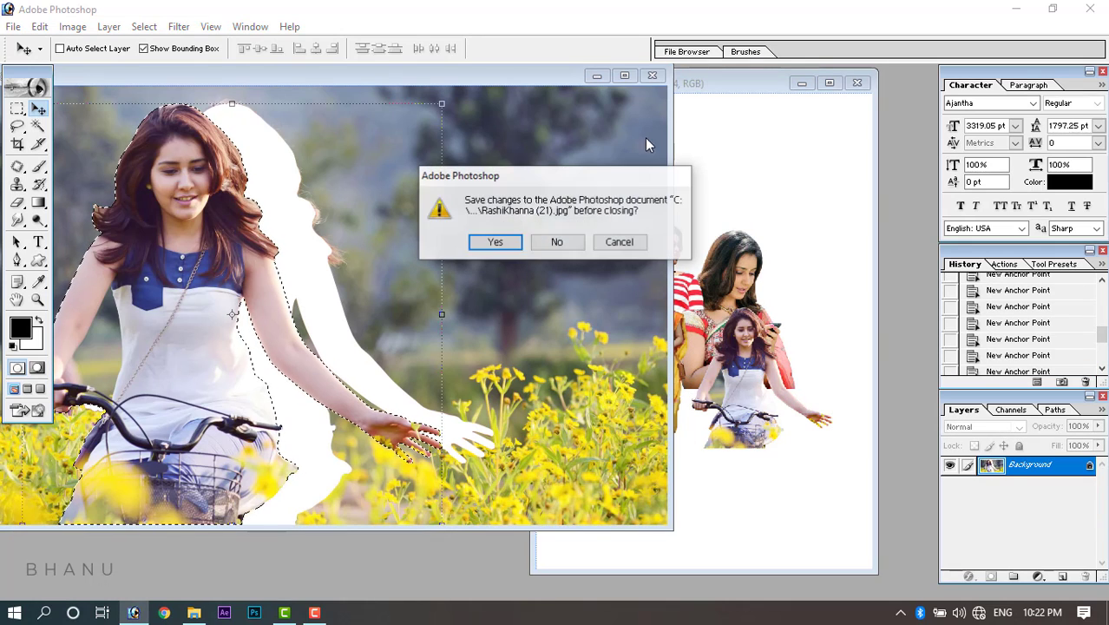
left_click(559, 241)
left_click_drag(757, 401, 781, 179)
left_click(830, 85)
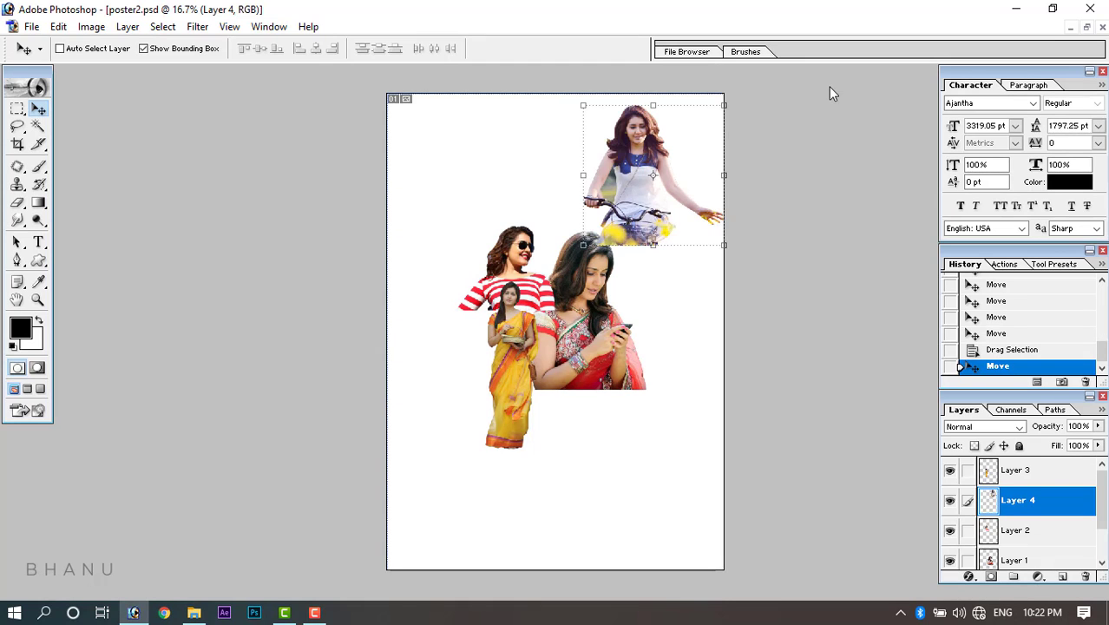
Begin a path around the background gap between arm and dress, tracing along the brake cable and its silver connector.
key("ctrl+plus")
key("ctrl+plus")
key("ctrl+plus")
key("ctrl+plus")
left_click_drag(531, 200, 434, 572)
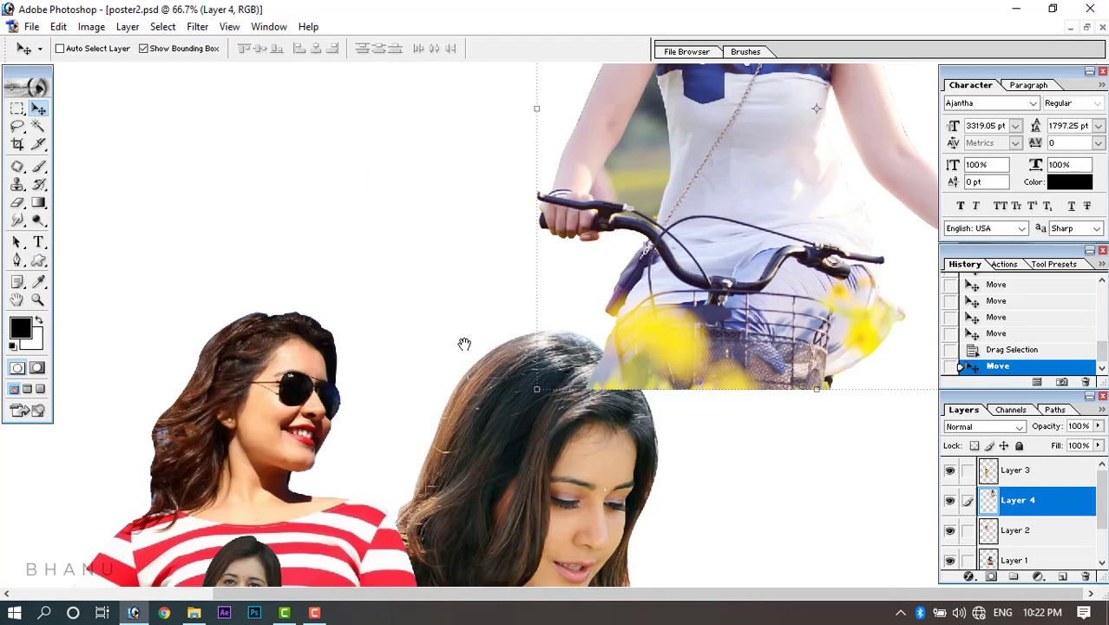
left_click_drag(462, 342, 462, 528)
left_click_drag(755, 311, 390, 293)
key("ctrl+plus")
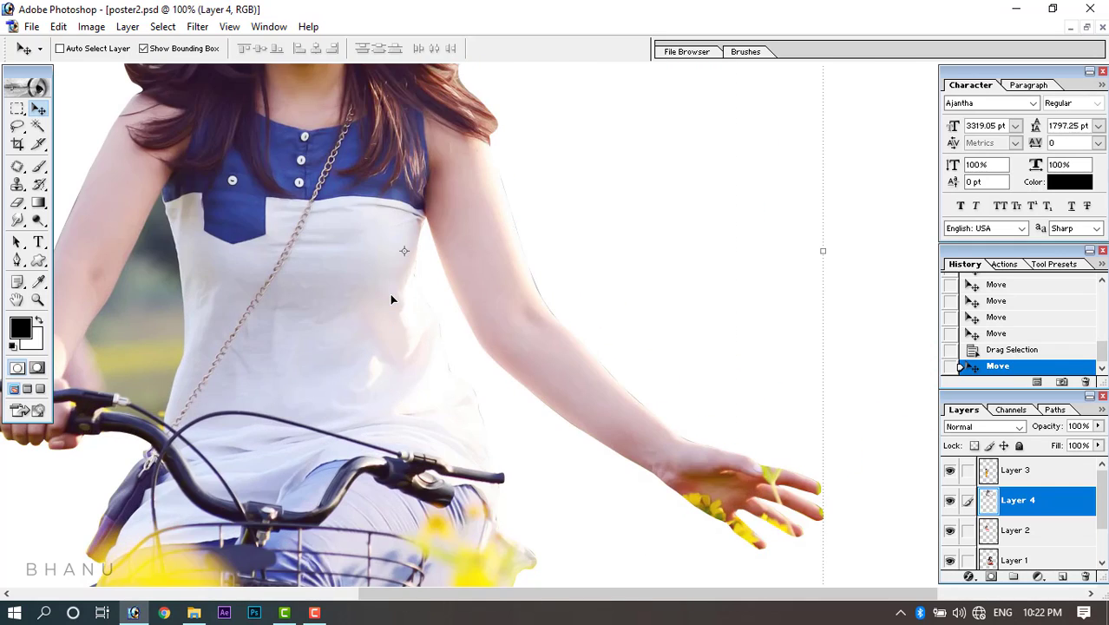
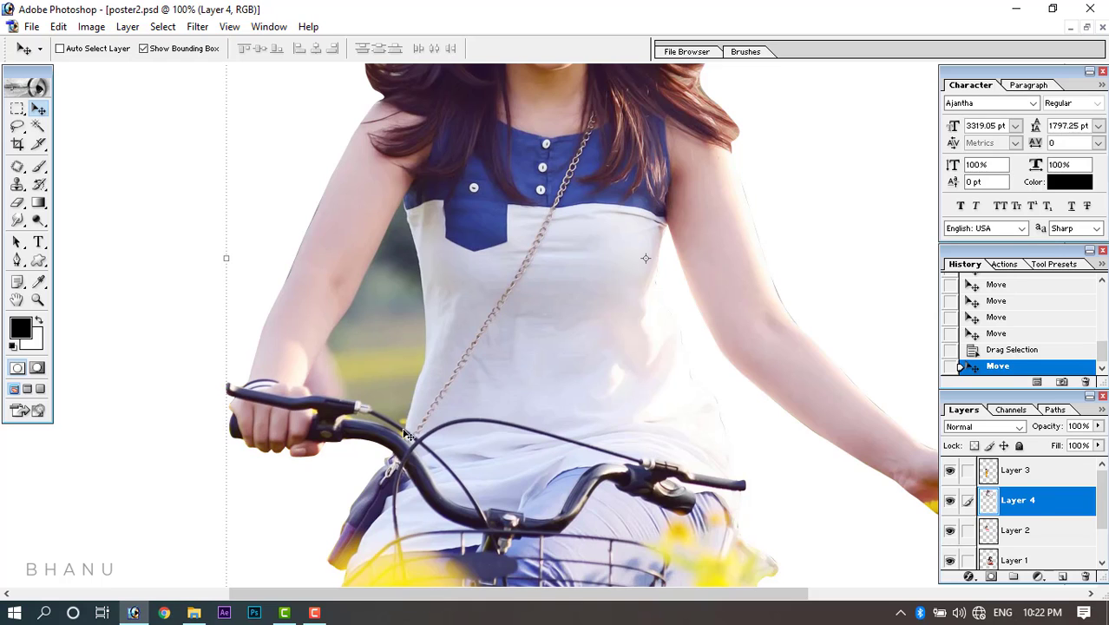
right_click(570, 344)
left_click(584, 356)
left_click_drag(586, 354, 463, 361)
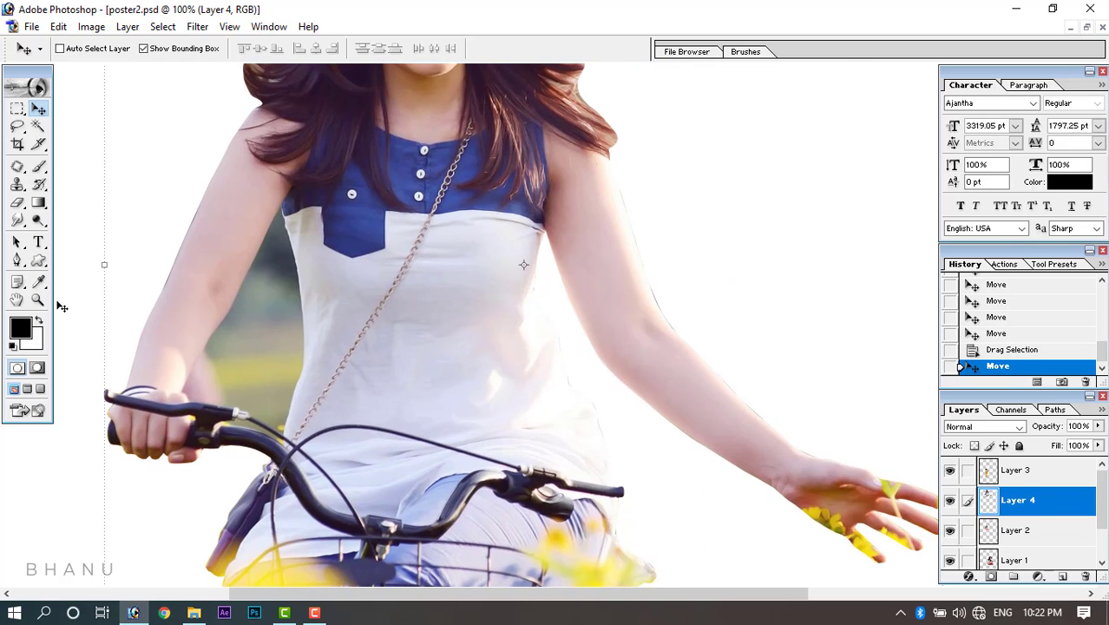
key("Tab")
key("ctrl+plus")
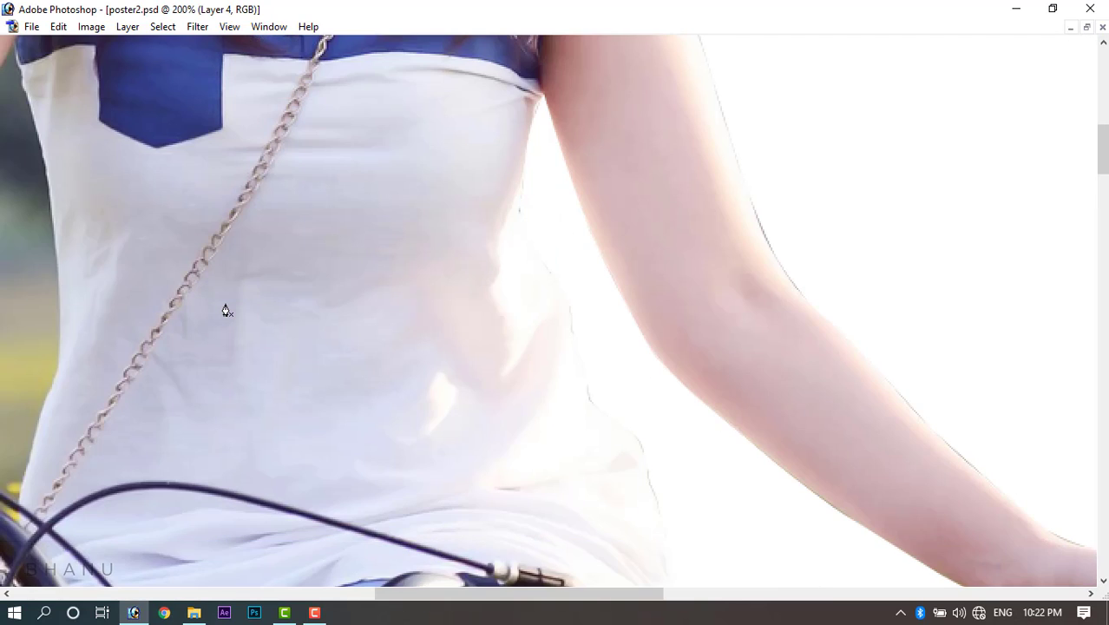
left_click_drag(226, 311, 596, 310)
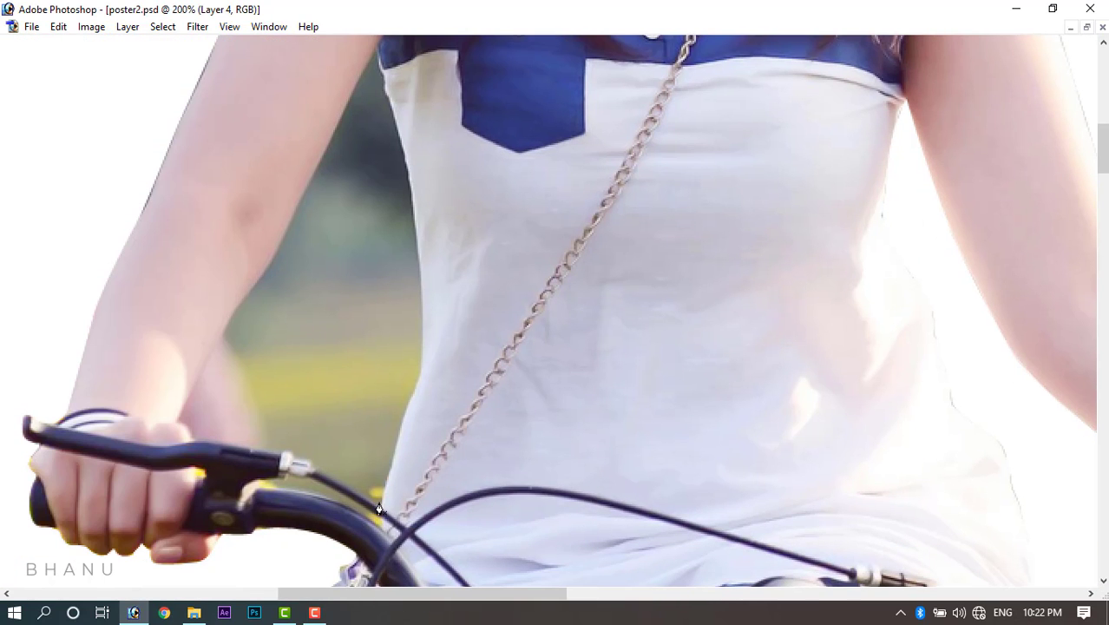
key("ctrl+plus")
left_click_drag(376, 507, 760, 409)
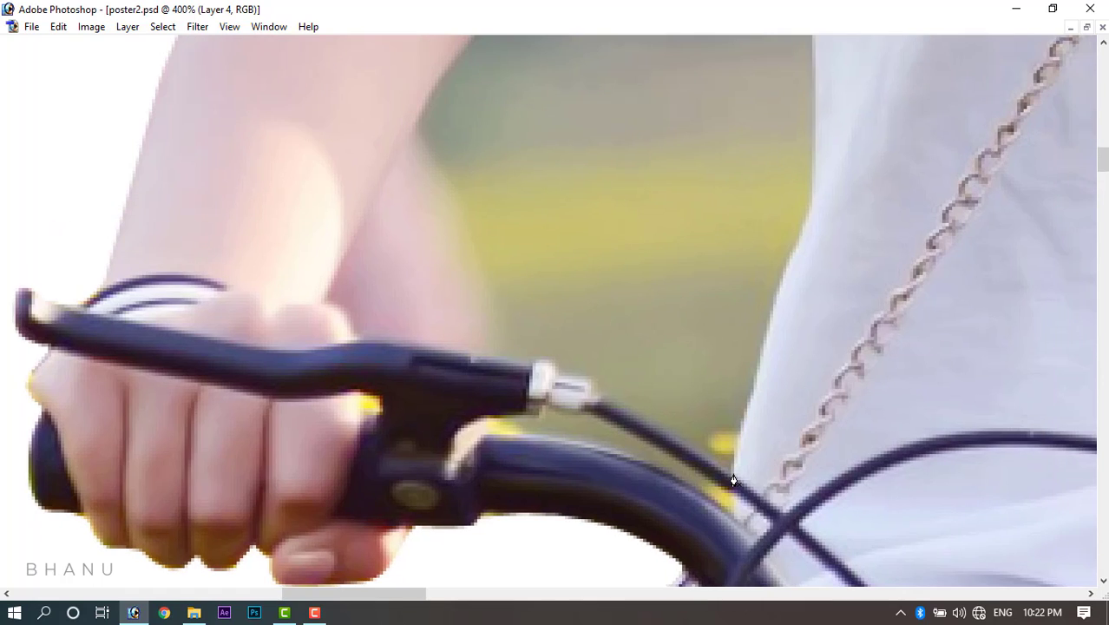
left_click(639, 412)
left_click(593, 392)
left_click(585, 378)
left_click(571, 375)
left_click(556, 371)
left_click(551, 366)
left_click(546, 358)
left_click(535, 359)
left_click_drag(529, 363, 519, 362)
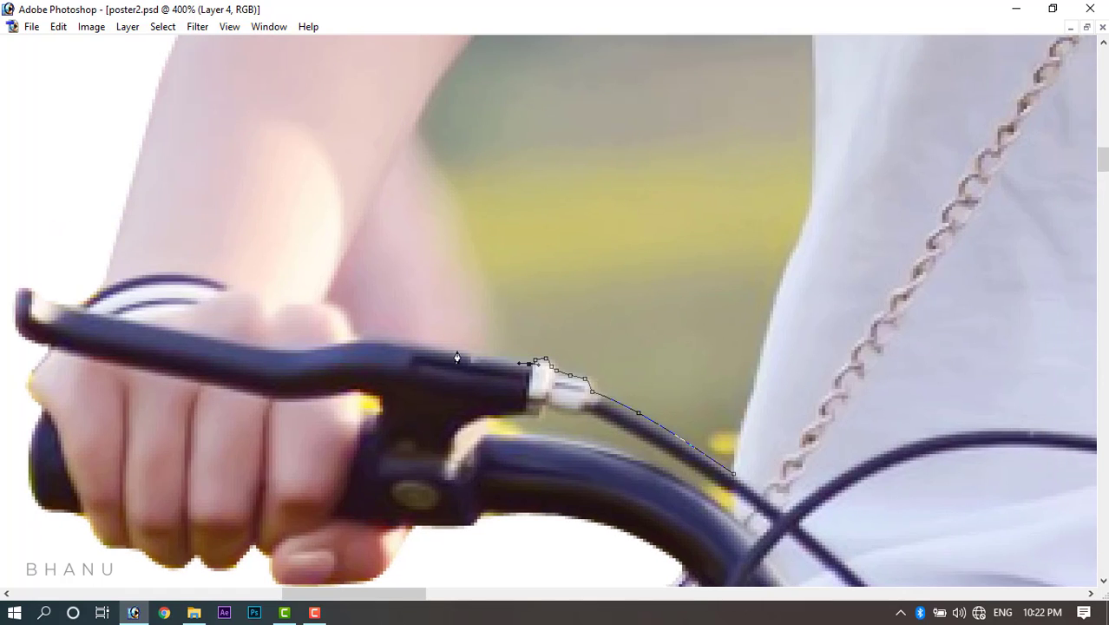
Extend the gap path along the top of the brake lever and up around the knuckle to the forearm.
left_click(402, 340)
left_click_drag(371, 339, 359, 344)
left_click(332, 305)
left_click(321, 302)
Trace the inner edge of the handlebar arm from the wrist up to the armpit.
scroll(327, 364, "up", 3)
left_click_drag(337, 355, 346, 329)
left_click_drag(364, 302, 298, 434)
left_click_drag(342, 358, 362, 369)
left_click_drag(412, 288, 352, 436)
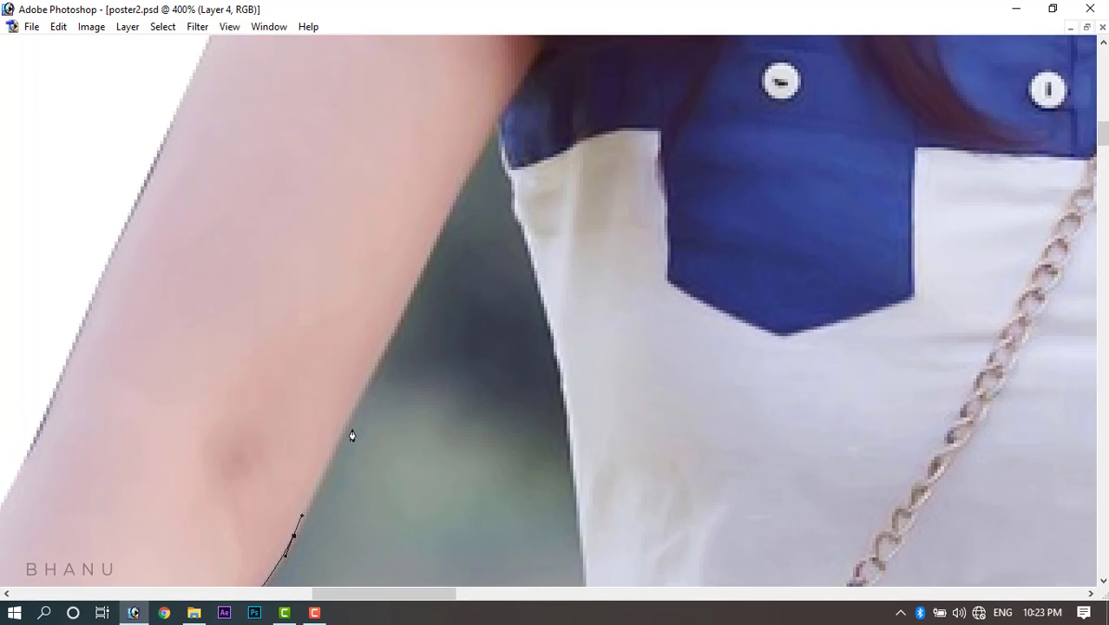
left_click(376, 363)
left_click_drag(418, 384, 313, 574)
left_click(374, 340)
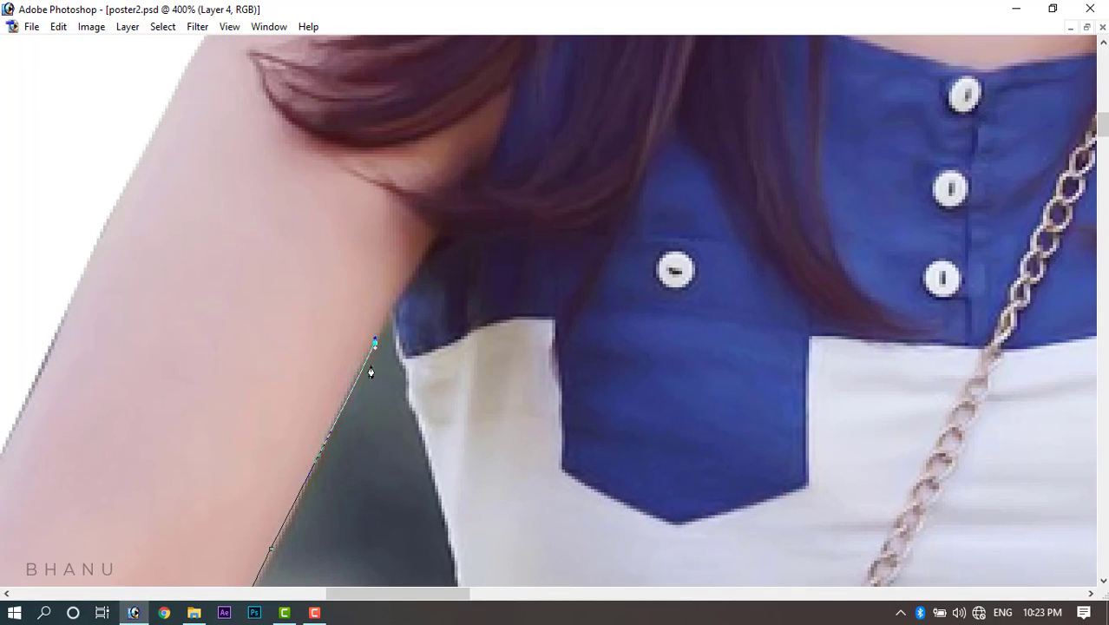
key("ctrl+z")
left_click(363, 352)
left_click(393, 305)
Trace the bodice edge from the armpit down over the blue band onto the white dress.
left_click(397, 344)
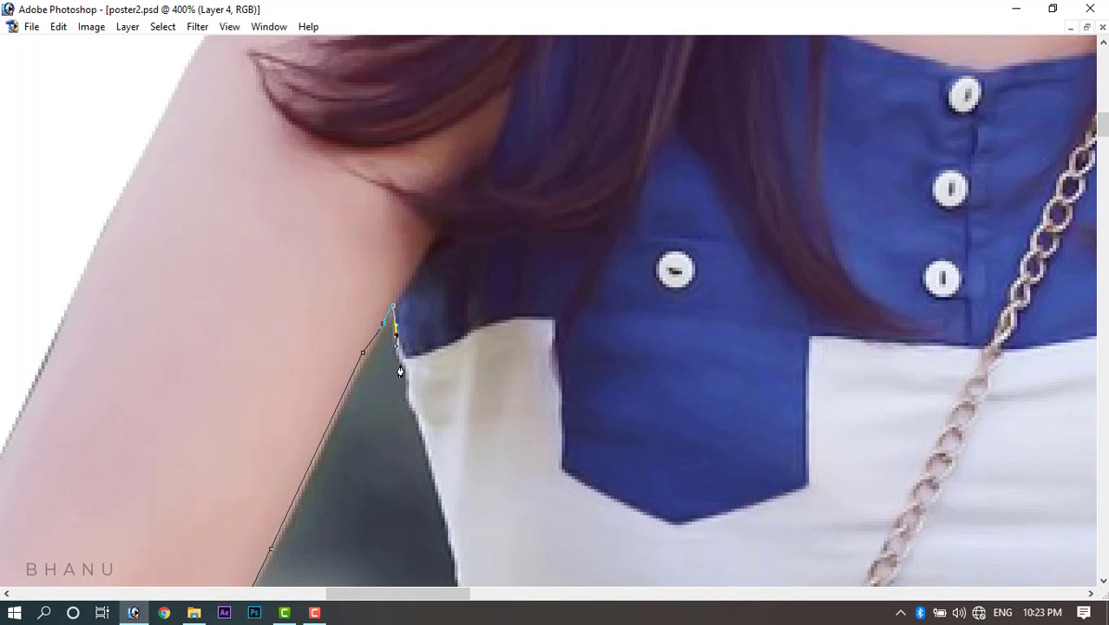
left_click(407, 381)
left_click(412, 403)
left_click(419, 426)
left_click(425, 442)
left_click(430, 456)
left_click_drag(441, 498, 442, 309)
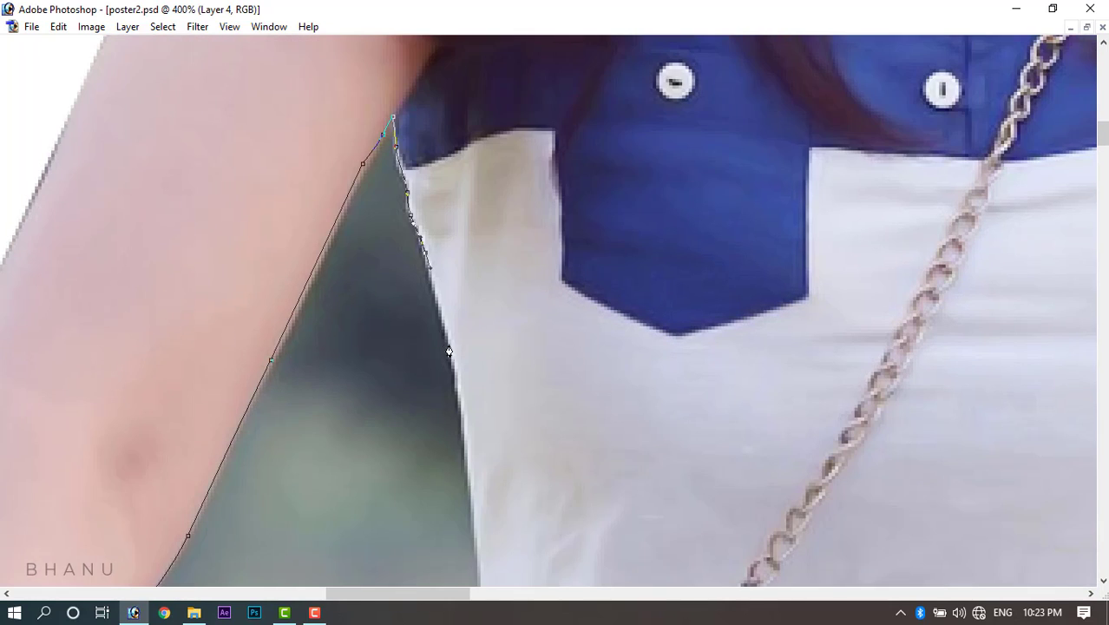
Trace the white dress's edge from below the blue band down past the waist to the start of the hip curve.
left_click(448, 347)
left_click_drag(471, 396, 475, 230)
left_click(475, 325)
left_click_drag(483, 401, 495, 223)
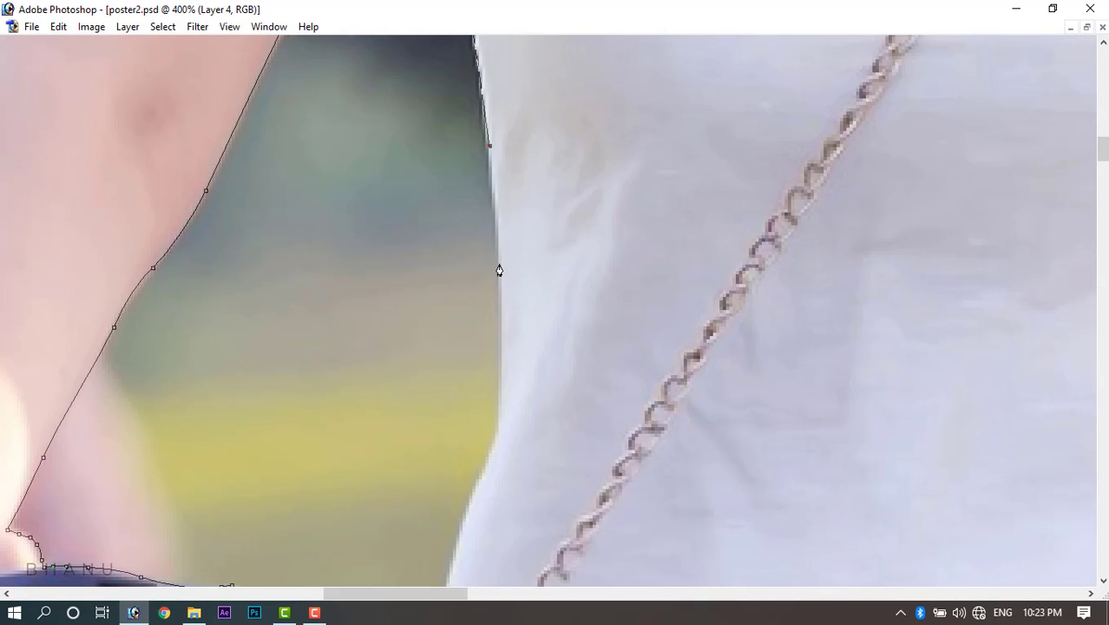
left_click(499, 270)
left_click_drag(503, 333, 519, 191)
left_click(520, 262)
left_click(506, 321)
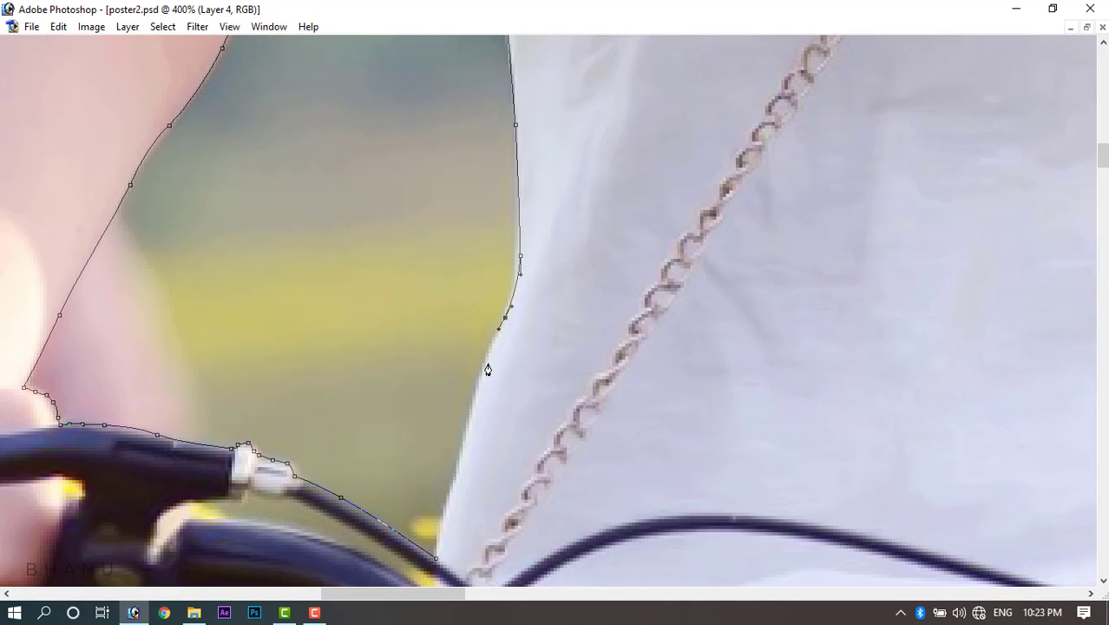
Trace the dress edge from the hip down to the brake cable and close the gap path.
left_click(487, 362)
left_click(465, 442)
left_click(458, 486)
left_click(447, 526)
left_click(443, 548)
Convert the closed path to a selection, delete the background between arm and dress, and deselect.
key("ctrl+Return")
key("ctrl+minus")
key("ctrl+minus")
key("ctrl+minus")
key("ctrl+minus")
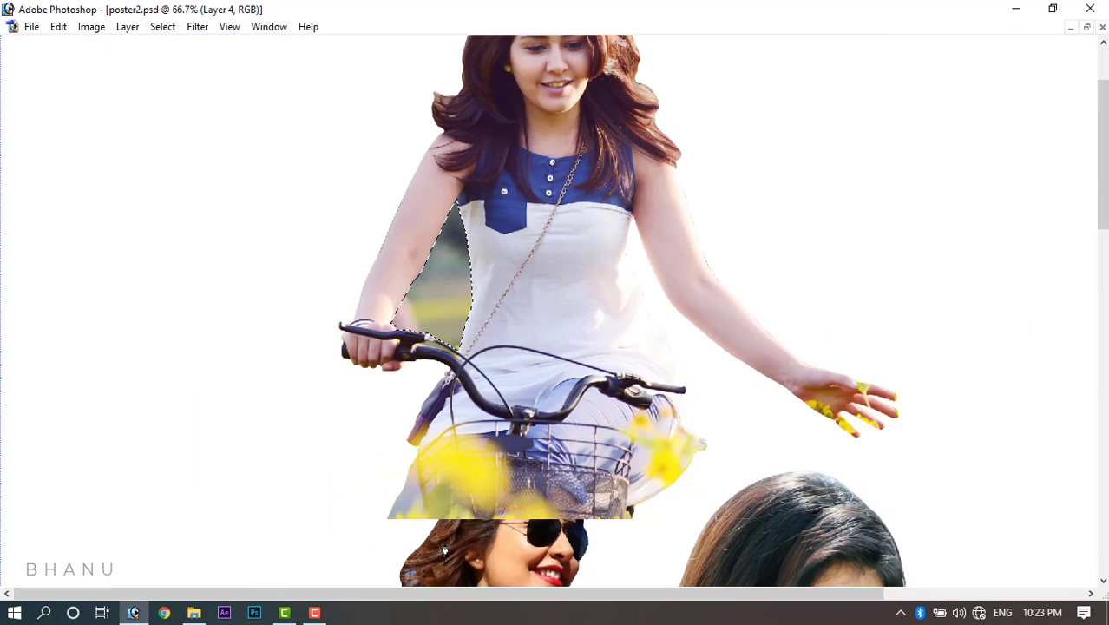
key("Delete")
key("ctrl+d")
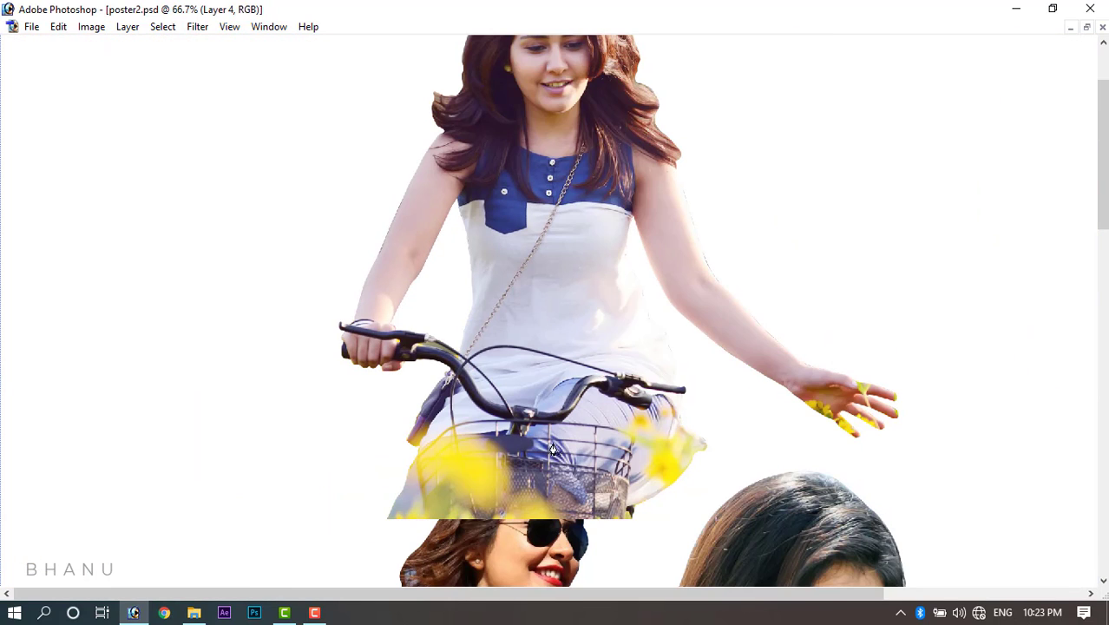
Move the cyclist cut-out from the page's upper part to below the woman with the phone.
key("ctrl+t")
key("ctrl+minus")
key("ctrl+minus")
key("ctrl+minus")
key("ctrl+minus")
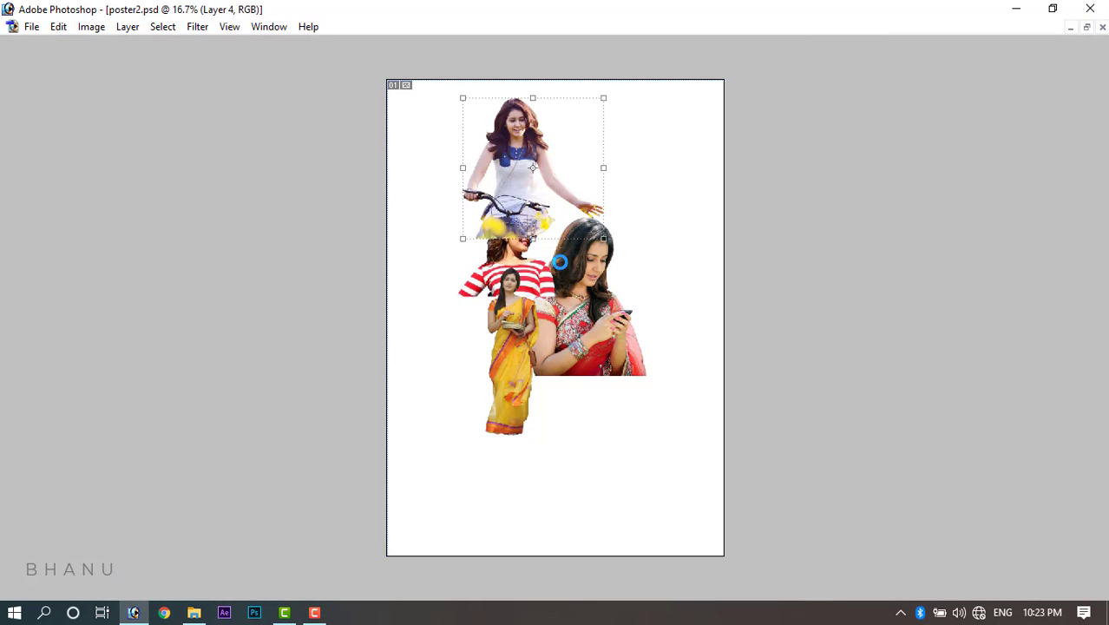
left_click_drag(561, 168, 637, 407)
Move the woman in the yellow saree down beside the cyclist, just left of the bicycle.
right_click(513, 346)
left_click(526, 357)
left_click_drag(524, 356, 511, 386)
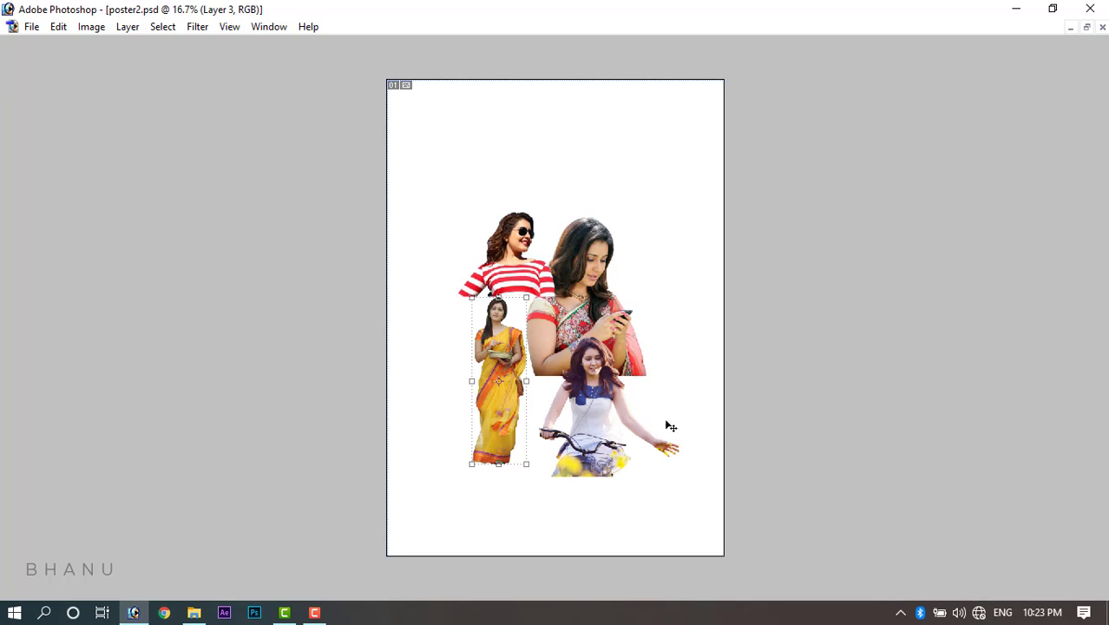
right_click(506, 344)
left_click(513, 352)
left_click_drag(514, 352, 531, 367)
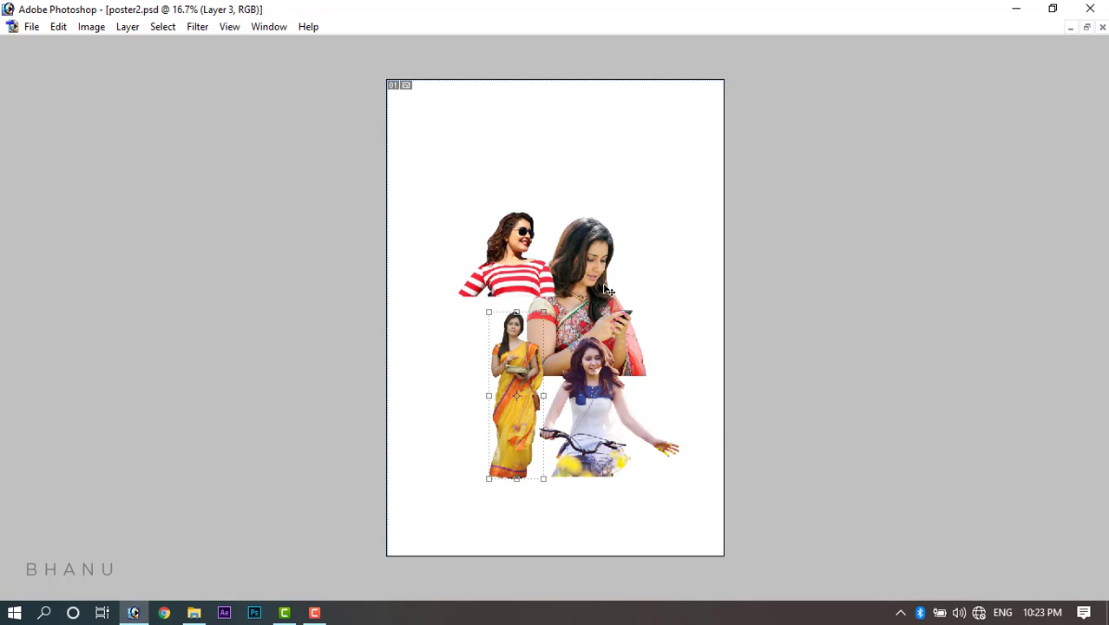
Move the woman with the phone slightly up and toward the page's right side.
right_click(603, 286)
left_click(609, 295)
right_click(581, 288)
left_click(591, 297)
left_click_drag(591, 298, 619, 281)
Move the woman in the striped top to the page's bottom right corner, below the cyclist.
right_click(521, 243)
left_click(547, 249)
left_click_drag(546, 248, 614, 146)
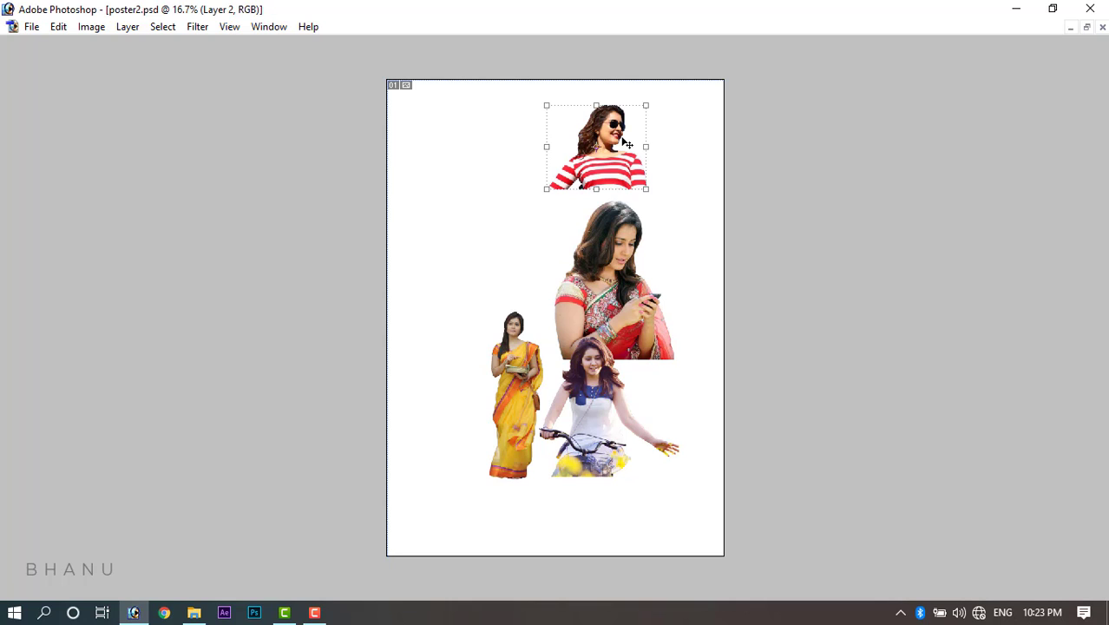
left_click_drag(608, 180, 653, 537)
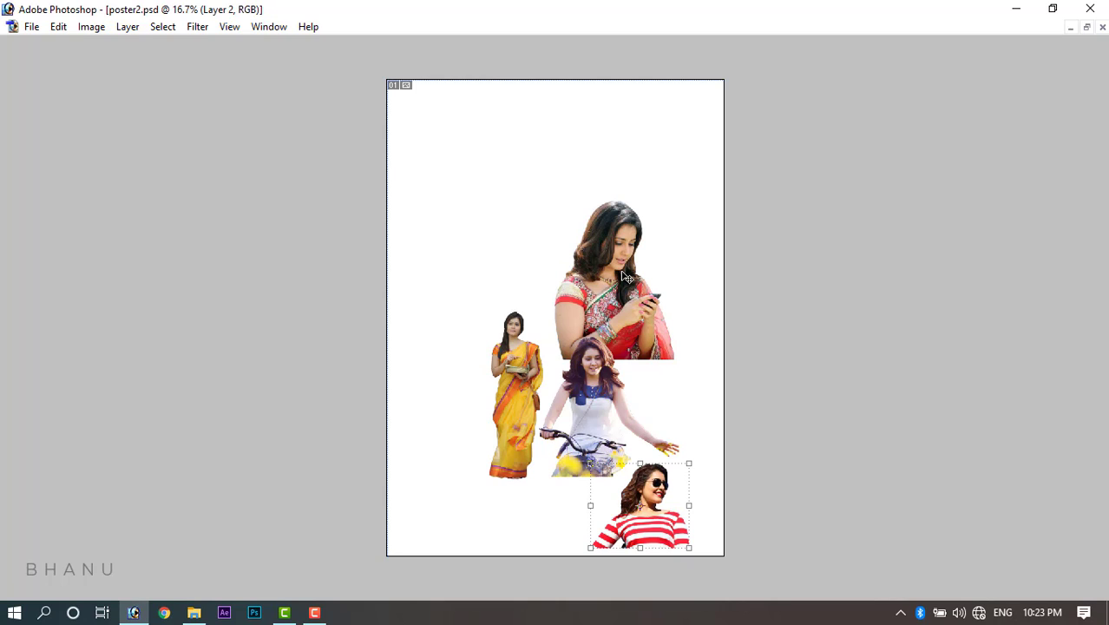
Shift the woman with the phone further up and right, and move the cyclist slightly up beneath her.
left_click_drag(622, 286, 639, 237)
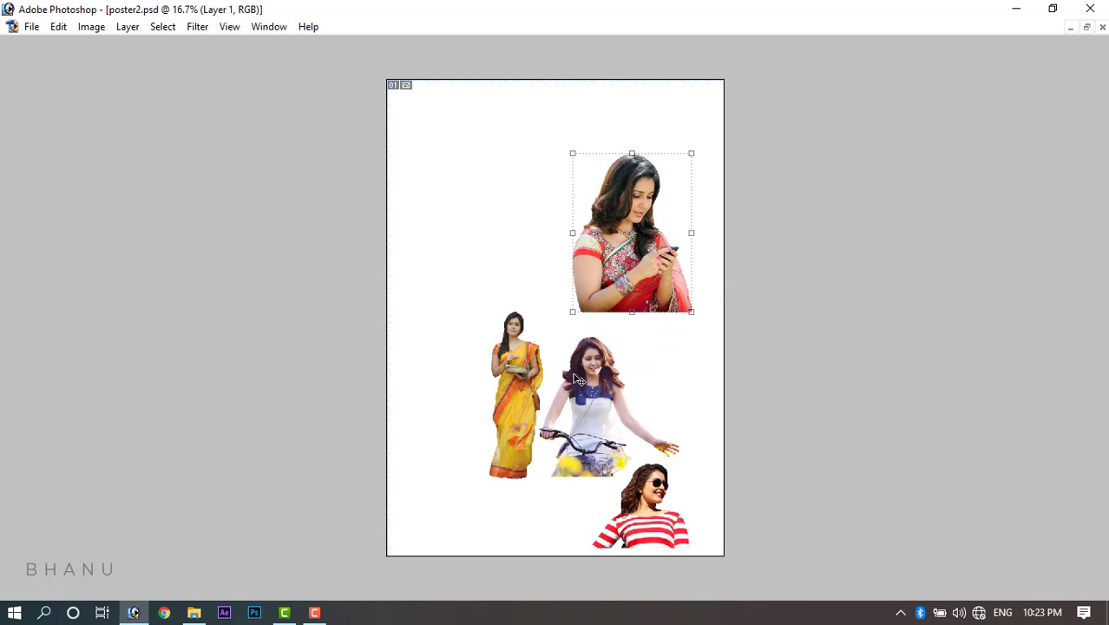
left_click_drag(580, 379, 593, 370)
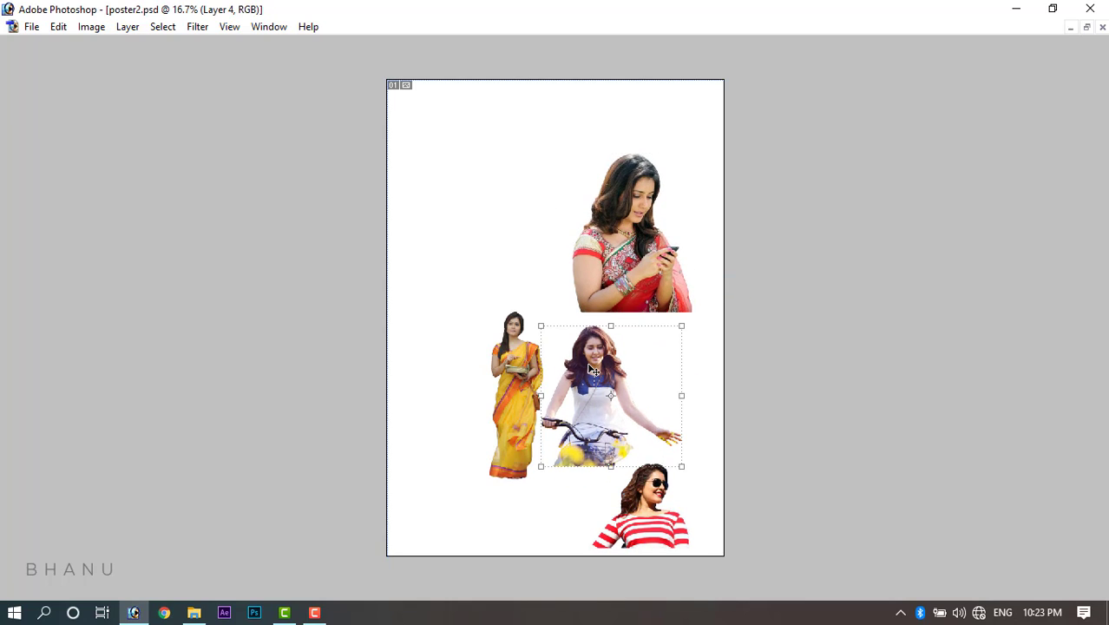
left_click(580, 364)
Restore the poster window, preview RashiKhanna (24).jpg in File Explorer, and open that photo in Photoshop.
left_click(1086, 27)
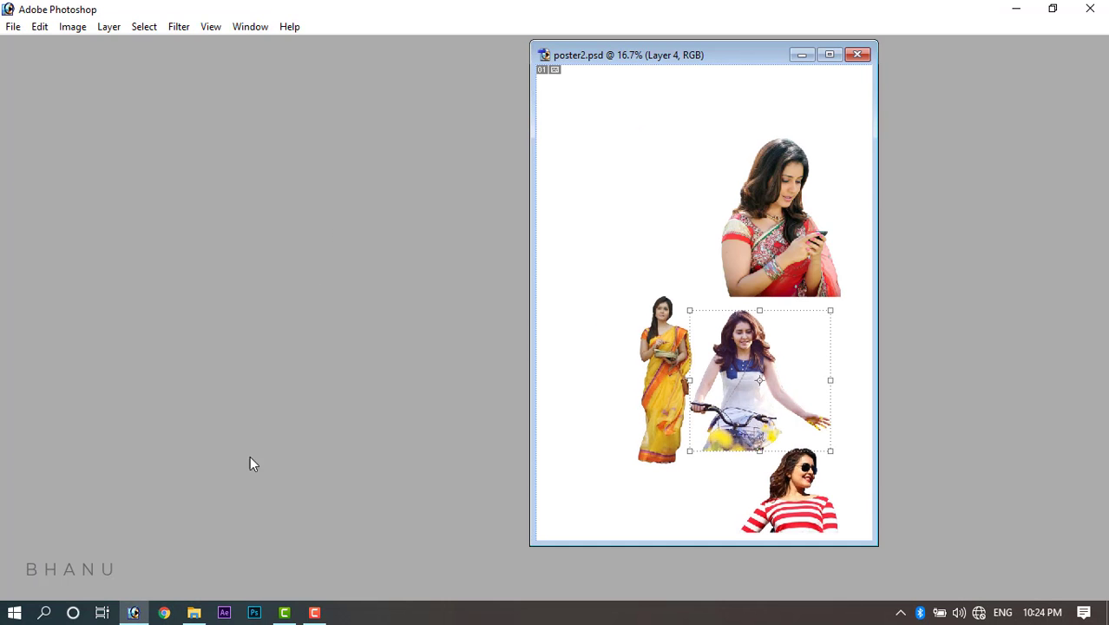
left_click(196, 612)
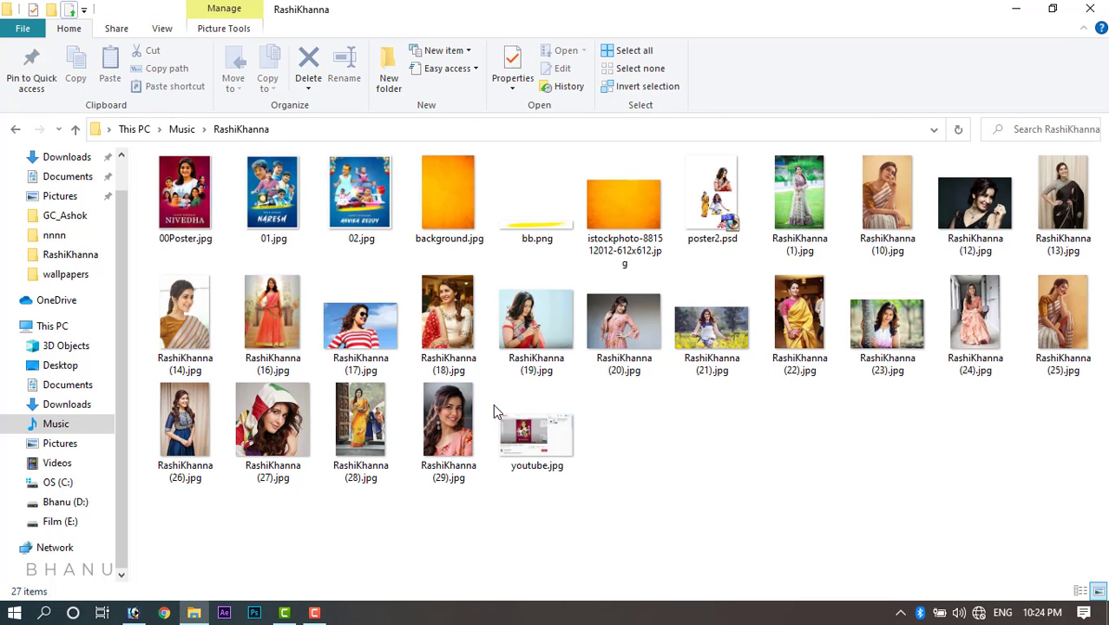
left_click(972, 325)
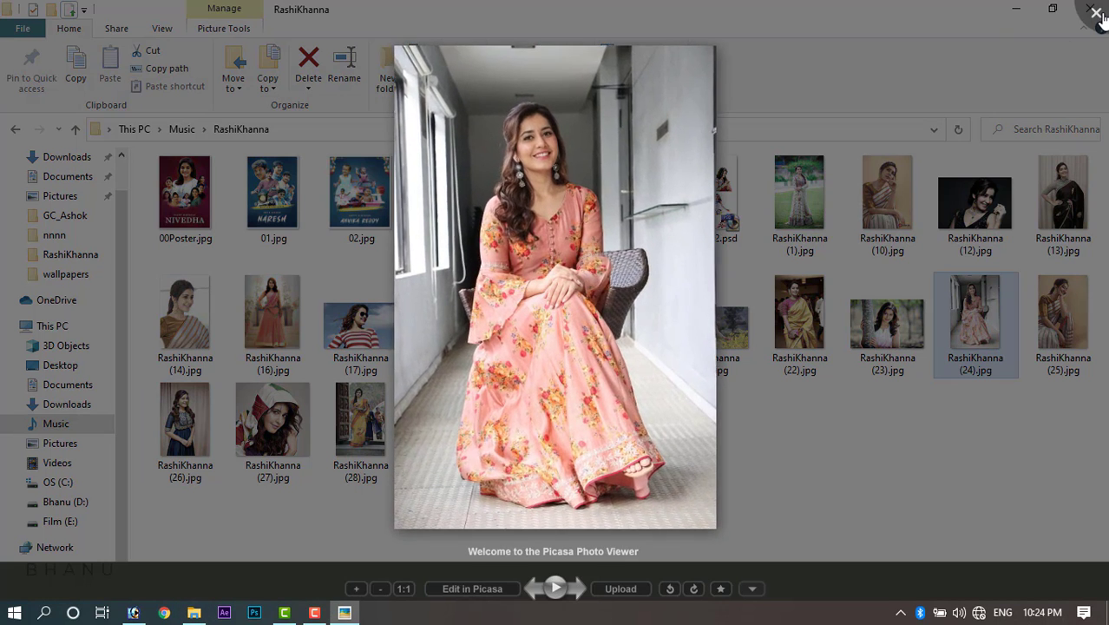
left_click(1099, 15)
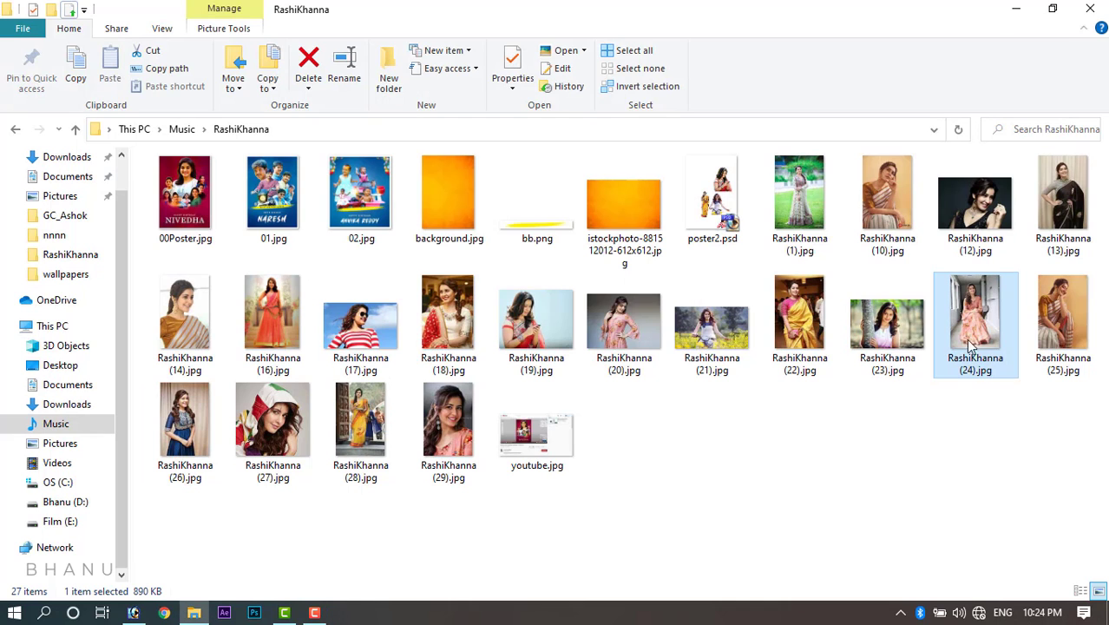
left_click_drag(969, 344, 293, 256)
left_click(269, 84)
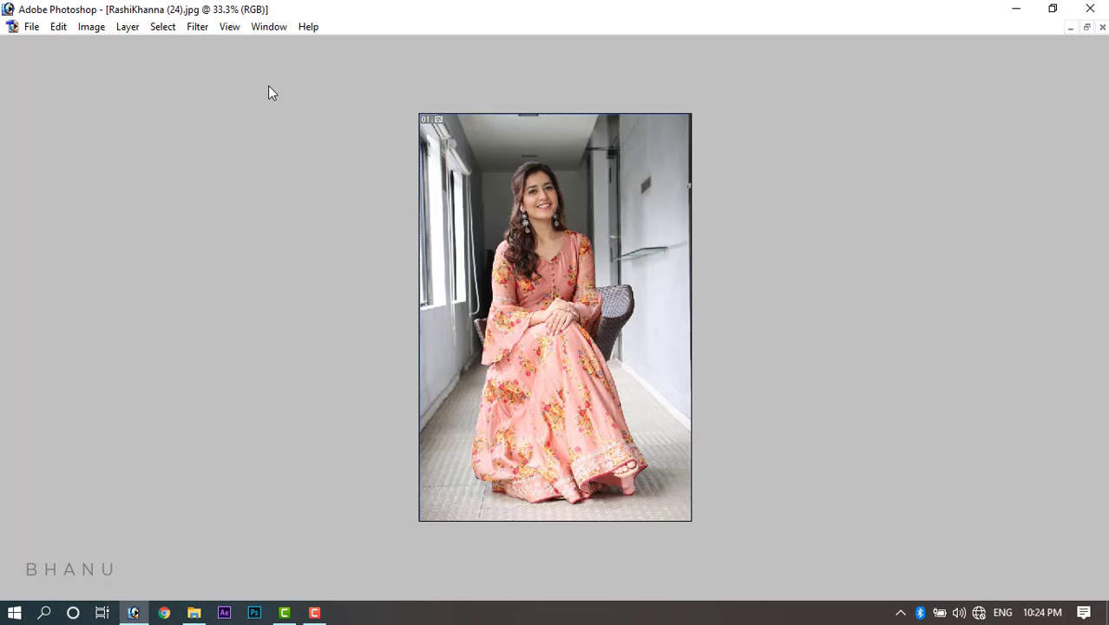
Enlarge the seated woman's photo, activate the Pen tool, and hide the palettes.
key("ctrl+plus")
key("ctrl+plus")
key("Tab")
left_click_drag(563, 334, 563, 197)
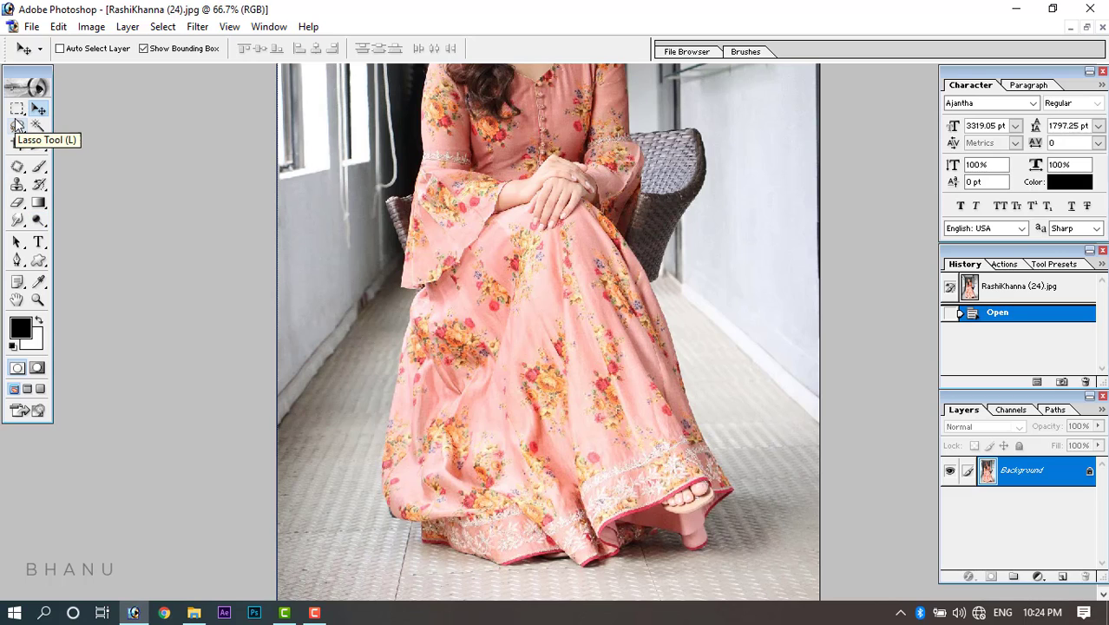
key("Tab")
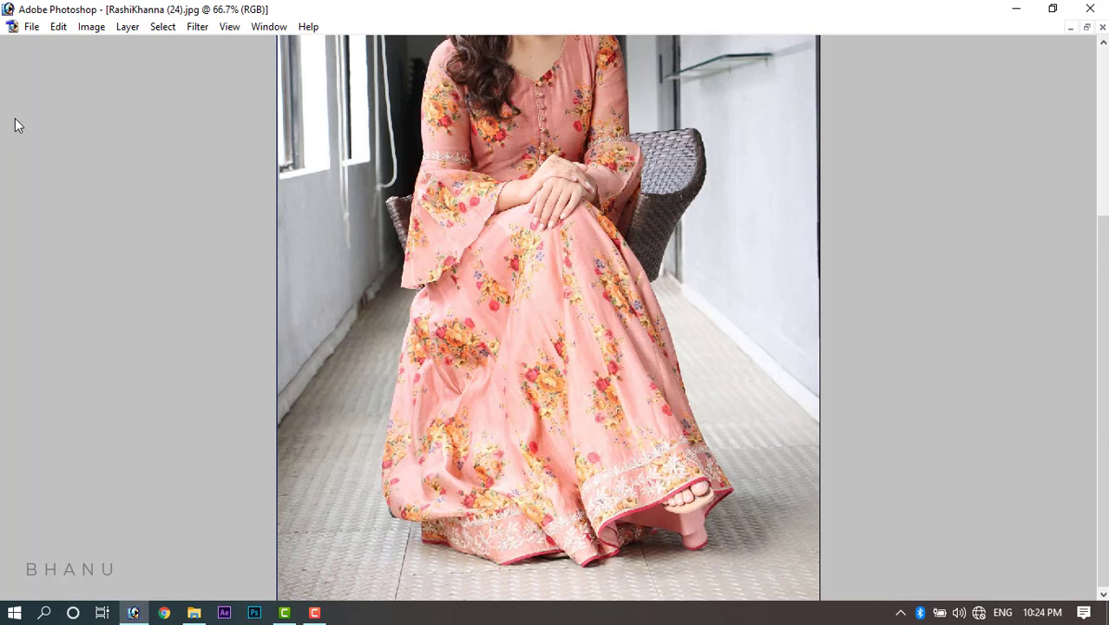
key("Tab")
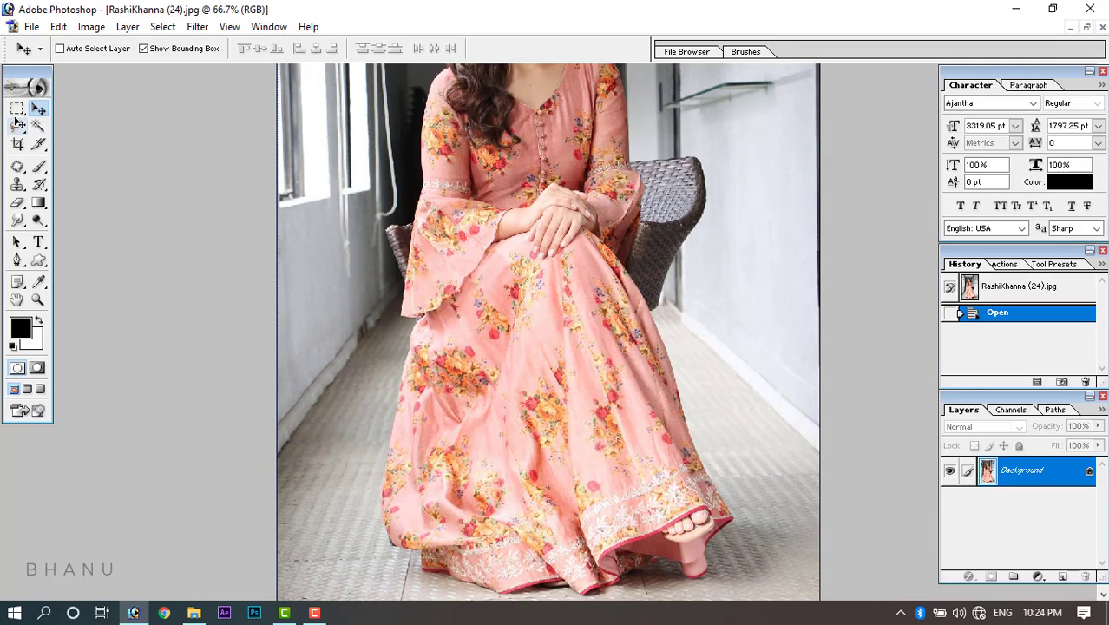
key("Tab")
key("Tab")
key("Tab")
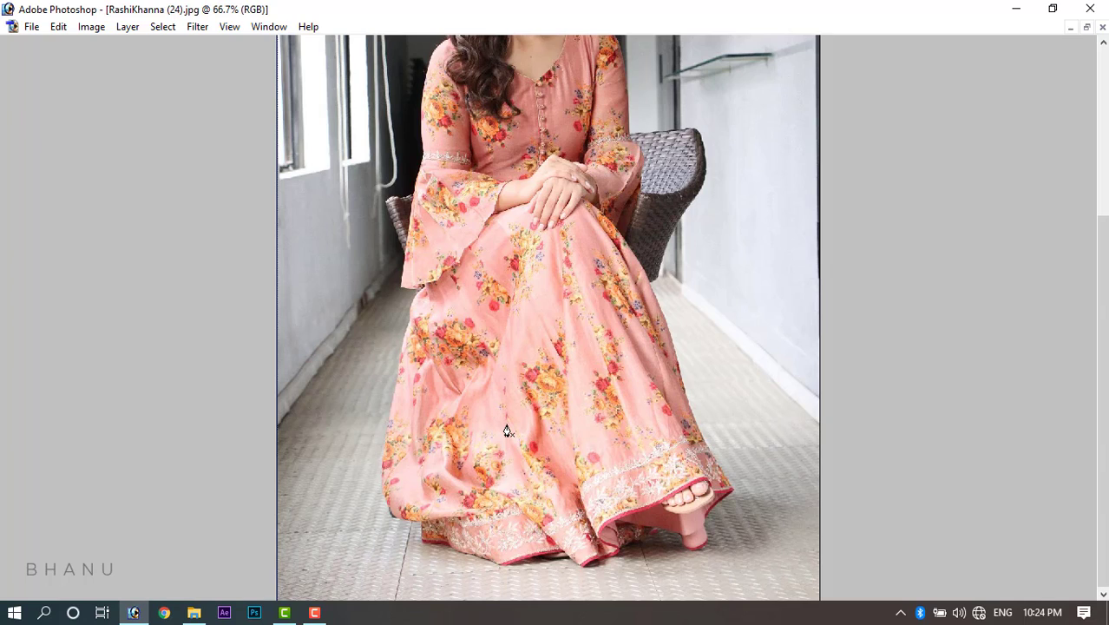
Begin a path at the floral gown's left hem corner and trace around the skirt's rounded lower fold.
key("ctrl+plus")
key("ctrl+plus")
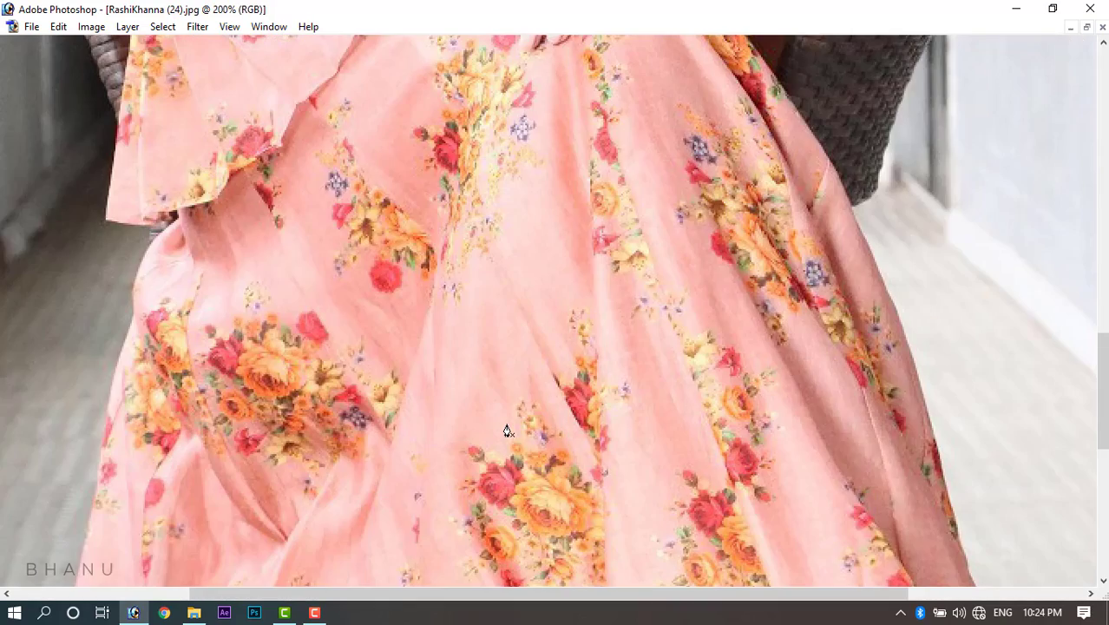
left_click_drag(507, 430, 577, 154)
left_click_drag(398, 518, 580, 275)
key("ctrl+plus")
left_click(290, 525)
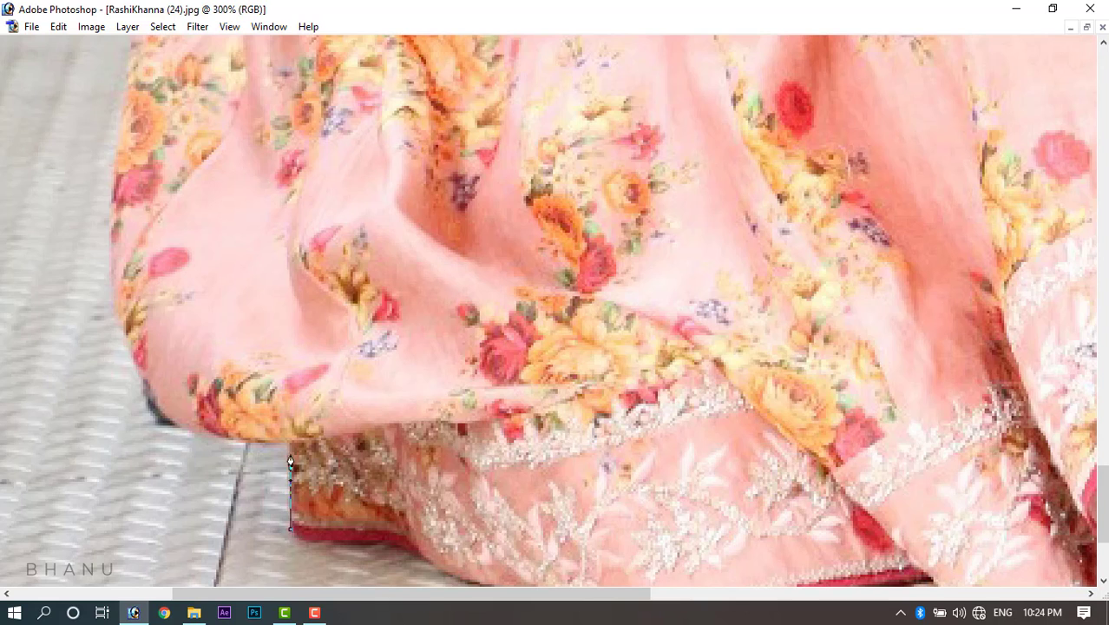
left_click_drag(248, 441, 209, 433)
left_click_drag(149, 394, 151, 340)
Trace the skirt's outer left edge upward from the lower fold to just below the flared sleeve.
left_click_drag(150, 314, 143, 569)
left_click(173, 432)
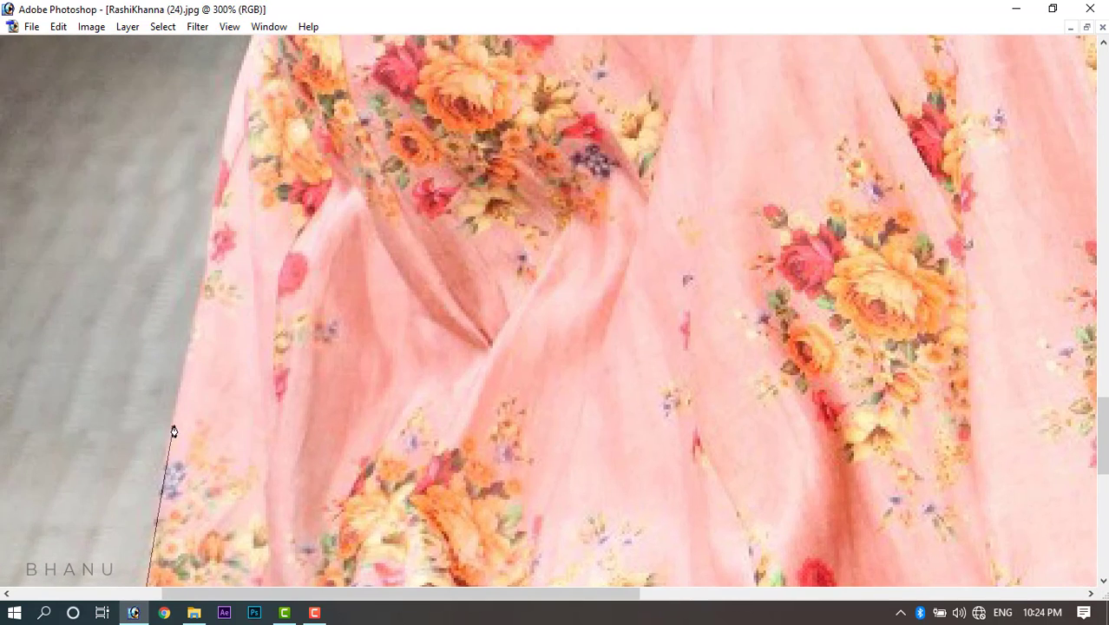
left_click_drag(204, 244, 204, 412)
left_click(214, 382)
left_click(227, 284)
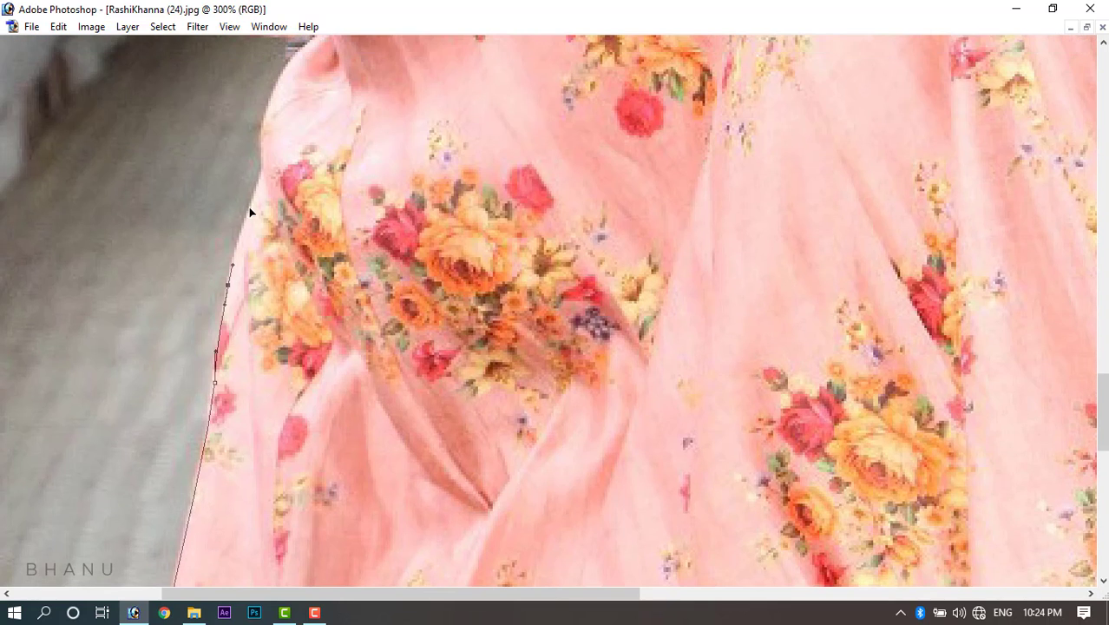
left_click(247, 213)
left_click(260, 170)
left_click(260, 132)
left_click(265, 113)
Trace from the skirt top around the underside of the flared sleeve to its lower corner.
left_click_drag(280, 94, 172, 315)
left_click(270, 316)
left_click(274, 298)
left_click(257, 302)
left_click(237, 303)
left_click(236, 316)
left_click(228, 322)
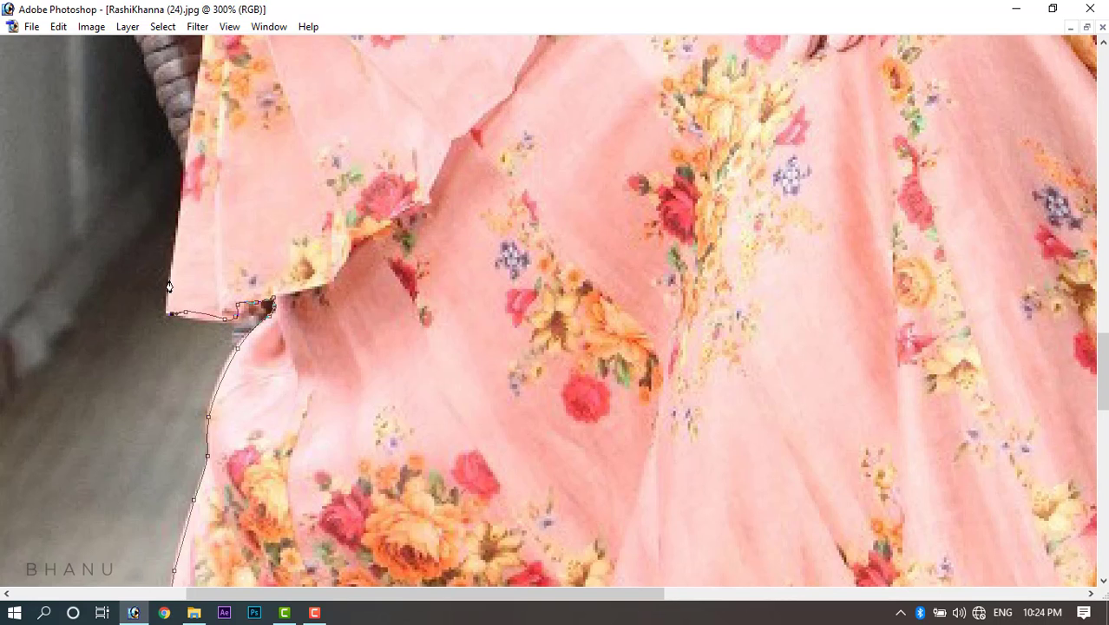
Trace up the sleeve's outer edge and along the outer side of the wicker chair back.
scroll(182, 364, "up", 5)
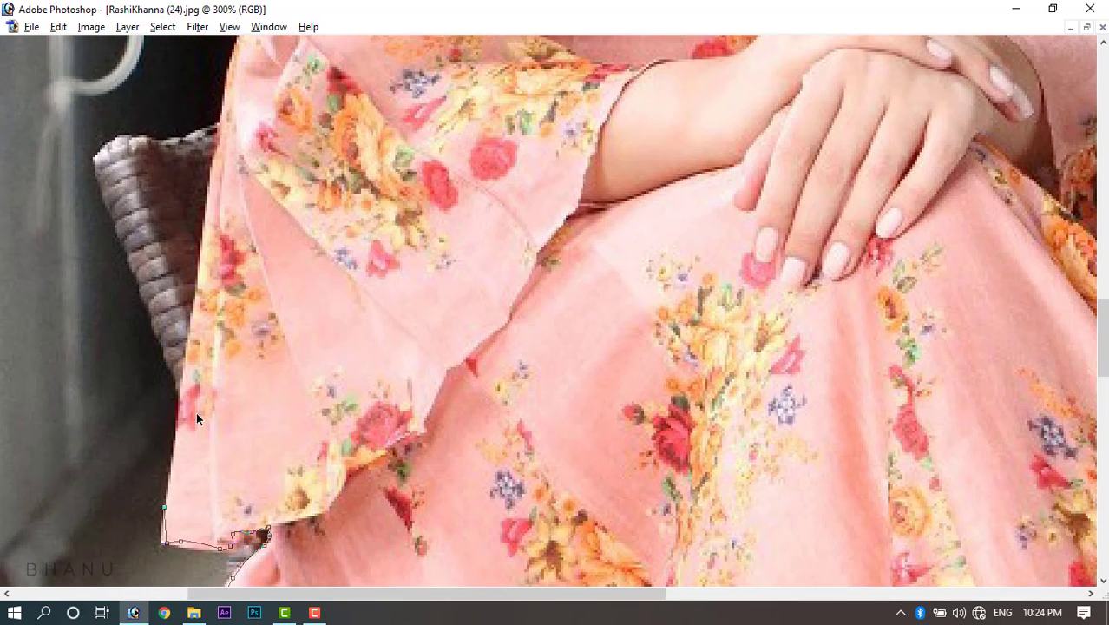
key("ctrl+plus")
left_click_drag(196, 412, 450, 386)
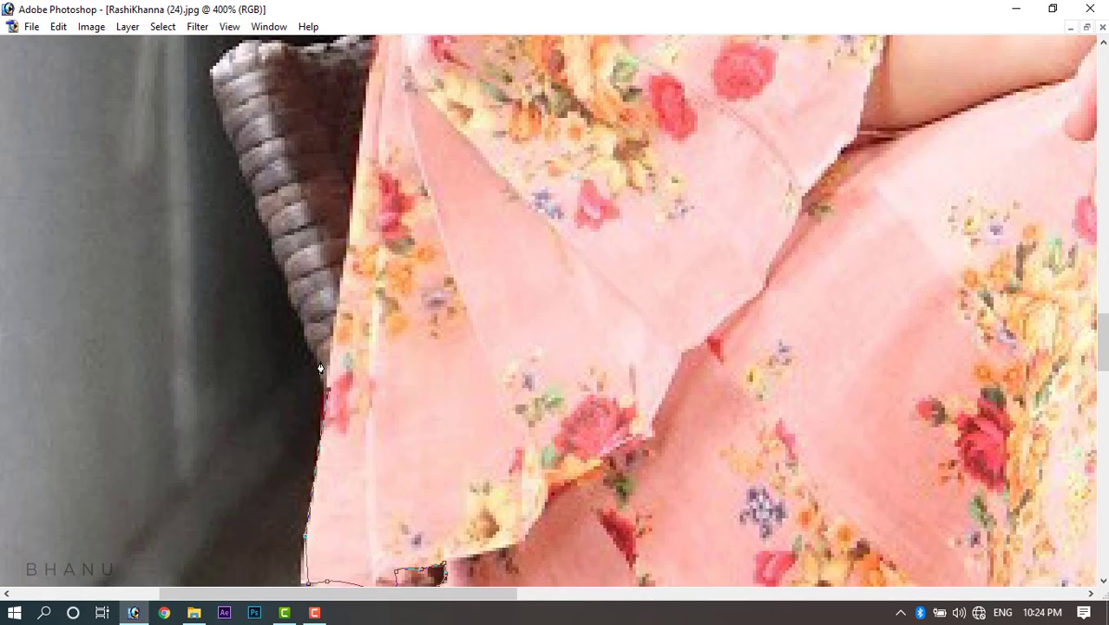
left_click_drag(252, 187, 248, 177)
left_click_drag(237, 146, 233, 138)
Trace over the top of the chair back and up the sleeve past the silver embroidered band.
scroll(251, 53, "up", 5)
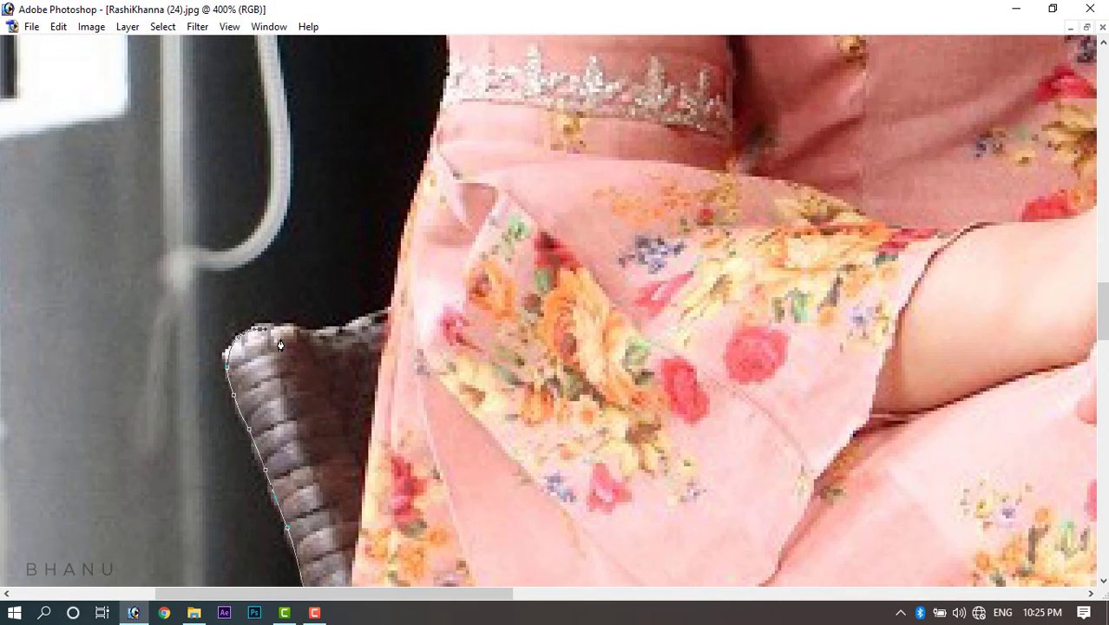
left_click(400, 299)
left_click(432, 158)
left_click(433, 136)
left_click_drag(433, 143, 378, 449)
left_click_drag(395, 392, 396, 378)
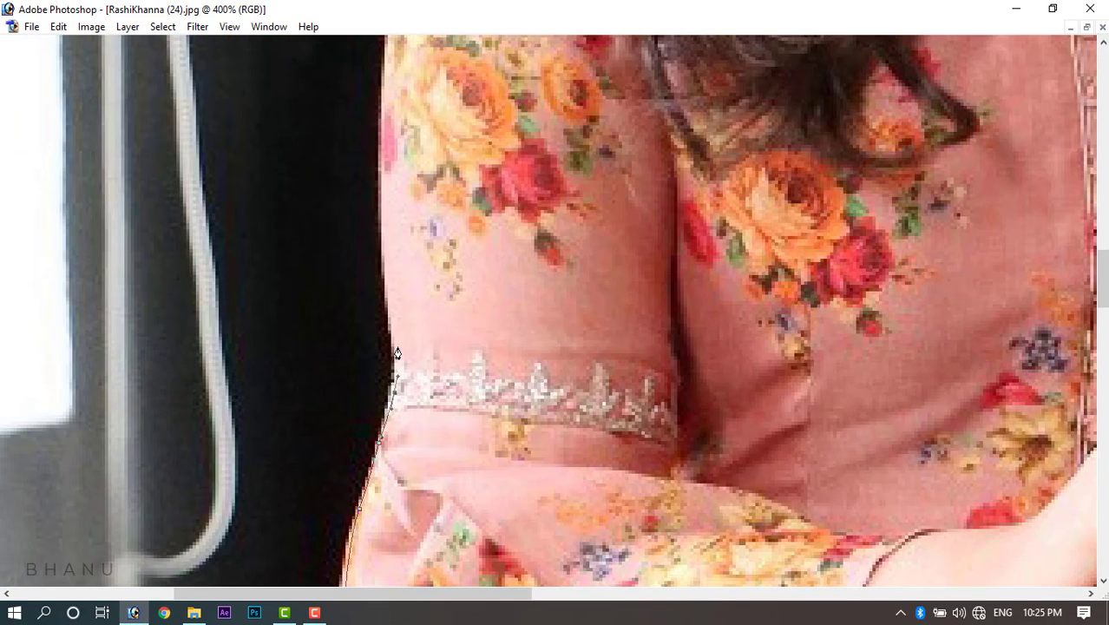
left_click_drag(389, 327, 386, 306)
Trace the upper sleeve edge over the shoulder to where the hair begins.
left_click_drag(388, 347, 352, 621)
left_click_drag(349, 383, 344, 336)
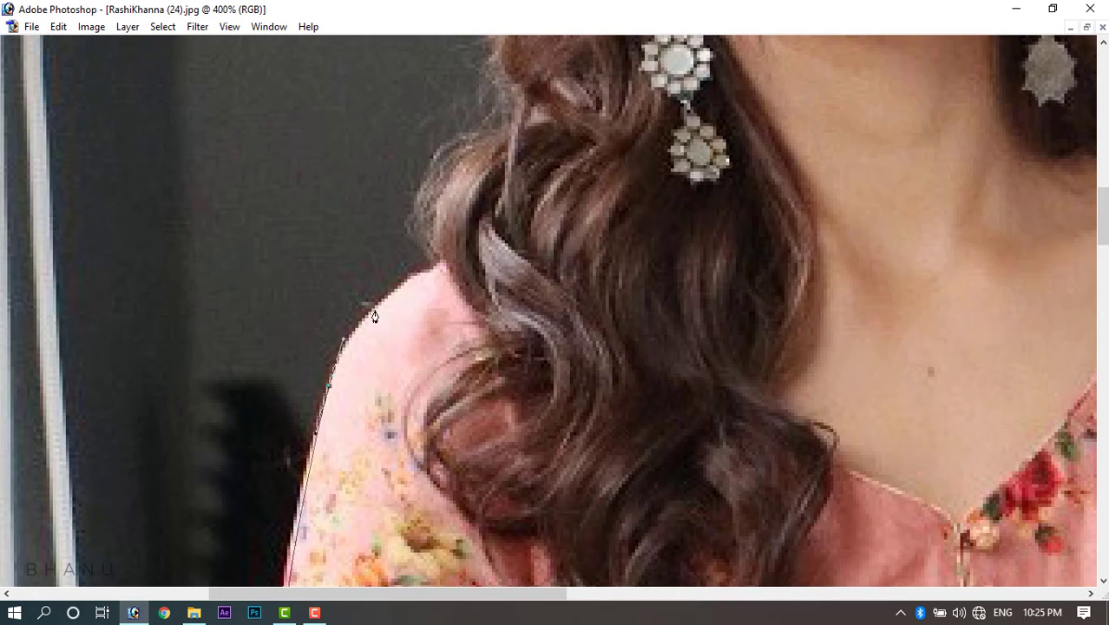
left_click_drag(379, 301, 419, 277)
left_click_drag(442, 261, 456, 251)
Trace the outer edge of the long wavy hair from the shoulder up to the side of the head.
left_click_drag(389, 322, 311, 509)
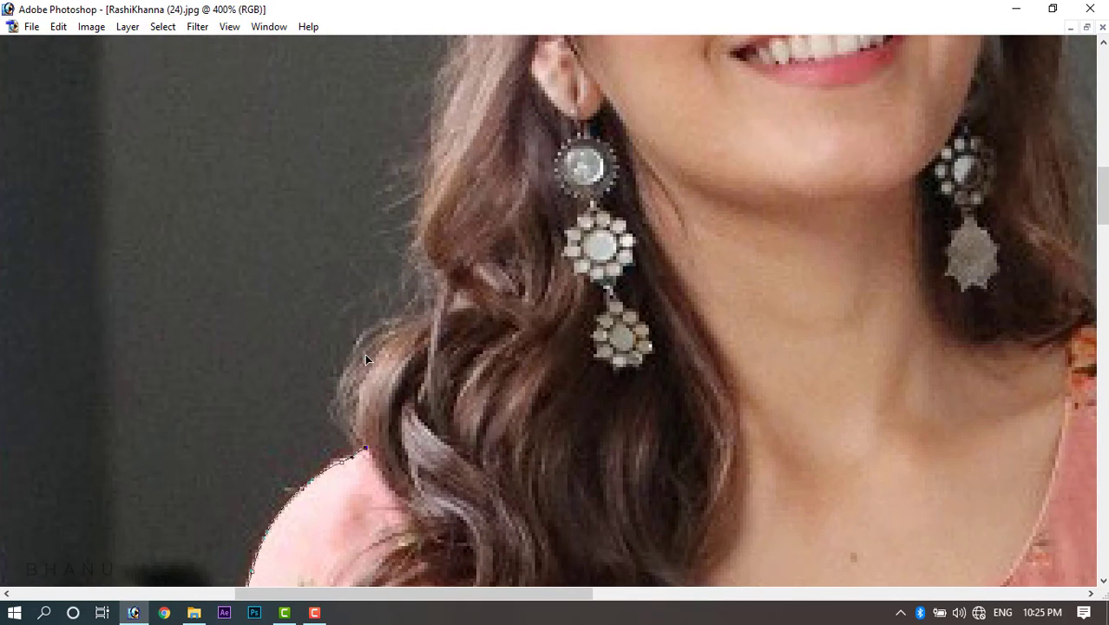
left_click_drag(363, 360, 474, 308)
left_click_drag(423, 250, 430, 183)
left_click_drag(410, 294, 366, 558)
left_click_drag(397, 367, 411, 330)
left_click_drag(424, 289, 432, 193)
left_click_drag(431, 192, 417, 459)
left_click_drag(376, 361, 363, 317)
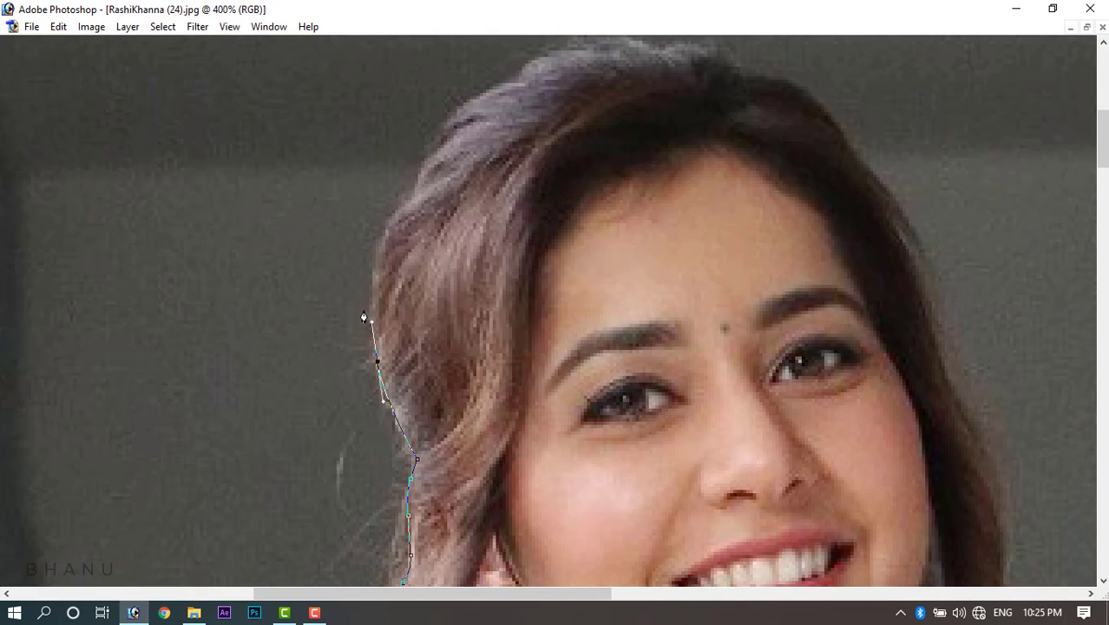
Trace the hair outline from the side of the head up to the crown.
left_click_drag(382, 234, 404, 208)
mouse_move(422, 193)
left_mouse_down()
mouse_move(432, 149)
mouse_move(460, 111)
left_mouse_up()
mouse_move(503, 86)
left_mouse_down()
mouse_move(514, 90)
mouse_move(550, 55)
mouse_move(586, 50)
left_mouse_up()
mouse_move(604, 50)
left_mouse_down()
mouse_move(636, 45)
mouse_move(647, 70)
left_mouse_up()
Trace across the crown past the parting and down the opposite side of the hair.
mouse_move(642, 79)
left_mouse_down()
mouse_move(520, 352)
mouse_move(573, 323)
left_mouse_up()
left_click(605, 330)
left_click(621, 349)
left_click(664, 362)
left_click(687, 372)
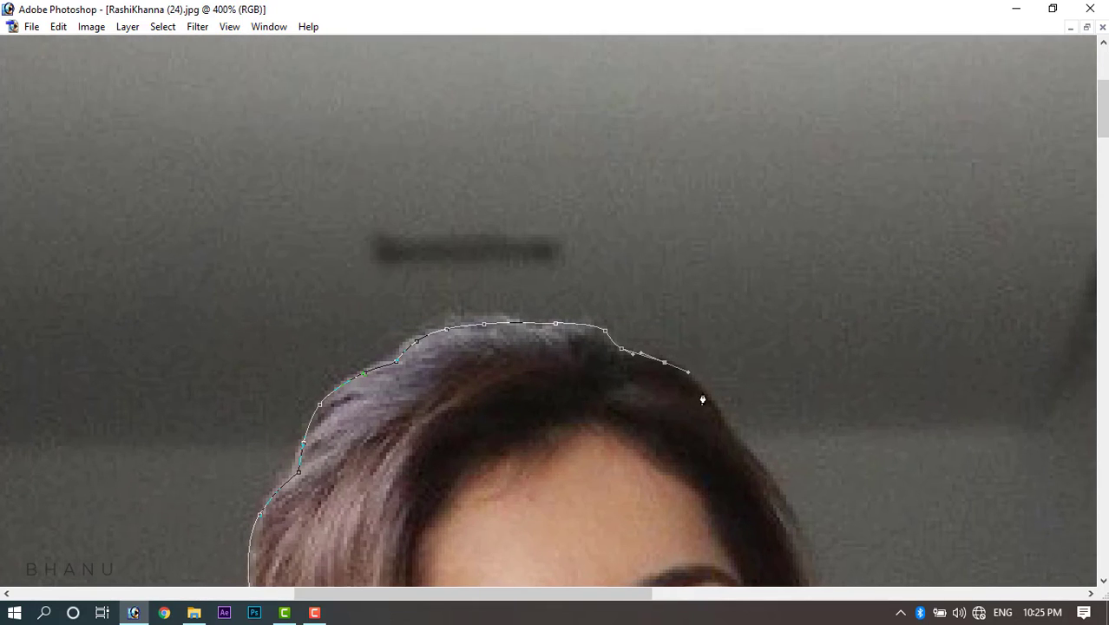
left_click(704, 398)
left_click(715, 410)
left_click(729, 439)
left_click(767, 504)
Continue the Pen path from beside the parting down the outer hair edge to cheek level.
left_click_drag(767, 504, 642, 191)
left_click(666, 246)
left_click(683, 297)
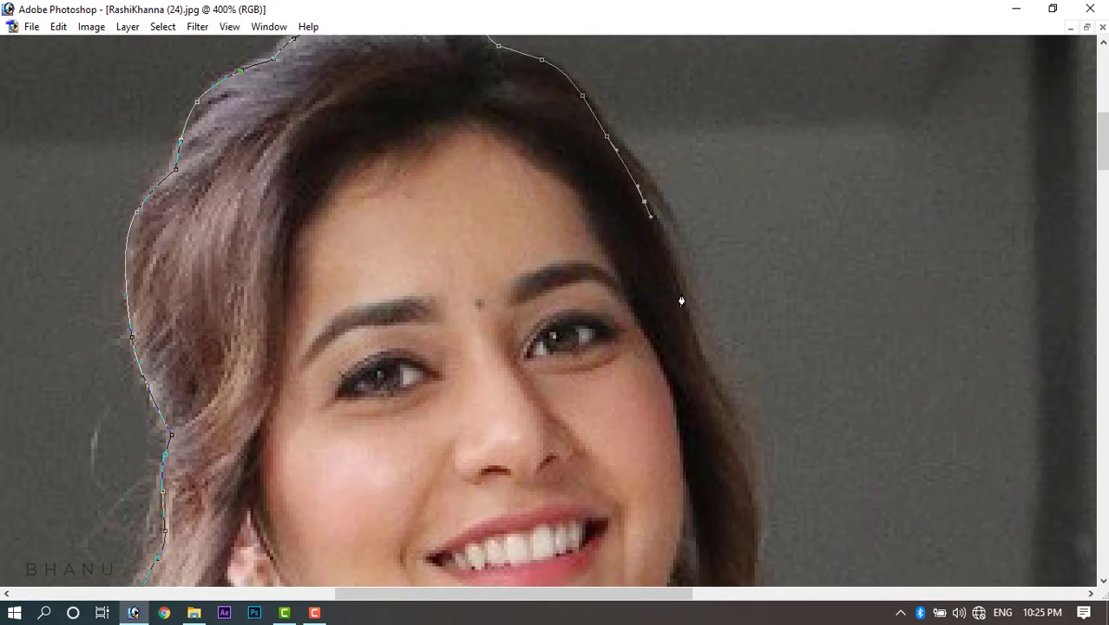
left_click(699, 349)
left_click(728, 402)
left_click(761, 492)
left_click_drag(727, 396, 675, 83)
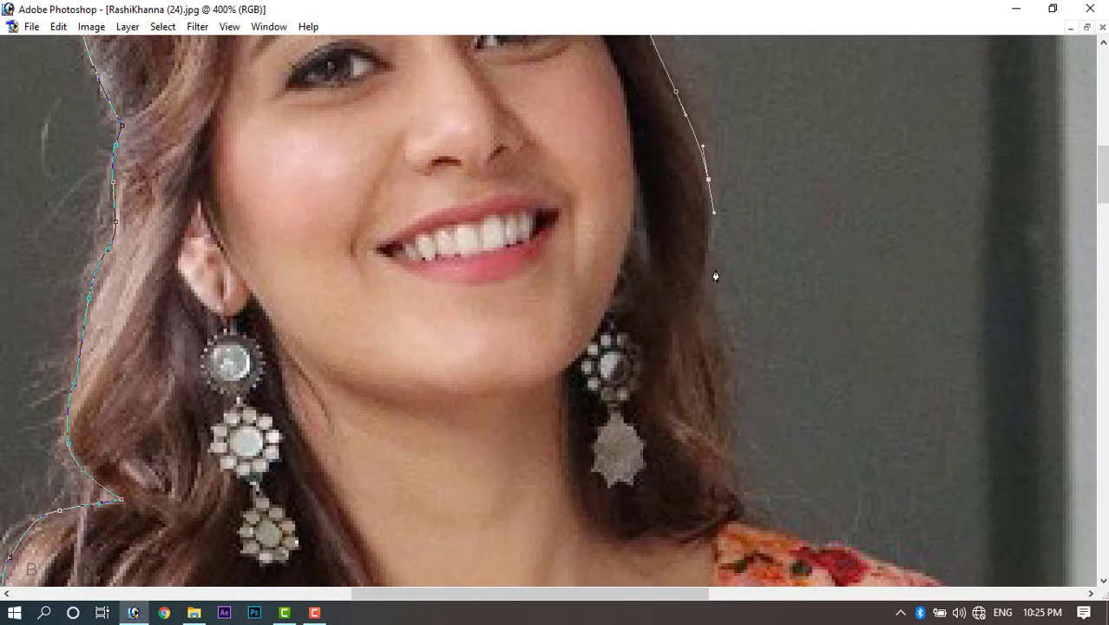
Trace the outer hair edge from the cheek down past the earring to where the hair meets the dress shoulder.
left_click(703, 282)
left_click(723, 345)
left_click(732, 415)
left_click(730, 457)
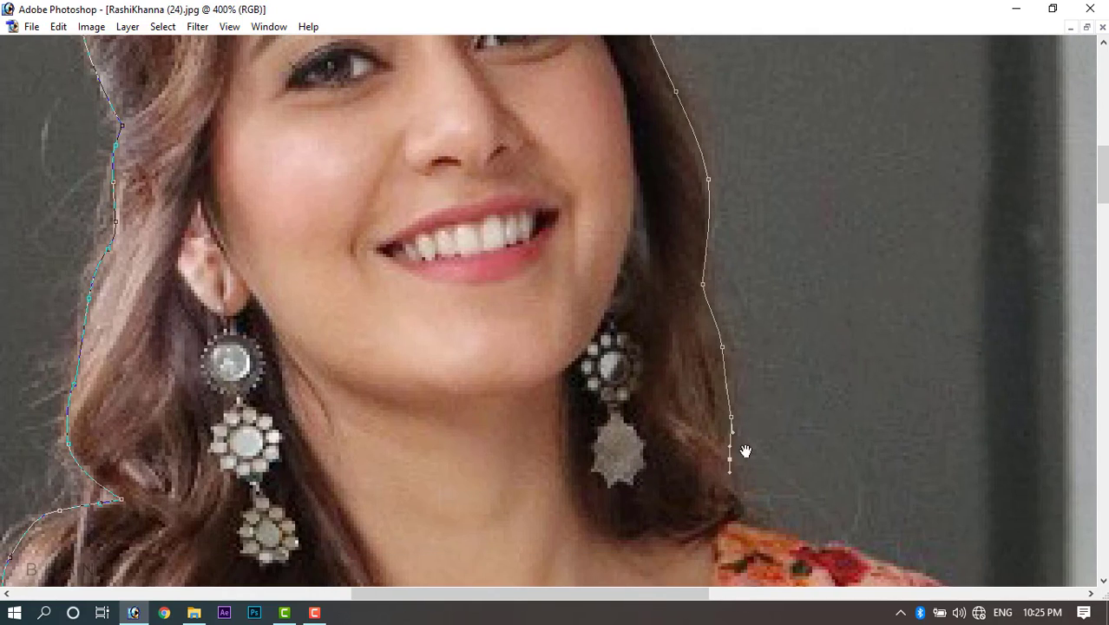
left_click_drag(738, 497, 650, 398)
left_click_drag(708, 443, 712, 444)
Trace the dress shoulder and the outer edge of the sleeve down to the top of the wicker chair.
left_click_drag(742, 445, 785, 464)
left_click_drag(879, 499, 883, 503)
left_click_drag(889, 445, 665, 184)
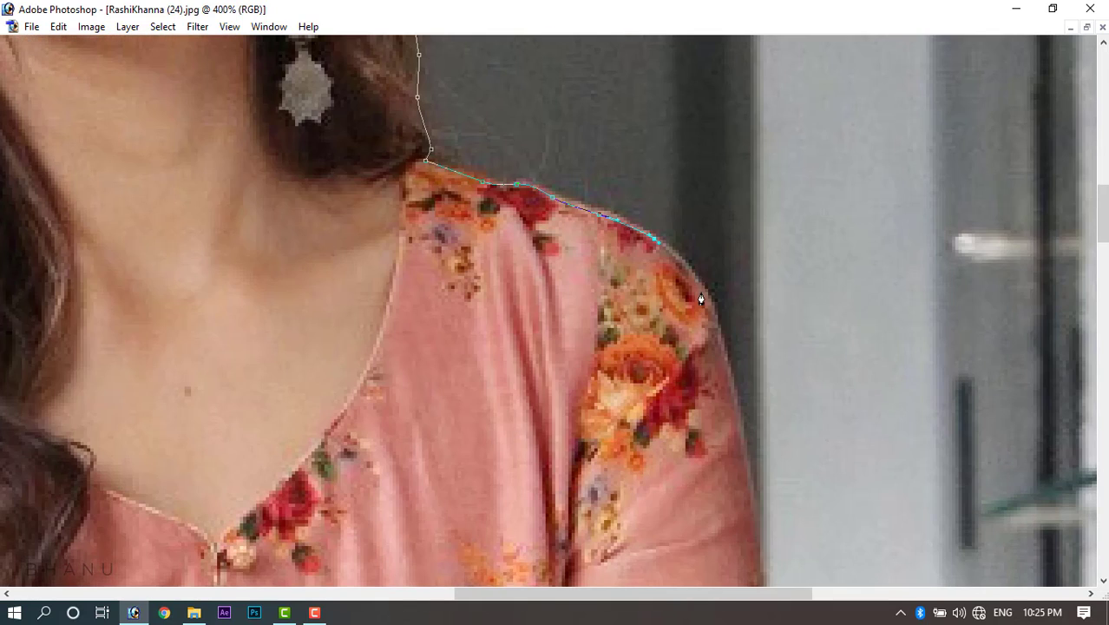
left_click_drag(717, 335, 722, 351)
left_click_drag(740, 460, 674, 109)
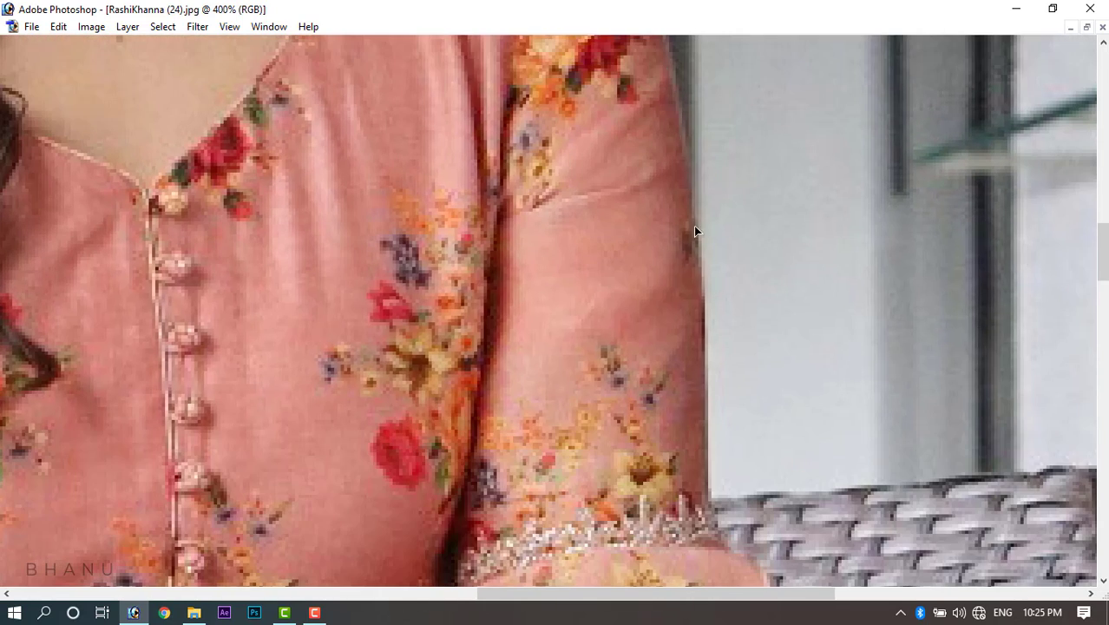
left_click_drag(699, 482, 634, 243)
left_click(638, 264)
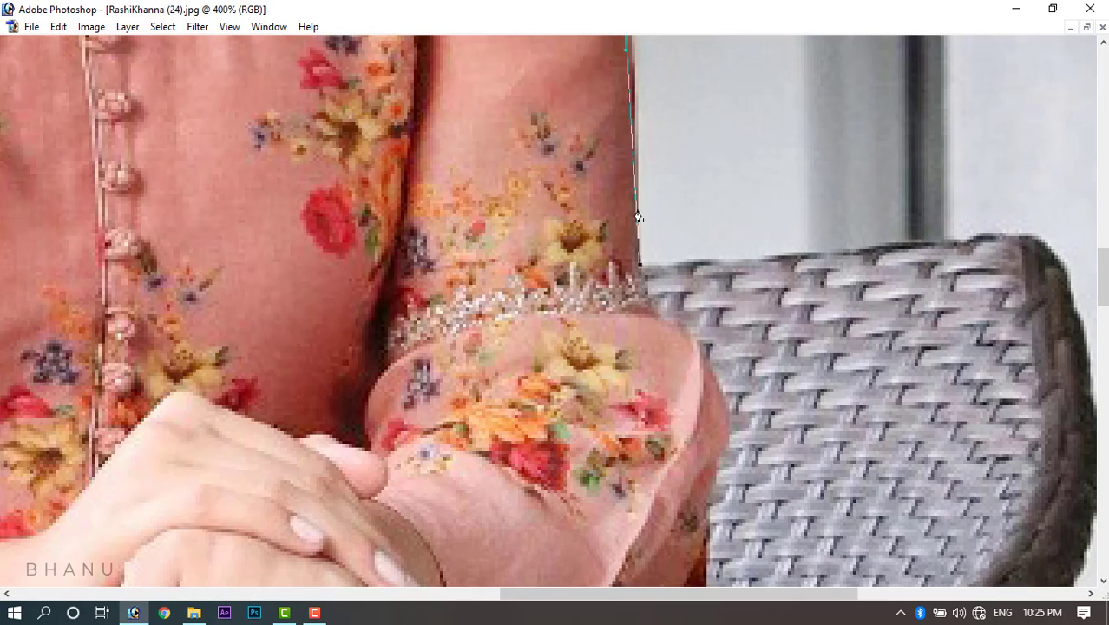
Trace along the top of the wicker chair's backrest and around its outer corner.
left_click(679, 262)
left_click_drag(739, 261, 747, 261)
left_click_drag(834, 251, 850, 250)
left_click_drag(886, 246, 945, 243)
left_click_drag(955, 242, 985, 238)
mouse_move(995, 238)
left_mouse_down()
mouse_move(1049, 254)
mouse_move(1080, 340)
left_mouse_up()
left_click_drag(1085, 363, 546, 109)
left_click_drag(608, 353, 679, 47)
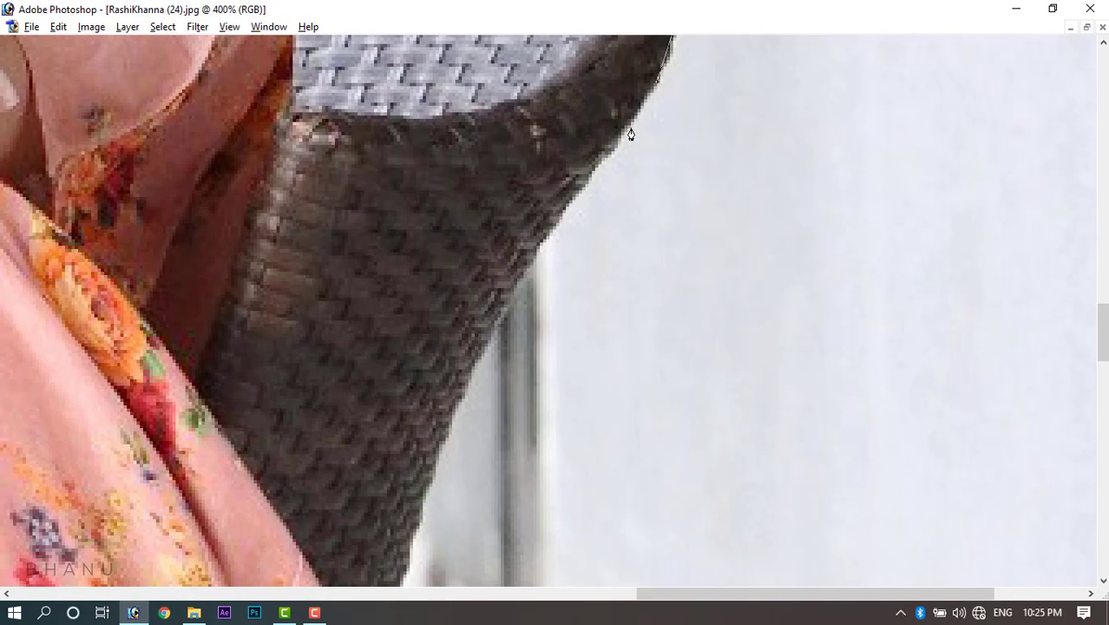
Trace the chair's tapering outer side down to its lower tip against the skirt.
left_click_drag(607, 141, 598, 41)
left_click_drag(534, 140, 506, 191)
left_click_drag(492, 200, 526, 99)
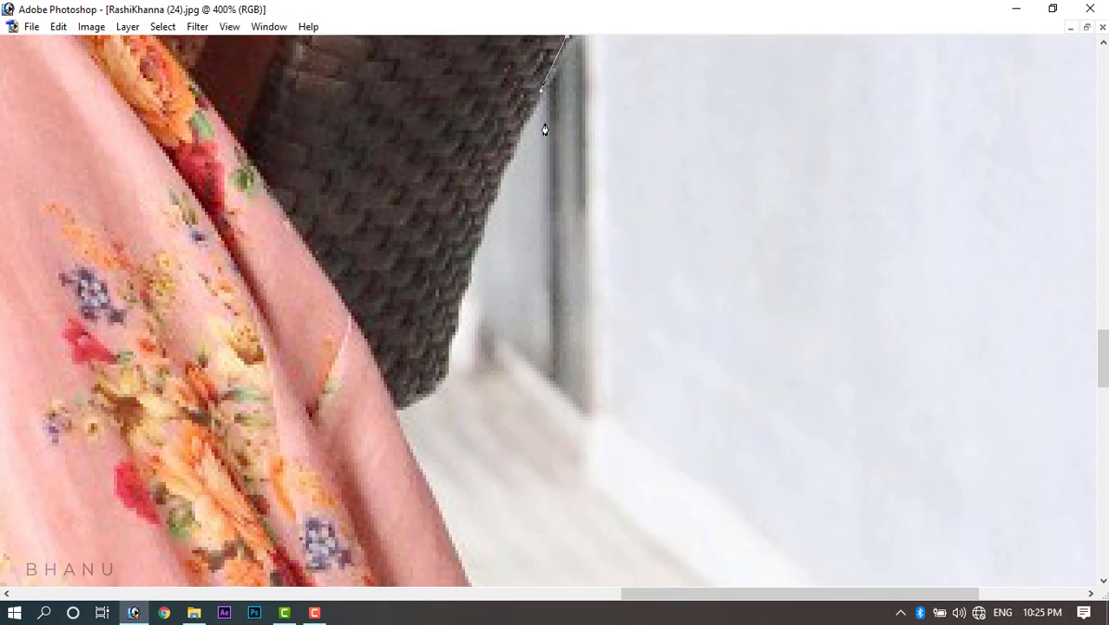
left_click_drag(495, 199, 511, 116)
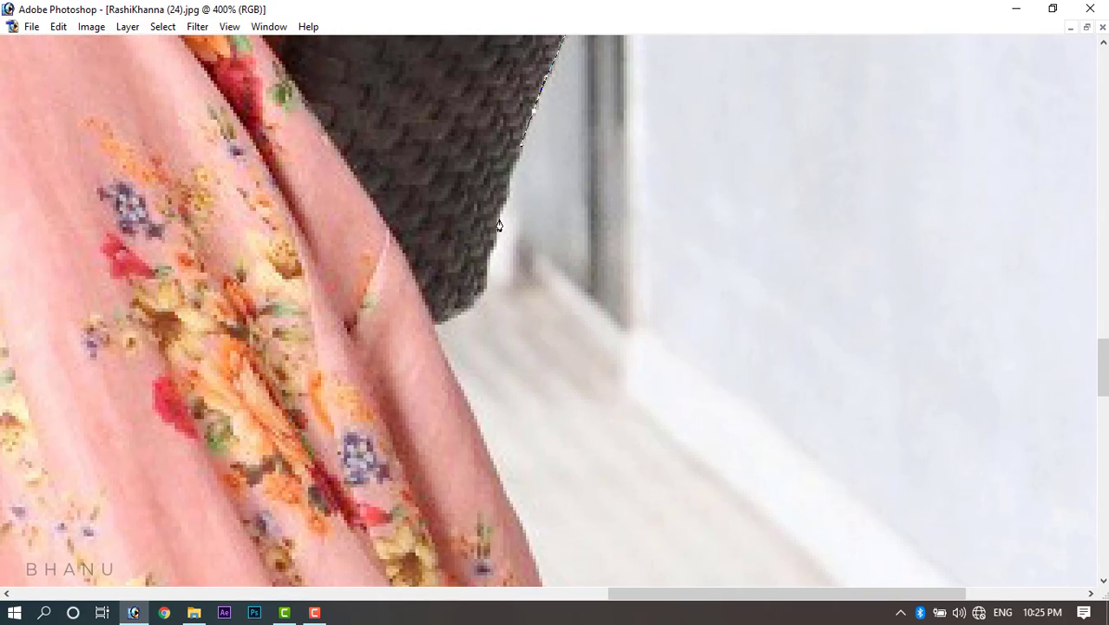
left_click_drag(498, 225, 515, 139)
left_click(434, 327)
Trace the skirt's outer edge from the chair's lower tip down toward the embroidered border.
left_click_drag(409, 269, 396, 134)
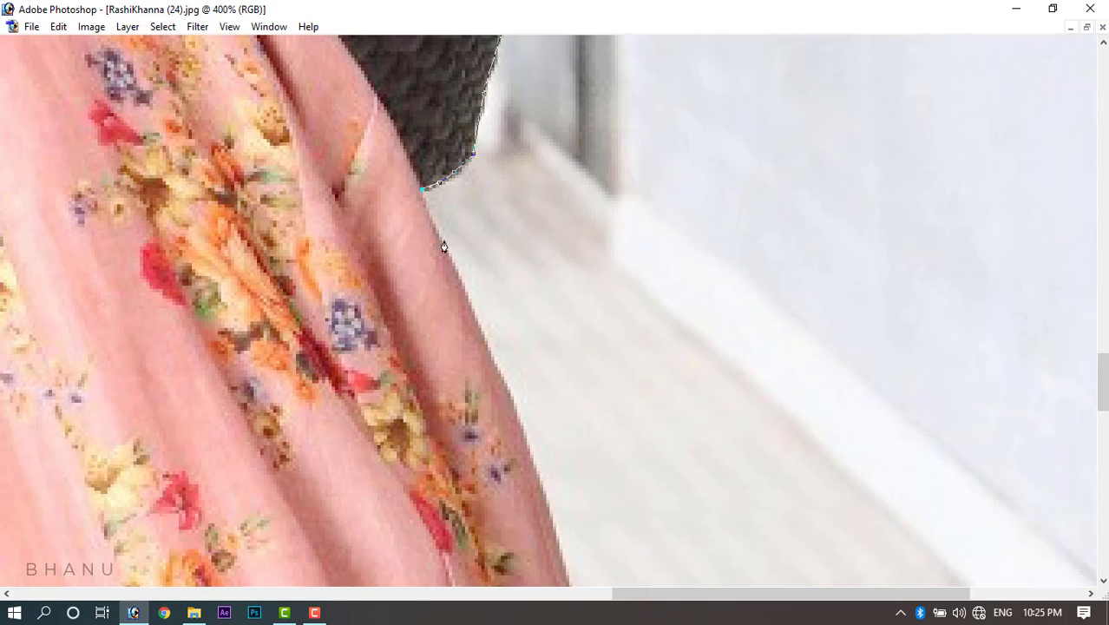
left_click_drag(466, 298, 485, 337)
left_click_drag(522, 447, 558, 300)
left_click_drag(612, 228, 579, 17)
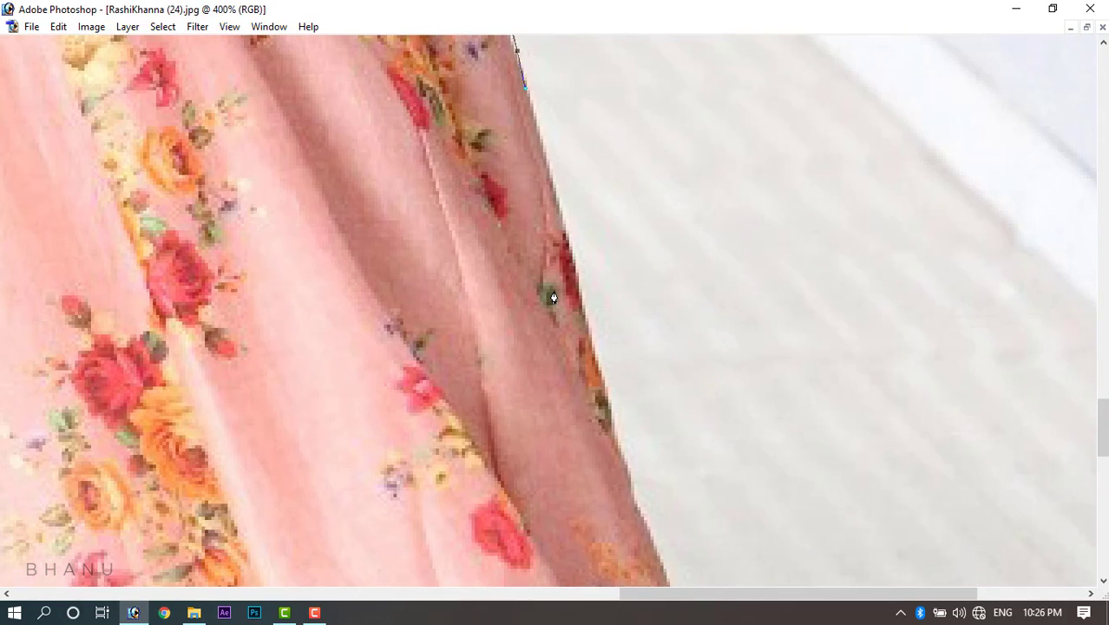
left_click_drag(580, 300, 587, 339)
left_click_drag(618, 432, 516, 212)
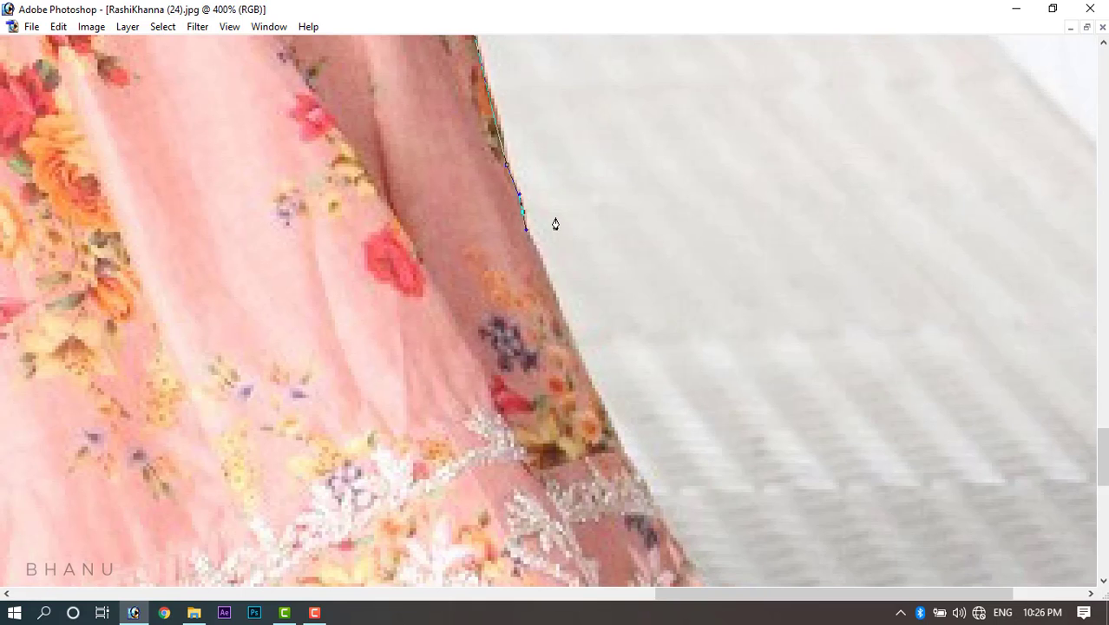
Trace the lower skirt edge past the embroidered border and around the red-trimmed hem corner.
left_click_drag(558, 308, 528, 129)
left_click(597, 397)
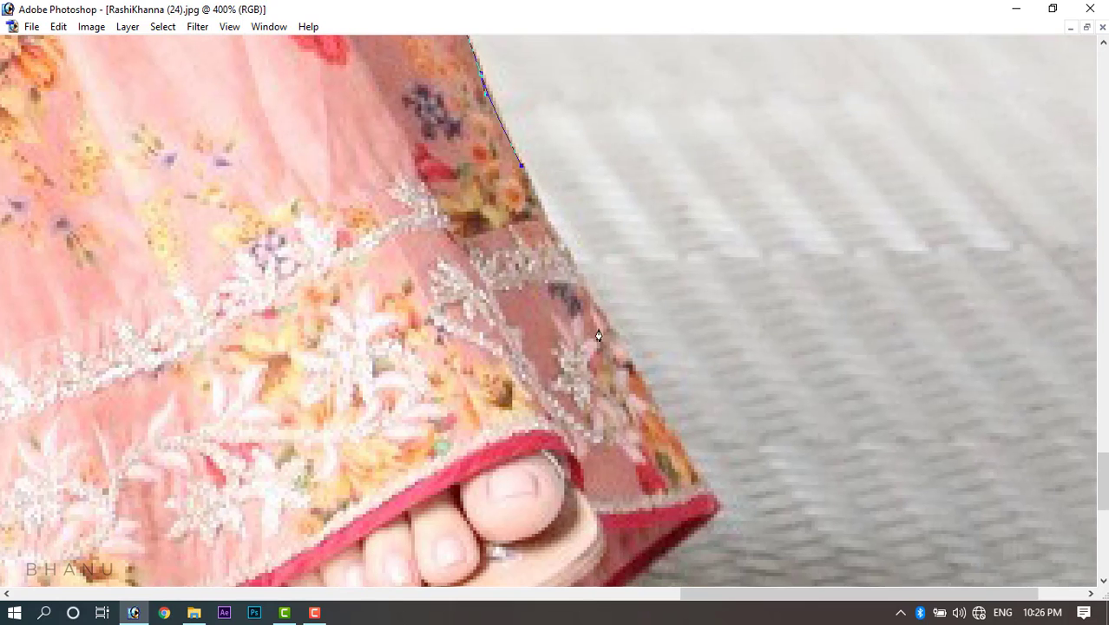
left_click(633, 375)
scroll(661, 364, "down", 3)
left_click_drag(683, 299, 651, 340)
left_click_drag(597, 384, 707, 177)
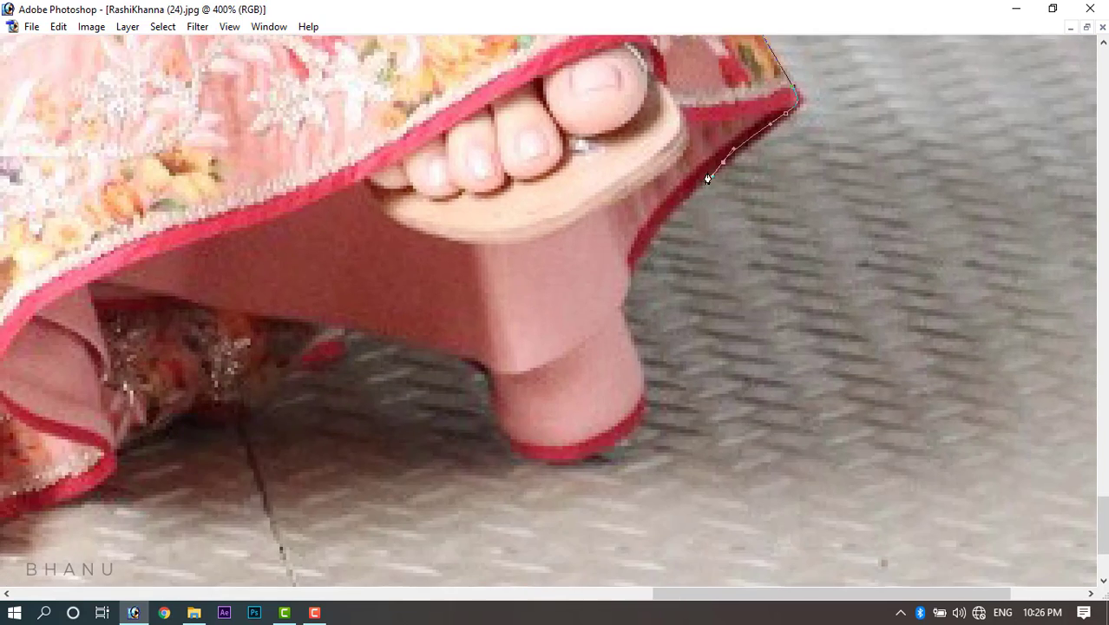
Trace the underside of the hem beside the foot and go around the block heel of the sandal.
left_click_drag(634, 256, 631, 274)
left_click_drag(633, 267, 643, 186)
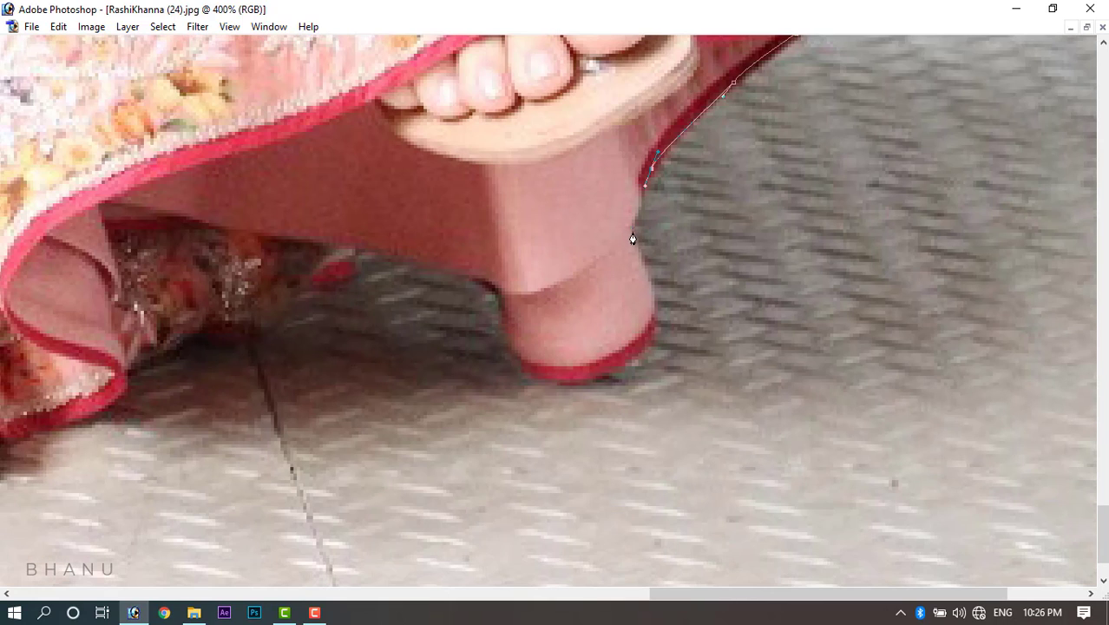
left_click_drag(634, 242, 654, 310)
left_click_drag(546, 379, 518, 358)
left_click_drag(499, 297, 494, 290)
Trace beneath the sandal sole and along the shaded inner skirt fold behind the heel.
left_click_drag(482, 278, 423, 257)
left_click_drag(341, 247, 335, 248)
left_click_drag(325, 253, 317, 258)
left_click_drag(306, 269, 288, 298)
left_click_drag(273, 311, 251, 322)
mouse_move(216, 326)
left_mouse_down()
mouse_move(169, 343)
mouse_move(779, 239)
left_mouse_up()
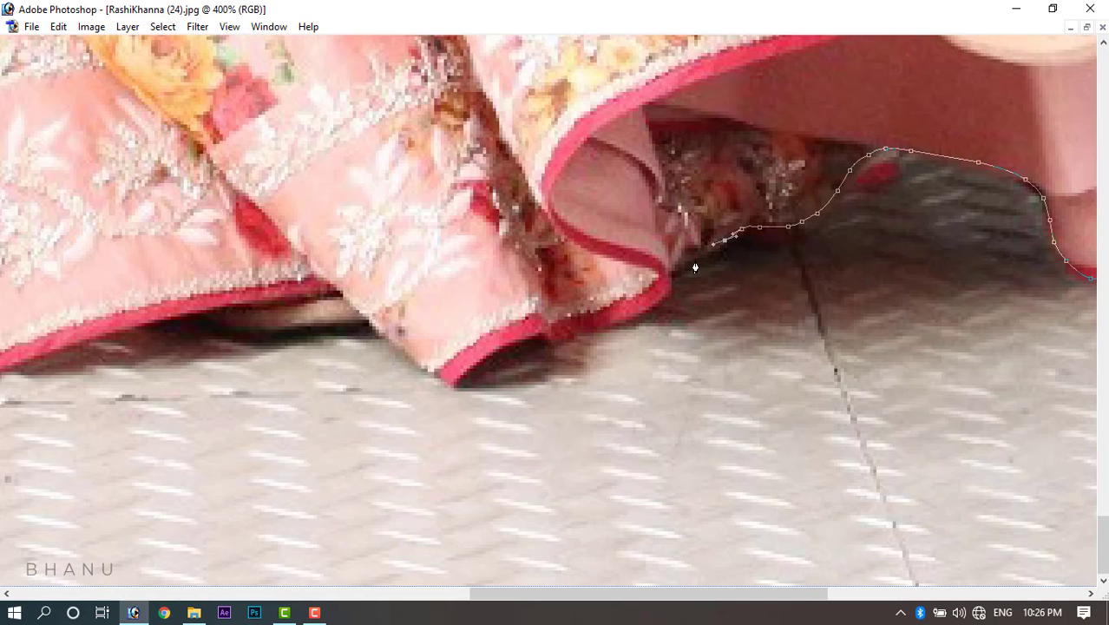
Trace around the curled red-trimmed hem and the pointed skirt fold next to it.
left_click_drag(672, 275, 661, 286)
left_click_drag(595, 321, 586, 324)
left_click_drag(520, 344, 486, 360)
left_click_drag(470, 367, 392, 325)
left_click_drag(369, 321, 334, 325)
left_click_drag(317, 328, 310, 328)
left_click_drag(257, 296, 931, 358)
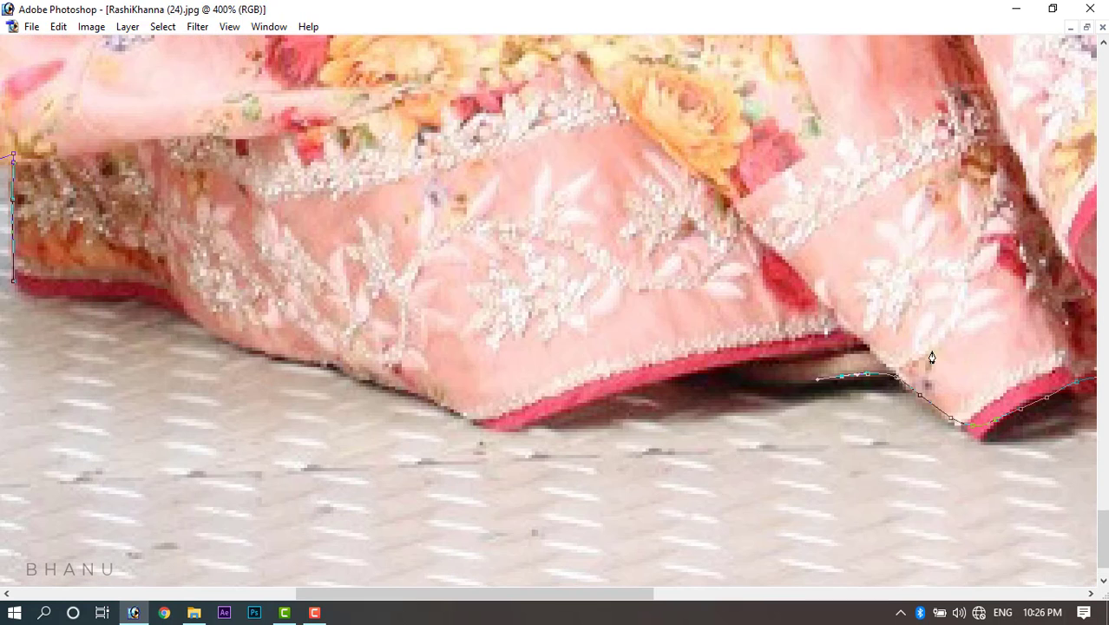
Trace the remaining embroidered hem along the floor and close the path at its starting point.
left_click_drag(785, 383, 774, 384)
left_click_drag(724, 383, 677, 374)
left_click_drag(643, 382, 632, 385)
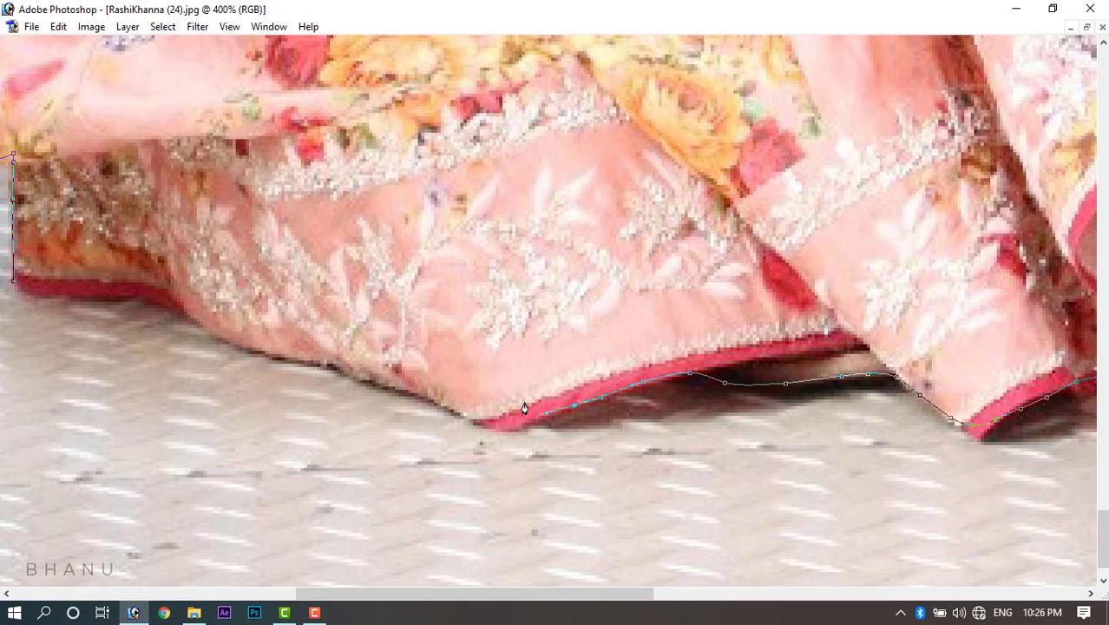
left_click_drag(394, 387, 380, 380)
left_click_drag(325, 367, 251, 351)
left_click_drag(386, 401, 704, 505)
left_click_drag(529, 431, 514, 423)
left_click_drag(456, 390, 379, 384)
left_click_drag(331, 385, 330, 395)
Convert the closed path around the seated woman and chair into a selection.
scroll(330, 395, "down", 6)
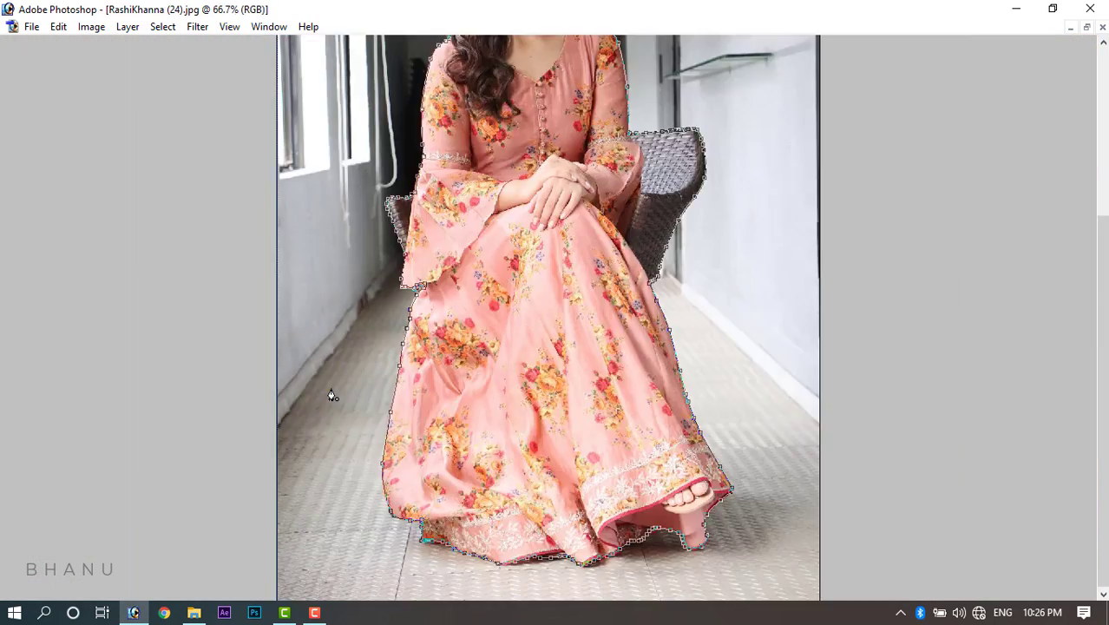
scroll(331, 394, "up", 1)
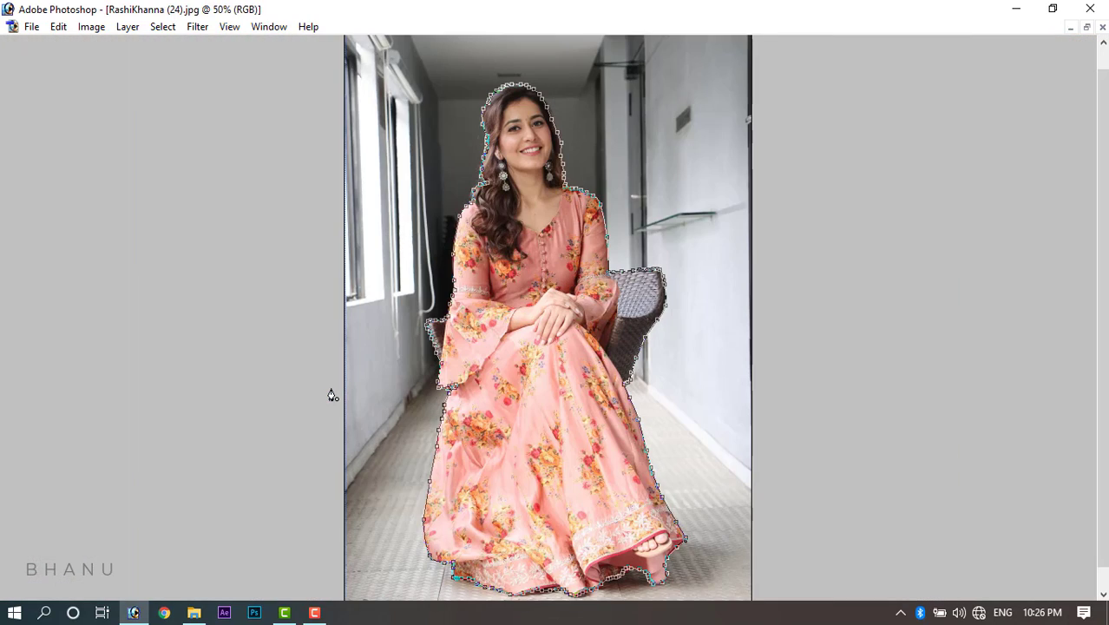
key("ctrl+Return")
key("Tab")
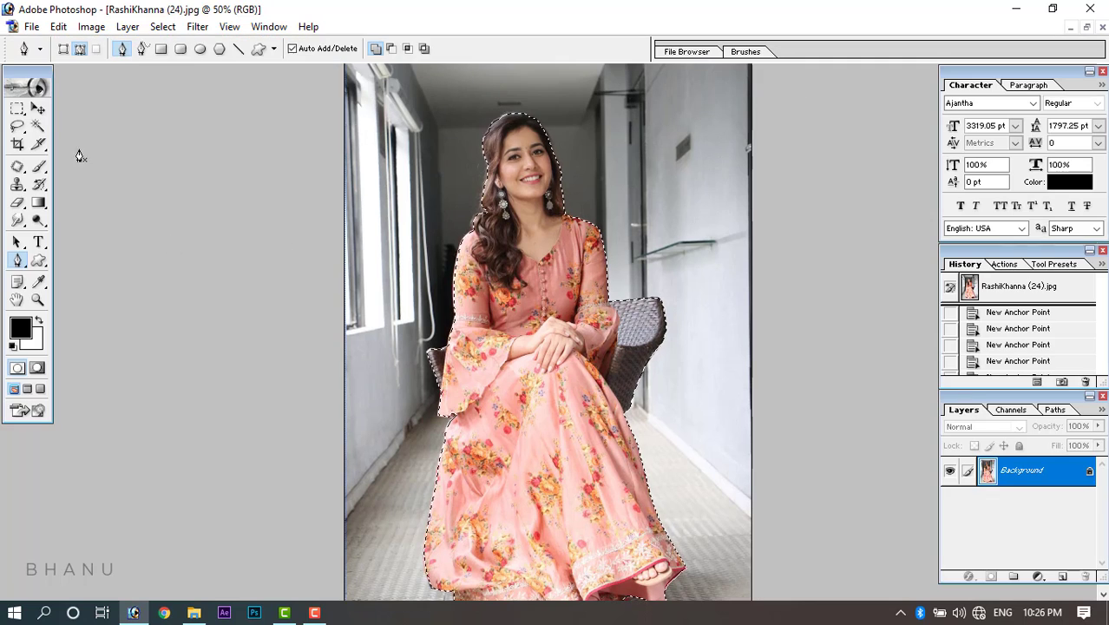
Move the selected seated woman and chair into poster2.psd, next to the woman holding the phone.
left_click(17, 109)
left_click(39, 109)
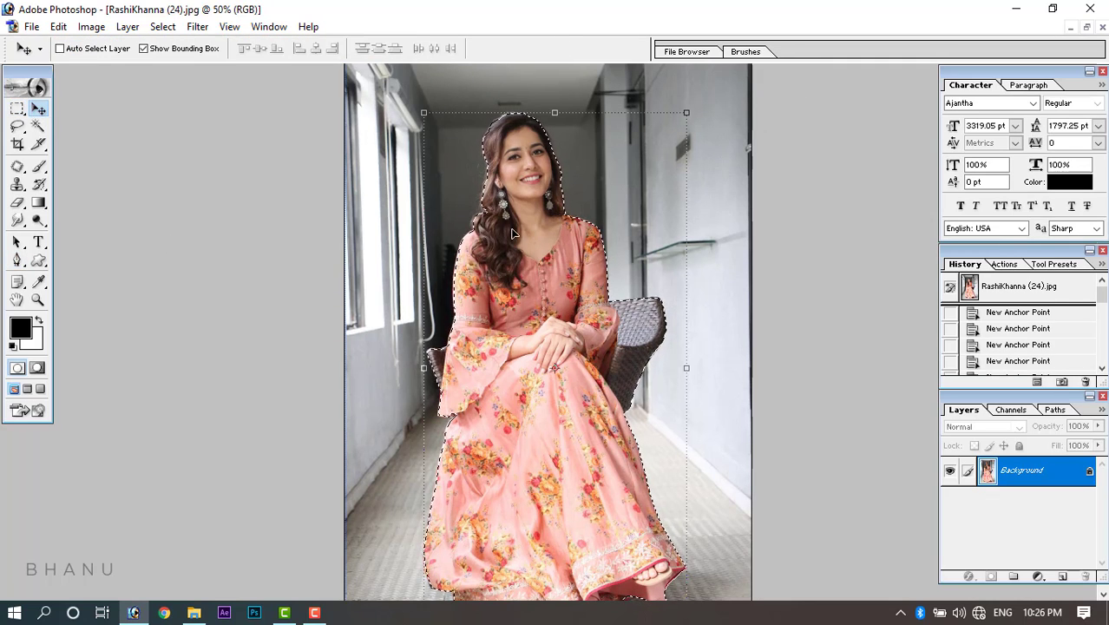
left_click_drag(512, 232, 491, 232)
left_click(1086, 27)
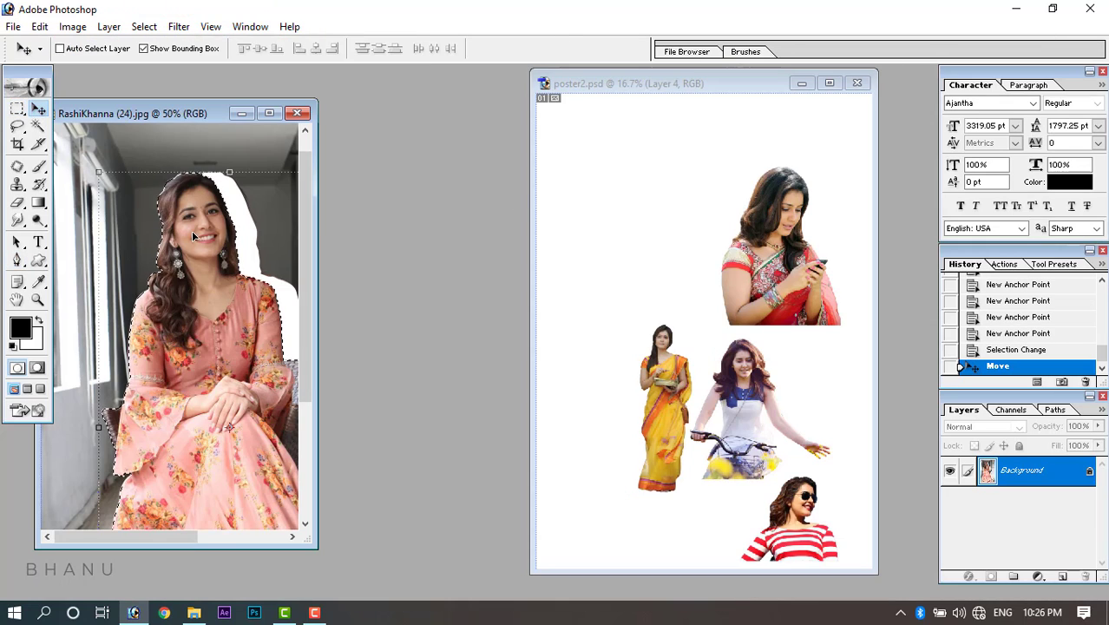
left_click_drag(193, 236, 701, 264)
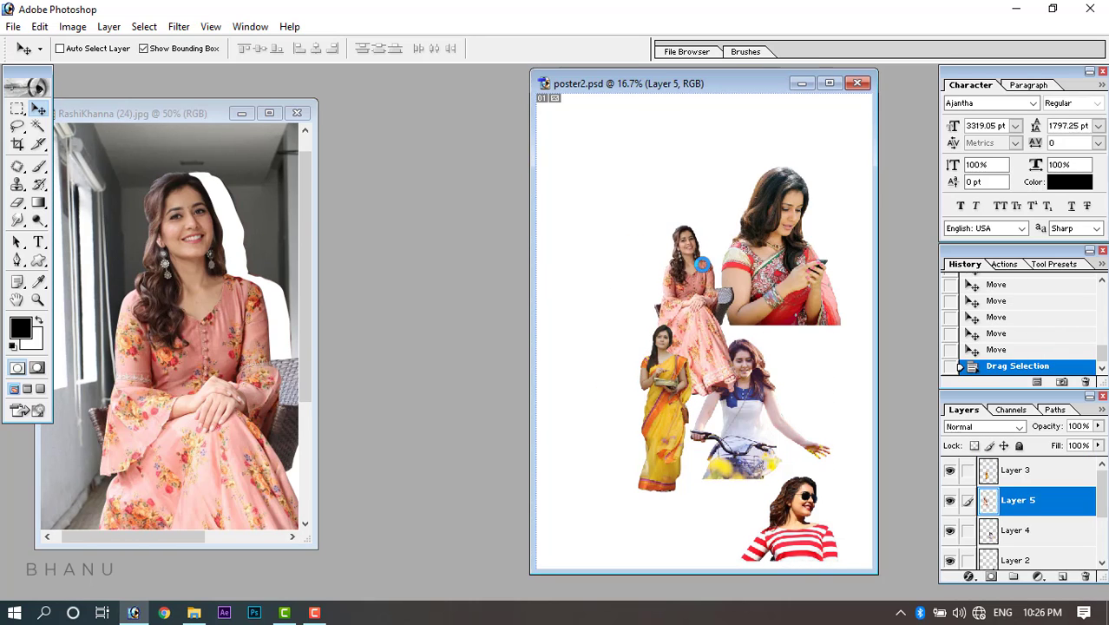
Close RashiKhanna (24).jpg without saving its changes.
left_click(173, 112)
left_click(297, 113)
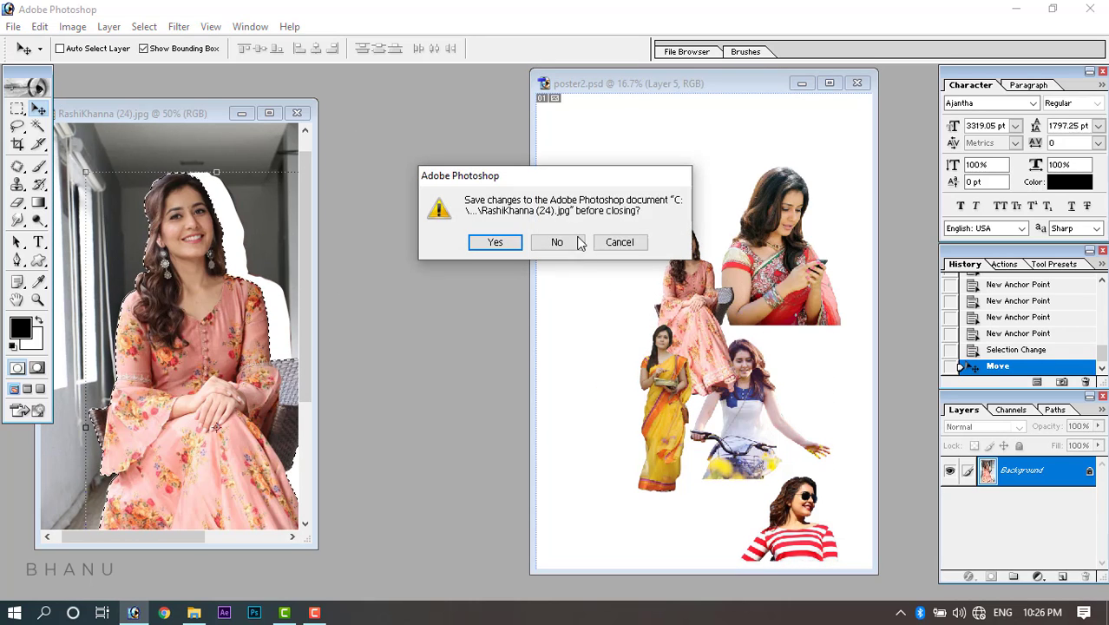
left_click(579, 243)
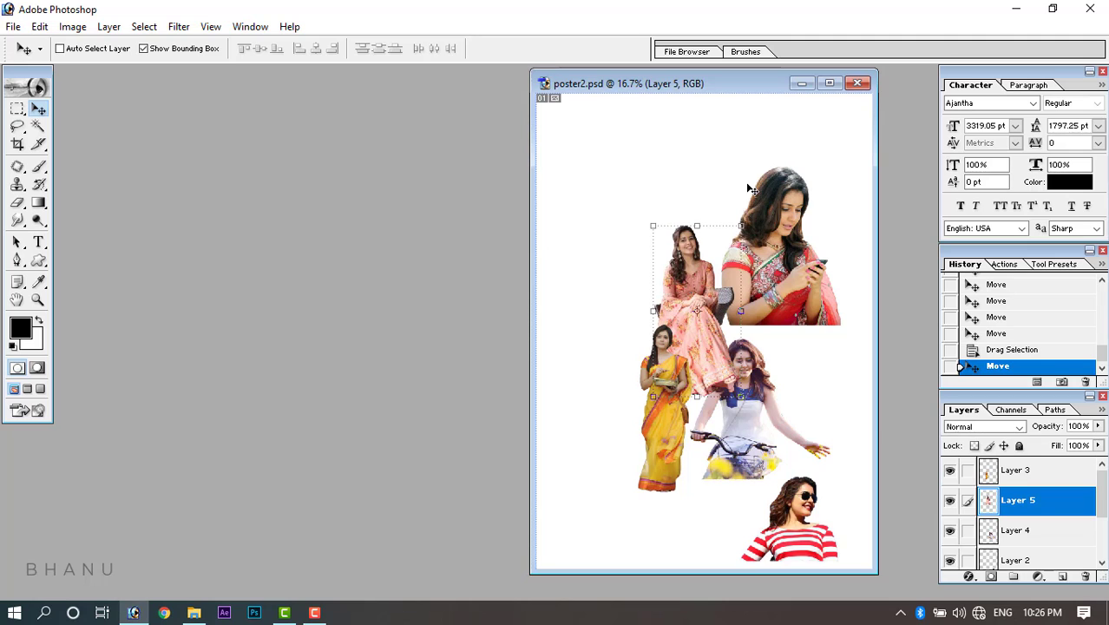
Switch to File Explorer and preview RashiKhanna (14).jpg, (1).jpg and (25).jpg as candidates for the poster.
left_click(193, 613)
left_click(719, 448)
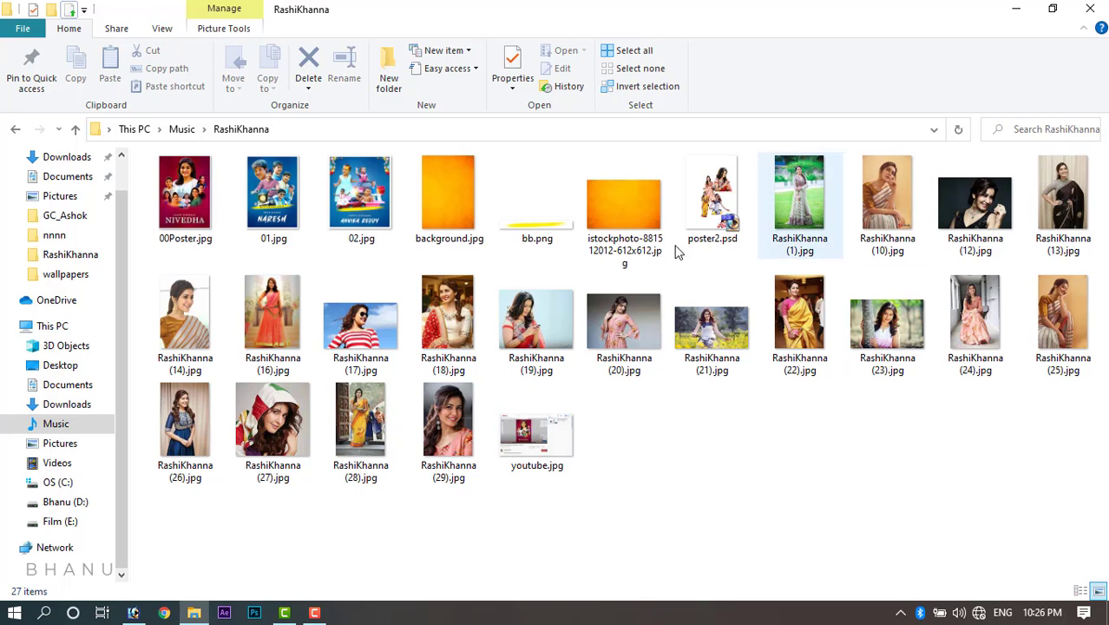
double_click(221, 327)
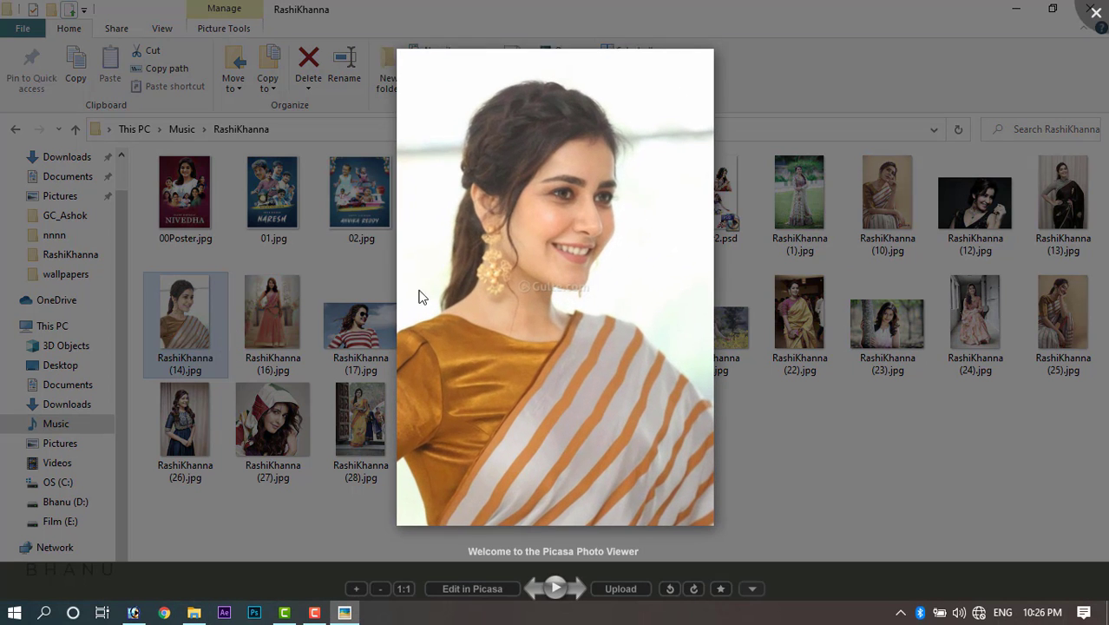
left_click(1094, 11)
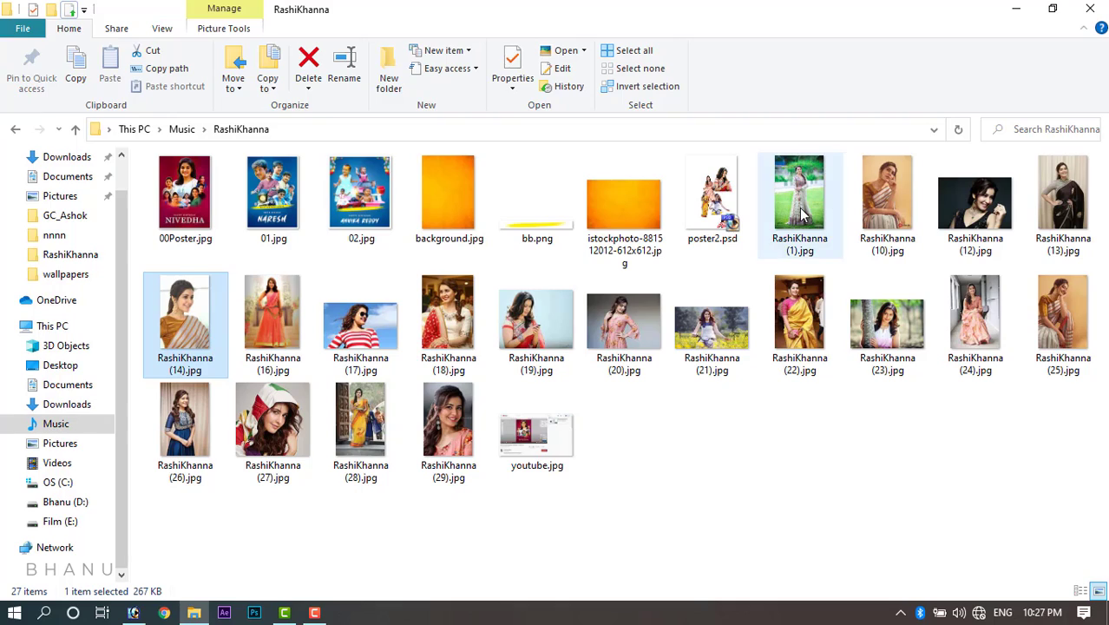
double_click(801, 213)
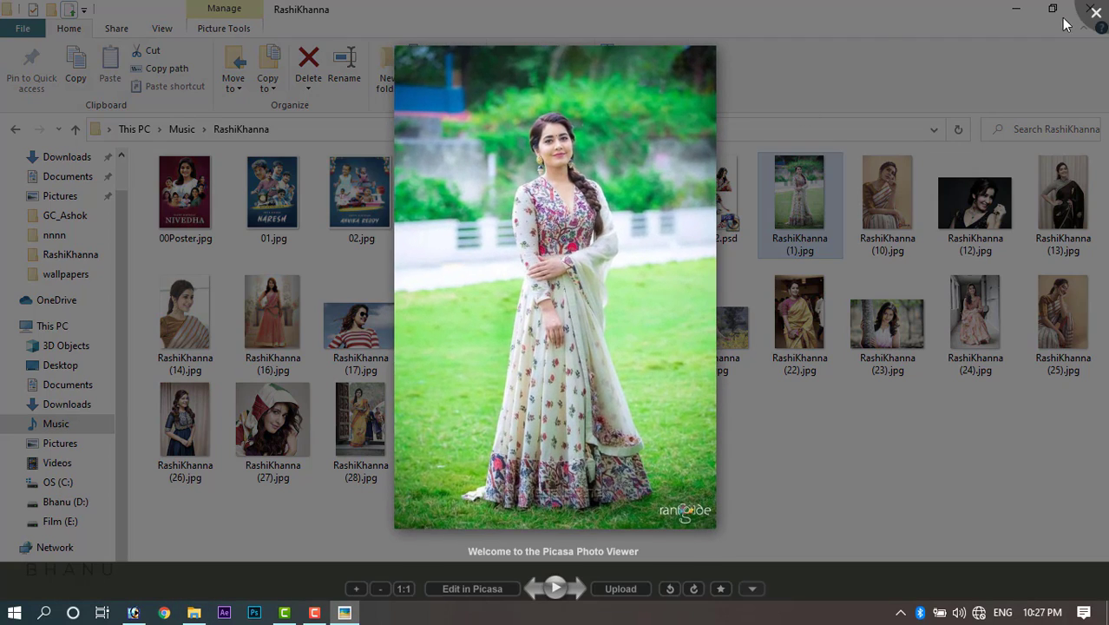
left_click(1095, 12)
double_click(1054, 325)
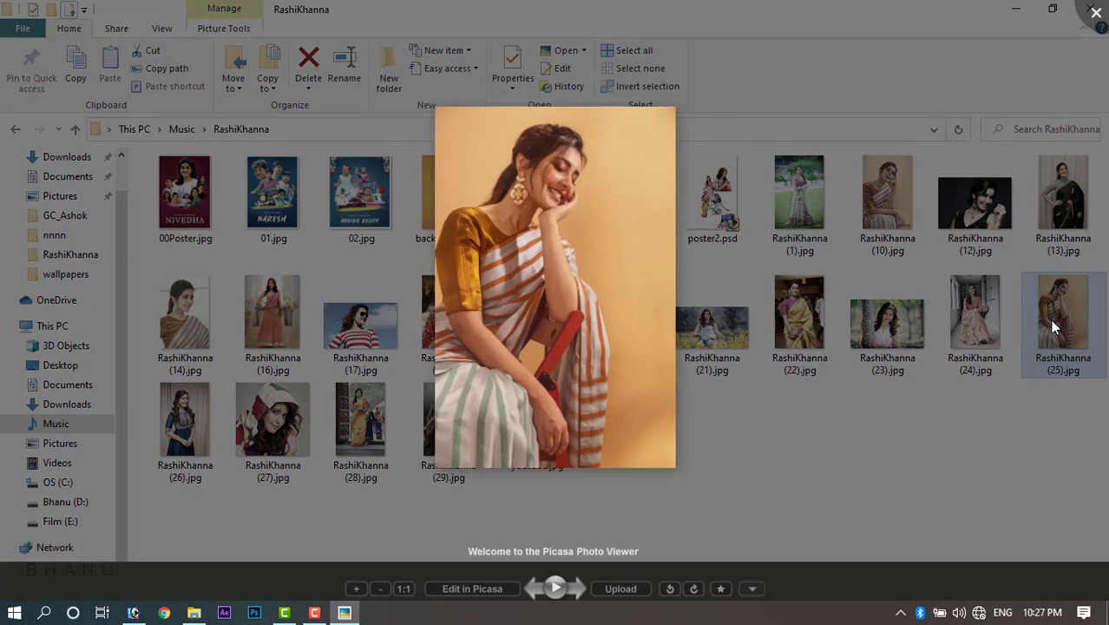
left_click(1095, 11)
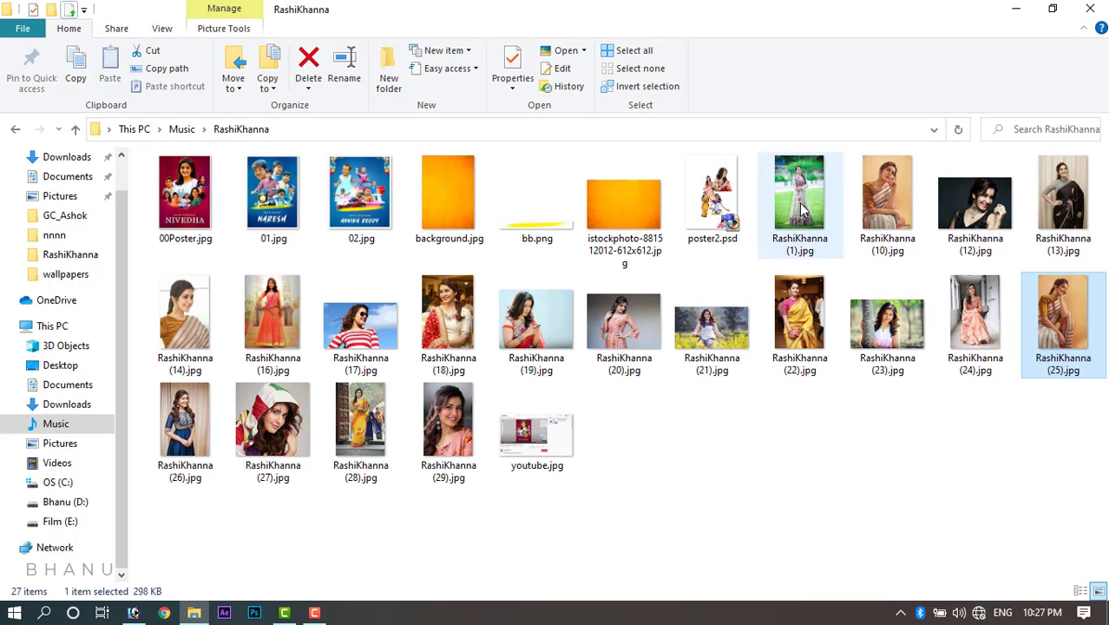
Open RashiKhanna (1).jpg in Photoshop, maximize it at 200% zoom and activate the Pen tool over the skirt.
left_click_drag(802, 208, 318, 180)
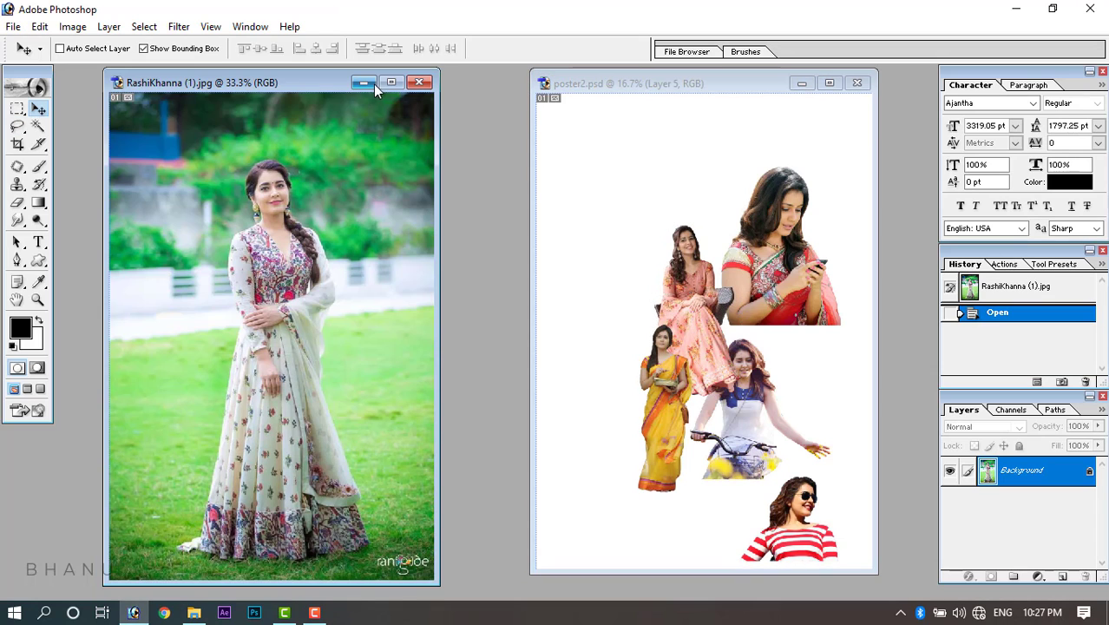
left_click(391, 83)
key("ctrl+plus")
key("ctrl+plus")
key("ctrl+plus")
key("ctrl+plus")
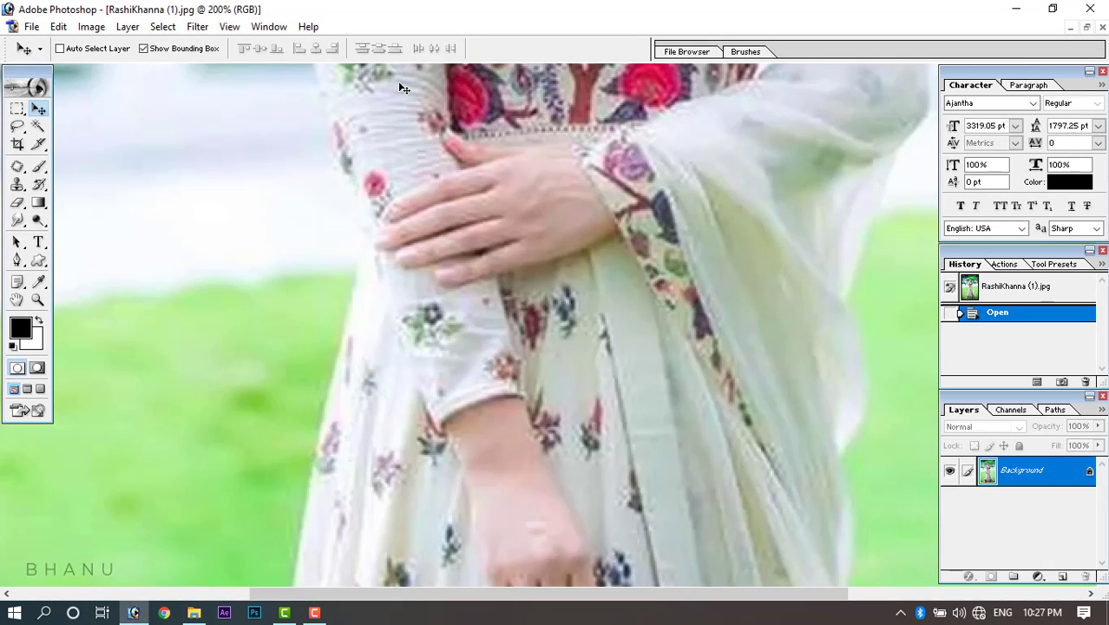
key("p")
scroll(507, 381, "down", 10)
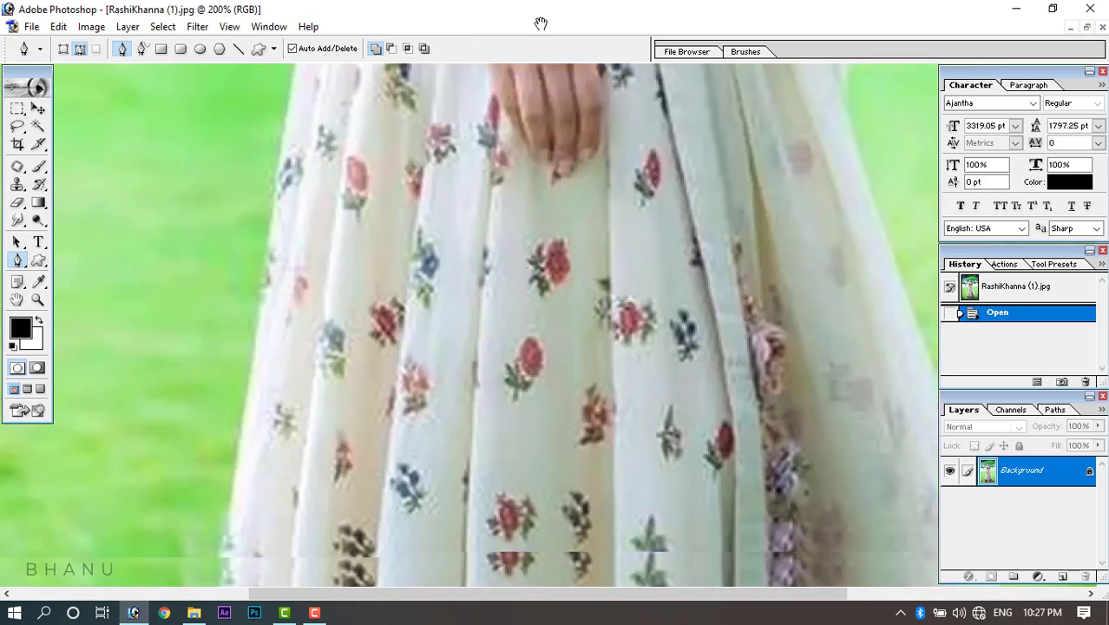
Trace the skirt's bottom hem with a Pen path from its right corner around the white cloth at its left end.
key("Tab")
scroll(719, 334, "right", 2)
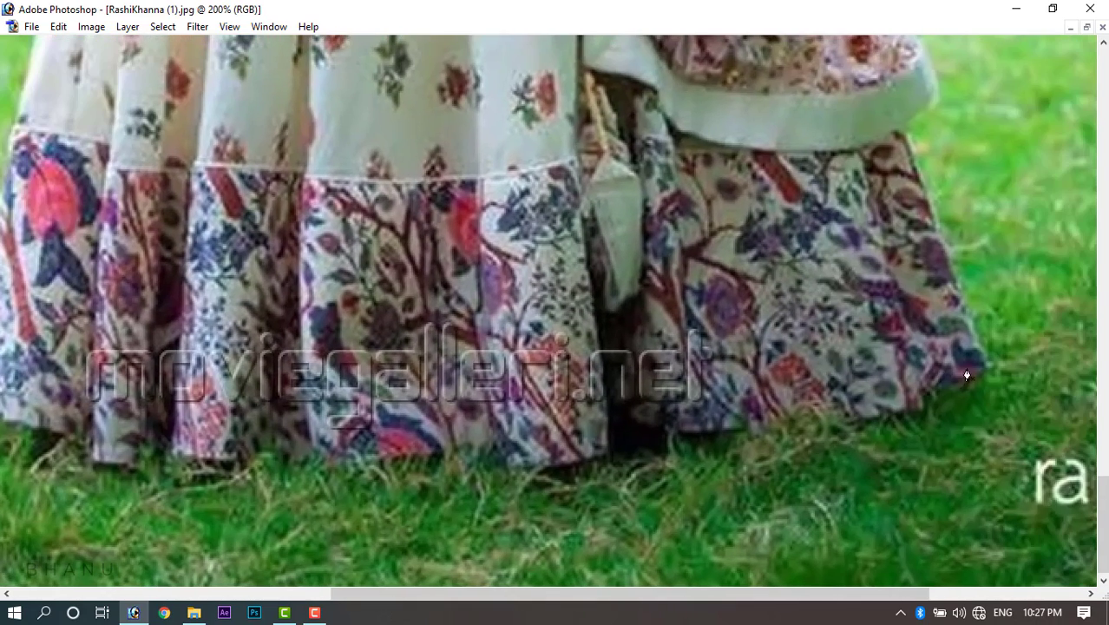
left_click(983, 373)
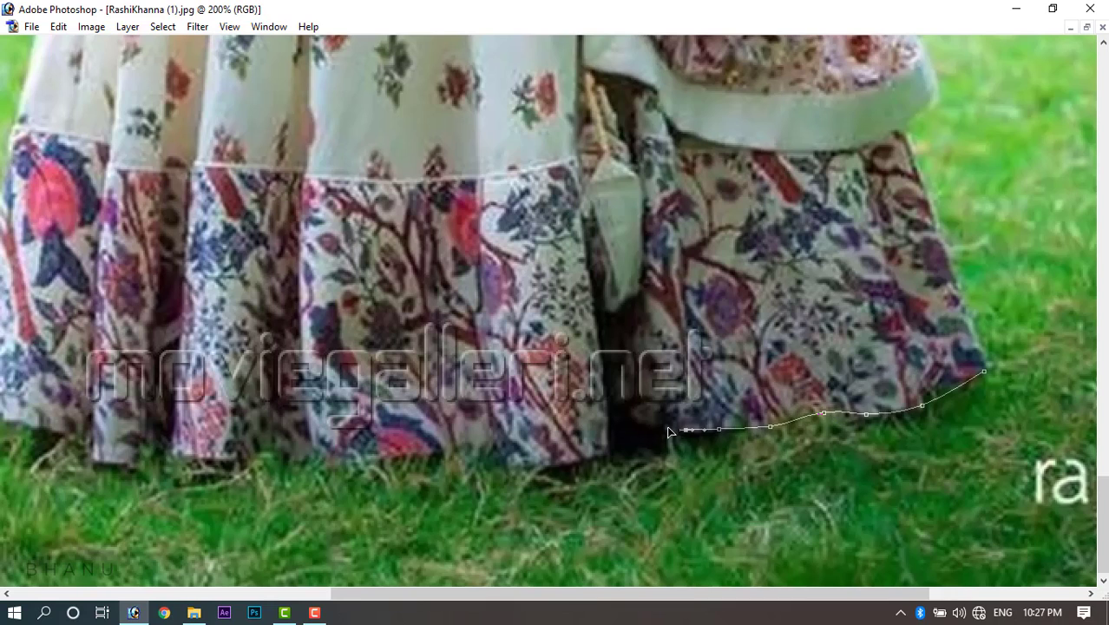
left_click_drag(604, 356, 913, 356)
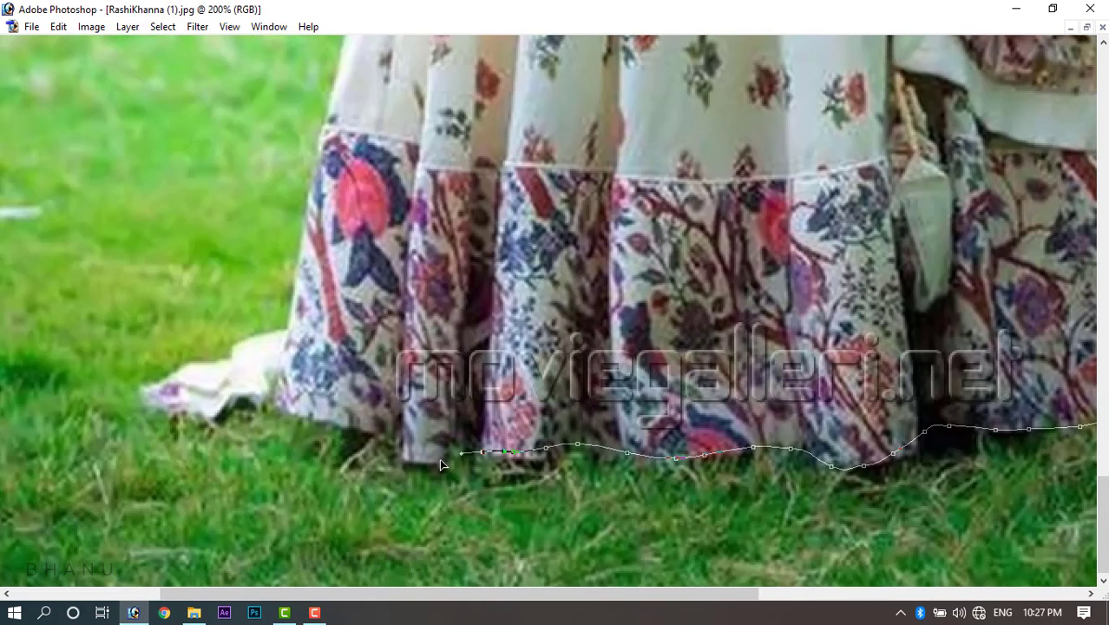
mouse_move(318, 397)
left_mouse_down()
mouse_move(305, 448)
mouse_move(234, 490)
left_mouse_up()
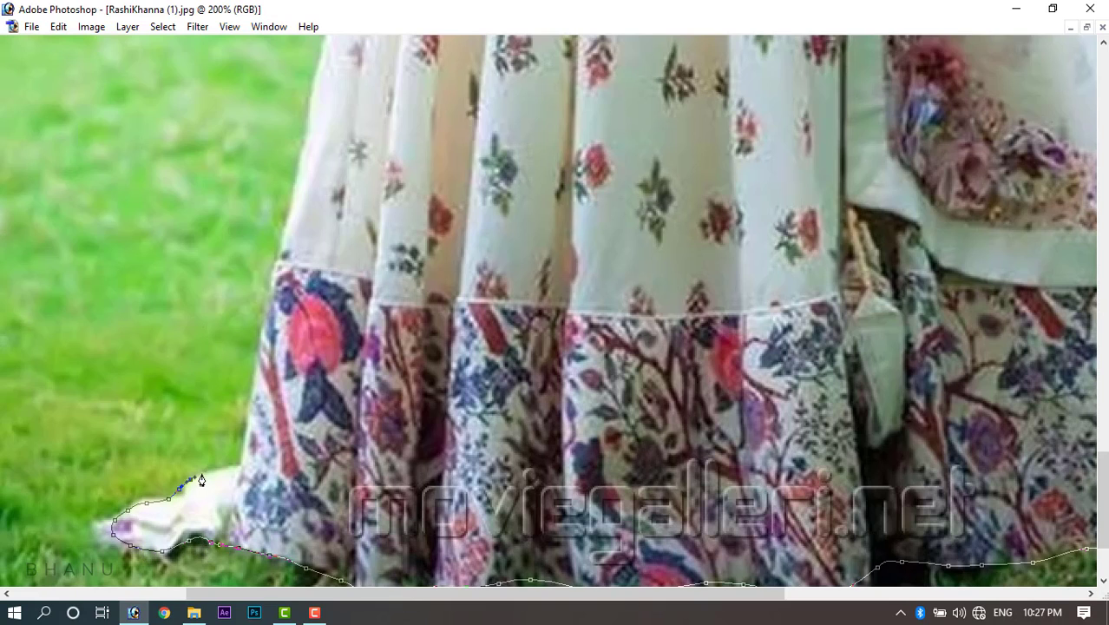
Continue the path up the left edge of the skirt to the waist.
scroll(243, 466, "up", 5)
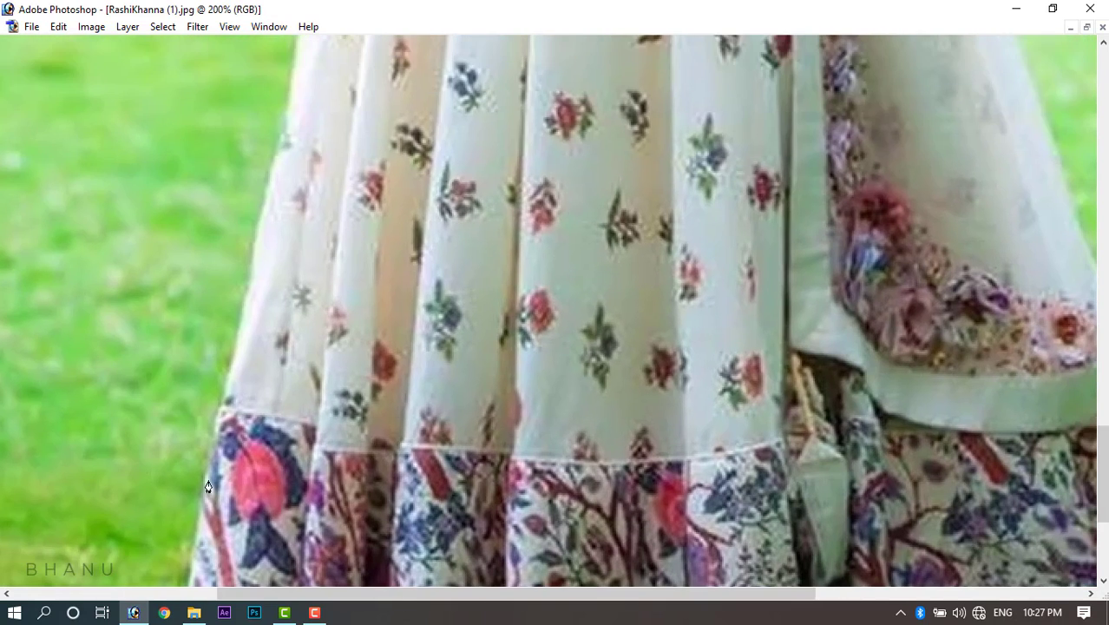
scroll(215, 473, "up", 2)
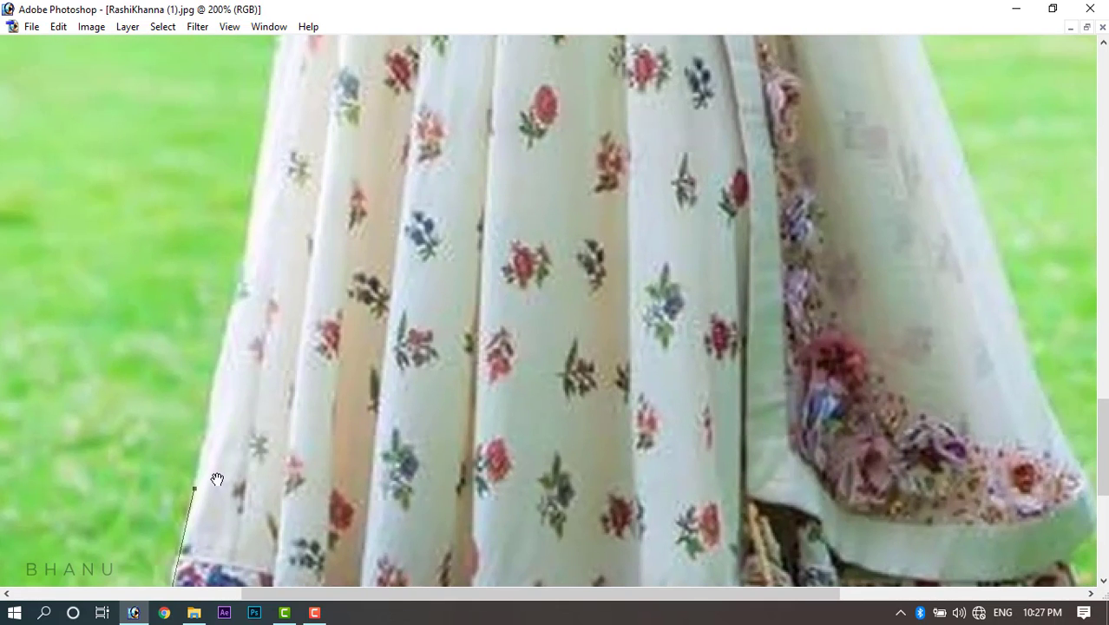
scroll(210, 417, "up", 2)
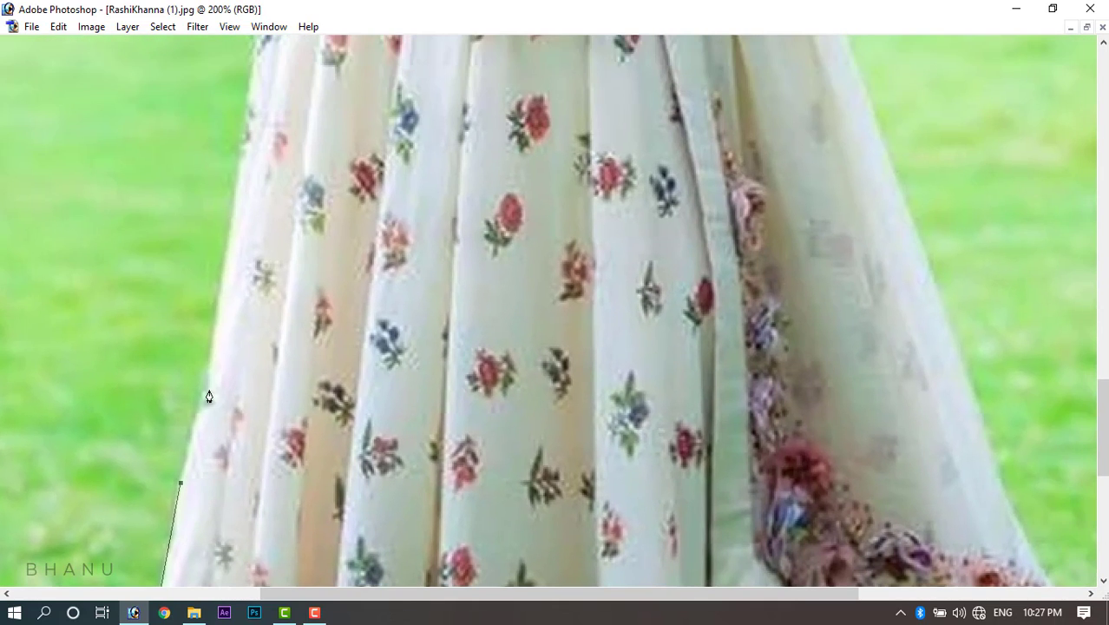
scroll(208, 319, "up", 2)
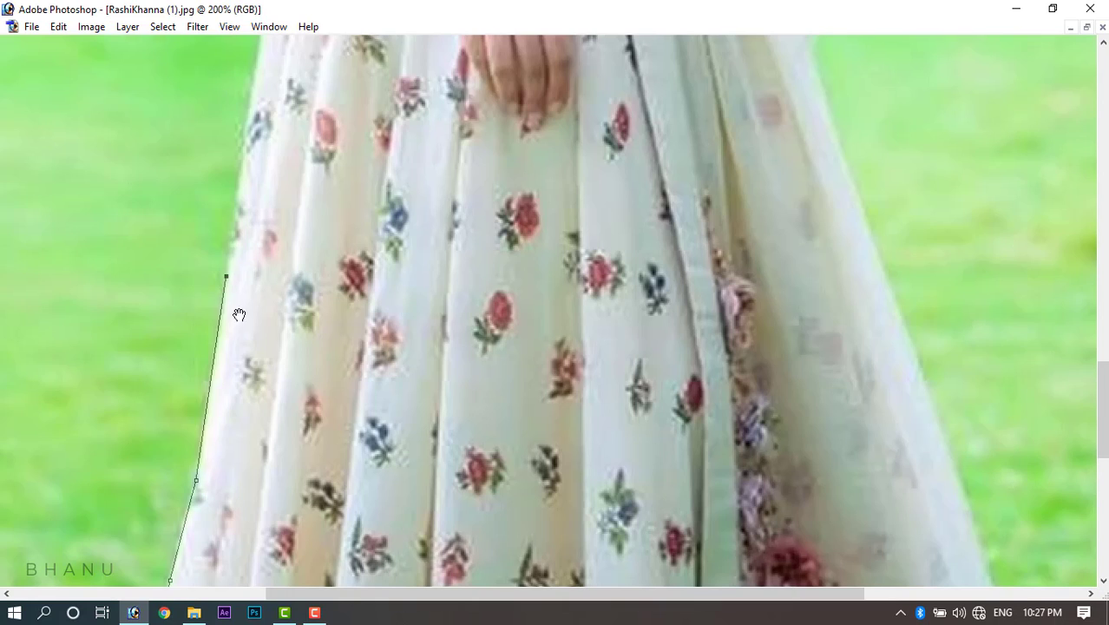
scroll(233, 334, "up", 4)
scroll(247, 295, "up", 4)
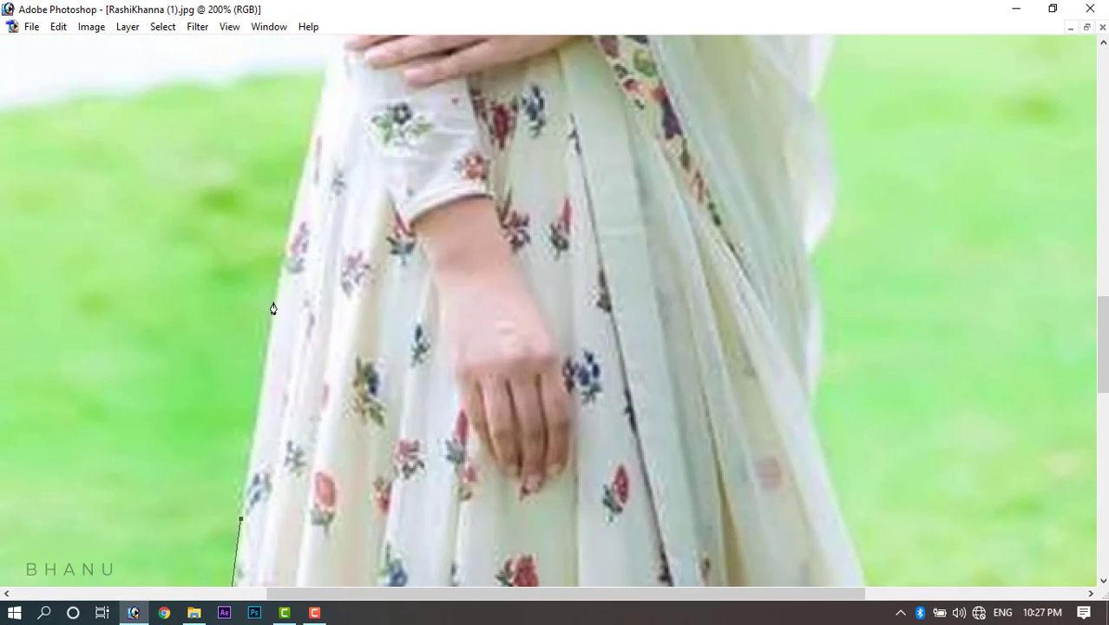
scroll(251, 390, "up", 4)
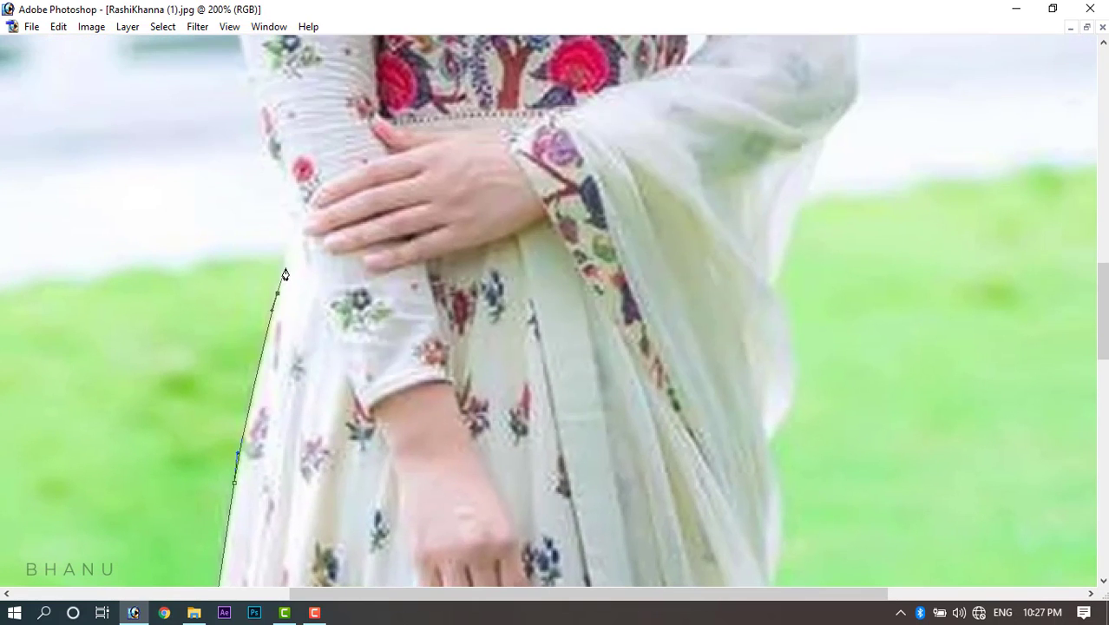
Outline the outer edge of the left sleeve from the waist up to the shoulder.
scroll(269, 225, "up", 4)
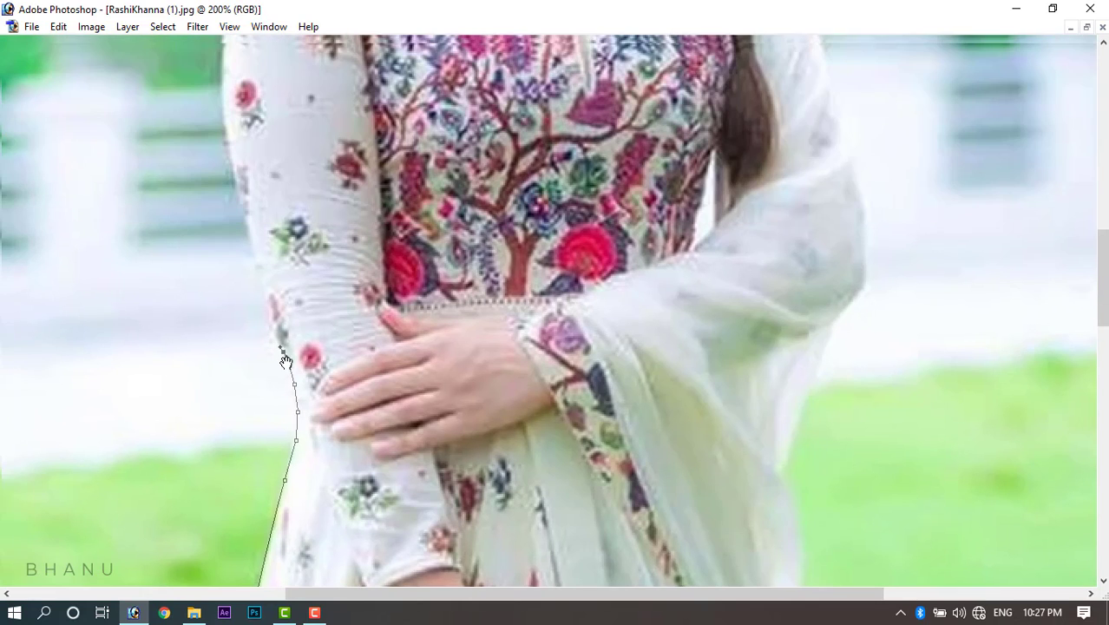
scroll(249, 329, "up", 4)
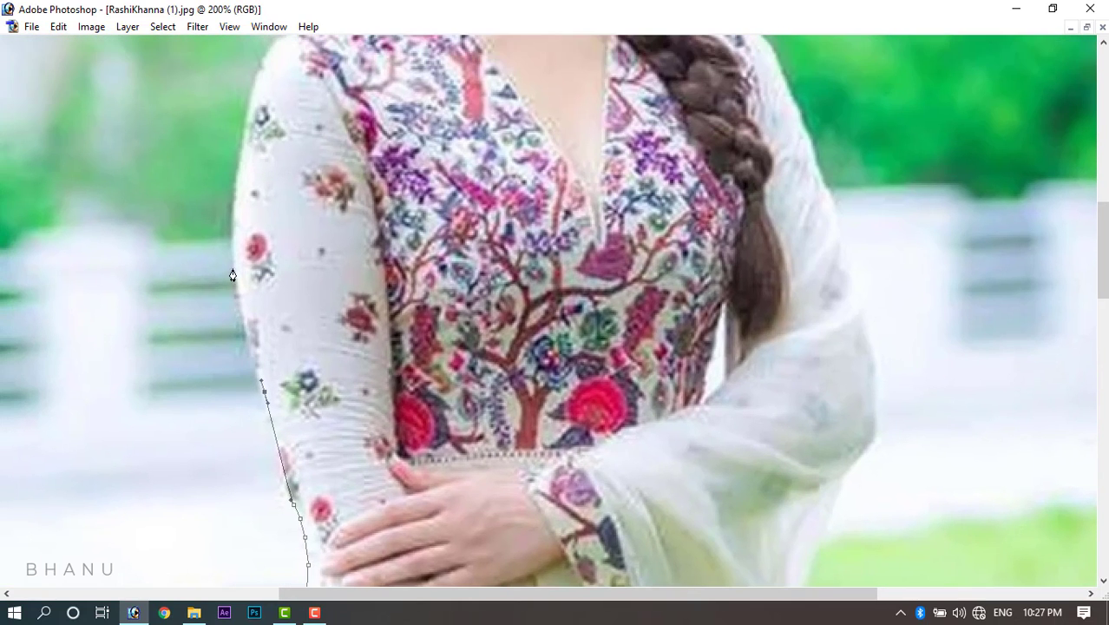
scroll(243, 243, "up", 3)
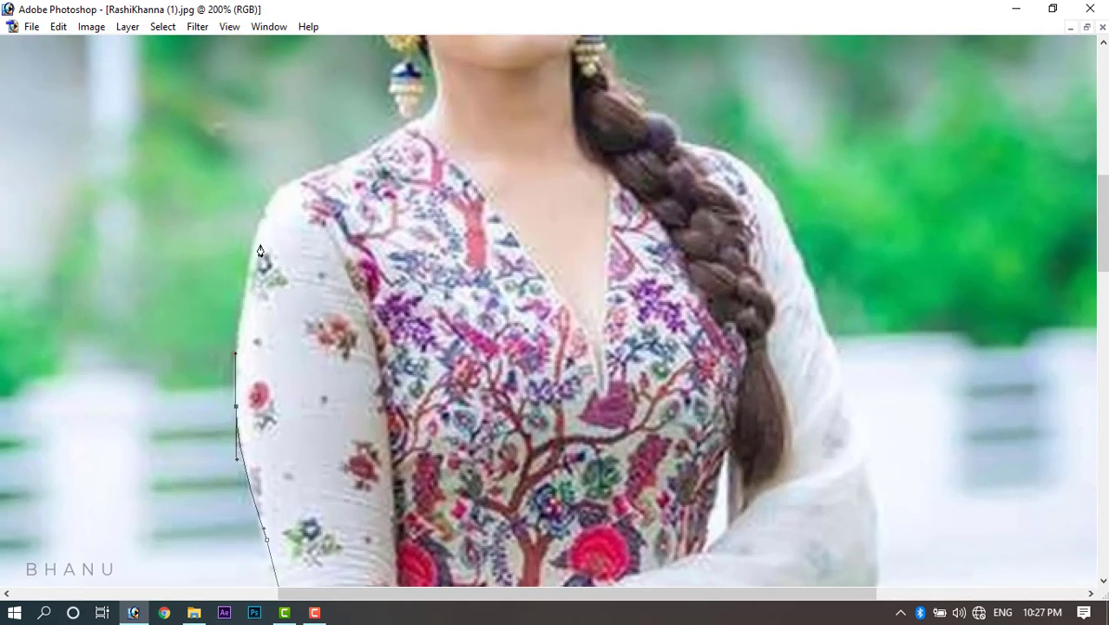
scroll(332, 160, "up", 2)
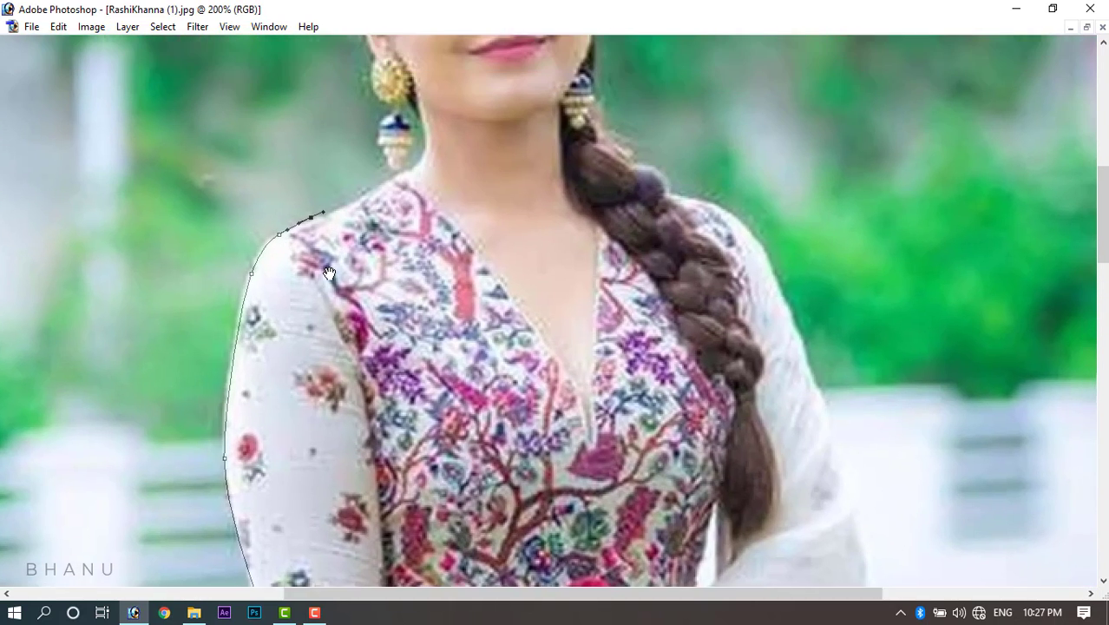
Extend the path along the left shoulder and up the neck towards the earring, working at 300% zoom.
mouse_move(329, 273)
left_mouse_down()
mouse_move(312, 412)
mouse_move(343, 384)
left_mouse_up()
left_click_drag(351, 374, 560, 389)
key("ctrl+plus")
left_click_drag(444, 406, 456, 399)
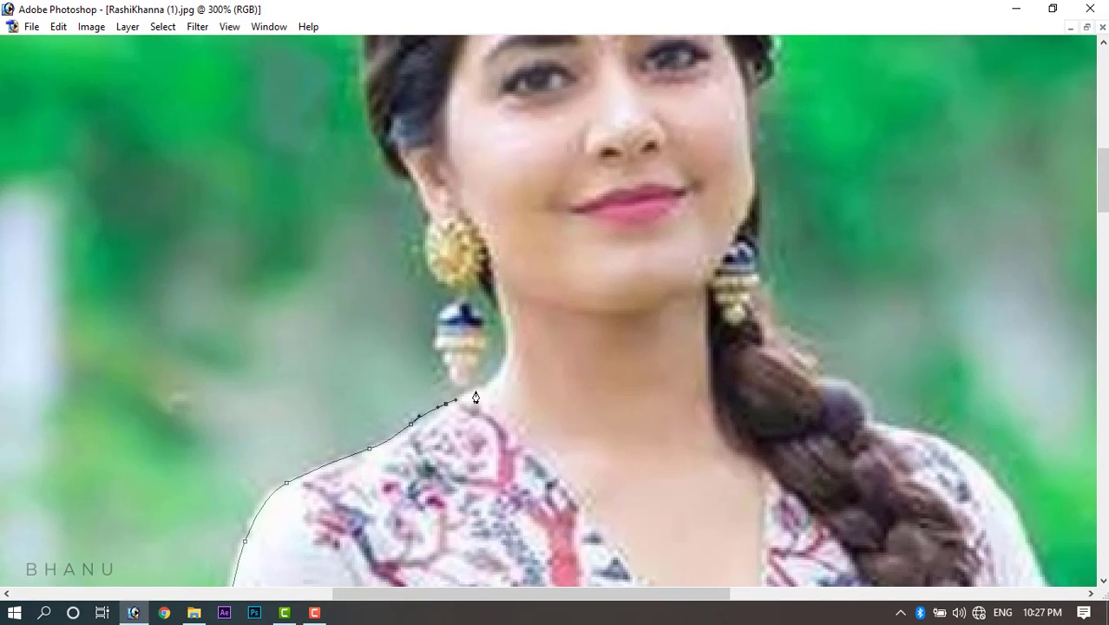
mouse_move(500, 370)
left_mouse_down()
mouse_move(507, 359)
mouse_move(509, 432)
mouse_move(487, 374)
left_mouse_up()
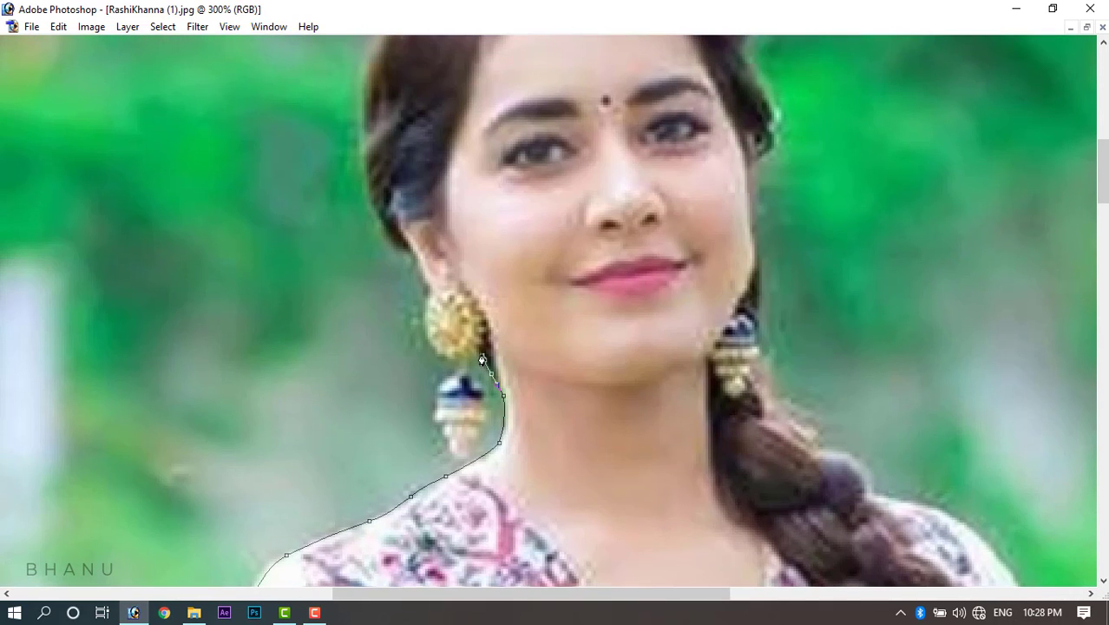
Trace around the hanging earring and its gold stud, continuing up the ear to the hairline.
left_click(473, 442)
left_click(463, 458)
left_click(454, 449)
left_click(443, 432)
left_click(434, 410)
left_click(436, 395)
left_click(440, 386)
left_click(450, 374)
left_click_drag(429, 295, 424, 425)
left_click_drag(412, 380, 395, 371)
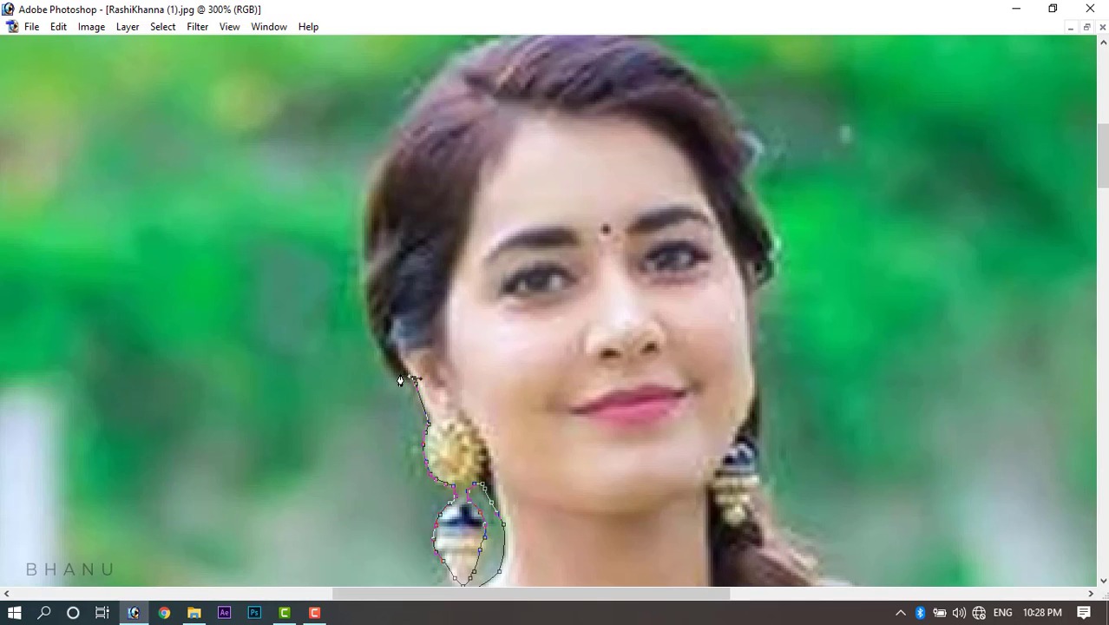
Outline the hair up the left side of the head and across the crown.
left_click_drag(364, 298, 353, 450)
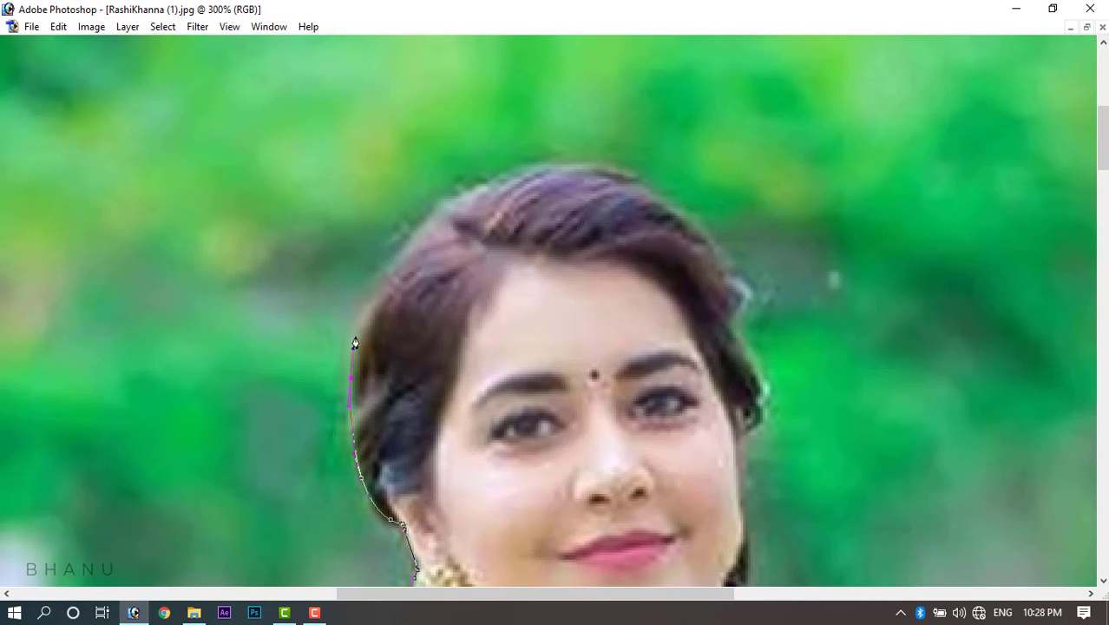
left_click_drag(361, 310, 366, 298)
left_click_drag(406, 240, 417, 227)
left_click_drag(466, 257, 592, 248)
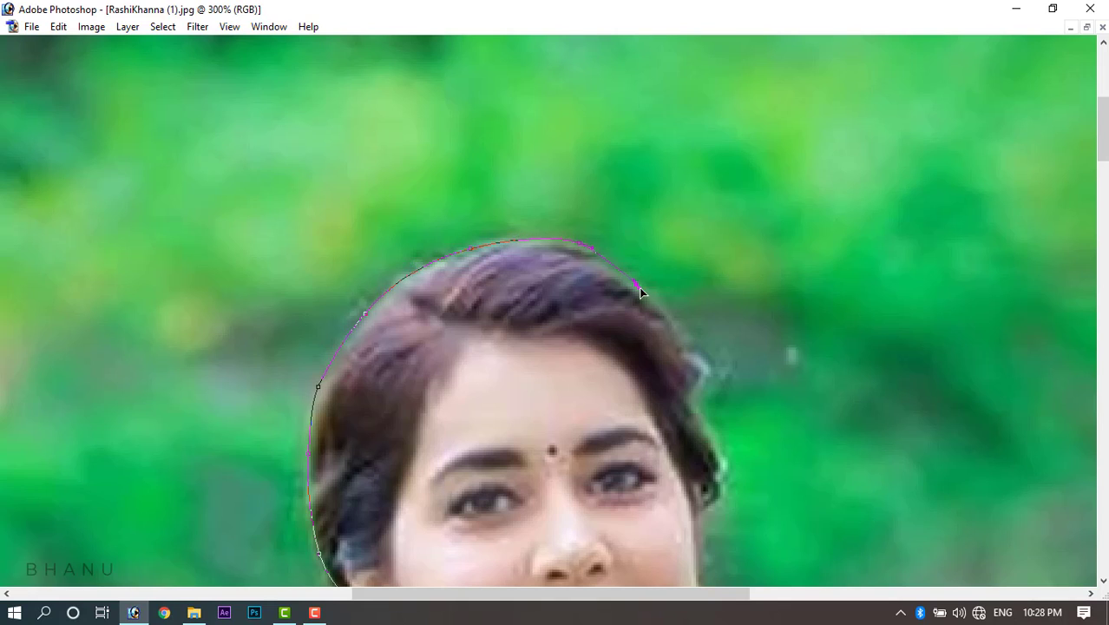
Continue the path down the right side of the hair and past the right earring to the braid.
left_click_drag(697, 380, 697, 399)
left_click_drag(716, 490, 702, 527)
left_click_drag(697, 566, 692, 382)
left_click_drag(707, 446, 706, 480)
left_click_drag(705, 492, 705, 522)
left_click_drag(710, 529, 713, 540)
left_click_drag(739, 494, 649, 240)
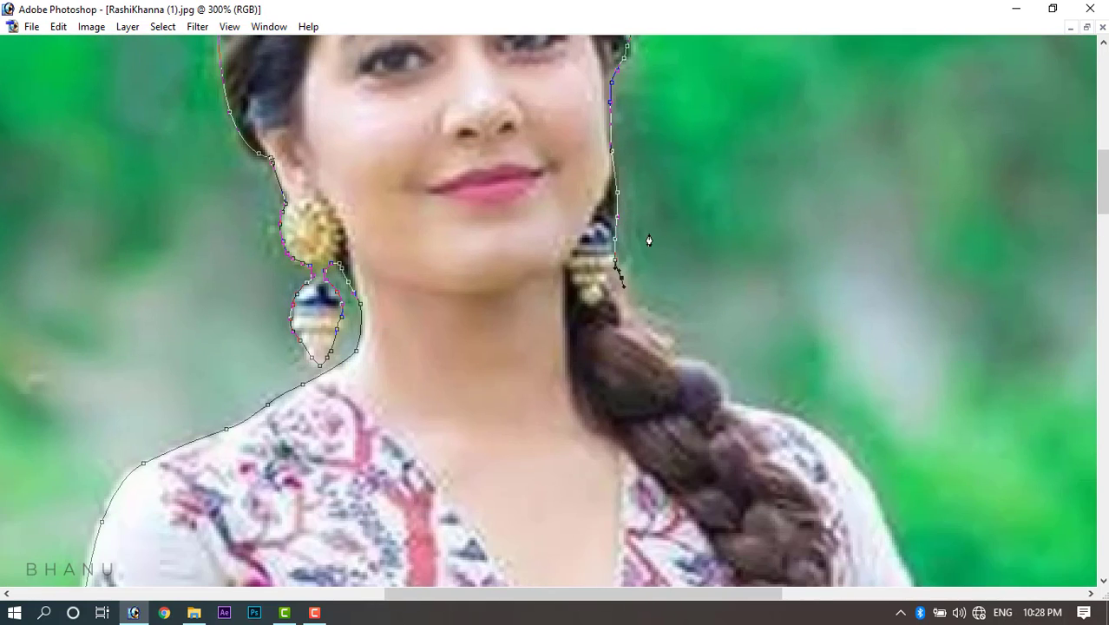
Trace the outer edge of the upper braid and continue onto the right shoulder.
left_click(627, 297)
left_click(634, 321)
left_click(656, 338)
left_click(675, 357)
left_click(689, 363)
left_click(706, 368)
left_click_drag(817, 429, 610, 150)
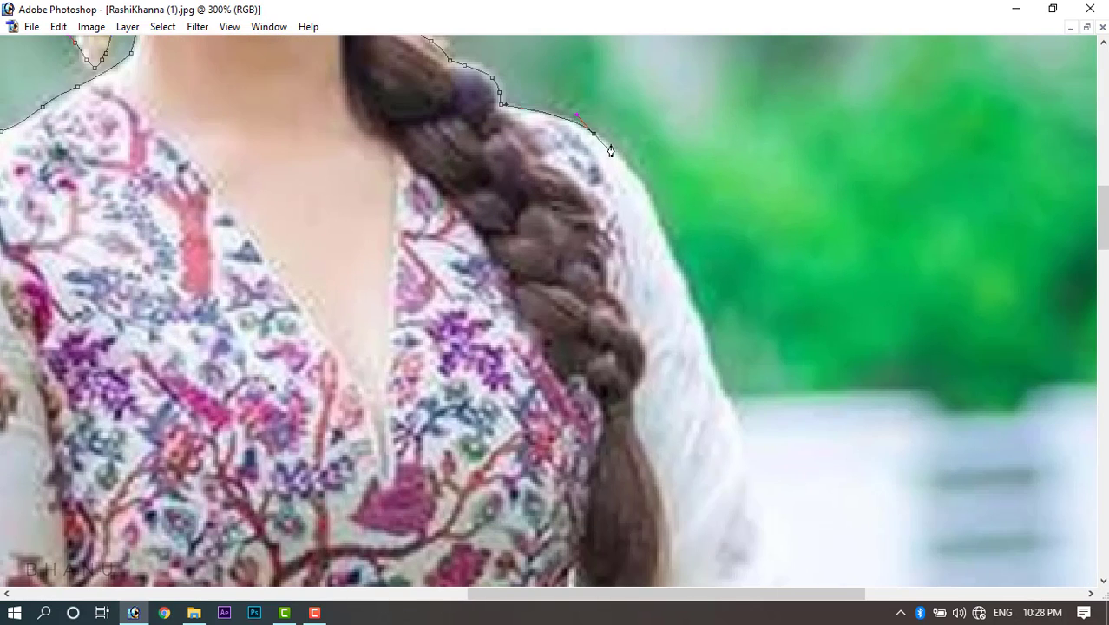
Outline the right sleeve and draped shawl from the shoulder down around the elbow.
left_click_drag(655, 215, 676, 271)
left_click_drag(647, 233, 499, 50)
left_click_drag(576, 204, 574, 120)
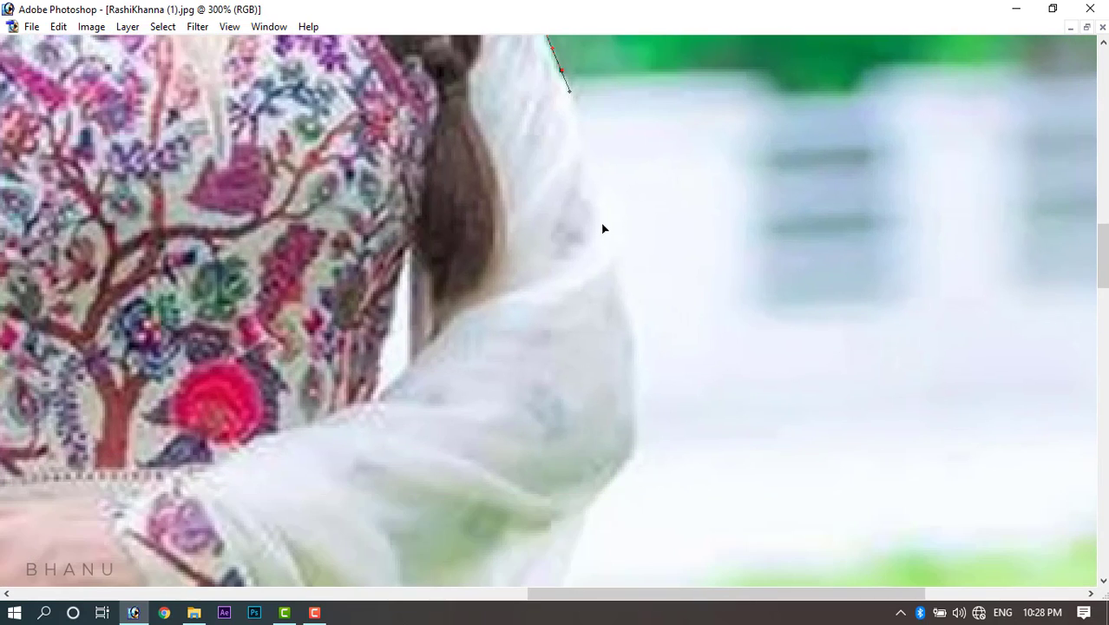
left_click_drag(602, 228, 606, 257)
left_click_drag(606, 257, 621, 151)
left_click_drag(631, 202, 637, 221)
left_click_drag(633, 300, 626, 314)
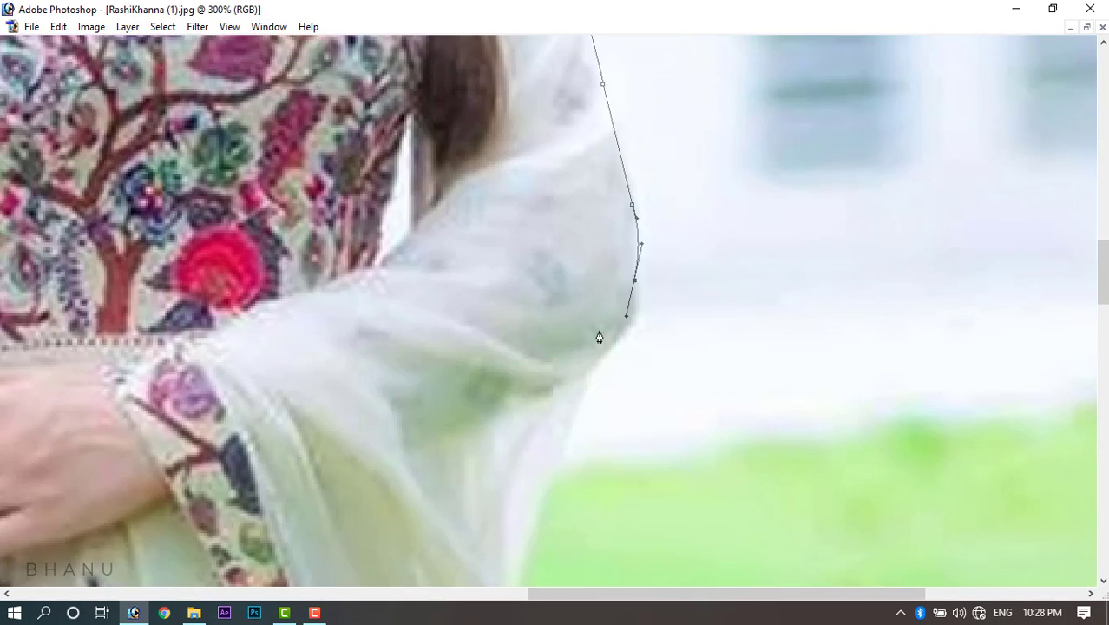
left_click_drag(605, 354, 581, 391)
Follow the hanging edge of the sheer shawl from below the elbow down to the skirt.
left_click_drag(578, 326, 601, 143)
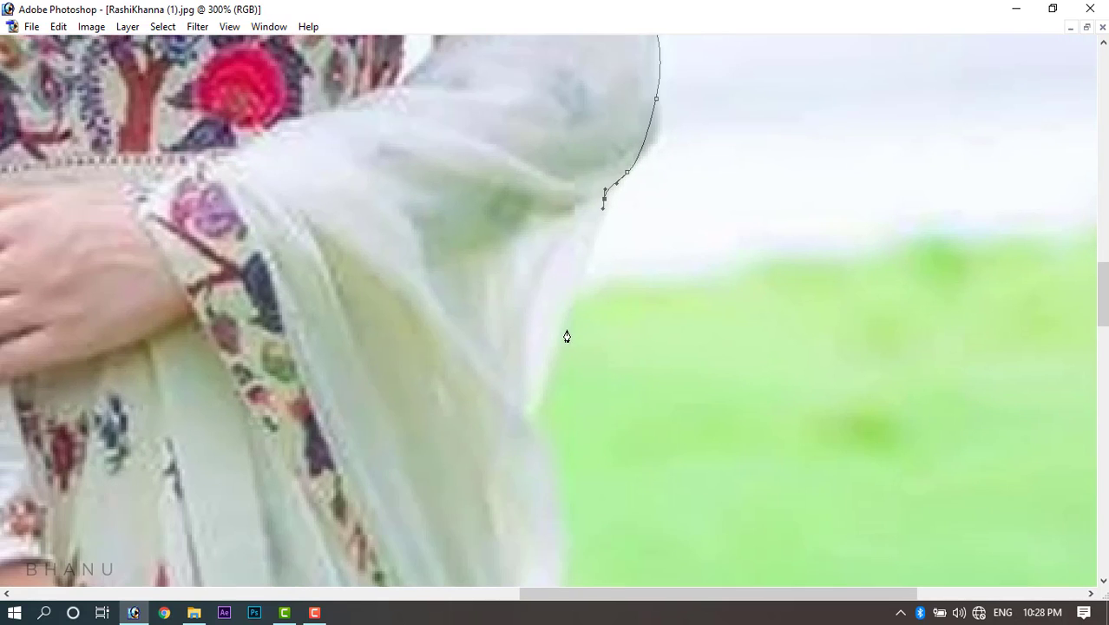
left_click_drag(568, 328, 553, 351)
left_click_drag(544, 389, 535, 134)
left_click_drag(549, 256, 554, 280)
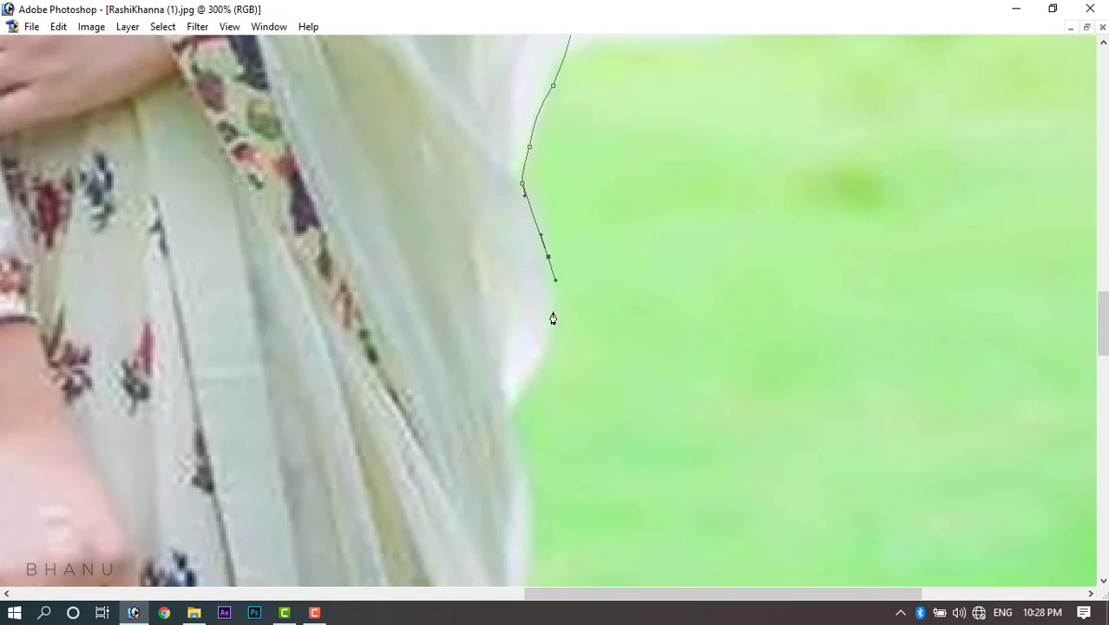
left_click_drag(551, 322, 544, 340)
left_click_drag(528, 372, 513, 420)
left_click_drag(509, 459, 491, 222)
left_click_drag(503, 300, 496, 379)
left_click_drag(495, 402, 480, 183)
left_click_drag(505, 293, 518, 324)
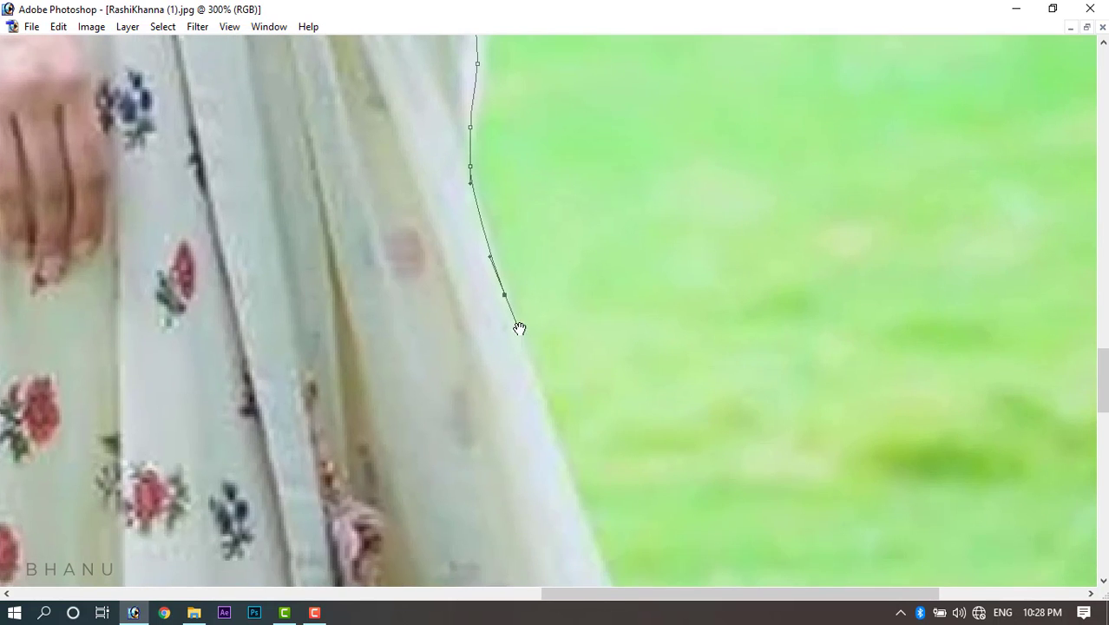
Continue the path down the right edge of the sheer shawl towards its floral border.
left_click_drag(530, 409, 410, 90)
left_click_drag(452, 180, 472, 223)
left_click_drag(499, 314, 413, 121)
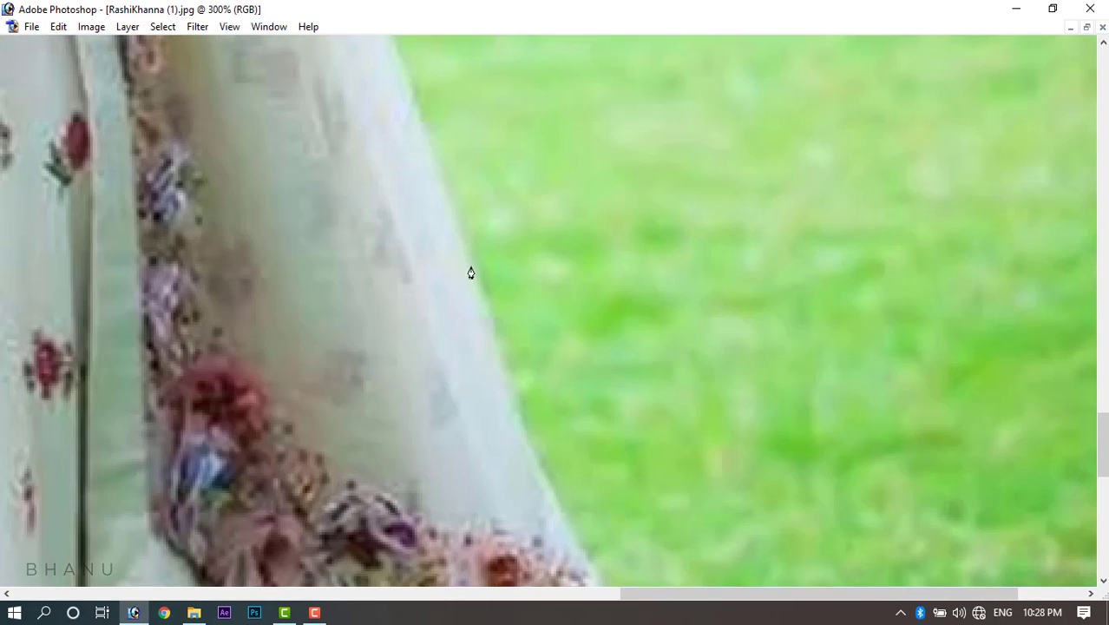
left_click(470, 273)
left_click_drag(466, 402, 456, 324)
left_click_drag(494, 379, 450, 247)
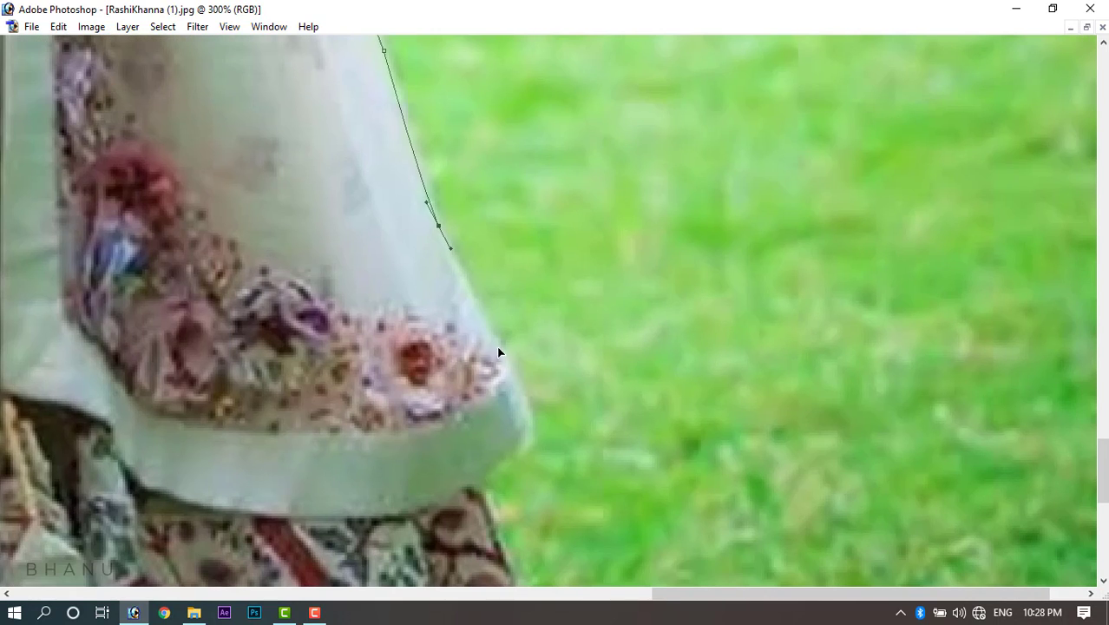
Trace around the shawl's lower corner and down the skirt, closing the path at its starting point on the hem.
left_click_drag(490, 335, 507, 369)
left_click_drag(525, 412, 529, 430)
left_click_drag(490, 505, 417, 213)
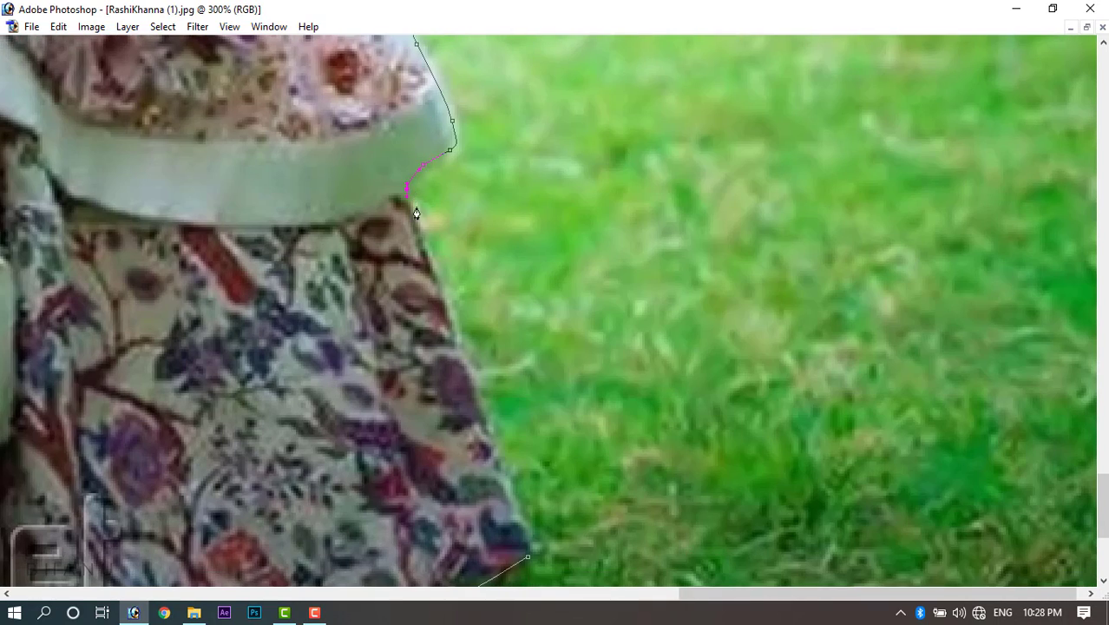
left_click_drag(452, 313, 438, 194)
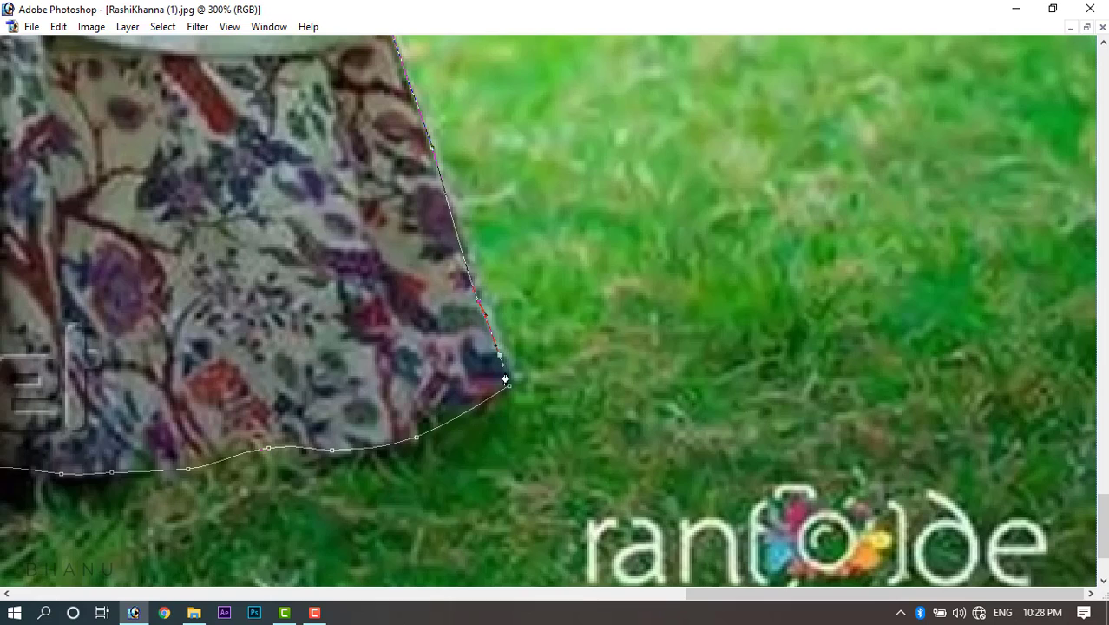
left_click(509, 385)
key("ctrl+minus")
key("ctrl+minus")
key("ctrl+minus")
key("ctrl+minus")
key("ctrl+minus")
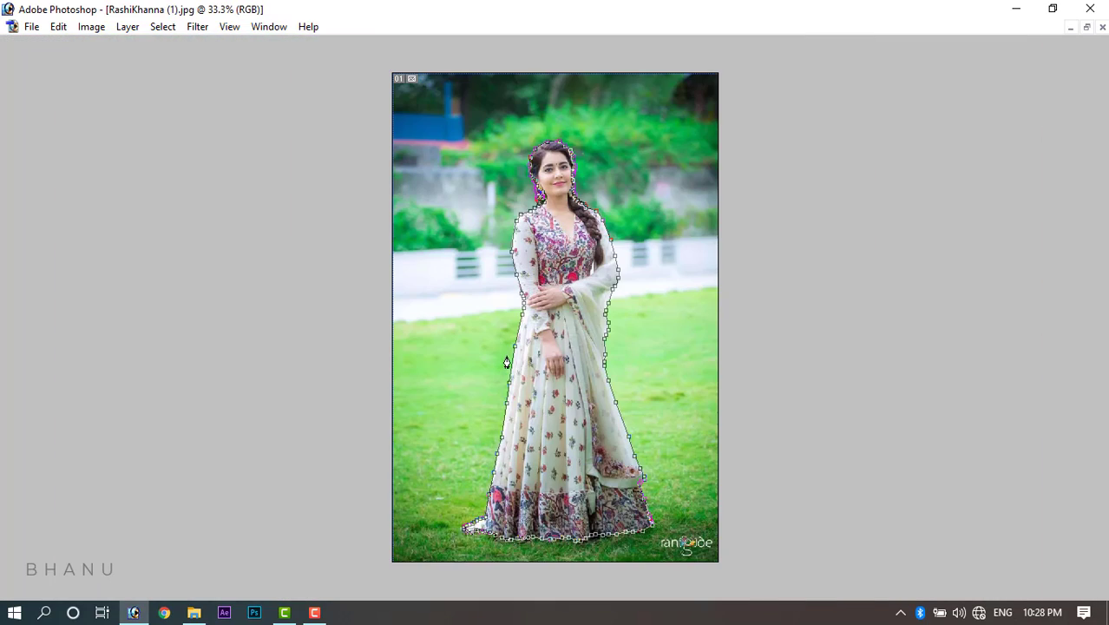
Convert the path to a selection and try to move the selected woman into poster2.psd.
key("ctrl+Return")
key("Tab")
key("v")
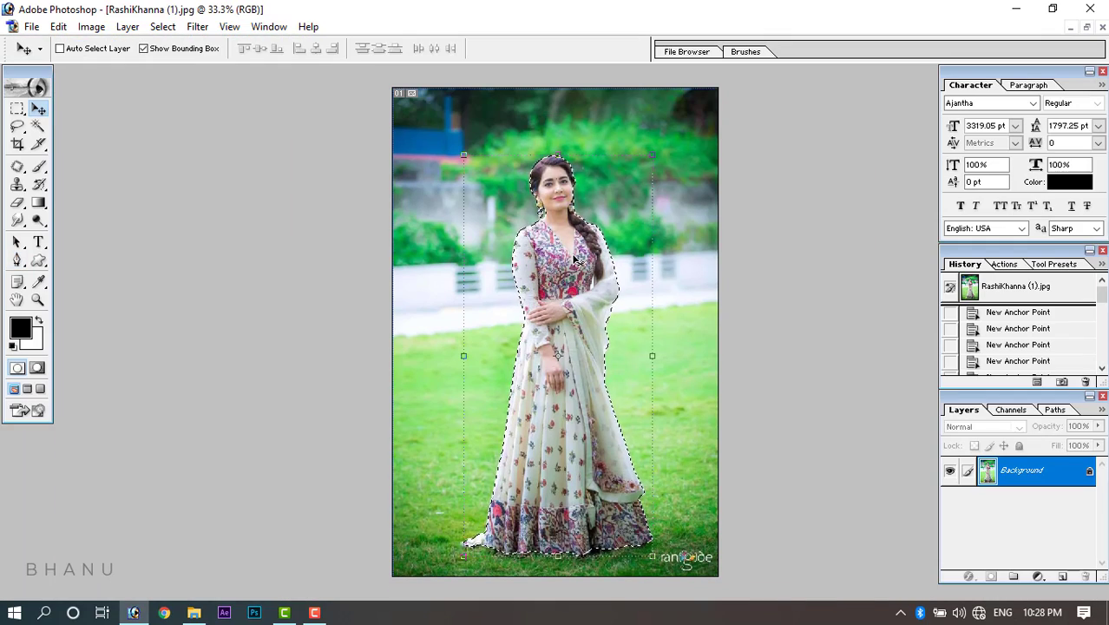
left_click_drag(572, 225, 536, 219)
left_click(1086, 27)
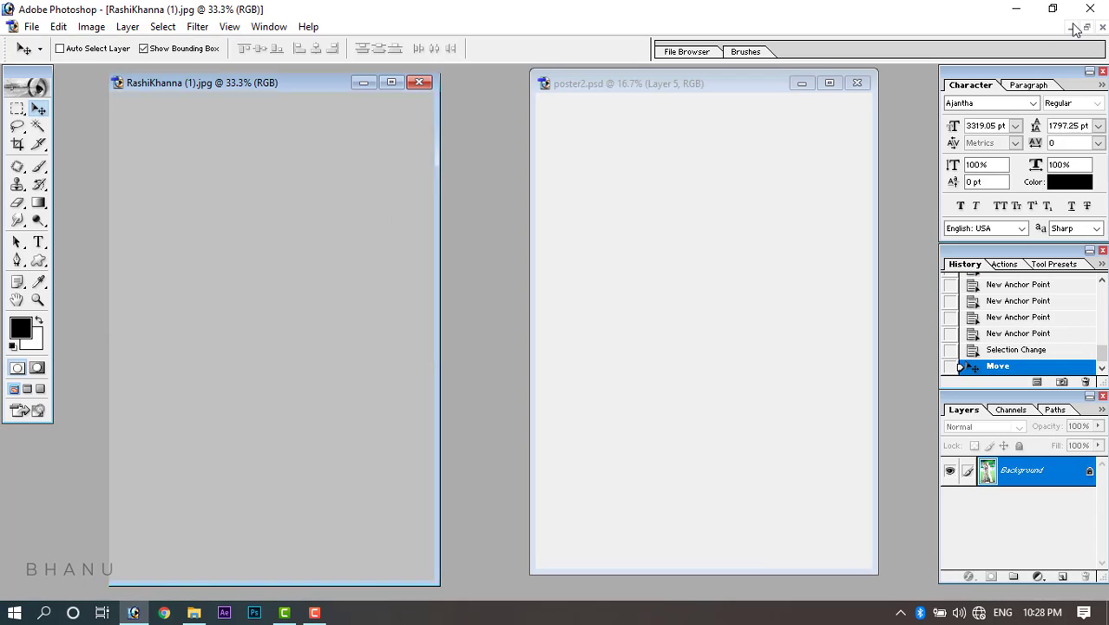
left_click_drag(232, 235, 637, 230)
left_click(228, 236)
Maximize RashiKhanna (1).jpg and undo the move and the selection to return to the closed path.
left_click(391, 83)
key("ctrl+z")
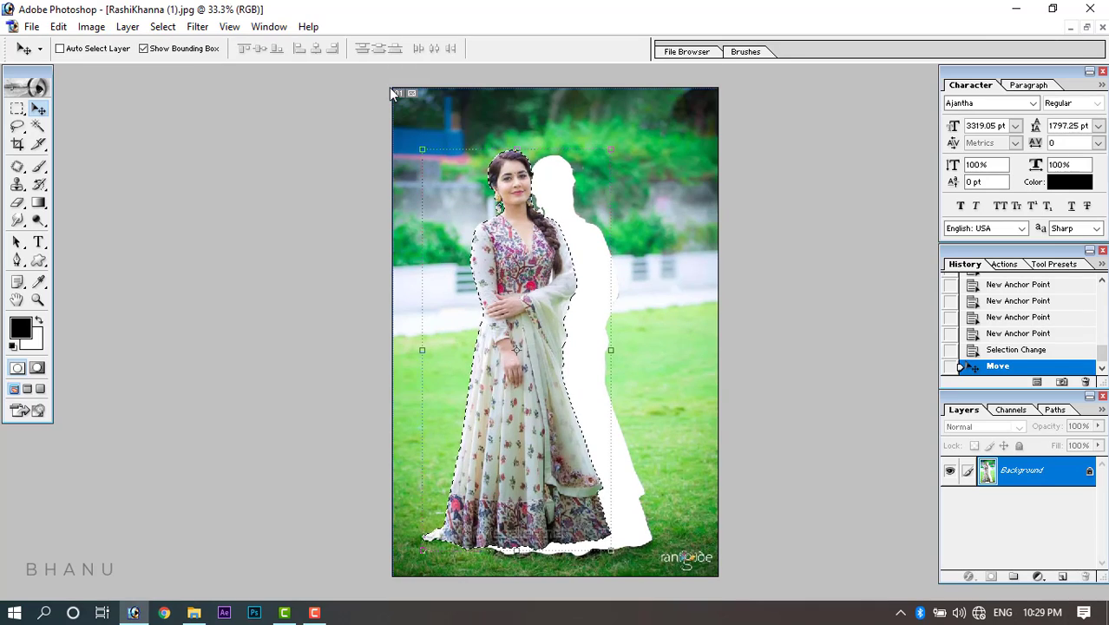
key("ctrl+alt+z")
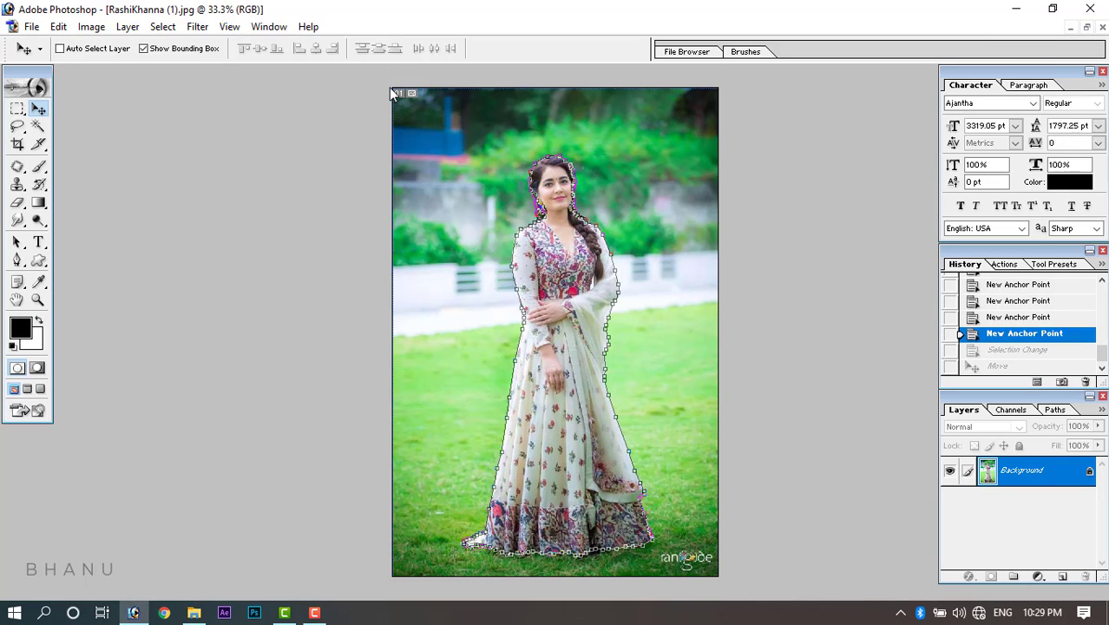
Restore the selection around the woman, try shifting her left within the photo, and undo the move.
key("ctrl+shift+z")
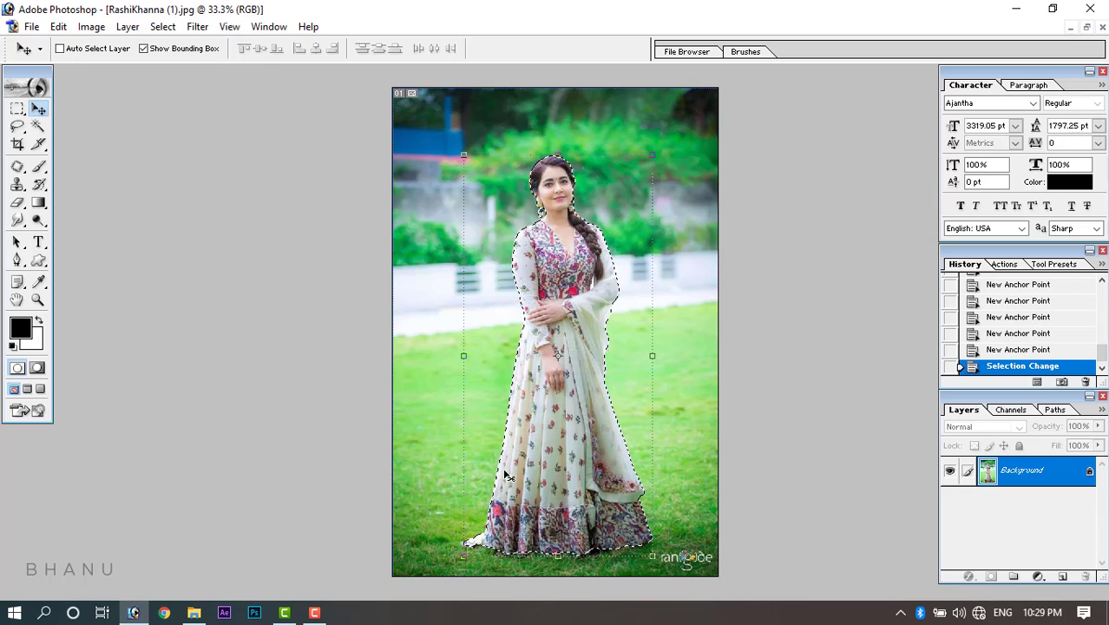
left_click(522, 197)
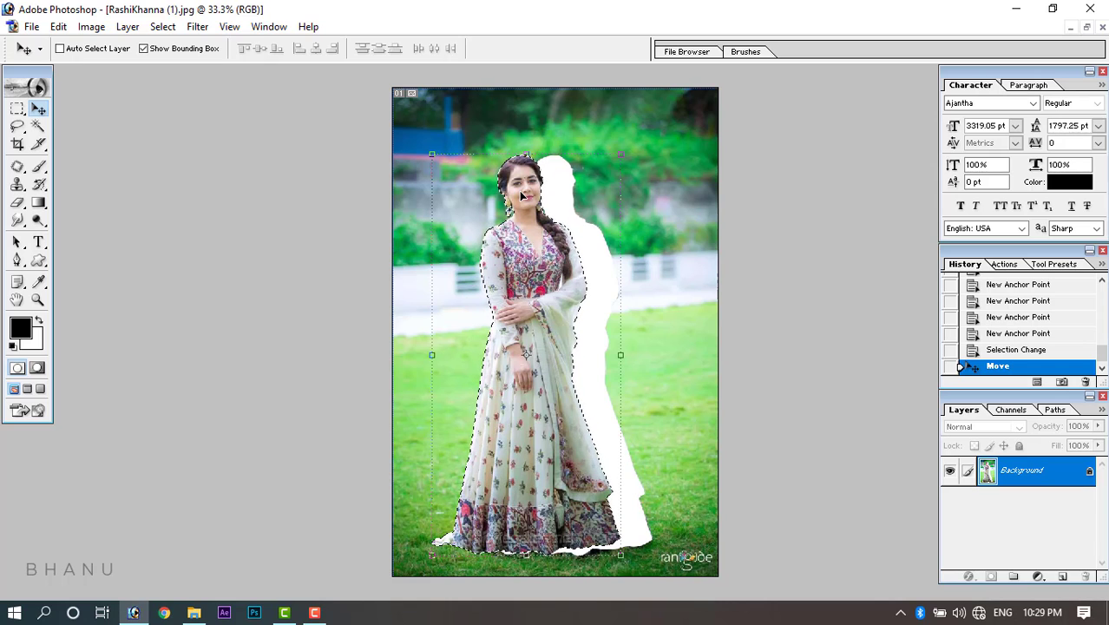
key("ctrl+z")
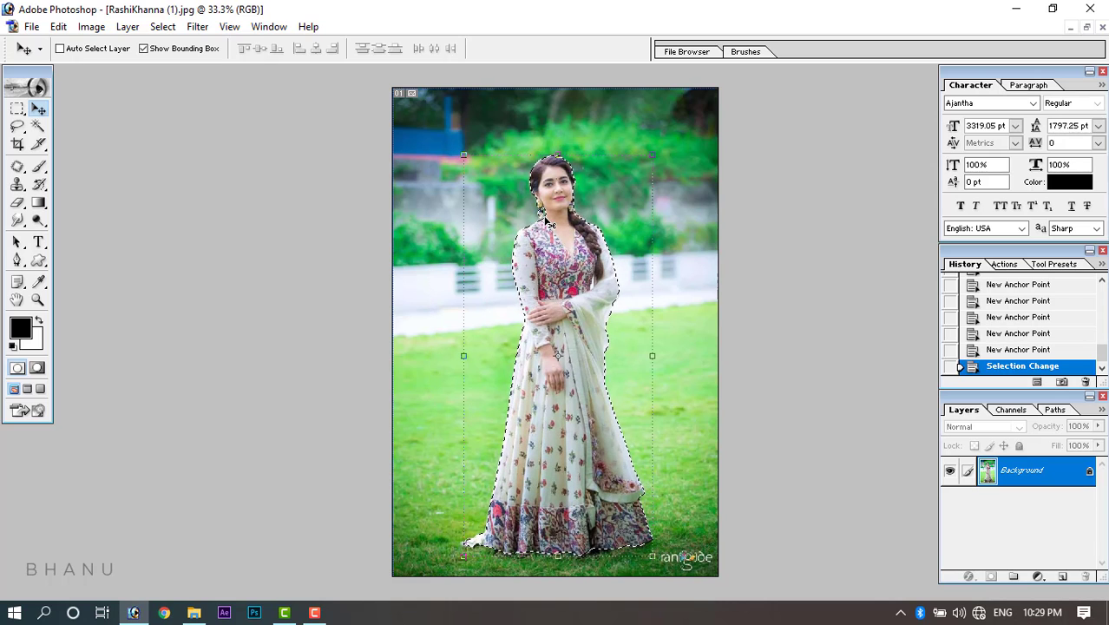
key("ctrl+alt+z")
key("ctrl+shift+z")
Invert the selection to cover the background, try moving it slightly up and left, and undo the move.
left_click(163, 27)
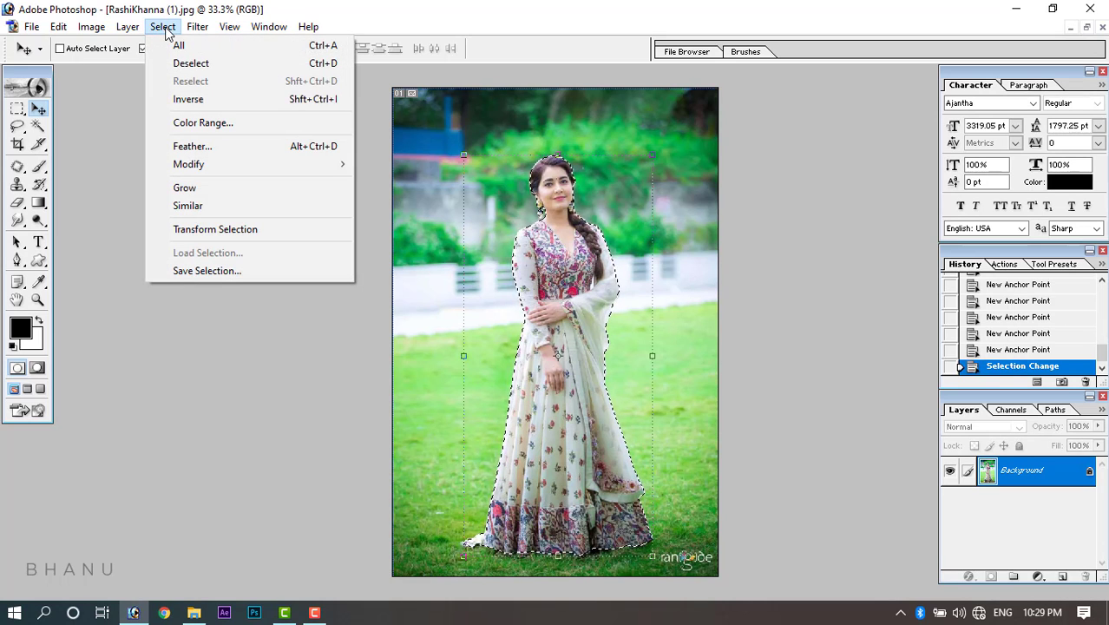
left_click(197, 102)
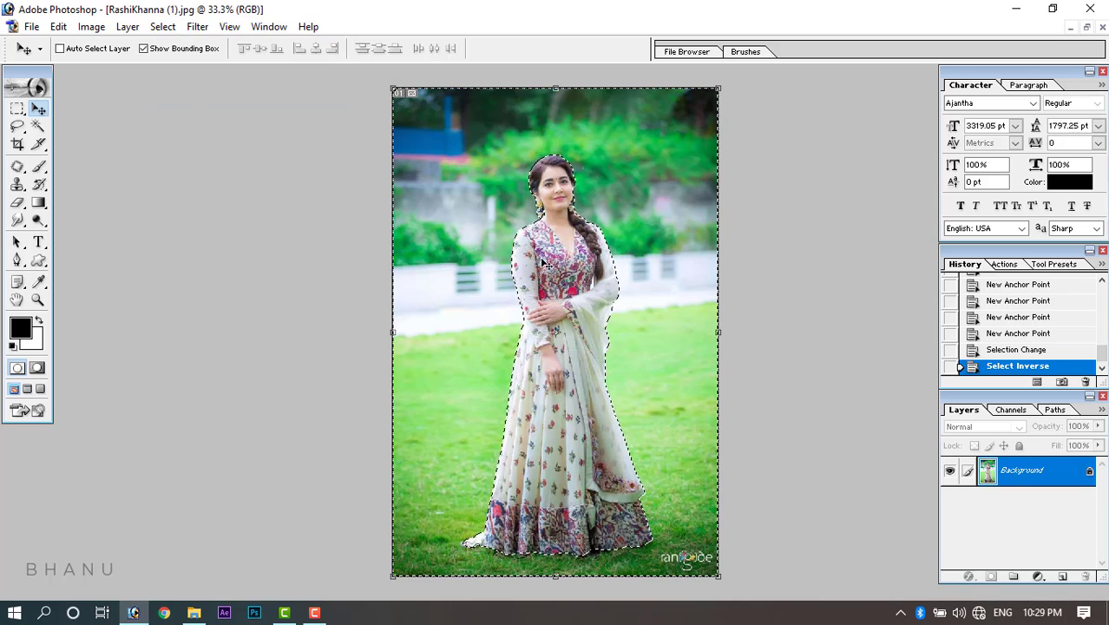
mouse_move(648, 171)
left_mouse_down()
mouse_move(579, 172)
mouse_move(661, 171)
mouse_move(607, 171)
mouse_move(648, 163)
left_mouse_up()
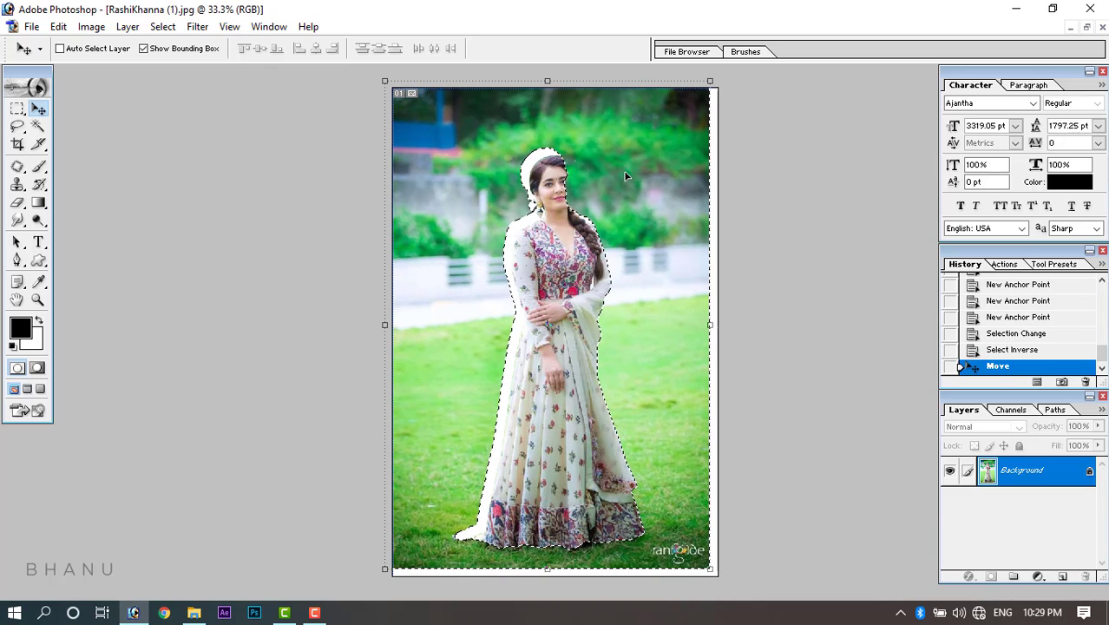
key("ctrl+z")
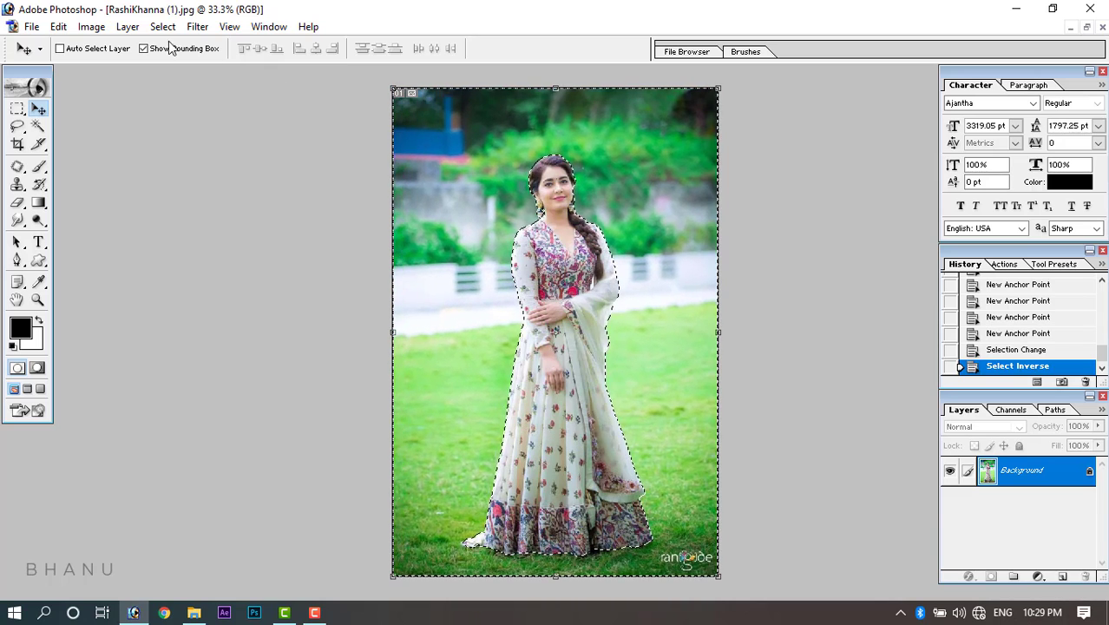
Invert the selection back to the woman and move her up and left within the photo.
left_click(194, 29)
mouse_move(177, 33)
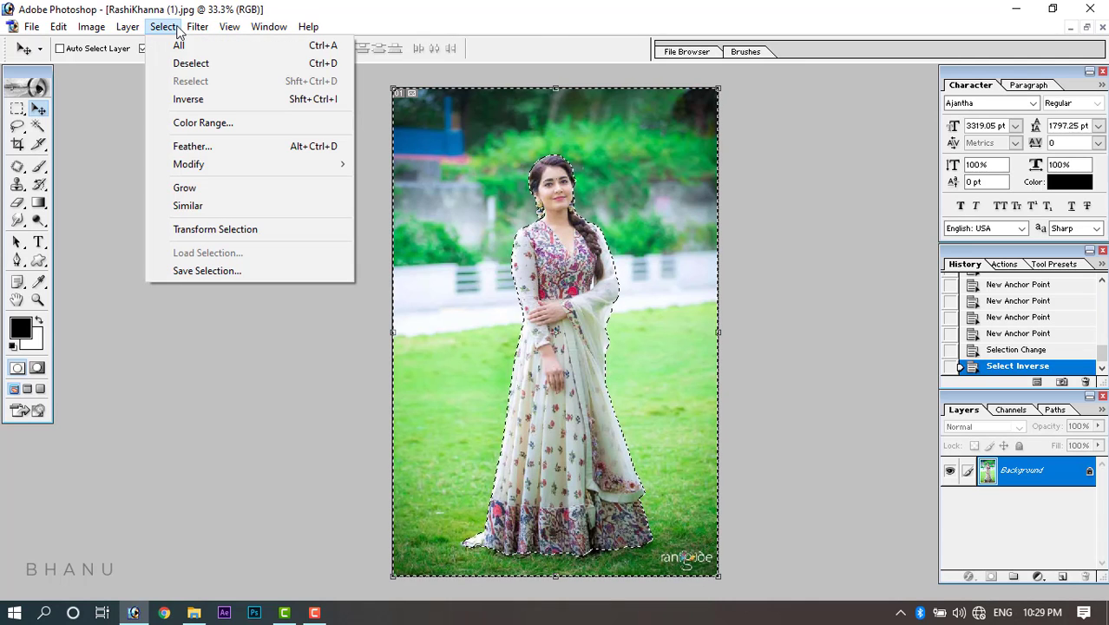
left_click(184, 99)
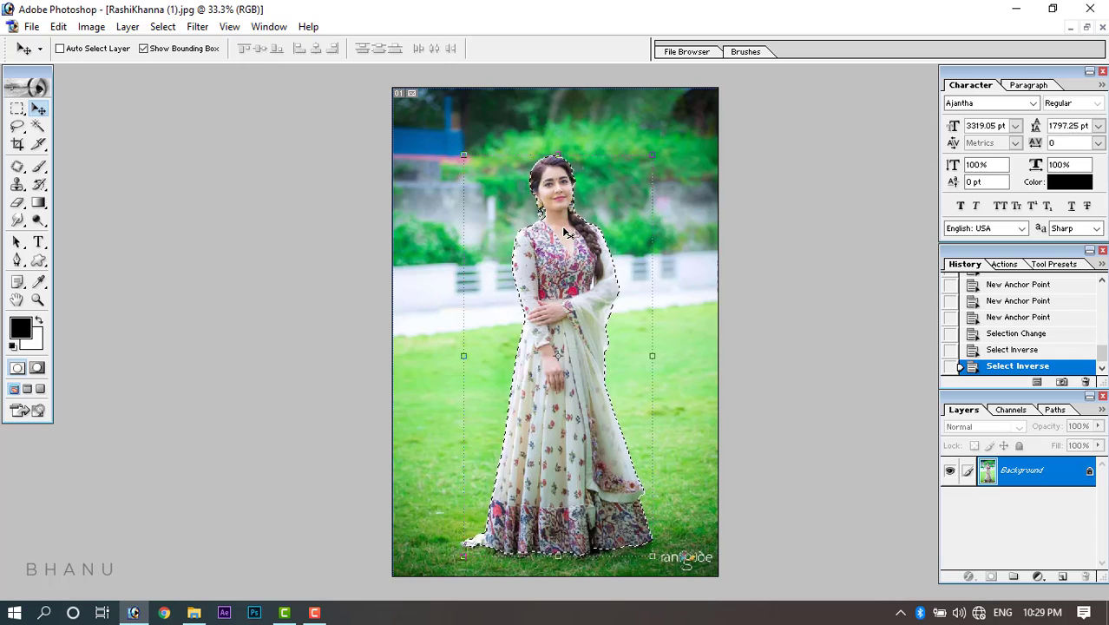
left_click_drag(561, 225, 536, 211)
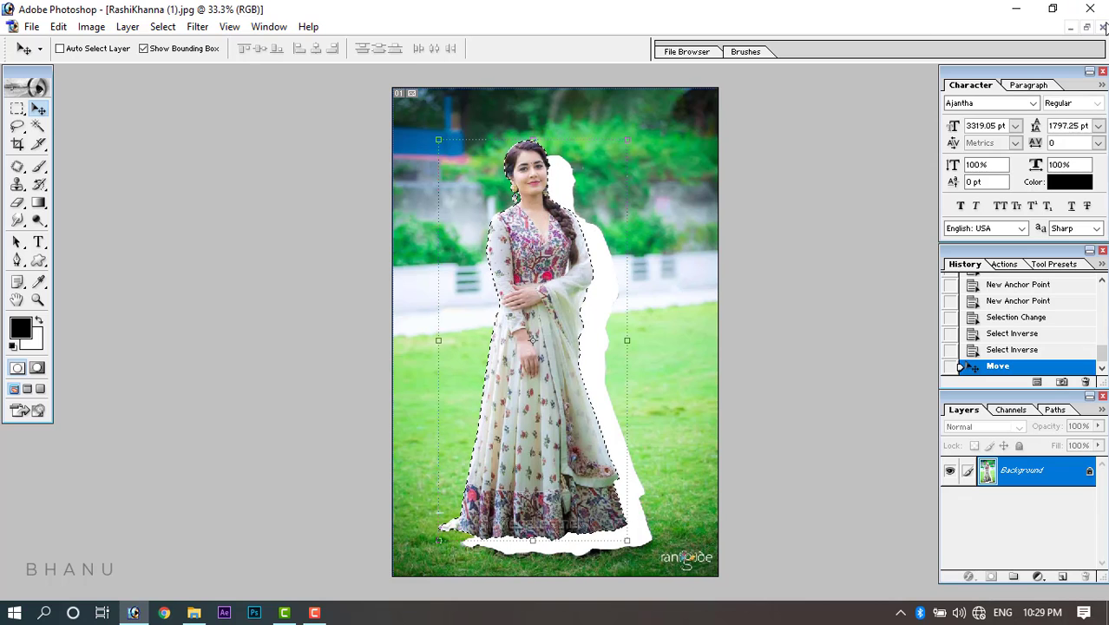
Close RashiKhanna (1).jpg without saving and move the woman in the white dress beside the seated woman on the poster.
key("ctrl+w")
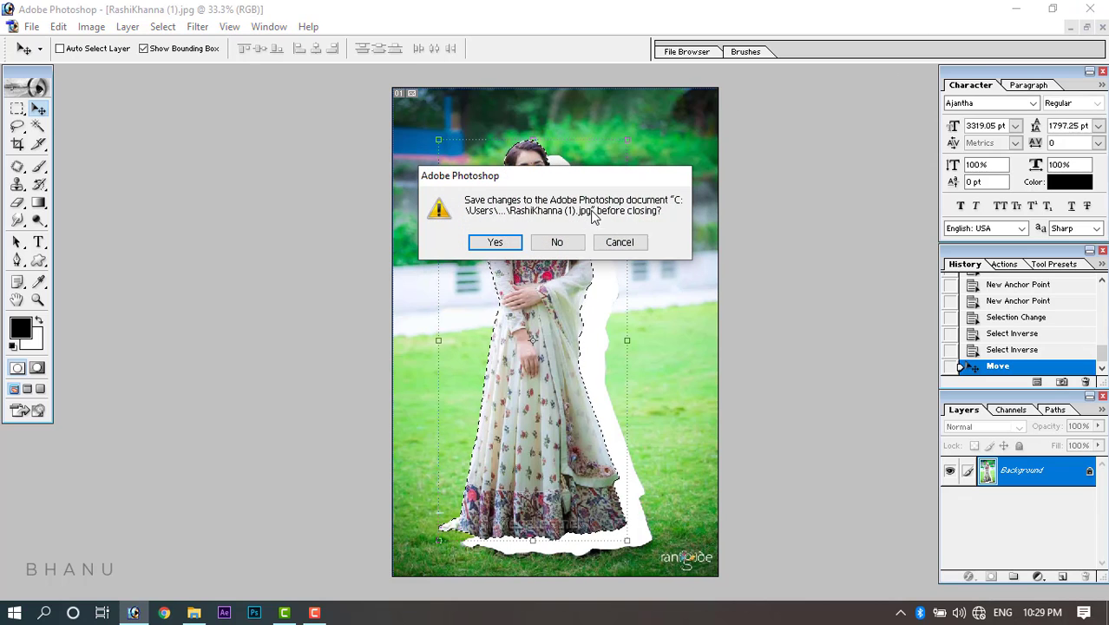
left_click(558, 242)
left_click_drag(491, 276, 603, 313)
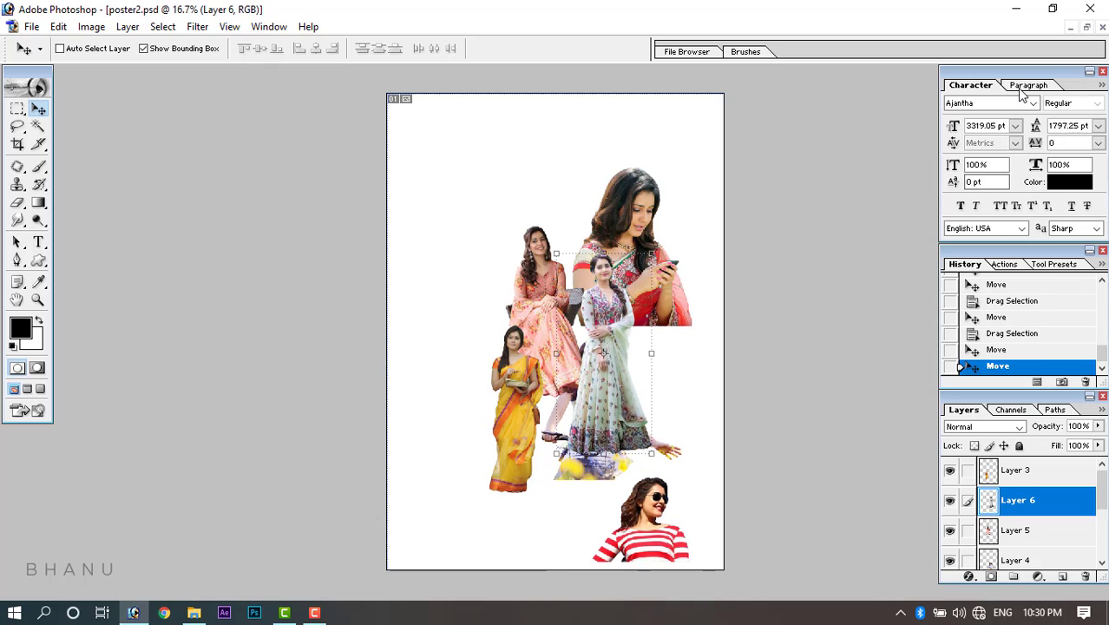
Restore poster2.psd to a floating window and set the text font to Arial.
left_click(1088, 28)
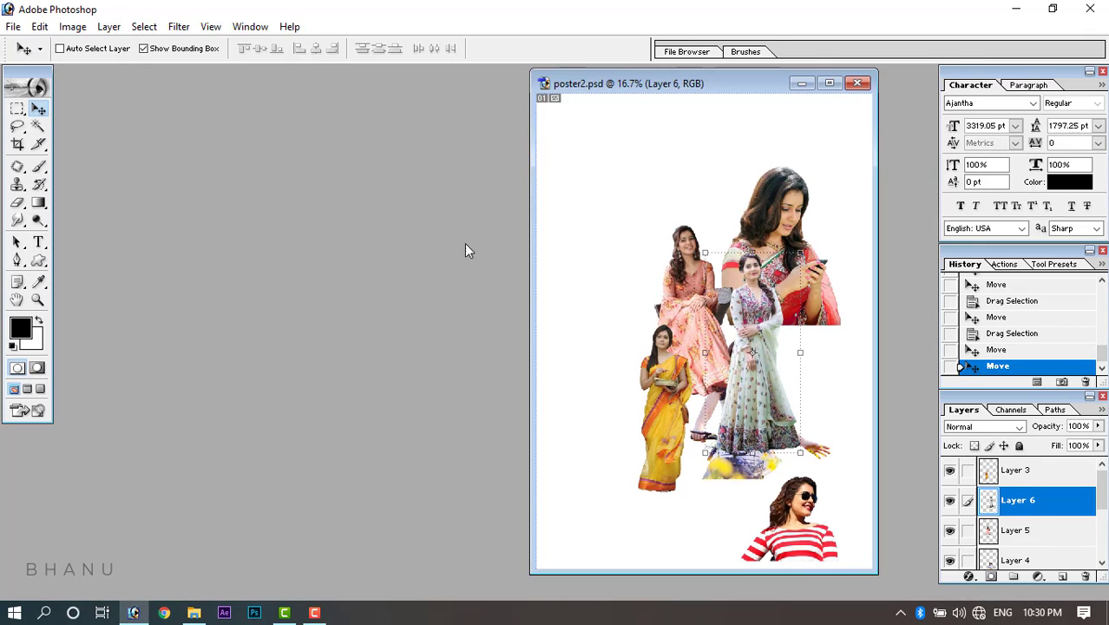
left_click(1033, 104)
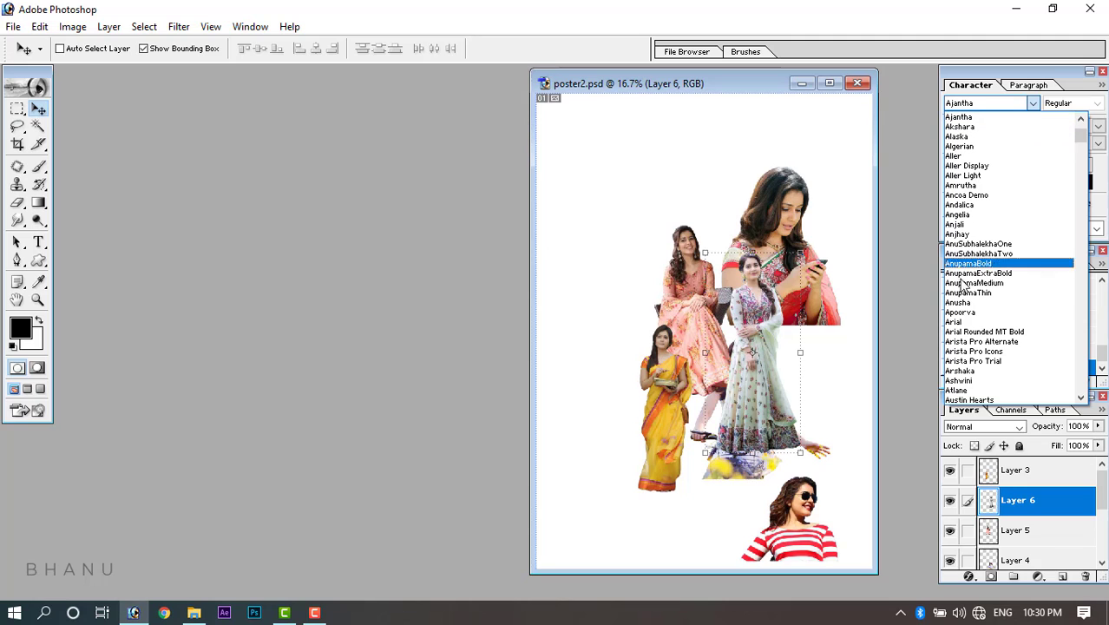
left_click(958, 322)
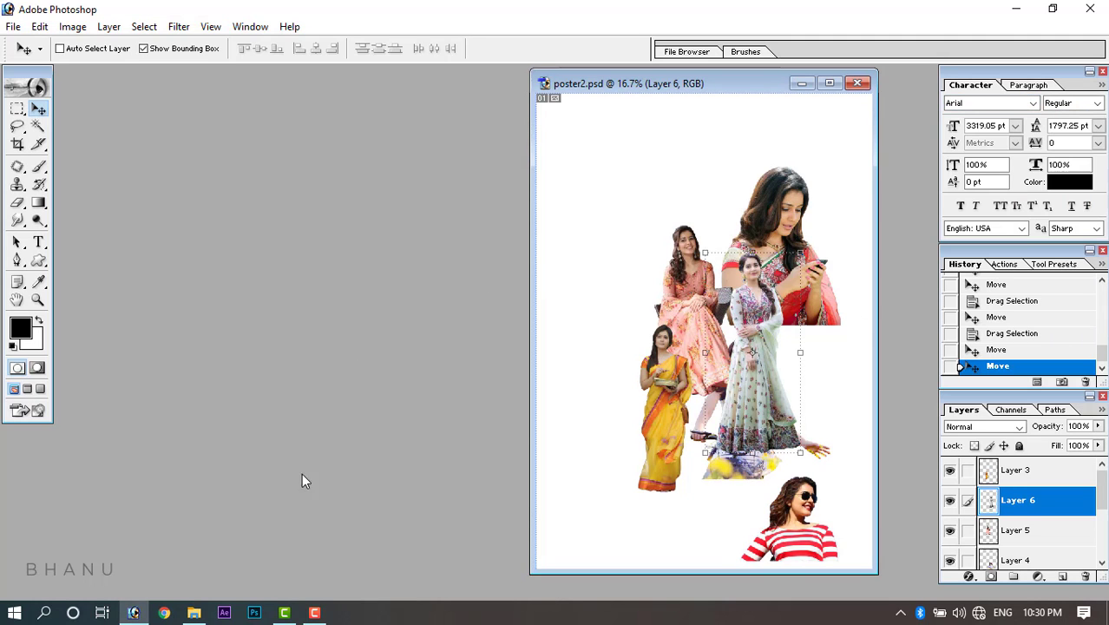
Switch to File Explorer and preview candidate photos RashiKhanna (27), (26) and (20) in the RashiKhanna folder.
left_click(194, 613)
left_click(664, 441)
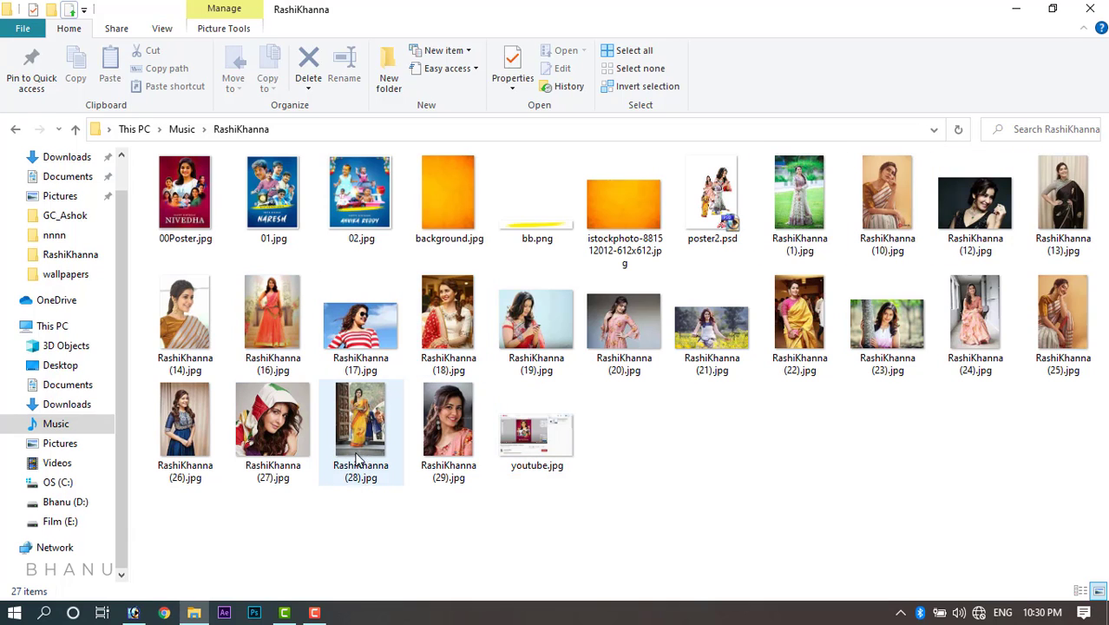
double_click(278, 426)
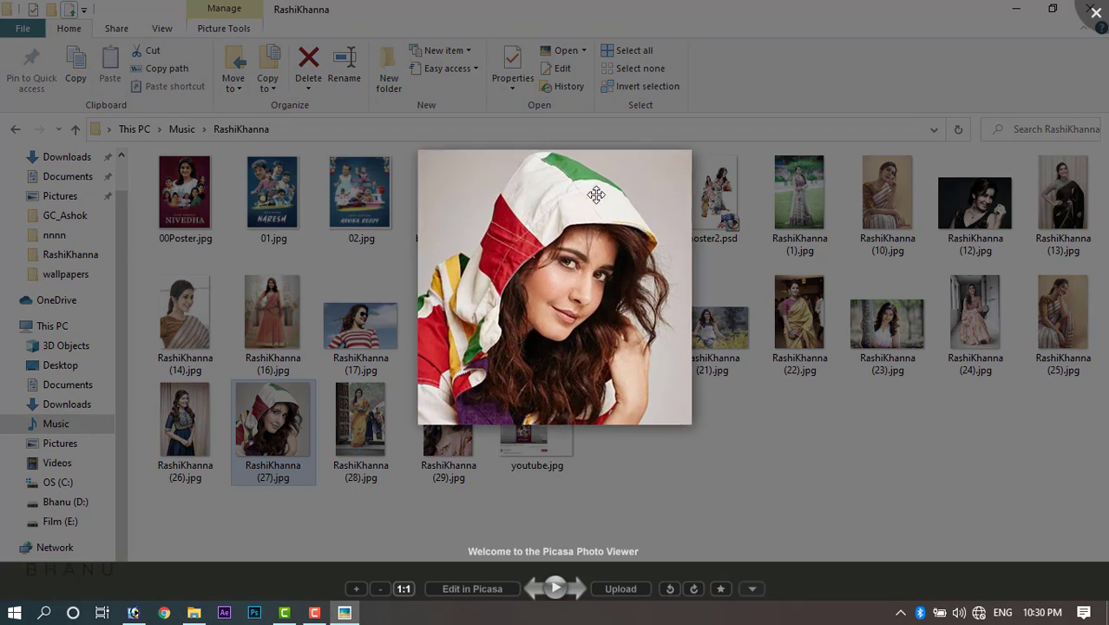
left_click(1097, 17)
double_click(206, 416)
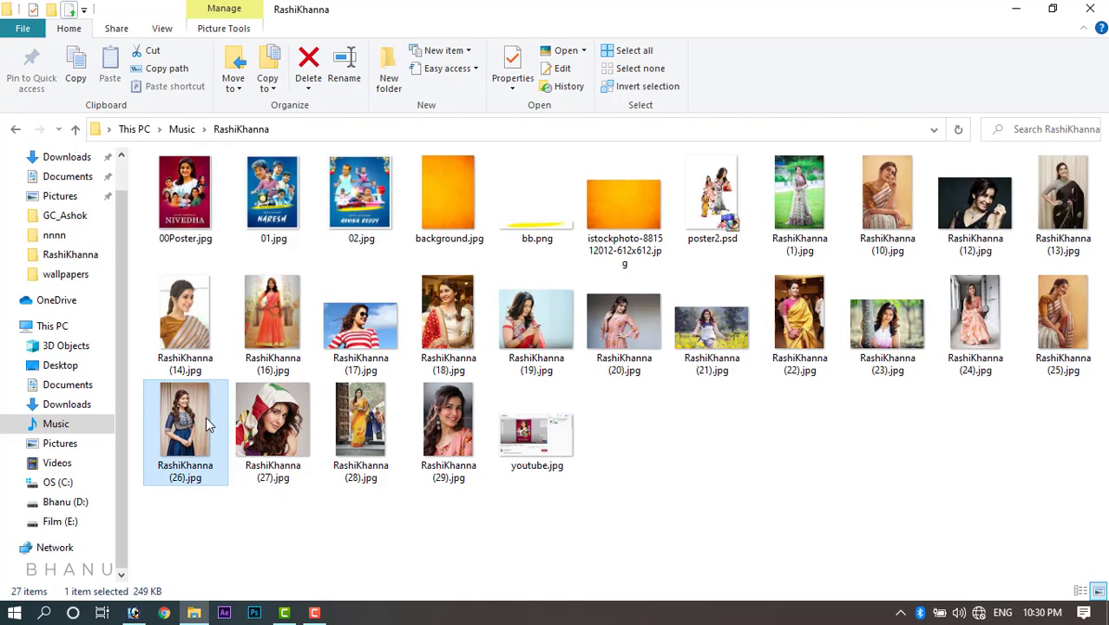
left_click(1090, 29)
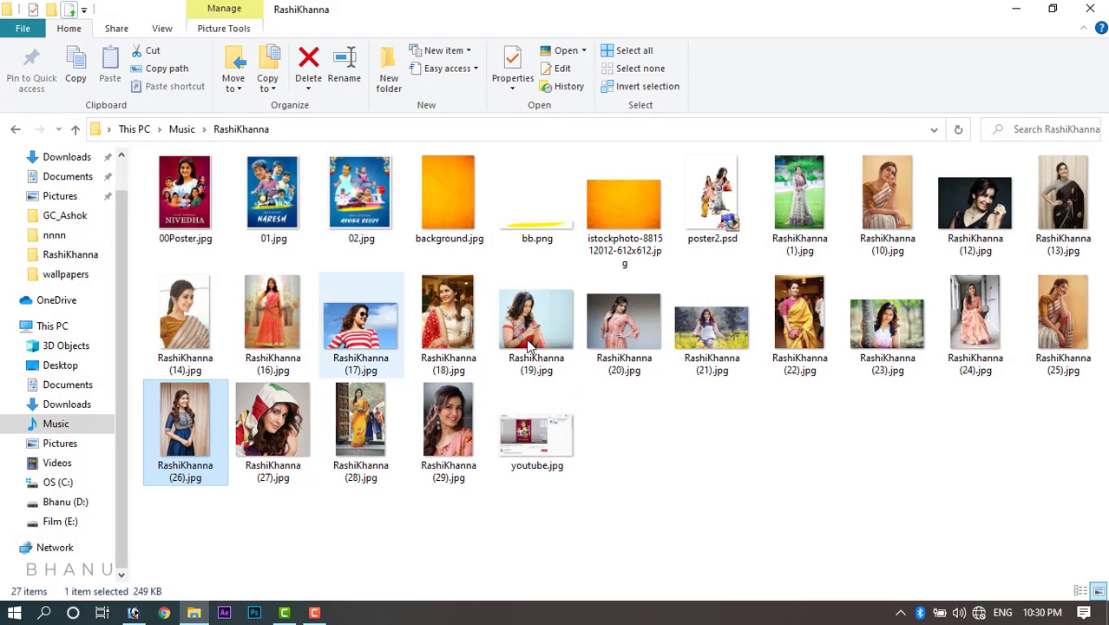
left_click(627, 325)
double_click(627, 325)
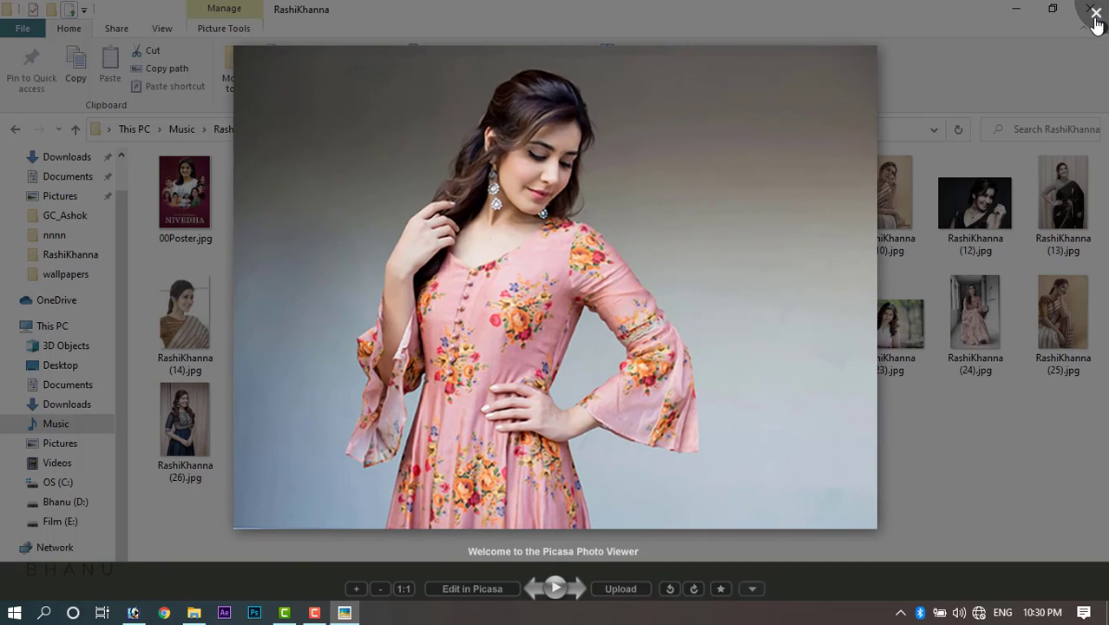
left_click(1095, 28)
Open RashiKhanna (26).jpg in Photoshop with its embedded color profile discarded, and maximize its document window.
left_click_drag(217, 425, 415, 264)
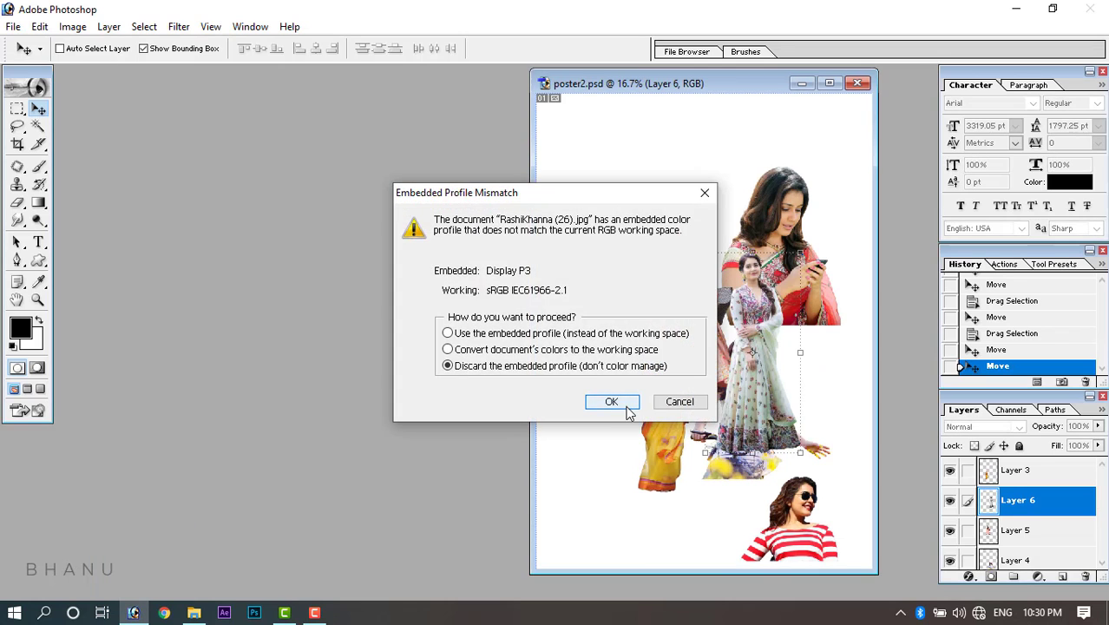
left_click(612, 400)
left_click(360, 126)
Start a Pen tool path with a straight segment across the lower skirt, from its right edge to its left edge.
key("ctrl+plus")
key("ctrl+plus")
key("ctrl+plus")
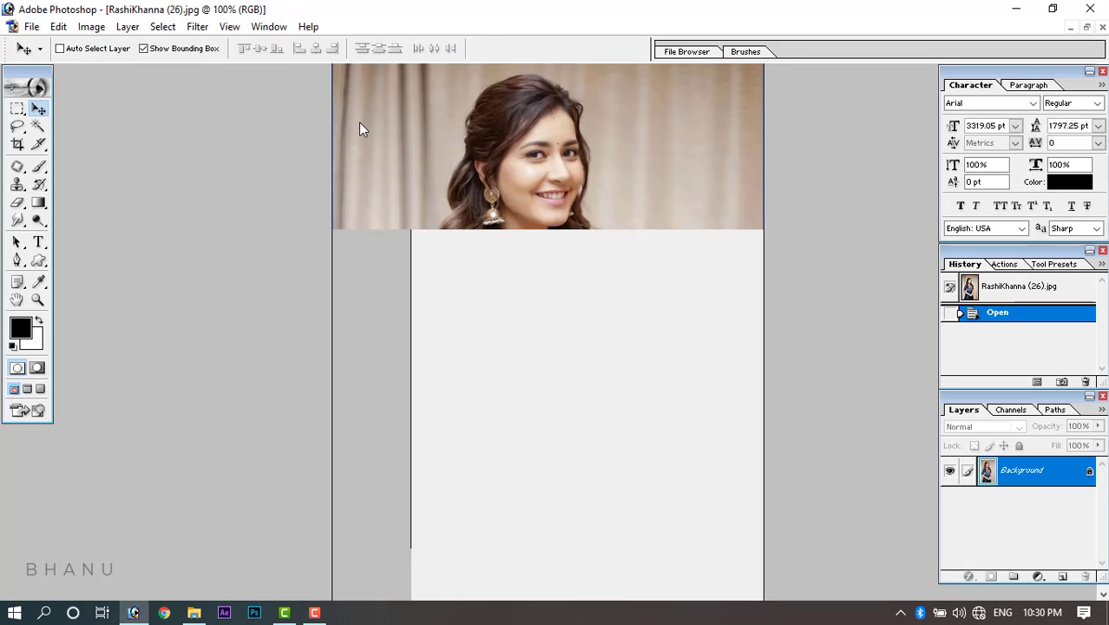
scroll(360, 129, "down", 10)
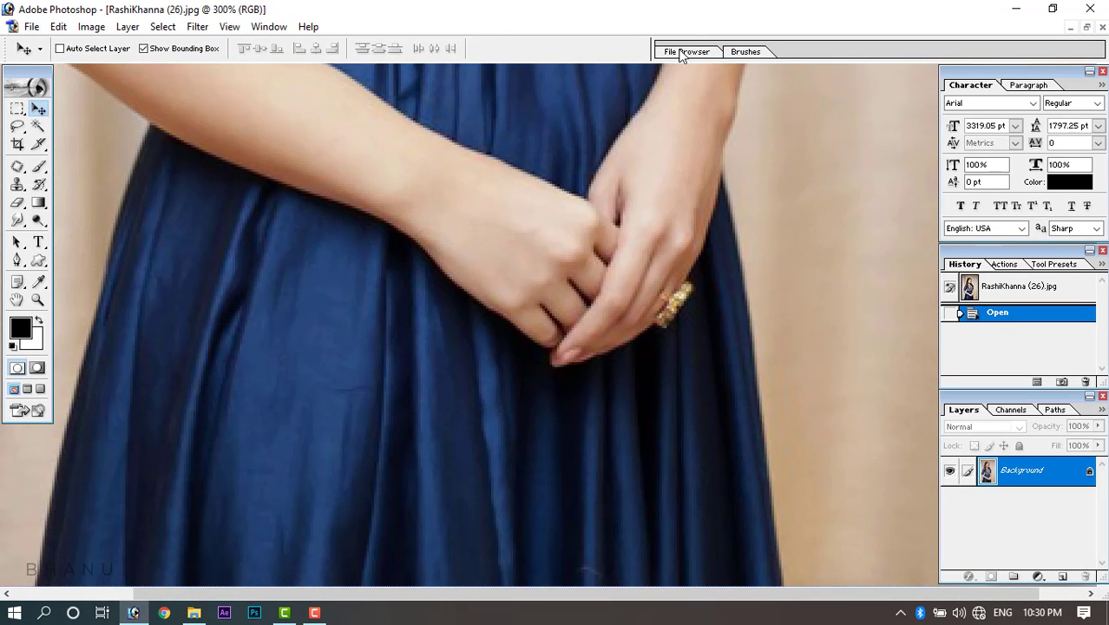
key("p")
left_click_drag(799, 391, 828, 389)
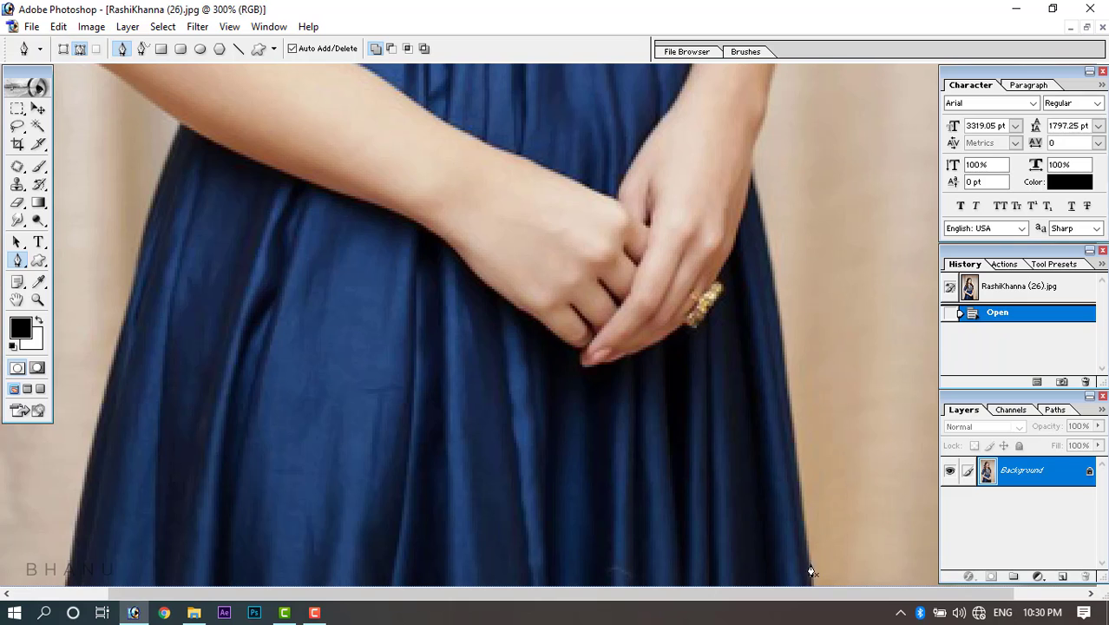
left_click(811, 571)
scroll(430, 518, "left", 3)
left_click(184, 567)
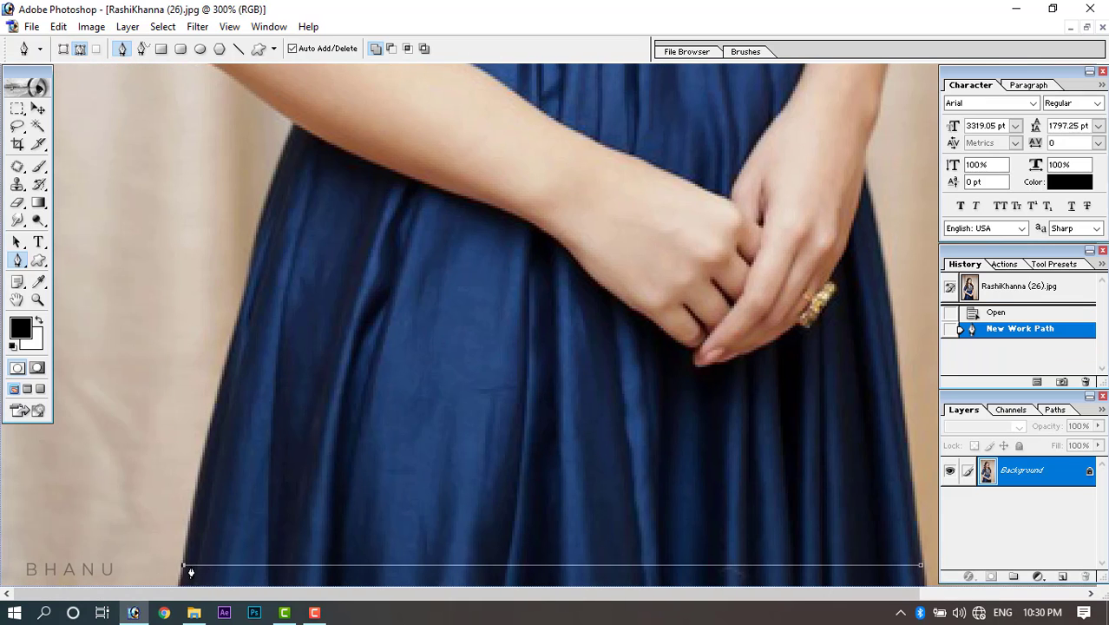
Continue the path up the left edge of the blue skirt to where it meets the forearm.
key("ctrl+plus")
left_click_drag(357, 389, 513, 302)
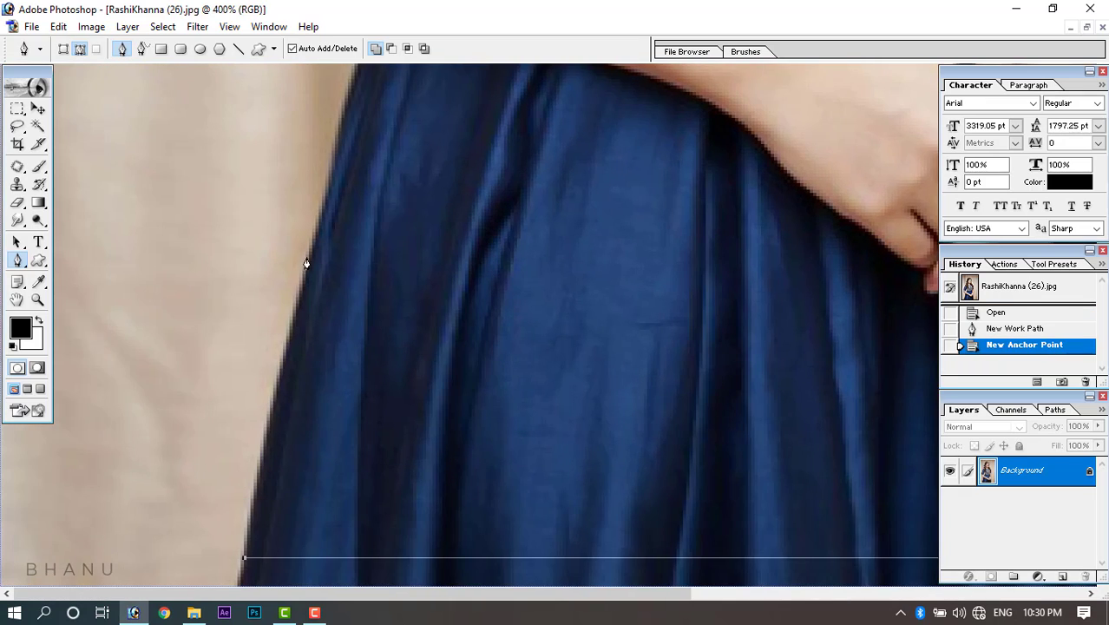
left_click_drag(310, 249, 326, 194)
key("ctrl+z")
key("ctrl+z")
left_click_drag(331, 164, 300, 444)
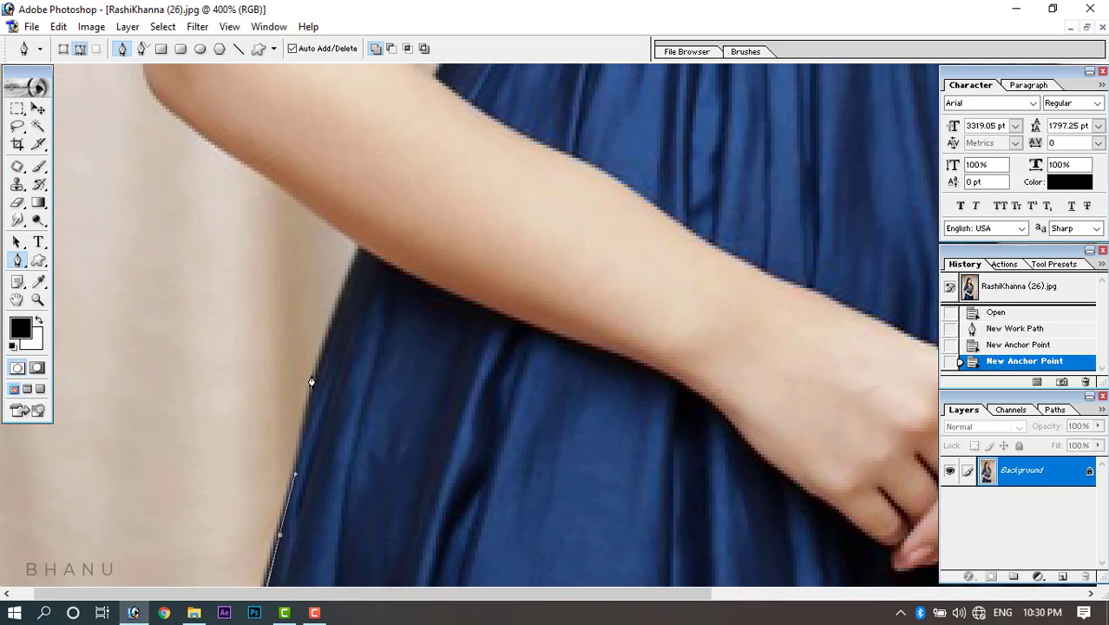
left_click_drag(322, 343, 333, 312)
left_click(346, 271)
left_click(357, 248)
Trace the path along the underside of the left forearm and around the elbow to the embroidered sleeve band.
left_click_drag(361, 271, 381, 419)
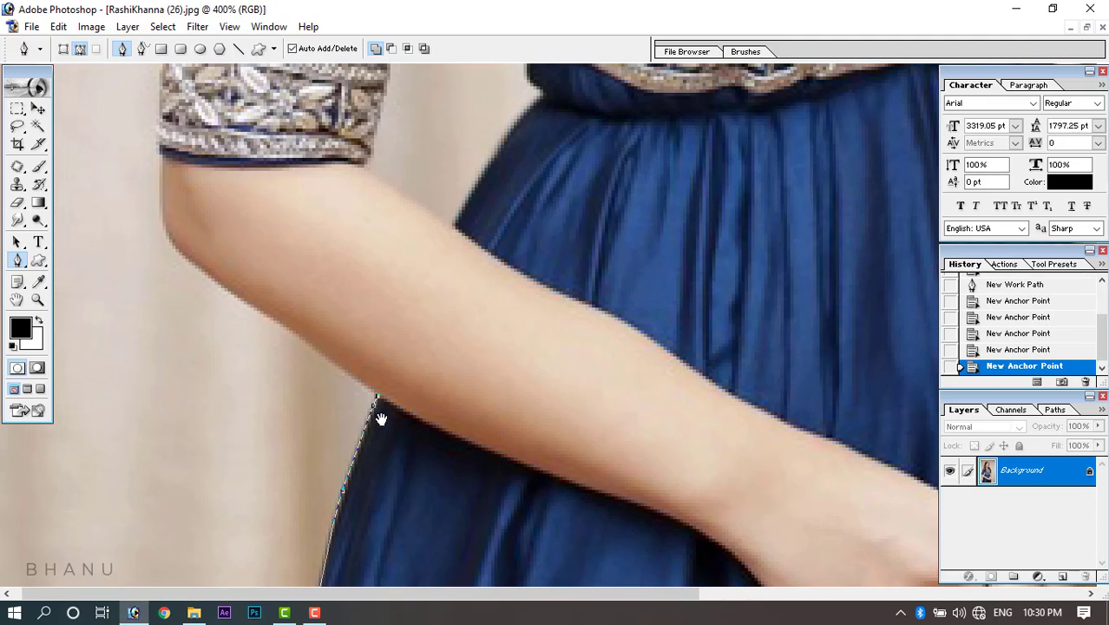
left_click_drag(309, 348, 279, 342)
key("ctrl+z")
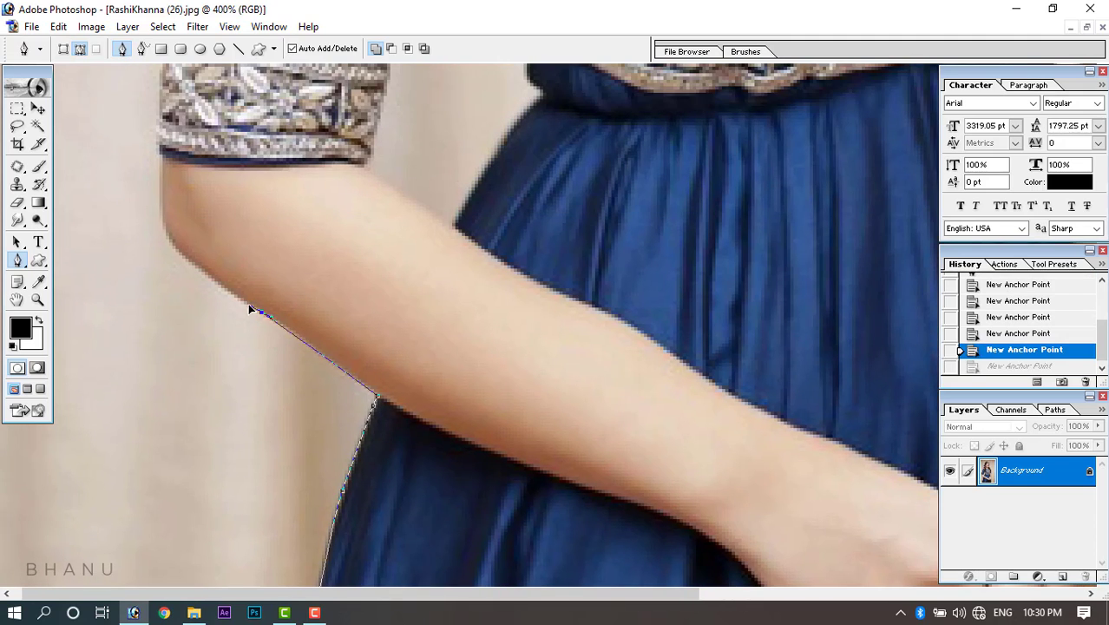
left_click(238, 300)
left_click_drag(227, 297, 213, 329)
left_click(173, 269)
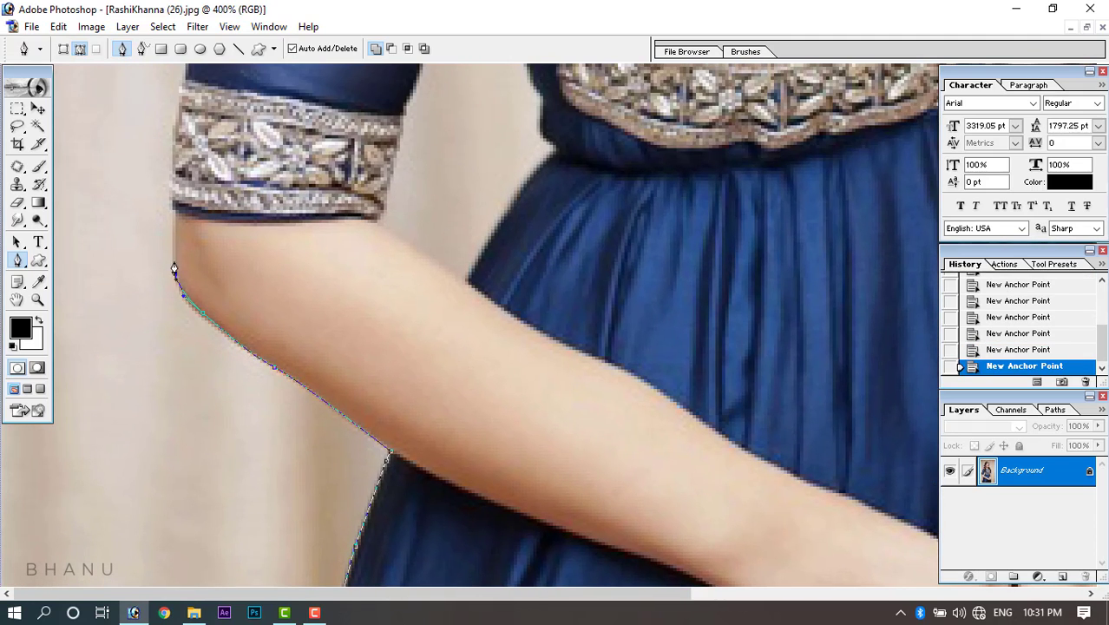
left_click(173, 208)
Extend the path up the outer edge of the left sleeve and over the shoulder to the hair.
left_click_drag(172, 208, 168, 455)
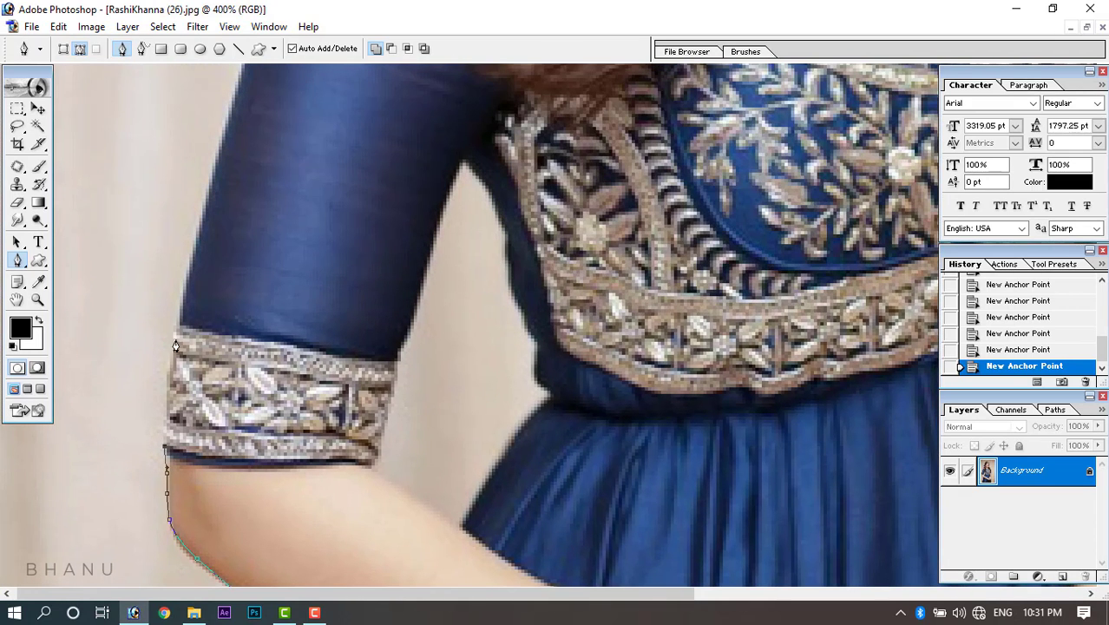
left_click_drag(183, 305, 183, 416)
scroll(196, 392, "up", 2)
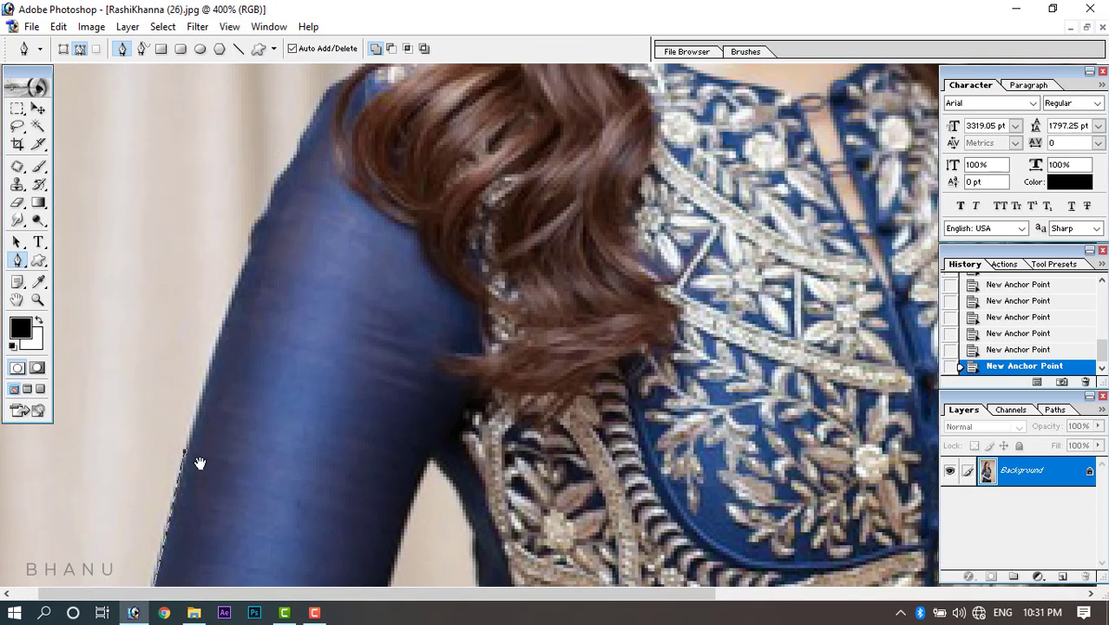
scroll(222, 400, "up", 2)
left_click(224, 432)
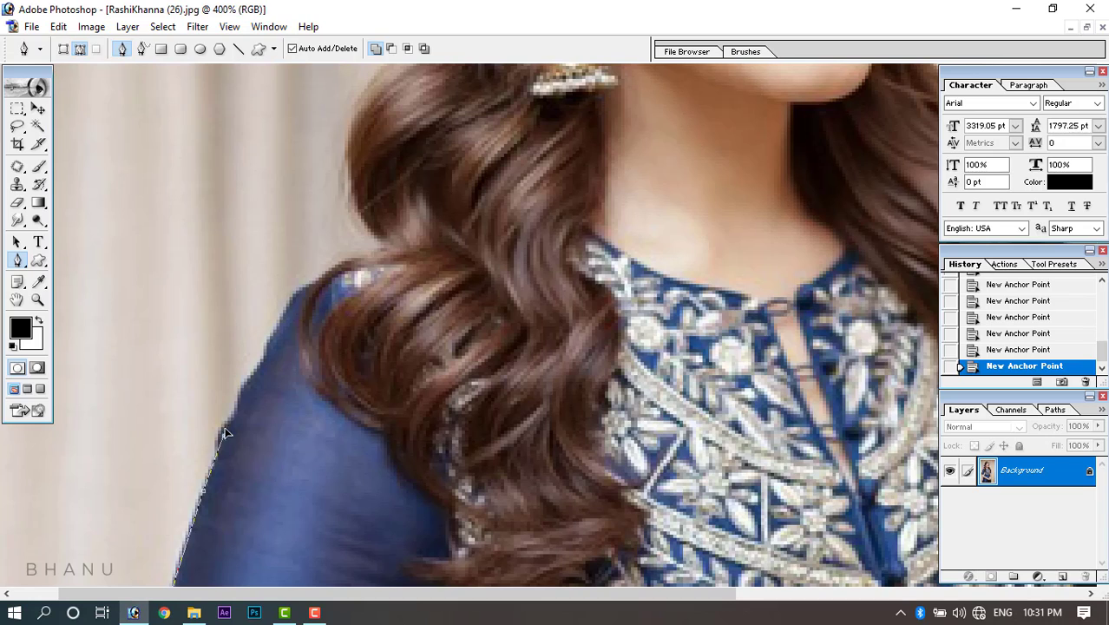
left_click(249, 385)
left_click(313, 290)
left_click(360, 263)
Trace the path up the left outline of the hair and over the crown of the head.
scroll(385, 252, "up", 10)
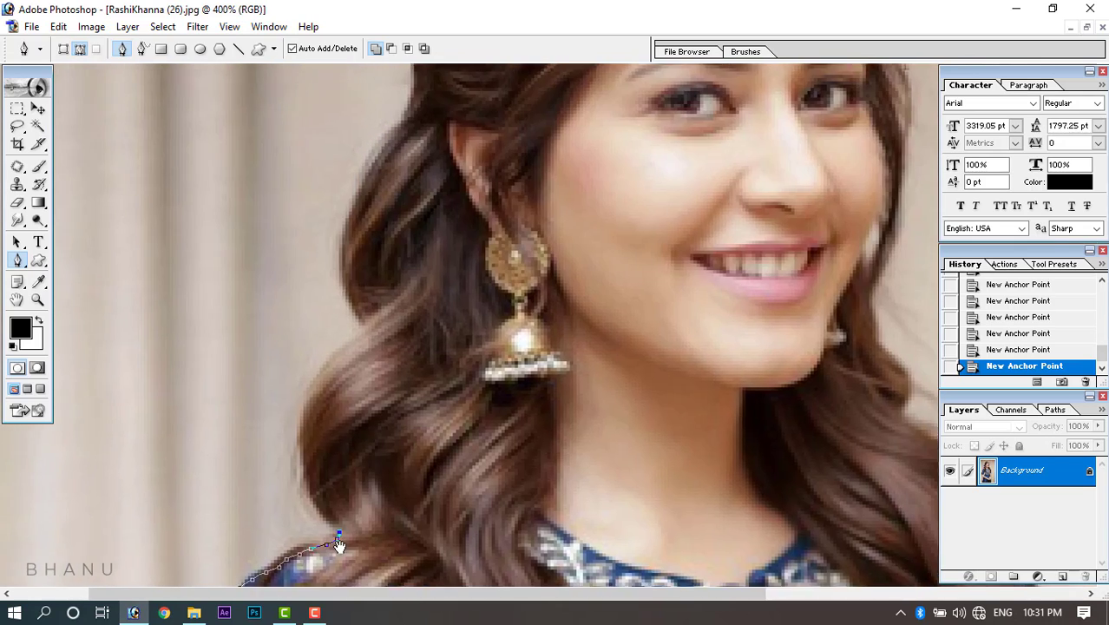
left_click_drag(311, 402, 353, 341)
scroll(339, 261, "up", 10)
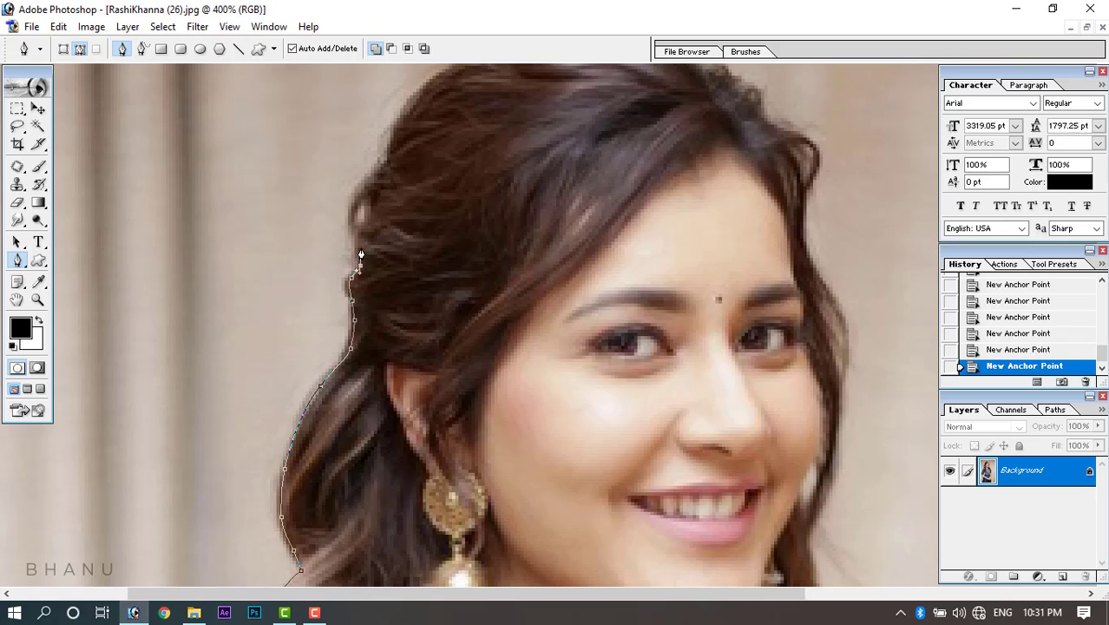
left_click_drag(360, 256, 349, 426)
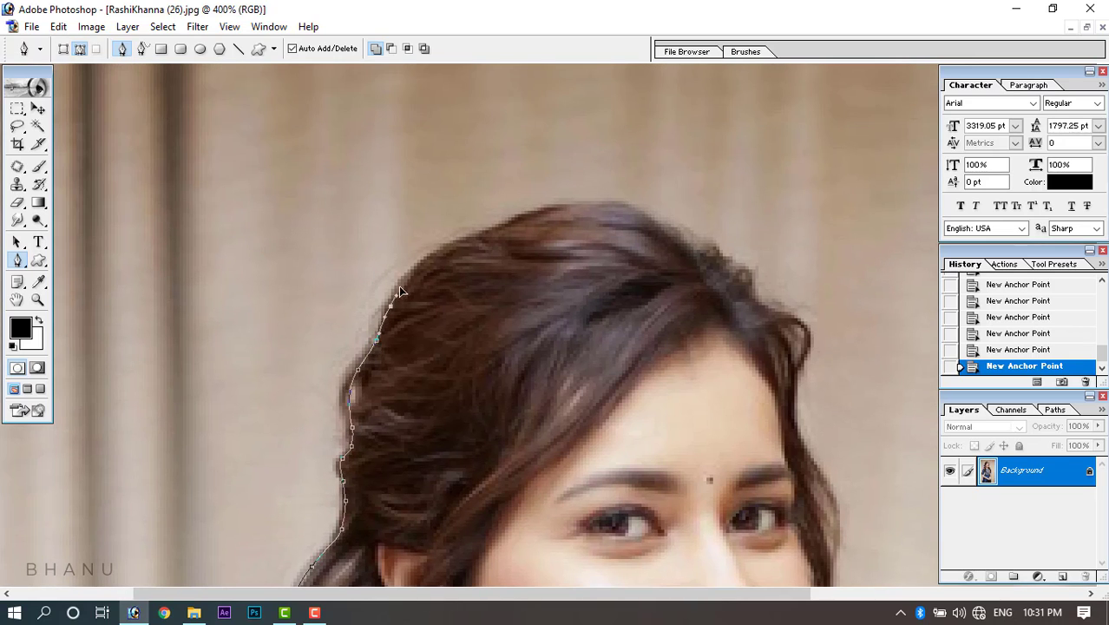
key("ctrl+z")
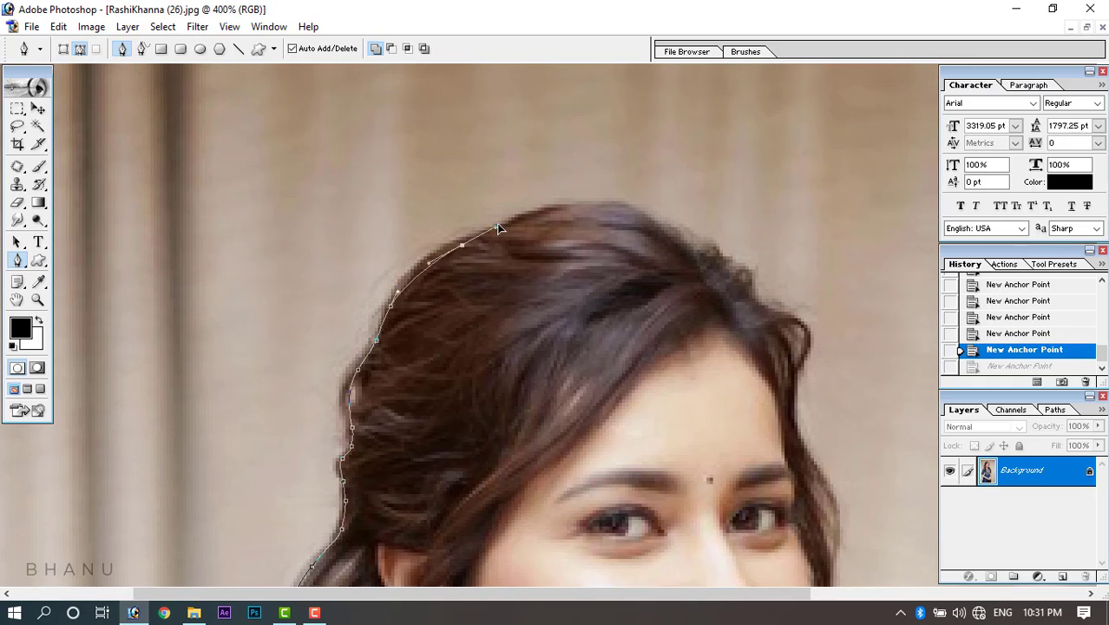
left_click_drag(513, 218, 541, 217)
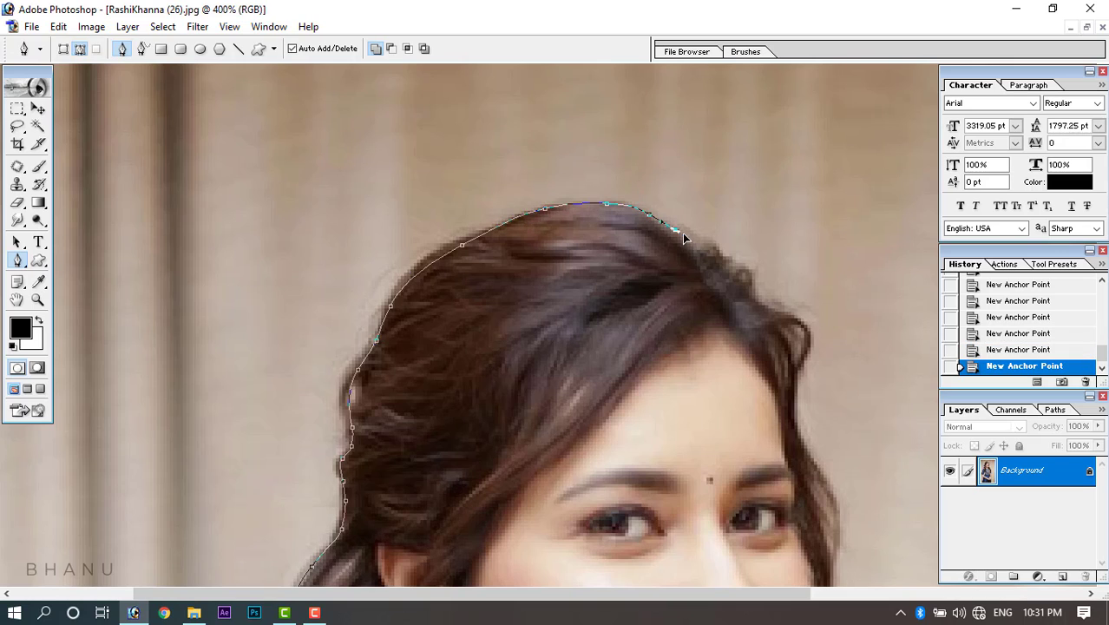
Continue the path from the crown down the right outline of the hair beside the face.
left_click_drag(731, 258, 748, 295)
left_click_drag(800, 333, 800, 357)
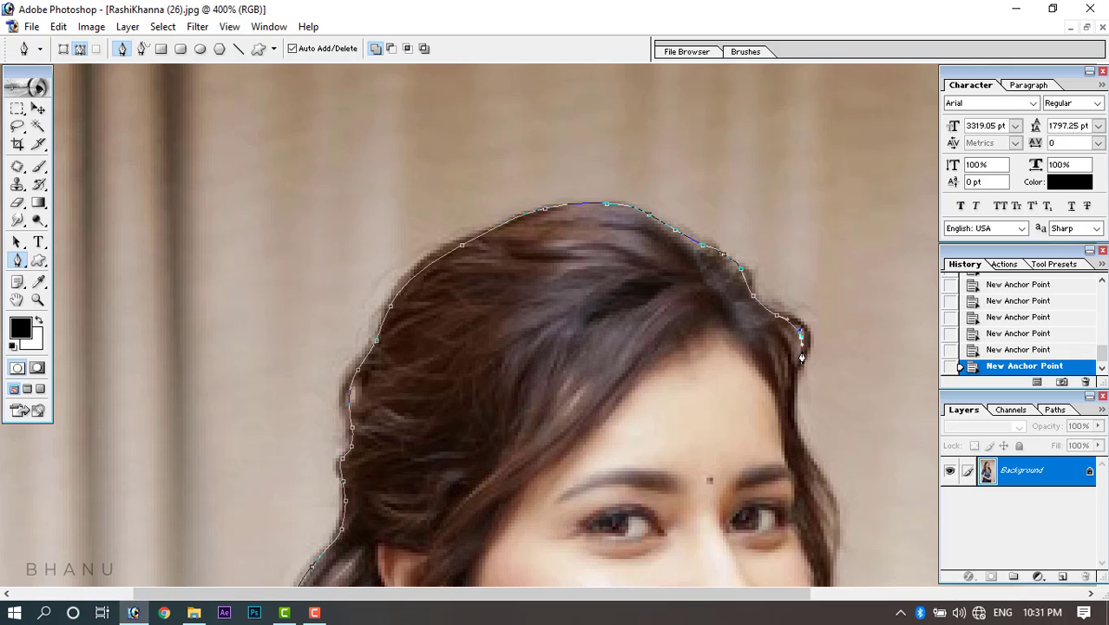
left_click_drag(794, 401, 793, 423)
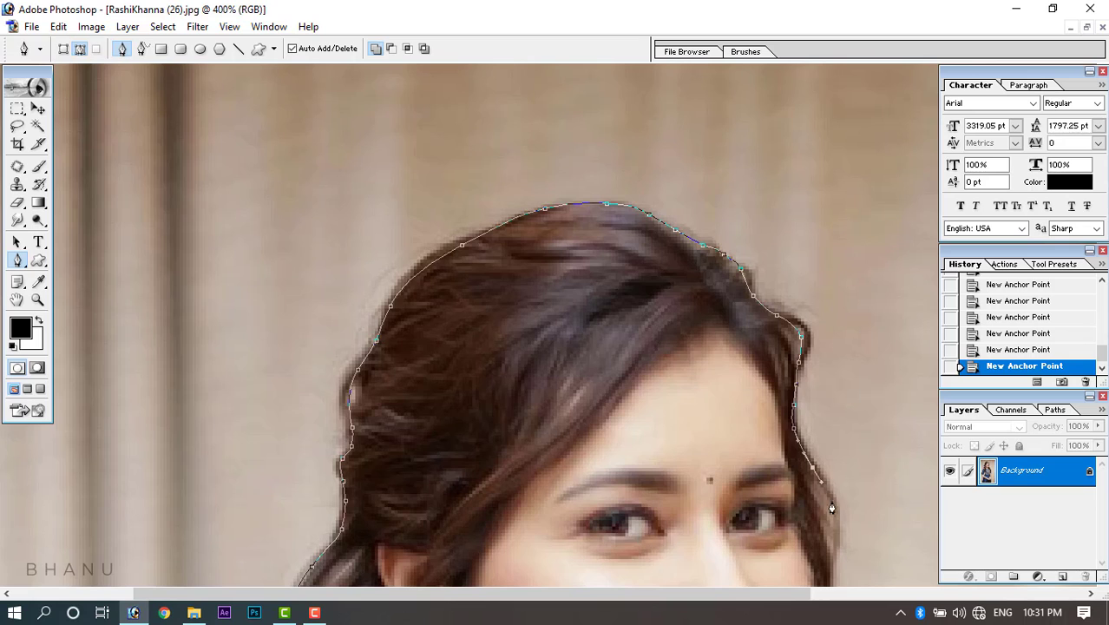
left_click_drag(838, 567, 829, 414)
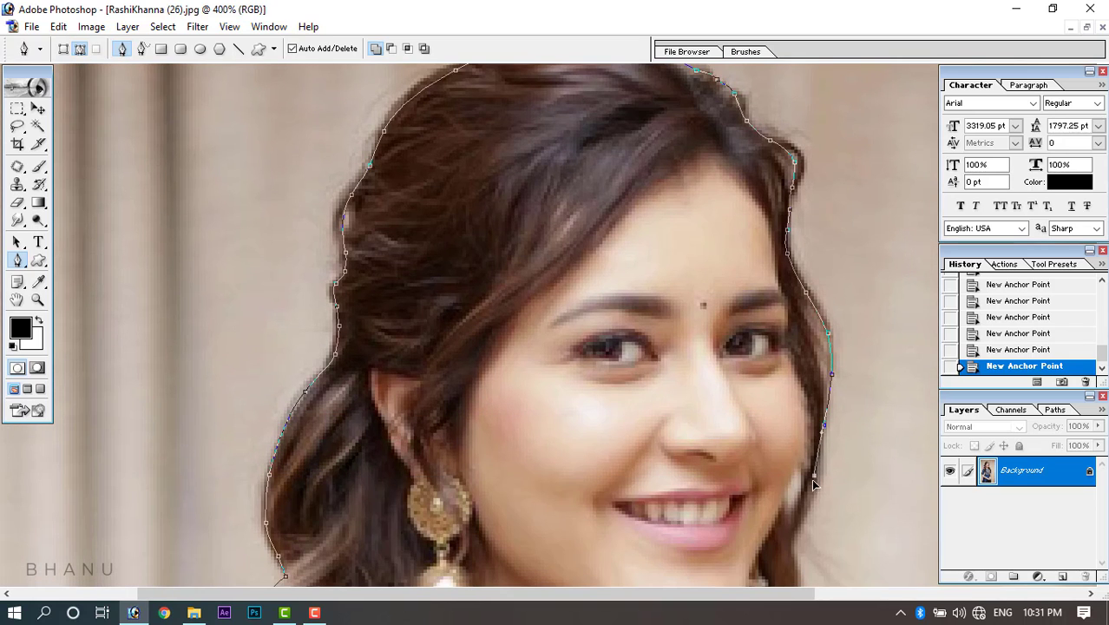
left_click_drag(807, 501, 748, 347)
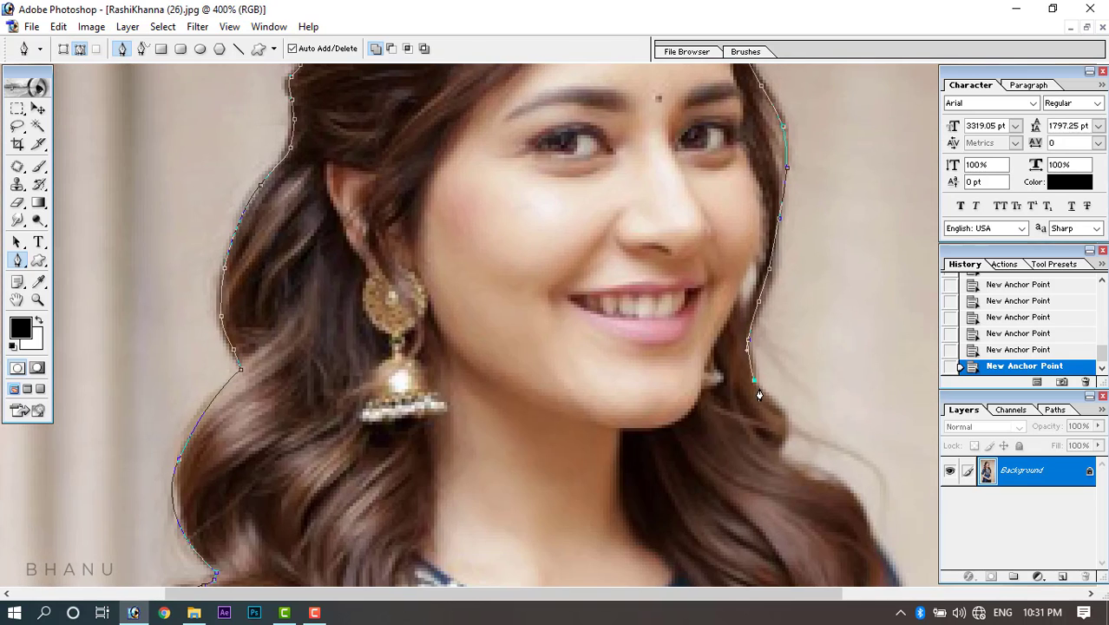
Trace the path around the hair curls over the right shoulder and down to the start of the right sleeve.
left_click(867, 526)
left_click_drag(867, 526, 739, 351)
left_click_drag(764, 358, 784, 377)
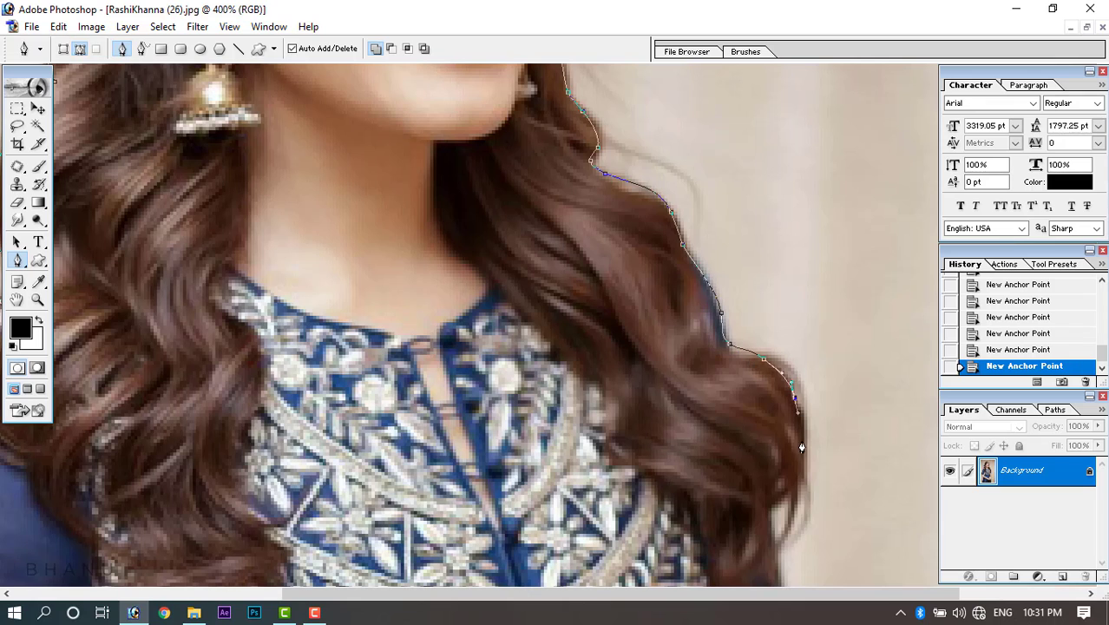
left_click_drag(801, 438, 804, 457)
left_click_drag(800, 478, 774, 512)
left_click_drag(800, 494, 747, 190)
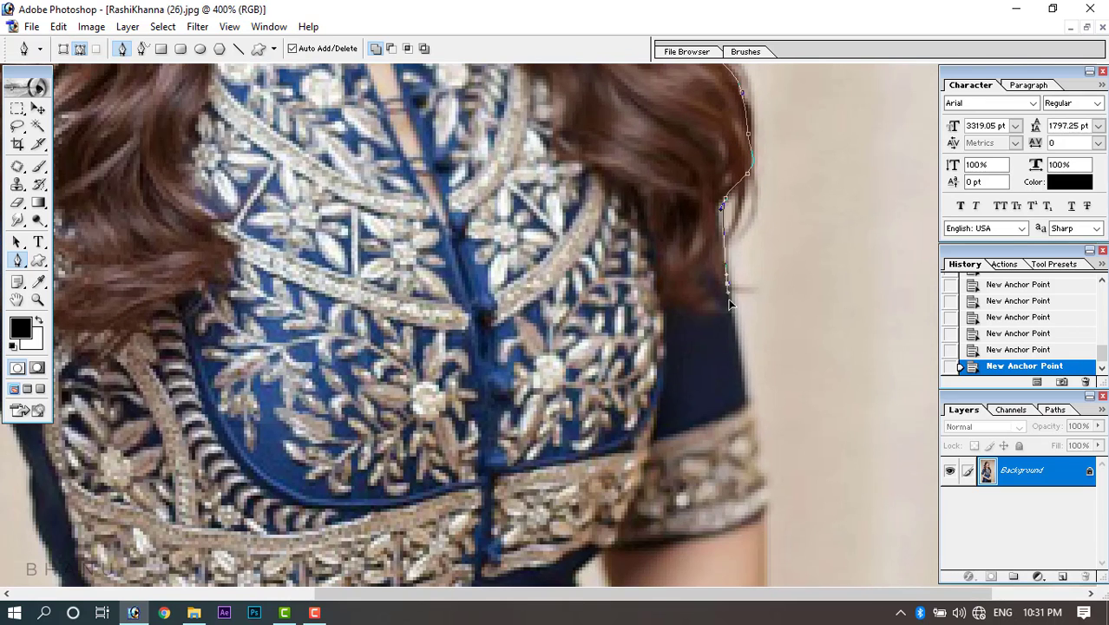
key("ctrl+z")
left_click(718, 220)
Extend the path down the right sleeve, arm and skirt edge to near the path's starting point.
left_click_drag(769, 516, 768, 326)
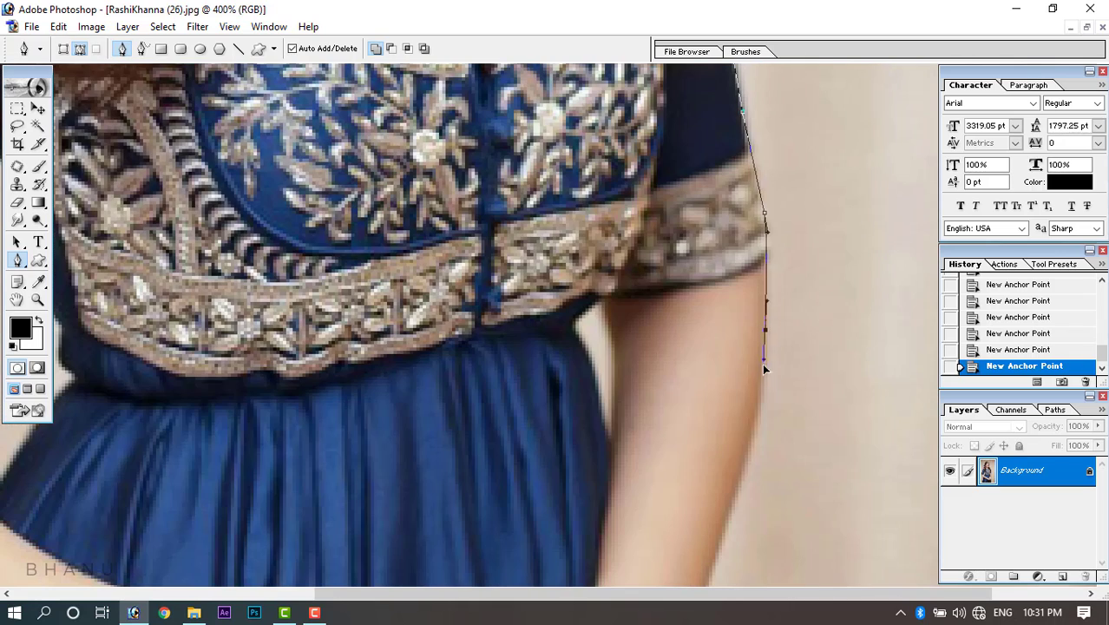
left_click_drag(752, 517, 756, 200)
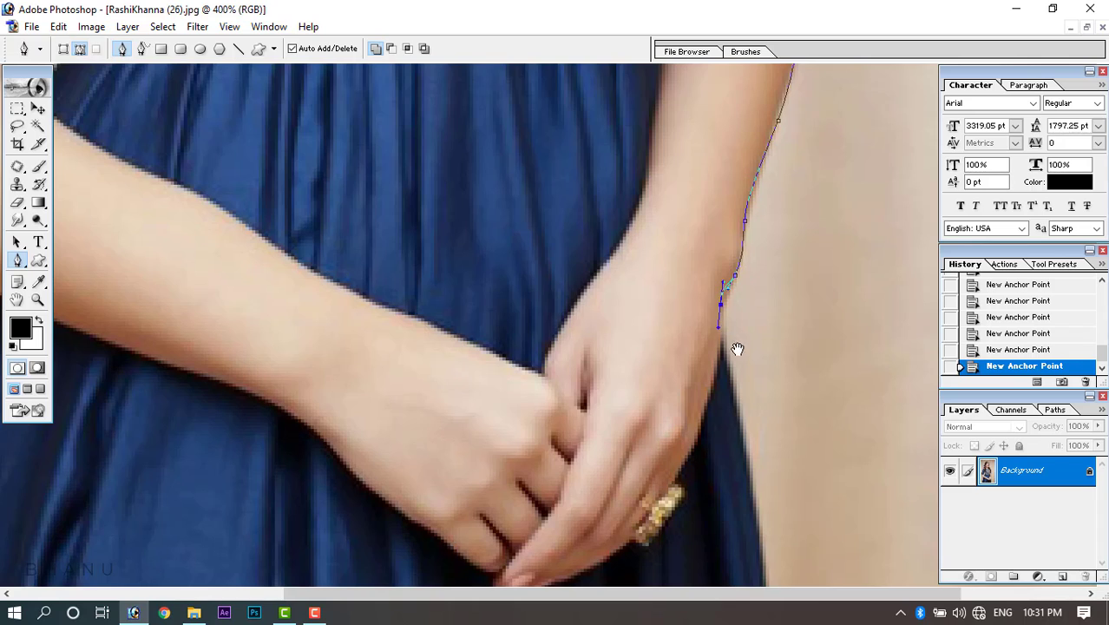
left_click_drag(735, 348, 701, 277)
left_click_drag(716, 332, 706, 252)
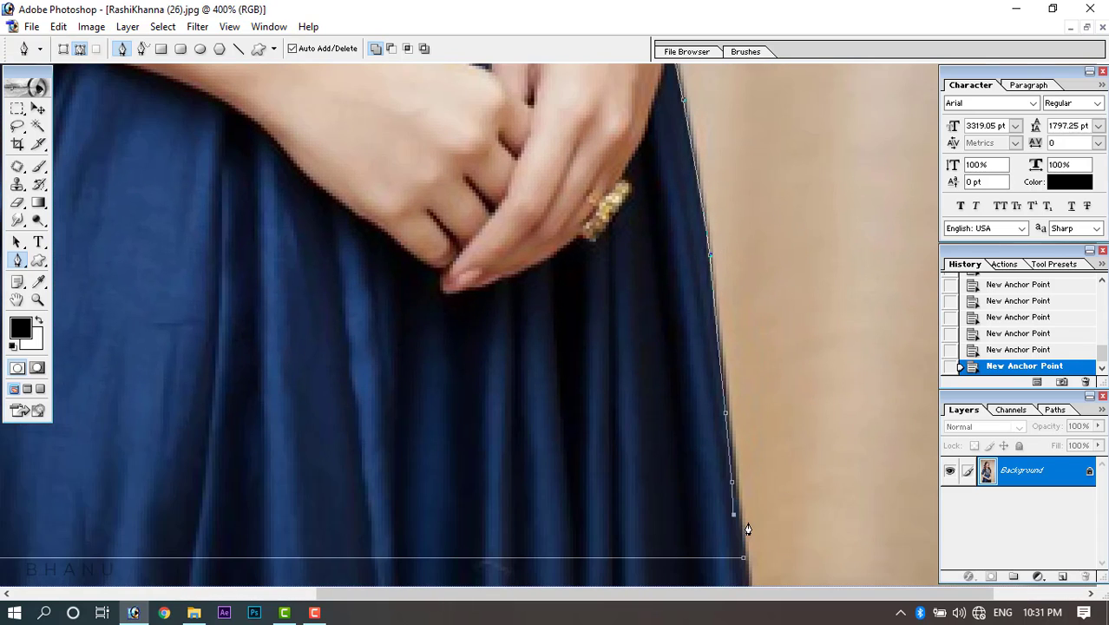
Convert the traced outline of the woman into a selection.
key("ctrl+Return")
key("ctrl+minus")
key("ctrl+minus")
key("ctrl+minus")
key("ctrl+minus")
key("ctrl+plus")
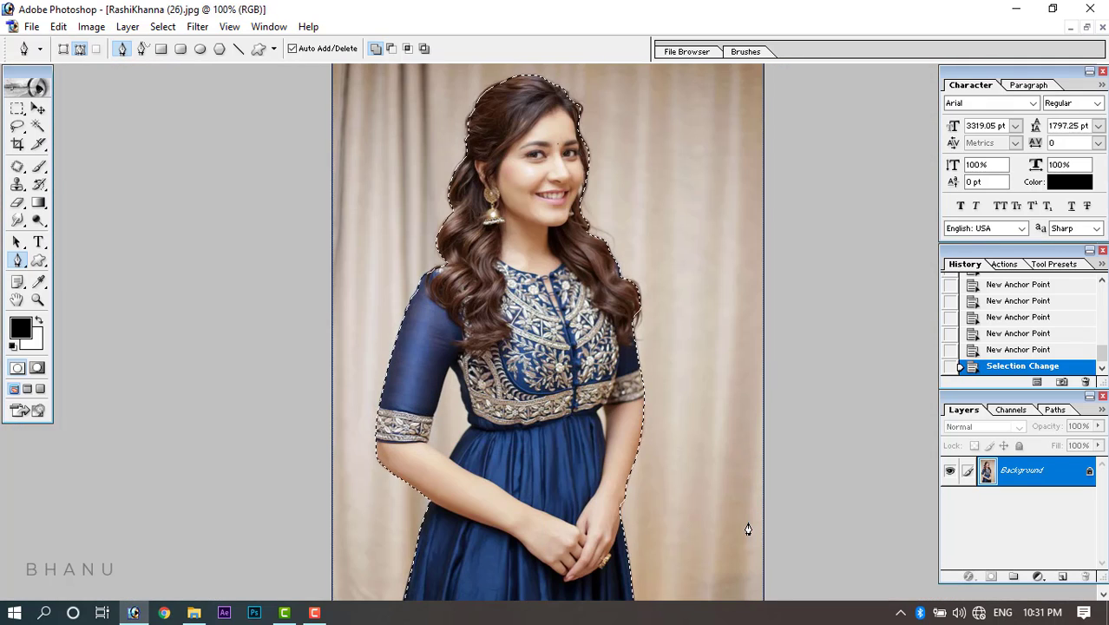
Place the selected cut-out of the woman in the blue dress into poster2.psd and close her source photo.
key("v")
left_click(1086, 27)
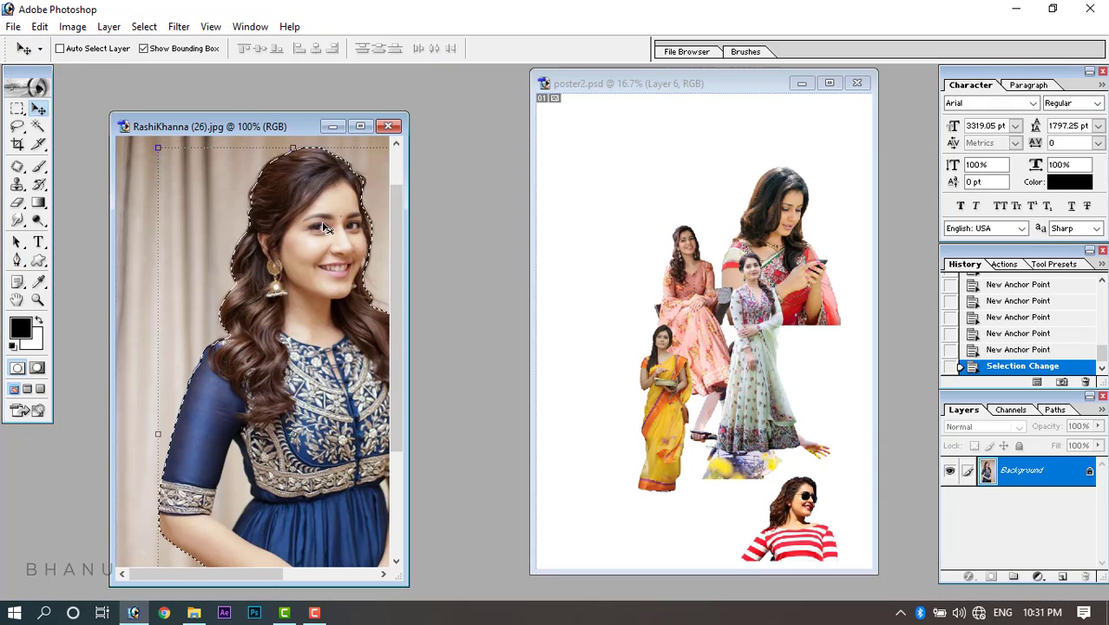
left_click_drag(323, 227, 682, 252)
left_click(281, 253)
left_click(388, 127)
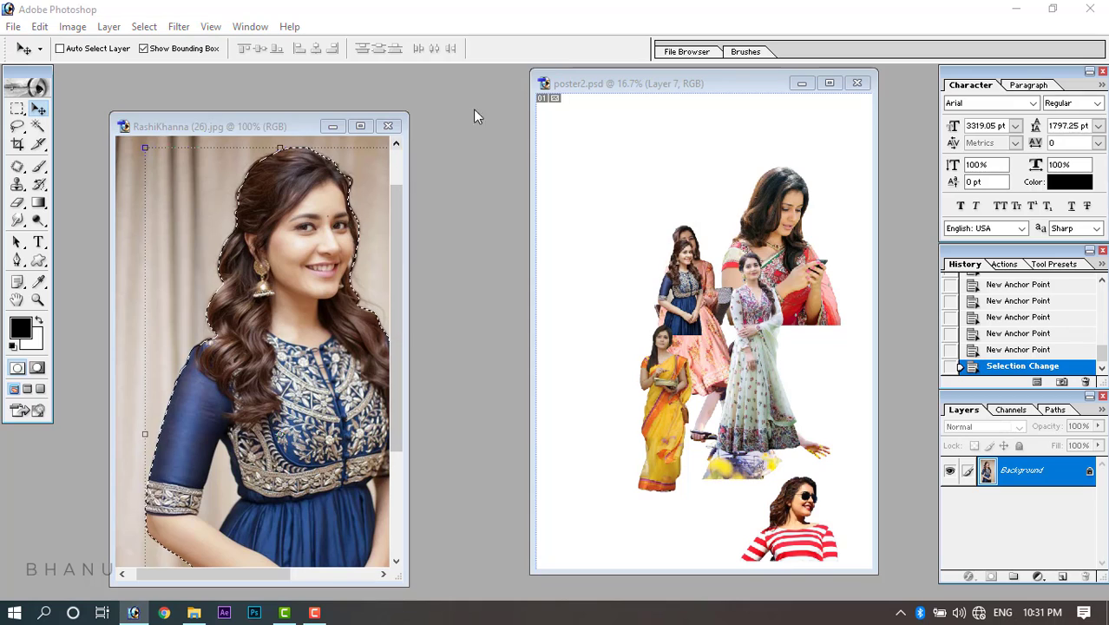
left_click(562, 247)
left_click(828, 83)
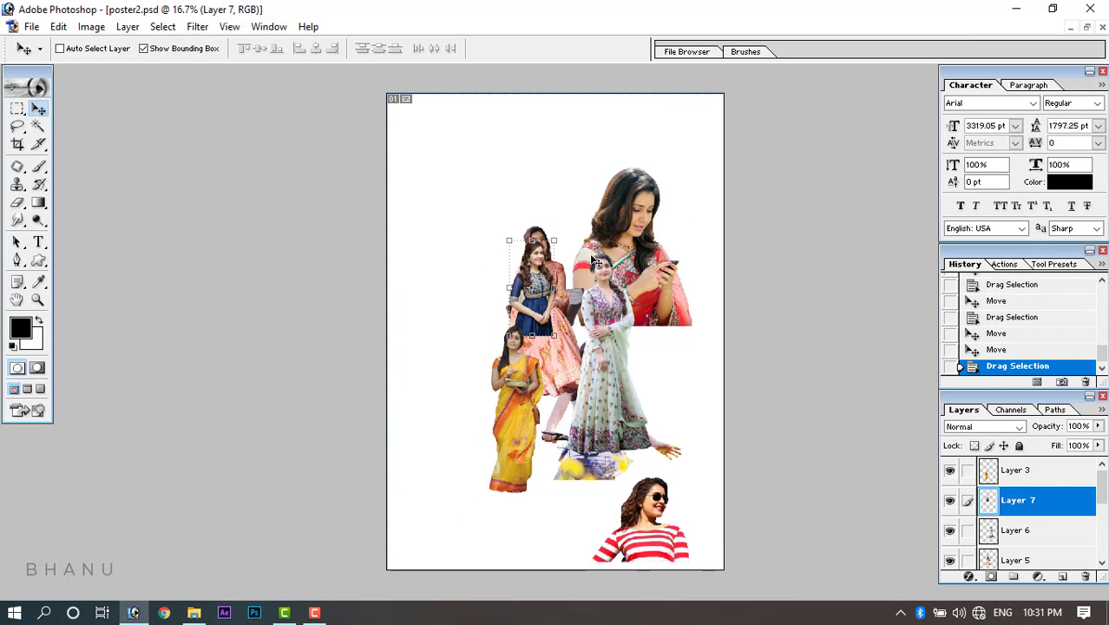
Move the woman in the blue dress to the poster's upper left and scale her to 269%.
left_click_drag(516, 278, 420, 277)
left_click_drag(459, 241, 498, 165)
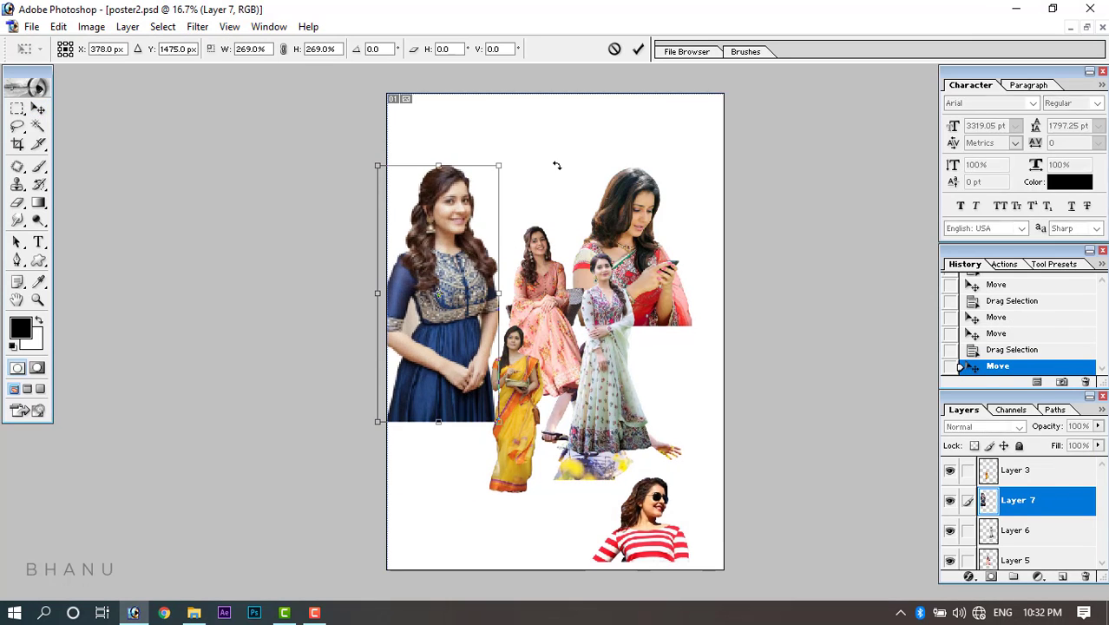
key("Return")
key("ctrl+plus")
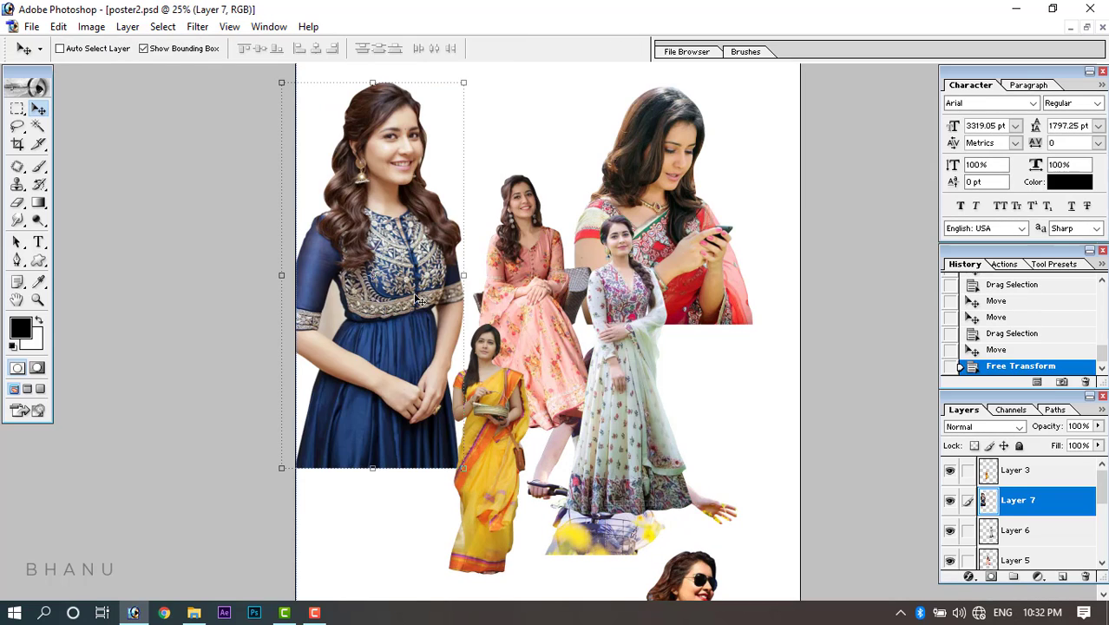
left_click_drag(416, 296, 454, 266)
Start a pen path around the background gap beside her waist, where the forearm meets the skirt.
key("ctrl+plus")
key("ctrl+plus")
key("space")
left_click_drag(527, 318, 520, 369)
left_click_drag(255, 322, 795, 219)
key("p")
key("ctrl+plus")
key("ctrl+plus")
key("ctrl+plus")
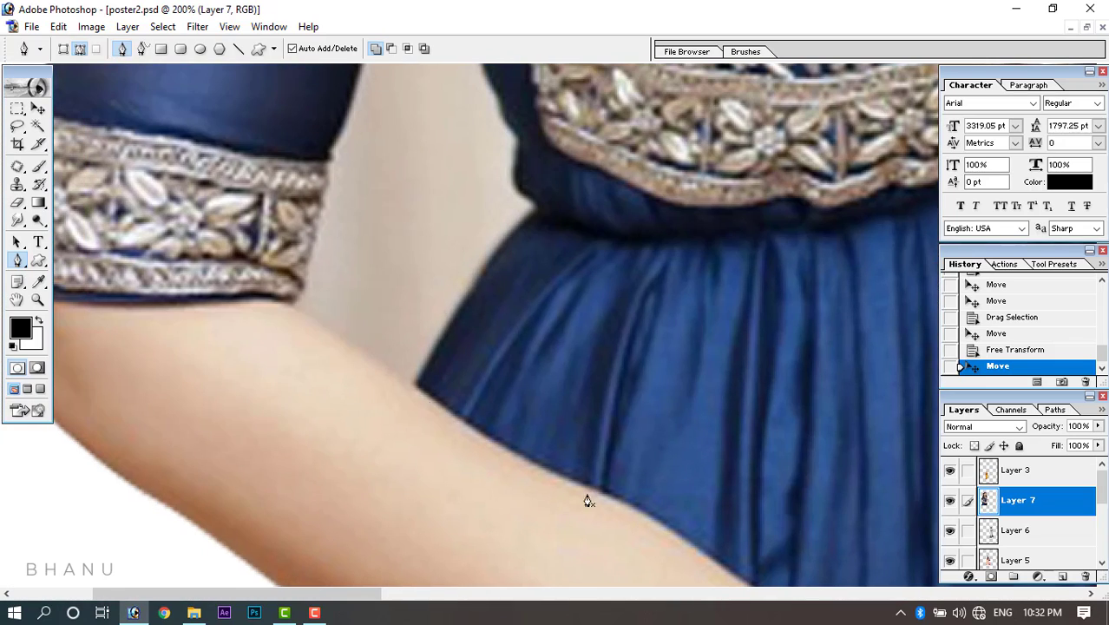
left_click(412, 379)
key("ctrl+z")
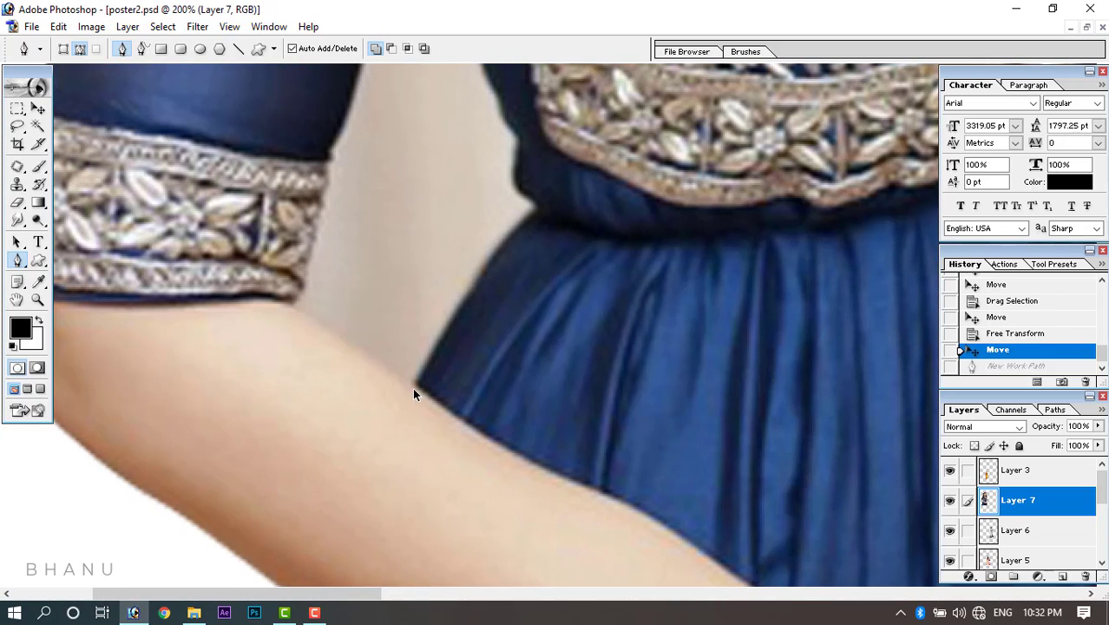
key("ctrl+z")
key("ctrl+z")
left_click(414, 386)
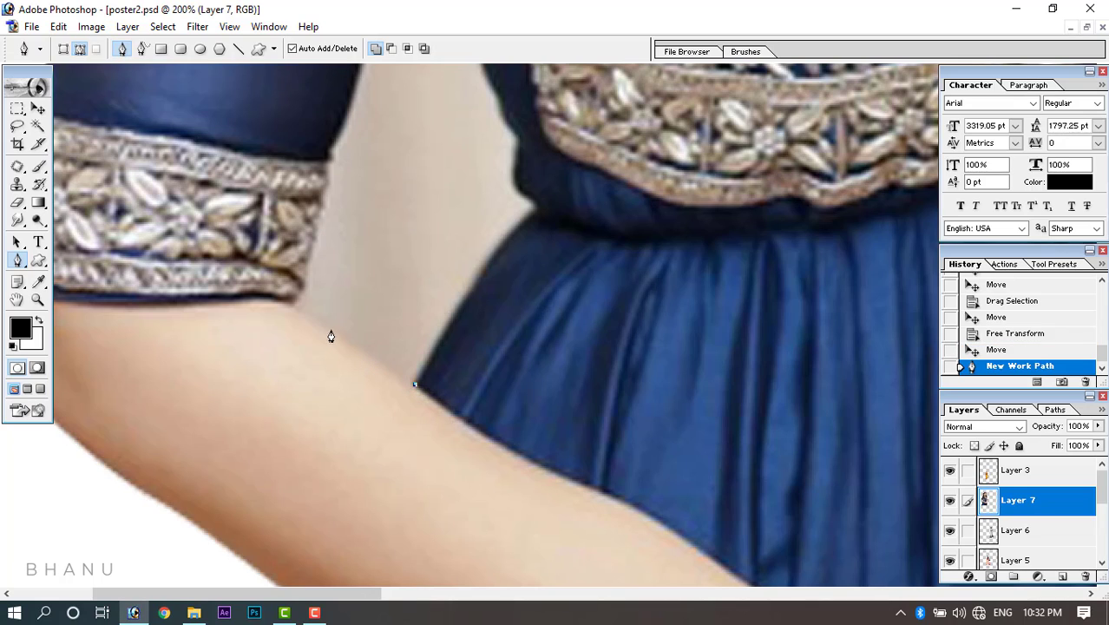
Continue the path along the forearm and up the inner edge of the embroidered sleeve cuff.
left_click(304, 310)
left_click(298, 299)
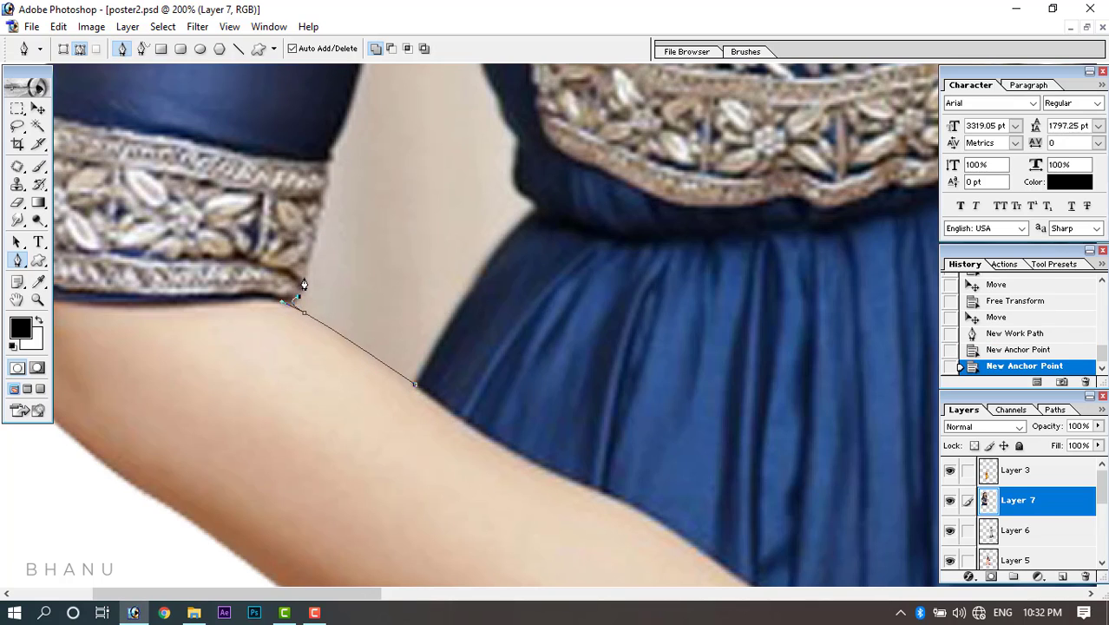
left_click(311, 252)
left_click(317, 229)
left_click(328, 164)
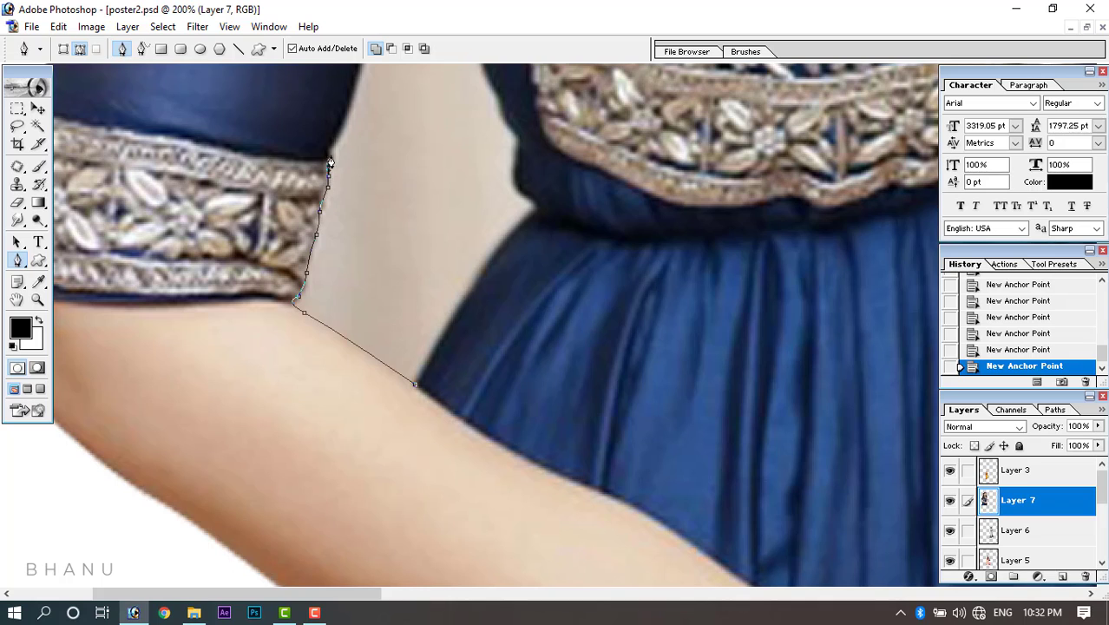
Extend the path from the cuff up the inner edge of the blue sleeve to the underarm.
left_click(333, 150)
left_click(343, 128)
left_click(351, 108)
left_click_drag(354, 130, 333, 341)
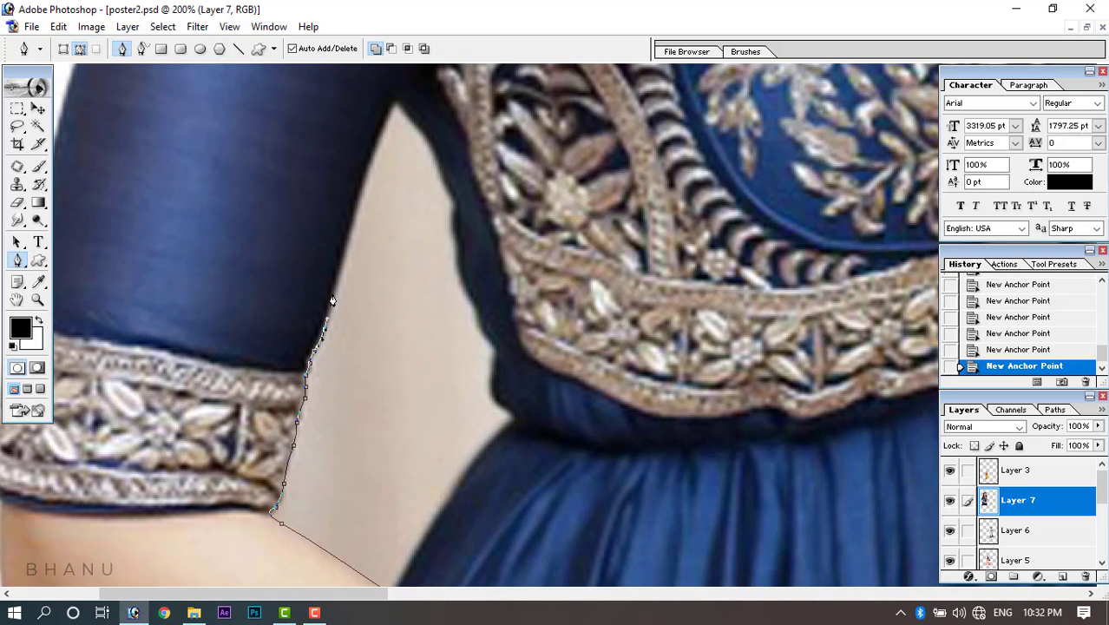
left_click(362, 186)
left_click(389, 111)
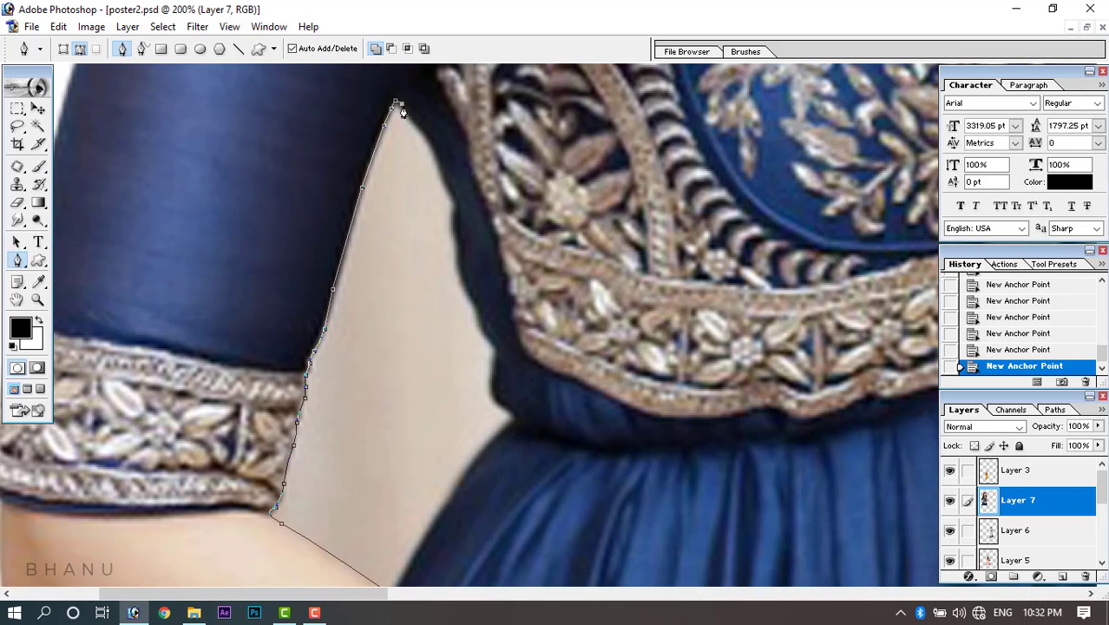
Trace the path from the underarm down the side of the bodice to the waist.
left_click(415, 122)
left_click(430, 148)
left_click(443, 179)
left_click(452, 202)
left_click(463, 250)
left_click(472, 299)
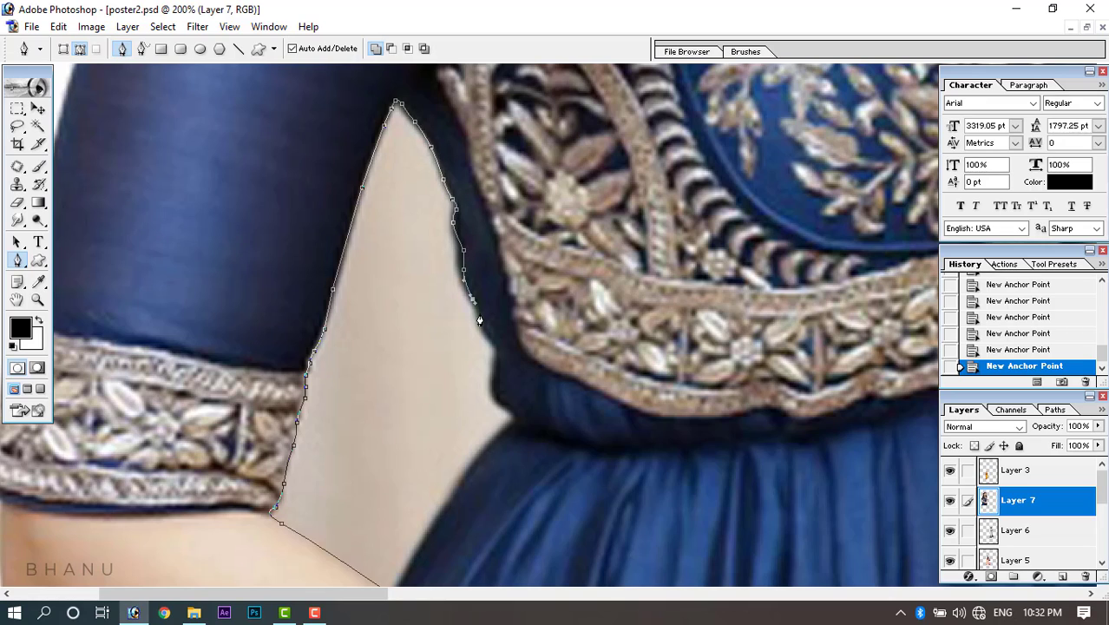
left_click(483, 333)
left_click(495, 347)
left_click(495, 373)
left_click(501, 399)
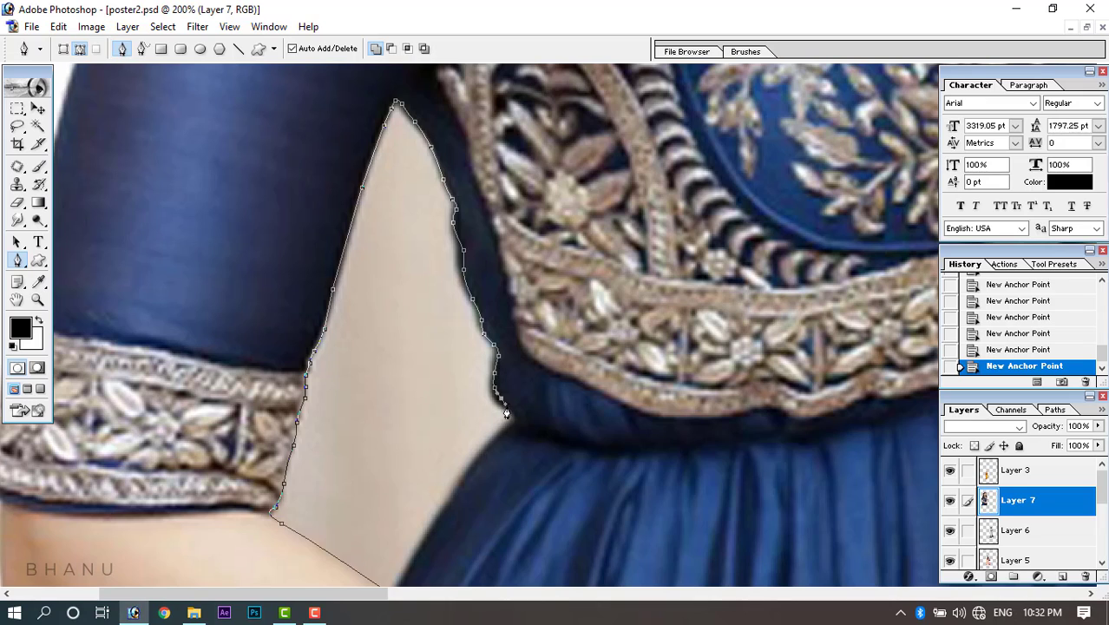
left_click(510, 408)
left_click(518, 417)
Trace the path down the skirt edge from the waist to near the path's starting point.
left_click_drag(535, 483, 568, 369)
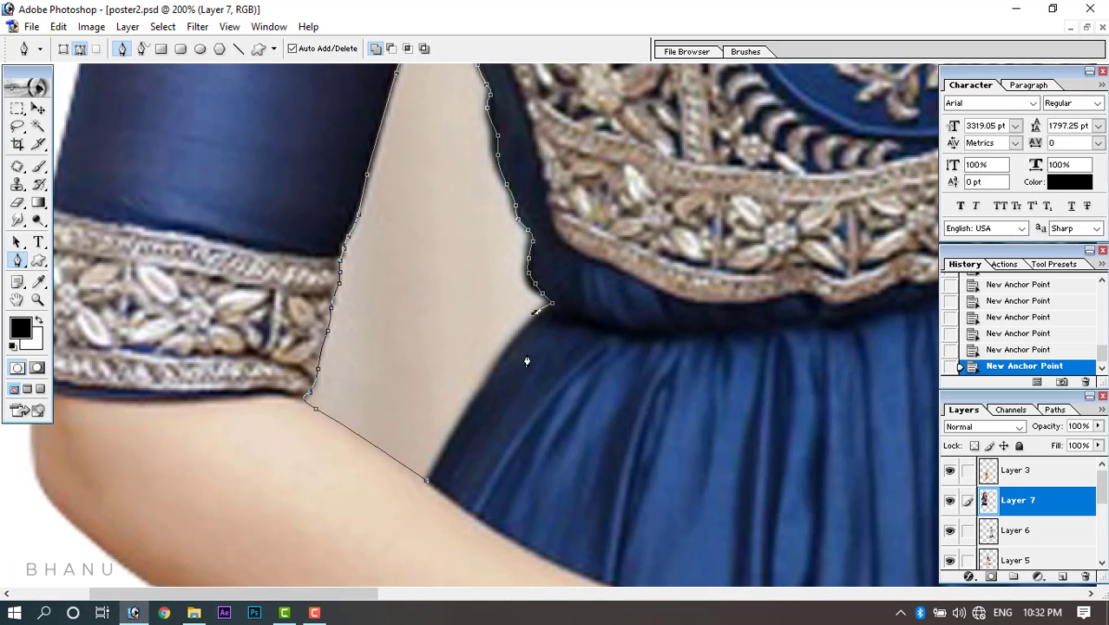
left_click(500, 358)
left_click(475, 406)
left_click(464, 422)
left_click(458, 434)
Convert the gap path into a selection, delete the background inside it and deselect.
key("ctrl+Return")
key("Delete")
key("ctrl+minus")
key("ctrl+minus")
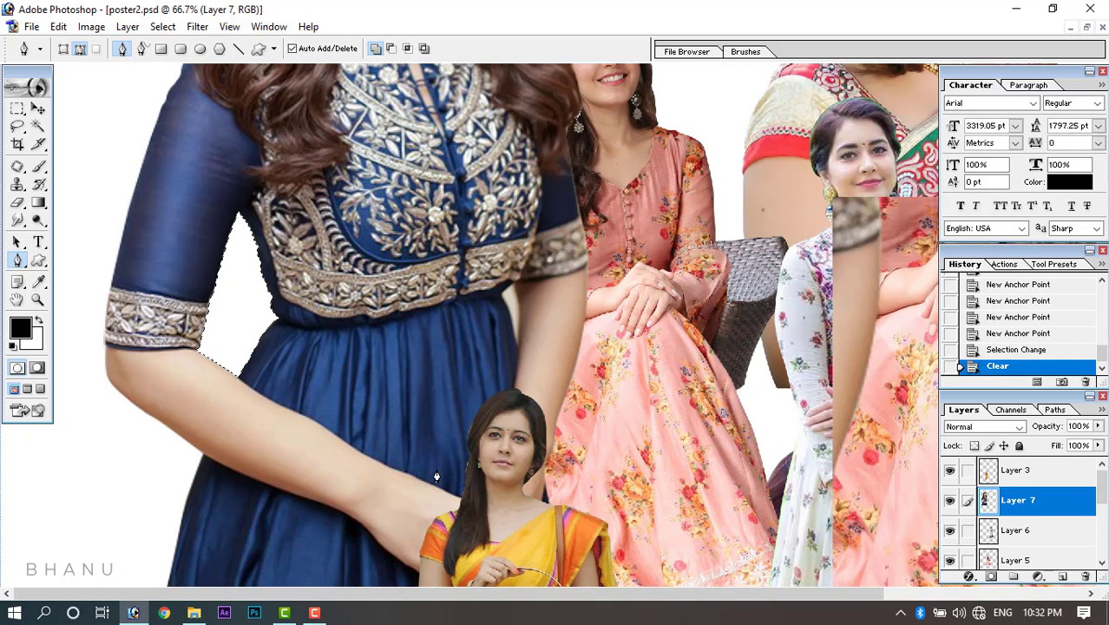
key("ctrl+d")
Select the layer of the woman in the blue dress and shift her slightly left.
left_click_drag(520, 366, 389, 394)
key("v")
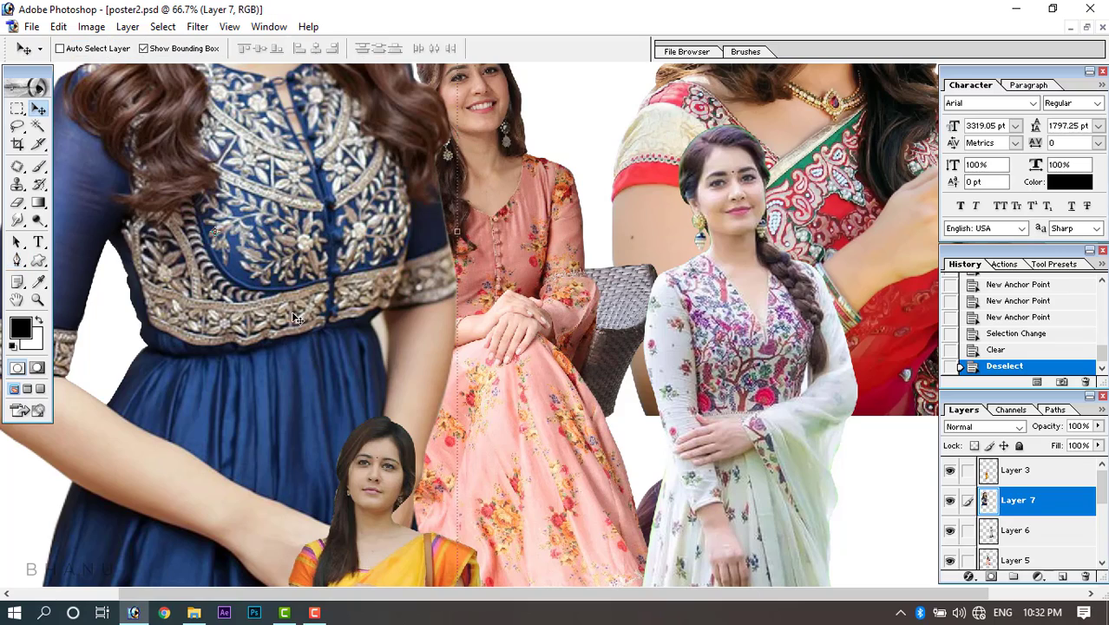
right_click(293, 314)
left_click(330, 326)
left_click_drag(347, 332, 297, 326)
Trace a pen path up the skirt's edge to the waist, beside the narrow background gap at her other arm.
key("ctrl+plus")
key("ctrl+plus")
left_click_drag(613, 299, 743, 287)
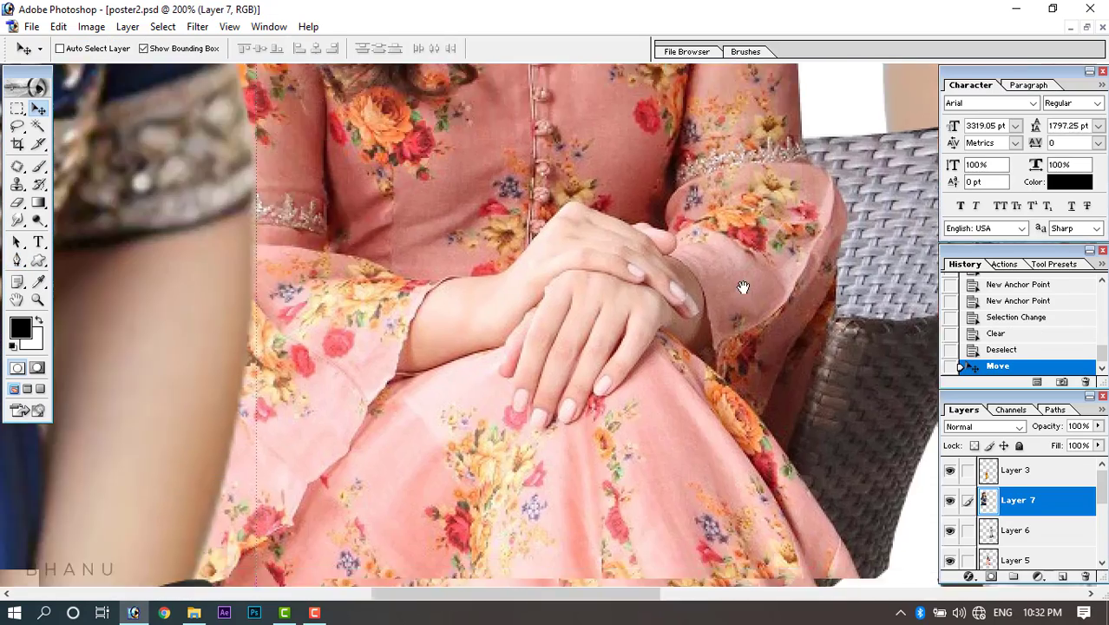
left_click_drag(182, 403, 800, 339)
key("p")
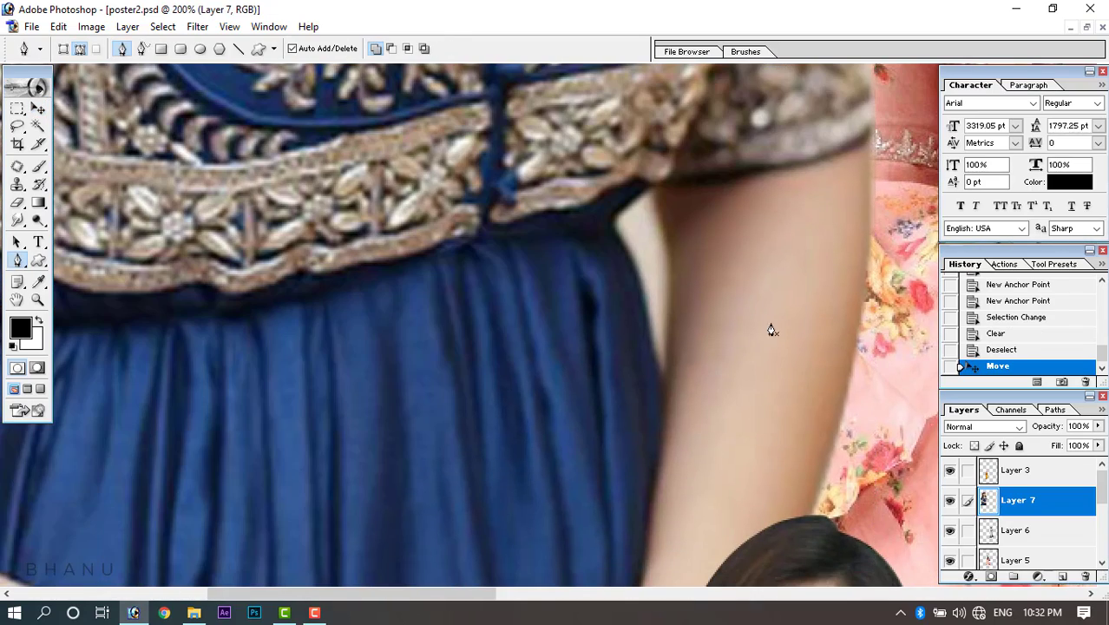
left_click(665, 373)
left_click(647, 330)
left_click(646, 306)
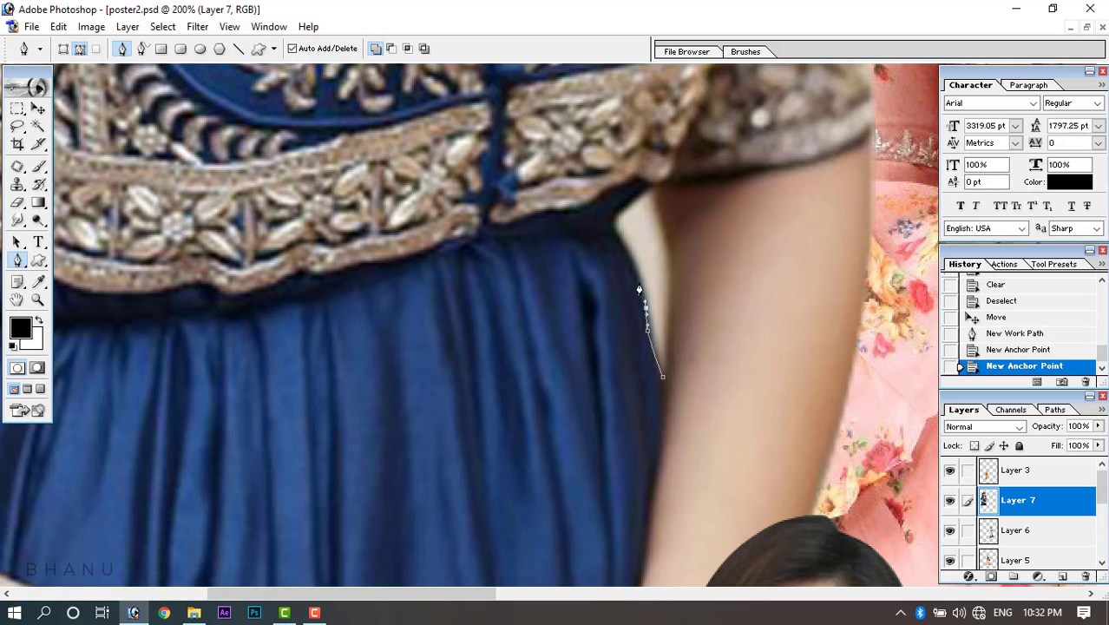
left_click(639, 283)
left_click(632, 264)
left_click(622, 246)
left_click(614, 221)
left_click(614, 211)
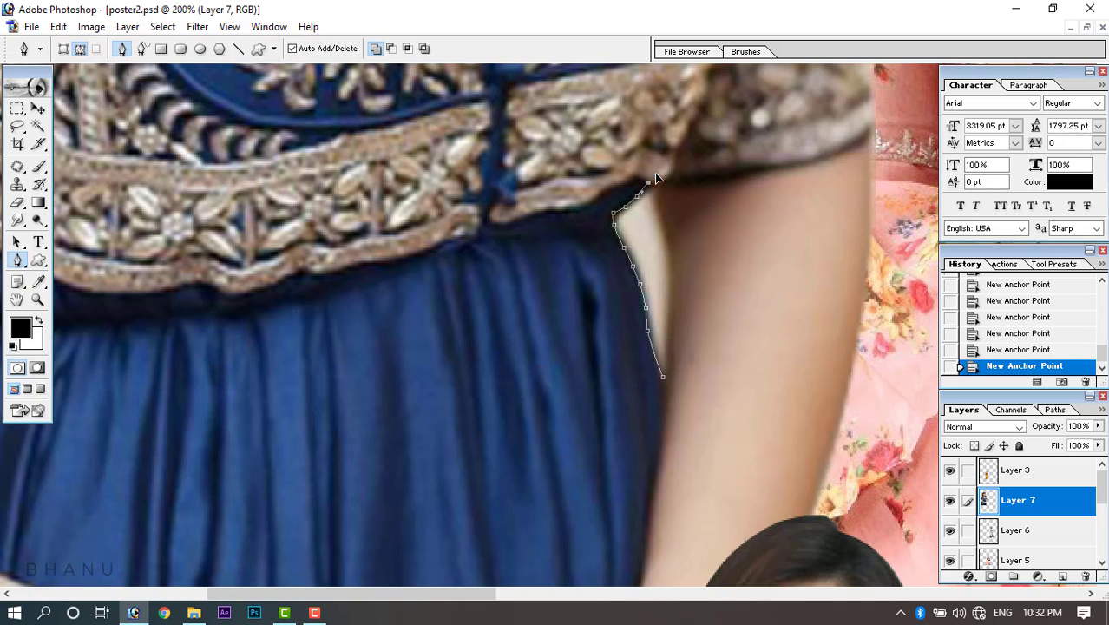
Continue the path down the inner edge of the arm to near its starting point.
left_click(665, 230)
left_click(676, 265)
left_click(676, 299)
left_click(673, 321)
Turn the narrow gap's path into a selection, clear the background there and deselect.
key("ctrl+Return")
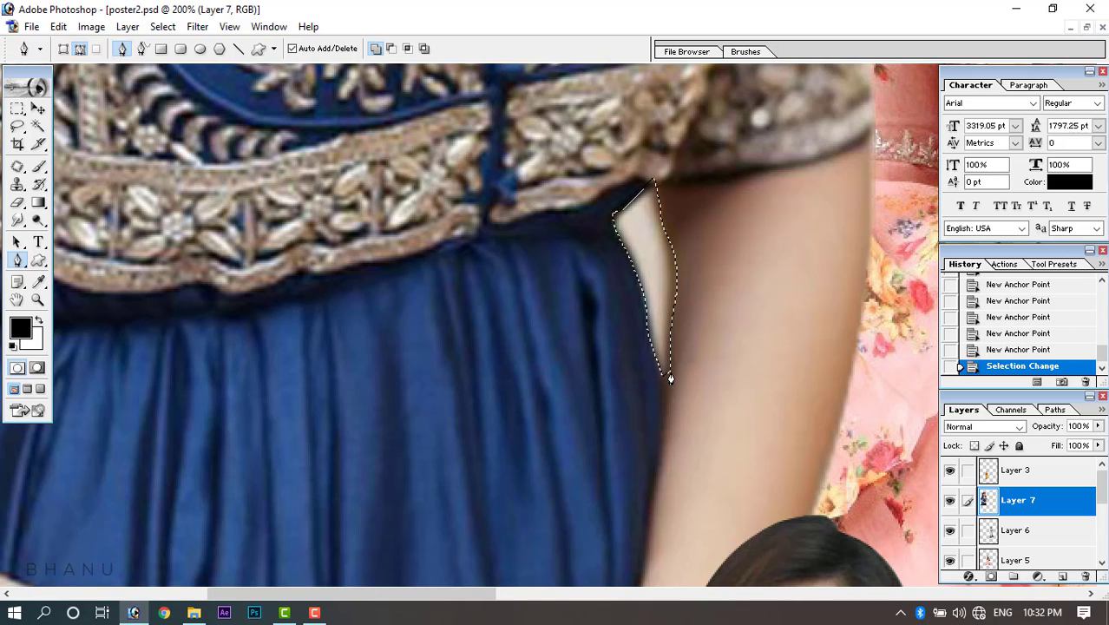
key("Delete")
key("ctrl+d")
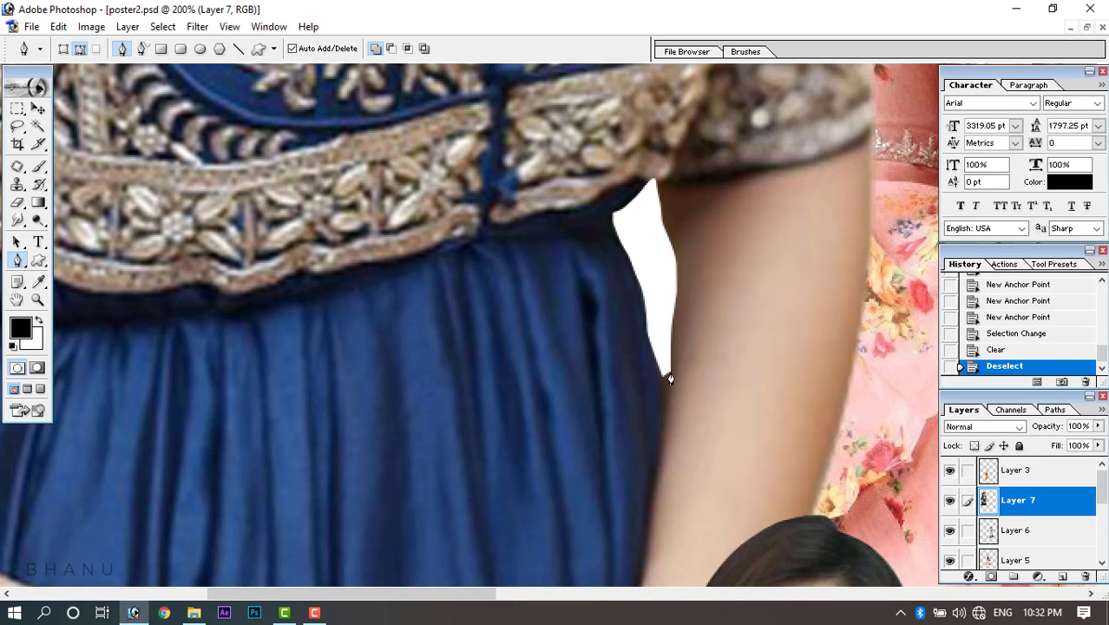
Move the woman in the yellow saree on Layer 3 down, in front of the blue dress's lower skirt.
key("ctrl+minus")
key("ctrl+minus")
key("ctrl+minus")
key("ctrl+minus")
key("ctrl+minus")
key("ctrl+minus")
key("ctrl+minus")
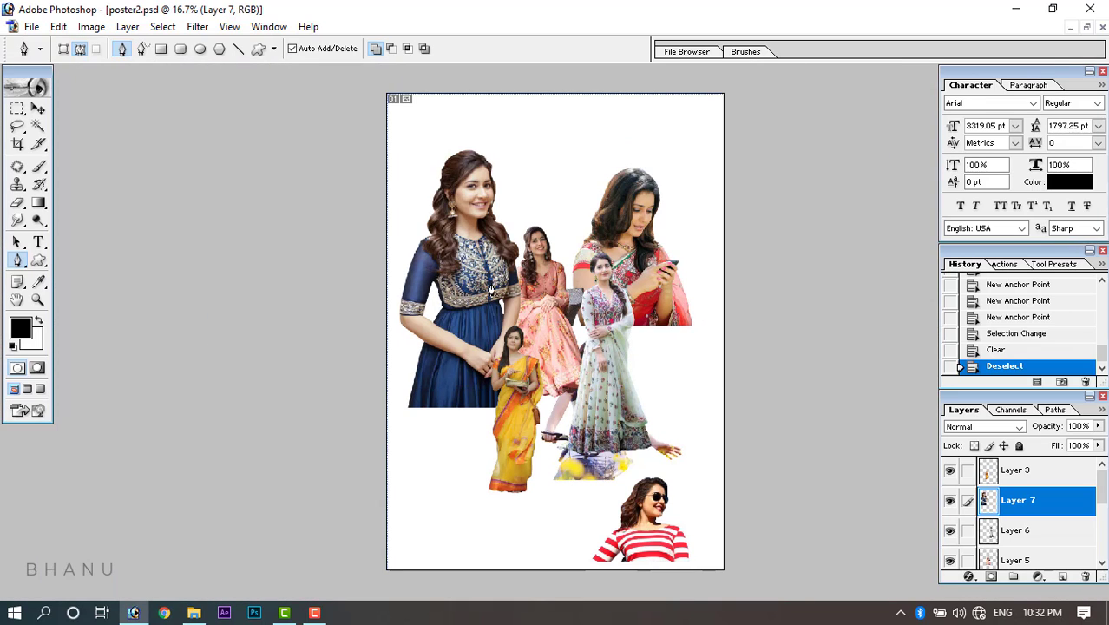
left_click(38, 109)
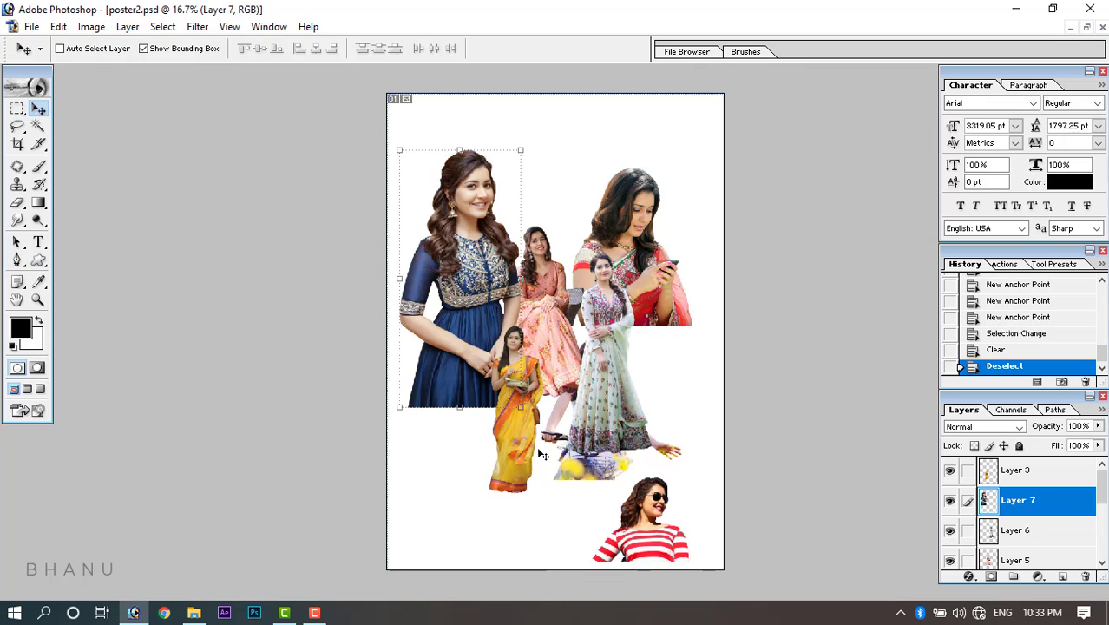
right_click(513, 445)
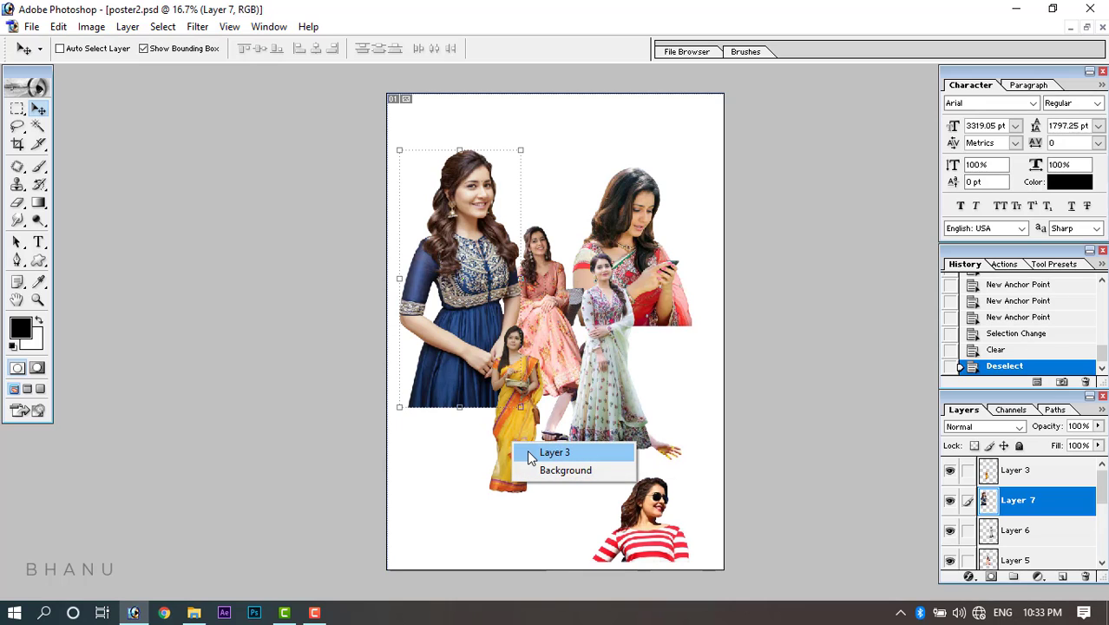
left_click(525, 452)
left_click_drag(521, 431, 484, 464)
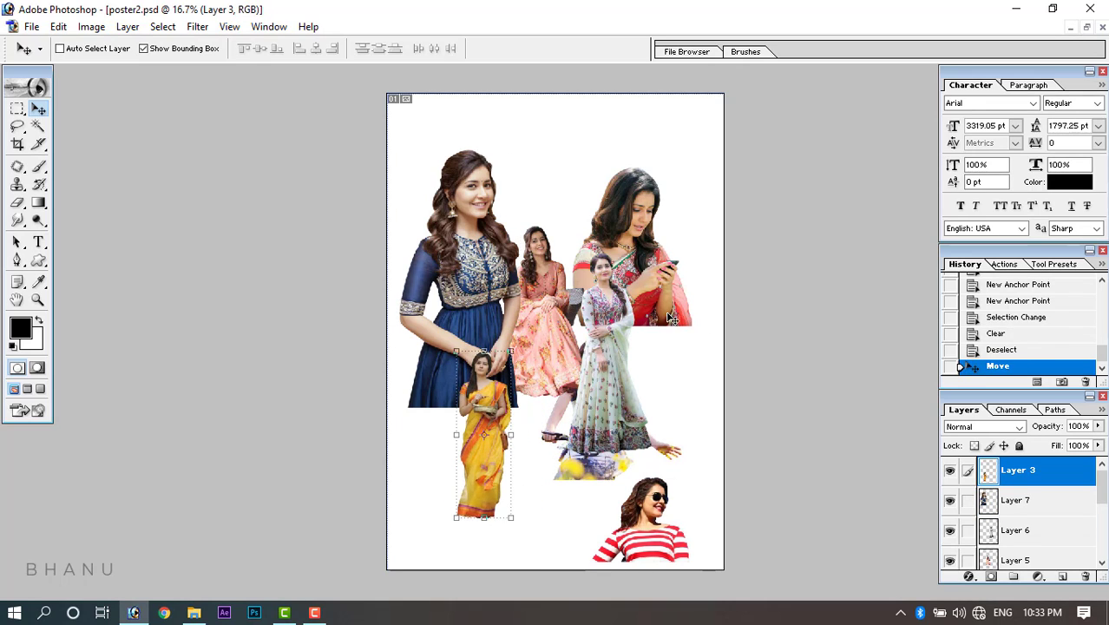
left_click_drag(633, 206, 628, 242)
Shift the woman in the red saree up and left, and move the woman in the white floral gown up in front of her.
right_click(643, 228)
left_click(684, 235)
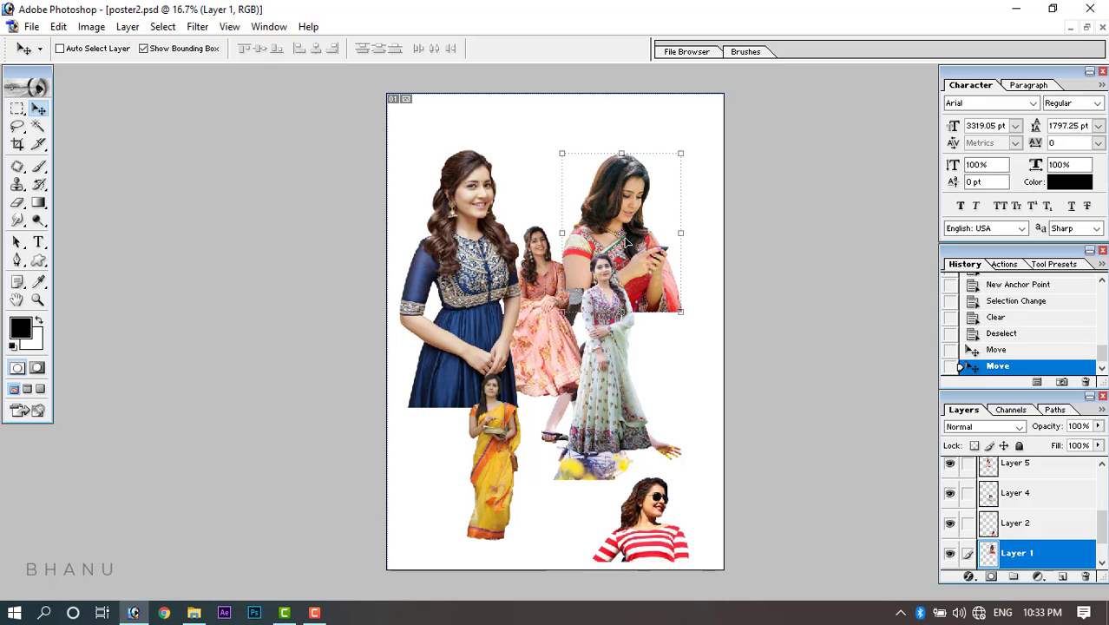
right_click(598, 363)
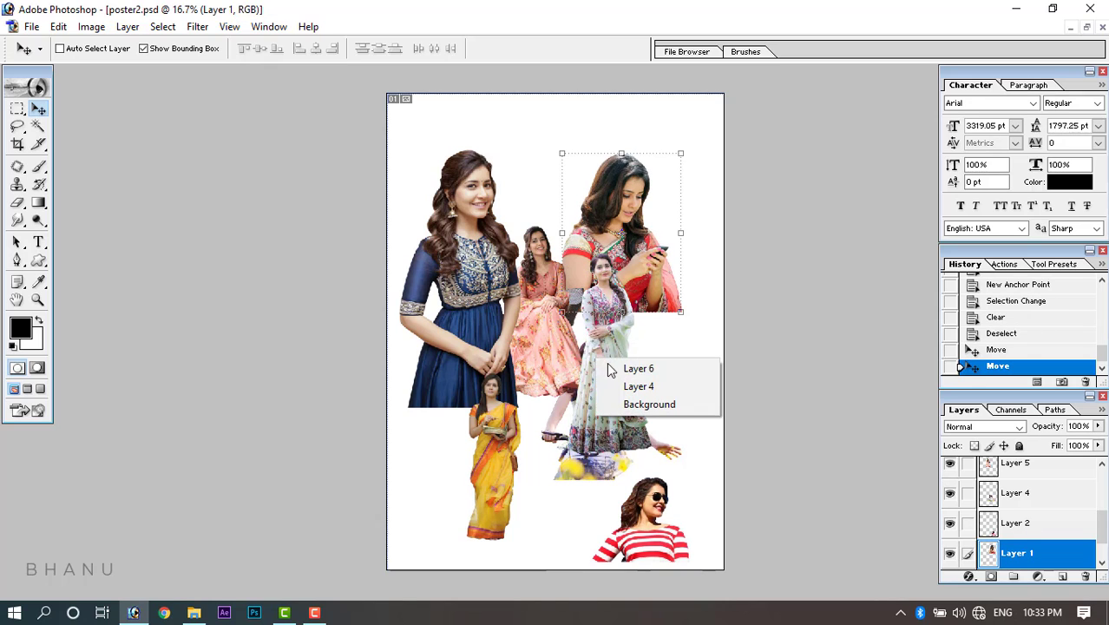
left_click(632, 366)
mouse_move(597, 405)
left_mouse_down()
mouse_move(568, 422)
mouse_move(649, 407)
mouse_move(608, 412)
mouse_move(605, 388)
left_mouse_up()
left_click_drag(646, 350, 614, 252)
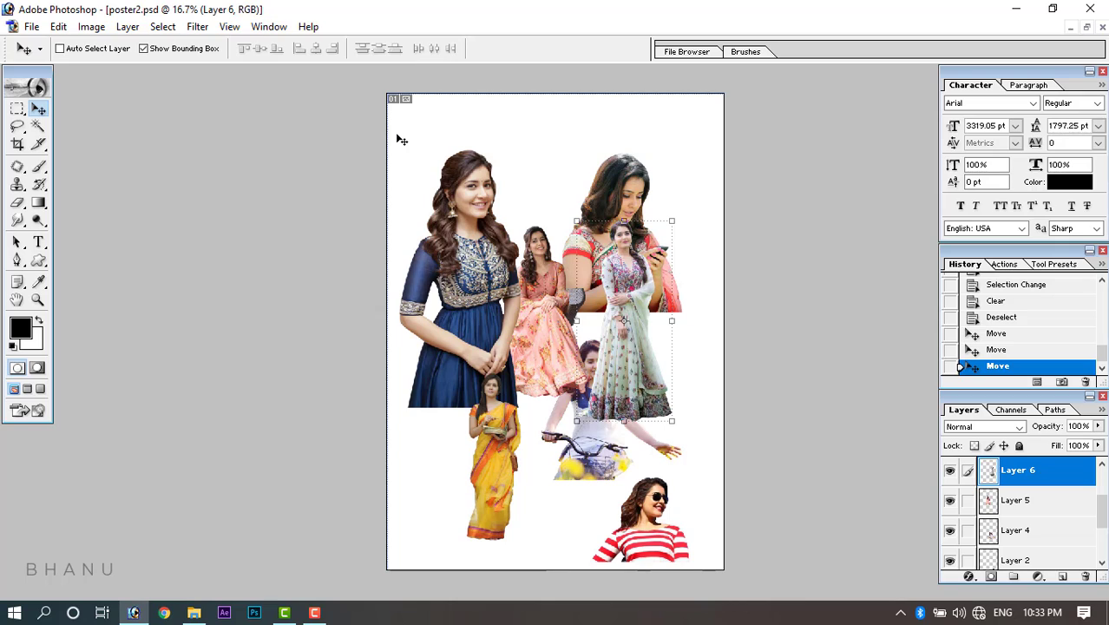
Turn off Show Bounding Box and move the woman in the white floral gown further up and left.
left_click(144, 49)
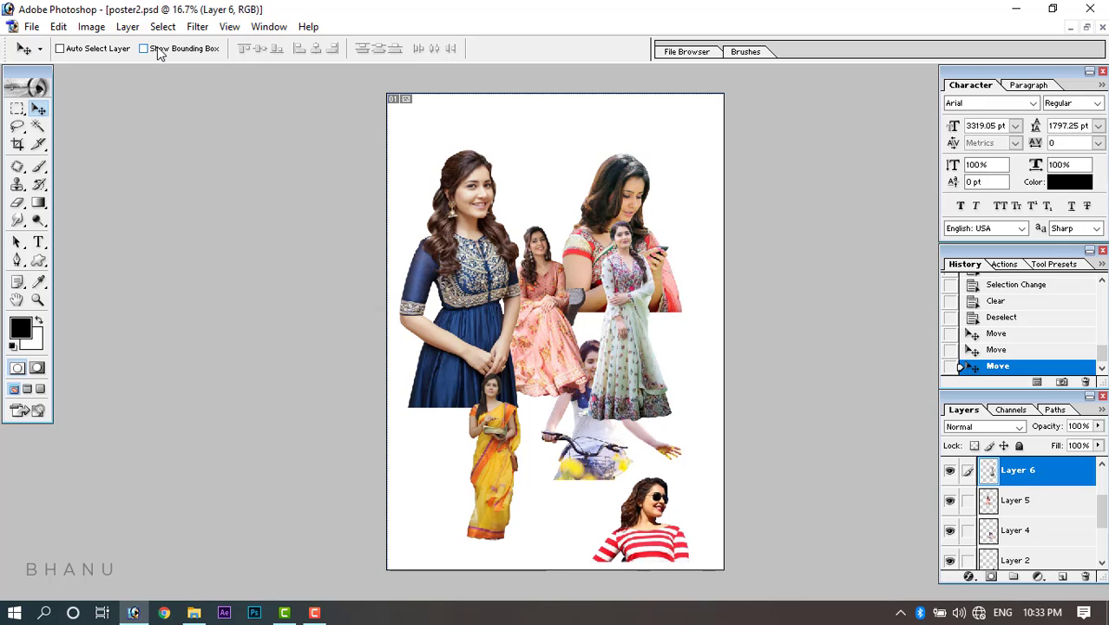
left_click(144, 48)
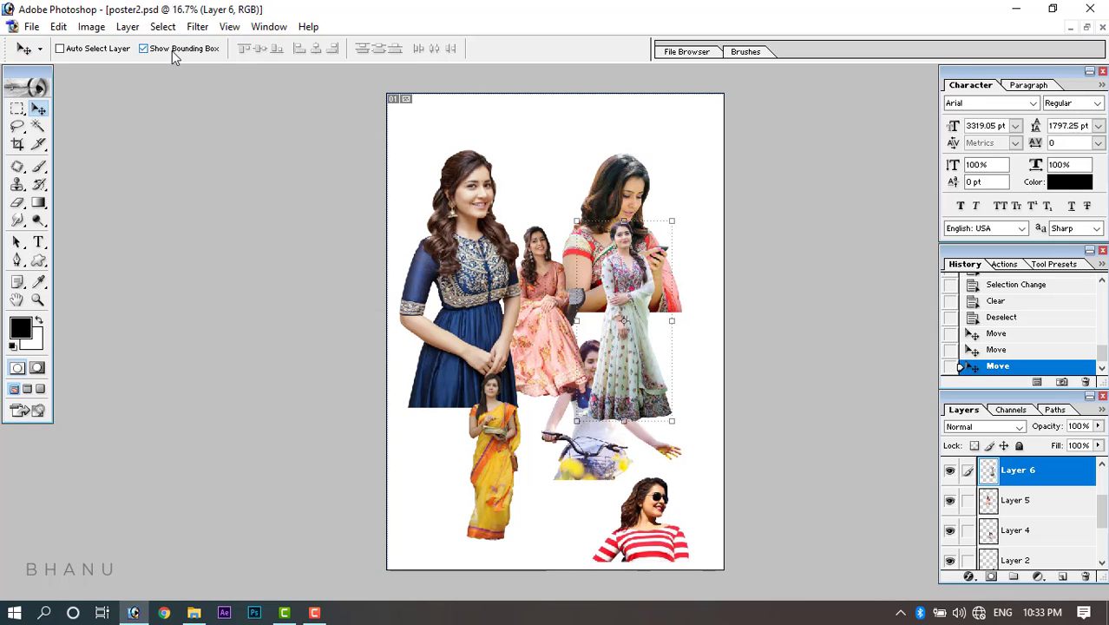
left_click(143, 49)
left_click_drag(636, 289, 607, 226)
Move the woman in the pink floral dress on Layer 5 up behind the blue-dress woman's shoulder.
right_click(542, 305)
left_click(560, 317)
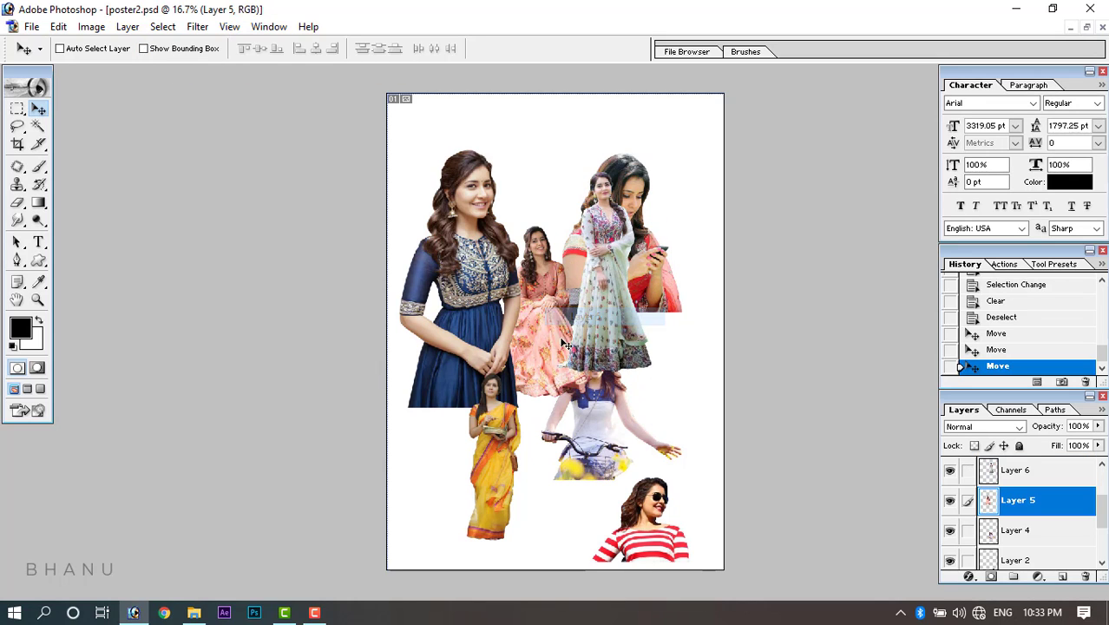
left_click_drag(562, 344, 533, 288)
Move the woman on the bicycle on Layer 4 slightly down.
right_click(613, 434)
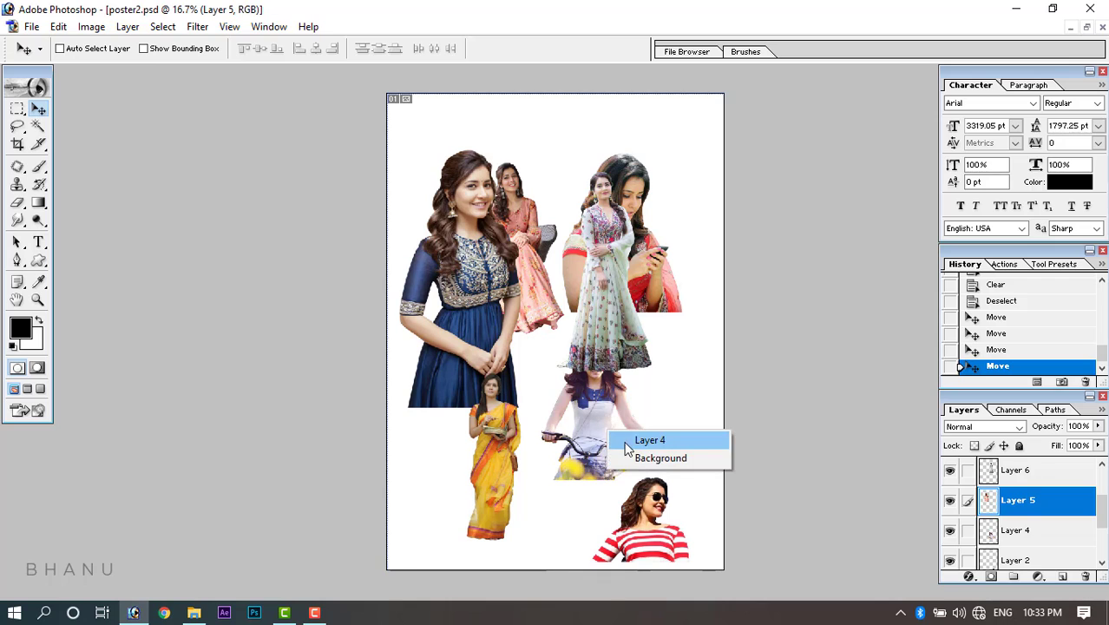
left_click(649, 440)
left_click_drag(628, 447, 667, 464)
Move the woman in the striped top on Layer 2 up beside the bicycle woman, and shift the blue-dress woman slightly down.
right_click(634, 537)
left_click(649, 550)
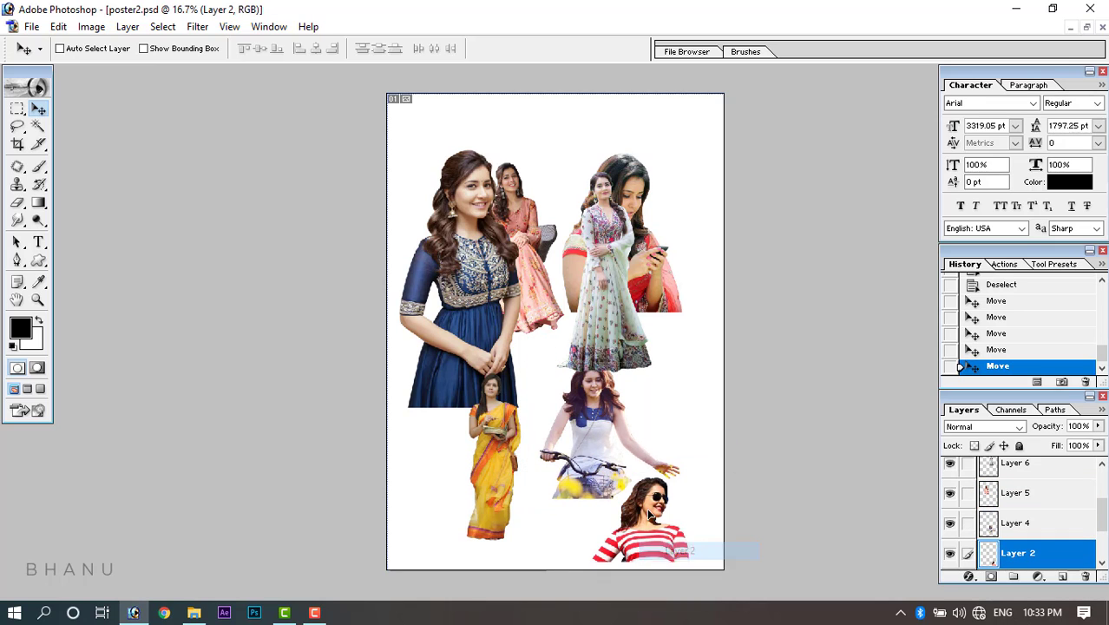
left_click_drag(648, 513, 542, 379)
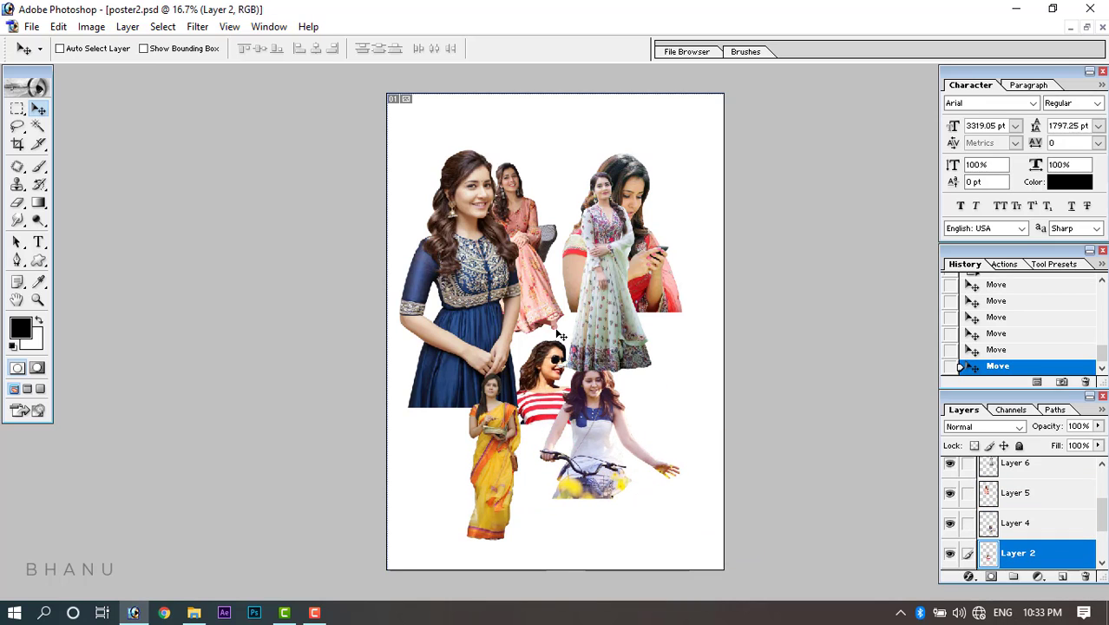
right_click(484, 302)
left_click(503, 310)
left_click_drag(488, 284, 483, 318)
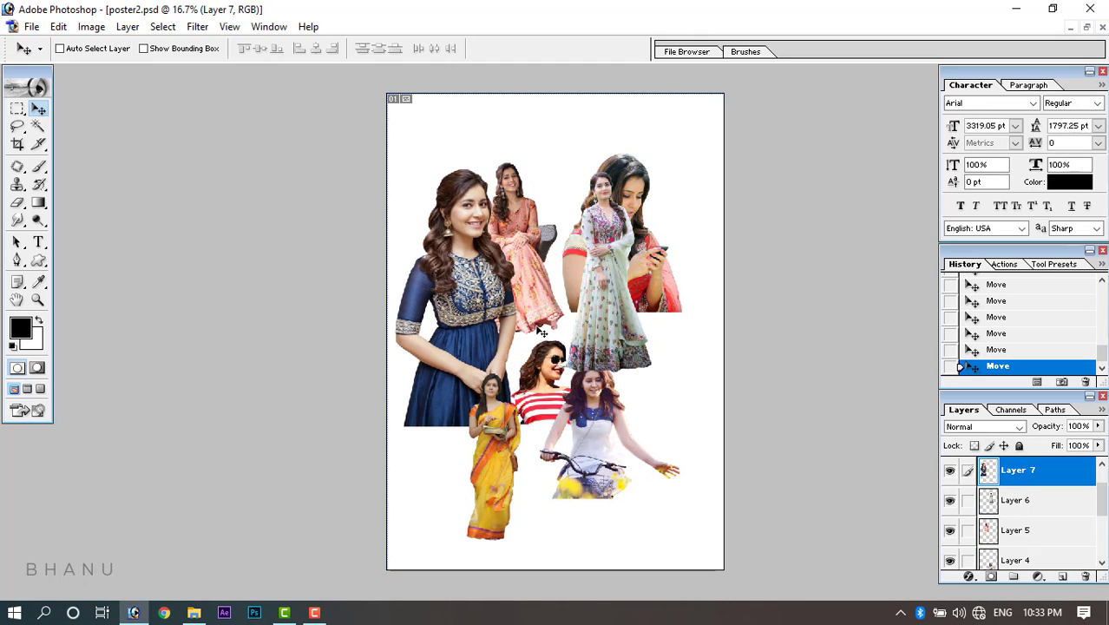
With Auto Select Layer temporarily on, move the pink-dress, red-saree and white-gown women up and to the right.
left_click(60, 50)
left_click_drag(514, 225, 527, 199)
left_click_drag(636, 193, 678, 158)
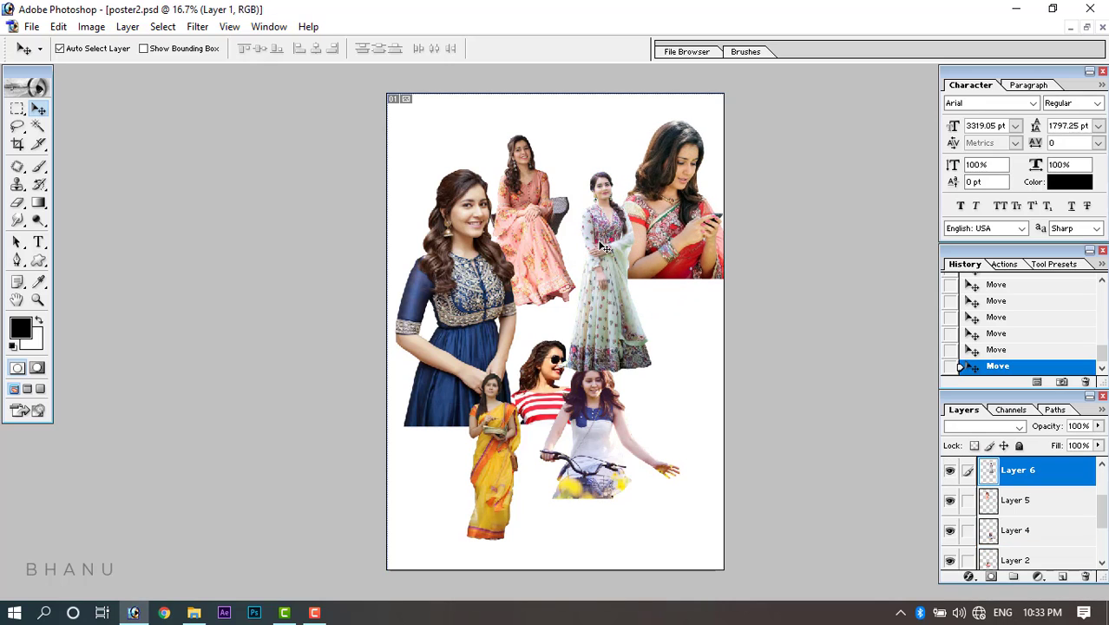
left_click_drag(606, 240, 614, 198)
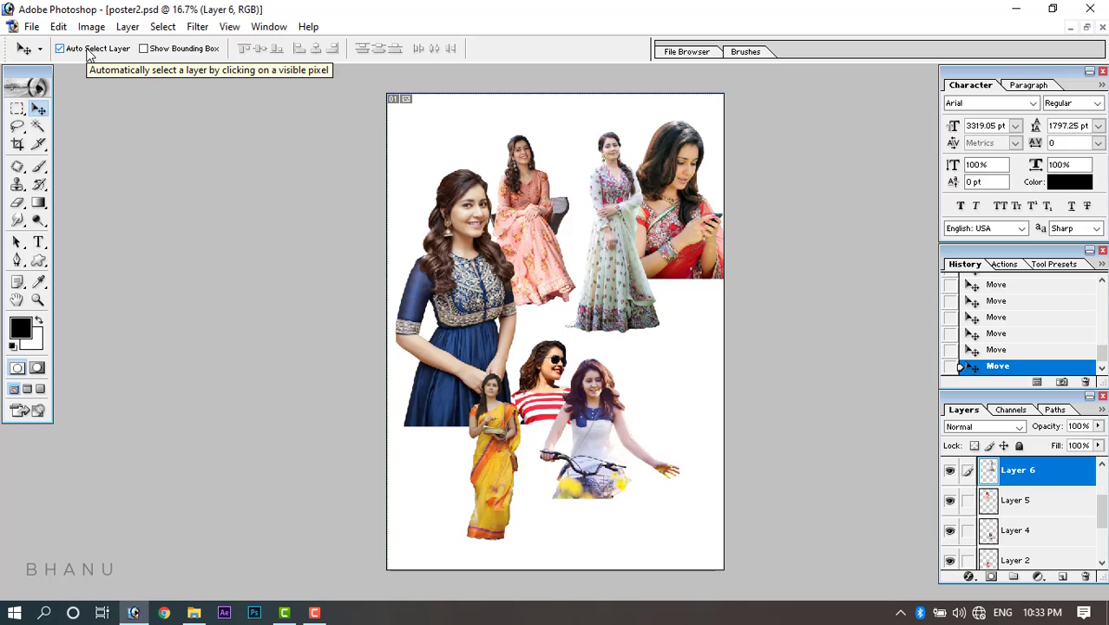
left_click(81, 52)
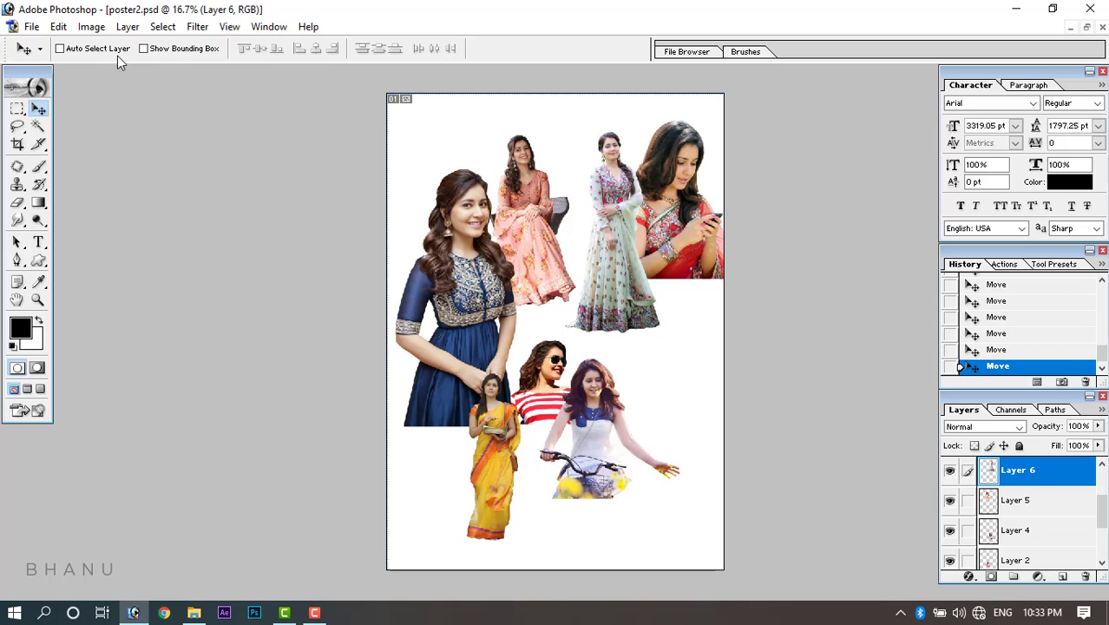
Move the blue-dress woman on Layer 7 to the right over the cyclist, and the pink-dress woman down beside her.
right_click(490, 269)
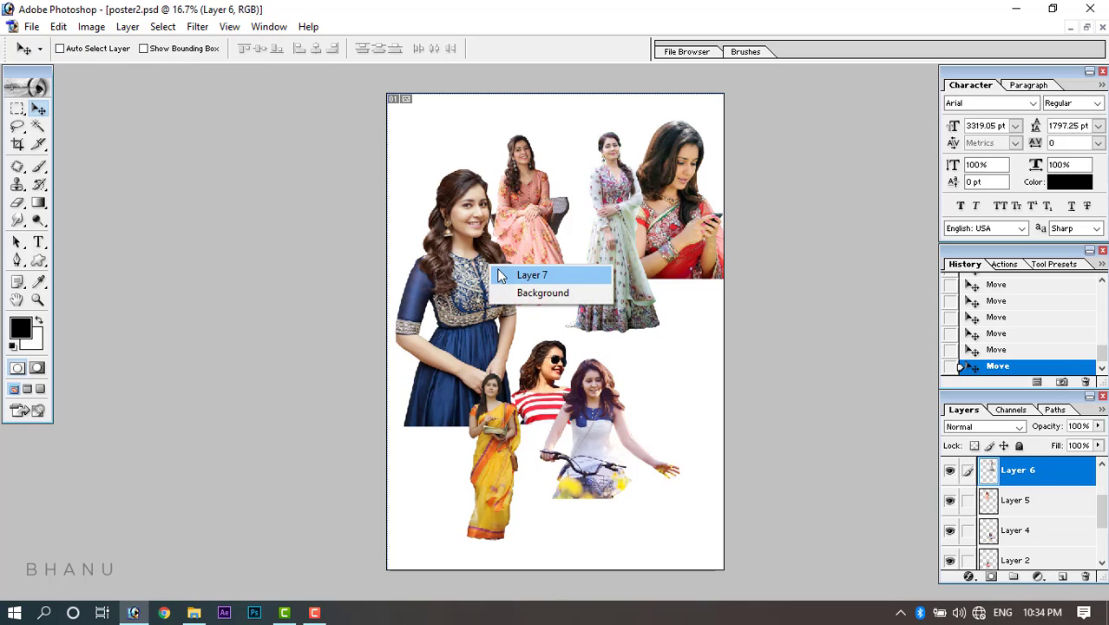
left_click(512, 272)
left_click_drag(512, 272, 674, 347)
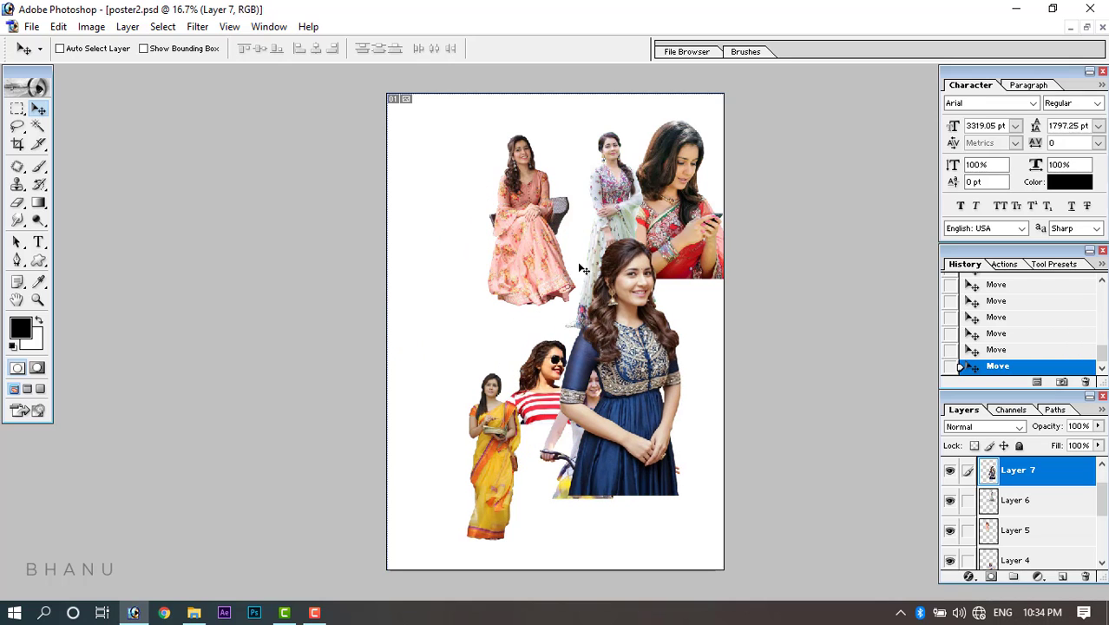
right_click(537, 220)
left_click(551, 226)
left_click_drag(551, 226, 579, 416)
Move the woman in the striped top up and left, and place the white-gown woman at the poster's left edge.
right_click(524, 373)
left_click(540, 383)
left_click_drag(540, 382, 476, 310)
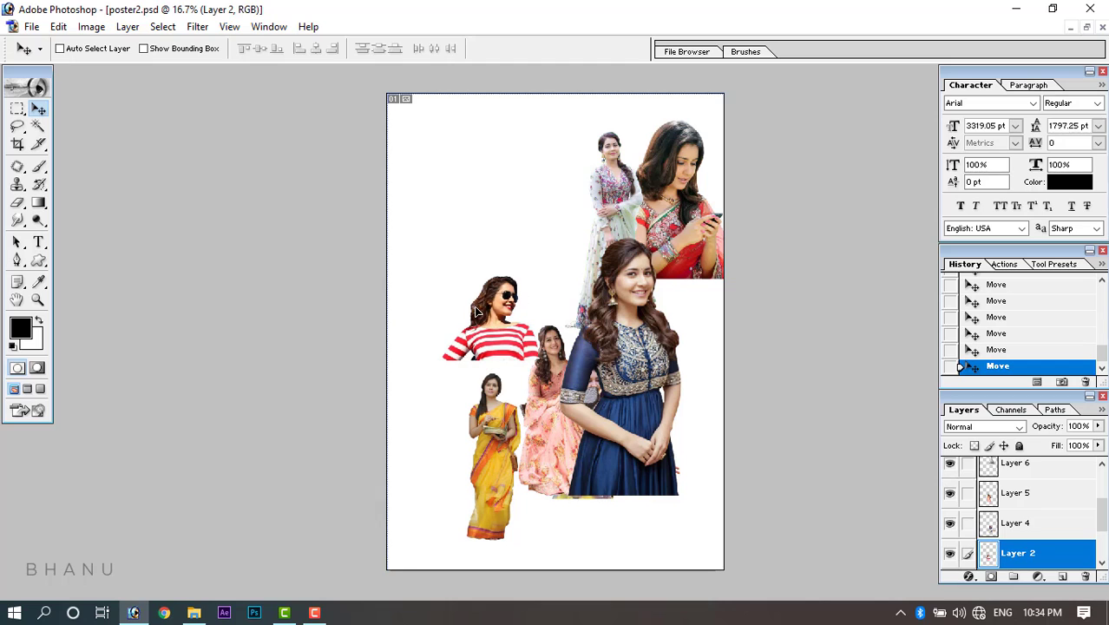
right_click(613, 180)
left_click(629, 190)
left_click_drag(629, 190, 450, 345)
Shift the blue-dress woman into the poster's lower-right area and move the woman on the bicycle to the top centre.
right_click(651, 318)
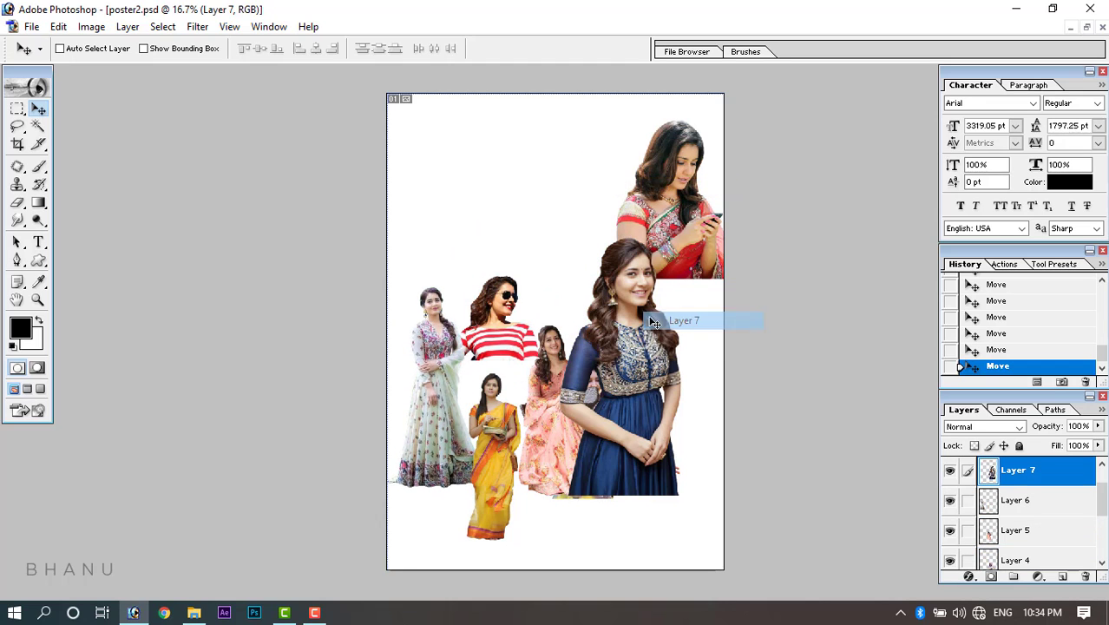
left_click(653, 321)
left_click_drag(652, 320, 685, 340)
right_click(601, 390)
left_click(625, 392)
left_click_drag(625, 392, 570, 137)
Move the woman in the red saree on Layer 1 to the poster's left edge, behind the white-gown woman.
right_click(665, 153)
left_click(685, 161)
left_click_drag(685, 162, 457, 234)
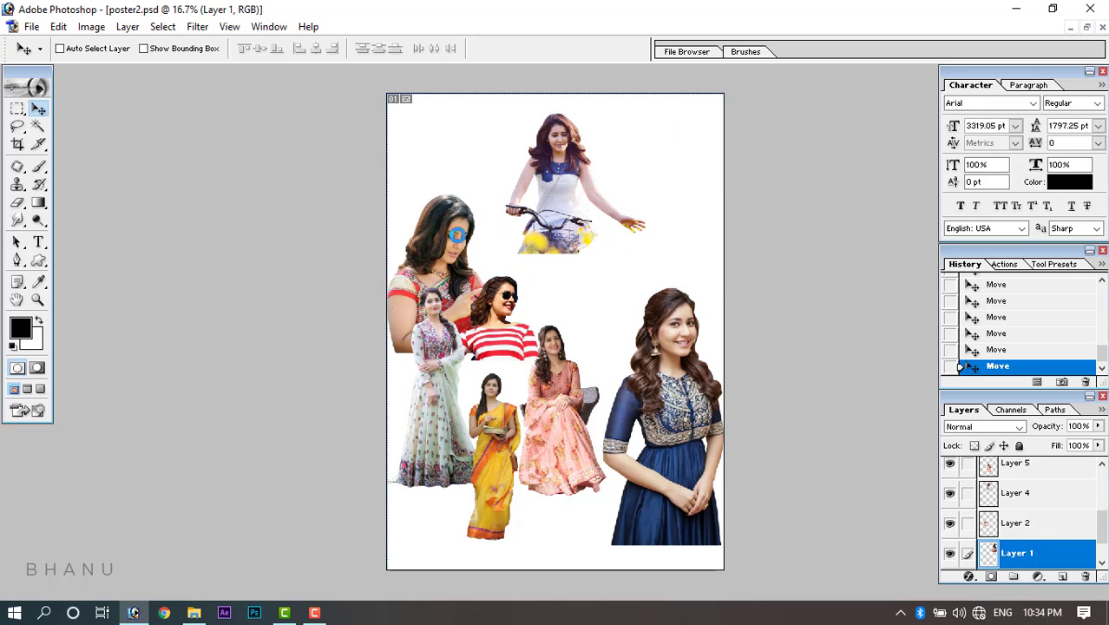
Shift the pink-dress woman slightly up and right, and move the woman on the bicycle down to just above her.
right_click(558, 361)
left_click(576, 371)
left_click_drag(576, 371, 596, 345)
right_click(572, 209)
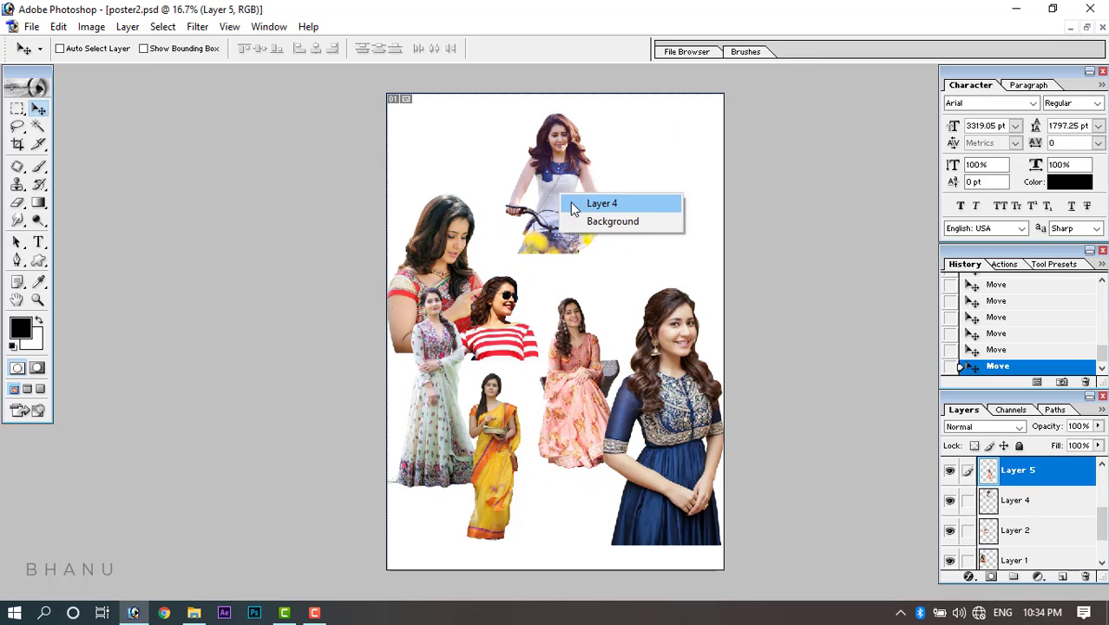
left_click(573, 209)
left_click_drag(573, 209, 612, 278)
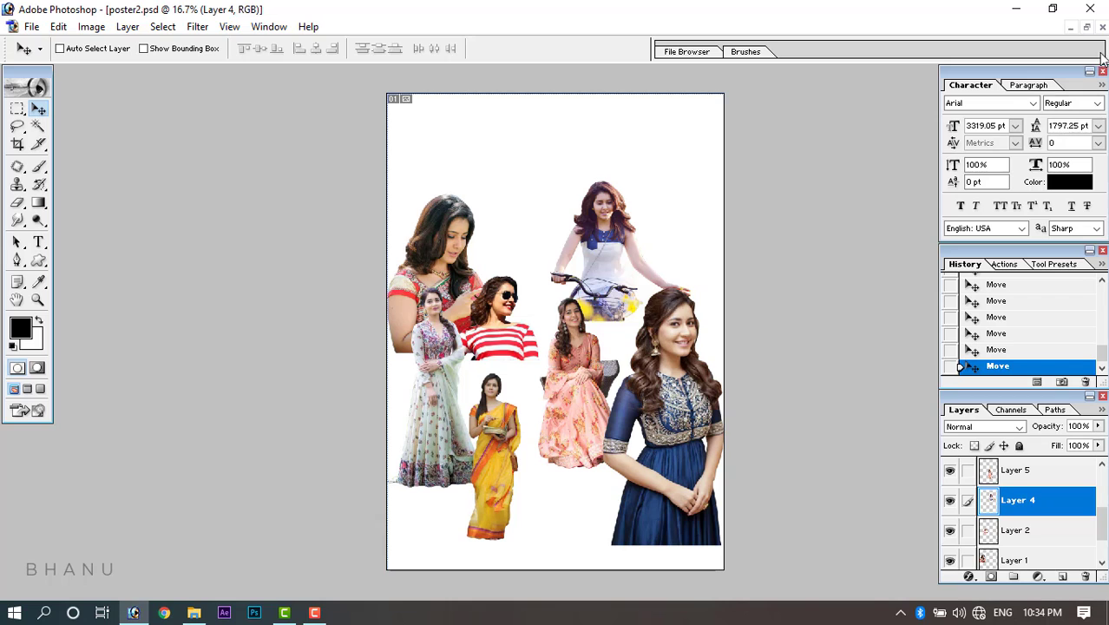
In File Explorer, preview RashiKhanna (25).jpg and RashiKhanna (10).jpg, and open RashiKhanna (10).jpg in a maximized Photoshop window.
left_click(1086, 28)
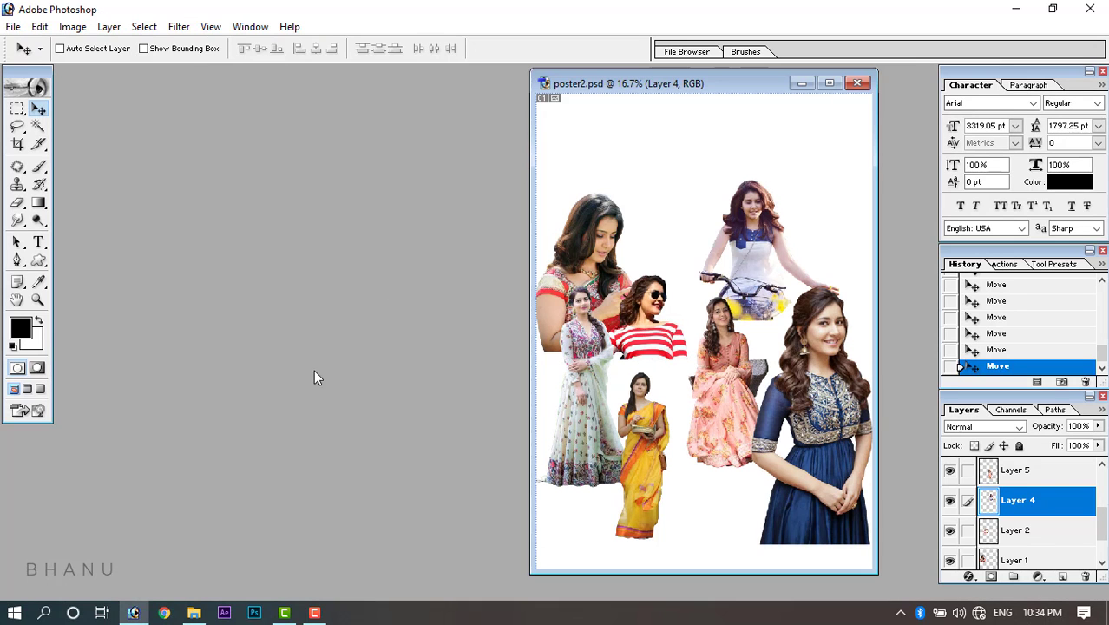
left_click(195, 612)
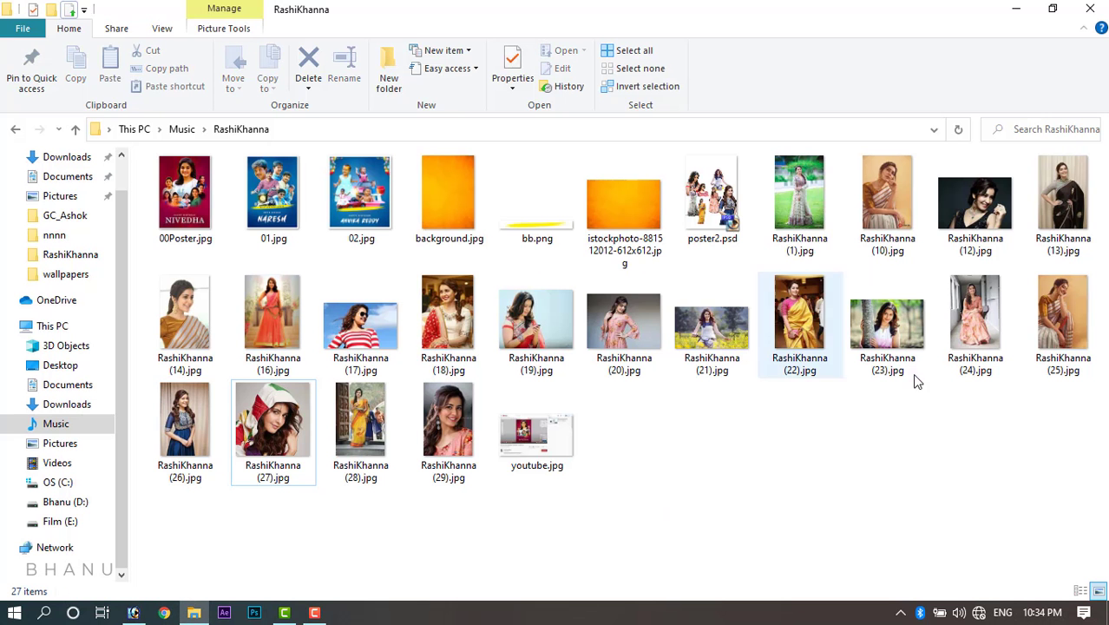
double_click(1051, 311)
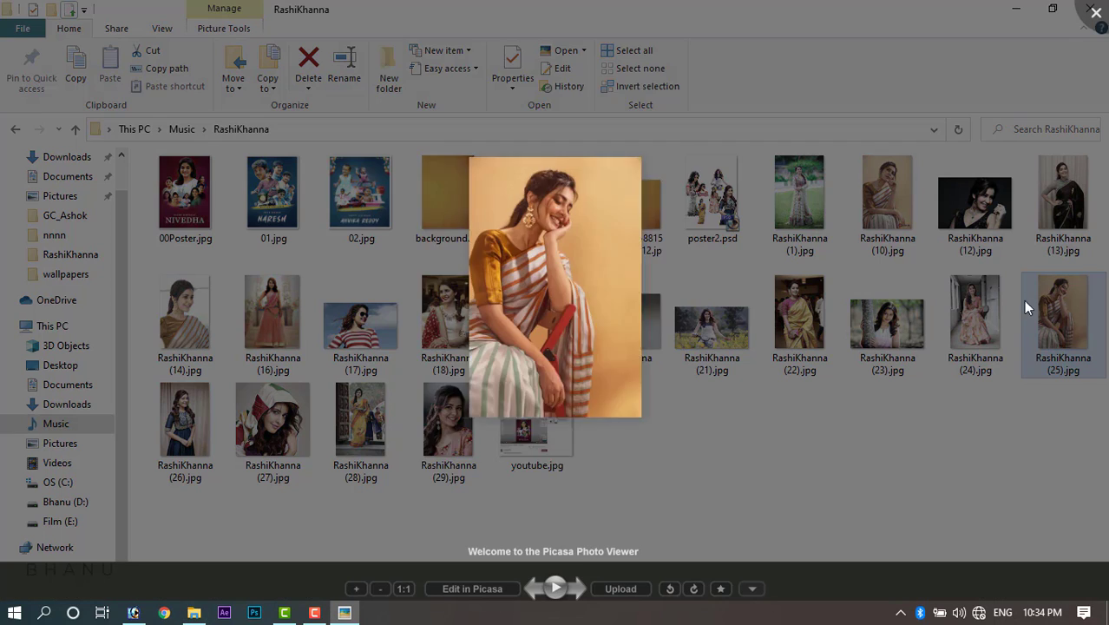
left_click(1095, 14)
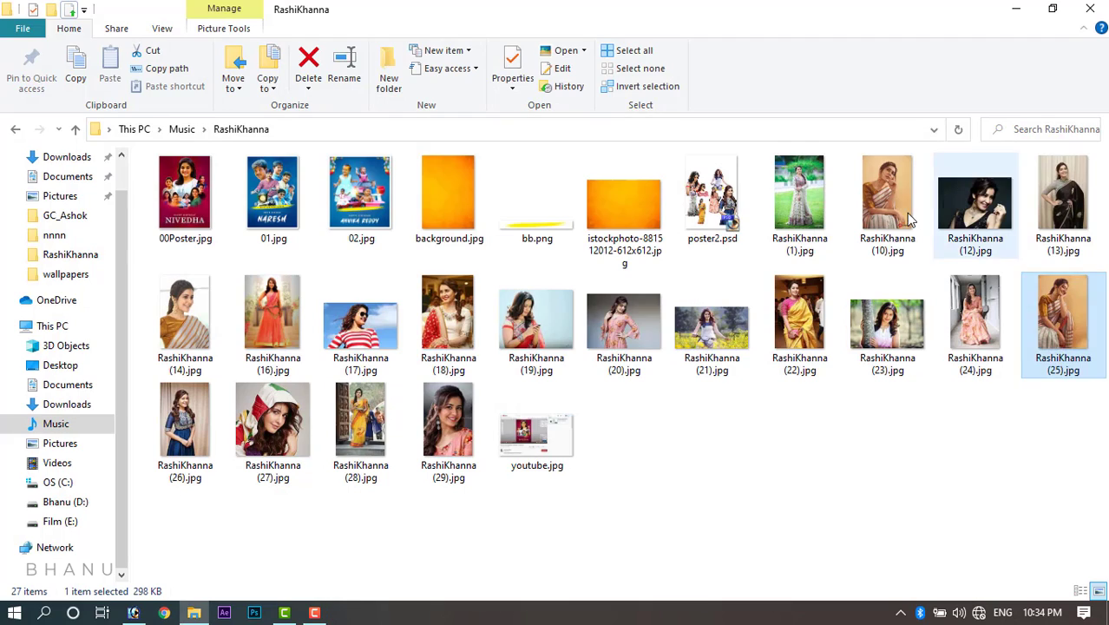
left_click(920, 183)
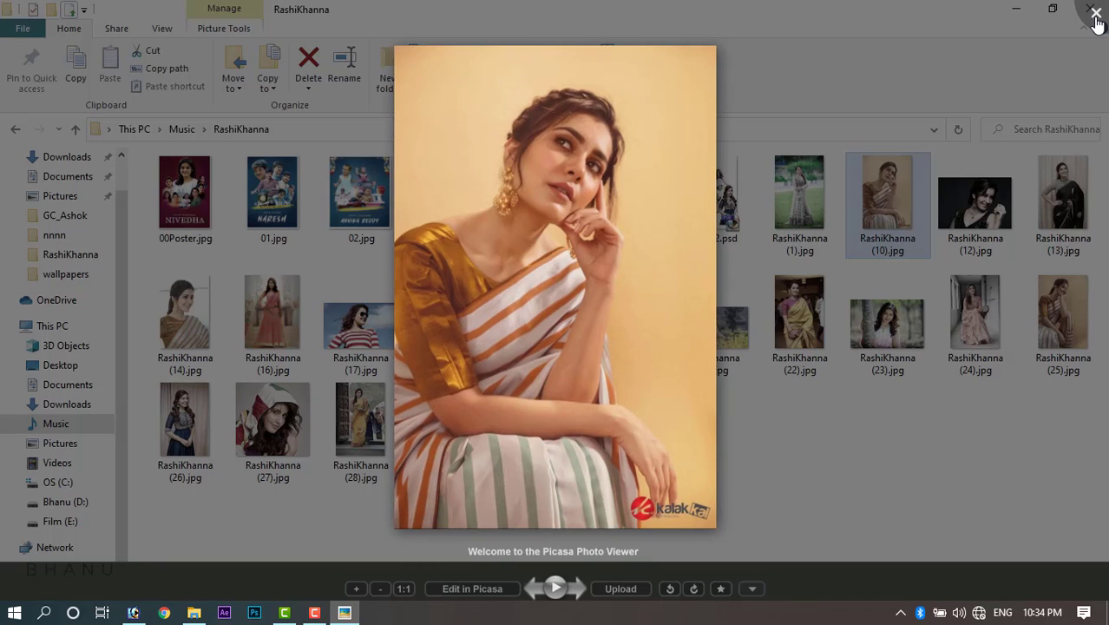
left_click(1094, 12)
left_click_drag(884, 235, 295, 267)
left_click(411, 86)
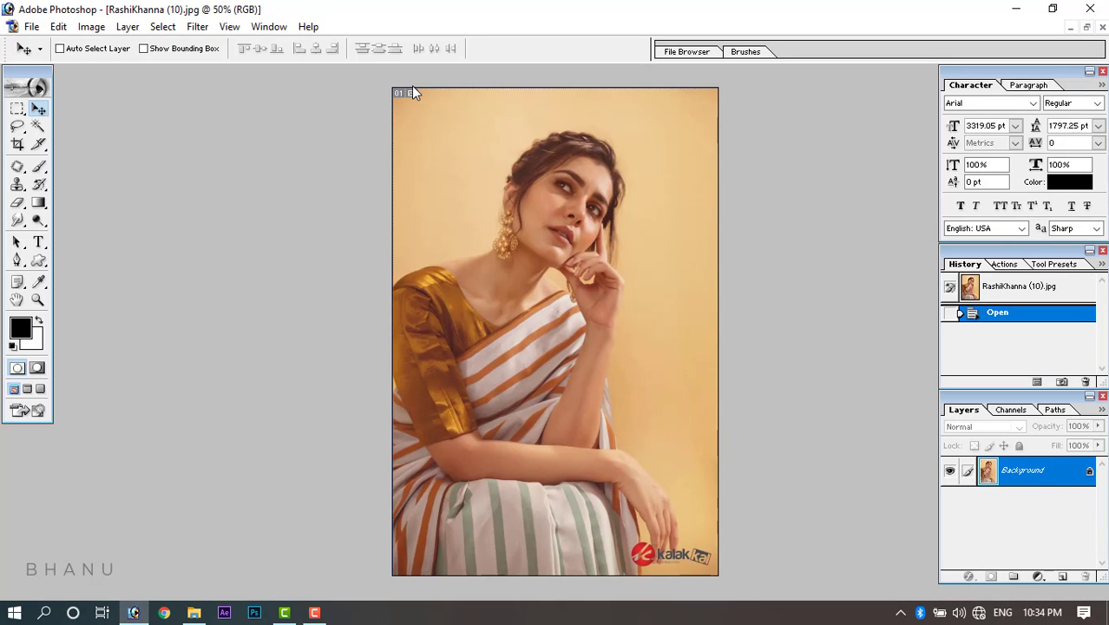
Start a Pen path at the saree's edge beside the logo and run it down and along the photo's bottom edge.
key("ctrl+plus")
key("ctrl+plus")
key("ctrl+plus")
scroll(411, 85, "down", 10)
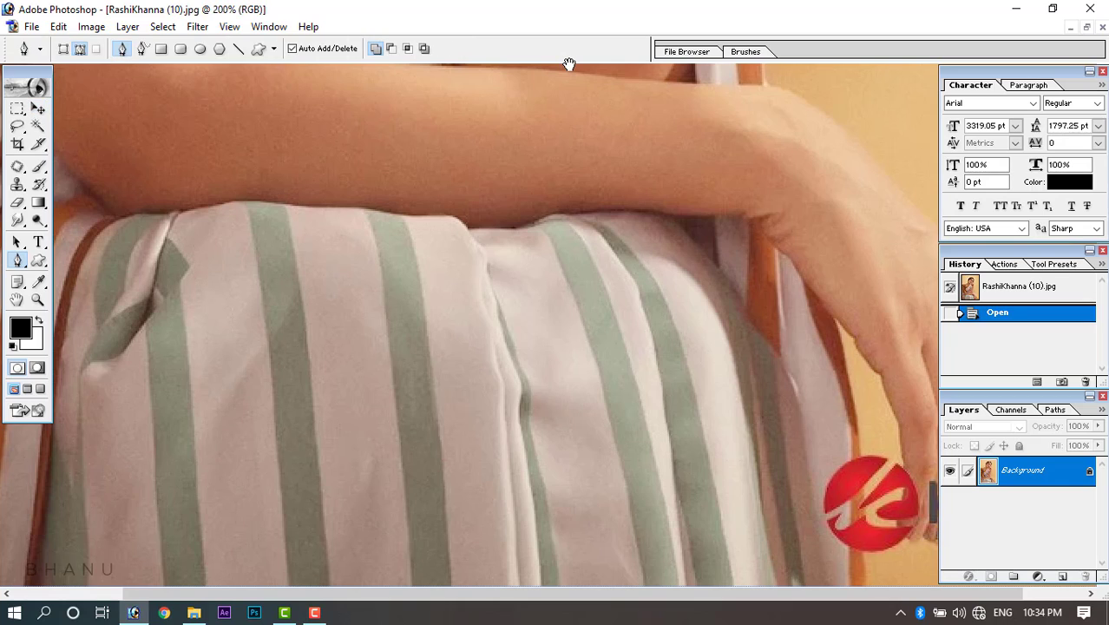
key("Tab")
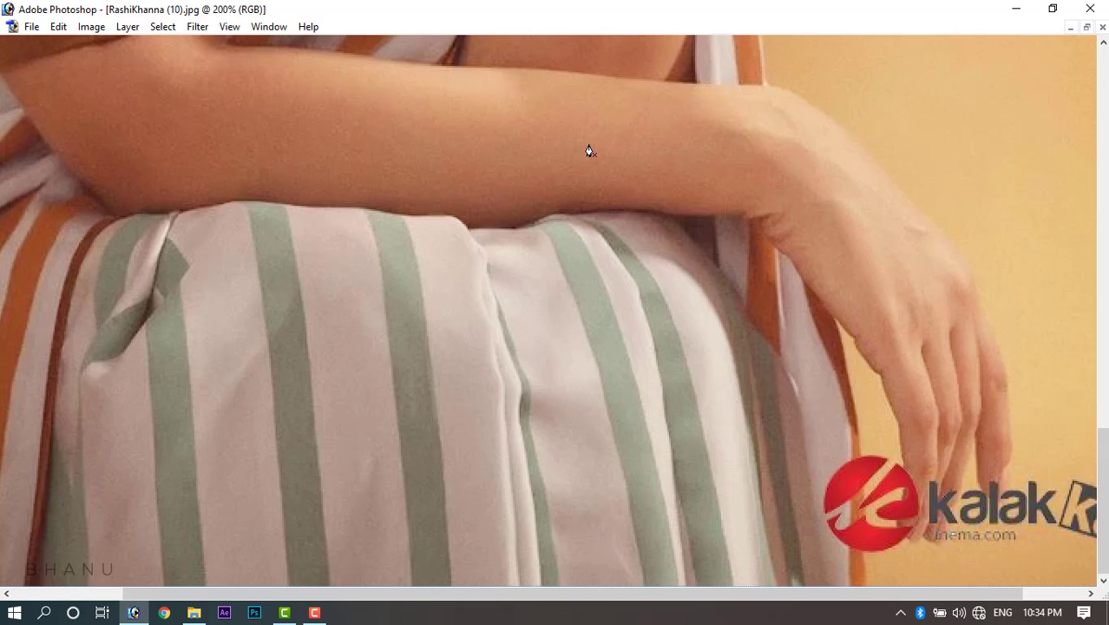
left_click(861, 455)
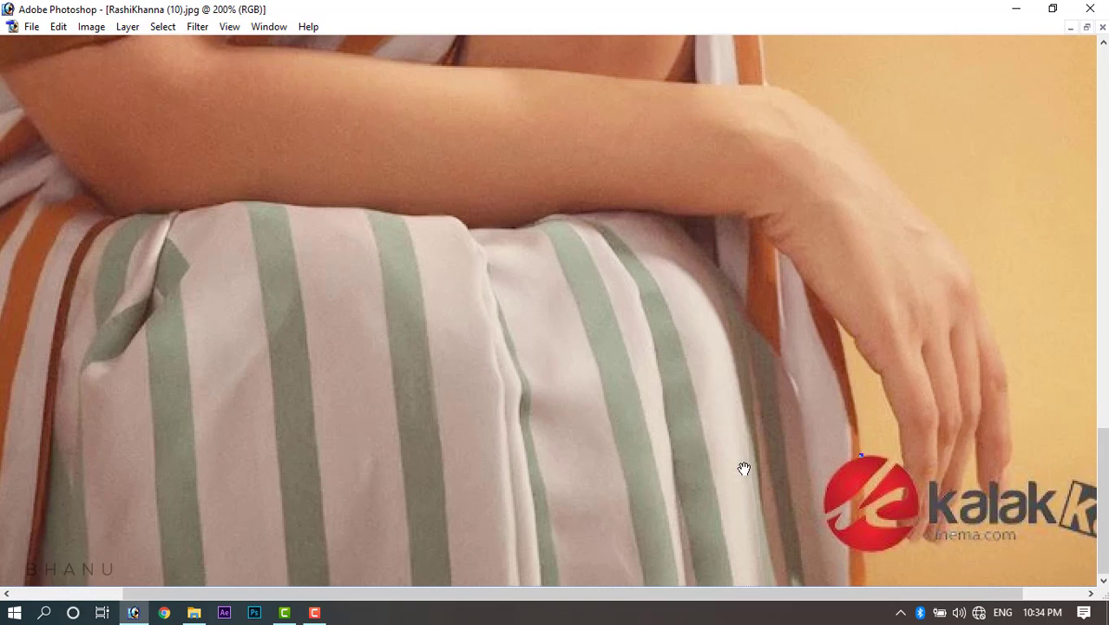
left_click(864, 561)
left_click(867, 585)
left_click_drag(788, 562, 993, 502)
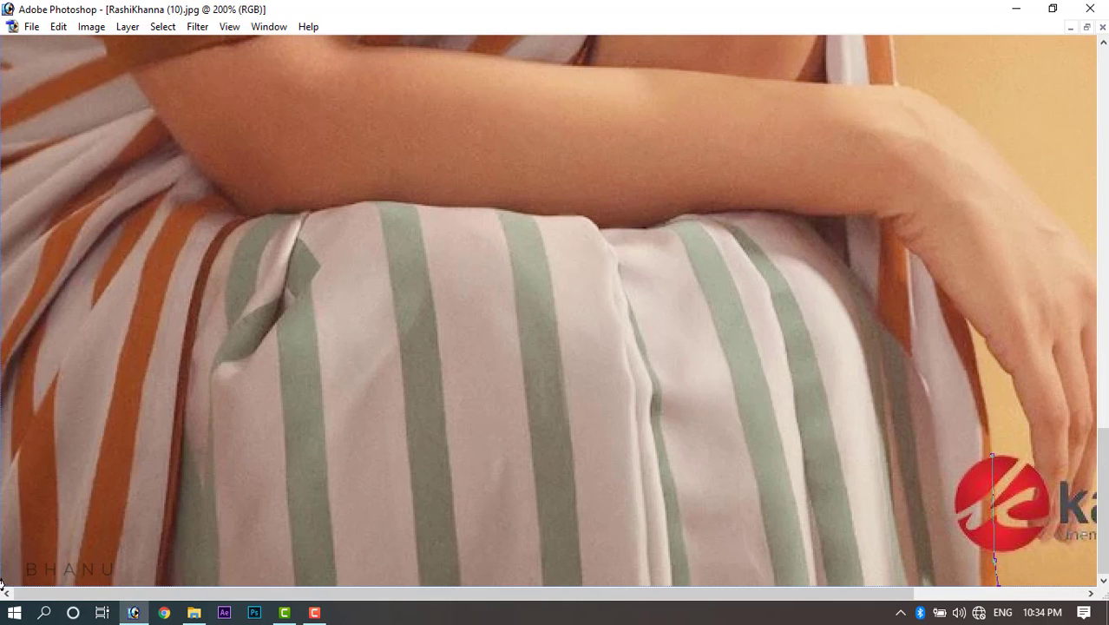
Continue the path up the photo's left edge, over the gold blouse's shoulder and neck, and around the earring.
scroll(29, 426, "up", 10)
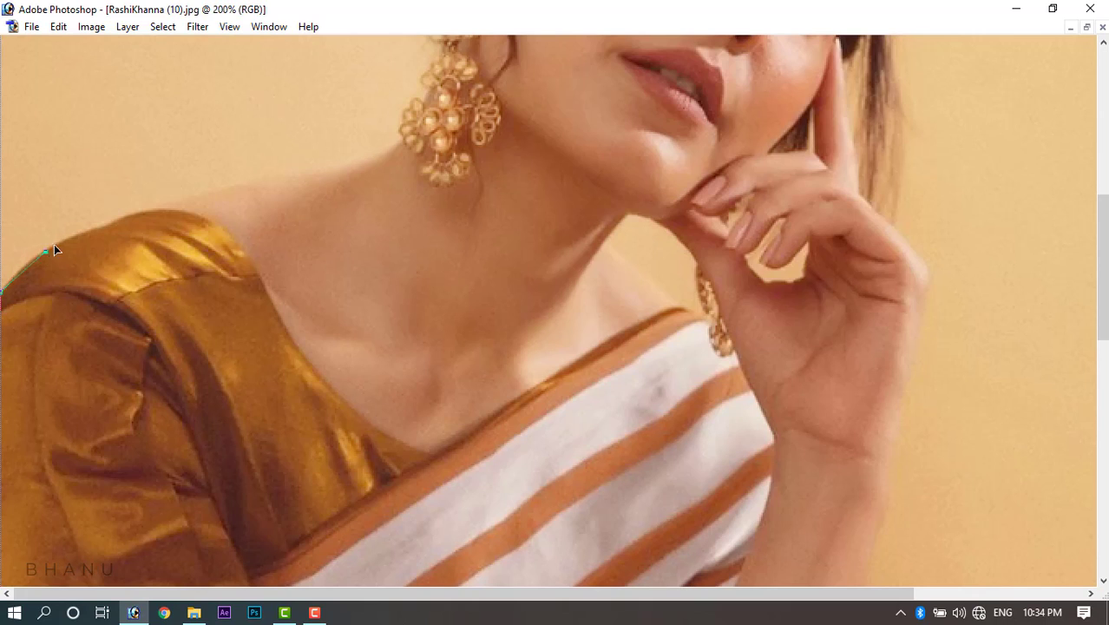
left_click_drag(71, 237, 74, 236)
left_click_drag(98, 227, 130, 215)
mouse_move(360, 156)
left_mouse_down()
mouse_move(405, 141)
mouse_move(427, 97)
left_mouse_up()
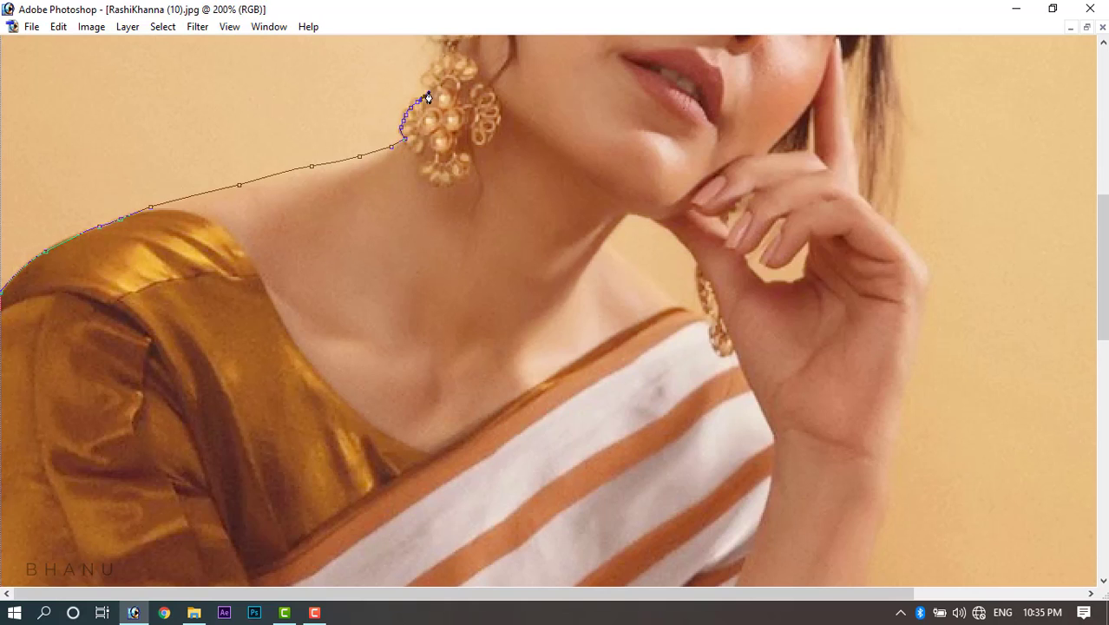
left_click_drag(443, 57, 411, 382)
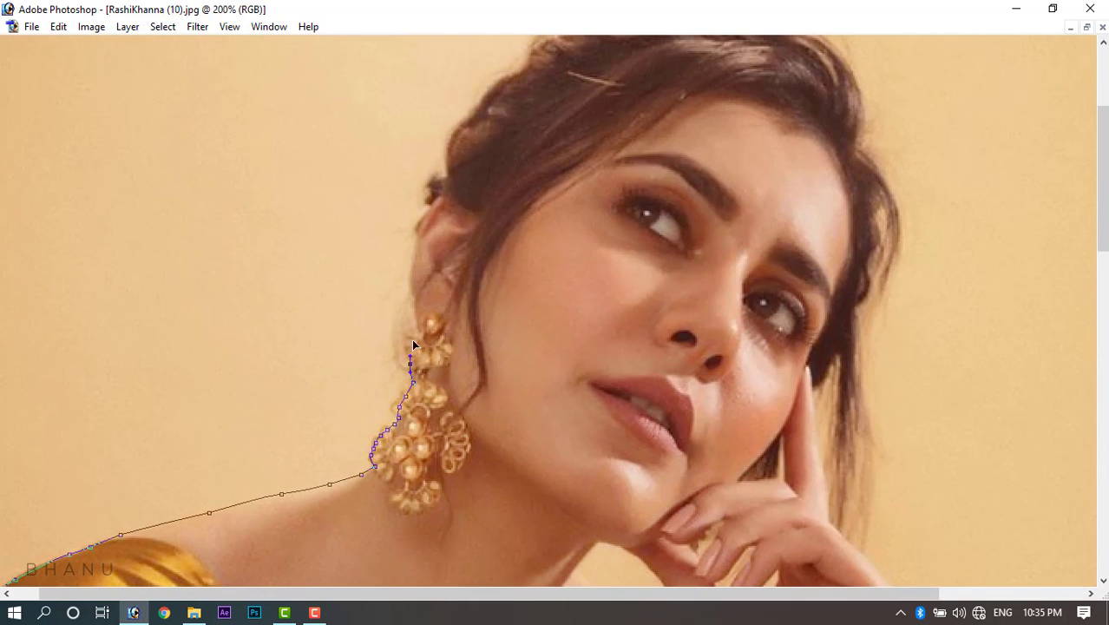
Trace the path past the ear, over the crown and down the hair on the other side of the face.
left_click_drag(416, 318, 412, 282)
left_click_drag(440, 203, 447, 169)
left_click_drag(472, 120, 486, 98)
mouse_move(532, 63)
left_mouse_down()
mouse_move(491, 230)
mouse_move(462, 282)
mouse_move(574, 223)
left_mouse_up()
key("ctrl+z")
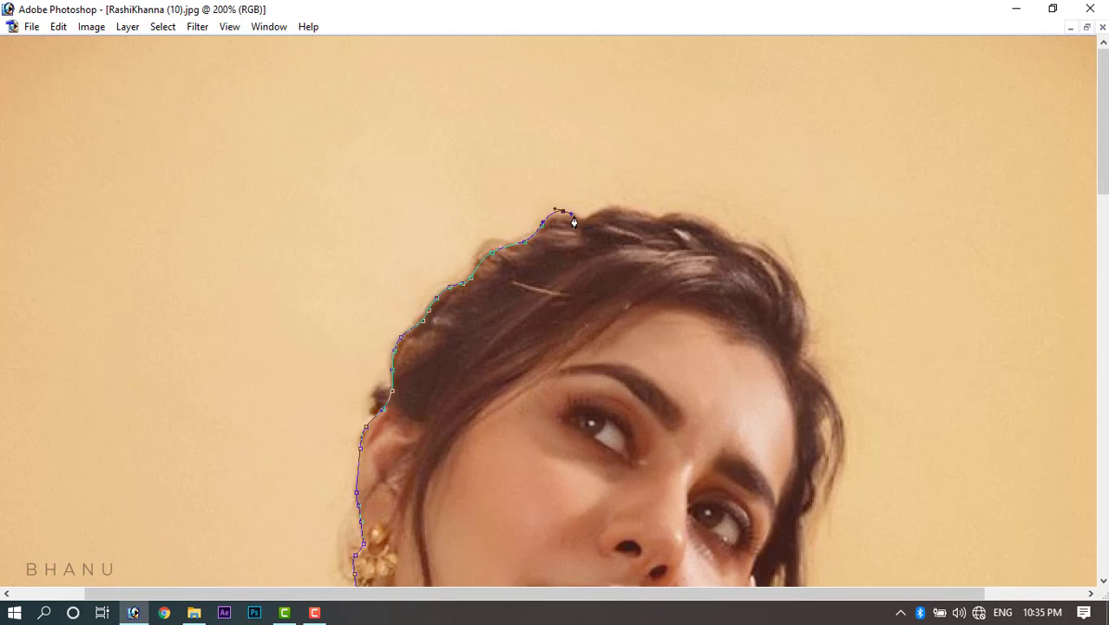
mouse_move(654, 226)
left_mouse_down()
mouse_move(712, 222)
mouse_move(773, 269)
mouse_move(798, 314)
mouse_move(799, 365)
mouse_move(819, 396)
mouse_move(802, 525)
mouse_move(776, 228)
left_mouse_up()
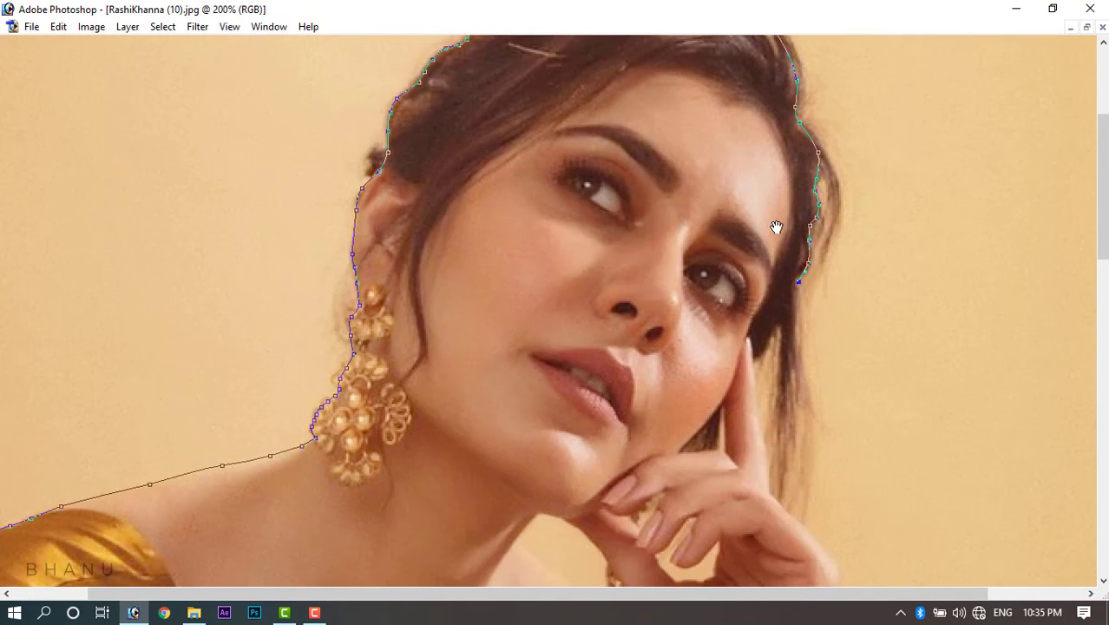
Trace the path around the hanging hair strand, along the raised finger and hand, and down the outer forearm.
mouse_move(796, 328)
left_mouse_down()
mouse_move(785, 376)
mouse_move(780, 323)
mouse_move(755, 362)
mouse_move(768, 354)
mouse_move(755, 382)
mouse_move(762, 427)
mouse_move(756, 345)
mouse_move(762, 414)
left_mouse_up()
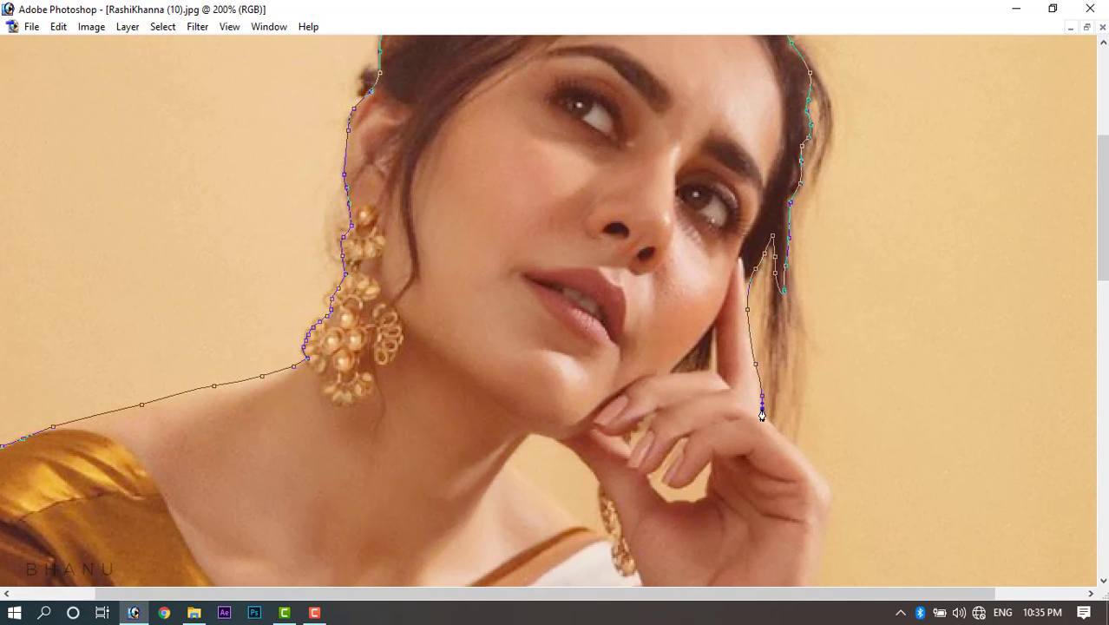
scroll(761, 415, "down", 3)
mouse_move(763, 285)
left_mouse_down()
mouse_move(770, 324)
mouse_move(815, 376)
mouse_move(804, 451)
mouse_move(855, 243)
left_mouse_up()
left_click_drag(820, 325, 819, 246)
left_click(818, 287)
left_click_drag(802, 331, 797, 349)
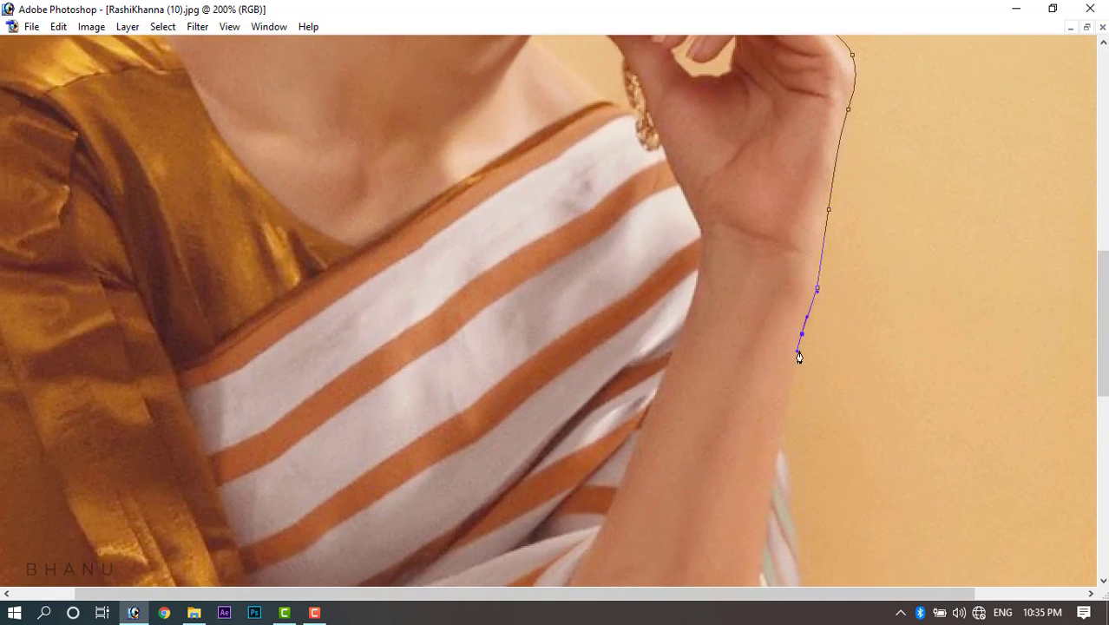
left_click_drag(801, 390, 808, 213)
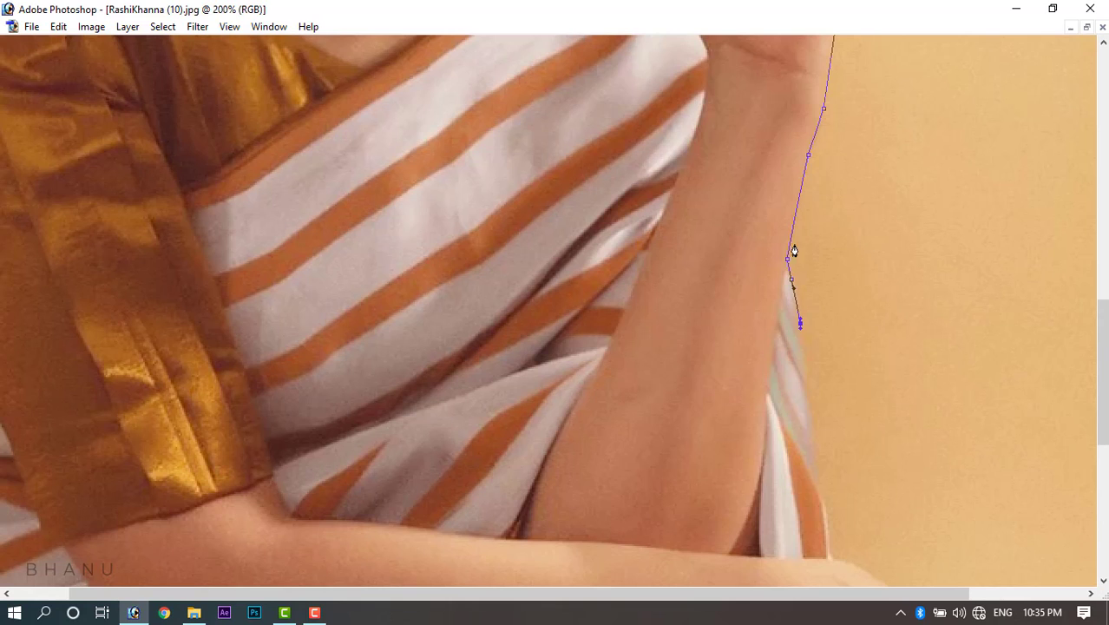
Continue the path down the saree's edge behind the forearm and around the resting hand and its fingers.
scroll(810, 283, "down", 3)
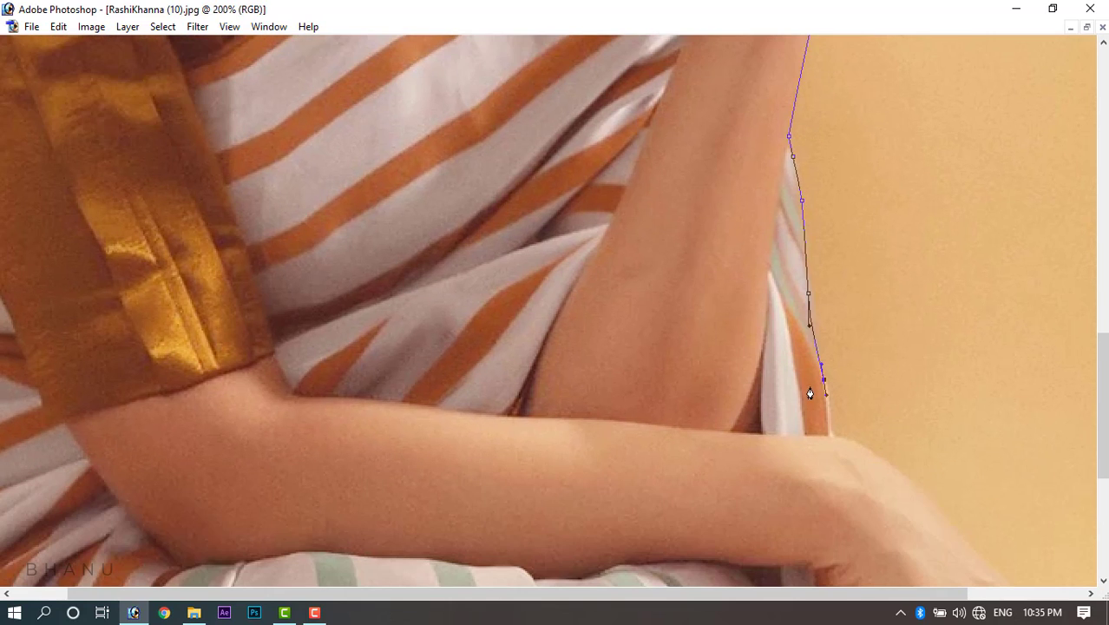
left_click(830, 436)
left_click_drag(743, 335, 605, 168)
left_click_drag(781, 321, 825, 368)
left_click_drag(887, 433, 920, 507)
left_click_drag(926, 447, 811, 85)
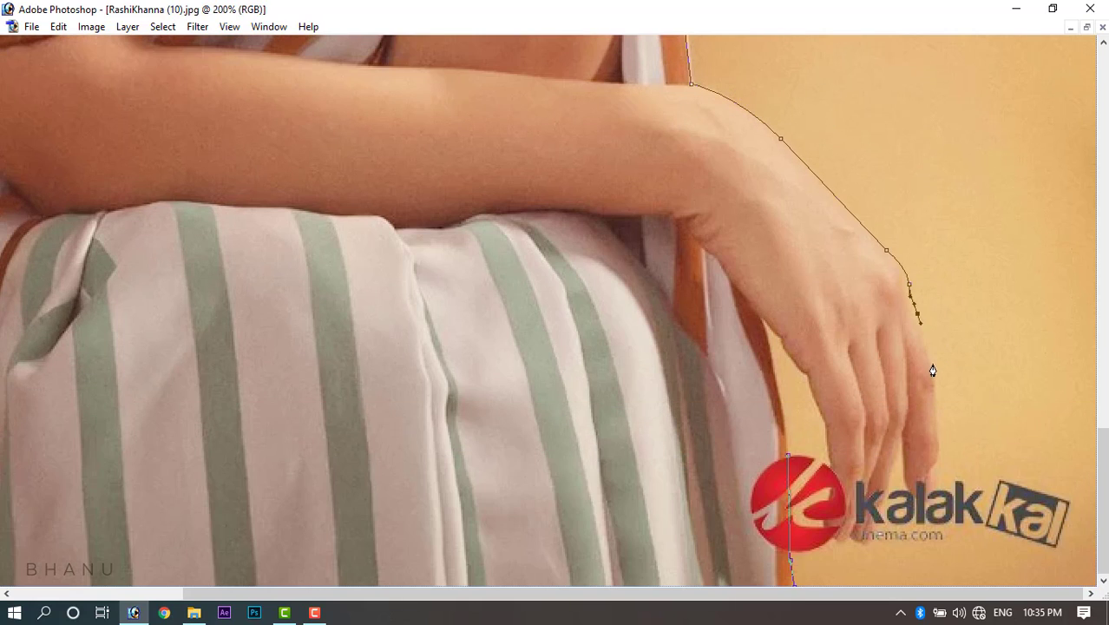
left_click_drag(934, 466, 882, 522)
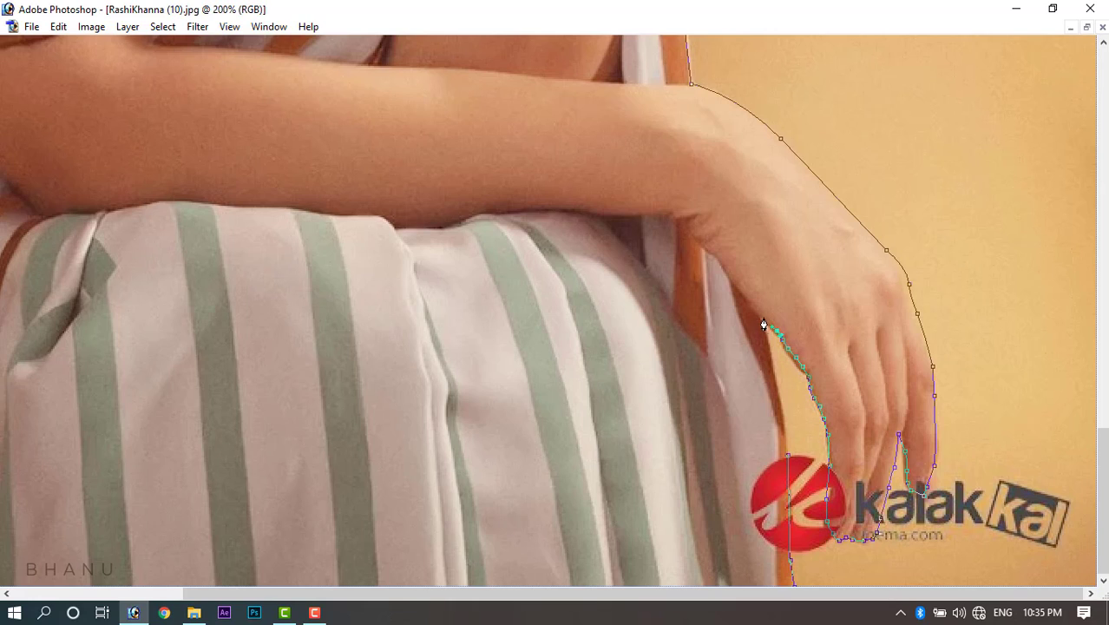
Finish the path along the saree's edge in the gap beside the fingers and convert it to a selection.
left_click_drag(767, 369, 770, 379)
left_click_drag(779, 418, 779, 425)
key("ctrl+Return")
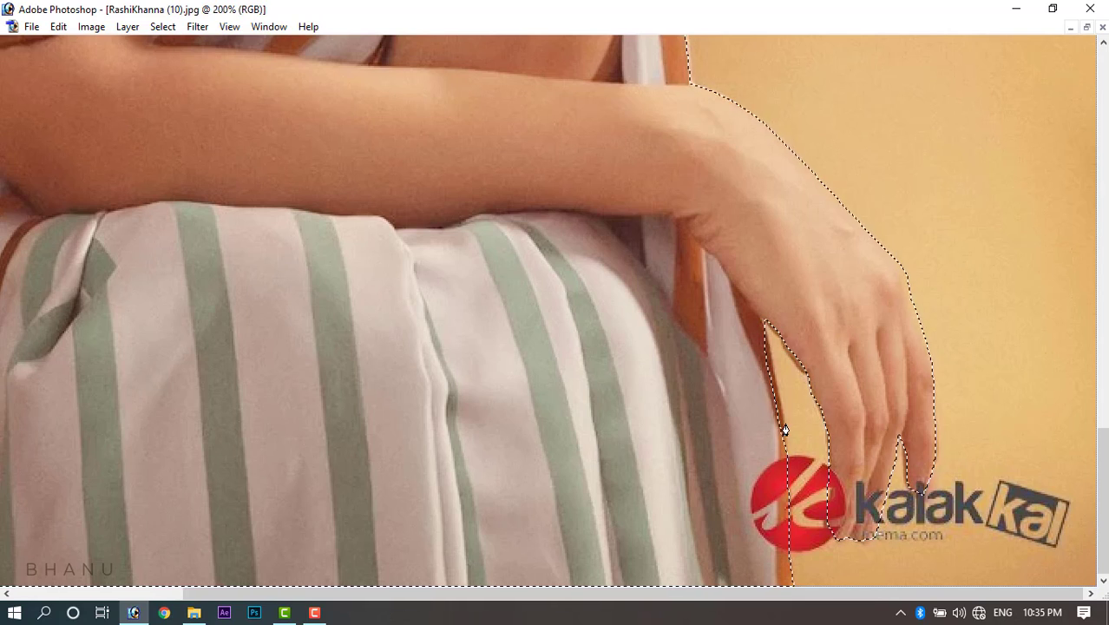
Place the selected cut-out from RashiKhanna (10).jpg between the upper figures in poster2.psd and close the source photo.
key("ctrl+minus")
key("ctrl+minus")
key("ctrl+minus")
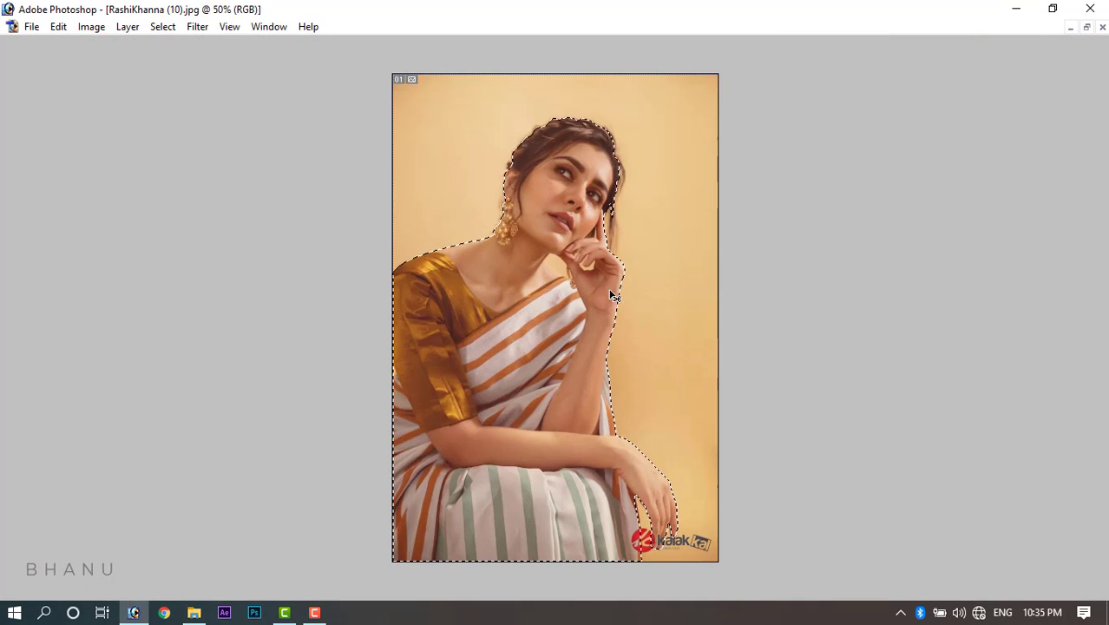
left_click(1086, 27)
key("Tab")
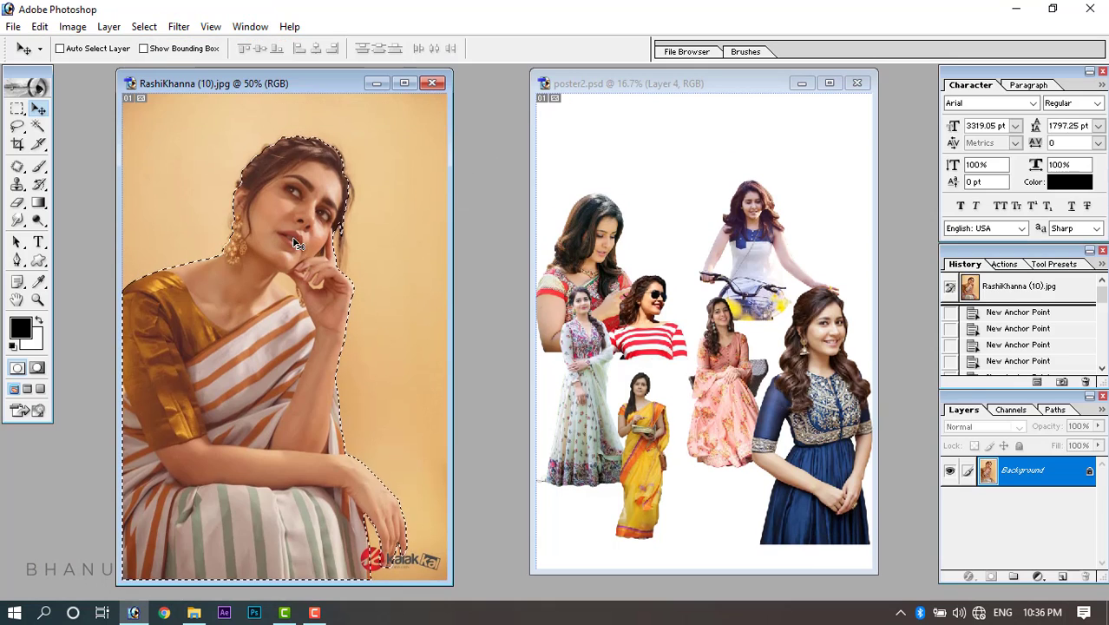
left_click_drag(293, 233, 669, 241)
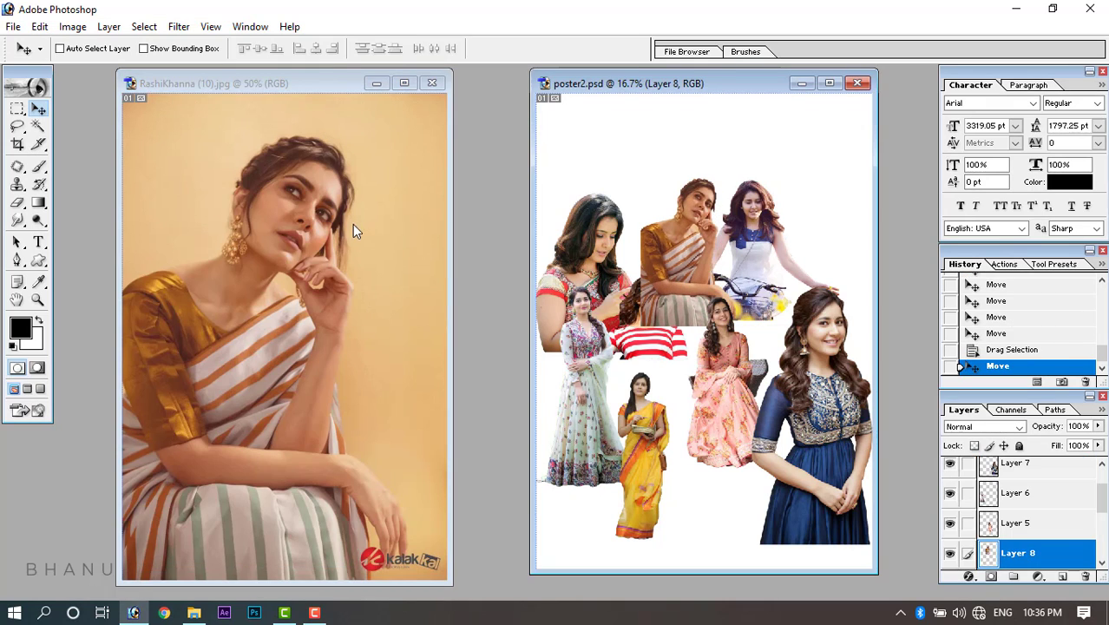
left_click(354, 230)
left_click(432, 82)
left_click(580, 243)
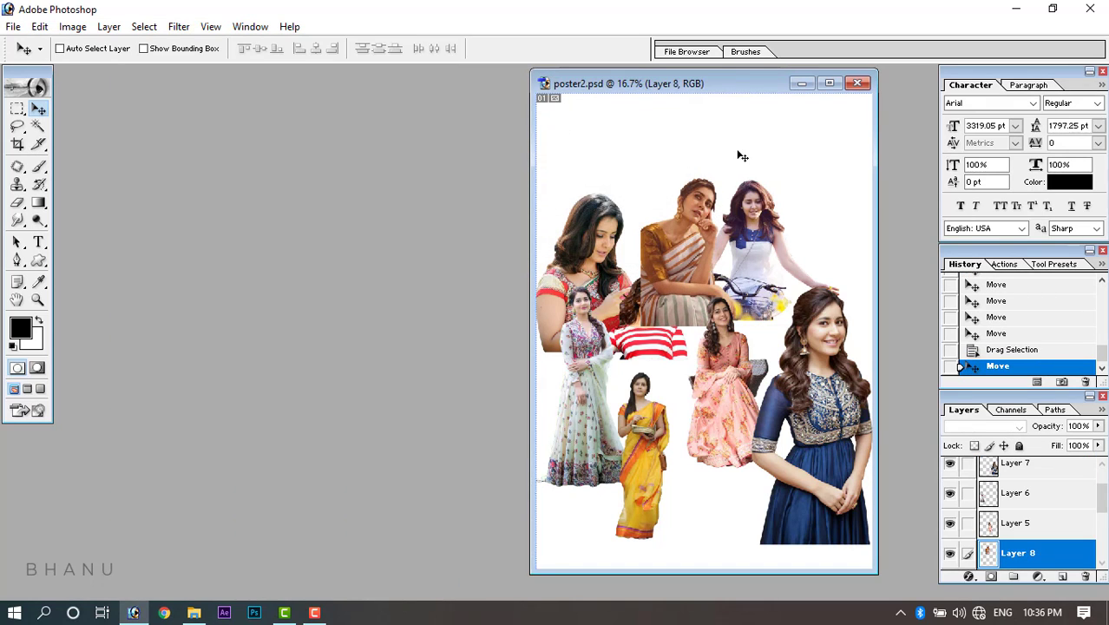
Preview the candidate photos RashiKhanna (18).jpg and RashiKhanna (13).jpg in the RashiKhanna folder.
left_click(194, 613)
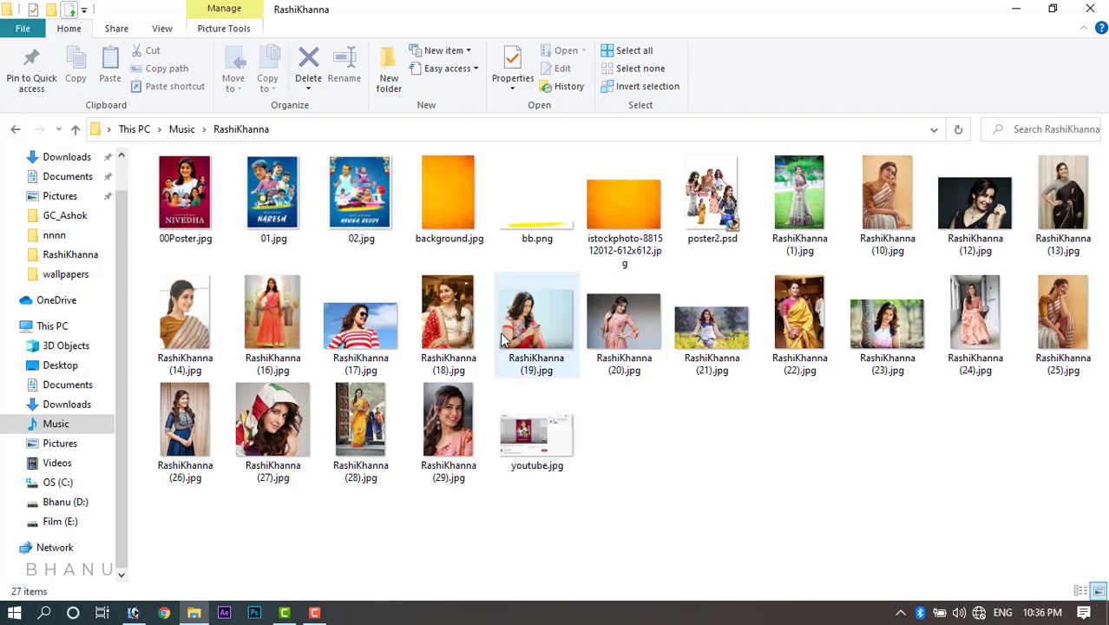
double_click(452, 328)
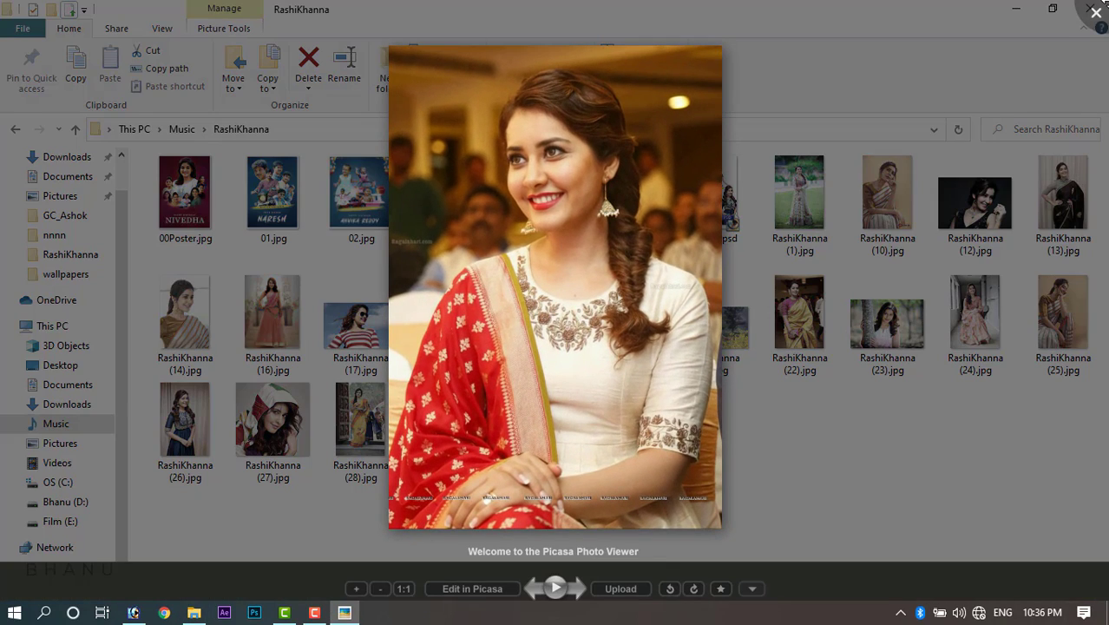
left_click(1095, 12)
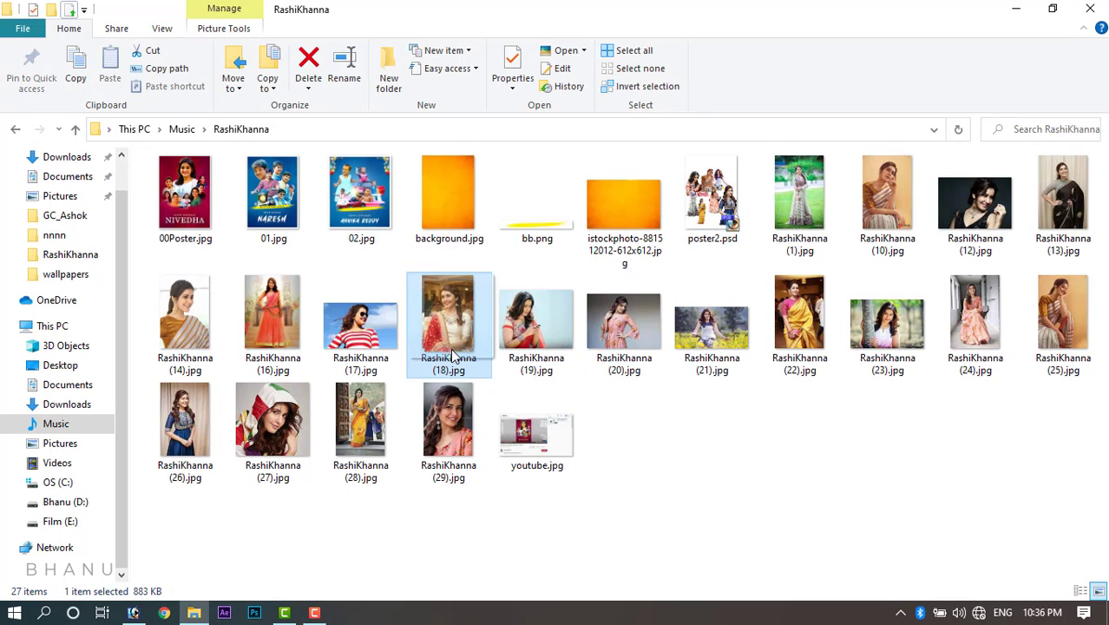
left_click(130, 614)
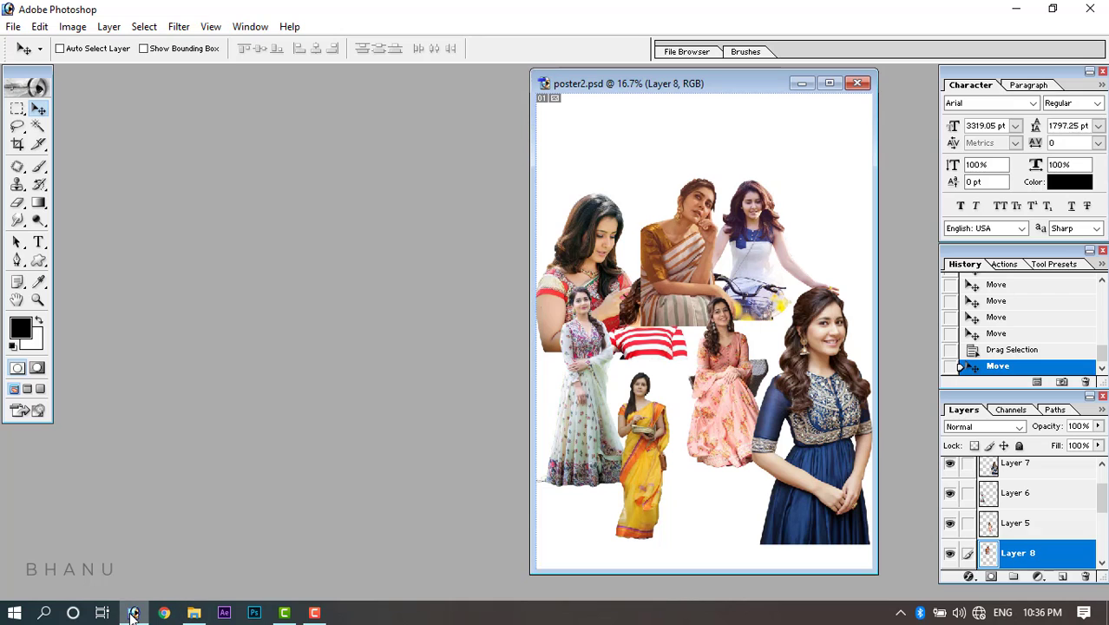
left_click(132, 615)
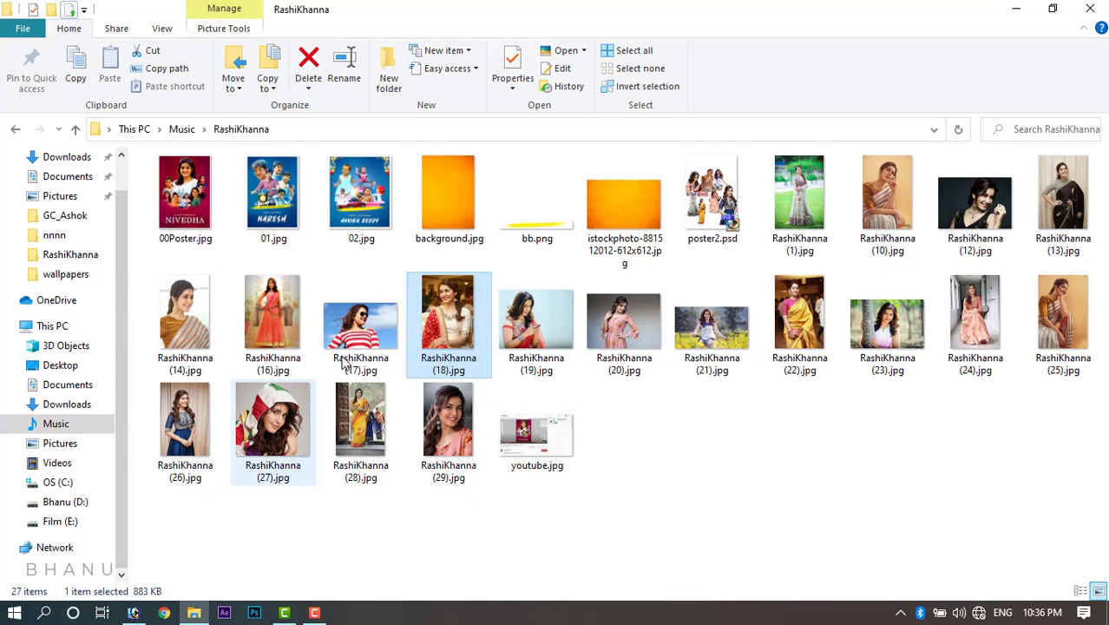
left_click_drag(452, 349, 1045, 208)
left_click(1046, 208)
double_click(1045, 208)
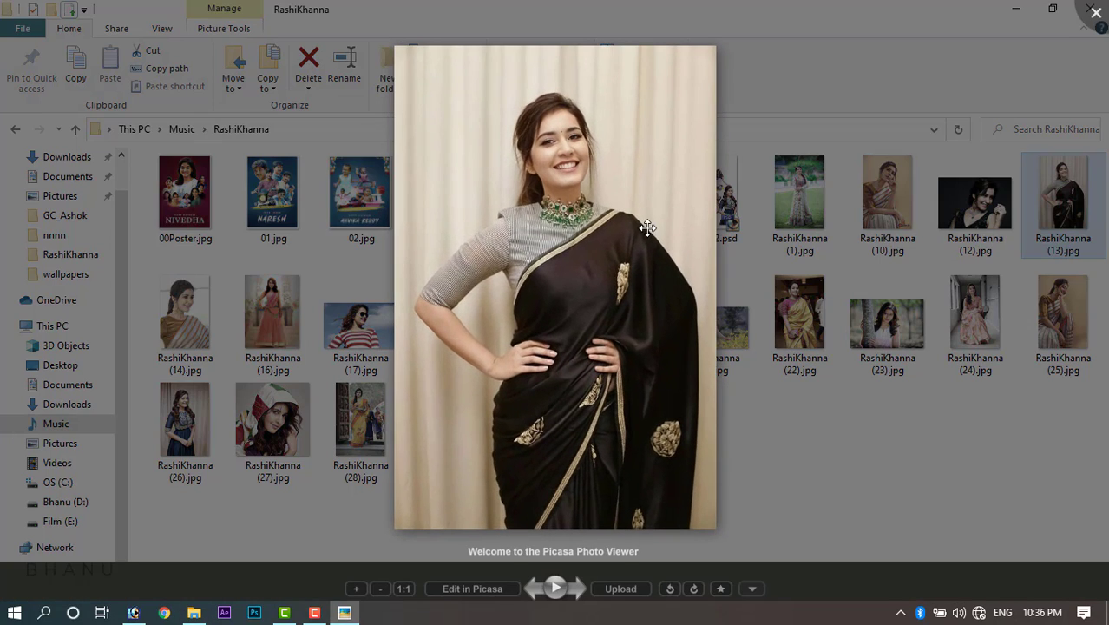
key("Escape")
Open RashiKhanna (18).jpg in Photoshop and start a pen path with a straight lower edge across the forearm and hands.
left_click_drag(459, 326, 285, 319)
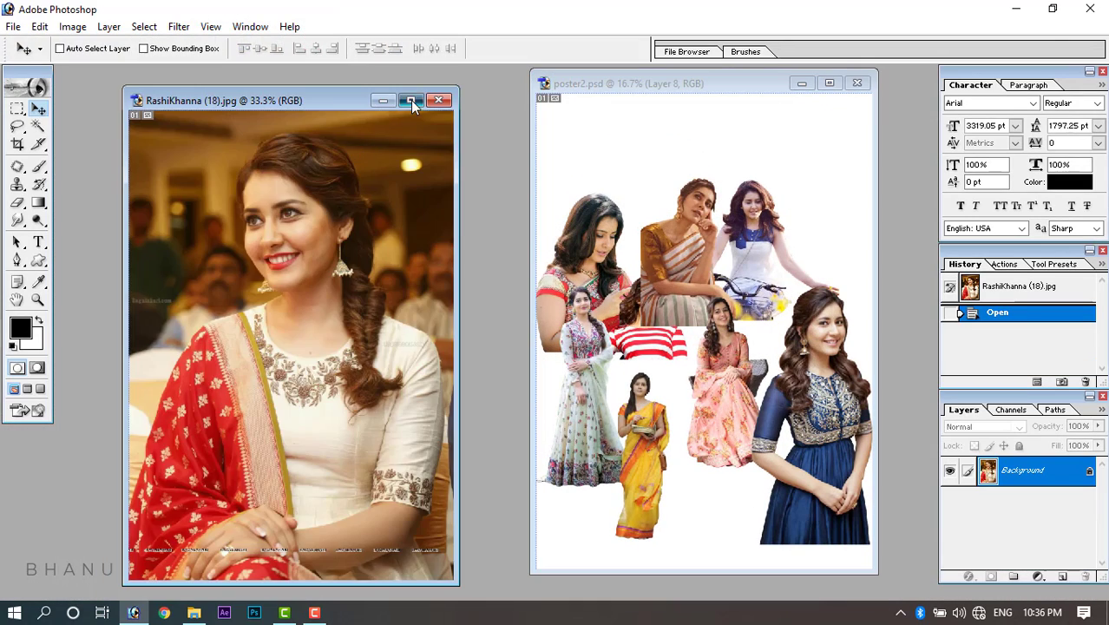
left_click(410, 100)
key("ctrl+plus")
key("p")
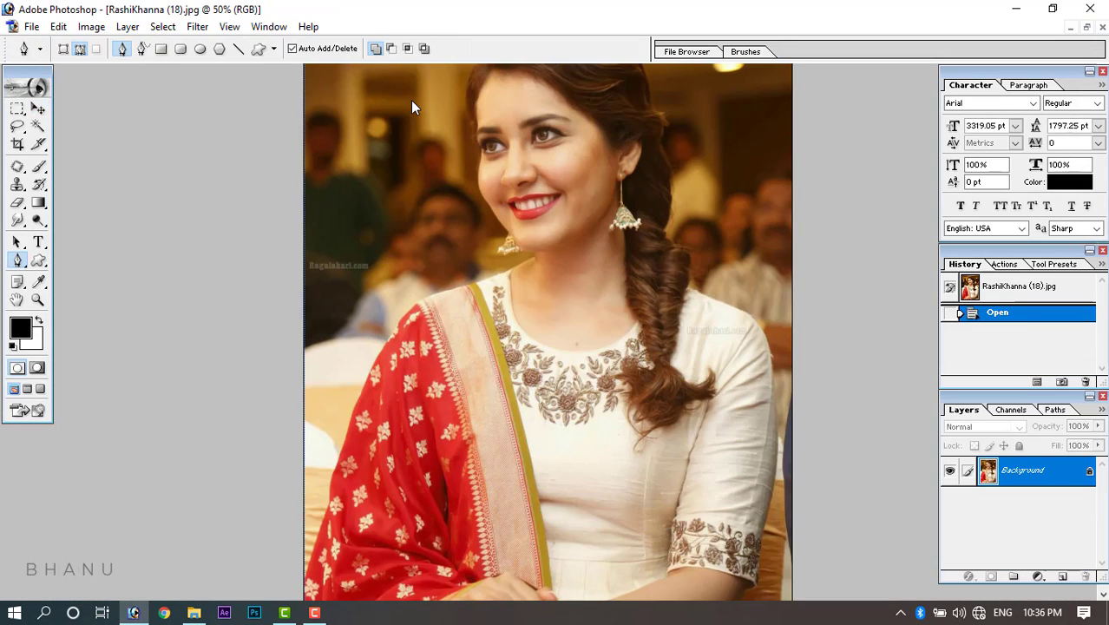
scroll(638, 175, "down", 2)
left_click(732, 544)
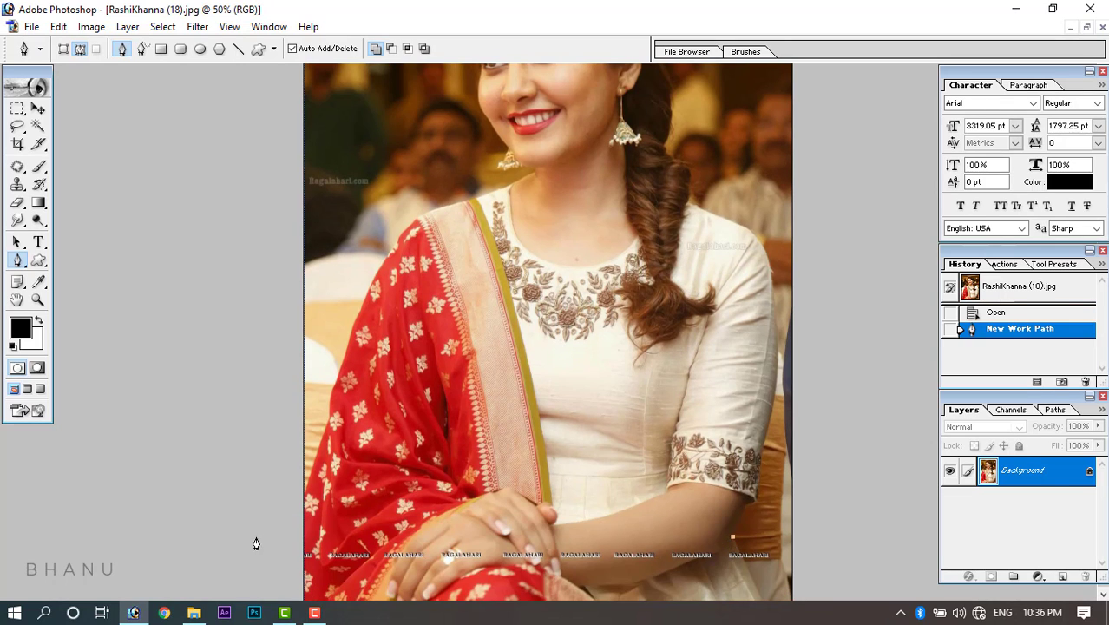
left_click(308, 545)
Trace the path up the outer edge of the red dupatta along the arm.
key("ctrl+plus")
key("ctrl+plus")
scroll(275, 429, "down", 3)
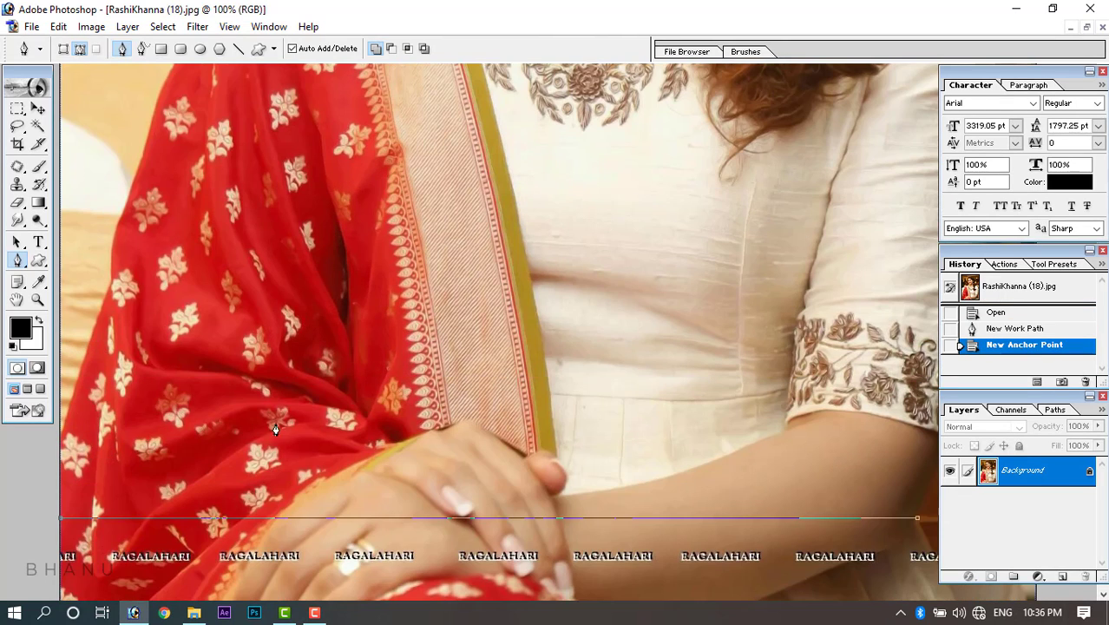
left_click(77, 380)
left_click(109, 288)
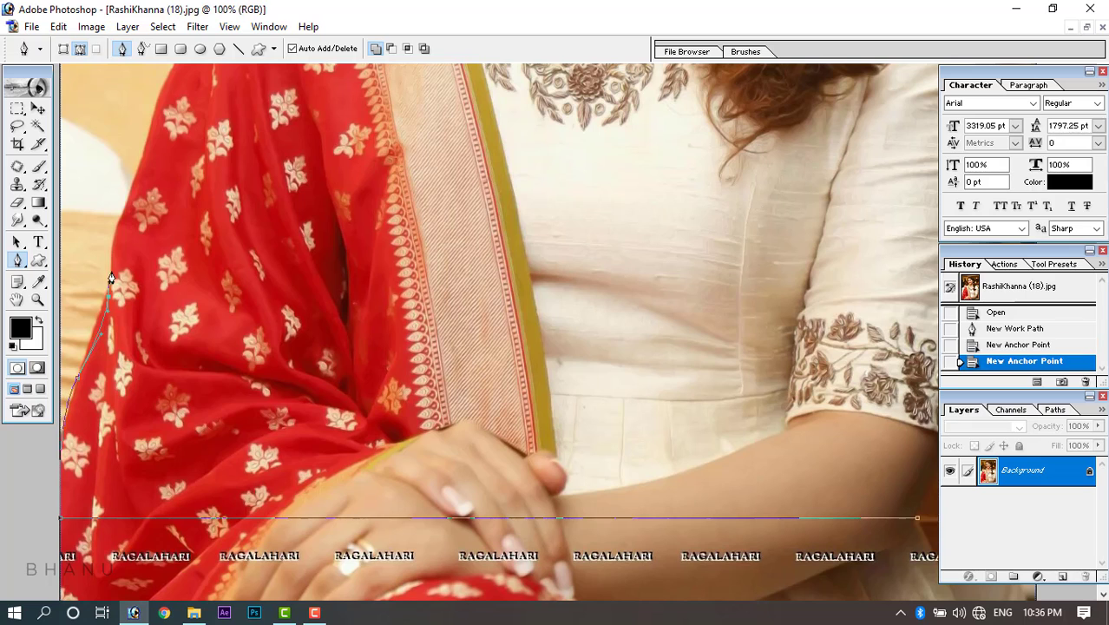
left_click(116, 229)
left_click(131, 202)
scroll(124, 467, "up", 5)
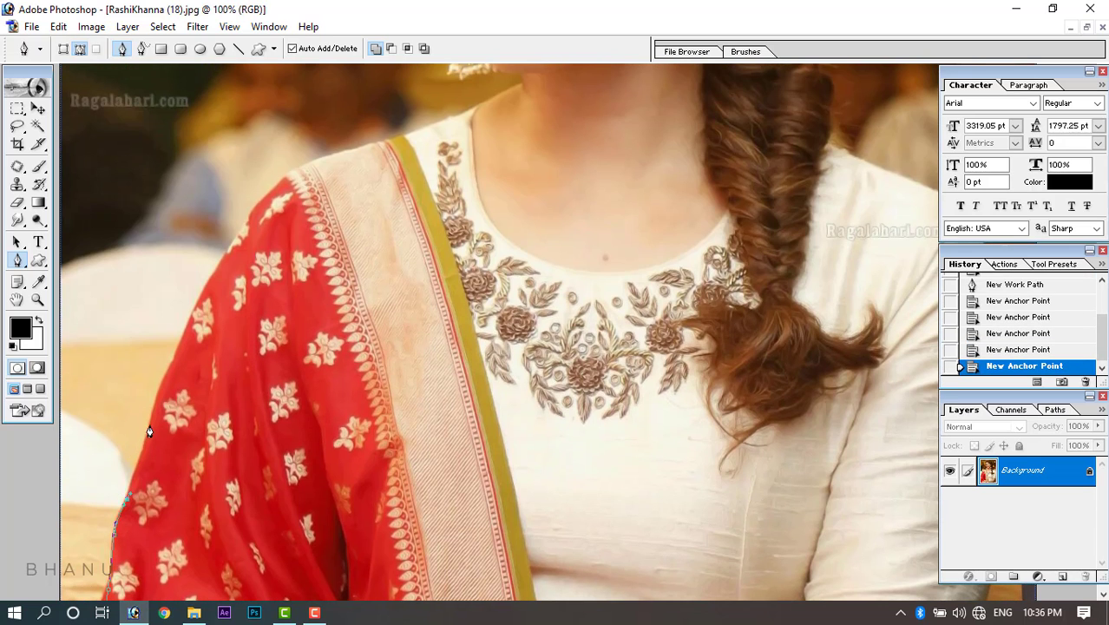
left_click(149, 431)
Continue the path over the draped shoulder to the dupatta's olive border.
scroll(198, 496, "up", 3)
left_click(199, 461)
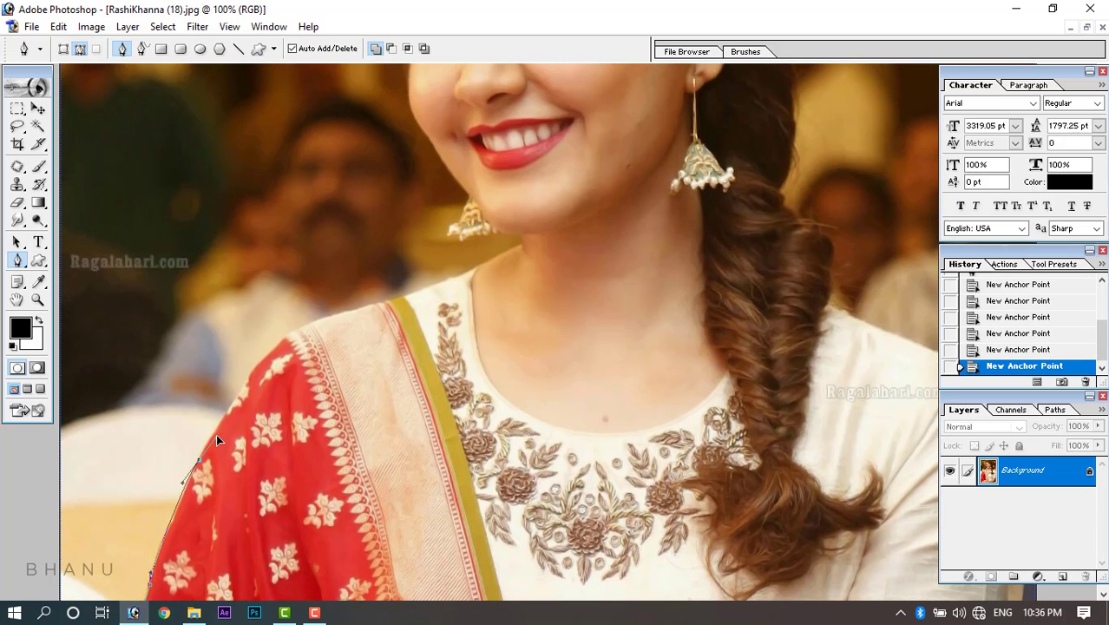
left_click(232, 403)
left_click(263, 359)
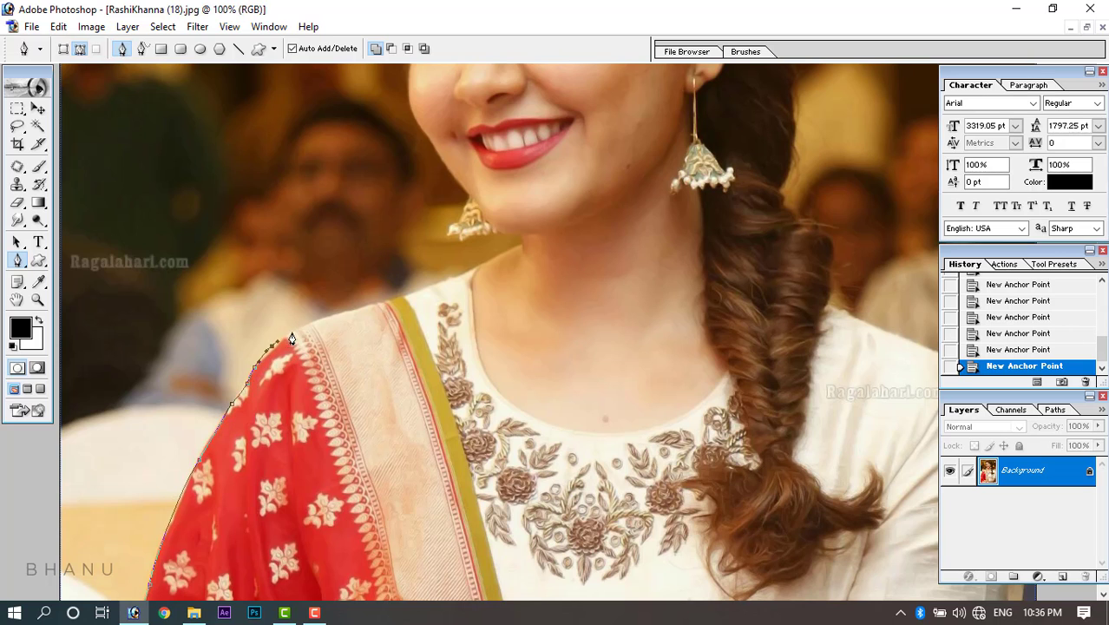
left_click(323, 320)
left_click(365, 310)
left_click(405, 299)
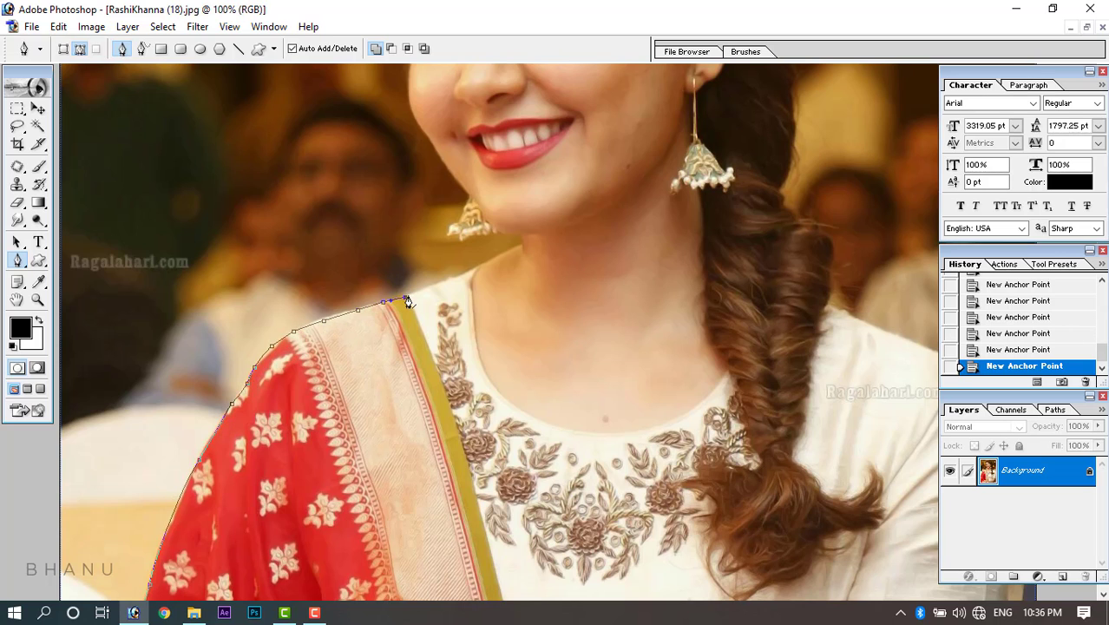
Trace the path along the shoulder to the neck and around the hanging earring below the jaw.
key("ctrl+plus")
key("ctrl+plus")
left_click_drag(408, 302, 657, 551)
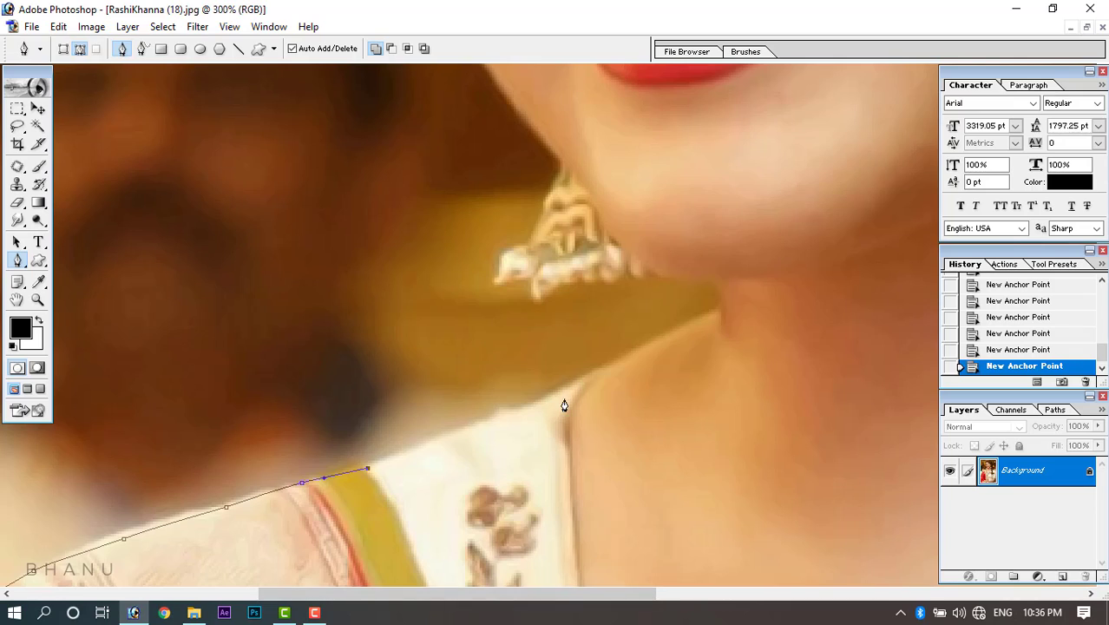
left_click_drag(574, 385, 611, 366)
left_click_drag(674, 330, 718, 306)
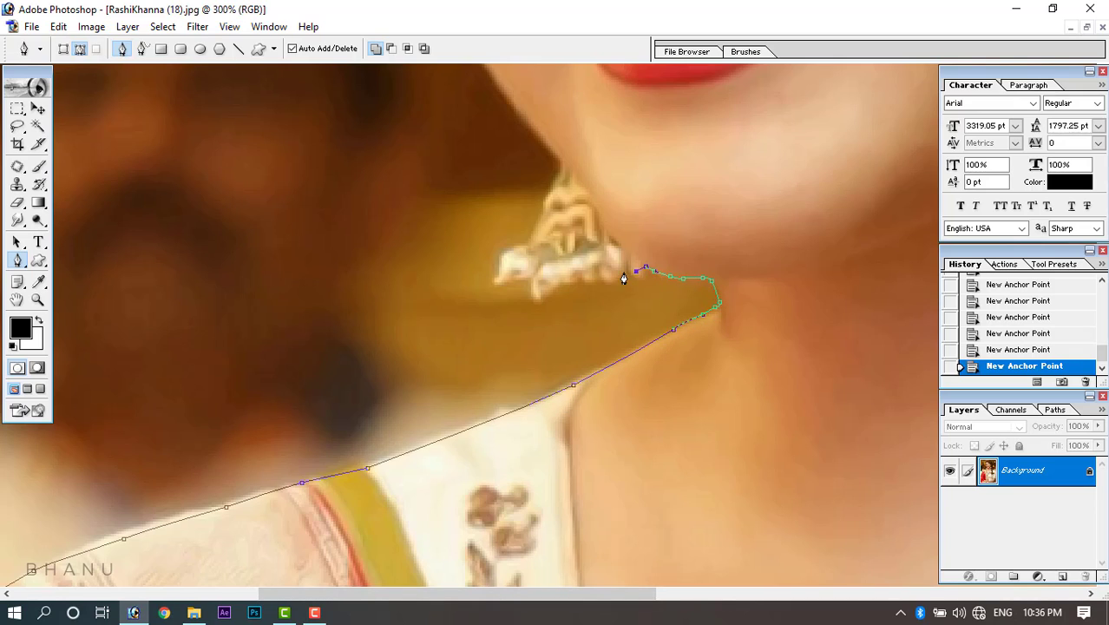
mouse_move(623, 278)
left_mouse_down()
mouse_move(534, 303)
mouse_move(532, 288)
mouse_move(497, 286)
mouse_move(510, 257)
left_mouse_up()
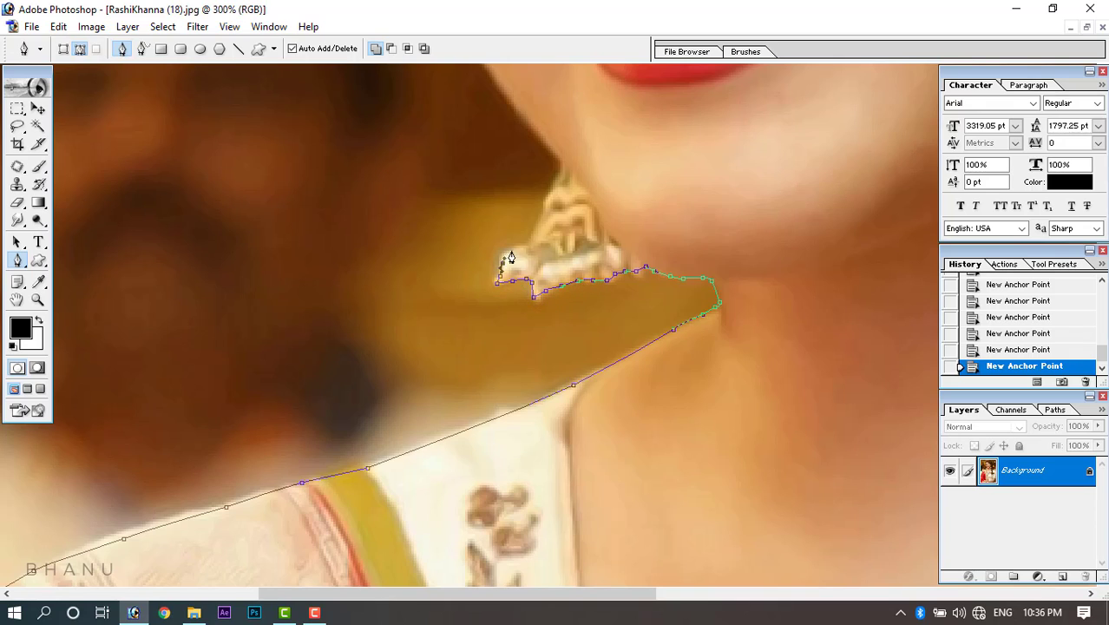
left_click(556, 179)
left_click(562, 167)
Trace the path up the jawline and cheek past the eye, stepping back over misplaced anchor points.
left_click_drag(559, 167, 496, 575)
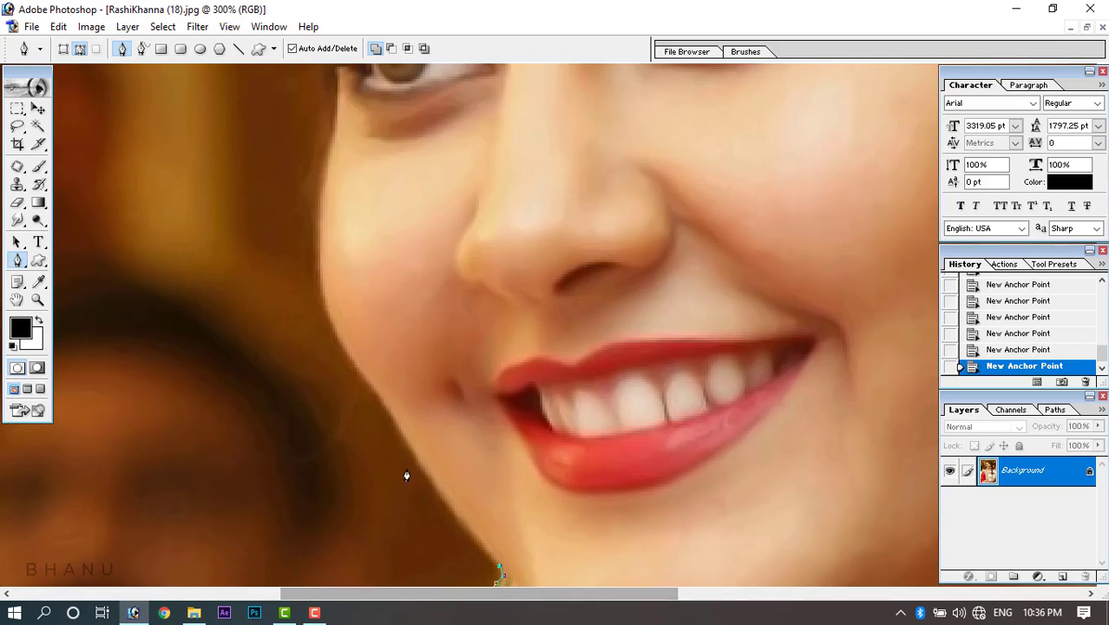
left_click_drag(401, 428, 359, 362)
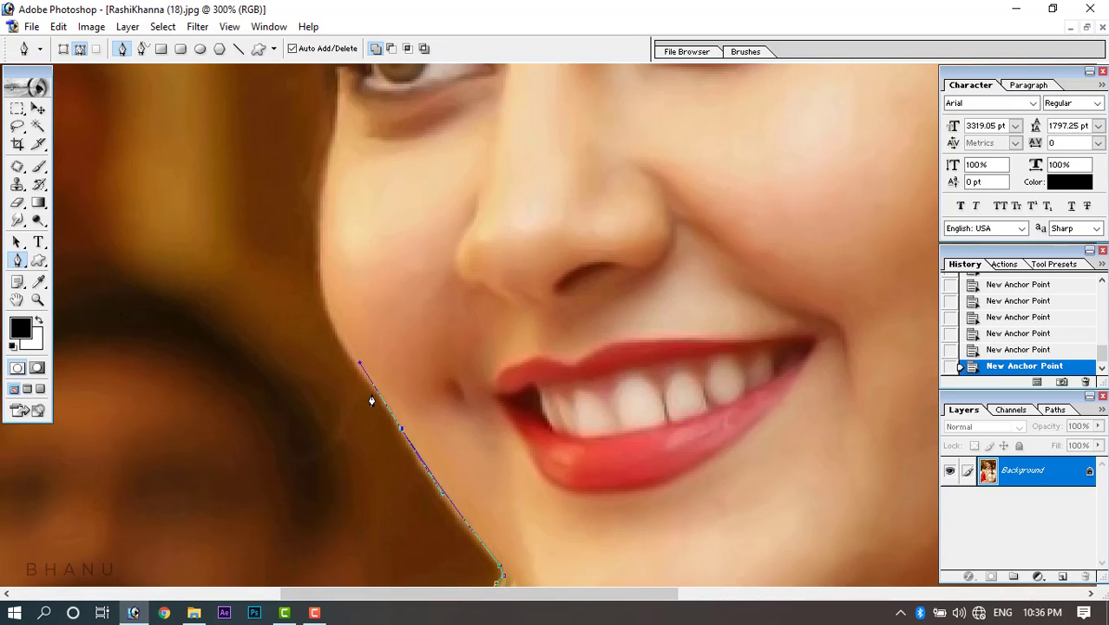
key("ctrl+z")
left_click_drag(393, 418, 372, 382)
mouse_move(340, 332)
left_mouse_down()
mouse_move(354, 437)
mouse_move(335, 351)
left_mouse_up()
left_click_drag(333, 301, 322, 462)
left_click_drag(335, 424, 285, 325)
key("ctrl+alt+z")
key("ctrl+alt+z")
key("ctrl+alt+z")
Continue the path from the temple along the hair beside the forehead and up towards the crown.
left_click_drag(279, 268, 269, 237)
left_click_drag(255, 180, 196, 404)
left_click_drag(229, 288, 236, 271)
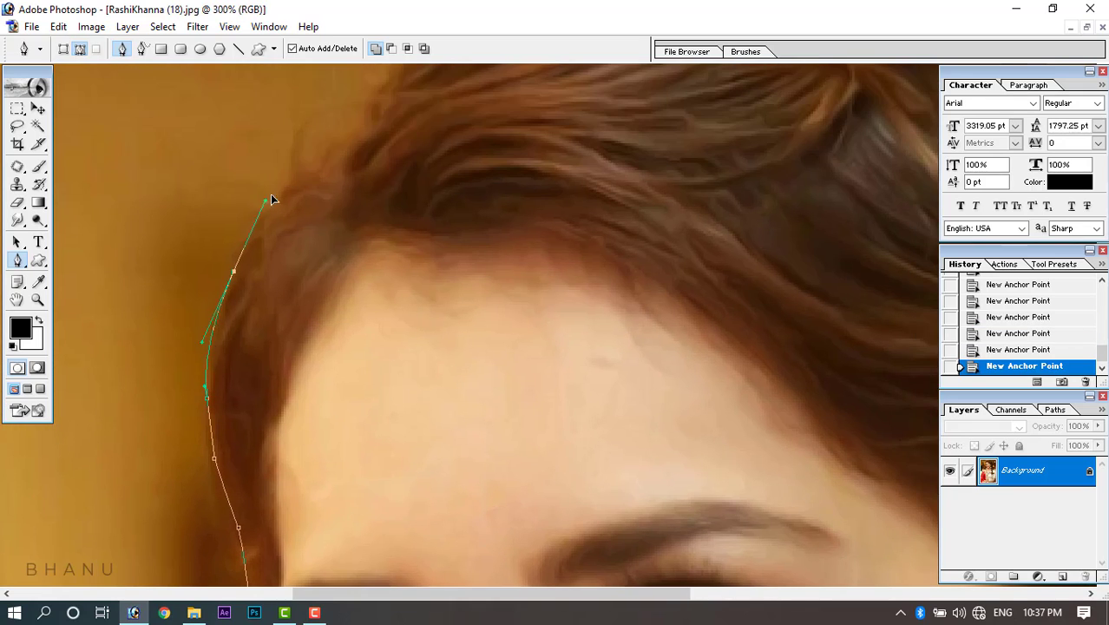
left_click_drag(290, 190, 334, 156)
left_click_drag(349, 135, 354, 125)
left_click_drag(364, 113, 358, 314)
left_click_drag(391, 261, 431, 210)
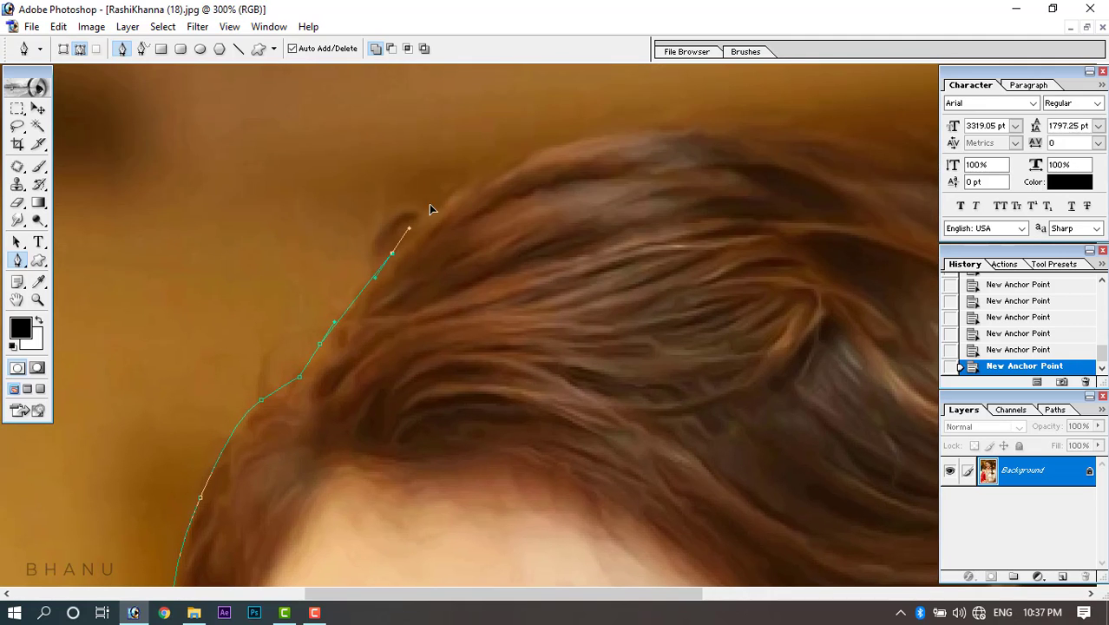
Trace the path over the crown and down the back of the head.
left_click_drag(503, 169, 548, 153)
left_click_drag(638, 134, 691, 126)
left_click_drag(693, 228, 367, 232)
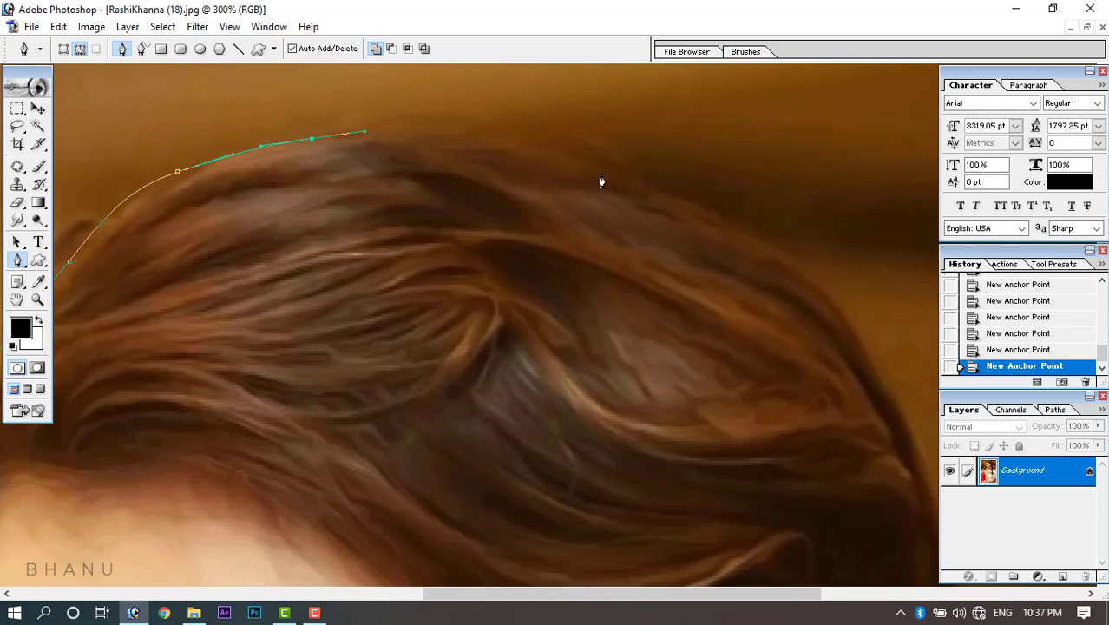
left_click_drag(635, 178, 755, 232)
left_click_drag(842, 333, 745, 139)
left_click_drag(781, 241, 804, 308)
left_click_drag(819, 379, 825, 468)
Continue the path down the outer edge of the hair behind the ear to the level of the earring.
left_click_drag(841, 498, 579, 248)
mouse_move(620, 289)
left_mouse_down()
mouse_move(640, 309)
mouse_move(610, 380)
mouse_move(603, 300)
left_mouse_up()
left_click_drag(596, 355, 635, 432)
left_click_drag(644, 488, 601, 343)
left_click_drag(601, 405, 609, 236)
left_click_drag(623, 306, 625, 348)
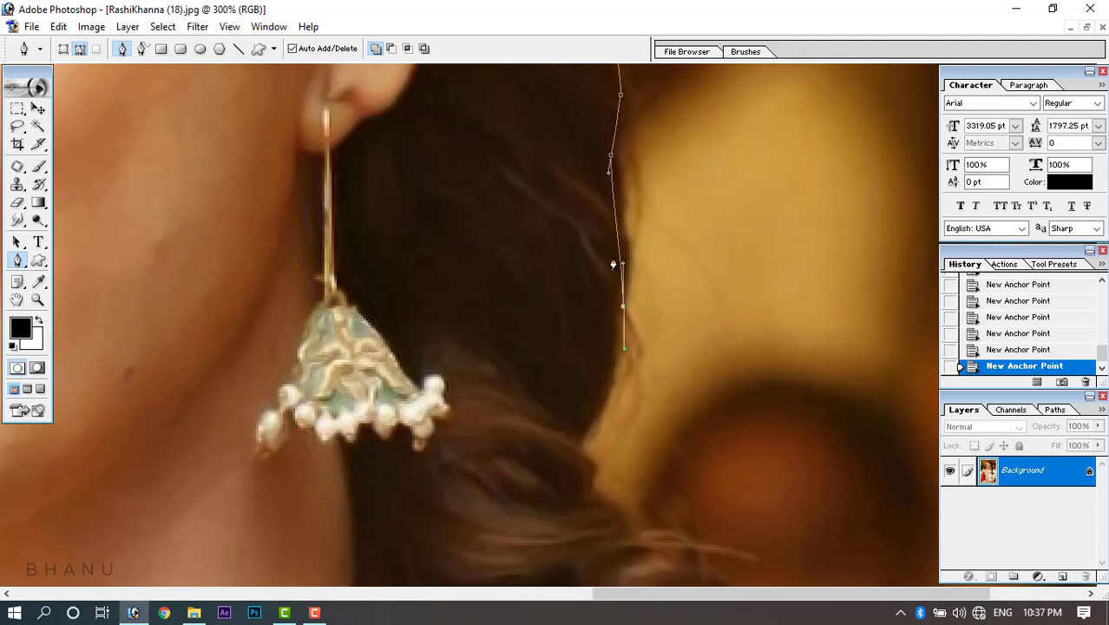
left_click_drag(604, 396, 595, 418)
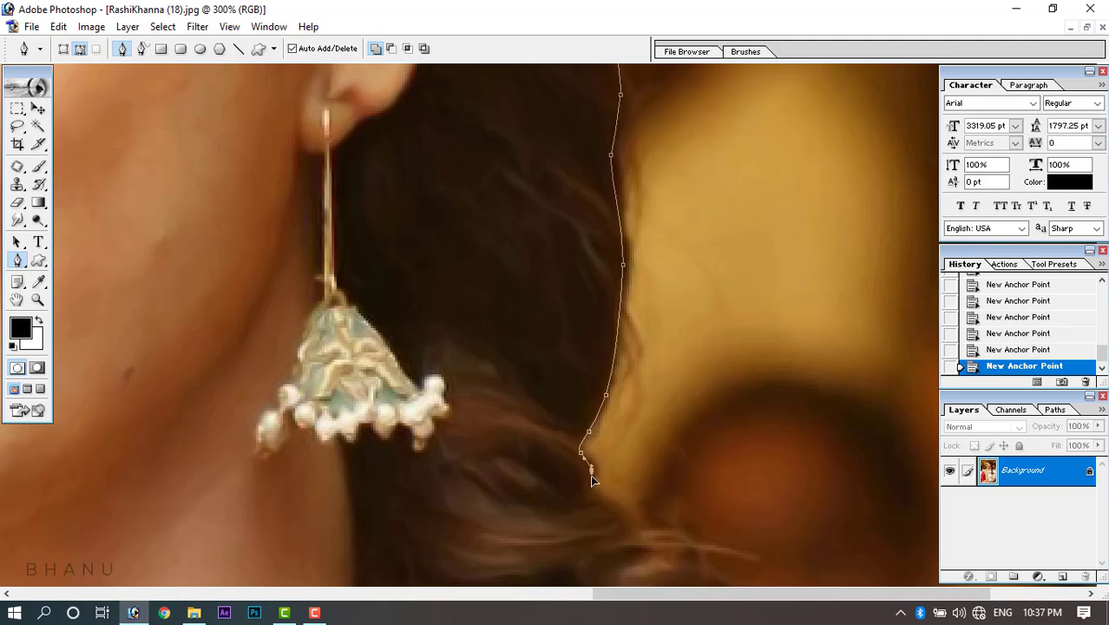
Trace the path around the top of the braid and down its outer edge to the white shoulder.
left_click_drag(593, 485, 599, 492)
left_click_drag(617, 502, 675, 535)
left_click_drag(697, 558, 650, 364)
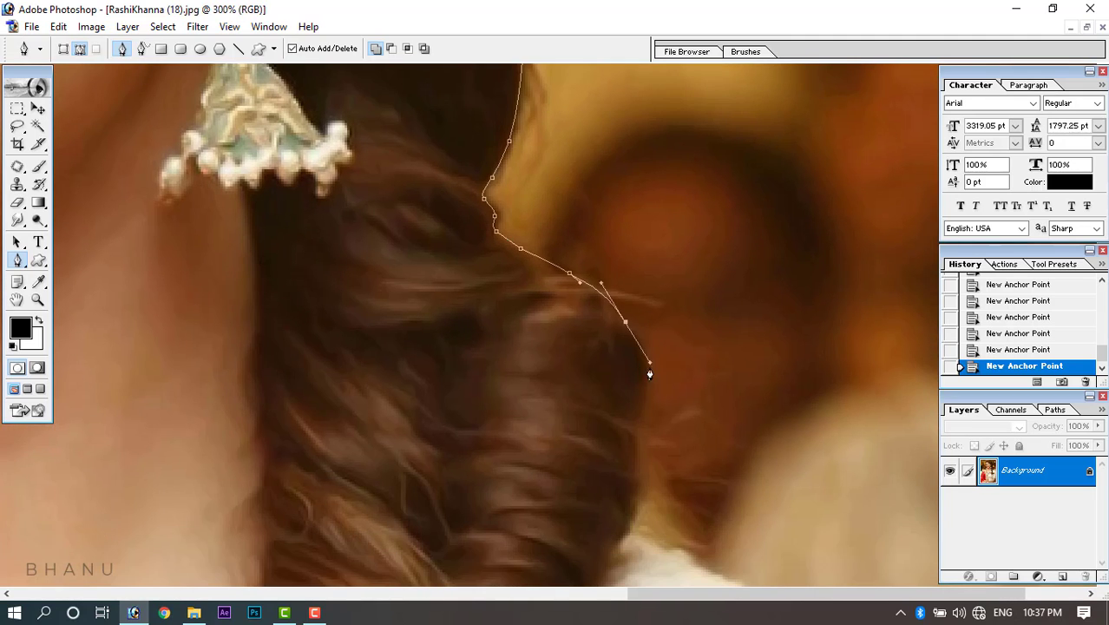
left_click_drag(651, 413, 663, 287)
left_click_drag(650, 328, 677, 425)
left_click_drag(699, 435, 428, 280)
Trace the path along the white shoulder beside the braid to the start of the sleeve.
left_click(735, 456)
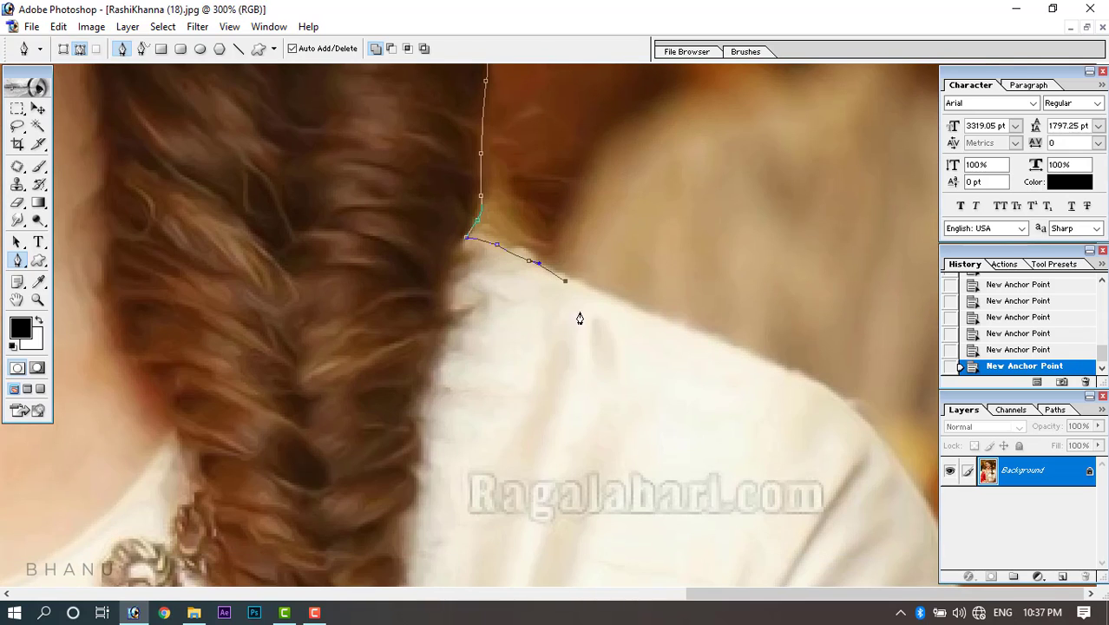
left_click(626, 305)
left_click(742, 351)
left_click_drag(836, 396, 859, 412)
left_click(889, 452)
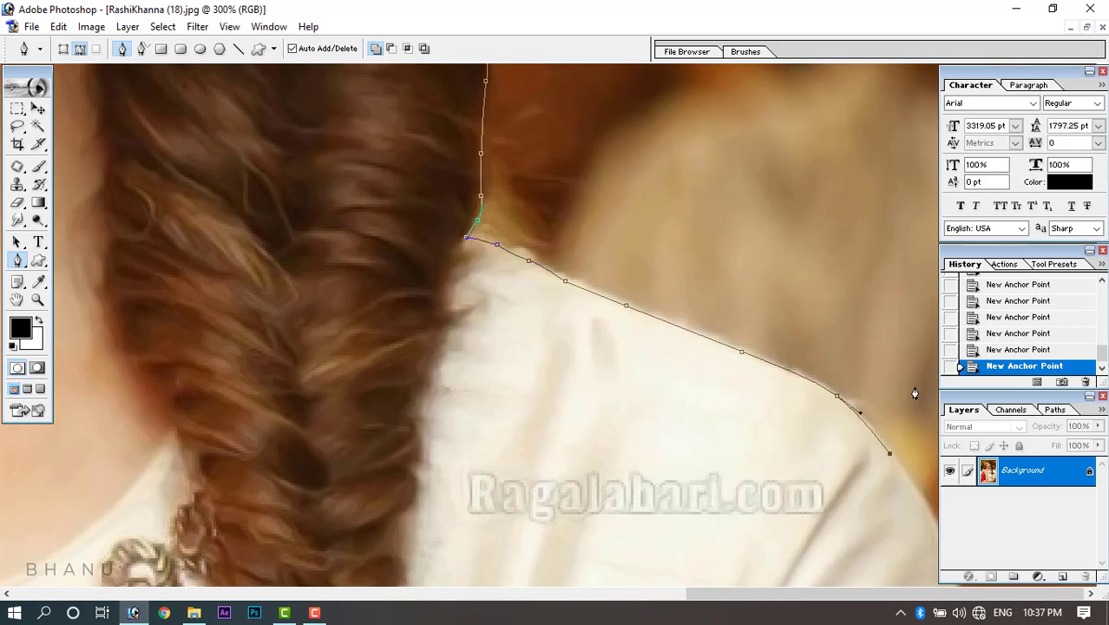
Continue the path down the outer edge of the upper sleeve.
key("Tab")
left_click_drag(946, 533, 948, 554)
left_click_drag(950, 498, 955, 256)
left_click_drag(977, 416, 976, 457)
left_click_drag(972, 525, 968, 339)
left_click_drag(990, 384, 996, 412)
left_click_drag(972, 457, 972, 249)
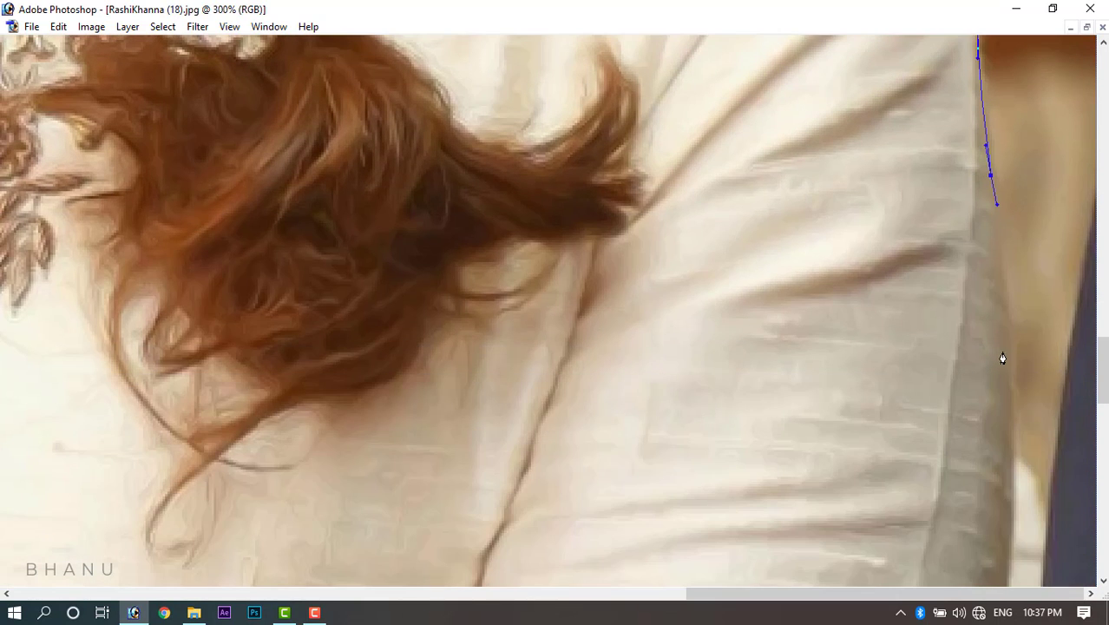
Trace the path down the lower sleeve to the embroidered cuff.
left_click_drag(995, 342, 992, 399)
left_click_drag(1028, 513, 1042, 331)
left_click_drag(1016, 400, 969, 307)
left_click_drag(984, 224, 963, 334)
left_click_drag(934, 415, 926, 269)
left_click_drag(914, 356, 913, 241)
Trace the path around the cuff's corner and down the elbow, and close it at its starting point.
left_click_drag(902, 392, 834, 437)
left_click_drag(828, 453, 827, 458)
left_click_drag(801, 519, 899, 235)
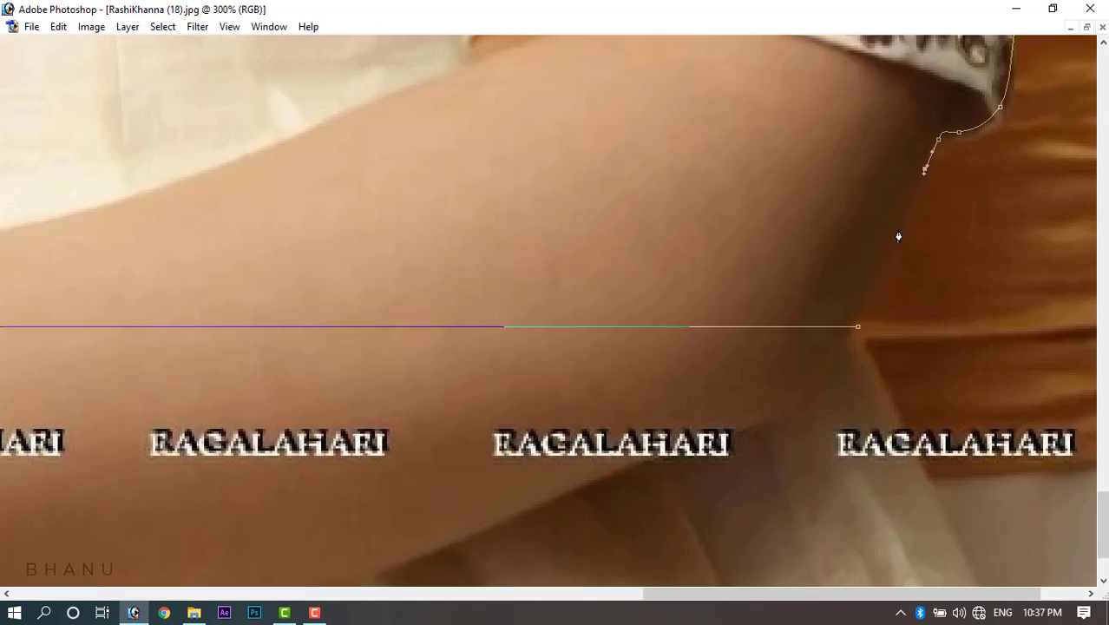
left_click(859, 324)
key("ctrl+minus")
key("ctrl+minus")
key("ctrl+minus")
key("ctrl+minus")
key("ctrl+minus")
key("Tab")
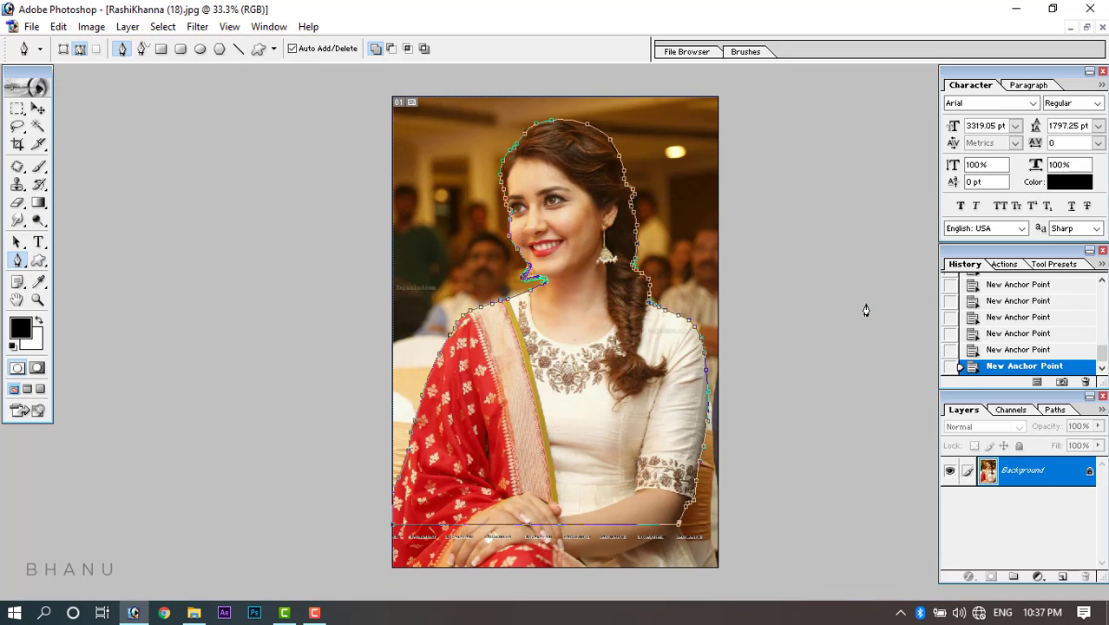
Convert the closed path around the woman in the white and red outfit into a selection and move the cut-out into poster2.psd.
key("ctrl+Return")
key("v")
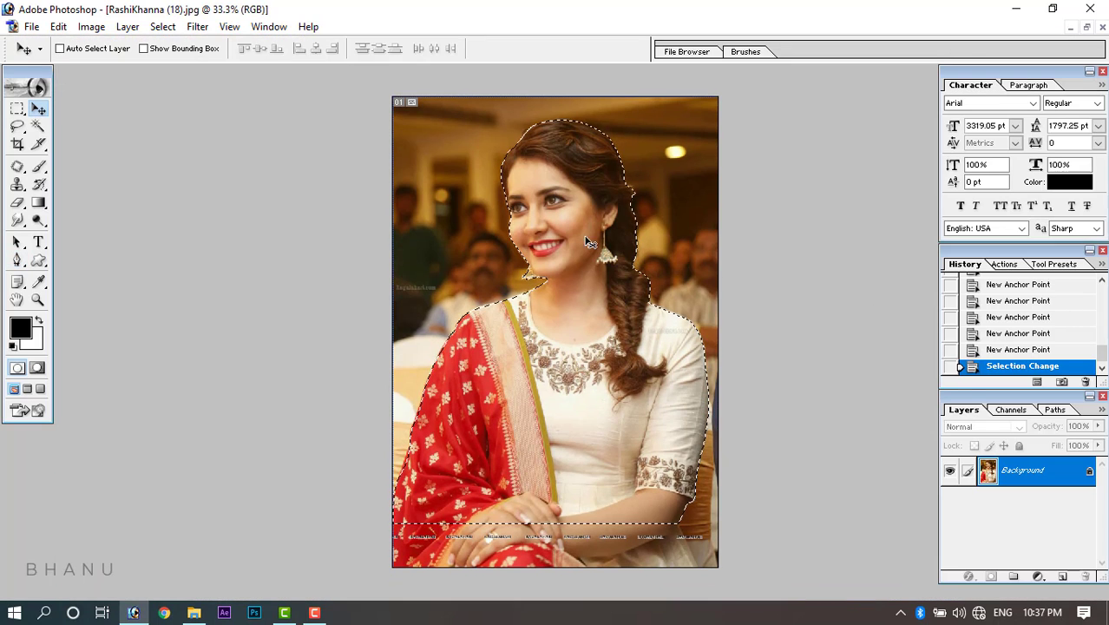
left_click(1087, 27)
left_click_drag(287, 260, 660, 224)
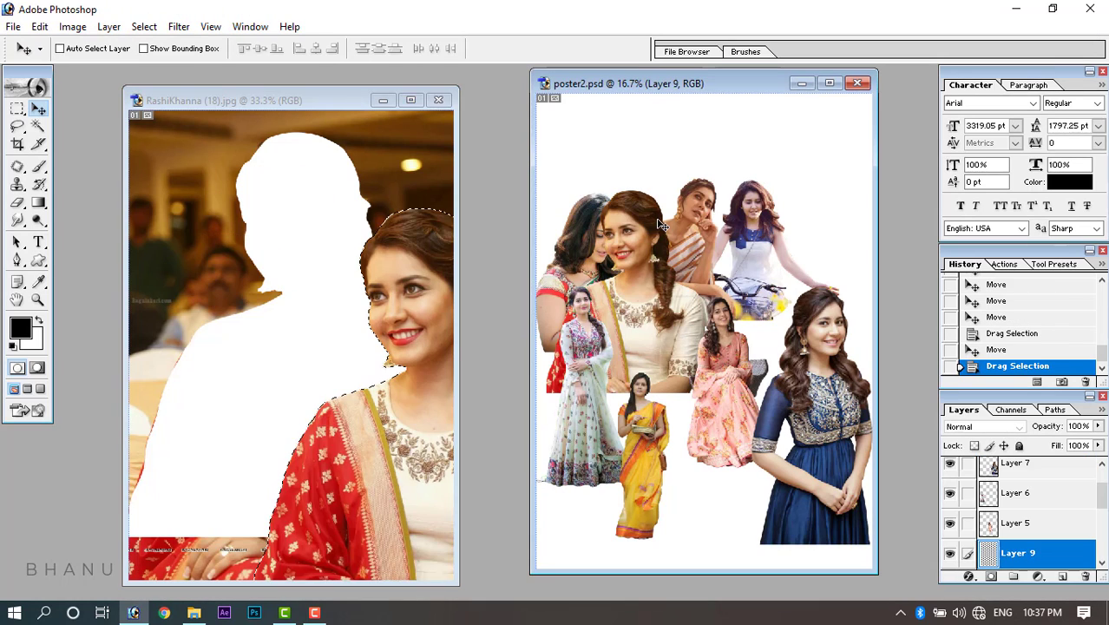
Close RashiKhanna (18).jpg without saving and open RashiKhanna (13).jpg from the RashiKhanna folder.
left_click(347, 101)
left_click(438, 100)
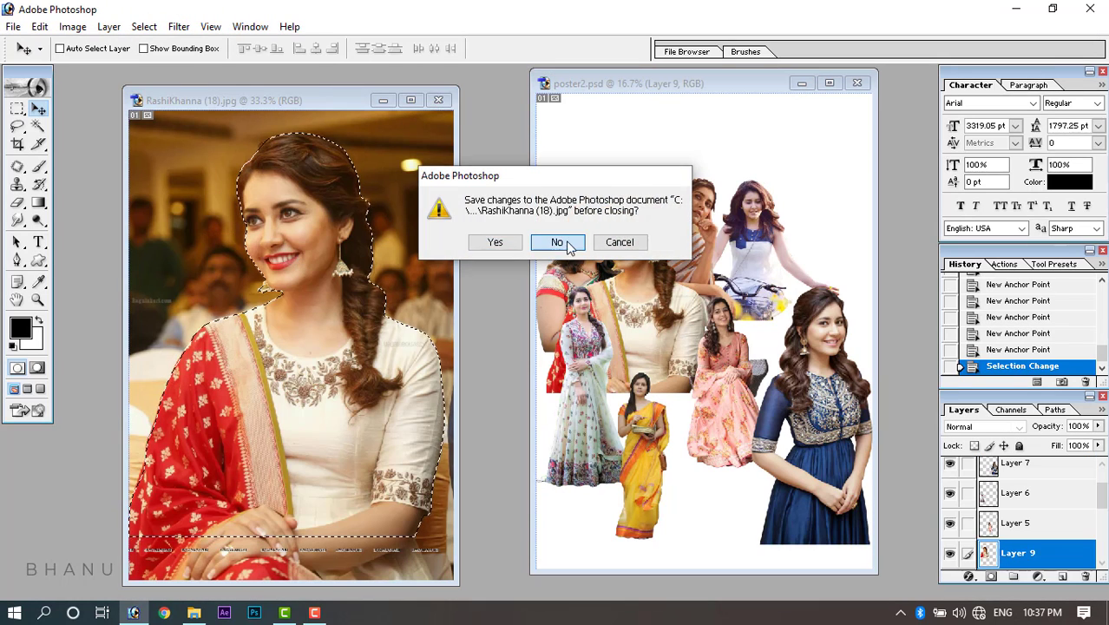
left_click(558, 242)
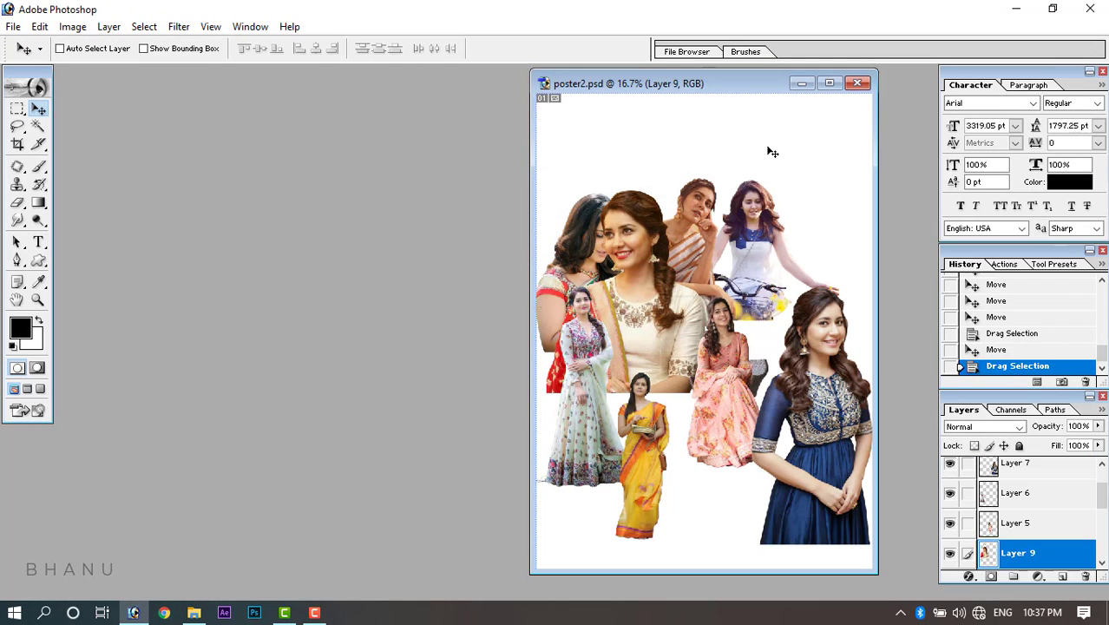
left_click(194, 612)
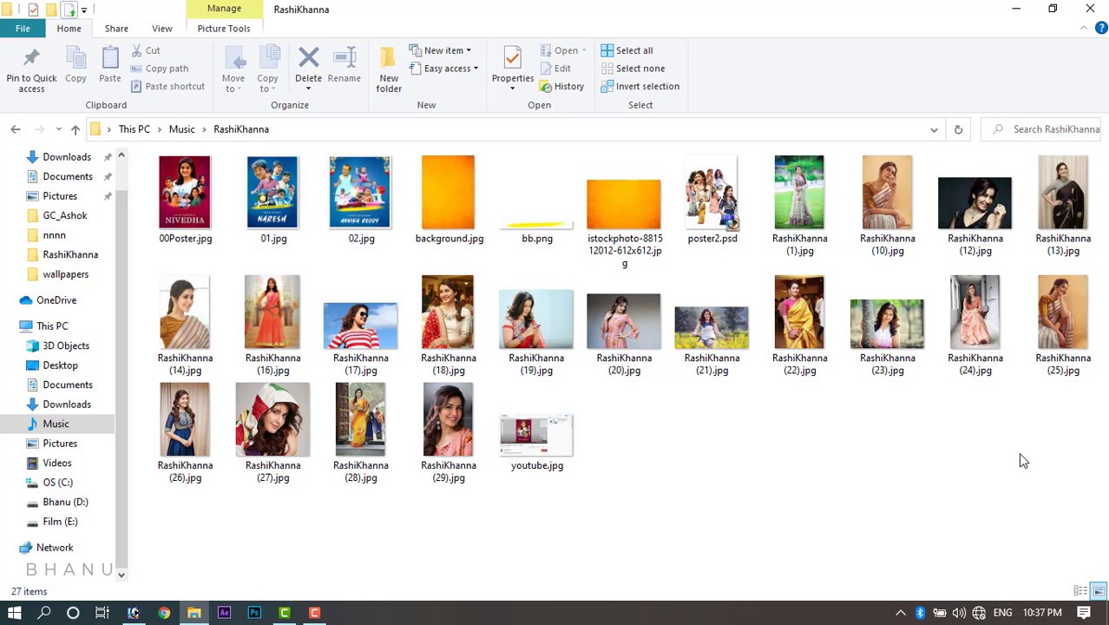
left_click_drag(1069, 208, 273, 287)
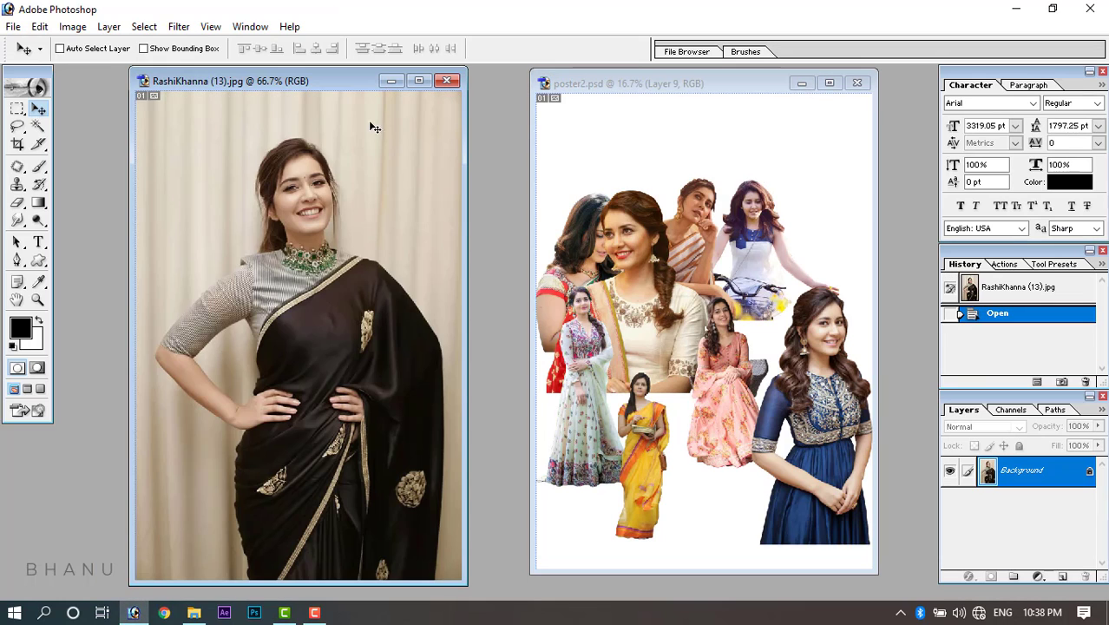
Start a pen path with a straight horizontal line across the lower part of the black saree, ending at the fabric's opposite edge.
left_click(419, 82)
key("ctrl+plus")
key("p")
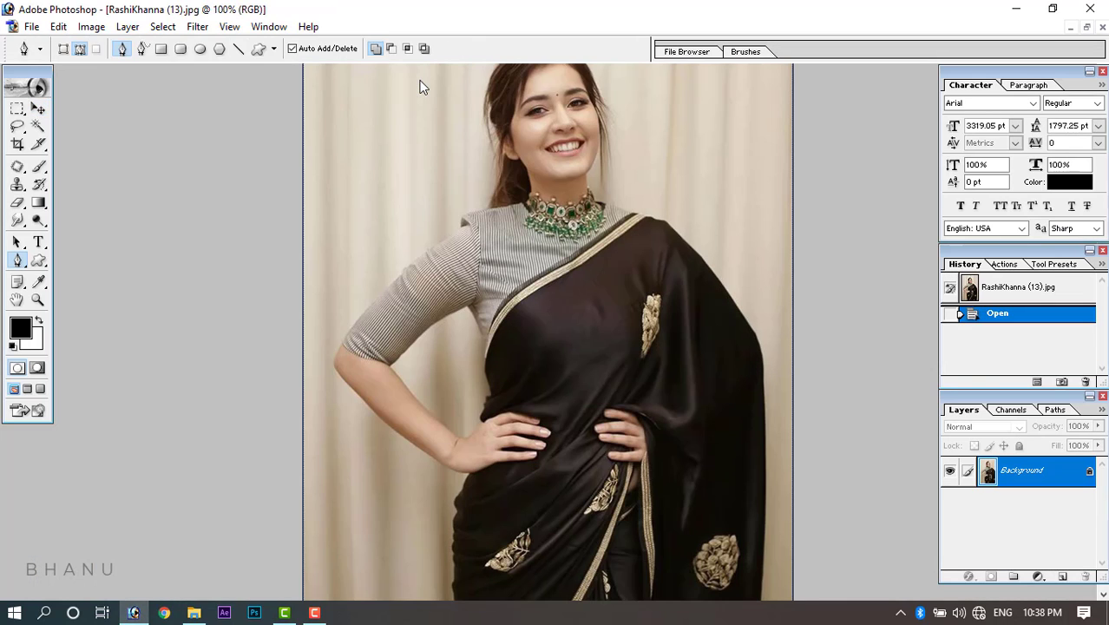
key("ctrl+plus")
key("Tab")
scroll(800, 391, "down", 5)
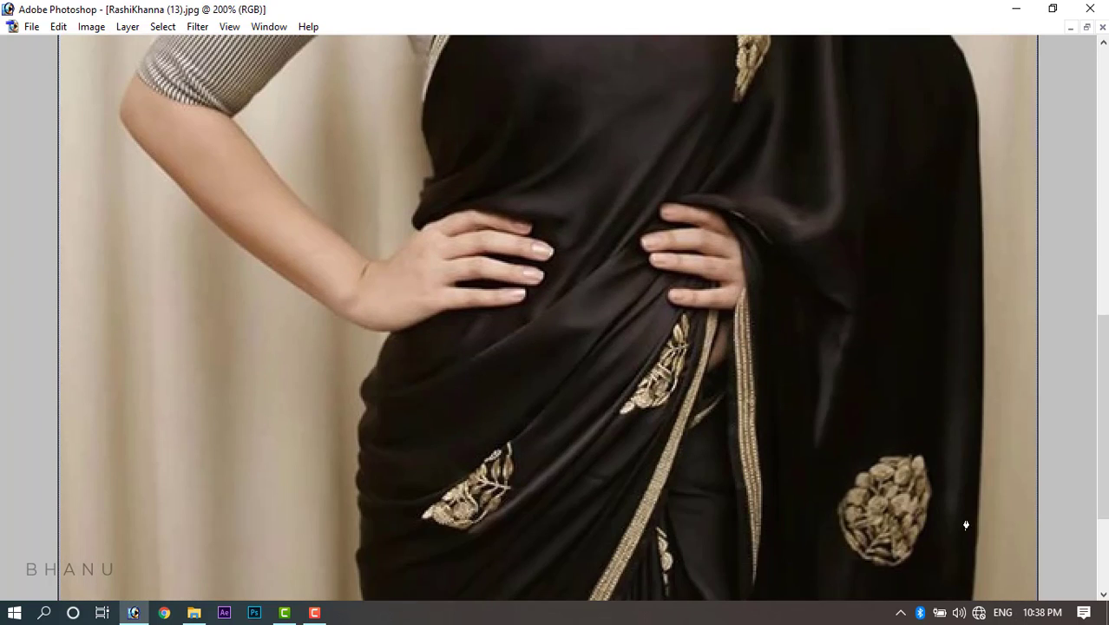
scroll(404, 444, "down", 3)
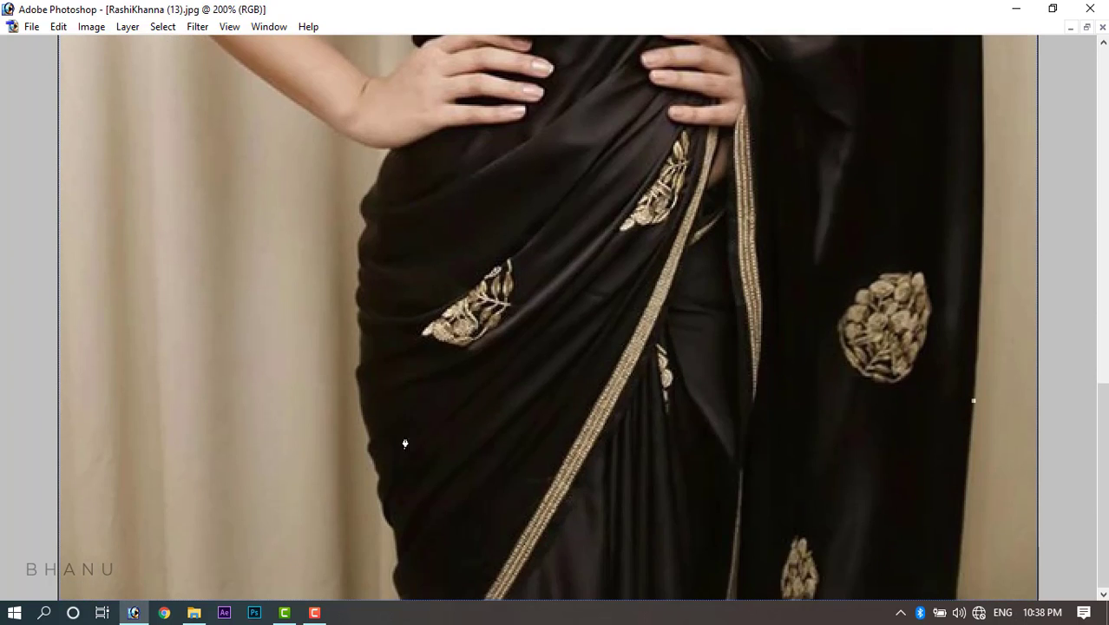
left_click(379, 494, "shift")
key("Delete")
key("Delete")
left_click(383, 513, "shift")
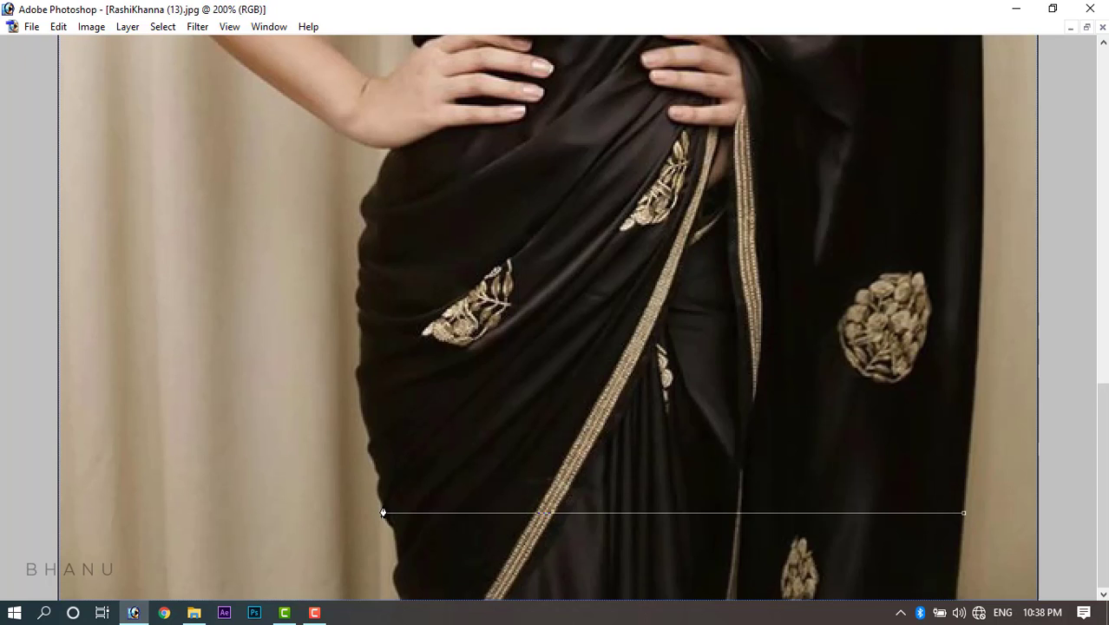
Trace the path up the hip side of the black saree to just below the wrist.
key("ctrl+plus")
key("ctrl+plus")
left_click_drag(460, 439, 656, 148)
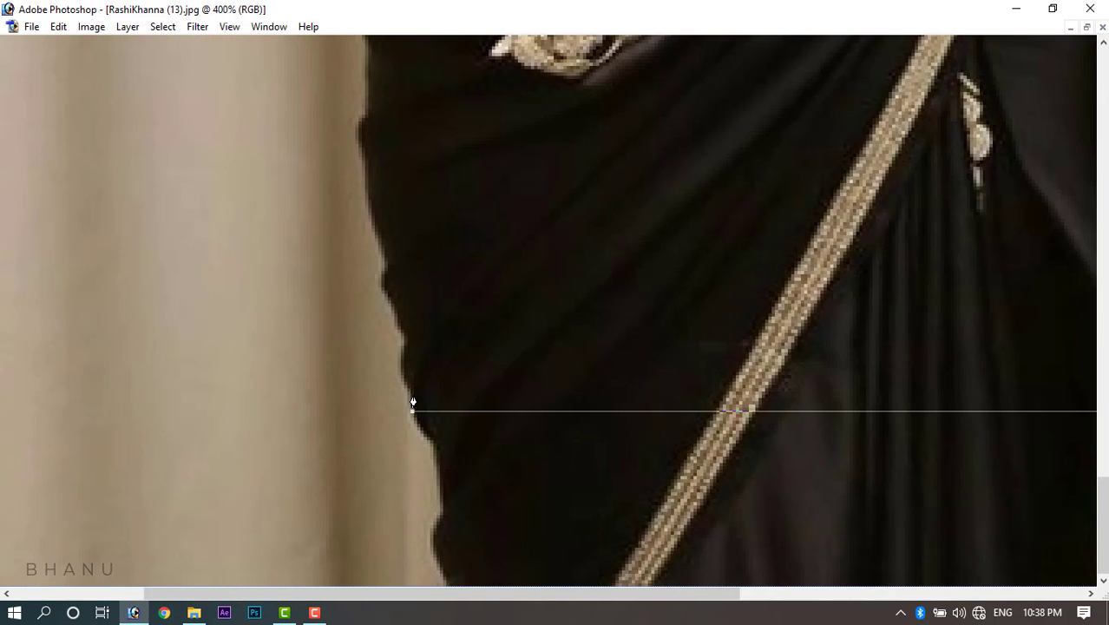
mouse_move(398, 319)
left_mouse_down()
mouse_move(366, 126)
mouse_move(361, 317)
left_mouse_up()
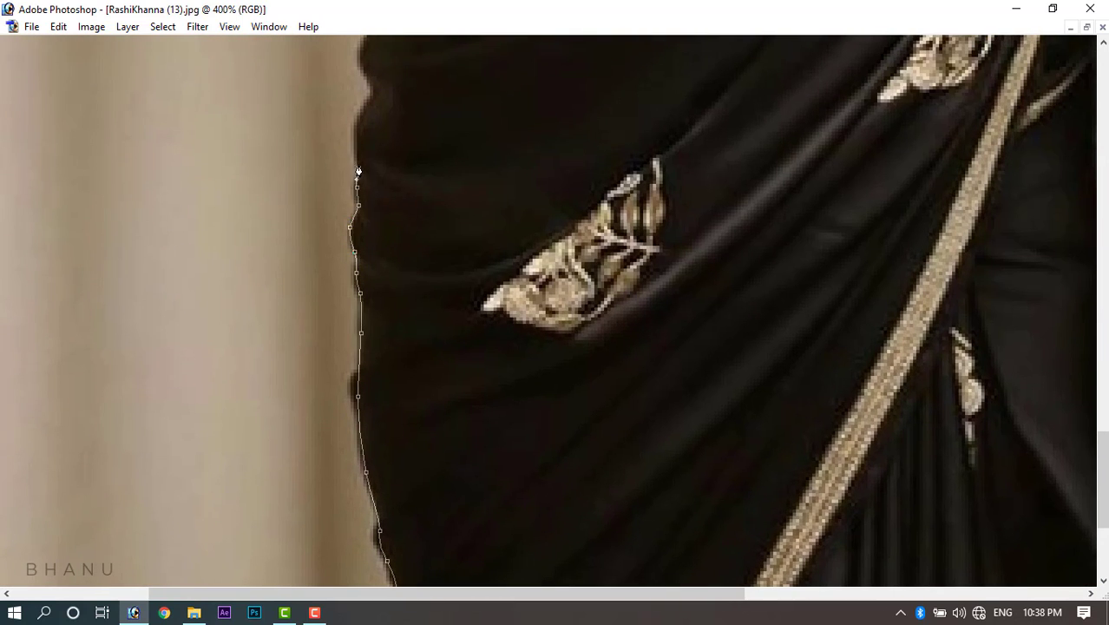
left_click_drag(364, 75, 359, 60)
left_click_drag(361, 62, 345, 443)
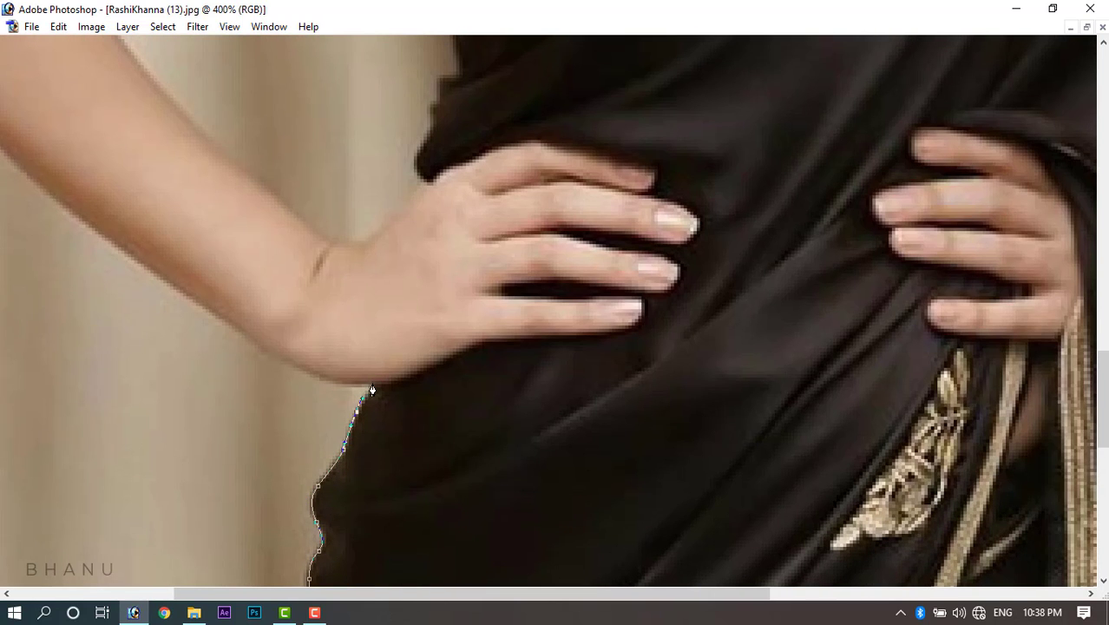
Continue the path along the underside of the forearm and around the elbow to the sleeve hem.
left_click_drag(373, 391, 537, 442)
left_click_drag(411, 406, 435, 423)
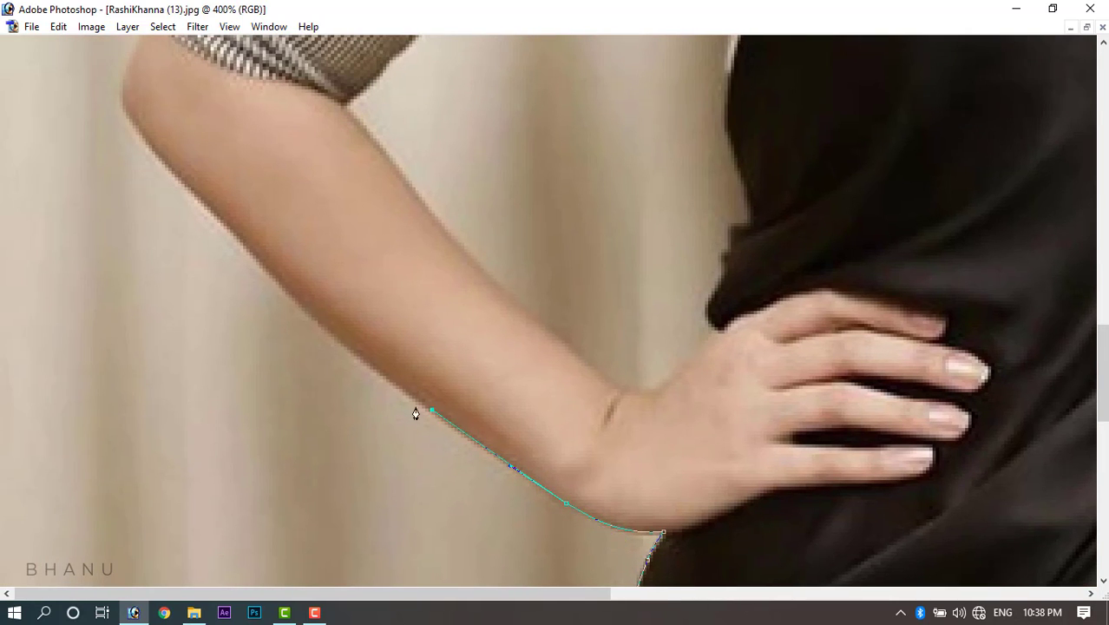
scroll(416, 411, "up", 3)
left_click(297, 437)
scroll(312, 455, "up", 1)
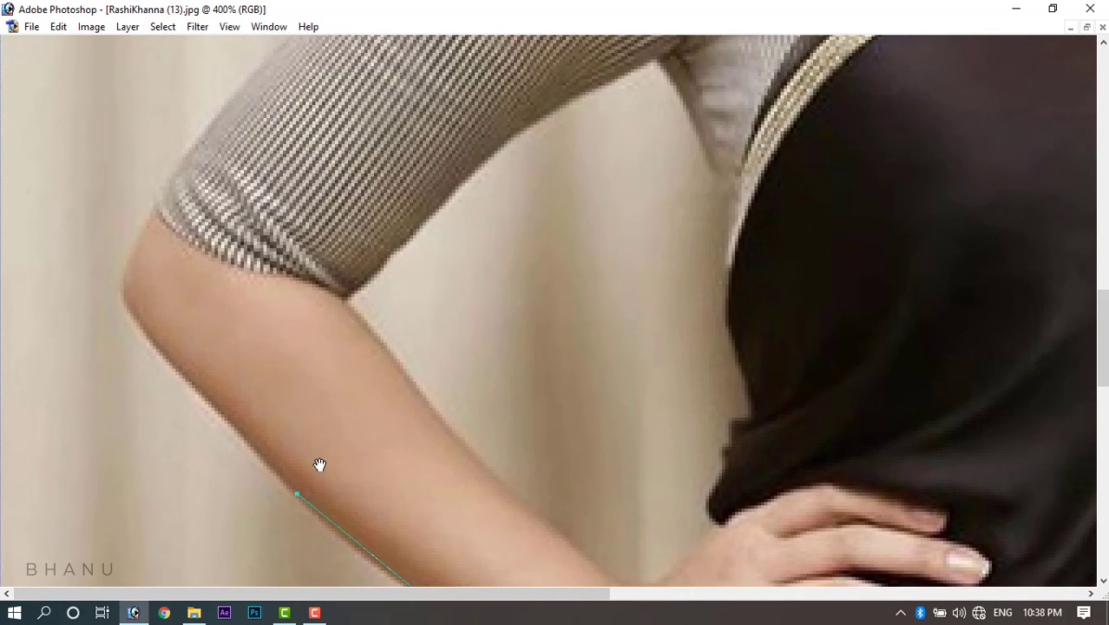
left_click(186, 382)
left_click(145, 216)
Trace the path up the outer edge of the striped sleeve to the folds of the upper arm.
scroll(114, 354, "up", 4)
left_click(186, 339)
left_click_drag(177, 376, 119, 527)
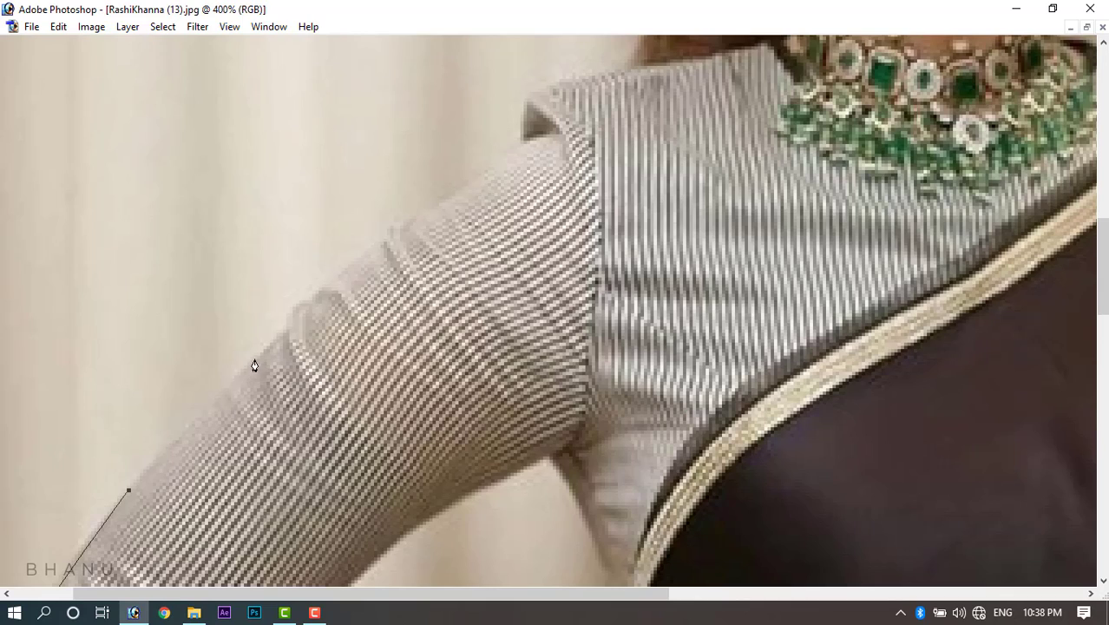
left_click_drag(258, 354, 279, 333)
left_click(329, 279)
left_click(406, 222)
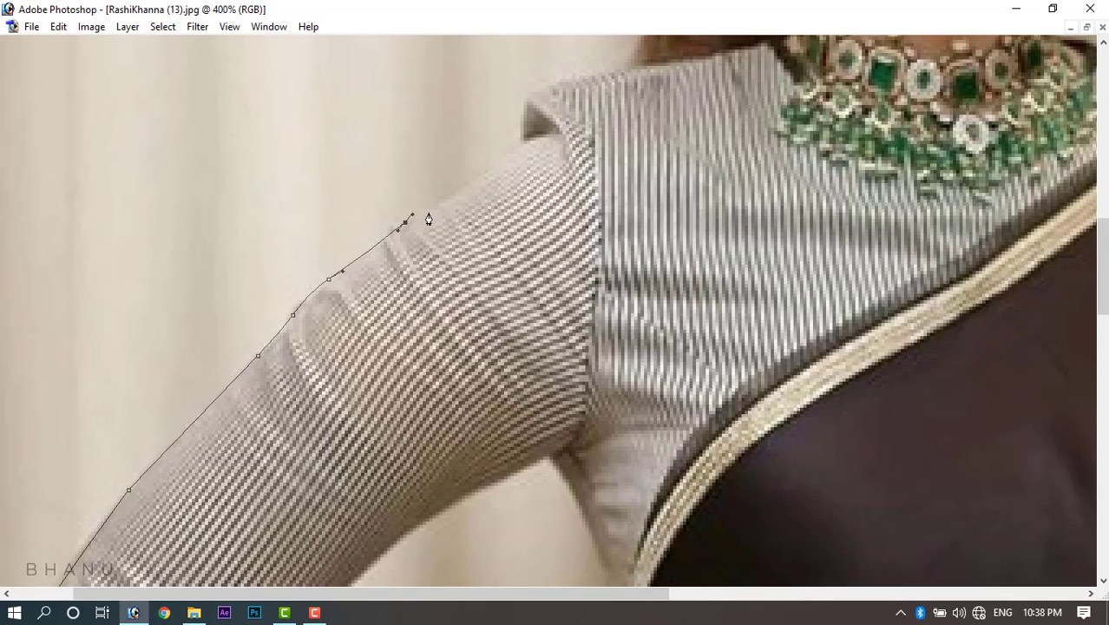
Continue the path over the top of the sleeve and around the raised shoulder edge of the blouse.
left_click(447, 203)
left_click_drag(486, 174, 494, 169)
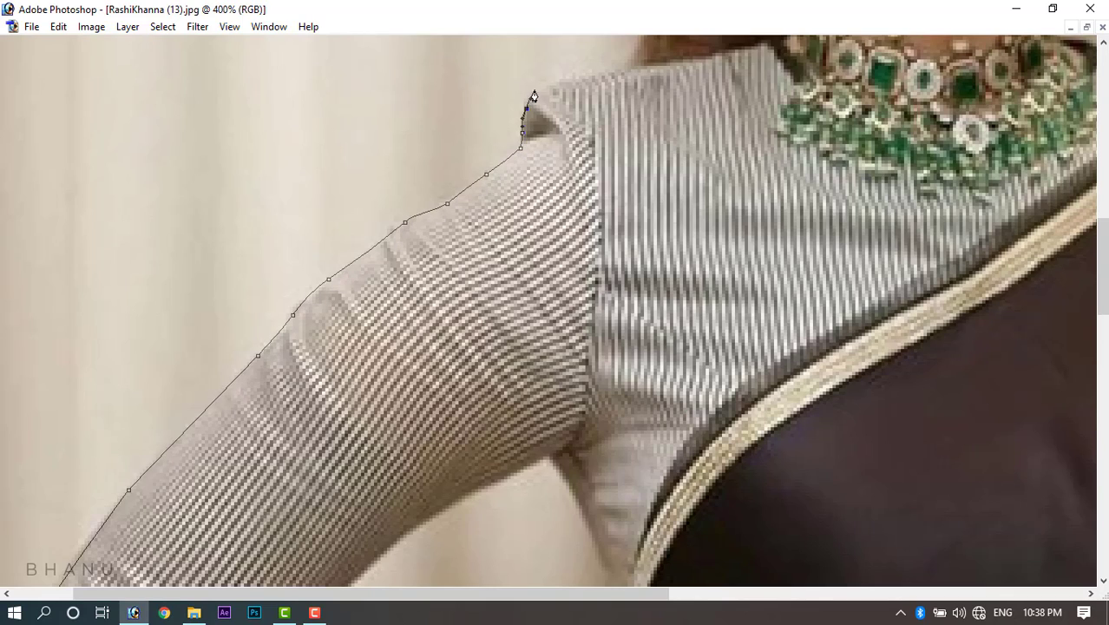
left_click(565, 77)
left_click_drag(564, 80, 405, 491)
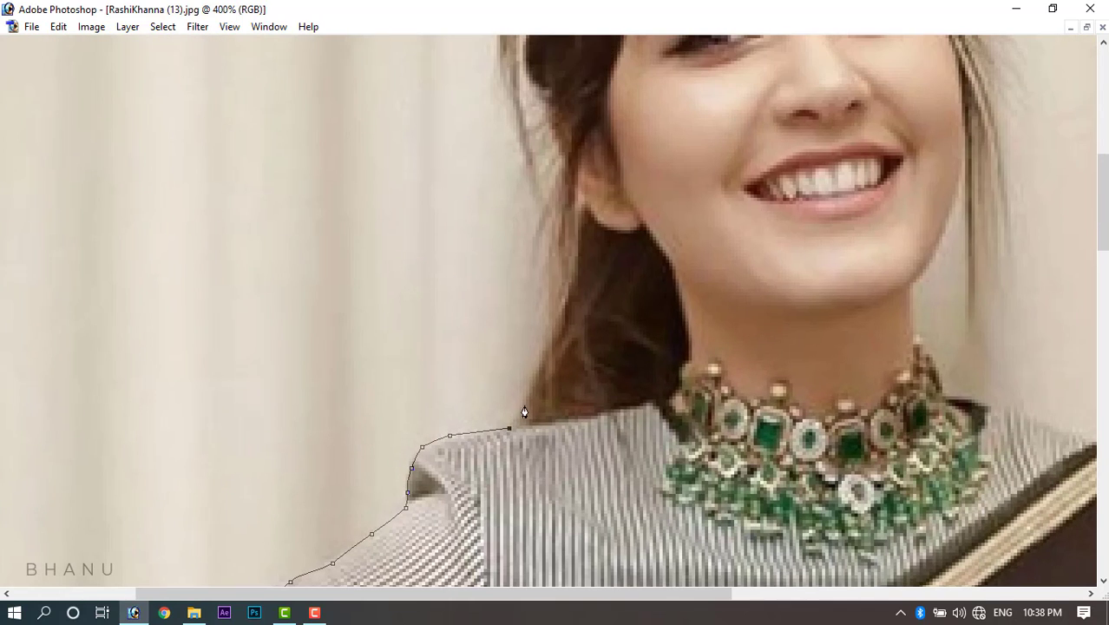
Trace the path from the shoulder up the edge of the hair, past the neck and ear to eye level.
left_click_drag(543, 361, 555, 337)
left_click_drag(571, 246, 570, 228)
left_click_drag(561, 190, 555, 170)
left_click(552, 141)
left_click_drag(552, 120, 548, 108)
left_click_drag(522, 153, 541, 435)
left_click(548, 343)
left_click_drag(547, 311, 543, 240)
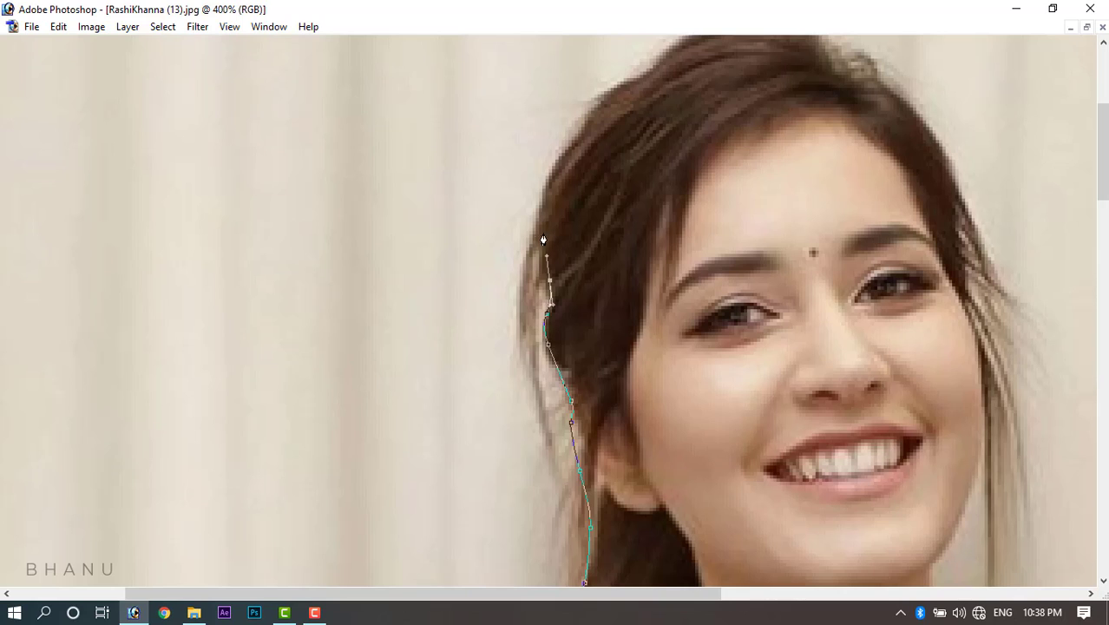
Continue the path over the crown of the head and down the hair to the opposite temple.
left_click(584, 128)
left_click_drag(629, 81, 733, 297)
left_click_drag(775, 329, 792, 336)
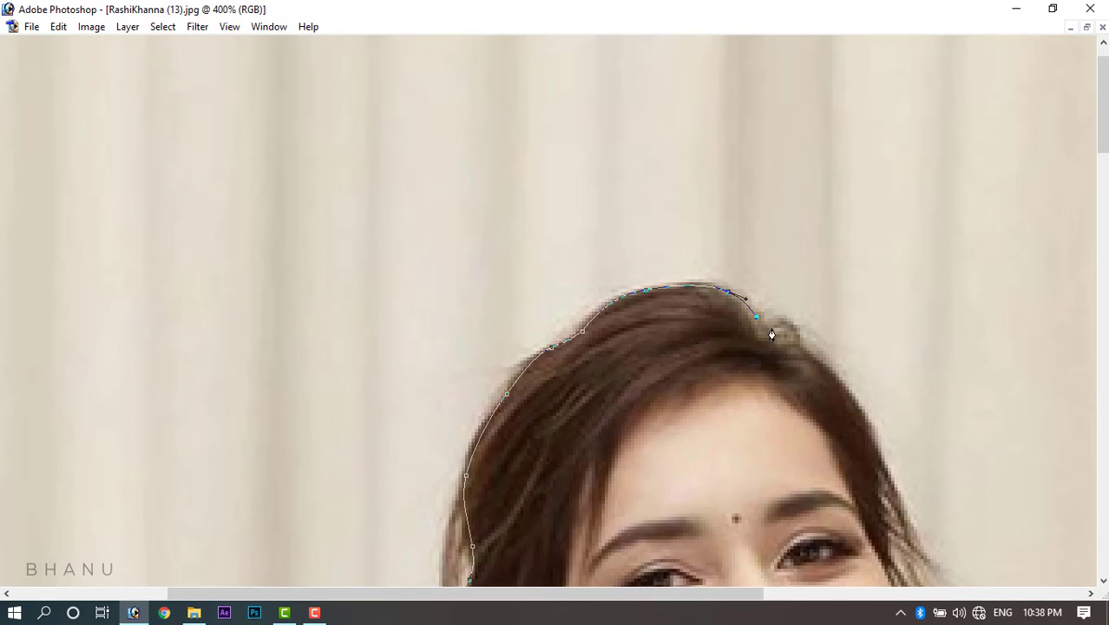
left_click_drag(837, 368, 873, 432)
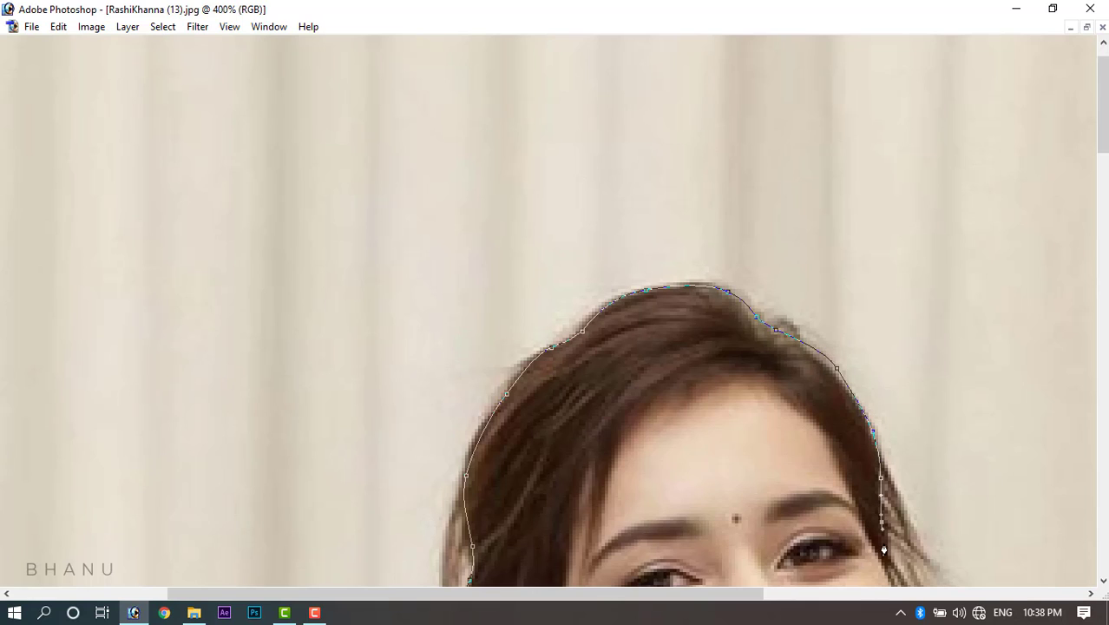
left_click_drag(886, 542, 796, 220)
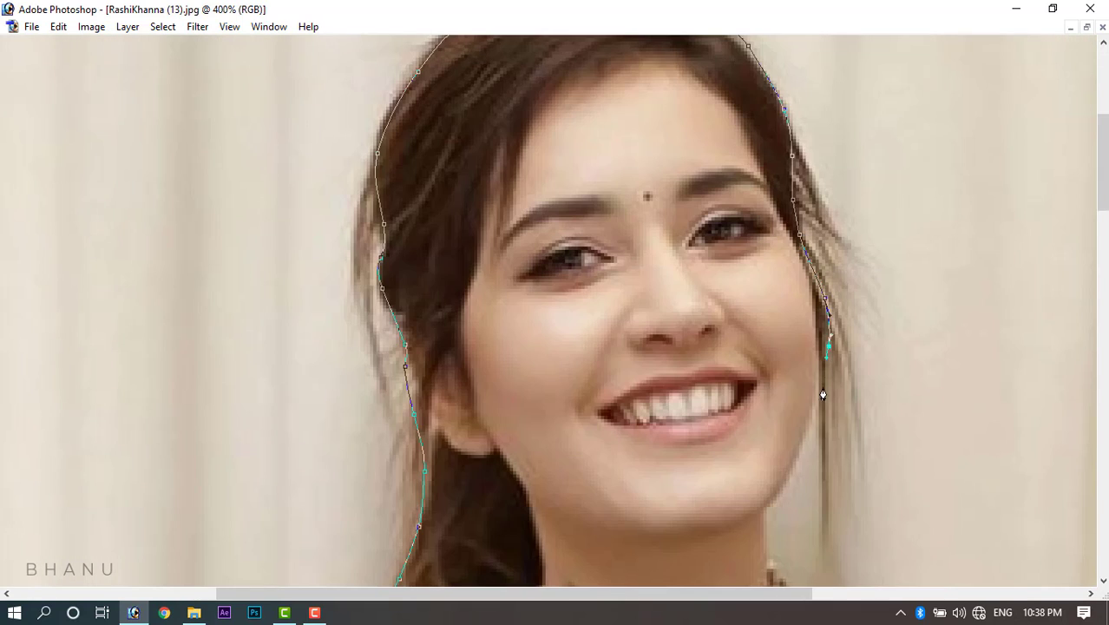
Trace the path down beside the cheek and jaw and along the neck to the blouse at the necklace.
left_click_drag(823, 395, 804, 439)
left_click_drag(764, 511, 765, 539)
left_click_drag(782, 466, 755, 201)
left_click(742, 297)
left_click_drag(754, 309, 830, 366)
Continue the path along the striped shoulder, over the gold border and down the top slope of the saree drape.
left_click(769, 351)
left_click(778, 353)
left_click_drag(860, 375, 966, 411)
left_click_drag(974, 417, 996, 424)
left_click_drag(1005, 428, 1032, 436)
left_click_drag(1049, 439, 591, 152)
left_click_drag(728, 286, 816, 393)
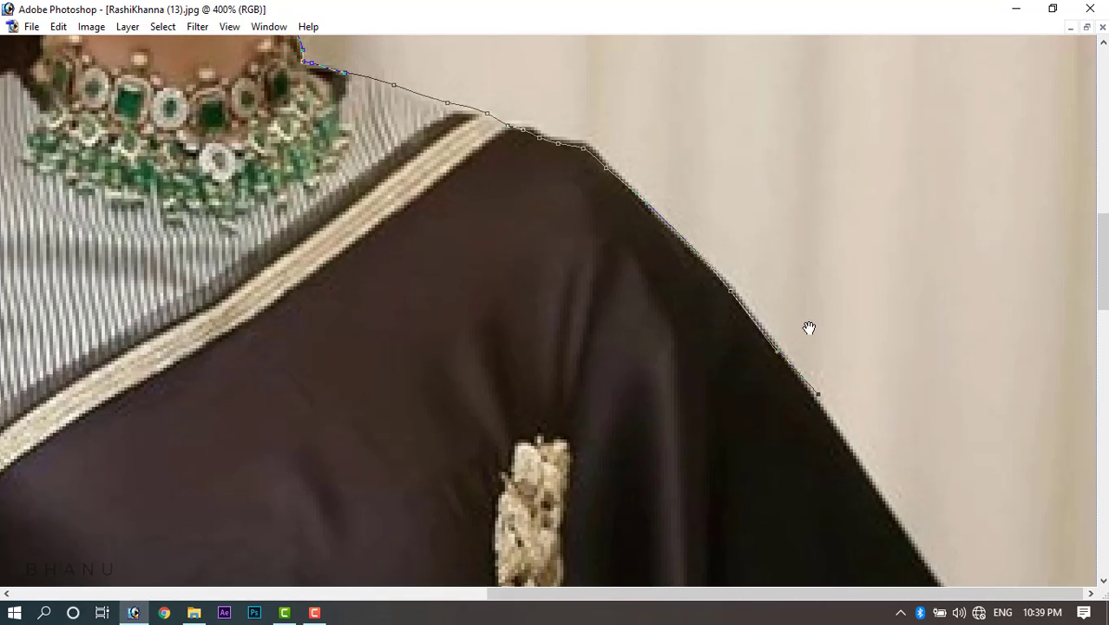
Trace the path down the outer edge of the saree drape, around the arm's bend to hand level.
scroll(639, 128, "down", 3)
left_click_drag(885, 260, 902, 286)
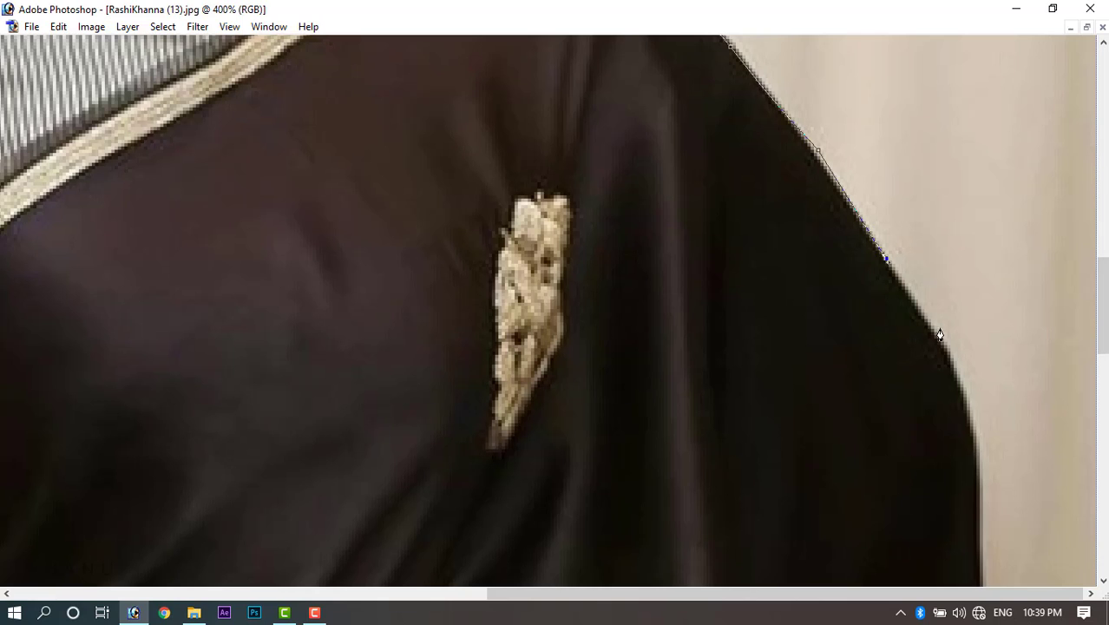
left_click_drag(942, 347, 950, 369)
left_click_drag(970, 425, 973, 443)
left_click_drag(979, 482, 987, 37)
left_click(976, 378)
left_click(987, 348)
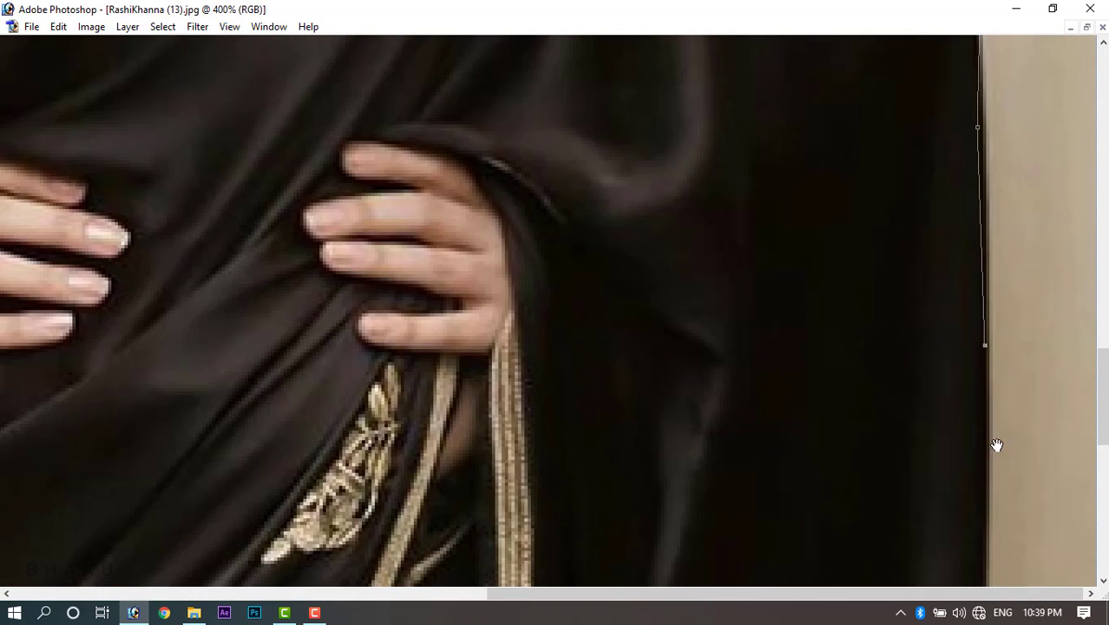
Continue the path down the drape's outer edge past the gold motif to the end of the horizontal base line.
left_click_drag(998, 445, 996, 178)
left_click_drag(991, 382, 986, 431)
left_click_drag(988, 422, 993, 159)
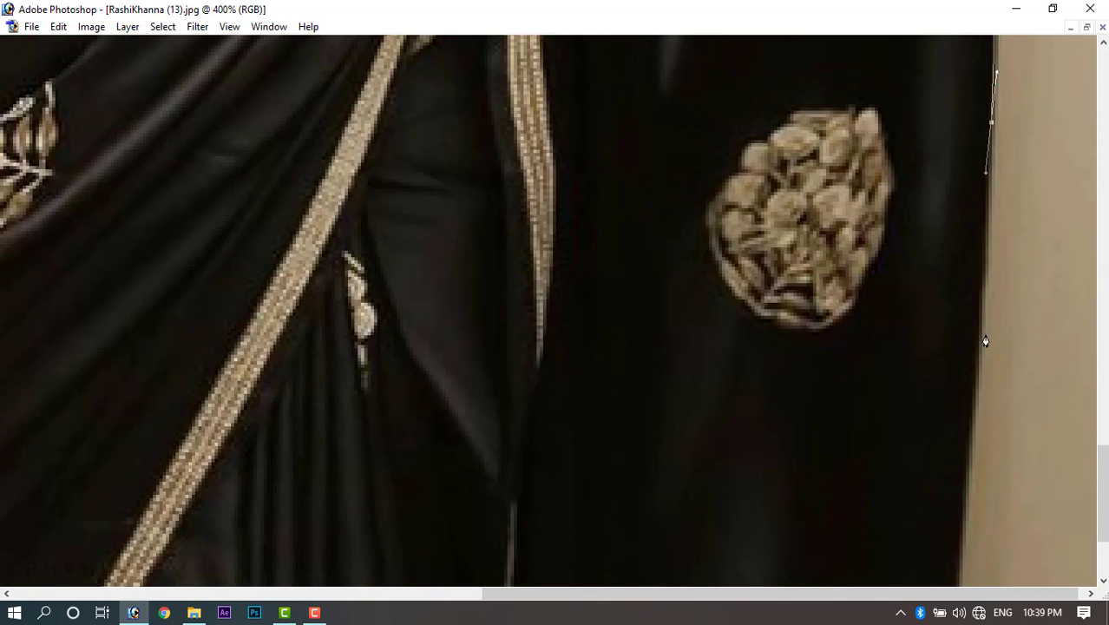
left_click_drag(983, 336, 981, 349)
left_click_drag(997, 279, 992, 104)
left_click_drag(960, 316, 958, 321)
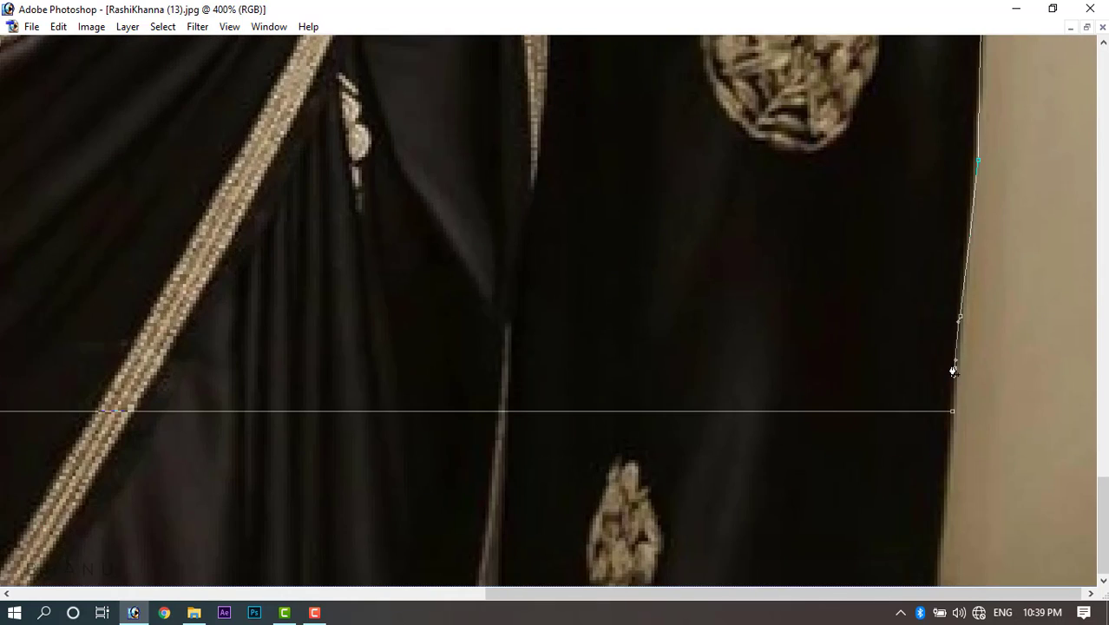
Convert the path around the black-saree figure into a selection and move the cut-out into the upper part of poster2.psd.
key("ctrl+Return")
key("ctrl+alt+0")
key("ctrl+minus")
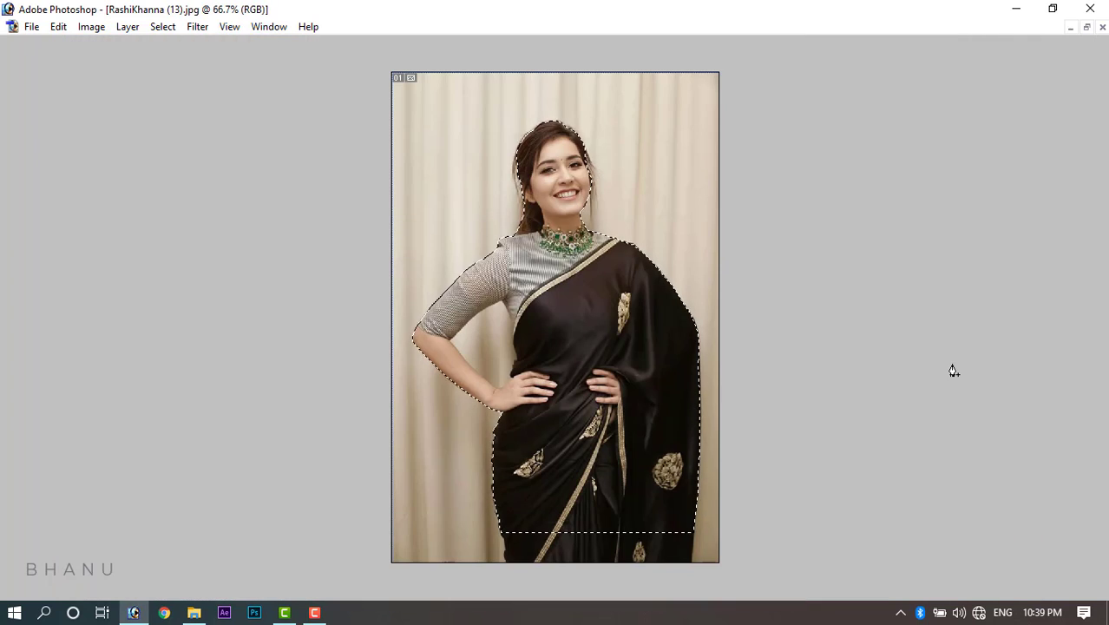
key("Tab")
left_click(1088, 26)
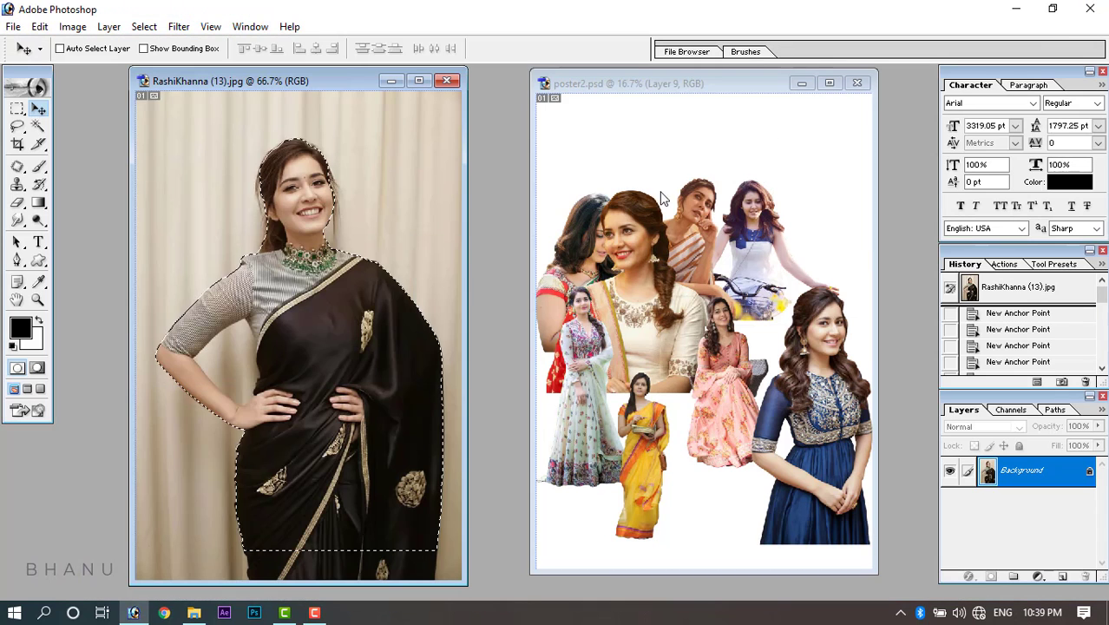
left_click_drag(347, 295, 768, 260)
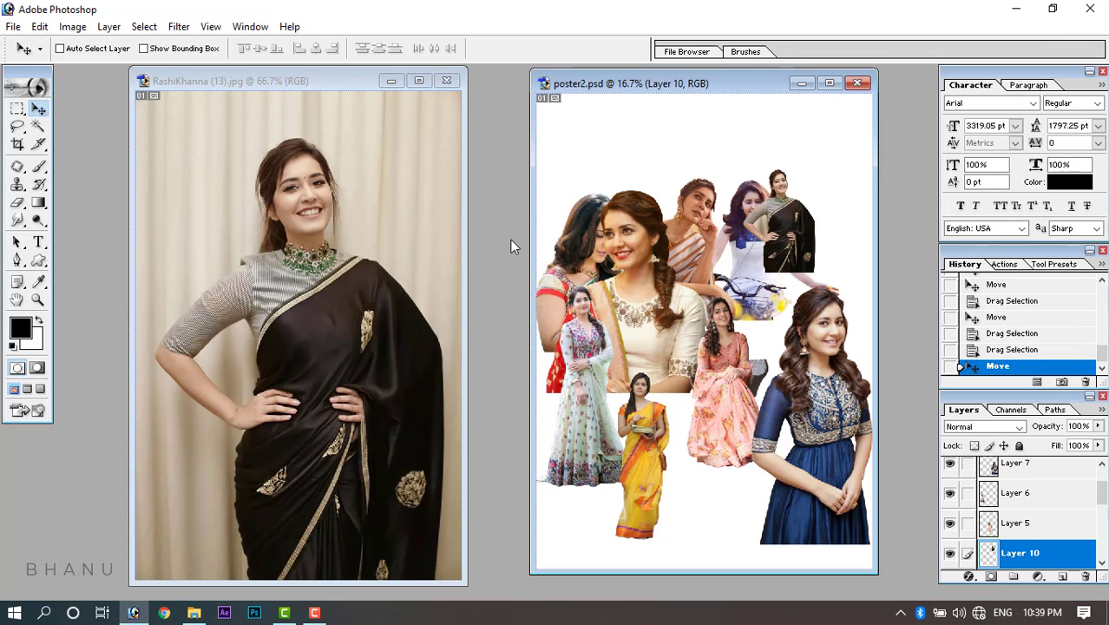
Close RashiKhanna (13).jpg without saving the changes.
left_click(430, 81)
left_click(446, 80)
left_click(560, 242)
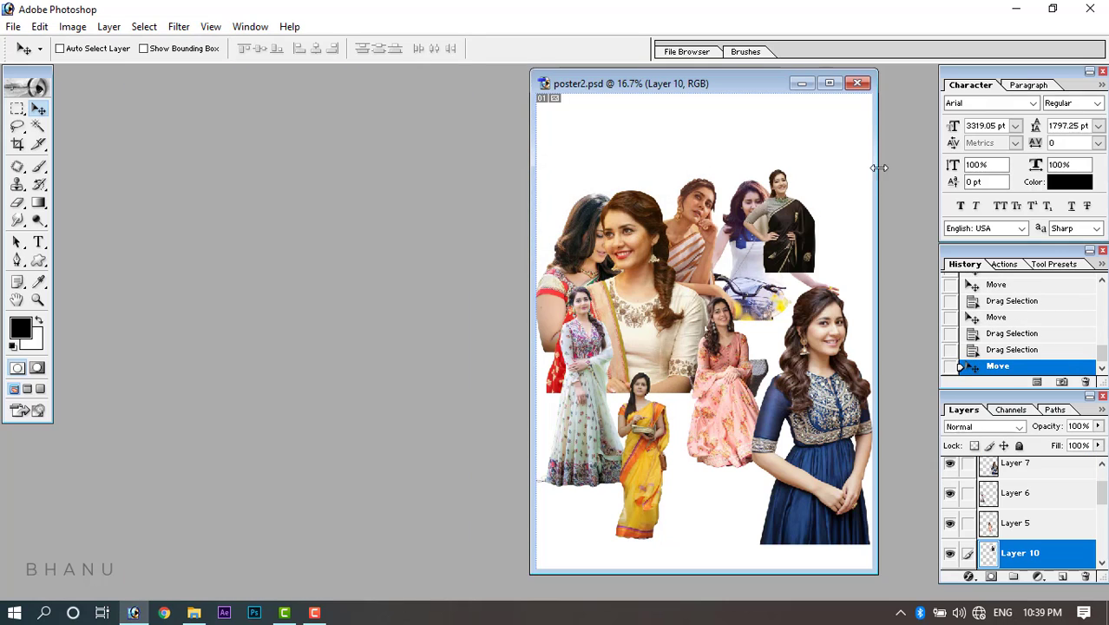
Maximize the poster window and move the black-saree figure down in front of the seated pink-dress figure.
left_click(830, 83)
key("ctrl+plus")
key("ctrl+plus")
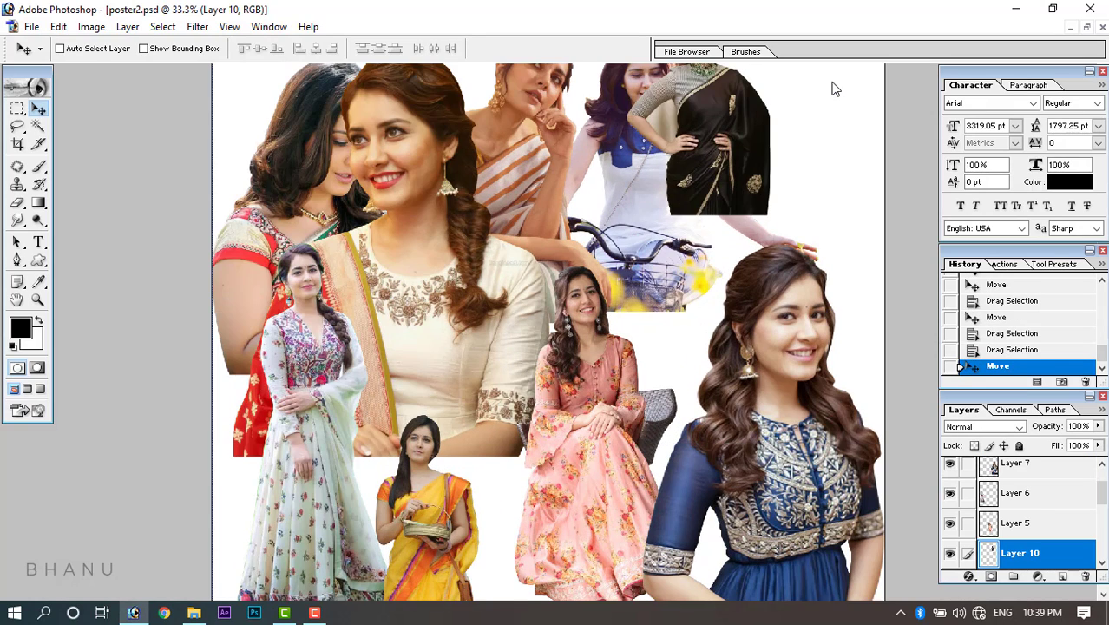
key("Tab")
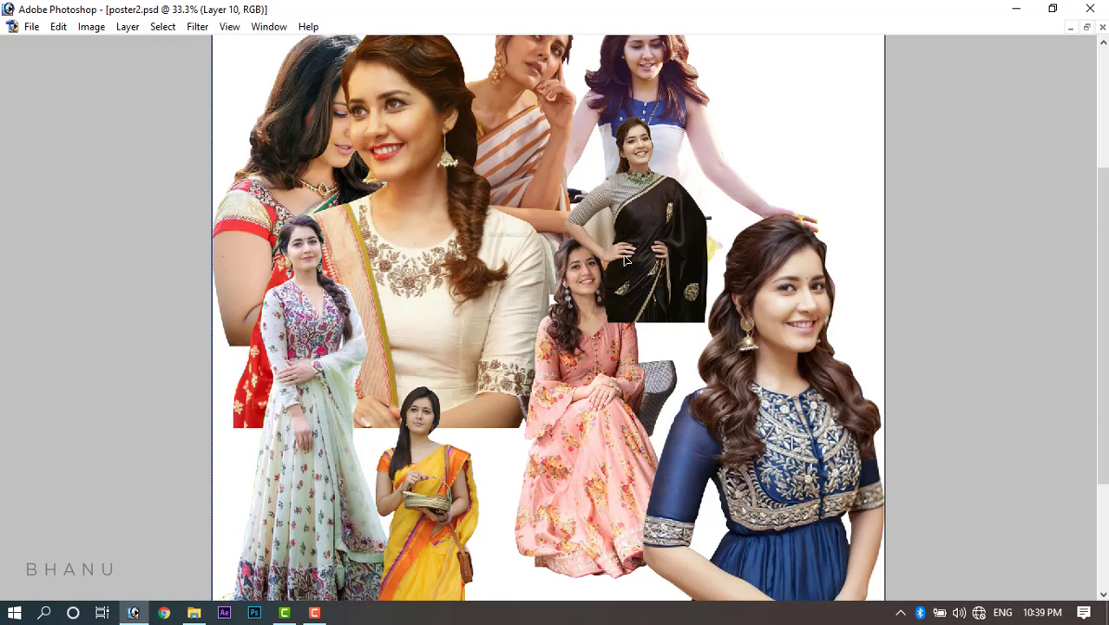
key("ctrl+plus")
key("ctrl+plus")
left_click_drag(739, 213, 644, 335)
right_click(652, 332)
left_click(659, 336)
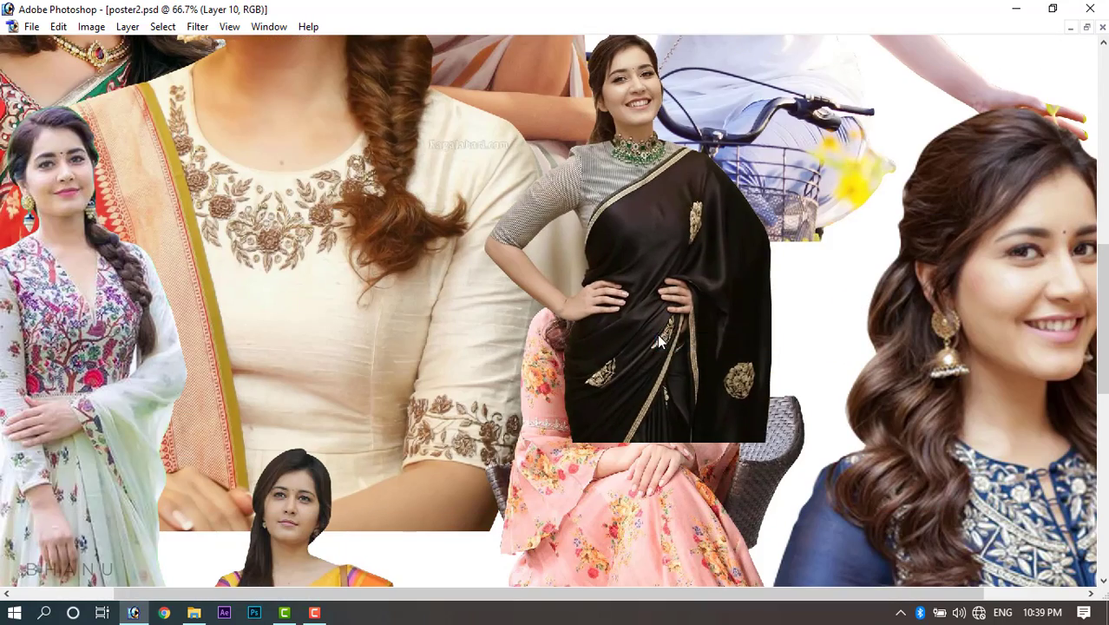
key("ctrl+minus")
key("ctrl+minus")
key("ctrl+t")
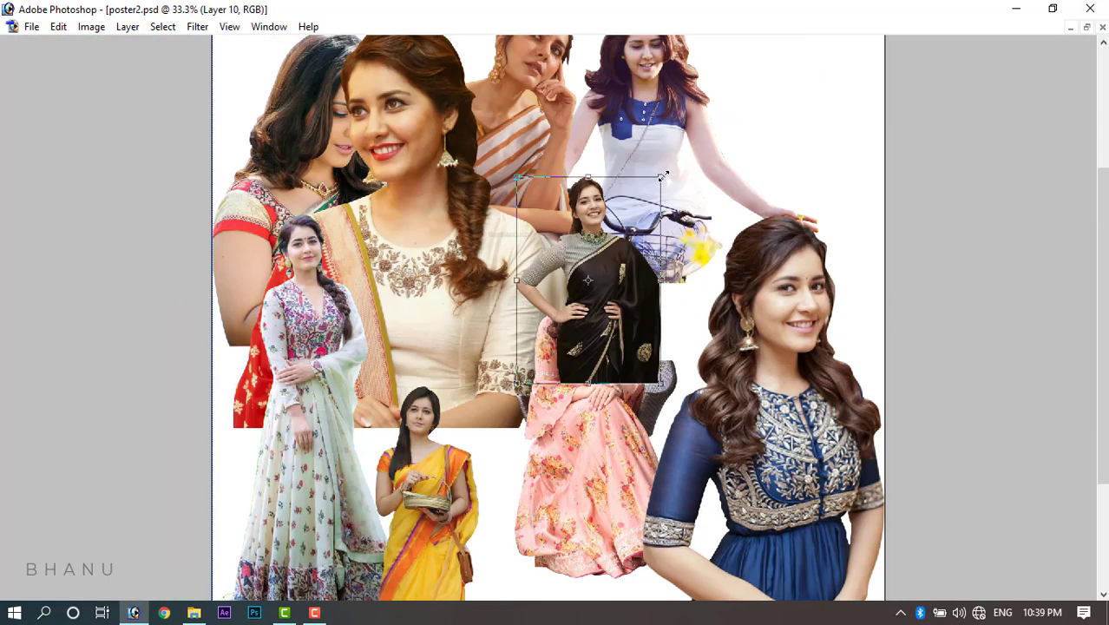
key("Return")
Start a pen path at the black-saree figure's wrist and trace the forearm's inner edge up to the sleeve hem.
key("ctrl+plus")
key("ctrl+plus")
key("ctrl+plus")
key("ctrl+plus")
key("ctrl+plus")
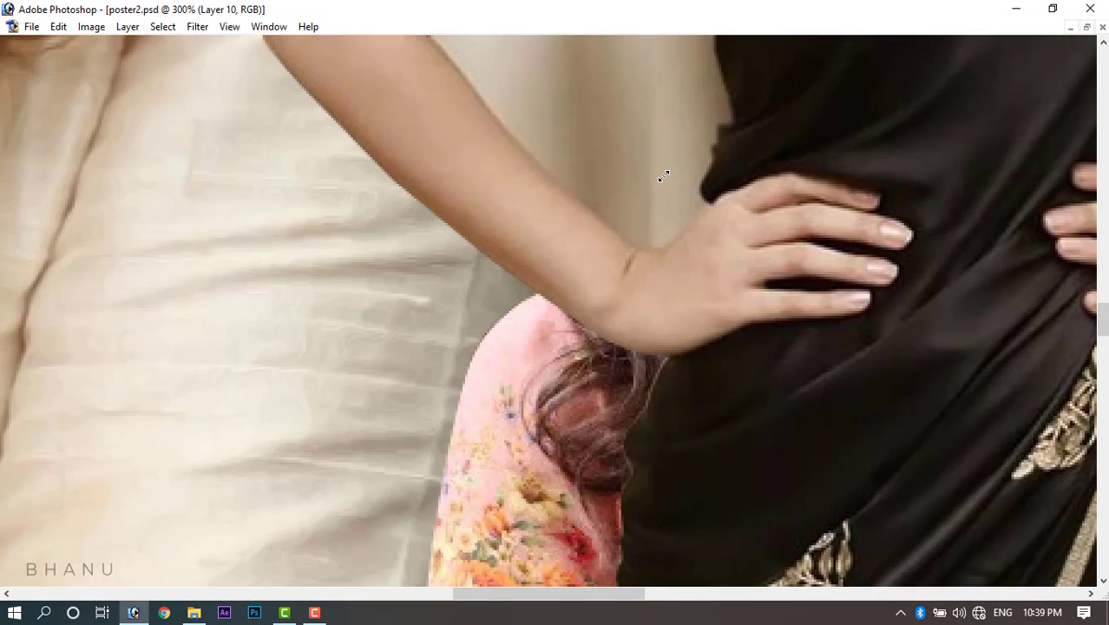
left_click_drag(664, 176, 462, 352)
right_click(376, 329)
left_click(395, 338)
key("p")
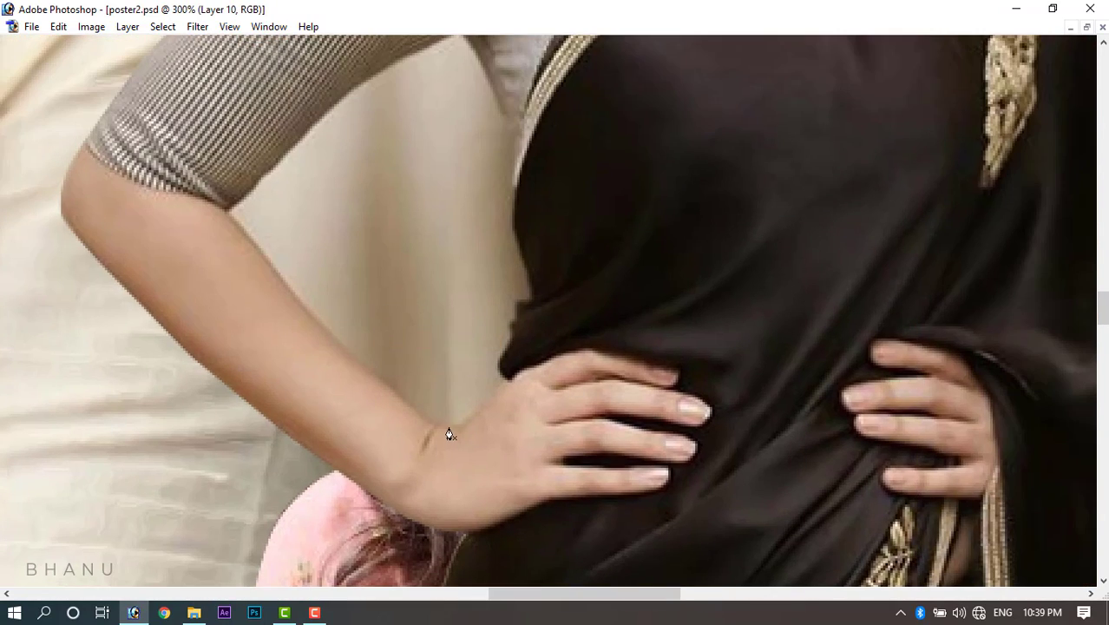
left_click(460, 426)
left_click(438, 426)
left_click(426, 419)
left_click(411, 404)
left_click(383, 385)
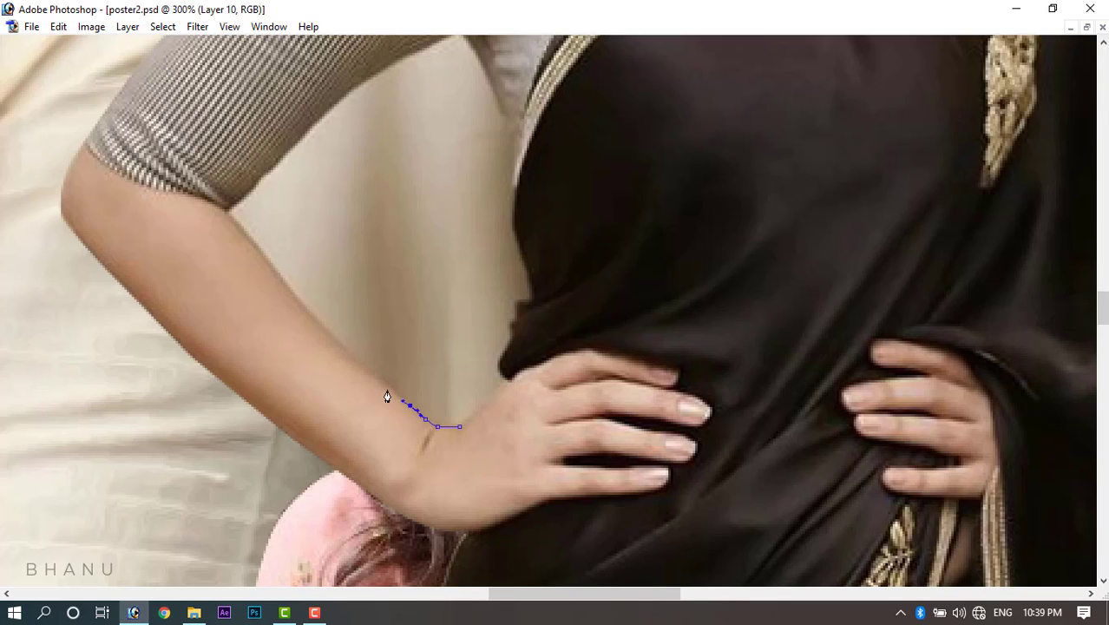
left_click(346, 351)
scroll(347, 486, "up", 3)
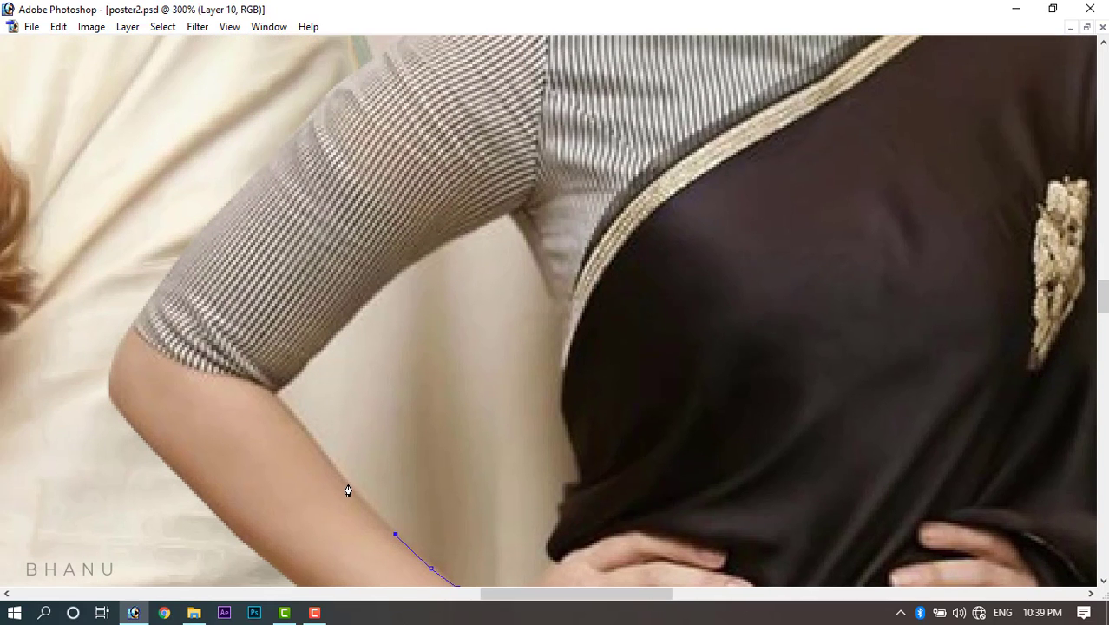
left_click(348, 482)
left_click(312, 442)
left_click(273, 395)
Continue the path under the sleeve to the armpit, down the body's side to the hand, and close it at the wrist.
left_click(293, 379)
left_click(310, 359)
left_click(323, 347)
mouse_move(345, 335)
left_mouse_down()
mouse_move(413, 265)
mouse_move(500, 223)
mouse_move(524, 219)
mouse_move(543, 276)
left_mouse_up()
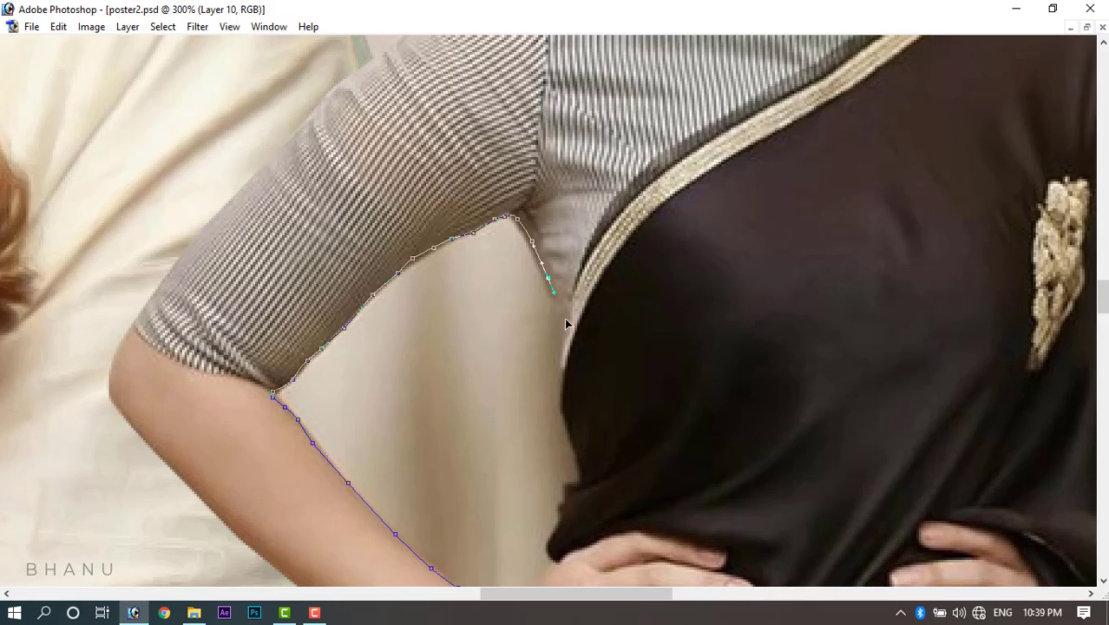
left_click_drag(565, 318, 565, 321)
mouse_move(568, 337)
left_mouse_down()
mouse_move(569, 447)
mouse_move(566, 320)
mouse_move(579, 359)
mouse_move(561, 365)
mouse_move(551, 442)
mouse_move(511, 477)
left_mouse_up()
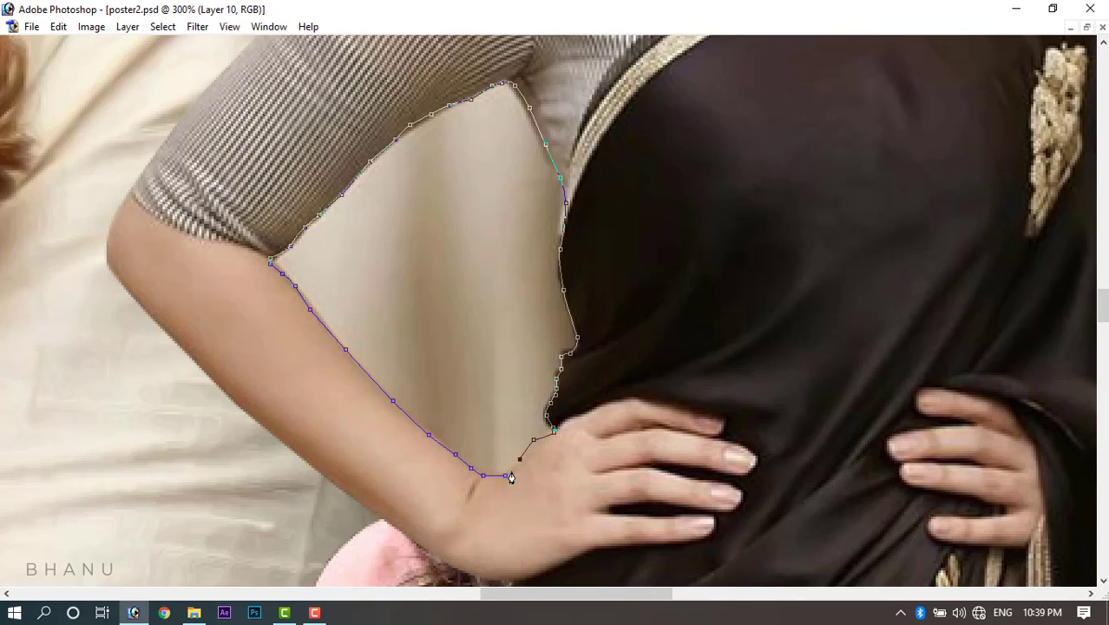
left_click(511, 478)
Convert the arm-gap path into a selection, delete the leftover backdrop inside it and deselect.
key("ctrl+Return")
key("Delete")
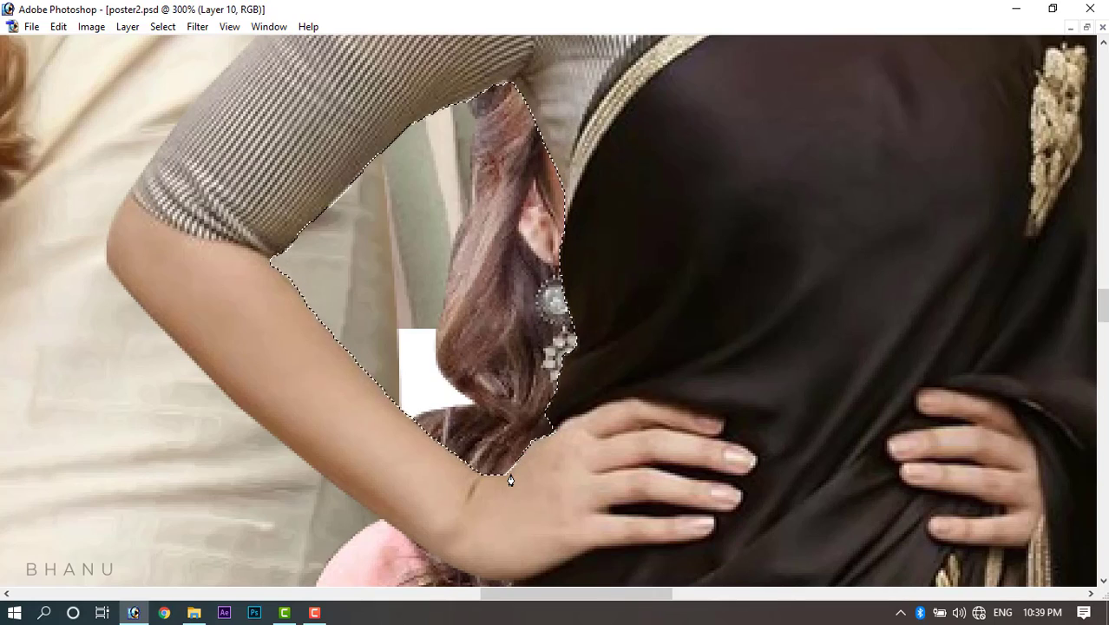
key("ctrl+minus")
key("ctrl+minus")
key("ctrl+minus")
key("ctrl+minus")
key("ctrl+minus")
key("ctrl+minus")
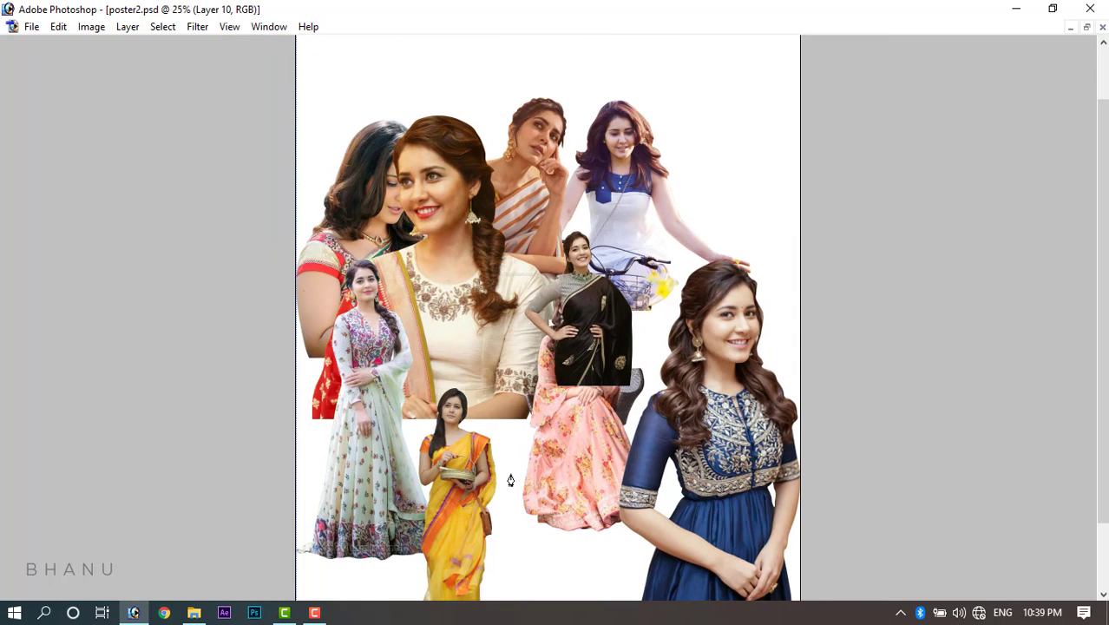
key("ctrl+minus")
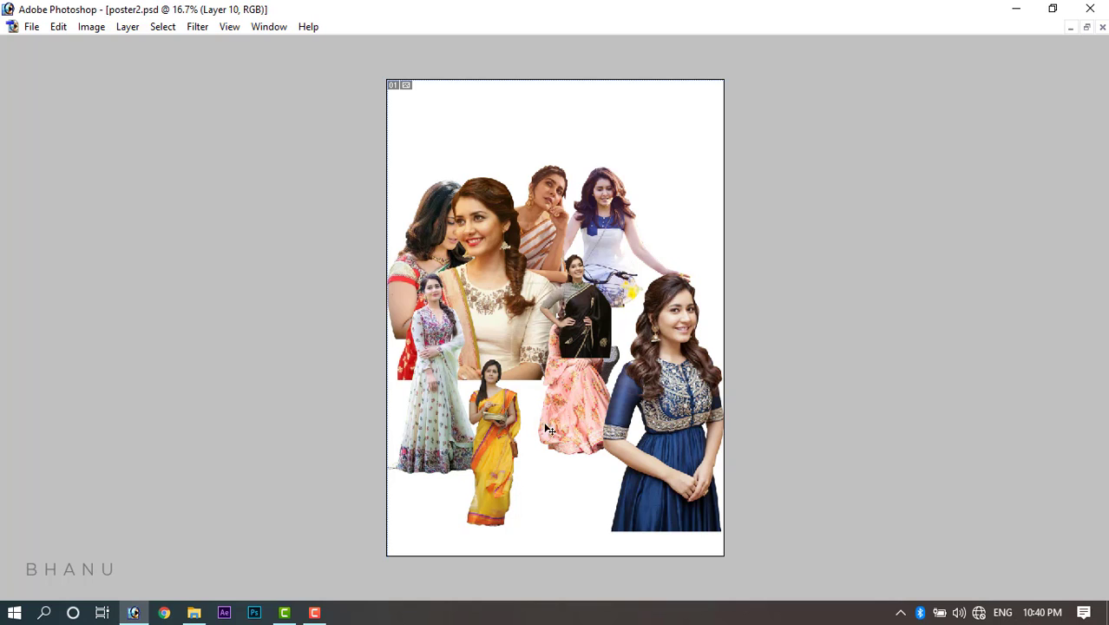
Move the striped-top figure down beside the yellow-saree figure and the cream-dress figure to the poster's upper right.
left_click_drag(512, 302, 503, 199)
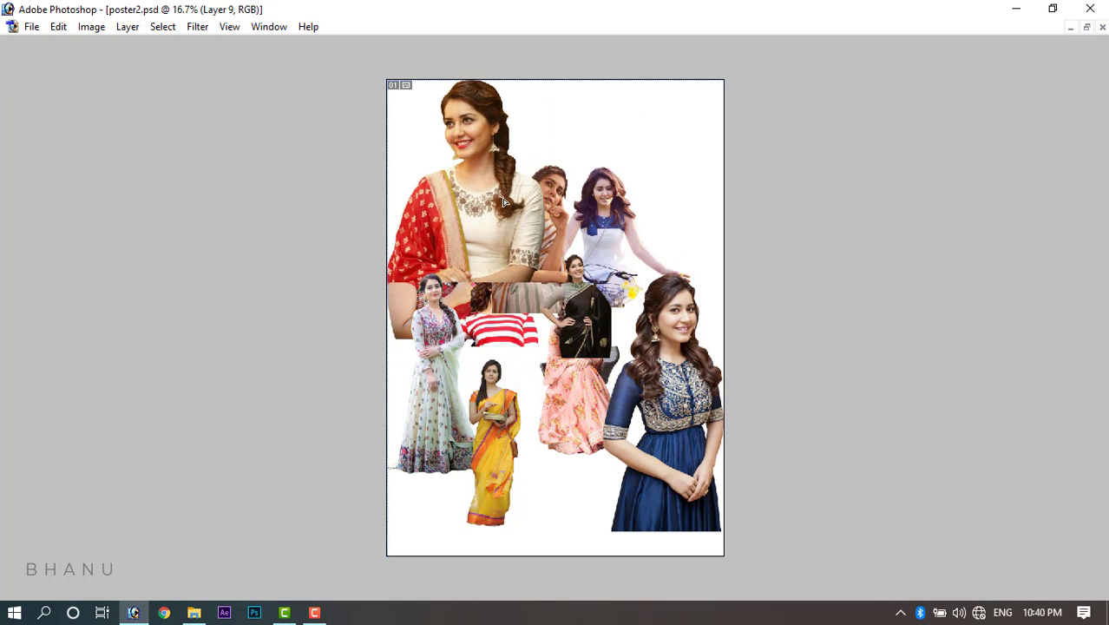
right_click(509, 330)
left_click(521, 334)
left_click_drag(503, 331, 524, 415)
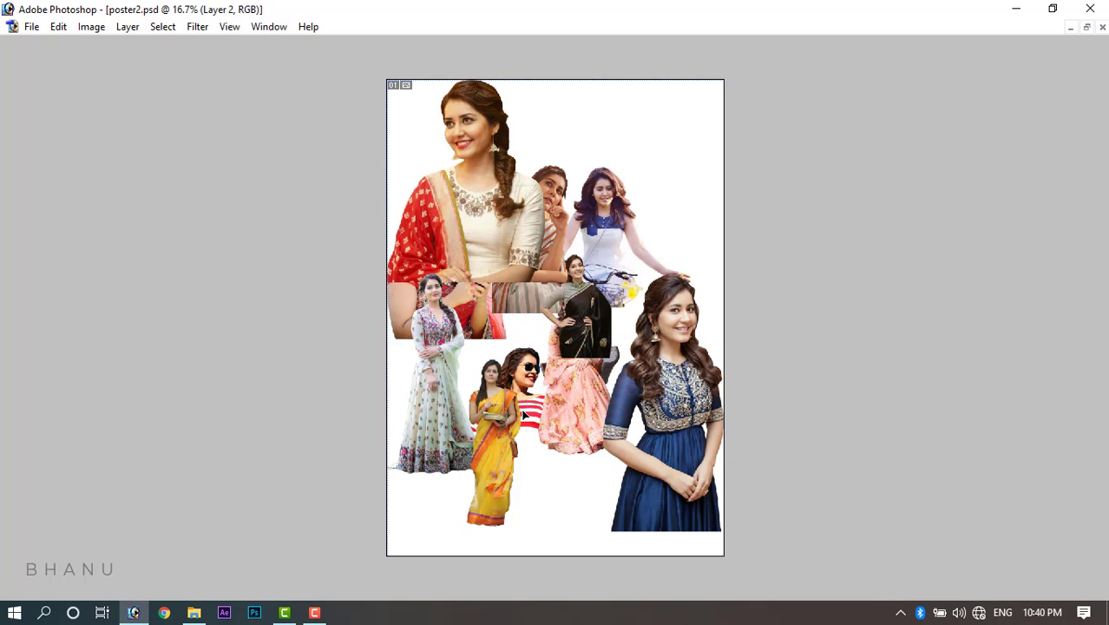
right_click(426, 206)
left_click(440, 214)
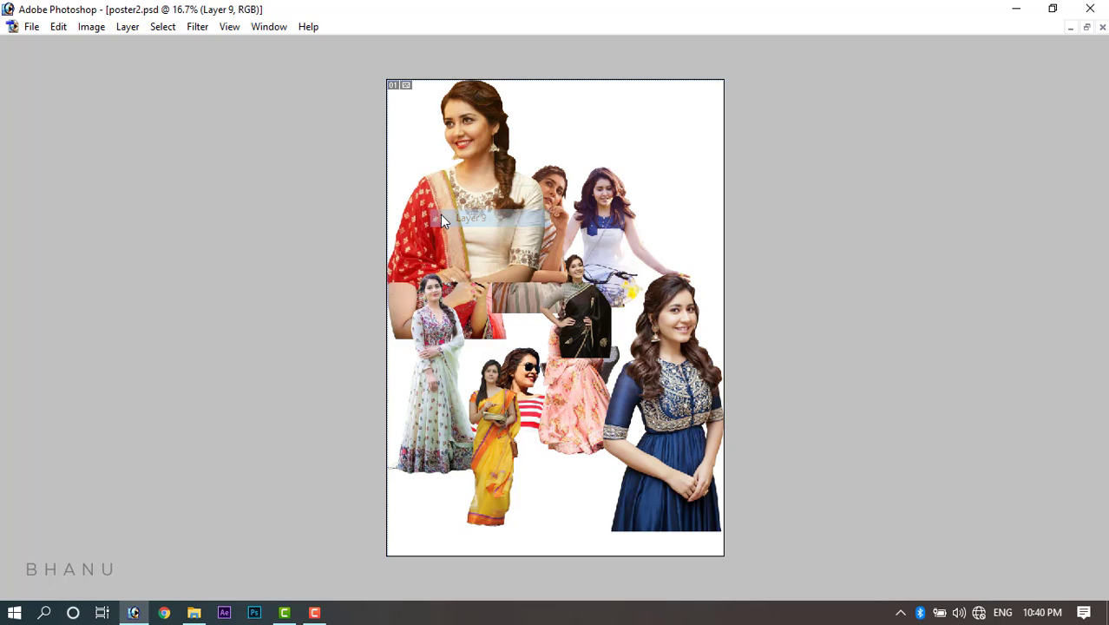
left_click_drag(440, 215, 620, 249)
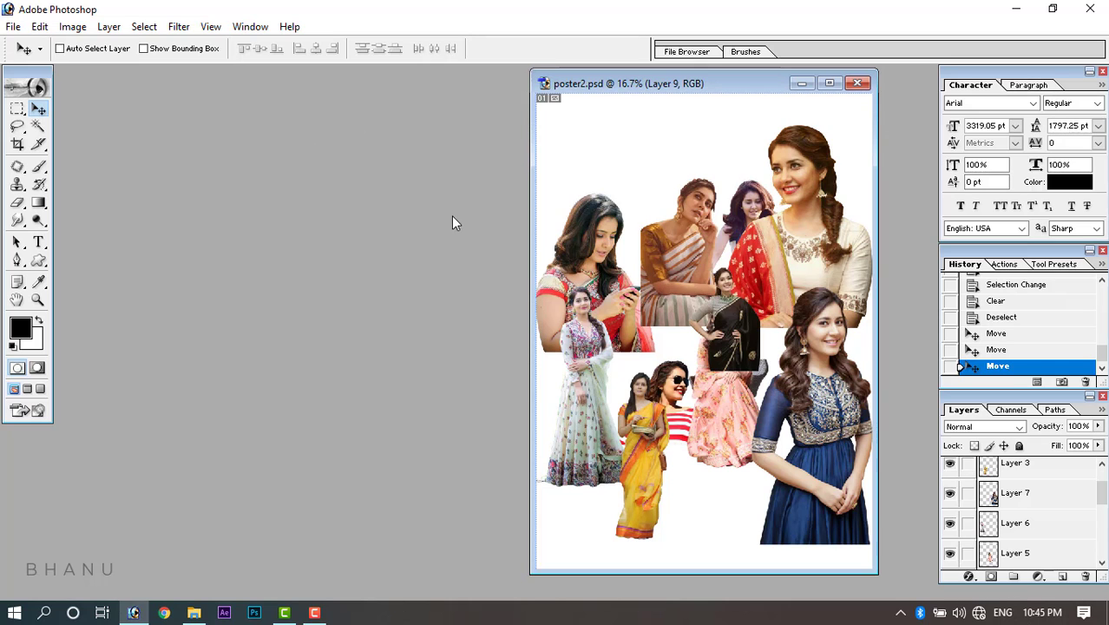
Open background.jpg from the RashiKhanna folder and place its window beside the poster window.
left_click_drag(621, 90, 542, 99)
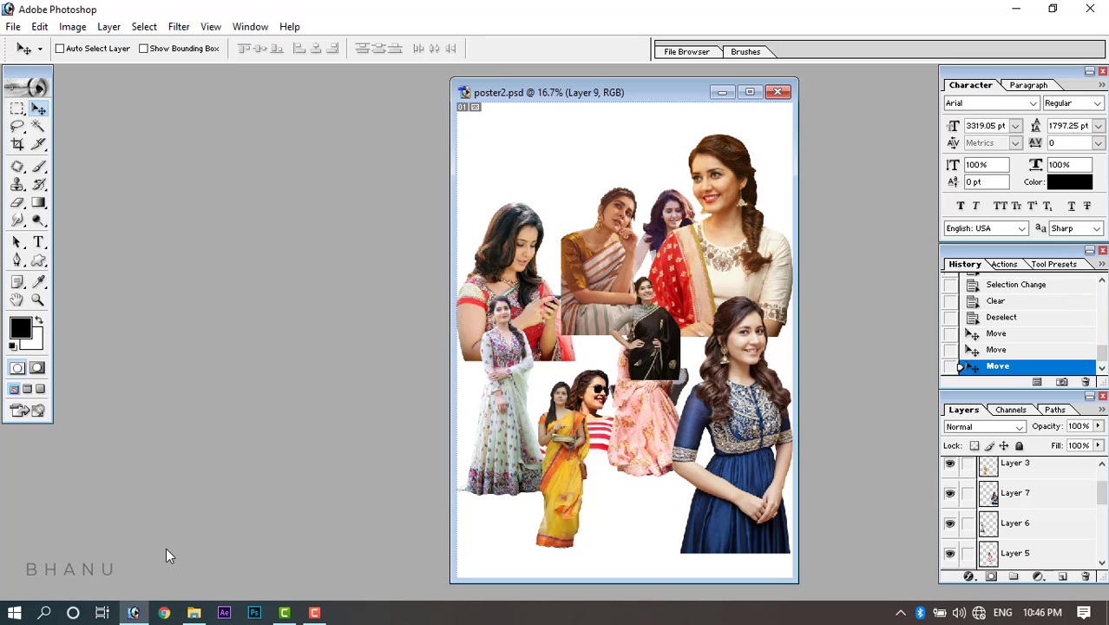
left_click(194, 612)
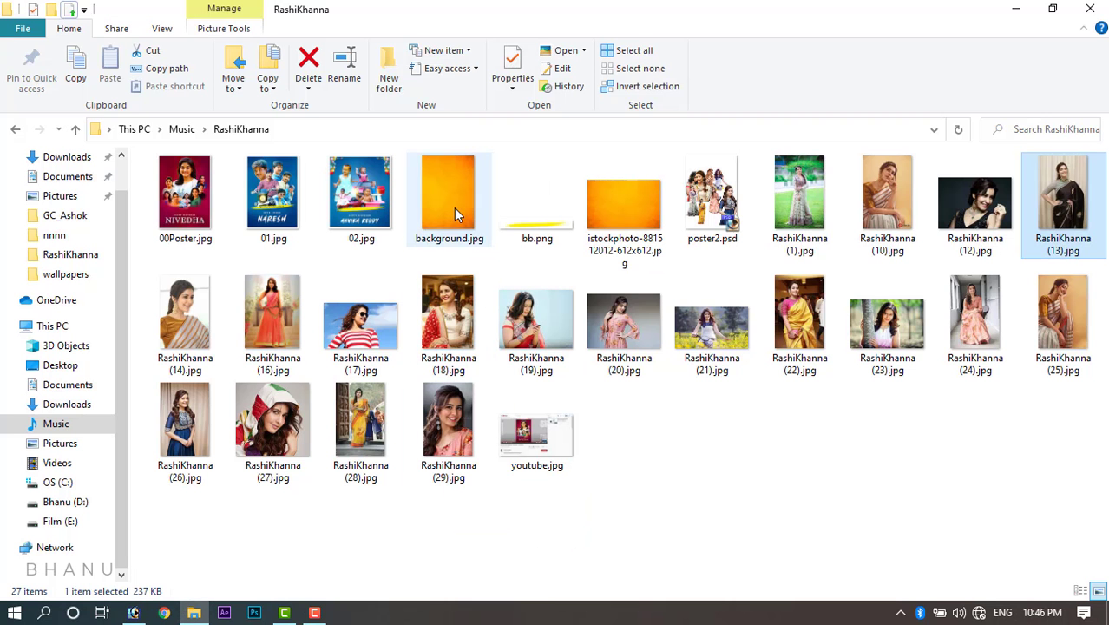
left_click_drag(454, 207, 278, 337)
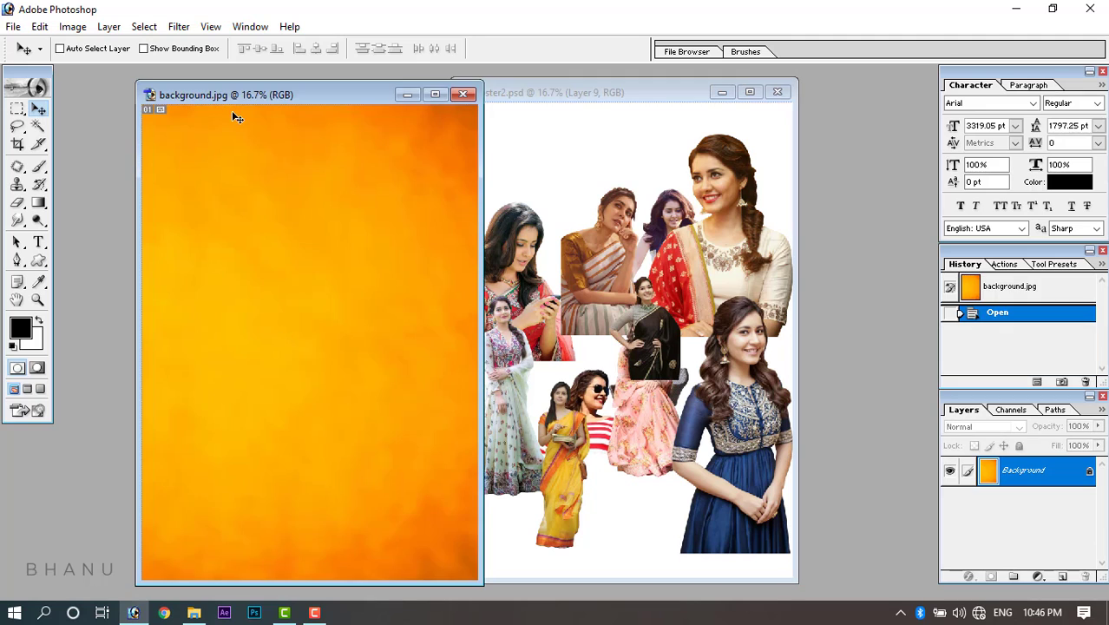
left_click_drag(232, 94, 161, 66)
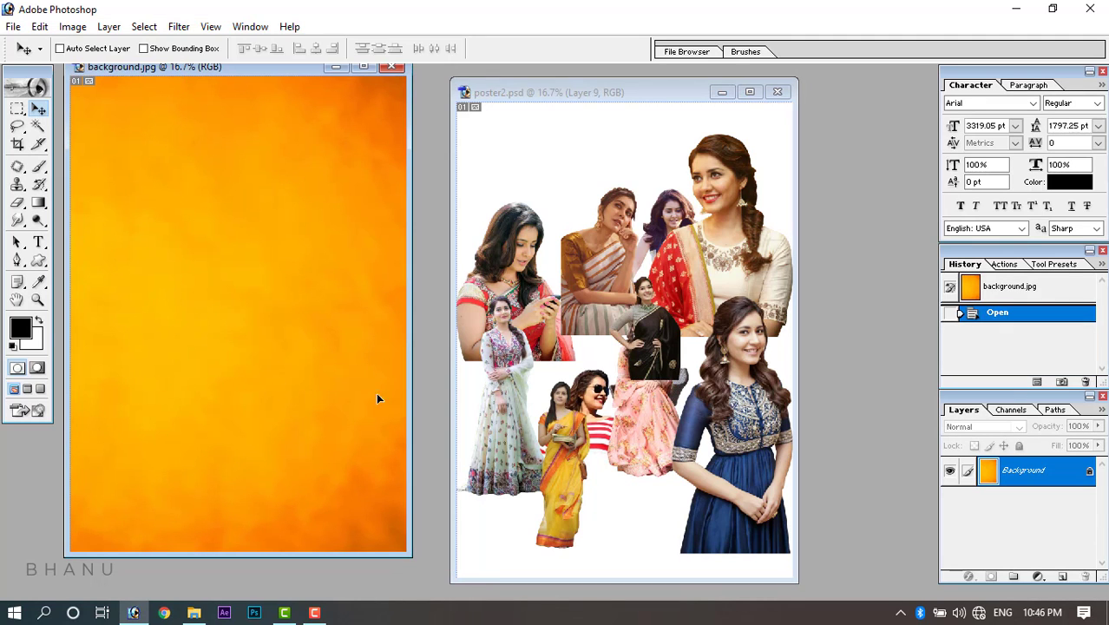
Copy the orange background image into poster2.psd as a new layer and close background.jpg.
left_click_drag(376, 393, 550, 224)
left_click(183, 158)
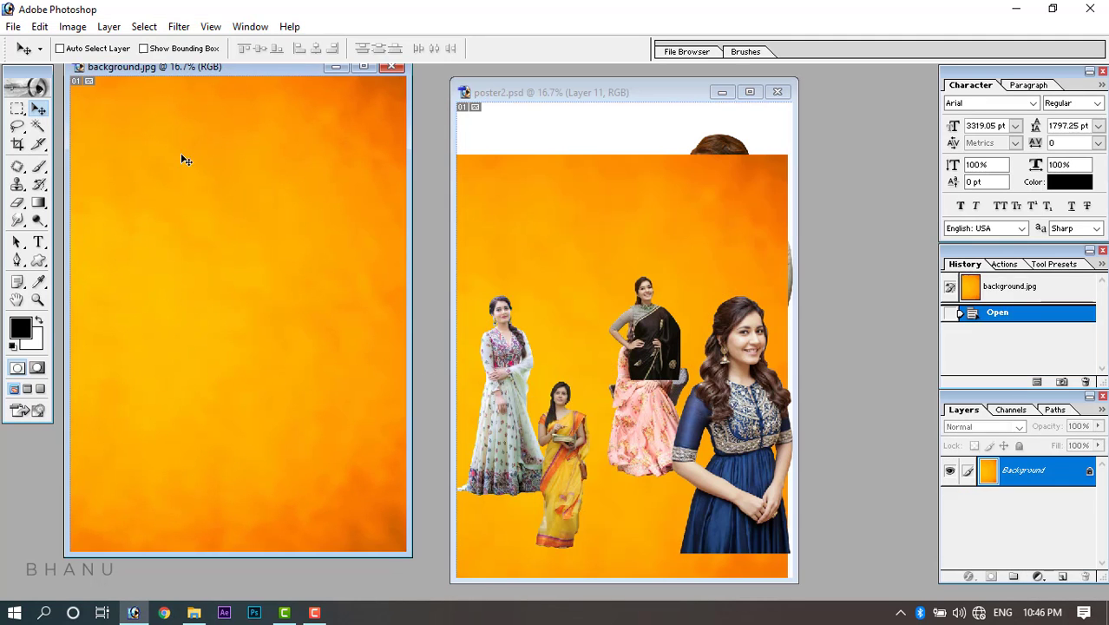
left_click_drag(208, 69, 216, 97)
left_click(397, 95)
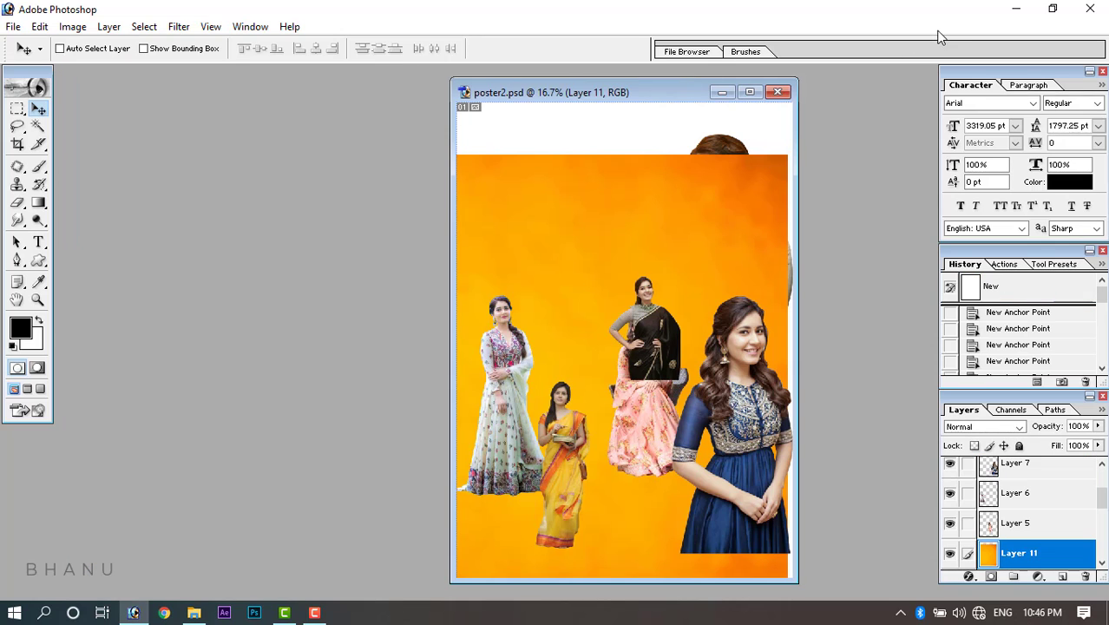
Check the details of the istockphoto gold texture file in the image folder, and return to Photoshop.
left_click(1016, 9)
left_click(593, 262)
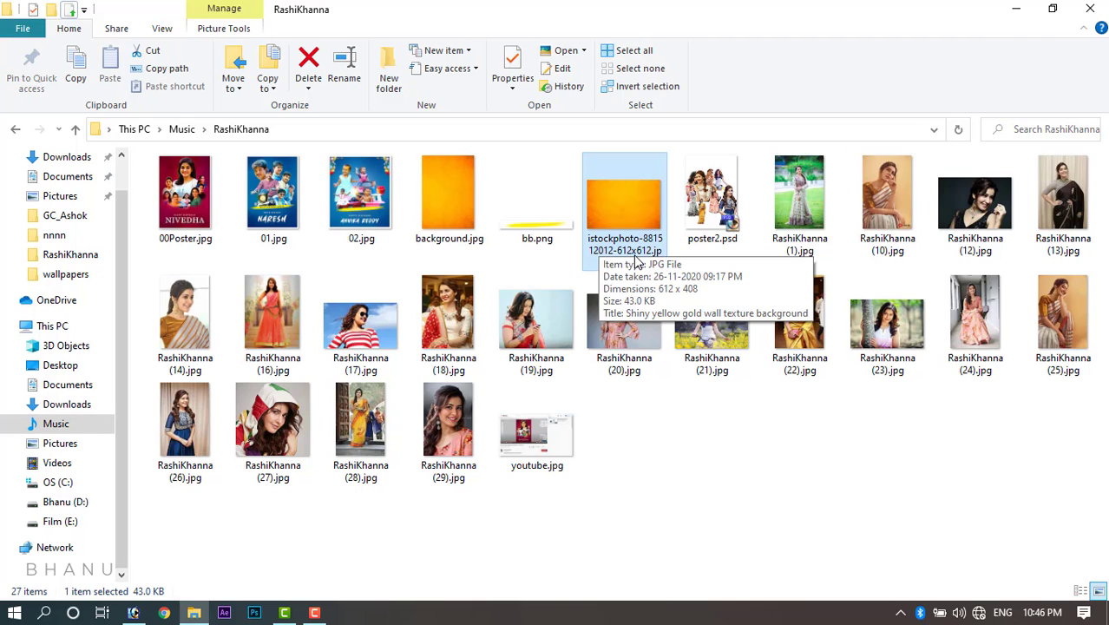
left_click(647, 407)
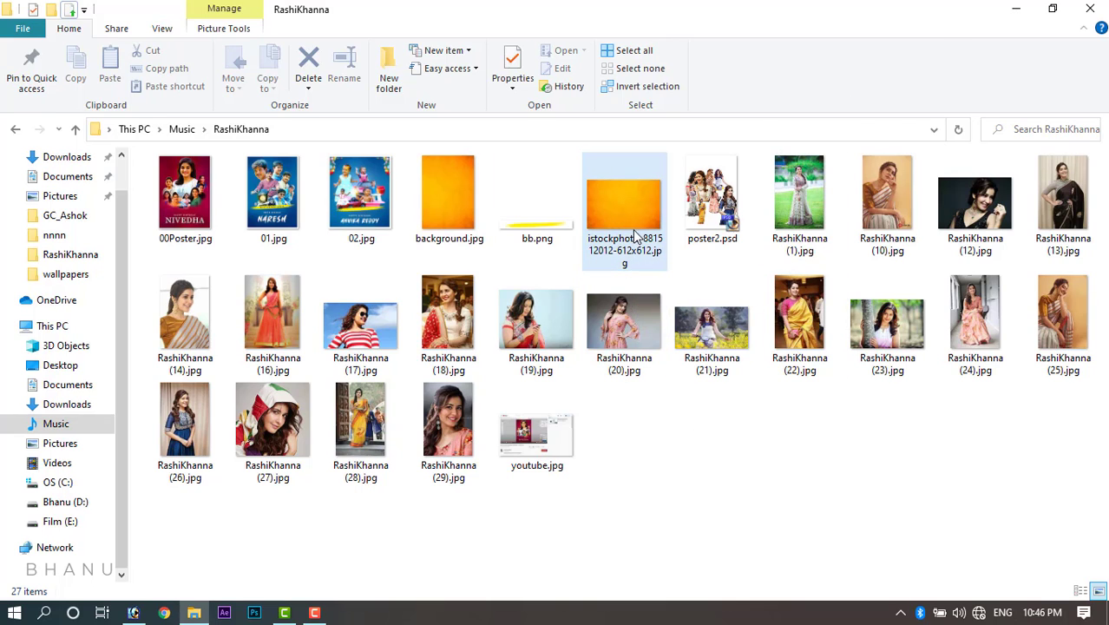
left_click(1031, 15)
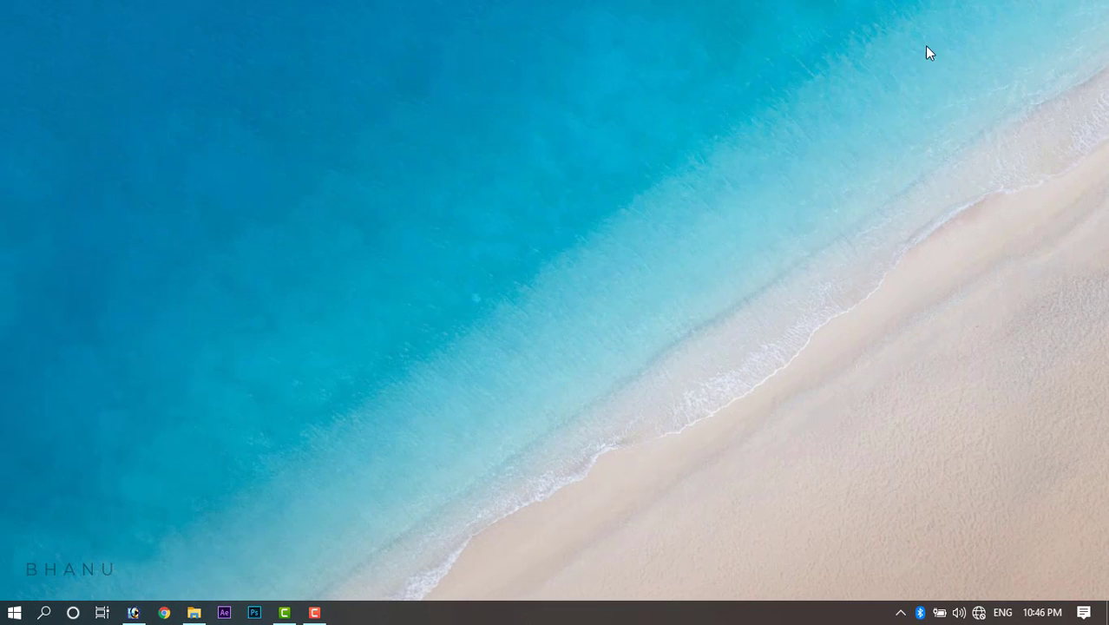
left_click(134, 609)
Maximize the poster window and try the orange background layer at different positions on the canvas.
left_click(750, 92)
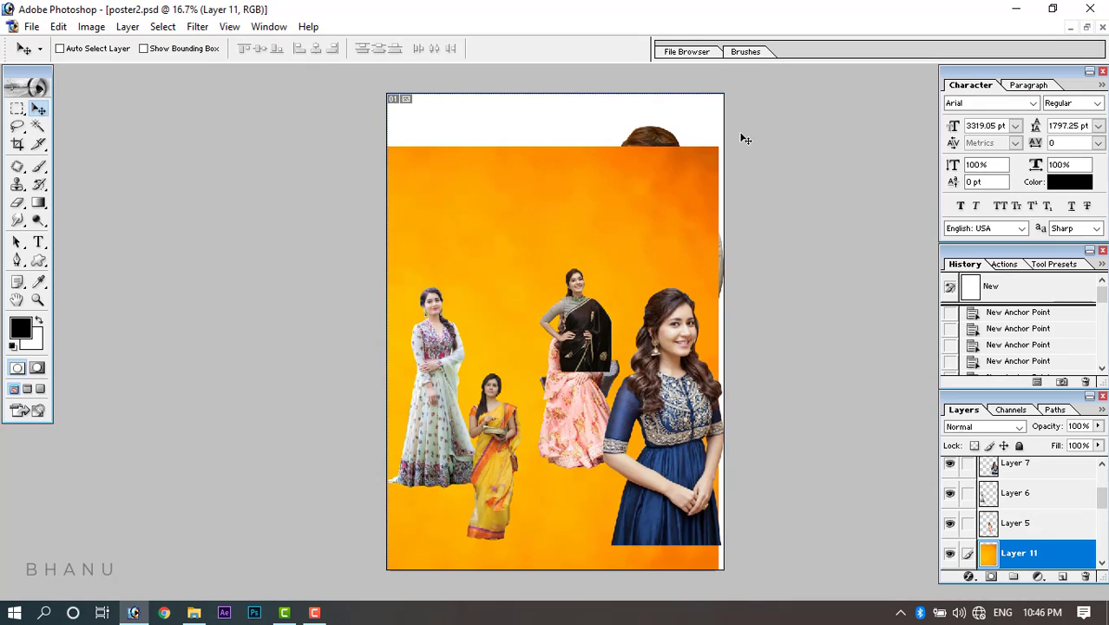
left_click_drag(484, 230, 617, 323)
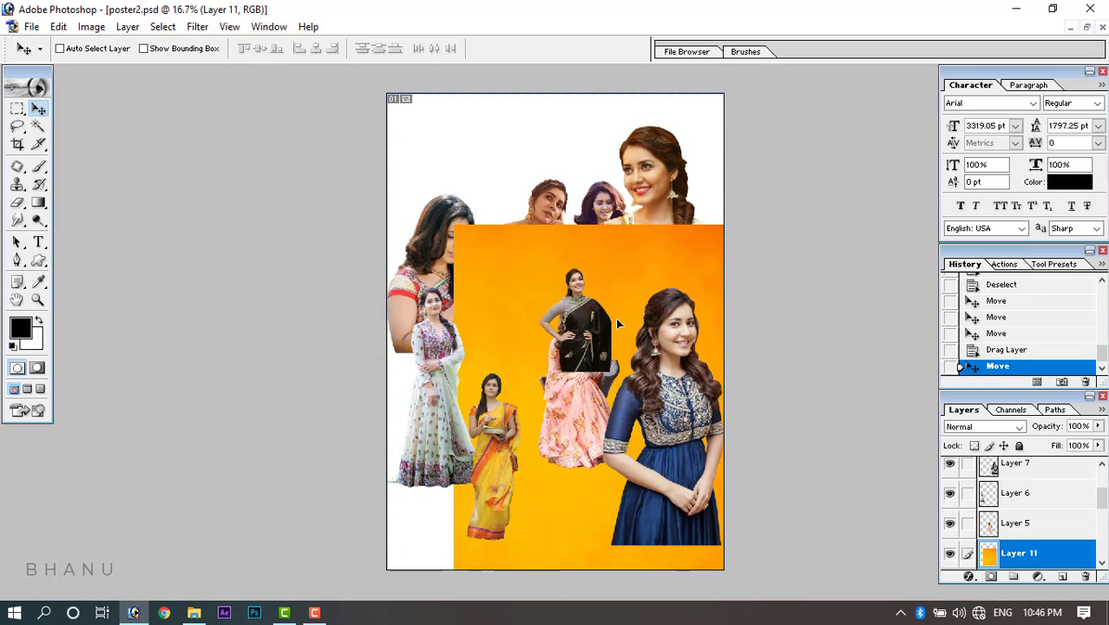
left_click_drag(456, 467, 402, 421)
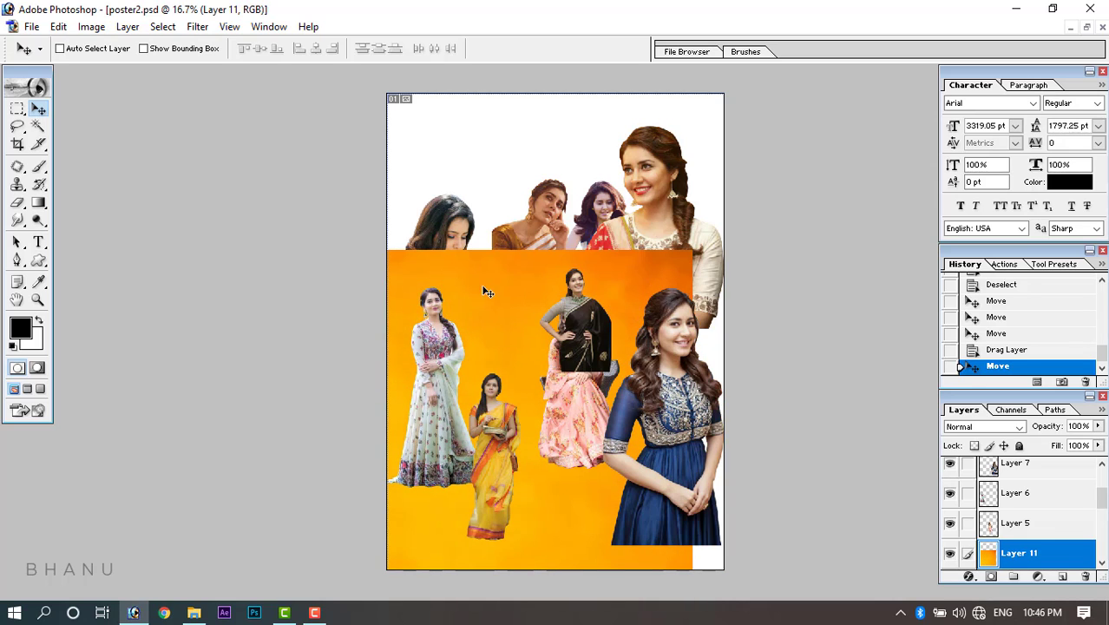
left_click_drag(482, 287, 469, 267)
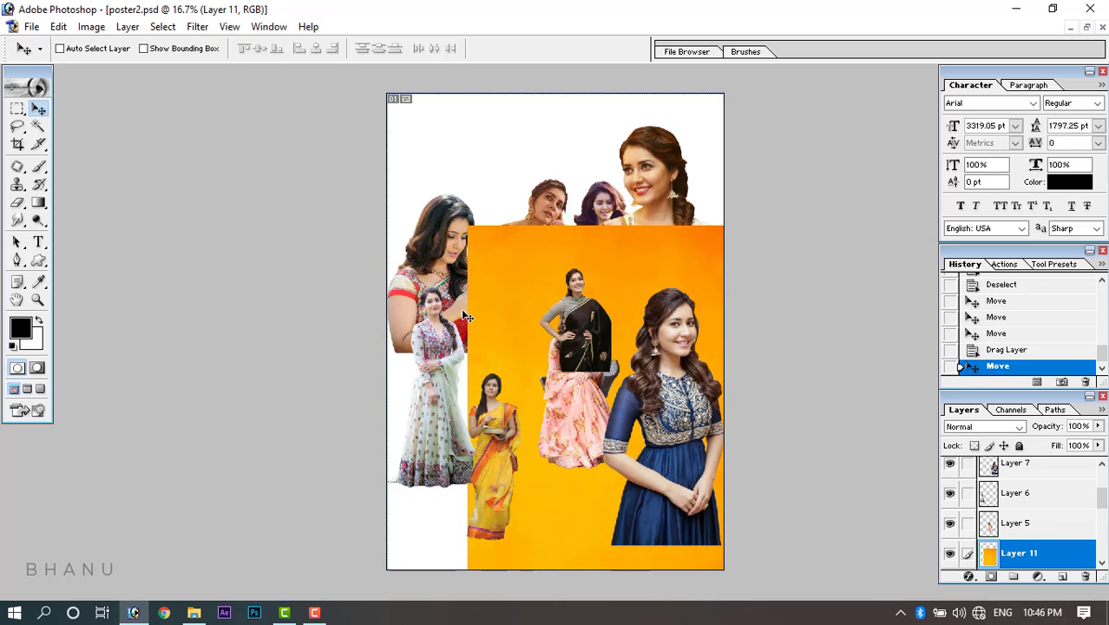
left_click_drag(463, 315, 495, 163)
Try the orange background layer at the back, at the front and at levels in between in the layer stack.
key("ctrl+shift+bracketleft")
key("ctrl+shift+bracketright")
key("ctrl+shift+bracketleft")
key("ctrl+bracketright")
key("ctrl+bracketright")
key("ctrl+bracketright")
key("ctrl+bracketright")
key("ctrl+bracketright")
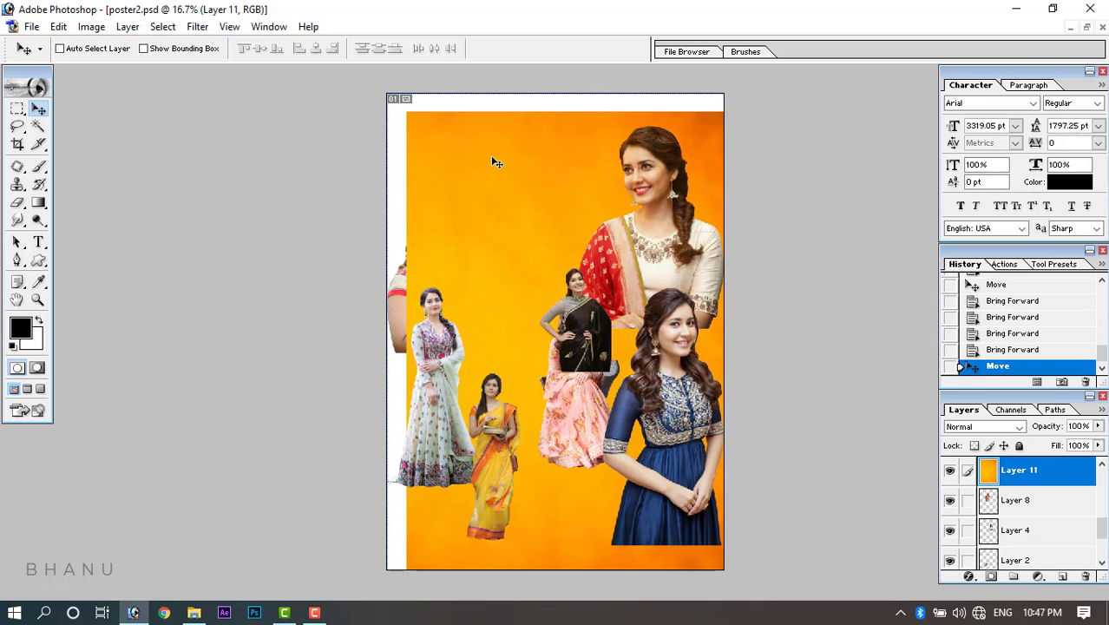
Send the orange background layer behind all the figures and align it to cover the whole canvas.
key("ctrl+shift+bracketleft")
right_click(494, 157)
left_click(512, 169)
left_click_drag(513, 170, 493, 153)
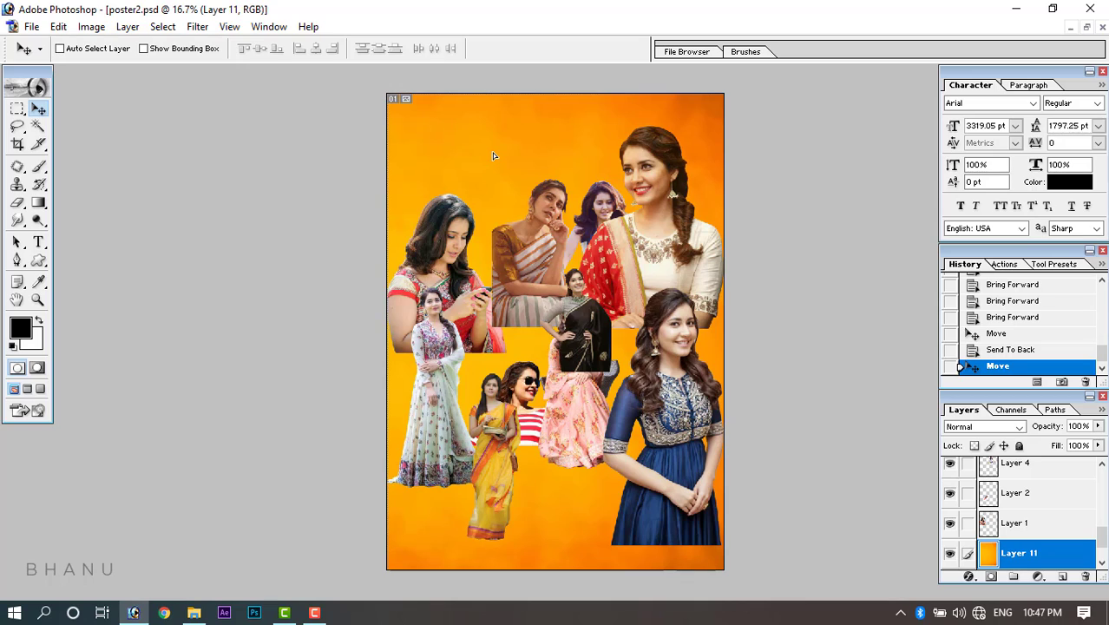
Bring the orange background layer to the front and send it behind all the figures again.
key("ctrl+shift+bracketright")
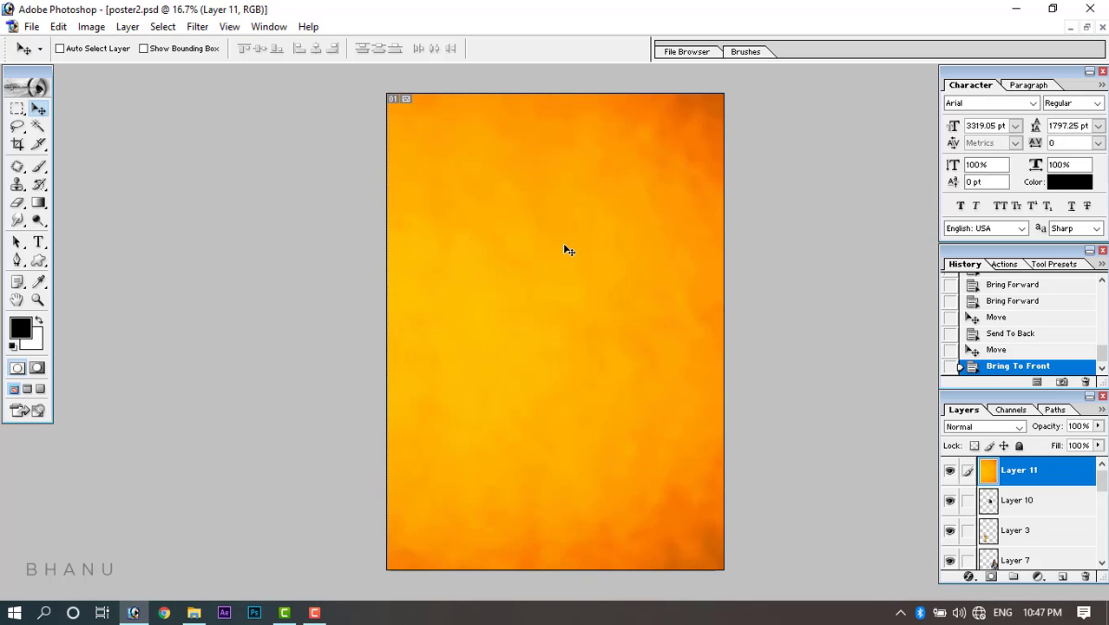
key("ctrl+shift+bracketleft")
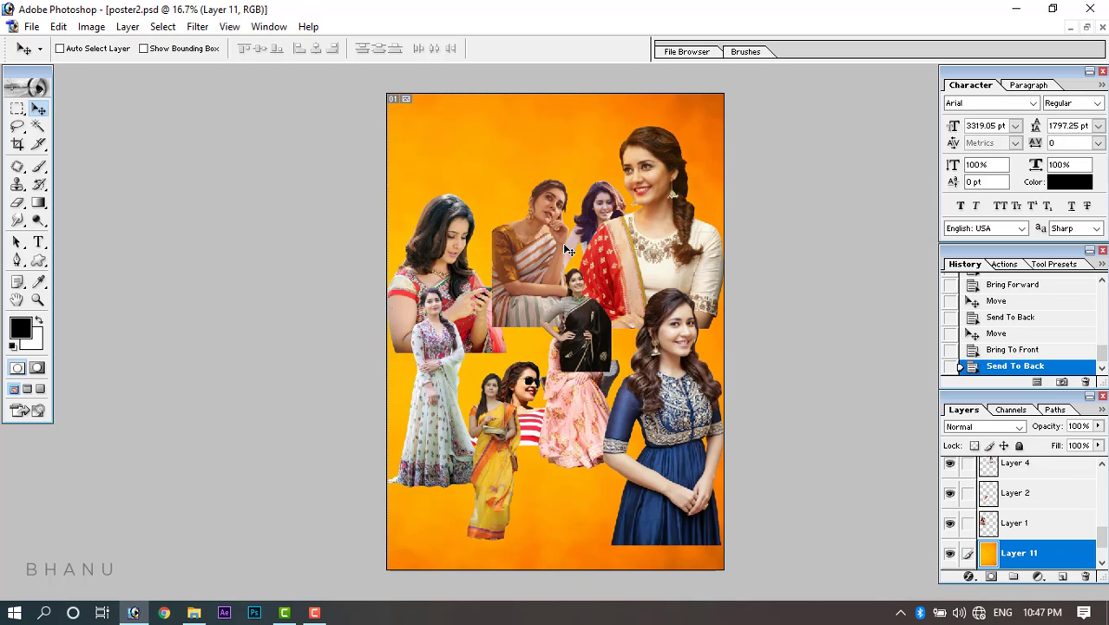
key("ctrl+minus")
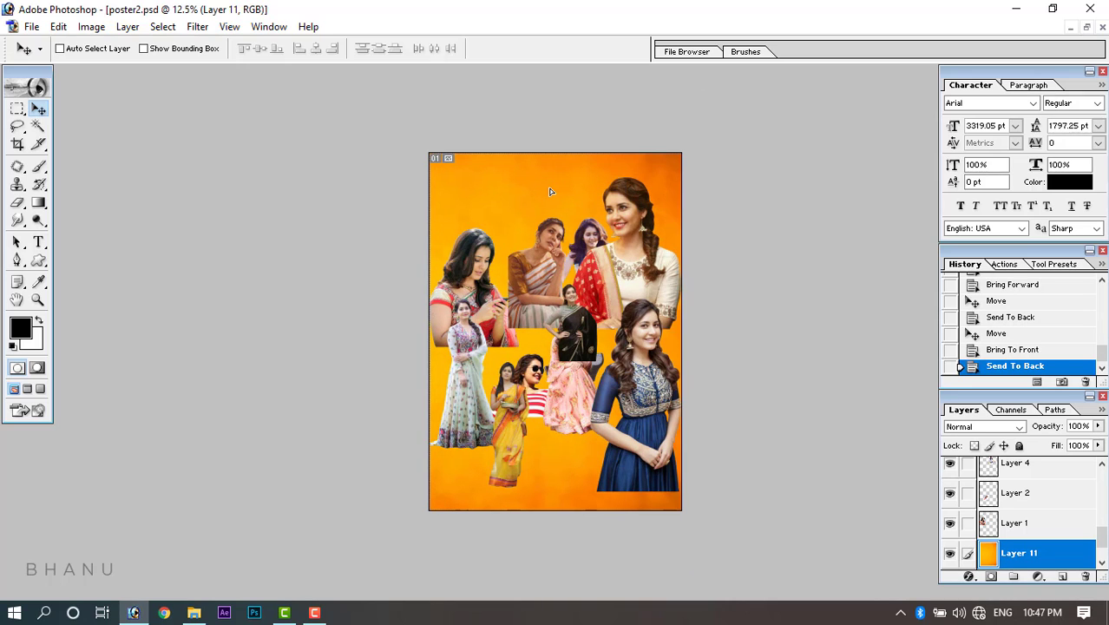
left_click_drag(549, 192, 518, 218)
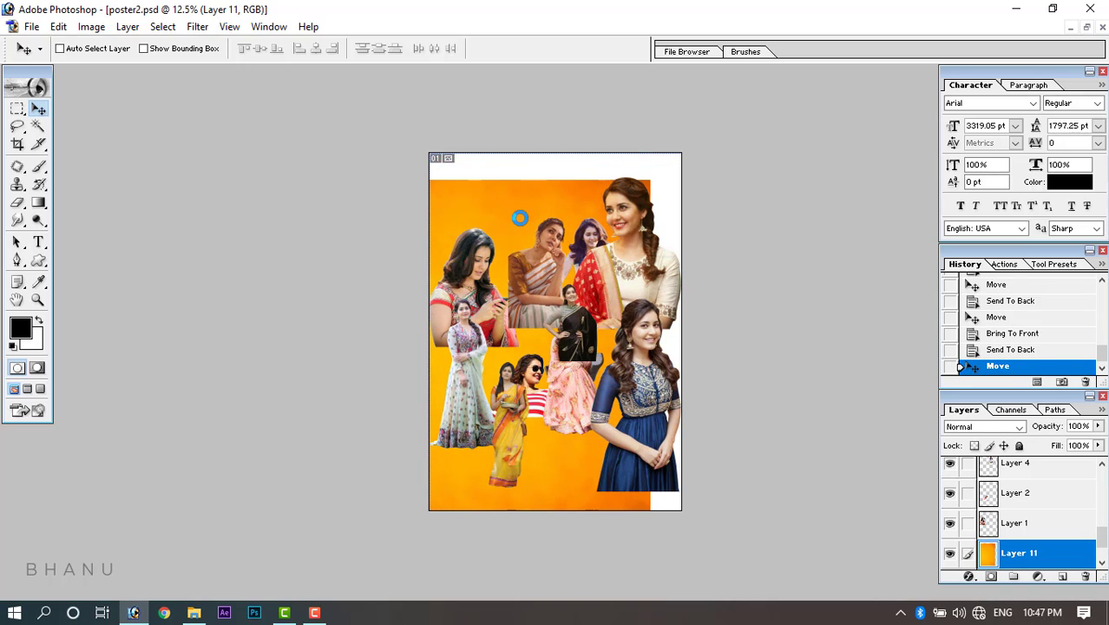
key("ctrl+z")
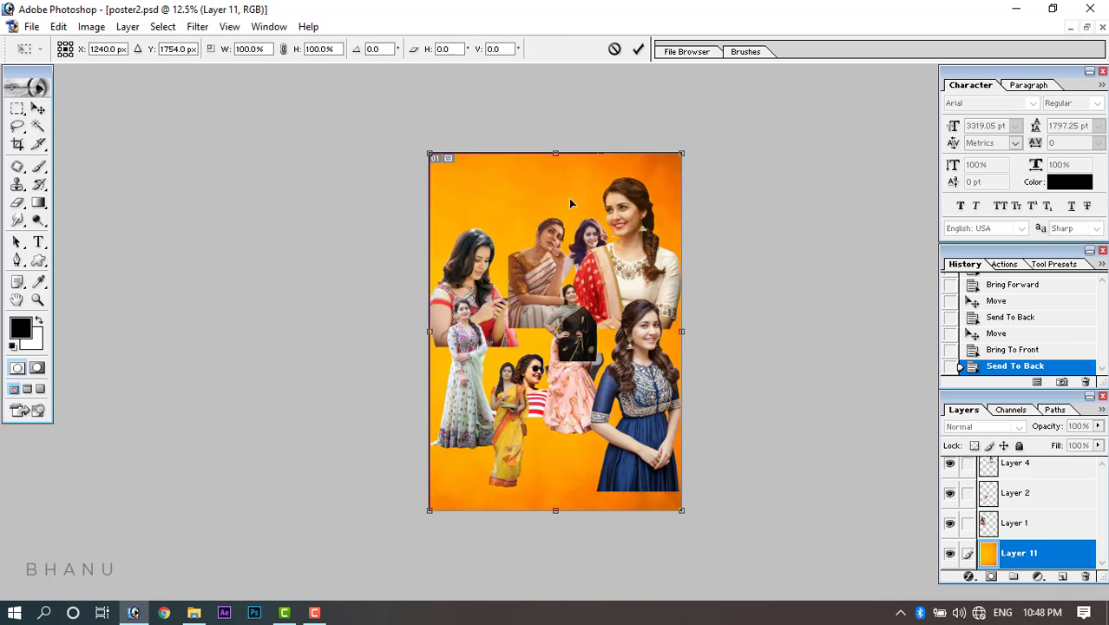
key("ctrl+t")
key("Return")
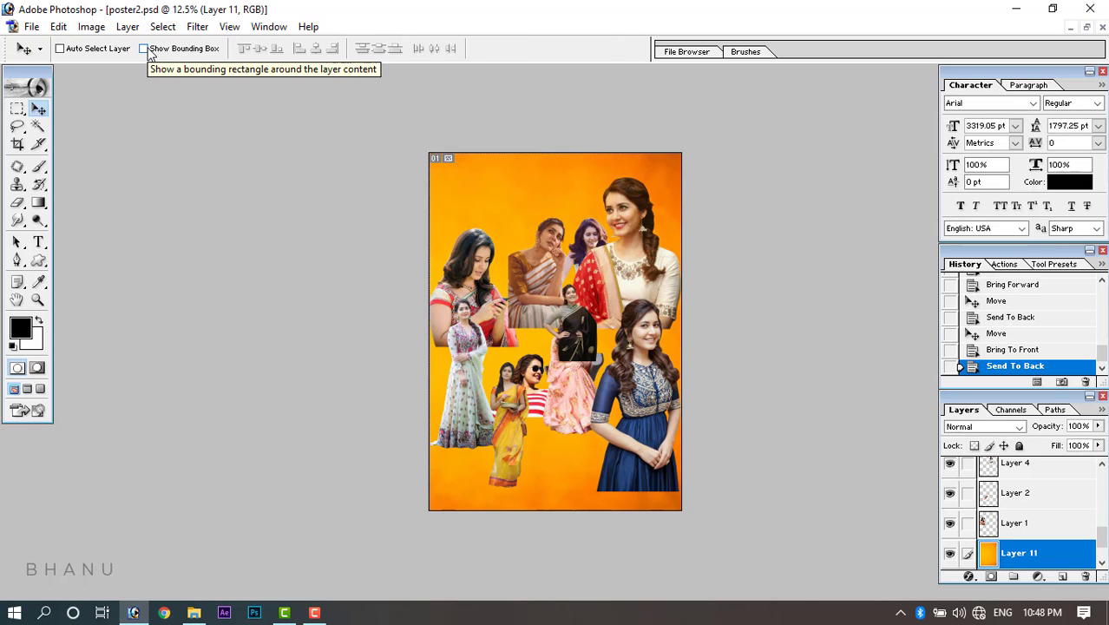
Turn on the bounding box display for the selected layer.
left_click(145, 49)
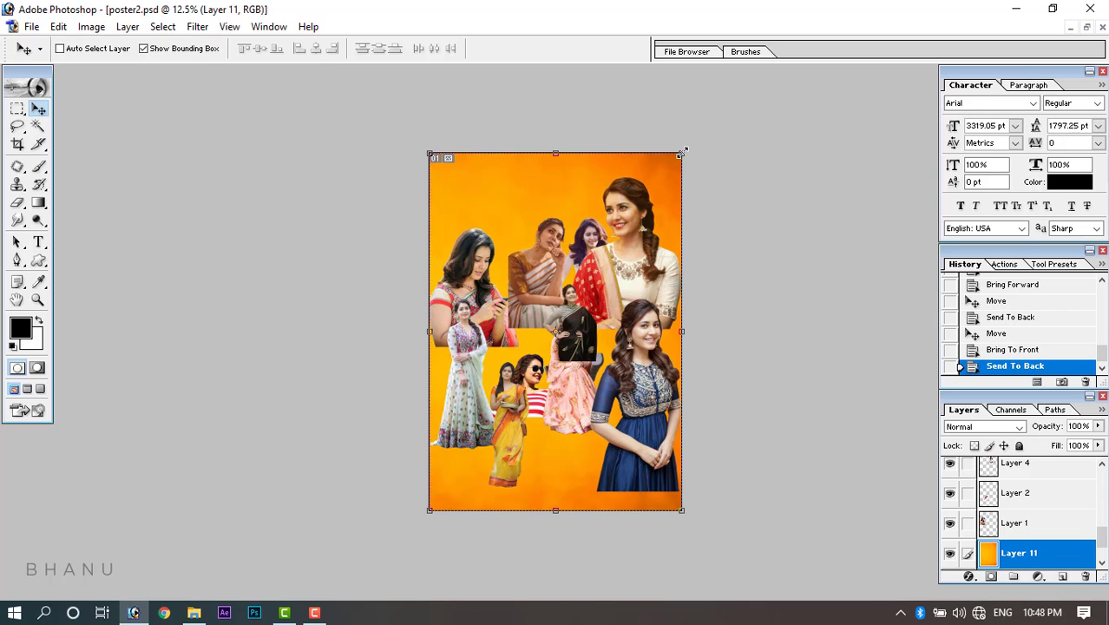
left_click_drag(682, 153, 754, 256)
key("Escape")
left_click(177, 52)
key("ctrl+t")
left_click_drag(705, 148, 740, 152)
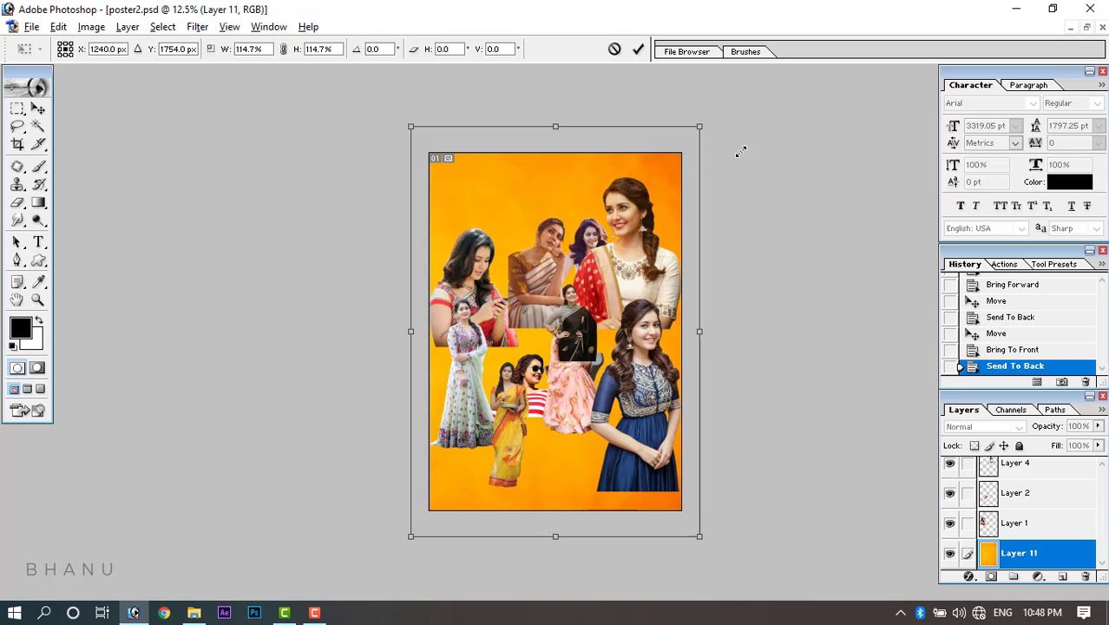
key("alt+shift")
left_click_drag(705, 128, 621, 368)
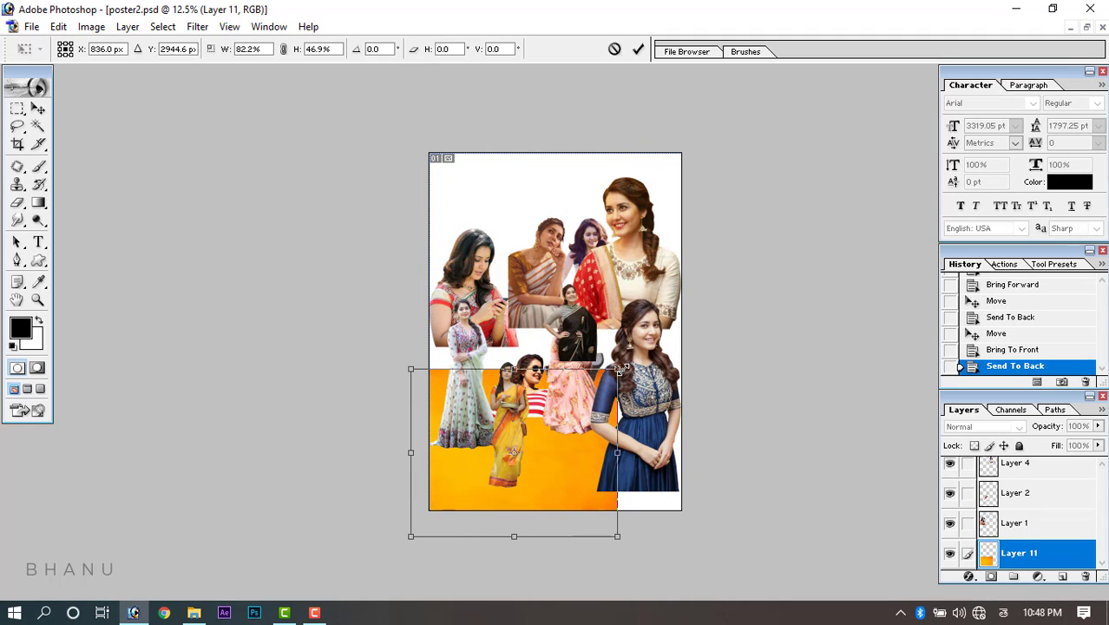
key("Escape")
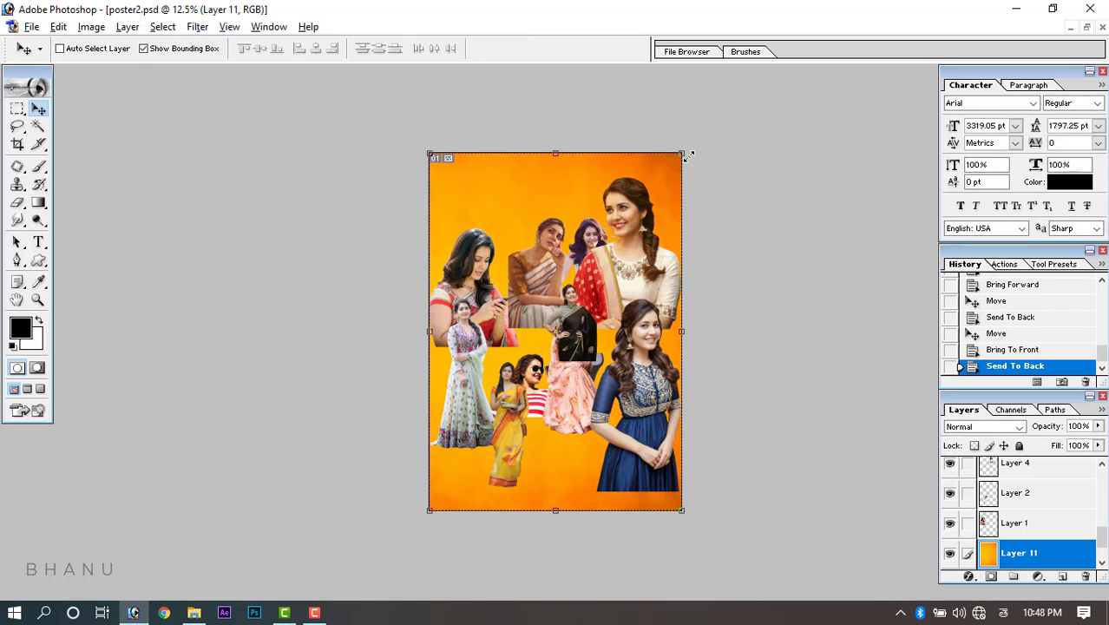
left_click_drag(688, 154, 708, 136)
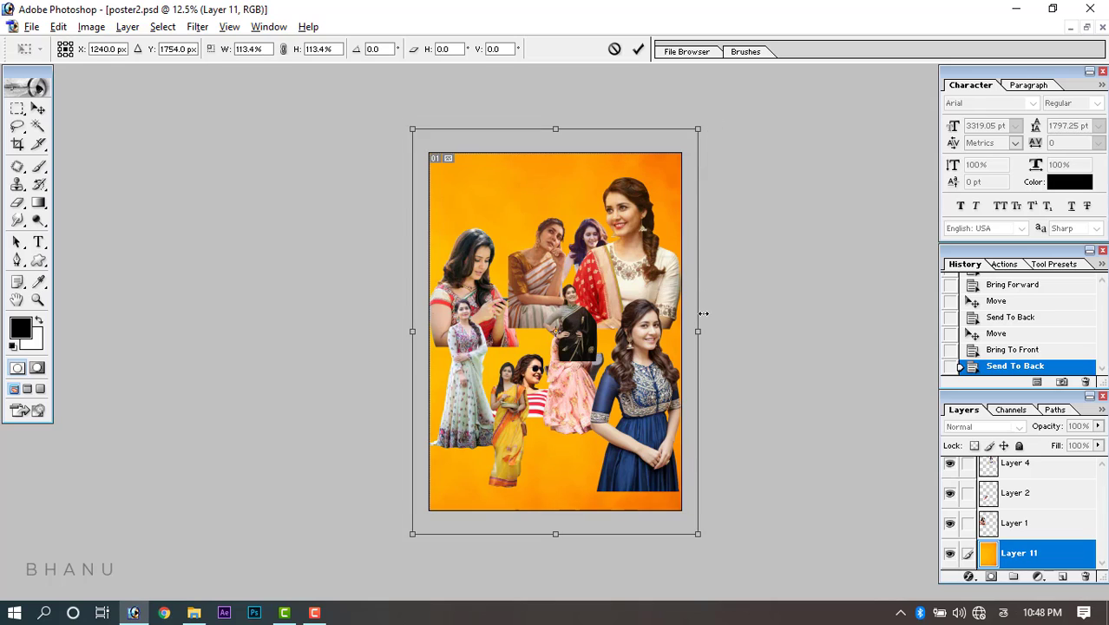
left_click_drag(704, 312, 711, 314)
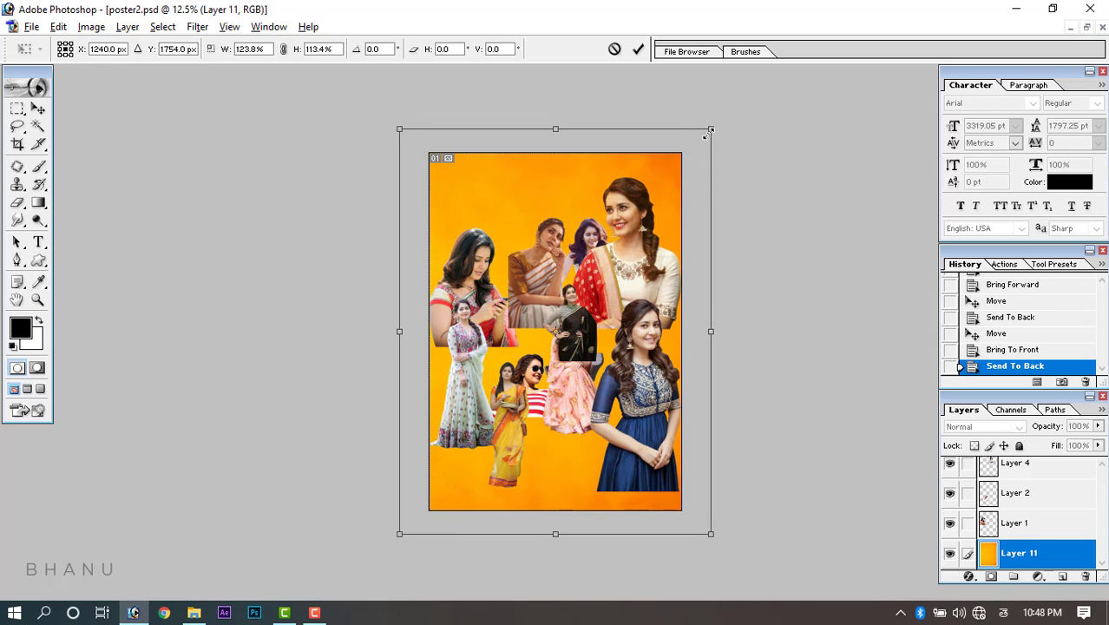
left_click_drag(710, 131, 720, 119)
key("Escape")
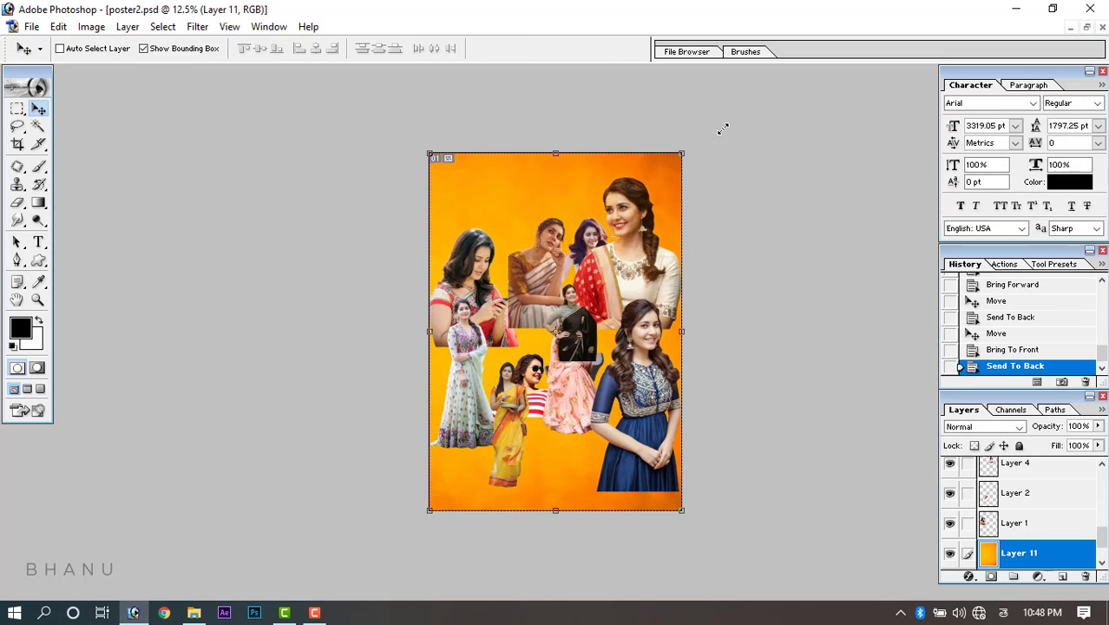
Enlarge the orange background layer proportionally from its center so it extends slightly past the canvas on every side.
left_click_drag(681, 156, 701, 140)
key("Return")
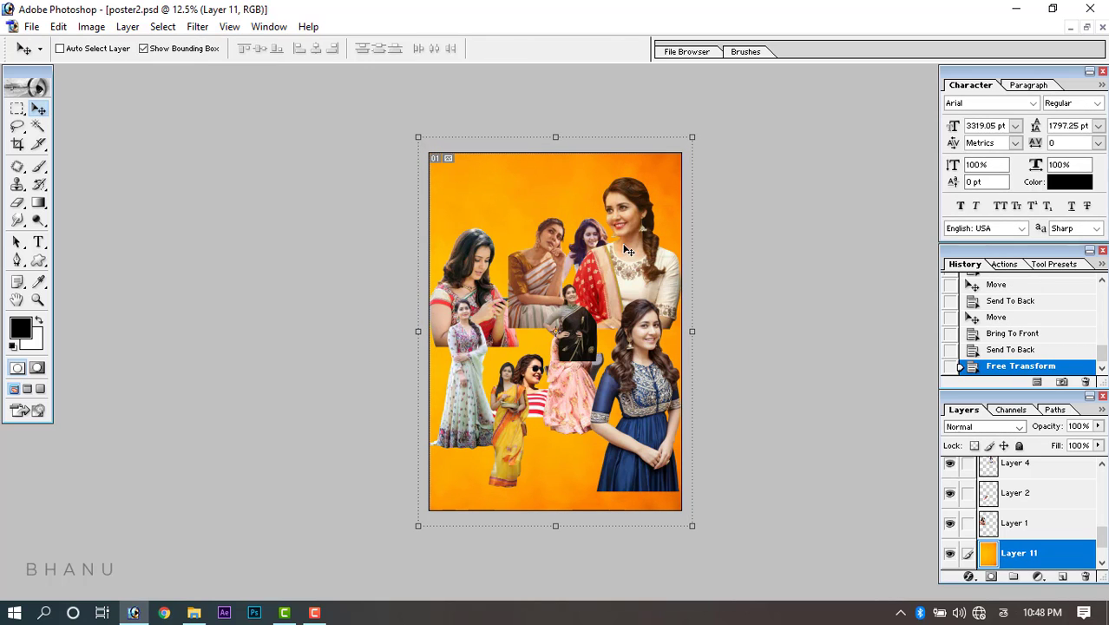
key("ctrl+plus")
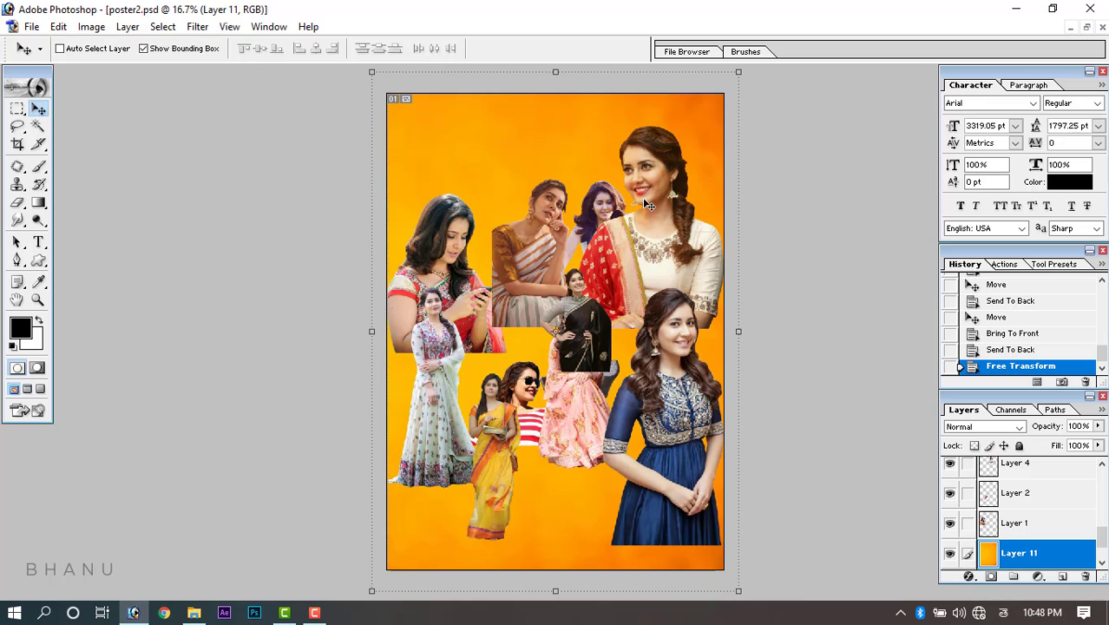
key("ctrl+plus")
left_click_drag(677, 172, 666, 311)
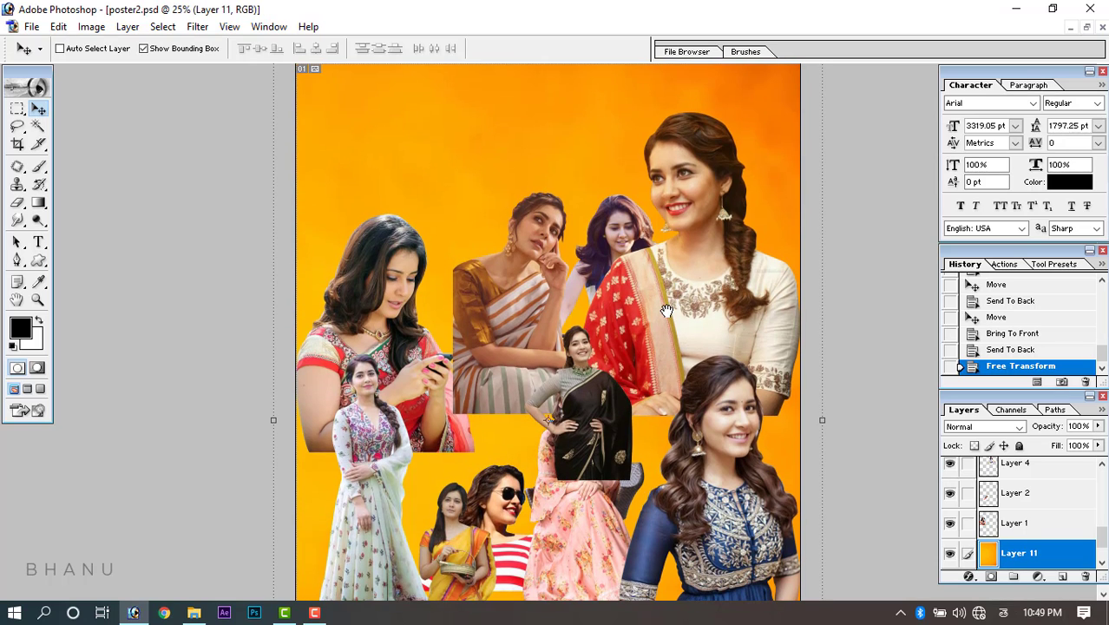
key("ctrl+minus")
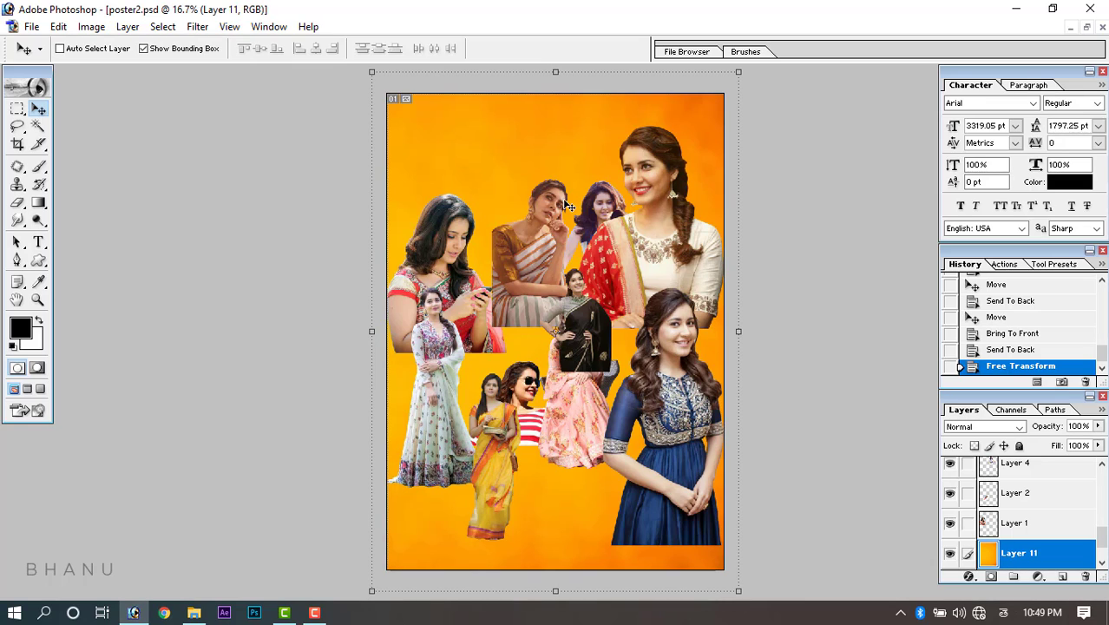
Move the red-and-cream outfit figure (Layer 9) to the poster's center and the striped sari figure (Layer 8) up and to the left.
right_click(642, 251)
left_click(668, 253)
left_click_drag(651, 262, 546, 346)
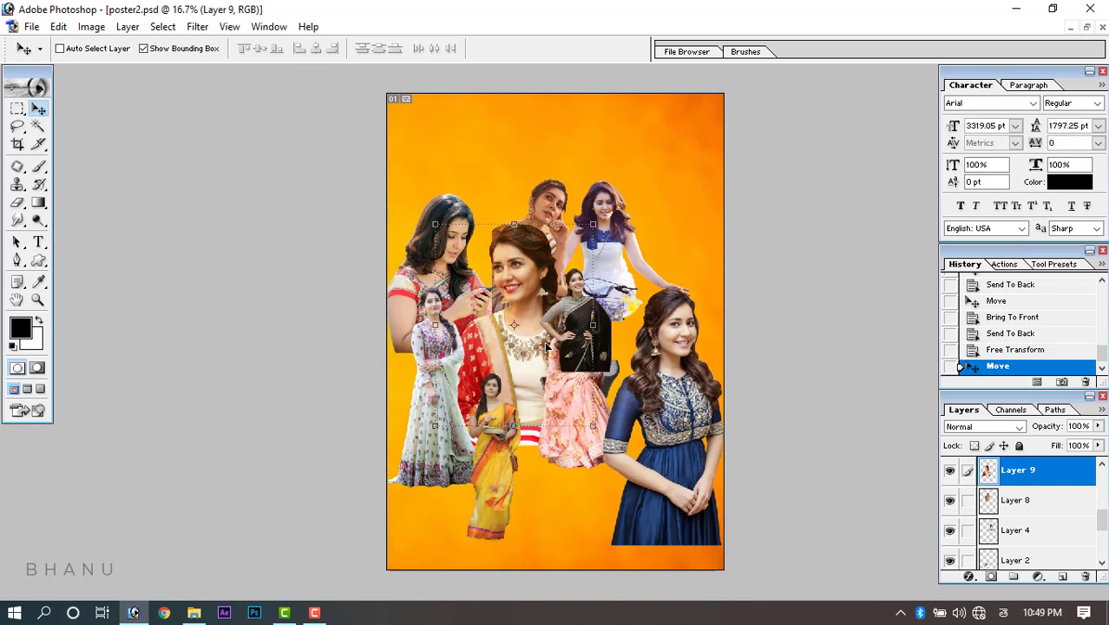
key("ctrl+plus")
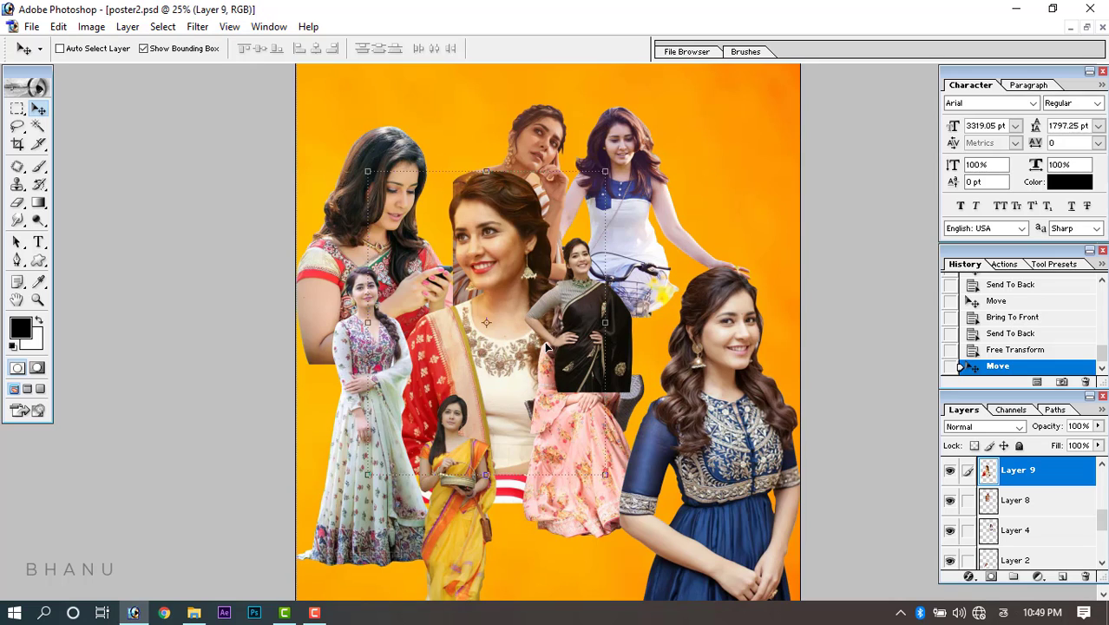
right_click(502, 249)
left_click(511, 258)
right_click(536, 140)
left_click(559, 148)
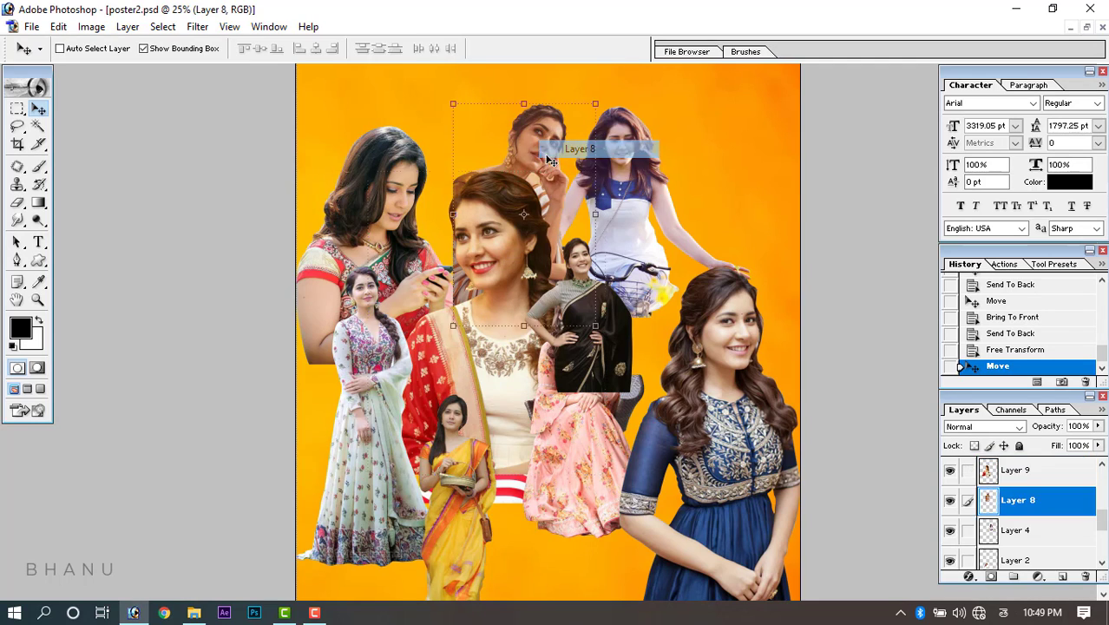
left_click_drag(559, 149, 497, 133)
Move the bicycle figure (Layer 4) to the poster's upper right and the black sari figure (Layer 10) beside it.
right_click(633, 173)
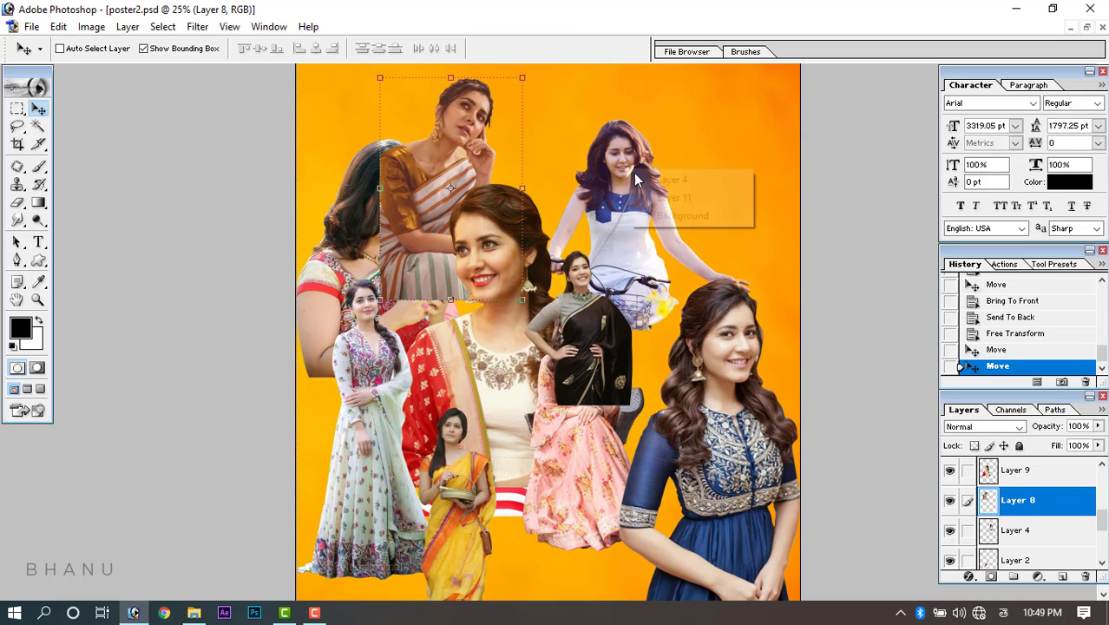
left_click(660, 209)
left_click_drag(568, 255, 657, 216)
right_click(596, 325)
left_click(602, 330)
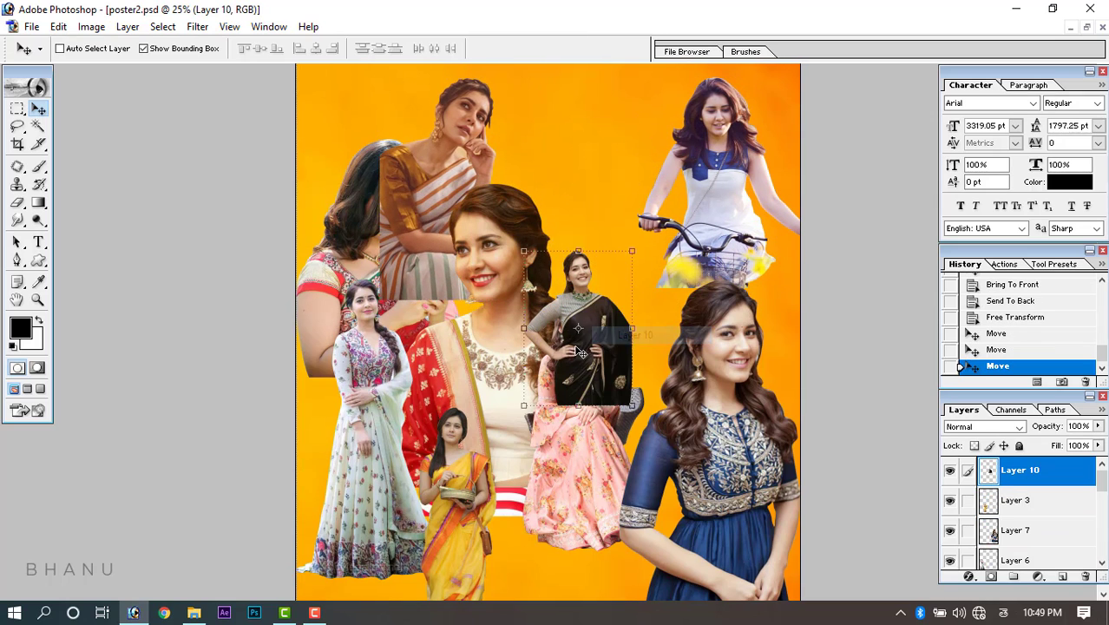
left_click_drag(601, 331, 664, 165)
Shift the figures on Layer 9, Layer 8 and Layer 1 to the right to overlap in the poster's upper half.
right_click(524, 297)
left_click(528, 303)
left_click_drag(526, 302, 625, 273)
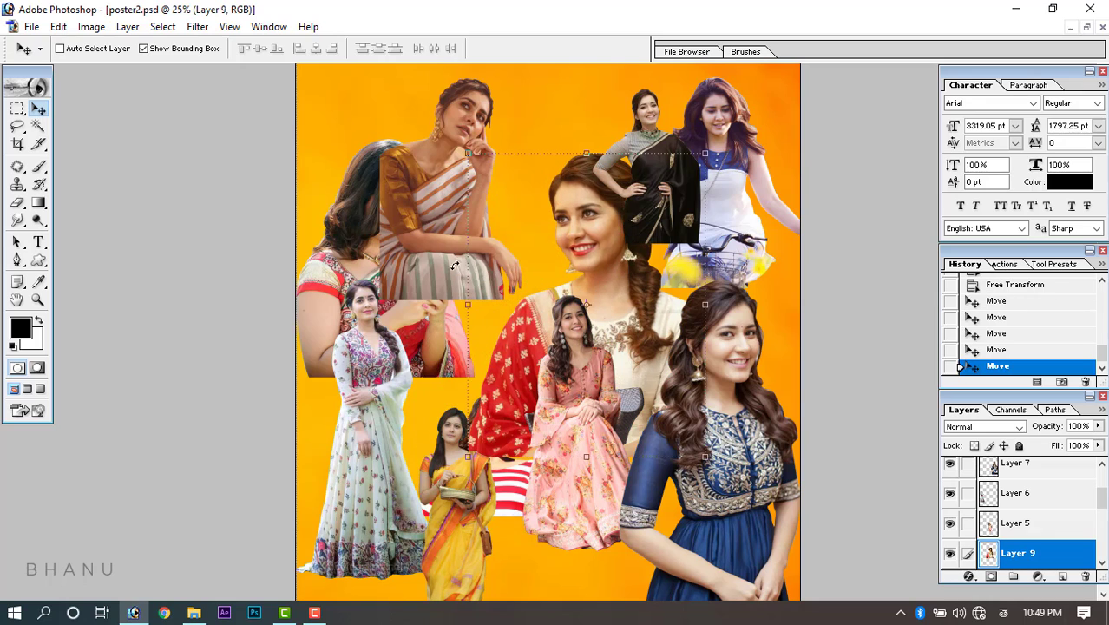
right_click(417, 246)
left_click(420, 248)
left_click_drag(420, 248, 521, 237)
right_click(396, 238)
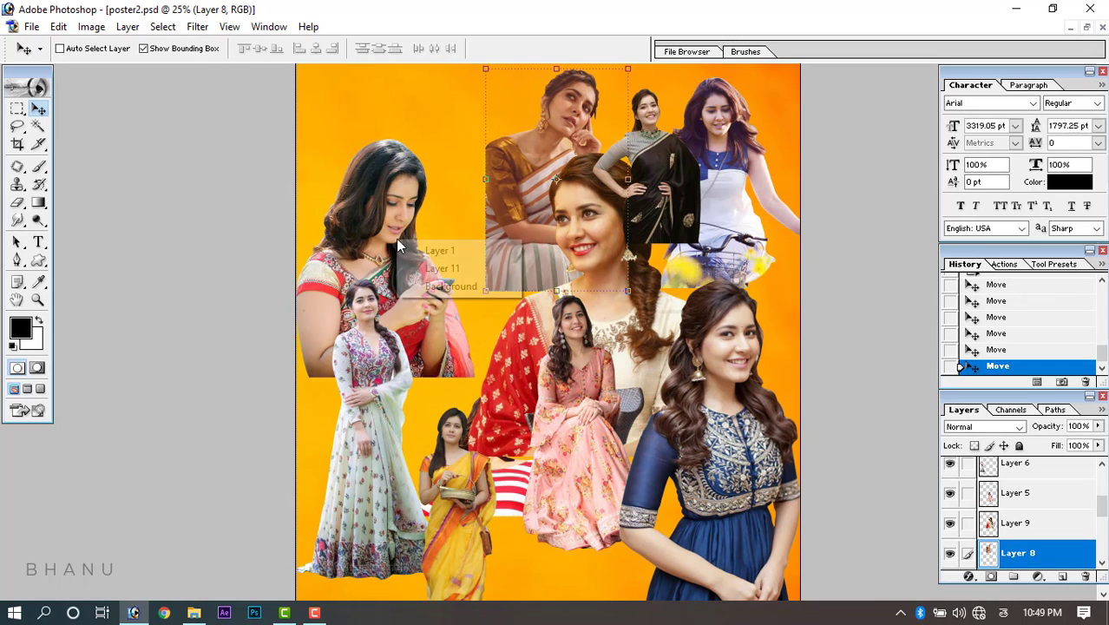
left_click(401, 243)
left_click_drag(370, 248, 475, 218)
Move the floral dress figure (Layer 6) right of center and the yellow sari figure (Layer 3) to the poster's lower right.
right_click(377, 330)
left_click(381, 337)
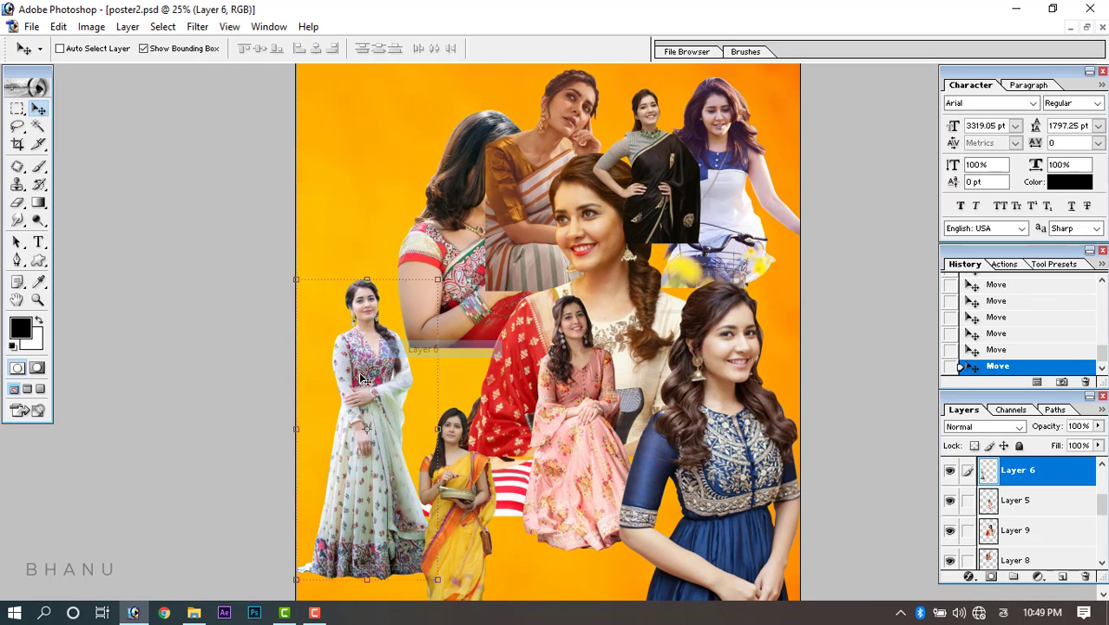
left_click_drag(382, 337, 629, 294)
right_click(446, 467)
left_click(461, 478)
left_click_drag(461, 477, 696, 477)
Place the blue dress figure (Layer 7) right of center and the red-and-cream outfit figure (Layer 9) to its left, lower down.
right_click(732, 388)
left_click(736, 392)
left_click_drag(737, 392, 483, 208)
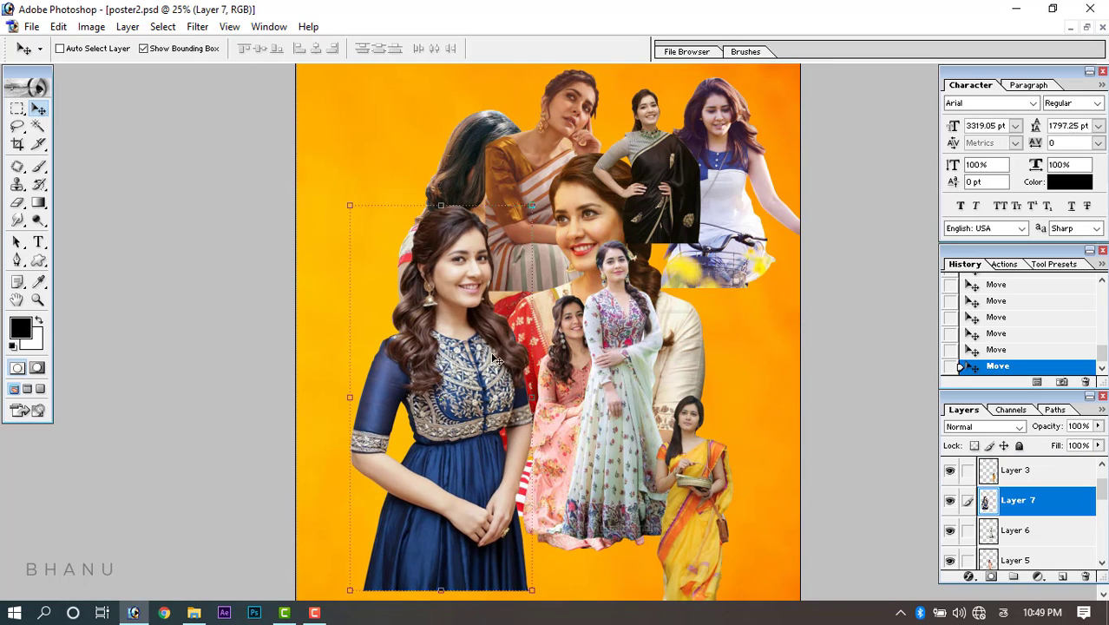
key("ctrl+minus")
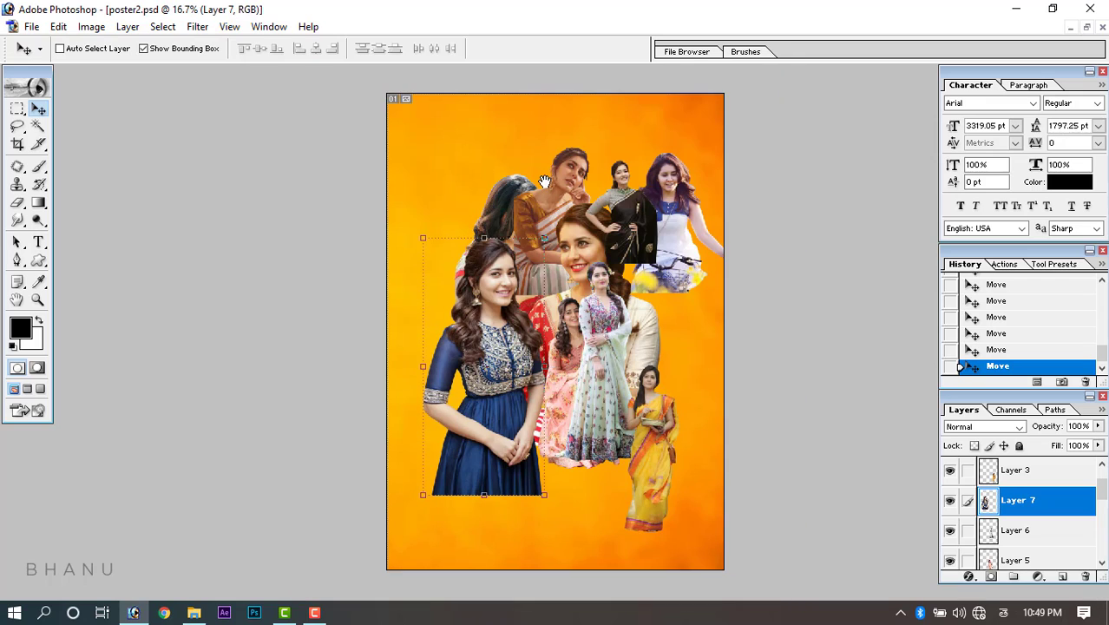
left_click_drag(482, 339, 499, 394)
right_click(542, 318)
left_click(577, 324)
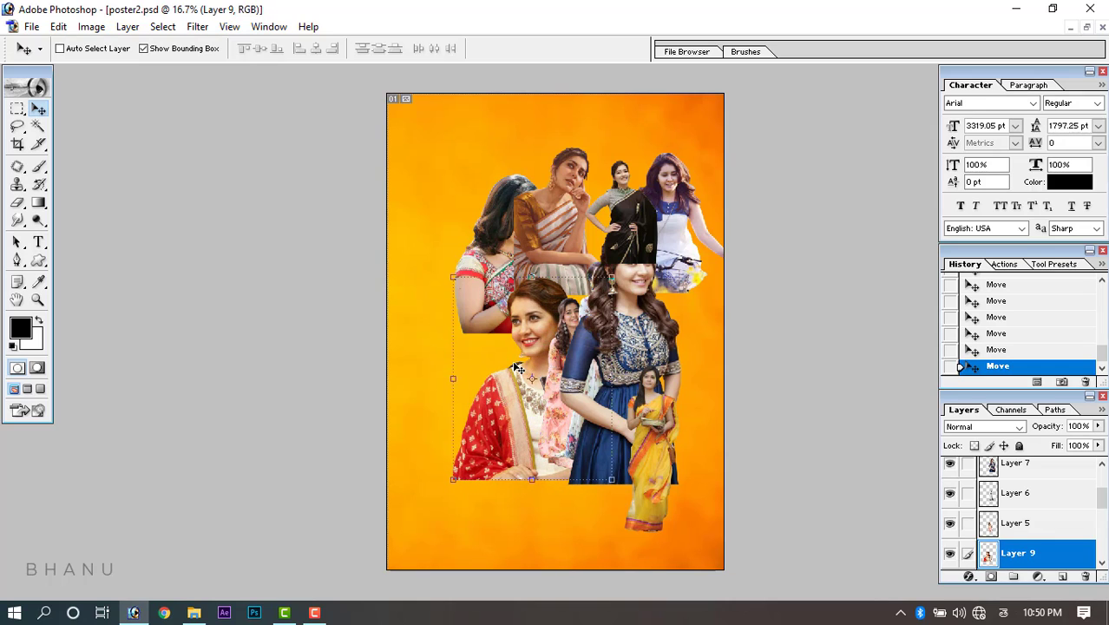
Move the striped shirt figure (Layer 2) to the poster's right edge and the phone-holding figure (Layer 1) behind the blue dress figure.
right_click(519, 374)
left_click(530, 400)
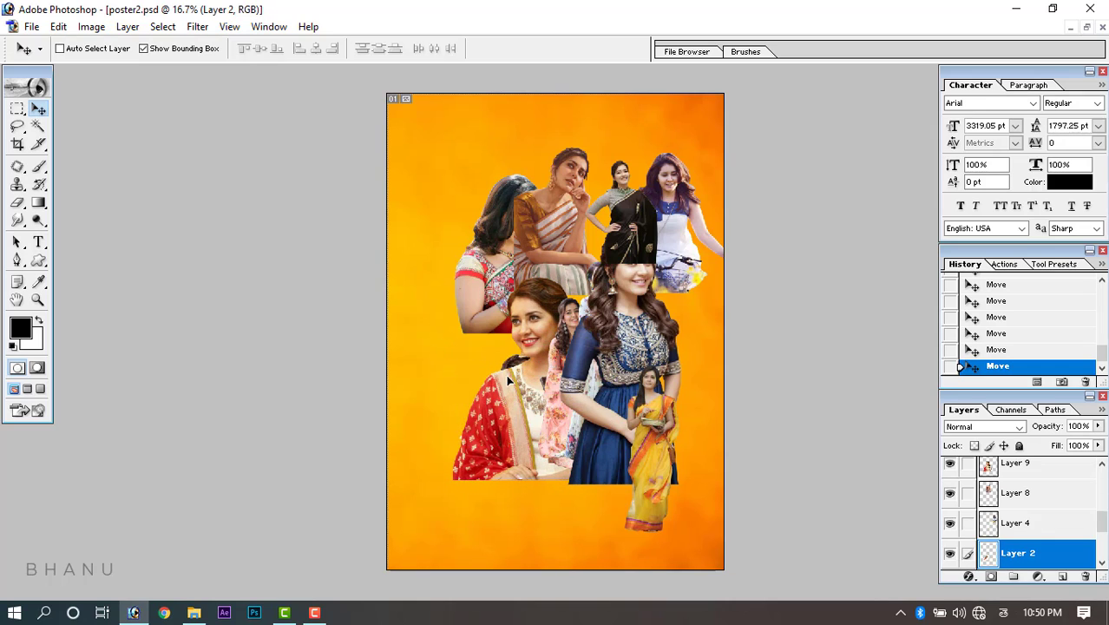
left_click_drag(525, 392, 669, 389)
right_click(503, 261)
left_click(521, 282)
left_click_drag(519, 282, 643, 325)
Move the striped sari figure (Layer 8) down to the left of the red-and-cream outfit figure, with their lower edges level.
right_click(565, 230)
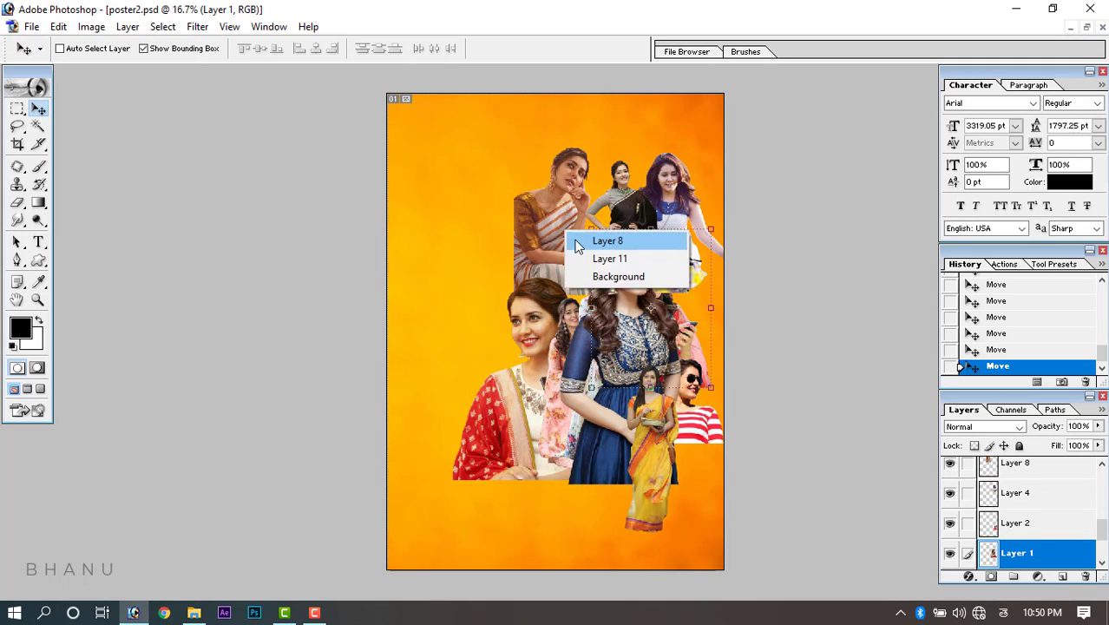
left_click(593, 240)
left_click_drag(565, 266, 476, 427)
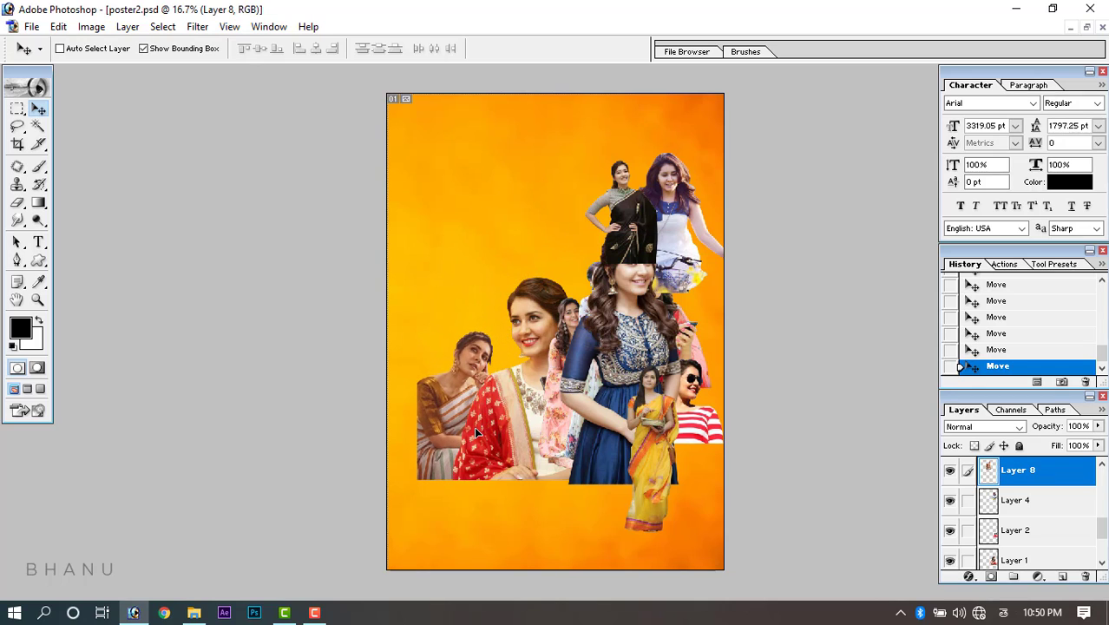
Move the black sari figure (Layer 10) to the left side, enlarge it proportionally to 190.6%, and lower it over the striped sari figure.
right_click(647, 247)
left_click(660, 246)
left_click_drag(646, 247, 484, 298)
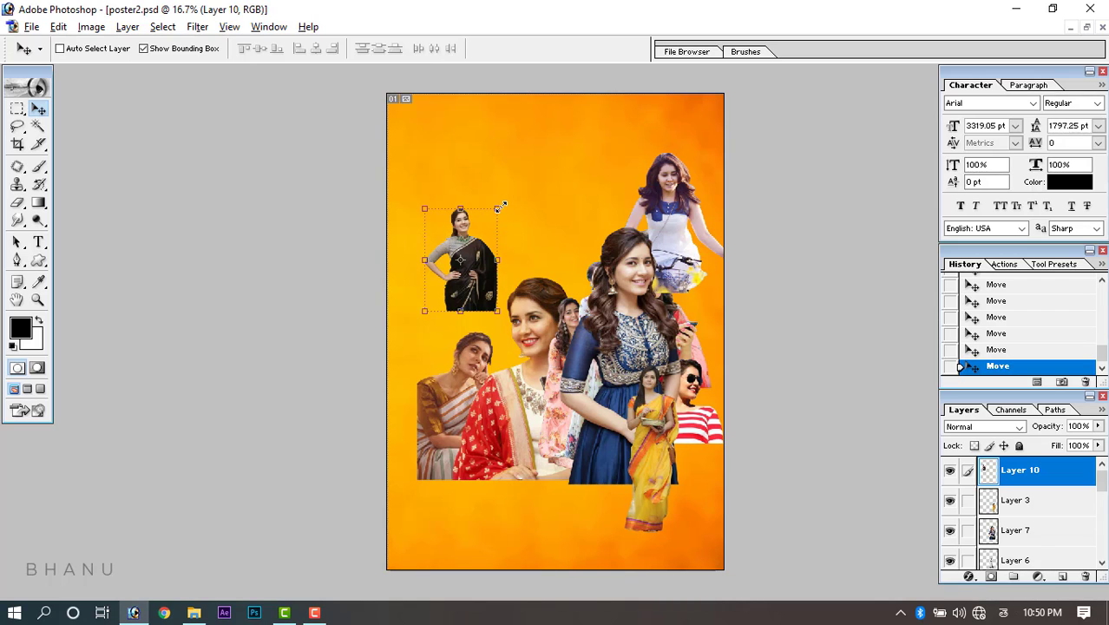
left_click_drag(501, 207, 556, 177)
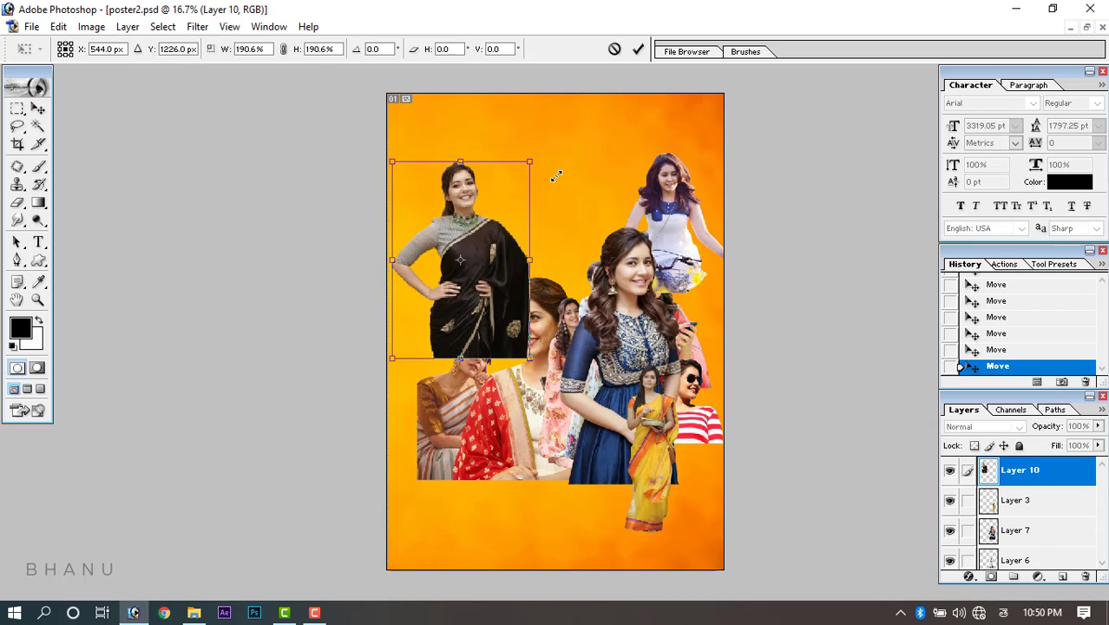
key("Return")
key("ctrl+plus")
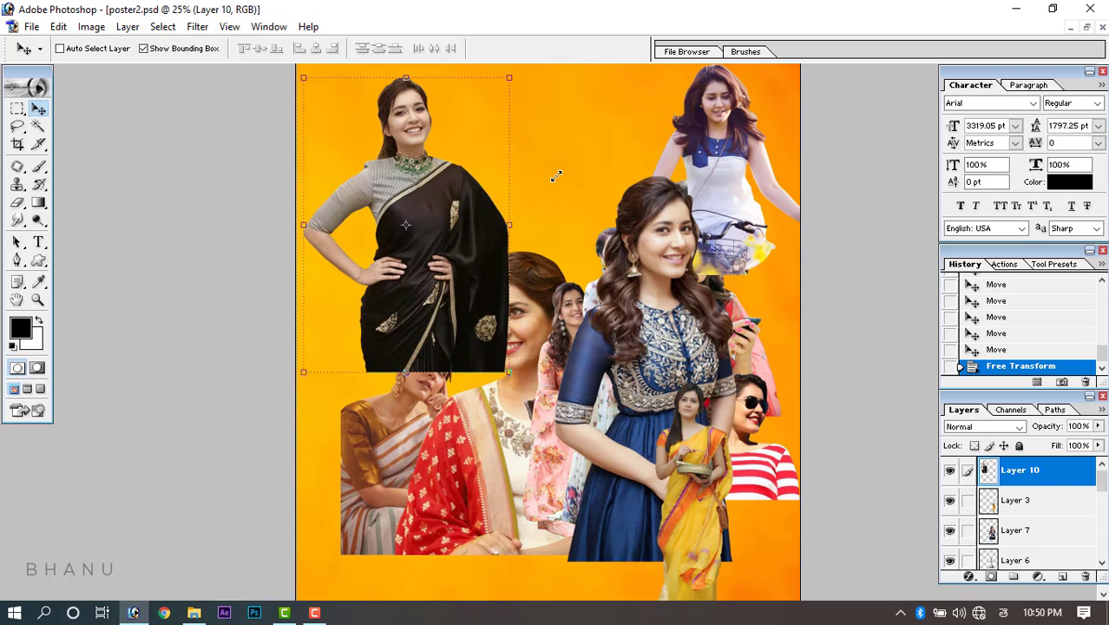
left_click_drag(449, 252, 463, 348)
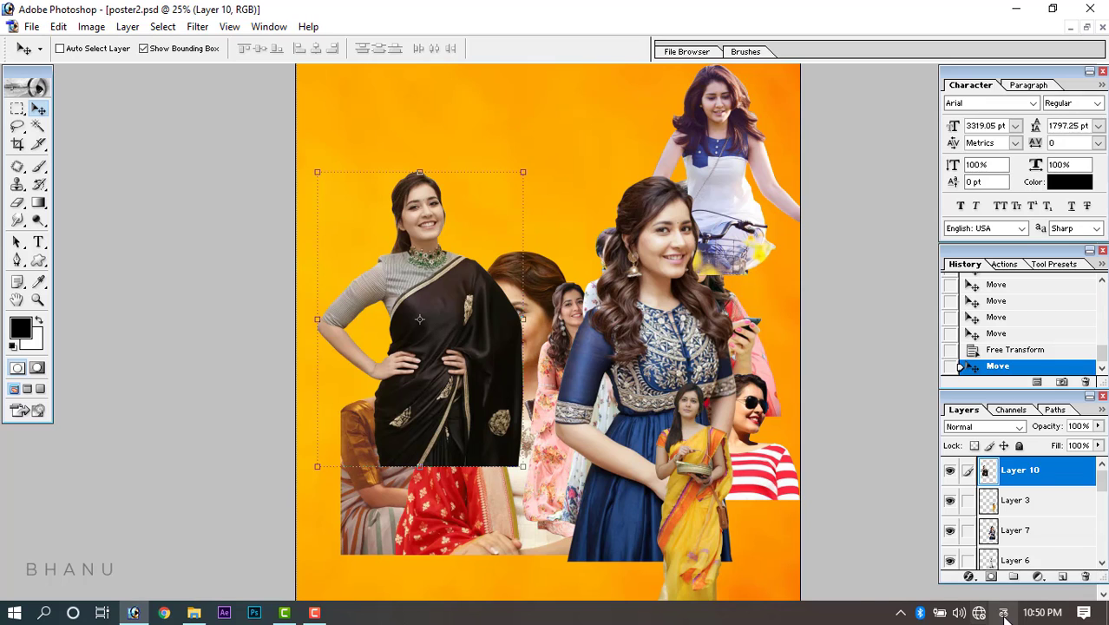
Switch the keyboard input language to English and send the black sari figure (Layer 10) backward to just below Layer 2.
left_click(1003, 612)
left_click(957, 425)
right_click(449, 337)
left_click(449, 338)
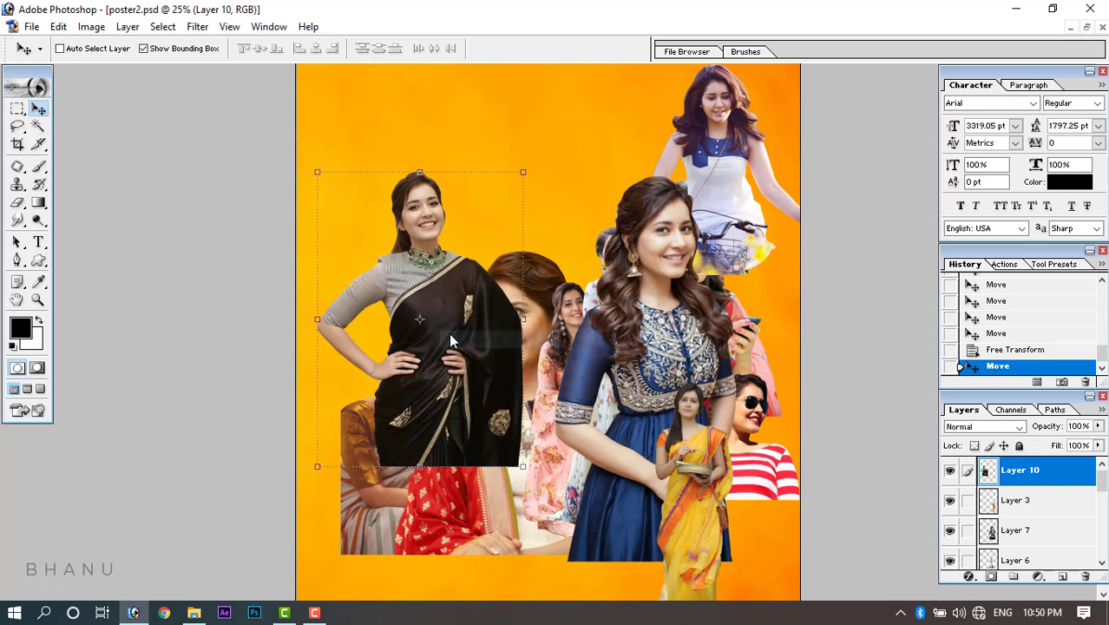
key("ctrl+bracketleft")
key("ctrl+bracketleft")
key("ctrl+bracketleft")
key("ctrl+bracketleft")
key("ctrl+bracketleft")
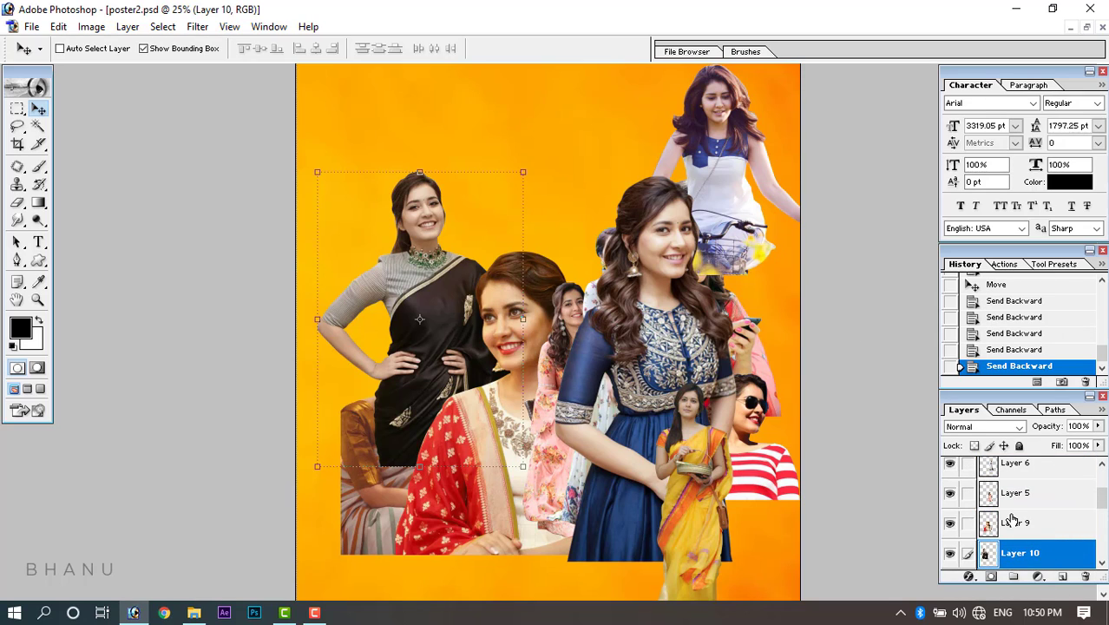
key("ctrl+bracketleft")
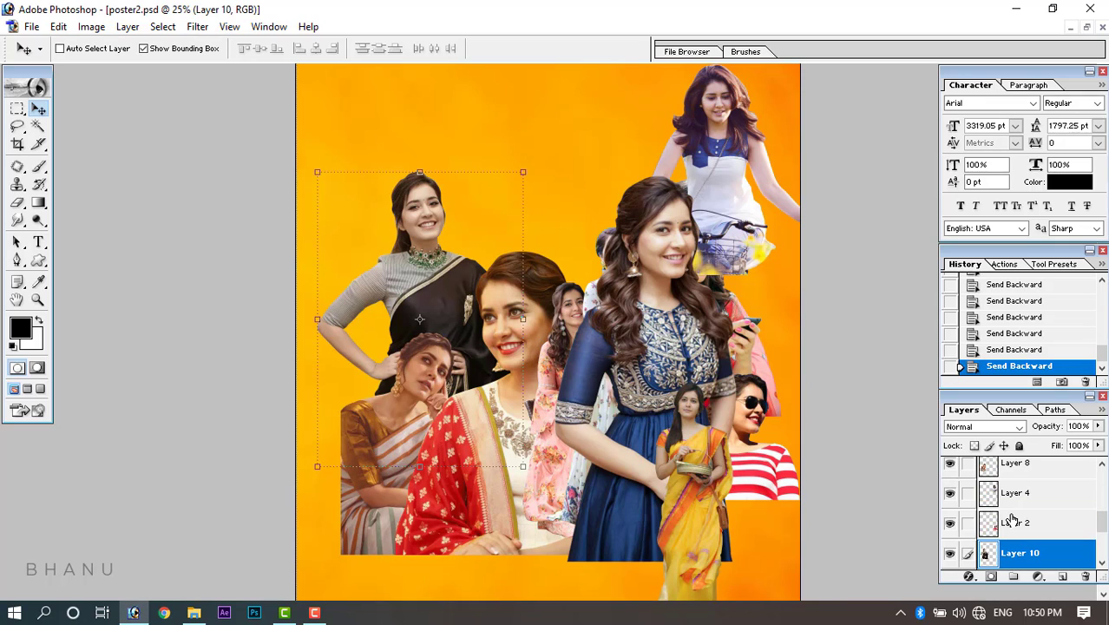
Send the black sari figure (Layer 10) behind Layer 1, directly above the orange background, and shift it slightly right and down.
key("ctrl+bracketleft")
key("ctrl+bracketright")
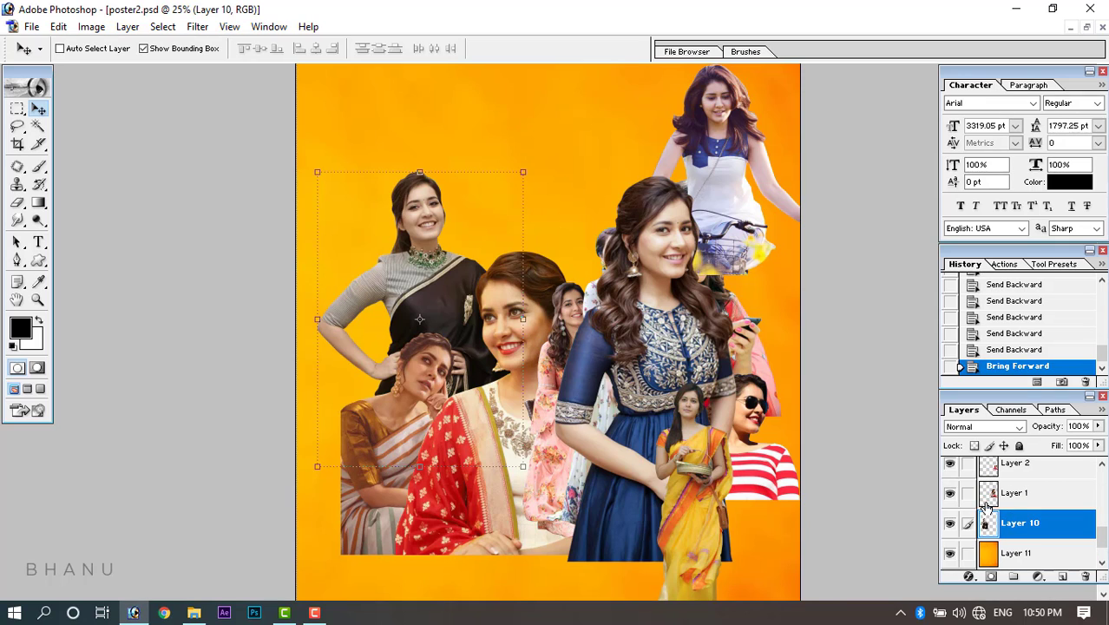
left_click_drag(444, 265, 457, 305)
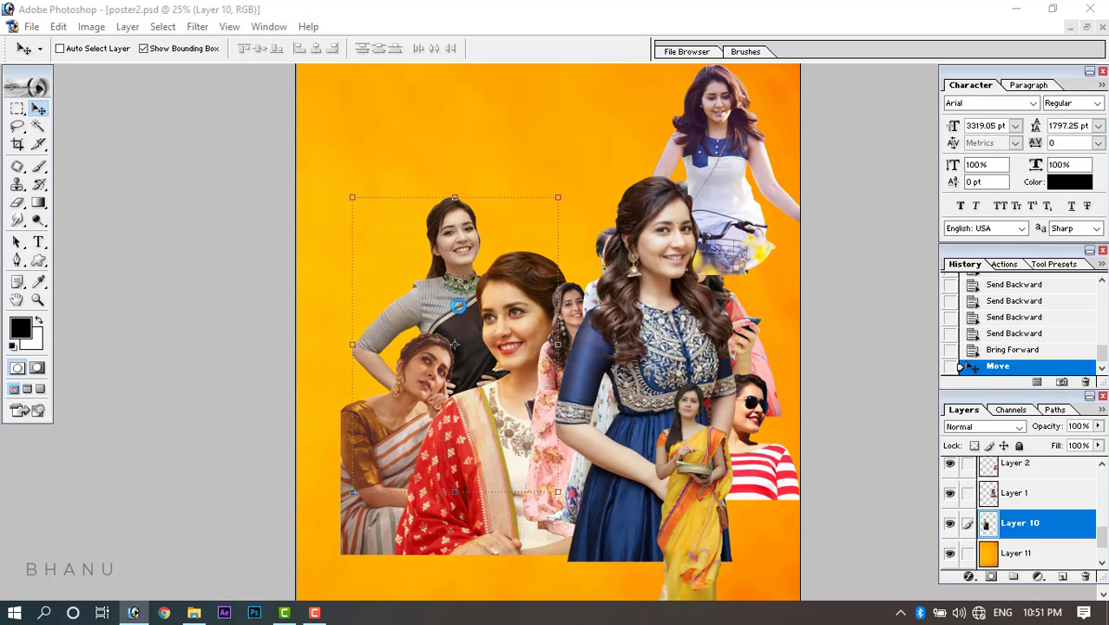
Try the black sari figure (Layer 10) in front of the striped sari figure (Layer 8), returning it to just above the background.
key("ctrl+bracketright")
key("ctrl+bracketright")
key("ctrl+bracketright")
key("ctrl+bracketright")
key("ctrl+bracketright")
key("ctrl+bracketright")
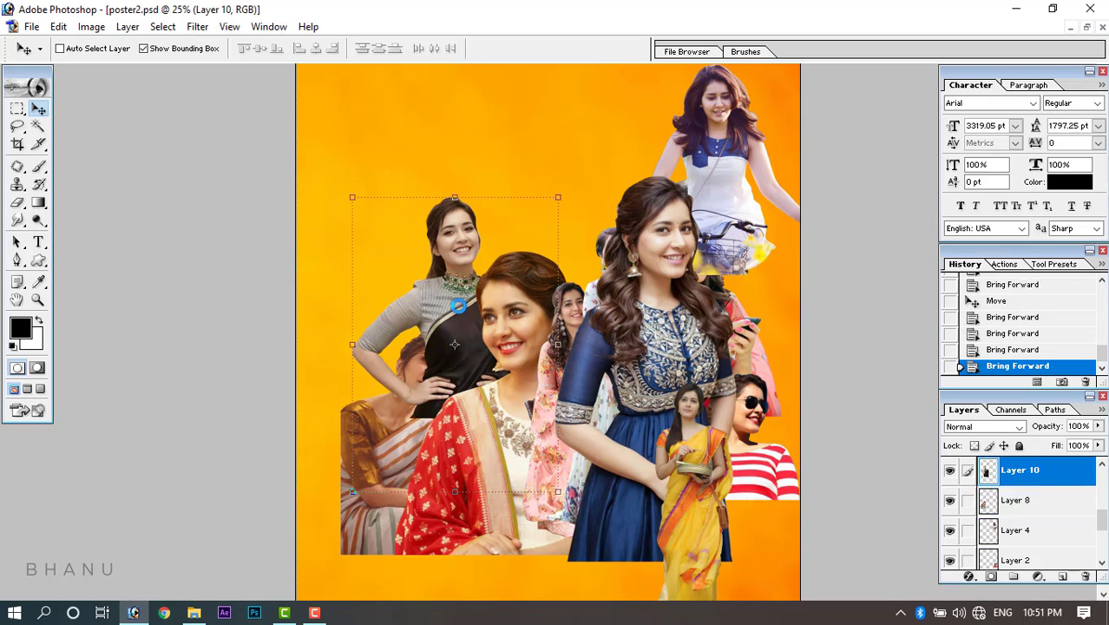
key("ctrl+bracketleft")
key("ctrl+bracketleft")
key("ctrl+bracketleft")
key("ctrl+bracketleft")
key("ctrl+bracketleft")
key("ctrl+bracketleft")
key("ctrl+bracketleft")
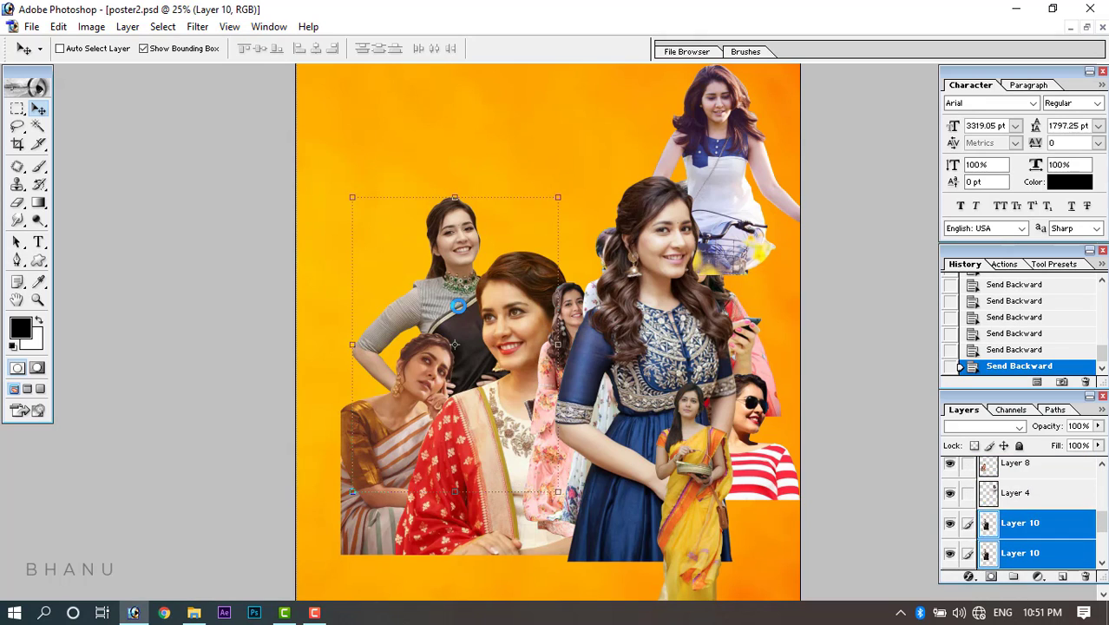
key("ctrl+bracketright")
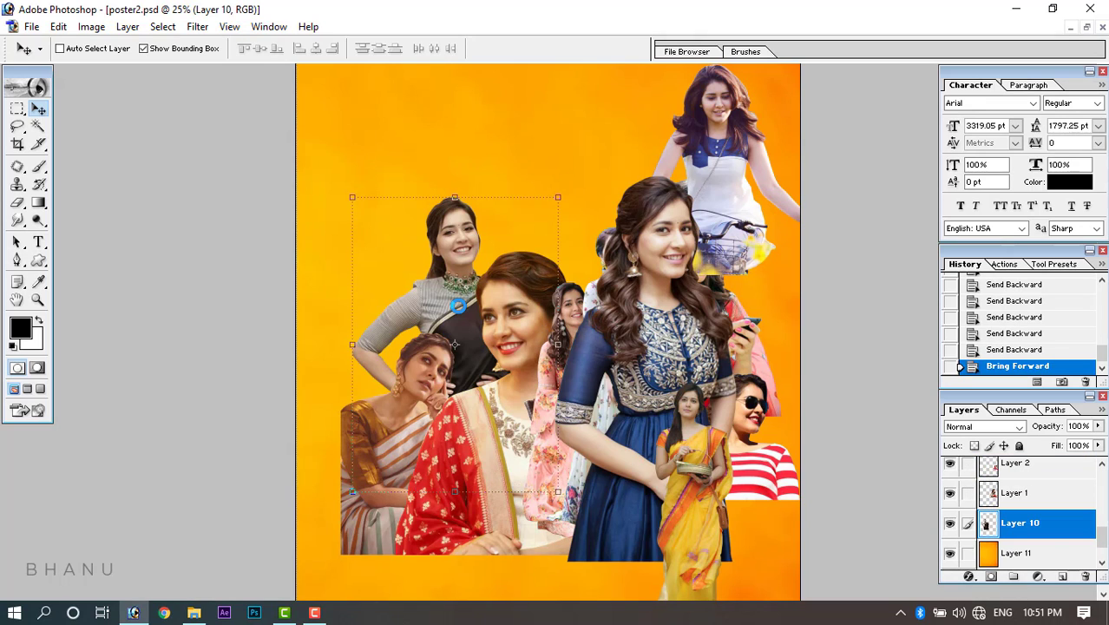
Move the black sari figure (Layer 10) to the poster's left edge and raise the blue dress figure slightly.
left_click_drag(464, 311, 408, 320)
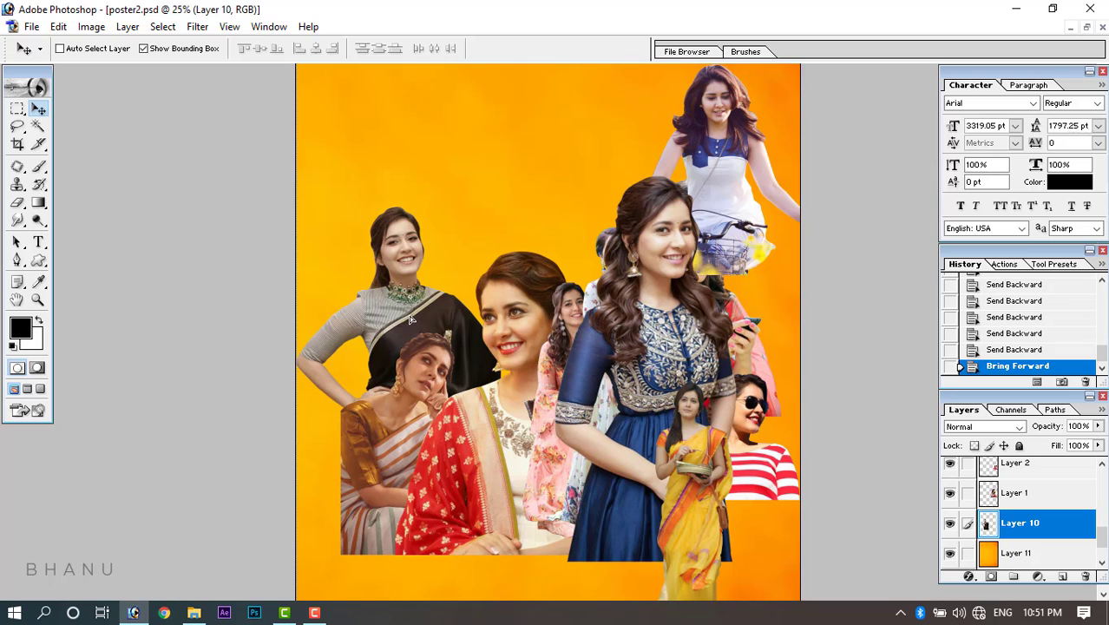
right_click(681, 270)
left_click(711, 269)
left_click_drag(717, 242, 726, 203)
Move the bicycle figure (Layer 4) beside the black sari figure, and the red-and-cream outfit figure (Layer 9) up behind the blue dress figure.
right_click(735, 128)
left_click(742, 141)
left_click_drag(743, 161, 503, 261)
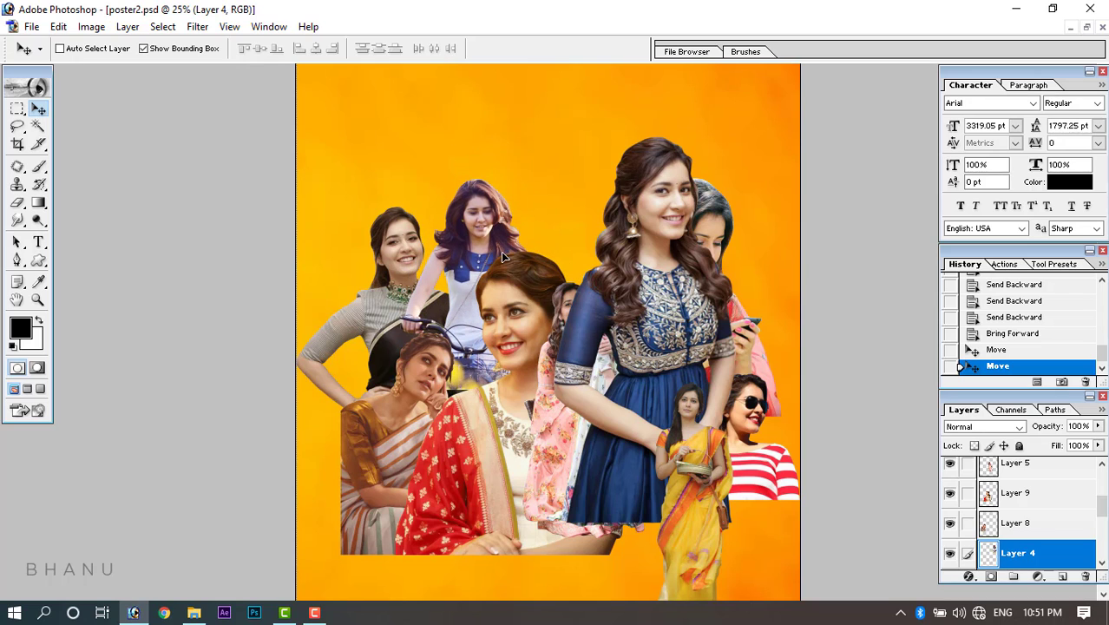
right_click(516, 303)
left_click(535, 312)
left_click_drag(535, 311, 579, 133)
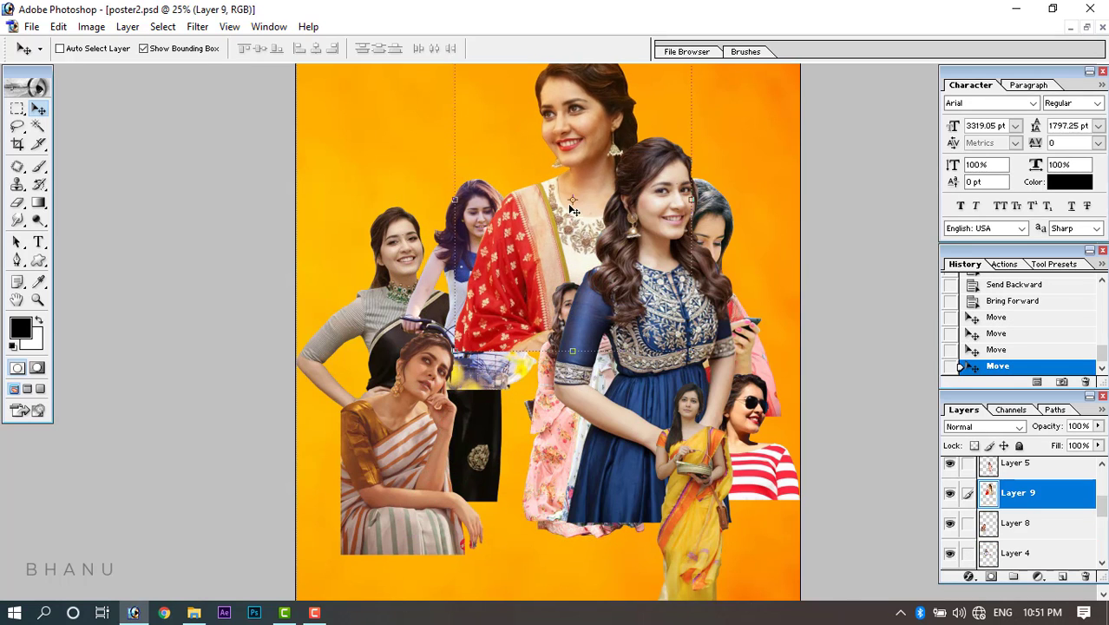
Move the pink floral figure (Layer 5) left beside the striped sari figure, and raise the phone-holding figure (Layer 1) above the blue dress figure's shoulder.
right_click(562, 429)
left_click(569, 441)
left_click_drag(557, 446, 505, 452)
right_click(716, 239)
left_click(733, 245)
left_click_drag(733, 245, 731, 165)
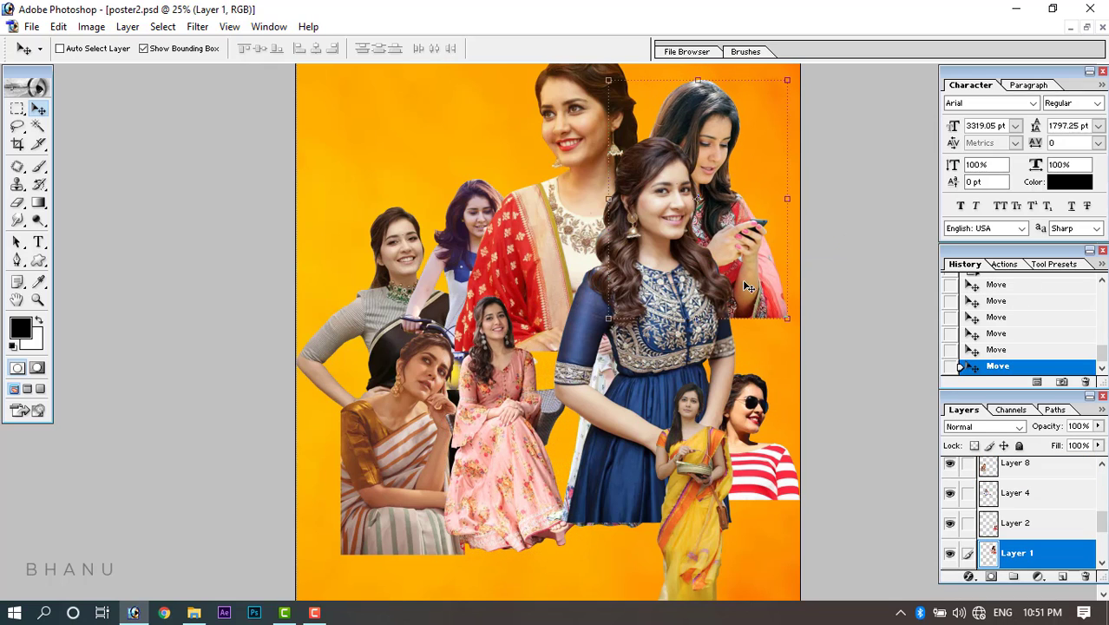
Lower the striped shirt figure (Layer 2) along the poster's right edge and move the white floral dress figure (Layer 6) left beside the pink floral figure.
right_click(753, 405)
left_click(768, 412)
left_click_drag(768, 413, 842, 520)
right_click(610, 367)
left_click(646, 378)
left_click_drag(646, 379, 553, 405)
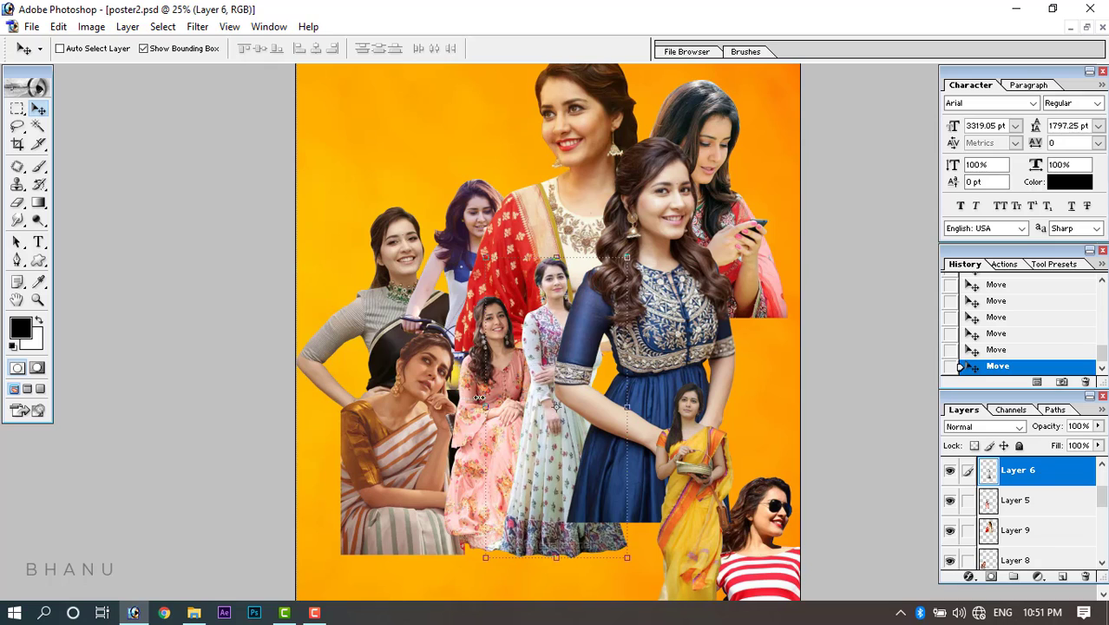
Shift the striped sari figure (Layer 8) and the black sari figure (Layer 10) slightly up and left.
right_click(402, 420)
left_click(416, 428)
left_click_drag(412, 432, 393, 423)
right_click(400, 235)
left_click(414, 247)
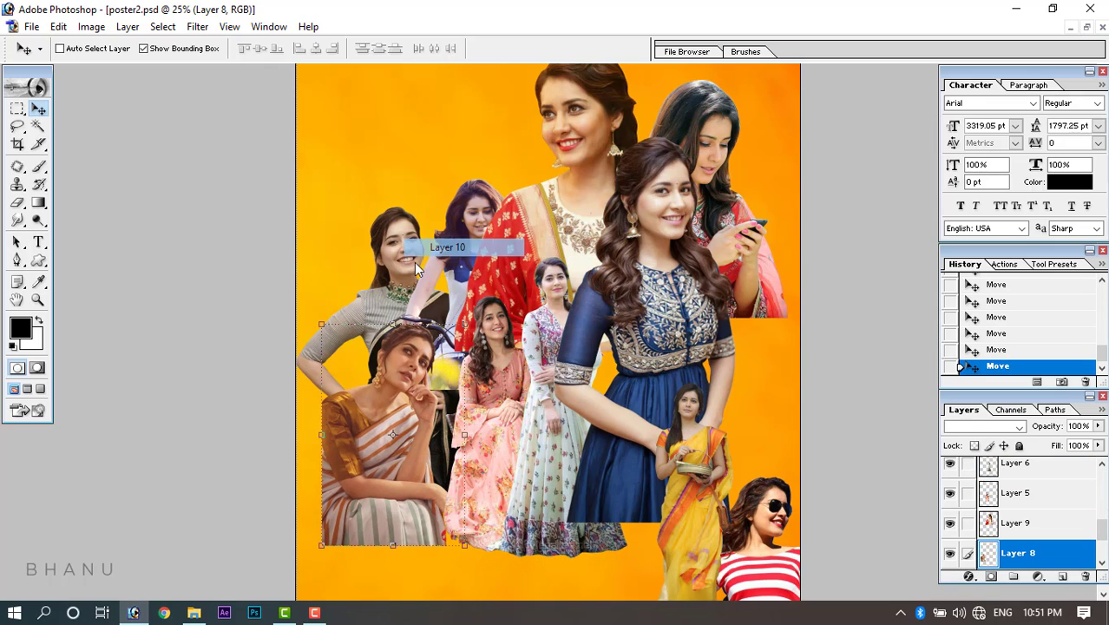
left_click_drag(410, 271, 385, 253)
Raise the bicycle figure (Layer 4) so its head stands above the black sari figure, beside the red-and-cream outfit figure.
right_click(474, 214)
left_click(488, 225)
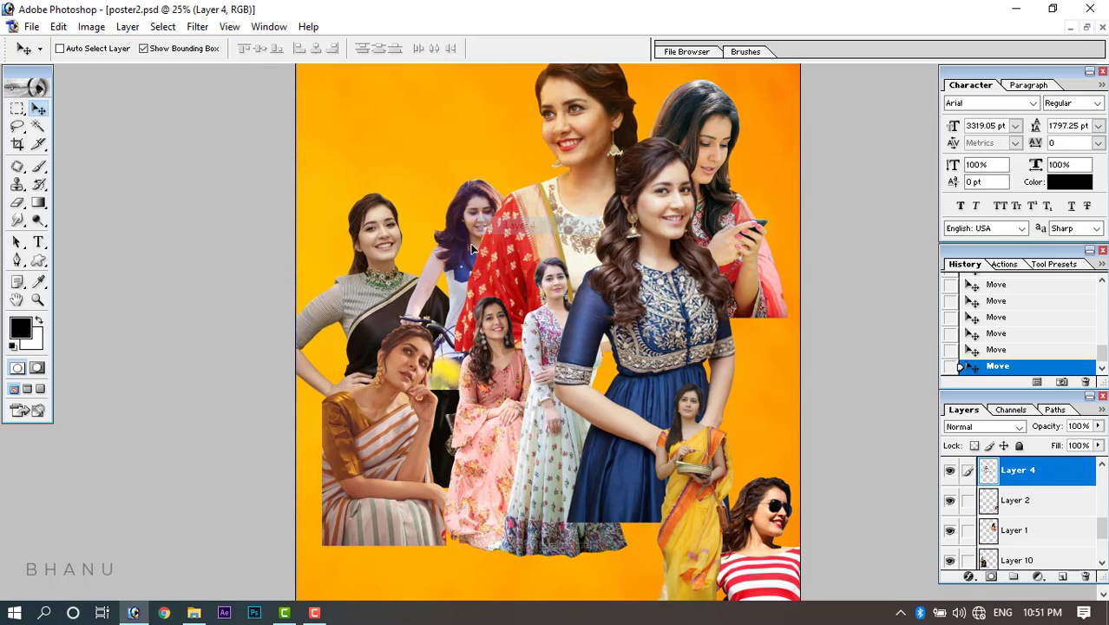
left_click_drag(479, 240, 469, 197)
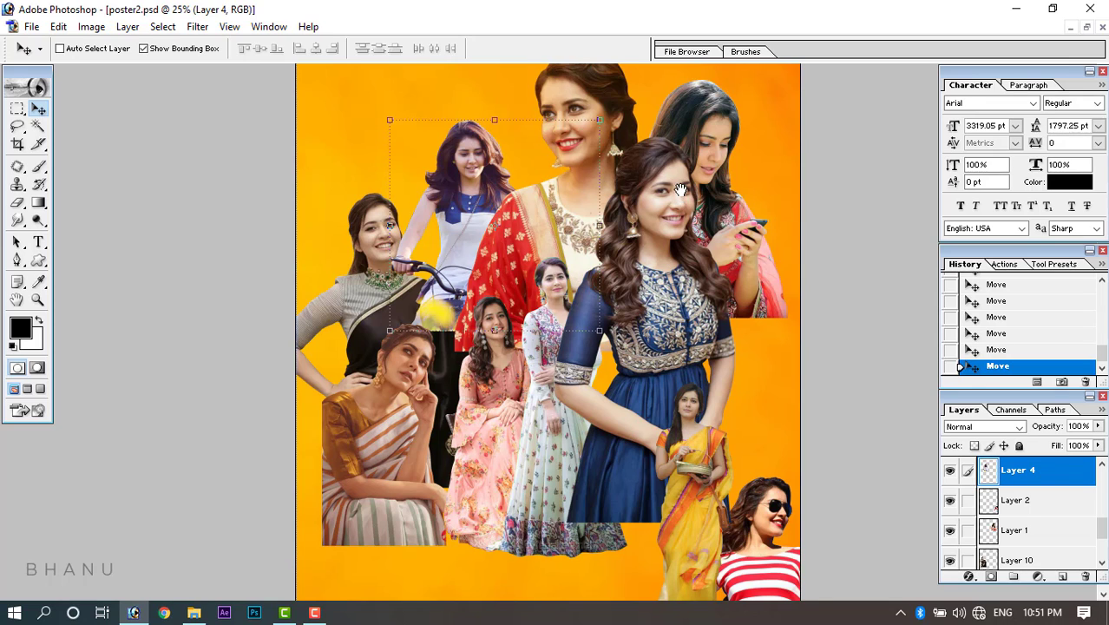
left_click_drag(681, 189, 618, 244)
right_click(598, 177)
left_click(612, 188)
right_click(476, 256)
left_click(484, 270)
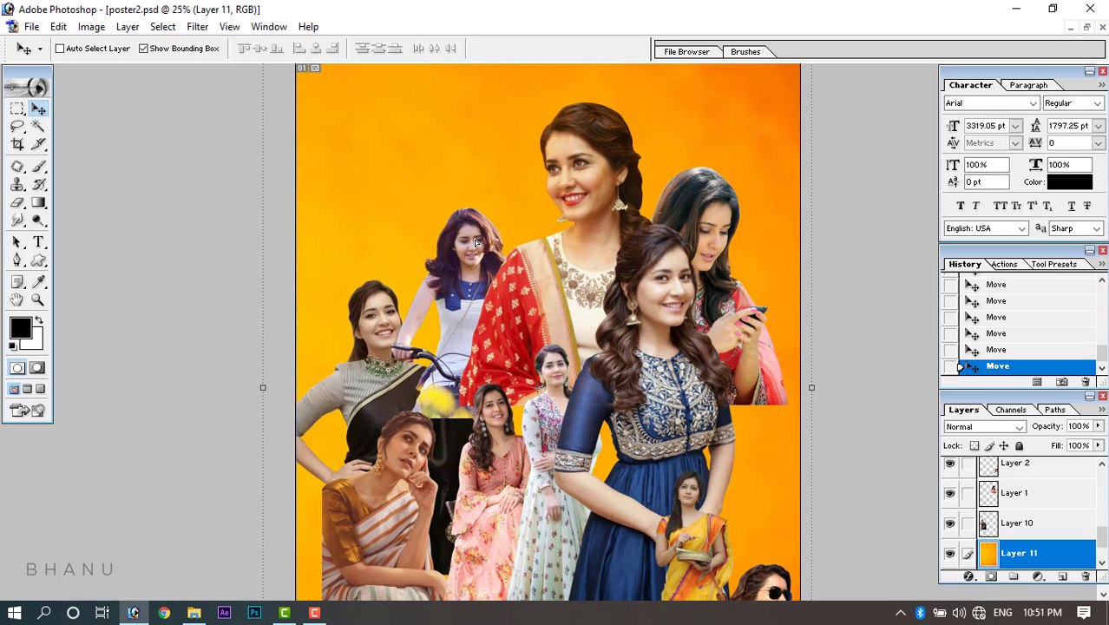
right_click(472, 237)
left_click(491, 245)
left_click_drag(491, 246, 500, 249)
Move the black sari figure (Layer 10) slightly up and right, closer to the bicycle figure.
right_click(420, 379)
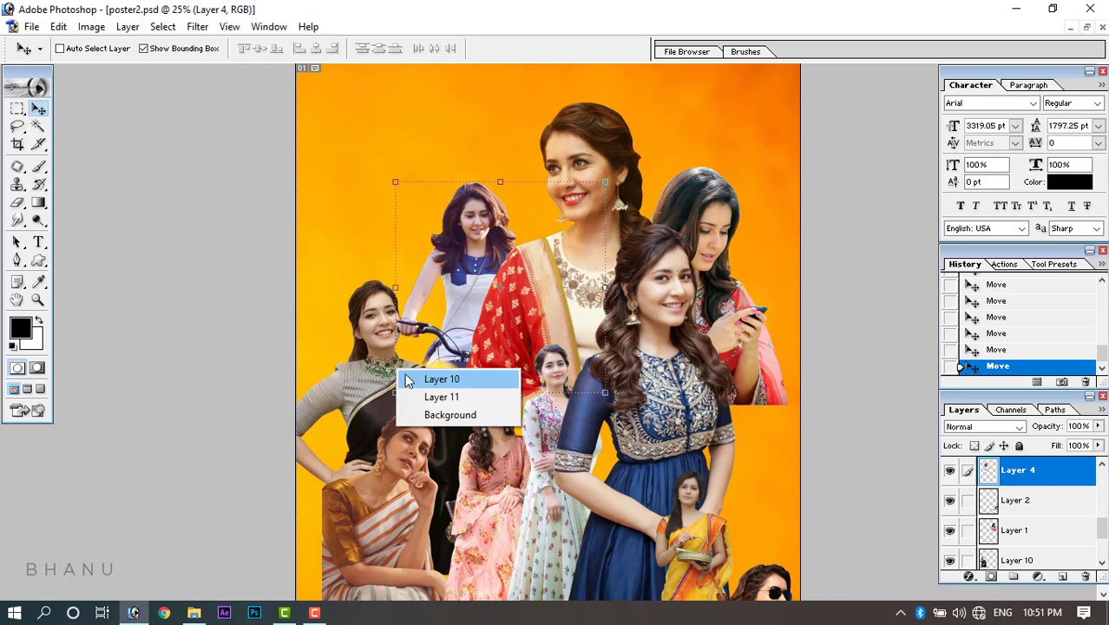
left_click(415, 380)
left_click_drag(392, 382, 404, 364)
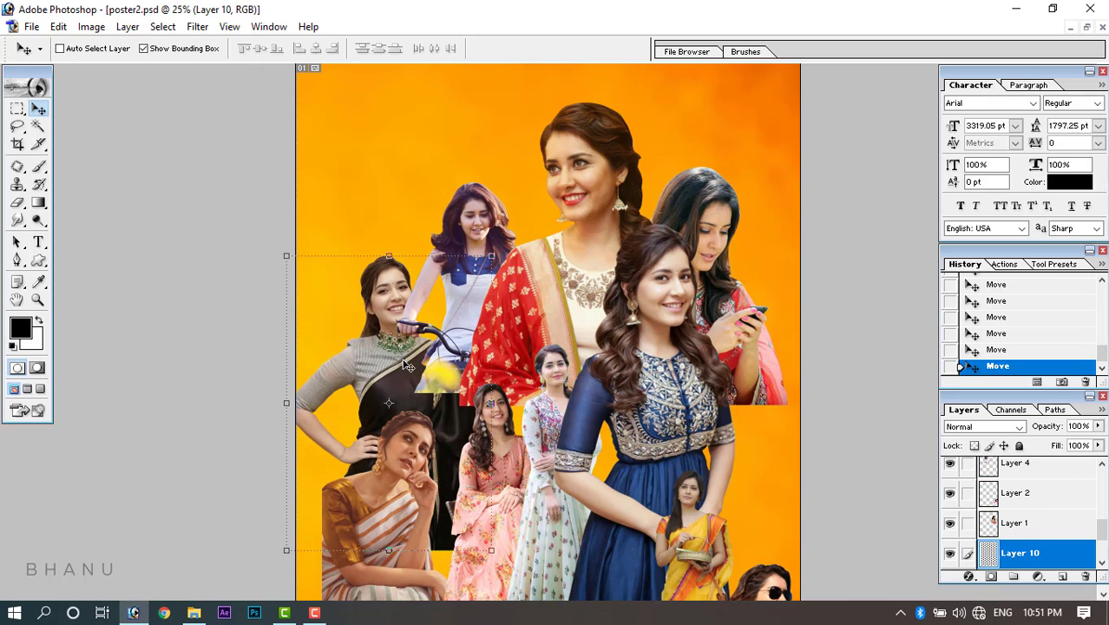
Raise the phone-holding figure (Layer 1) and the red-and-cream outfit figure (Layer 9) slightly behind the blue dress figure.
right_click(723, 232)
left_click(748, 230)
mouse_move(692, 258)
left_mouse_down()
mouse_move(709, 282)
mouse_move(688, 246)
left_mouse_up()
right_click(584, 257)
left_click(611, 257)
mouse_move(601, 263)
left_mouse_down()
mouse_move(599, 236)
mouse_move(601, 254)
left_mouse_up()
right_click(689, 217)
left_click(746, 223)
left_click_drag(700, 227, 697, 217)
Move the white floral dress figure (Layer 6) and the pink floral figure (Layer 5) up and slightly left.
right_click(484, 268)
left_click(499, 276)
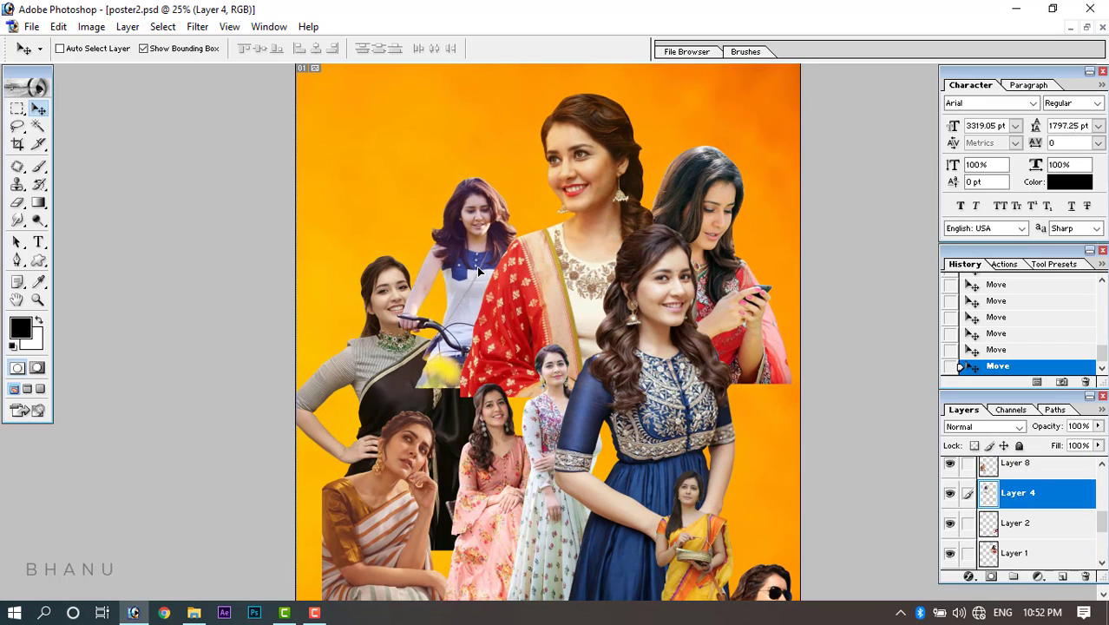
scroll(612, 414, "down", 3)
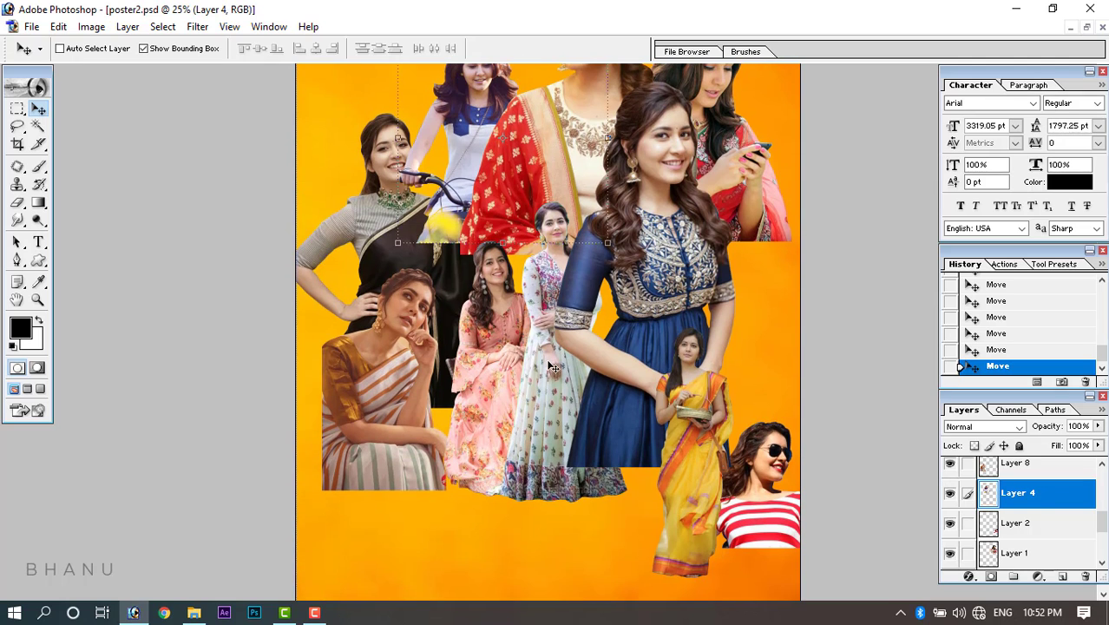
right_click(547, 363)
left_click(559, 375)
left_click_drag(556, 380, 486, 312)
right_click(500, 342)
left_click(512, 351)
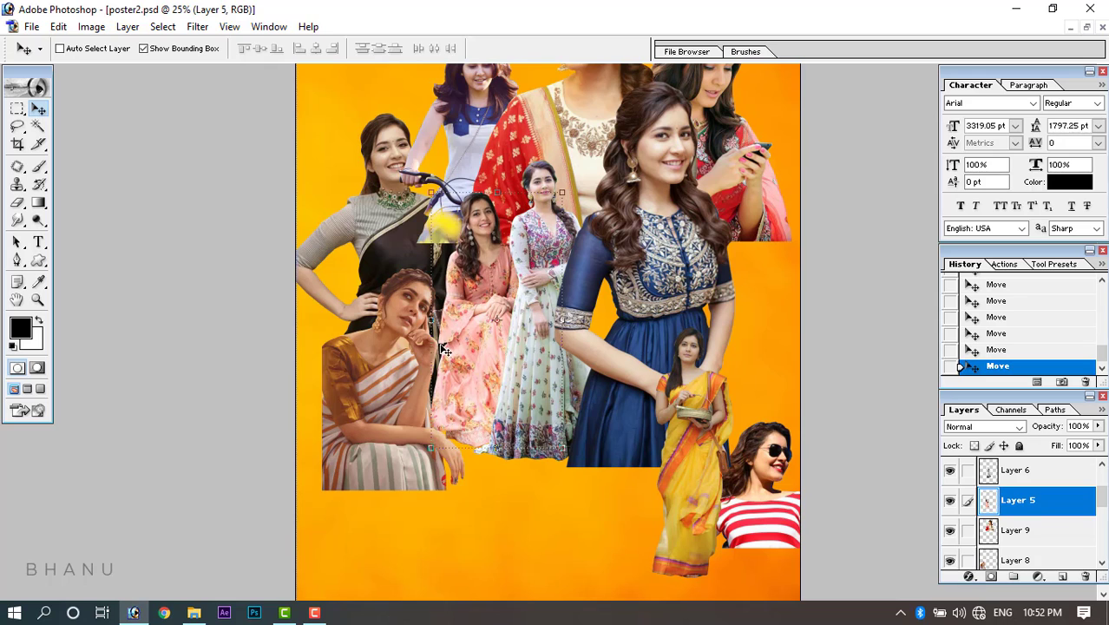
Raise the black sari figure (Layer 10) and move the striped sari figure (Layer 8) up and right, partly behind the pink floral figure.
right_click(389, 357)
left_click(399, 366)
right_click(388, 213)
left_click(415, 223)
left_click_drag(417, 245, 411, 213)
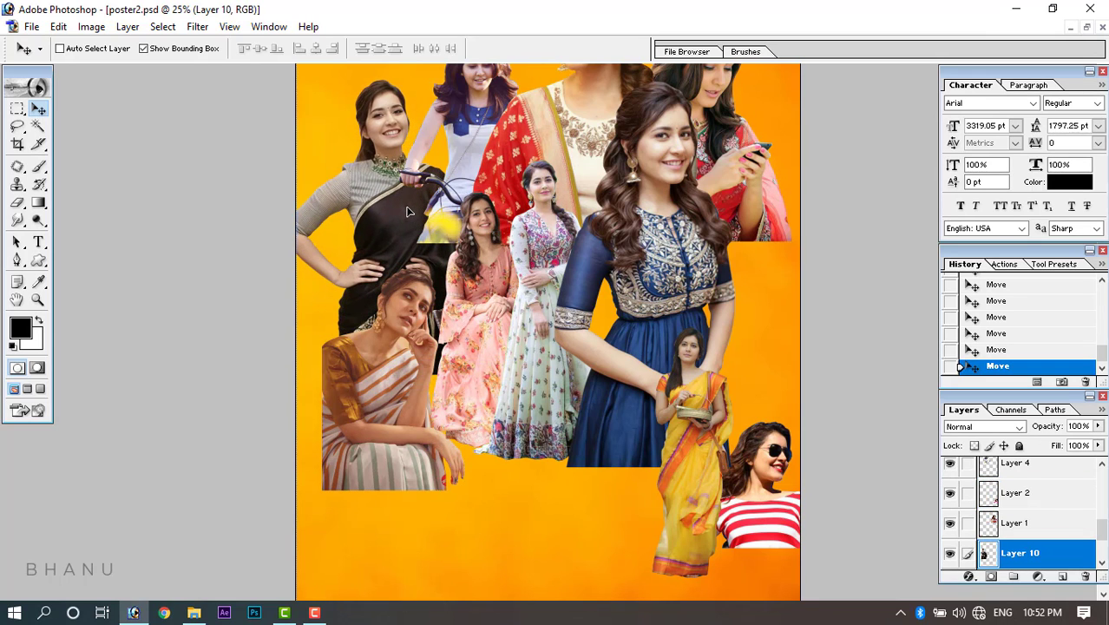
right_click(398, 334)
left_click(408, 344)
left_click_drag(406, 343, 425, 295)
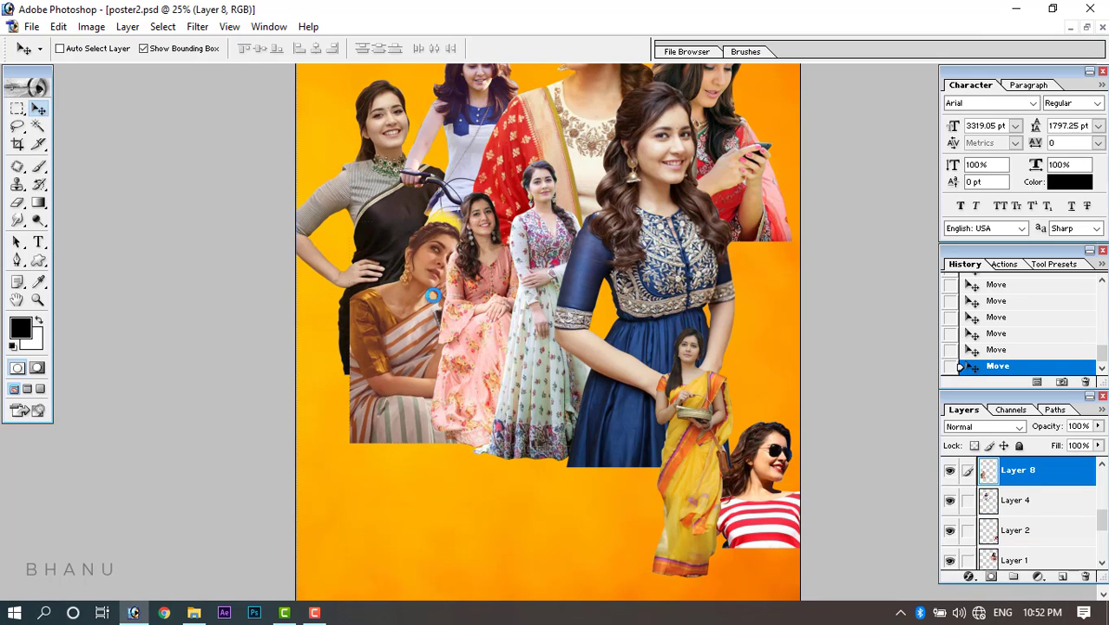
Bring the black sari figure (Layer 10) forward to just above the bicycle figure (Layer 4), behind the striped sari figure (Layer 8).
scroll(419, 396, "up", 3)
right_click(392, 281)
left_click(408, 296)
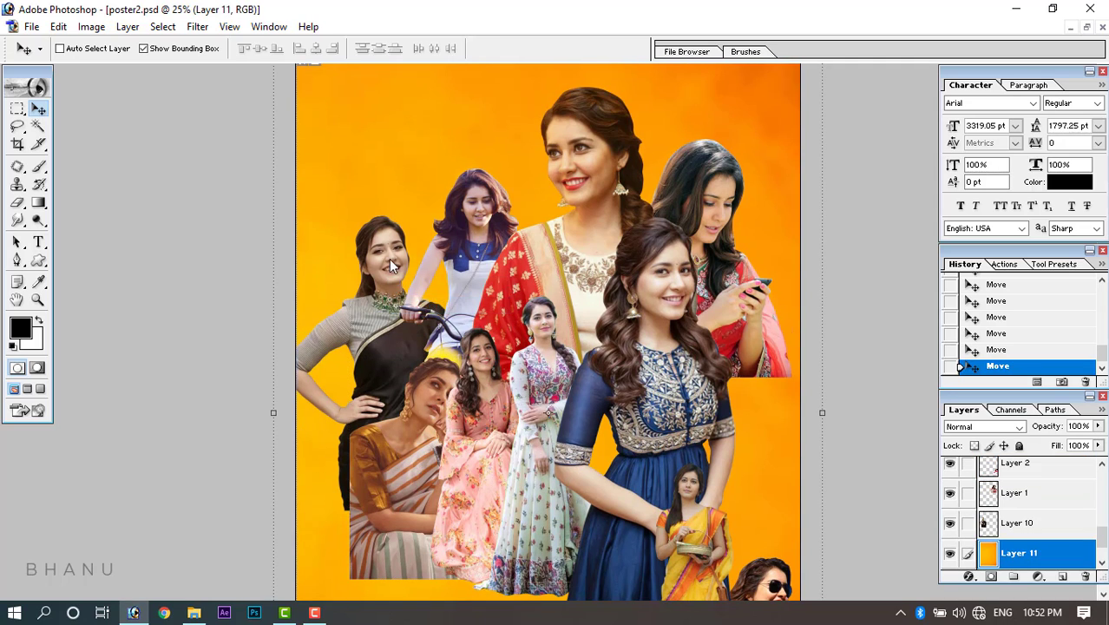
right_click(399, 265)
left_click(413, 274)
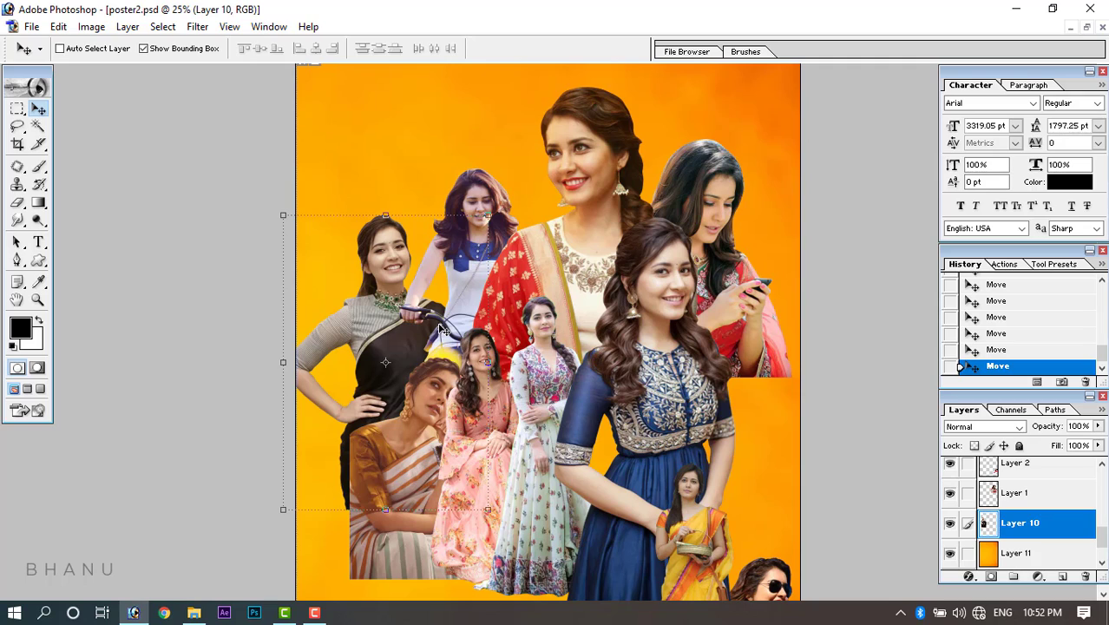
right_click(375, 298)
left_click(386, 311)
key("ctrl+bracketright")
key("ctrl+bracketright")
key("ctrl+bracketright")
key("ctrl+bracketright")
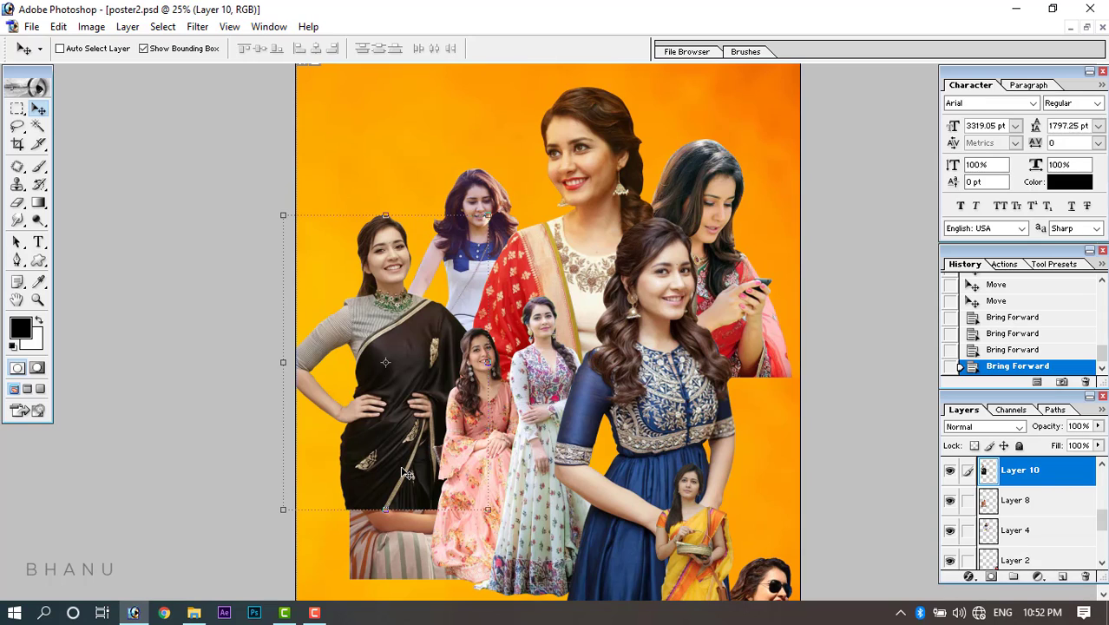
key("ctrl+bracketleft")
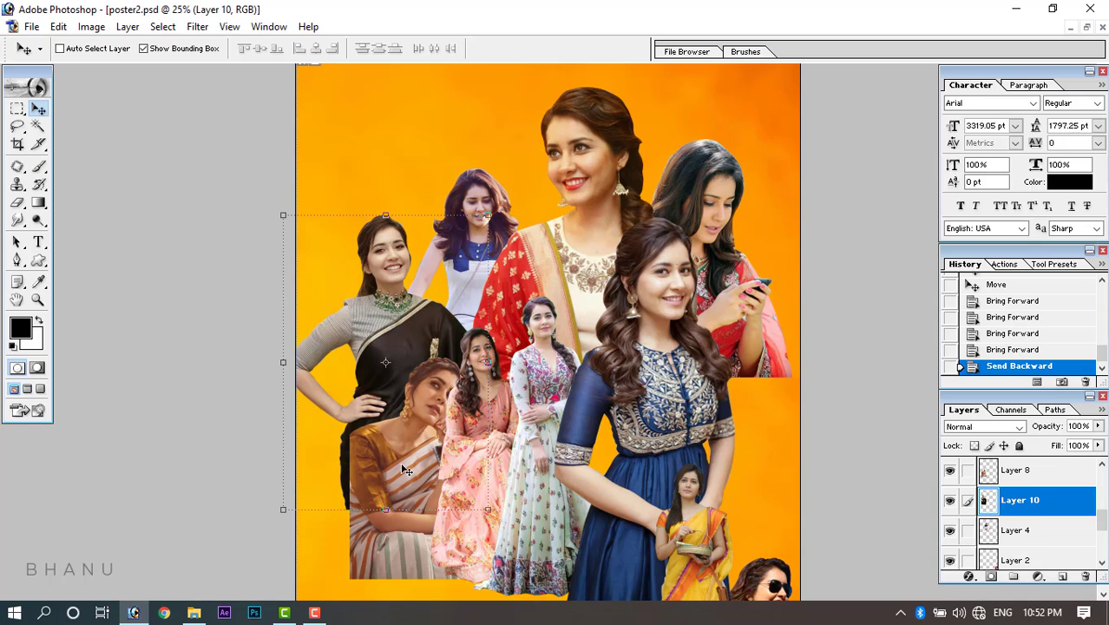
Swap the places of the pink floral figure (Layer 5) and the striped sari figure (Layer 8), putting the pink one at the left edge.
right_click(423, 451)
left_click(442, 432)
left_click_drag(422, 438, 402, 437)
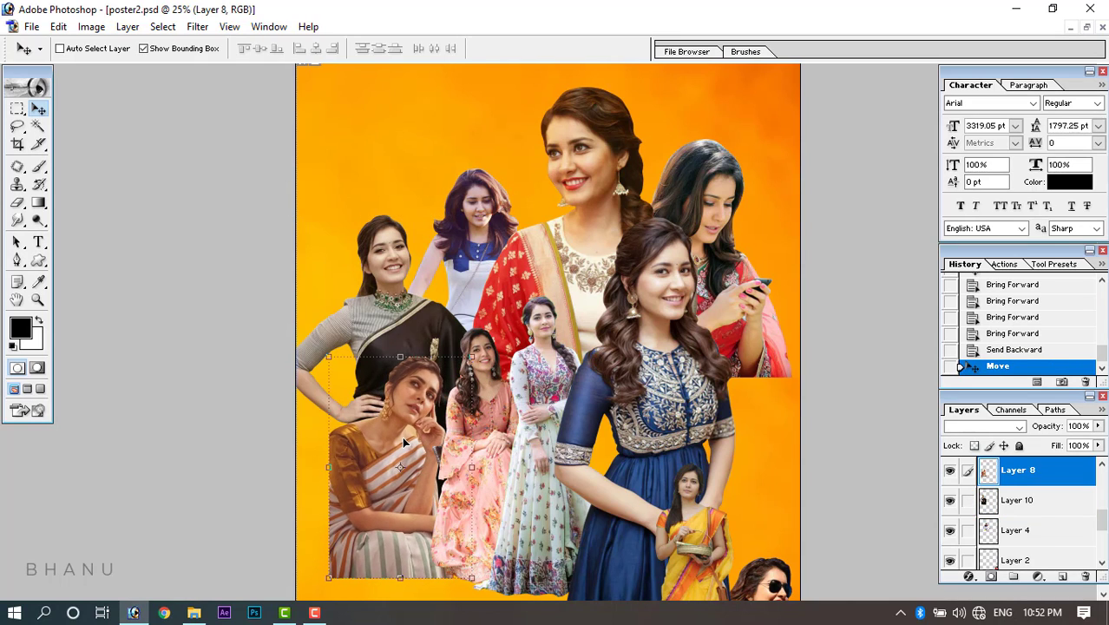
right_click(488, 408)
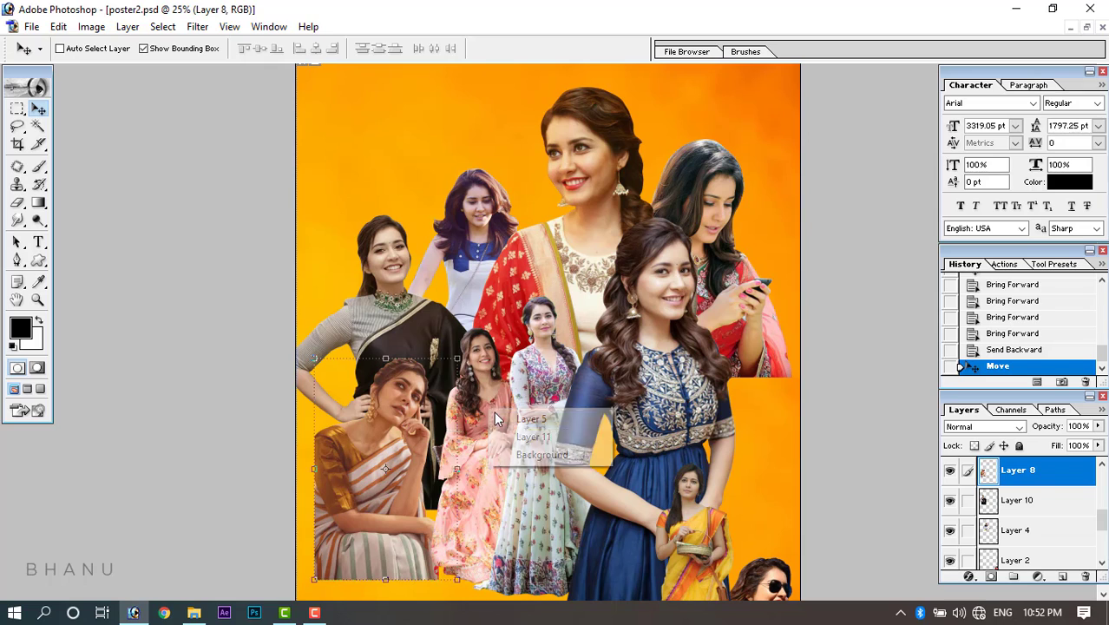
left_click(513, 416)
left_click_drag(523, 412, 506, 395)
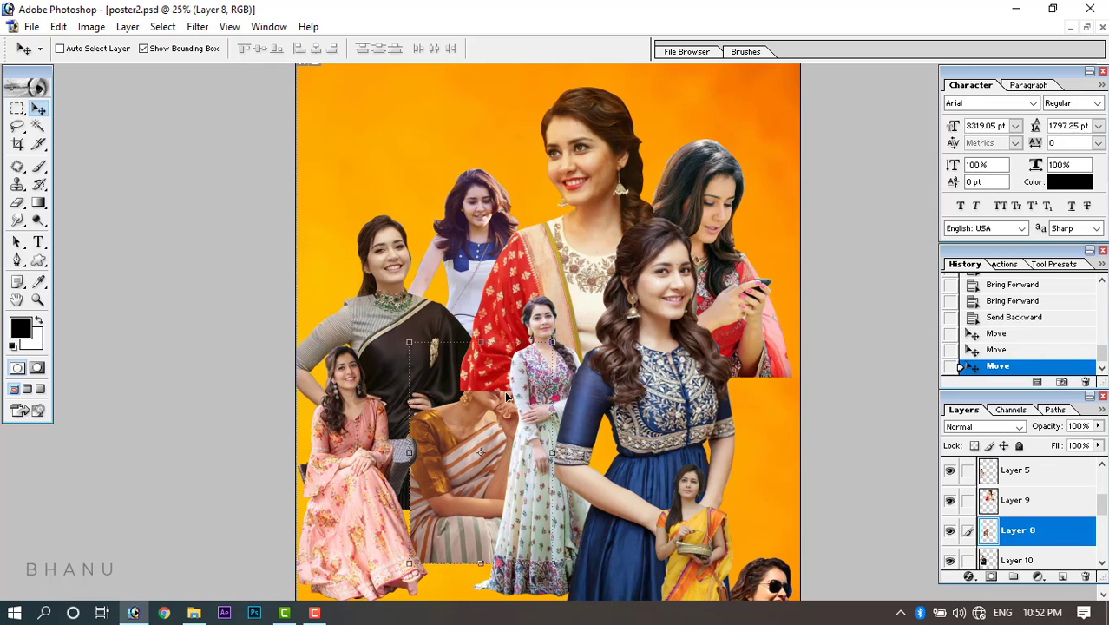
Bring the striped sari figure (Layer 8) in front of the red-and-cream outfit figure (Layer 9) and rotate it by about -6.7°.
key("ctrl+bracketright")
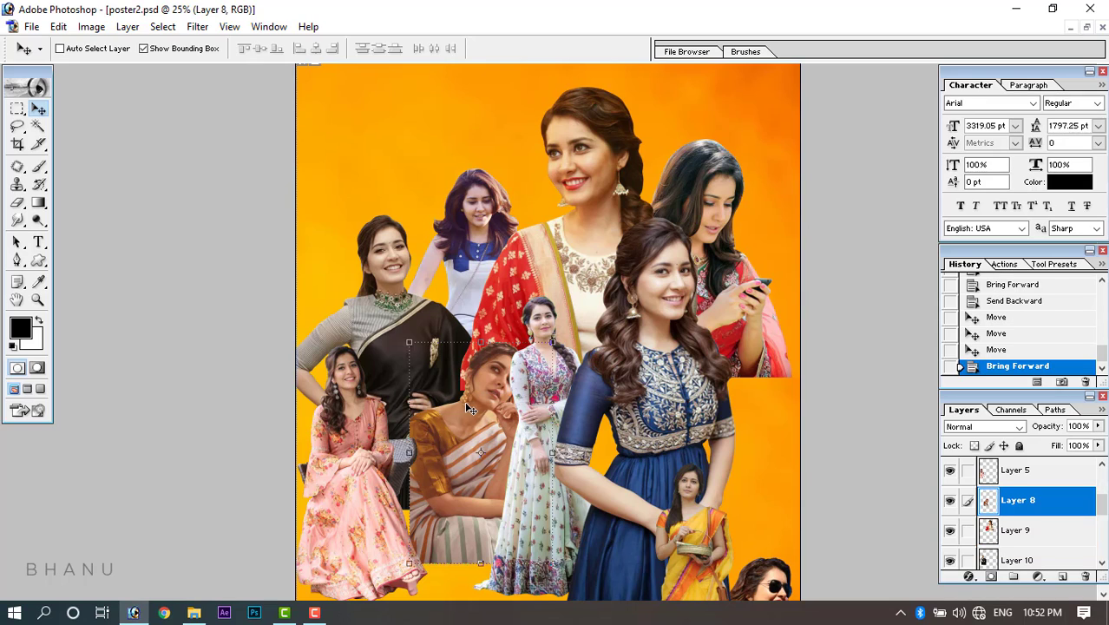
left_click_drag(468, 408, 460, 405)
key("ctrl+t")
left_click_drag(554, 333, 540, 325)
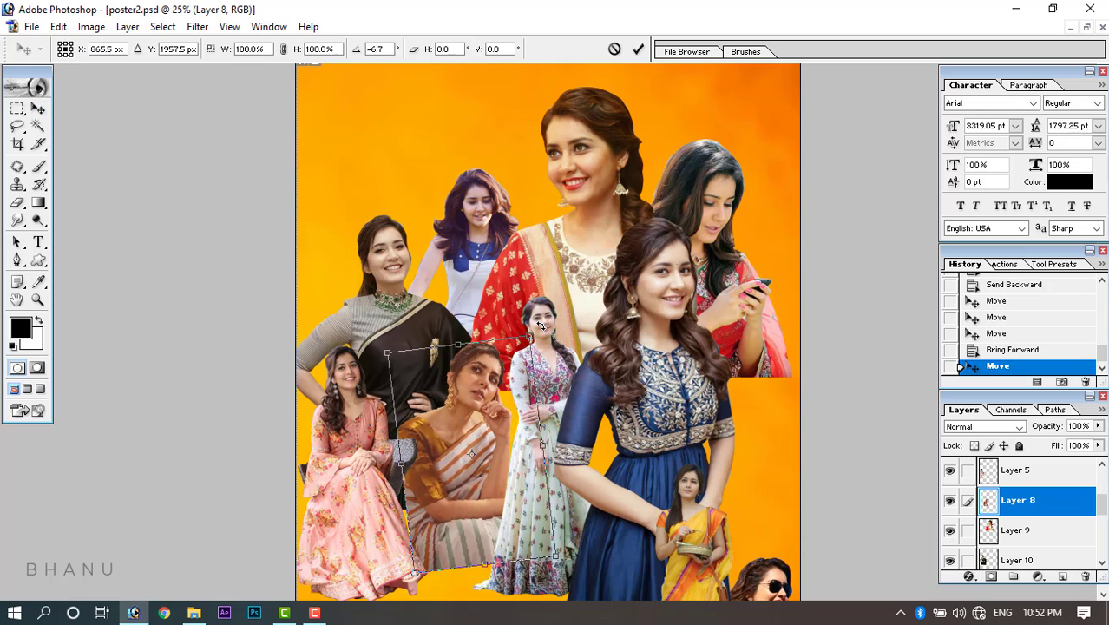
key("Return")
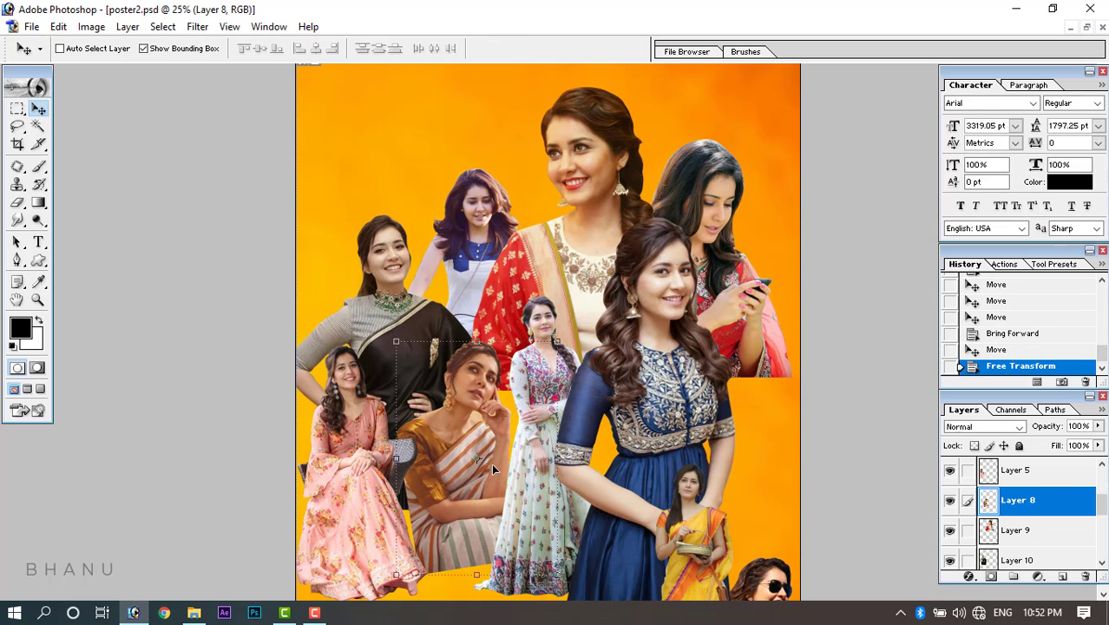
Raise the striped sari figure (Layer 8) slightly and move the pink floral figure (Layer 5) right so it overlaps that figure.
left_click_drag(491, 469, 500, 446)
right_click(354, 439)
left_click(373, 447)
left_click_drag(372, 455, 400, 447)
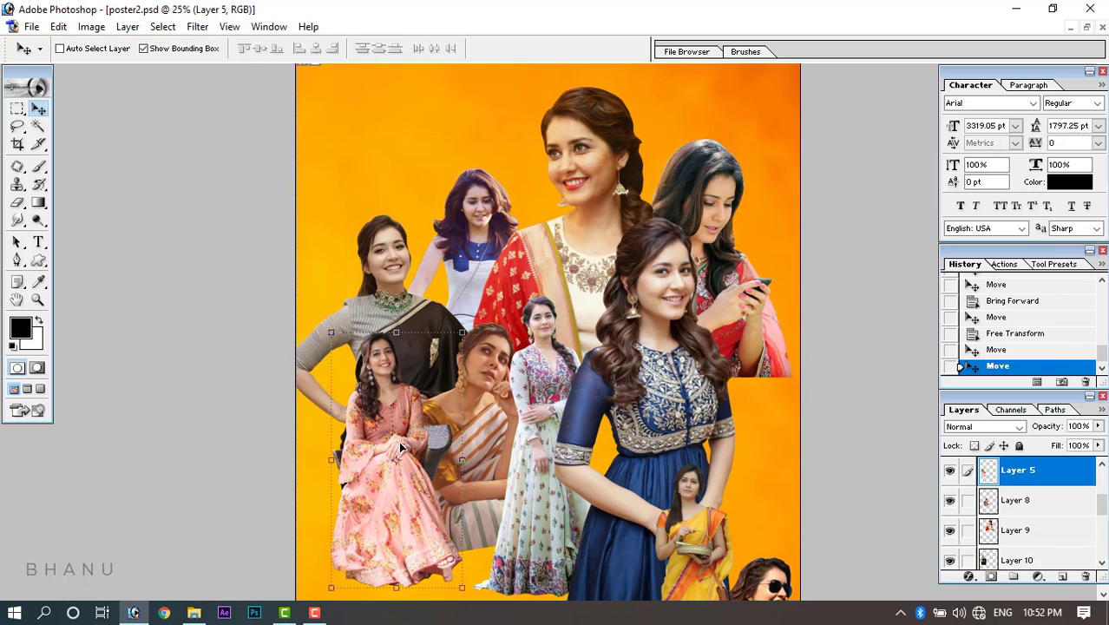
Move the bicycle figure (Layer 4) up and slightly left, above the black sari figure's shoulder.
key("ctrl+minus")
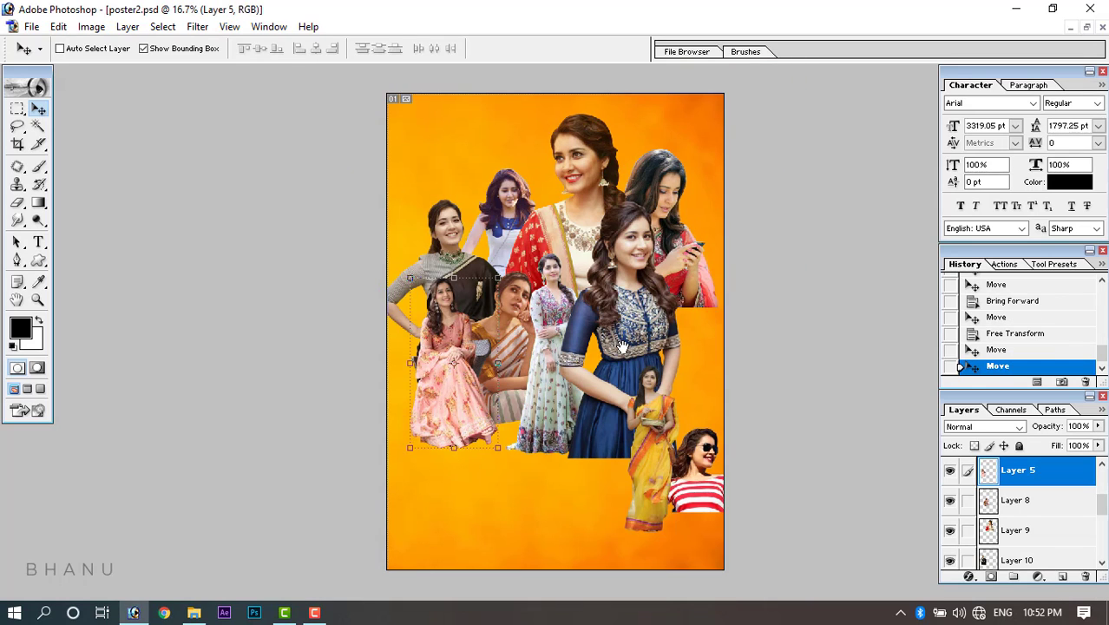
right_click(514, 211)
left_click(522, 235)
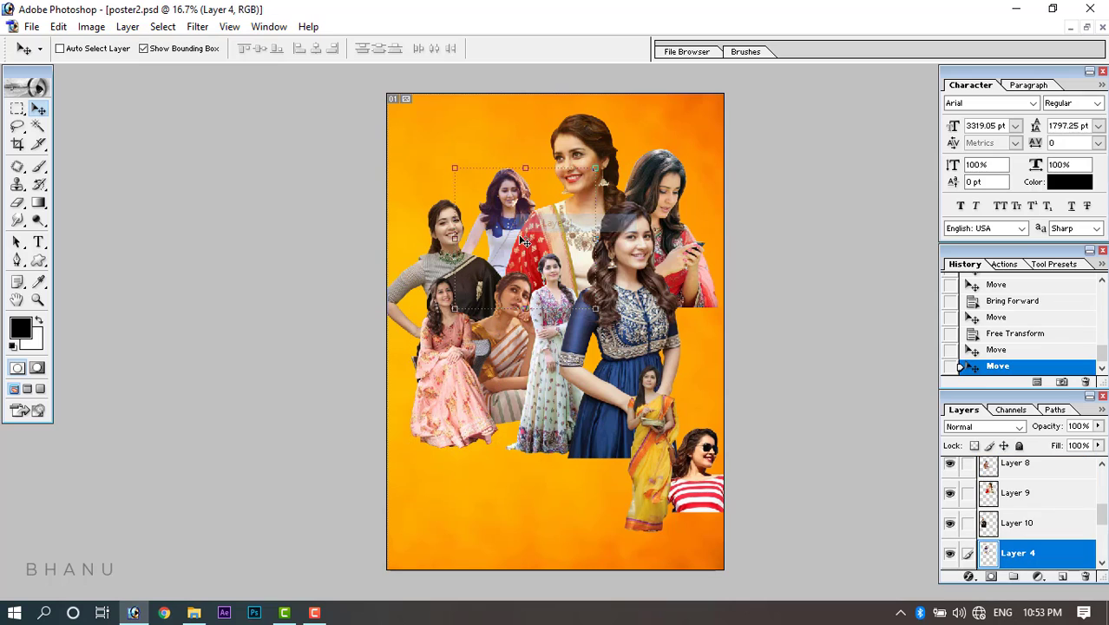
left_click_drag(520, 236, 515, 217)
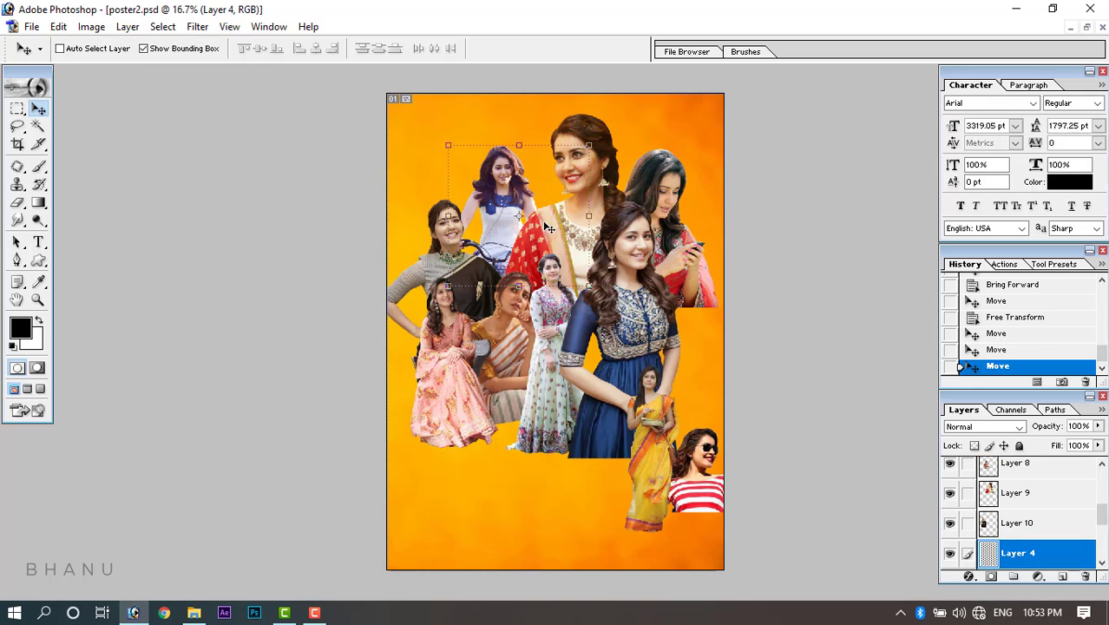
Enlarge the phone-holding figure (Layer 1) slightly and shift it left, closer behind the blue dress figure.
right_click(677, 188)
left_click(681, 190)
left_click_drag(667, 188, 674, 283)
left_click_drag(712, 146, 739, 154)
key("Return")
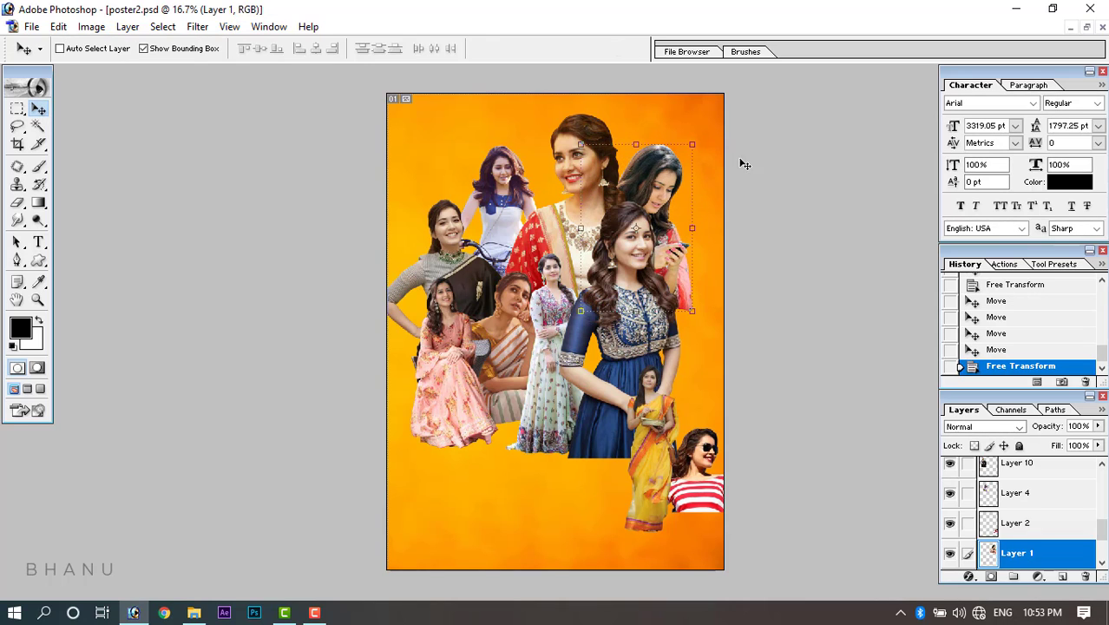
left_click_drag(635, 285, 643, 285)
Move the yellow sari figure (Layer 3) up beside the blue dress figure's right side and enlarge it slightly.
right_click(652, 436)
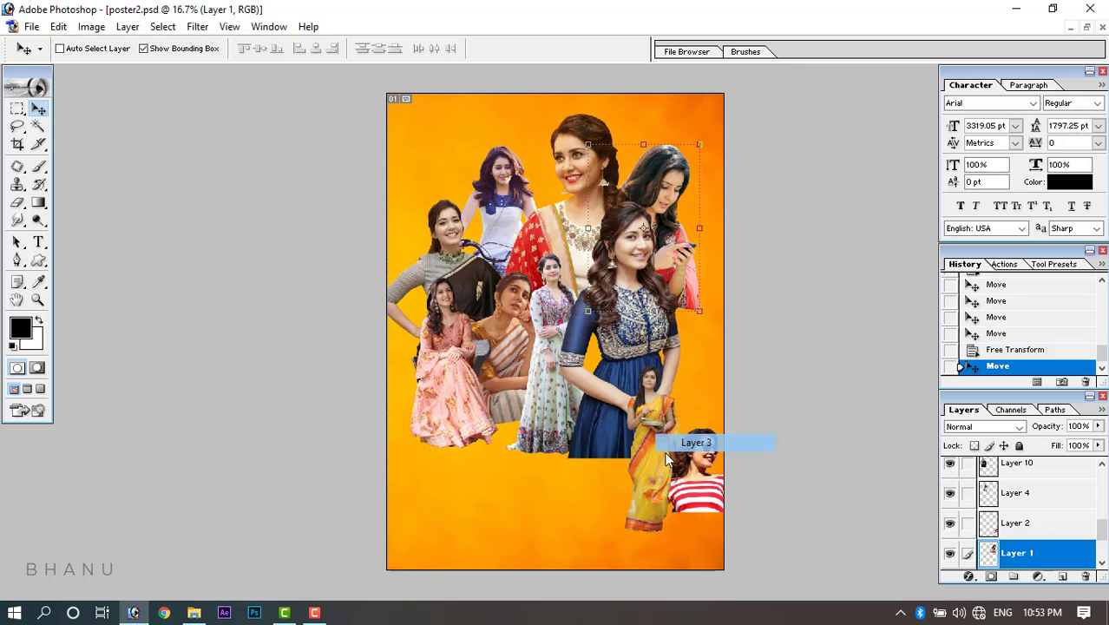
left_click(674, 443)
left_click_drag(661, 449, 692, 374)
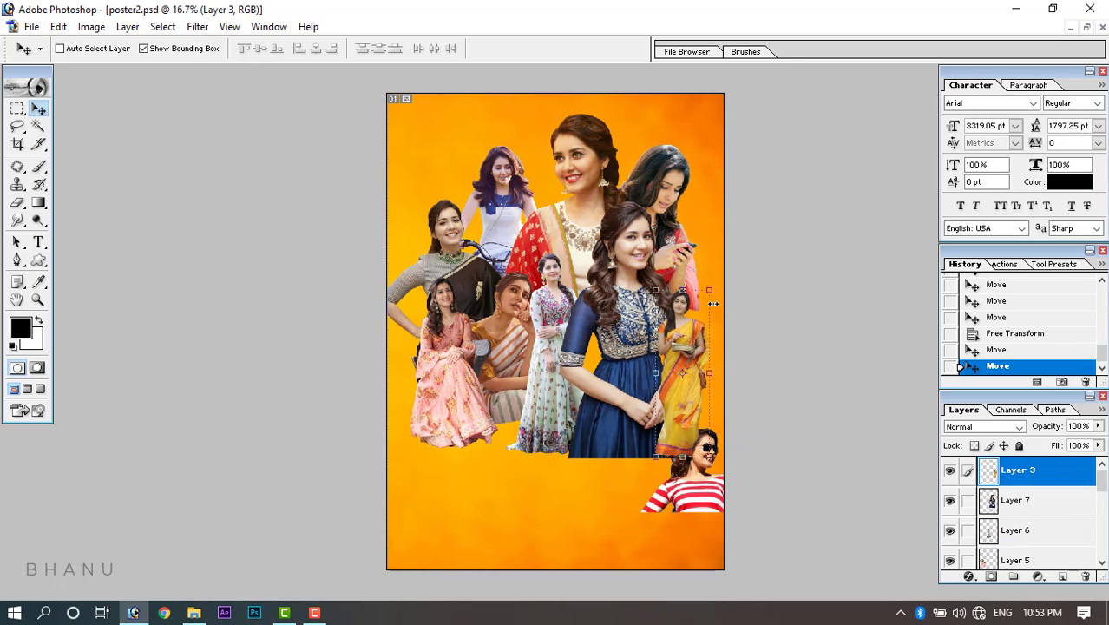
key("ctrl+t")
left_click_drag(708, 299, 716, 278)
key("Return")
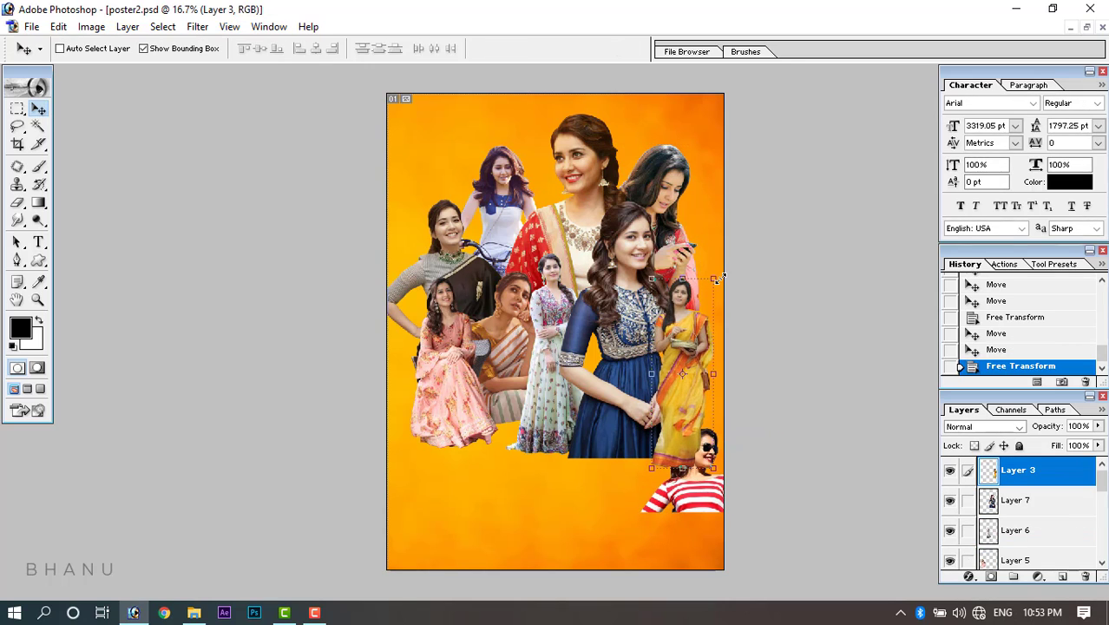
left_click_drag(622, 431, 621, 423)
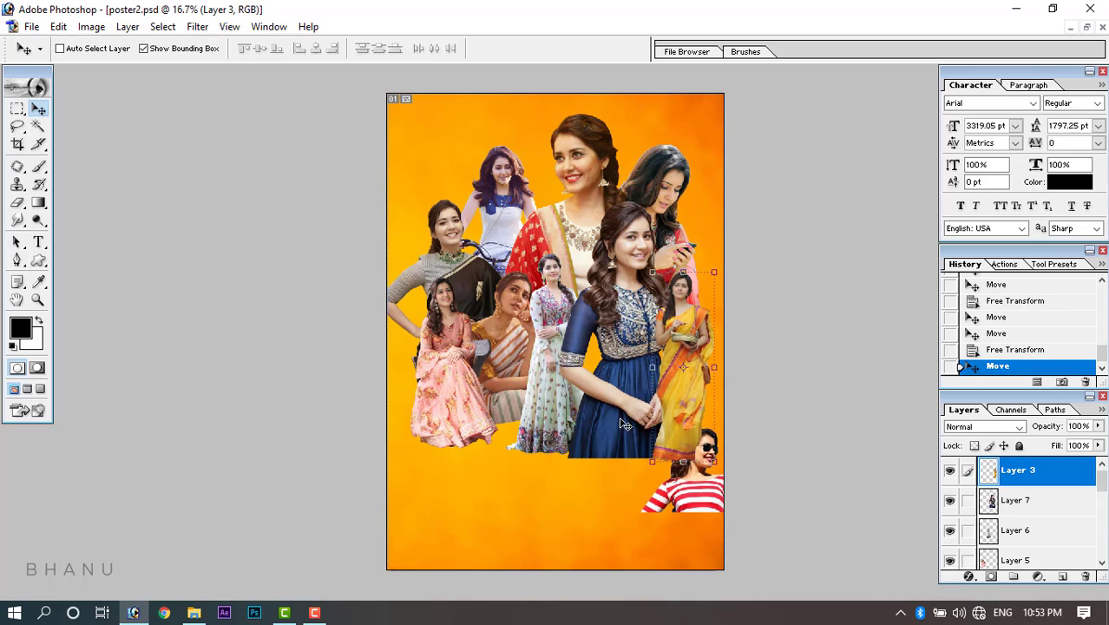
Enlarge the striped-shirt figure with sunglasses (Layer 2) and move it to the lower middle of the group, over the blue dress figure.
right_click(695, 487)
left_click(715, 495)
left_click_drag(709, 495, 531, 519)
key("ctrl+t")
left_click_drag(567, 449, 594, 437)
key("Return")
left_click_drag(541, 517, 590, 397)
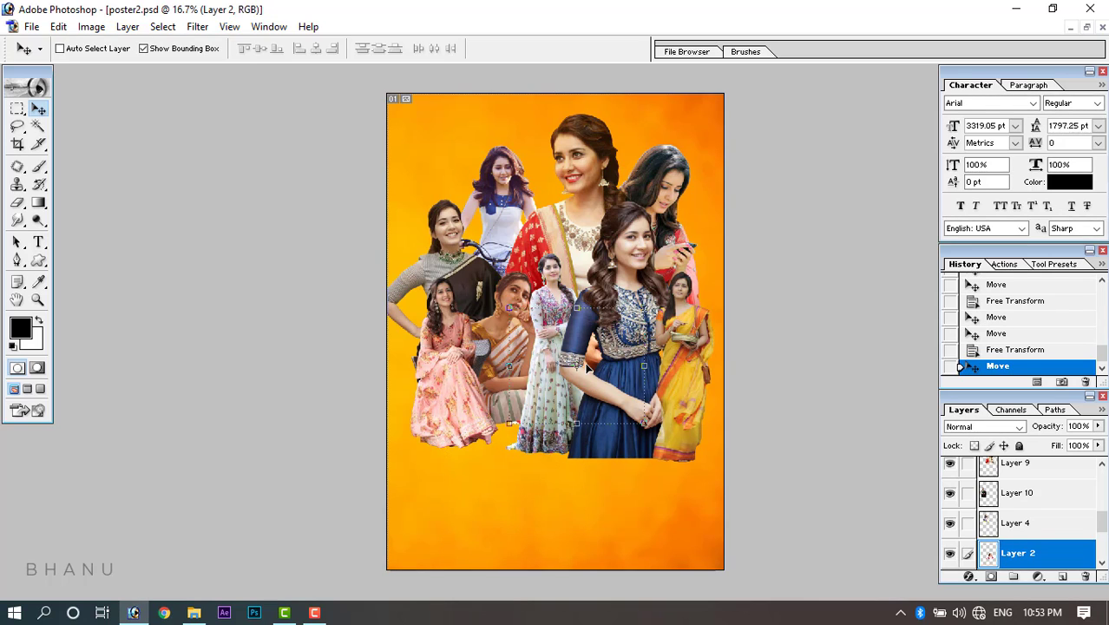
Bring the striped-shirt figure (Layer 2) forward in the stacking order until it is in front of all other figures.
key("ctrl+bracketright")
key("ctrl+bracketright")
key("ctrl+bracketright")
key("ctrl+bracketright")
key("ctrl+bracketright")
key("ctrl+bracketright")
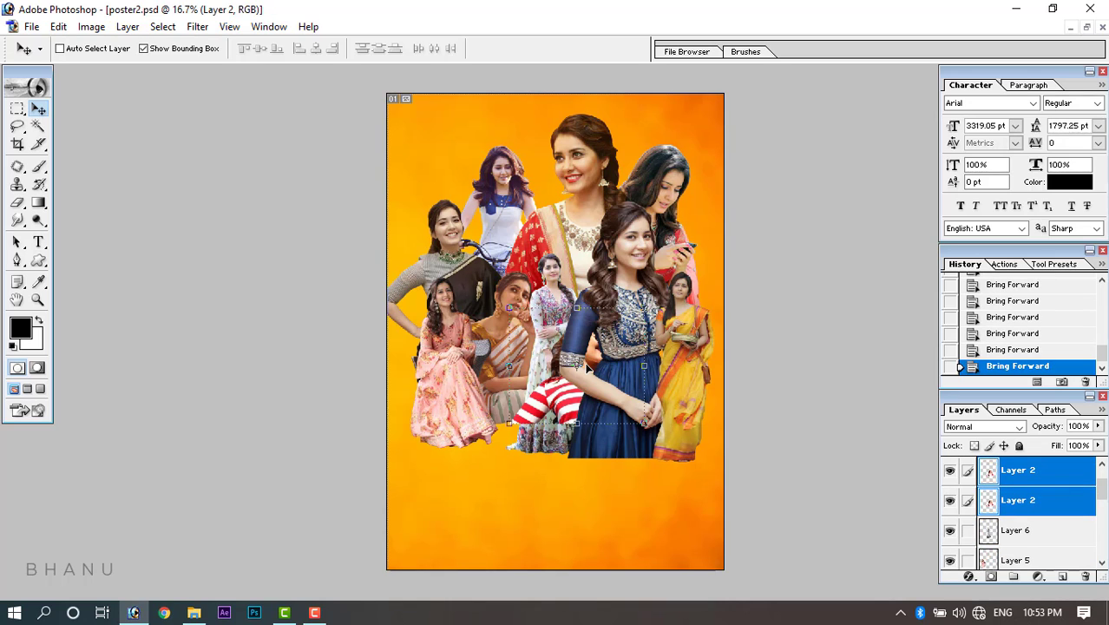
Hide the panels to work on the full canvas at 25% and raise the bicycle figure (Layer 4) slightly.
key("ctrl+equal")
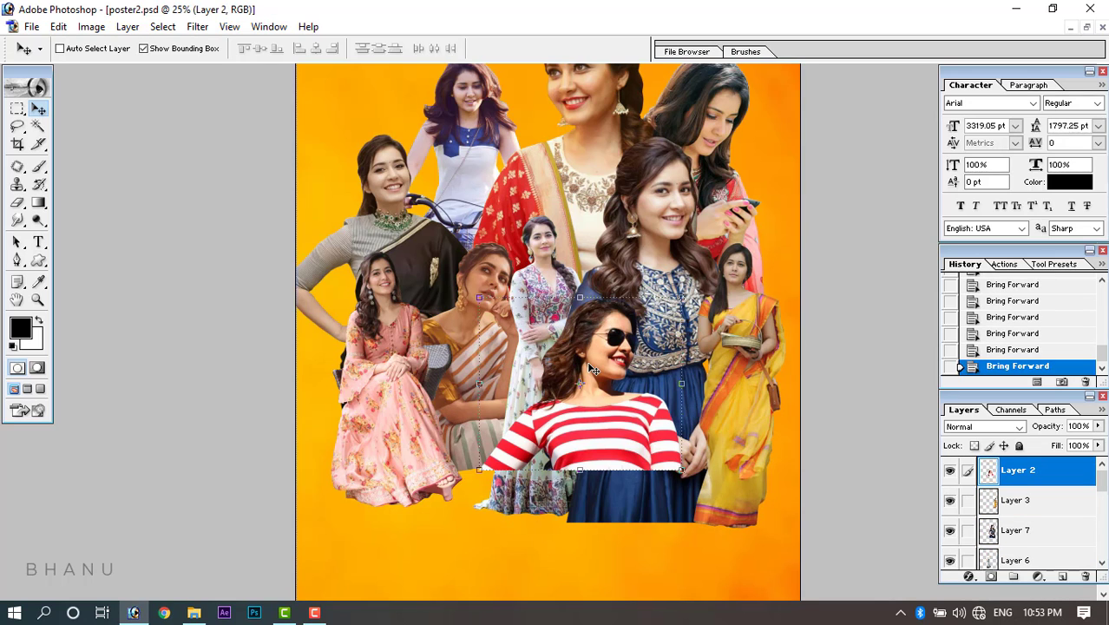
key("Tab")
key("Tab")
key("Tab")
key("Tab")
key("Tab")
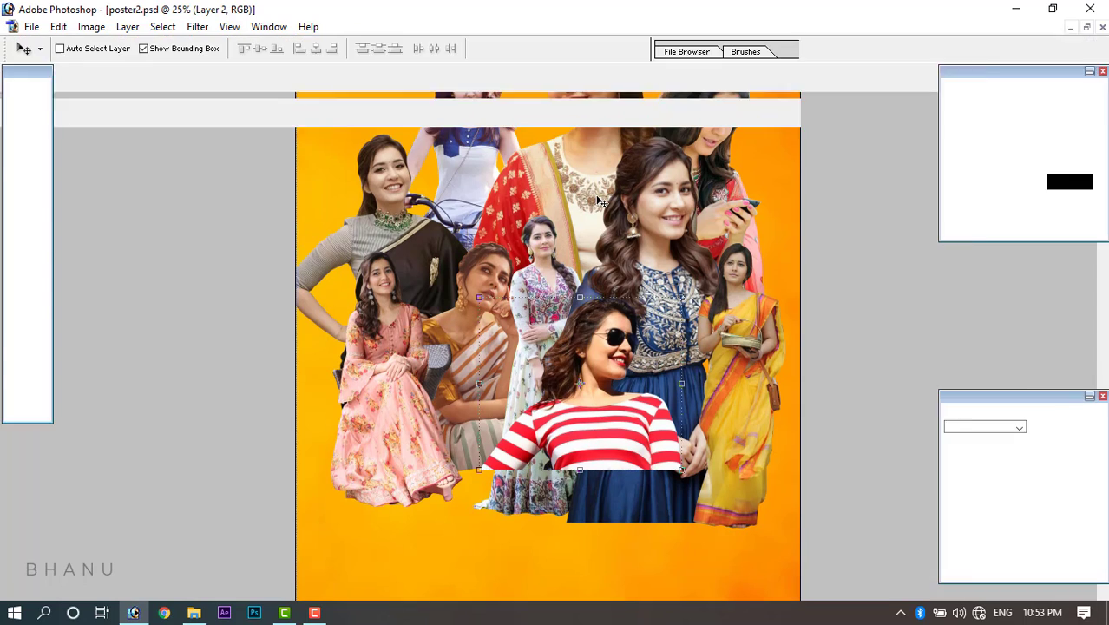
scroll(596, 202, "up", 3)
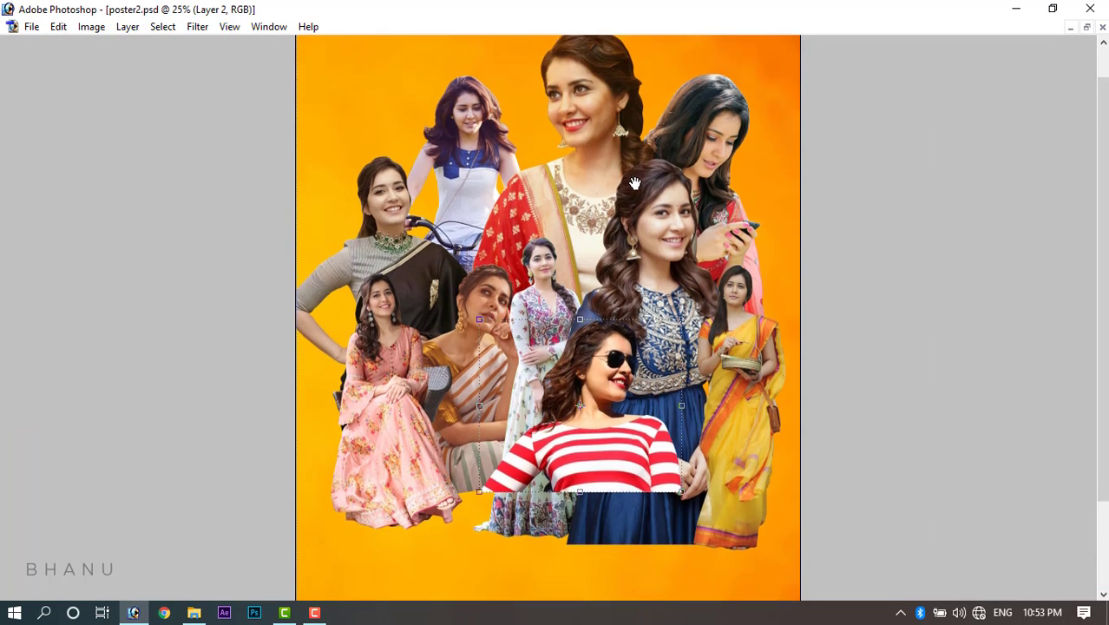
left_click_drag(579, 351, 583, 289)
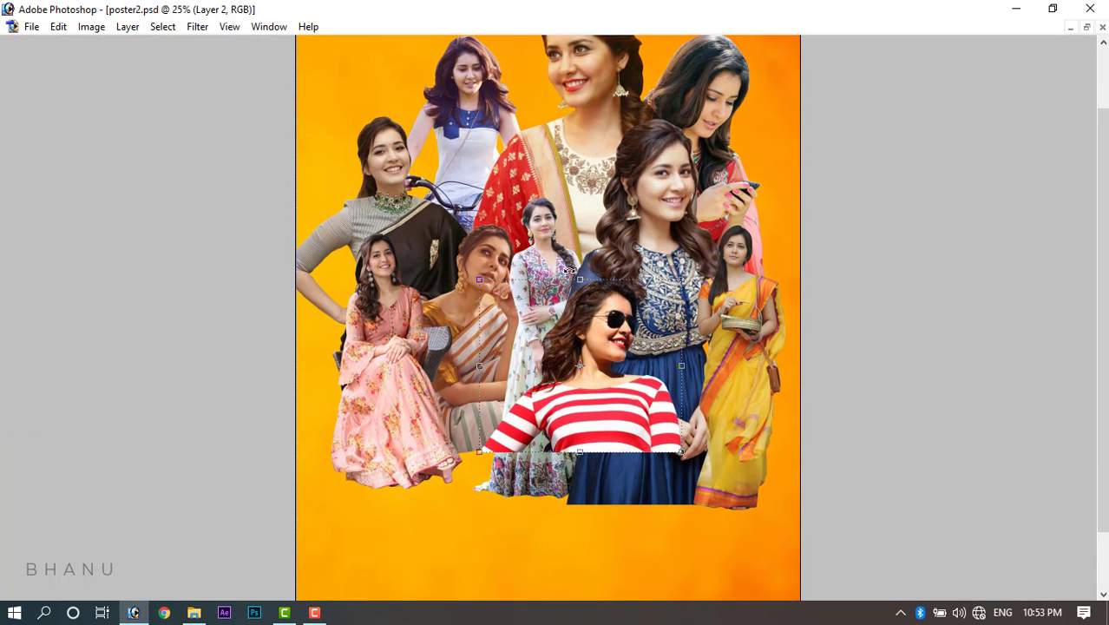
scroll(573, 207, "up", 3)
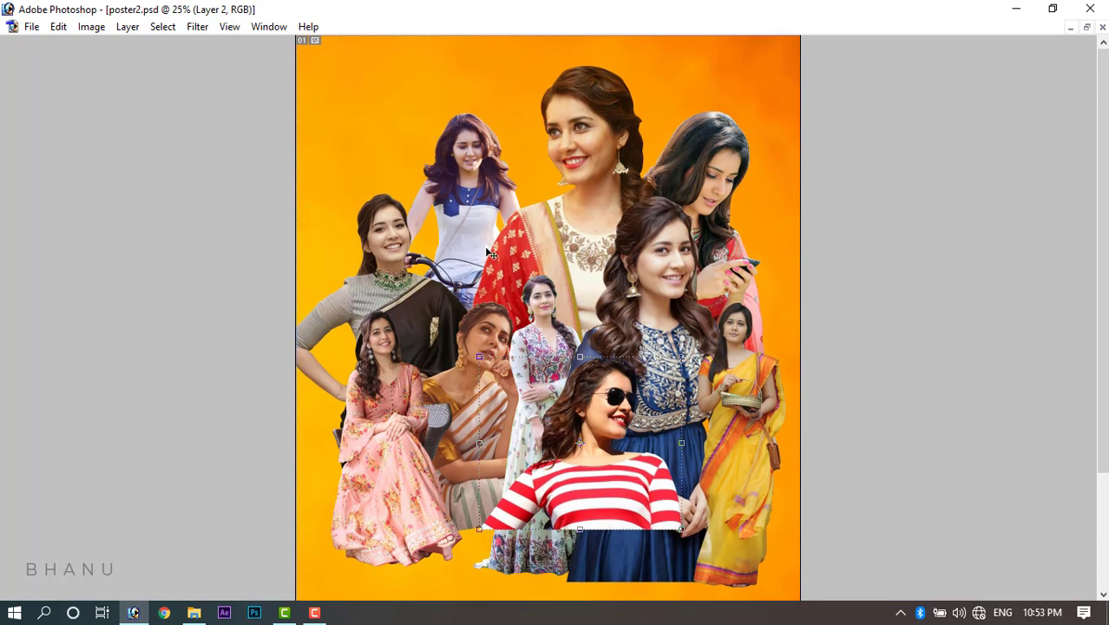
right_click(490, 253)
left_click(507, 233)
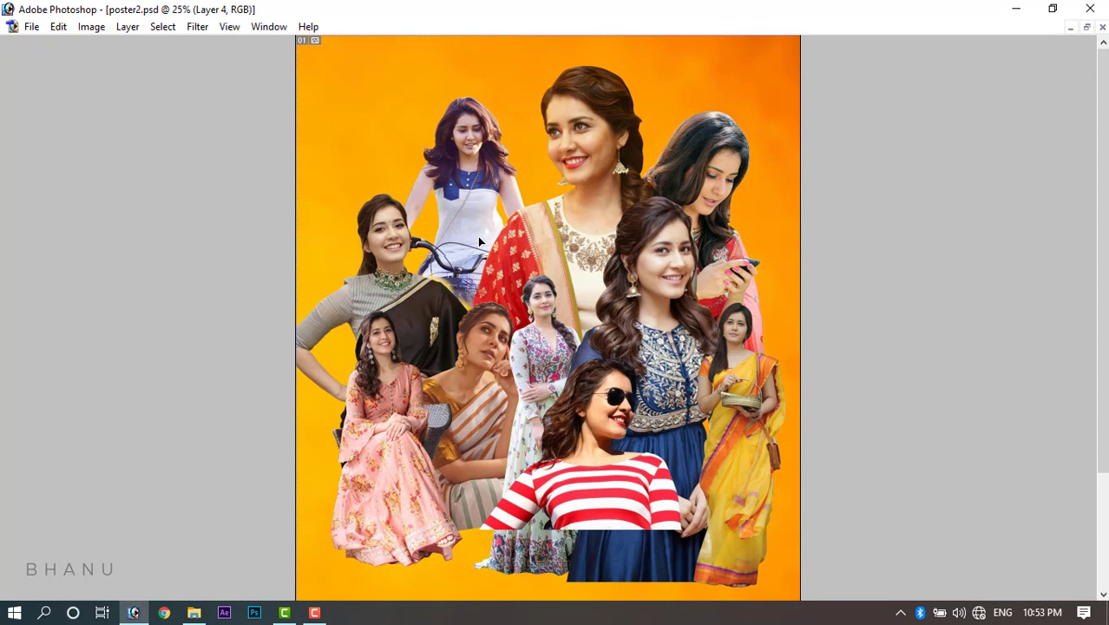
Enlarge the red-and-cream outfit figure (Layer 9) and move it up near the poster's top edge.
right_click(619, 148)
left_click(636, 136)
mouse_move(610, 250)
left_mouse_down()
mouse_move(611, 219)
mouse_move(601, 251)
left_mouse_up()
left_click_drag(695, 96, 723, 75)
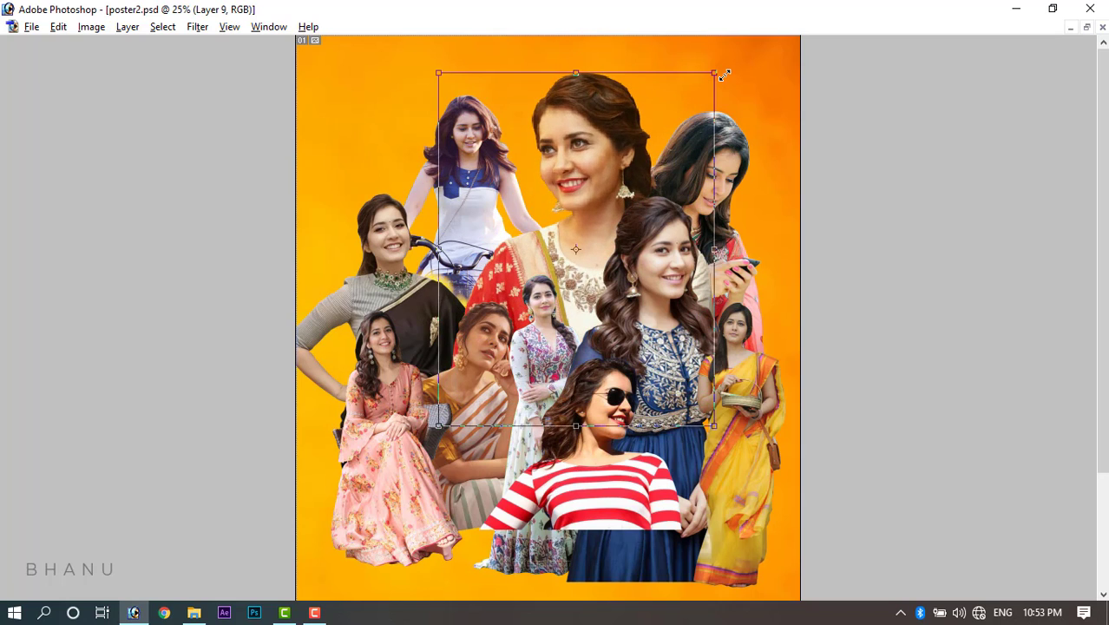
left_click_drag(566, 222, 559, 193)
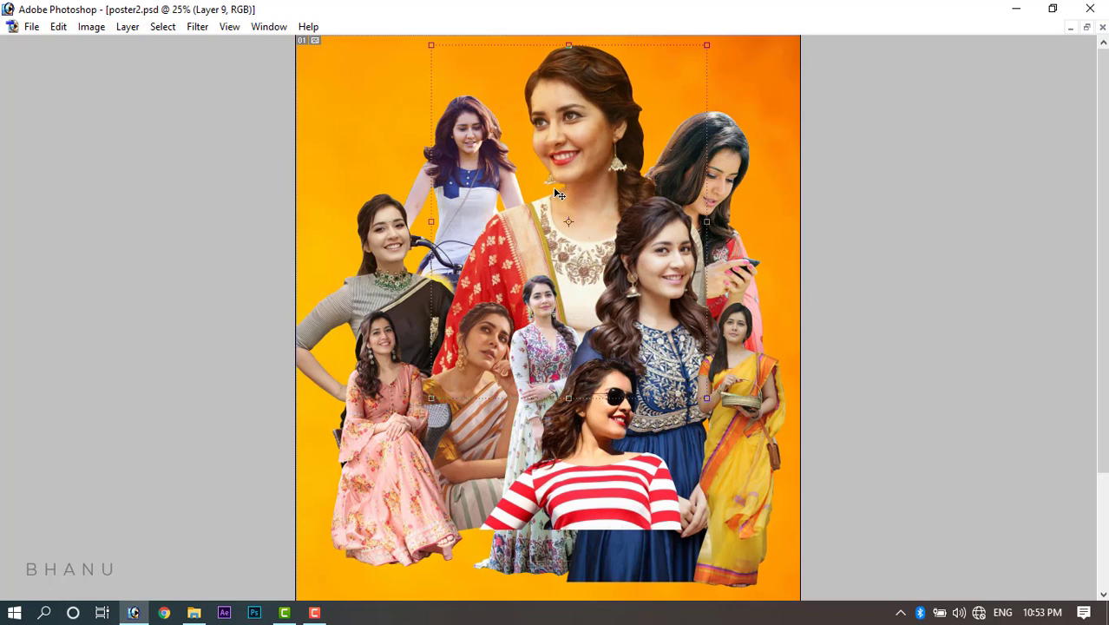
Move the phone-holding figure (Layer 1) slightly right and down.
right_click(724, 158)
left_click(746, 168)
left_click_drag(723, 198, 735, 207)
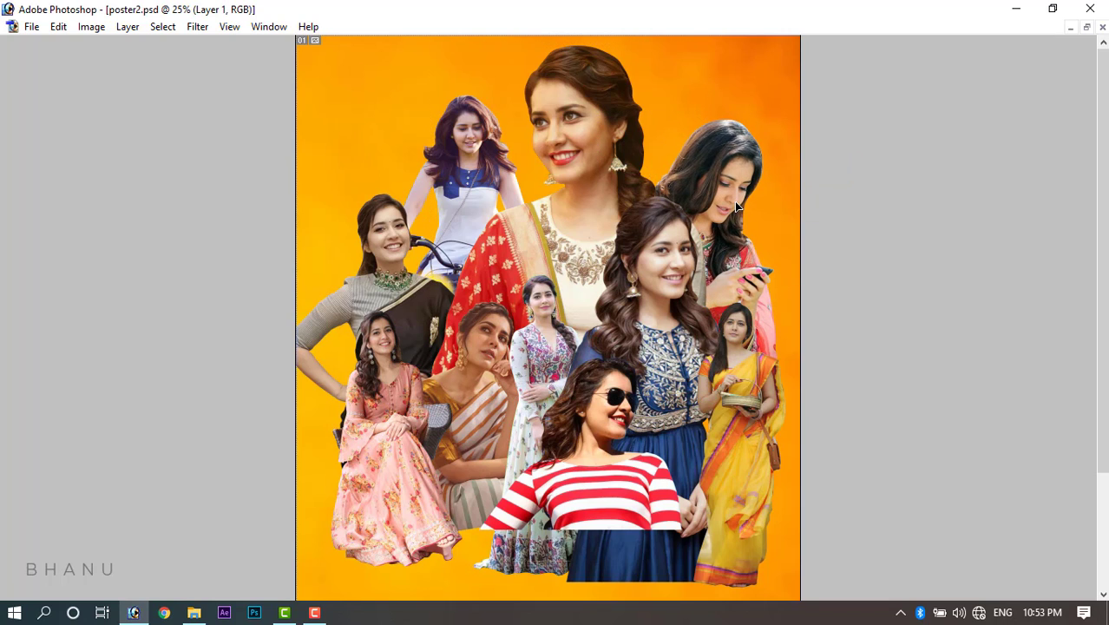
Scale down the blue dress figure (Layer 7) and move it slightly right and down.
right_click(664, 336)
left_click(676, 345)
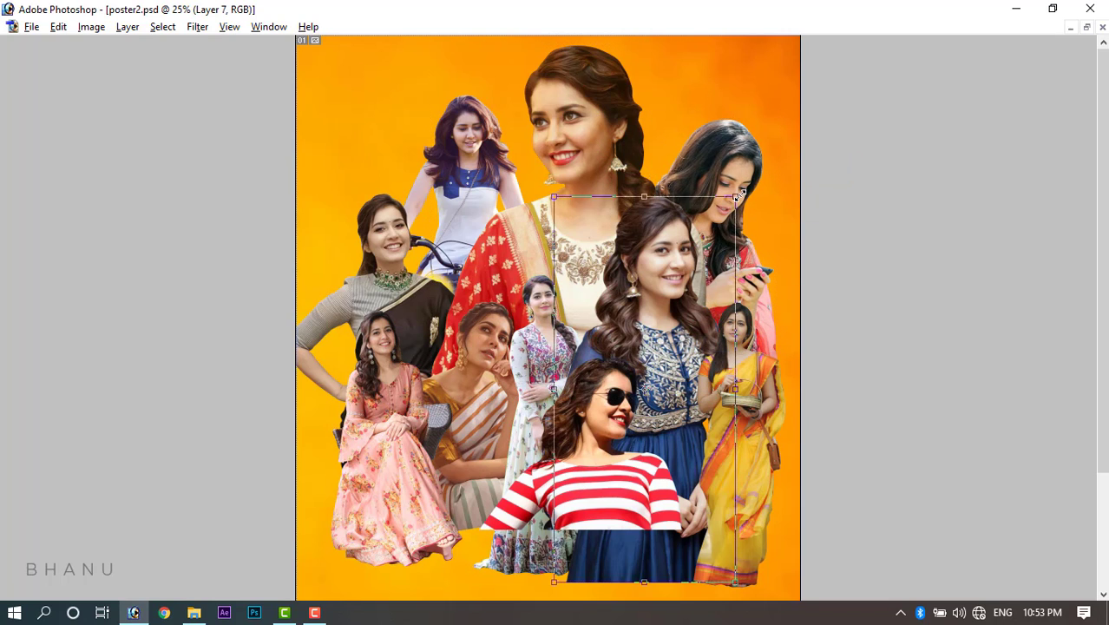
left_click_drag(736, 196, 725, 225)
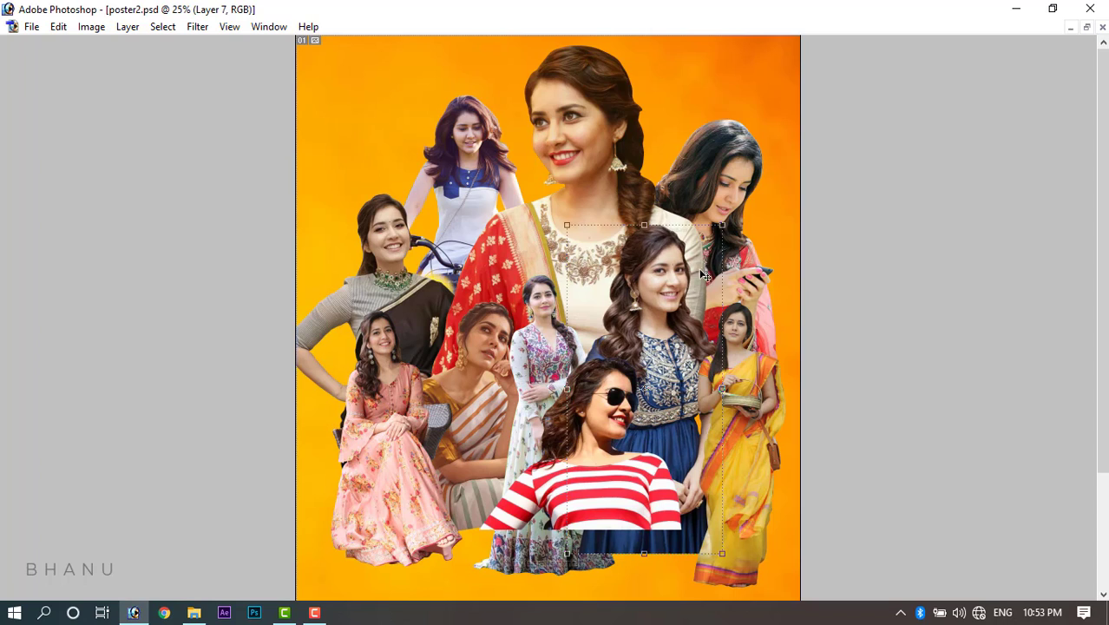
key("Return")
left_click_drag(684, 304, 694, 319)
Raise the yellow sari figure (Layer 3) so its lower edge lines up with the blue dress figure's.
right_click(734, 377)
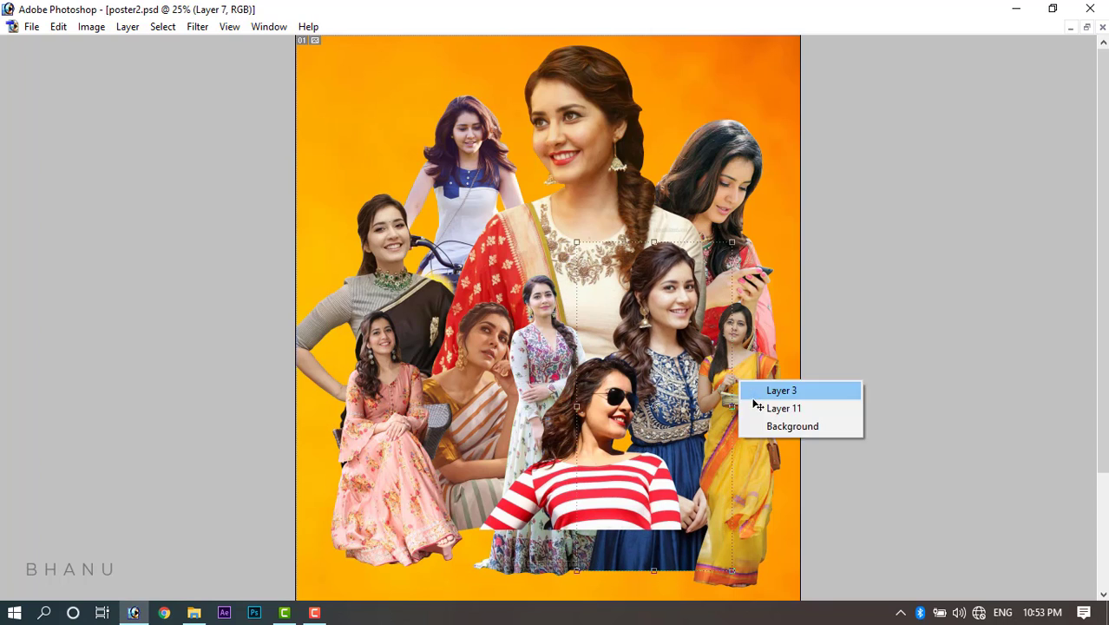
left_click(764, 389)
left_click_drag(753, 405, 753, 387)
Lower both the pink floral figure (Layer 5) and the striped sari figure (Layer 8) slightly.
right_click(367, 406)
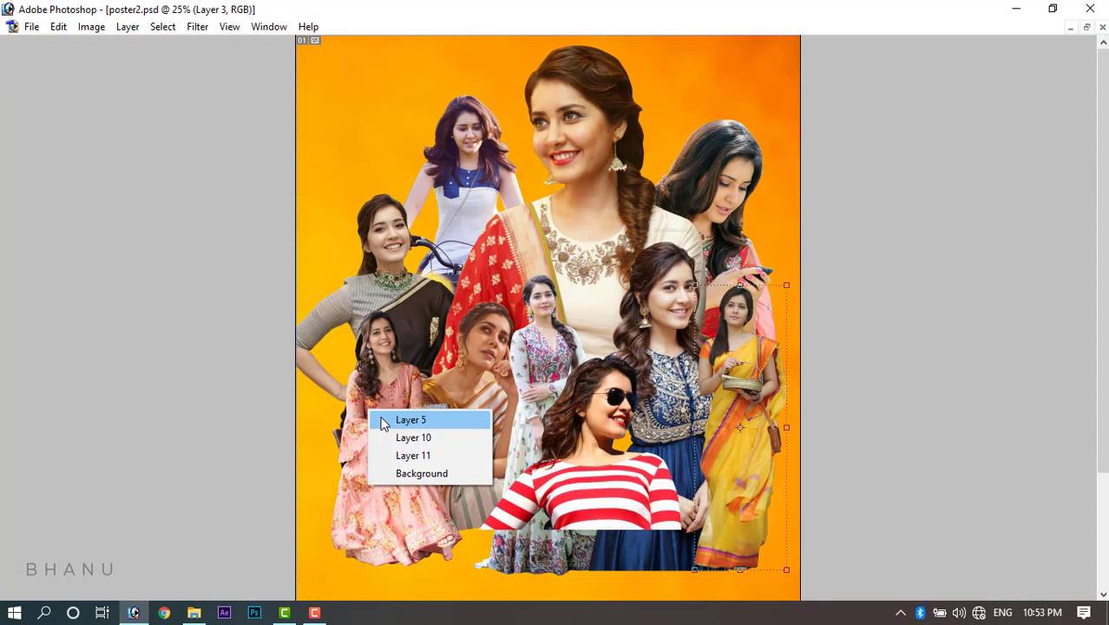
left_click(389, 419)
left_click_drag(389, 419, 393, 456)
right_click(478, 393)
left_click(488, 401)
left_click_drag(487, 401, 484, 438)
Enlarge the striped-shirt figure (Layer 2) slightly and lower it to the bottom edge of the group.
right_click(623, 442)
left_click(659, 449)
left_click_drag(660, 449, 657, 434)
left_click_drag(705, 362, 709, 358)
left_click_drag(664, 428, 647, 454)
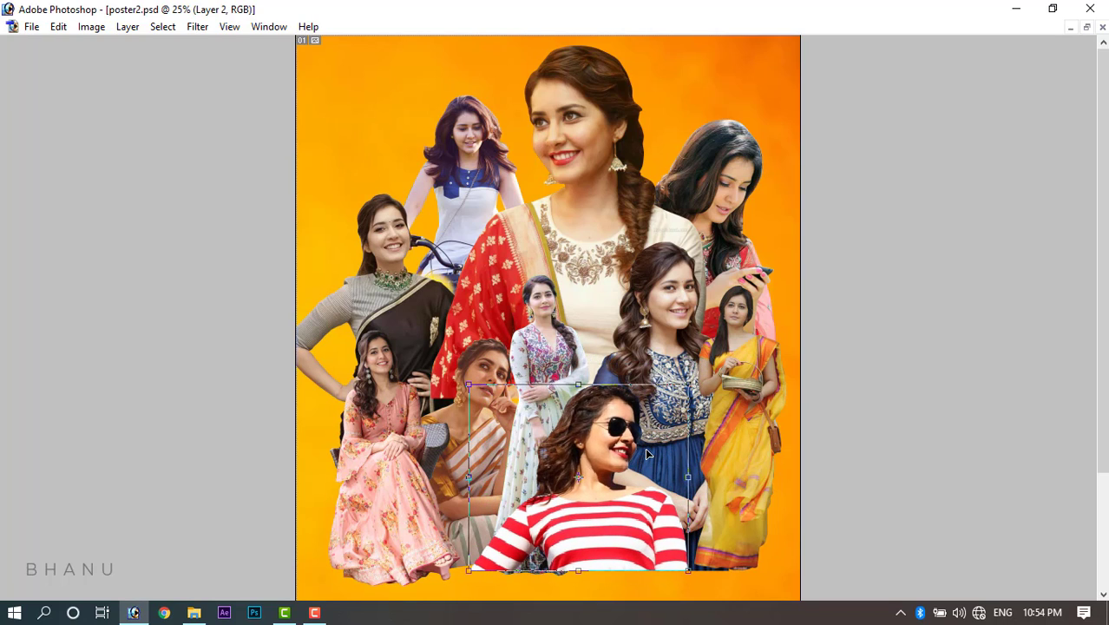
key("Return")
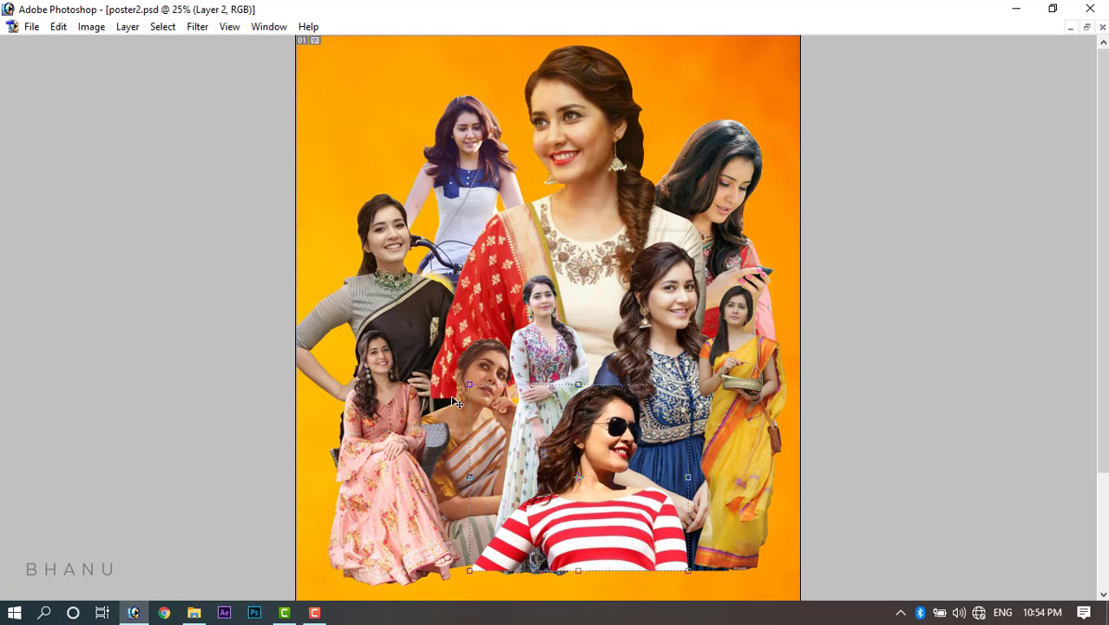
Shift the striped sari figure (Layer 8) slightly down-left and bring it forward to just behind the striped-shirt figure.
right_click(477, 368)
left_click(490, 380)
left_click_drag(485, 397, 481, 405)
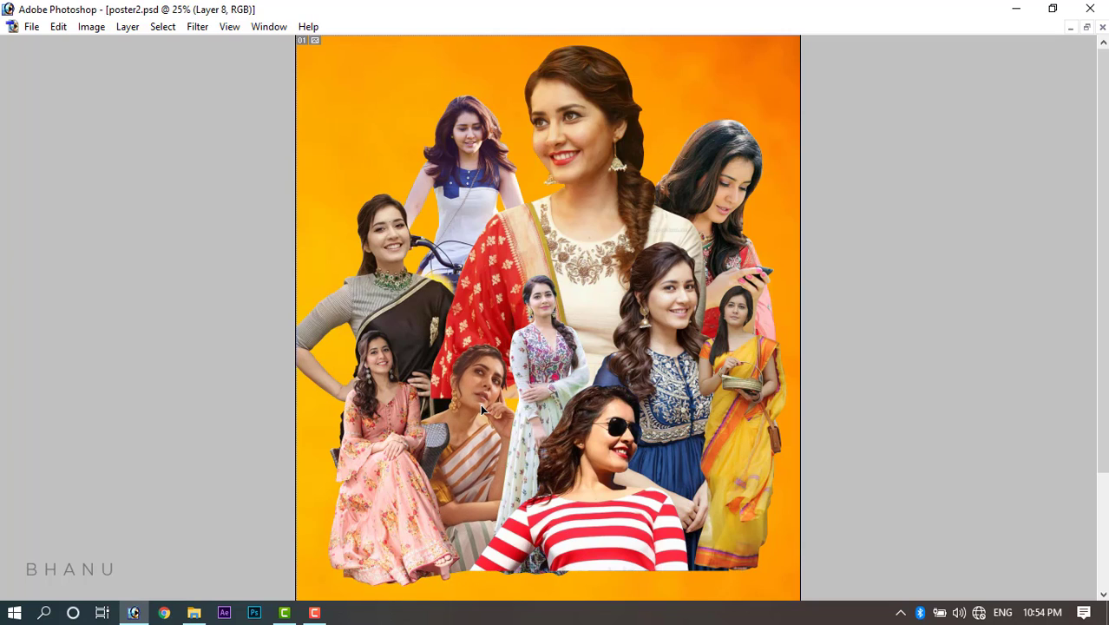
key("ctrl+]")
key("ctrl+]")
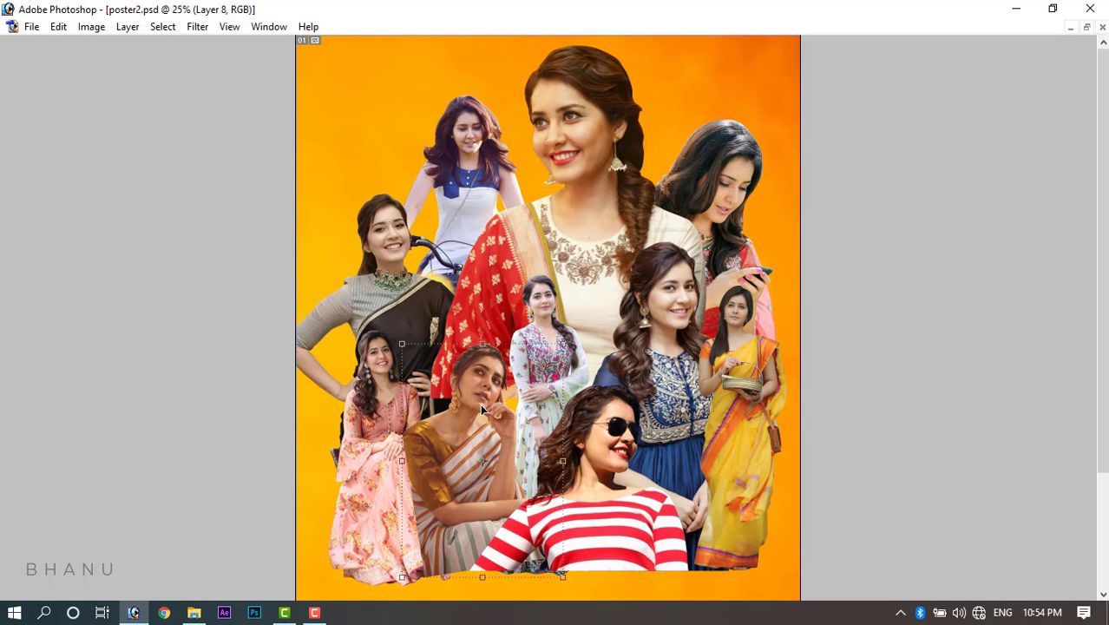
key("ctrl+]")
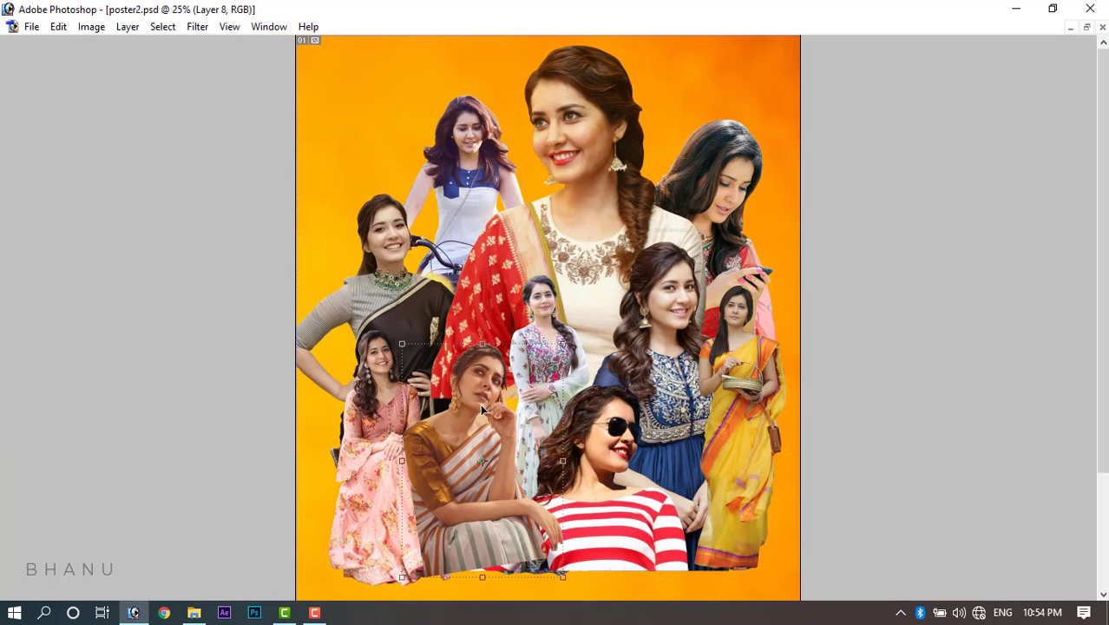
key("ctrl+[")
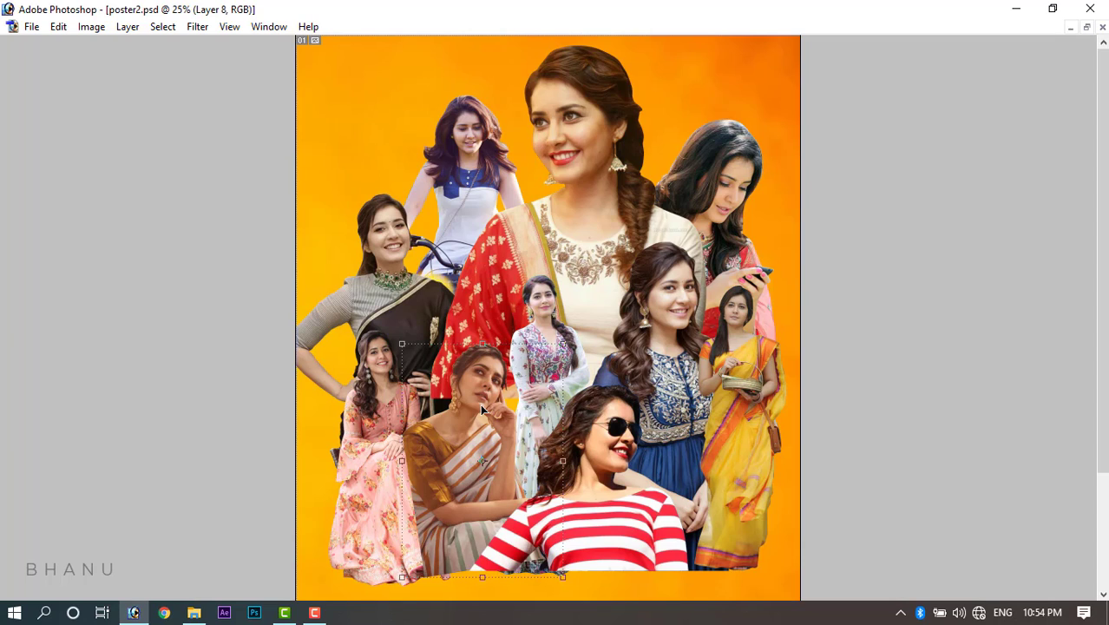
Bring the pink floral figure (Layer 5) in front of the striped sari figure and nudge it slightly left and up.
left_click(378, 490)
key("ctrl+]")
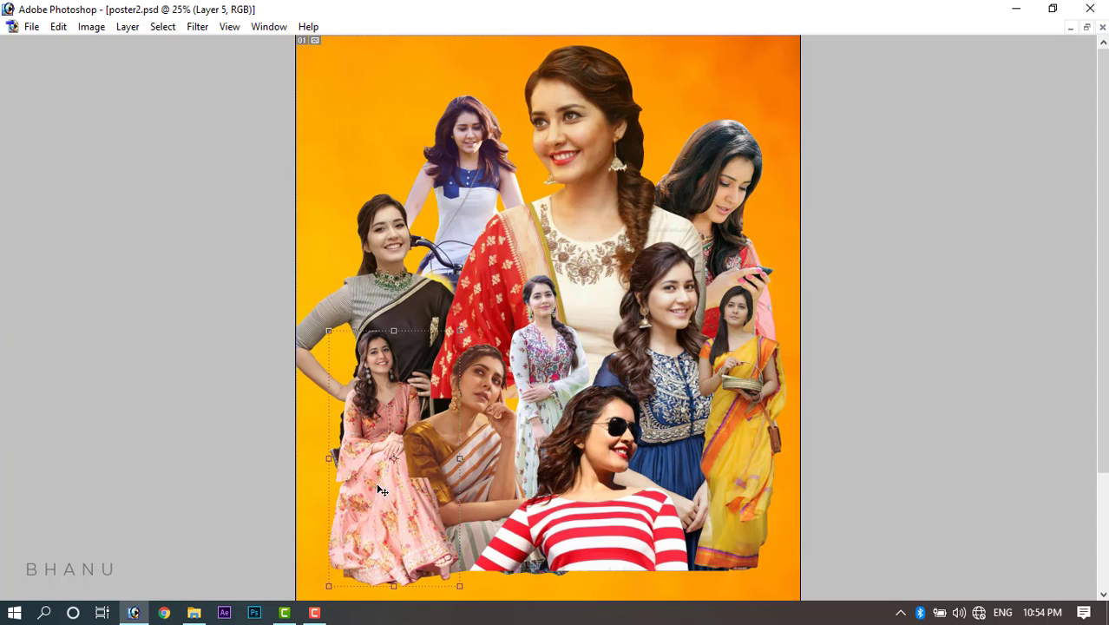
key("ctrl+]")
left_click_drag(402, 552, 404, 510)
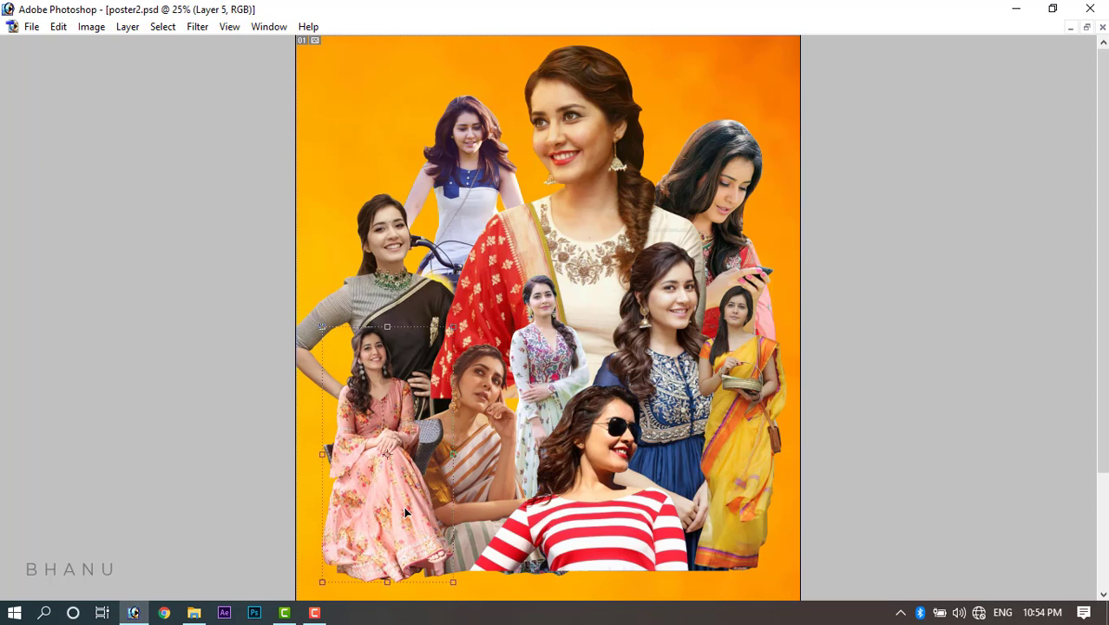
Open dark-blue-watercolor-background-design_1034-737.jpg, copy it into poster2.psd as a new layer, close the source image and maximize the poster.
key("ctrl+minus")
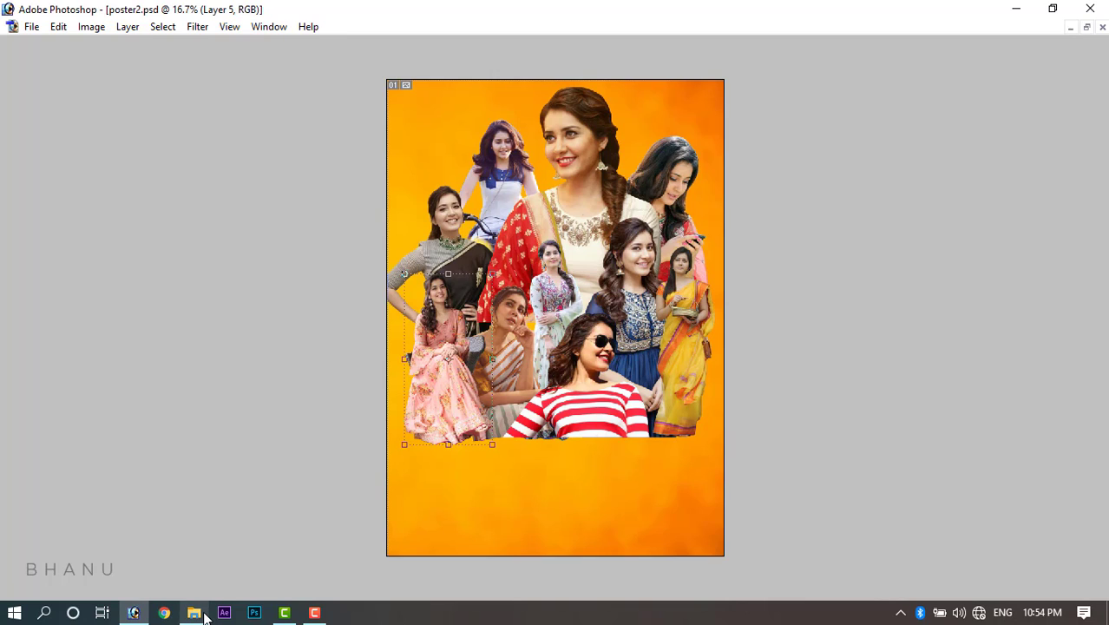
mouse_move(194, 610)
left_click(194, 612)
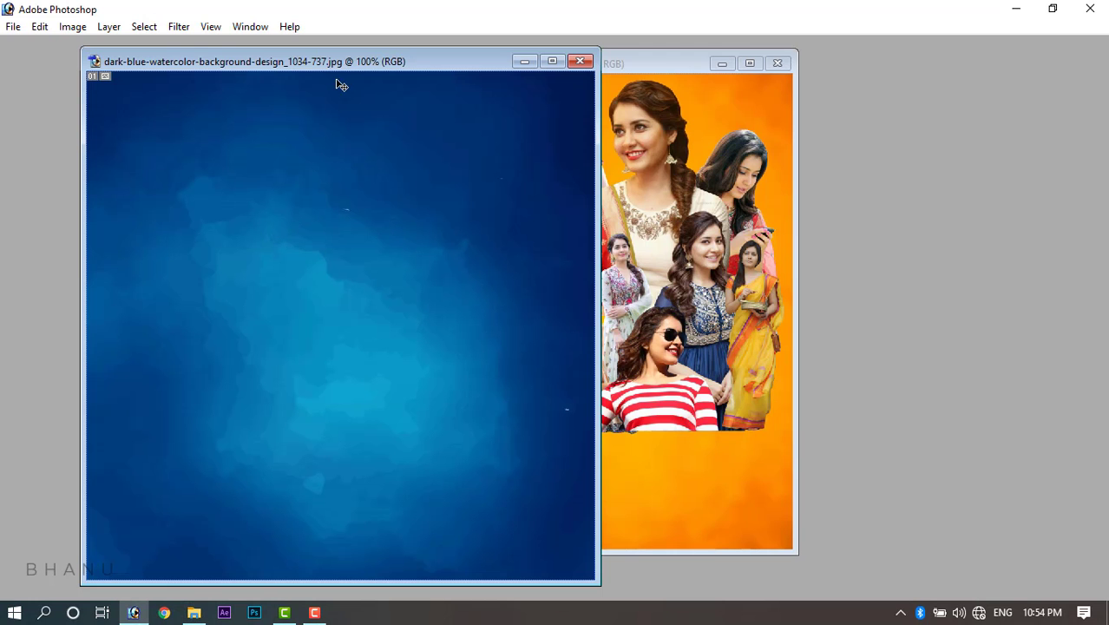
left_click_drag(341, 60, 270, 48)
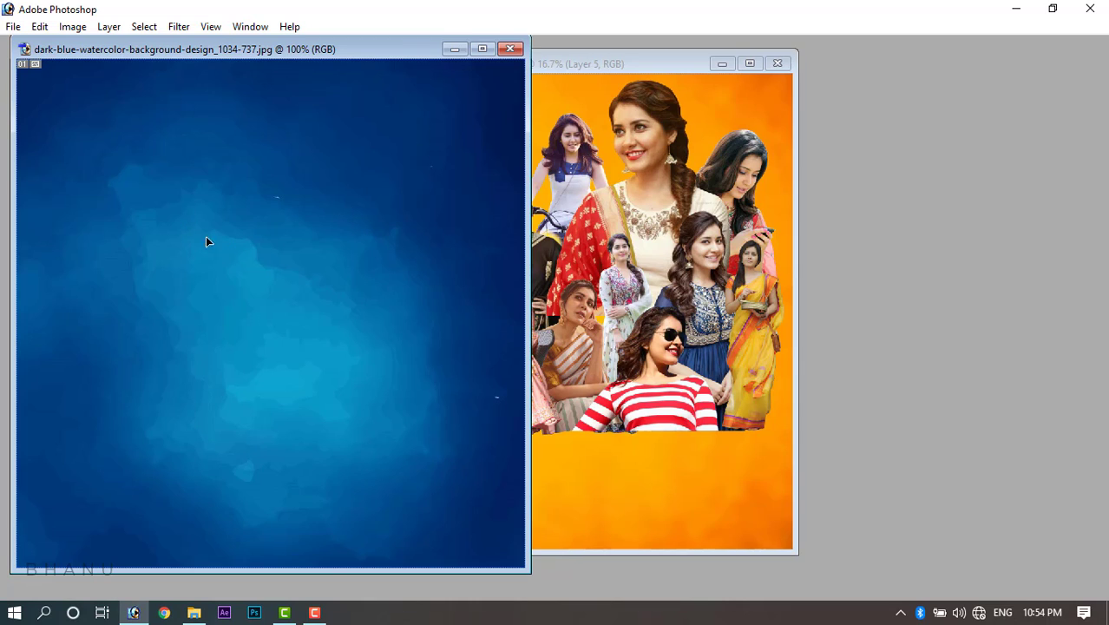
left_click_drag(206, 241, 627, 490)
left_click(328, 361)
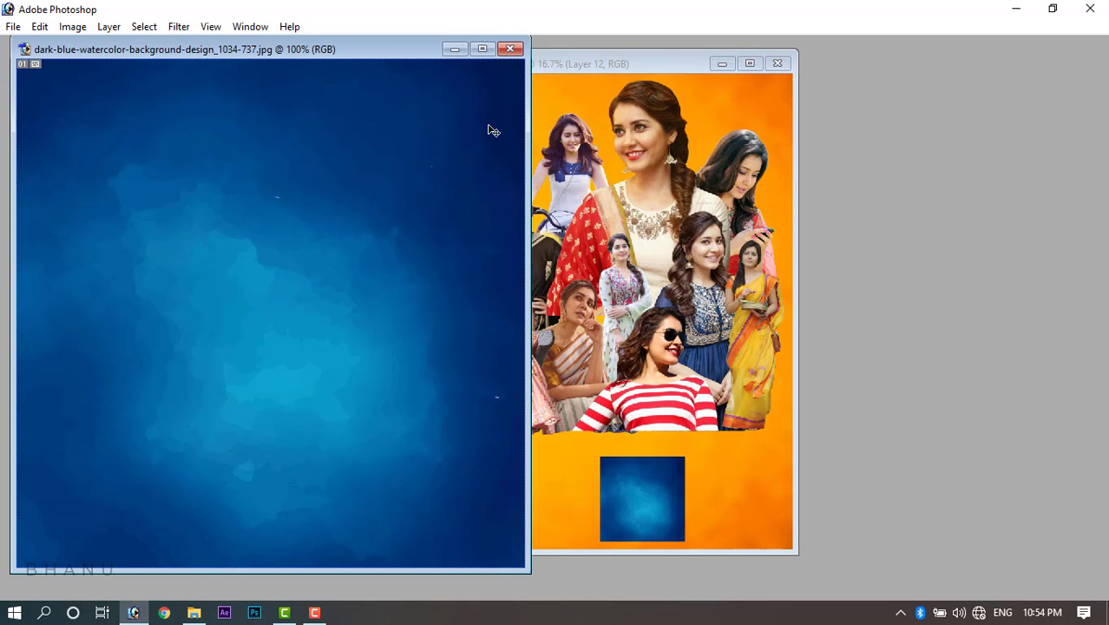
left_click(510, 50)
left_click(750, 64)
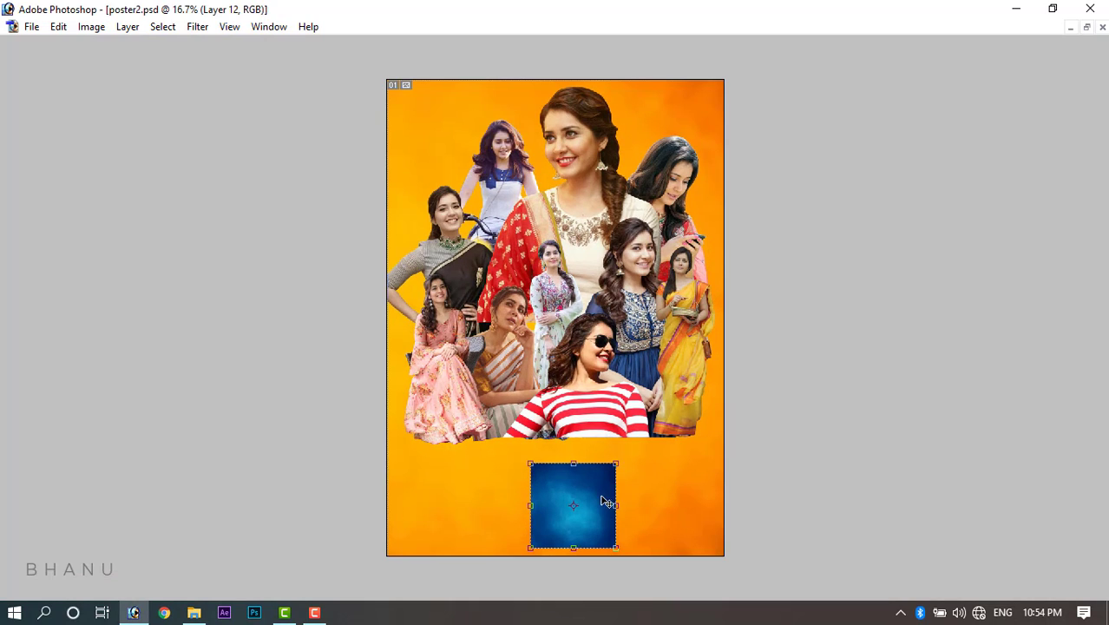
Move the blue watercolor image (Layer 12) to the middle of the poster and enlarge it to cover the whole canvas.
left_click_drag(606, 501, 605, 317)
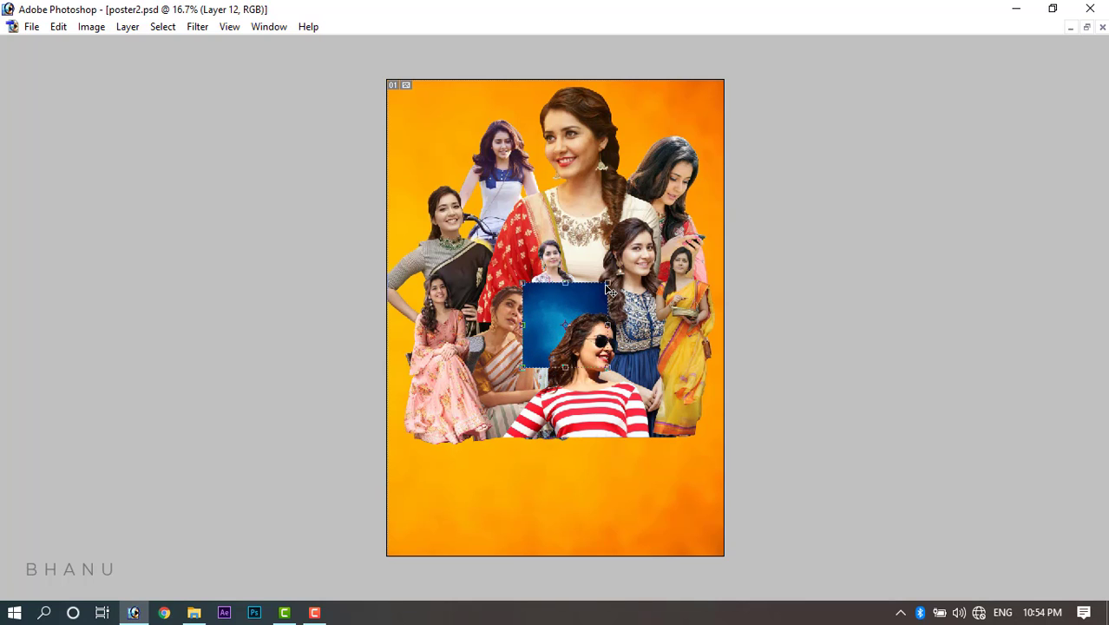
left_click_drag(605, 278, 850, 107)
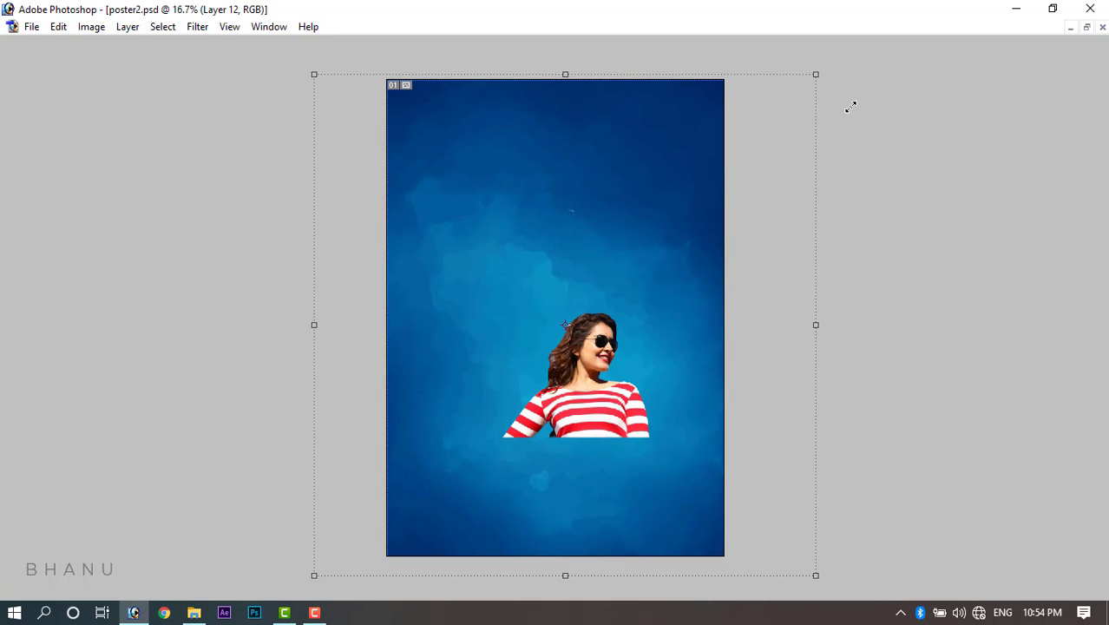
Place the enlarged blue watercolor image (Layer 12) behind all the figures and shift it slightly right and up.
key("Return")
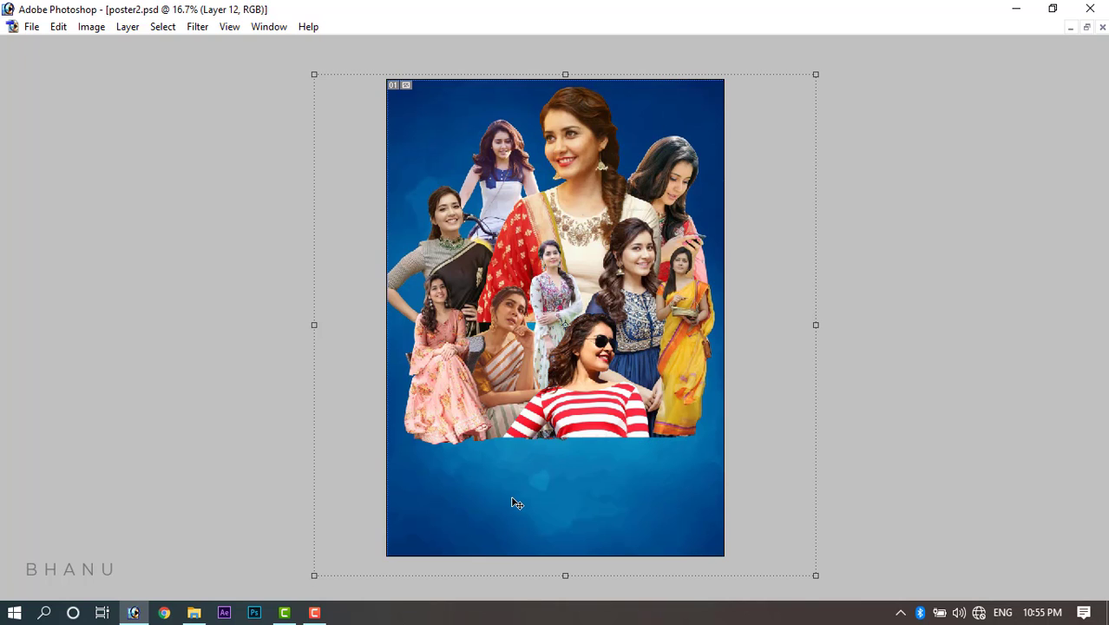
mouse_move(512, 502)
left_mouse_down()
mouse_move(517, 476)
mouse_move(524, 497)
left_mouse_up()
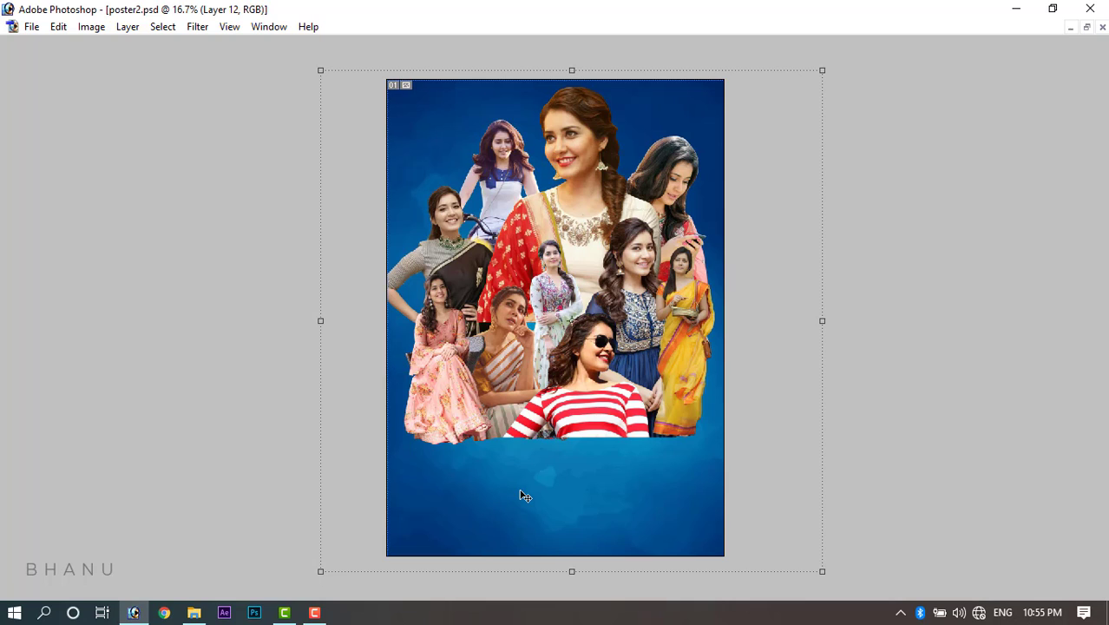
key("Tab")
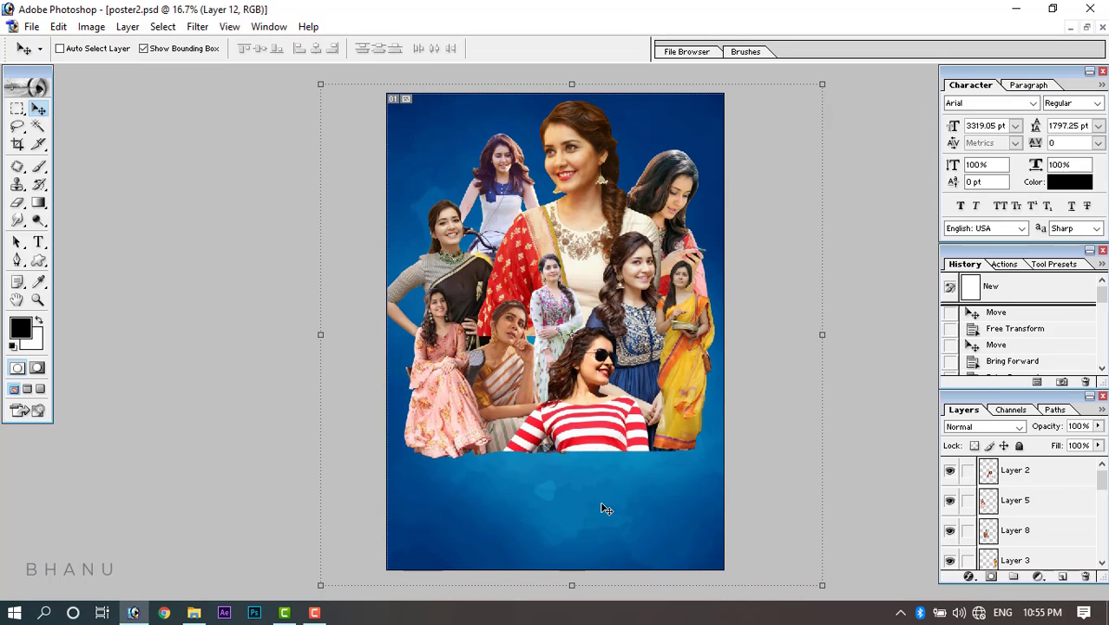
Move the blue watercolor image (Layer 12) down and left to uncover part of the orange background.
left_click_drag(605, 509, 504, 528)
right_click(490, 519)
left_click(503, 530)
right_click(509, 498)
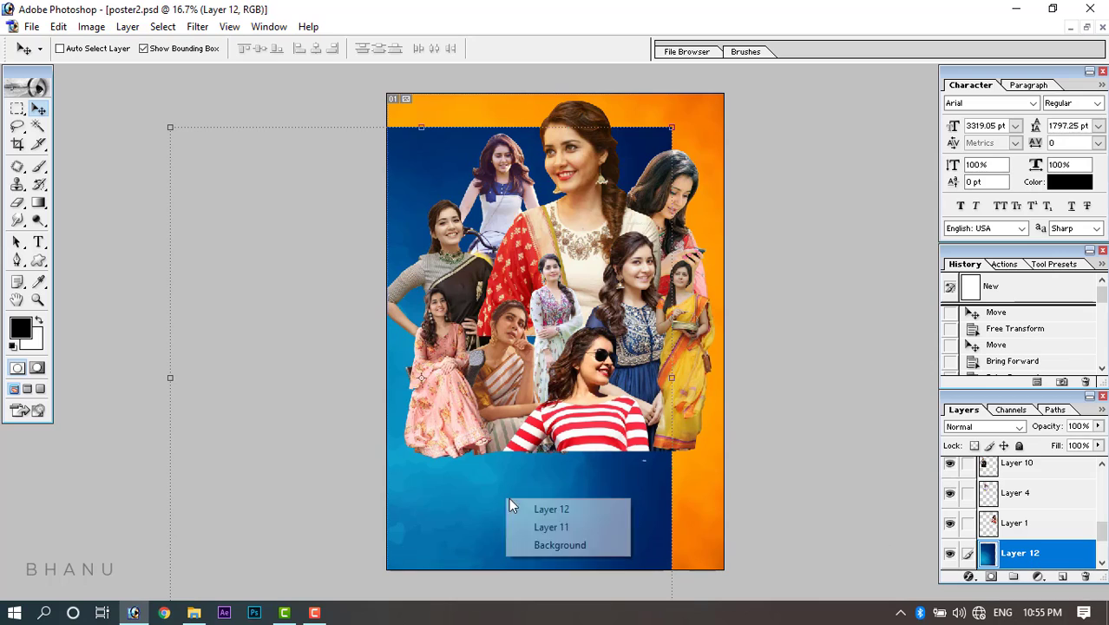
left_click(539, 510)
mouse_move(543, 515)
left_mouse_down()
mouse_move(577, 518)
mouse_move(559, 511)
left_mouse_up()
left_click_drag(687, 514, 716, 514)
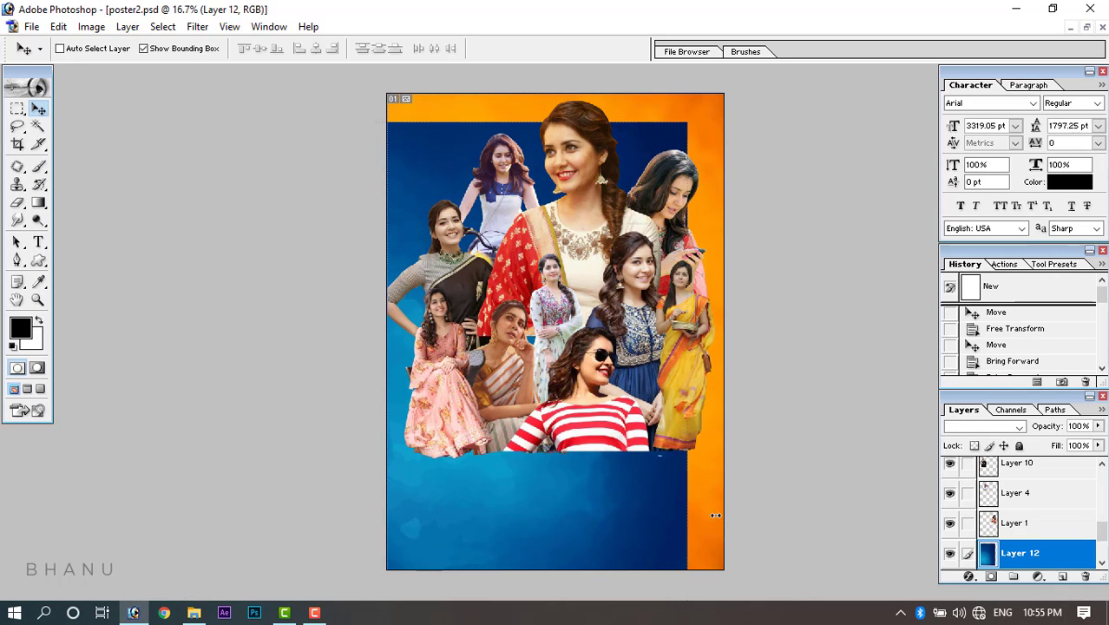
Try deleting the blue watercolor layer (Layer 12) and undo the deletion.
left_click_drag(1033, 551, 1087, 577)
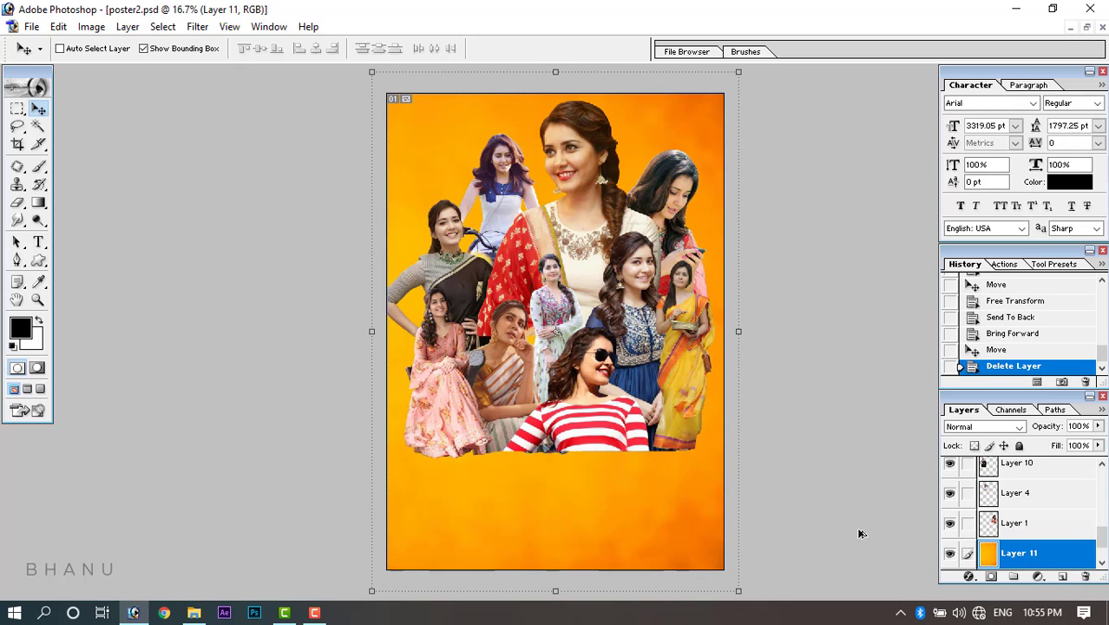
key("ctrl+z")
mouse_move(1051, 562)
left_mouse_down()
mouse_move(1080, 575)
mouse_move(1071, 560)
left_mouse_up()
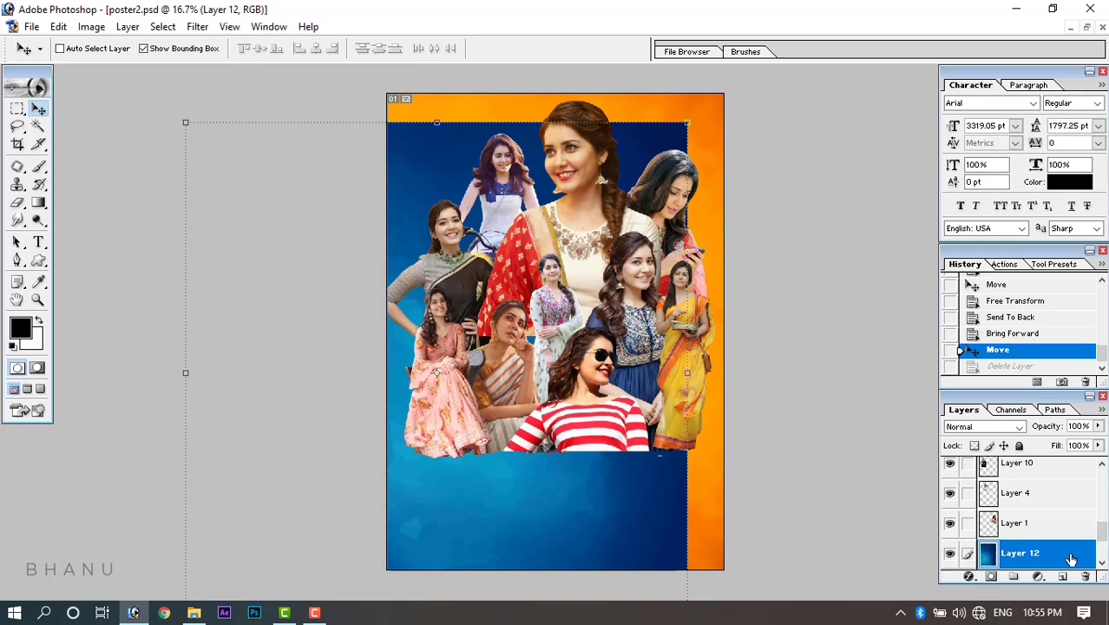
Delete the blue watercolor layer (Layer 12) so the orange background (Layer 11) serves as the poster's backdrop.
right_click(479, 494)
left_click(487, 502)
key("alt+l")
key("d")
key("Return")
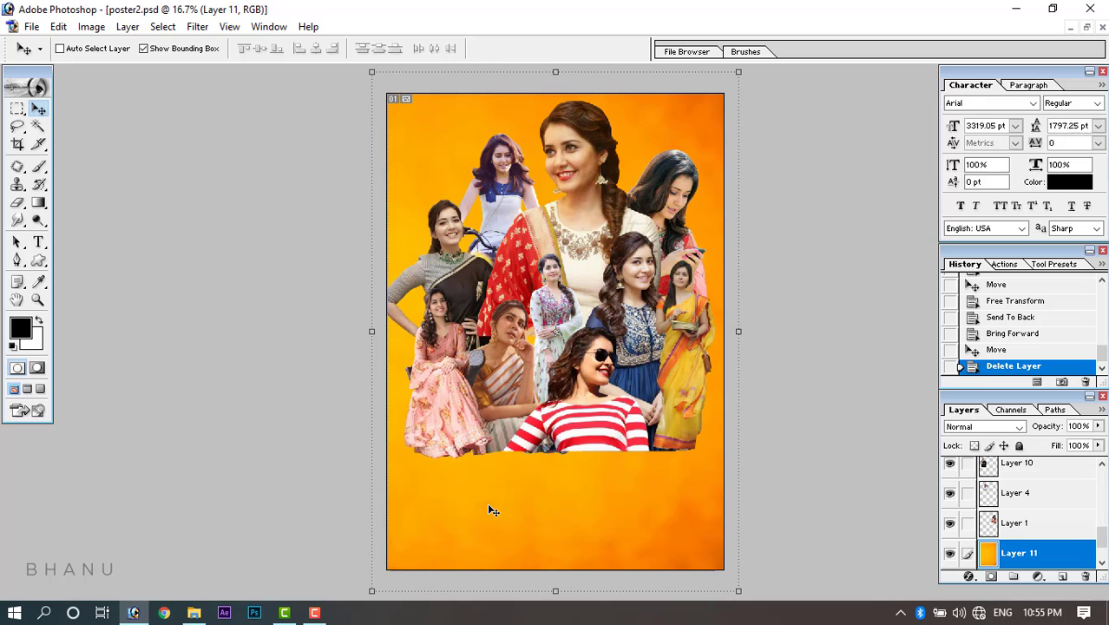
Shrink the figure looking at her phone (Layer 1) slightly and move it a little to the right.
key("ctrl+plus")
key("Tab")
left_click_drag(572, 105, 585, 249)
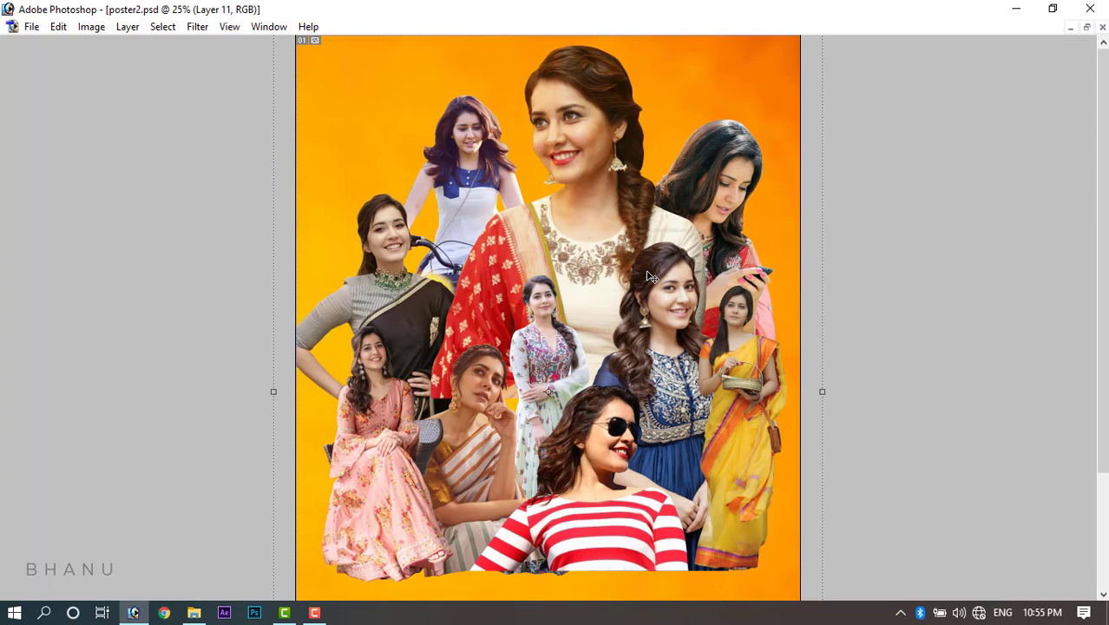
key("ctrl+minus")
right_click(609, 200)
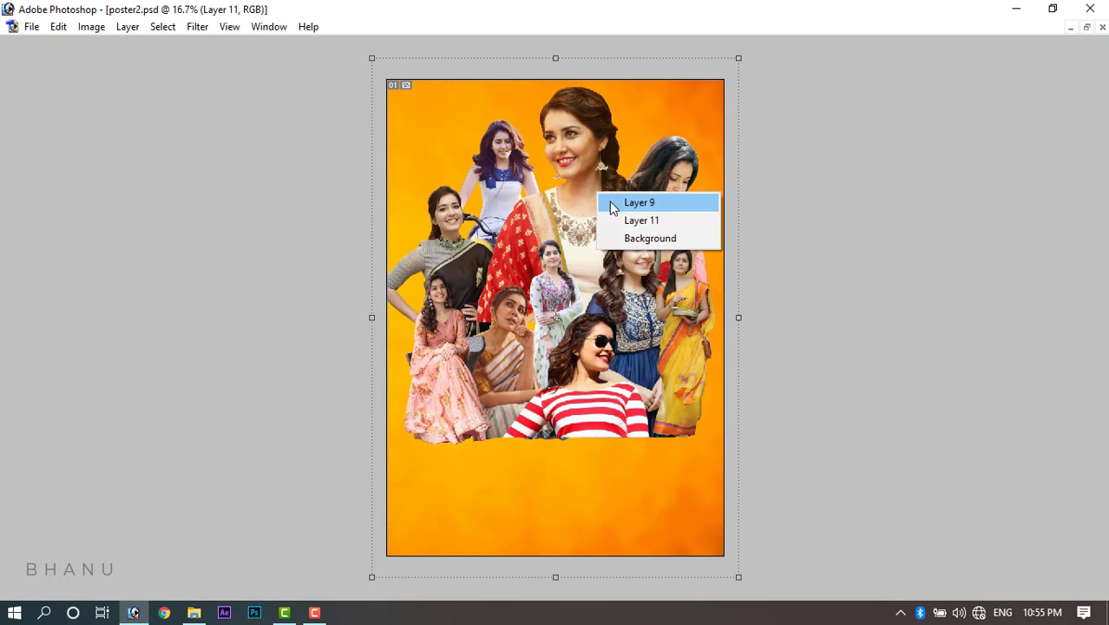
left_click(614, 203)
right_click(682, 178)
left_click(694, 182)
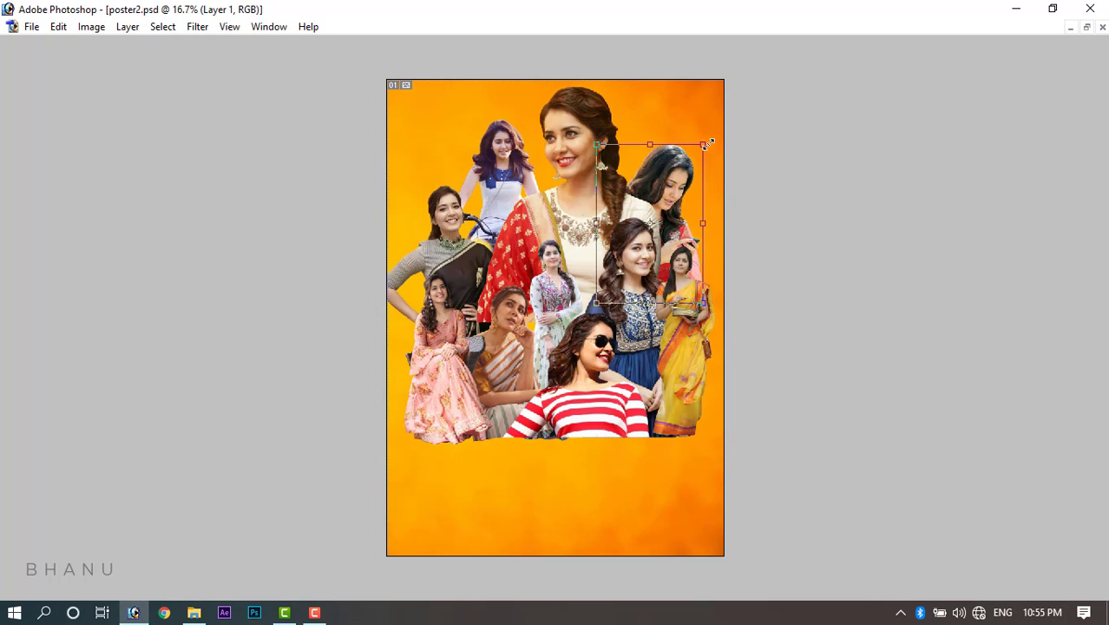
left_click_drag(707, 144, 705, 150)
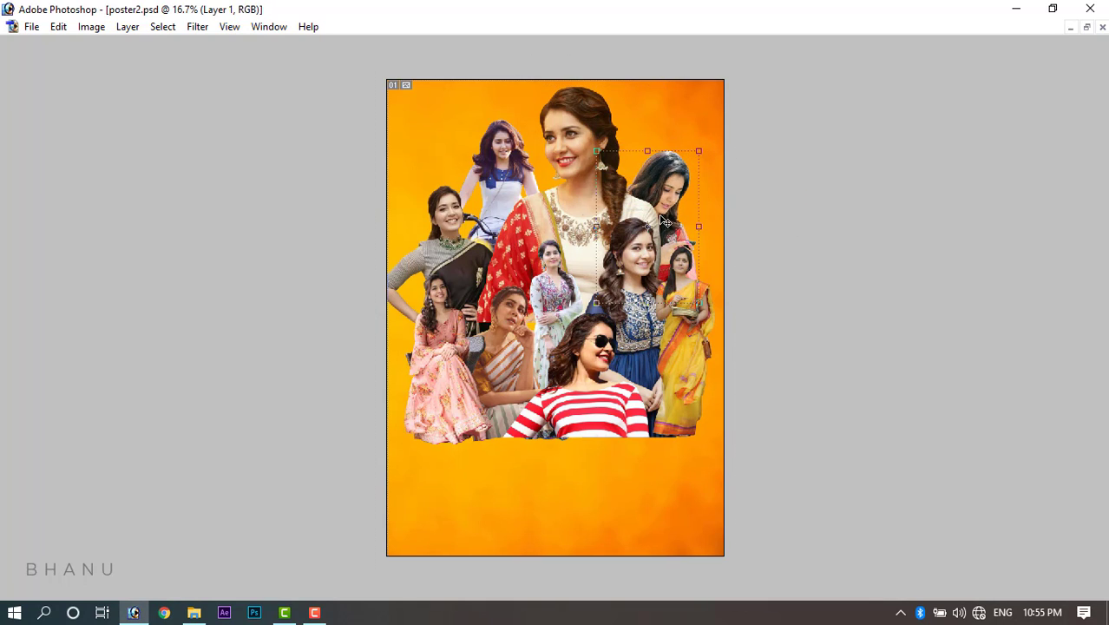
left_click_drag(665, 224, 678, 221)
Shrink the navy-dress figure (Layer 7) slightly and move it right and up.
right_click(677, 345)
left_click(707, 367)
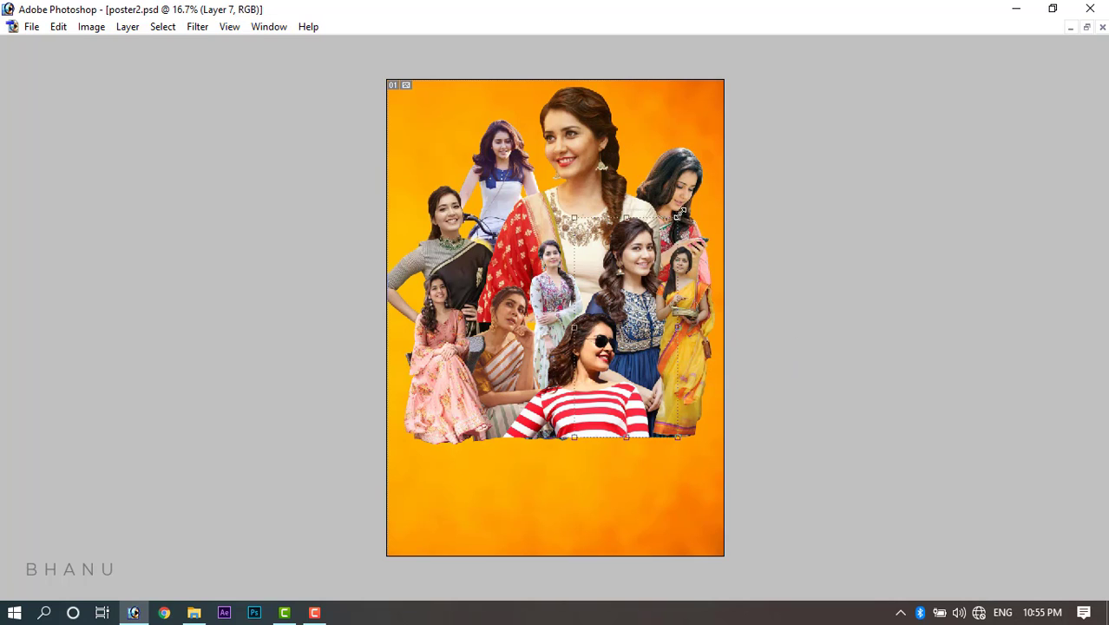
key("ctrl+plus")
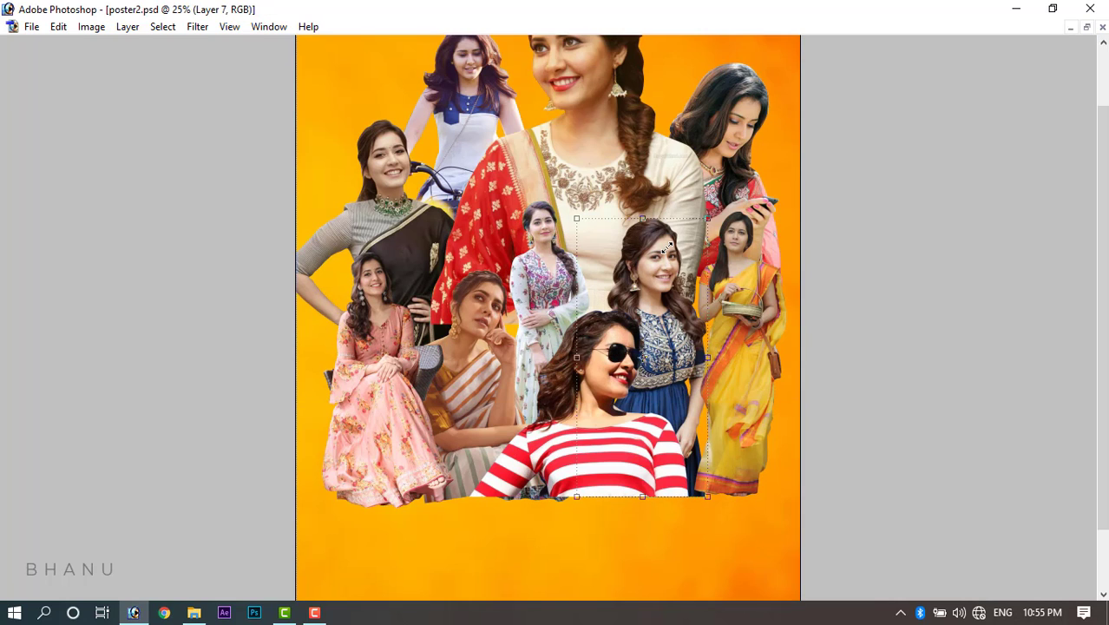
scroll(666, 251, "up", 3)
left_click_drag(666, 250, 687, 228)
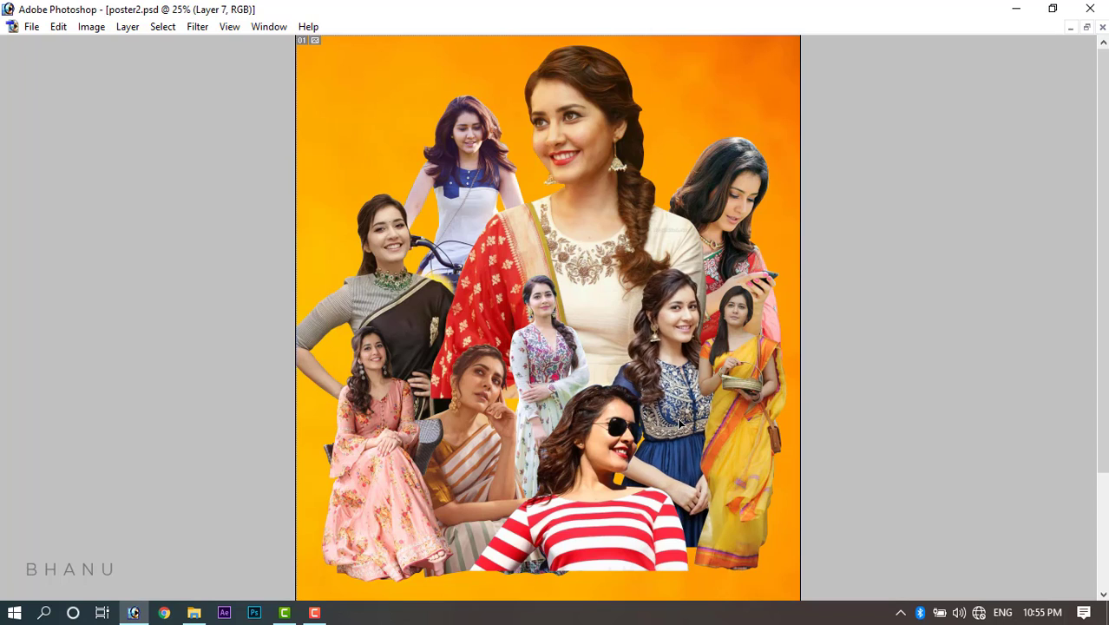
Shrink and raise the yellow sari figure (Layer 3), and nudge the navy-dress figure (Layer 7) right and up beside it.
right_click(753, 346)
left_click(785, 354)
left_click_drag(707, 318, 710, 327)
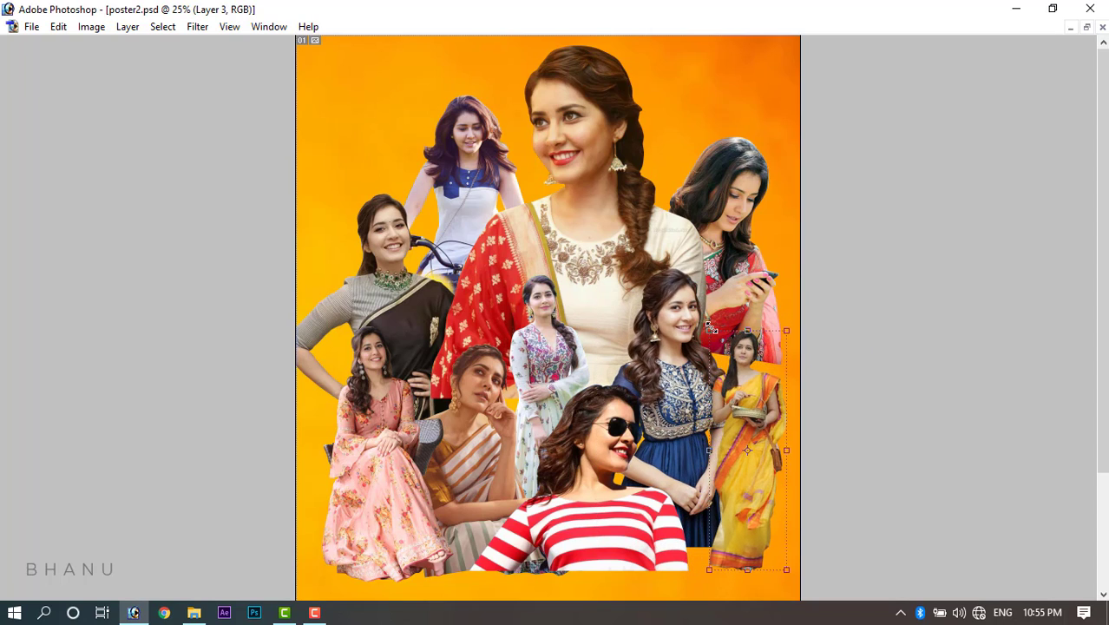
left_click_drag(757, 479, 753, 450)
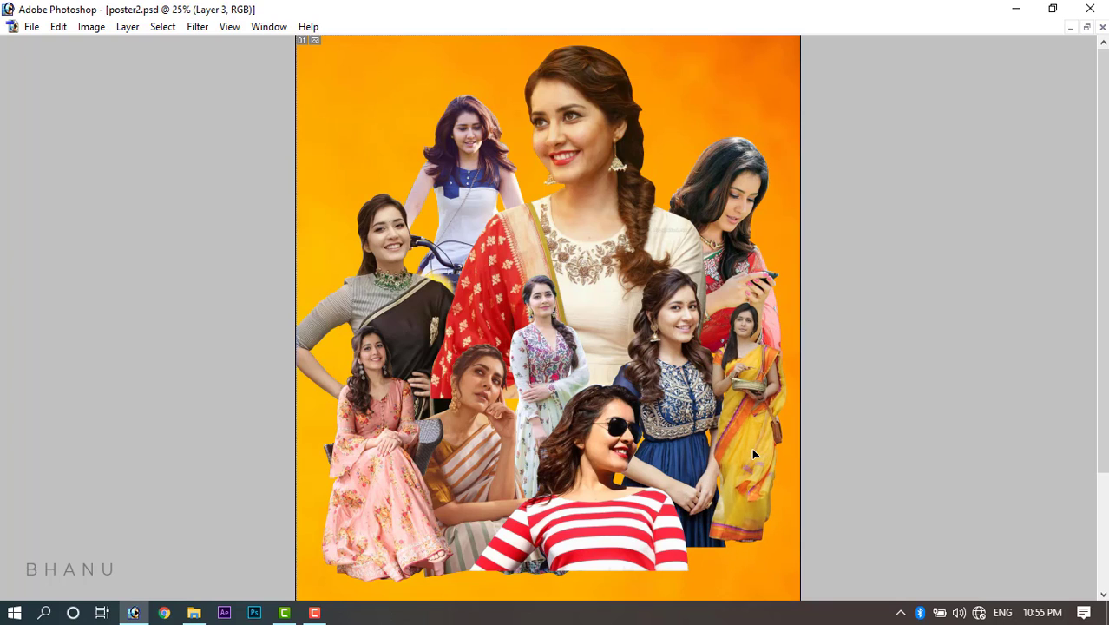
left_click_drag(675, 417, 686, 413)
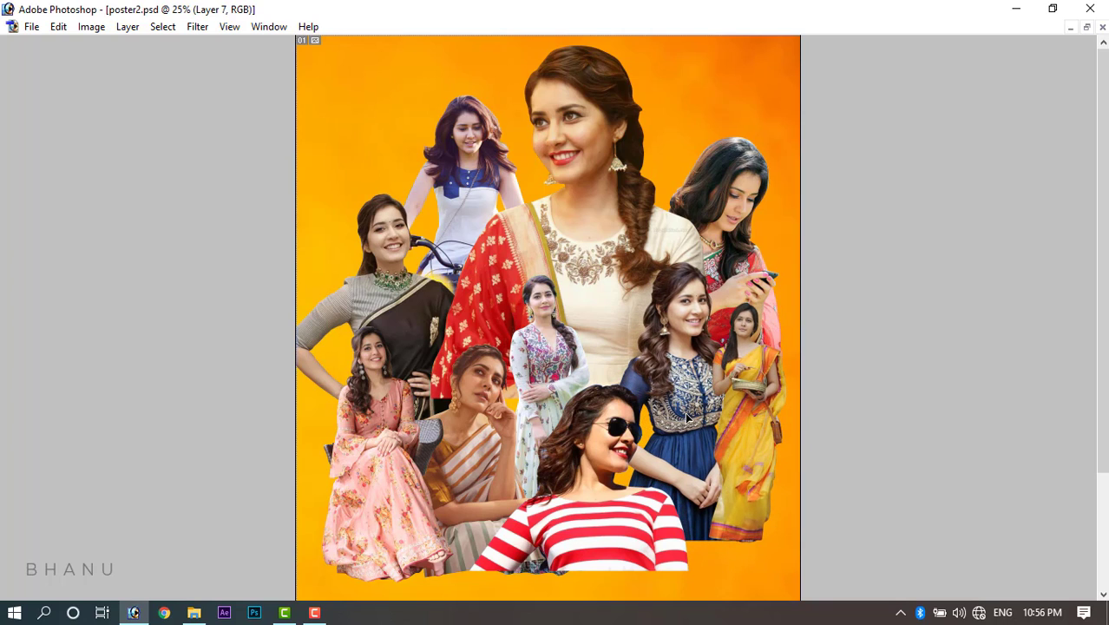
Shrink the striped-shirt figure (Layer 2) and move it right and up in front of the navy-dress figure.
left_click_drag(597, 454, 621, 432)
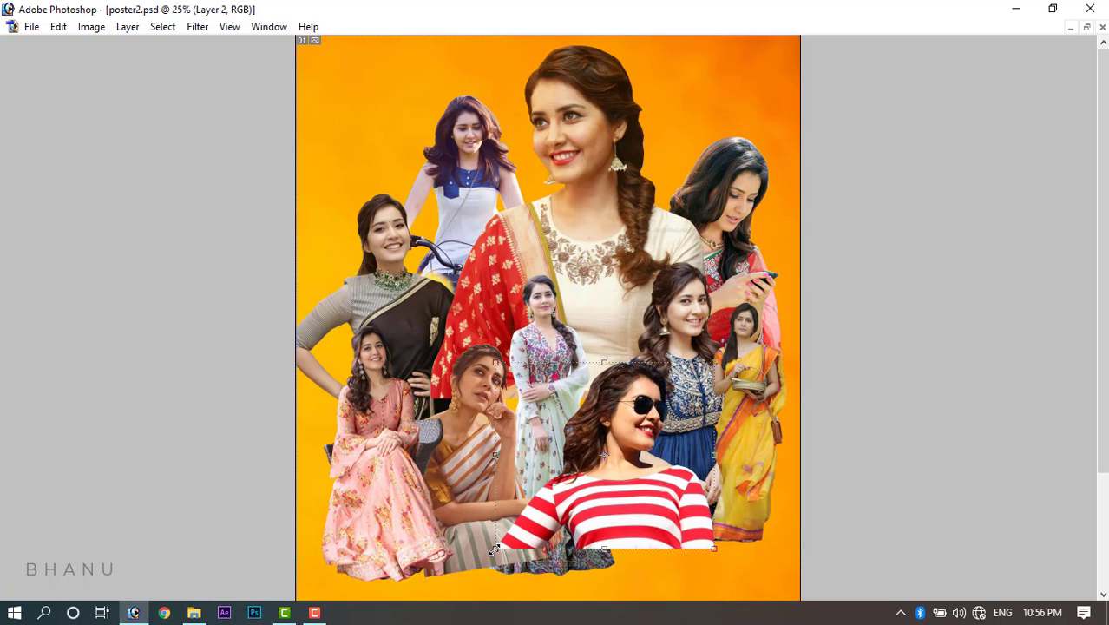
left_click_drag(500, 550, 520, 543)
key("Return")
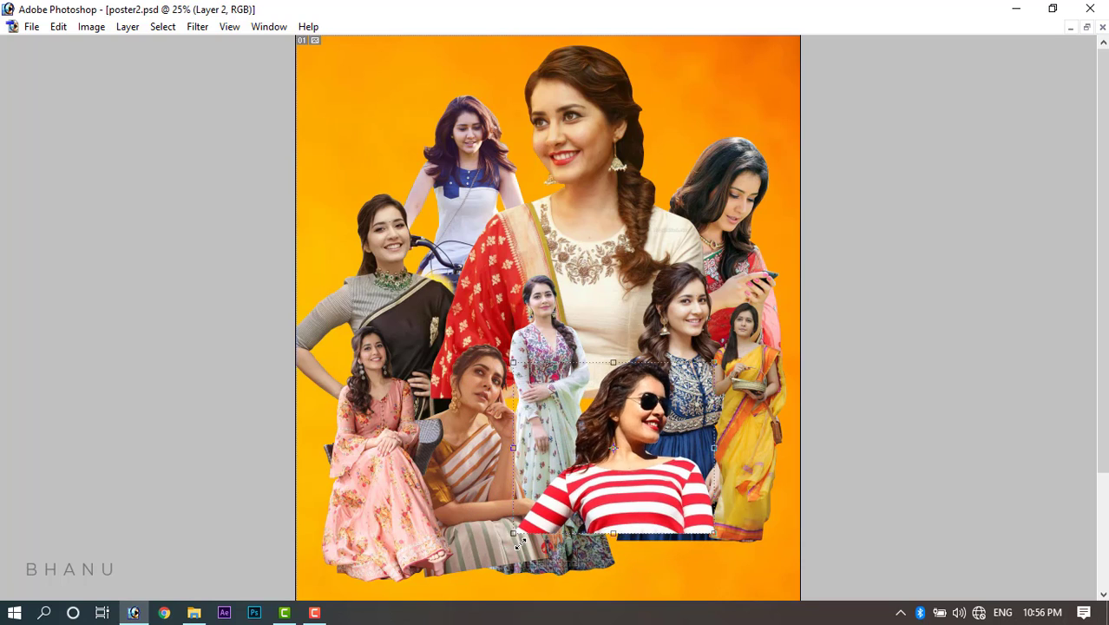
left_click_drag(617, 516, 632, 524)
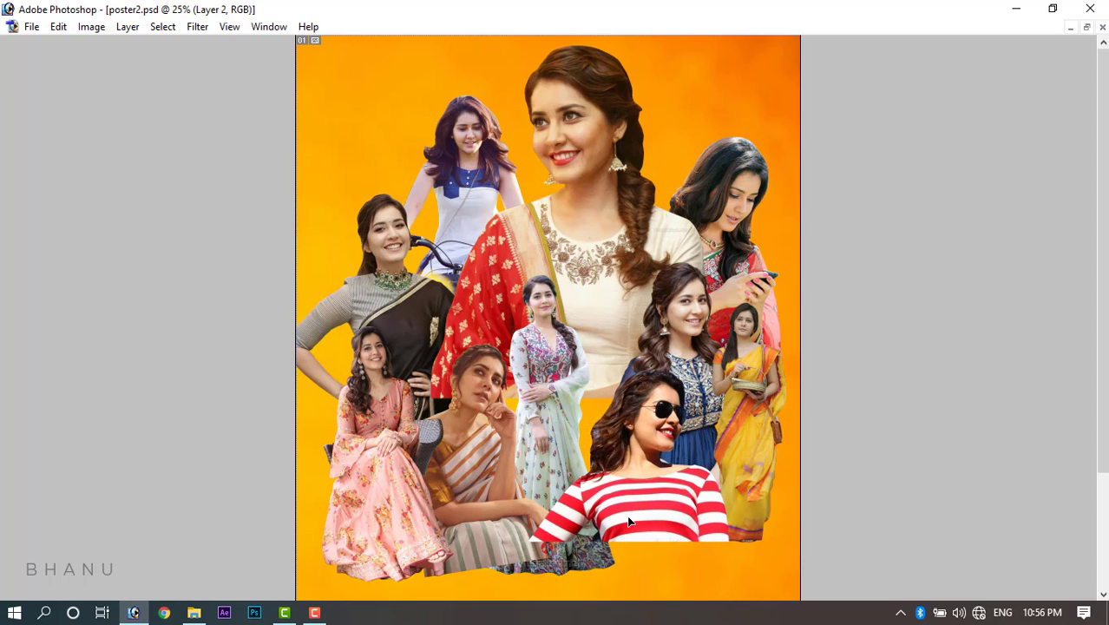
Move the long floral-gown figure (Layer 6) right and up in front of the striped-shirt figure (Layer 2), and enlarge Layer 2 slightly.
left_click_drag(559, 425, 589, 410)
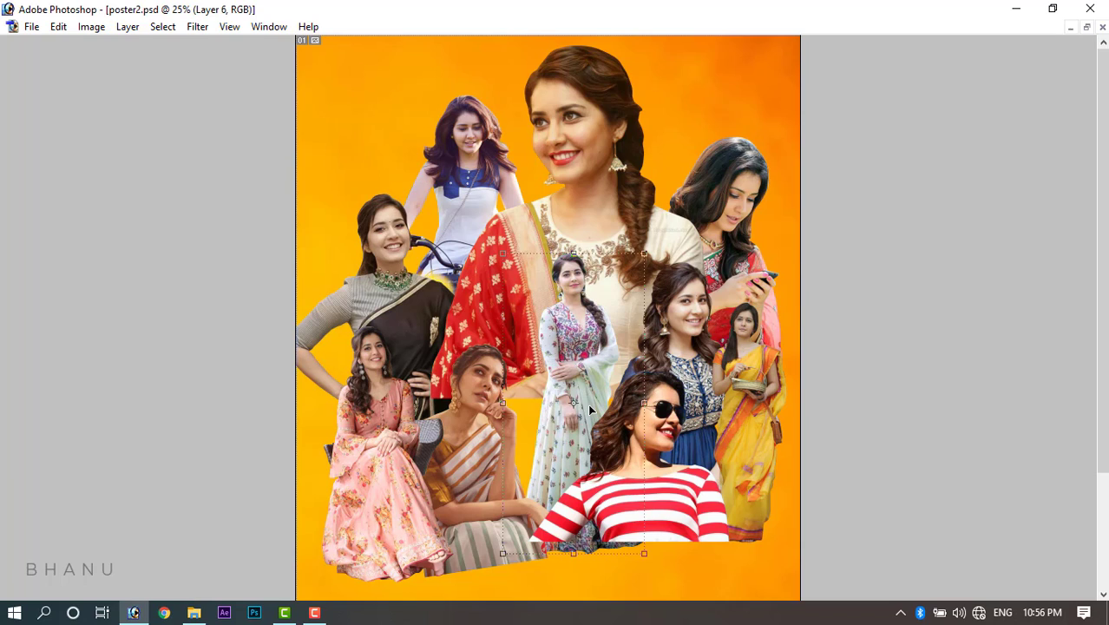
key("ctrl+bracketright")
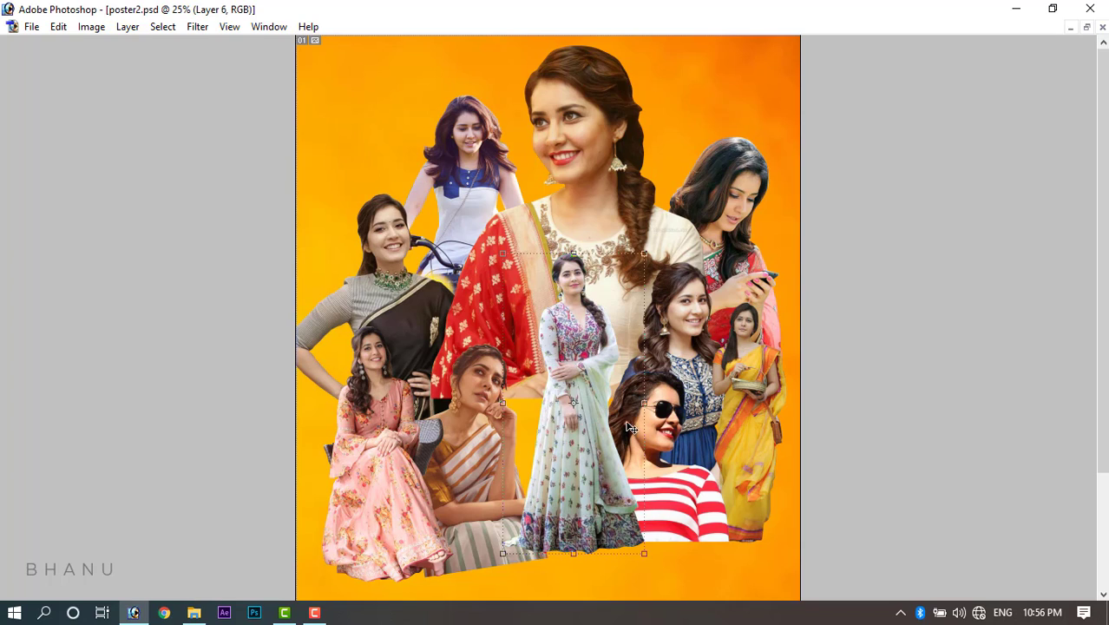
mouse_move(671, 420)
left_mouse_down()
mouse_move(674, 406)
mouse_move(666, 421)
left_mouse_up()
left_click_drag(739, 366, 740, 363)
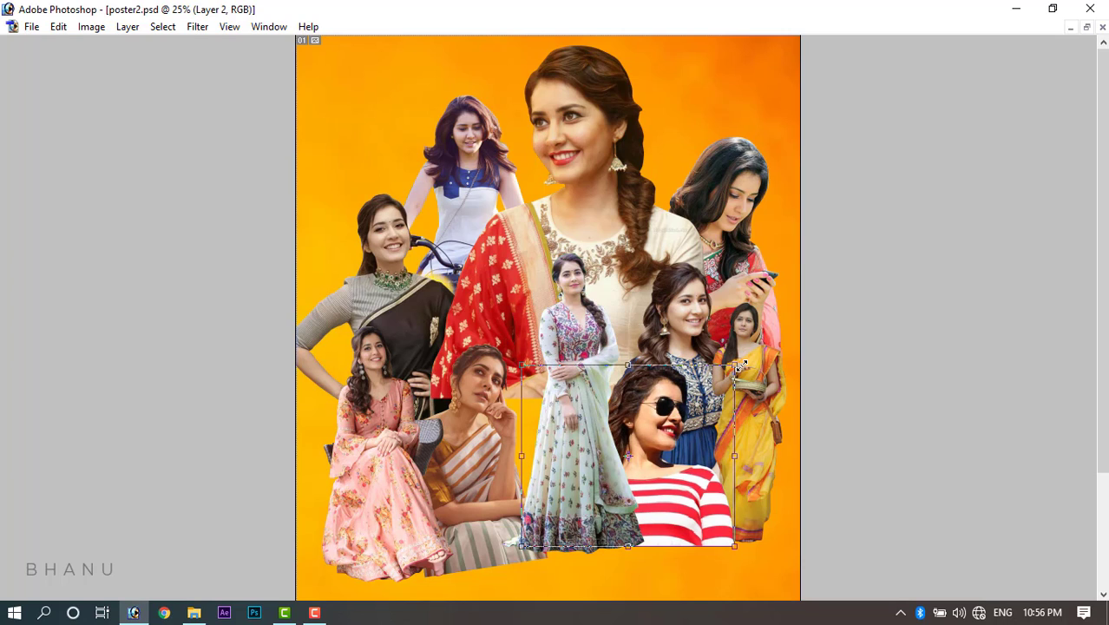
key("Return")
Move the striped sari figure (Layer 8) right and up, close beside the long floral-gown figure.
right_click(471, 423)
left_click(486, 429)
left_click_drag(479, 432, 501, 413)
Move the pink floral figure (Layer 5) right and slightly up so it overlaps the striped sari figure.
right_click(385, 435)
left_click(407, 444)
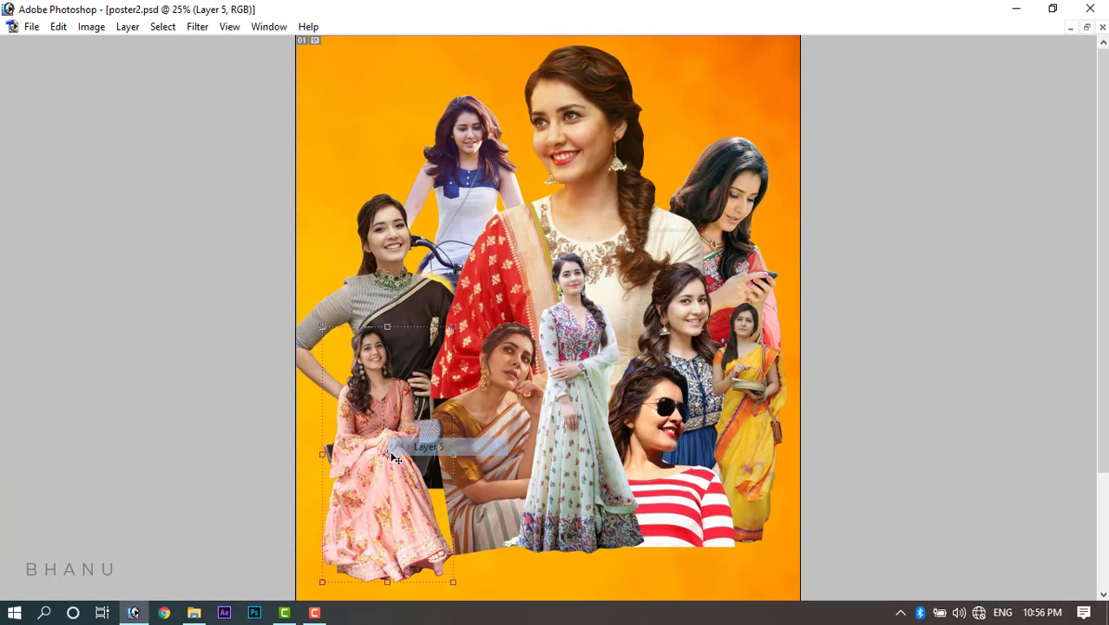
left_click_drag(392, 450, 415, 442)
key("ctrl+t")
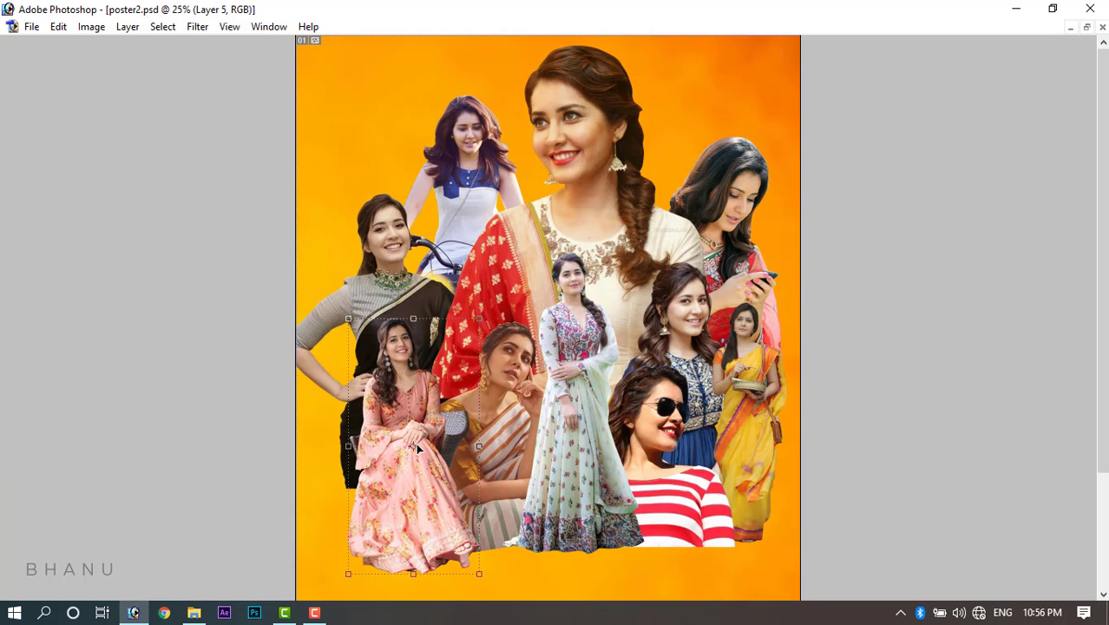
right_click(412, 424)
left_click(426, 433)
left_click_drag(427, 435, 433, 436)
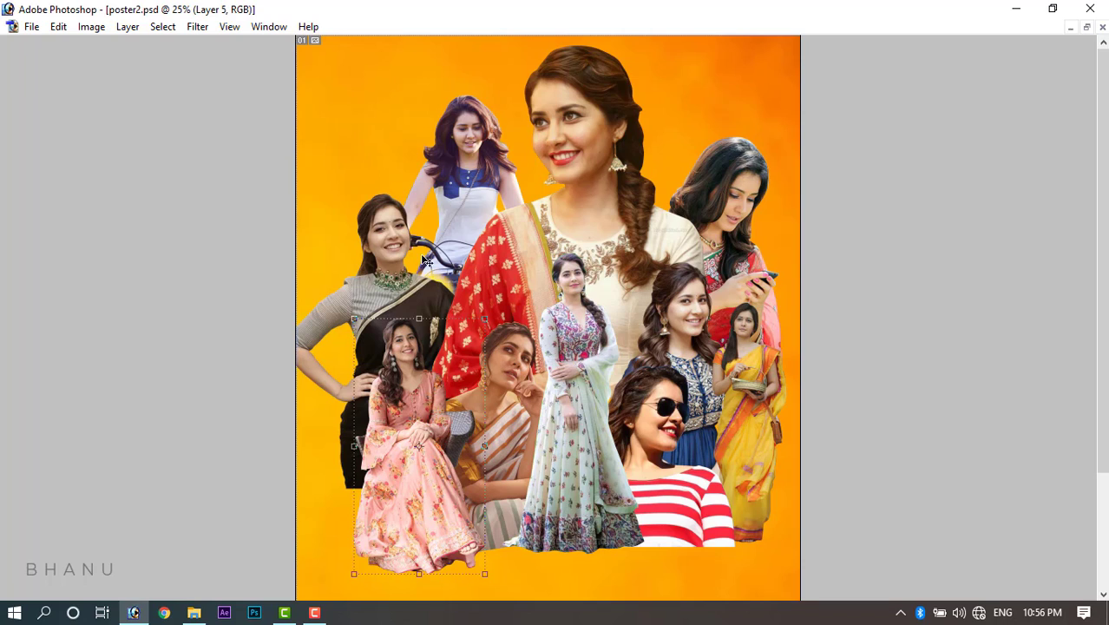
Nudge the bicycle figure slightly right and up, and shift the black sari figure (Layer 10) to the right.
right_click(463, 176)
left_click(477, 187)
left_click_drag(481, 200, 484, 171)
right_click(387, 267)
left_click(392, 276)
left_click_drag(391, 279, 387, 262)
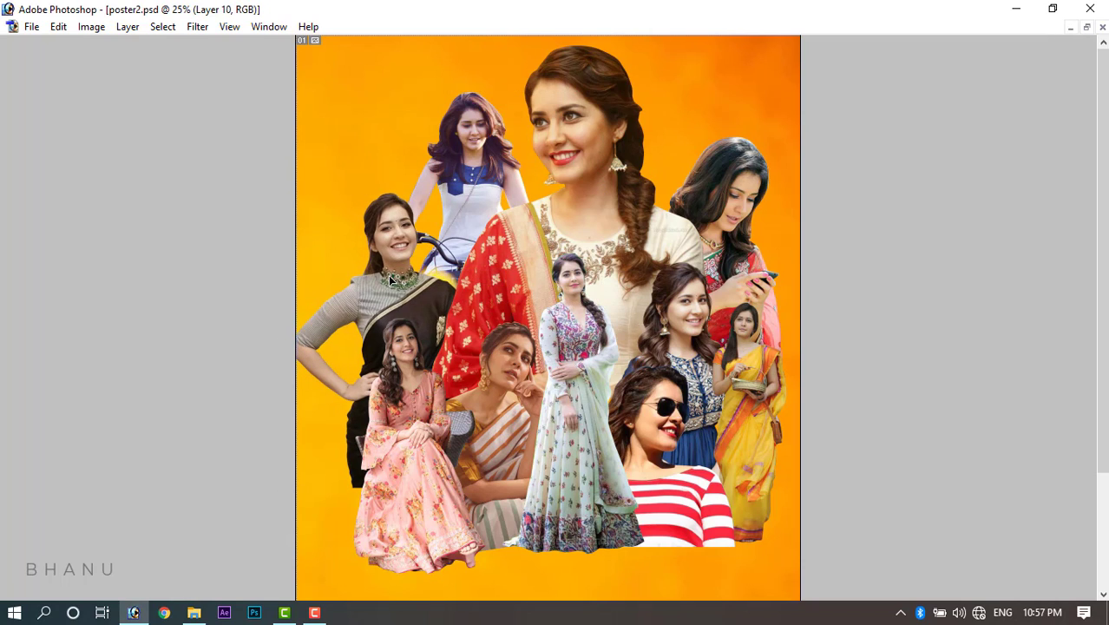
left_click_drag(398, 303, 404, 302)
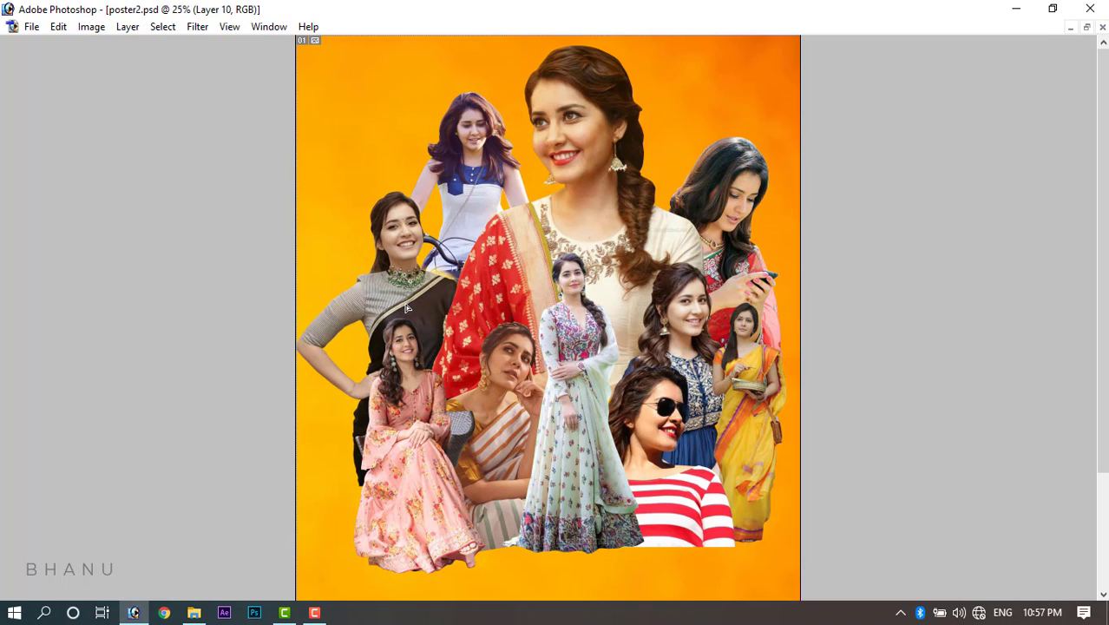
Rotate the black sari figure (Layer 10) slightly counterclockwise, then shrink it and raise it beside the bicycle figure.
left_click_drag(515, 186, 503, 176)
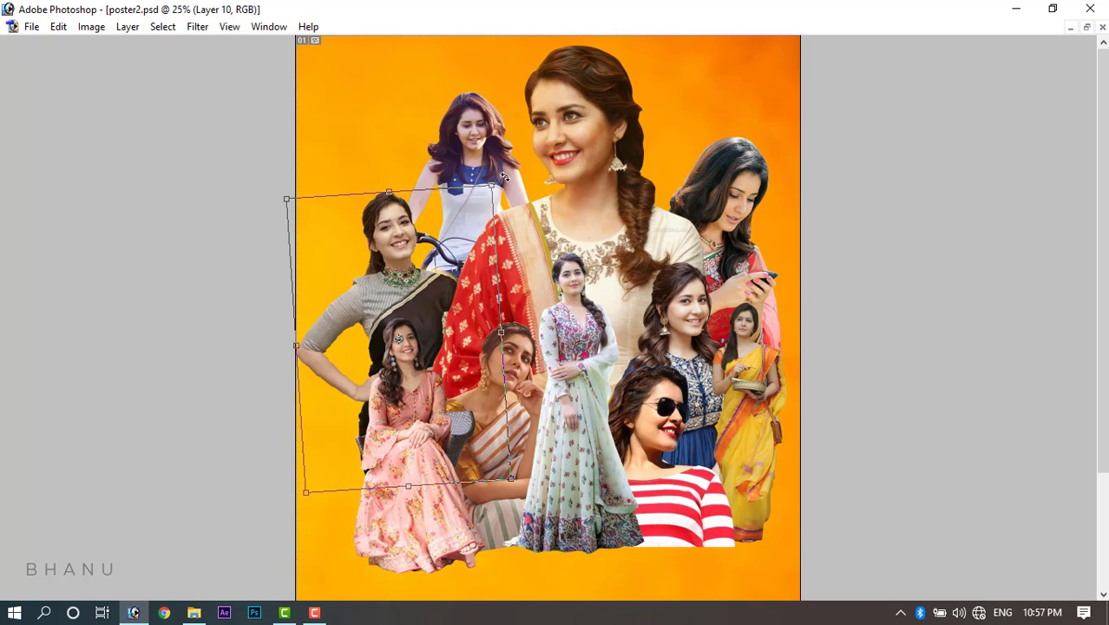
key("Return")
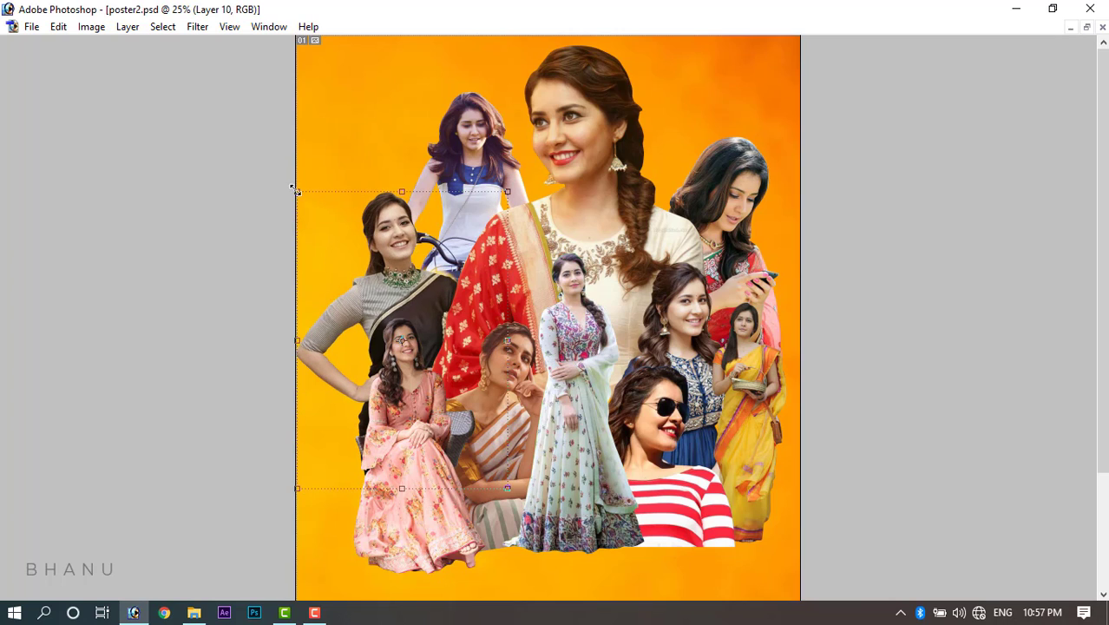
left_click_drag(297, 190, 317, 217)
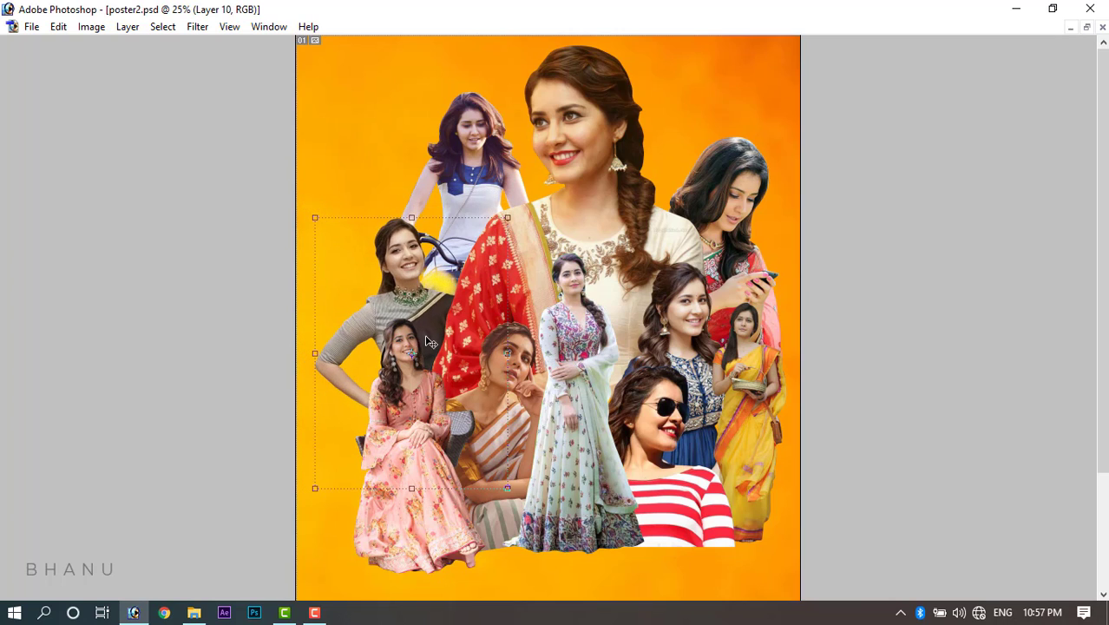
left_click_drag(431, 333, 420, 283)
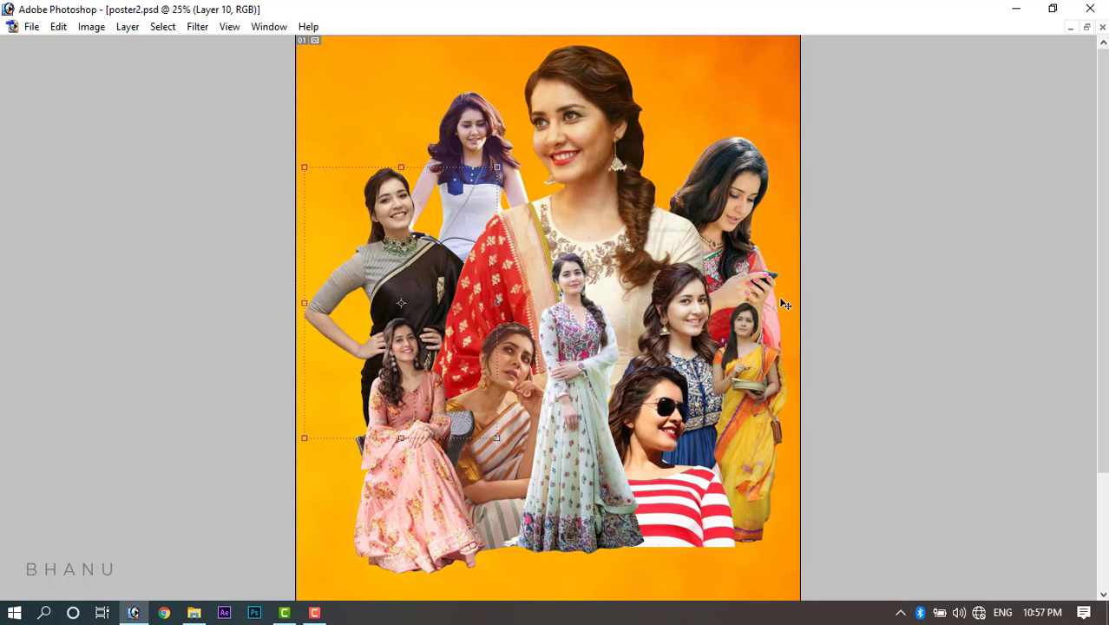
Raise the navy-dress figure (Layer 7), and move the figure looking at her phone (Layer 1) left and up.
right_click(701, 306)
left_click(704, 306)
left_click_drag(688, 348, 694, 306)
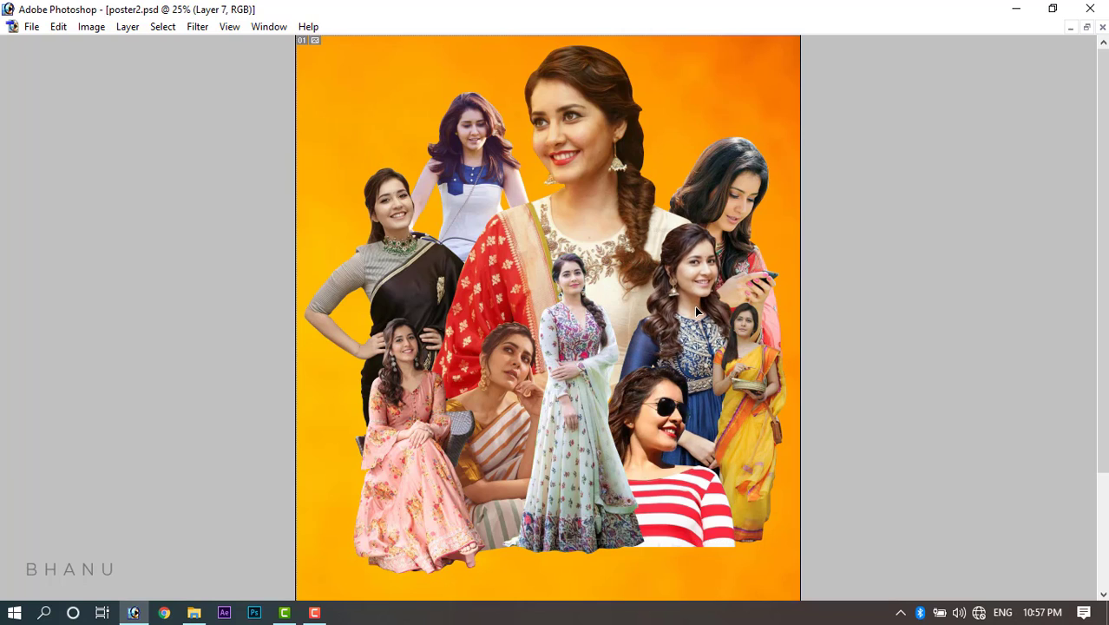
right_click(742, 198)
left_click(775, 194)
left_click_drag(744, 204, 718, 173)
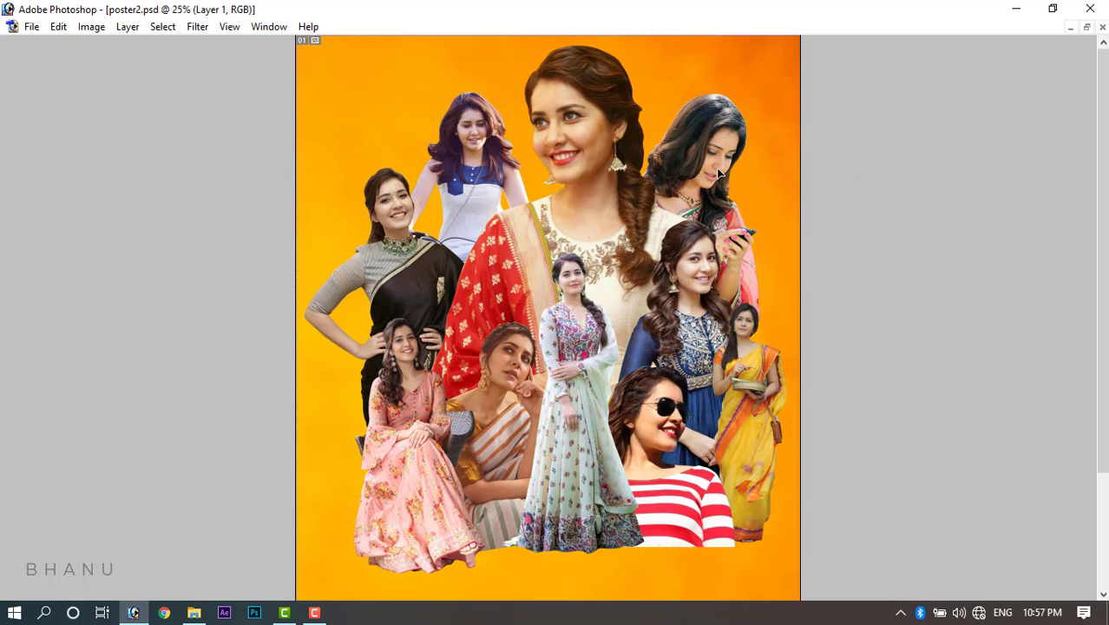
Enlarge the big central figure in the red dupatta (Layer 9) around its centre until her head reaches the poster's upper edge.
right_click(583, 204)
left_click(611, 214)
key("ctrl+minus")
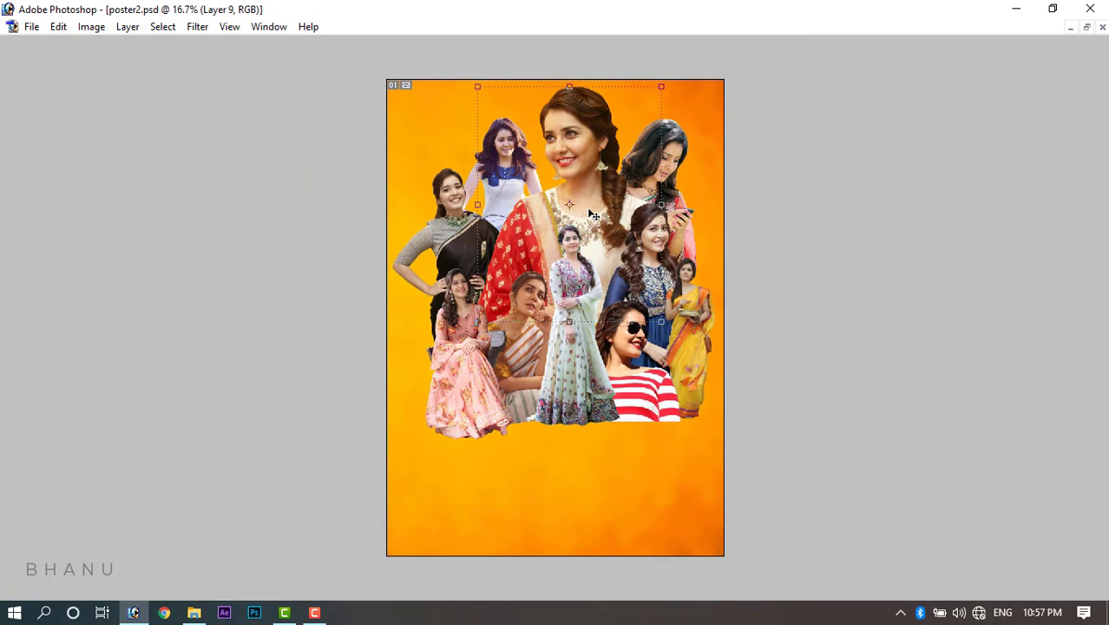
key("ctrl+t")
left_click_drag(662, 87, 678, 67)
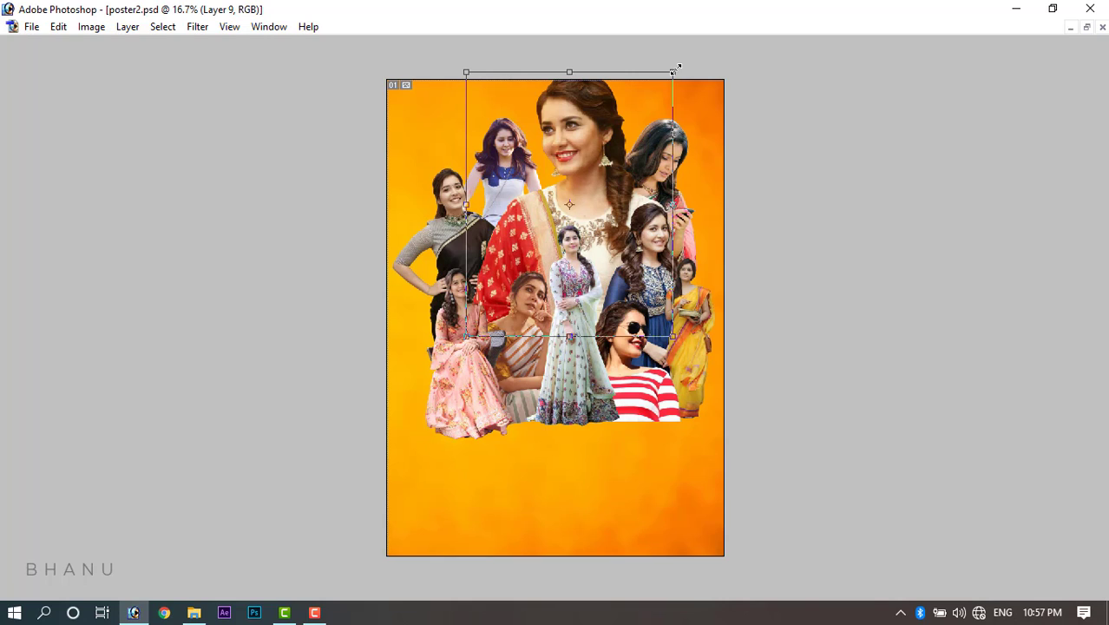
key("ctrl+plus")
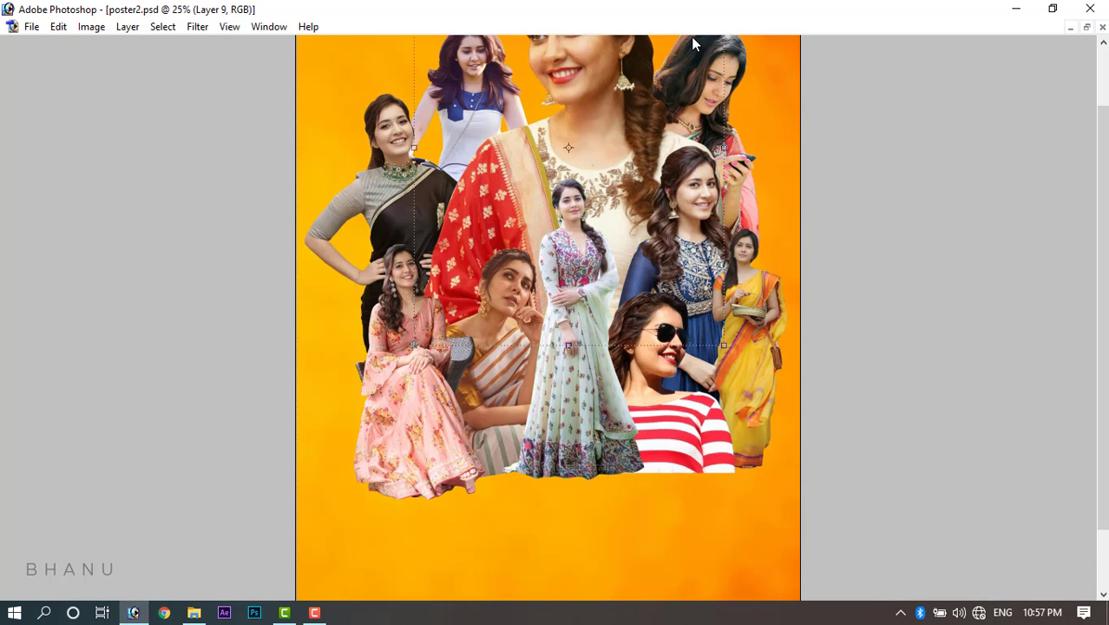
left_click_drag(659, 205, 660, 405)
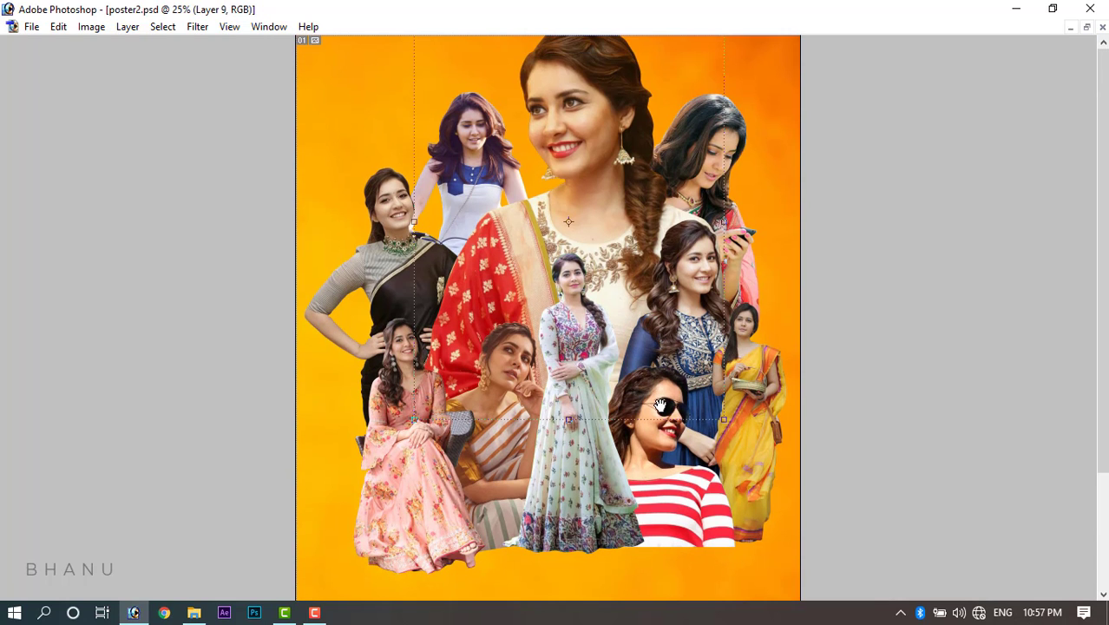
key("ctrl+minus")
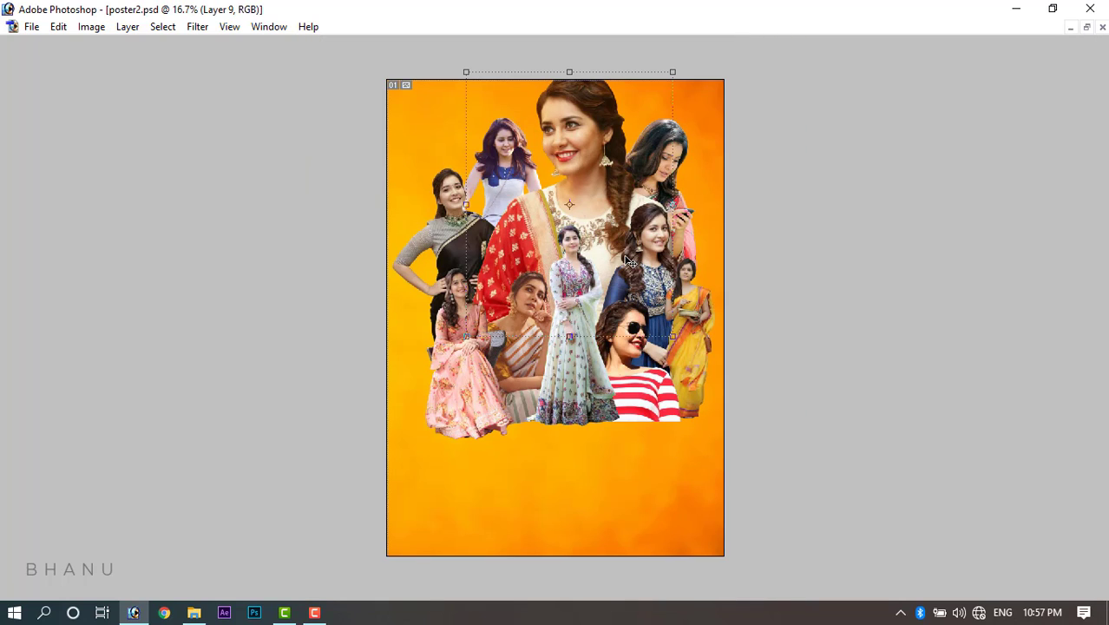
Try the bicycle figure (Layer 4) slightly higher and further right, and undo the move.
left_click_drag(505, 172, 512, 143)
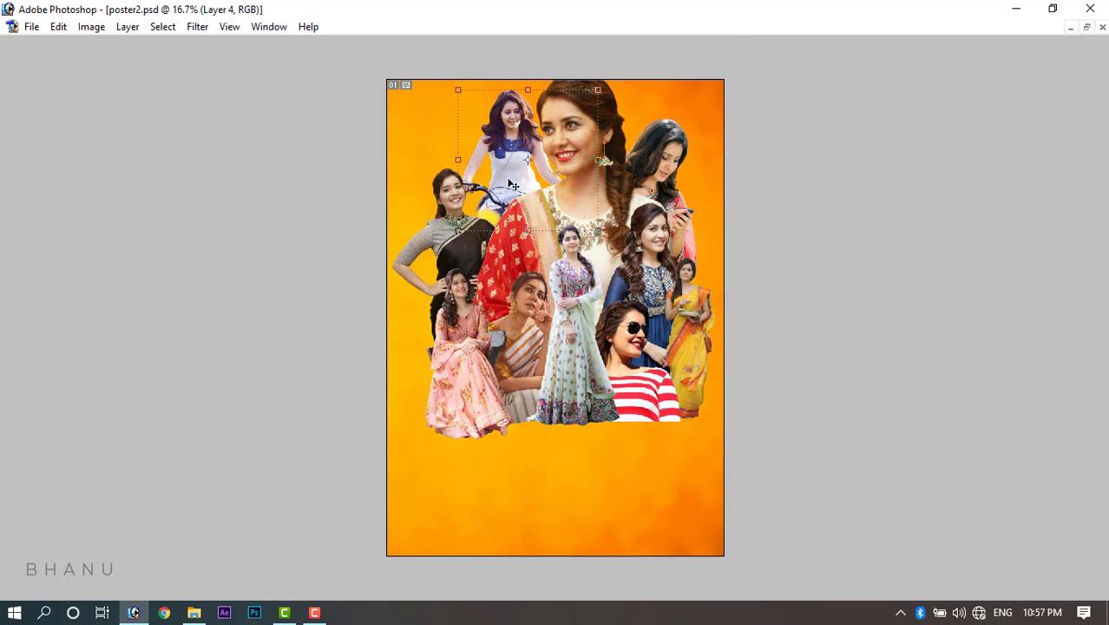
key("ctrl+alt+z")
key("ctrl+alt+z")
key("ctrl+shift+z")
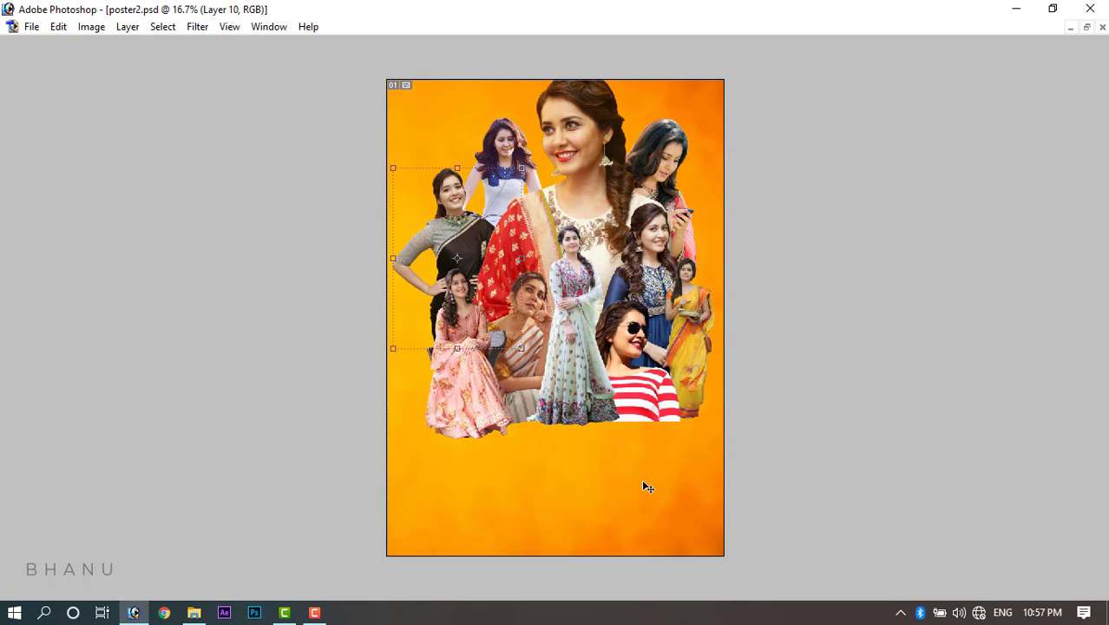
Select the front figures together: pink floral (Layer 5), striped sari (Layer 8), the central white floral gown and the striped-shirt figure (Layer 2).
right_click(464, 385)
left_click(481, 393)
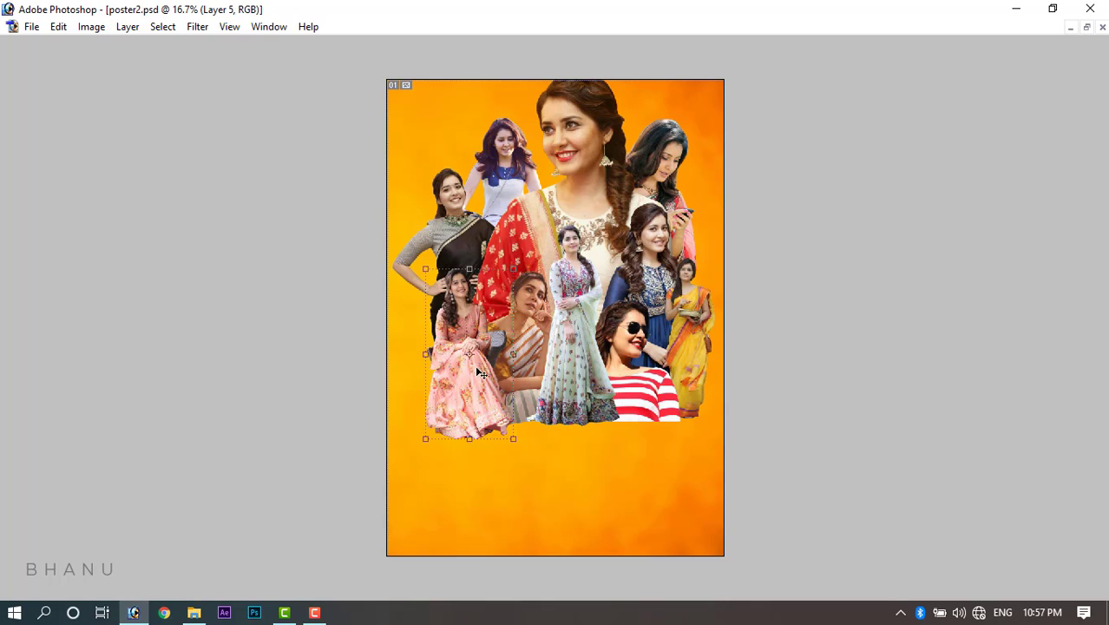
right_click(533, 345)
left_click(535, 350)
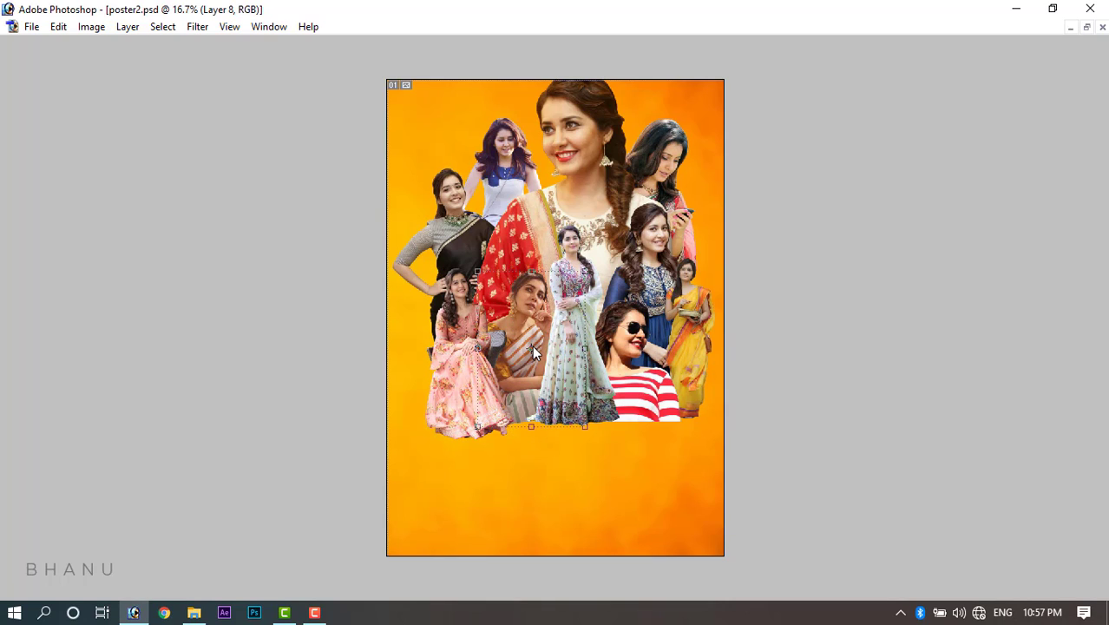
right_click(462, 390)
left_click(475, 393)
right_click(568, 251)
left_click(581, 266)
right_click(652, 399)
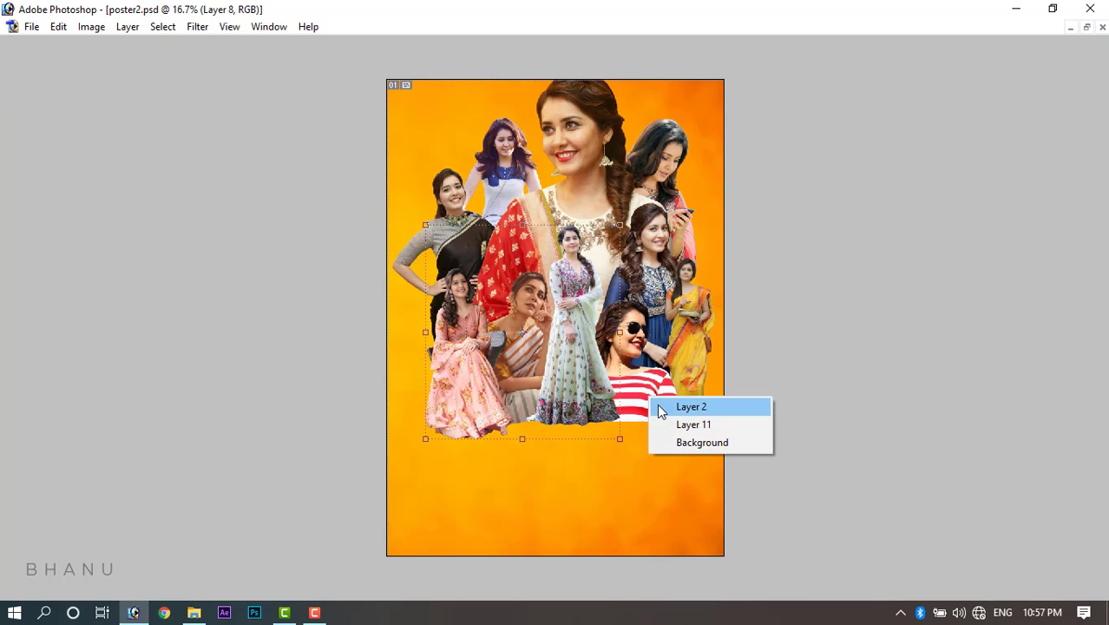
Link the sunglasses figure (Layer 2), yellow-saree figure (Layer 3), blue-dress figure (Layer 7) and phone-holding figure (Layer 1) to Layer 8.
left_click(661, 404)
right_click(700, 305)
left_click(707, 308)
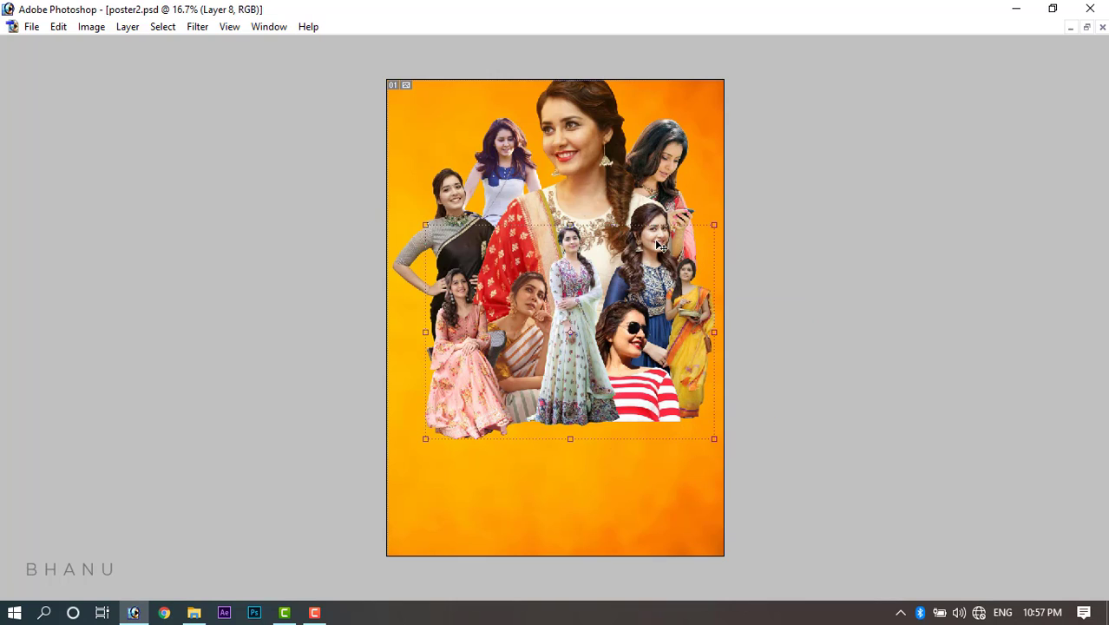
right_click(664, 250)
left_click(677, 251)
right_click(681, 147)
left_click(691, 147)
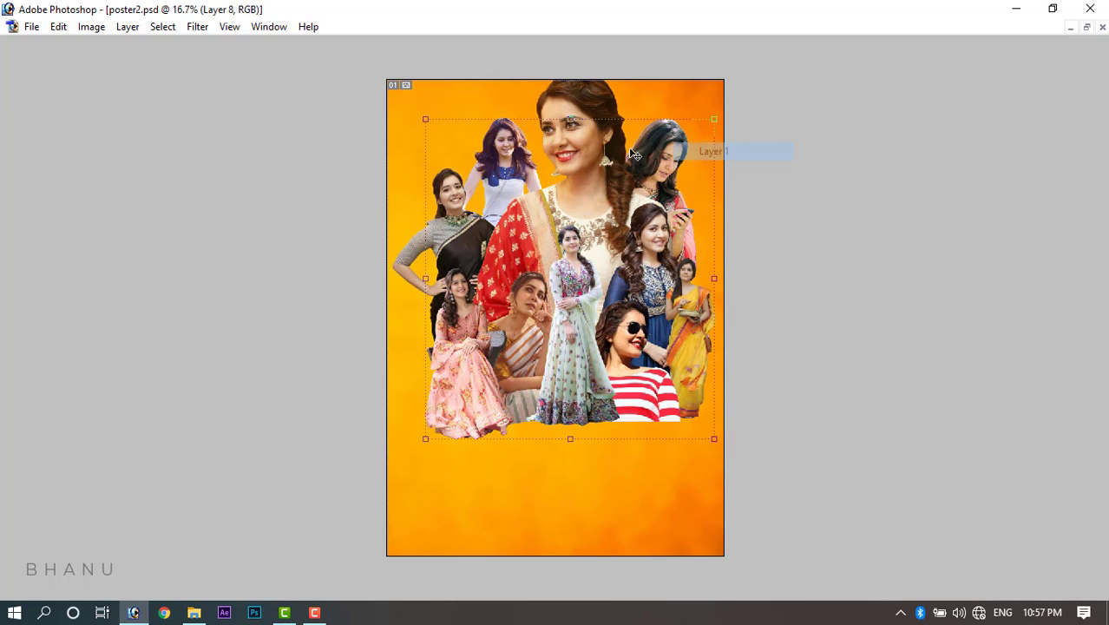
Add the large central portrait (Layer 9), the white-and-blue-top figure (Layer 4) and the black-saree figure (Layer 10) to the linked layers.
right_click(582, 148)
left_click(593, 144)
right_click(492, 157)
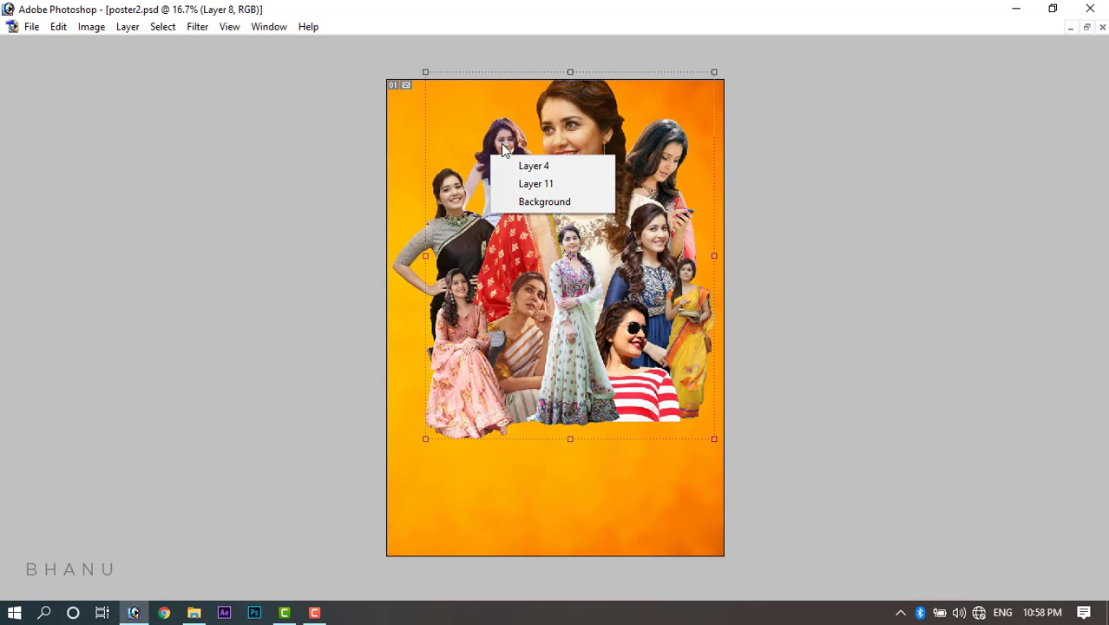
right_click(501, 144)
left_click(512, 155)
right_click(455, 200)
left_click(468, 209)
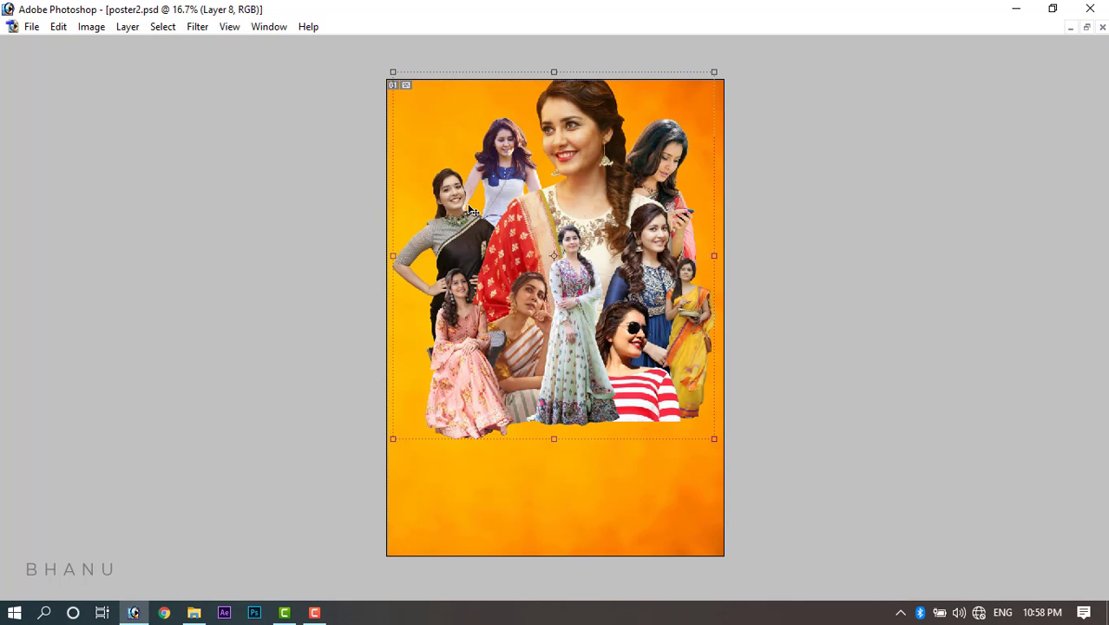
Move the linked group of figures down on the poster and scale it down slightly.
left_click_drag(586, 199, 605, 250)
left_click_drag(715, 474, 710, 470)
key("ctrl+plus")
key("ctrl+minus")
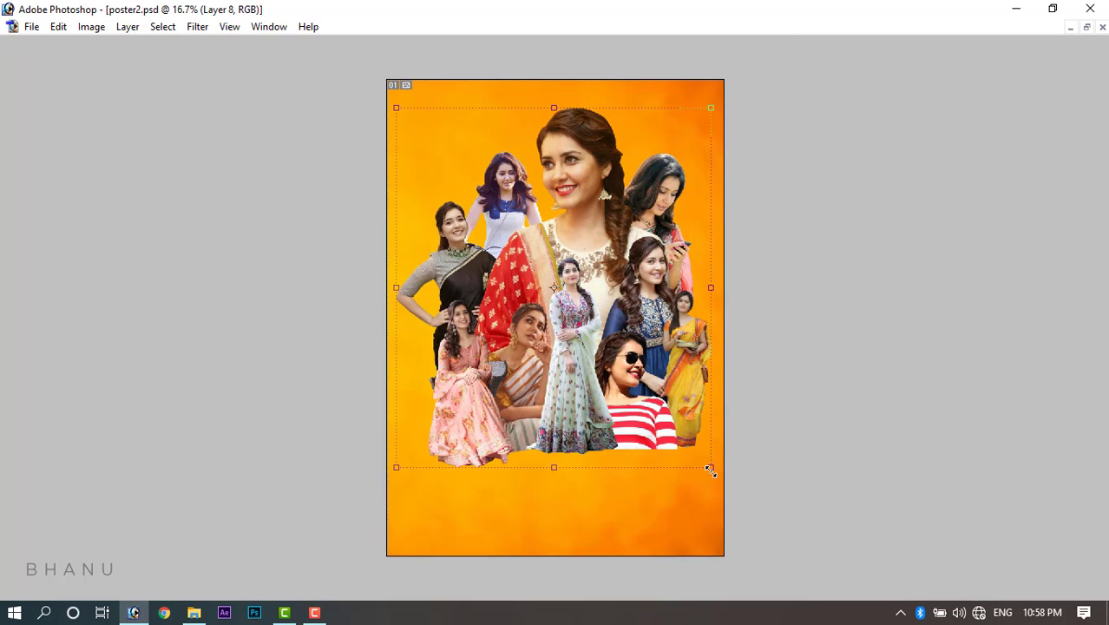
Unlink all figure layers from Layer 8 so each figure can be moved separately.
key("ctrl+plus")
left_click_drag(622, 164, 626, 258)
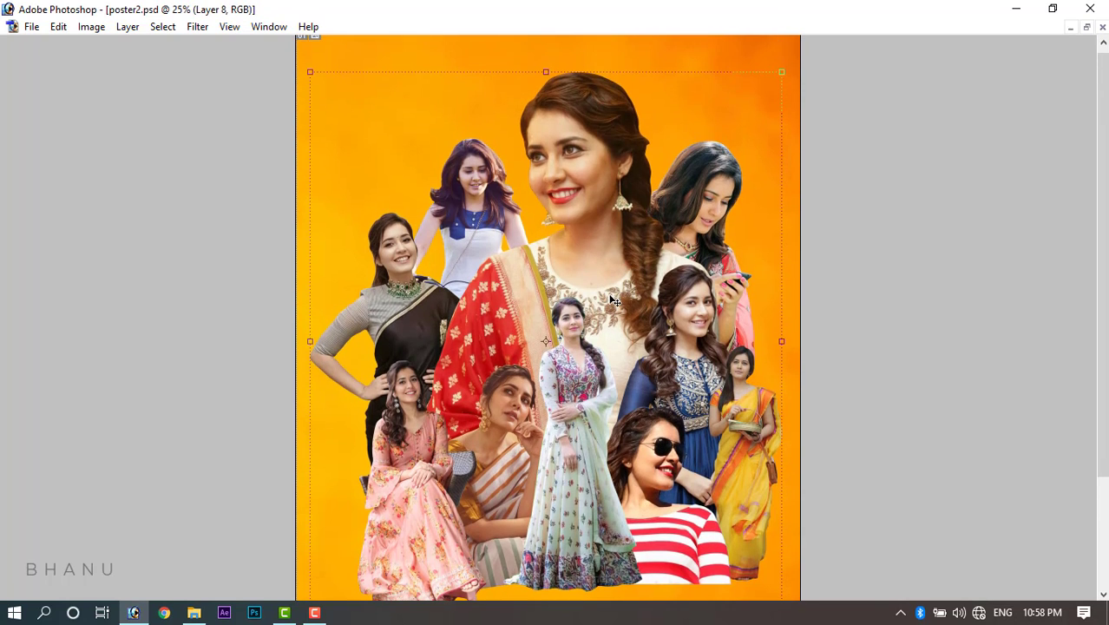
right_click(510, 451)
left_click(523, 463)
key("Tab")
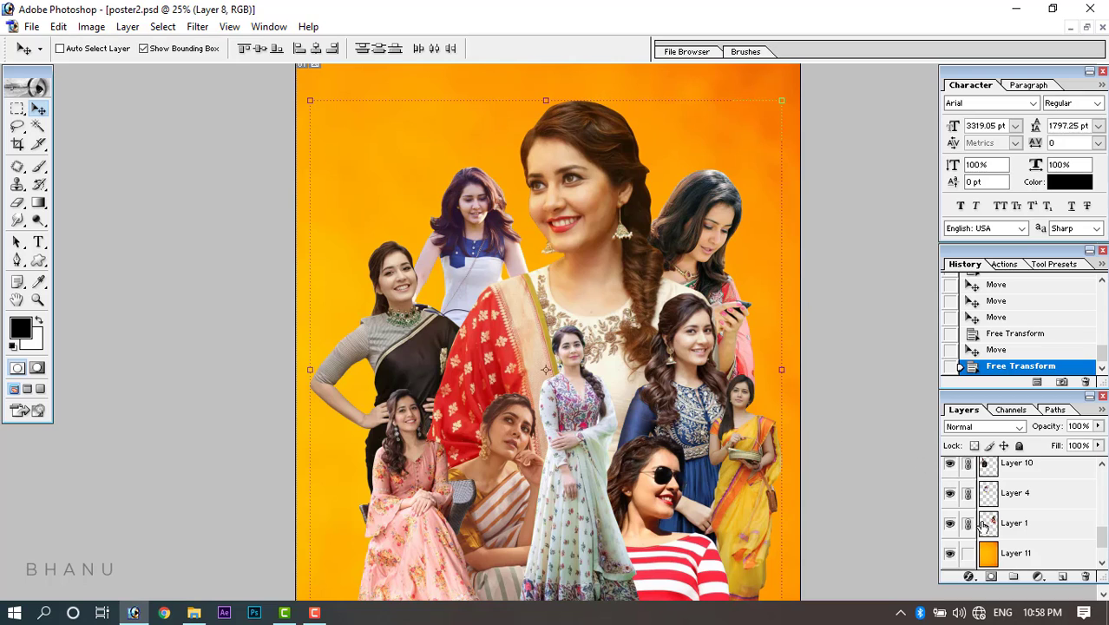
scroll(983, 524, "up", 5)
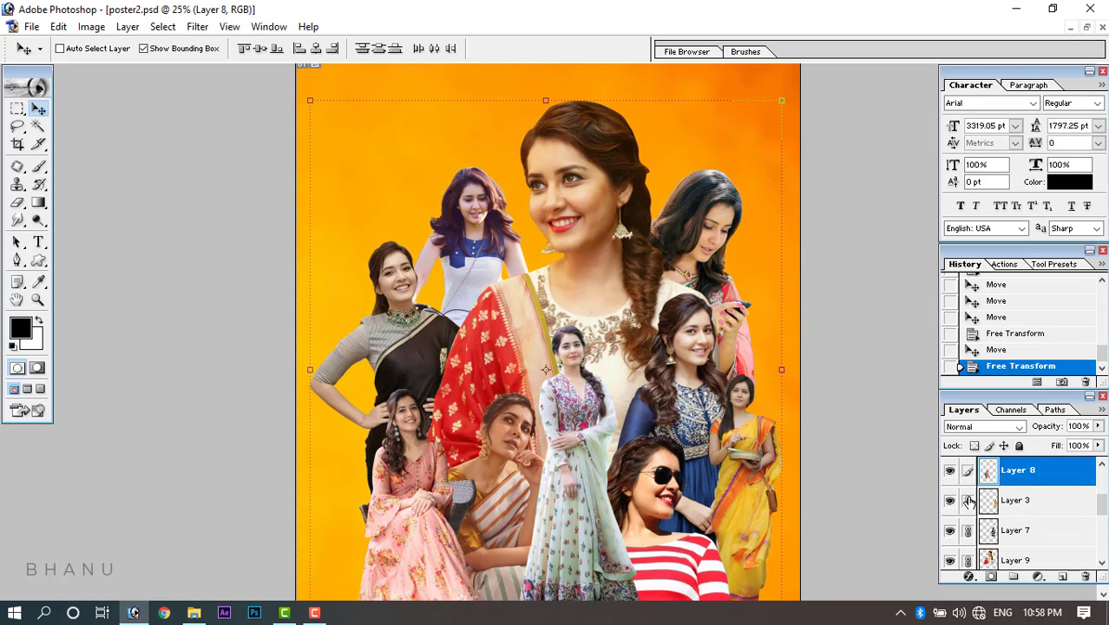
scroll(969, 502, "up", 3)
left_click_drag(968, 474, 964, 529)
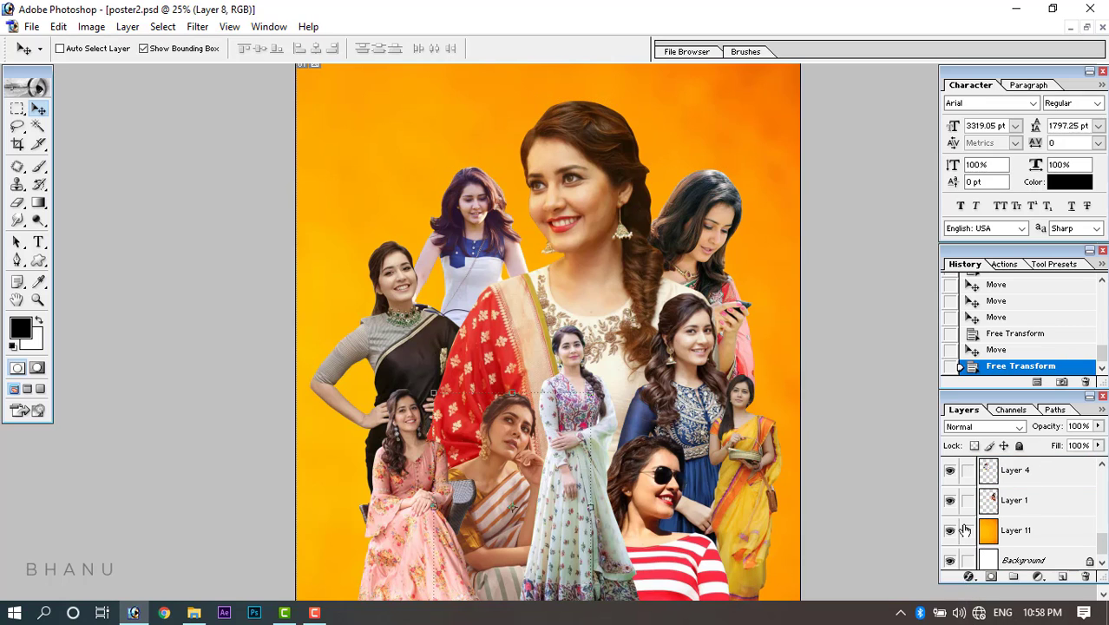
Swap the seated striped-saree figure and the pink-dress figure, placing the pink dress beside the central gown and the saree at the collage's lower left.
right_click(508, 464)
left_click(524, 470)
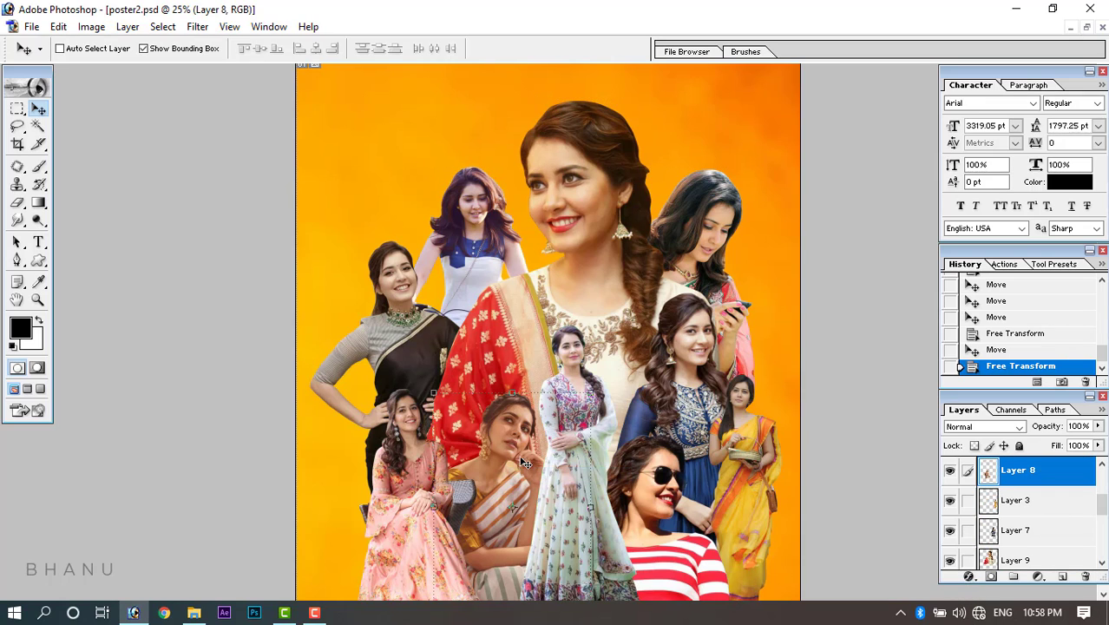
left_click_drag(513, 475, 368, 253)
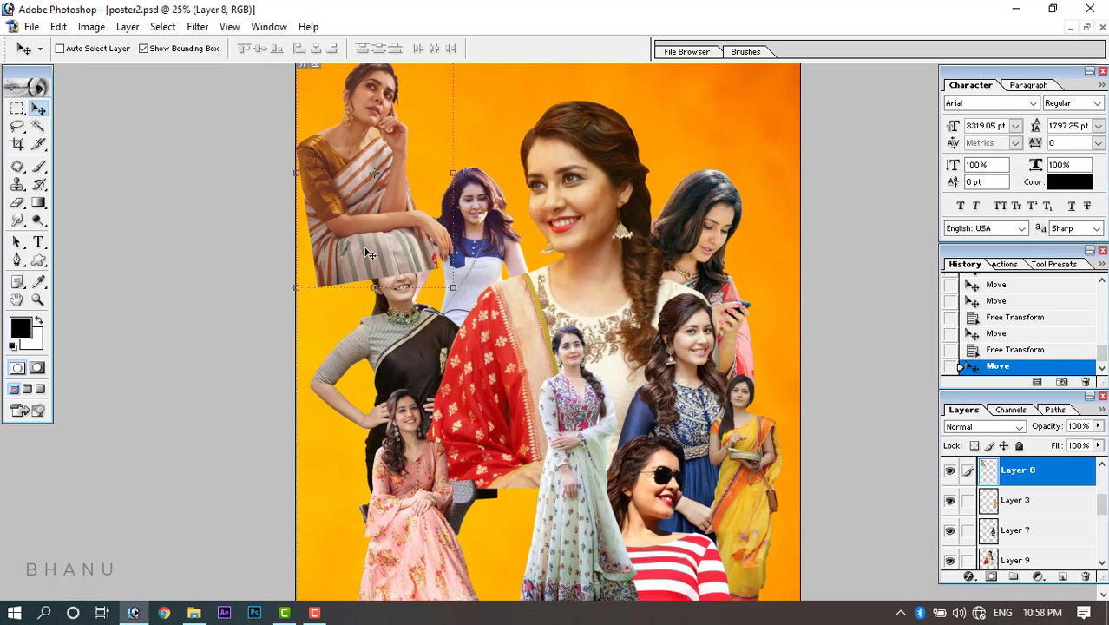
right_click(408, 478)
left_click(413, 485)
left_click_drag(410, 486, 495, 462)
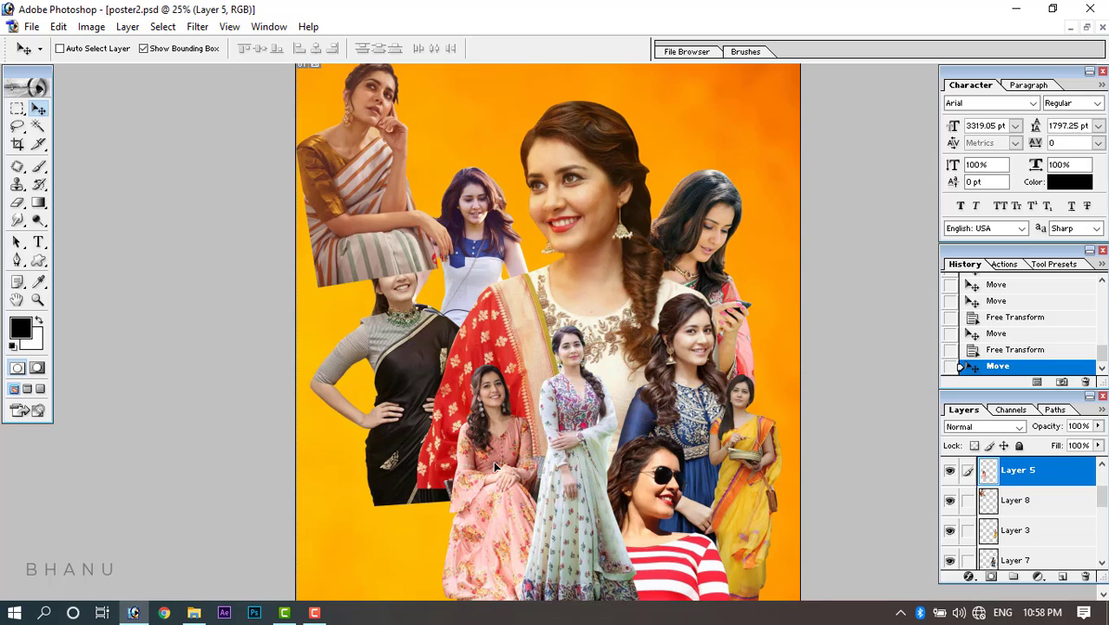
right_click(373, 248)
left_click(386, 256)
left_click_drag(372, 234, 419, 496)
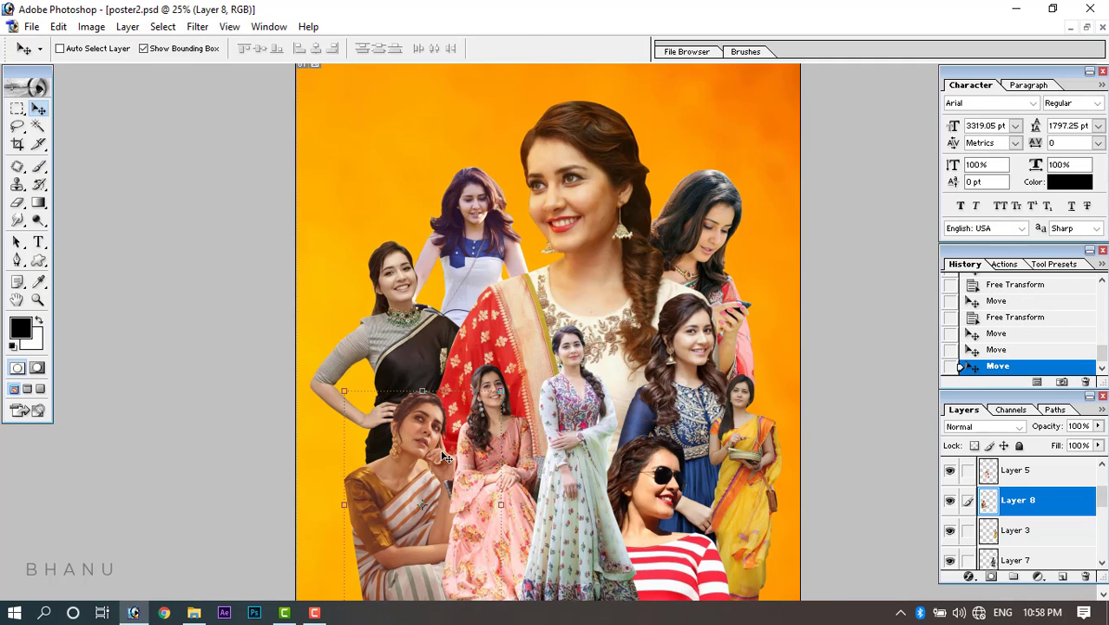
scroll(416, 419, "down", 2)
scroll(417, 419, "down", 3)
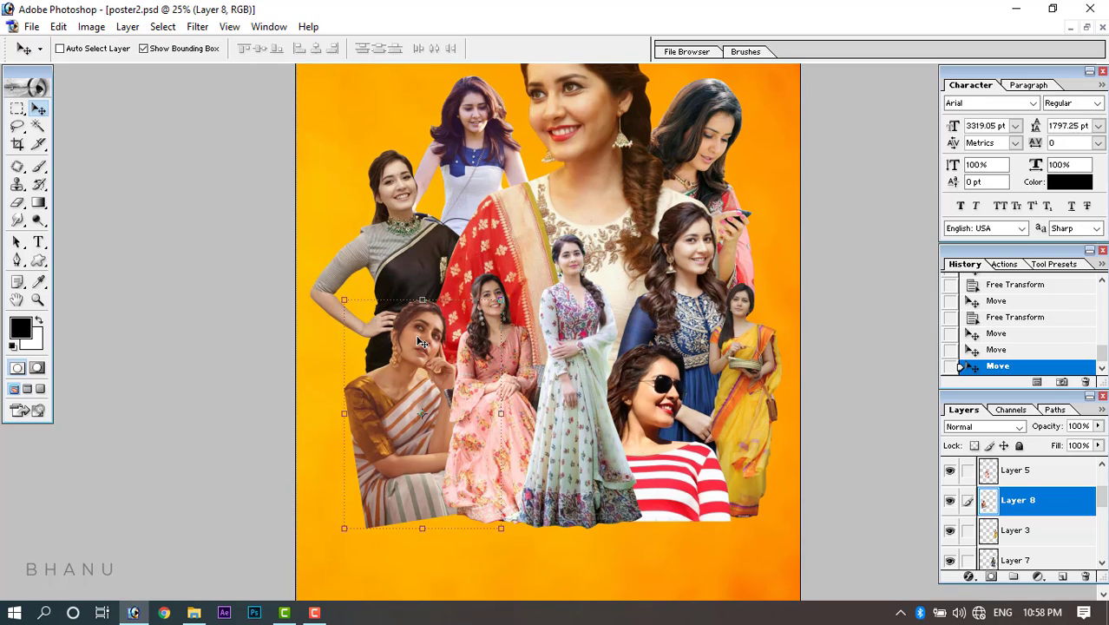
key("ctrl+t")
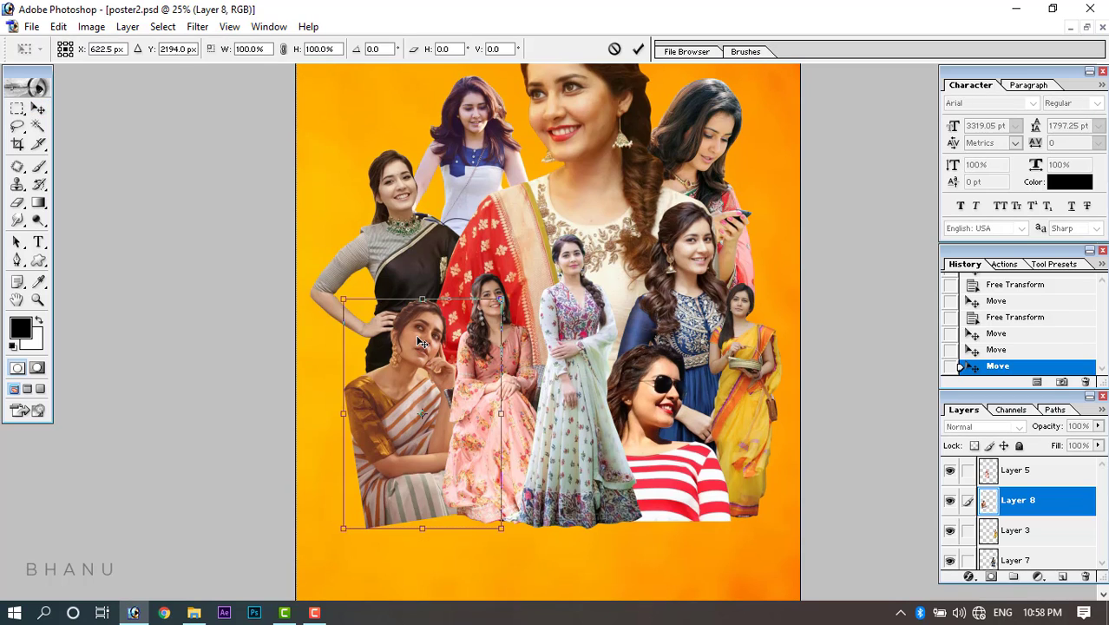
right_click(418, 338)
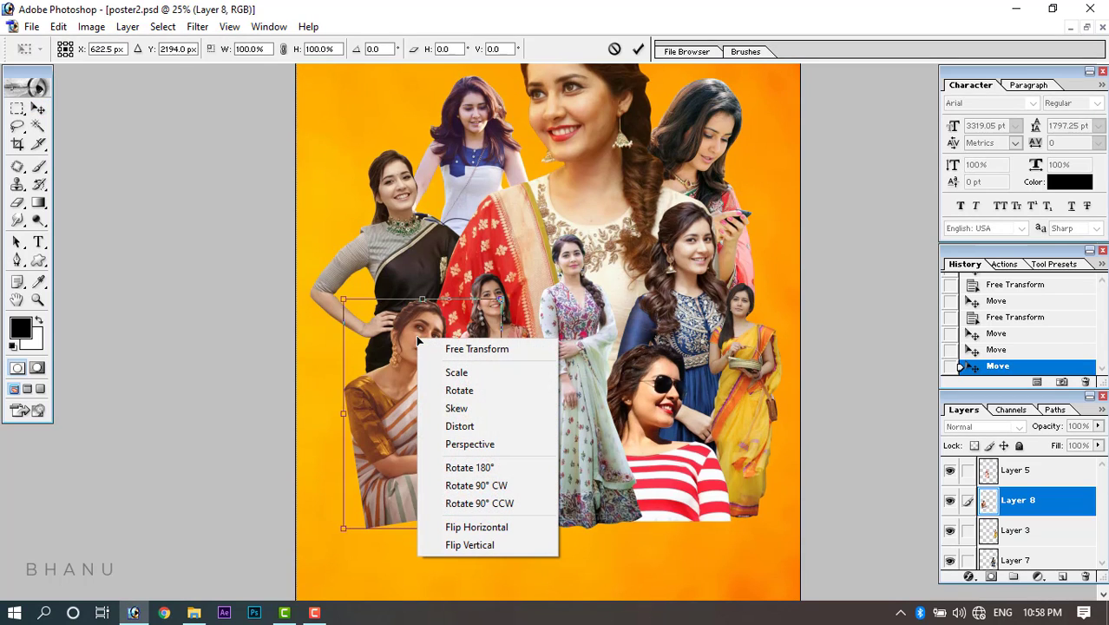
left_click(476, 528)
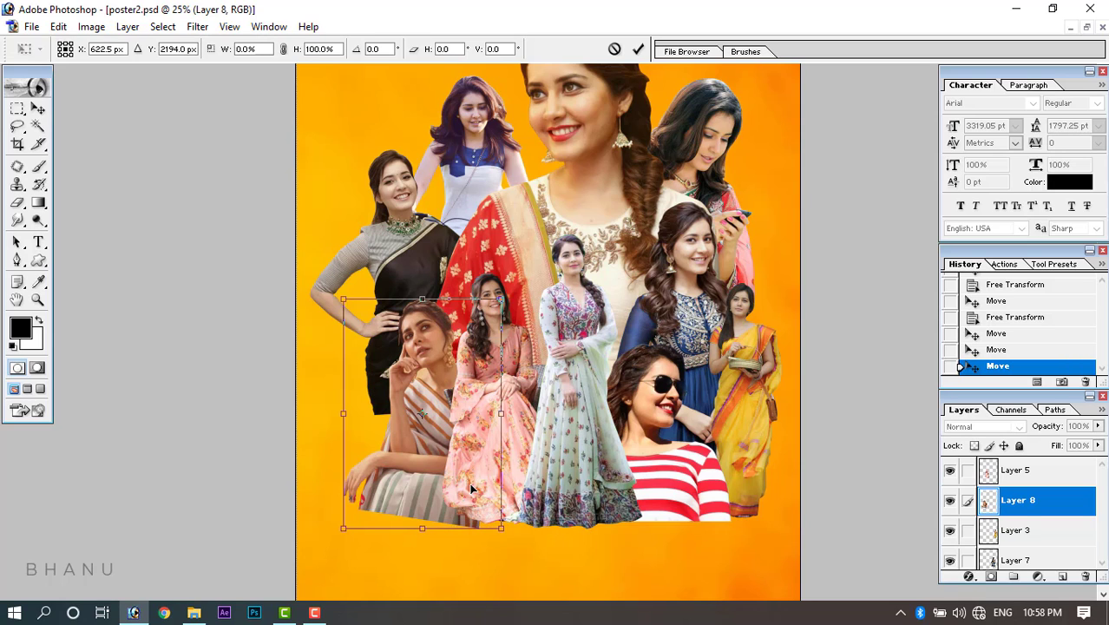
key("Return")
key("ctrl+t")
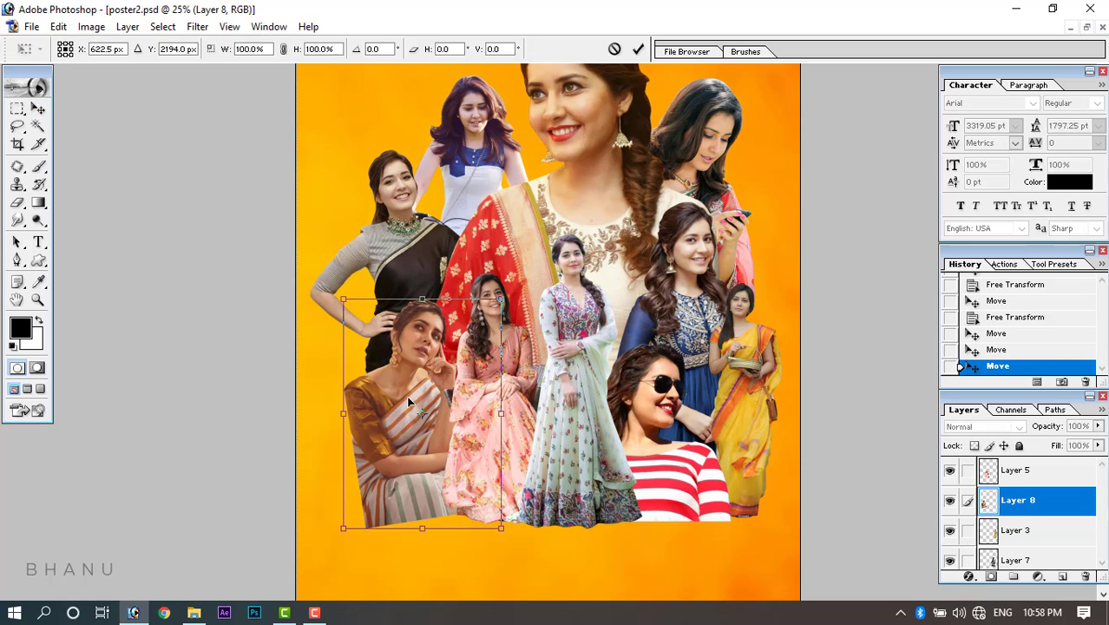
right_click(409, 399)
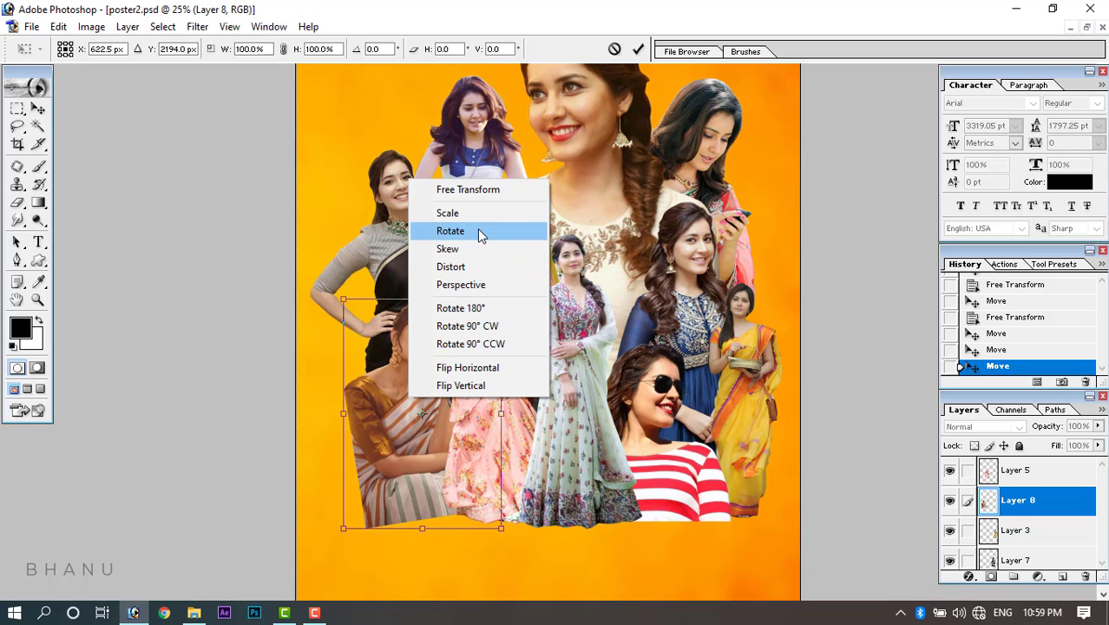
left_click(482, 397)
key("Escape")
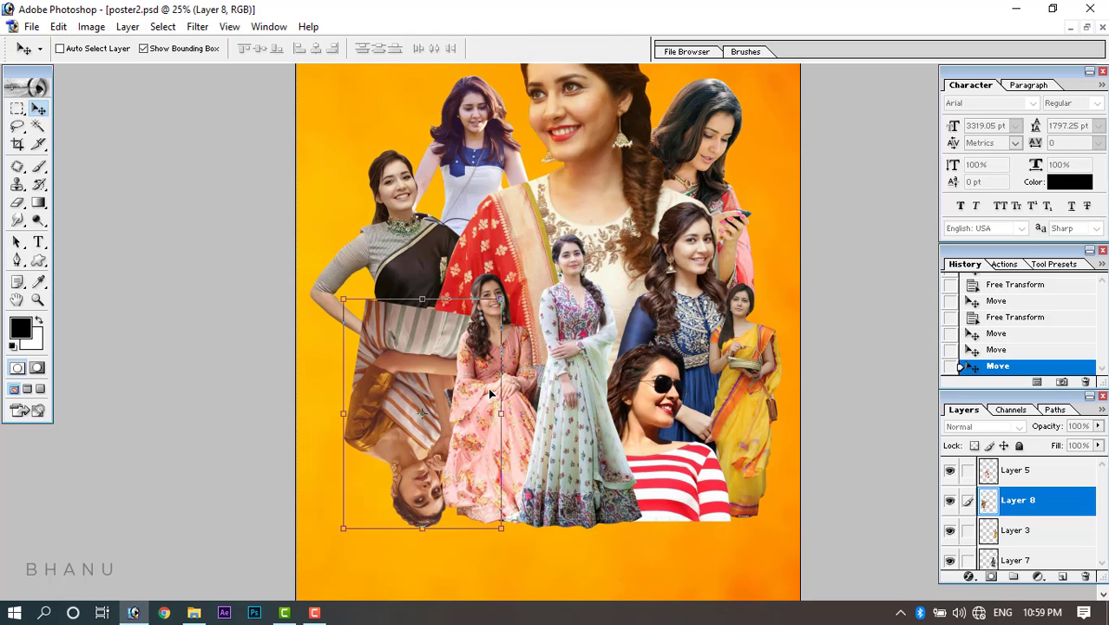
Flip the seated striped-saree figure (Layer 8) horizontally and shift it slightly up and outward to the left.
key("ctrl+t")
right_click(431, 381)
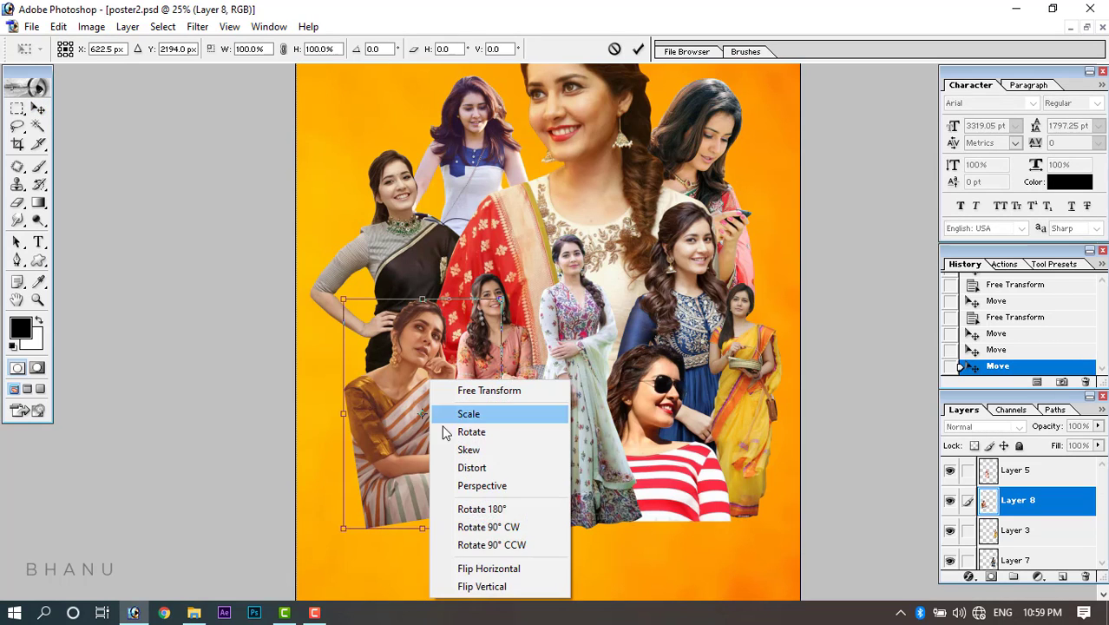
left_click(488, 568)
key("Return")
left_click_drag(446, 466, 428, 459)
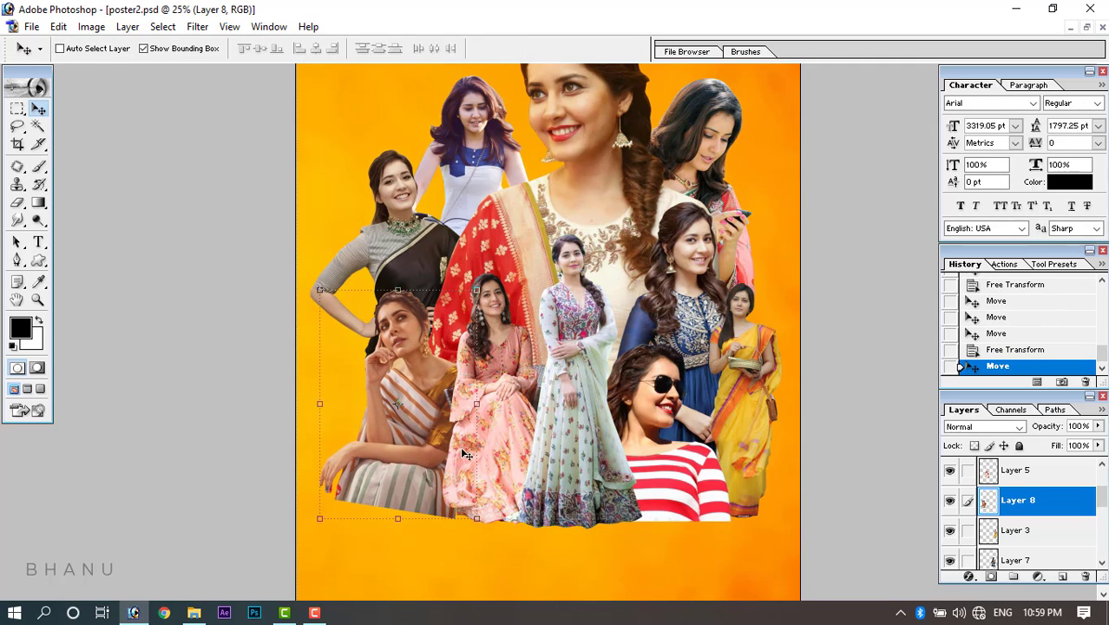
Lower the three front figures slightly: the pink dress, the floral gown and the sunglasses portrait.
left_click_drag(502, 382, 496, 417)
left_click(594, 359, "ctrl")
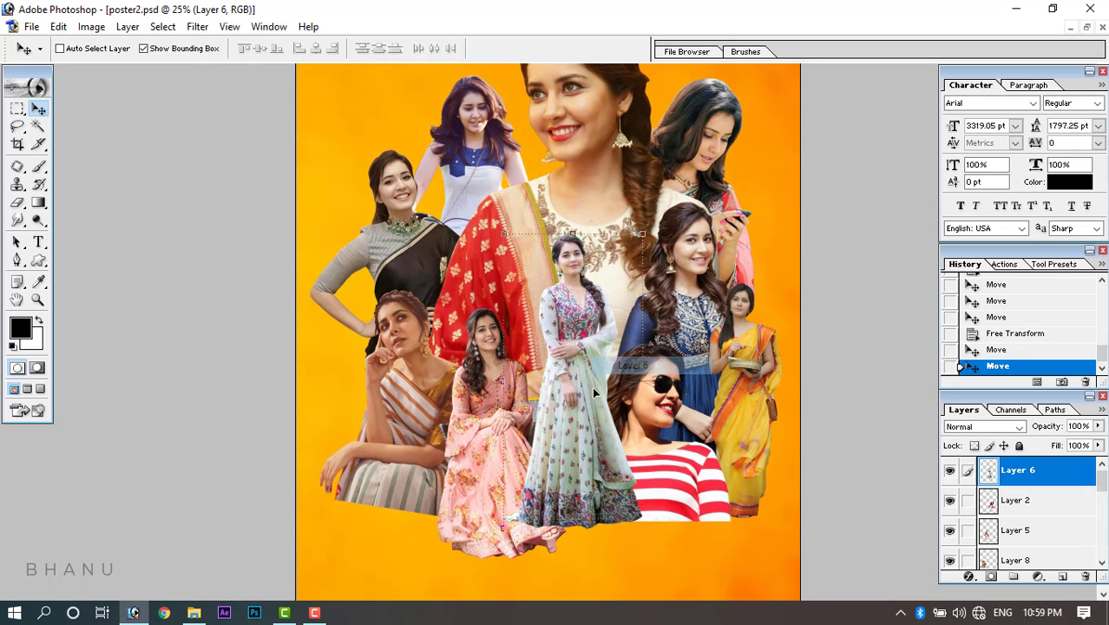
left_click_drag(653, 372, 655, 443)
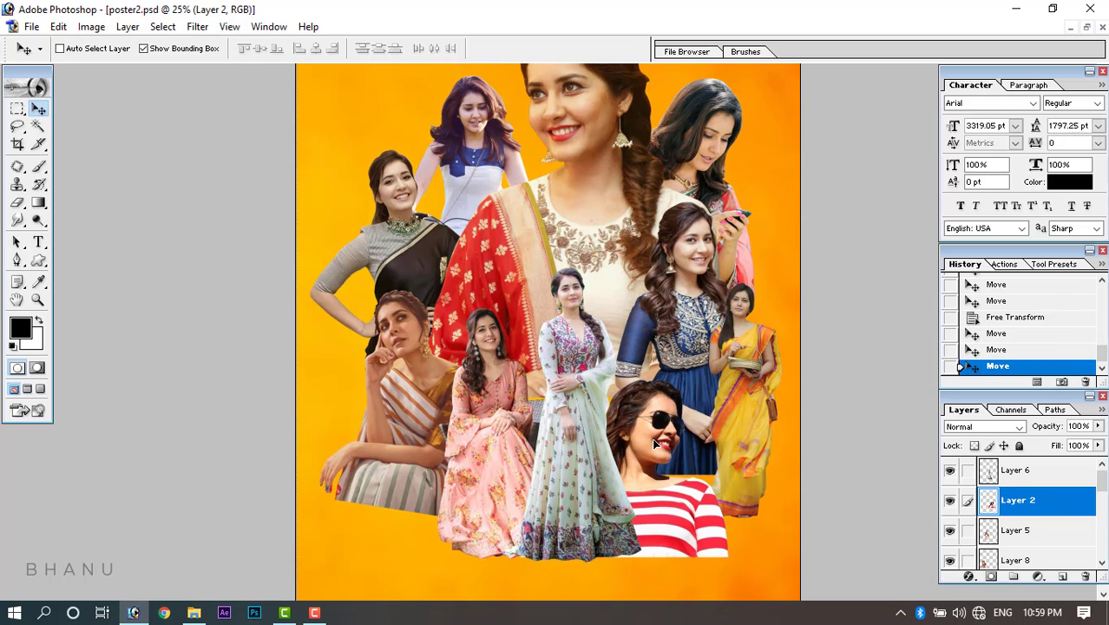
Lower the blue-dress figure (Layer 7) slightly and shift the phone-holding figure (Layer 1) slightly down and to the right.
right_click(674, 346)
left_click(694, 354)
left_click_drag(691, 360, 688, 391)
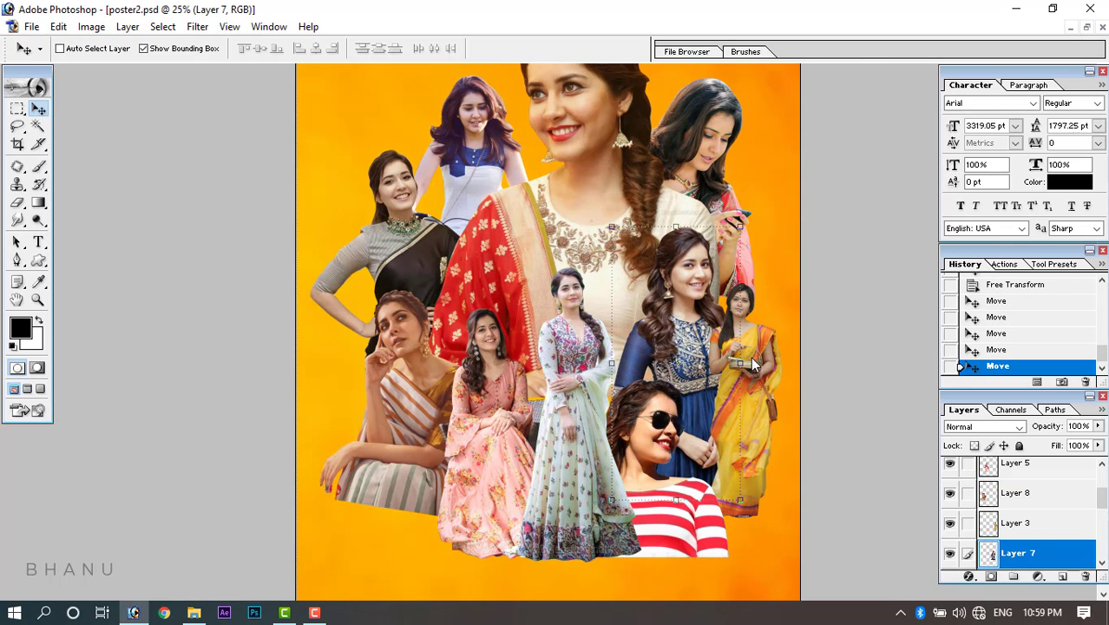
right_click(749, 358)
left_click(764, 375)
right_click(718, 192)
left_click(755, 202)
left_click_drag(727, 225, 734, 245)
Shift the white-and-blue-top figure (Layer 4) and the black-saree figure (Layer 10) slightly down and outward to the left.
right_click(464, 126)
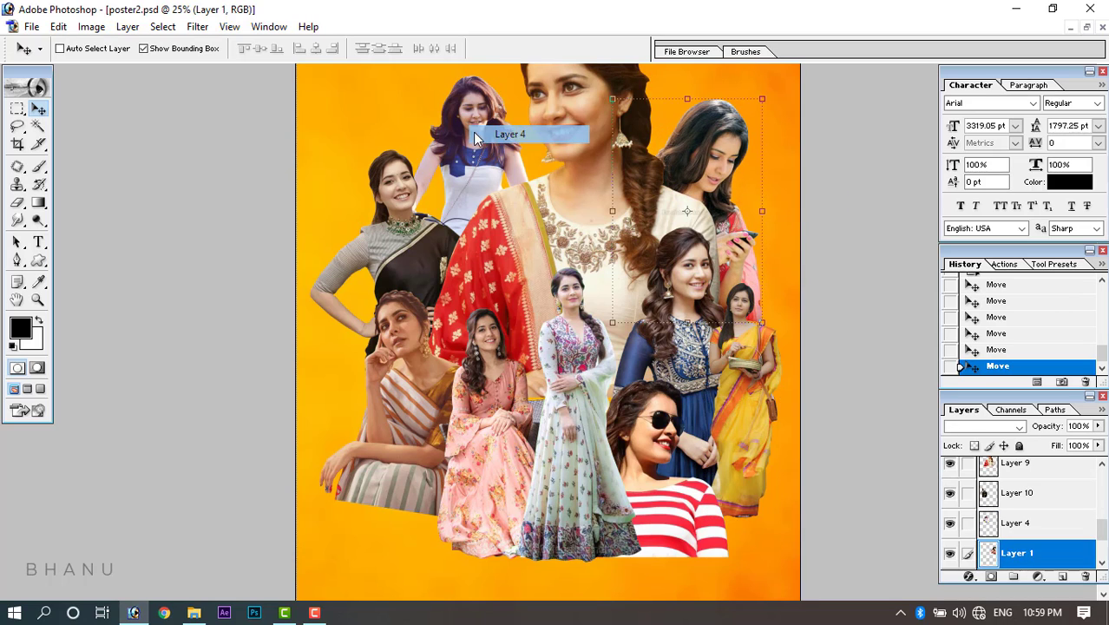
left_click(497, 131)
left_click_drag(552, 224, 551, 319)
left_click_drag(471, 277, 460, 295)
left_click_drag(401, 342, 395, 378)
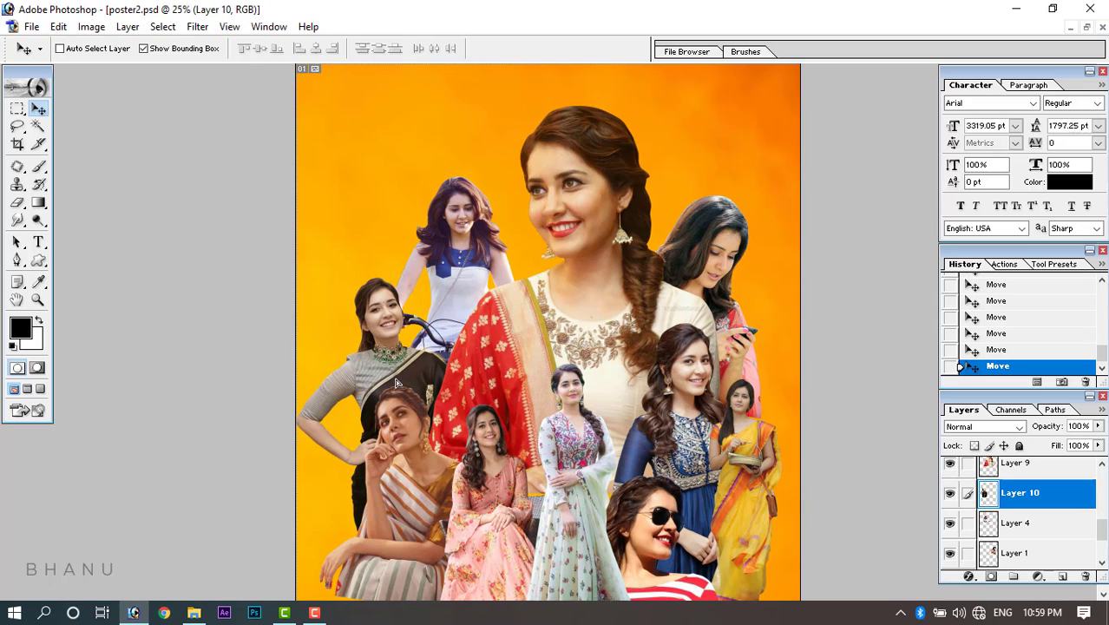
right_click(464, 237)
left_click(473, 246)
left_click_drag(471, 250, 461, 254)
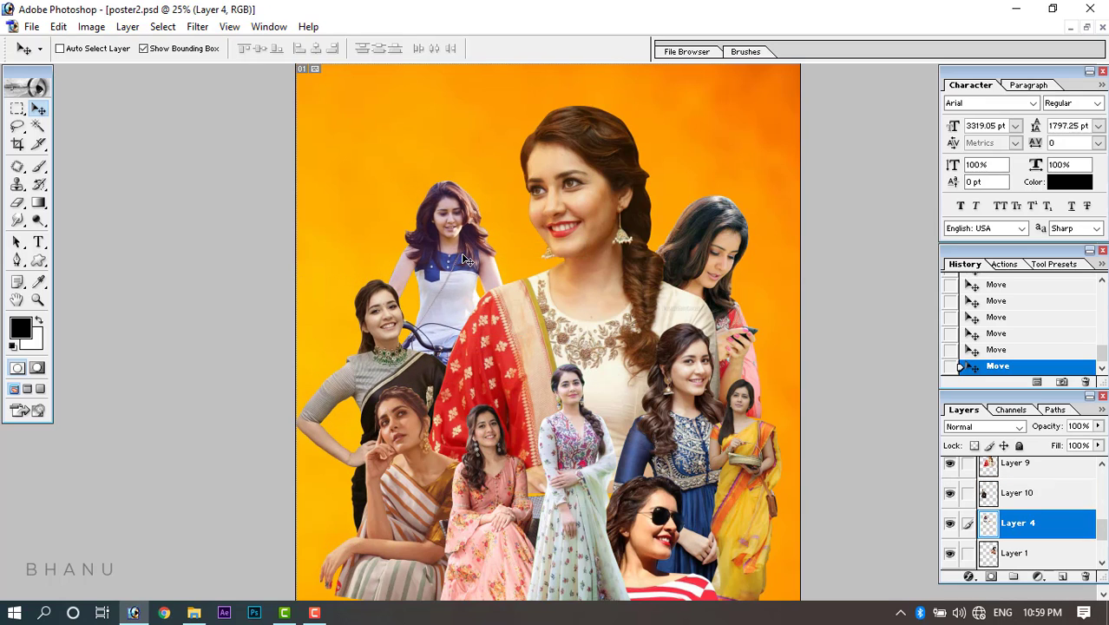
Enlarge the large central portrait (Layer 9) to 103.9% and move it slightly up and to the left.
right_click(574, 179)
left_click(608, 192)
left_click_drag(720, 105, 724, 98)
left_click_drag(587, 279, 584, 274)
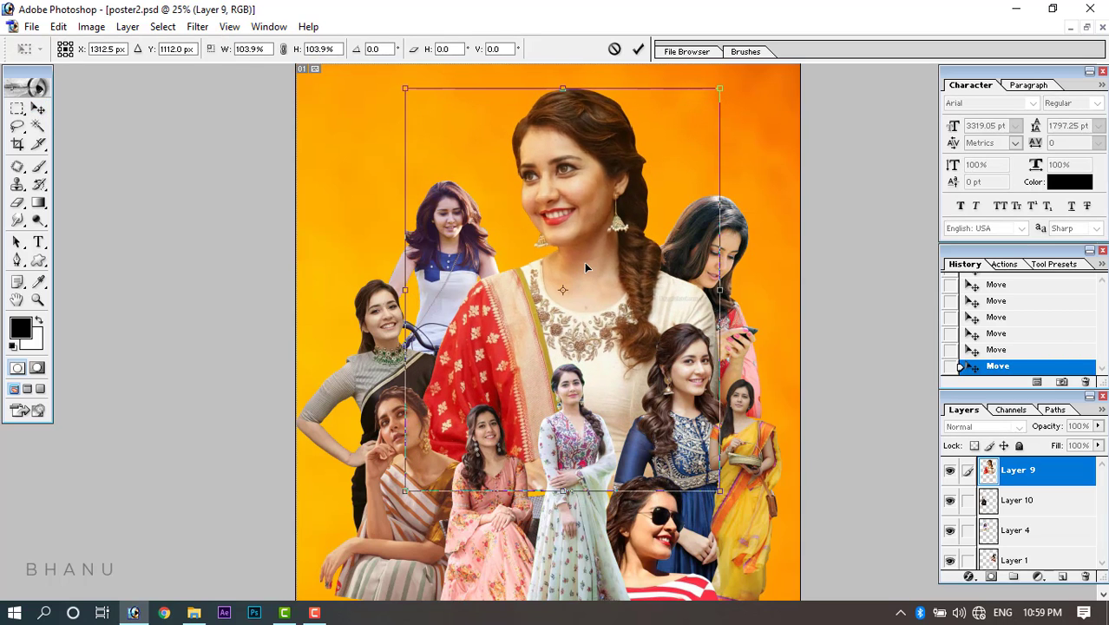
key("Return")
Nudge the phone-holding figure (Layer 1) slightly downward behind the central portrait.
right_click(727, 238)
left_click(742, 245)
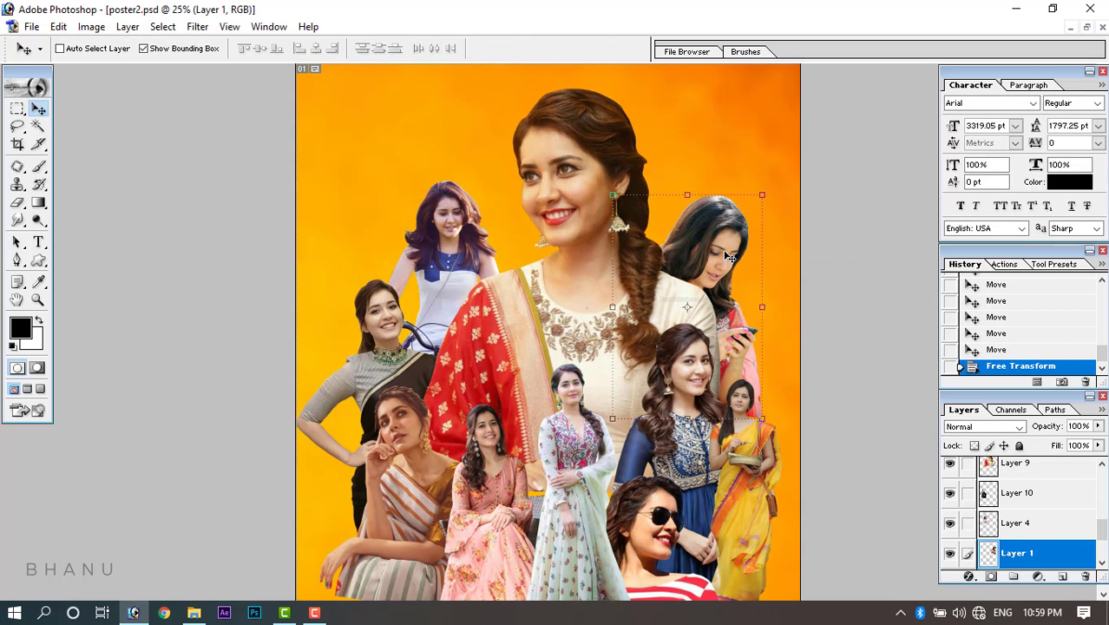
left_click_drag(729, 257, 729, 264)
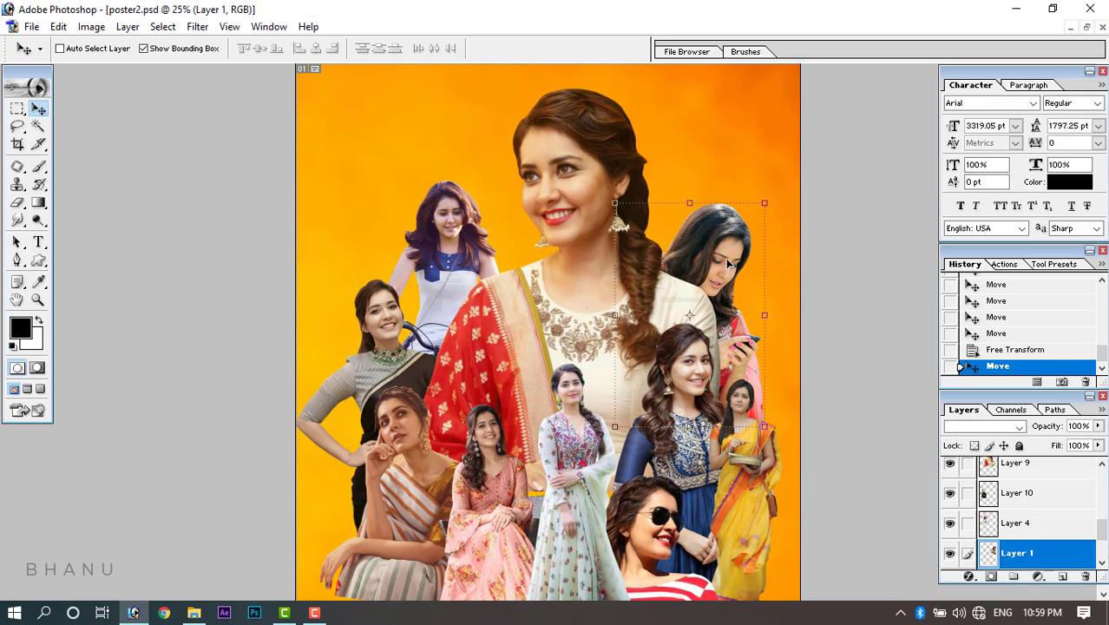
key("ctrl+minus")
key("ctrl+minus")
key("ctrl+plus")
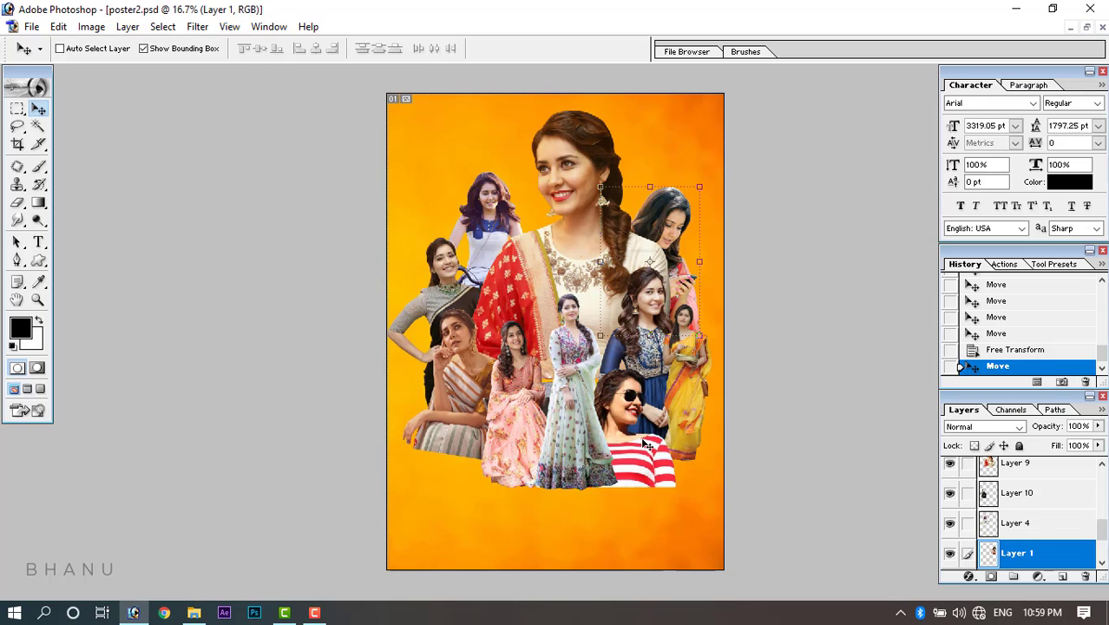
Select the striped-saree figure (Layer 8) and choose the soft round 45 px brush for the Eraser.
left_click(617, 482, "ctrl")
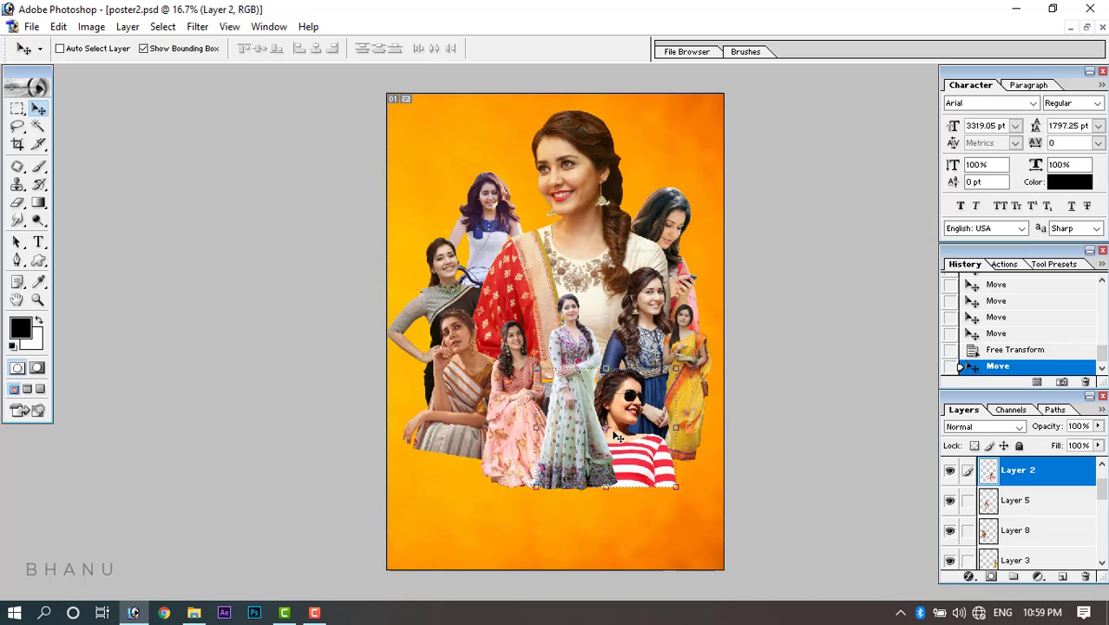
key("ctrl+plus")
key("ctrl+plus")
left_click_drag(617, 452, 531, 217)
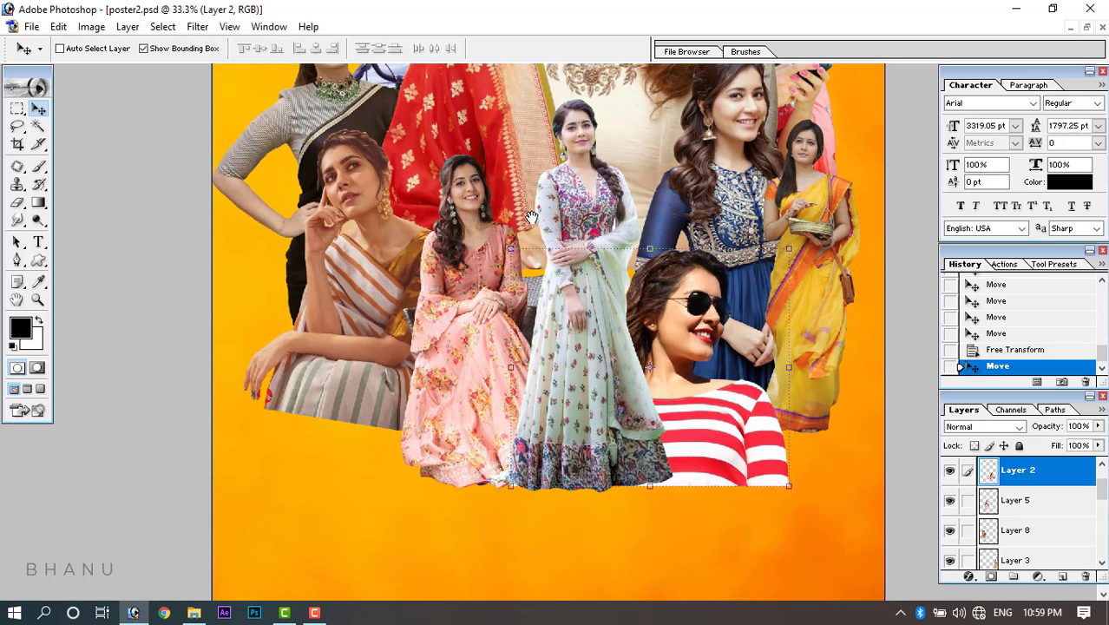
left_click(369, 280, "ctrl")
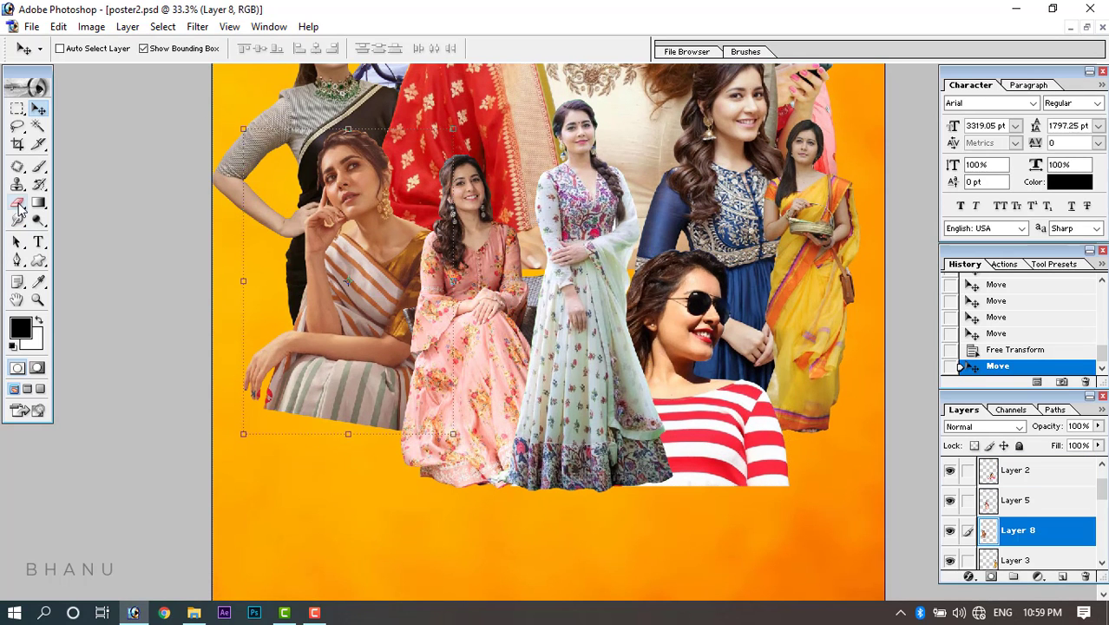
left_click(18, 205)
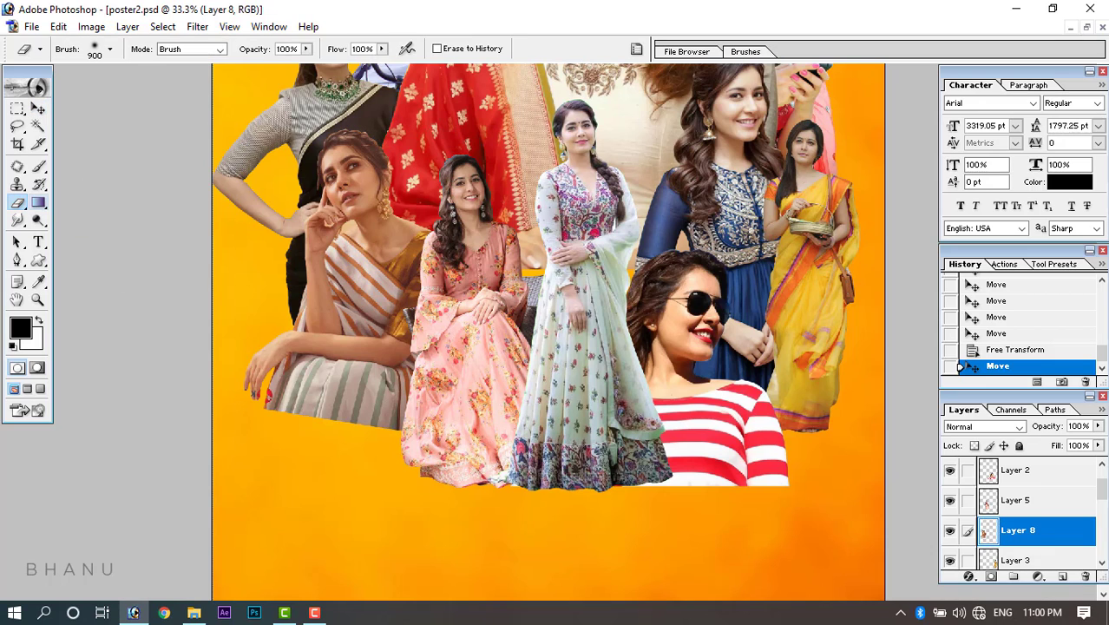
right_click(399, 209)
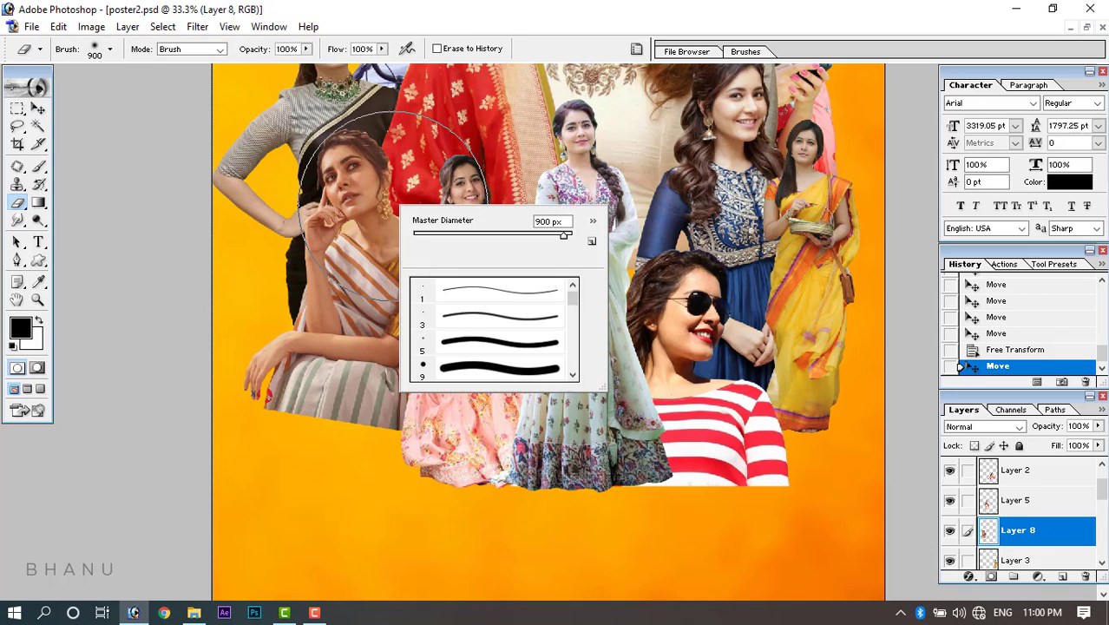
mouse_move(573, 293)
left_mouse_down()
mouse_move(579, 354)
mouse_move(582, 293)
mouse_move(584, 317)
left_mouse_up()
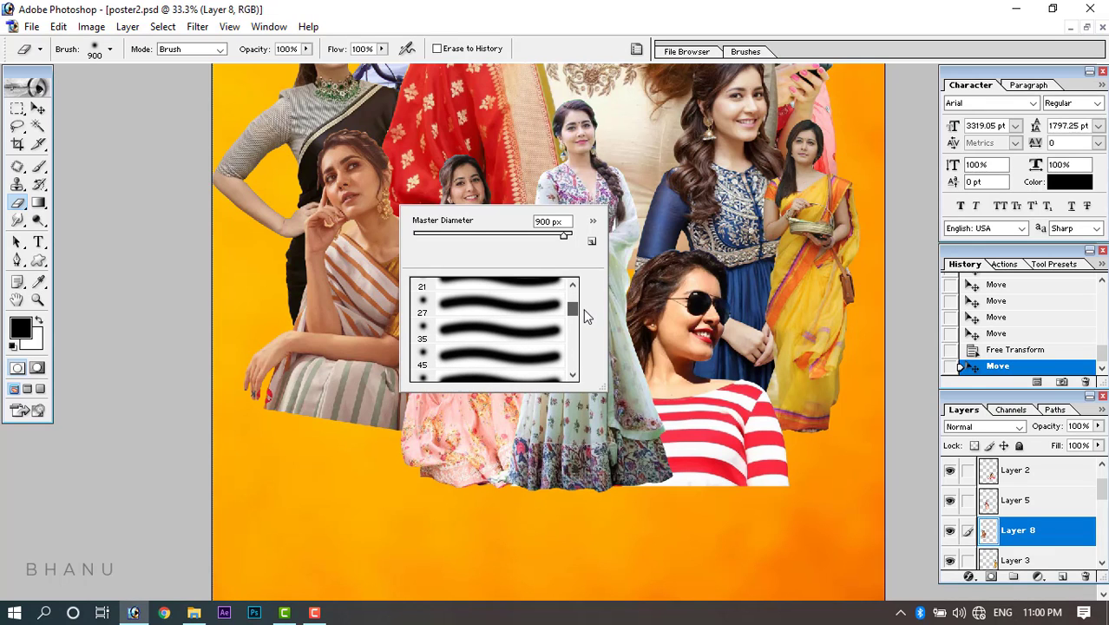
left_click(477, 360)
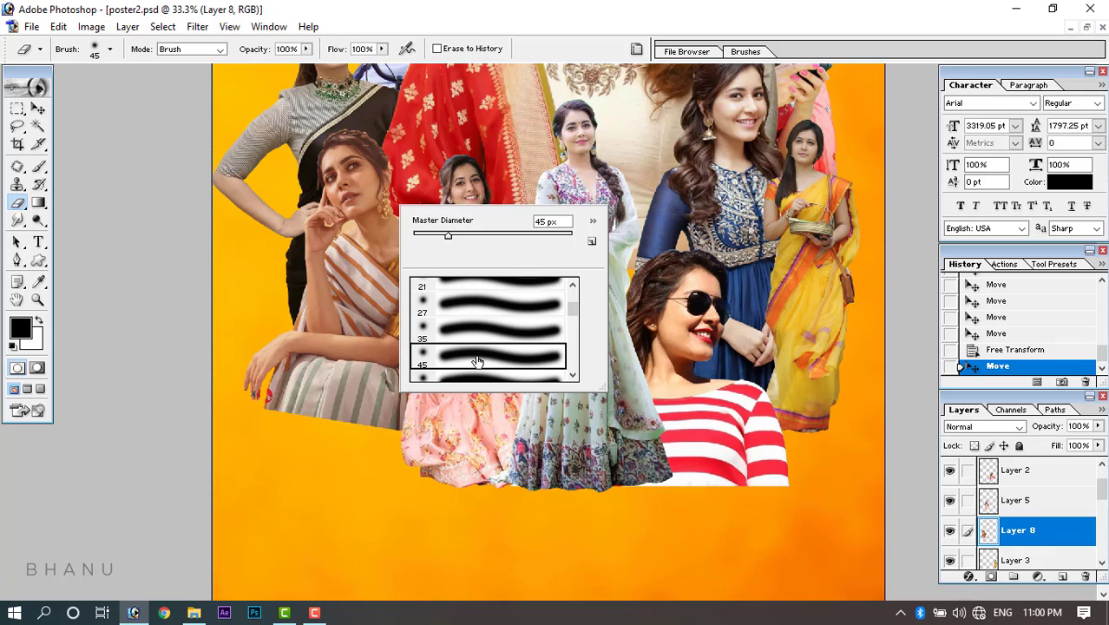
key("Return")
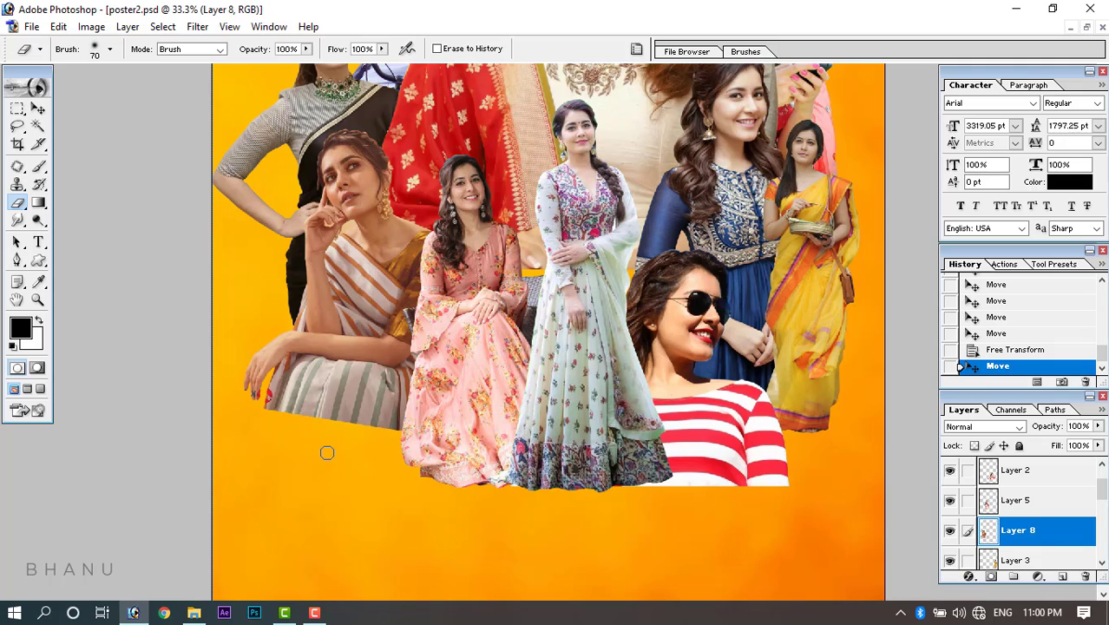
Enlarge the eraser brush to 400 px and softly erase the lower edge of the striped-saree figure (Layer 8).
key("bracketright")
key("bracketright")
key("bracketright")
key("bracketright")
key("bracketright")
key("bracketright")
key("bracketright")
key("bracketright")
key("bracketright")
key("bracketright")
key("bracketright")
key("bracketright")
key("bracketright")
key("bracketleft")
key("bracketleft")
key("bracketleft")
key("bracketleft")
key("bracketleft")
key("bracketleft")
key("bracketleft")
key("bracketleft")
key("bracketright")
key("bracketright")
key("bracketright")
key("bracketright")
key("bracketright")
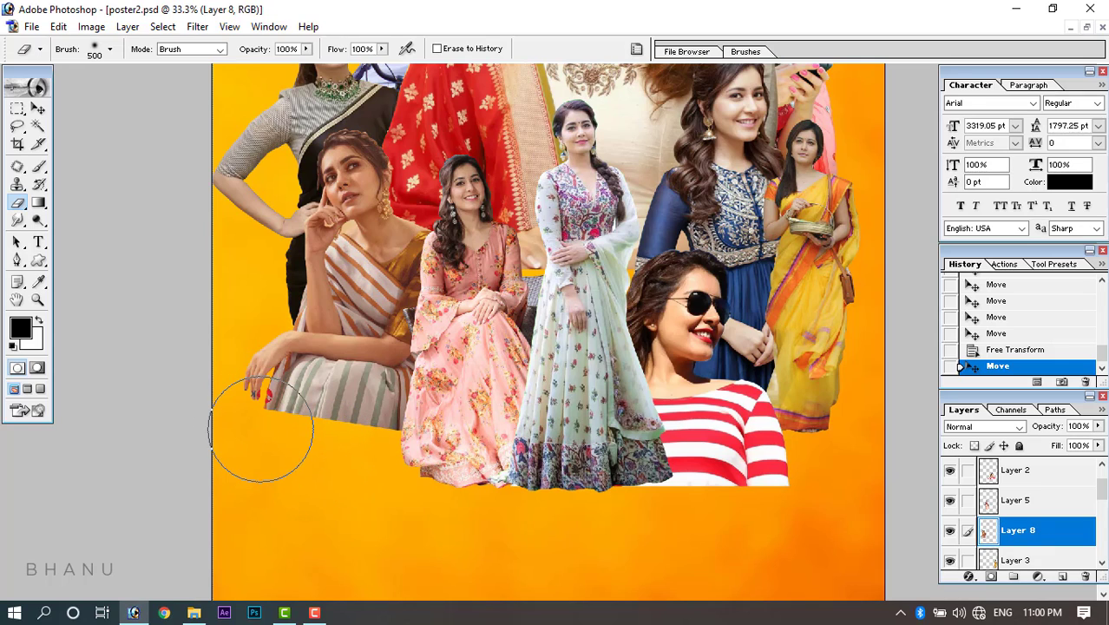
key("bracketleft")
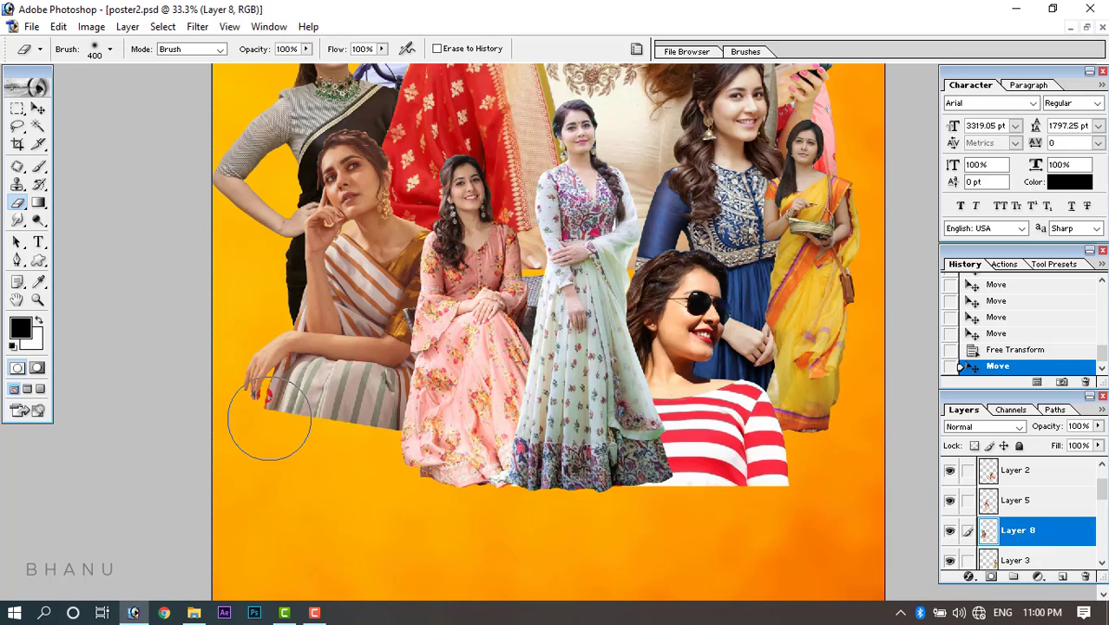
mouse_move(267, 421)
left_mouse_down()
mouse_move(260, 391)
mouse_move(322, 458)
mouse_move(382, 462)
mouse_move(369, 450)
mouse_move(307, 457)
left_mouse_up()
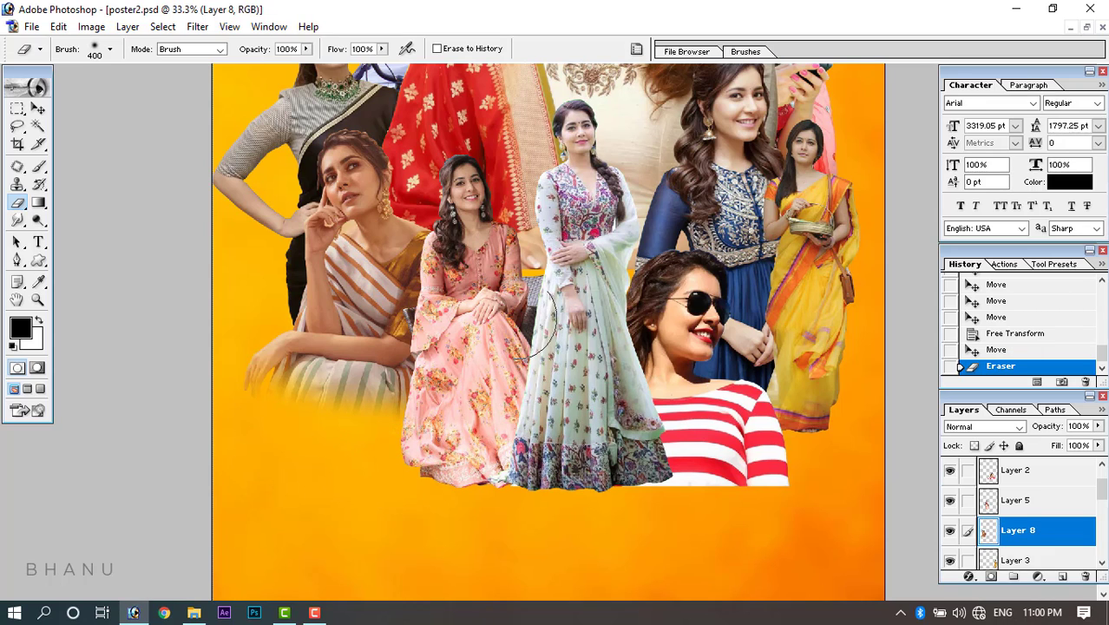
Softly erase the lower edge and lower outer corner of the red-striped sunglasses figure (Layer 2) with the 400 px eraser.
left_click(38, 109)
left_click(741, 412)
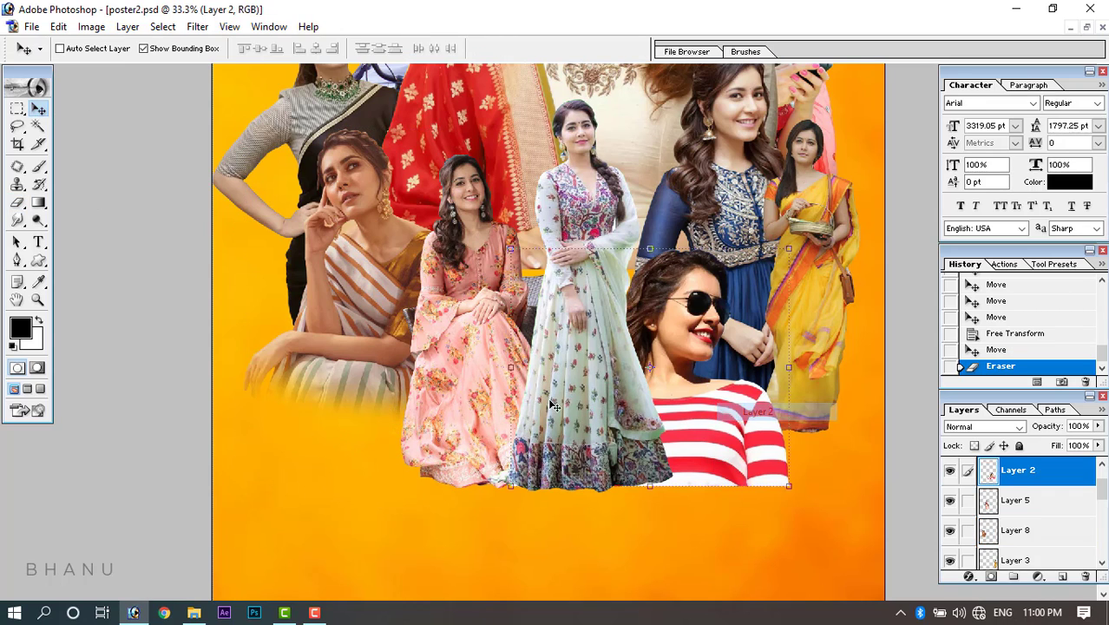
left_click(17, 202)
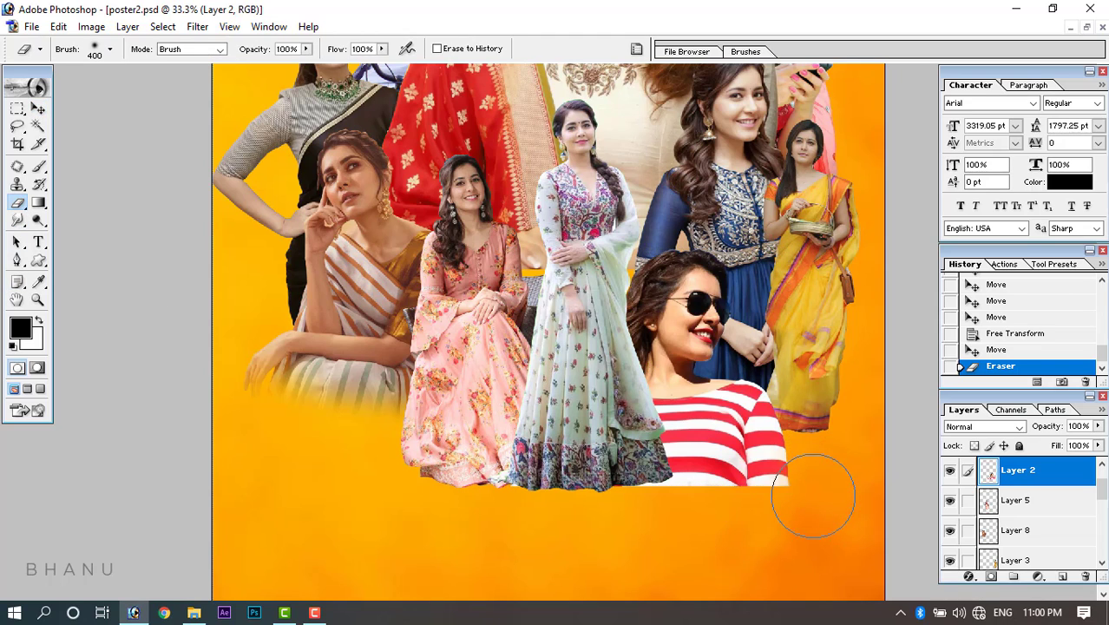
mouse_move(810, 496)
left_mouse_down()
mouse_move(763, 514)
mouse_move(676, 515)
mouse_move(572, 494)
mouse_move(745, 507)
left_mouse_up()
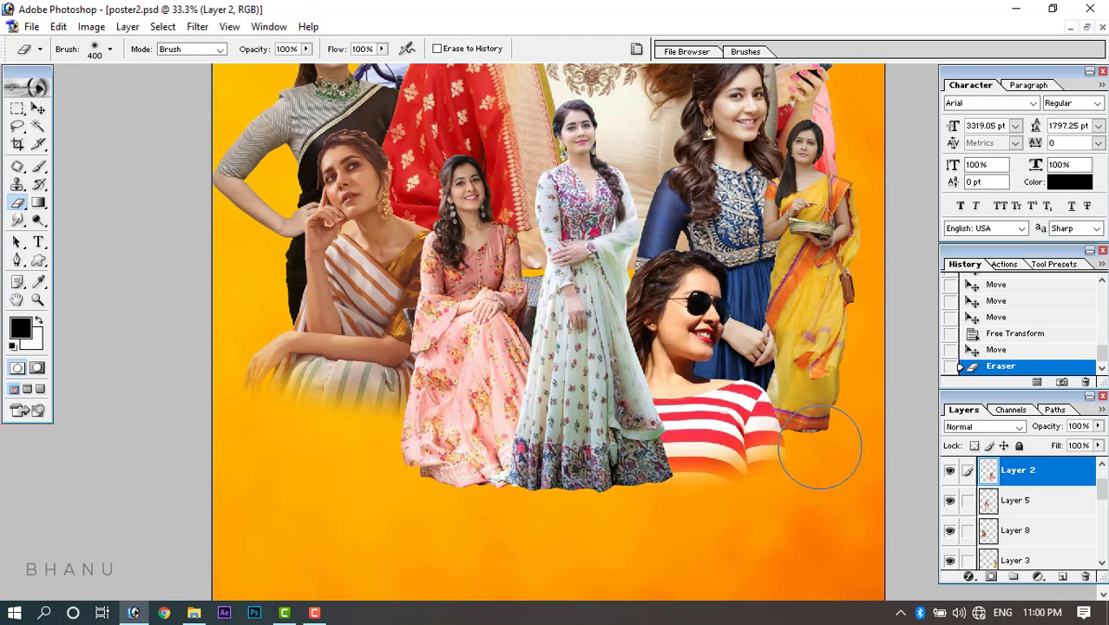
mouse_move(819, 453)
left_mouse_down()
mouse_move(732, 543)
mouse_move(584, 527)
mouse_move(774, 519)
mouse_move(680, 560)
left_mouse_up()
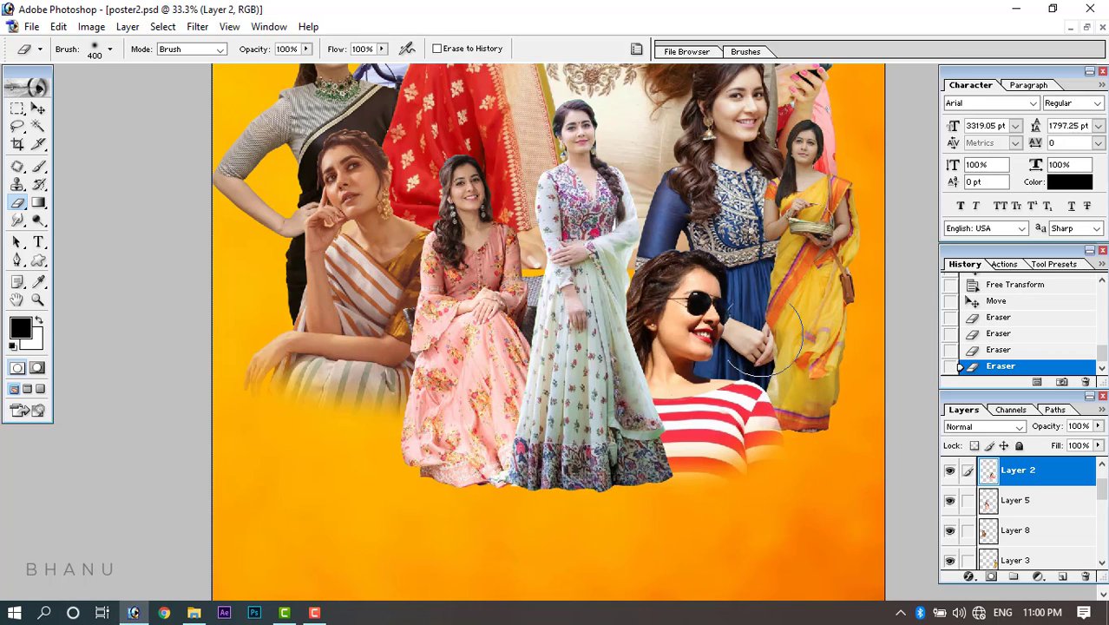
Select the large central portrait (Layer 9) with the Move tool.
key("space")
left_click_drag(658, 200, 669, 547)
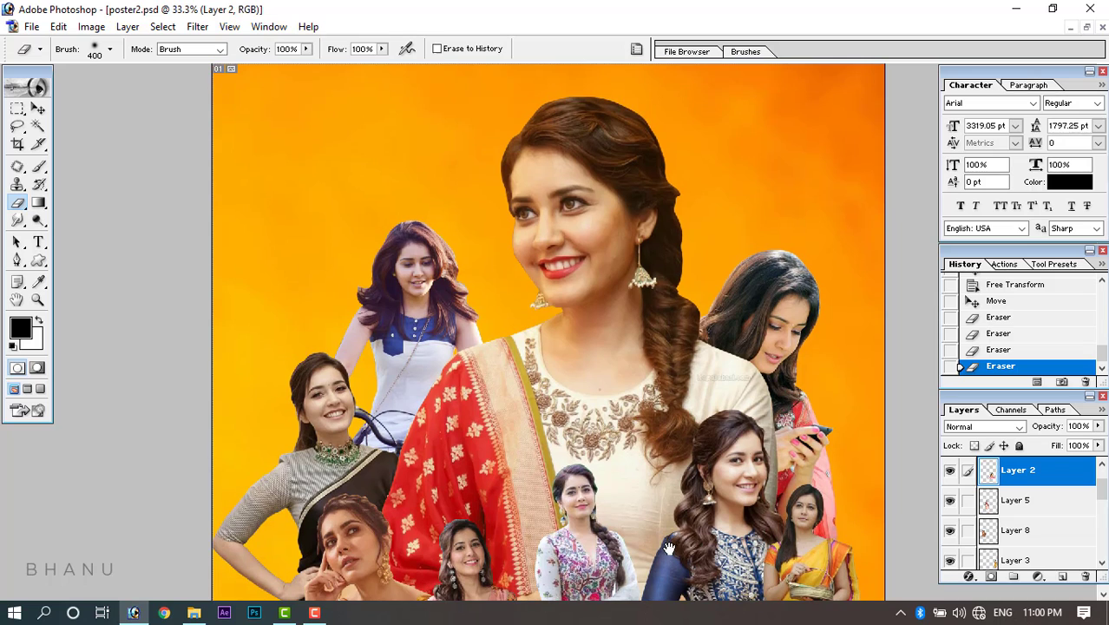
left_click(38, 109)
key("ctrl+minus")
key("ctrl+minus")
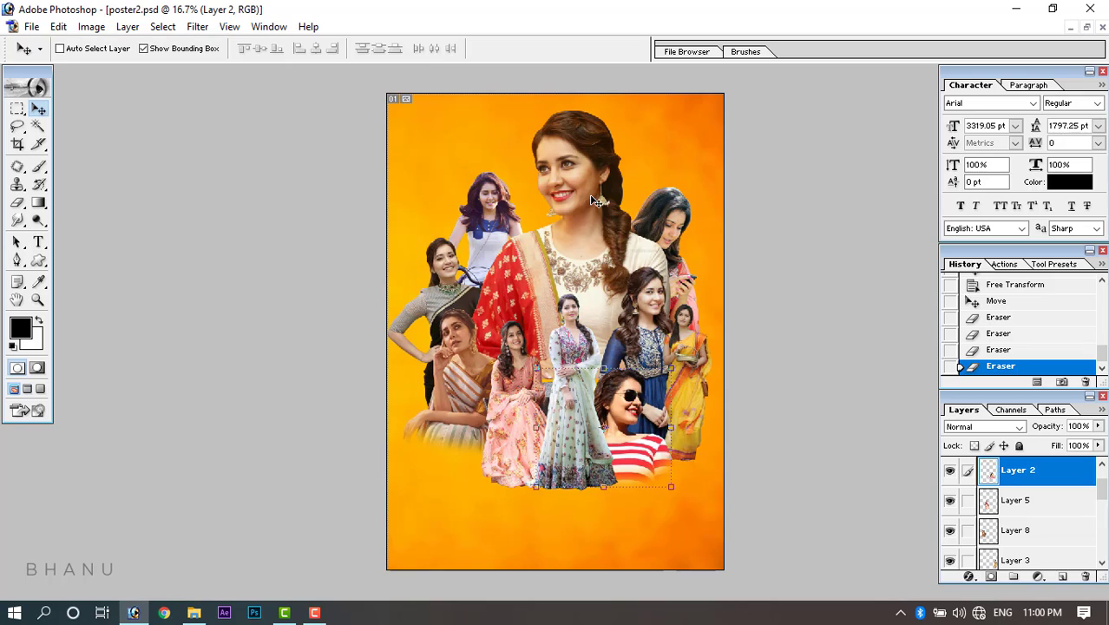
right_click(590, 200)
left_click(612, 213)
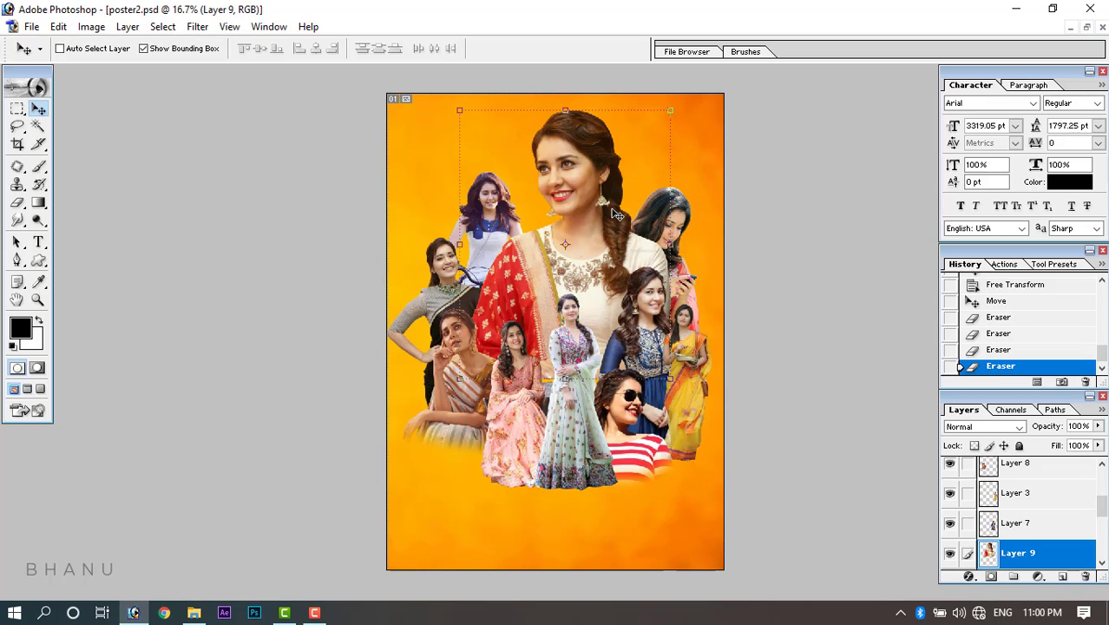
key("ctrl+u")
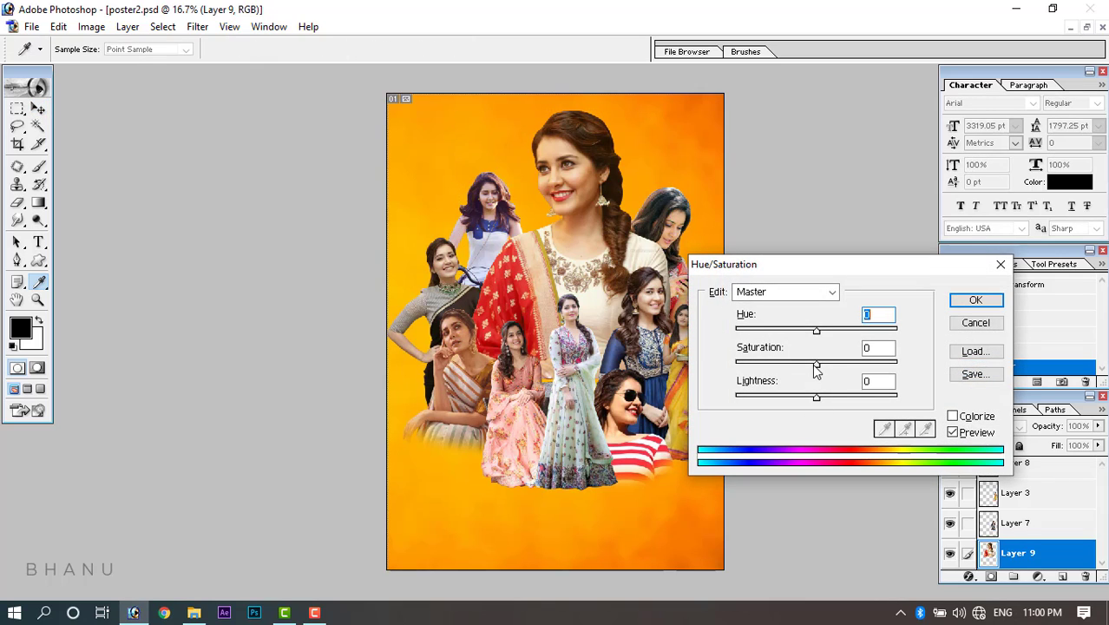
left_click_drag(816, 369, 838, 387)
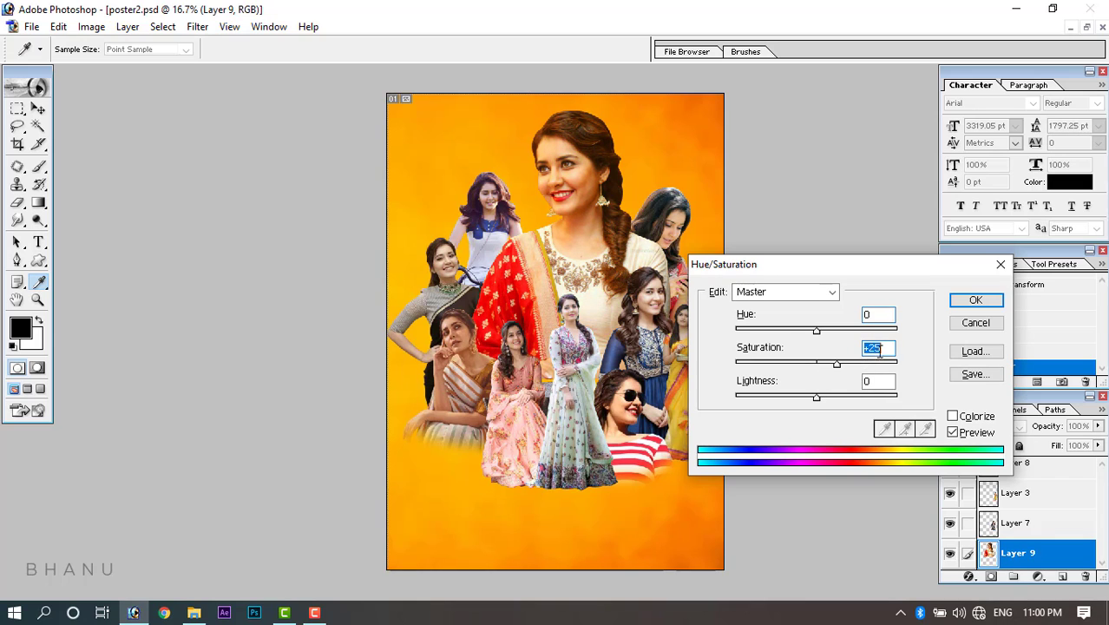
left_click(971, 323)
Slightly increase the saturation of the large central portrait (Layer 9) with Hue/Saturation and compare it with the previous state.
right_click(581, 209, "ctrl")
left_click(590, 212)
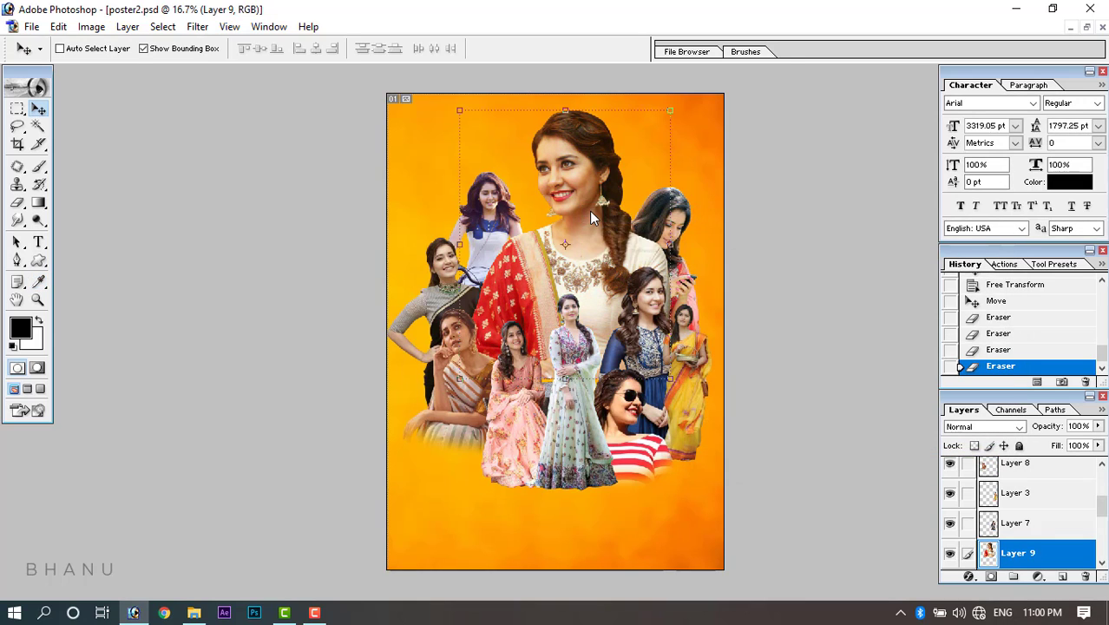
key("ctrl+u")
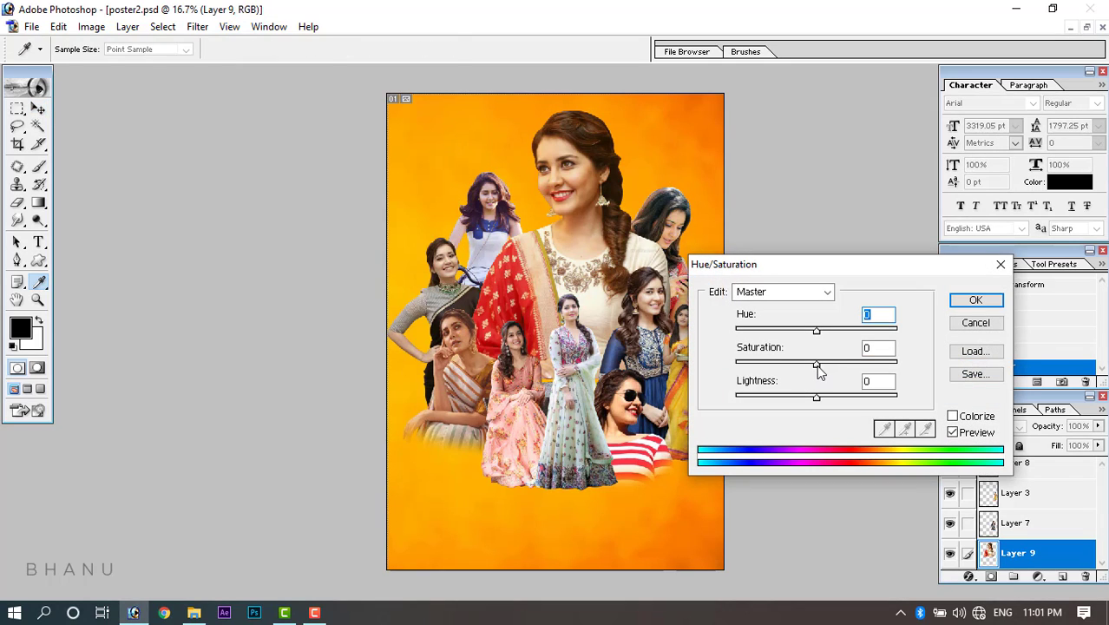
left_click_drag(816, 364, 825, 365)
left_click(966, 304)
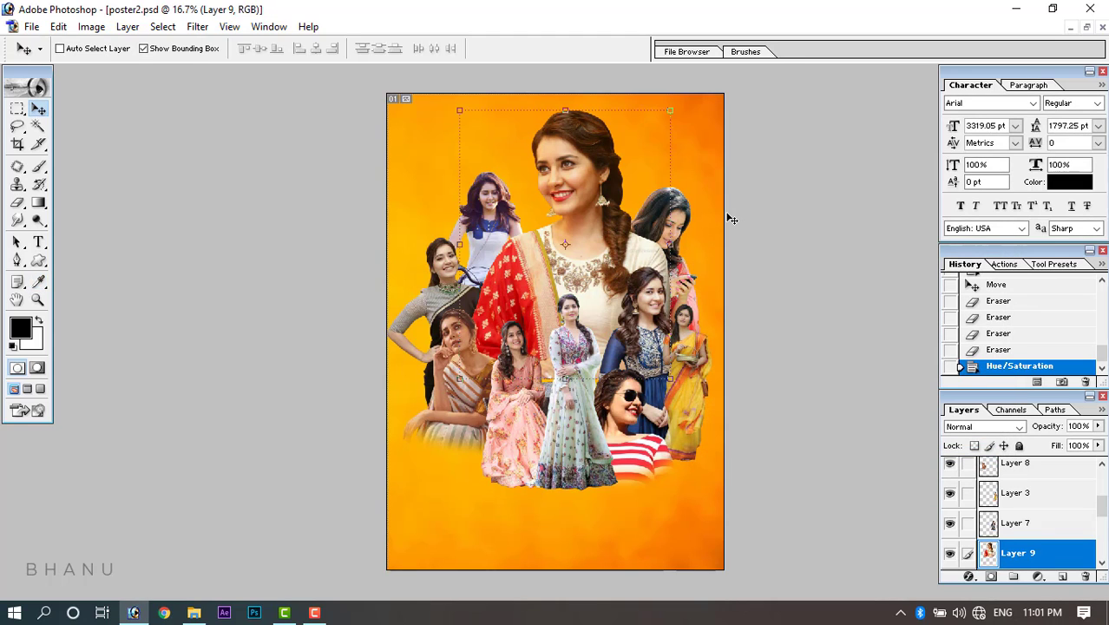
key("ctrl+z")
key("ctrl+z")
Set the saturation of the striped-saree figure (Layer 8) to +10 with Hue/Saturation.
left_click(448, 354, "ctrl")
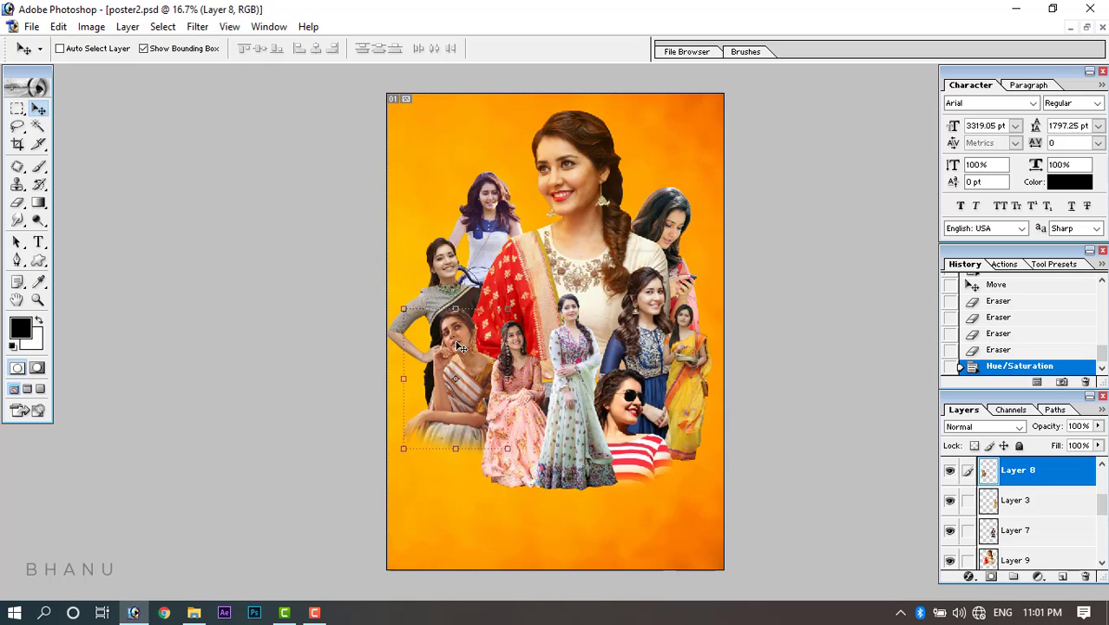
key("ctrl+u")
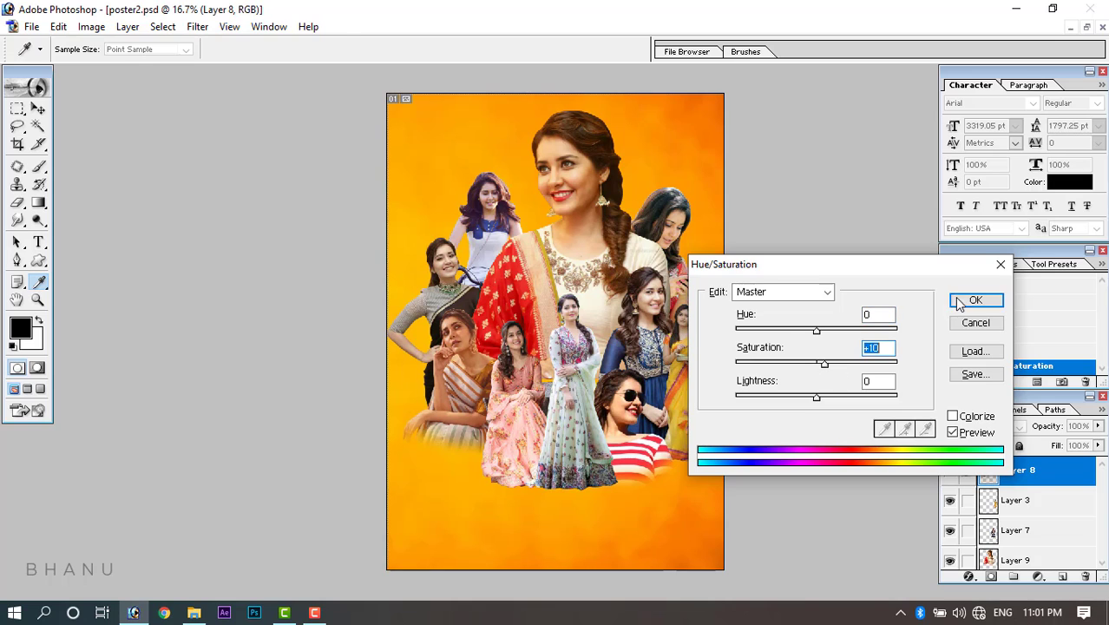
left_click(973, 300)
Move the white-and-blue-top figure (Layer 4) slightly up and adjust its saturation with Hue/Saturation.
key("v")
key("ctrl+plus")
left_click_drag(474, 259, 483, 314)
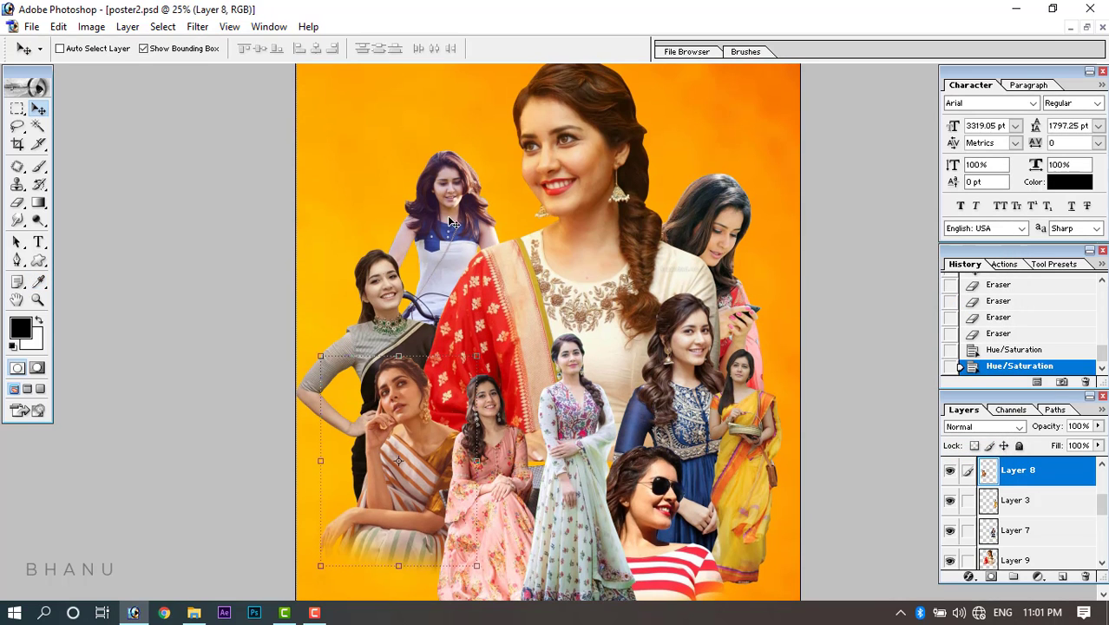
right_click(447, 200)
left_click(458, 209)
left_click_drag(459, 207, 459, 192)
key("ctrl+u")
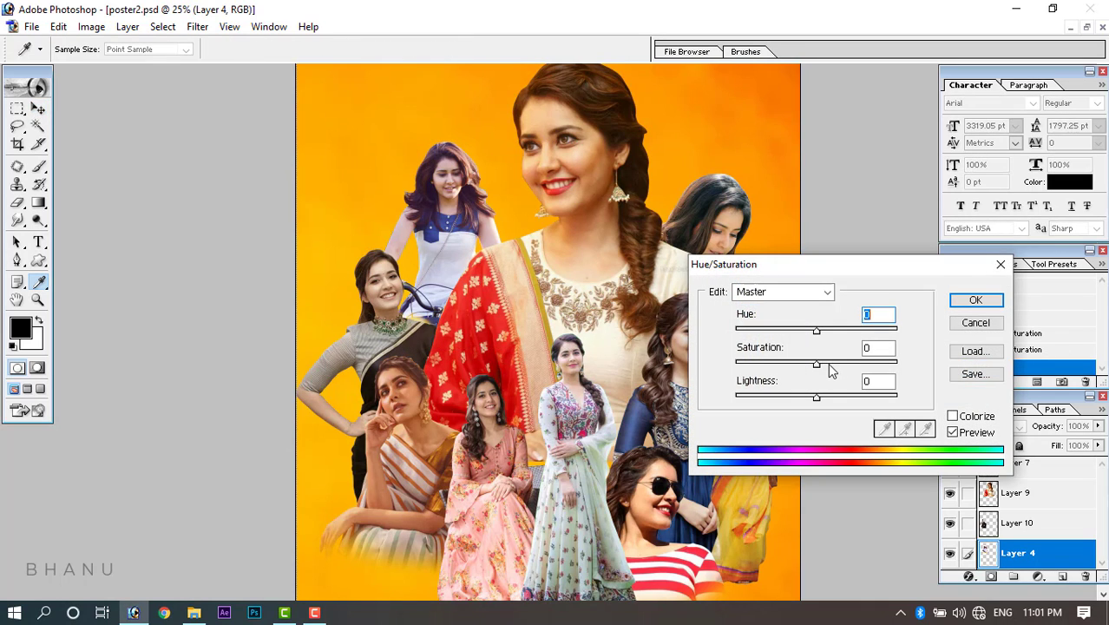
left_click(957, 306)
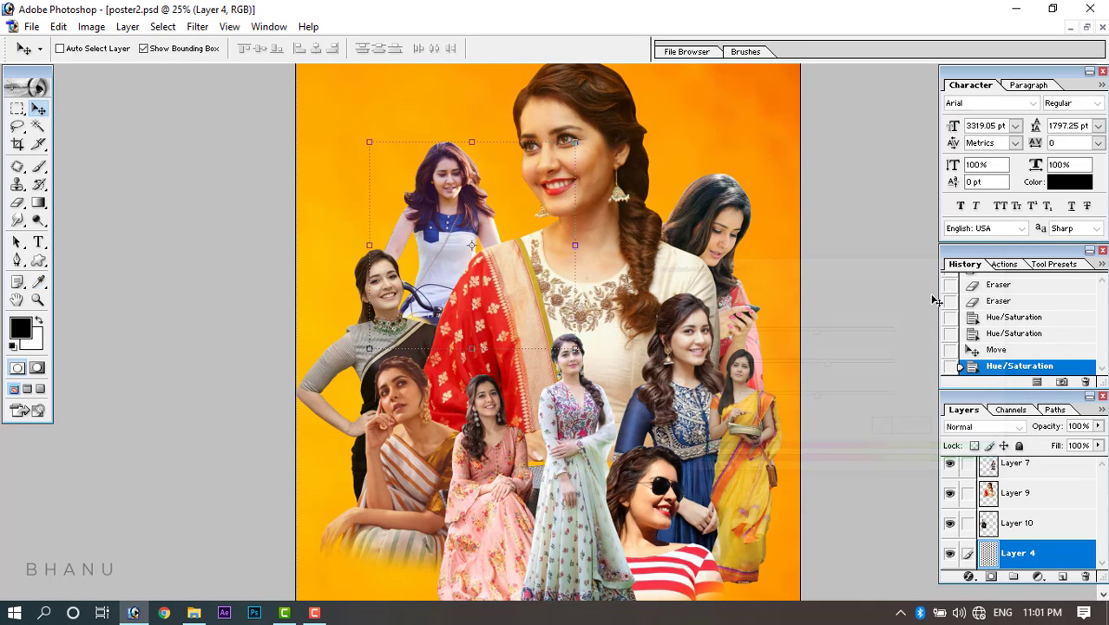
Nudge the yellow-saree figure (Layer 3) slightly downward.
right_click(738, 406)
left_click(748, 414)
left_click_drag(748, 417, 747, 418)
key("ctrl+minus")
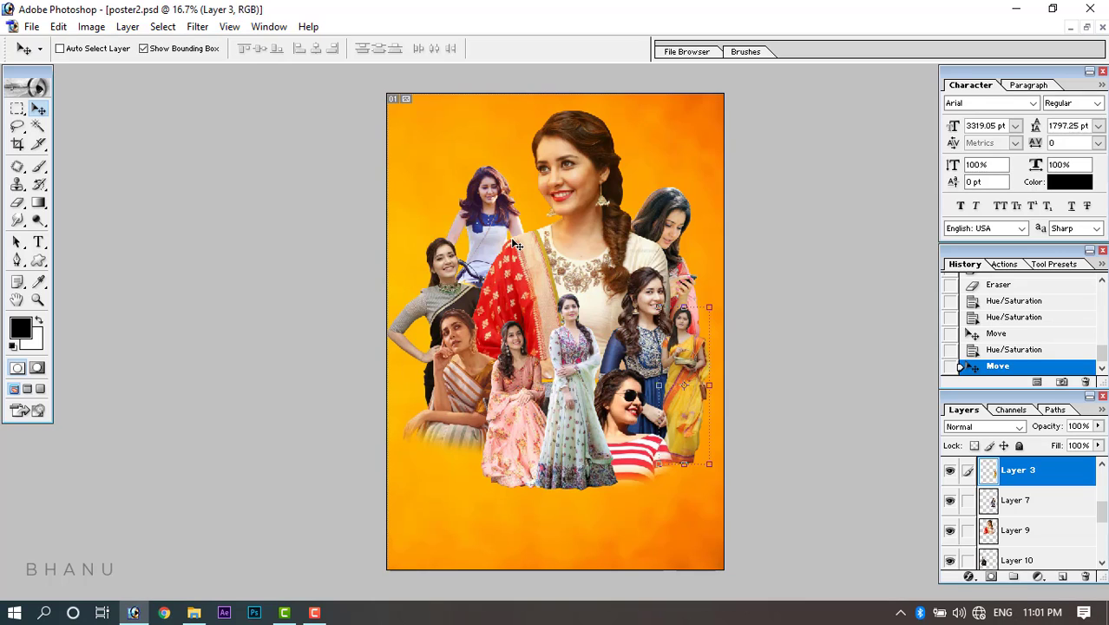
Select the white-and-blue-top figure (Layer 4) and link the black-saree, striped-saree, pink-dress and white floral-dress figures to it.
right_click(502, 208)
left_click(503, 218)
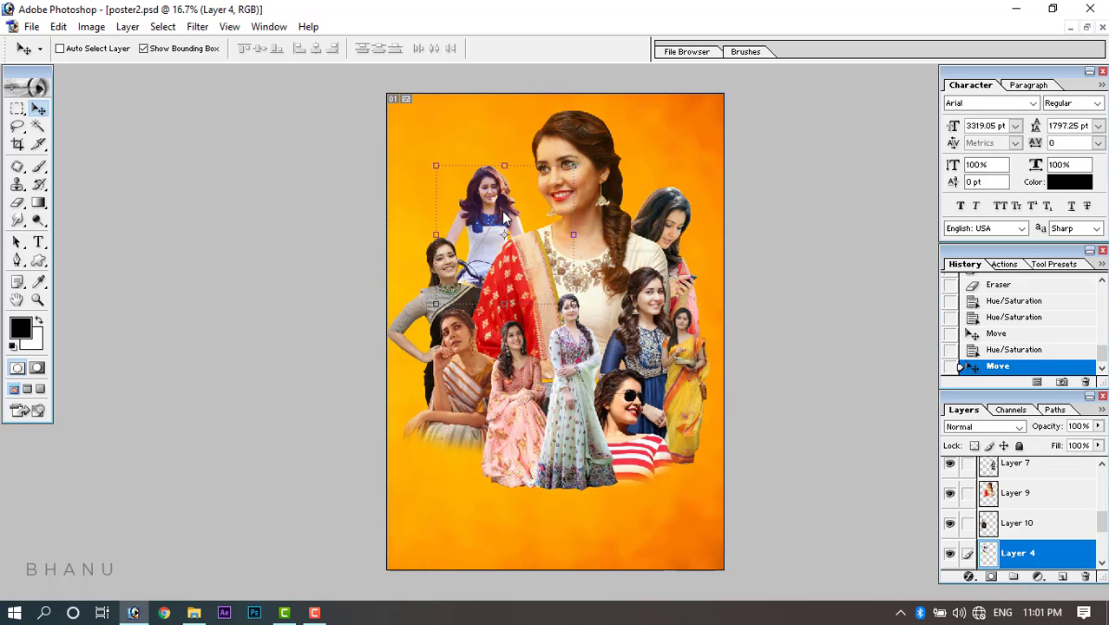
right_click(425, 307)
left_click(444, 316)
right_click(453, 363)
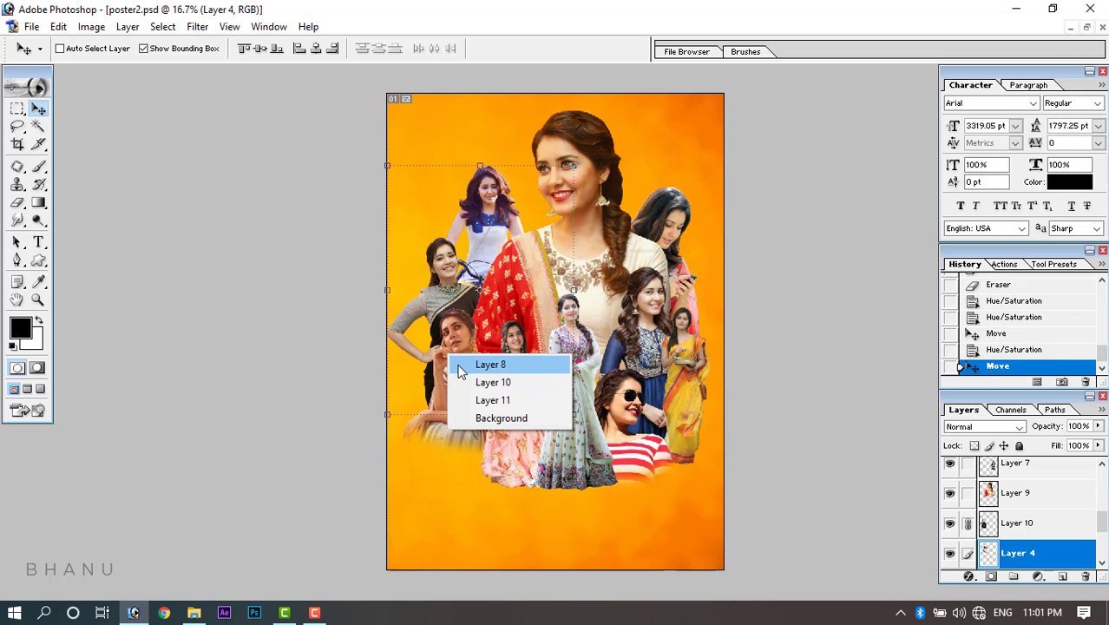
left_click(474, 370)
right_click(508, 380, "shift")
left_click(524, 395, "shift")
right_click(570, 339, "shift")
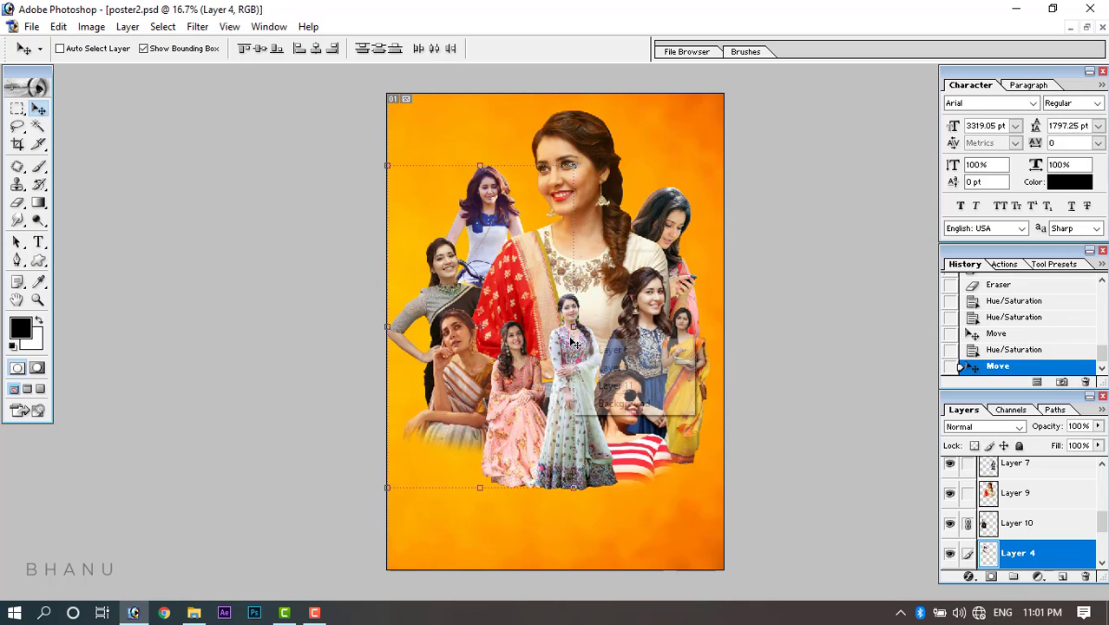
left_click(582, 356, "shift")
Link the sunglasses, blue-dress, yellow-saree and phone-holding figures and the large central portrait (Layer 9) to Layer 4.
right_click(622, 415, "shift")
left_click(637, 429, "shift")
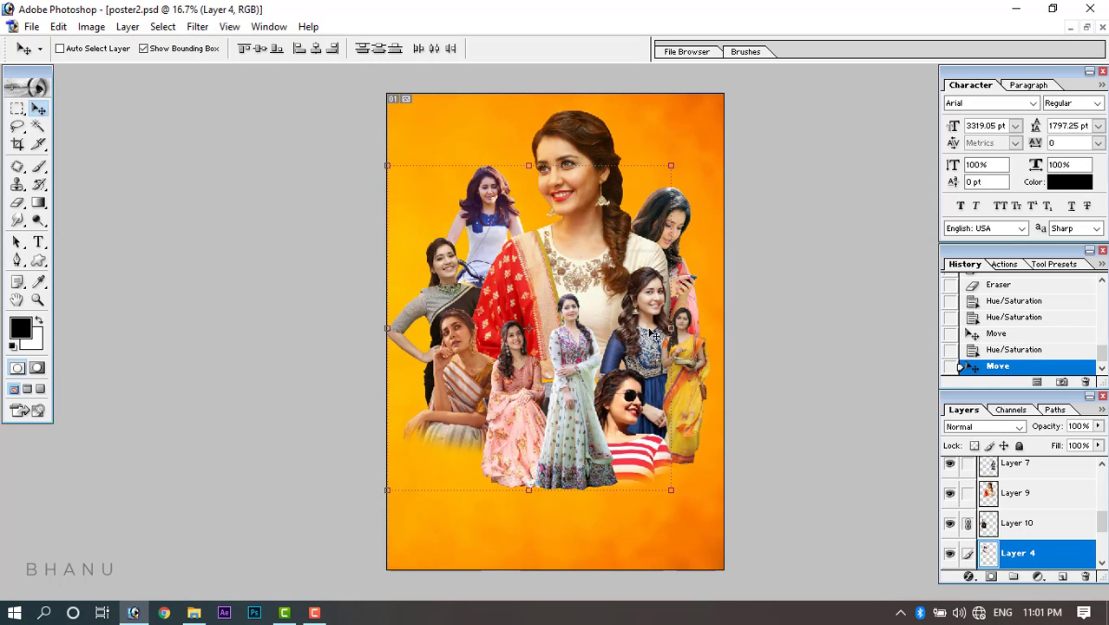
right_click(649, 329, "shift")
left_click(664, 342, "shift")
right_click(678, 373, "shift")
left_click(687, 386, "shift")
right_click(667, 222, "shift")
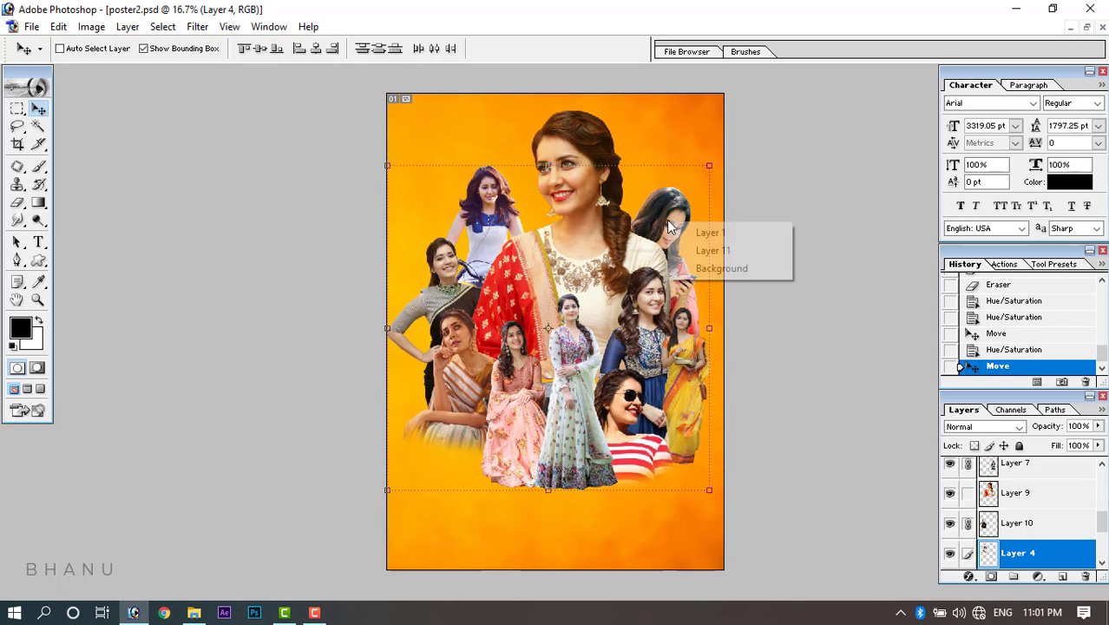
left_click(672, 232, "shift")
right_click(572, 138, "shift")
left_click(587, 146, "shift")
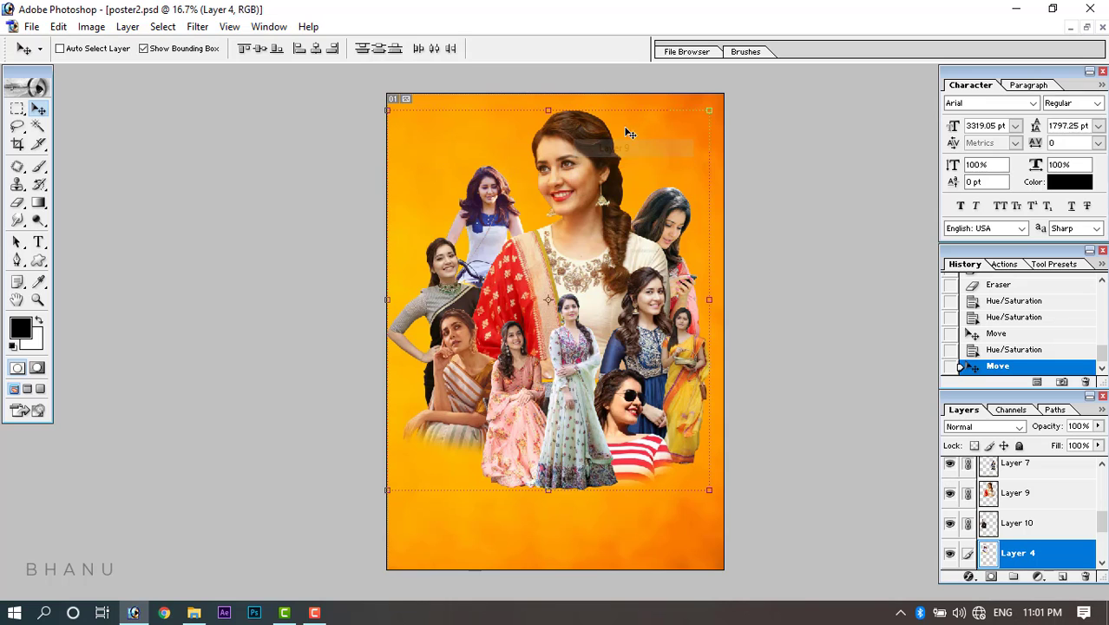
Scale the linked figures to 93.9% and rotate the whole group by -2.1 degrees.
left_click_drag(705, 105, 700, 121)
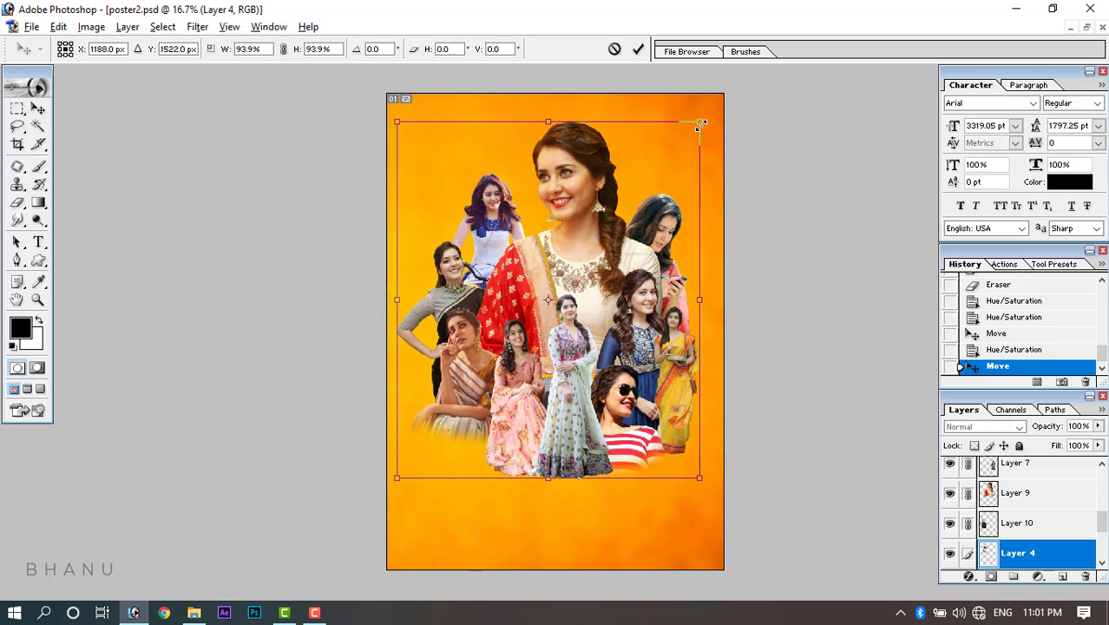
left_click_drag(734, 166, 730, 161)
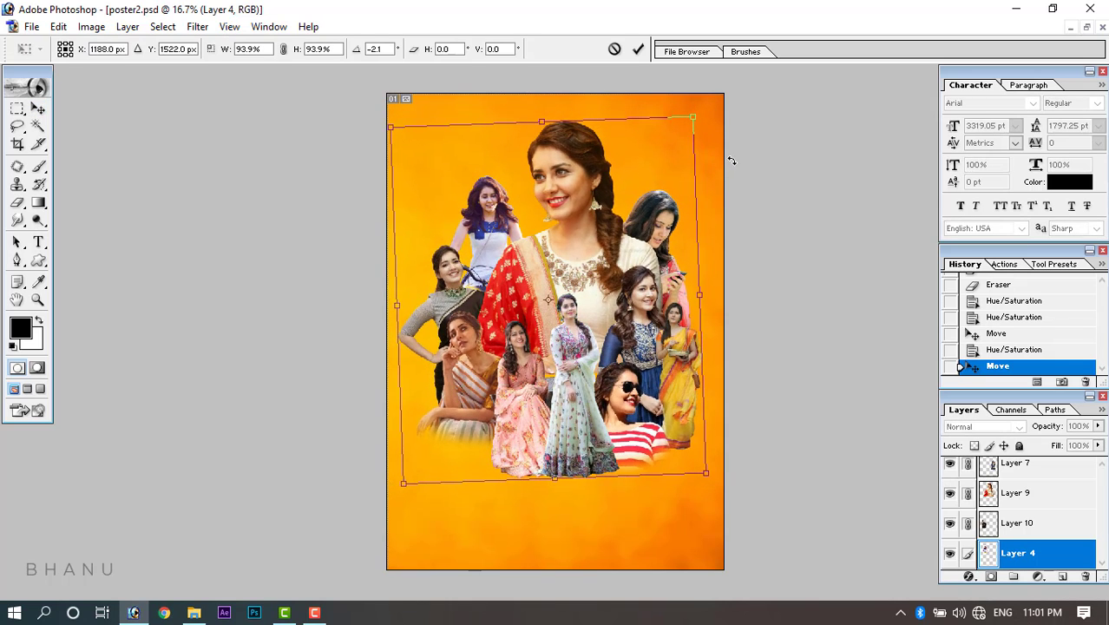
key("Return")
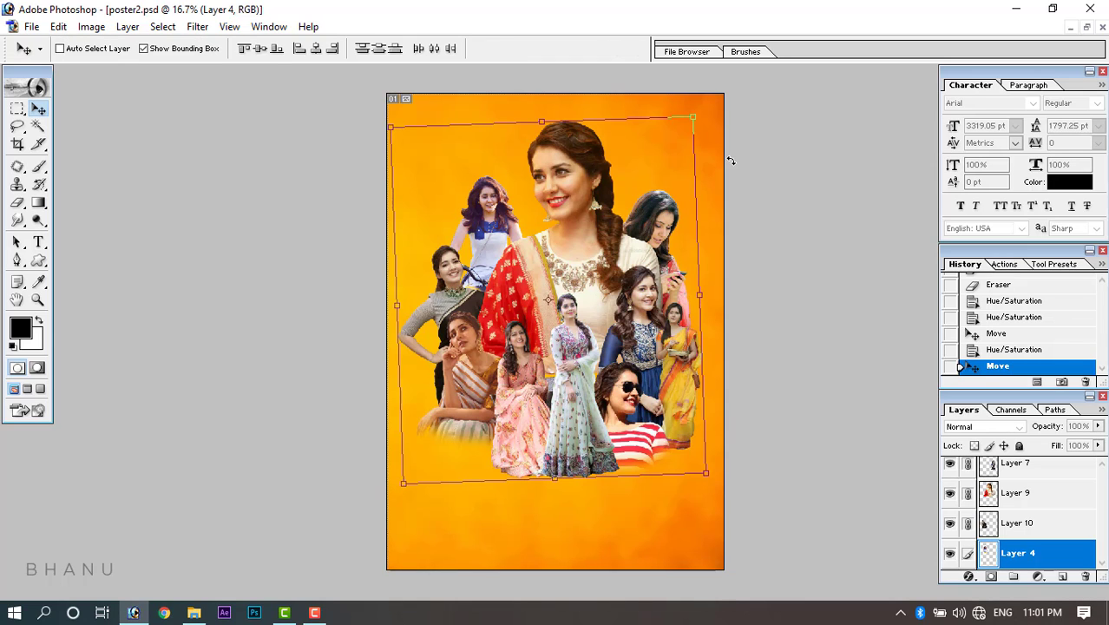
Move the linked figures slightly up and left and shrink the group a little more.
left_click_drag(589, 211, 578, 200)
key("ctrl+t")
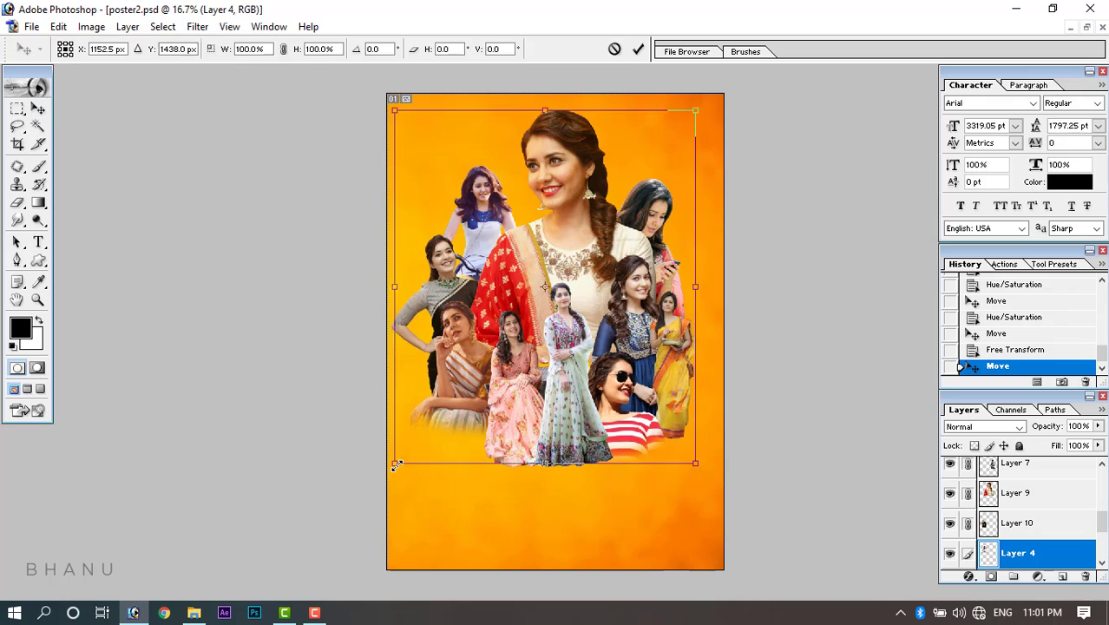
left_click_drag(391, 464, 397, 462)
key("Return")
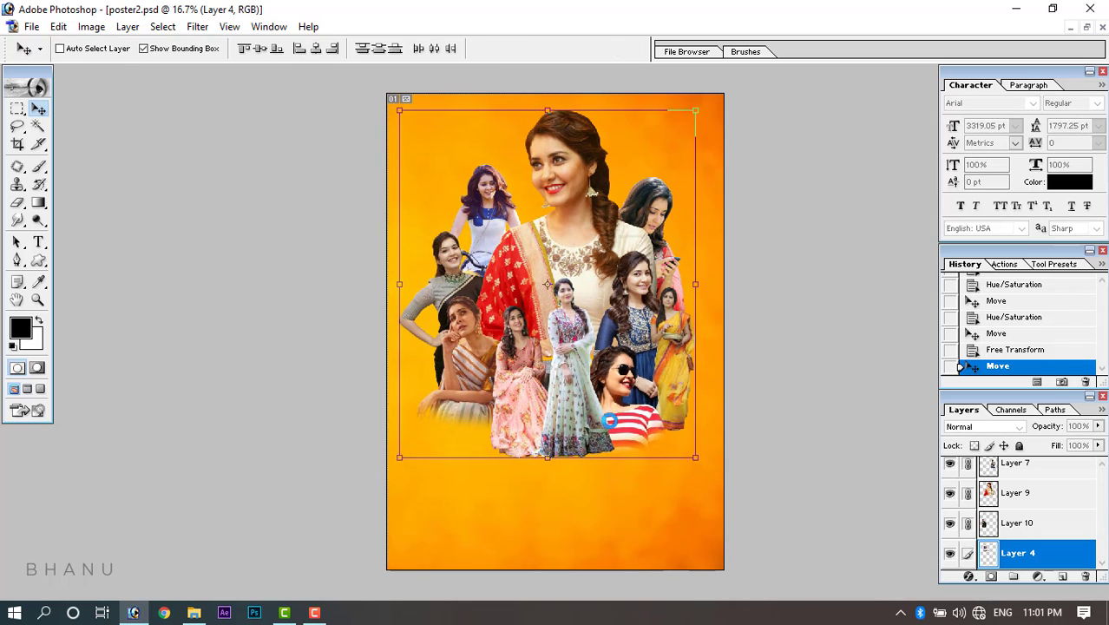
Unlink all other figures from the white-and-blue-top figure (Layer 4).
key("ctrl+plus")
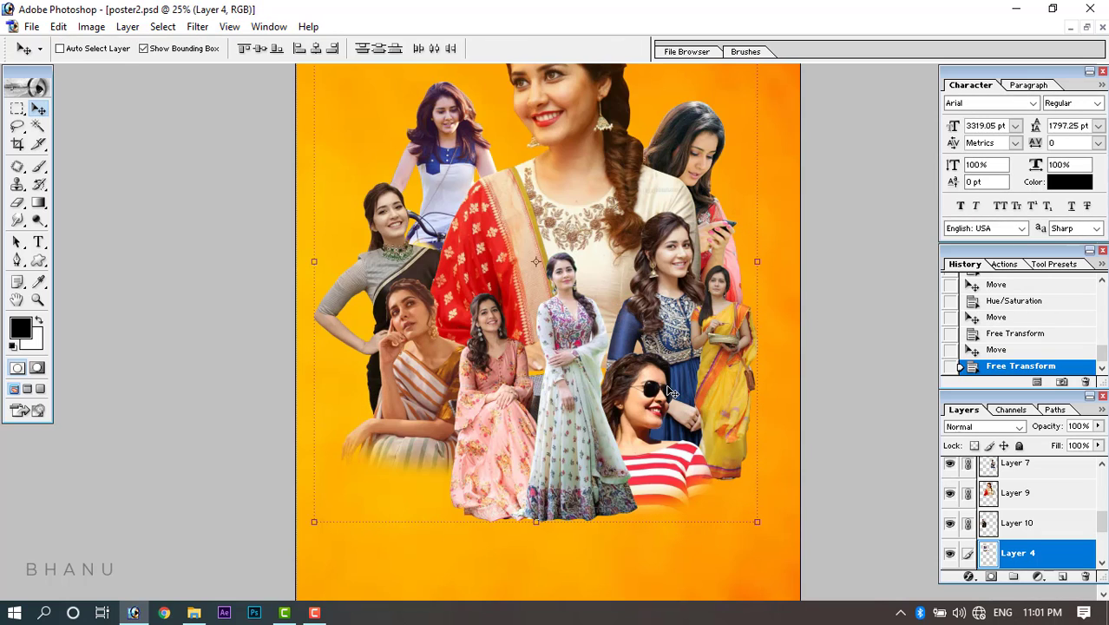
scroll(707, 318, "up", 3)
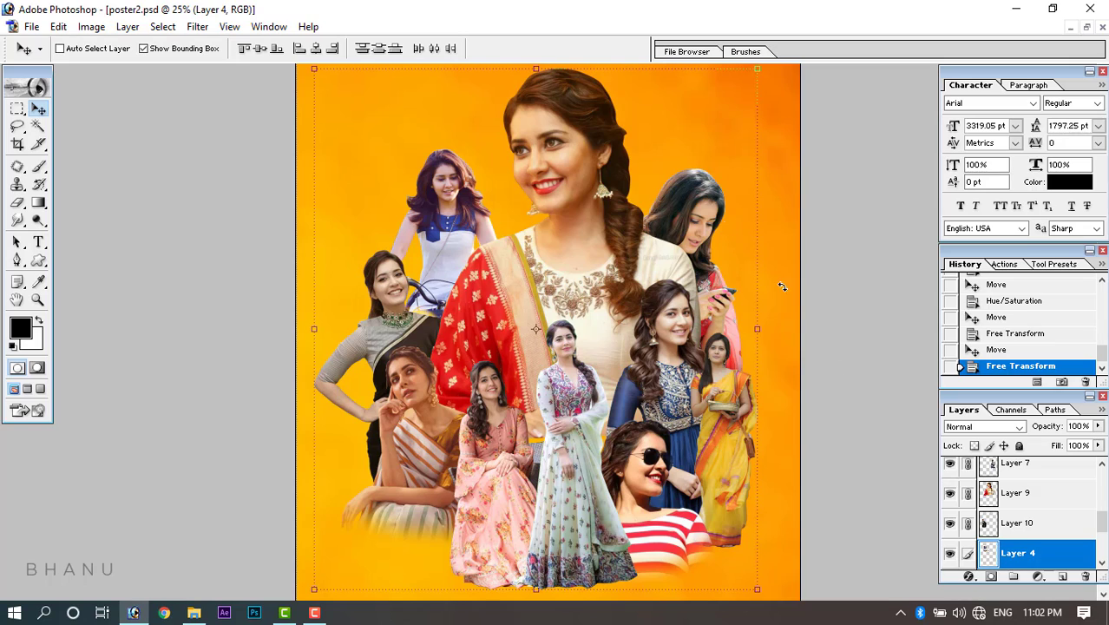
scroll(949, 496, "up", 3)
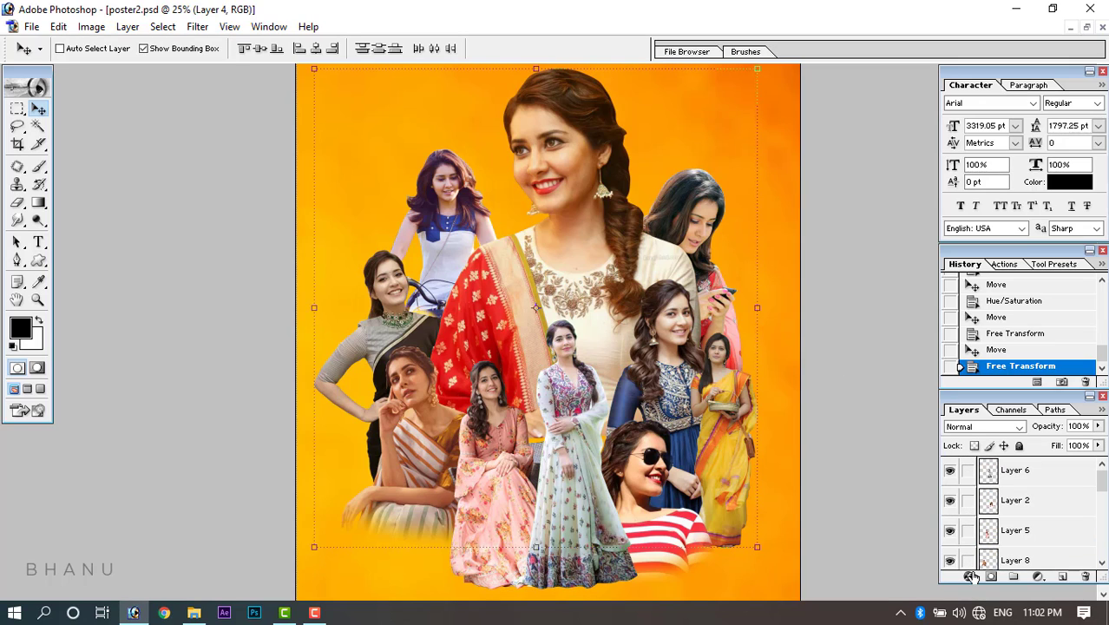
scroll(986, 527, "down", 5)
scroll(961, 556, "up", 2)
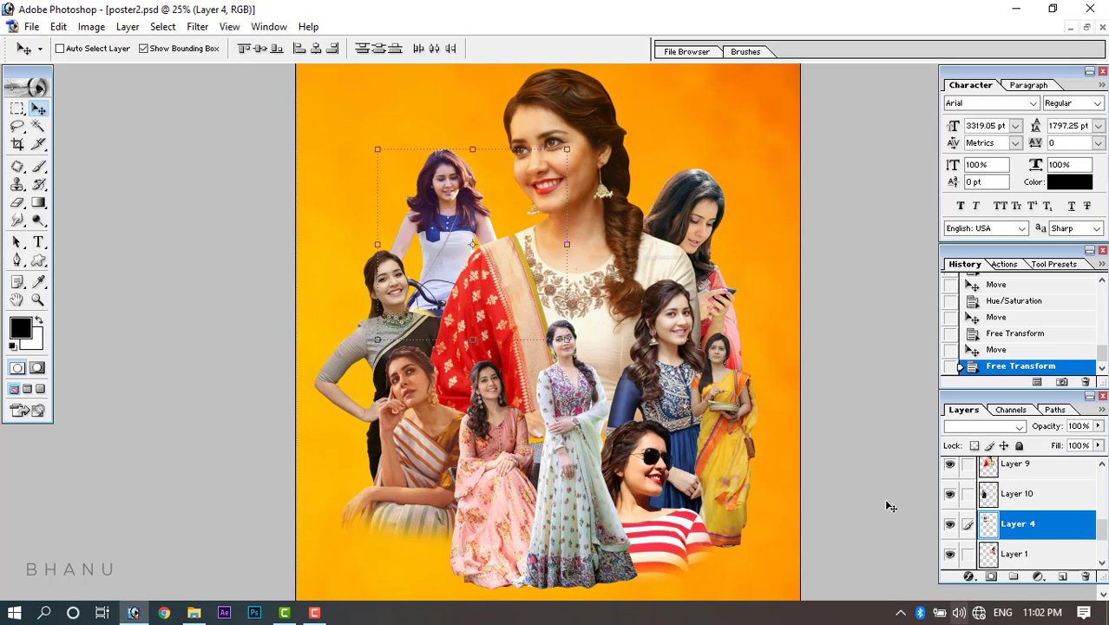
Select the phone-holding figure (Layer 1) and move it down and to the right, away from the central portrait.
right_click(707, 221)
left_click(734, 231)
left_click_drag(691, 237, 724, 266)
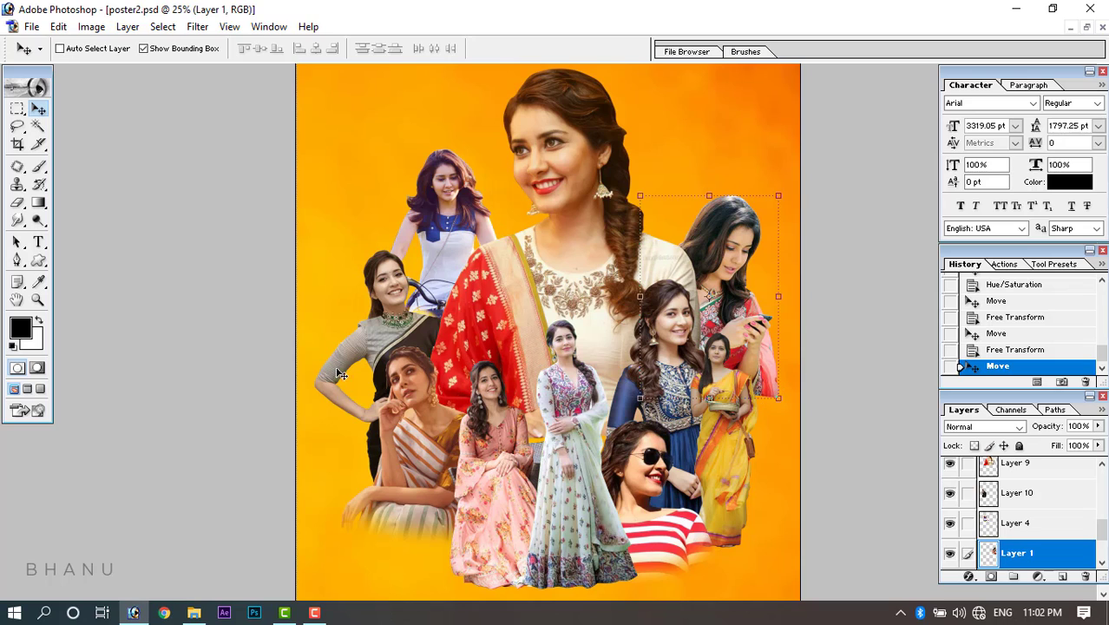
Erase the phone-holding figure's outer right edge with the soft 400 px Eraser and shift the figure slightly inward.
left_click(17, 204)
mouse_move(836, 335)
left_mouse_down()
mouse_move(762, 417)
mouse_move(820, 318)
mouse_move(781, 400)
mouse_move(815, 300)
mouse_move(803, 342)
mouse_move(816, 334)
mouse_move(824, 373)
left_mouse_up()
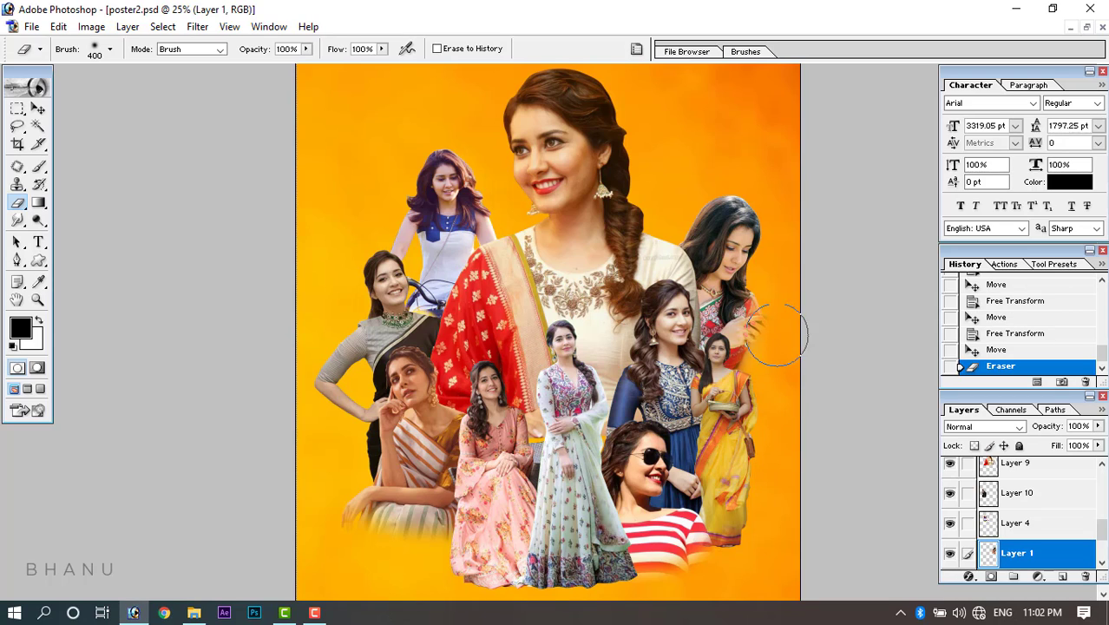
key("v")
left_click_drag(737, 307, 730, 315)
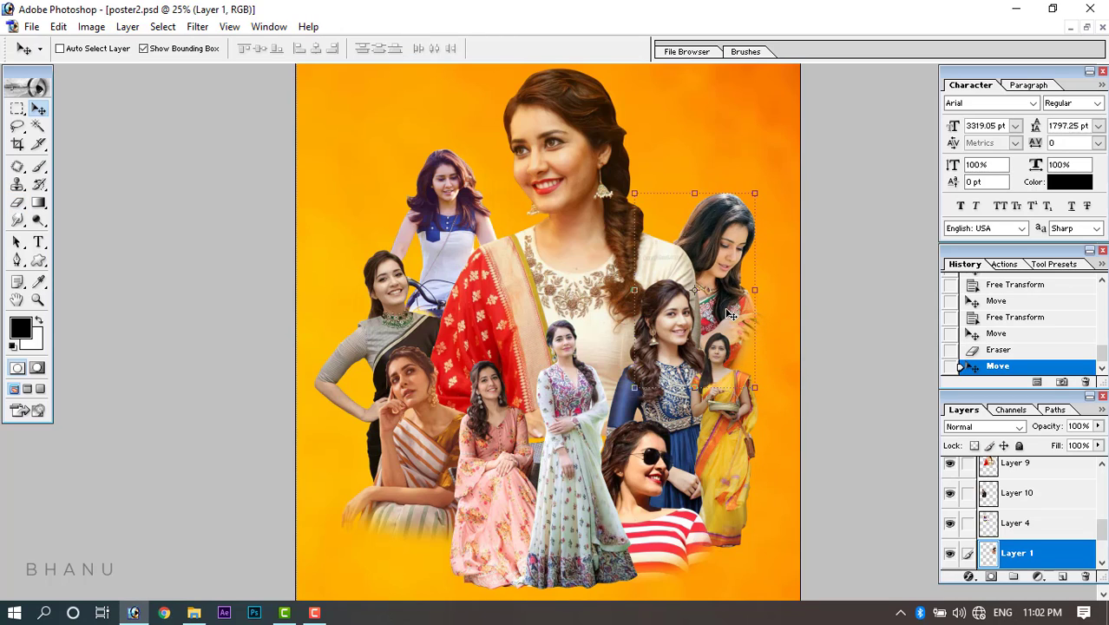
Move the yellow-saree figure (Layer 3) up and to the right and enlarge it to 114.1%.
right_click(713, 438)
left_click(724, 445)
left_click_drag(719, 434, 750, 399)
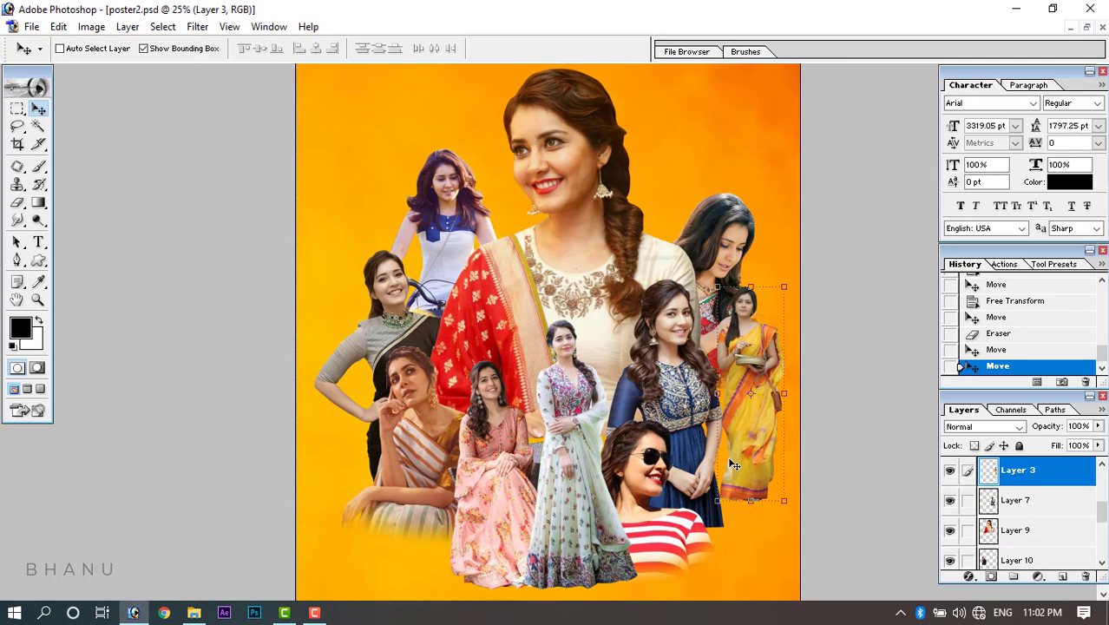
left_click_drag(717, 501, 698, 532)
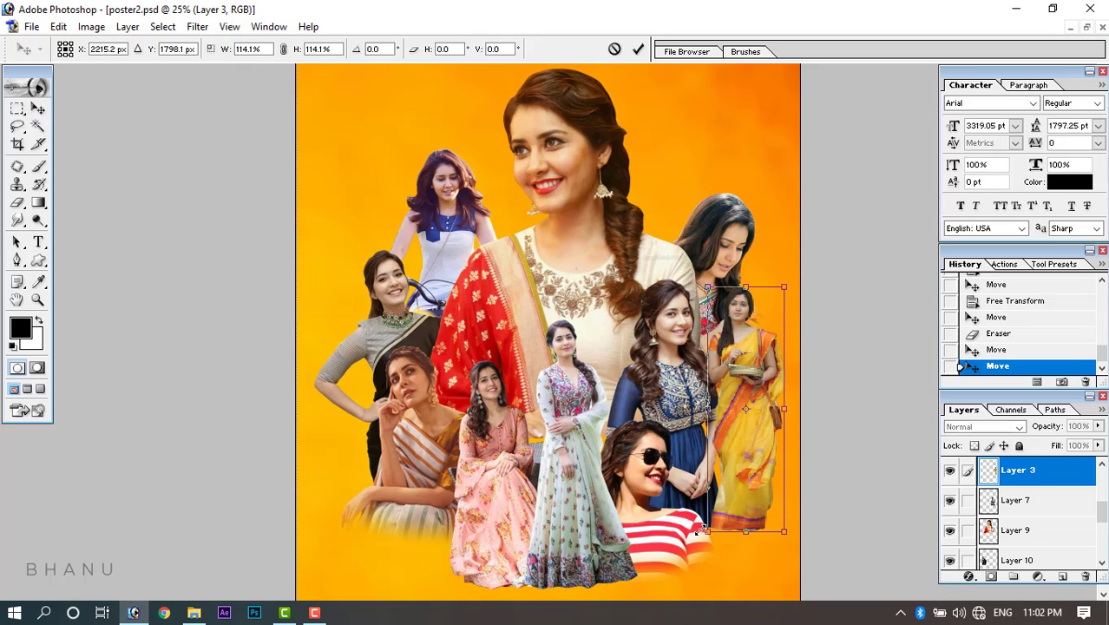
key("Return")
Select the blue-dress figure (Layer 7) and nudge it slightly right.
right_click(664, 387)
left_click(677, 398)
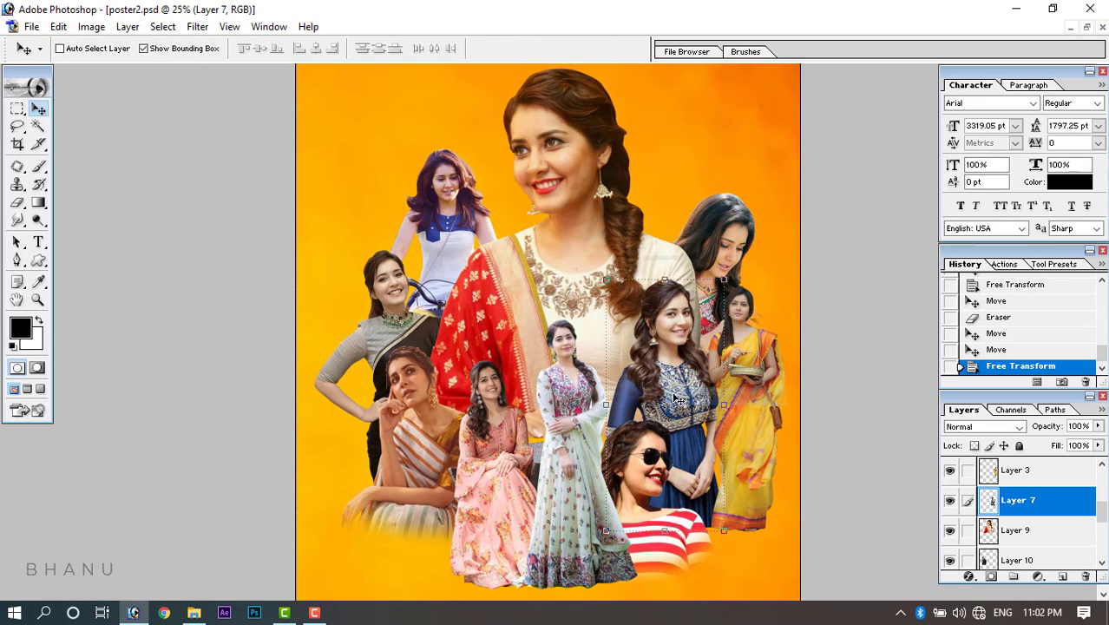
mouse_move(677, 399)
left_mouse_down()
mouse_move(688, 401)
mouse_move(681, 397)
left_mouse_up()
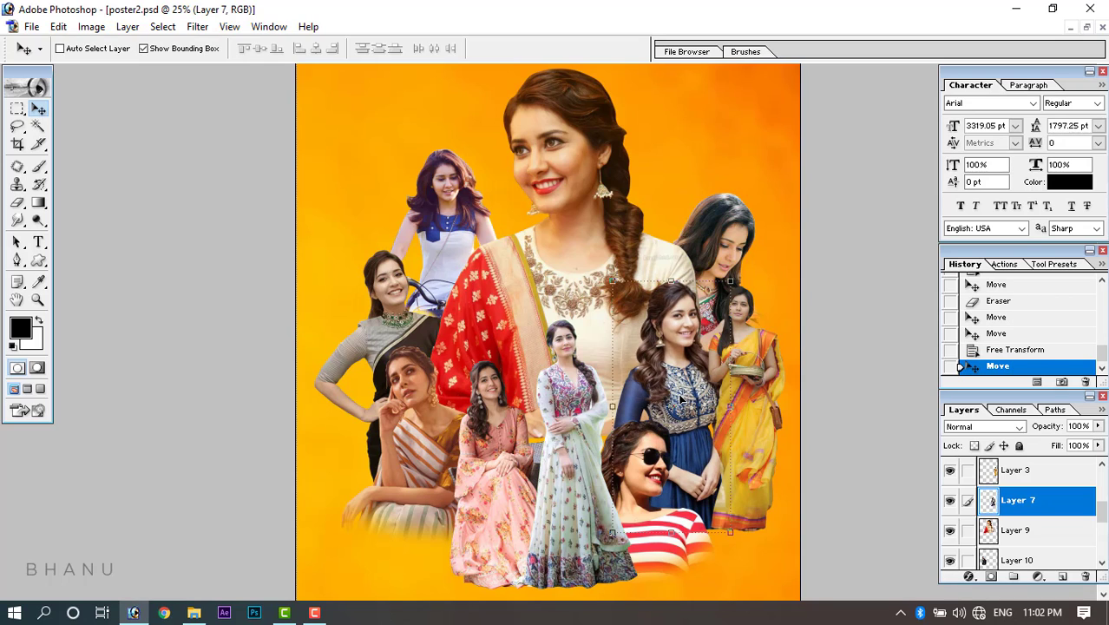
Hide the bounding box, select Layer 4 and link the black-saree, striped-saree, pink-dress and white floral-dress figures to it.
key("ctrl+minus")
key("ctrl+h")
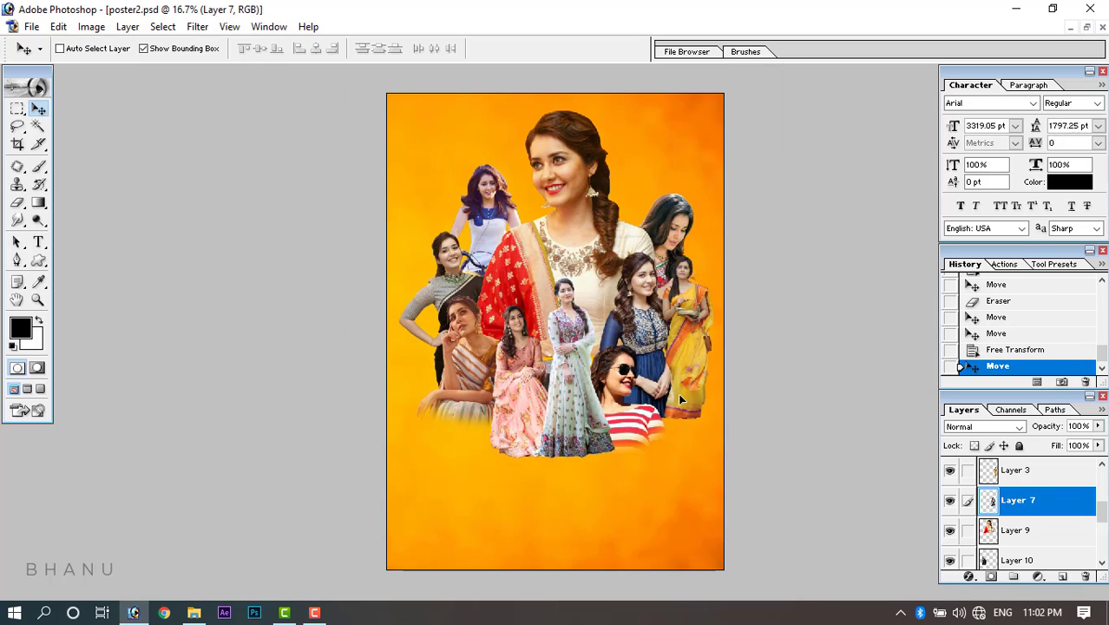
right_click(484, 200)
left_click(503, 217)
right_click(451, 266)
left_click(466, 337)
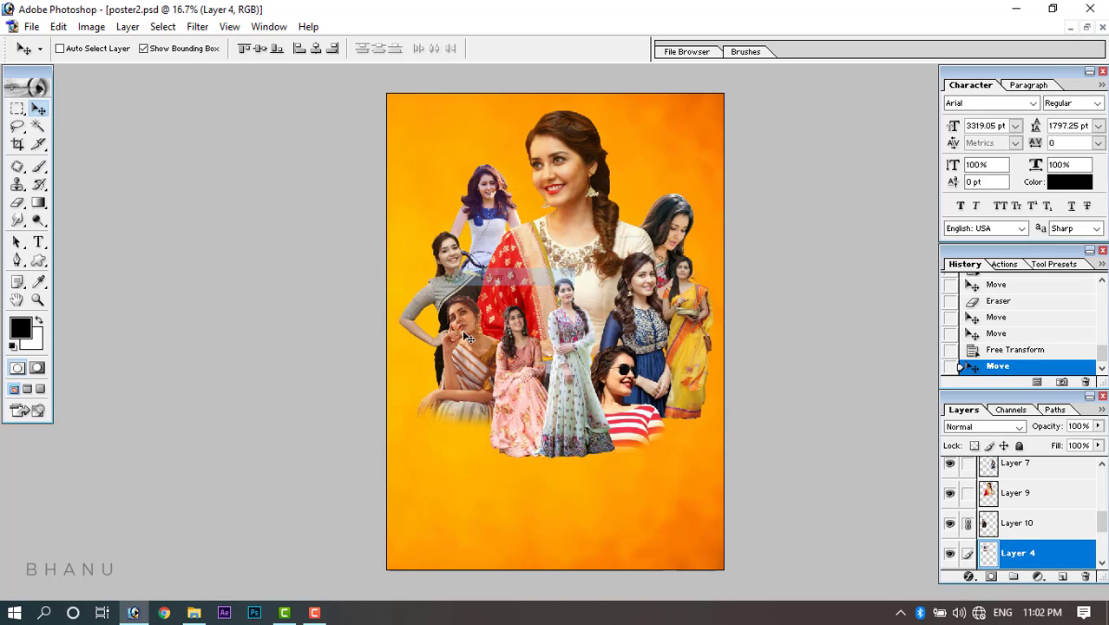
right_click(463, 336, "shift")
left_click(477, 345, "shift")
right_click(525, 355, "shift")
left_click(535, 367, "shift")
right_click(564, 341, "shift")
left_click(576, 352, "shift")
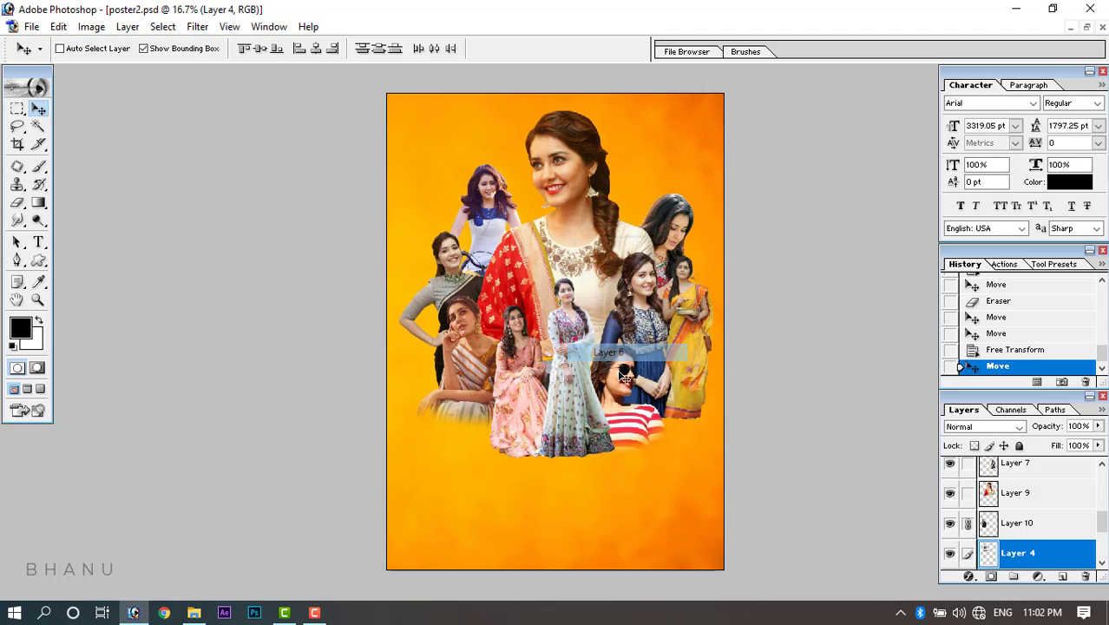
Link the sunglasses, blue-dress, yellow-saree and phone-holding figures and the central portrait (Layer 9) to Layer 4.
right_click(625, 387, "shift")
left_click(637, 396, "shift")
right_click(637, 306, "shift")
left_click(651, 317, "shift")
right_click(679, 302, "shift")
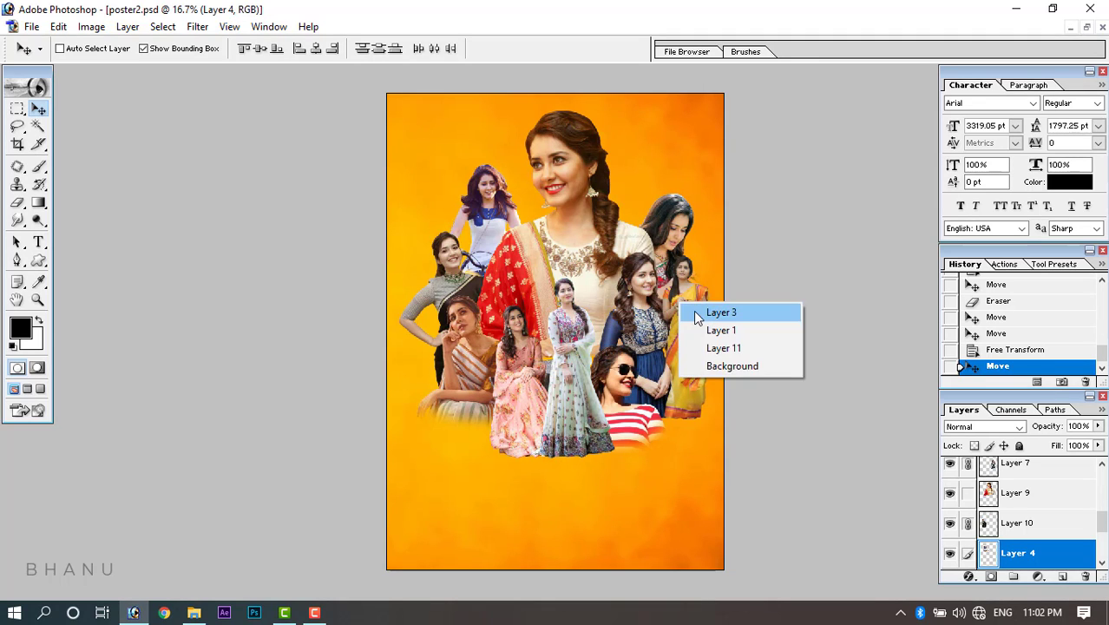
left_click(695, 312, "shift")
right_click(673, 221, "shift")
left_click(679, 227, "shift")
right_click(577, 209, "shift")
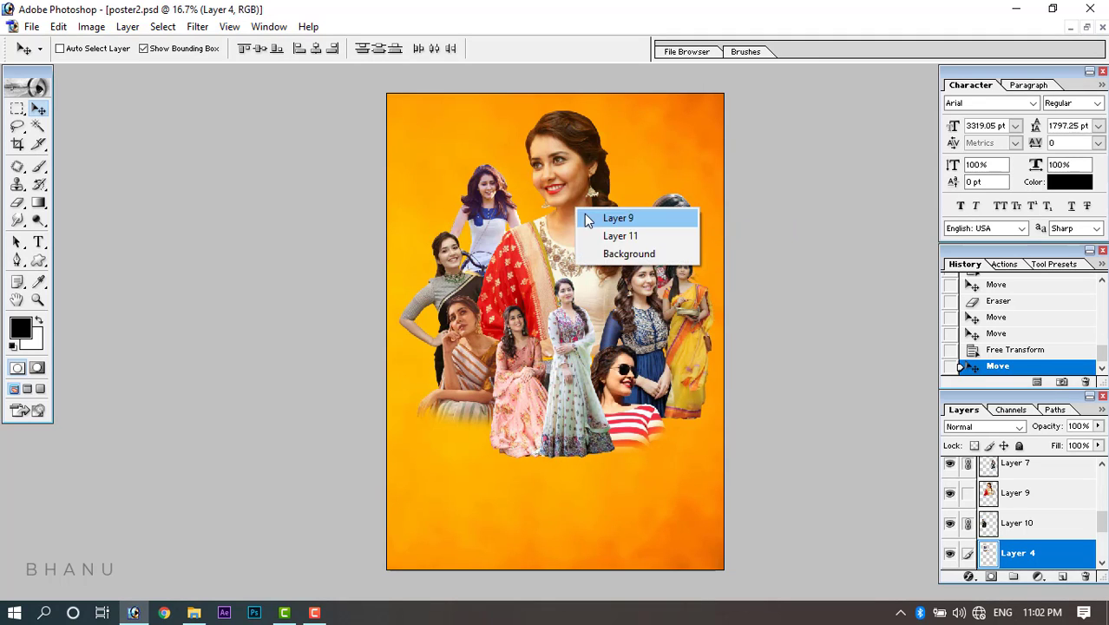
left_click(587, 218, "shift")
Shrink the linked figures slightly and nudge the group sideways to centre it on the poster.
left_click_drag(590, 219, 573, 241)
key("ctrl+z")
key("ctrl+t")
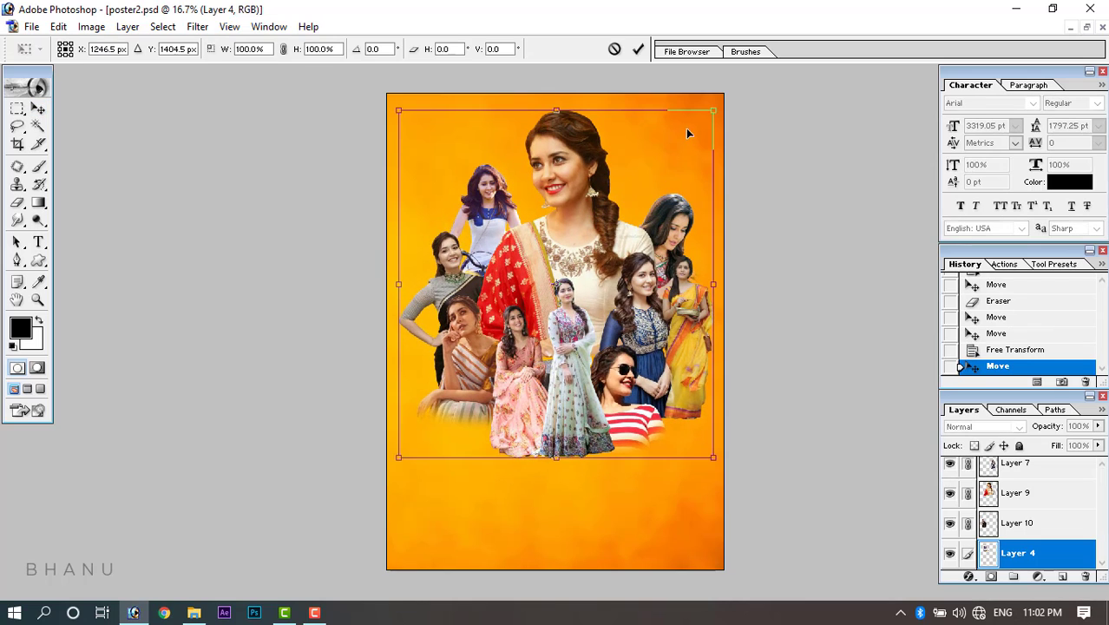
left_click_drag(711, 114, 706, 119)
key("Return")
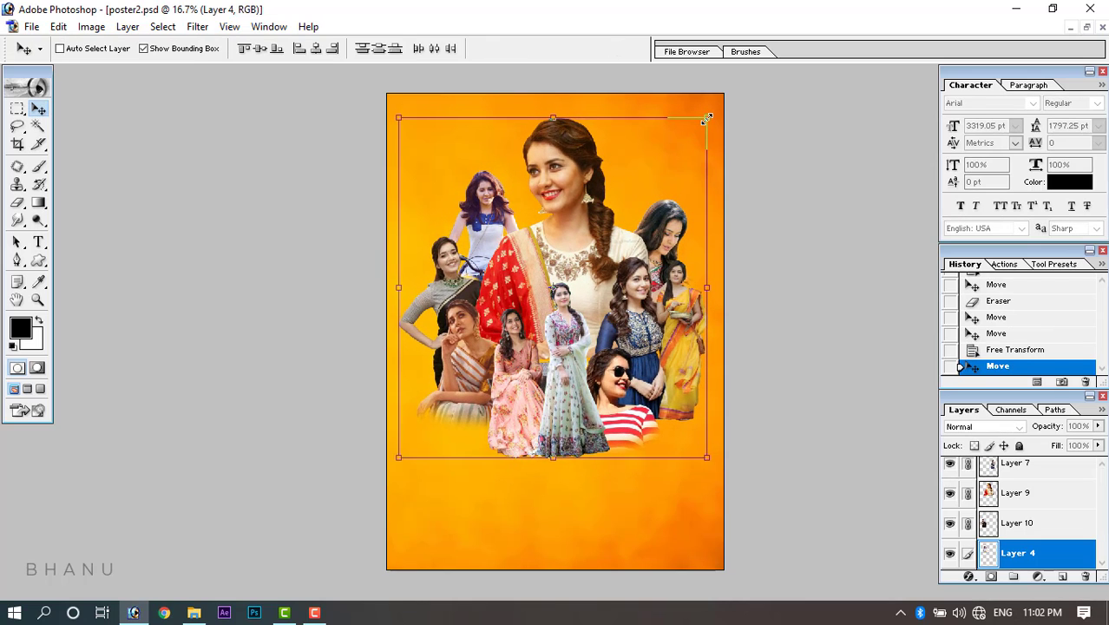
left_click_drag(622, 262, 631, 261)
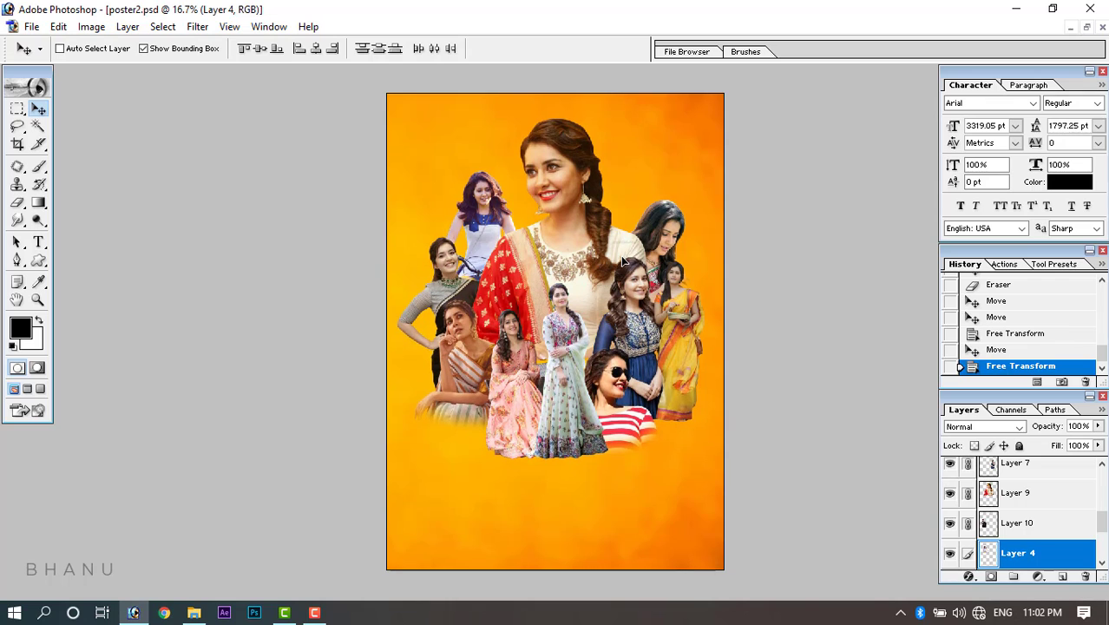
Restore the poster to a floating window and open bb.png from the photo folder in Photoshop.
left_click(1086, 29)
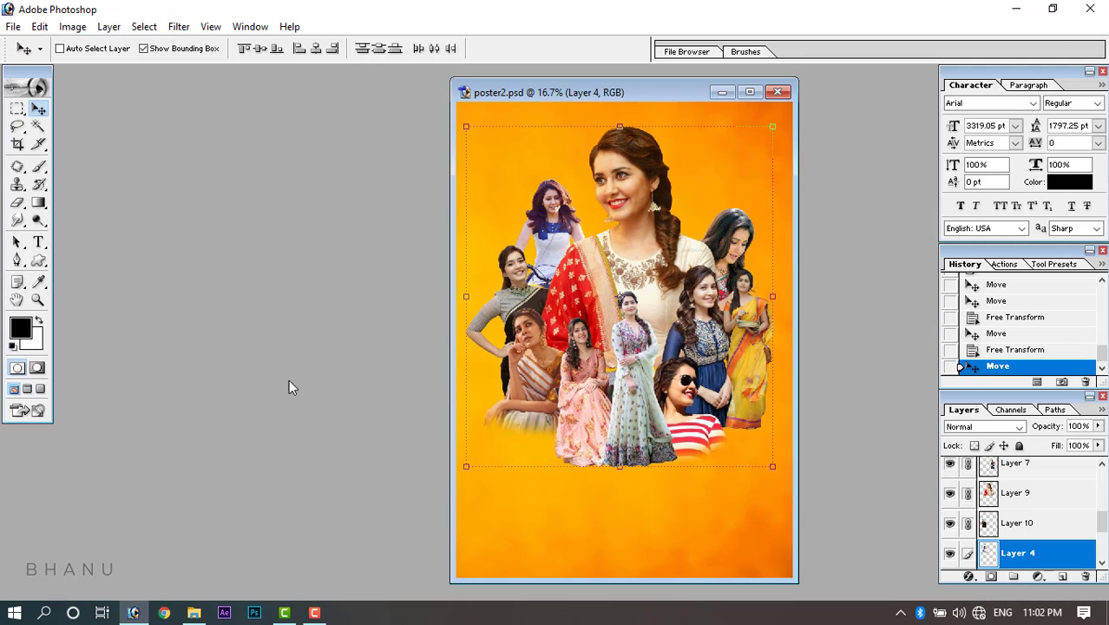
left_click(194, 614)
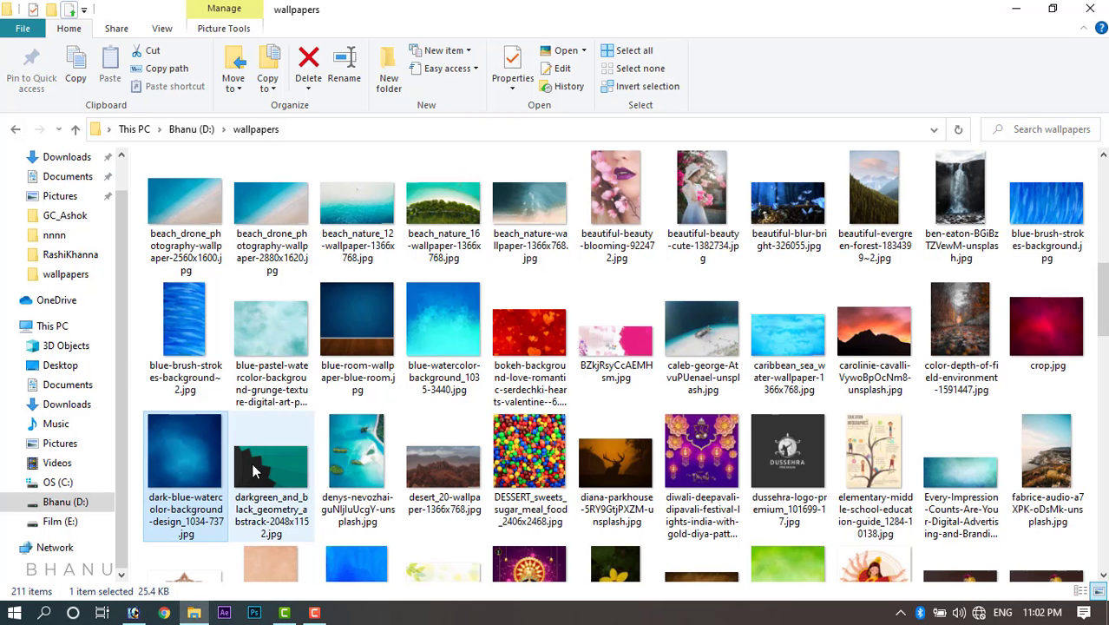
left_click(198, 615)
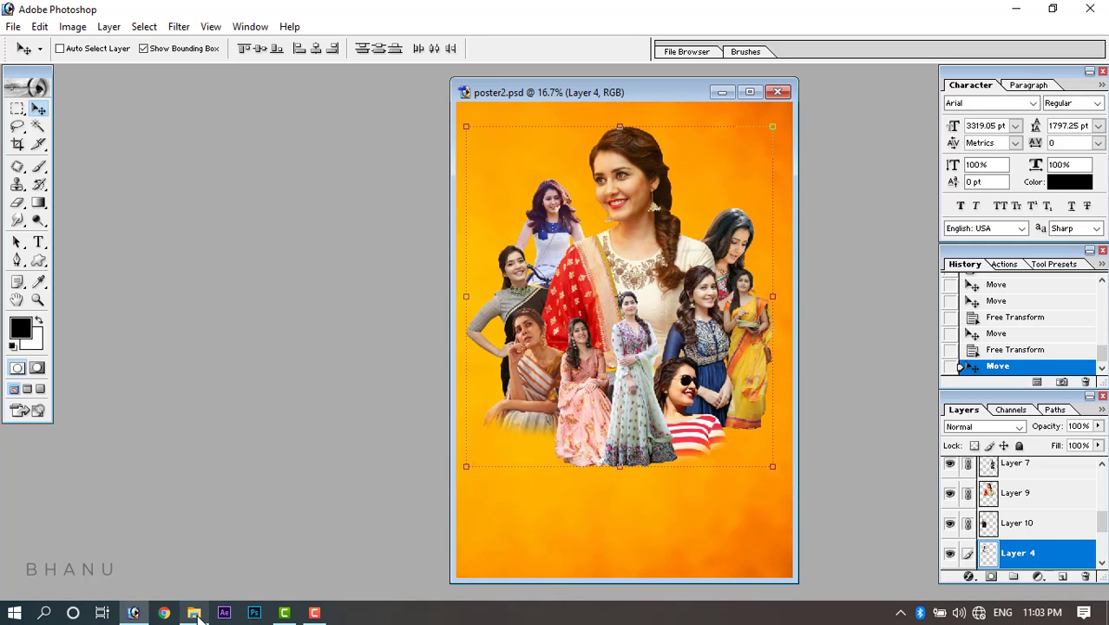
left_click(198, 614)
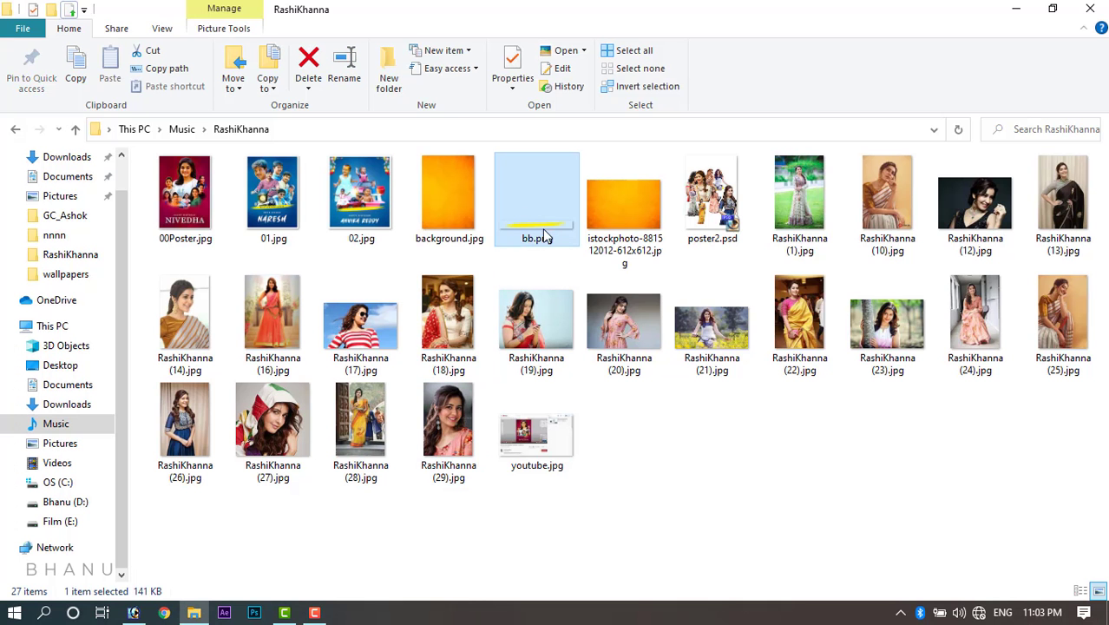
left_click_drag(545, 236, 343, 242)
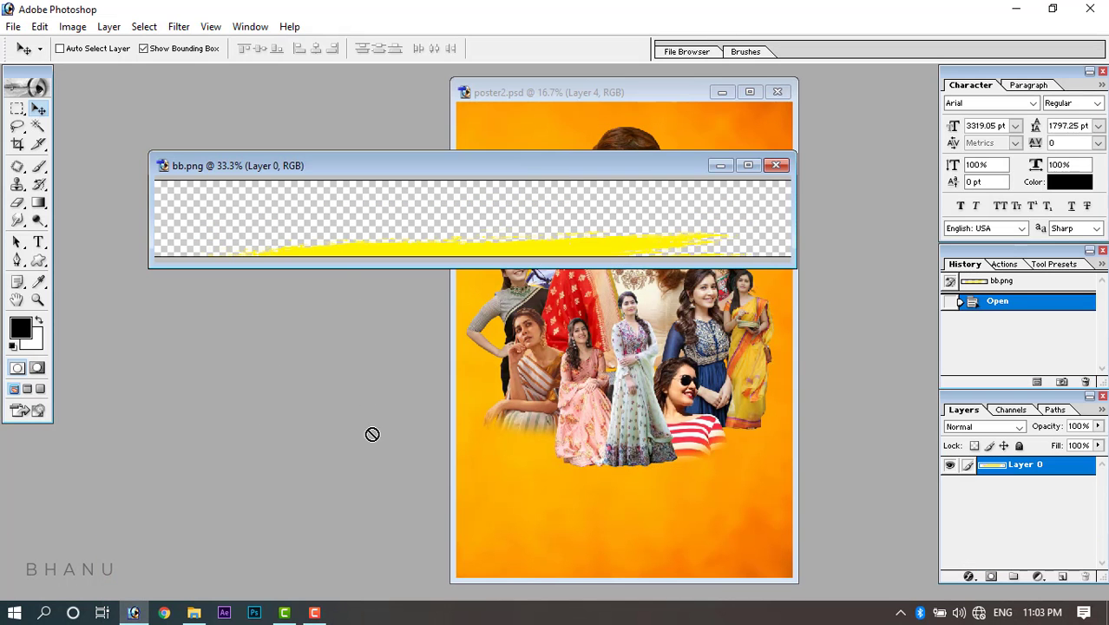
Copy the yellow brush stroke from bb.png into poster2.psd, close bb.png and maximize the poster window.
left_click_drag(372, 433, 624, 487)
left_click(694, 214)
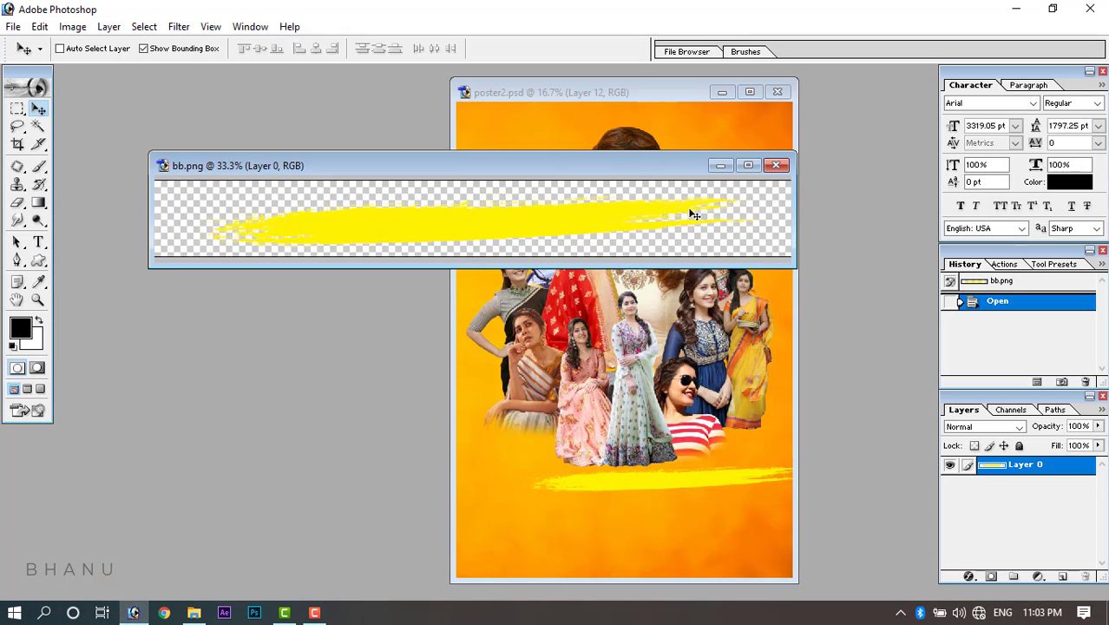
left_click(776, 167)
left_click(749, 93)
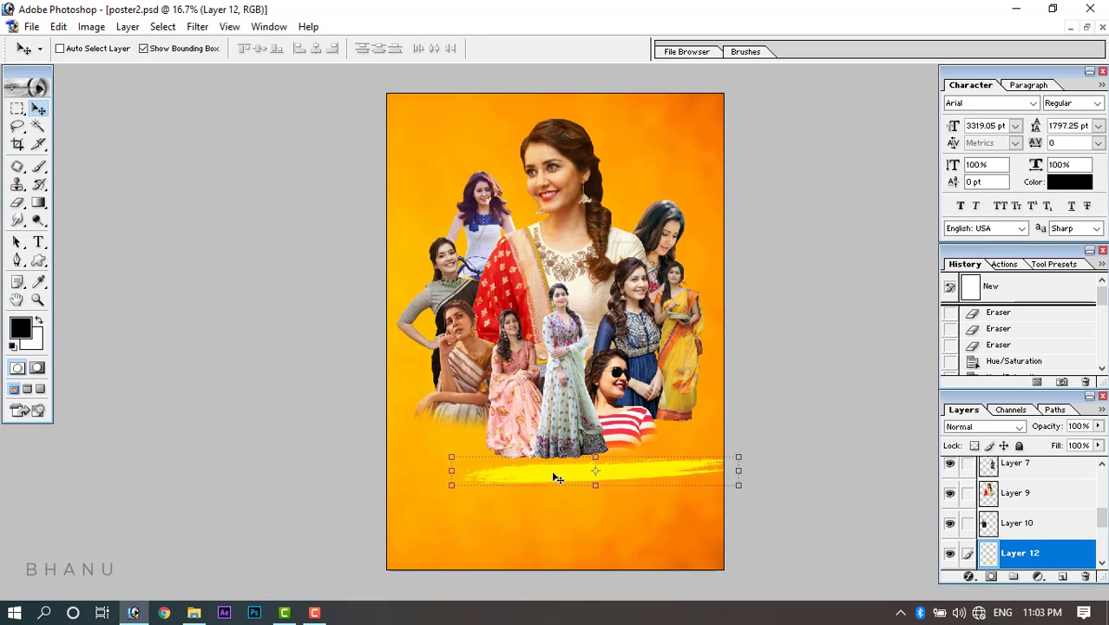
Move the yellow brush stroke to the figures' lower edge and enlarge it to 113.2%.
mouse_move(557, 477)
left_mouse_down()
mouse_move(508, 478)
mouse_move(511, 457)
left_mouse_up()
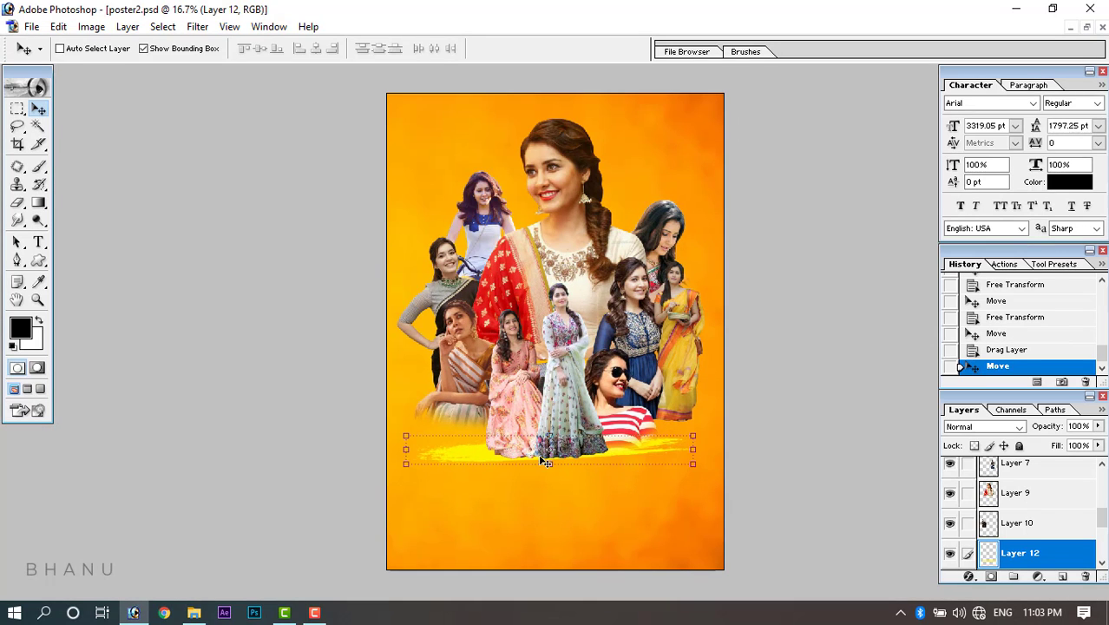
left_click_drag(701, 433, 715, 430)
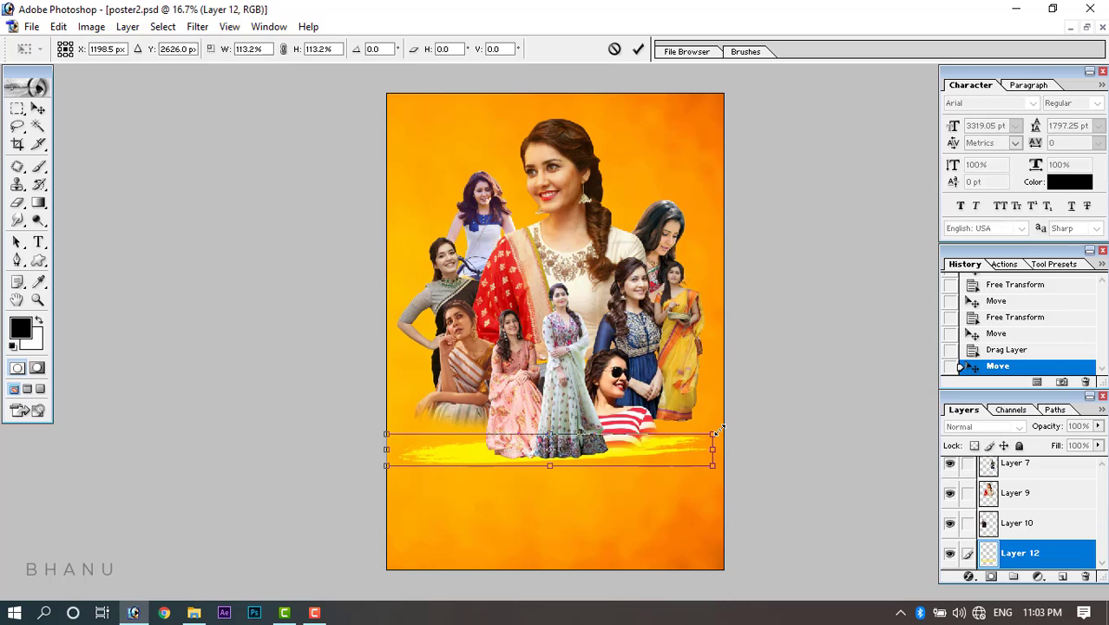
key("Return")
Bring the yellow brush stroke to the front and move it up over the figures' lower edges.
key("ctrl+shift+bracketright")
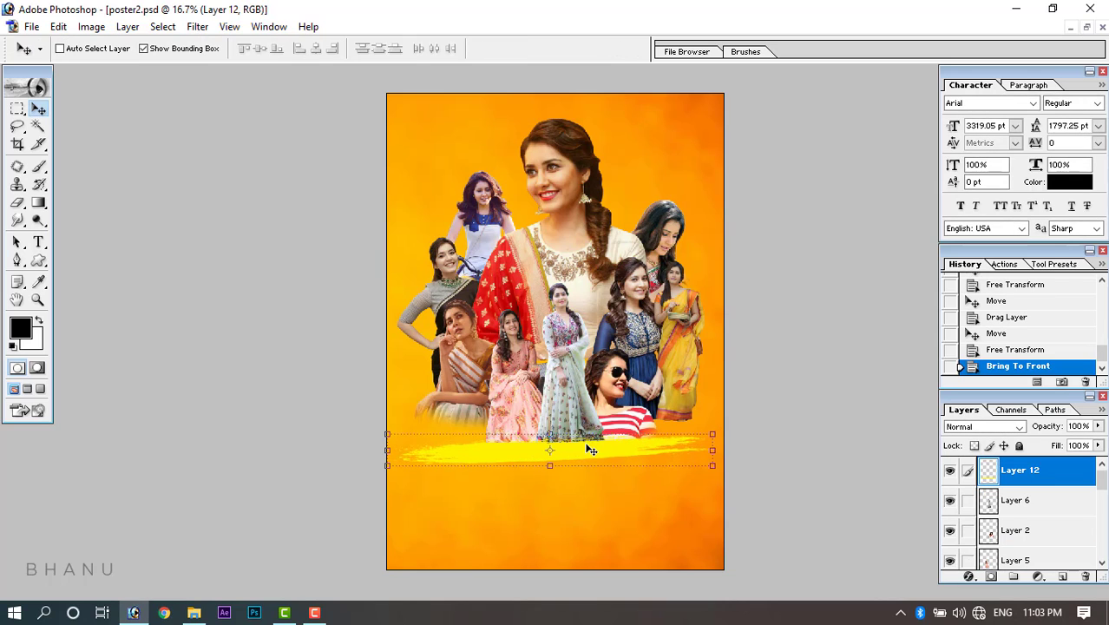
mouse_move(587, 450)
left_mouse_down()
mouse_move(576, 421)
mouse_move(595, 431)
left_mouse_up()
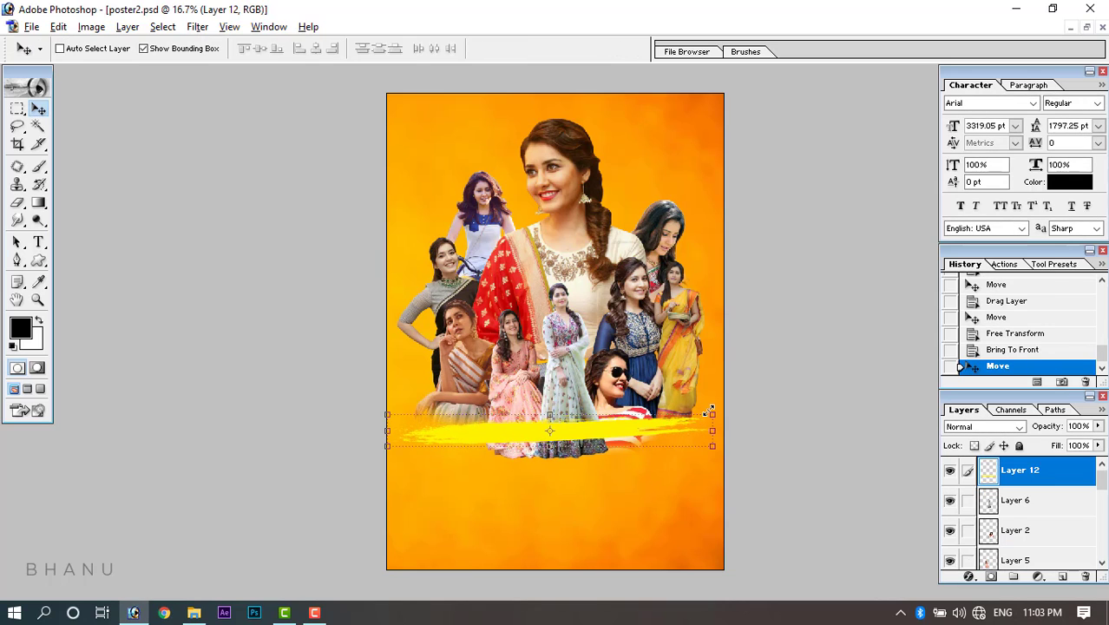
Enlarge the yellow brush stroke to 145.7% about its centre and try a duplicate of it slightly lower down.
left_click_drag(709, 411, 788, 406)
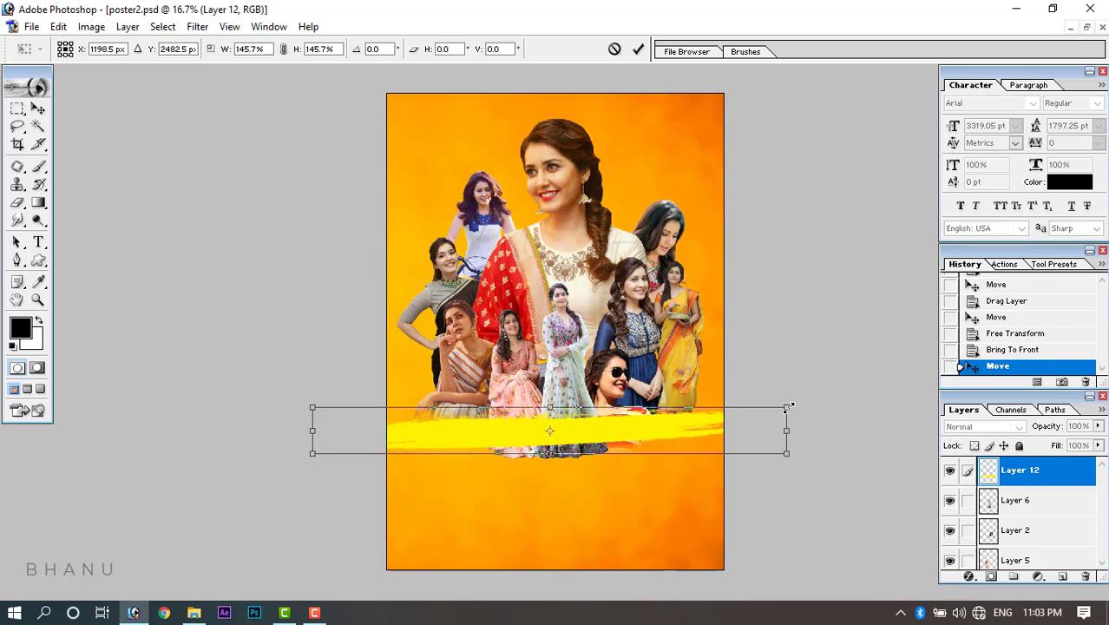
key("Return")
left_click_drag(632, 434, 632, 448)
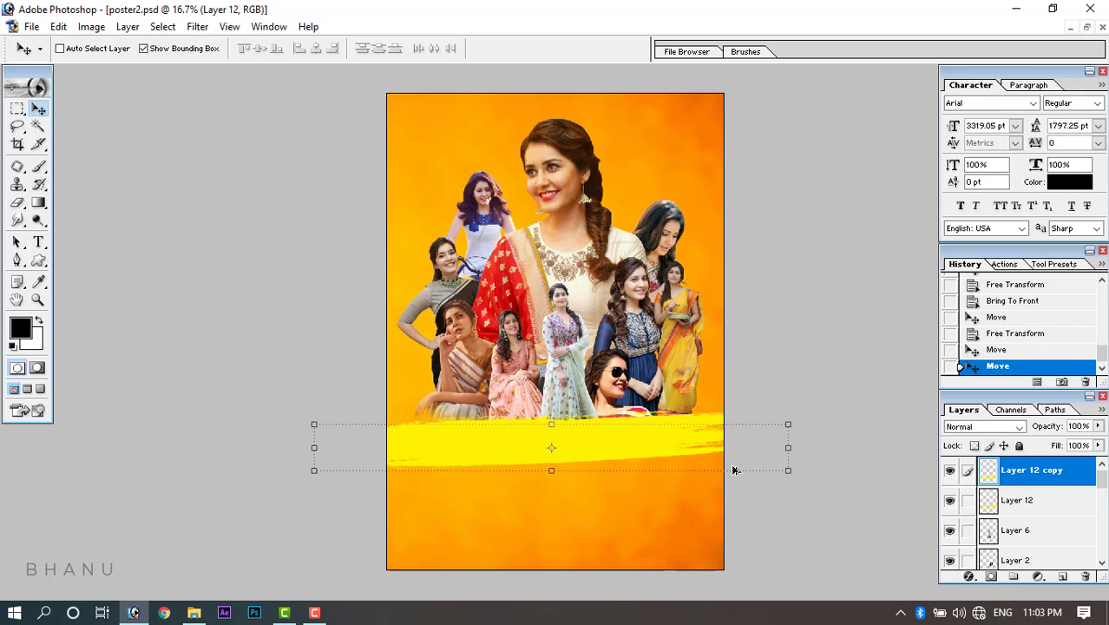
key("ctrl+z")
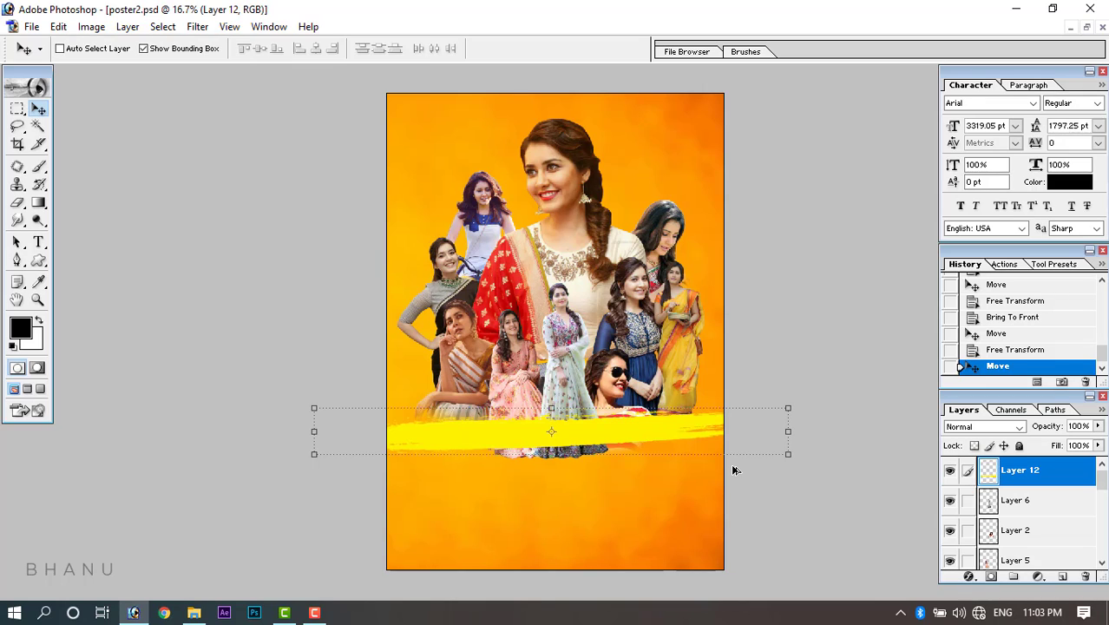
Scale the linked figures down slightly about their centre and move the whole group up a little.
right_click(605, 266)
left_click(625, 268)
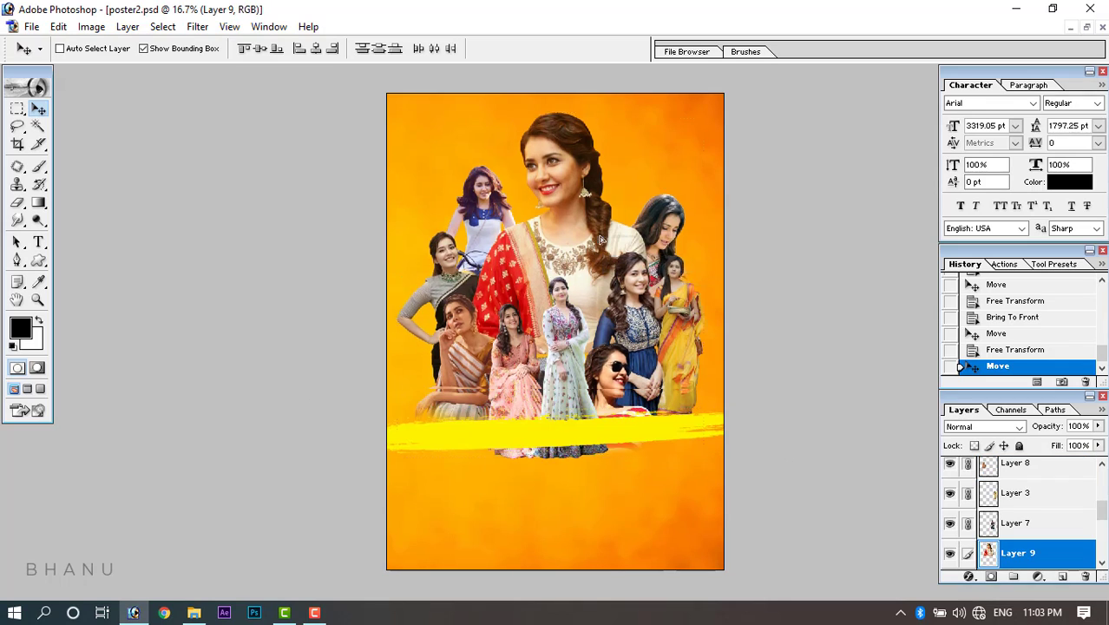
left_click_drag(644, 280, 631, 254)
key("ctrl+z")
key("ctrl+t")
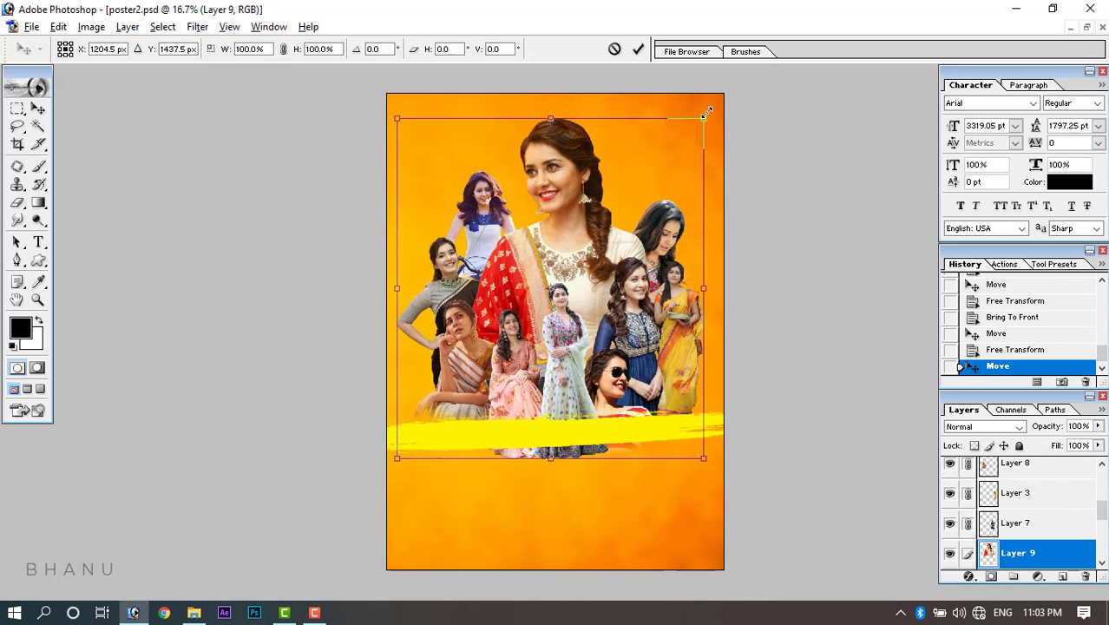
left_click_drag(711, 106, 701, 128)
key("Return")
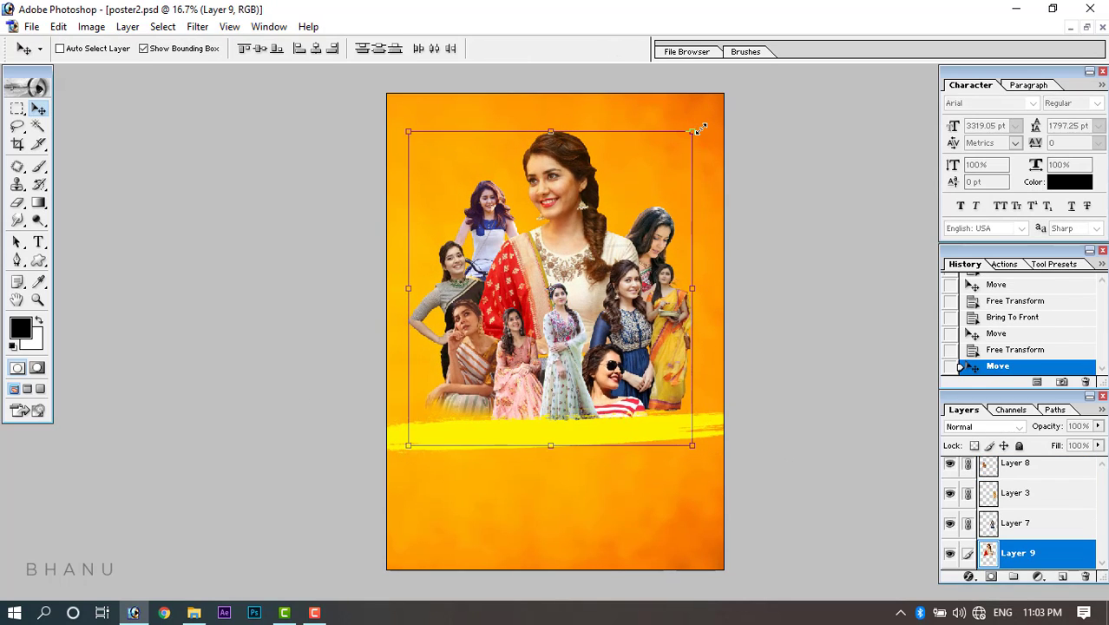
left_click_drag(644, 259, 637, 254)
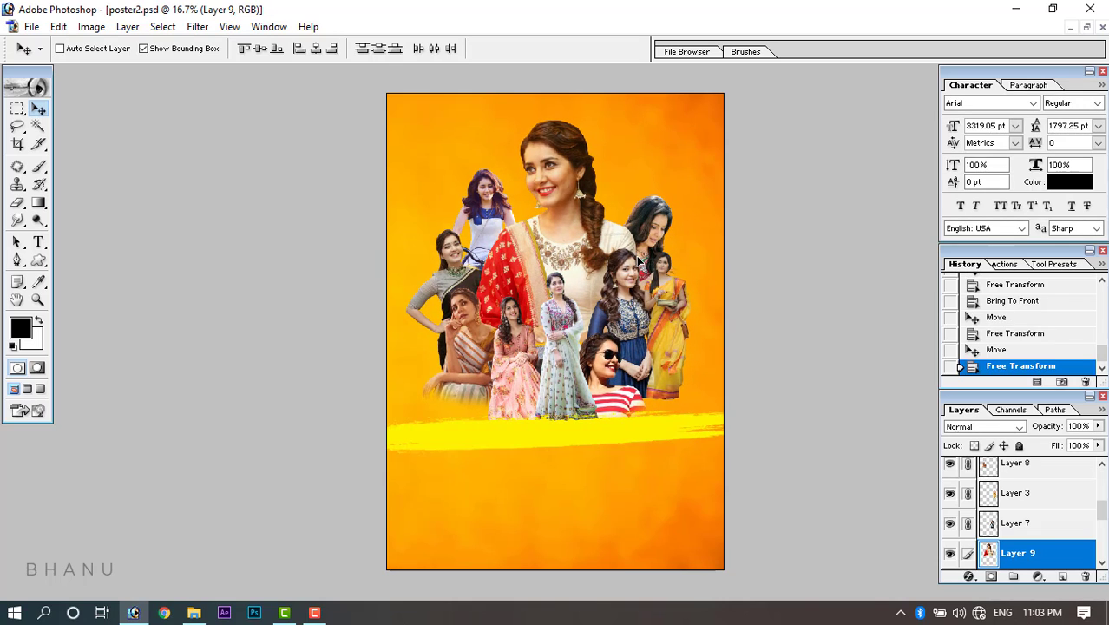
Move the yellow brush stroke up over the figures' lower edges and shrink it to roughly the poster's width.
left_click(605, 437)
mouse_move(605, 436)
left_mouse_down()
mouse_move(604, 414)
mouse_move(665, 416)
left_mouse_up()
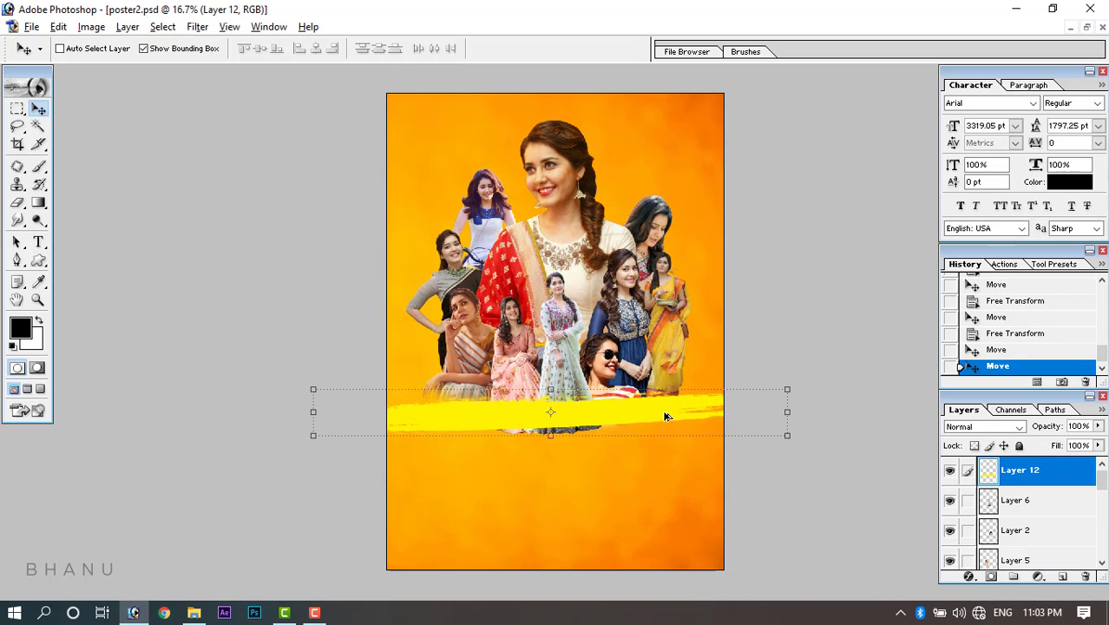
left_click_drag(783, 393, 729, 401)
key("Return")
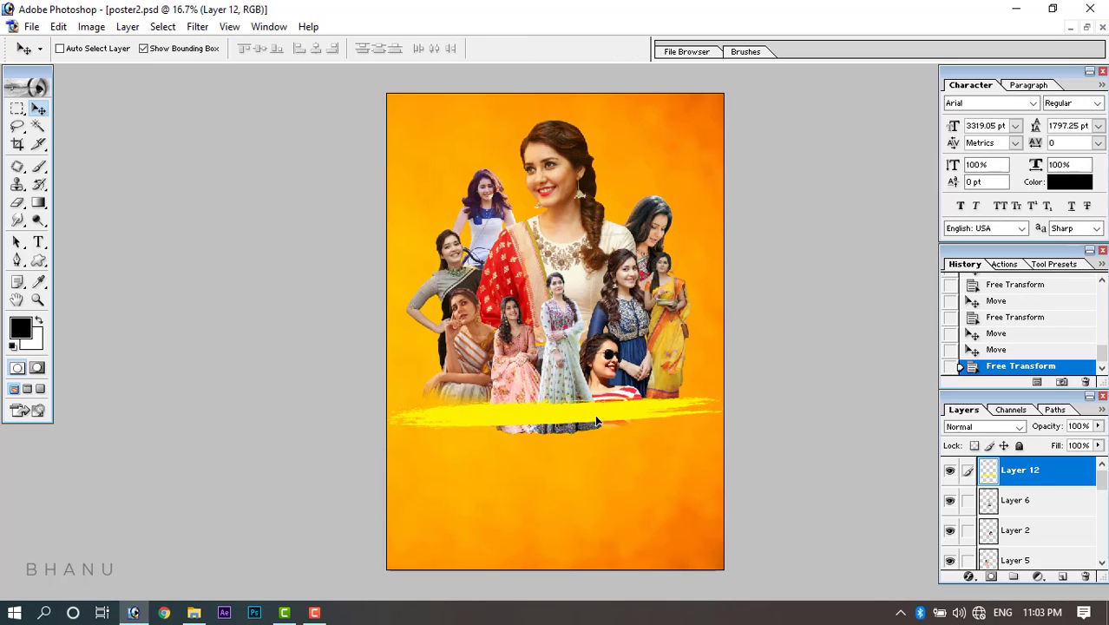
Duplicate the yellow brush stroke slightly lower, flip the copy horizontally and rotate it to follow the original stroke.
left_click_drag(590, 421, 589, 431)
key("ctrl+t")
right_click(618, 426)
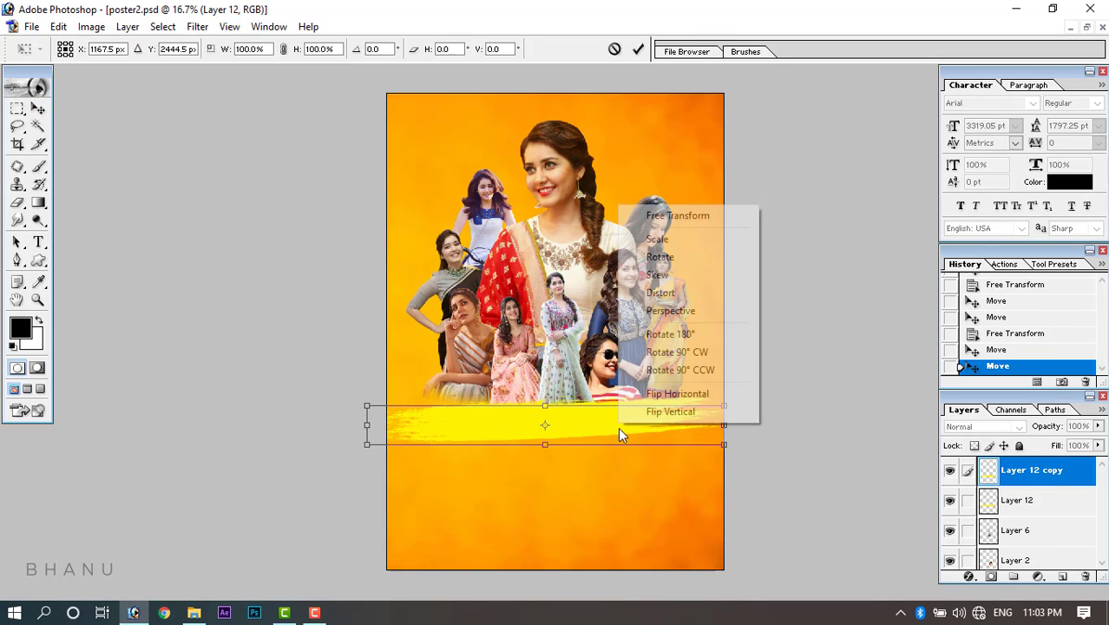
left_click(667, 394)
key("Return")
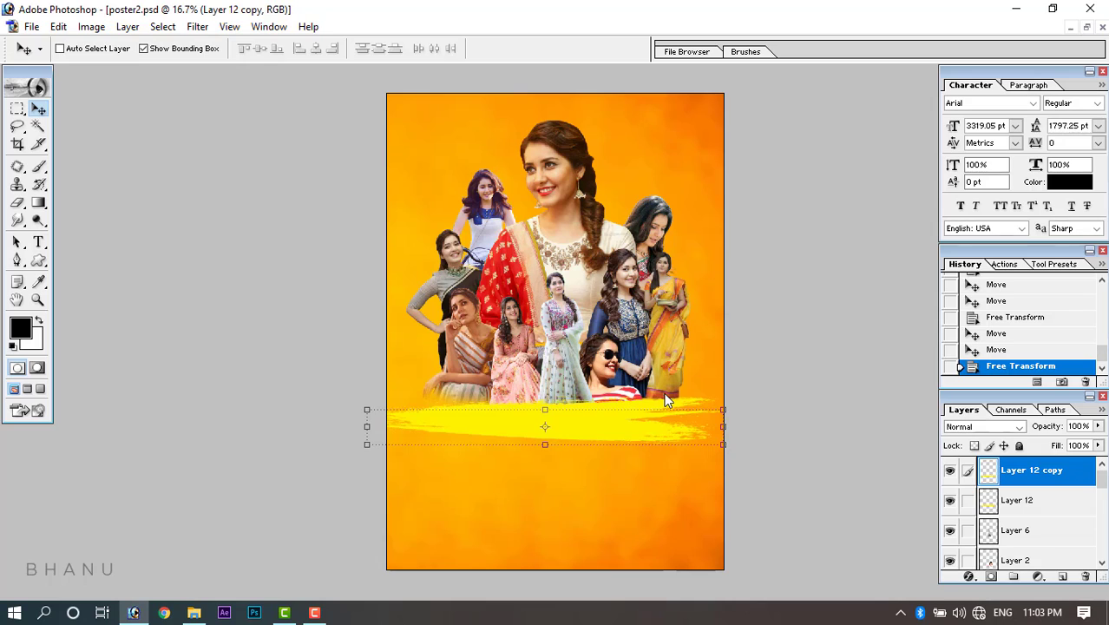
left_click(730, 400)
left_click_drag(731, 400, 726, 390)
key("Return")
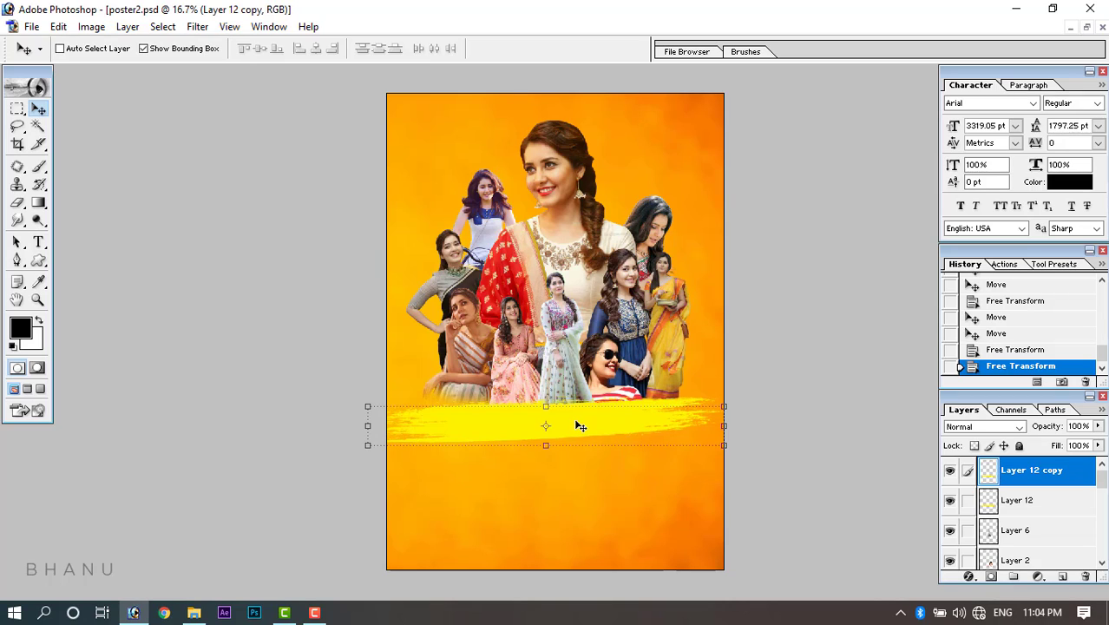
Apply a white (FFFFFF) Color Overlay to the Layer 12 copy brush stroke.
right_click(1021, 471)
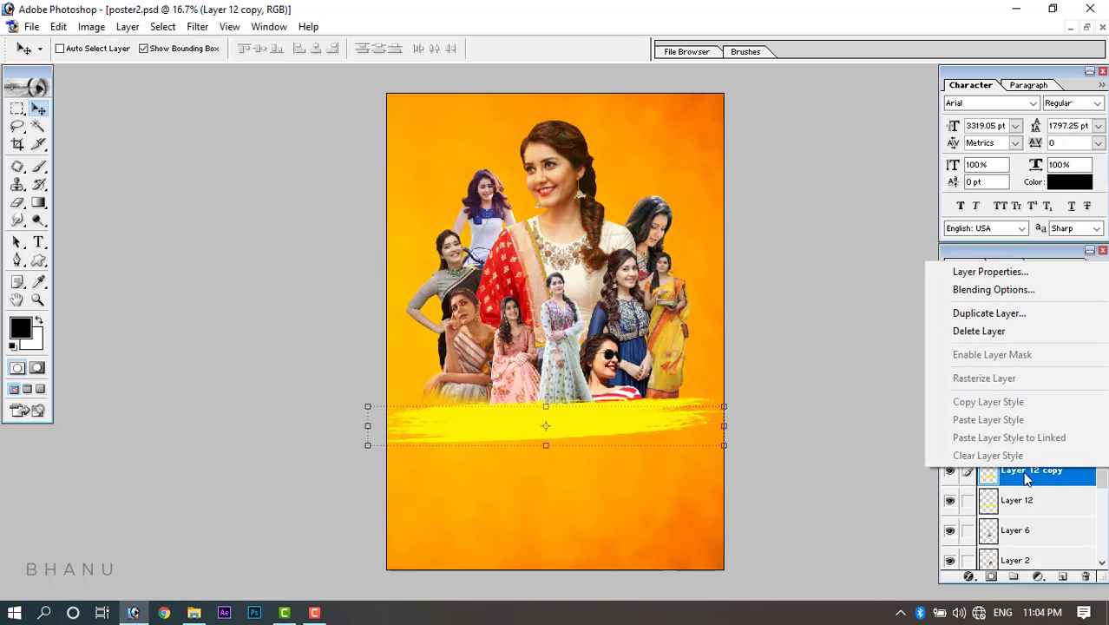
left_click(980, 292)
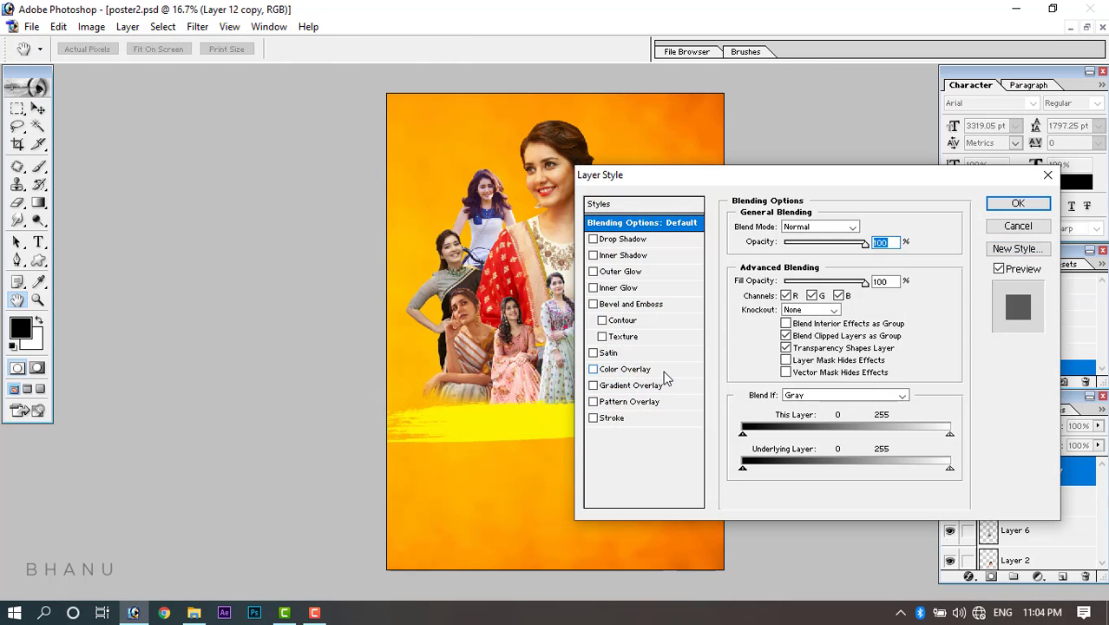
left_click(629, 369)
left_click(874, 228)
left_click_drag(529, 308, 316, 149)
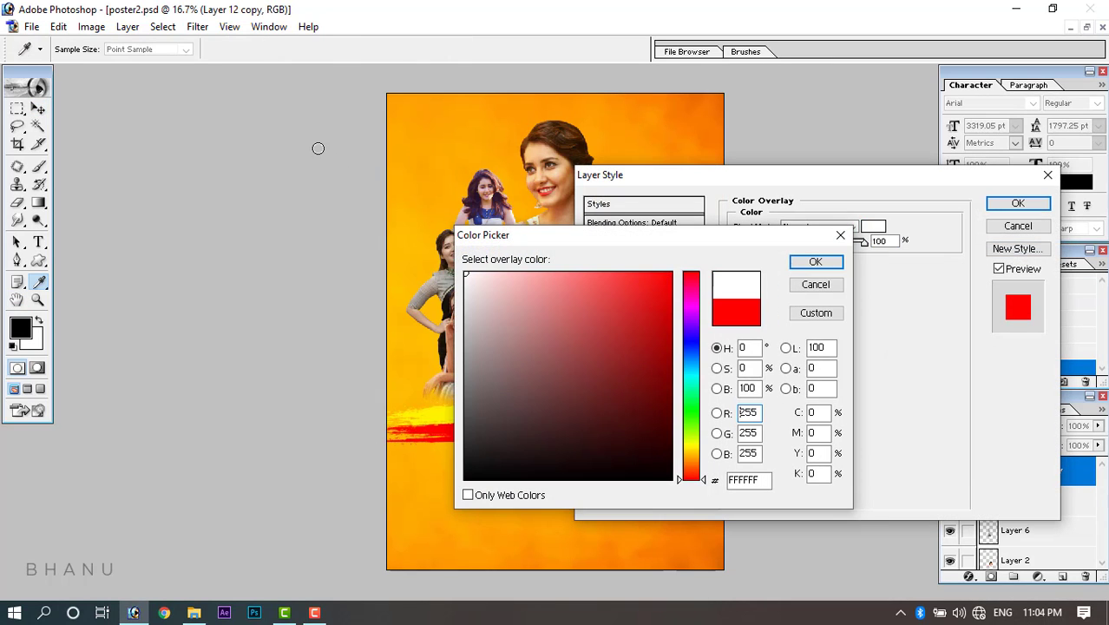
left_click(816, 262)
left_click(1018, 203)
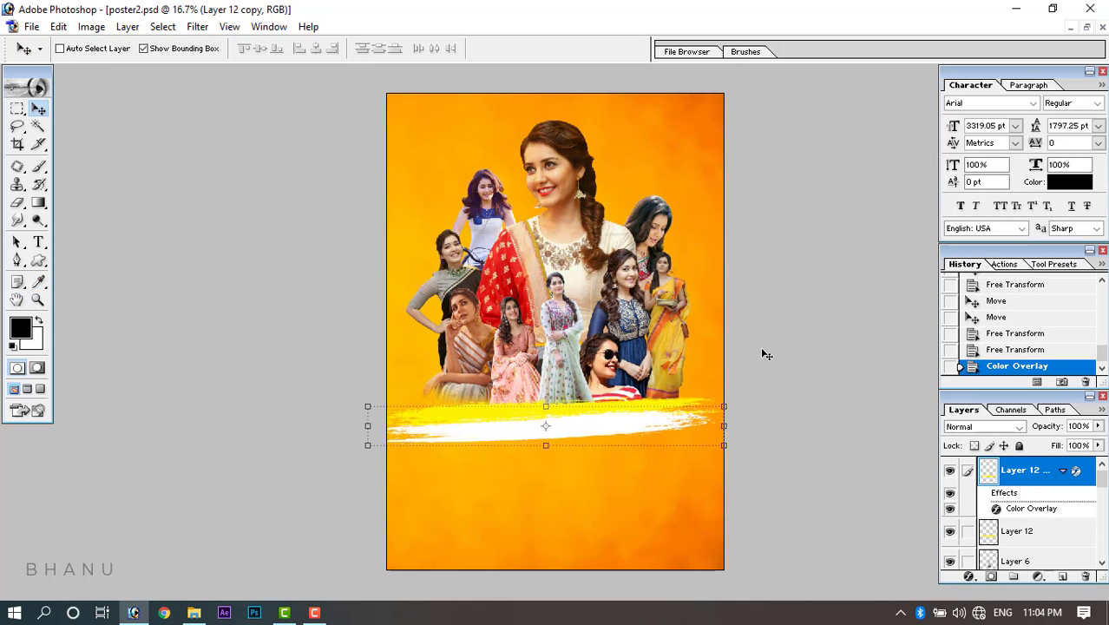
Apply a white Color Overlay to the original brush stroke on Layer 12.
right_click(516, 418)
left_click(524, 422)
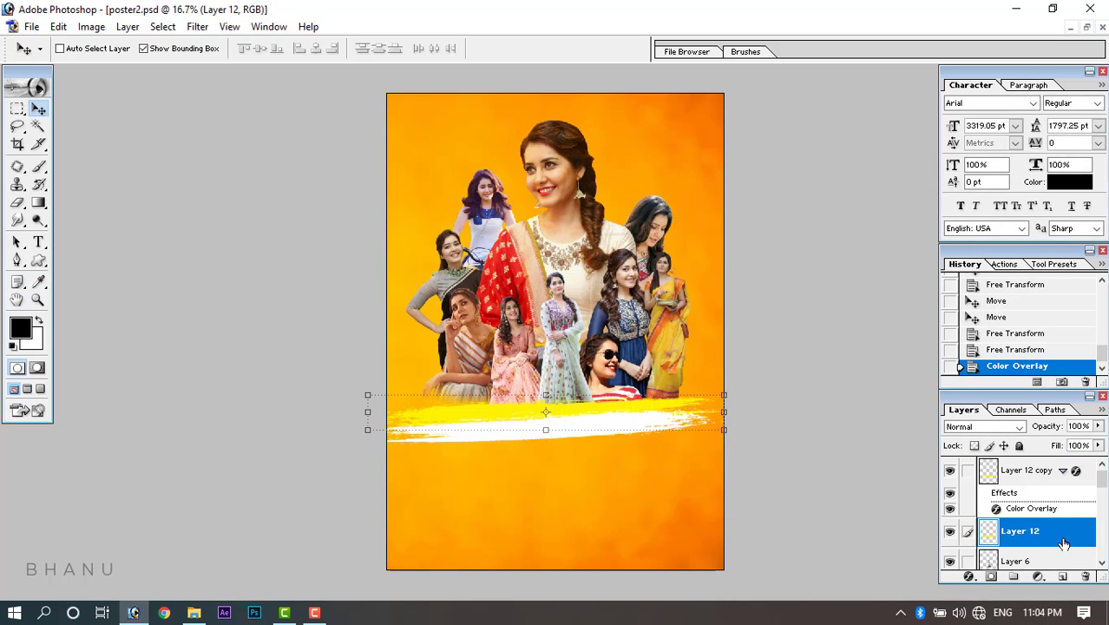
right_click(1047, 540)
left_click(989, 356)
left_click(642, 369)
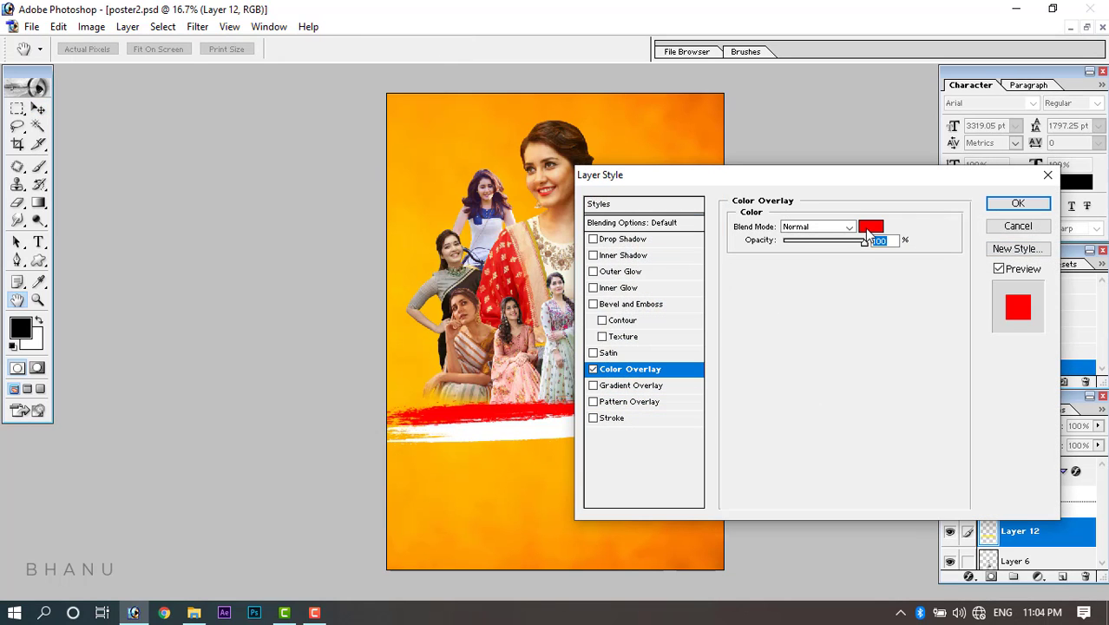
left_click(868, 231)
left_click(464, 269)
left_click(804, 258)
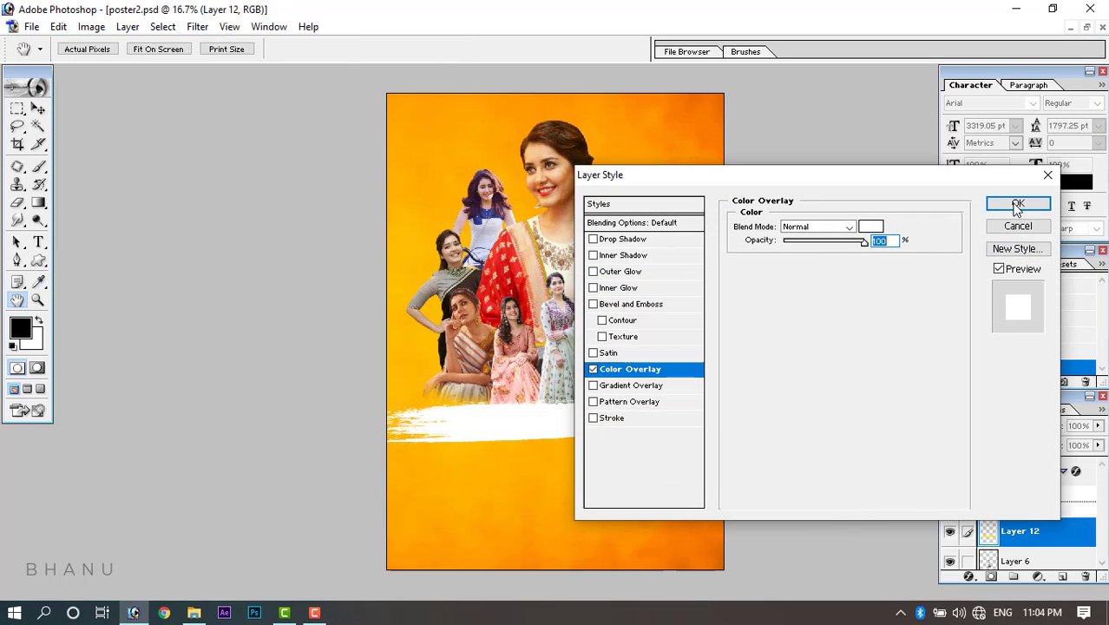
left_click(1017, 205)
Link the two white strokes, reduce their height to 83.0%, move them up over the figures and shrink them slightly.
key("v")
key("ctrl+plus")
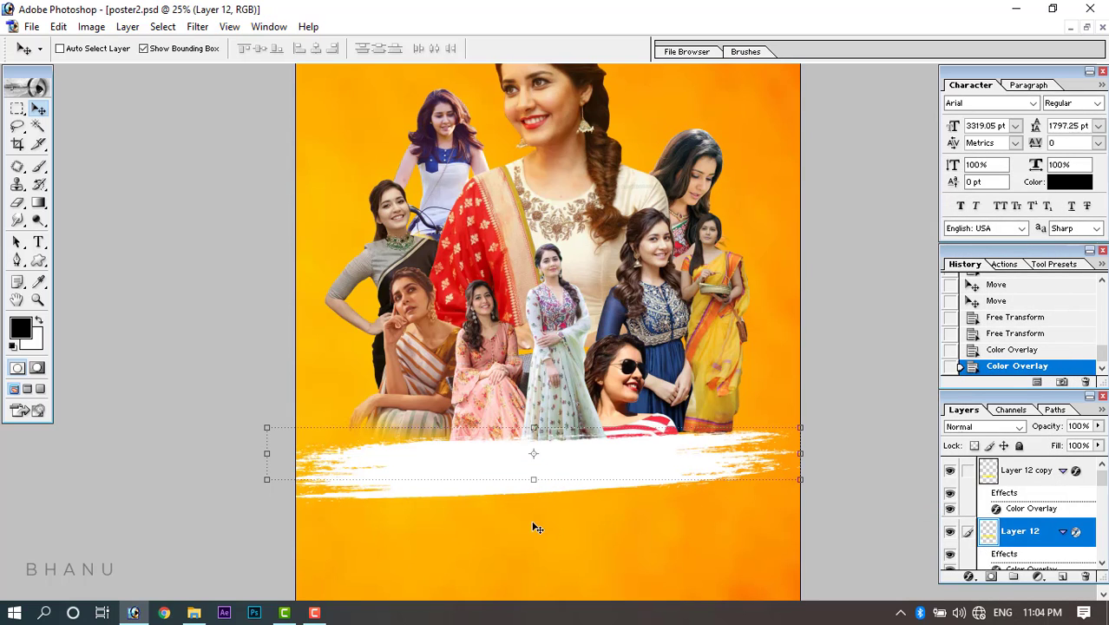
right_click(436, 489)
left_click(469, 498)
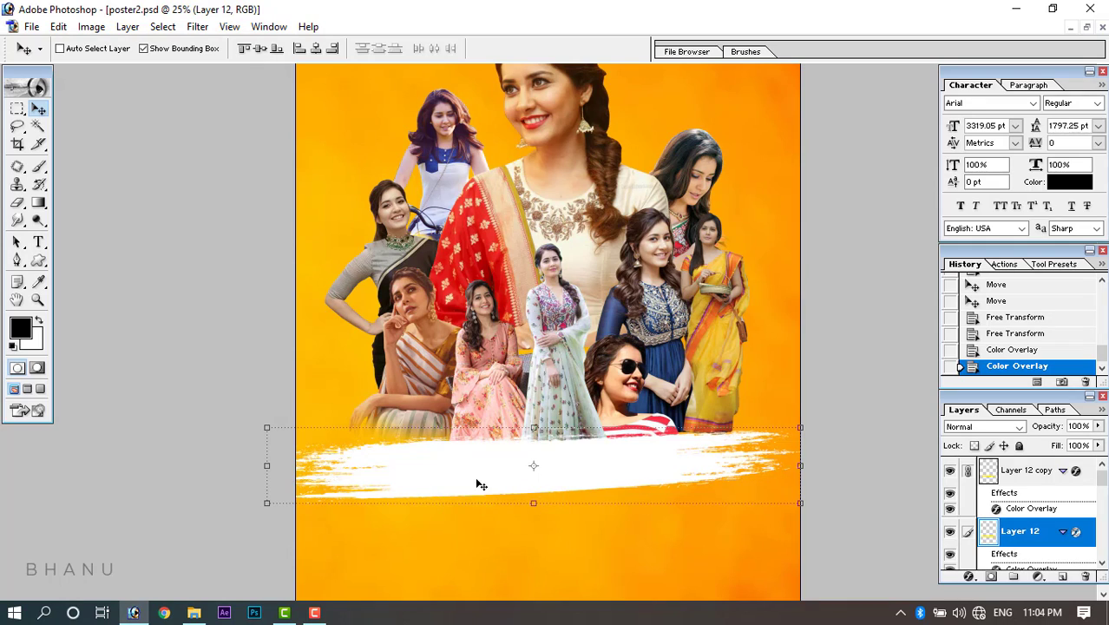
mouse_move(799, 428)
left_mouse_down()
mouse_move(761, 434)
mouse_move(806, 459)
left_mouse_up()
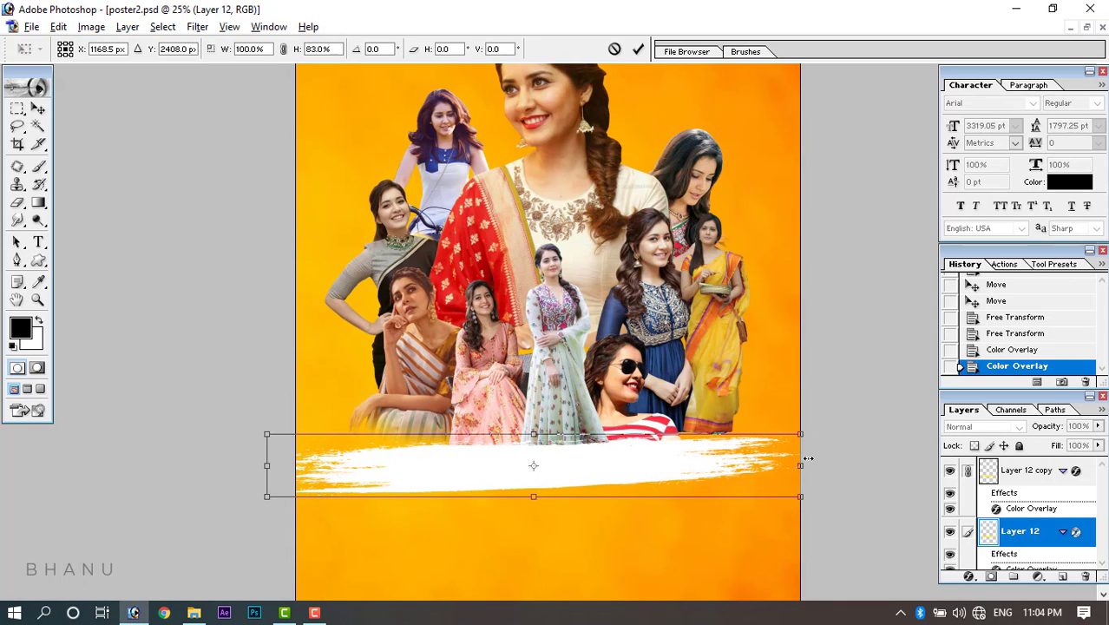
key("Return")
mouse_move(671, 468)
left_mouse_down()
mouse_move(670, 451)
mouse_move(618, 488)
mouse_move(618, 470)
left_mouse_up()
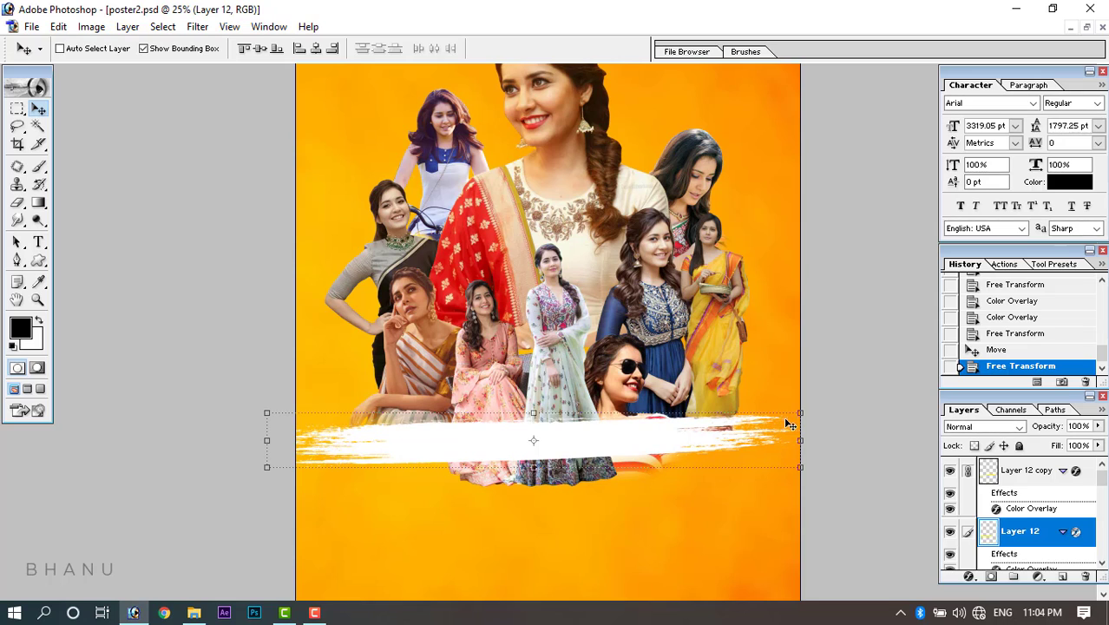
left_click_drag(799, 413, 787, 419)
key("Return")
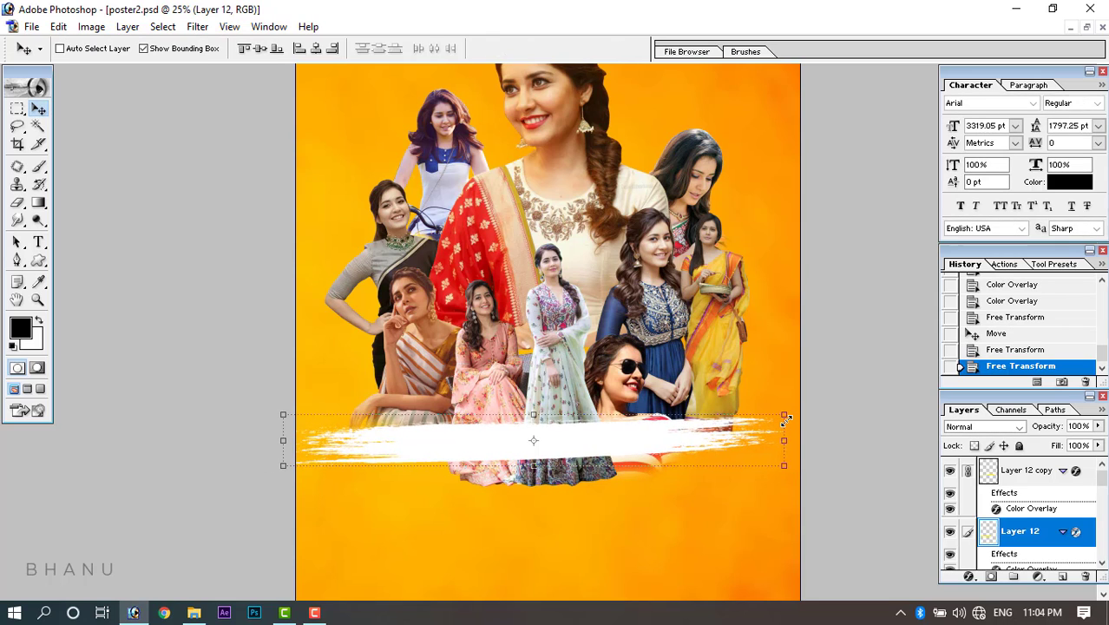
Move the linked white strokes down, merge them into one layer and duplicate the merged stroke over the figures' lower edges.
mouse_move(700, 436)
left_mouse_down()
mouse_move(684, 458)
mouse_move(679, 445)
mouse_move(676, 471)
mouse_move(648, 441)
mouse_move(651, 467)
left_mouse_up()
key("ctrl+e")
key("ctrl+j")
key("ctrl+minus")
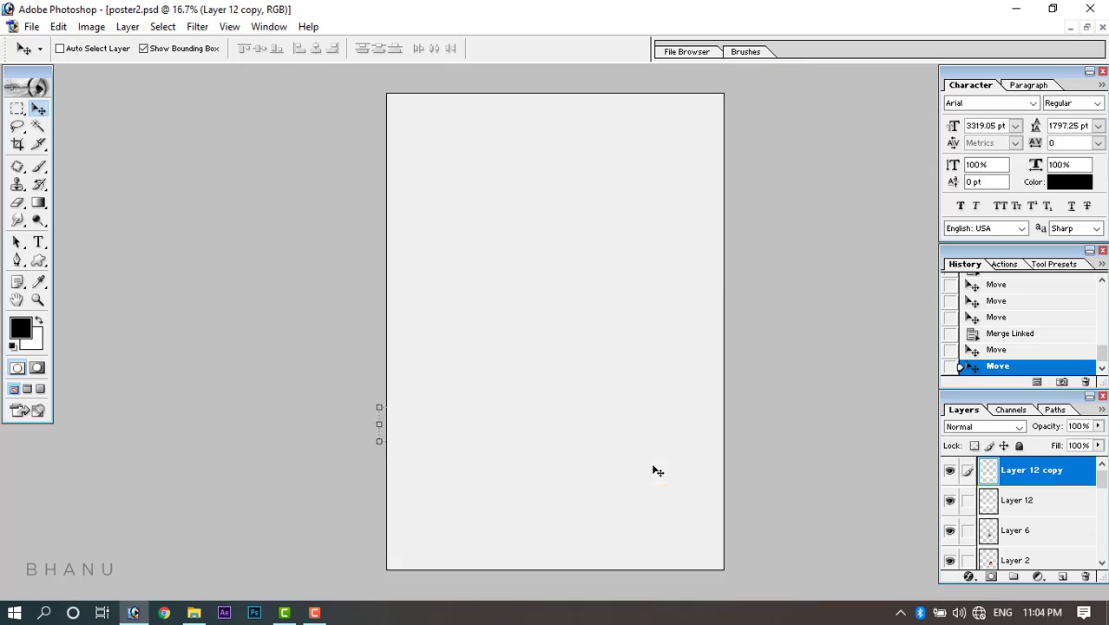
key("ctrl+minus")
key("ctrl+plus")
mouse_move(636, 441)
left_mouse_down()
mouse_move(634, 423)
mouse_move(642, 426)
left_mouse_up()
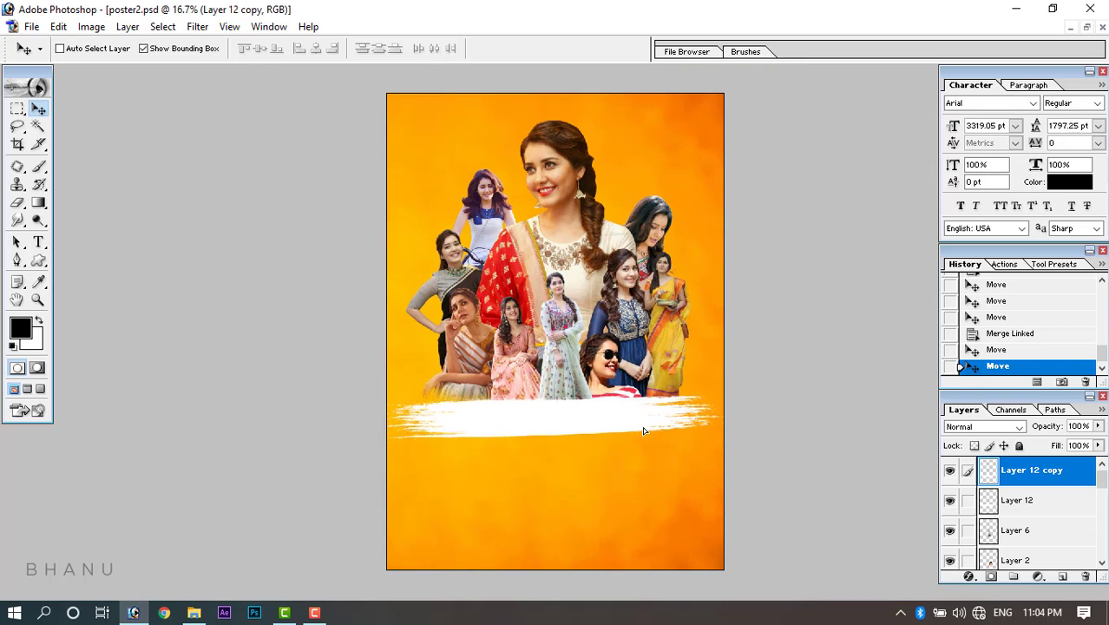
Select the figure on Layer 6 and nudge the linked figures slightly upward.
right_click(578, 333)
left_click(579, 334)
key("shift+Down")
key("shift+Down")
key("shift+Down")
key("shift+Down")
key("shift+Down")
key("shift+Down")
key("shift+Down")
key("shift+Down")
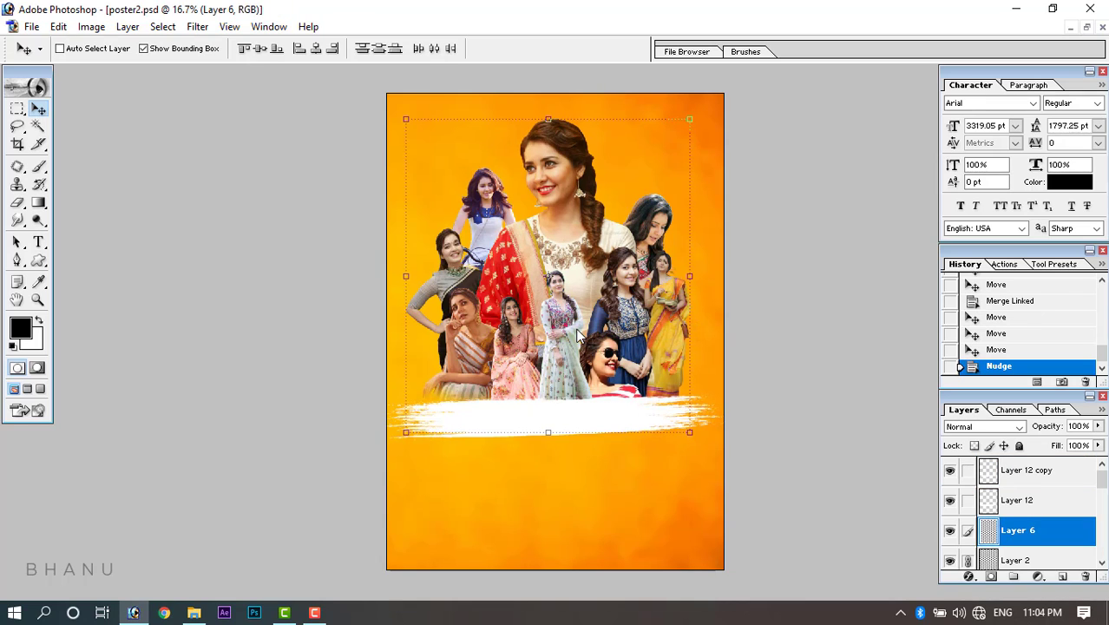
Delete the duplicate white stroke layer and move the remaining stroke slightly lower beneath the figures.
key("ctrl+plus")
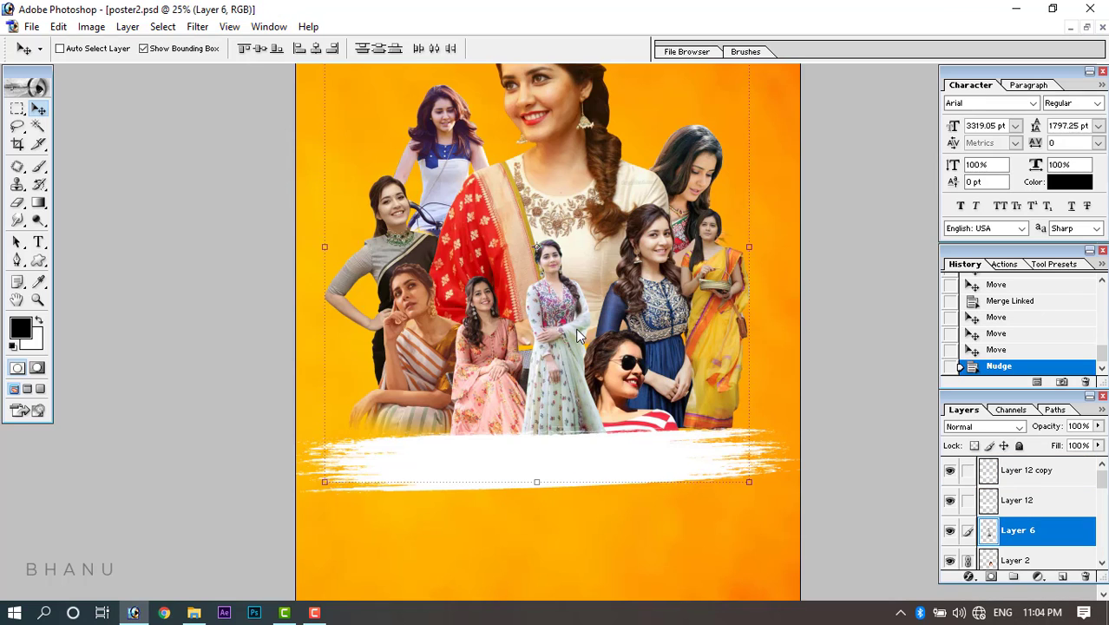
left_click(599, 468, "ctrl")
left_click_drag(1012, 483, 1085, 576)
left_click_drag(548, 462, 559, 476)
Move the seated figure in the striped saree down to the white stroke and shift the black-saree figure slightly right.
right_click(426, 350)
left_click(433, 356)
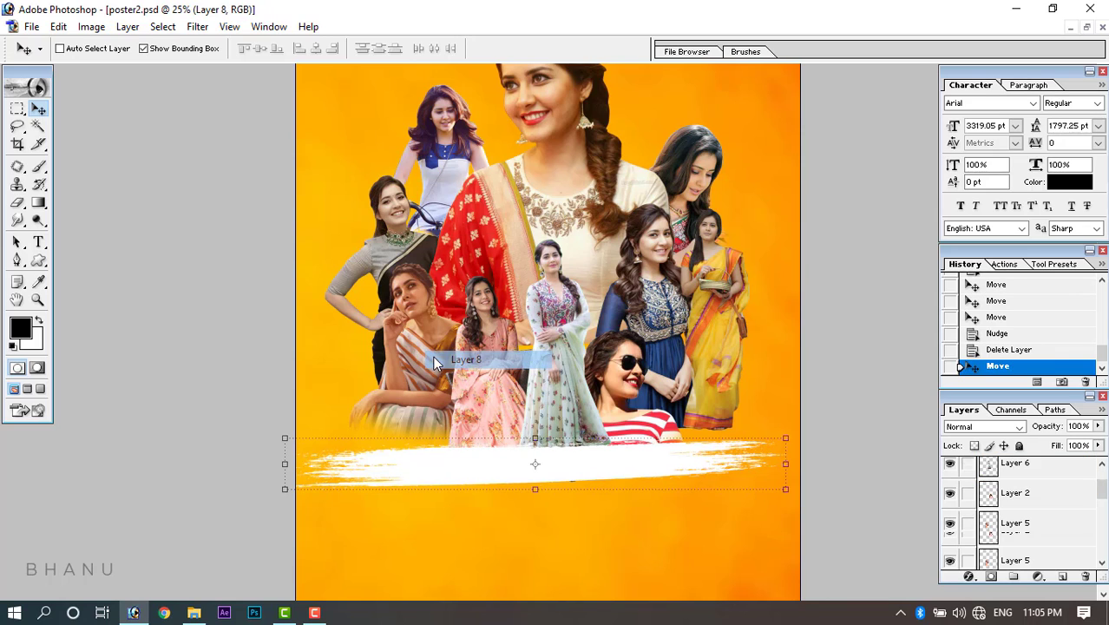
right_click(408, 345)
left_click(423, 351)
left_click_drag(427, 350, 431, 371)
right_click(403, 274)
left_click(404, 274)
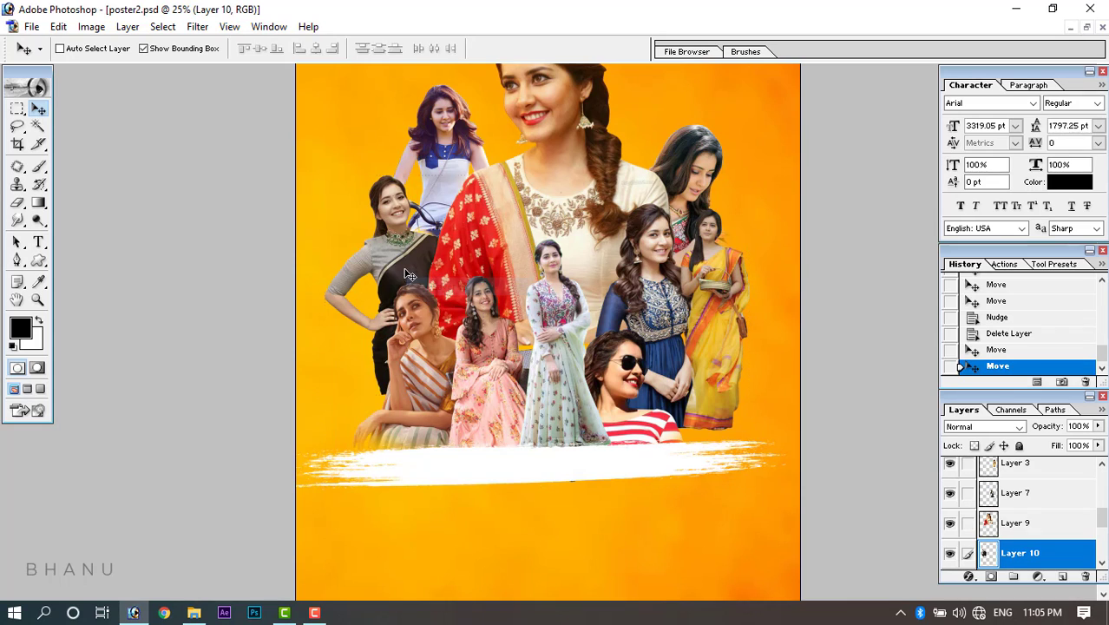
left_click_drag(404, 274, 413, 276)
Link the white-top figure, the large central portrait and the side-profile figure to the black-saree figure on Layer 10.
scroll(416, 286, "up", 3)
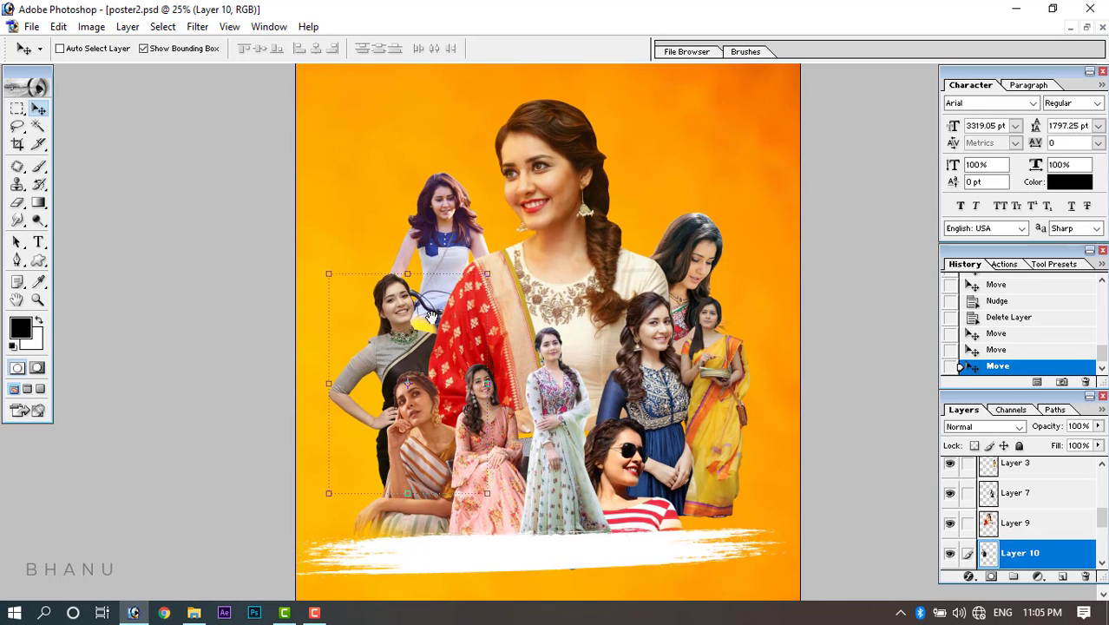
key("ctrl+minus")
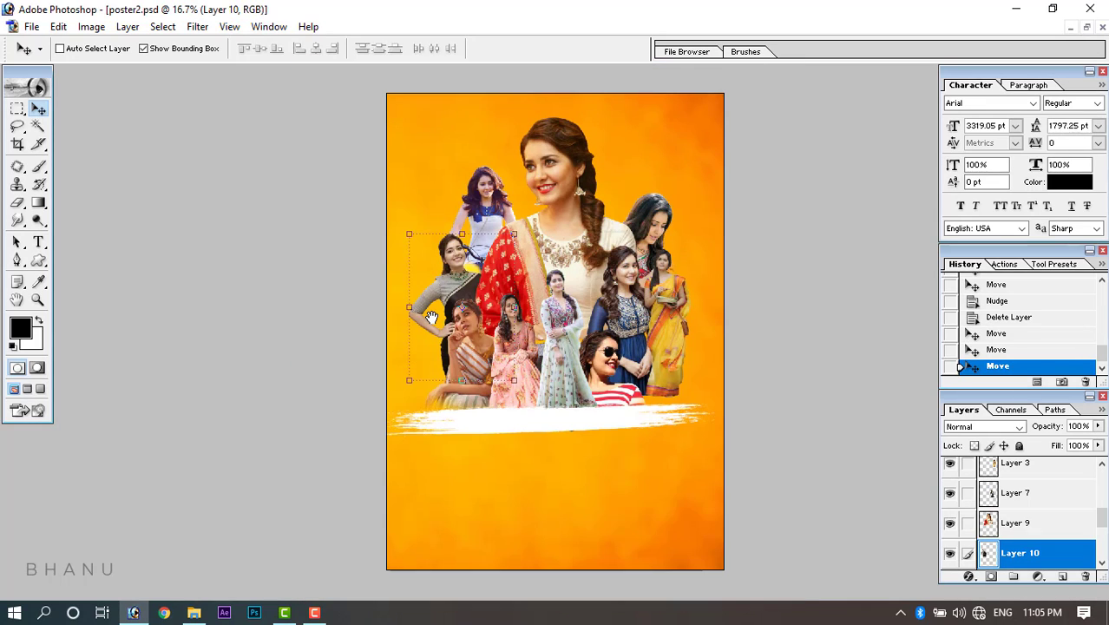
right_click(486, 200, "shift")
left_click(514, 212, "shift")
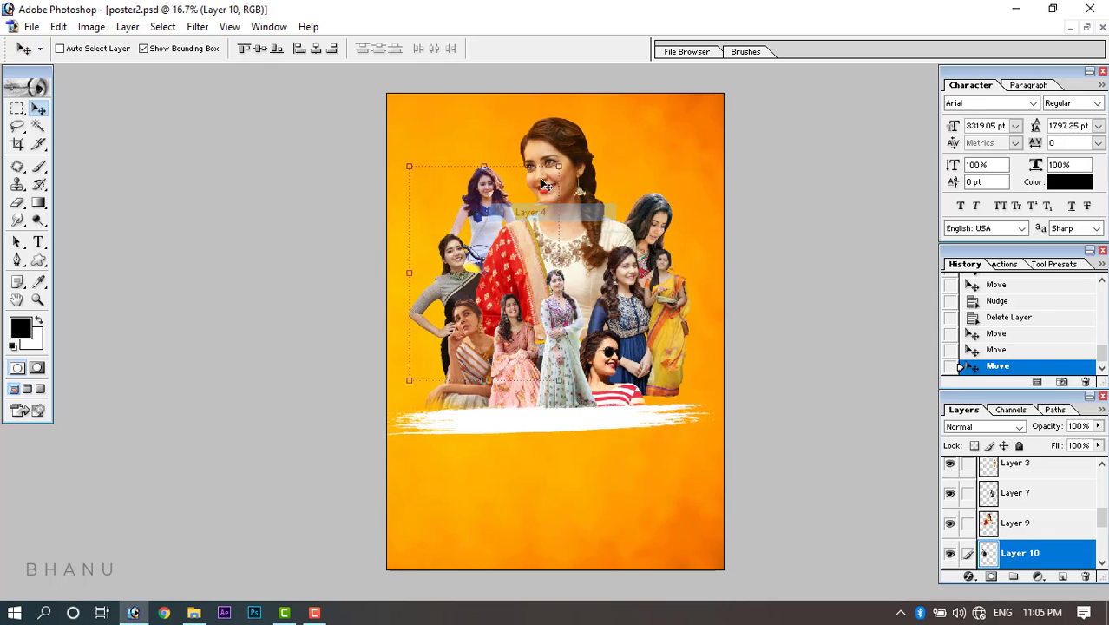
right_click(541, 173, "shift")
right_click(545, 143, "shift")
left_click(573, 153, "shift")
right_click(655, 217, "shift")
left_click(686, 227, "shift")
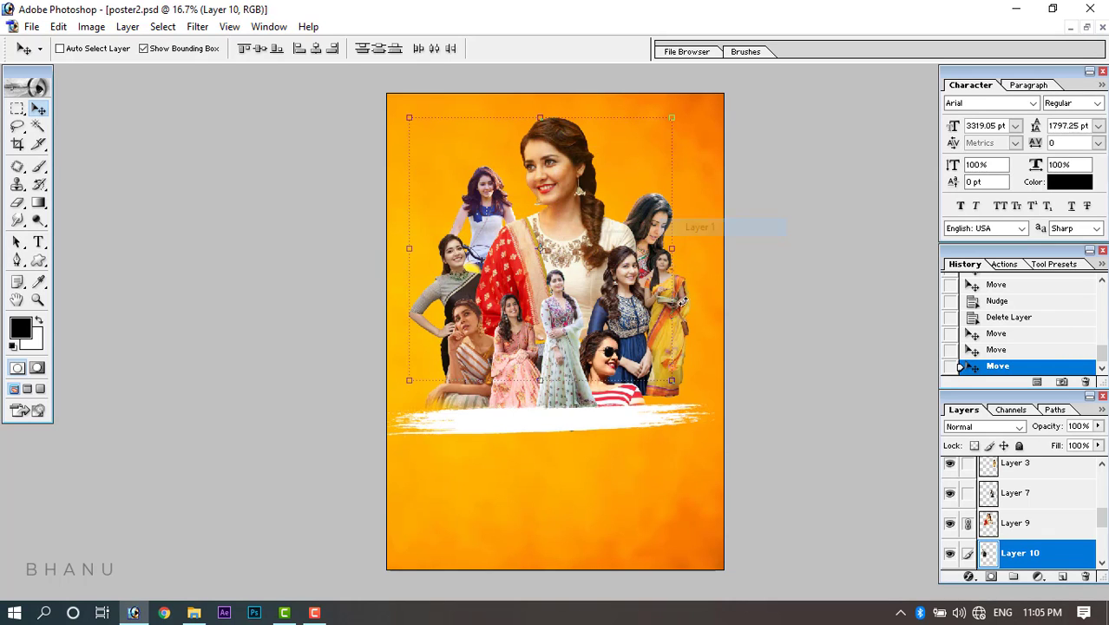
Add the yellow-saree and blue-dress figures to the linked group, test the links with a move and undo it.
right_click(673, 308, "shift")
left_click(701, 320, "shift")
right_click(624, 311, "shift")
left_click(652, 321, "shift")
left_click_drag(624, 307, 574, 304)
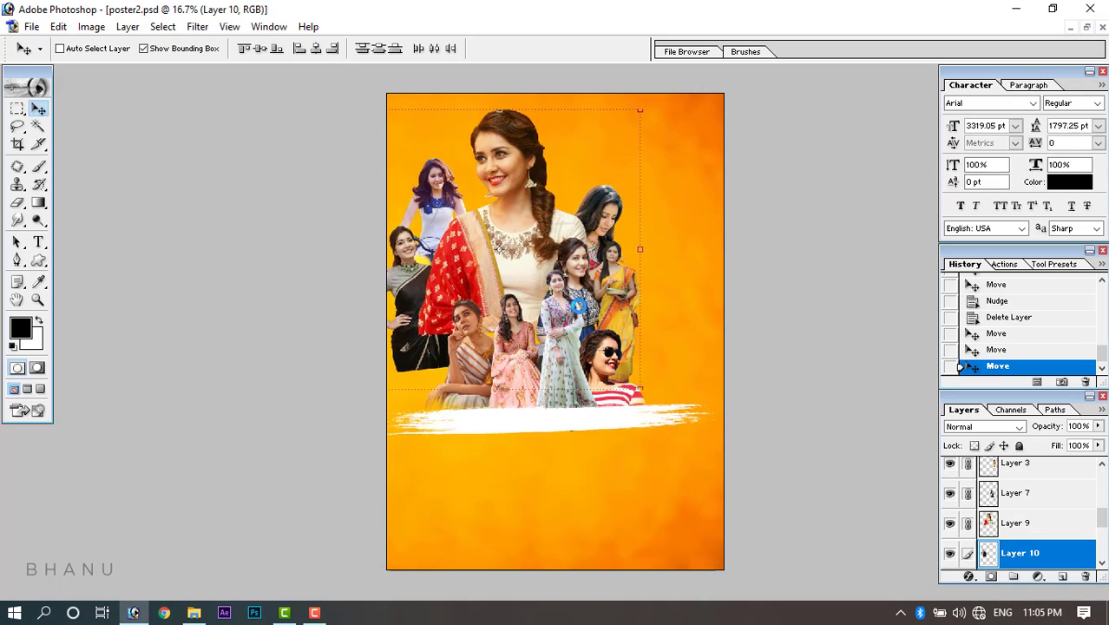
key("ctrl+z")
Link the front row too: the sunglasses, long floral dress, pink dress and striped-saree figures.
left_click(610, 362, "shift")
right_click(559, 319, "shift")
left_click(579, 329, "shift")
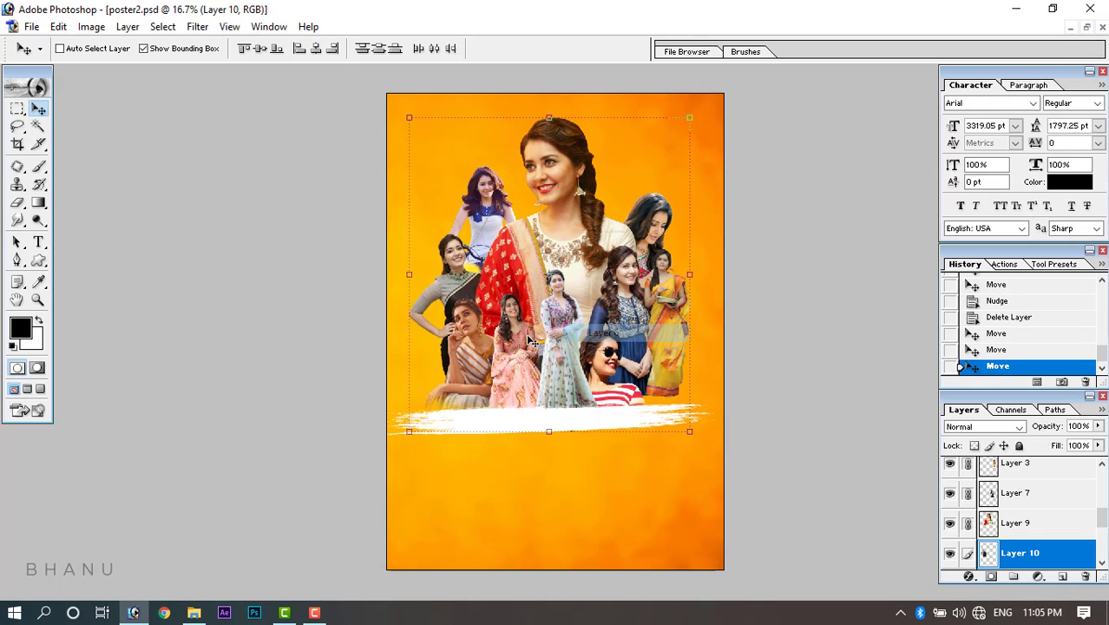
right_click(517, 338, "shift")
left_click(539, 349, "shift")
right_click(470, 351, "shift")
left_click(492, 359, "shift")
Scale all the linked figures up to about 103.4% and place them slightly lower.
left_click_drag(517, 325, 493, 364)
key("ctrl+z")
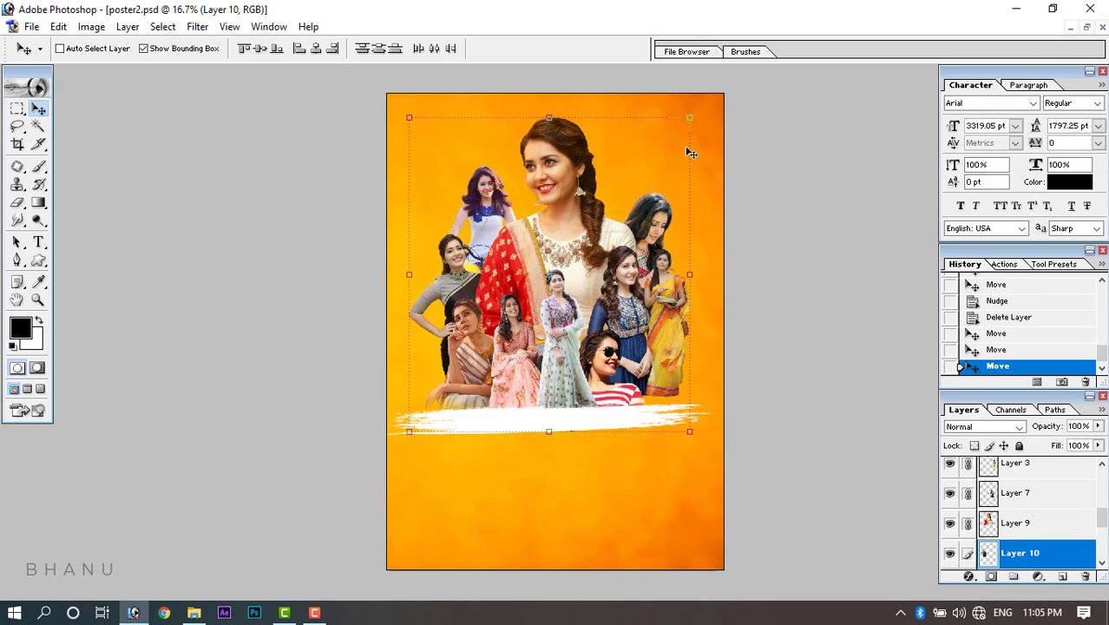
left_click_drag(690, 114, 700, 112)
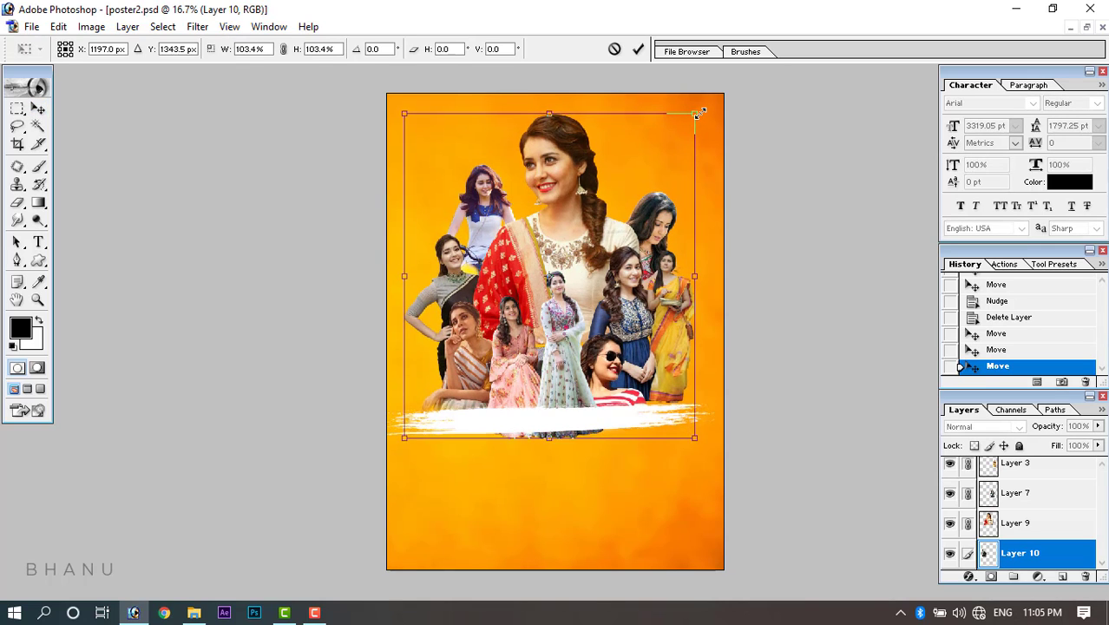
key("Return")
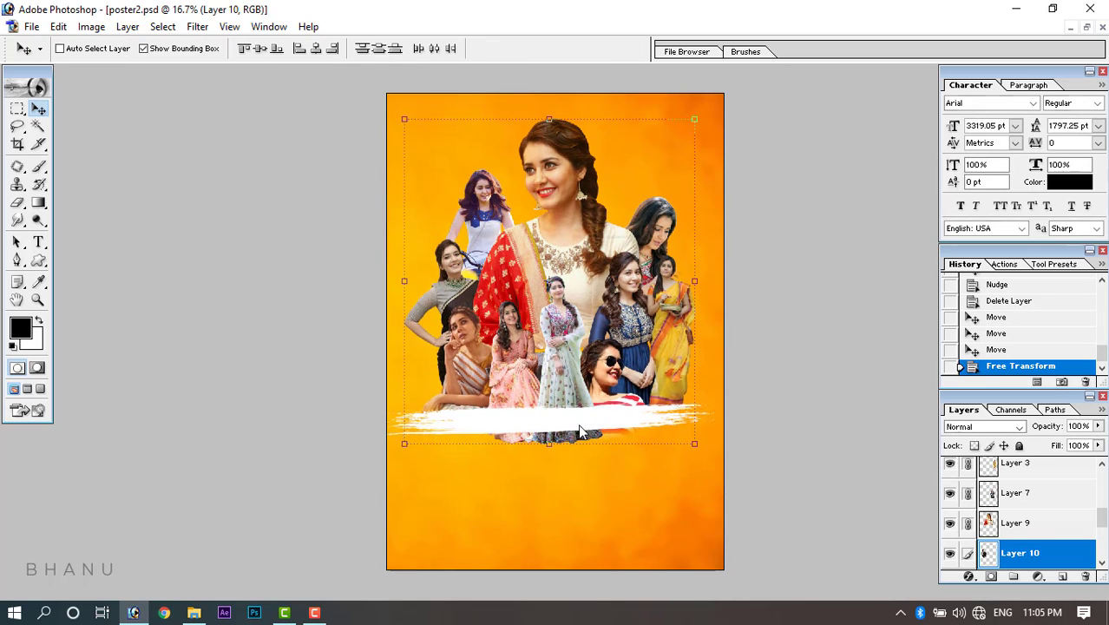
Move the white brush stroke down to the figures' lower edges and scale it to about 97.1%.
left_click_drag(584, 407, 590, 425)
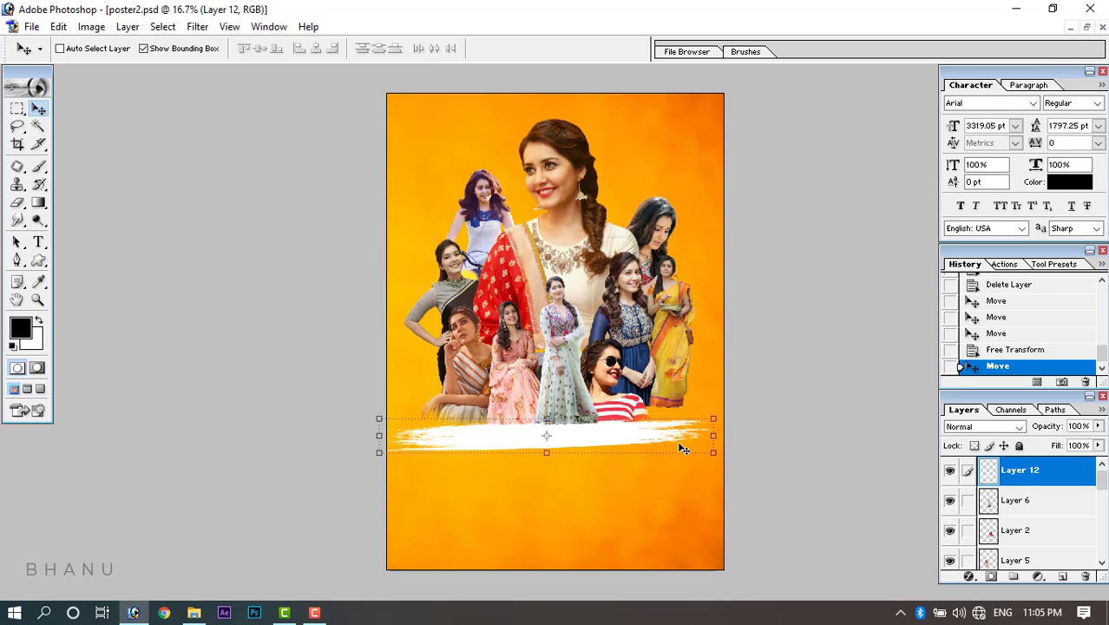
left_click_drag(378, 453, 388, 451)
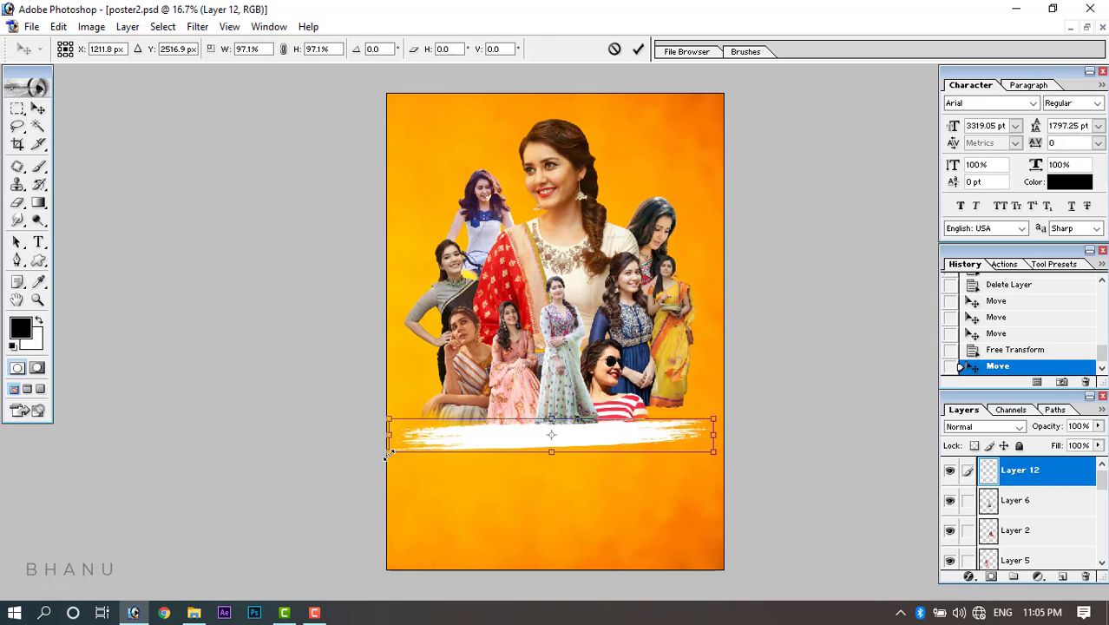
key("Return")
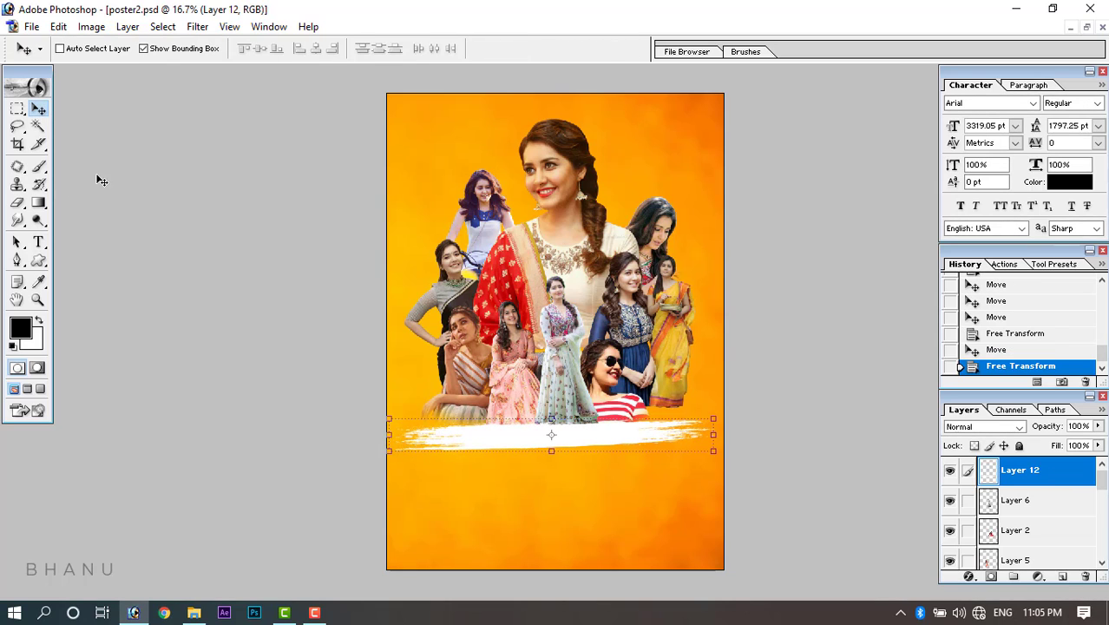
Set the foreground colour to white and start a text layer reading "ha" below the brush stroke.
left_click(38, 241)
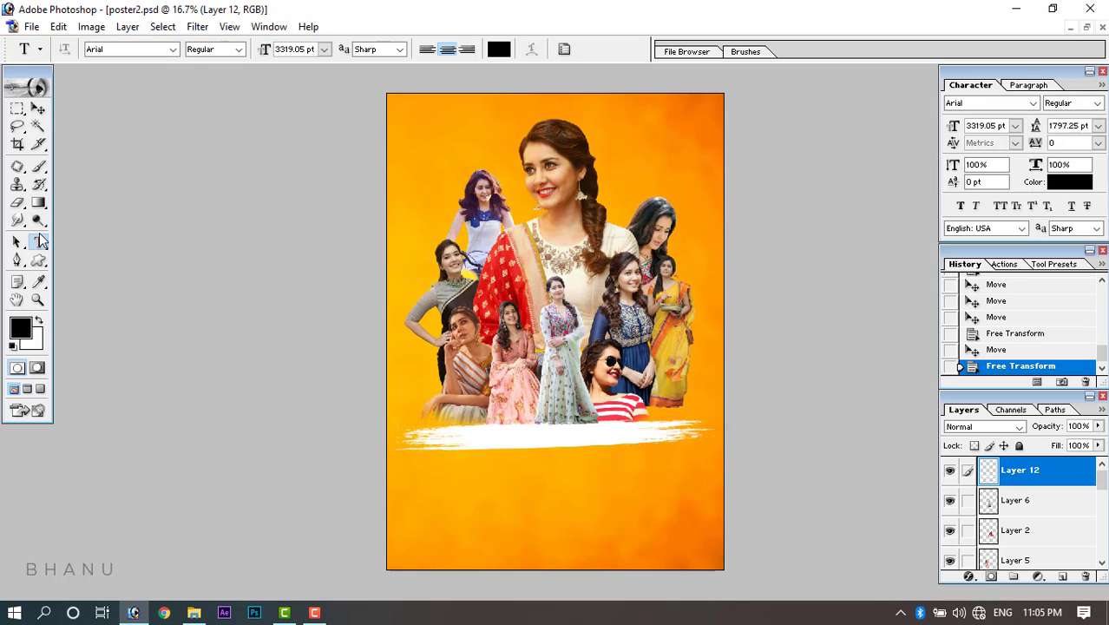
left_click(23, 335)
left_click_drag(491, 314, 445, 232)
left_click(798, 267)
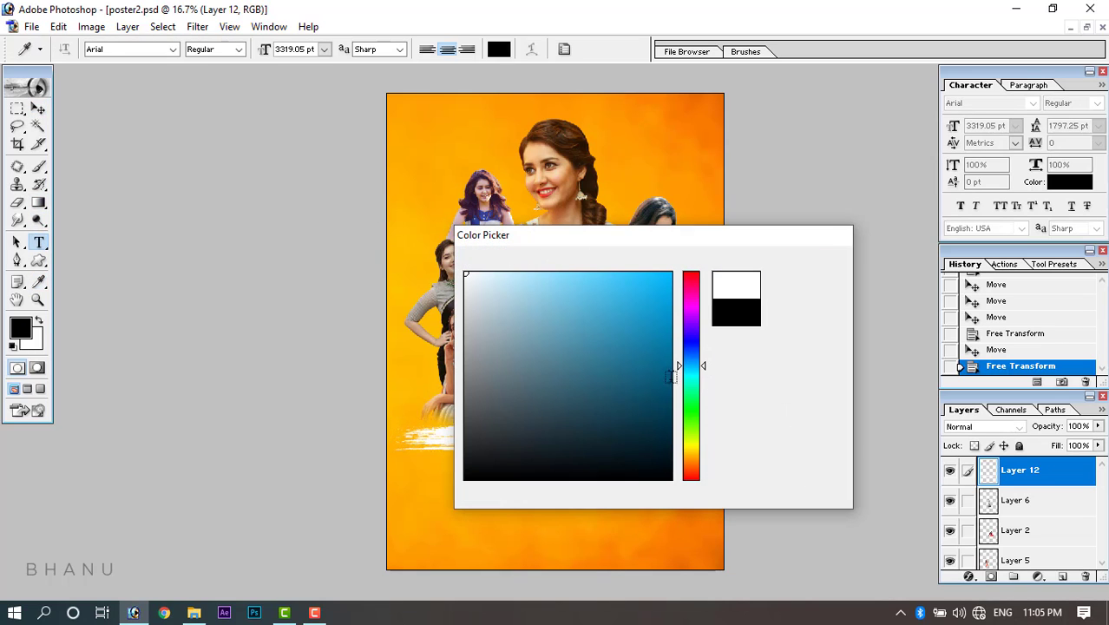
left_click(501, 490)
type("ha")
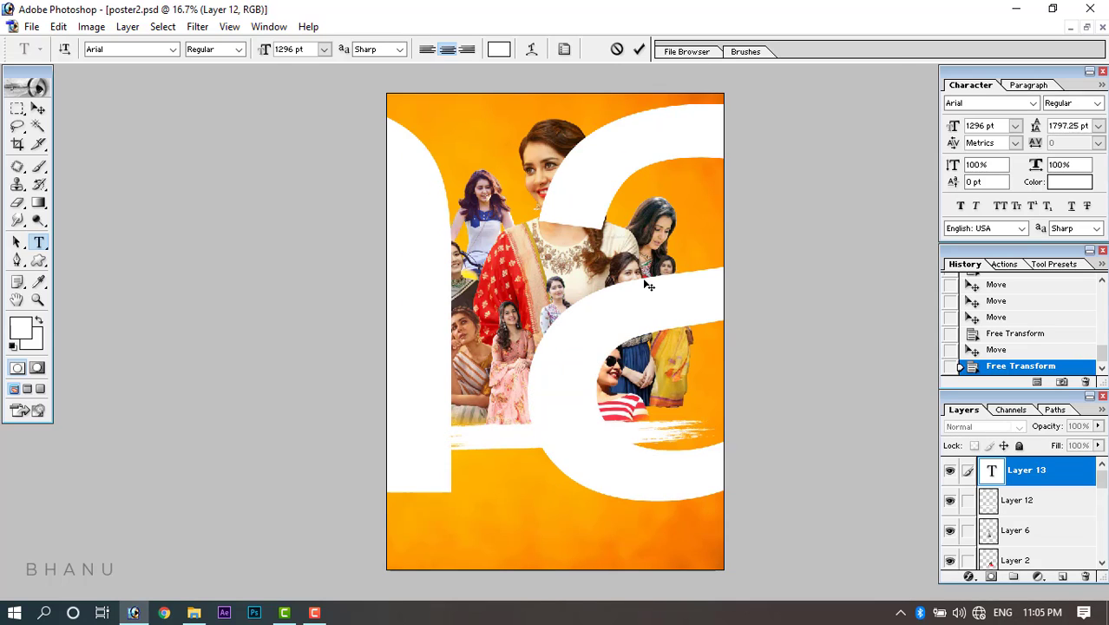
Format the new text in the CC To Be Continued font at 48 pt with automatic leading.
key("ctrl+a")
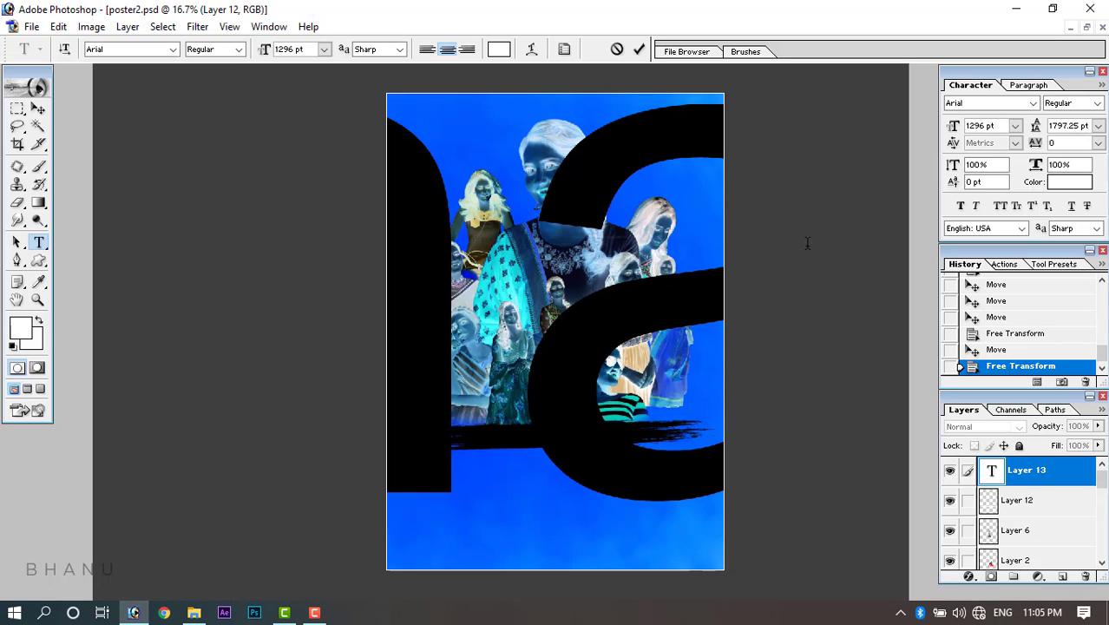
left_click(1017, 127)
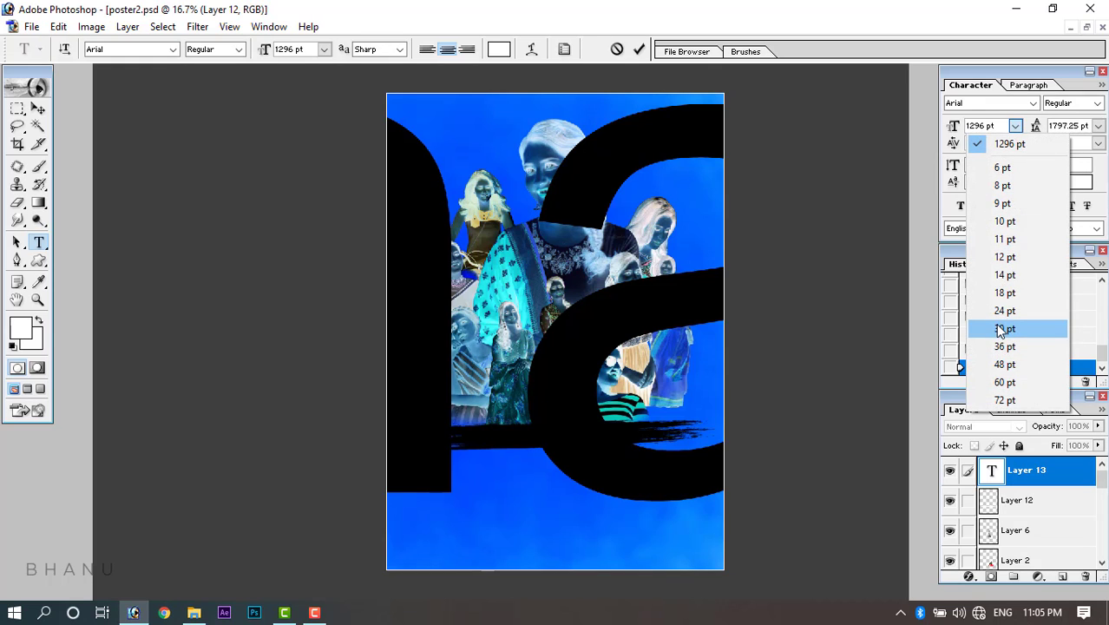
left_click(1005, 365)
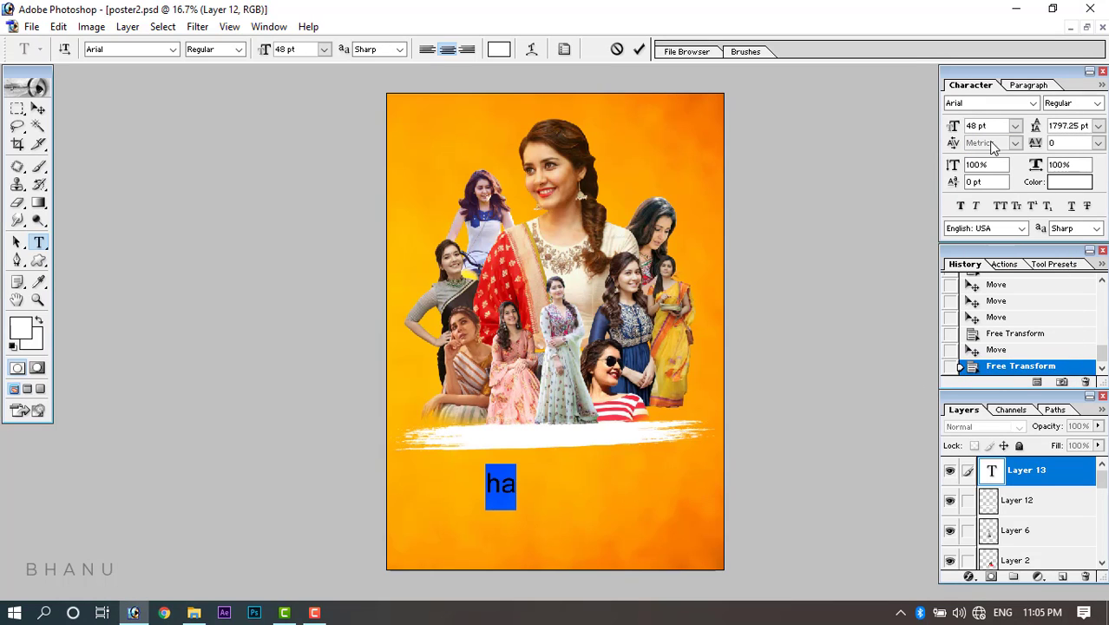
left_click(1097, 127)
left_click(1080, 143)
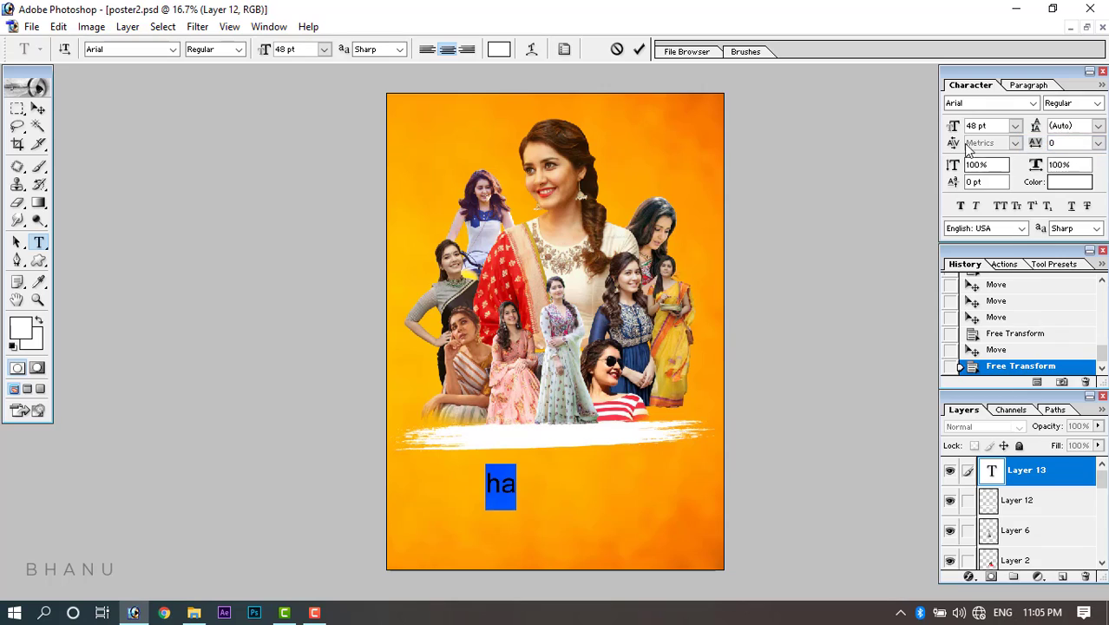
left_click(984, 103)
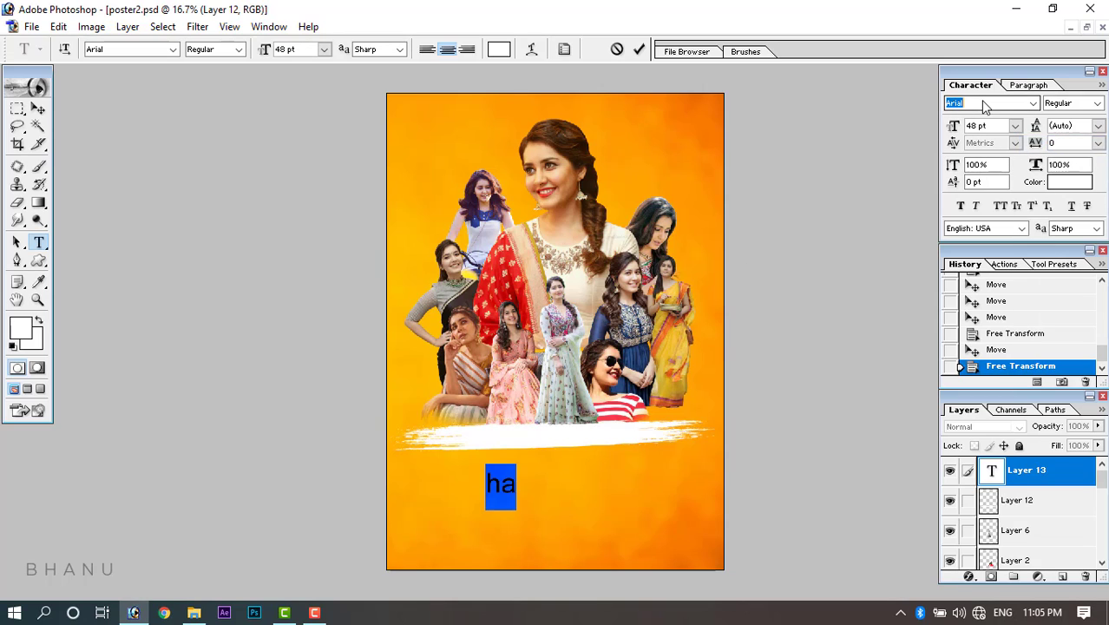
type("CC To Be Continued")
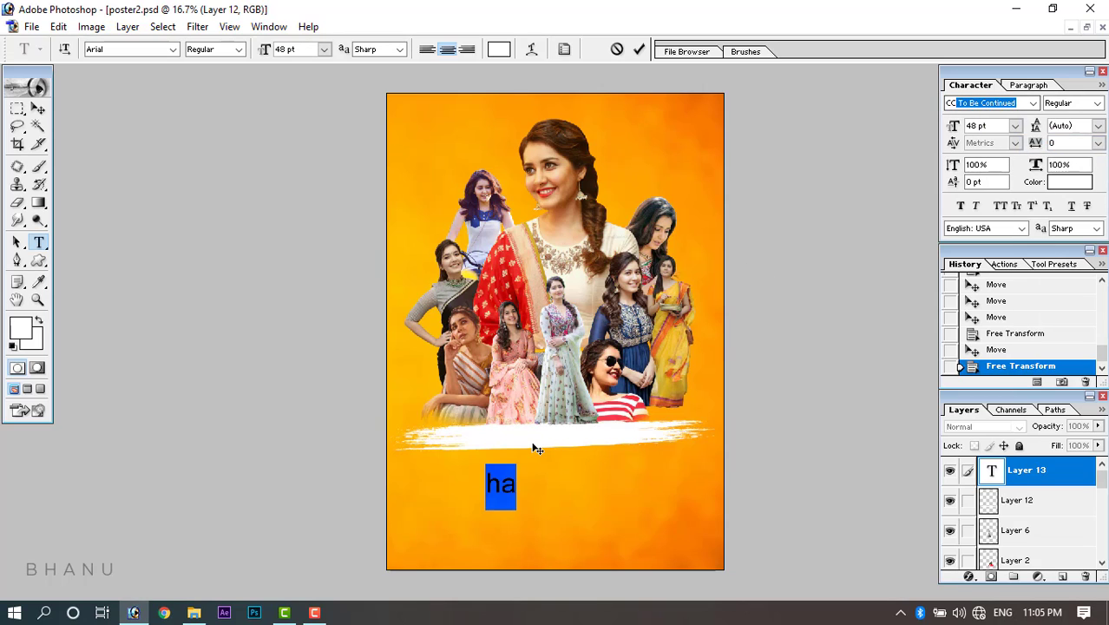
key("Return")
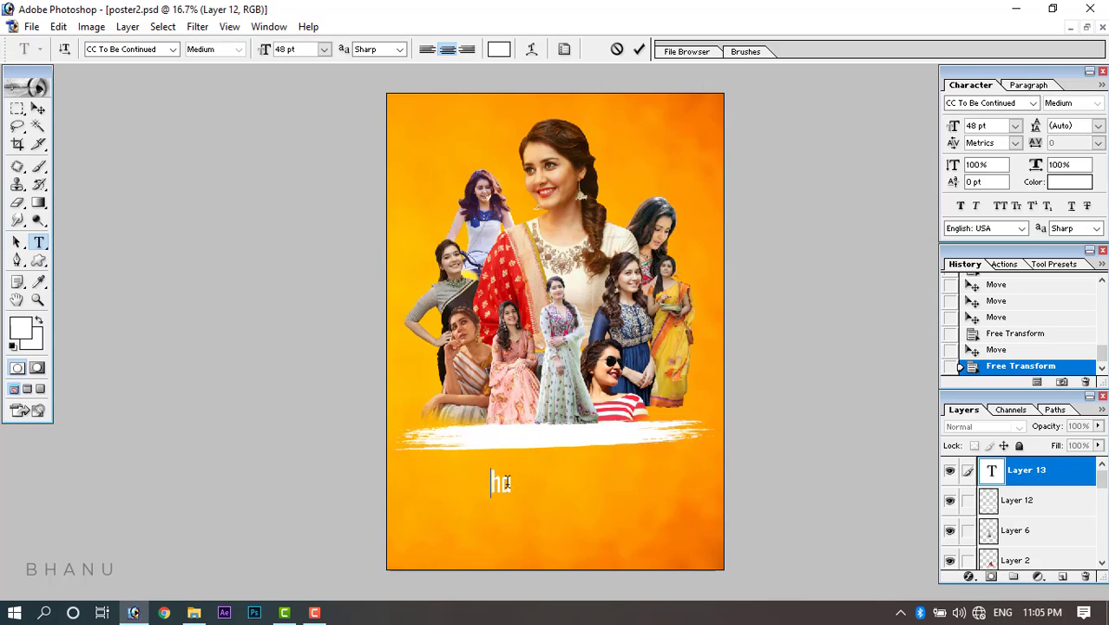
Replace the text with "HAPPY BIRTHDAY" in capitals and set its tracking to 220.
type("HA")
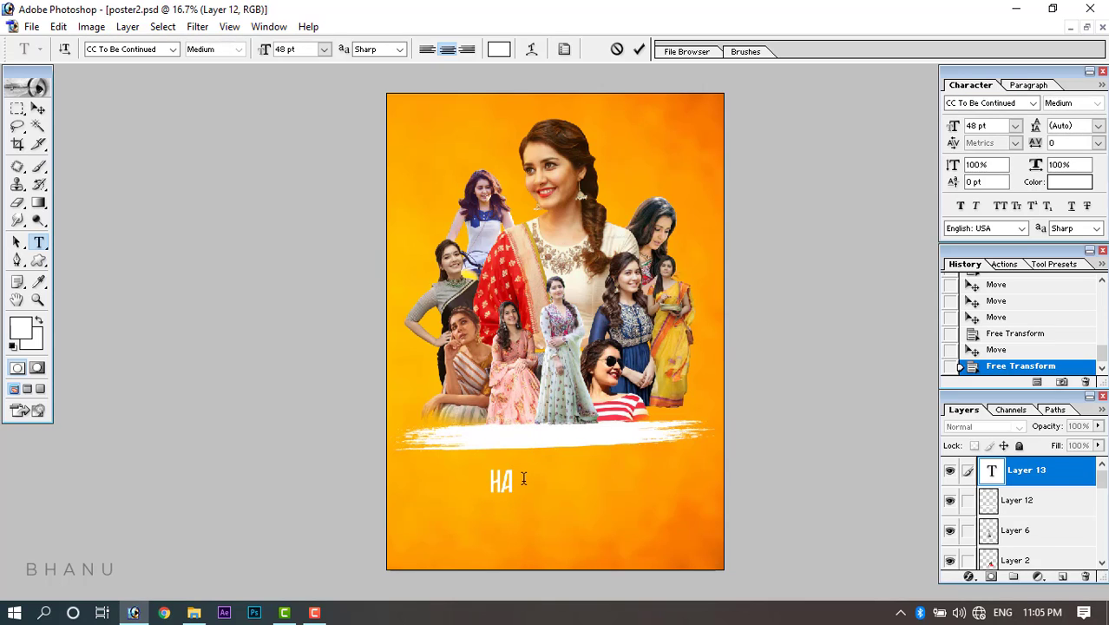
type("PPY BIRTHDAY")
key("ctrl+a")
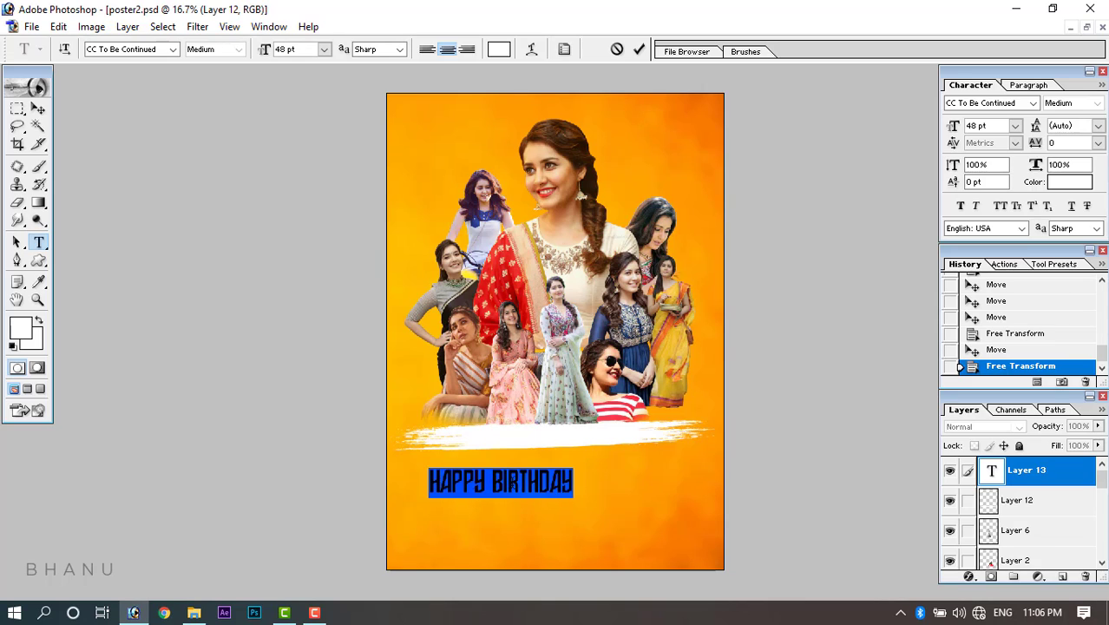
left_click(1033, 144)
key("Up")
key("Up")
key("Up")
key("Up")
key("Up")
key("Up")
key("Up")
key("Up")
key("Up")
key("Up")
key("Up")
key("Up")
key("Up")
key("Up")
key("Up")
key("Up")
key("Up")
key("Up")
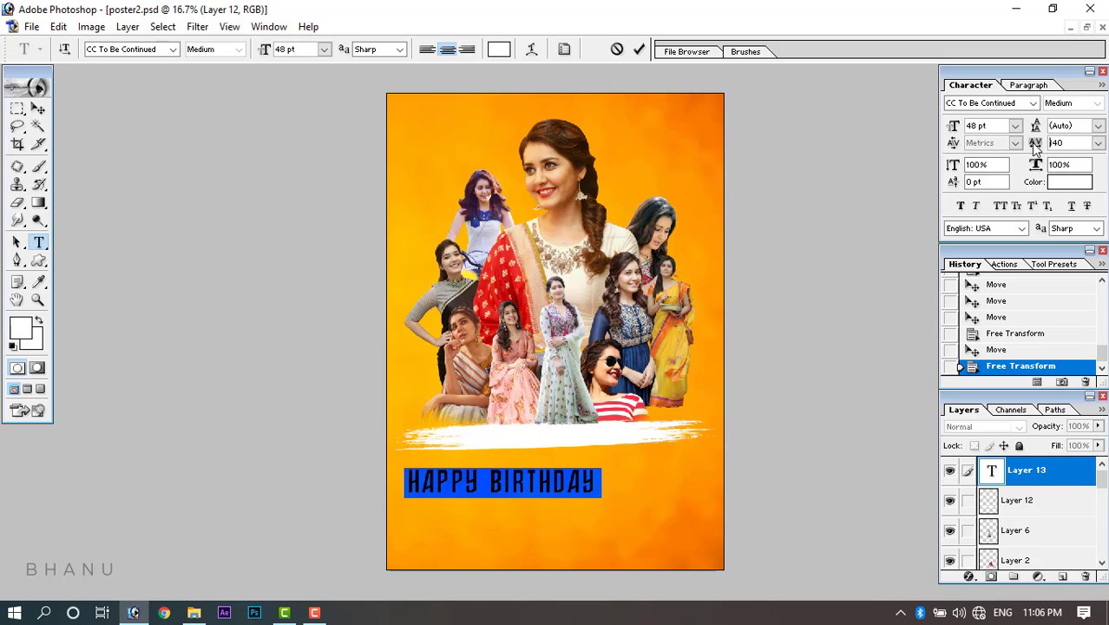
key("Up")
key("Up")
key("Up")
key("Up")
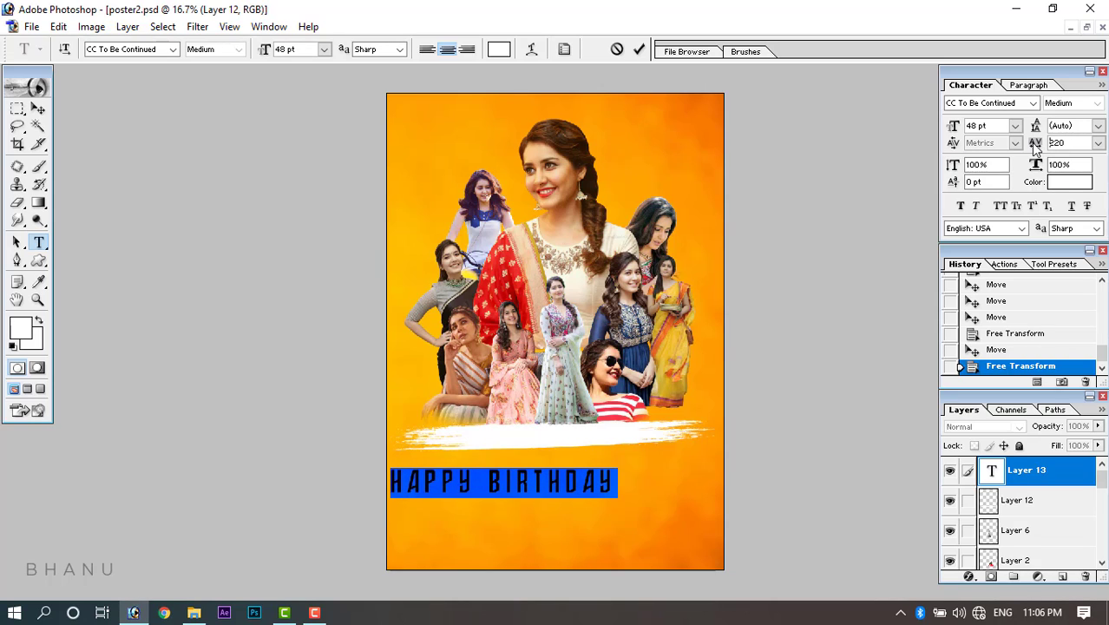
Centre the HAPPY BIRTHDAY text beneath the white stroke and scale it down to about 29.24 pt.
left_click(38, 107)
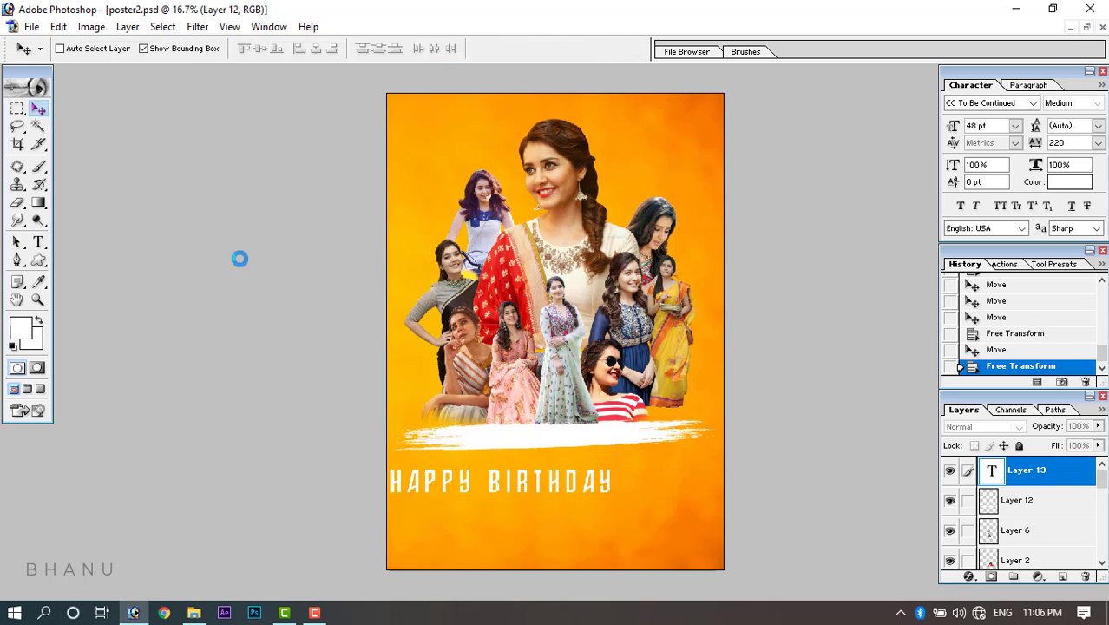
left_click_drag(502, 487, 555, 481)
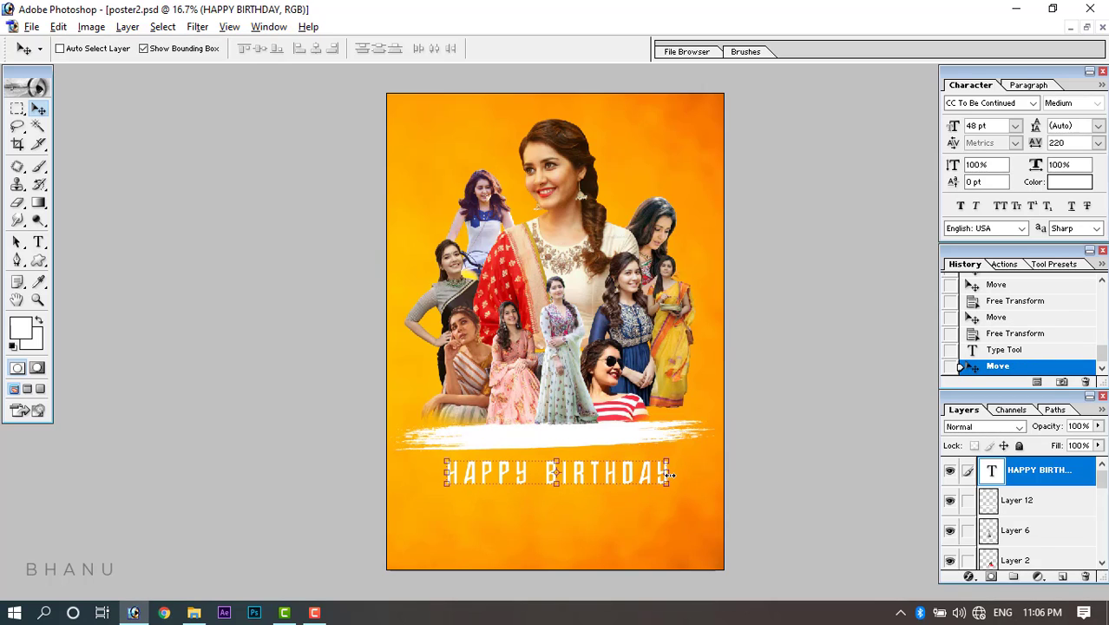
left_click_drag(675, 457, 631, 463)
key("Return")
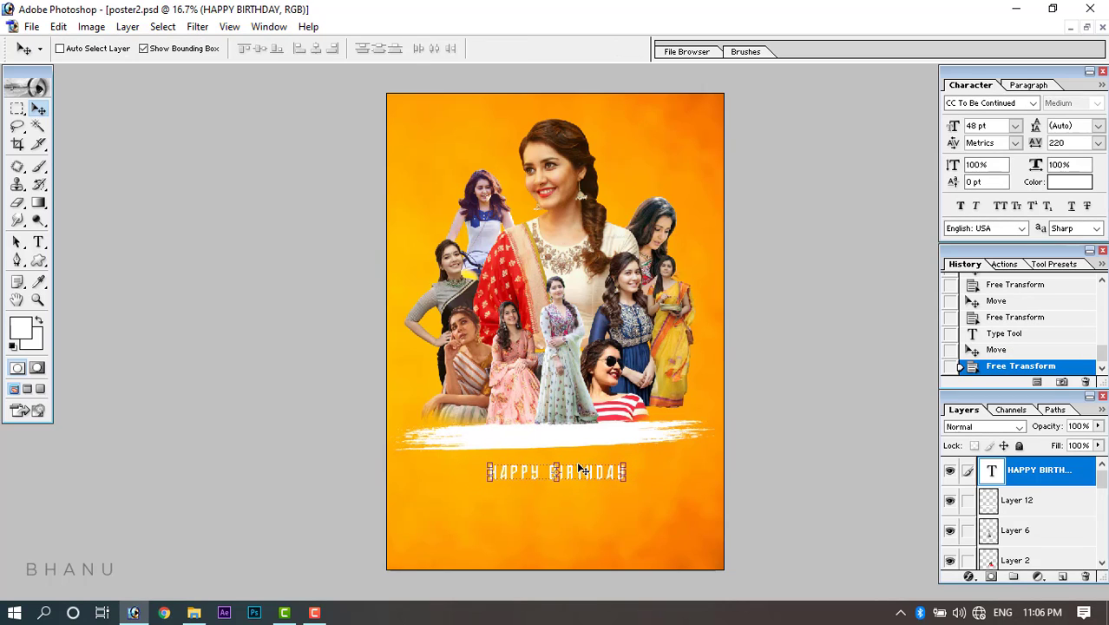
Add a separate text layer reading "RASHIKHANNA" near the poster's lower edge.
left_click(38, 242)
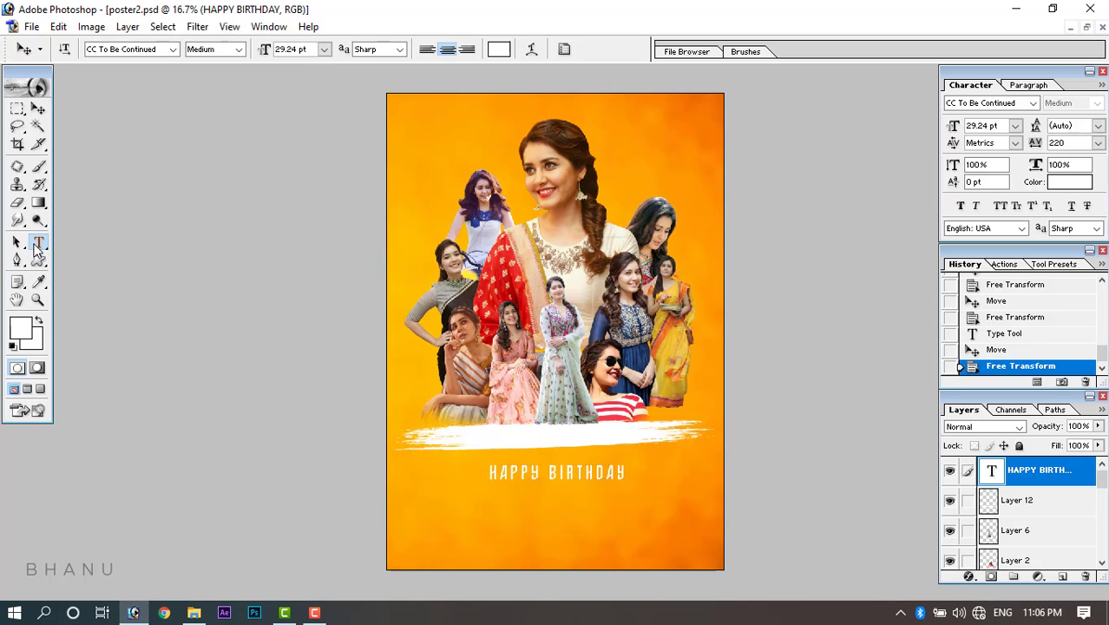
left_click(449, 531)
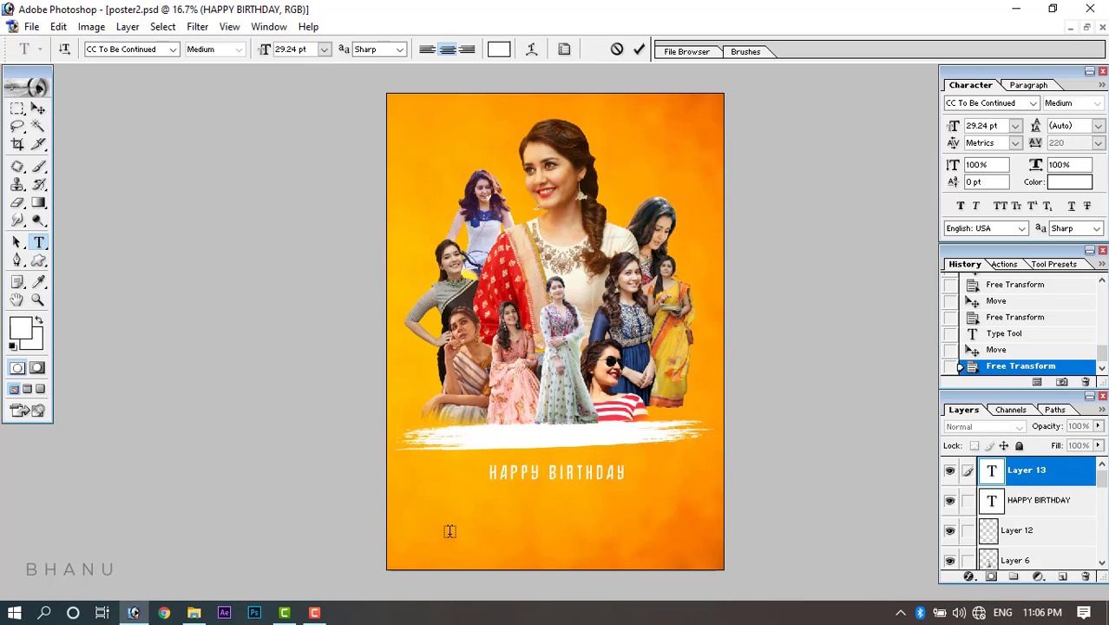
type("RASHIKHANNA")
left_click(39, 107)
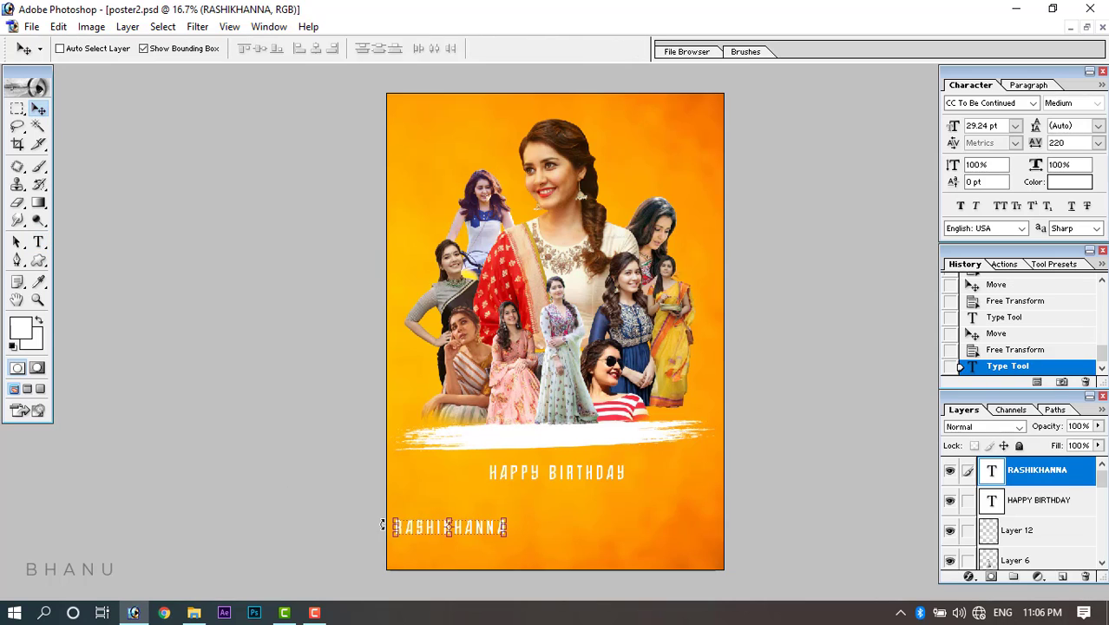
Enlarge the RASHIKHANNA text directly beneath HAPPY BIRTHDAY and set its tracking to 100.
left_click_drag(407, 532, 430, 505)
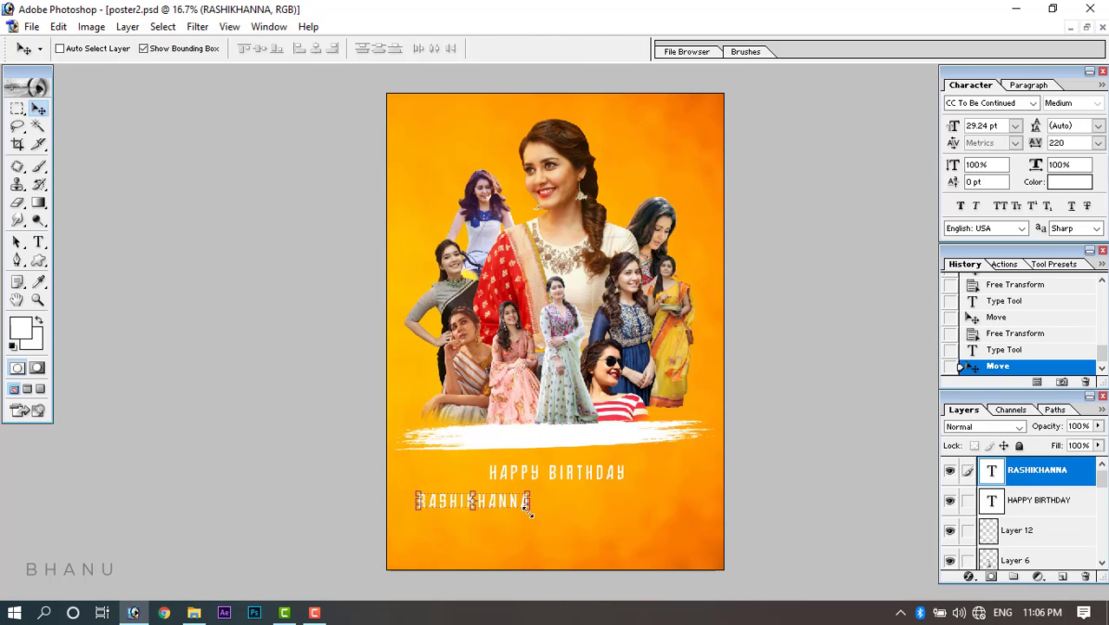
left_click_drag(524, 510, 685, 563)
key("Return")
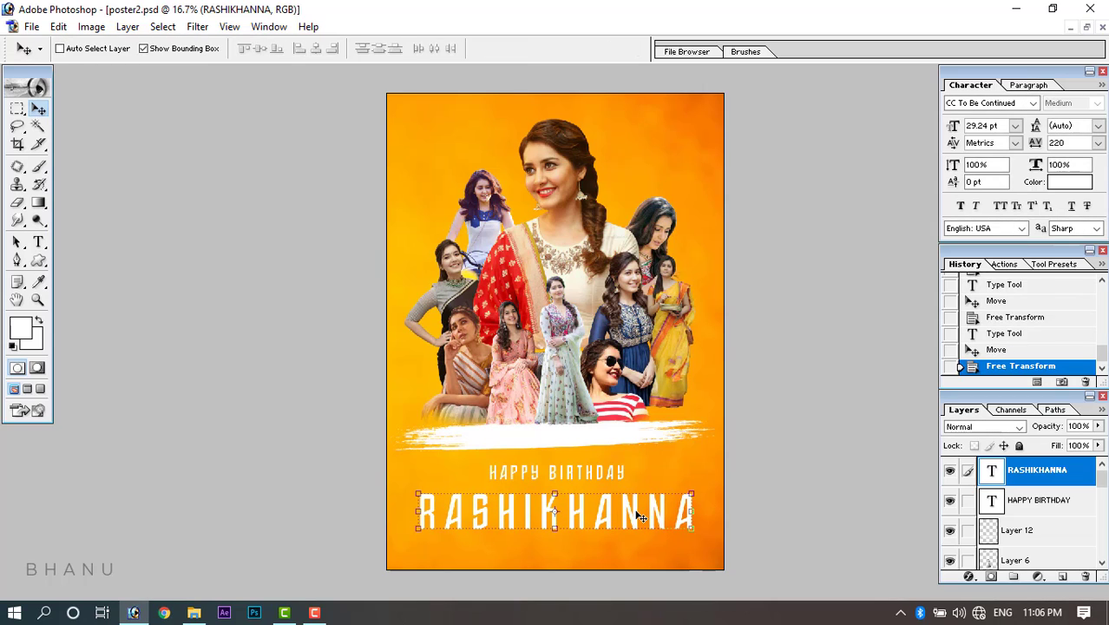
double_click(1055, 143)
key("Return")
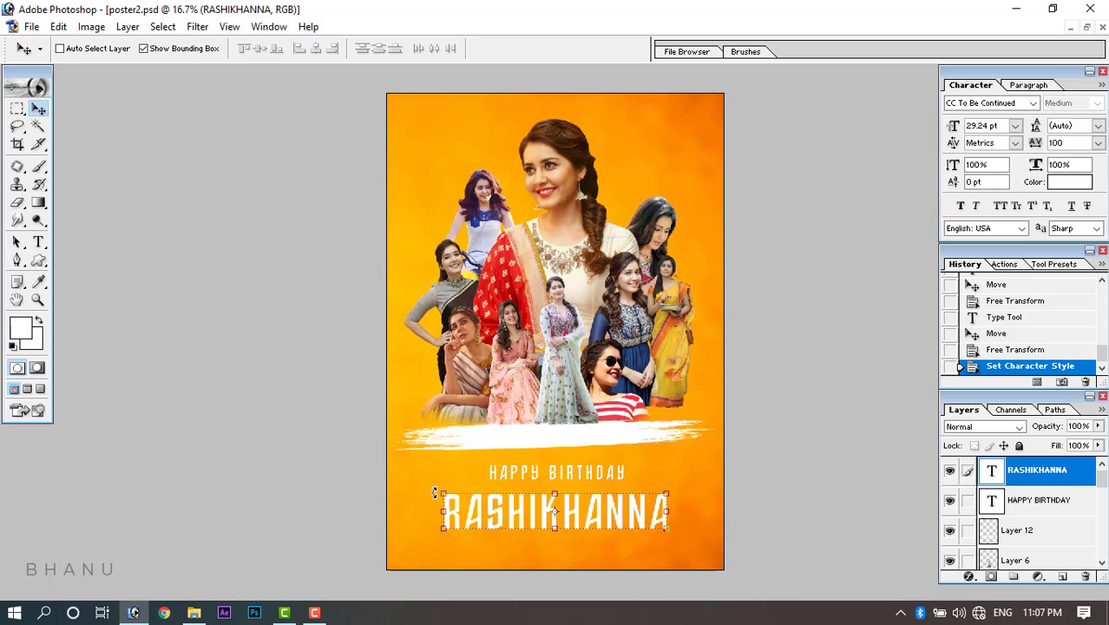
Scale the RASHIKHANNA text up to 125.8% and centre it beneath HAPPY BIRTHDAY.
left_click_drag(473, 514, 446, 514)
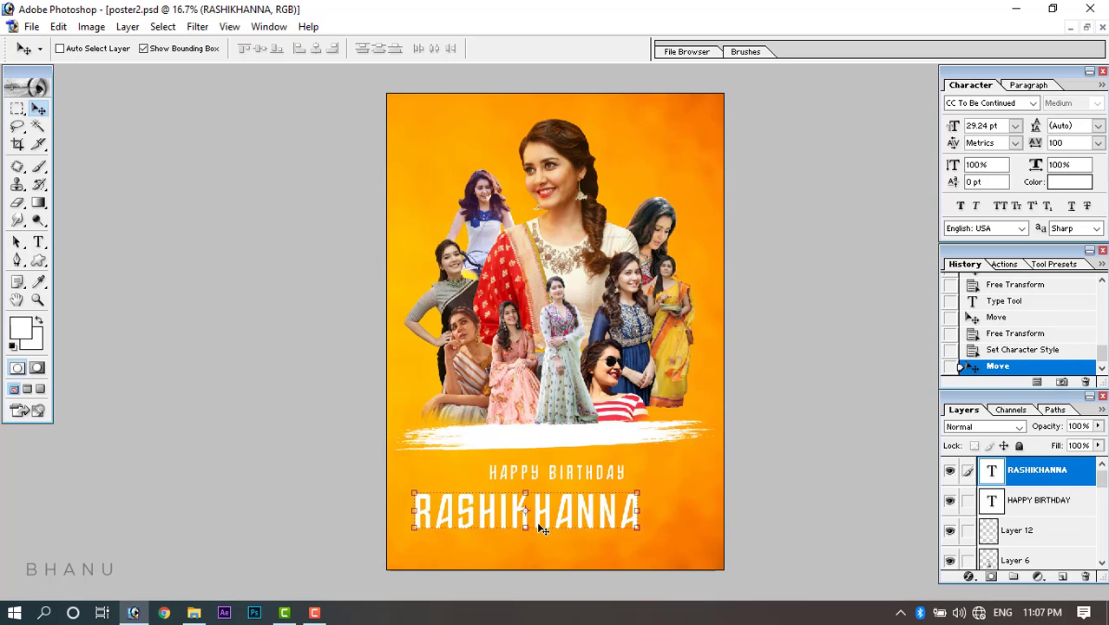
left_click_drag(634, 534, 695, 536)
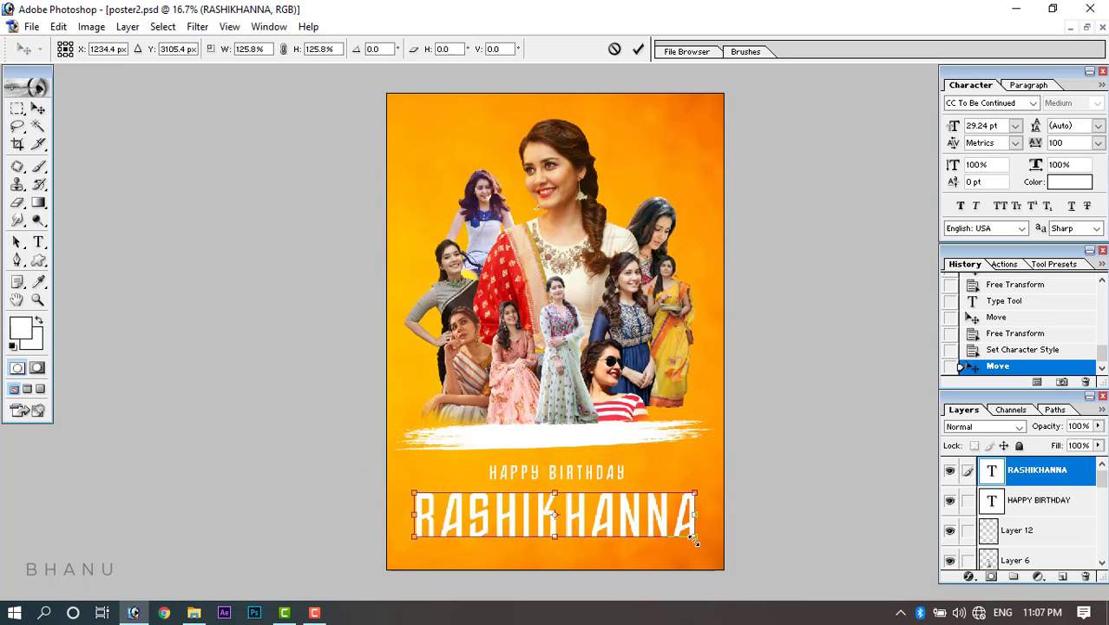
left_click(37, 108)
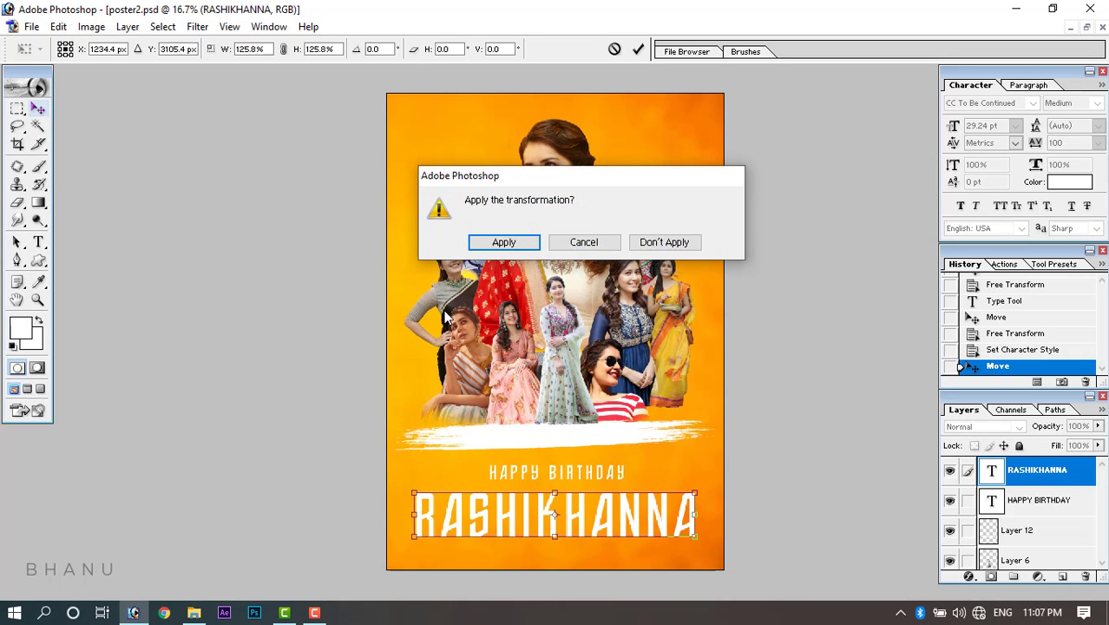
left_click(505, 243)
key("ctrl+plus")
key("ctrl+plus")
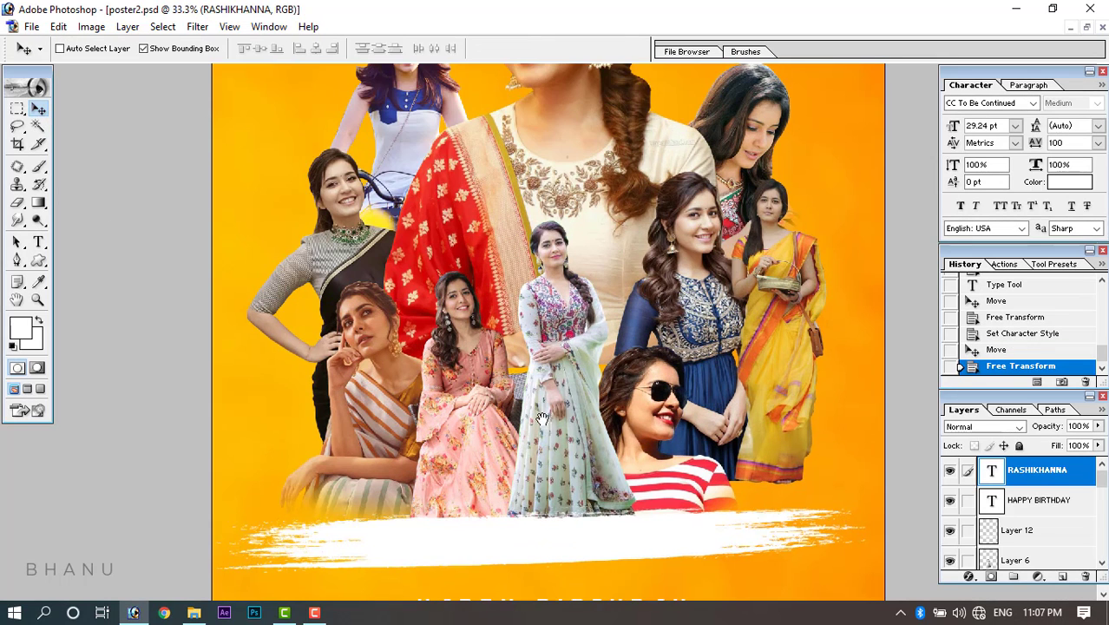
left_click_drag(542, 537, 540, 330)
right_click(566, 415)
left_click(598, 418)
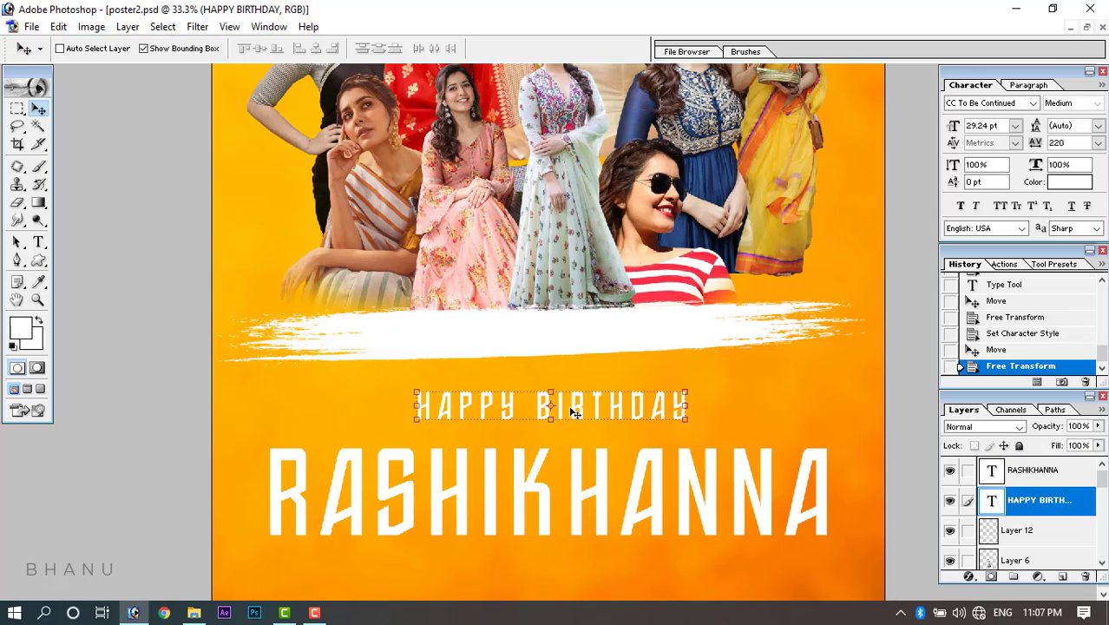
left_click_drag(573, 407, 571, 419)
Shift the RASHIKHANNA text slightly lower to restore a gap below HAPPY BIRTHDAY, and hide the bounding box.
right_click(607, 461)
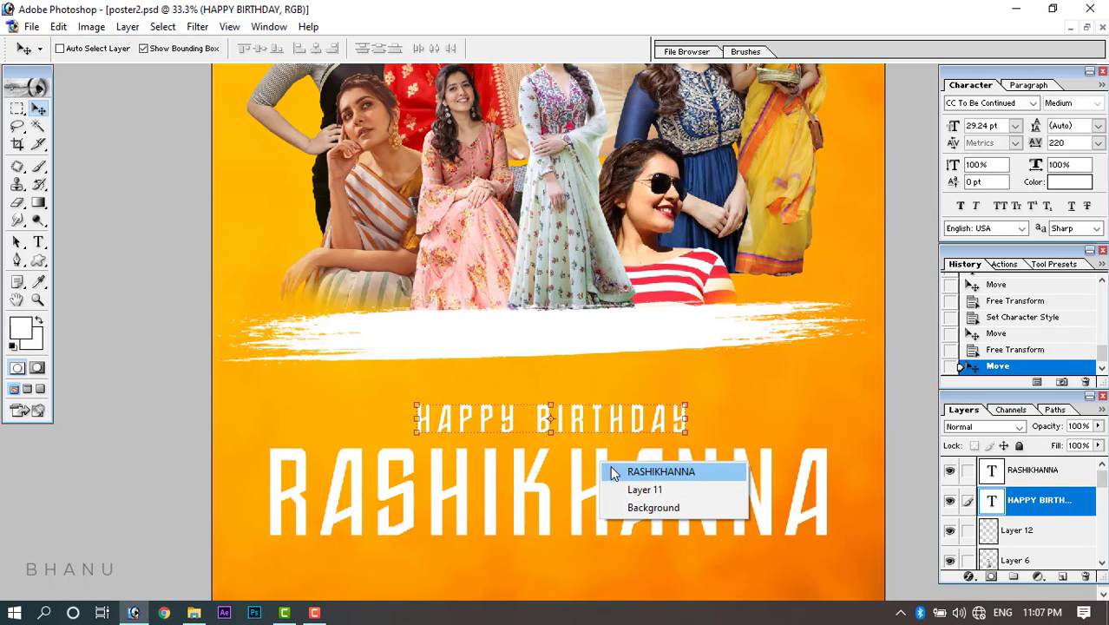
left_click(618, 467)
left_click_drag(612, 465, 612, 465)
key("ctrl+minus")
key("ctrl+minus")
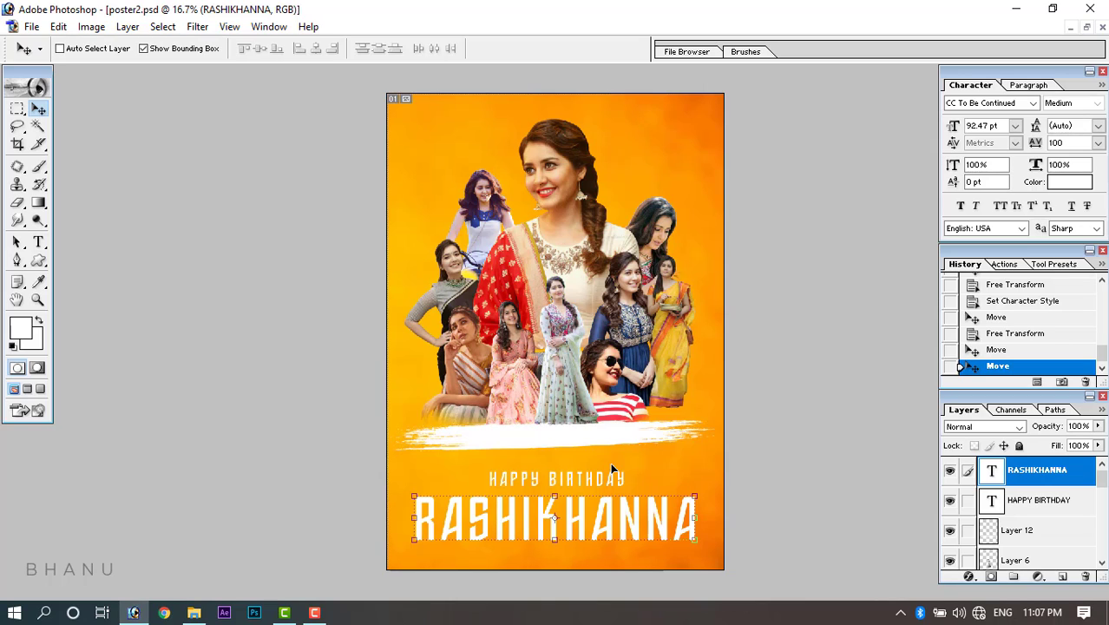
left_click(144, 49)
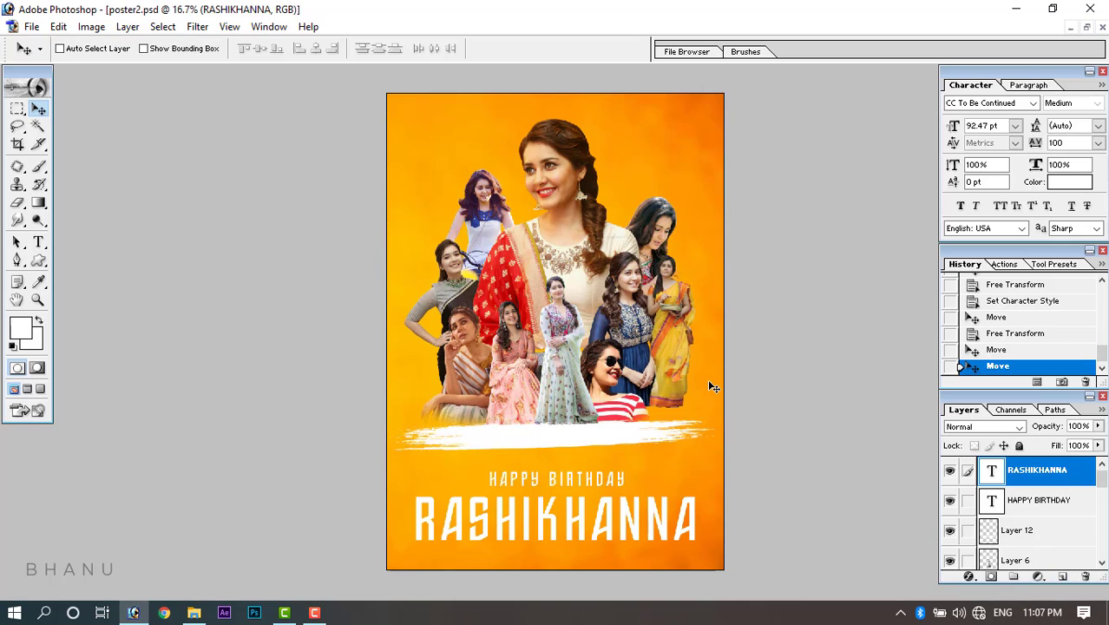
Create a new empty layer above the title text and select the entire canvas.
key("ctrl+shift+n")
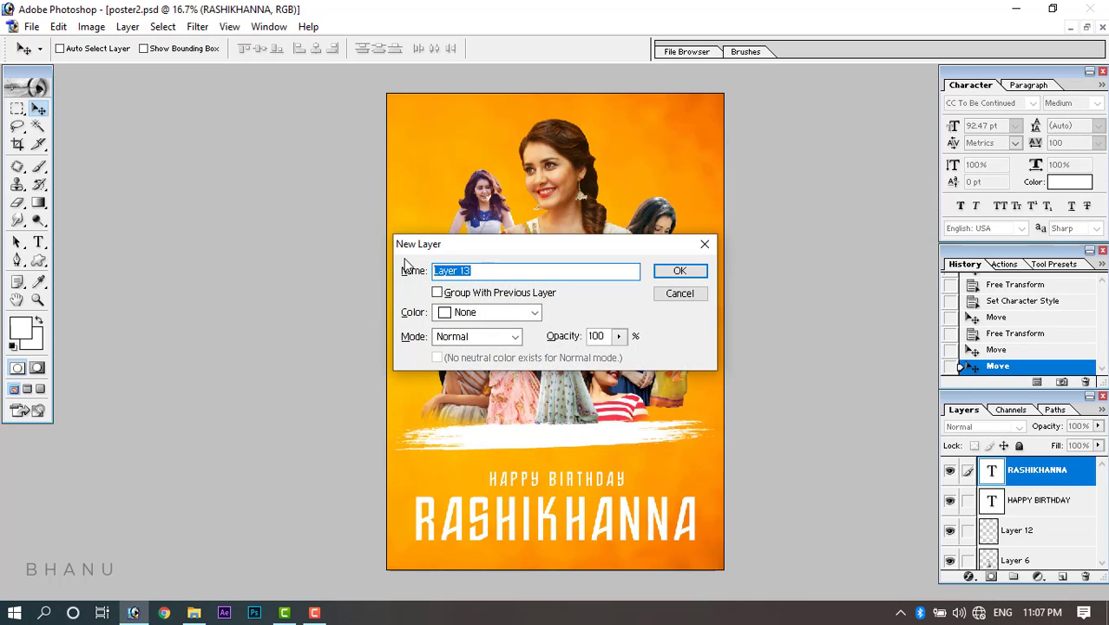
left_click(680, 270)
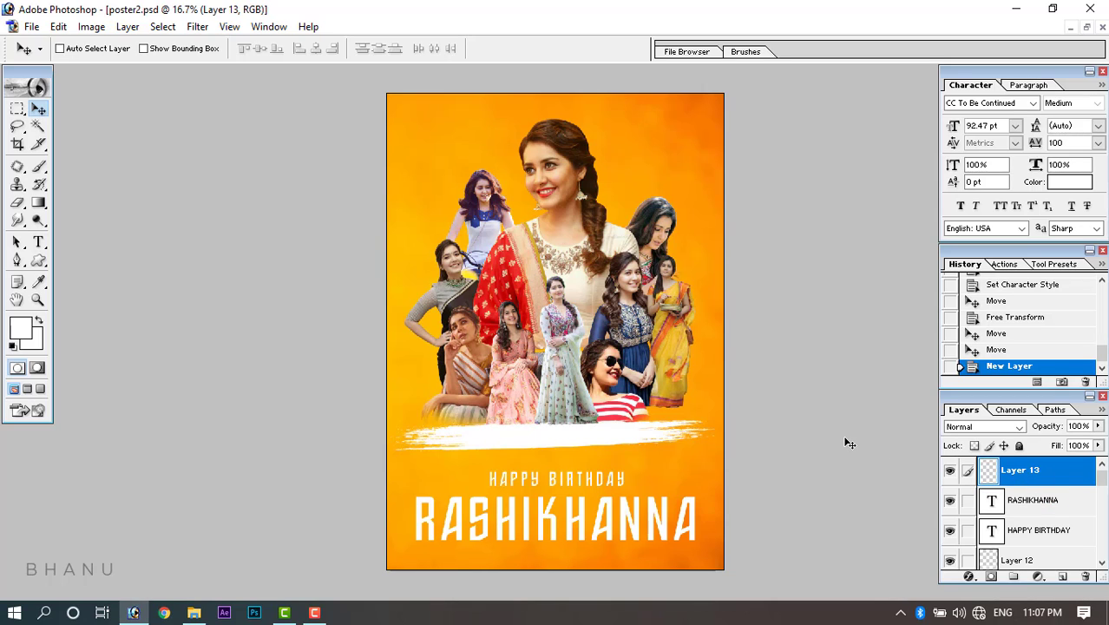
key("ctrl+a")
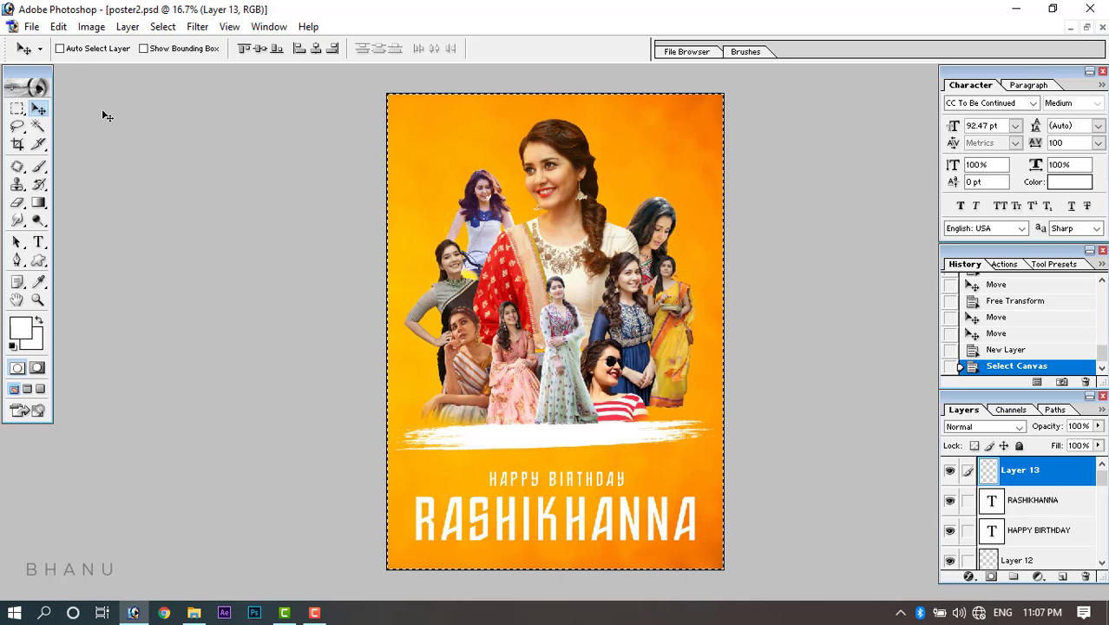
Apply a 20 px white stroke inside the canvas selection.
left_click(59, 26)
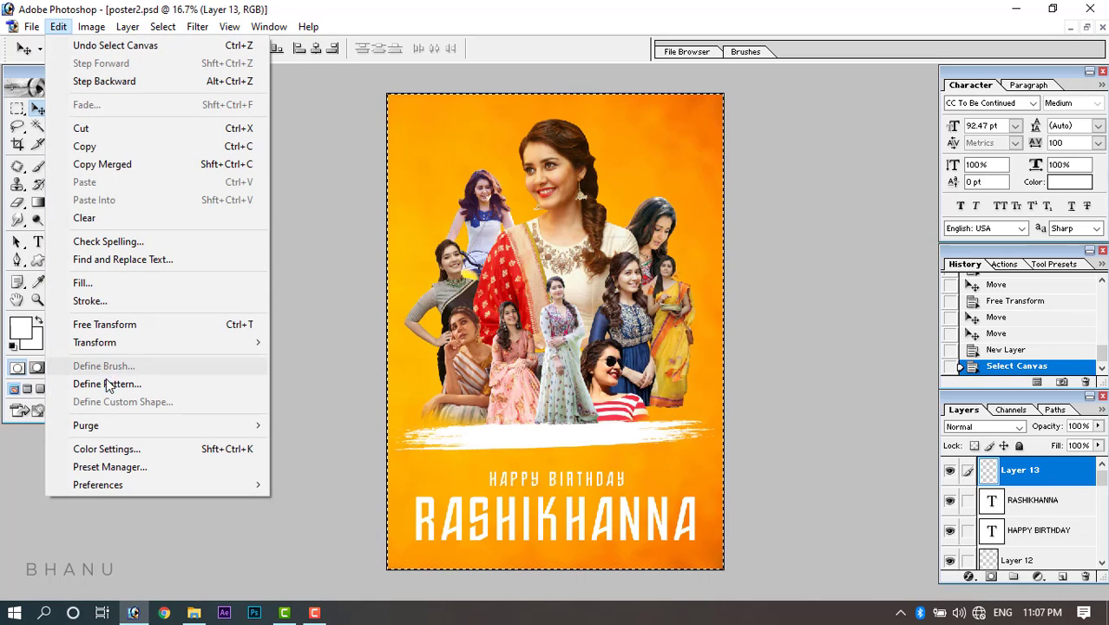
left_click(90, 300)
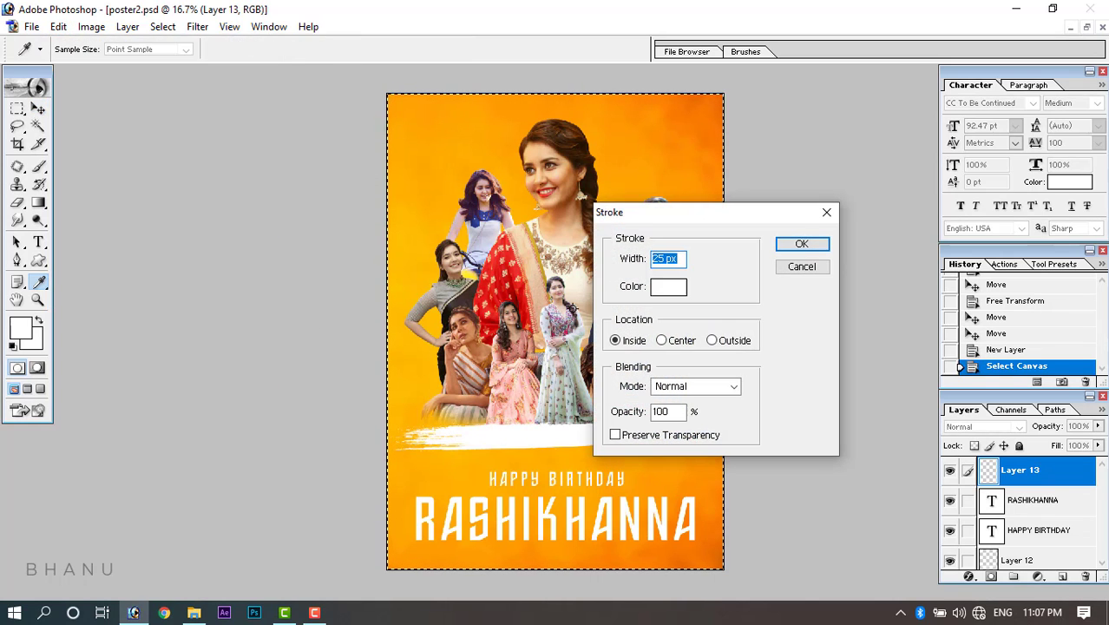
double_click(658, 258)
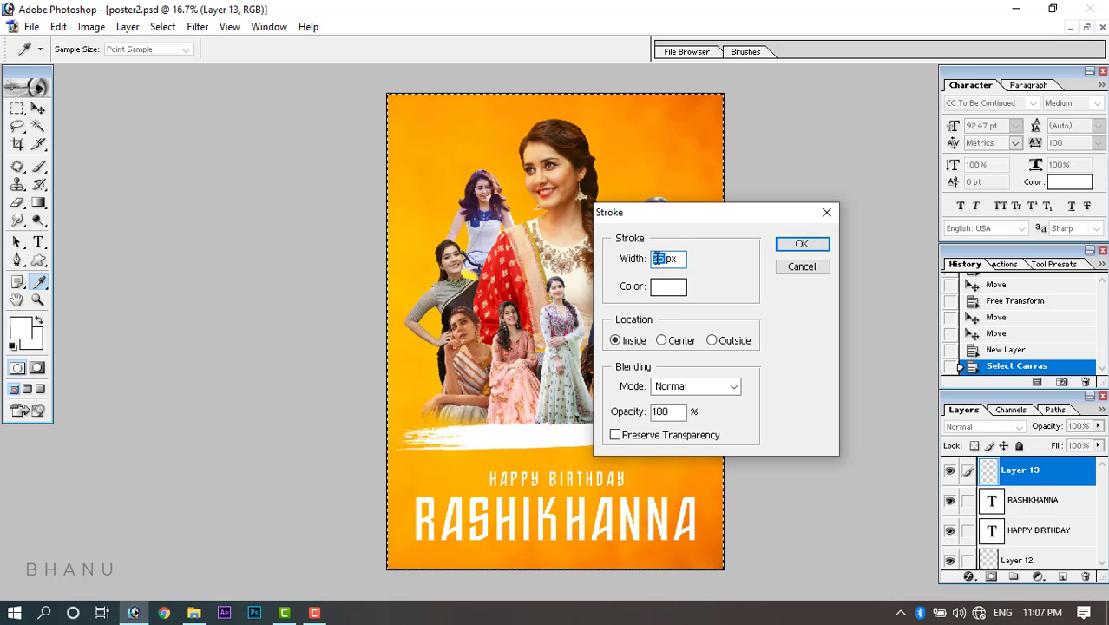
type("20")
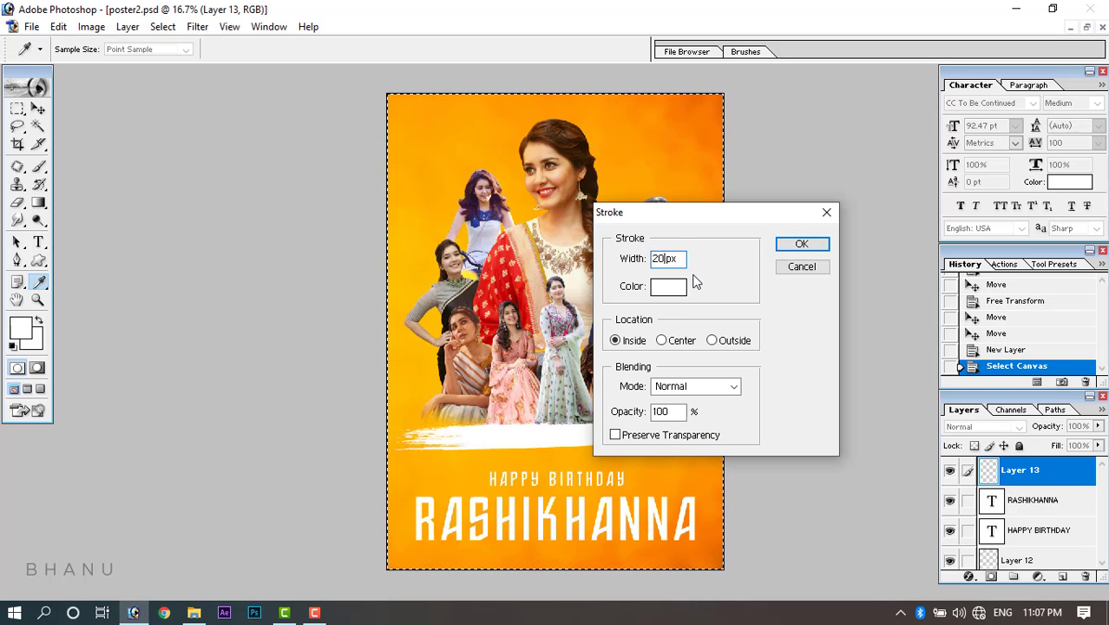
left_click(798, 245)
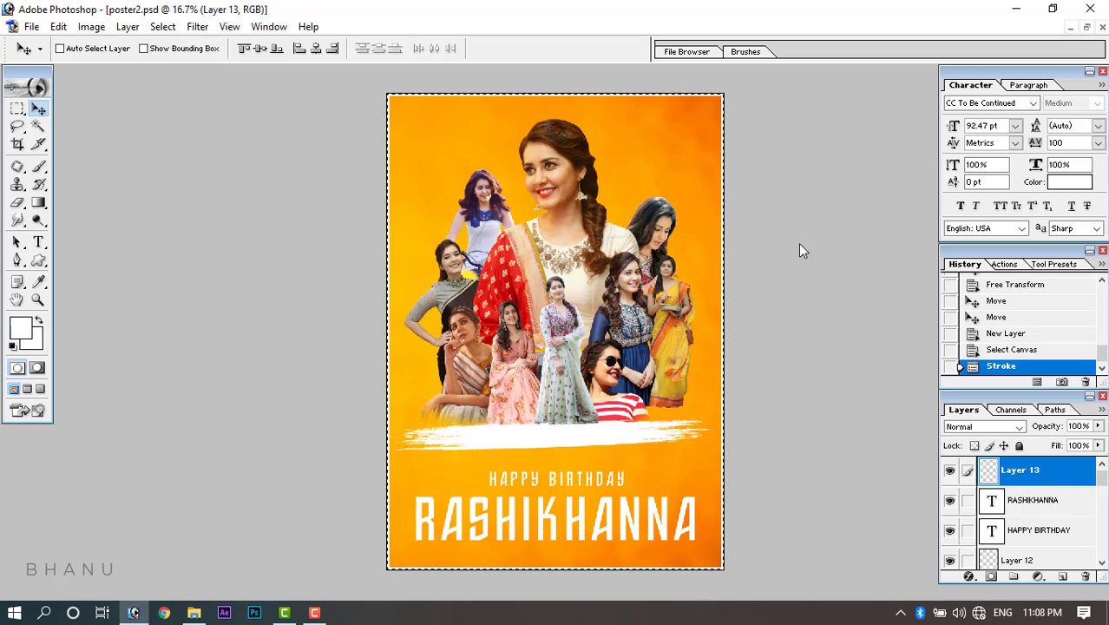
Restroke the canvas selection with a 25 px white inside border.
left_click(58, 26)
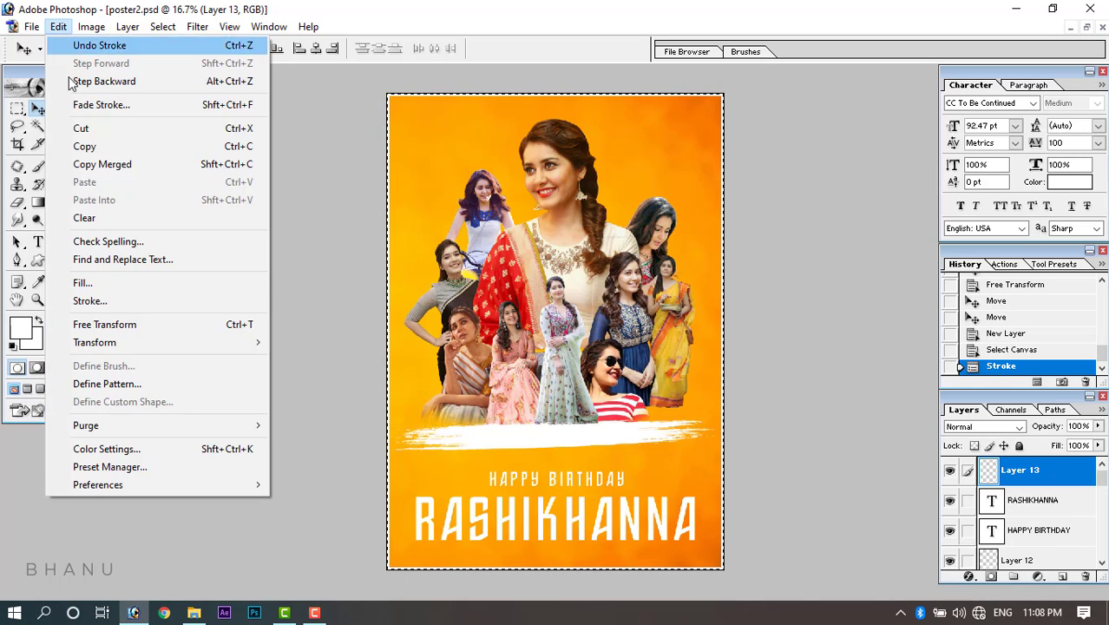
left_click(98, 300)
type("25")
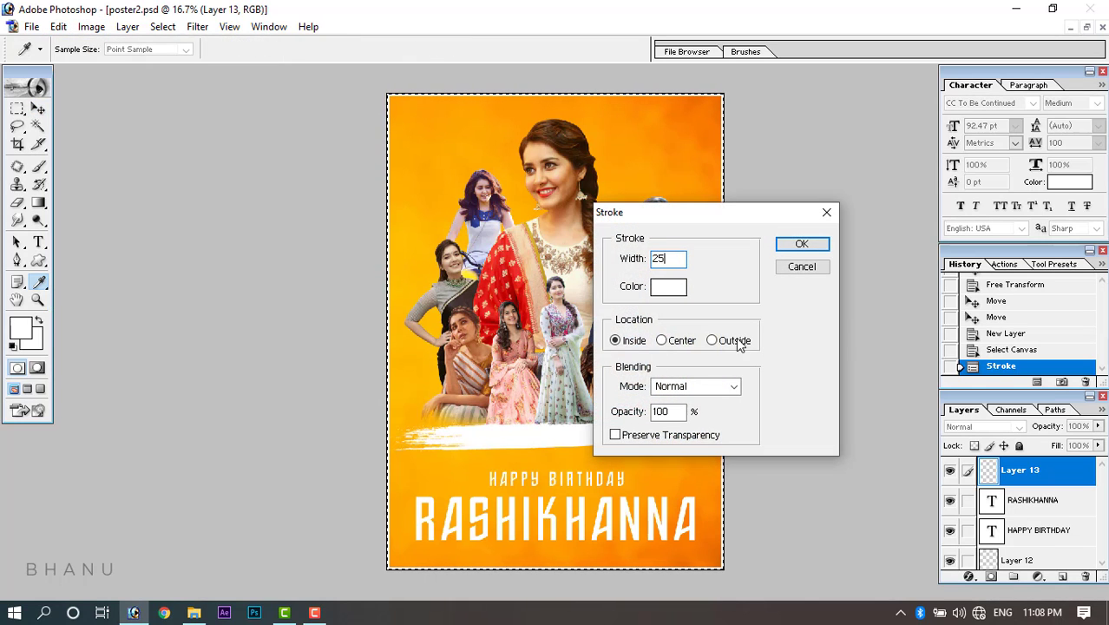
left_click(785, 245)
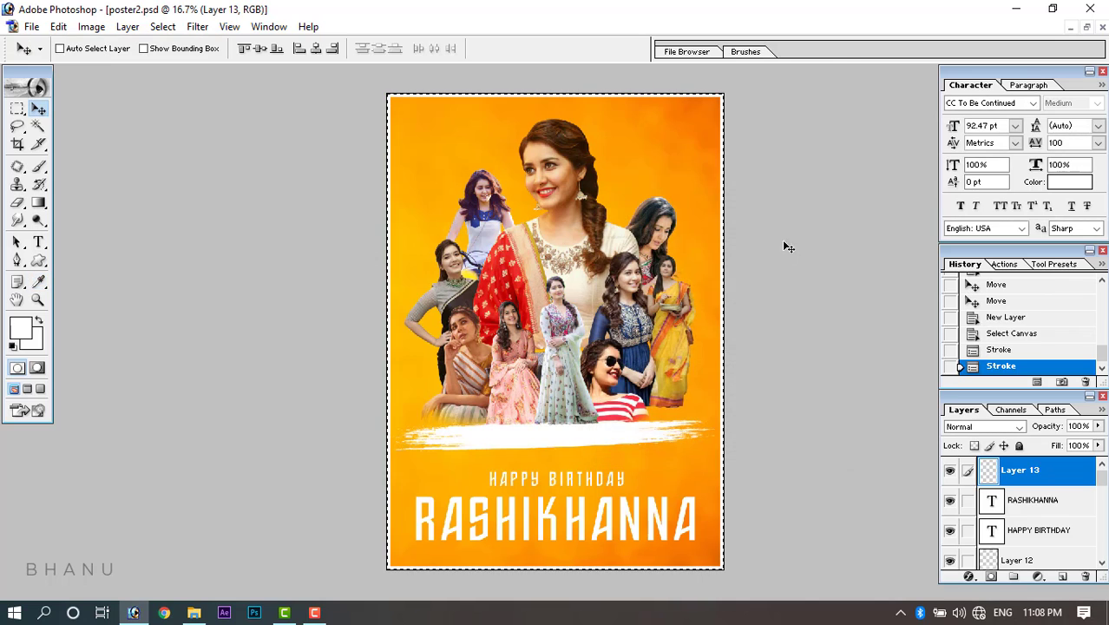
Stroke the canvas selection again with a thicker white inside border and clear the selection.
left_click(58, 26)
left_click(98, 300)
type("3")
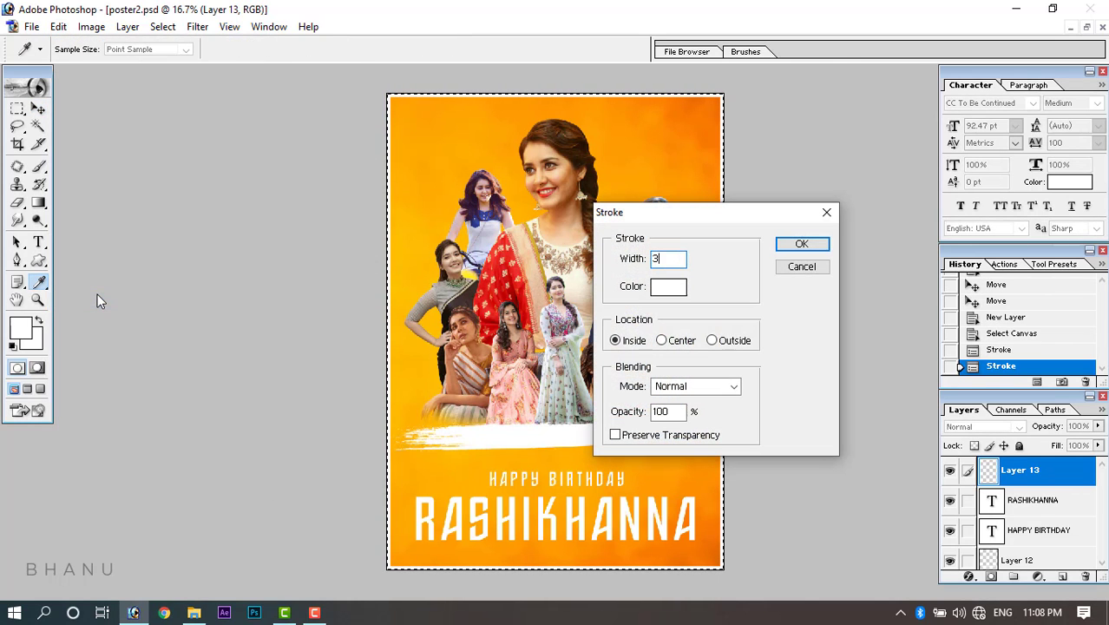
left_click(799, 245)
key("v")
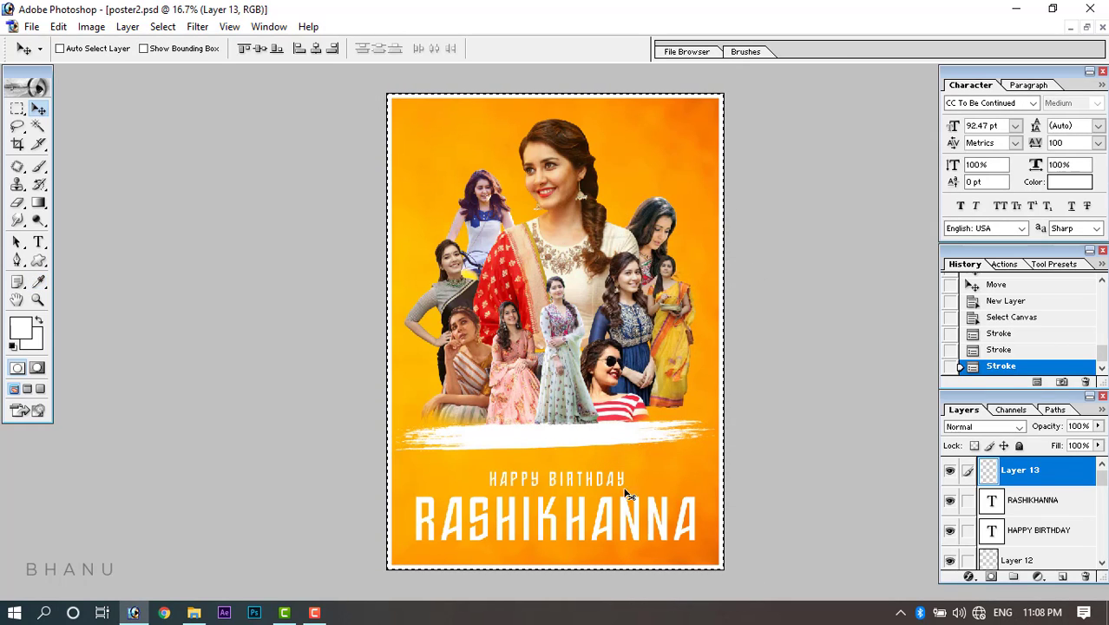
key("ctrl+d")
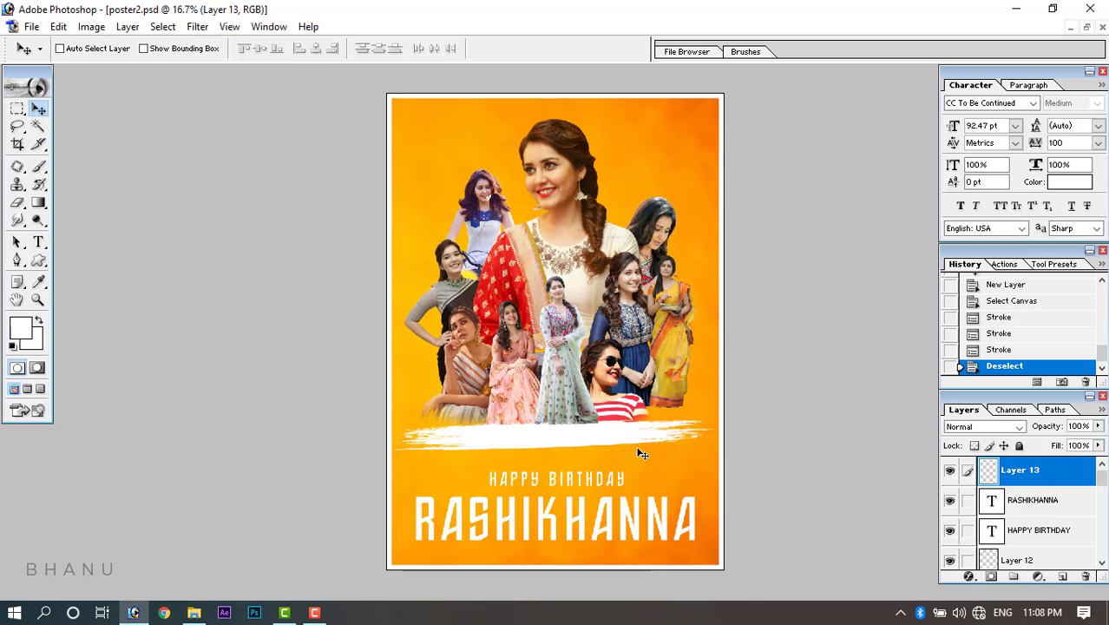
Unlink the yellow-sari cut-out from the other photos and move it down to meet the white brush stroke.
right_click(673, 309)
left_click(681, 318)
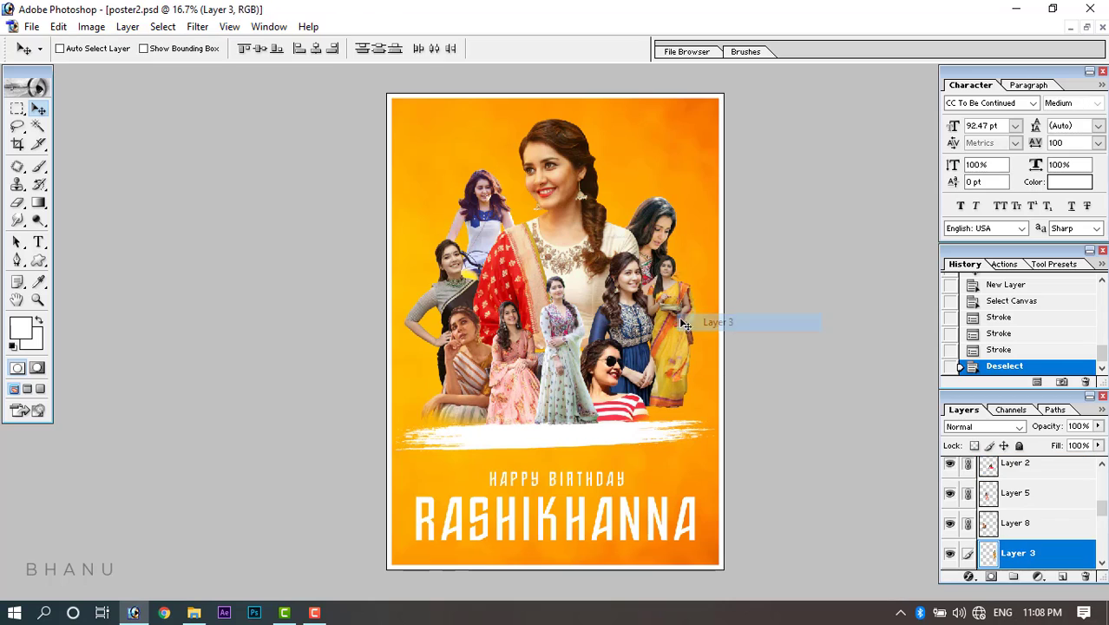
right_click(672, 310)
left_click(681, 318)
left_click_drag(671, 322, 671, 332)
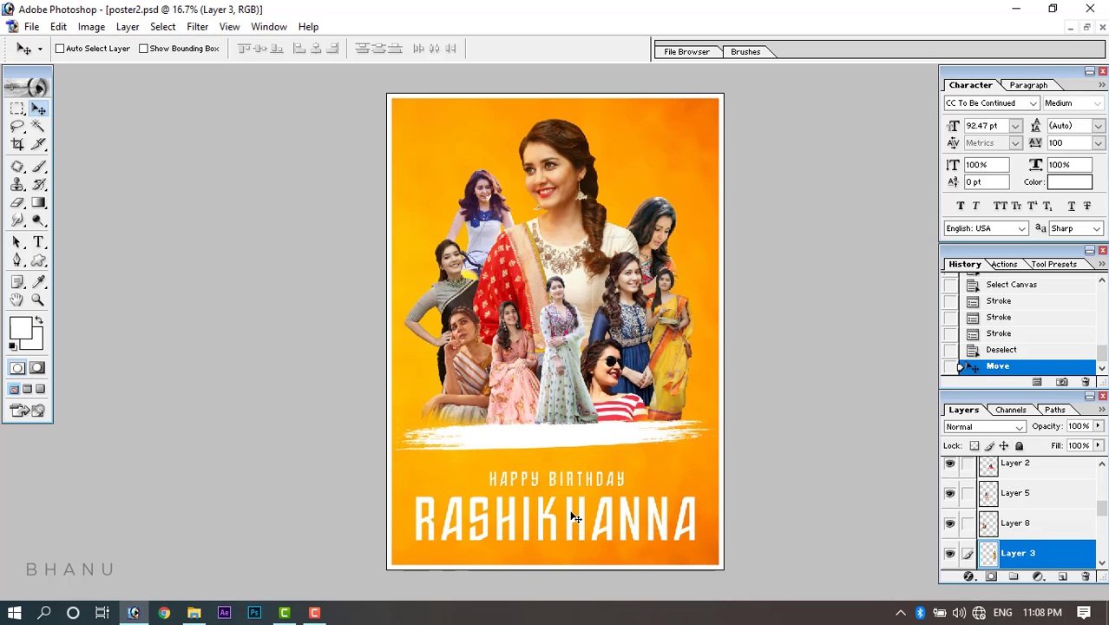
Add a Gradient Overlay effect to the RASHIKHANNA text layer.
key("ctrl+plus")
key("ctrl+plus")
scroll(572, 511, "down", 5)
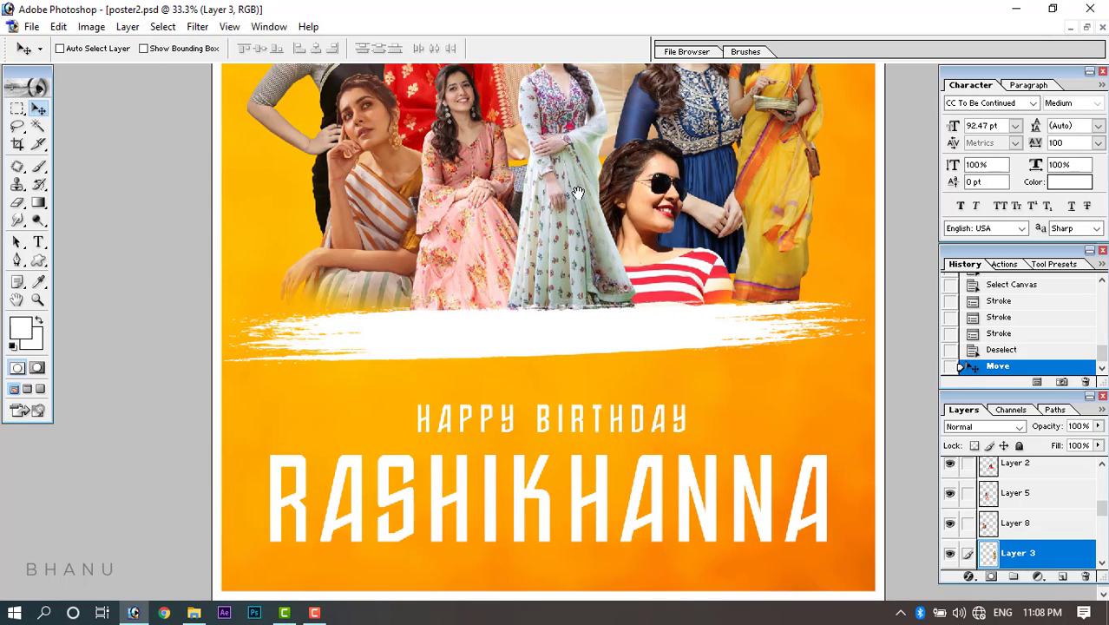
right_click(493, 493)
left_click(504, 503)
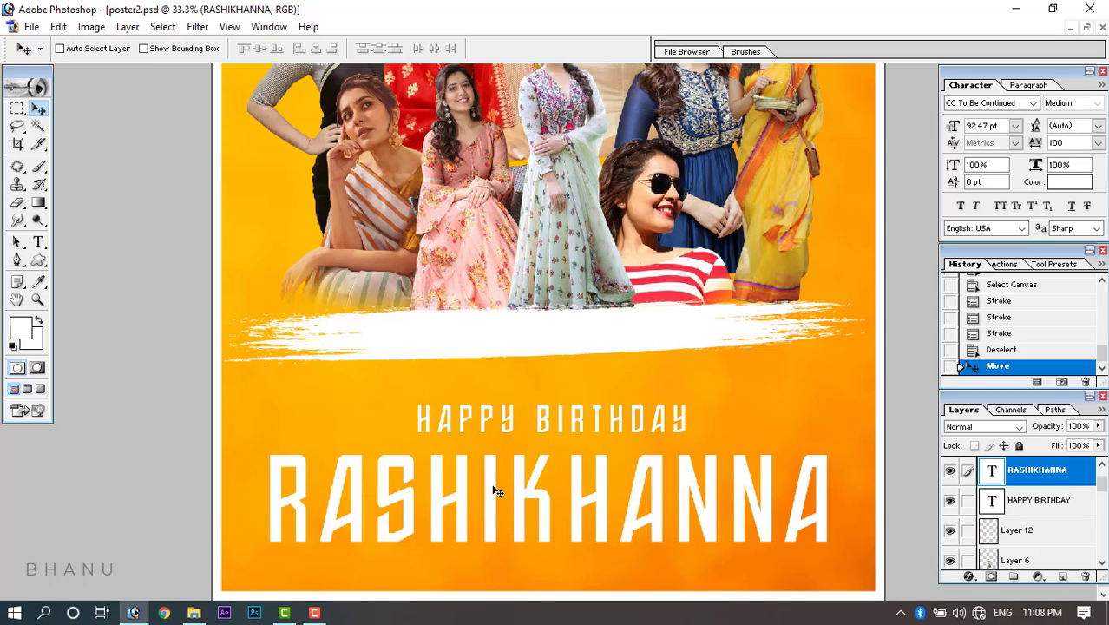
right_click(1024, 474)
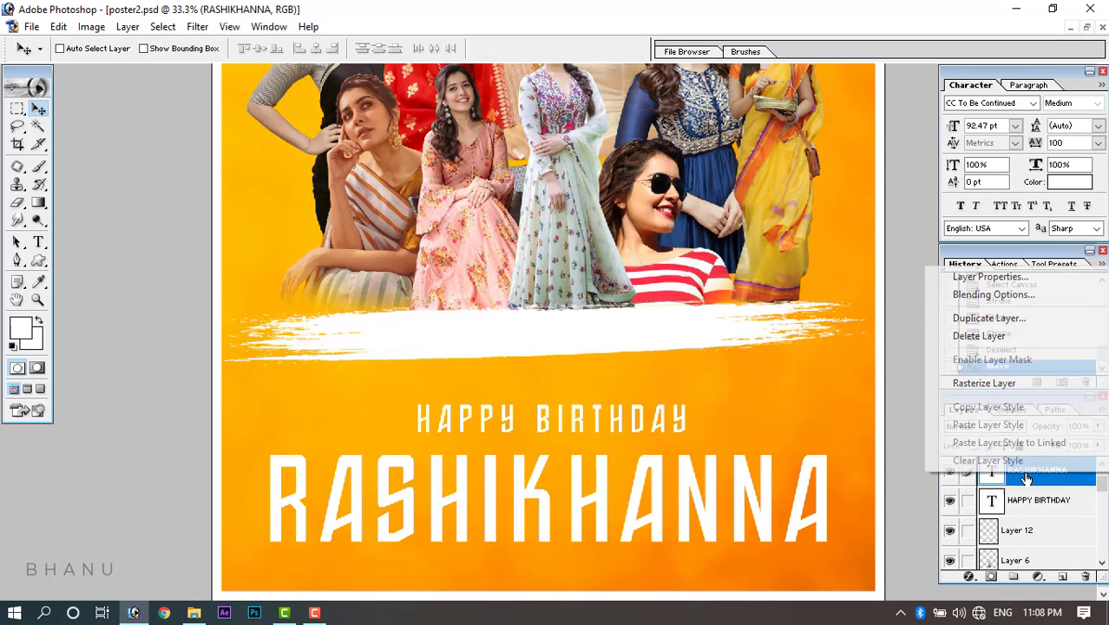
key("Escape")
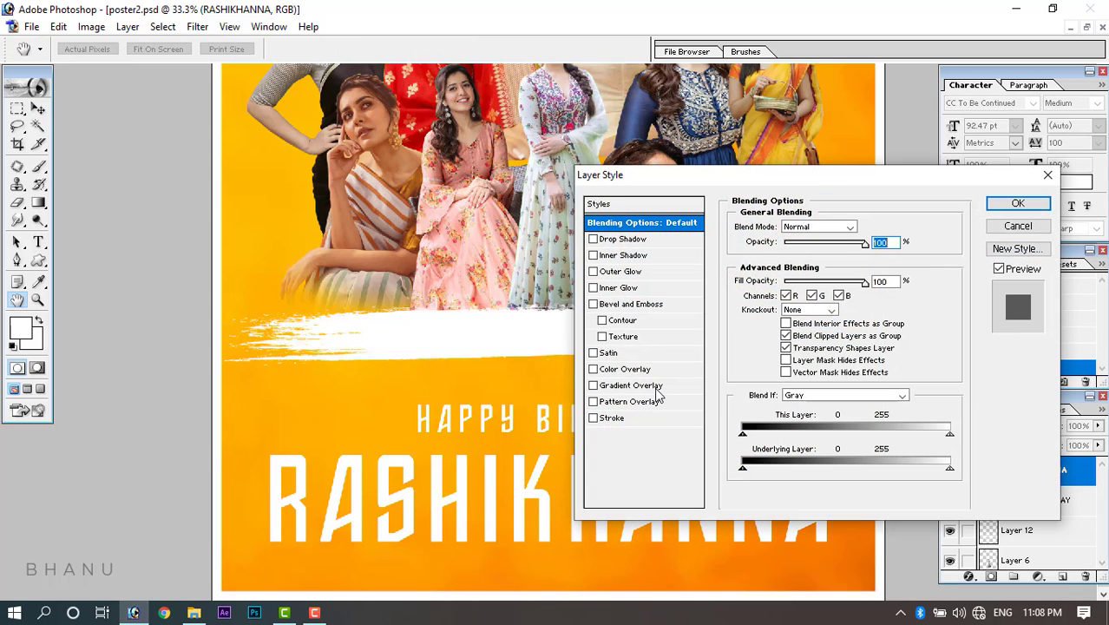
left_click(630, 386)
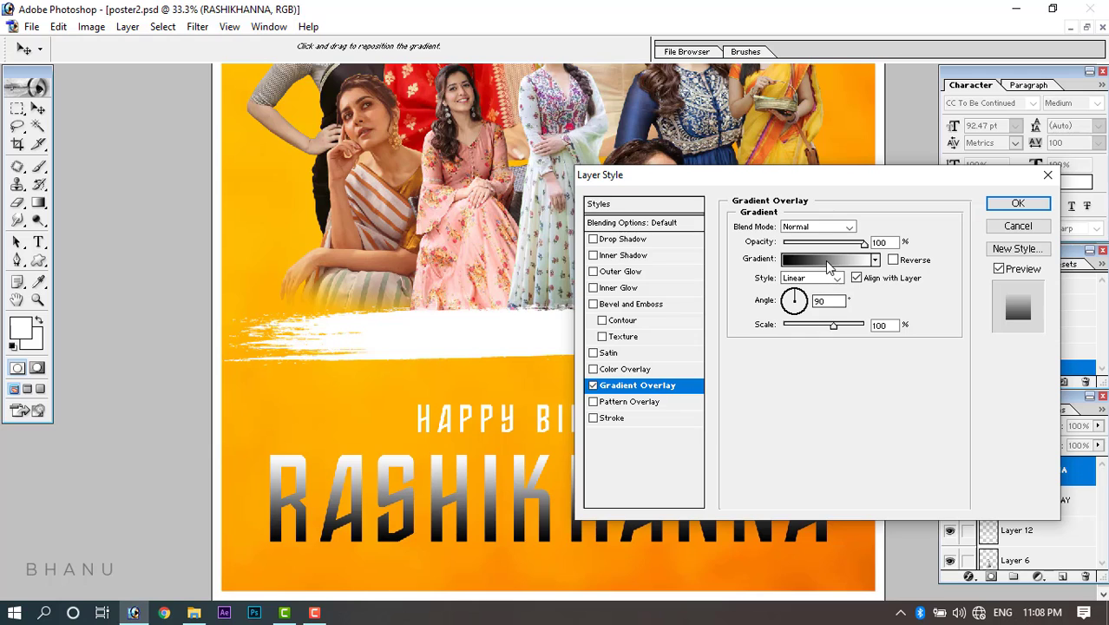
Try the pink, green and black-to-white gradient presets on the overlay, and apply the red preset.
left_click(825, 261)
left_click(566, 180)
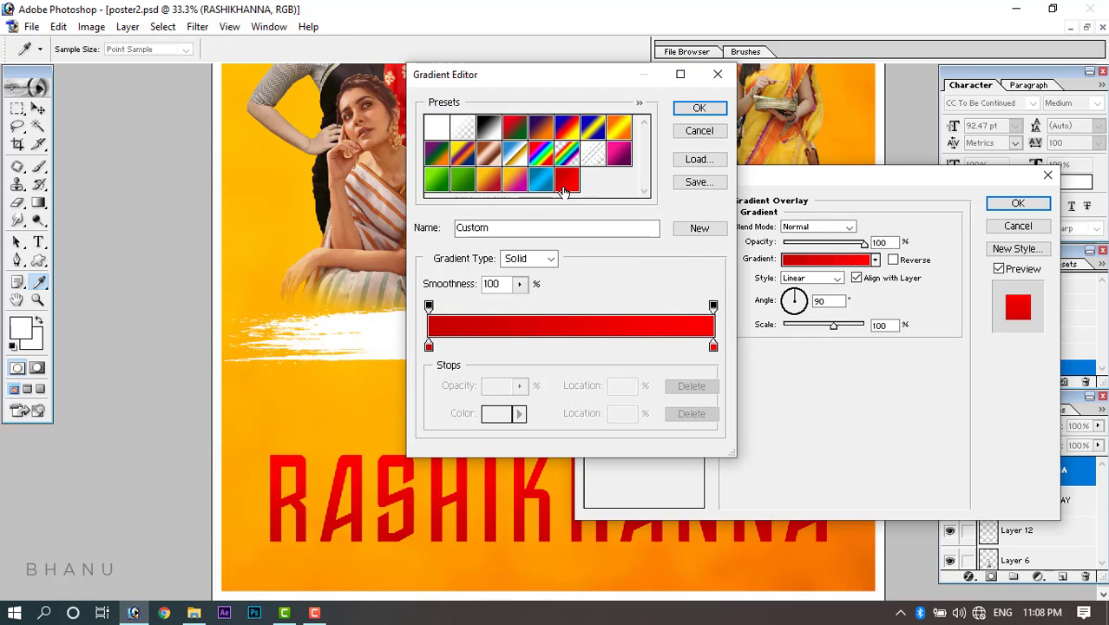
left_click(613, 154)
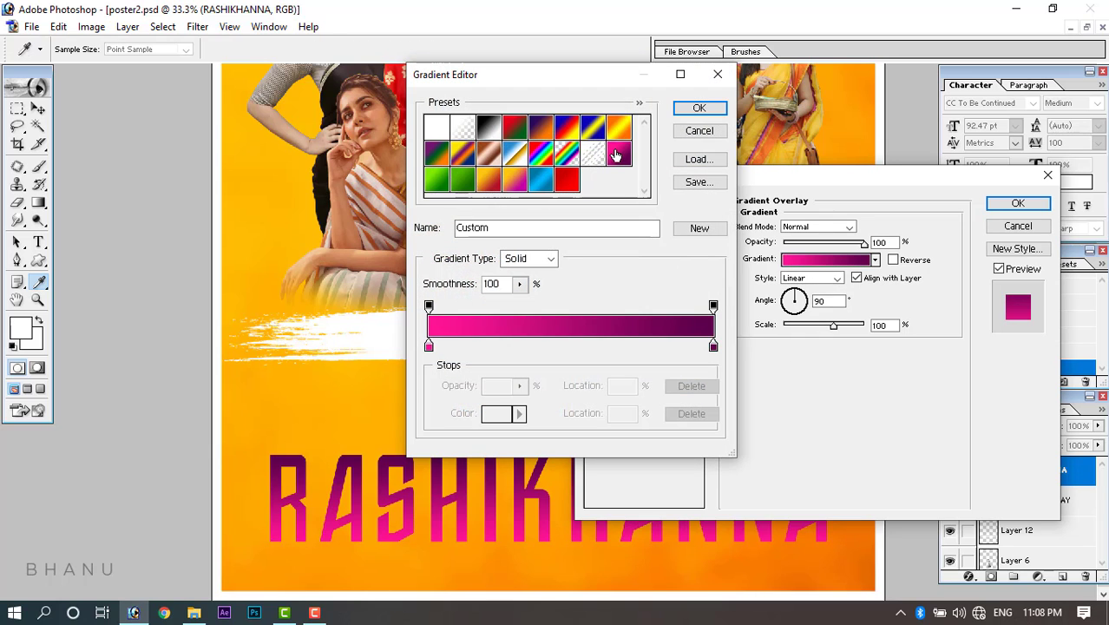
left_click(439, 183)
left_click(438, 185)
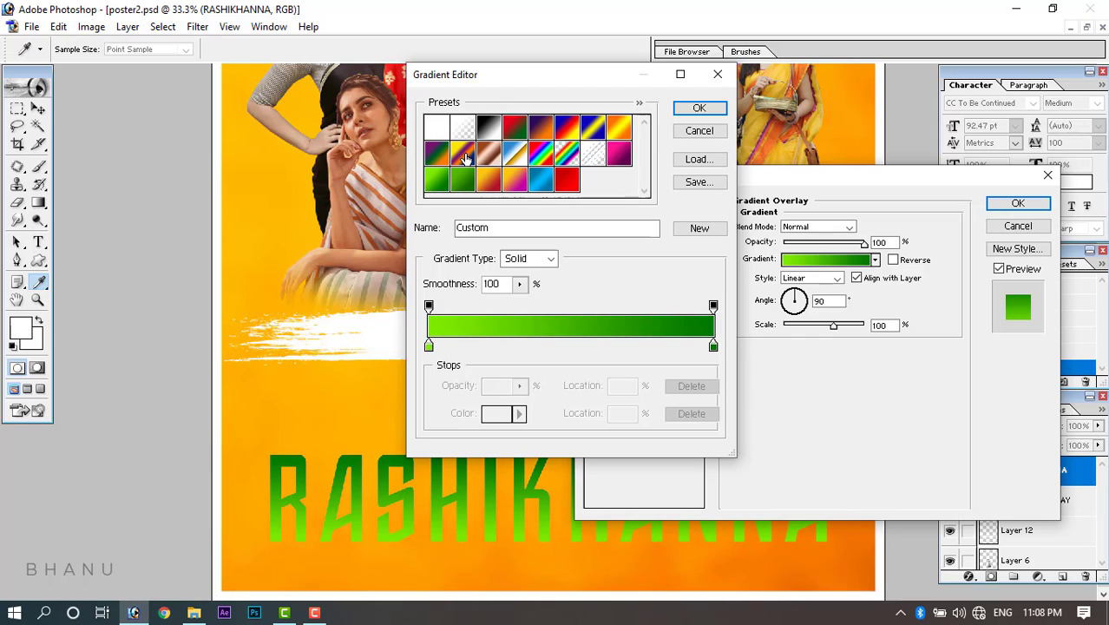
left_click(489, 137)
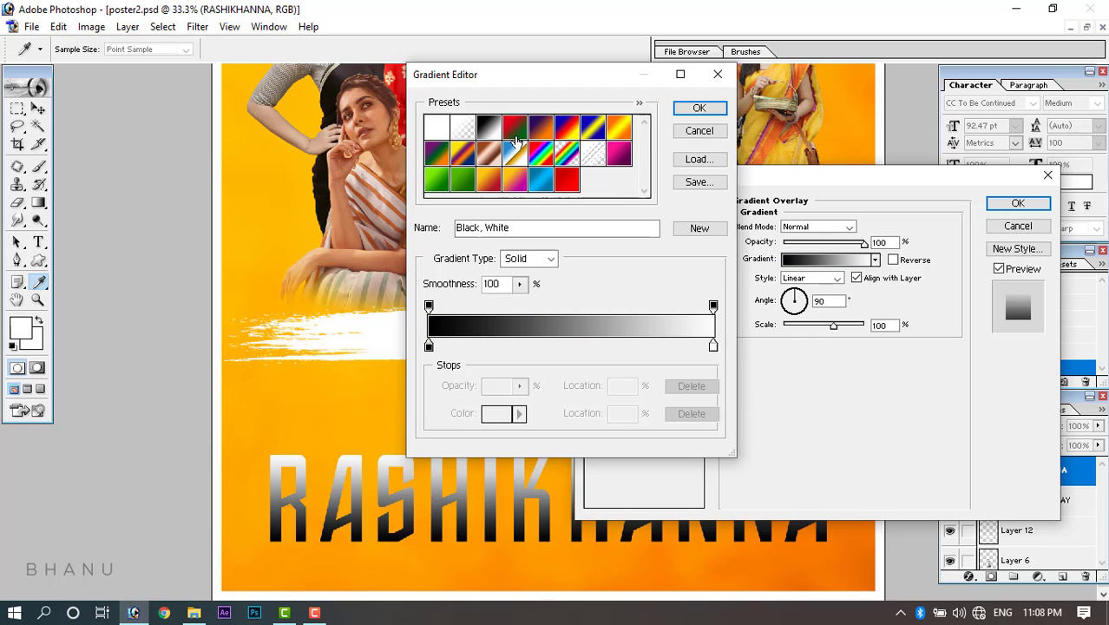
left_click(568, 178)
left_click(700, 109)
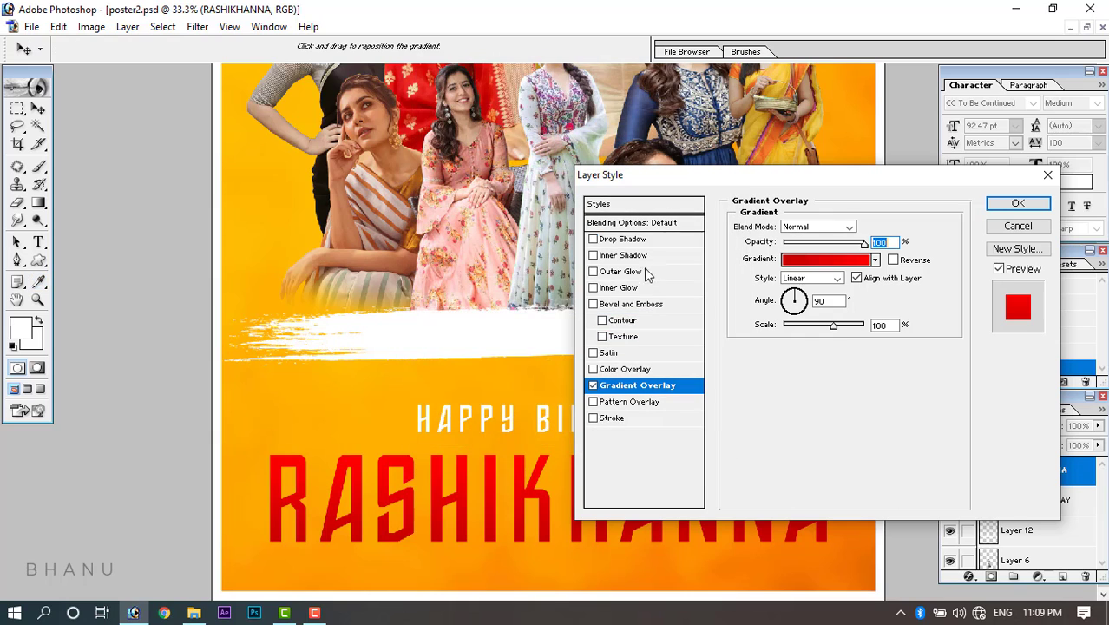
Add a white Outer Glow in Normal mode with 8% spread, 81 px size and raised opacity, and apply the RASHIKHANNA layer's effects.
left_click(633, 273)
left_click(797, 278)
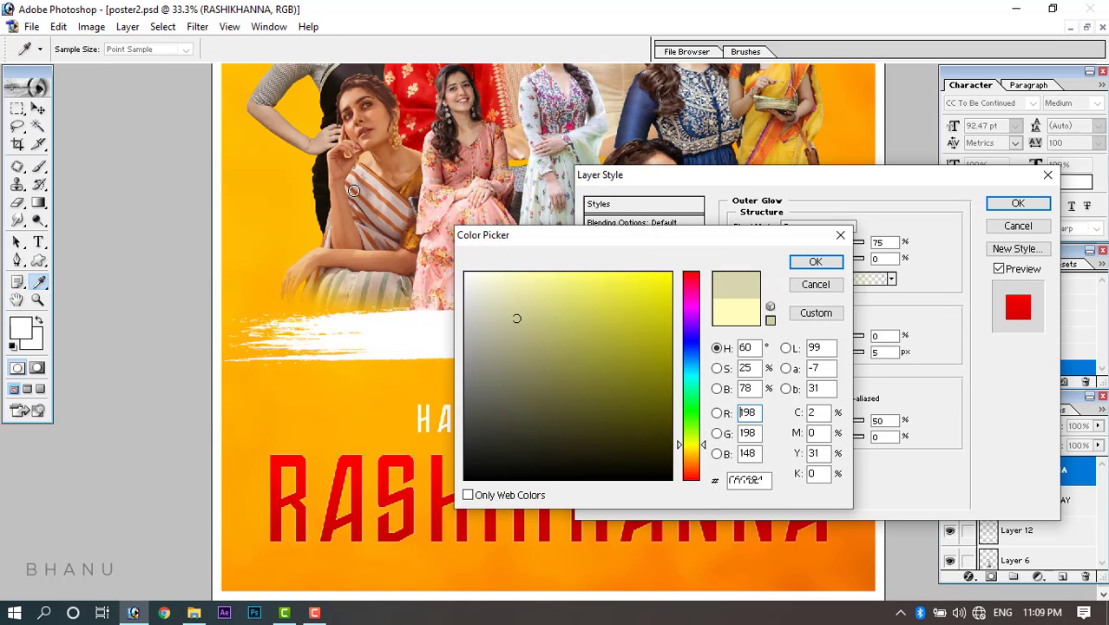
left_click(816, 261)
left_click(815, 226)
left_click(802, 229)
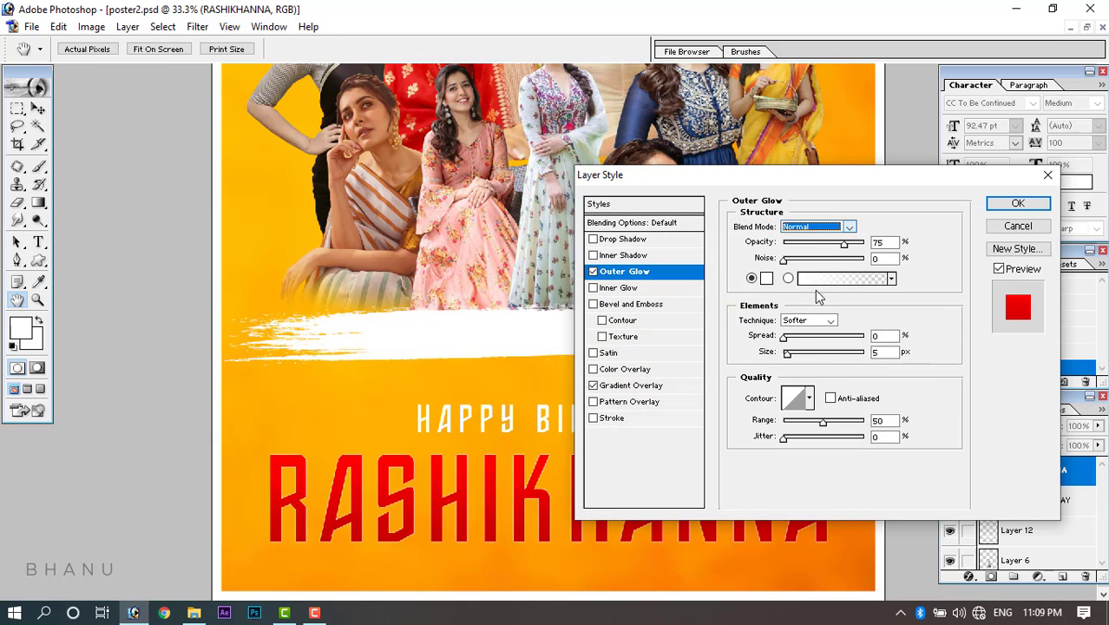
left_click_drag(803, 357, 788, 339)
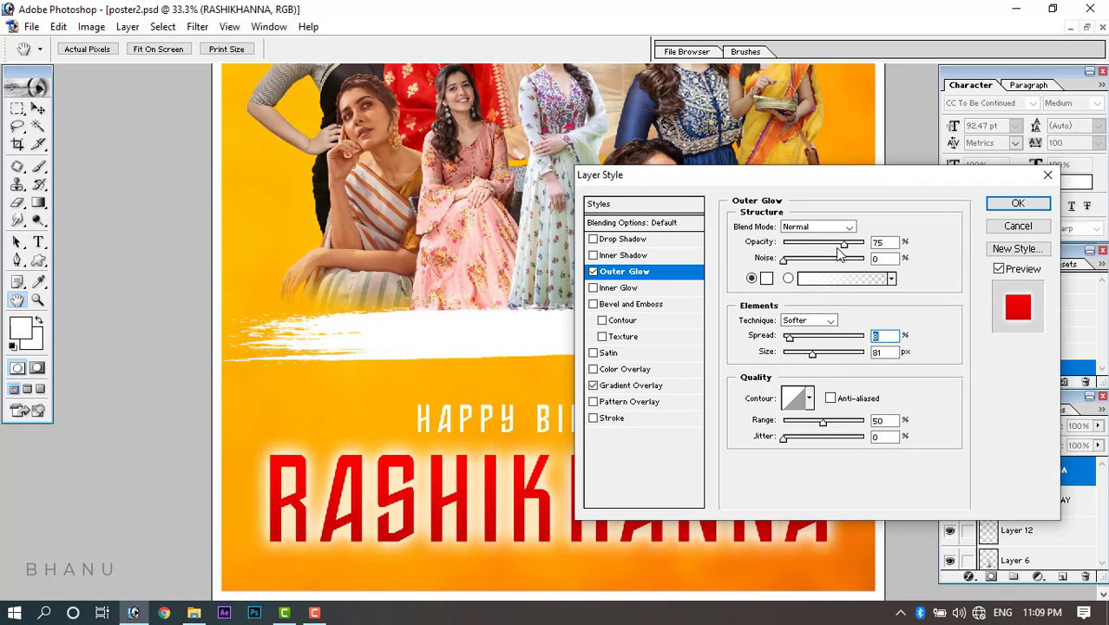
left_click_drag(843, 246, 891, 252)
left_click(998, 207)
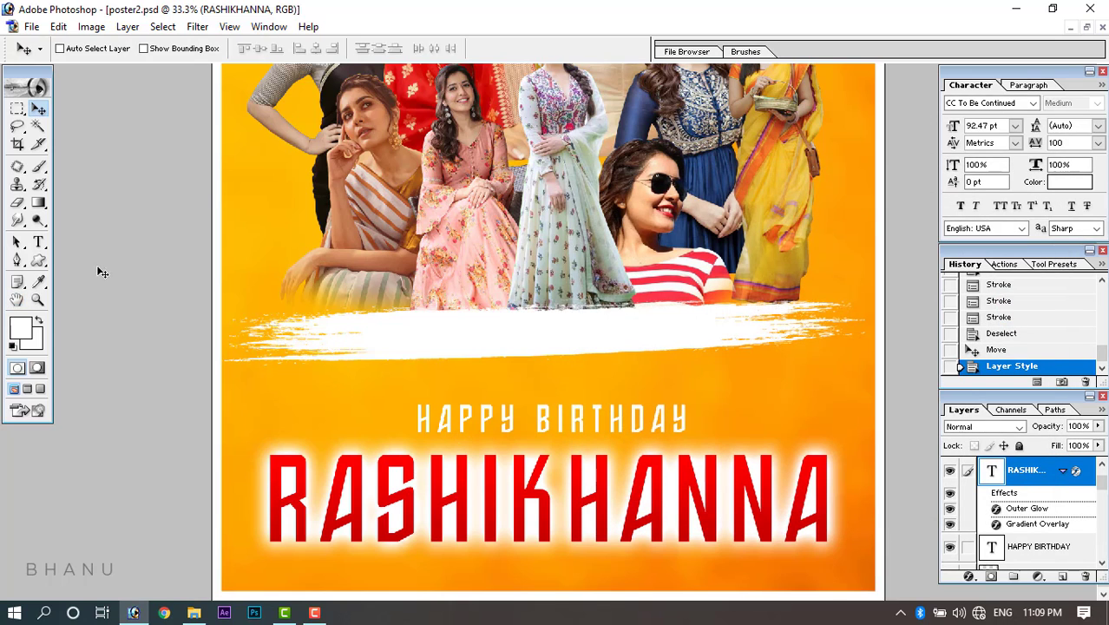
Recolour the HAPPY BIRTHDAY text black from the swatches and commit the text edit.
left_click(39, 243)
left_click_drag(417, 418, 815, 419)
left_click(280, 27)
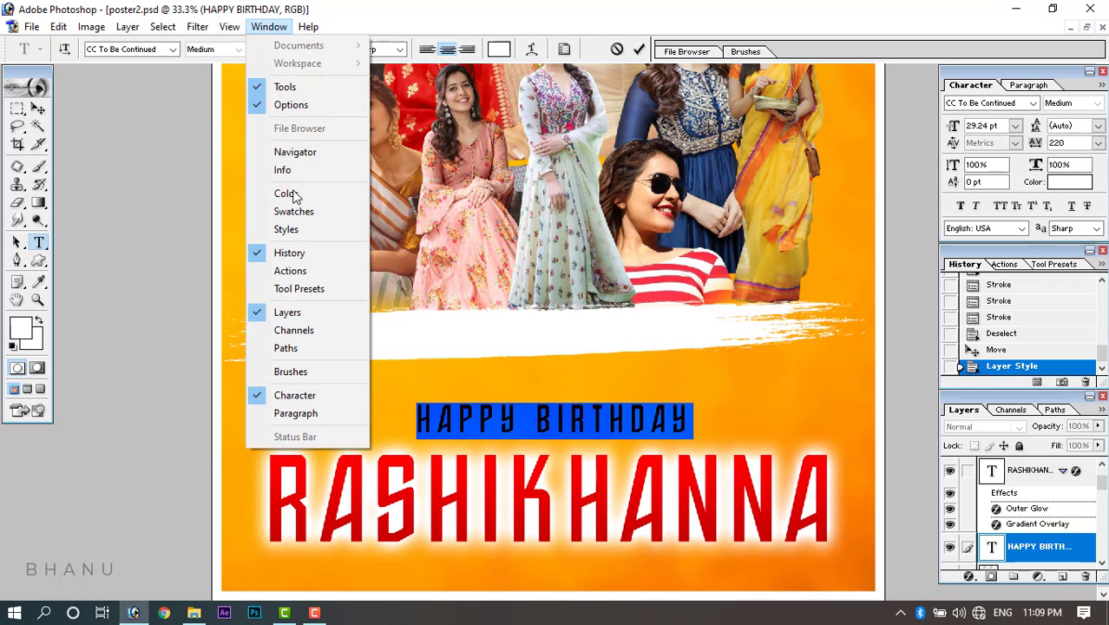
left_click(304, 211)
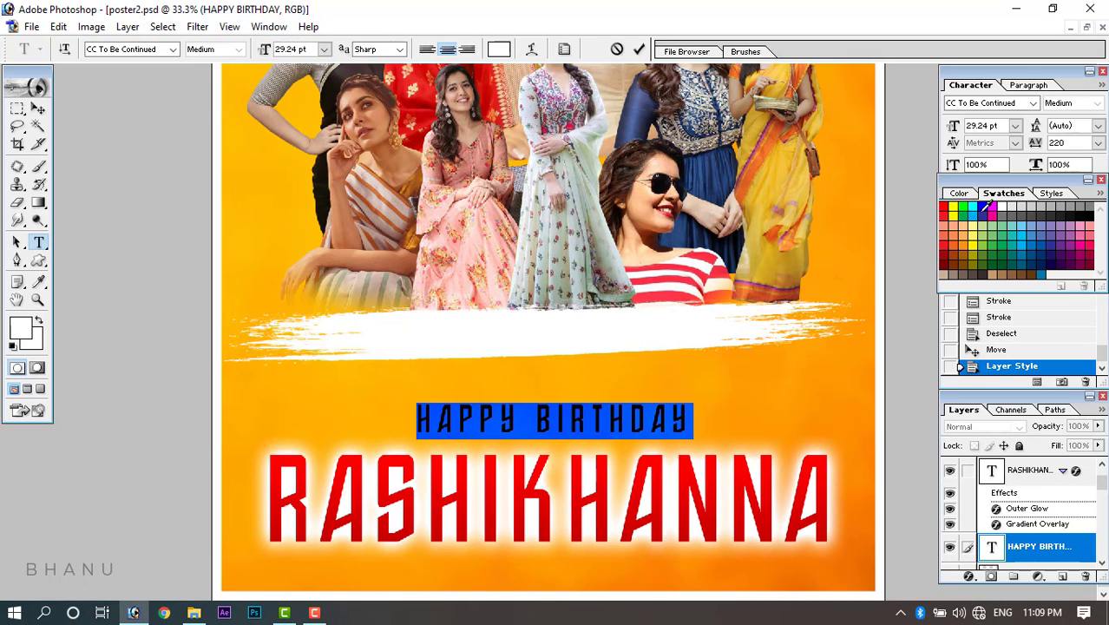
left_click(983, 213)
left_click(558, 420)
left_click_drag(692, 420, 268, 415)
left_click(1096, 210)
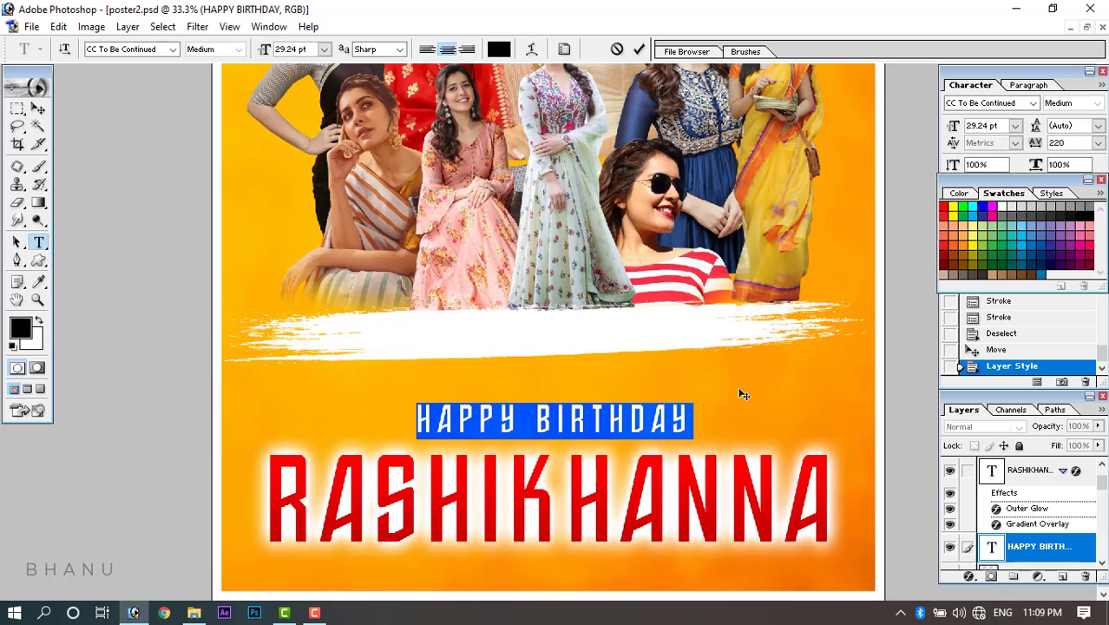
left_click(651, 420)
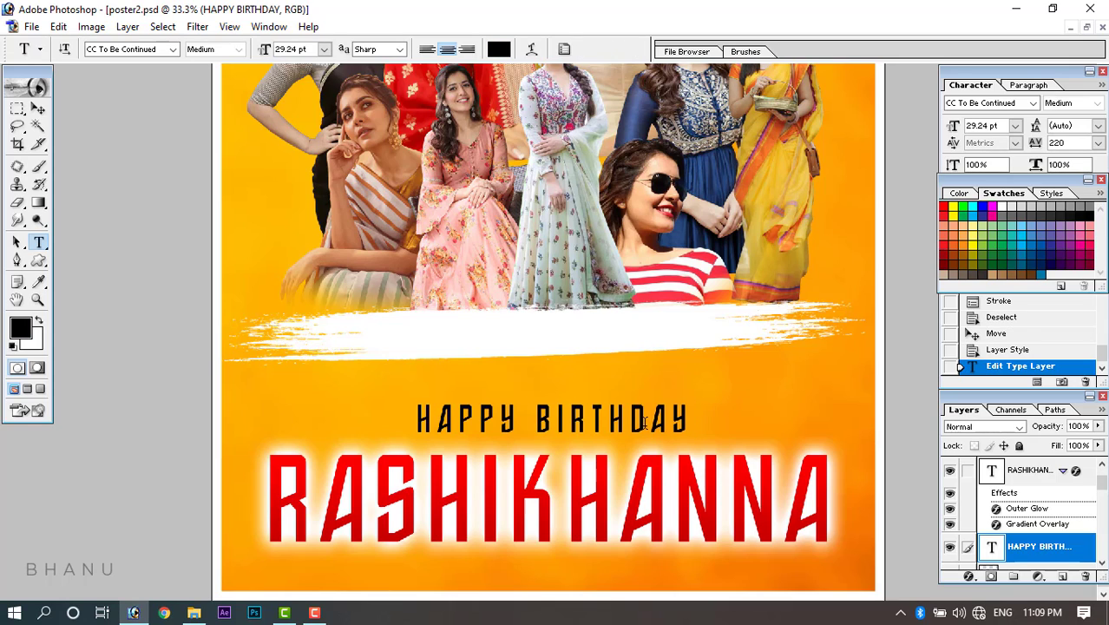
Make the large central portrait (Layer 9) the active layer.
scroll(543, 425, "up", 5)
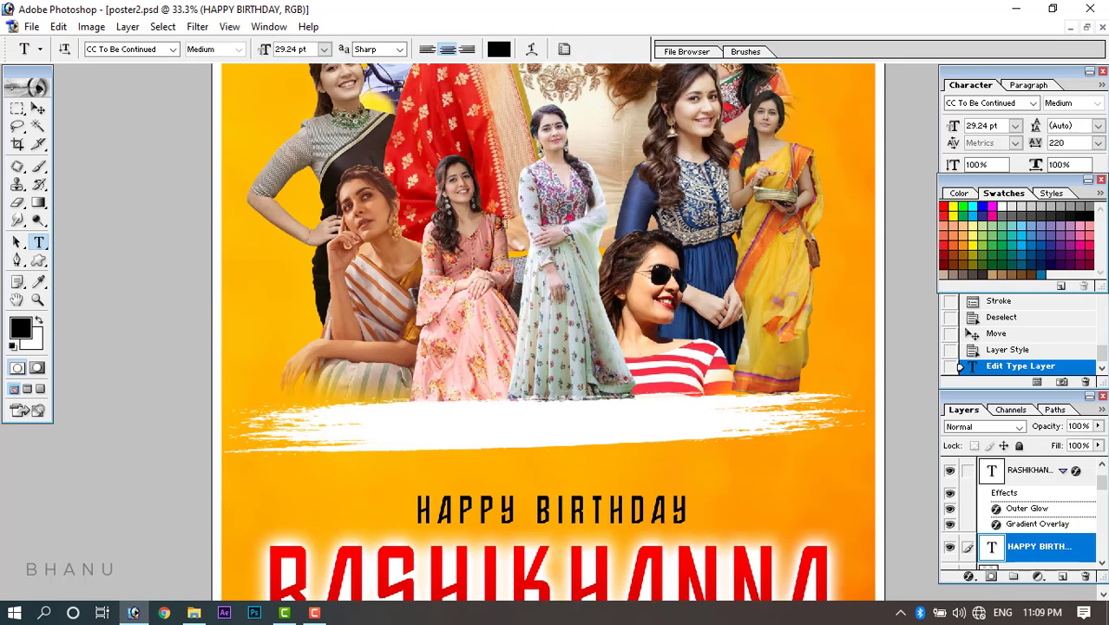
scroll(501, 221, "up", 10)
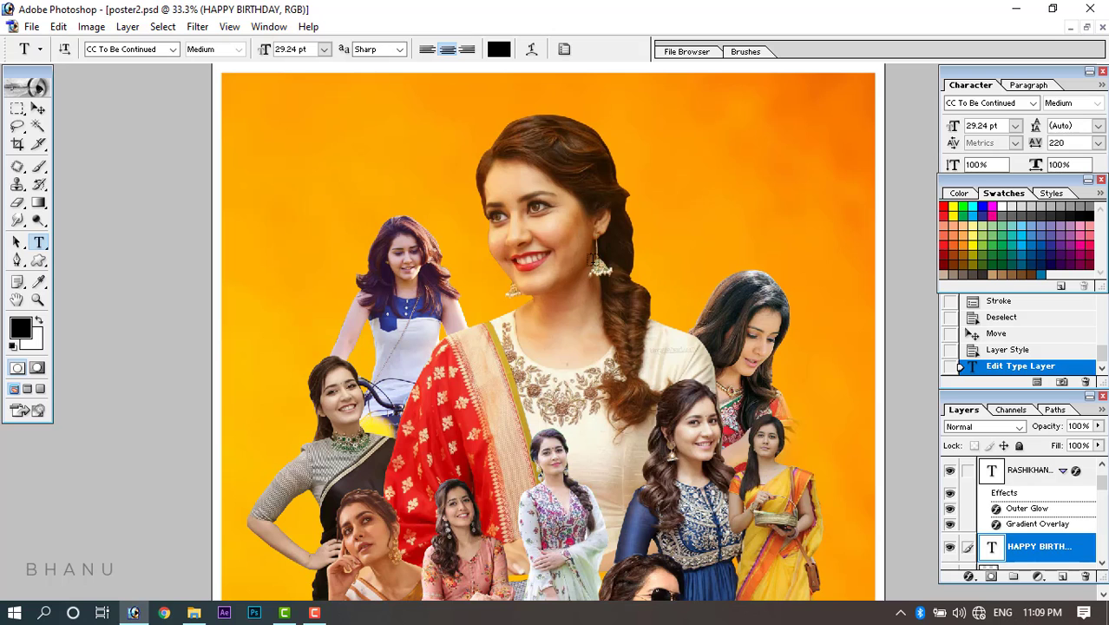
scroll(469, 204, "down", 3)
scroll(466, 215, "down", 14)
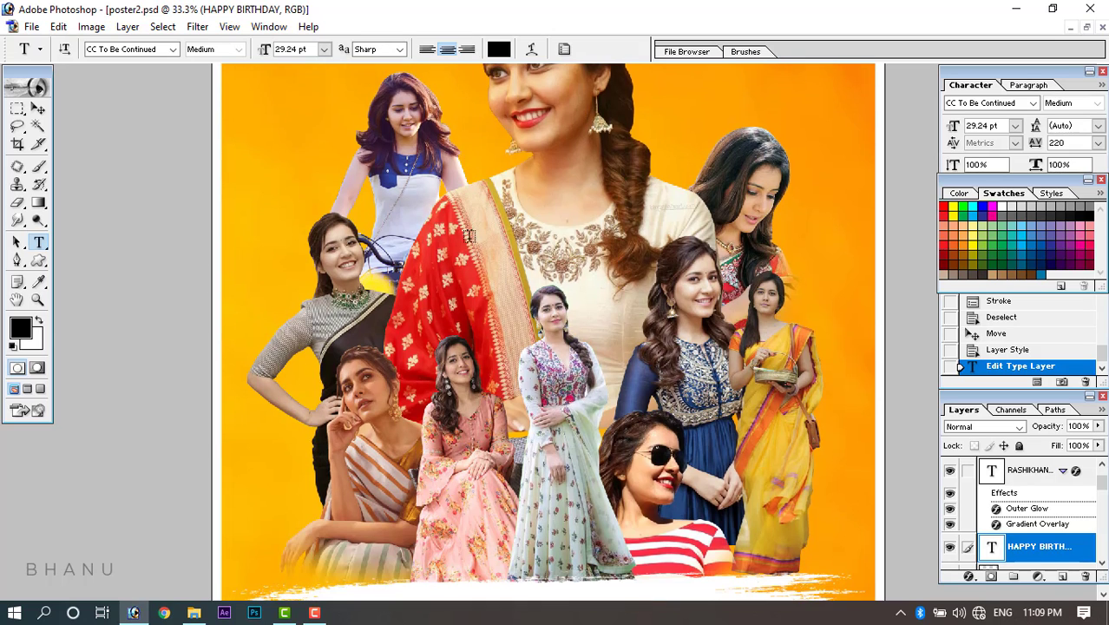
scroll(469, 236, "down", 5)
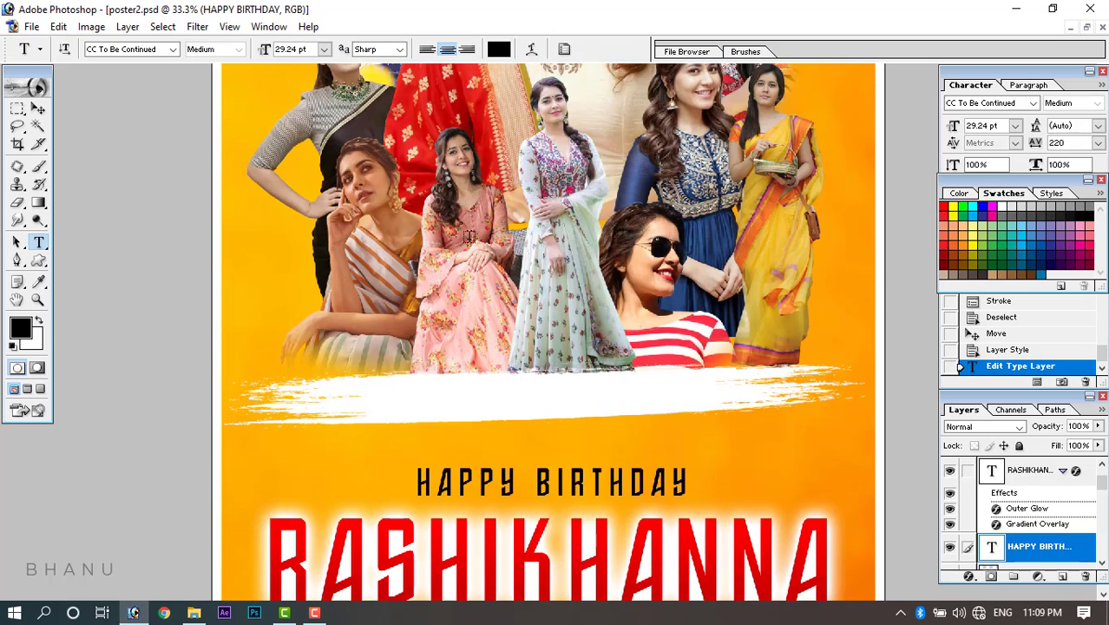
scroll(469, 236, "up", 8)
scroll(468, 236, "up", 6)
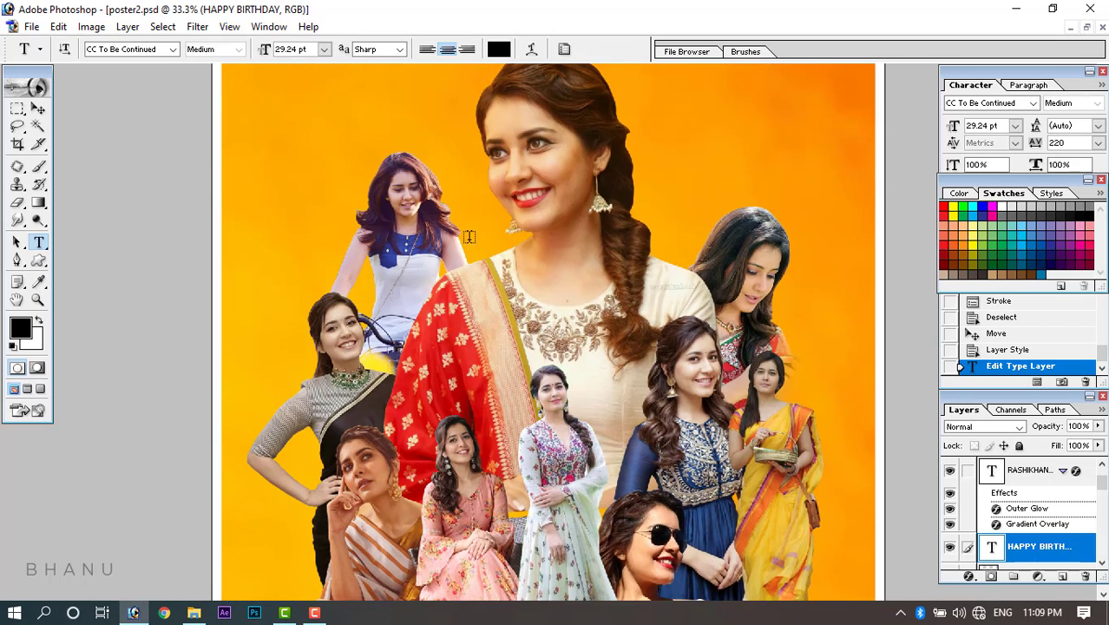
left_click(38, 108)
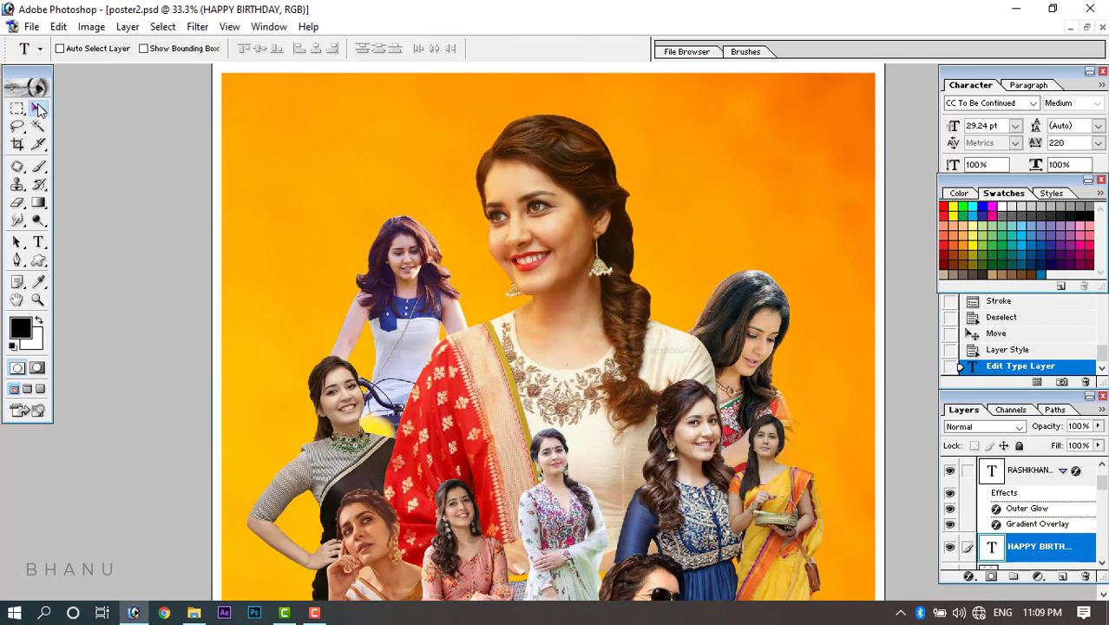
right_click(534, 180)
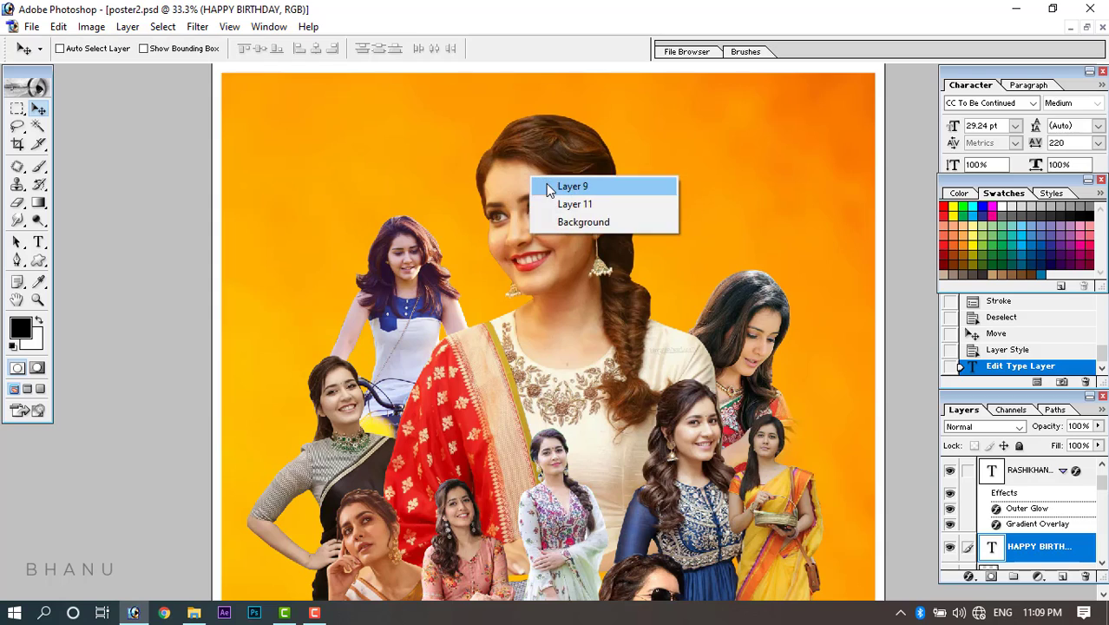
left_click(572, 184)
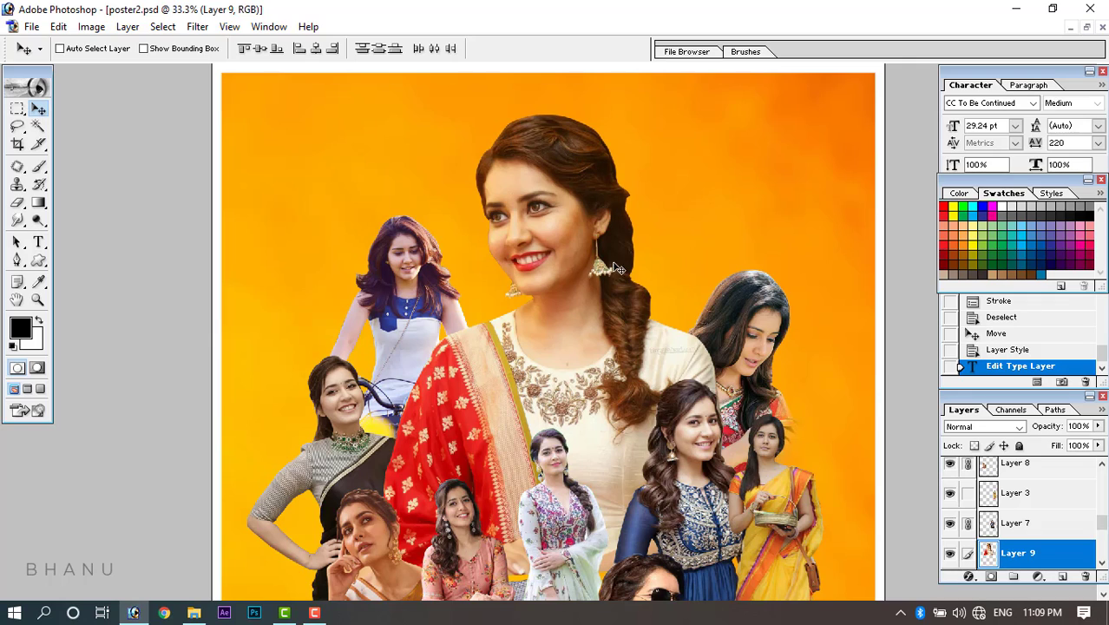
Set up the Smudge tool with the three-dot 104 px brush tip and shrink the brush to 10 px.
left_click(18, 222)
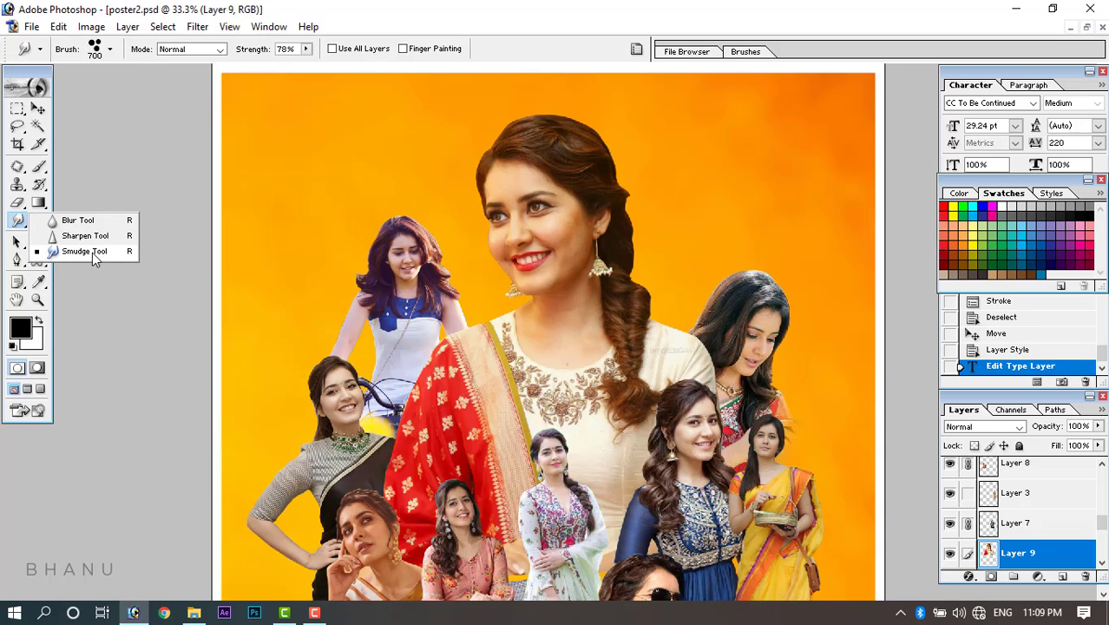
left_click(87, 251)
right_click(401, 156)
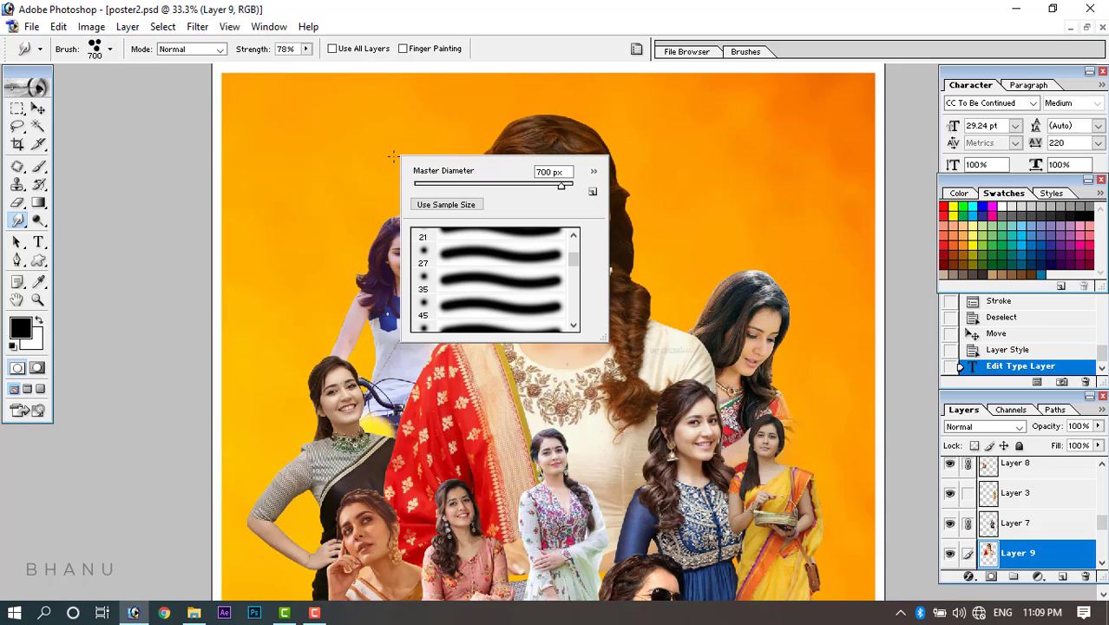
left_click_drag(573, 259, 574, 314)
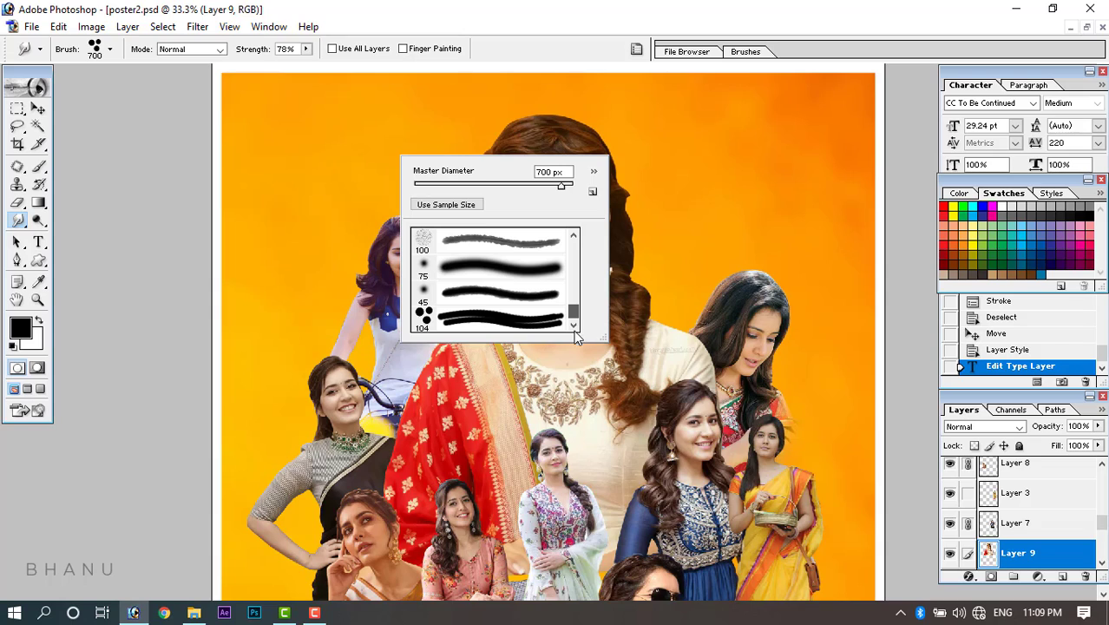
left_click(491, 323)
left_click(724, 7)
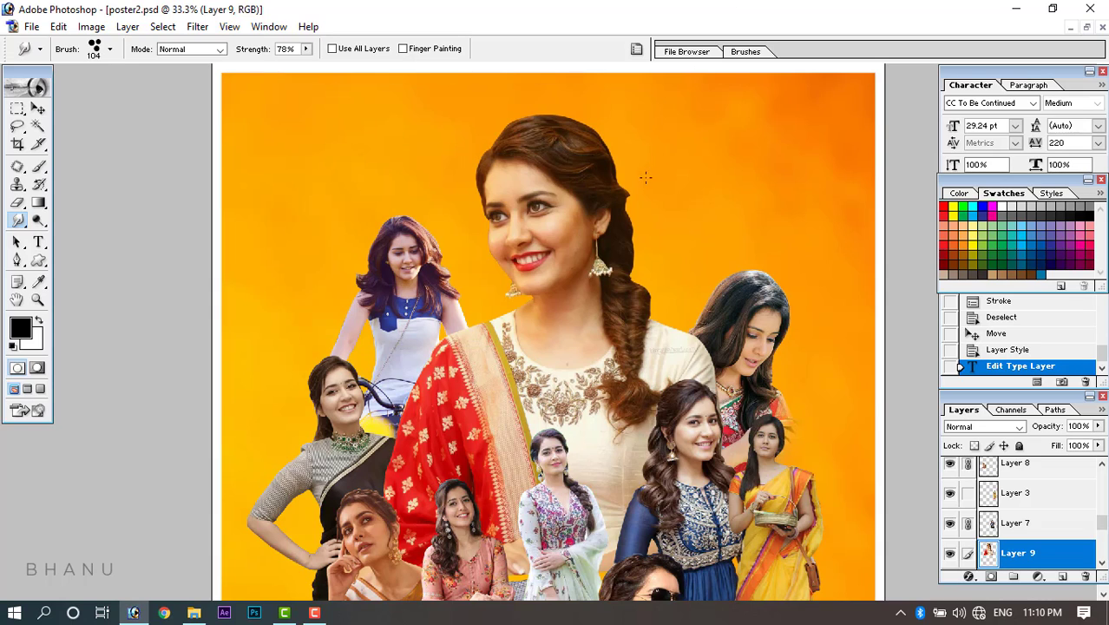
key("bracketleft")
key("bracketleft")
key("bracketleft")
Smudge fine strands outward along the front and crown edge of the central portrait's hair at 78% strength.
key("ctrl+plus")
key("ctrl+plus")
key("ctrl+plus")
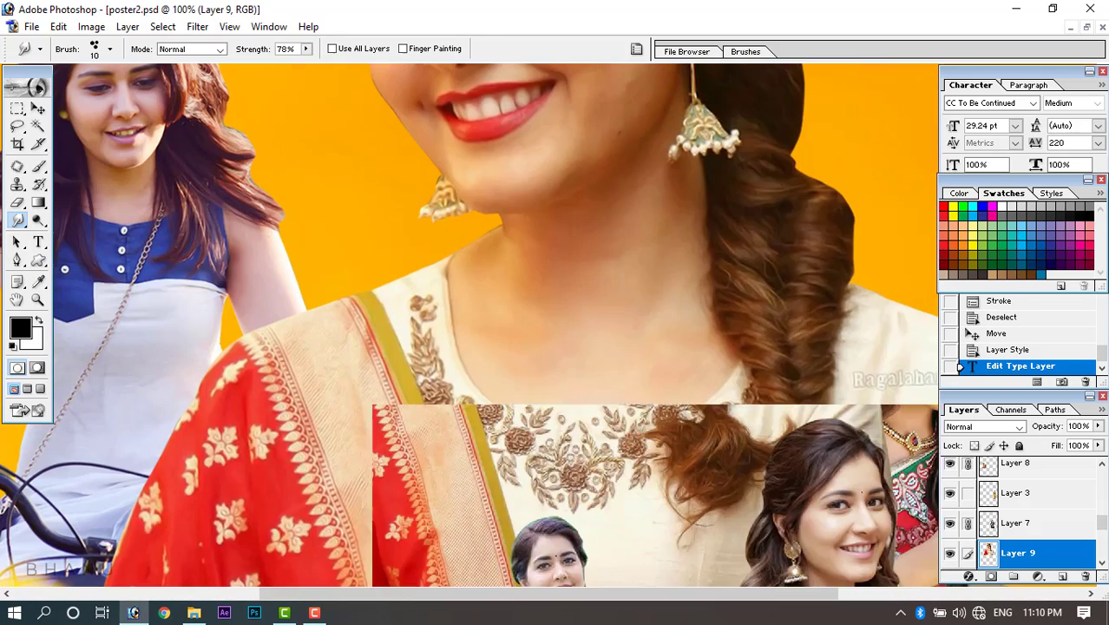
key("space")
left_click_drag(532, 267, 521, 555)
left_click_drag(510, 248, 481, 480)
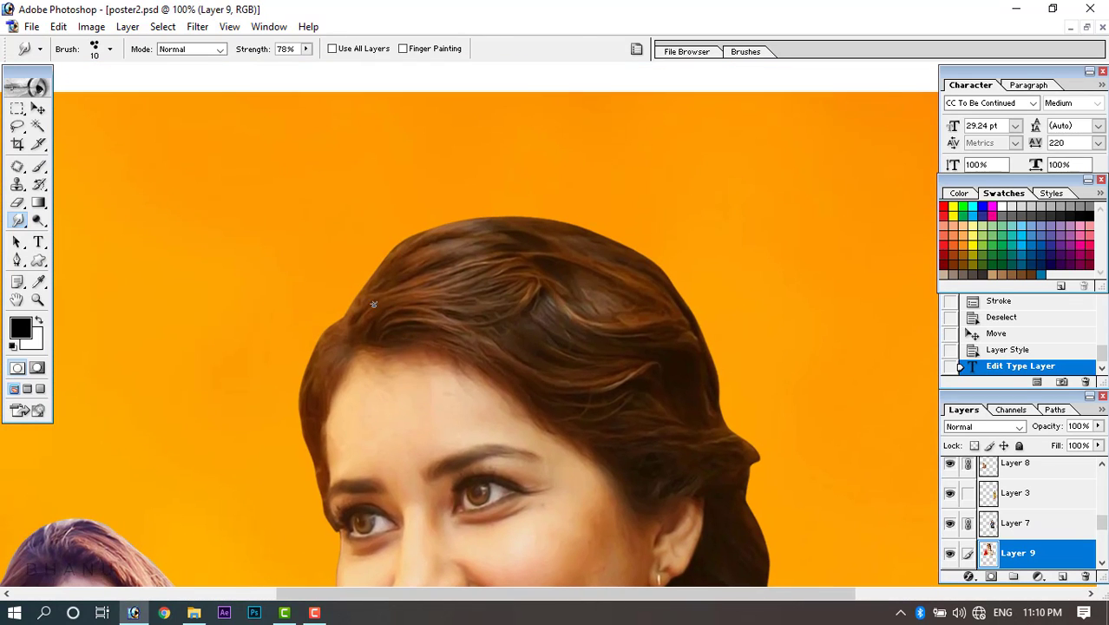
mouse_move(373, 304)
left_mouse_down()
mouse_move(368, 262)
mouse_move(406, 243)
left_mouse_up()
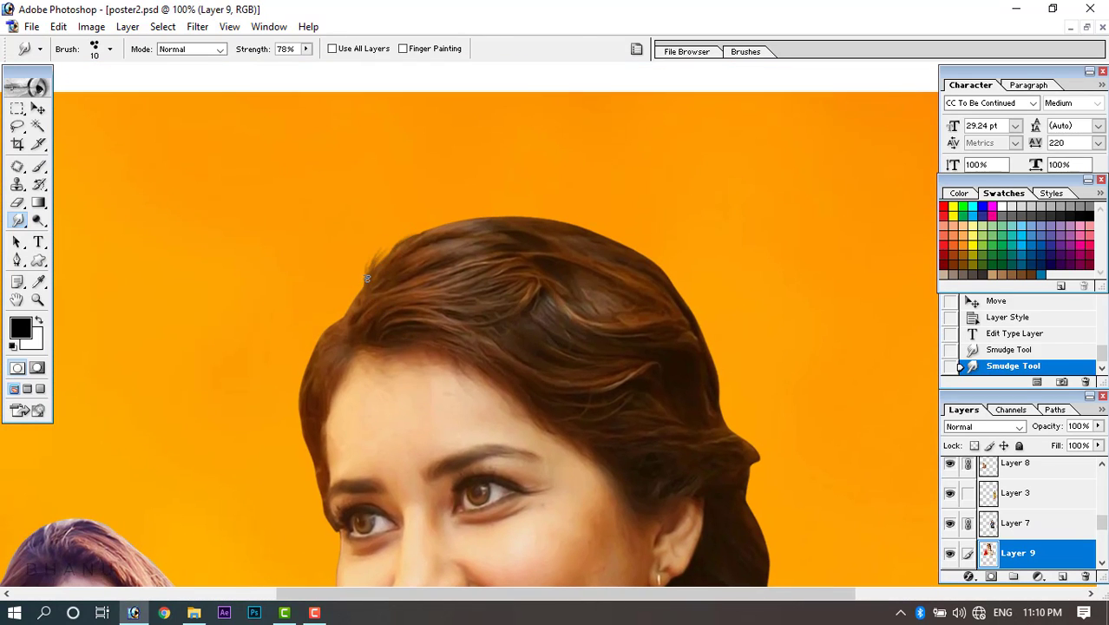
mouse_move(366, 278)
left_mouse_down()
mouse_move(385, 248)
mouse_move(432, 230)
mouse_move(520, 216)
left_mouse_up()
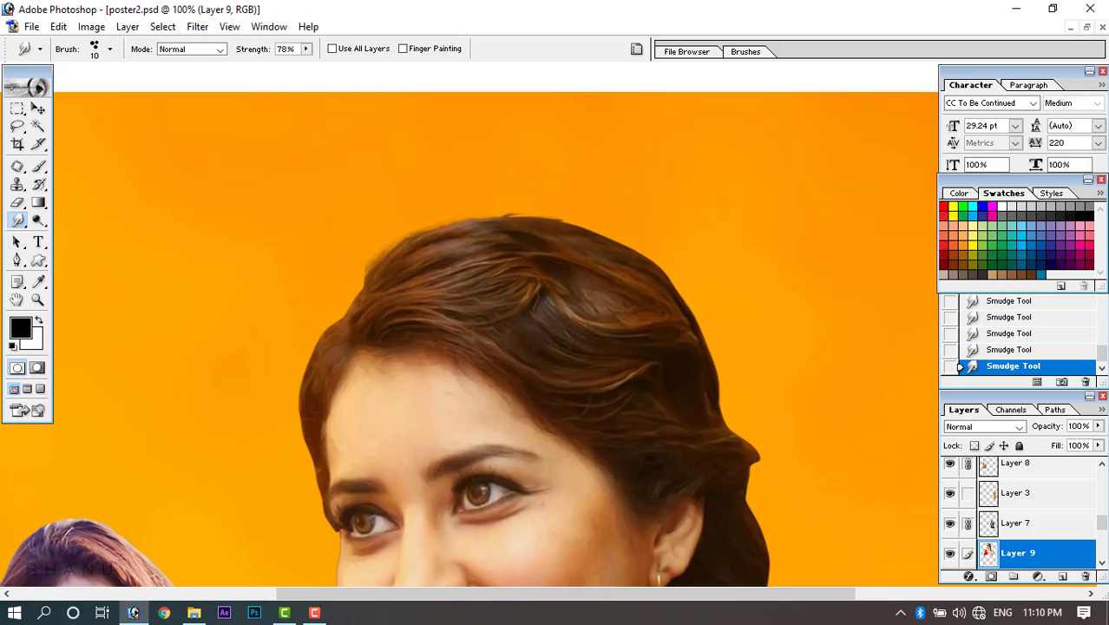
Try smudging strands out of the hair bump behind the central portrait's ear, and undo the strokes.
left_click_drag(720, 413, 738, 404)
mouse_move(734, 445)
left_mouse_down()
mouse_move(754, 451)
mouse_move(746, 407)
left_mouse_up()
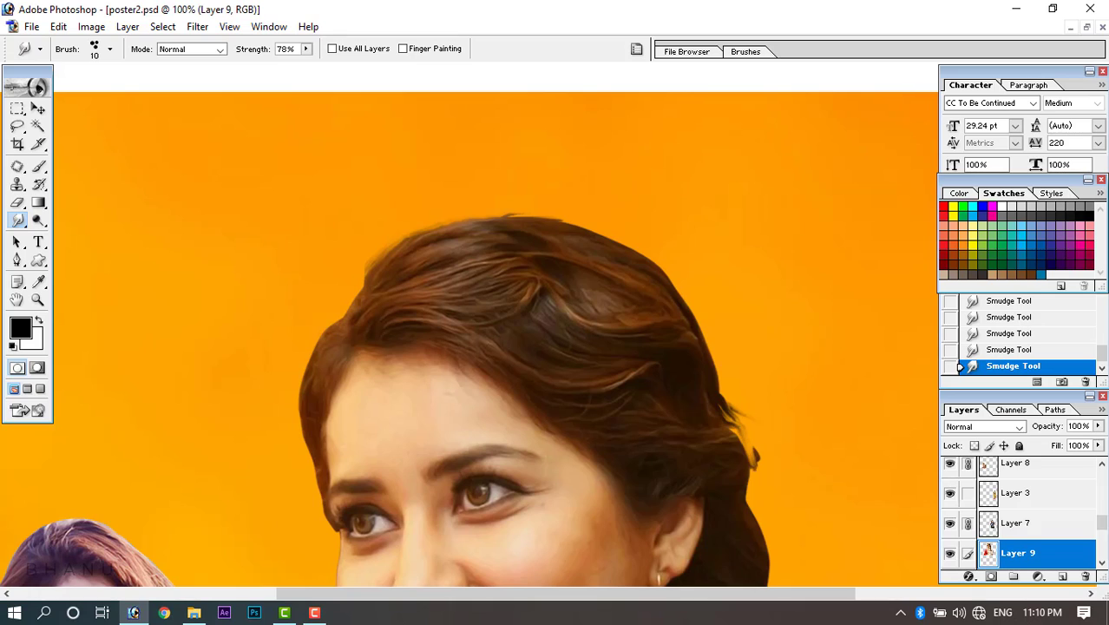
left_click_drag(787, 470, 757, 330)
key("ctrl+alt+z")
key("ctrl+alt+z")
key("ctrl+alt+z")
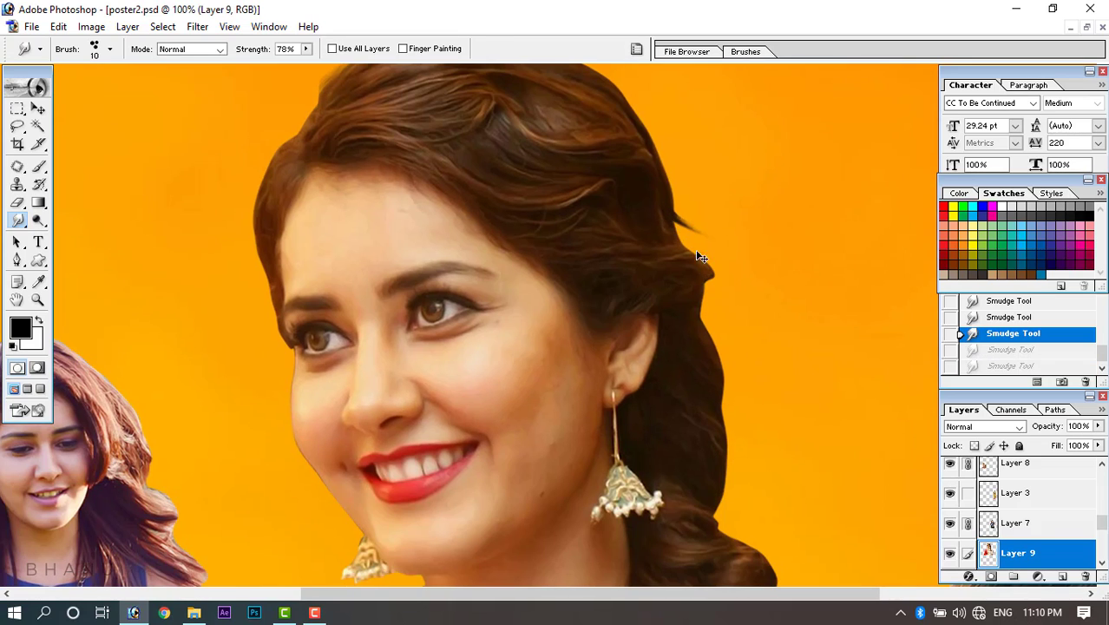
Try smudging strands along the hair below the bump and beside the upper braid, and undo the strokes.
mouse_move(661, 234)
left_mouse_down()
mouse_move(715, 274)
mouse_move(689, 266)
mouse_move(706, 304)
mouse_move(707, 270)
mouse_move(713, 312)
mouse_move(700, 290)
mouse_move(731, 364)
mouse_move(694, 317)
mouse_move(722, 356)
left_mouse_up()
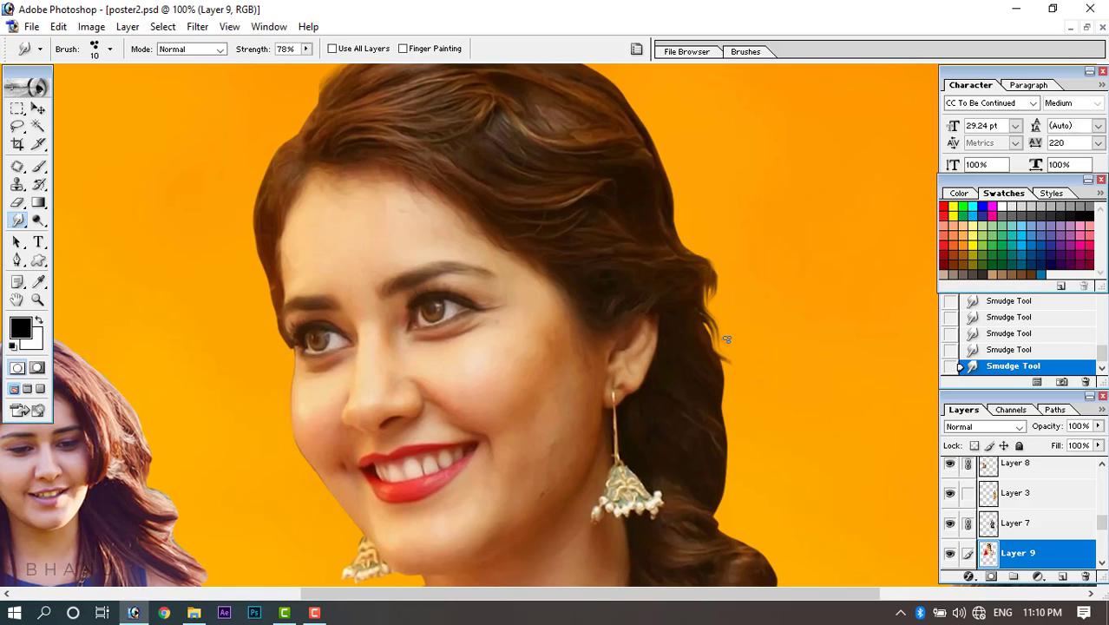
key("ctrl+alt+z")
key("ctrl+alt+z")
key("ctrl+alt+z")
key("ctrl+alt+z")
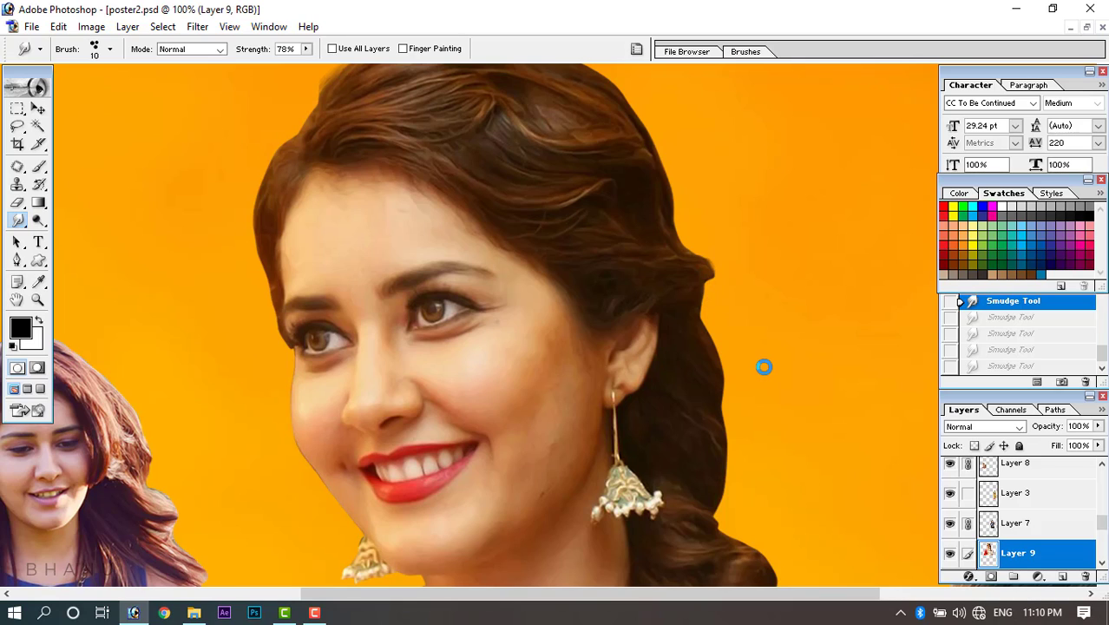
scroll(772, 408, "down", 3)
mouse_move(684, 450)
left_mouse_down()
mouse_move(729, 433)
mouse_move(755, 439)
left_mouse_up()
key("ctrl+alt+z")
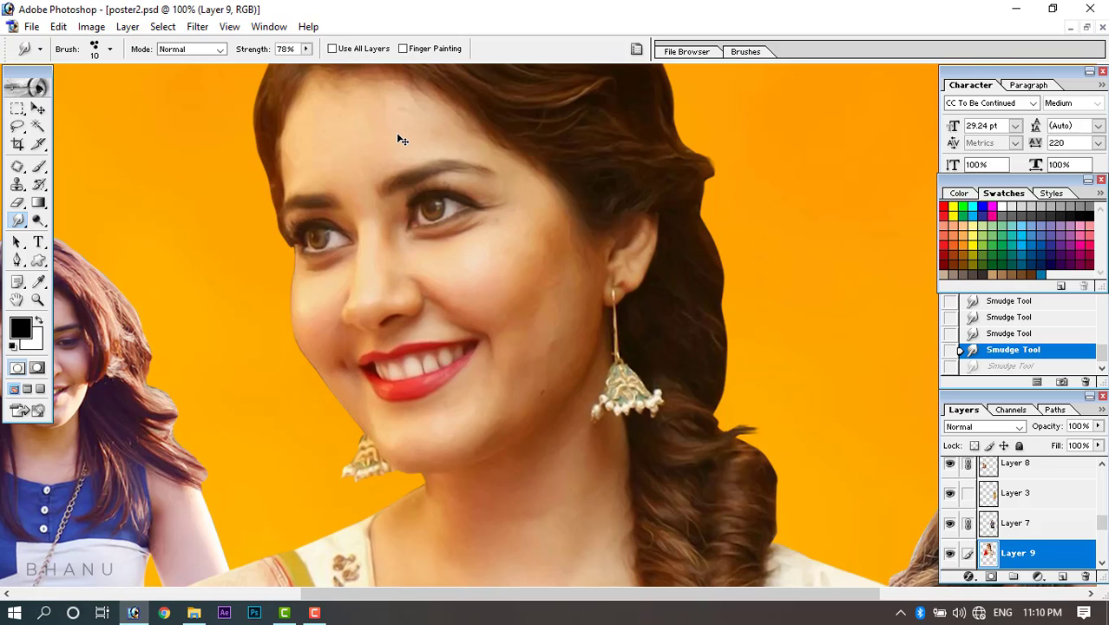
key("ctrl+alt+z")
Set the Smudge strength to 46% and smudge soft strands along the outer edge of the upper braid.
left_click(306, 49)
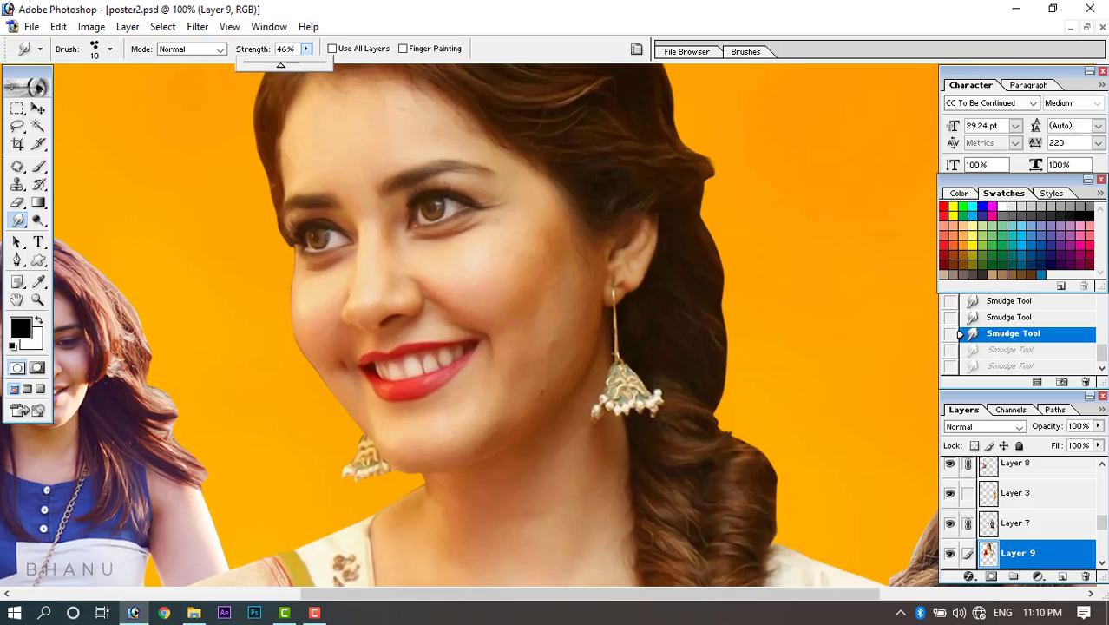
left_click_drag(808, 396, 809, 309)
left_click_drag(734, 427, 787, 448)
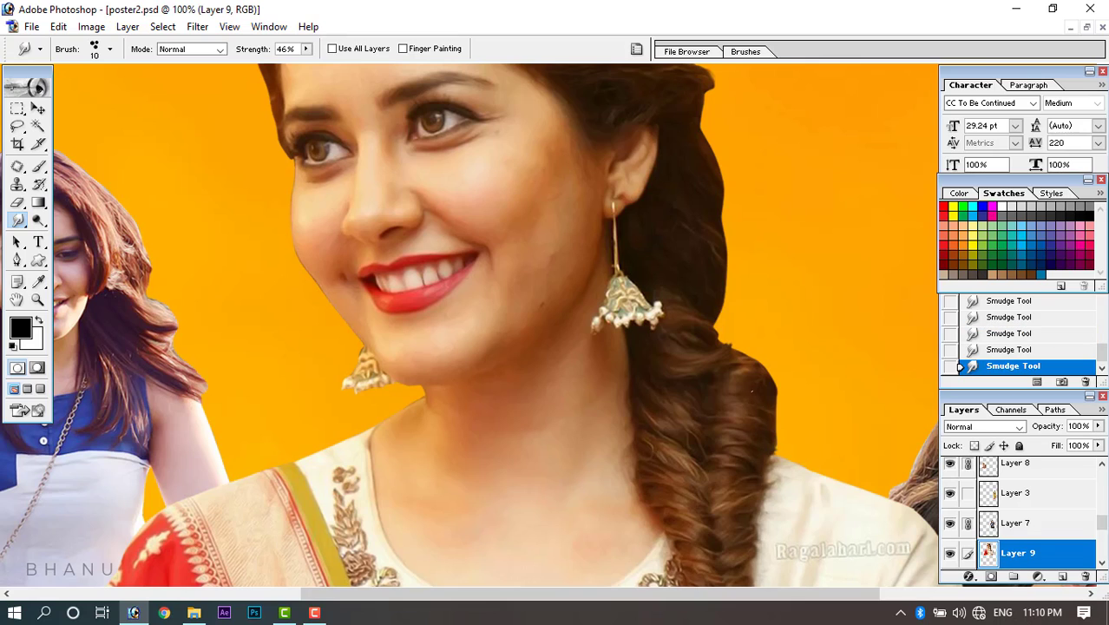
mouse_move(704, 348)
left_mouse_down()
mouse_move(722, 331)
mouse_move(720, 344)
left_mouse_up()
left_click_drag(795, 350, 847, 366)
Smudge the hair edge beside the forehead and over the crown of the central portrait at 46% strength.
mouse_move(454, 212)
left_mouse_down()
mouse_move(579, 354)
mouse_move(608, 434)
left_mouse_up()
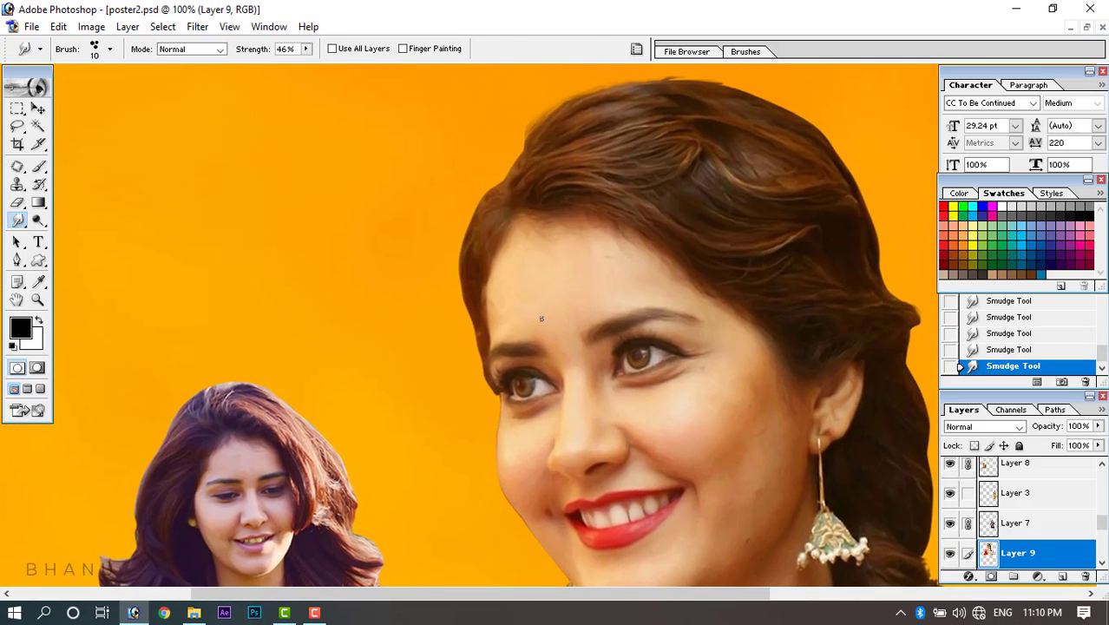
mouse_move(484, 198)
left_mouse_down()
mouse_move(452, 278)
mouse_move(467, 295)
left_mouse_up()
left_click_drag(522, 179, 526, 128)
left_click_drag(607, 124, 579, 264)
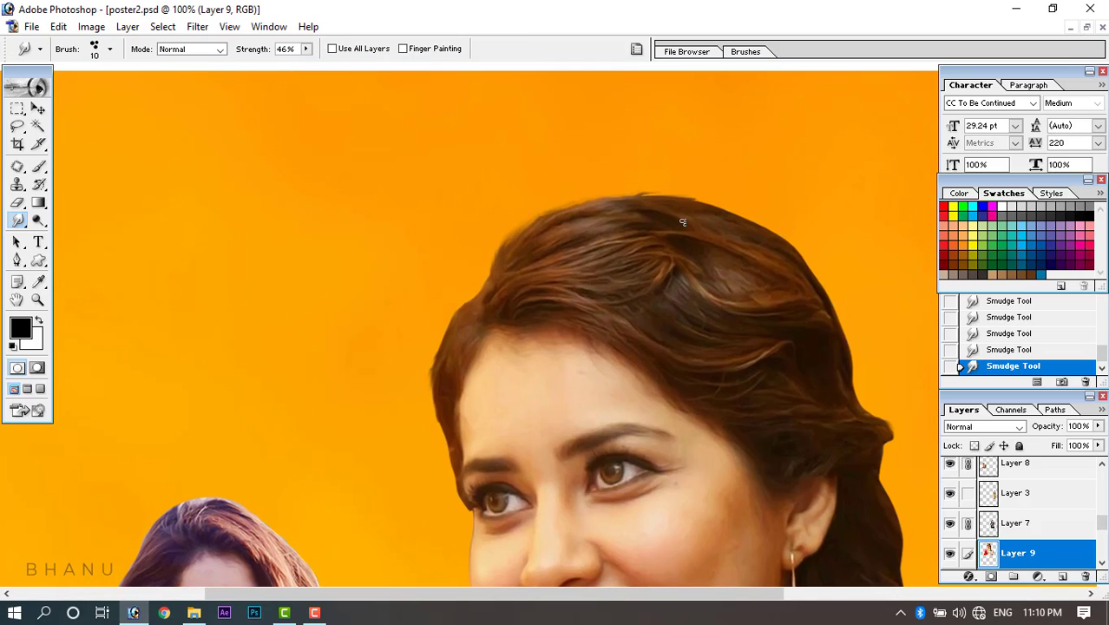
mouse_move(708, 205)
left_mouse_down()
mouse_move(738, 212)
mouse_move(743, 226)
left_mouse_up()
Set the Smudge strength to 75% and smudge the hair edge at the back of the central portrait's crown.
left_click_drag(307, 48, 330, 65)
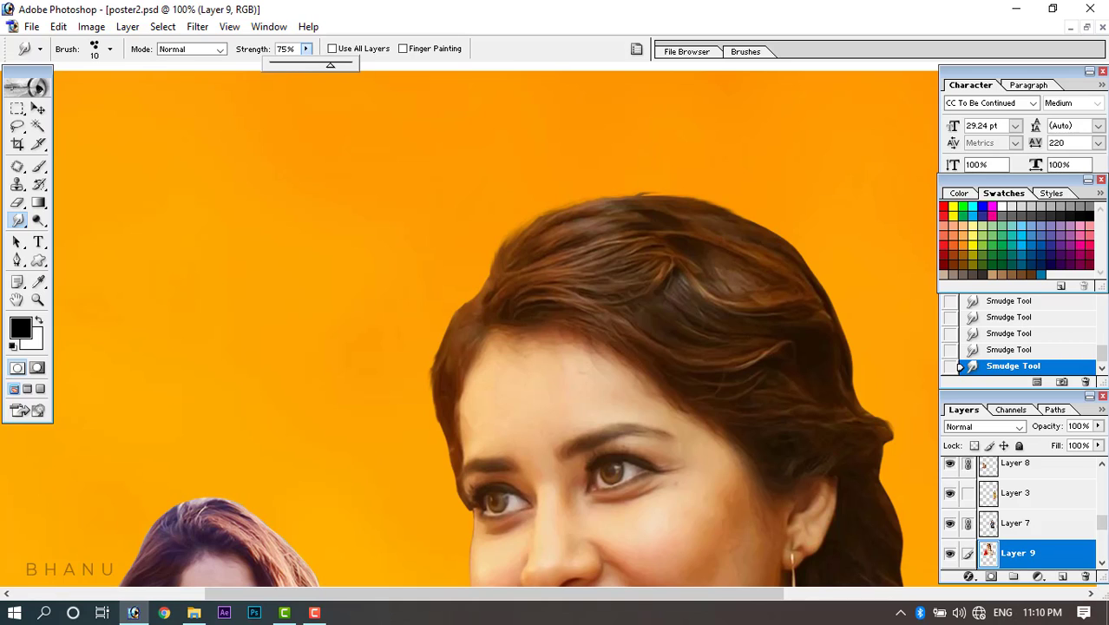
mouse_move(716, 214)
left_mouse_down()
mouse_move(639, 190)
mouse_move(706, 222)
mouse_move(760, 275)
mouse_move(743, 268)
mouse_move(754, 290)
left_mouse_up()
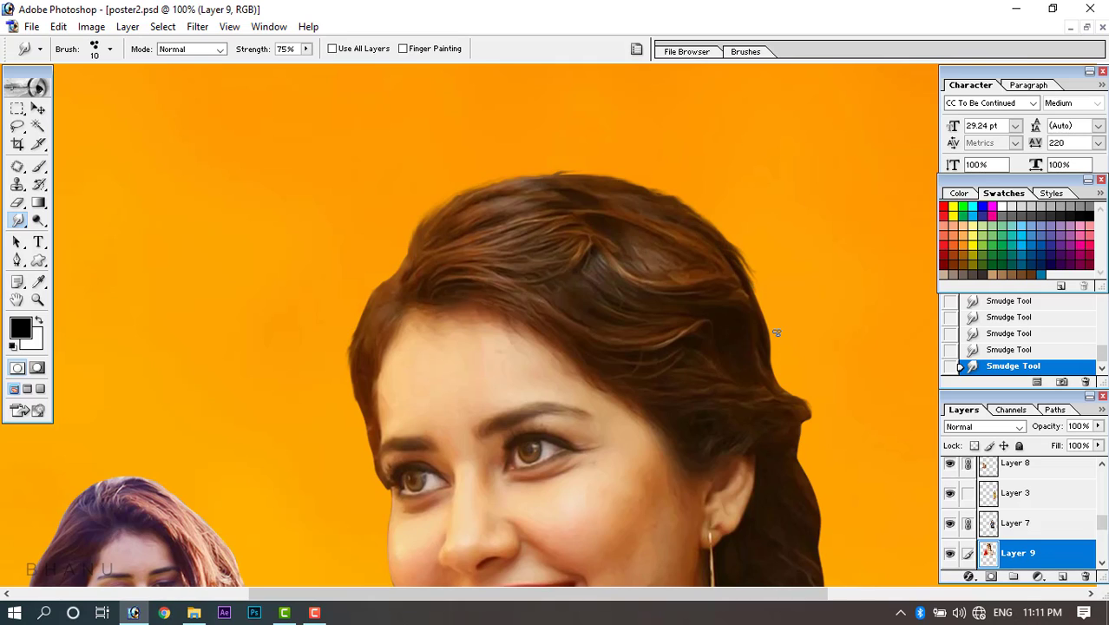
Examine the smudged hair edges of the central portrait and the composition of the whole poster in full-screen view.
key("ctrl+minus")
key("ctrl+minus")
scroll(776, 333, "down", 2)
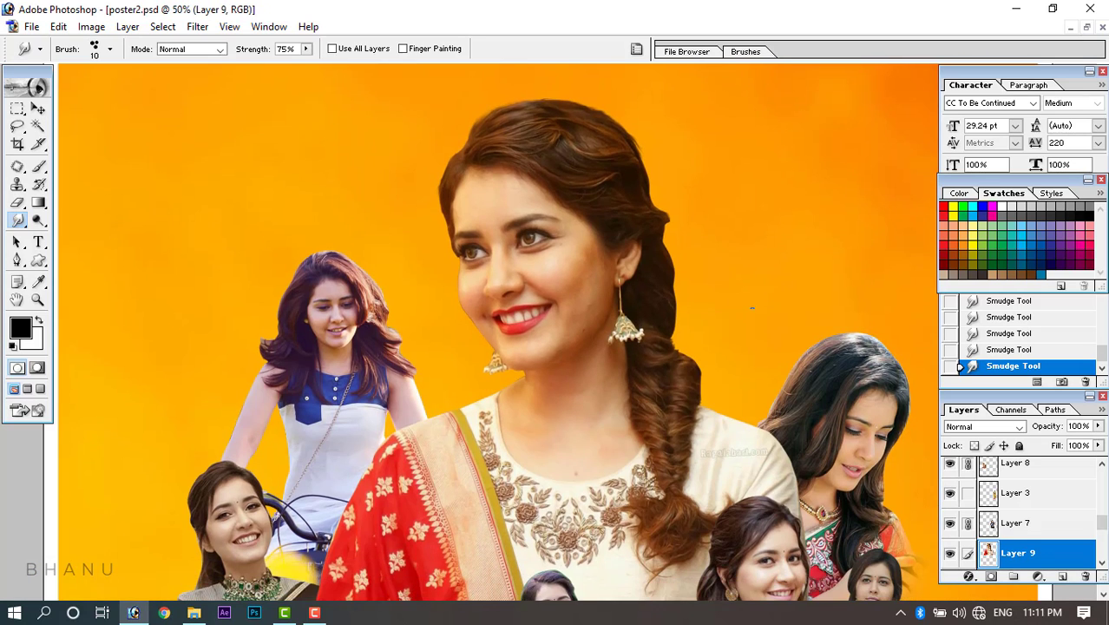
scroll(396, 297, "down", 5)
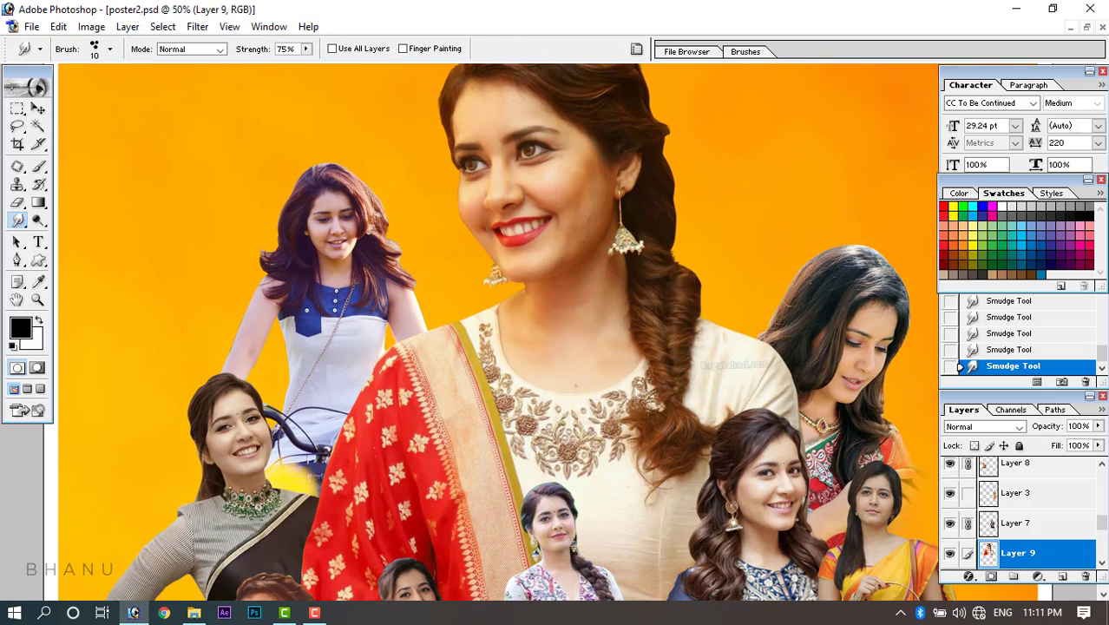
scroll(577, 371, "up", 6)
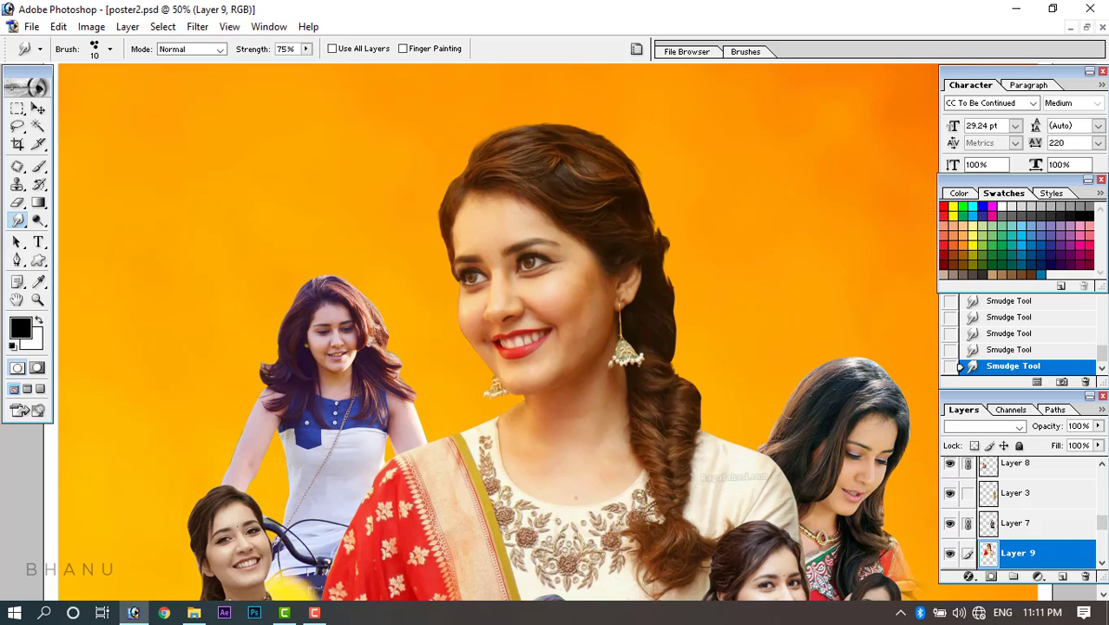
key("ctrl+minus")
key("ctrl+minus")
key("ctrl+minus")
key("ctrl+minus")
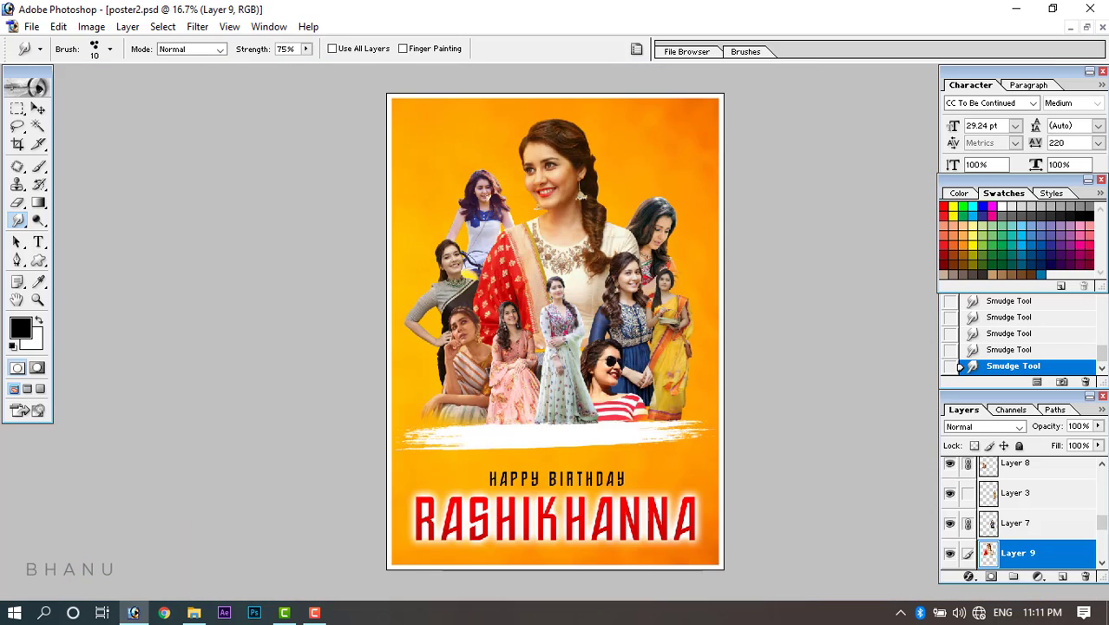
key("ctrl+plus")
key("Tab")
key("f")
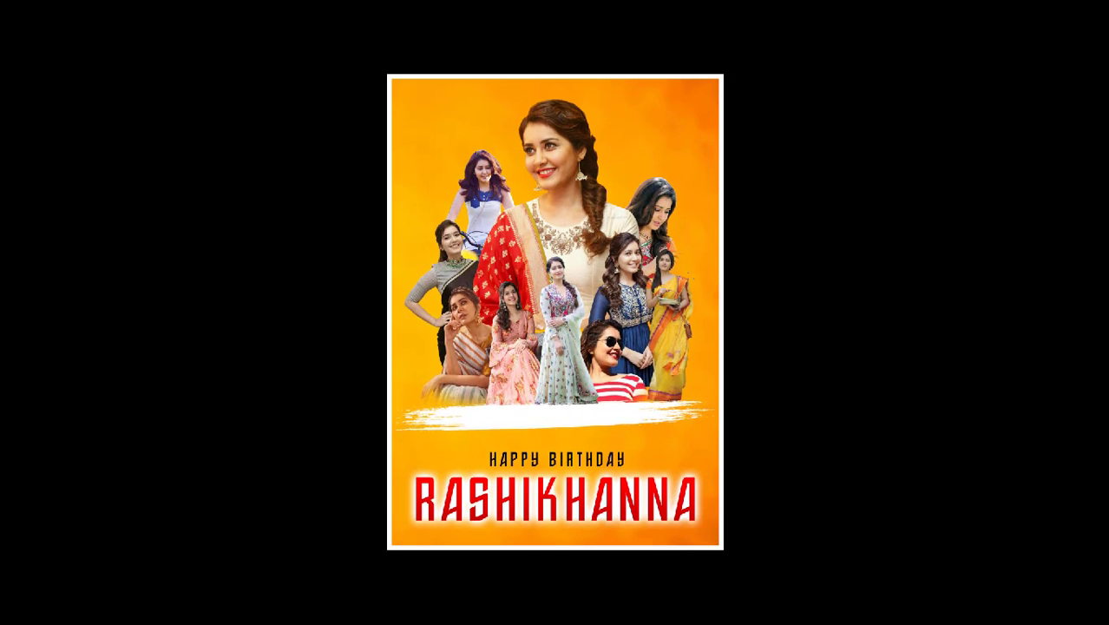
key("f")
key("f")
key("f")
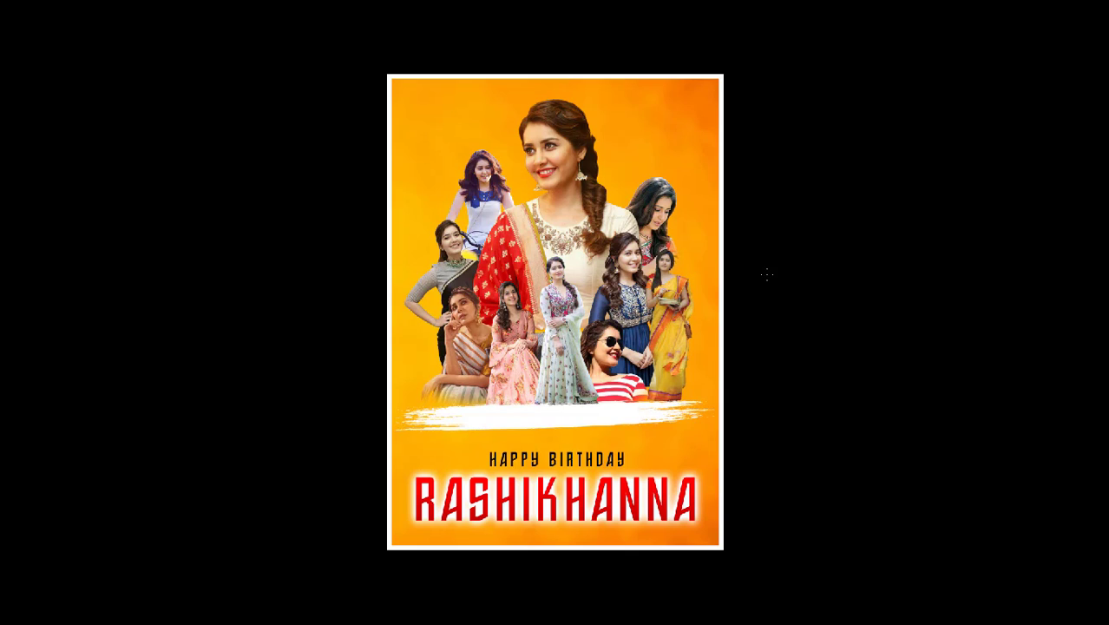
Select the layer of the portrait in the black saree with the green necklace.
key("ctrl+plus")
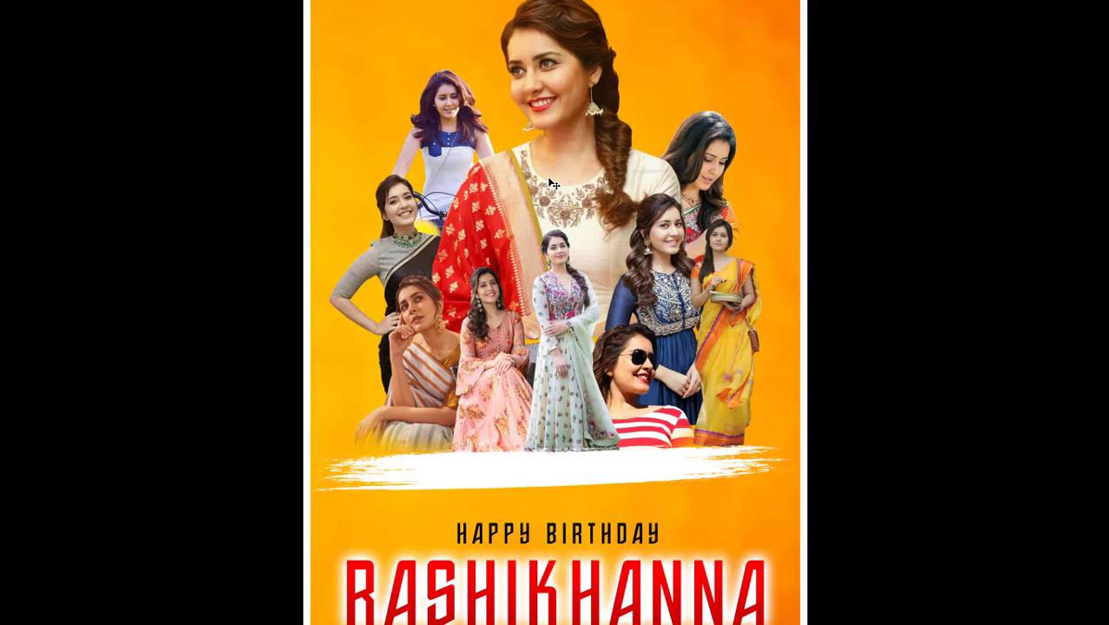
scroll(536, 311, "up", 1)
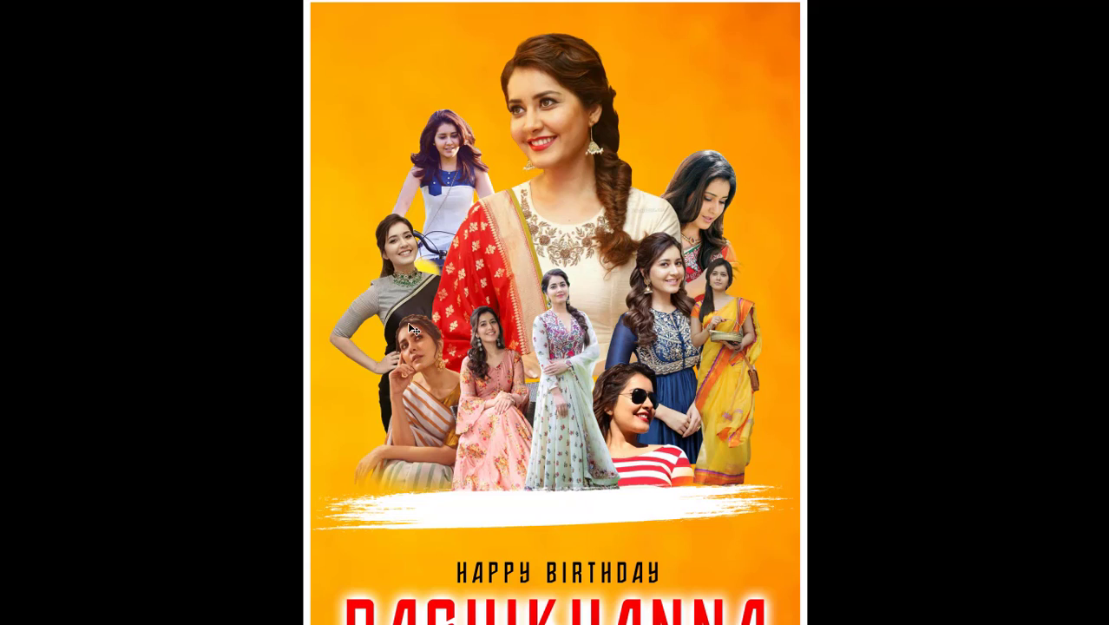
right_click(403, 254)
left_click(417, 257)
key("ctrl+b")
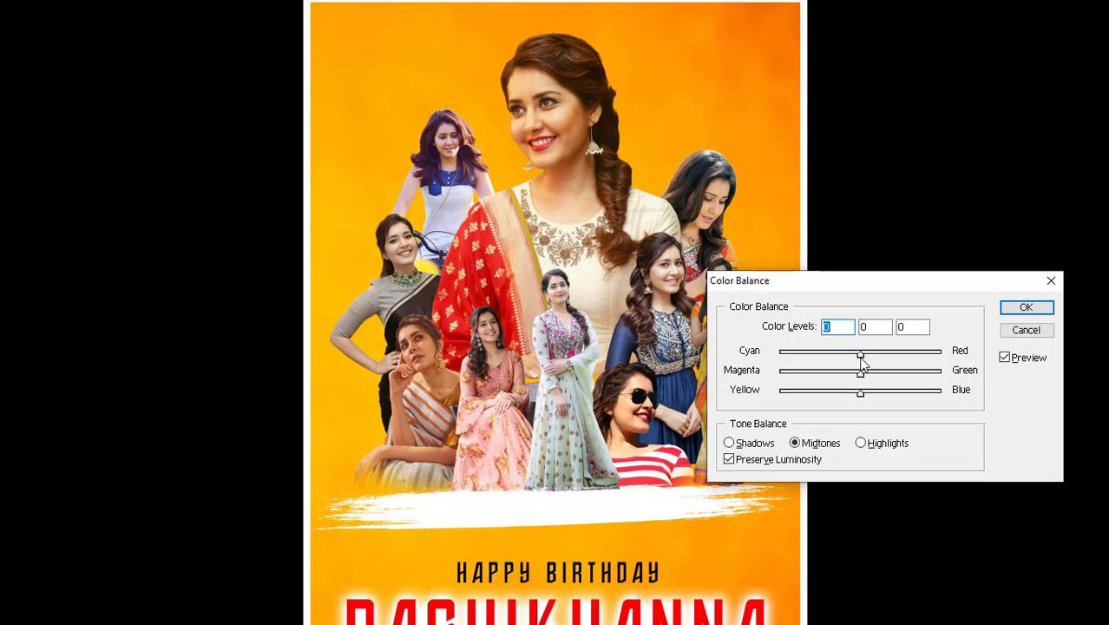
left_click_drag(861, 356, 876, 374)
left_click(1013, 333)
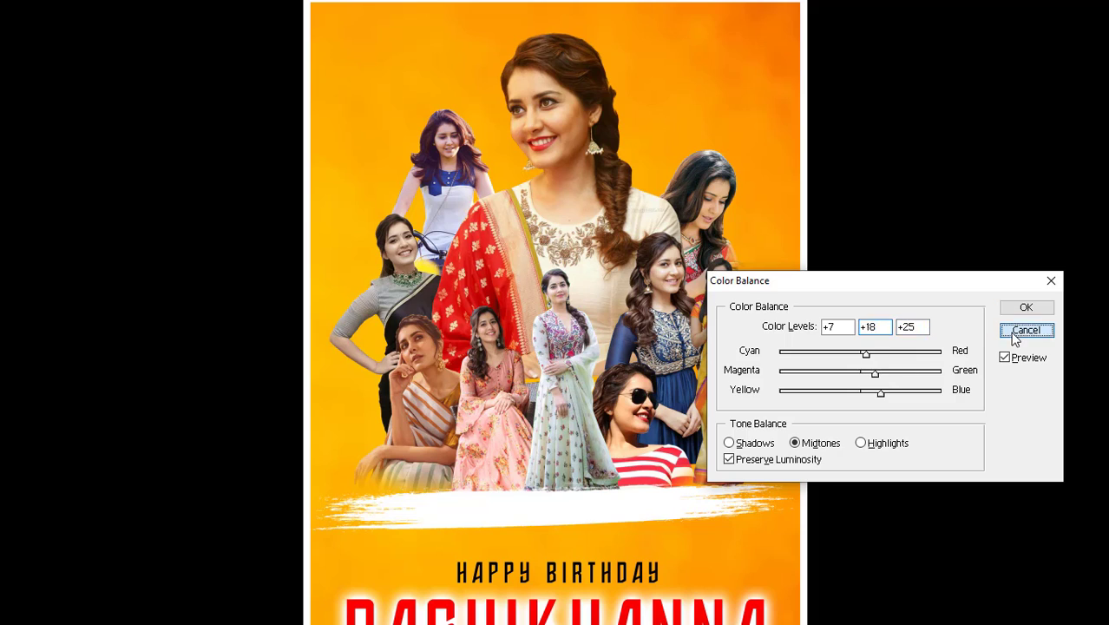
Raise the saturation of the black saree portrait to +31 with Hue/Saturation.
key("ctrl+u")
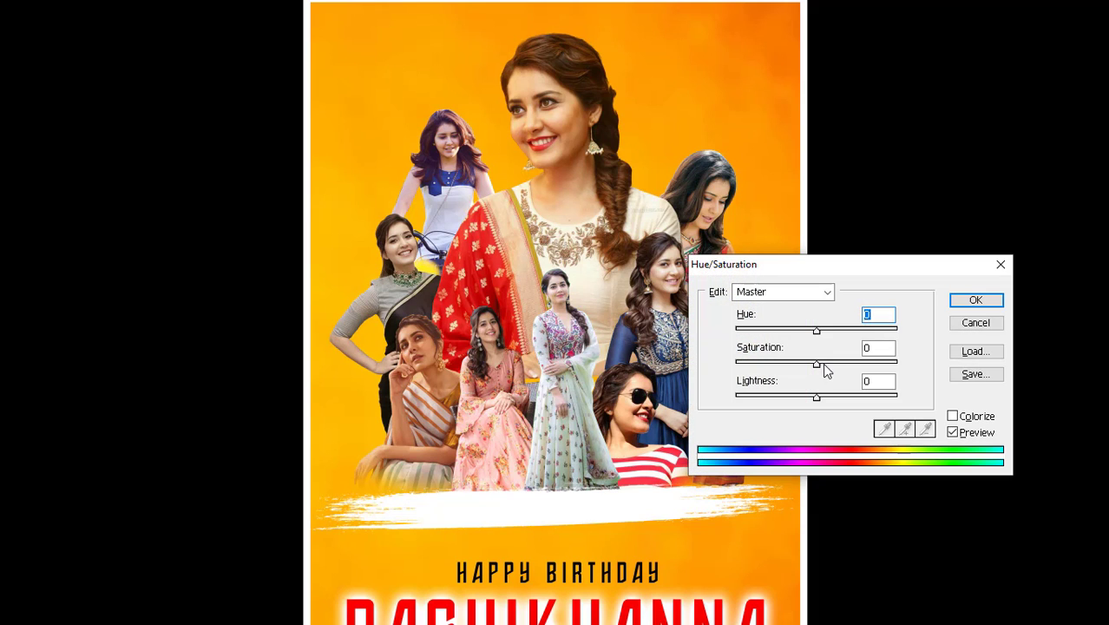
left_click_drag(817, 363, 844, 371)
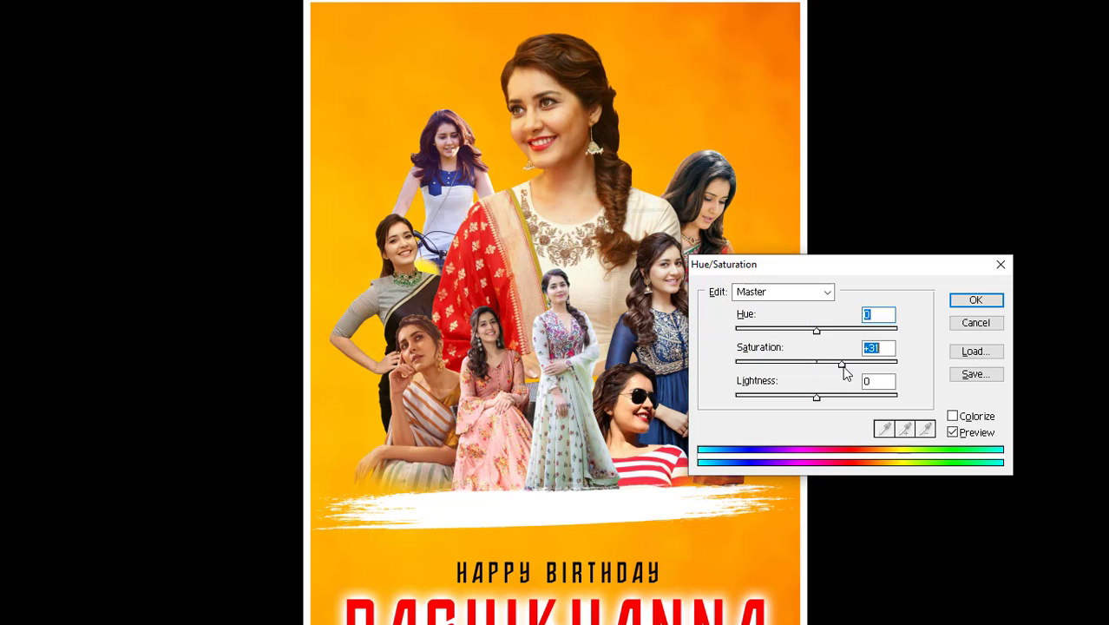
left_click(974, 300)
Select Layer 8, the portrait in the orange striped saree, and increase its saturation with Hue/Saturation.
key("ctrl+plus")
key("ctrl+plus")
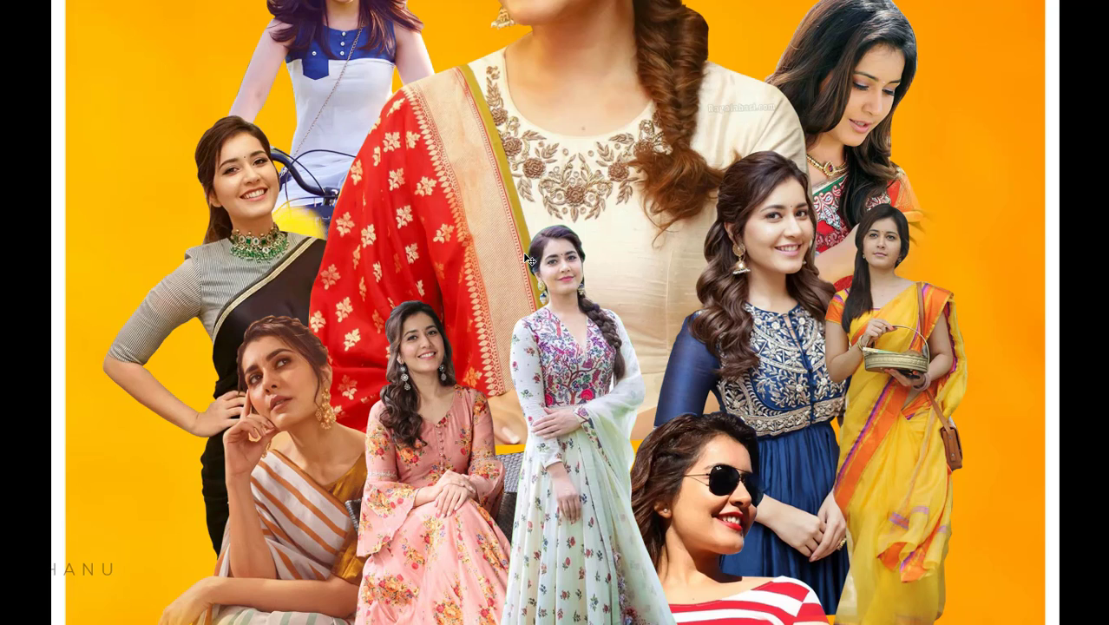
right_click(280, 374)
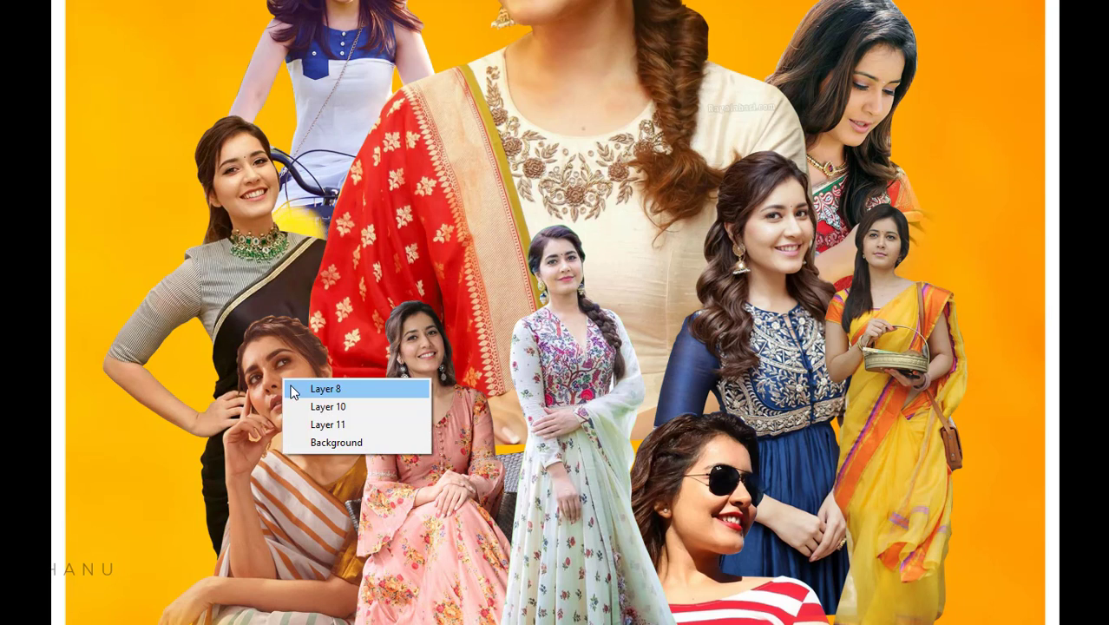
left_click(290, 390)
key("ctrl+u")
left_click_drag(816, 362, 838, 367)
key("Return")
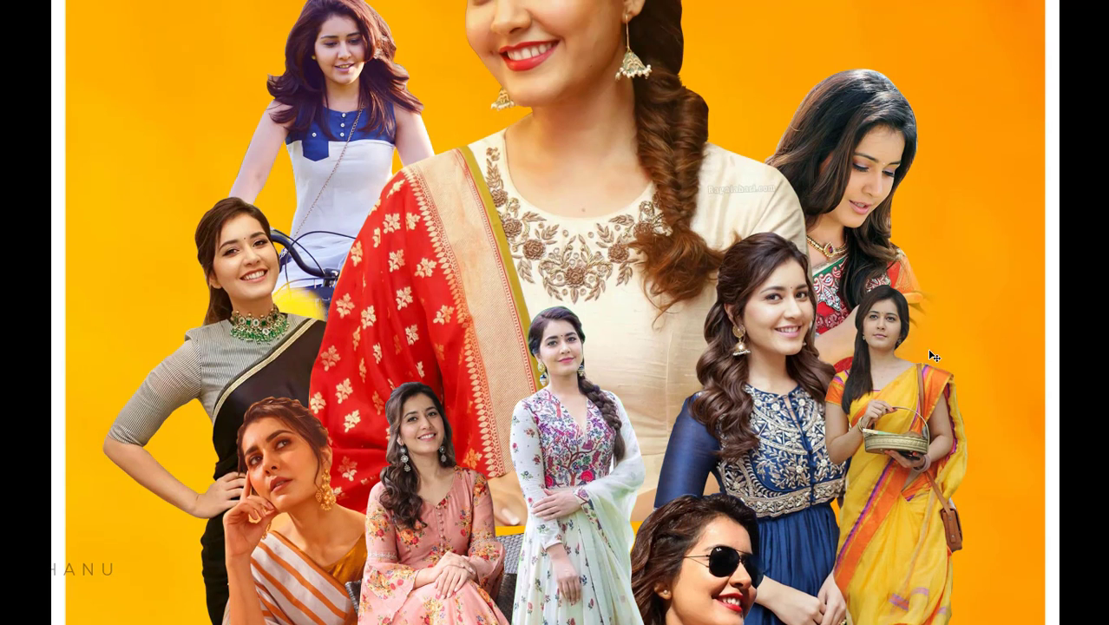
Select the layer of the figure in the yellow saree holding a basket and set its saturation to 20.
right_click(893, 333)
right_click(891, 331)
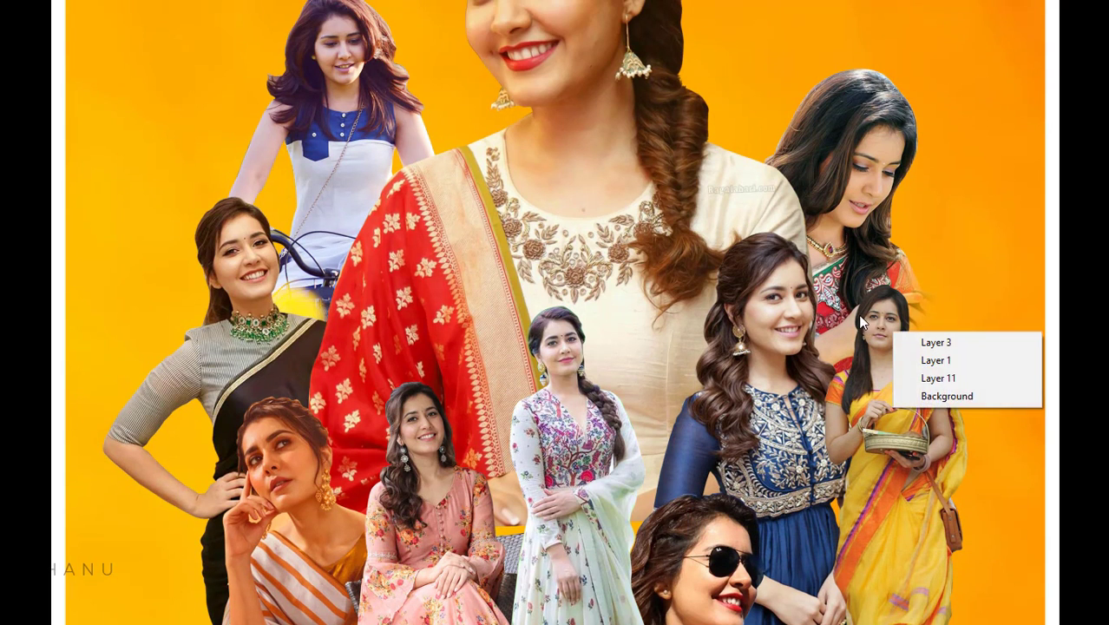
right_click(877, 320)
left_click(889, 331)
key("ctrl+u")
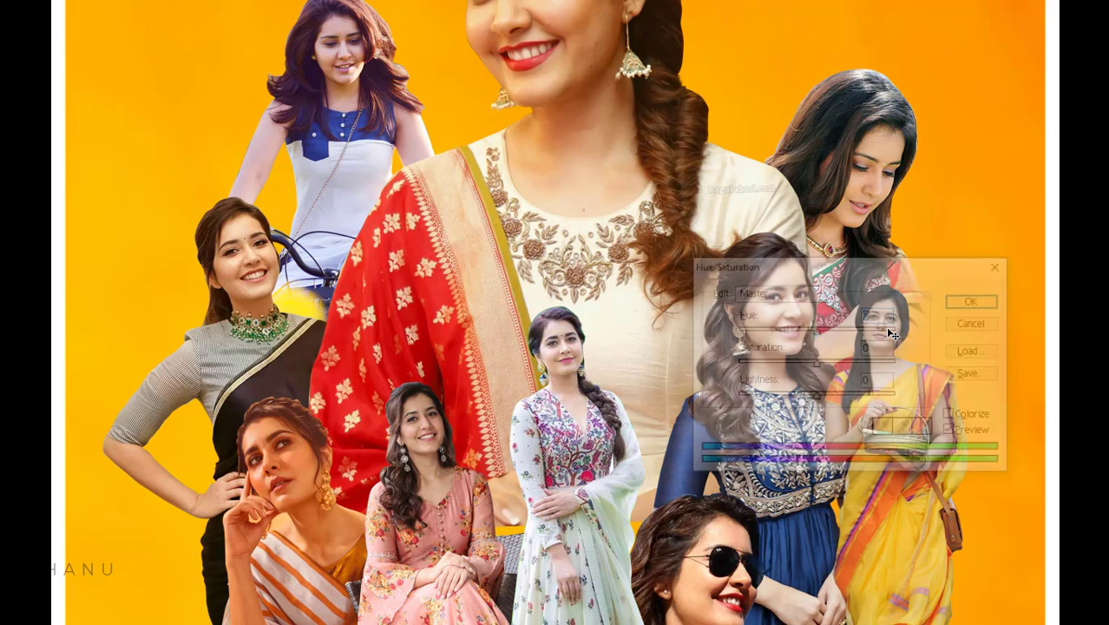
left_click_drag(806, 258, 555, 180)
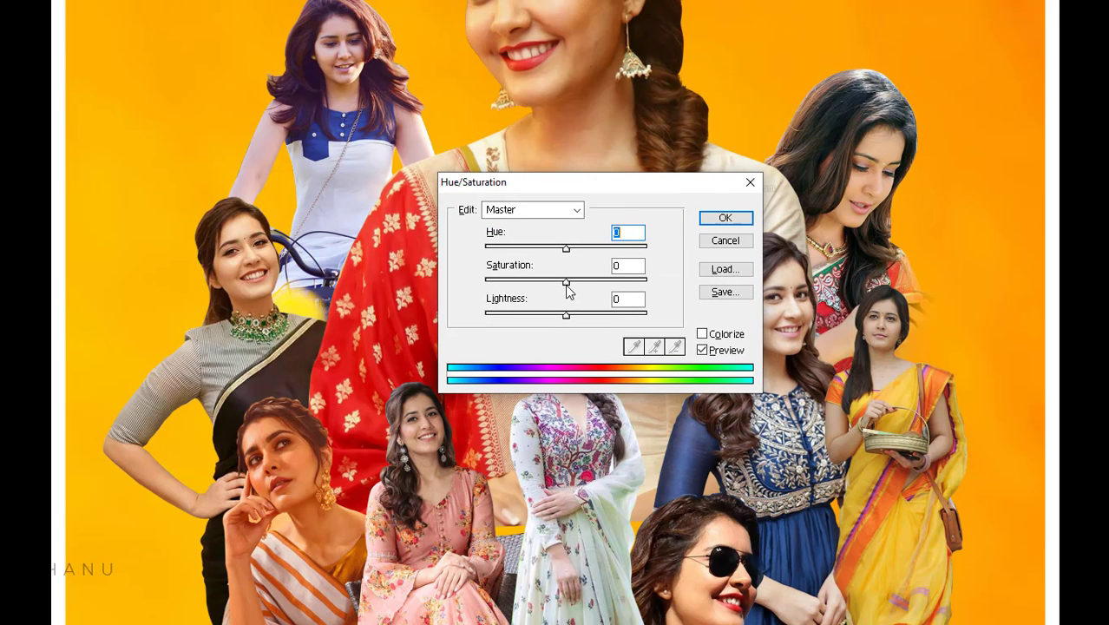
left_click_drag(566, 282, 586, 289)
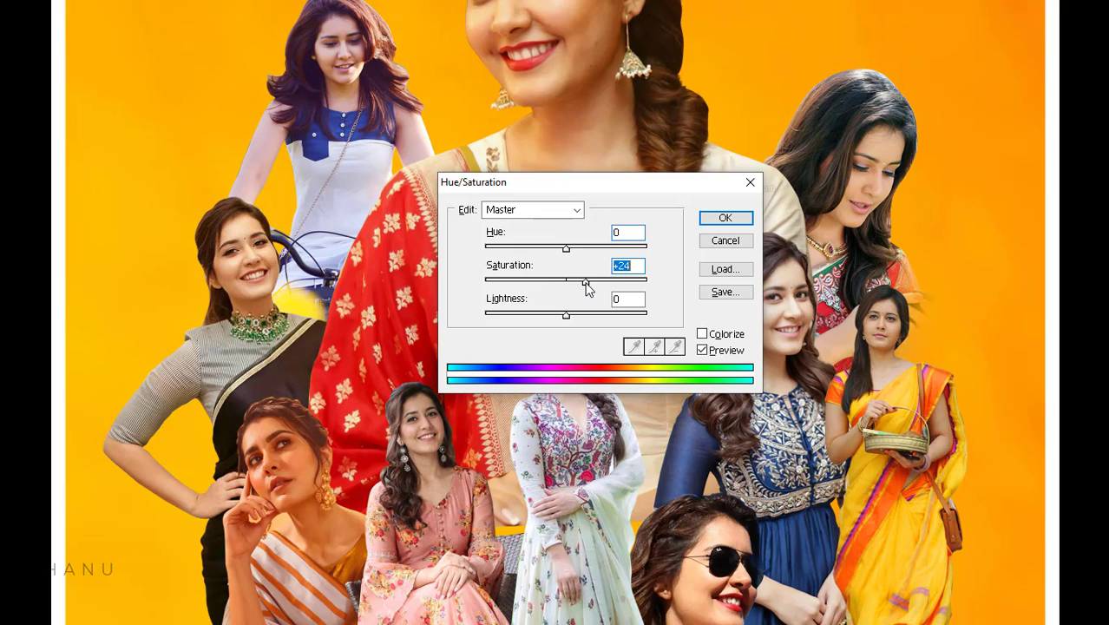
type("20")
key("Return")
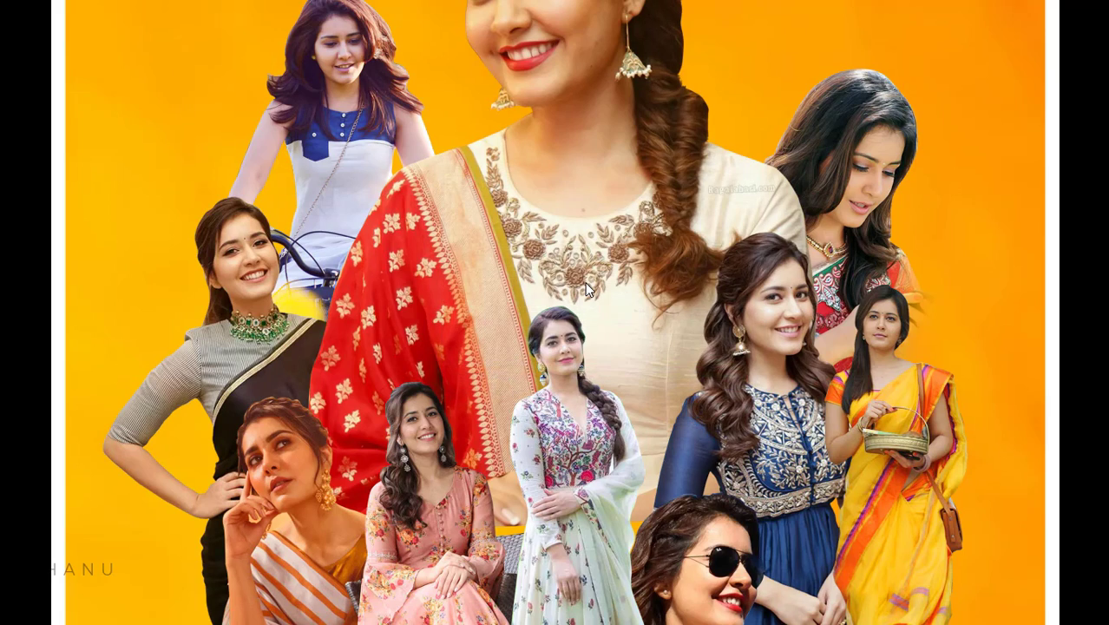
Select the orange background layer, Layer 11, and add a new layer directly above it with the default settings.
key("ctrl+minus")
key("ctrl+minus")
key("ctrl+minus")
key("ctrl+plus")
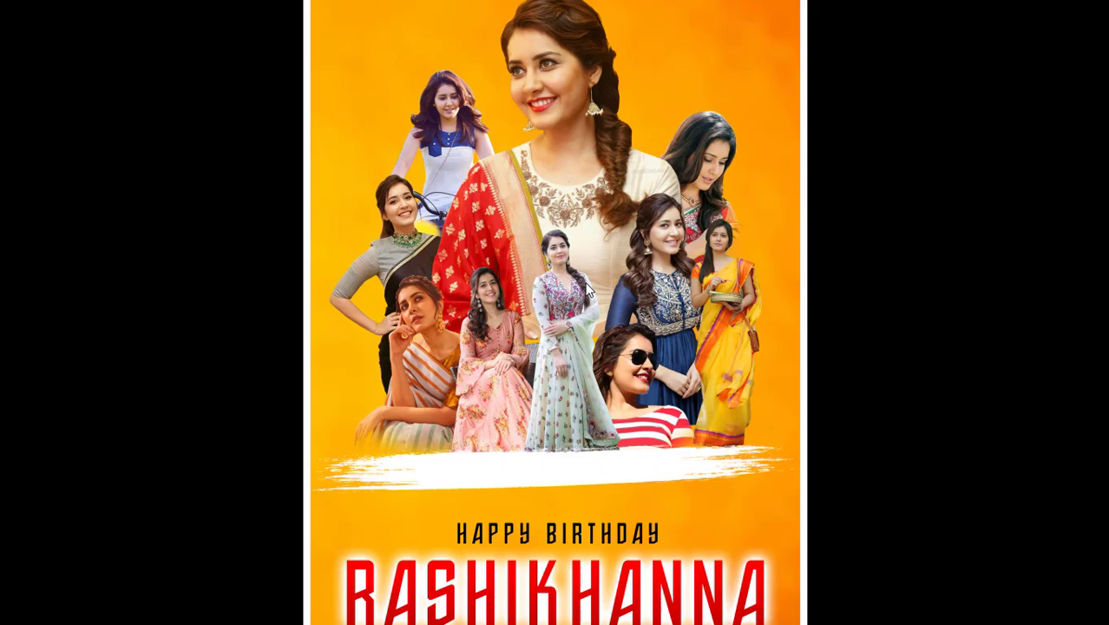
scroll(708, 245, "down", 2)
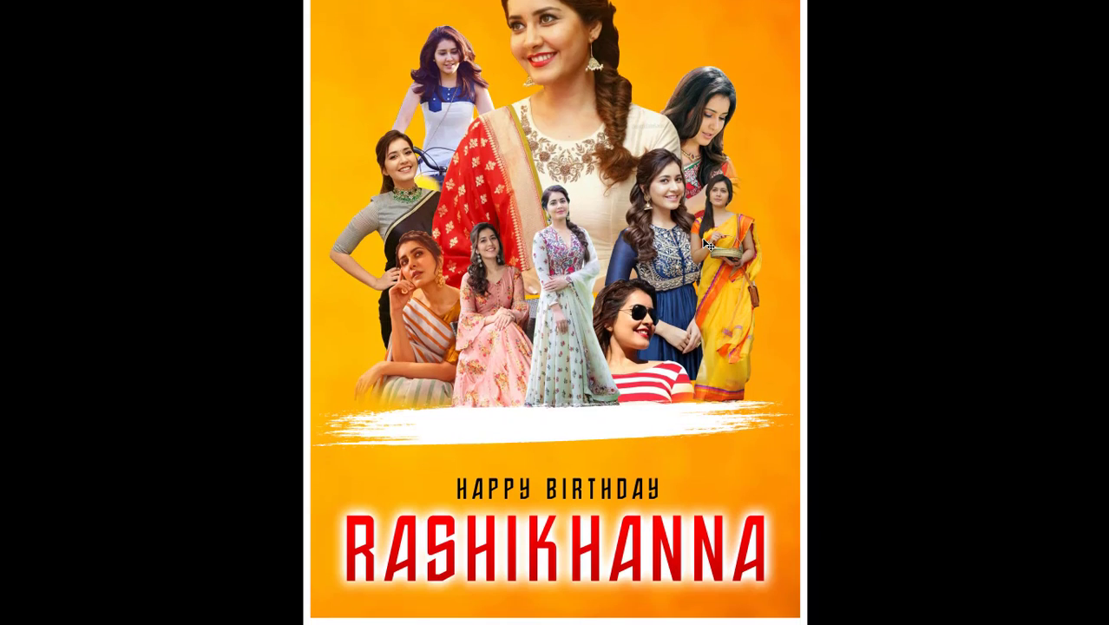
scroll(708, 245, "up", 4)
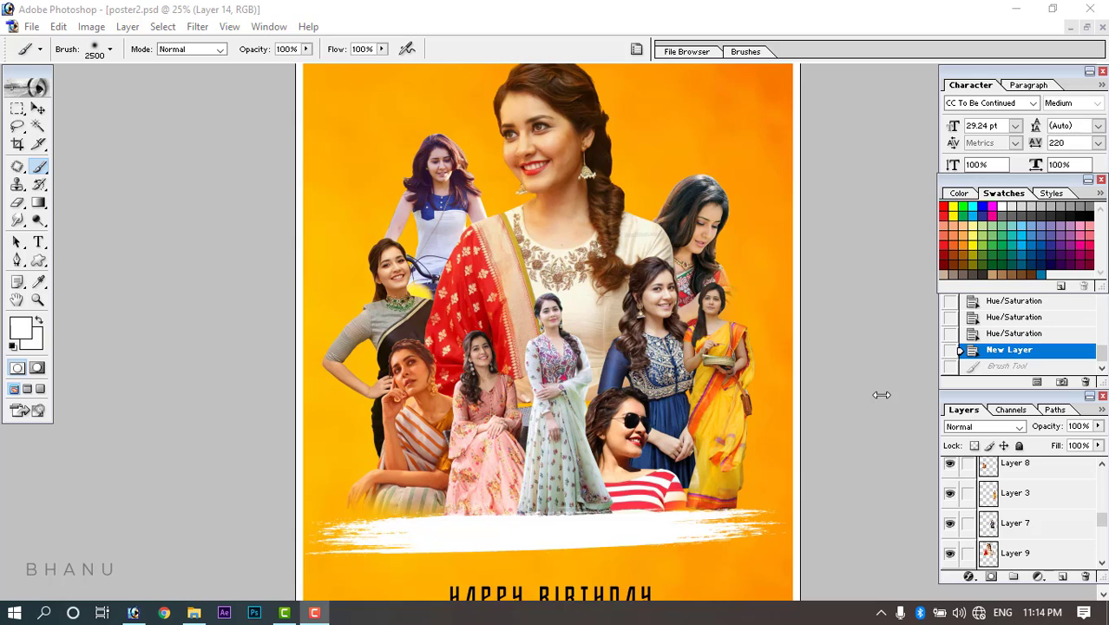
key("ctrl+minus")
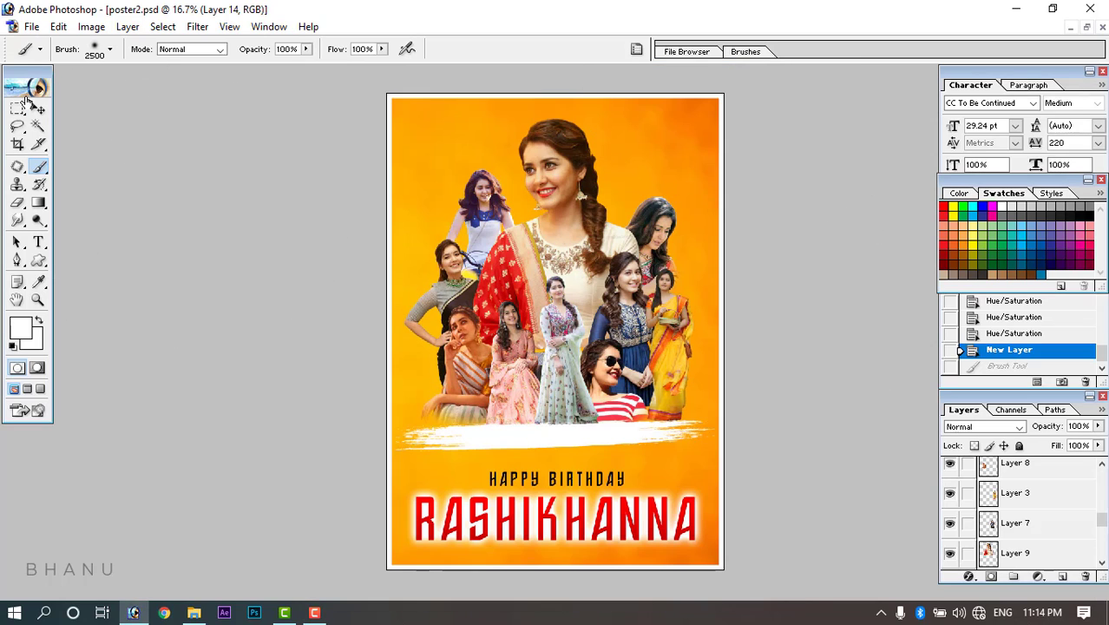
left_click(38, 108)
right_click(490, 165)
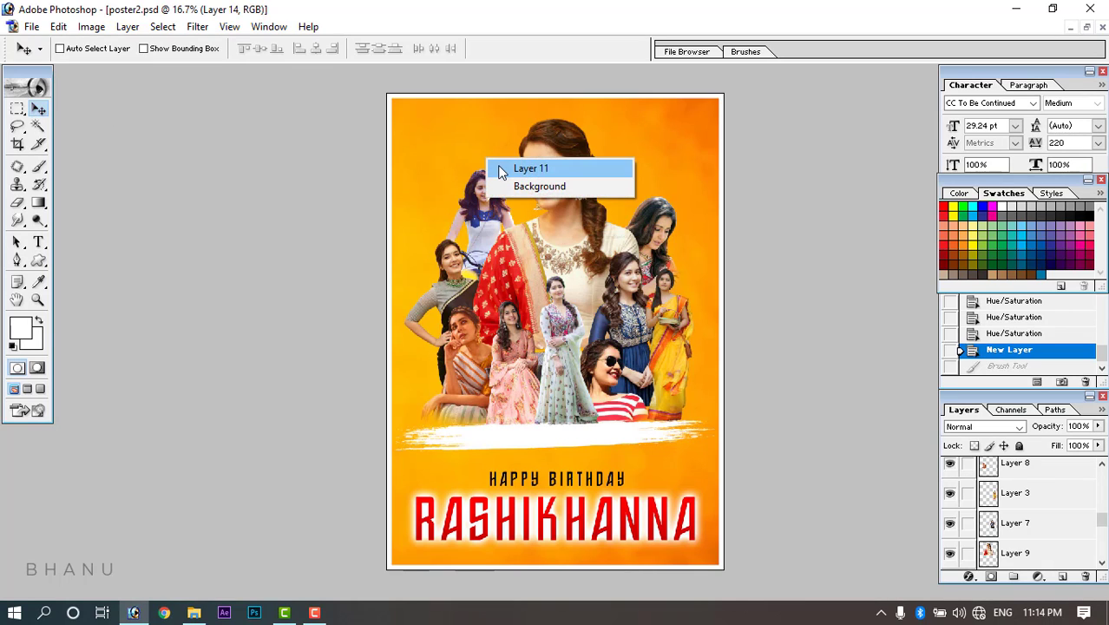
left_click(512, 167)
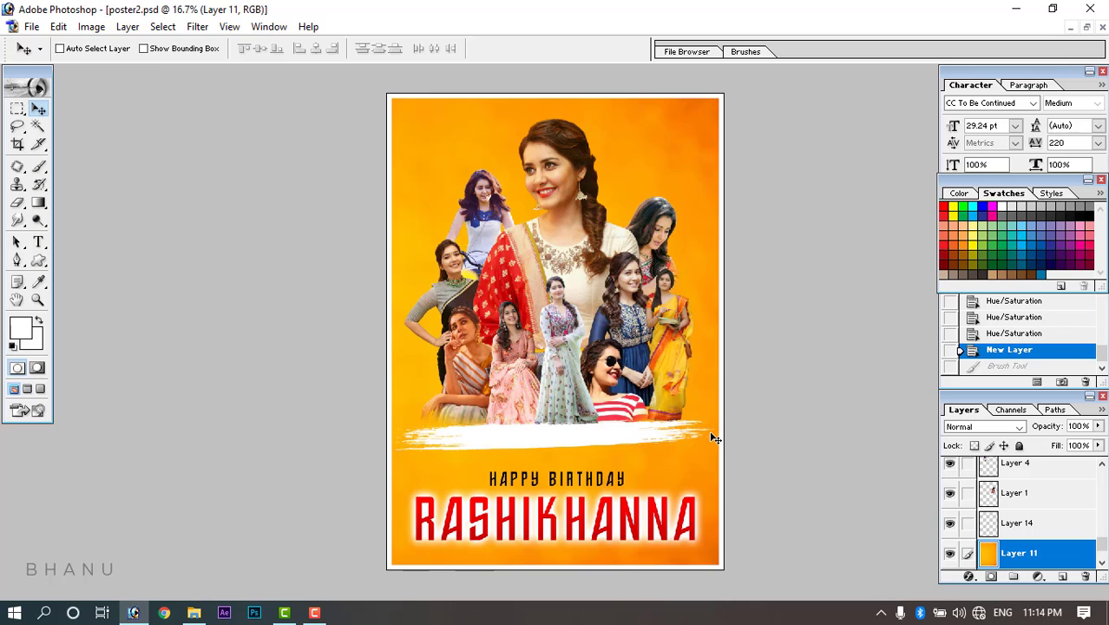
key("ctrl+shift+n")
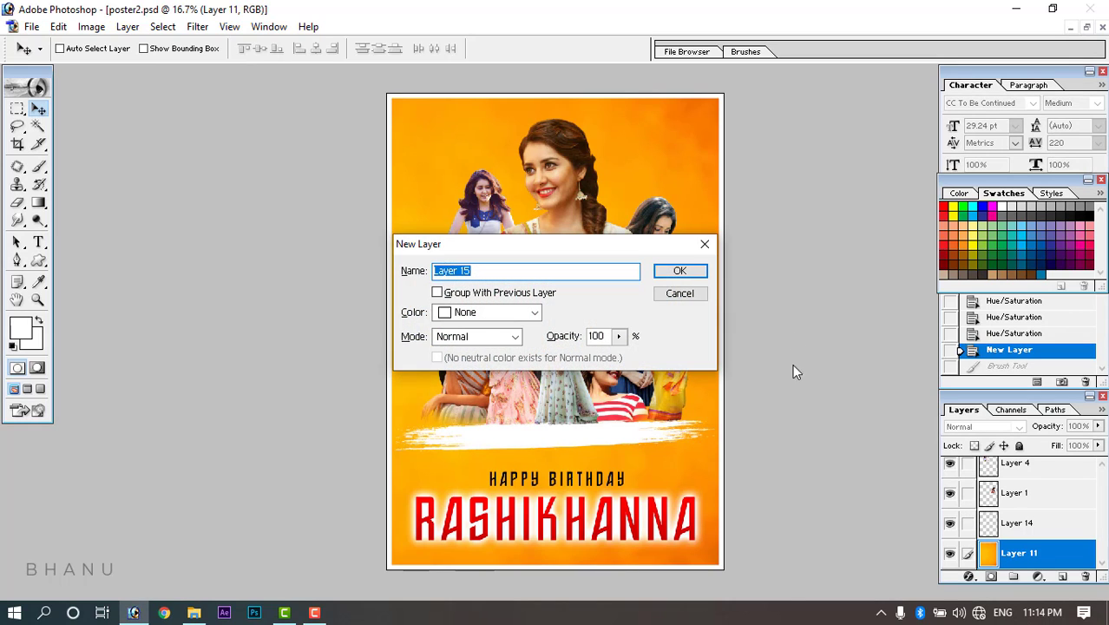
left_click(672, 271)
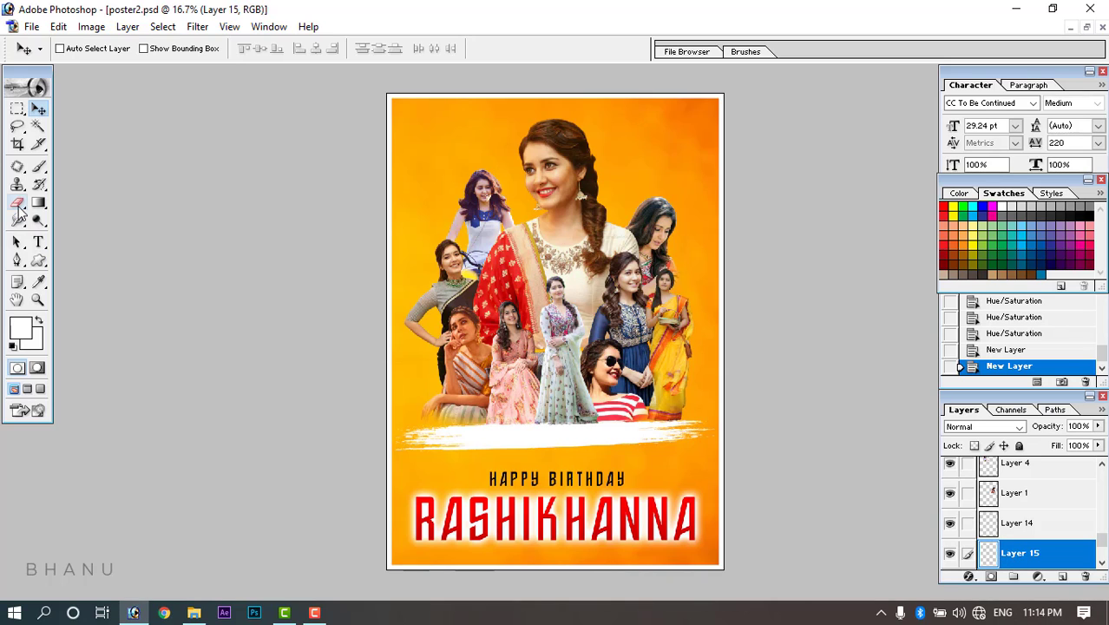
Activate the Brush tool and choose a bright green foreground colour.
key("b")
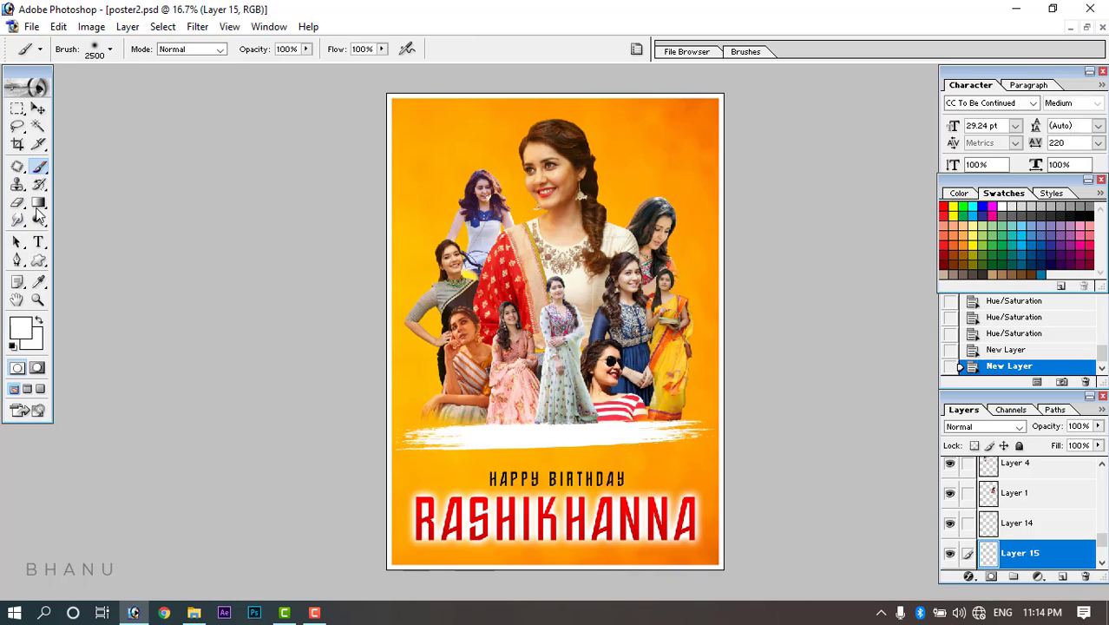
left_click(23, 331)
mouse_move(505, 310)
left_mouse_down()
mouse_move(545, 284)
mouse_move(628, 369)
mouse_move(656, 271)
left_mouse_up()
left_click(691, 419)
left_click(795, 265)
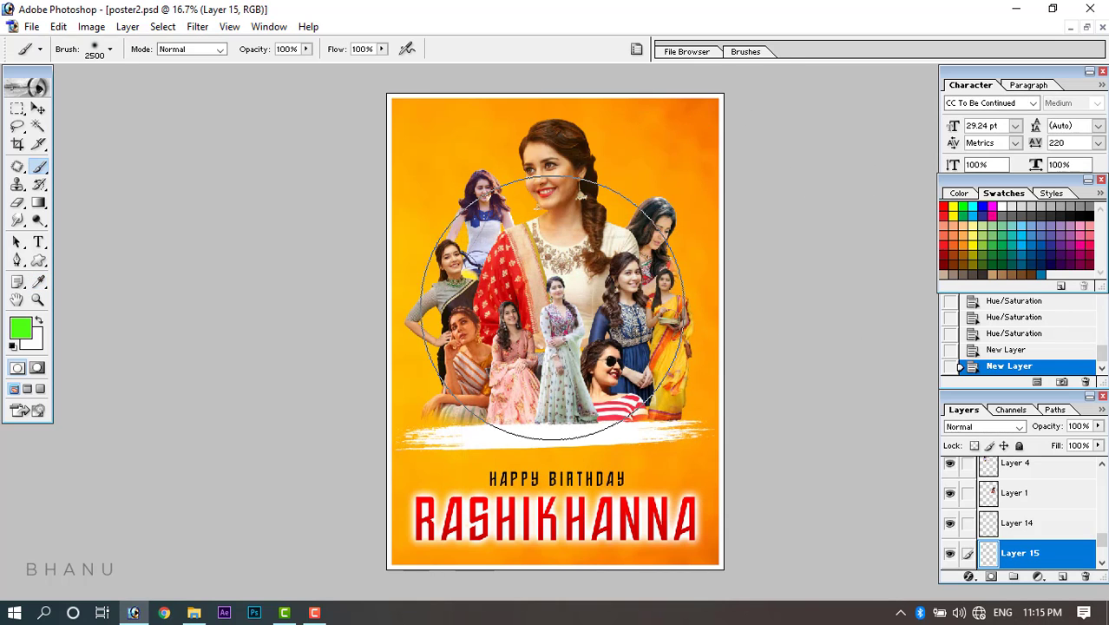
Adjust the brush size to 2500 and paint one soft green dab on Layer 15, behind the figures at the poster's centre.
key("bracketleft")
key("bracketleft")
key("bracketleft")
key("bracketleft")
key("bracketleft")
key("bracketleft")
key("bracketleft")
key("bracketleft")
key("bracketleft")
key("bracketleft")
key("bracketleft")
key("bracketleft")
key("bracketleft")
key("bracketleft")
key("bracketleft")
key("bracketleft")
key("bracketleft")
key("bracketleft")
key("bracketleft")
key("bracketleft")
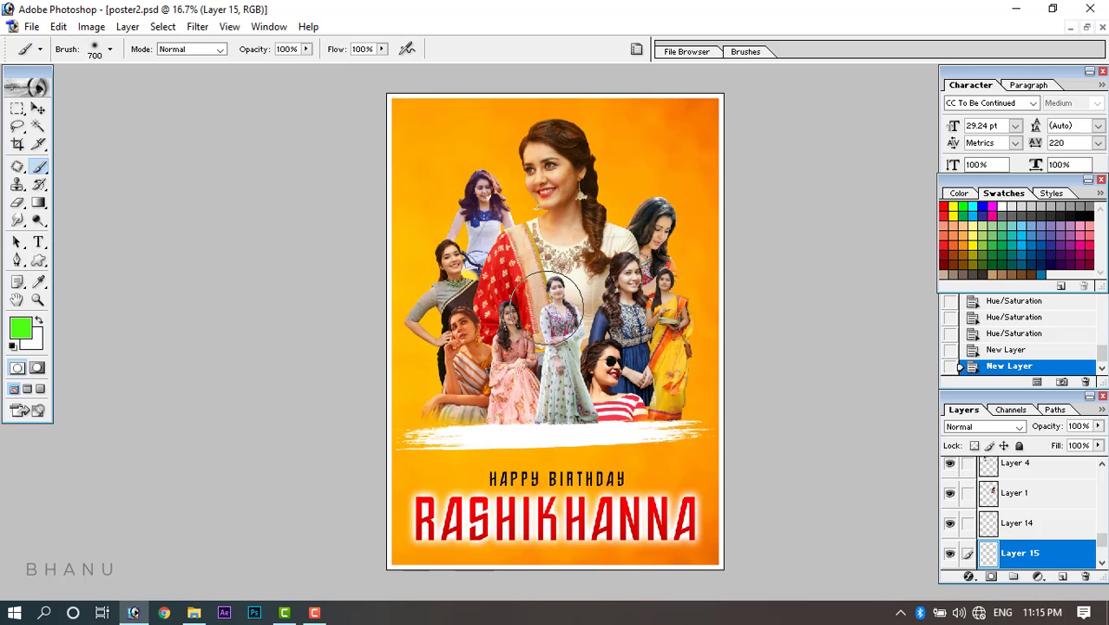
key("bracketright")
key("bracketright")
key("bracketright")
key("bracketright")
key("bracketright")
key("bracketright")
key("bracketright")
key("bracketright")
key("bracketright")
key("bracketright")
key("bracketright")
key("bracketright")
key("bracketright")
key("bracketright")
key("bracketright")
key("bracketright")
key("bracketright")
key("bracketright")
key("bracketright")
key("bracketright")
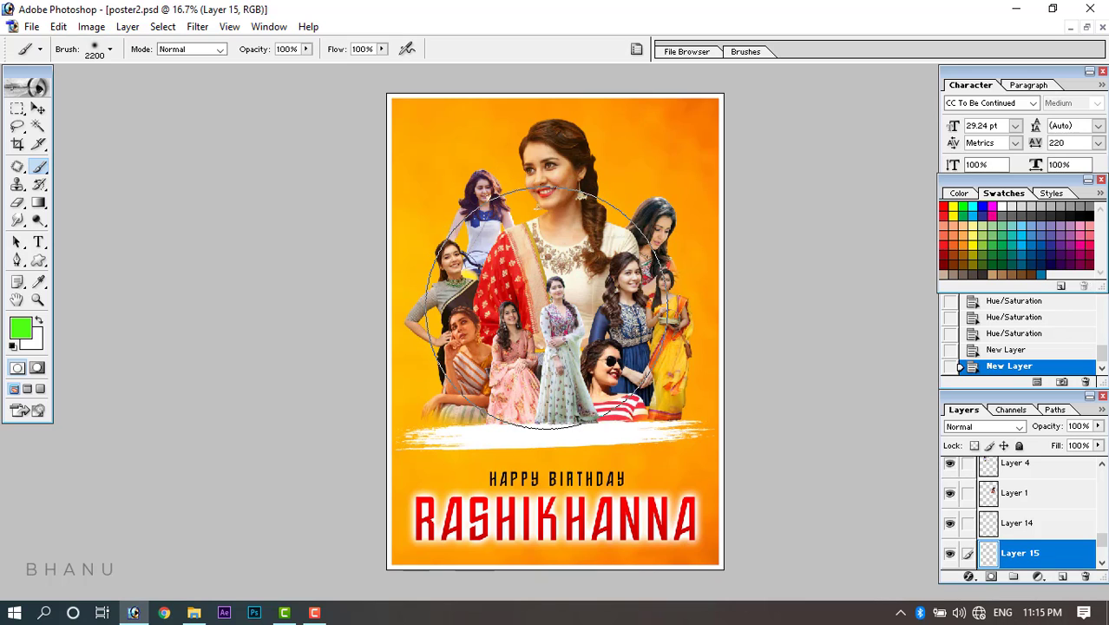
key("bracketleft")
key("bracketleft")
key("bracketleft")
key("bracketleft")
key("bracketleft")
key("bracketleft")
key("bracketleft")
key("bracketleft")
key("bracketleft")
key("bracketleft")
key("bracketleft")
key("bracketleft")
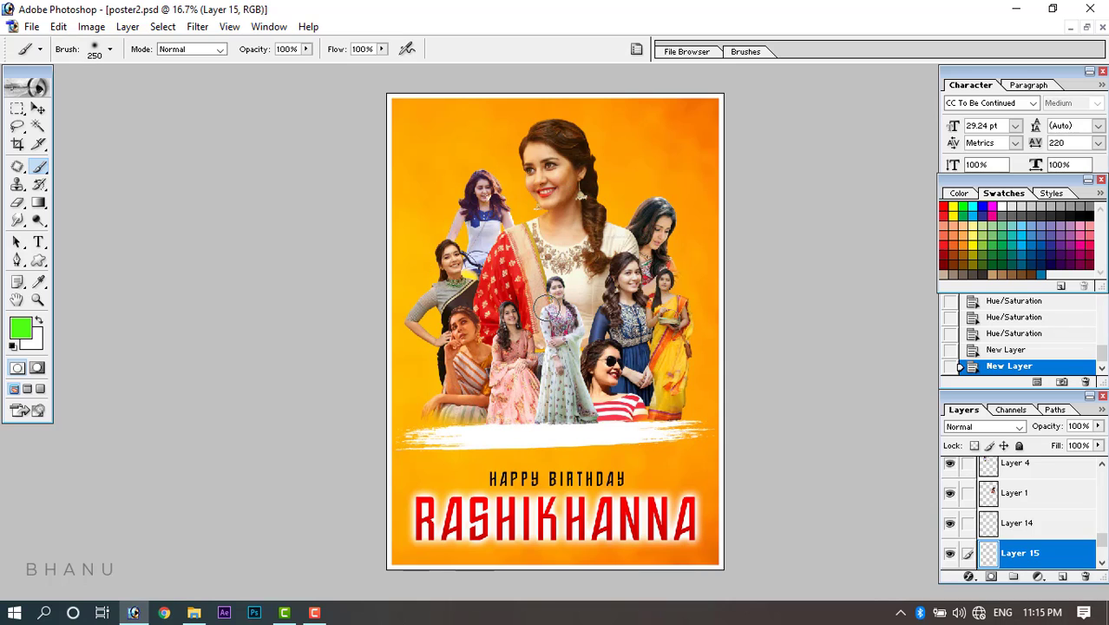
key("bracketright")
key("bracketright")
key("bracketright")
key("bracketright")
key("bracketright")
key("bracketright")
key("bracketright")
key("bracketright")
key("bracketright")
key("bracketright")
key("bracketright")
key("bracketright")
key("bracketright")
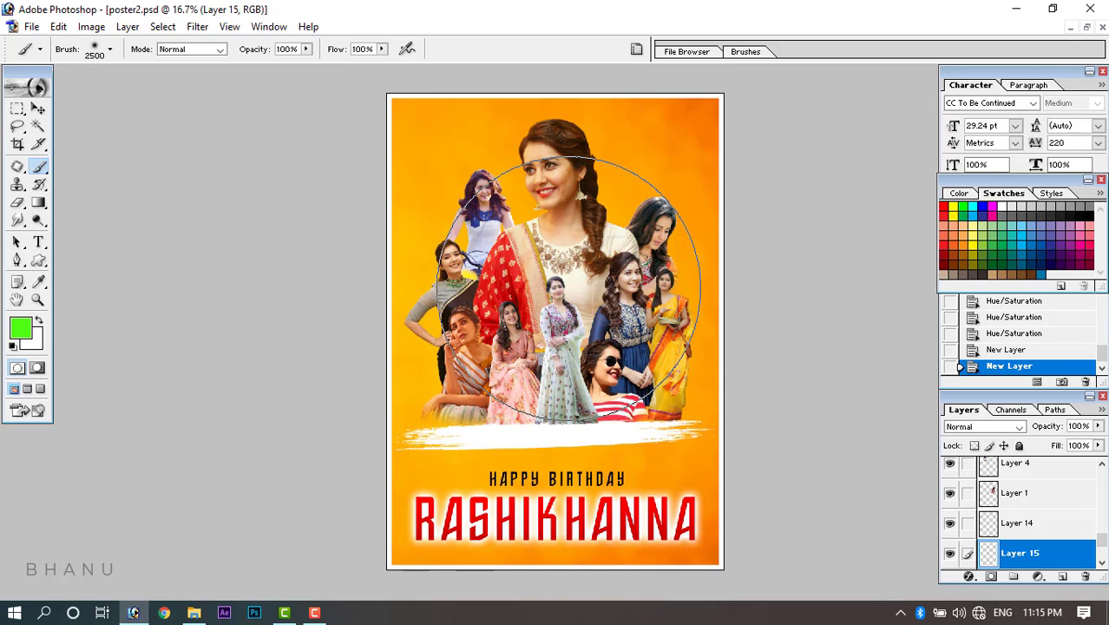
left_click(569, 289)
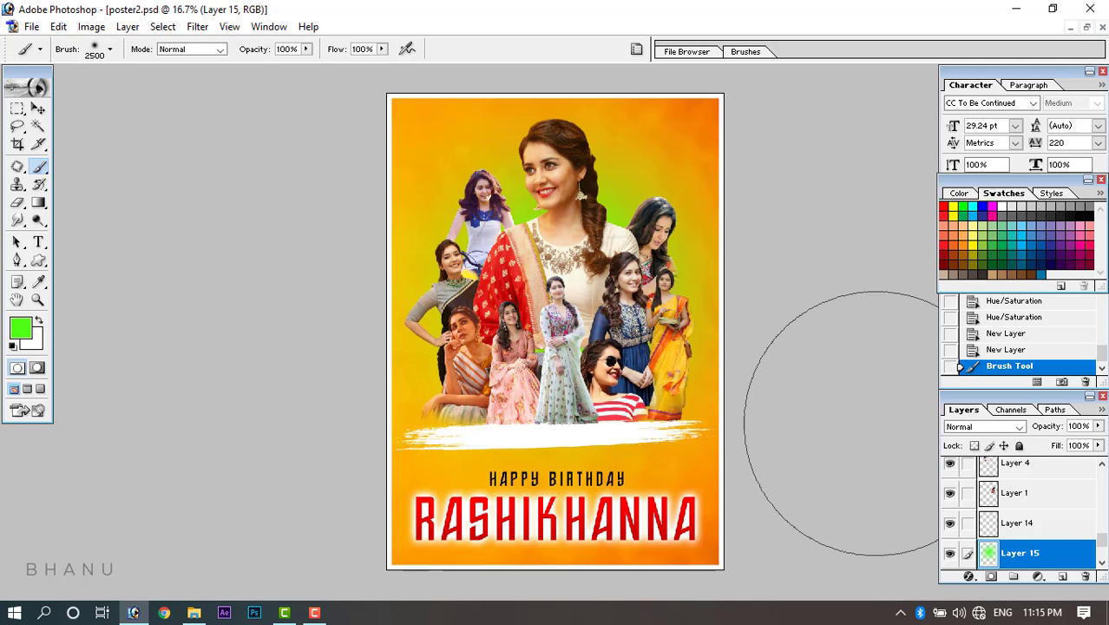
Compare the poster with and without the green brush dab, leaving the dab undone.
key("ctrl+equal")
scroll(781, 347, "down", 2)
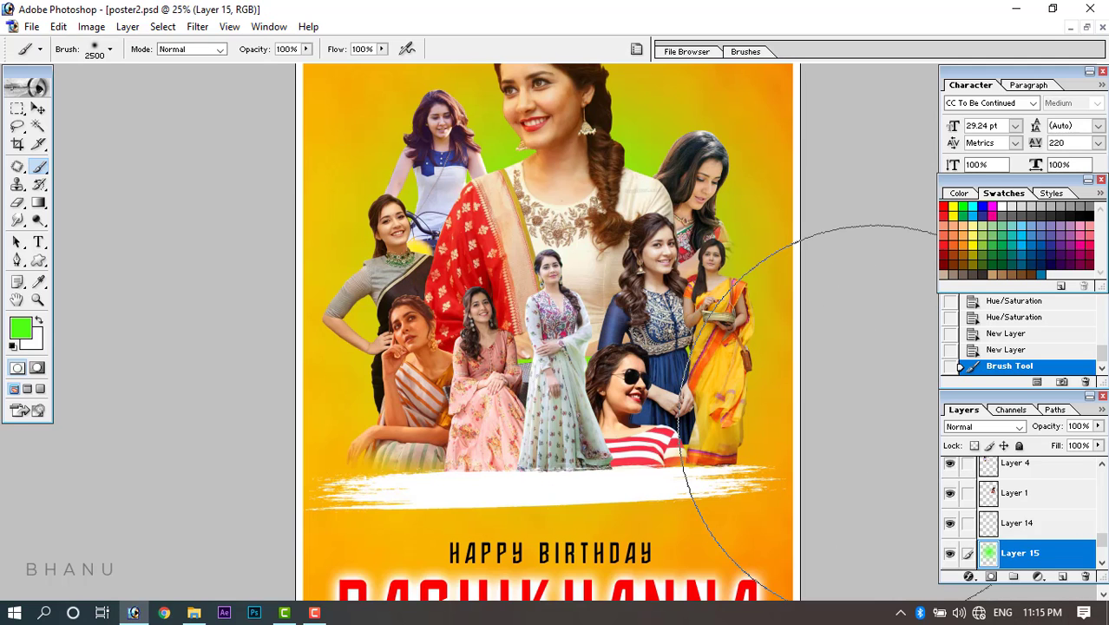
scroll(662, 284, "up", 3)
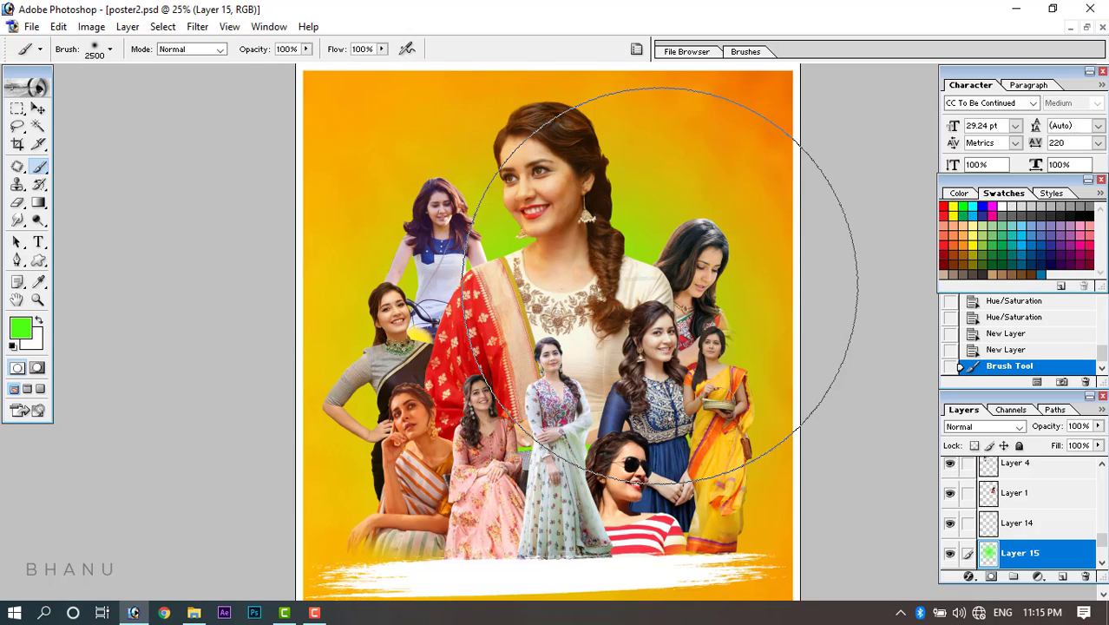
key("ctrl+z")
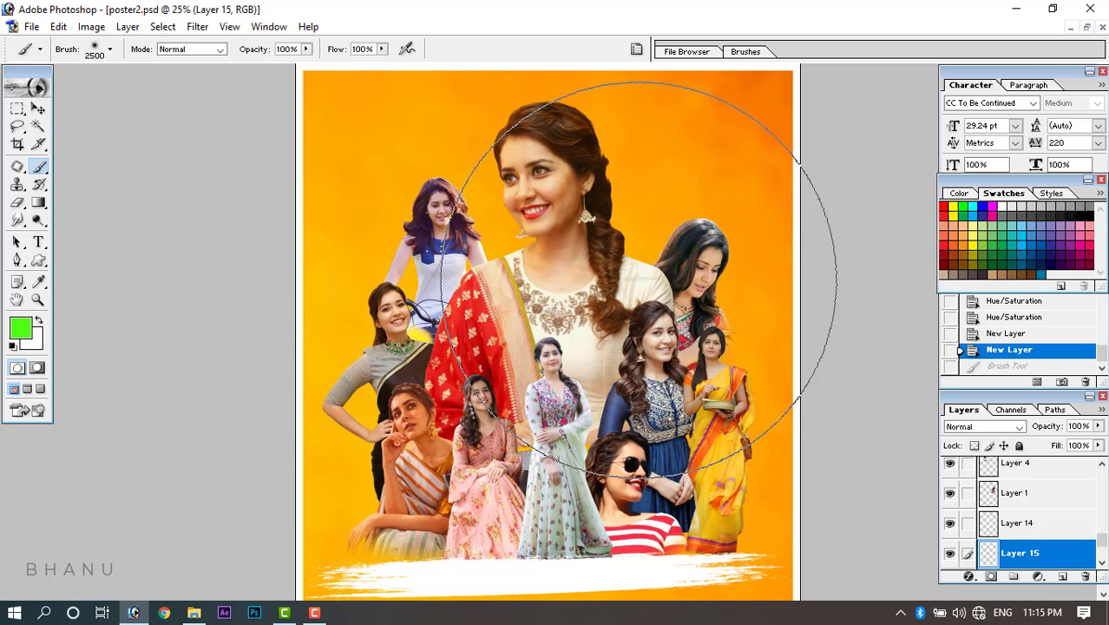
key("ctrl+z")
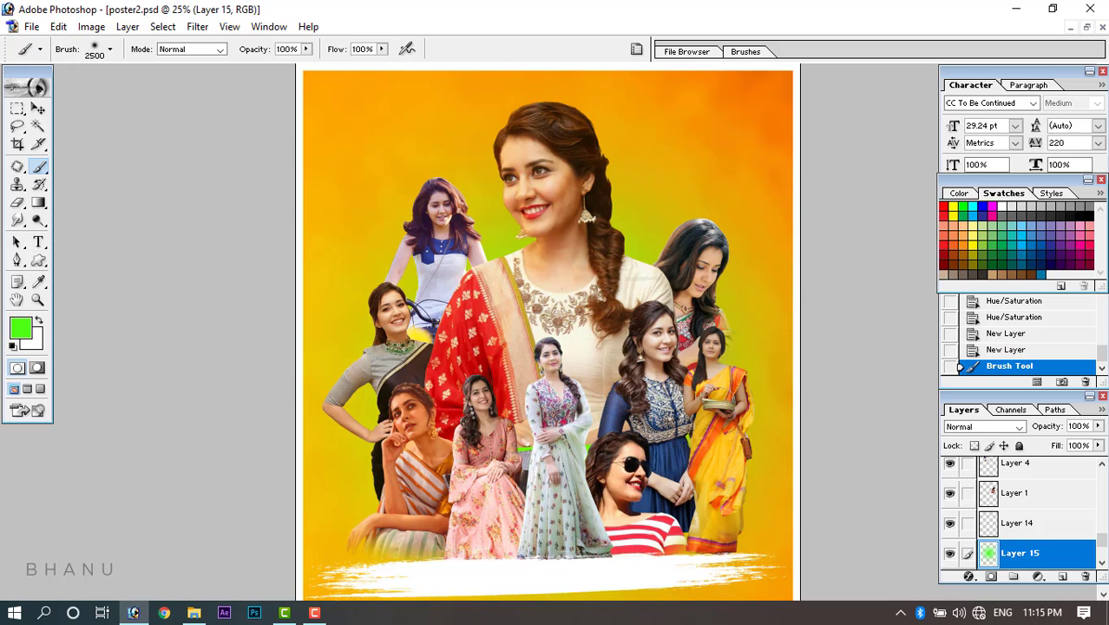
key("ctrl+z")
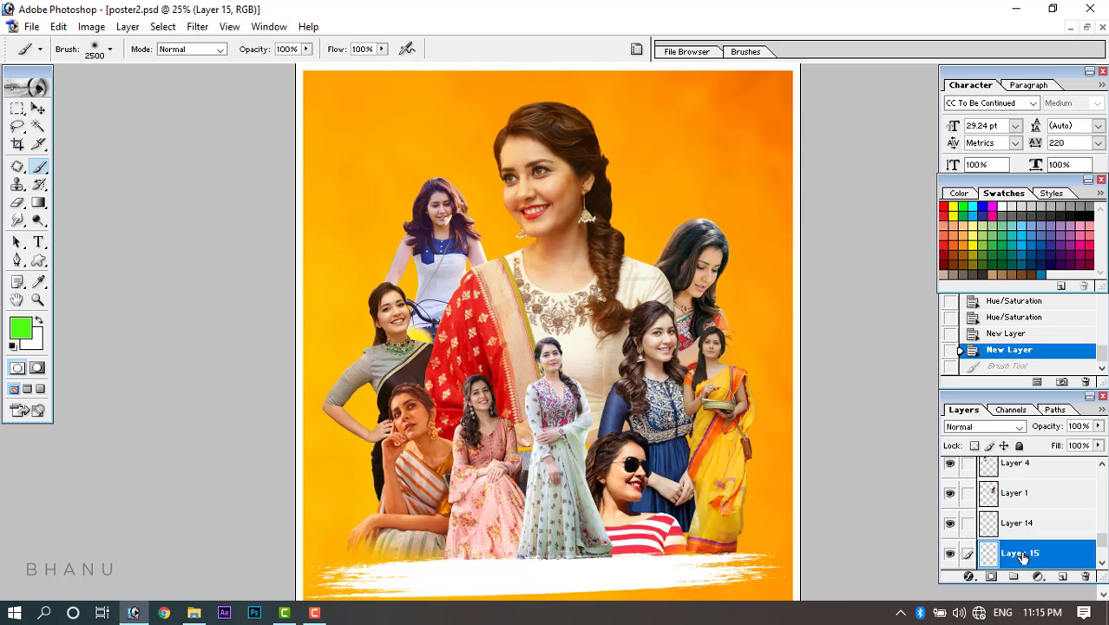
Paint a single green dab with the 2500 brush on Layer 15, centred behind the group of figures.
left_click(39, 169)
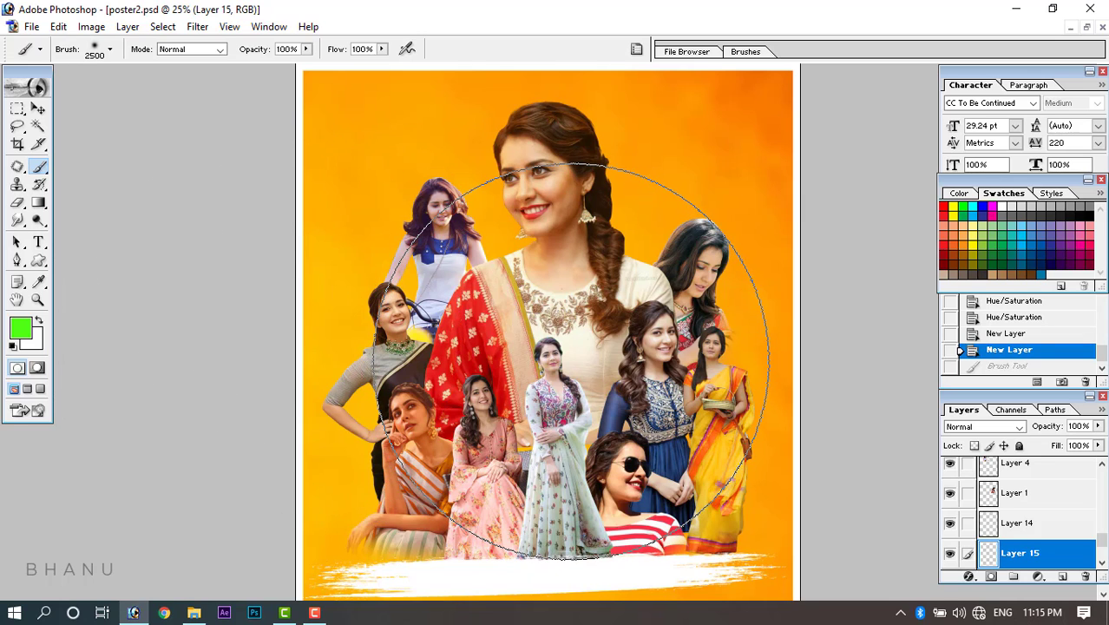
left_click(571, 360)
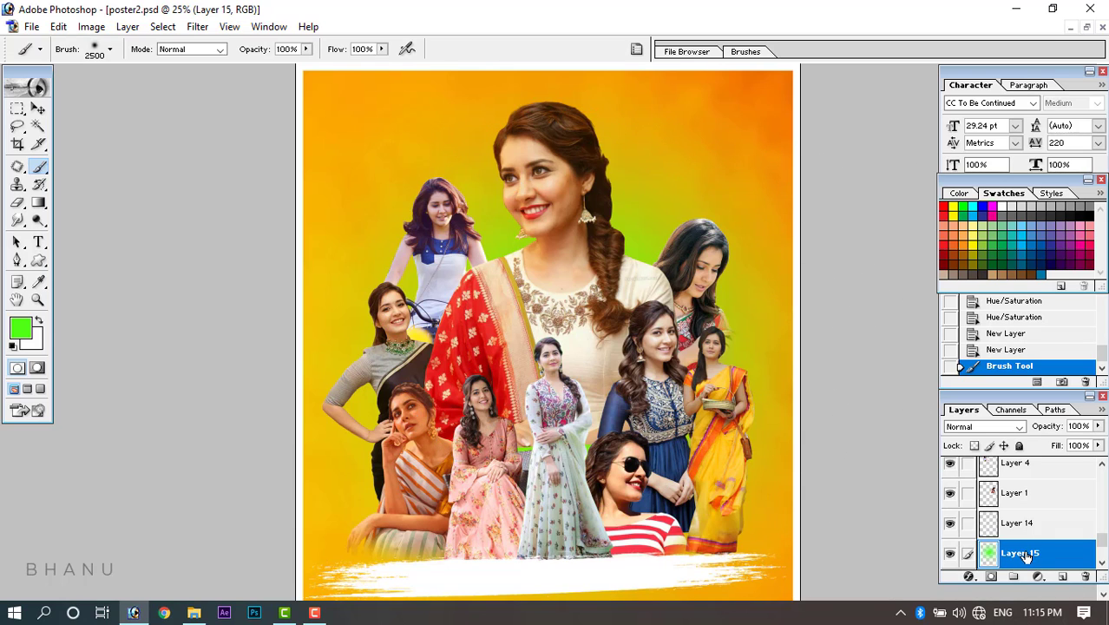
Try the Luminosity, Color and Hue blending modes on the green glow in Layer 15.
left_click(977, 431)
left_click(979, 418)
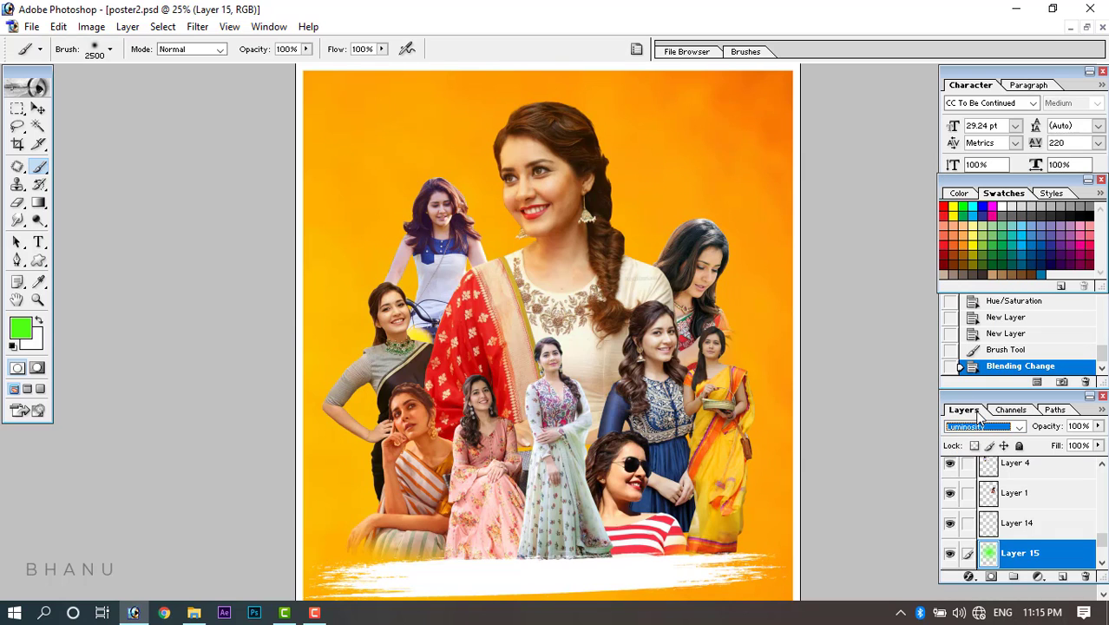
left_click(971, 426)
left_click(972, 405)
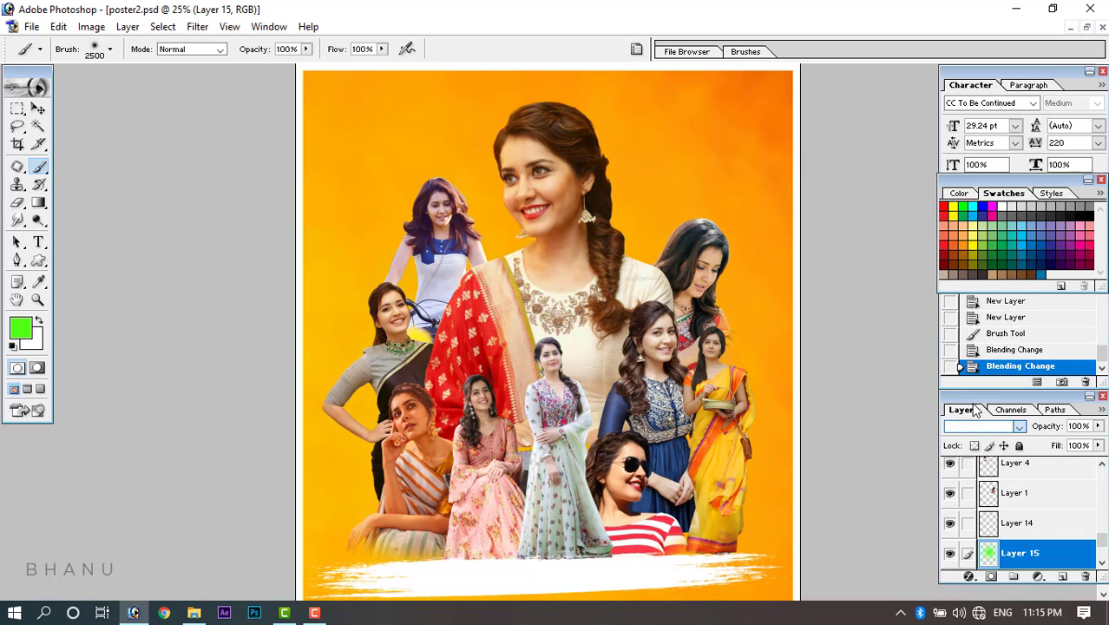
left_click(975, 432)
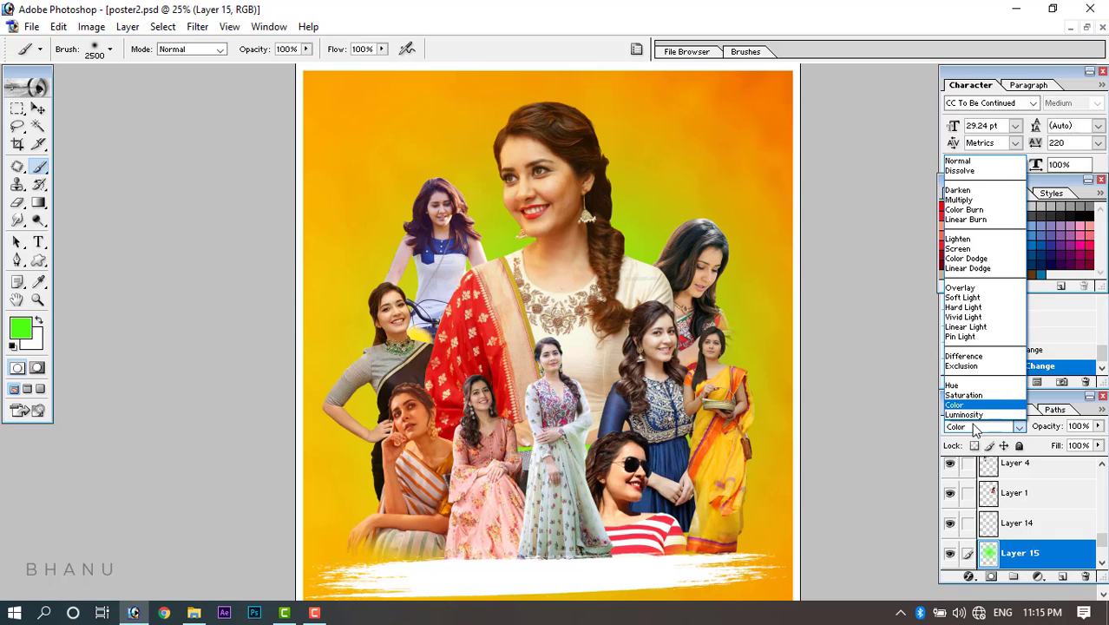
left_click(970, 395)
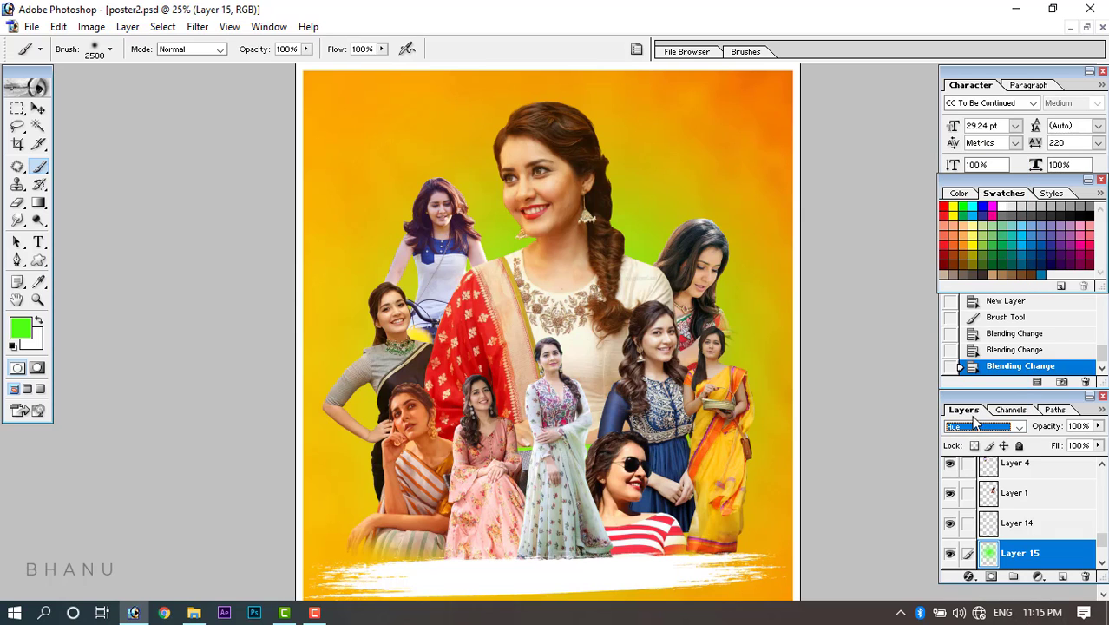
Try Color Dodge on Layer 15, compare the poster with the layer hidden and shown, and restore Normal blending.
left_click(976, 425)
left_click(981, 261)
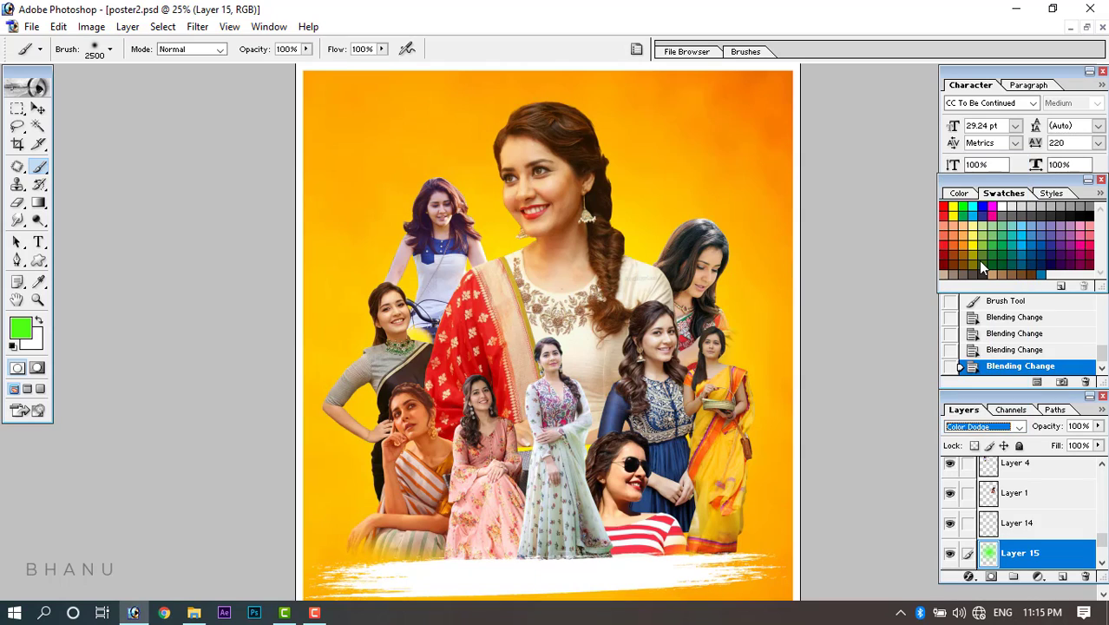
left_click(963, 427)
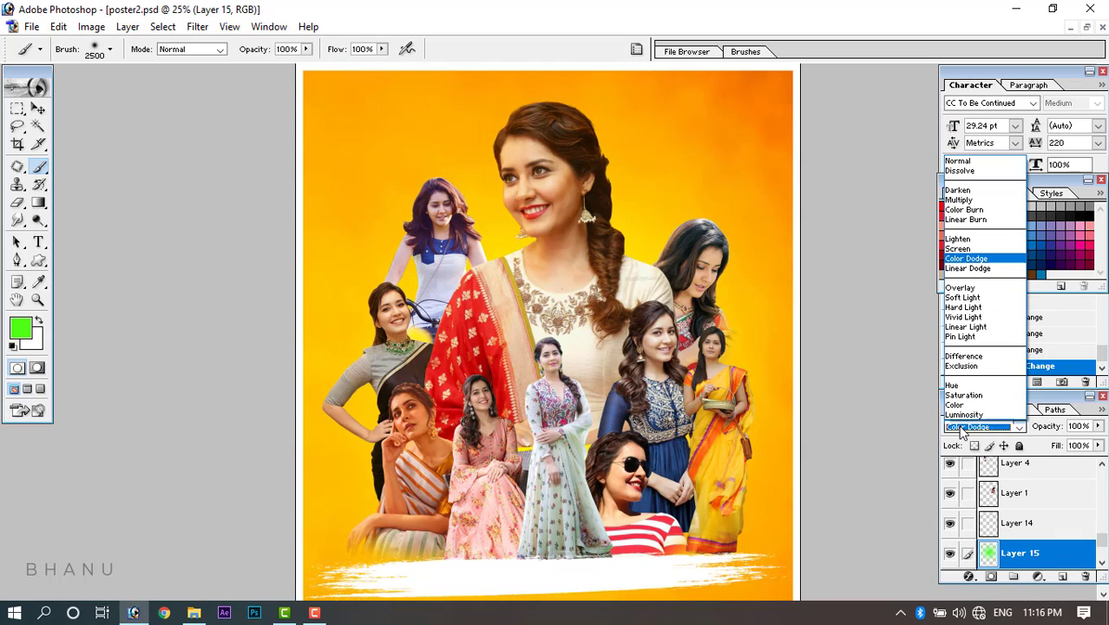
left_click(949, 556)
left_click(949, 556)
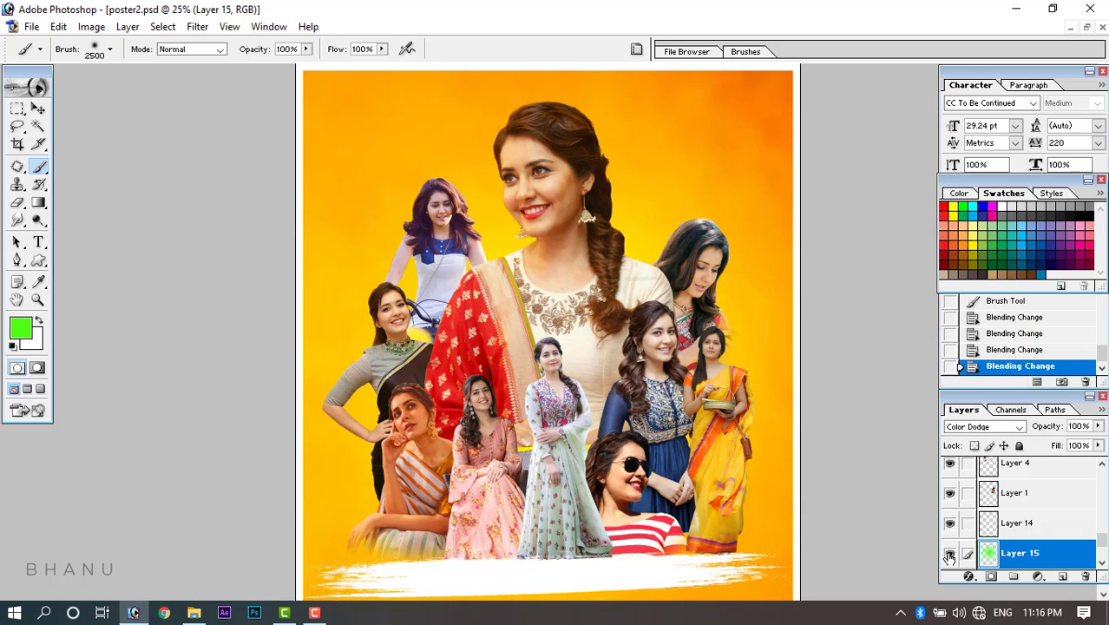
left_click(949, 556)
left_click(950, 556)
left_click(980, 426)
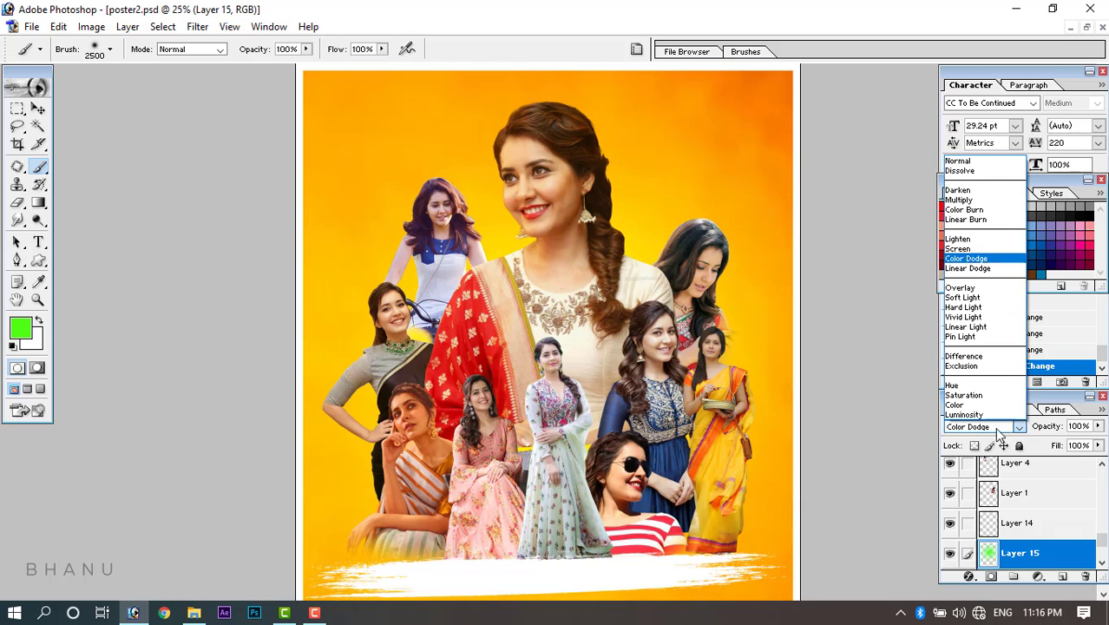
left_click(970, 165)
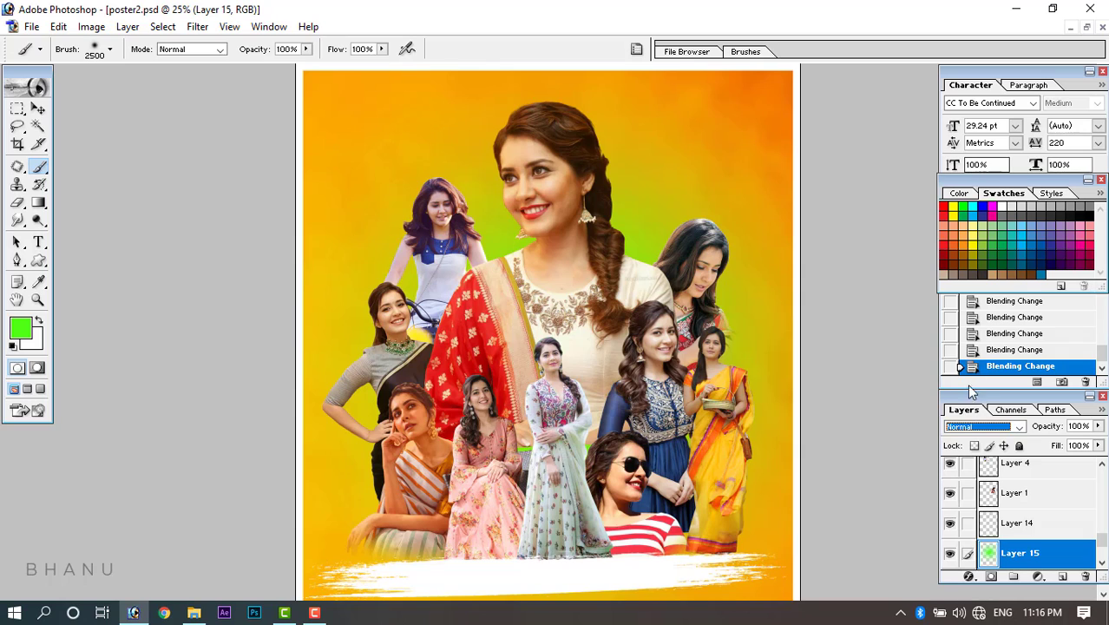
Try Darken, Multiply and Screen blending on Layer 15, and return the layer to Normal.
left_click(981, 426)
left_click(961, 190)
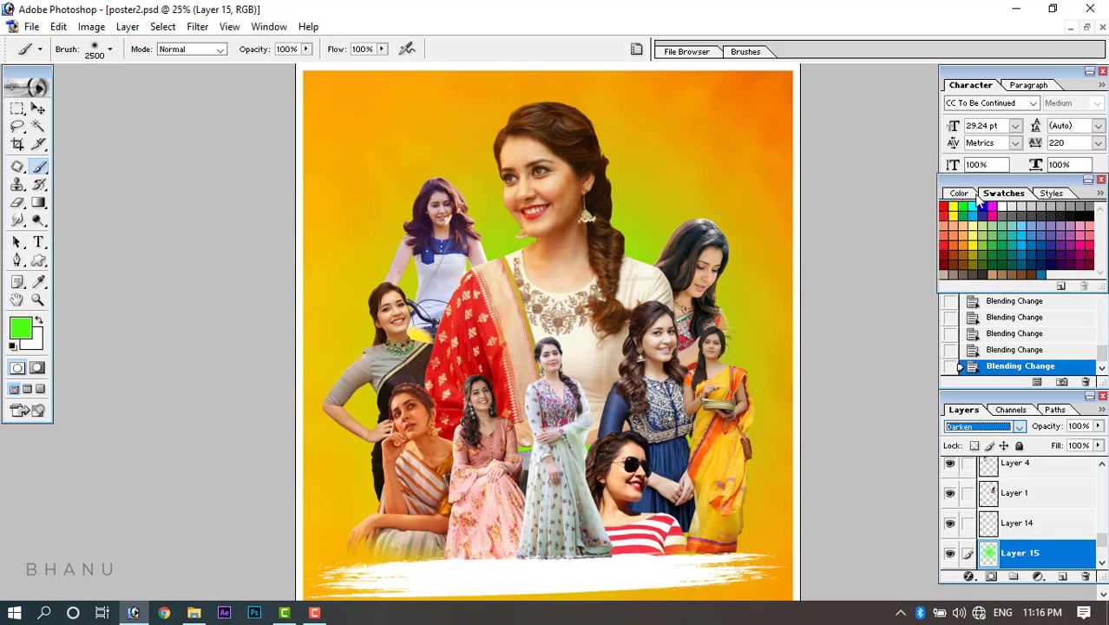
left_click(970, 419)
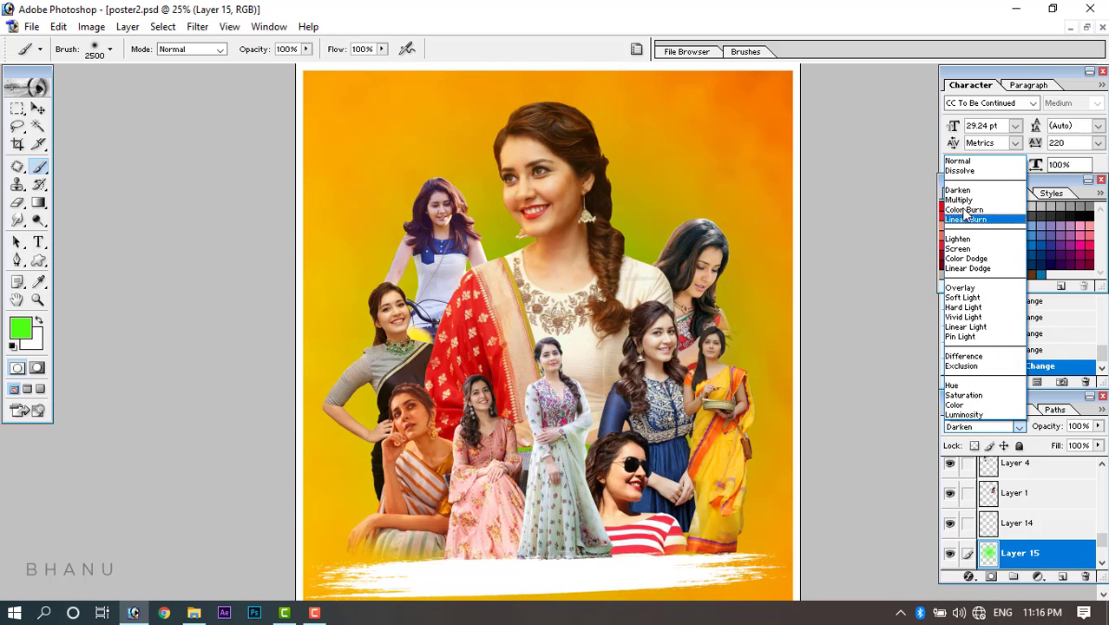
left_click(966, 200)
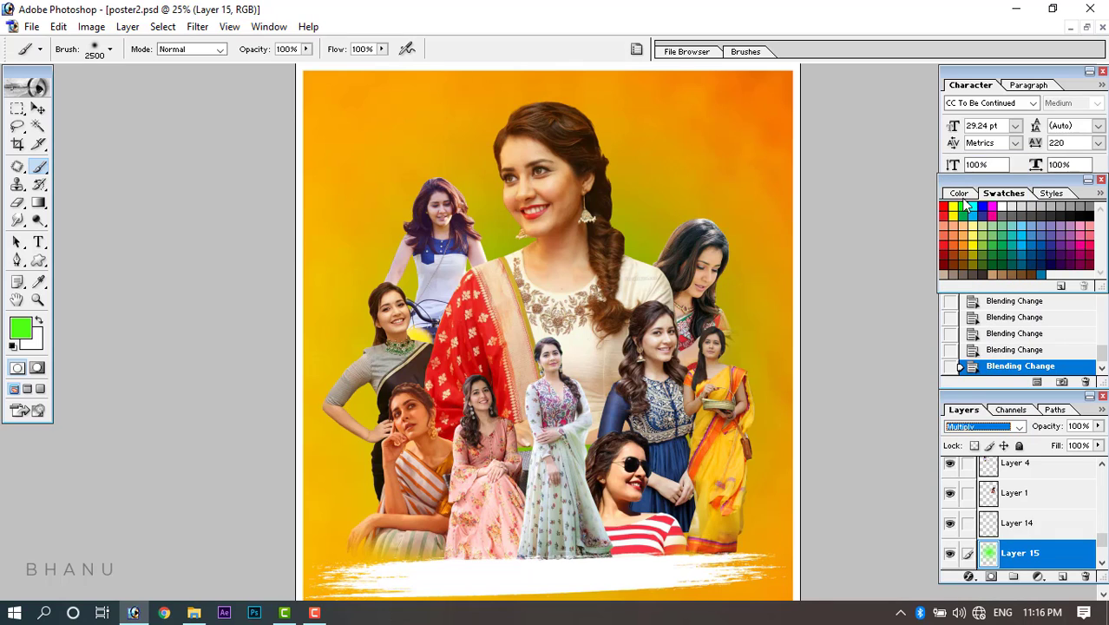
left_click(962, 426)
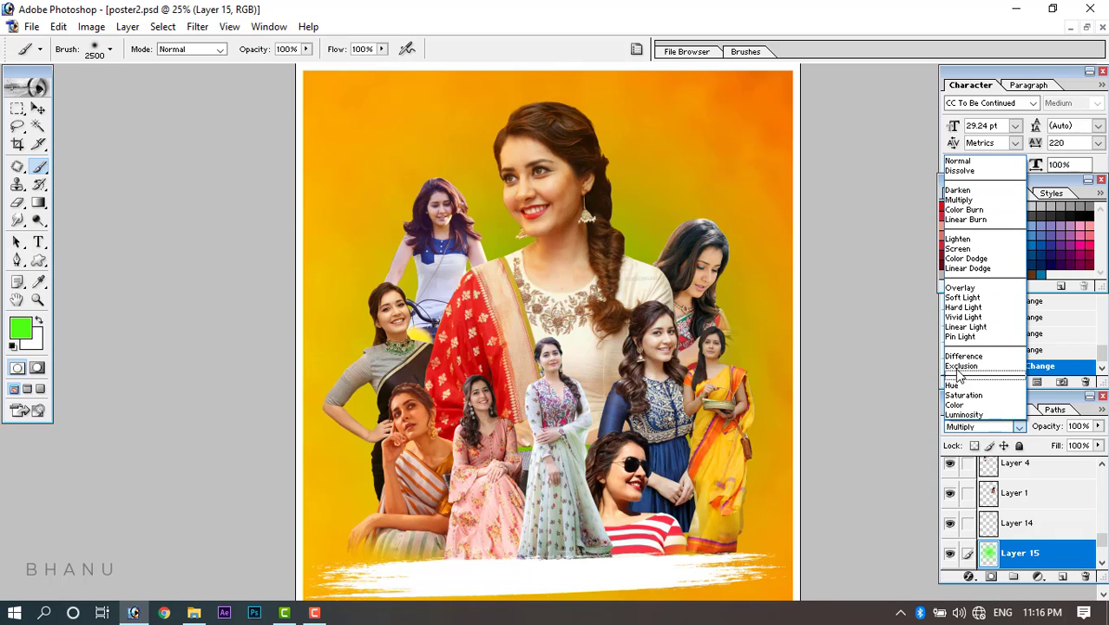
left_click(964, 249)
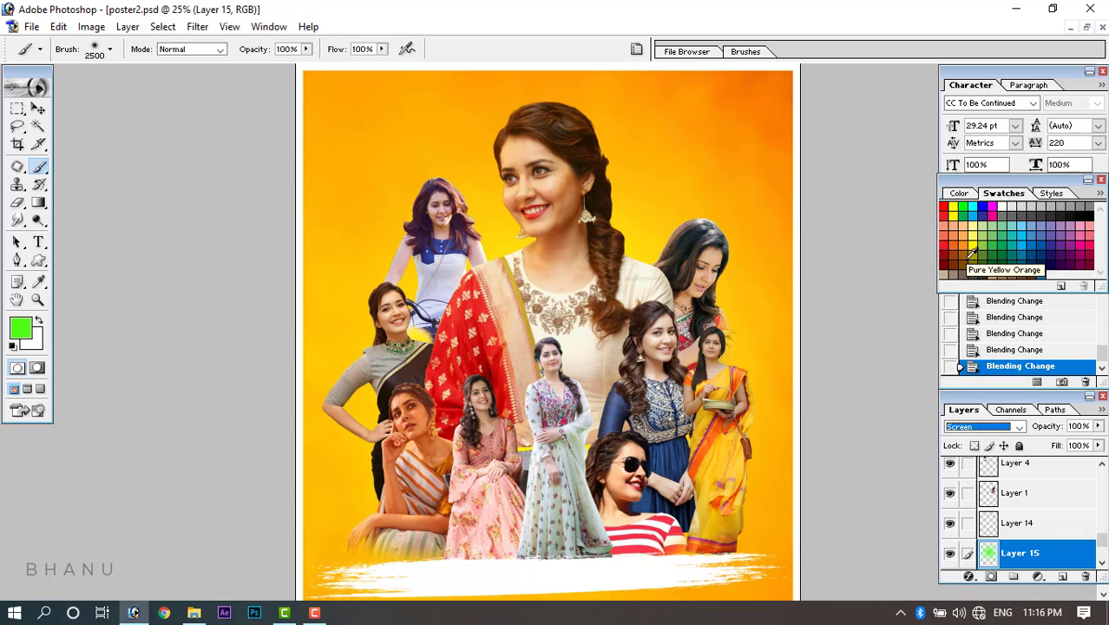
left_click(969, 426)
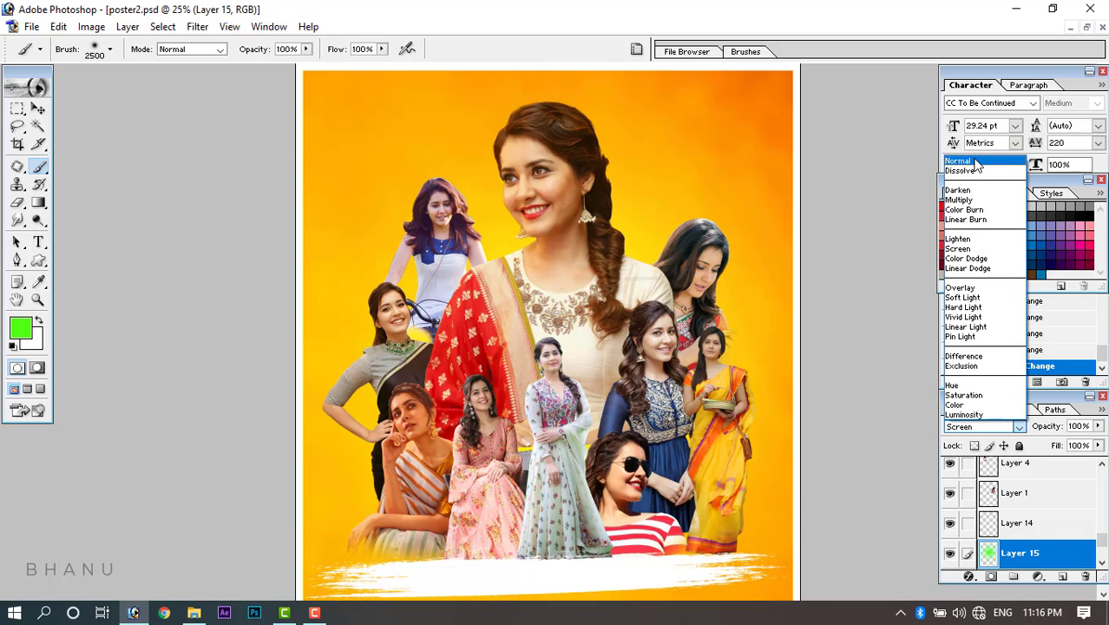
left_click(975, 164)
Try to enlarge the green glow in Layer 15 slightly beyond the poster's edges with Free Transform.
key("Tab")
key("ctrl+minus")
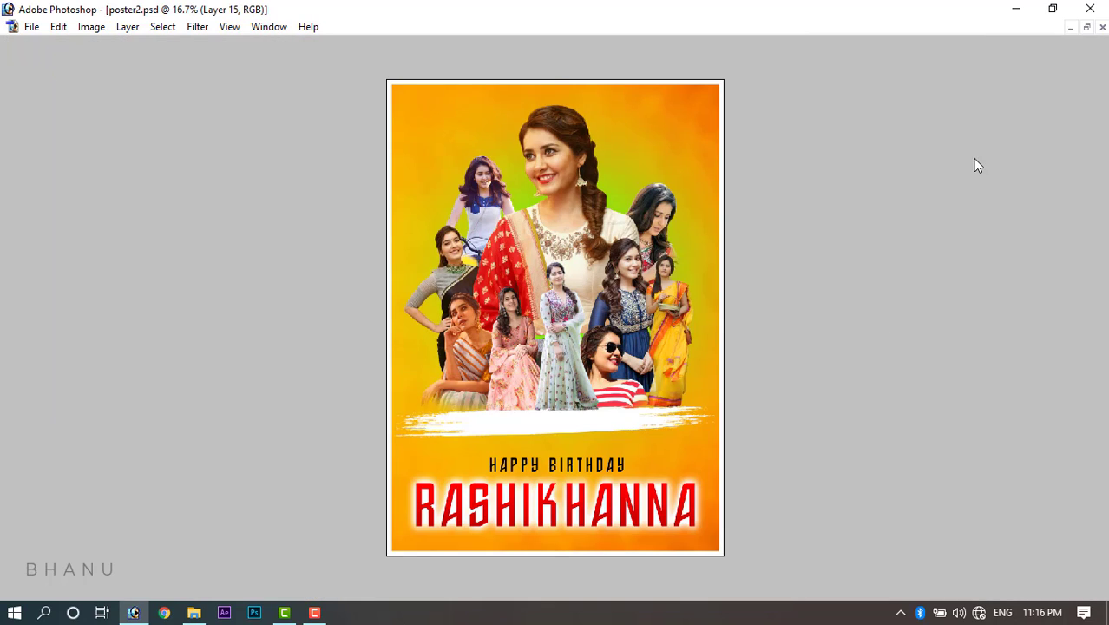
key("ctrl+t")
left_click_drag(717, 83, 738, 69)
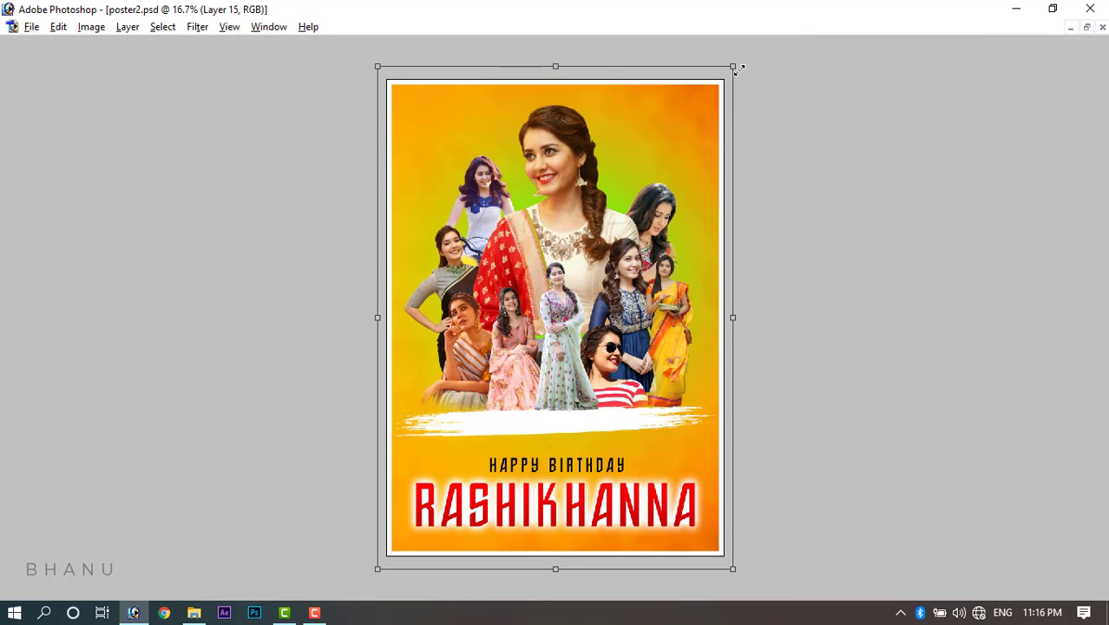
key("Return")
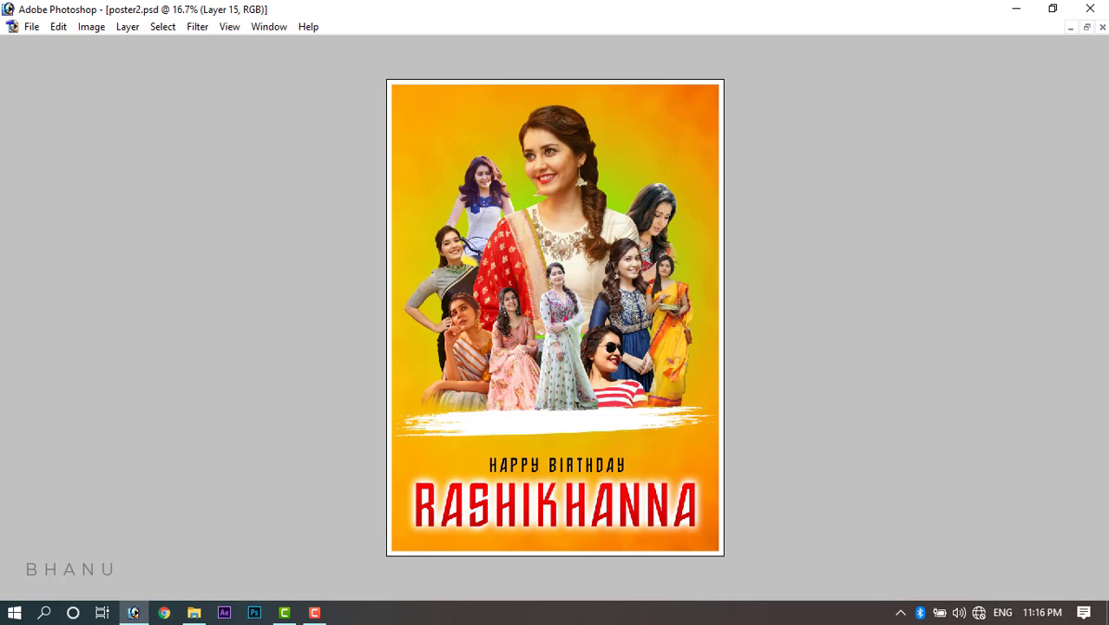
key("Tab")
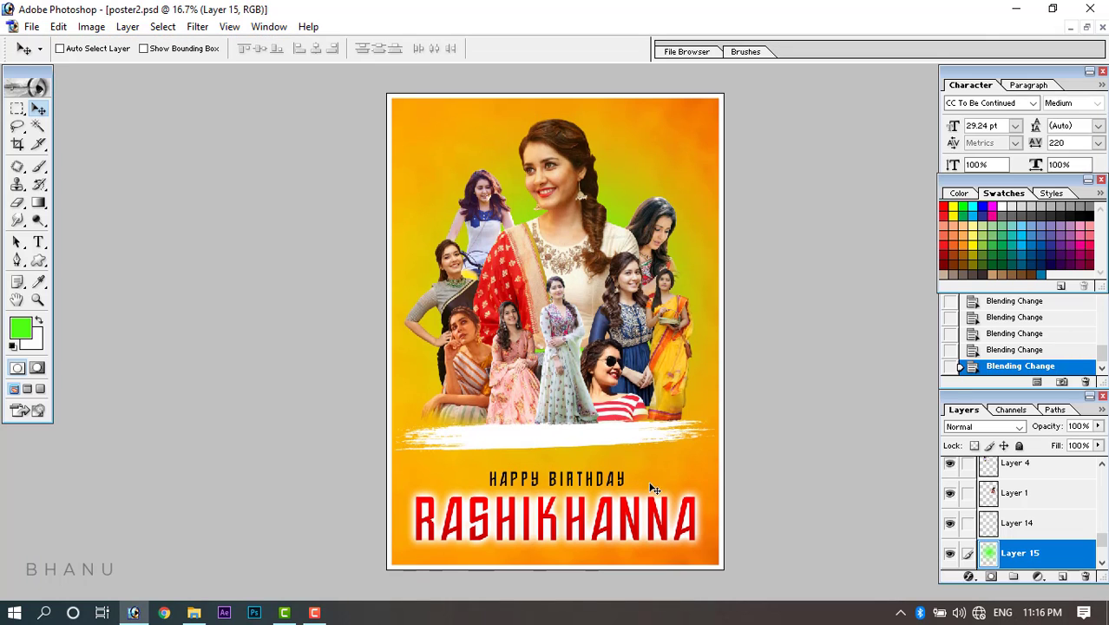
Center the RASHIKHANNA title horizontally on the poster by aligning its layer to a full-canvas selection.
right_click(552, 523)
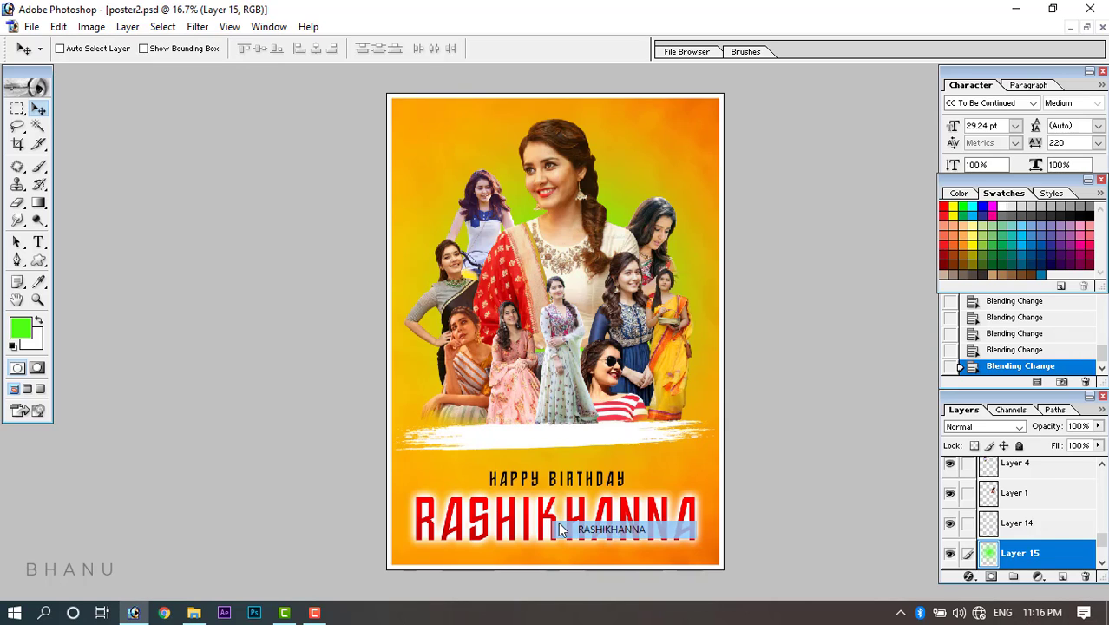
left_click(556, 524)
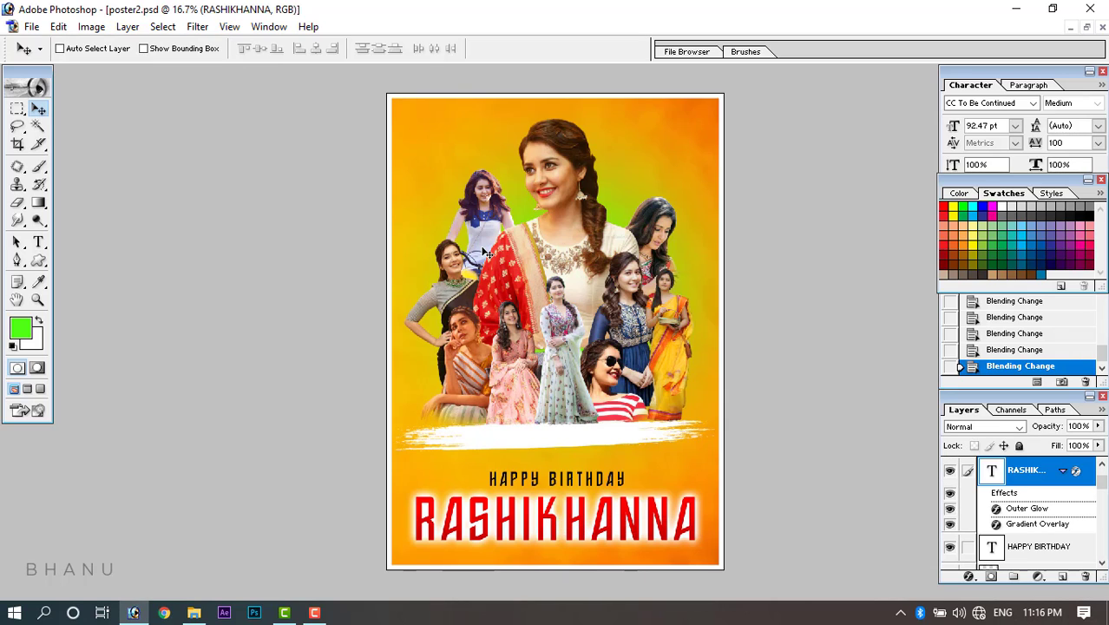
right_click(556, 523)
key("Escape")
key("ctrl+a")
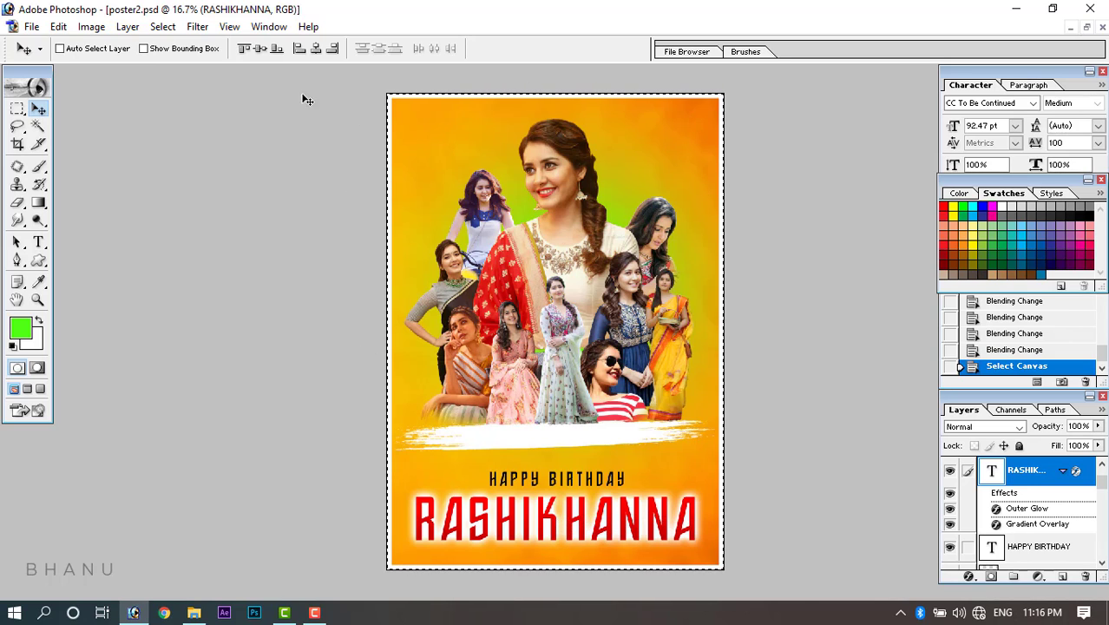
left_click(332, 49)
left_click(316, 48)
left_click(299, 48)
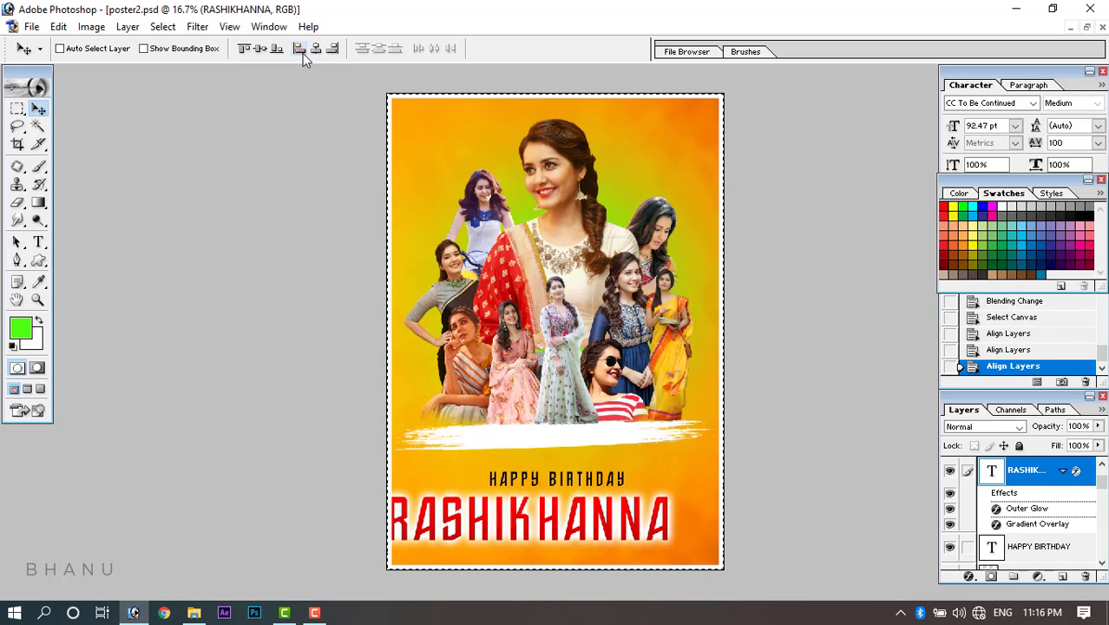
left_click(305, 53)
left_click(314, 52)
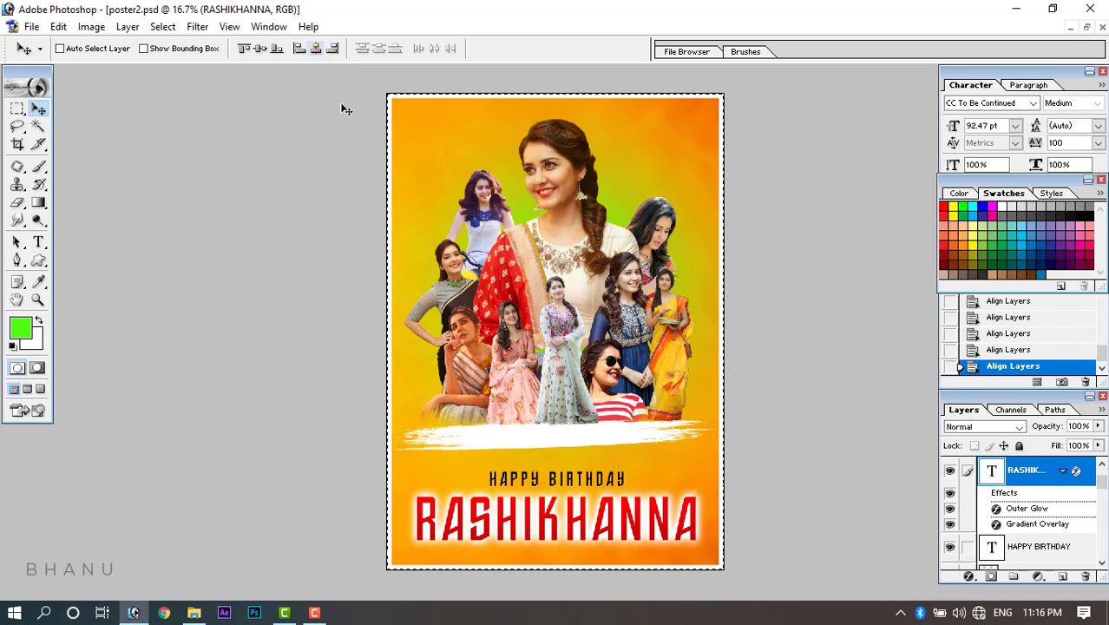
Center the HAPPY BIRTHDAY text horizontally on the poster and clear the canvas selection.
right_click(512, 470)
left_click(538, 486)
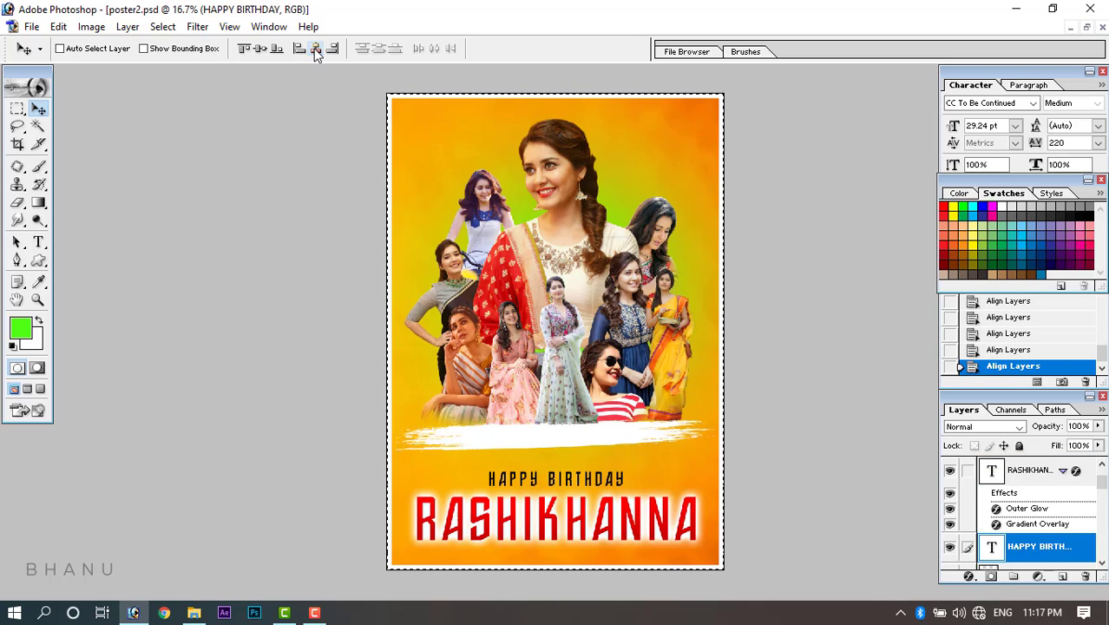
key("ctrl+d")
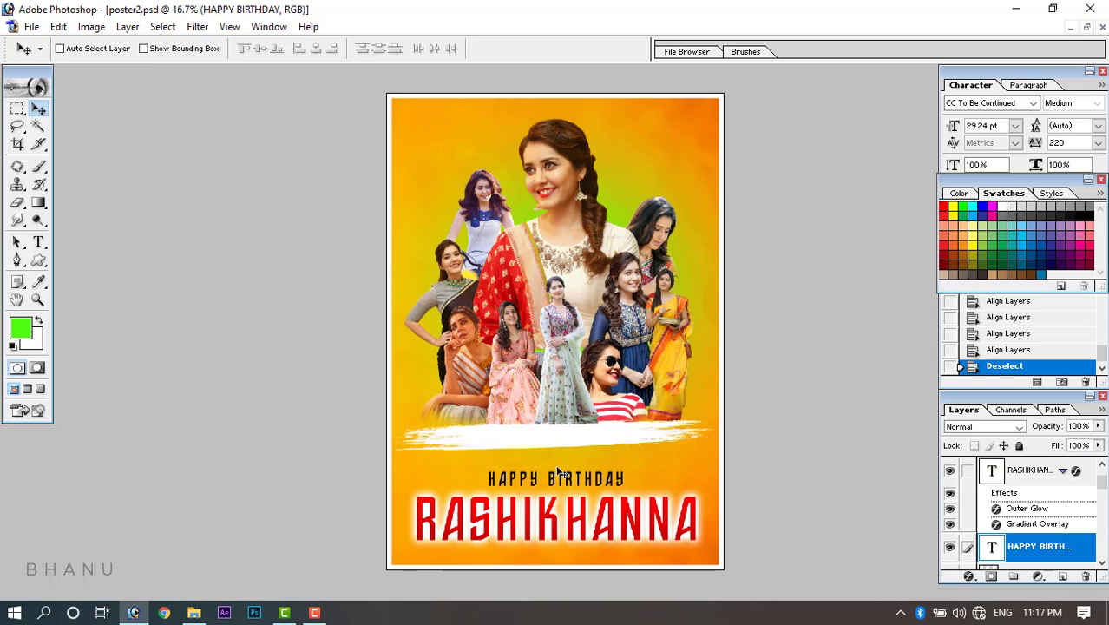
Scale the RASHIKHANNA title down proportionally around its center to about 89.4% with Free Transform.
right_click(515, 518)
left_click(547, 526)
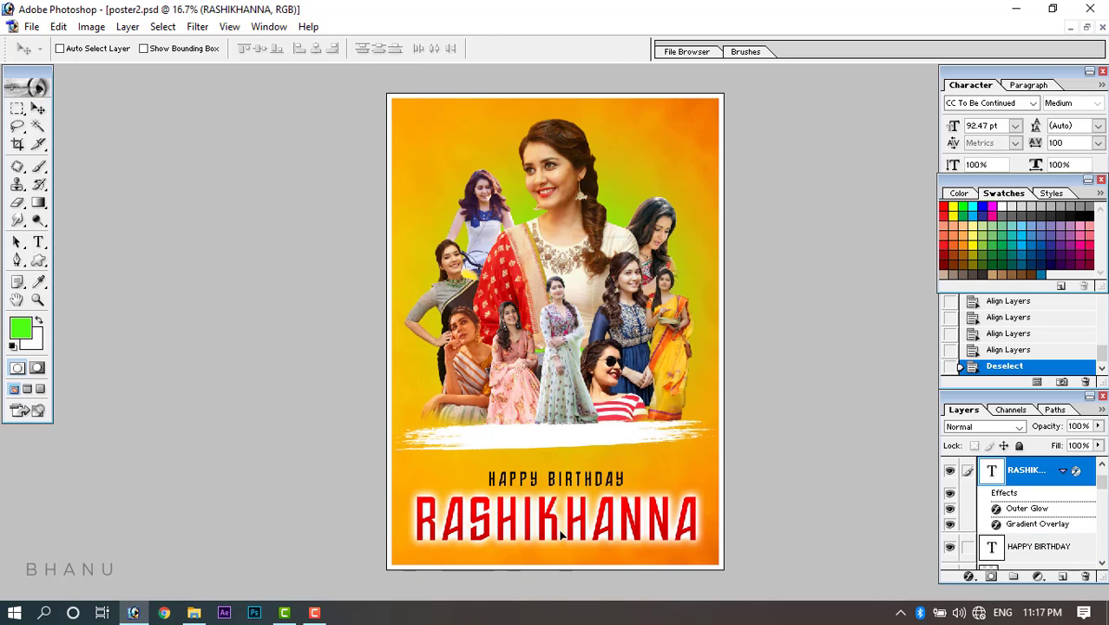
key("ctrl+t")
left_click_drag(695, 498, 685, 501)
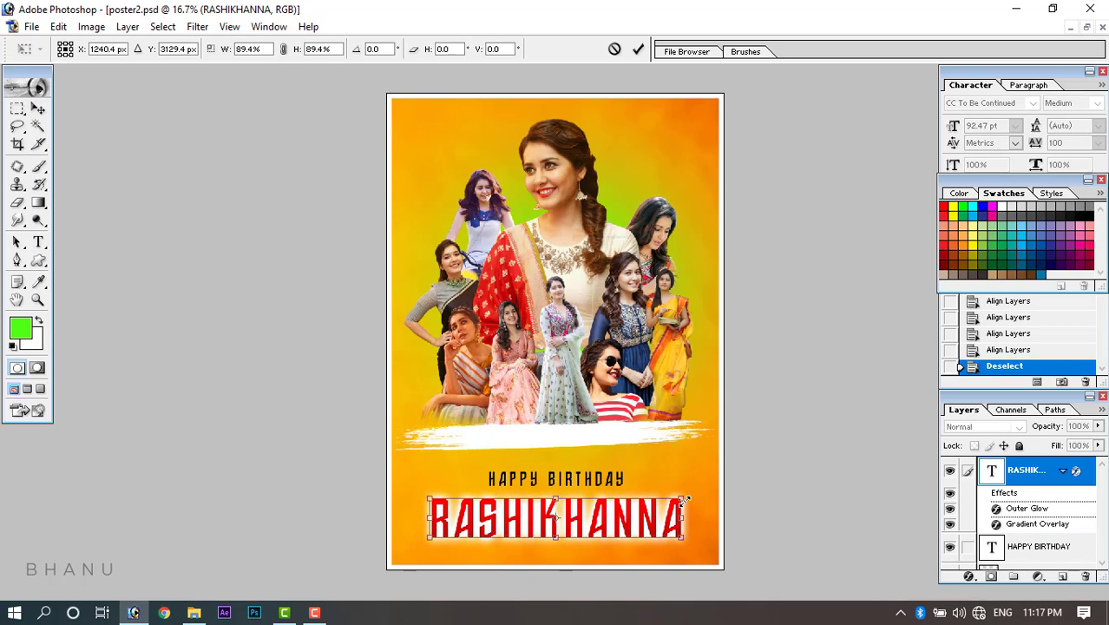
key("Return")
Repeat the same scale reduction on the HAPPY BIRTHDAY text and nudge it slightly upward.
right_click(555, 480)
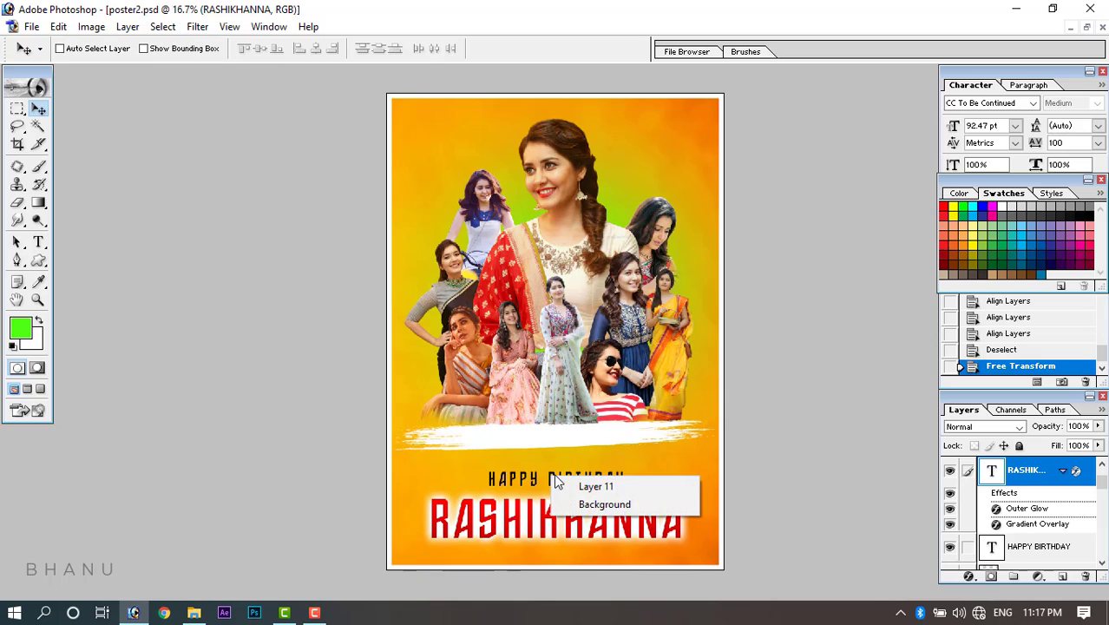
right_click(556, 473)
right_click(556, 476)
left_click(561, 482)
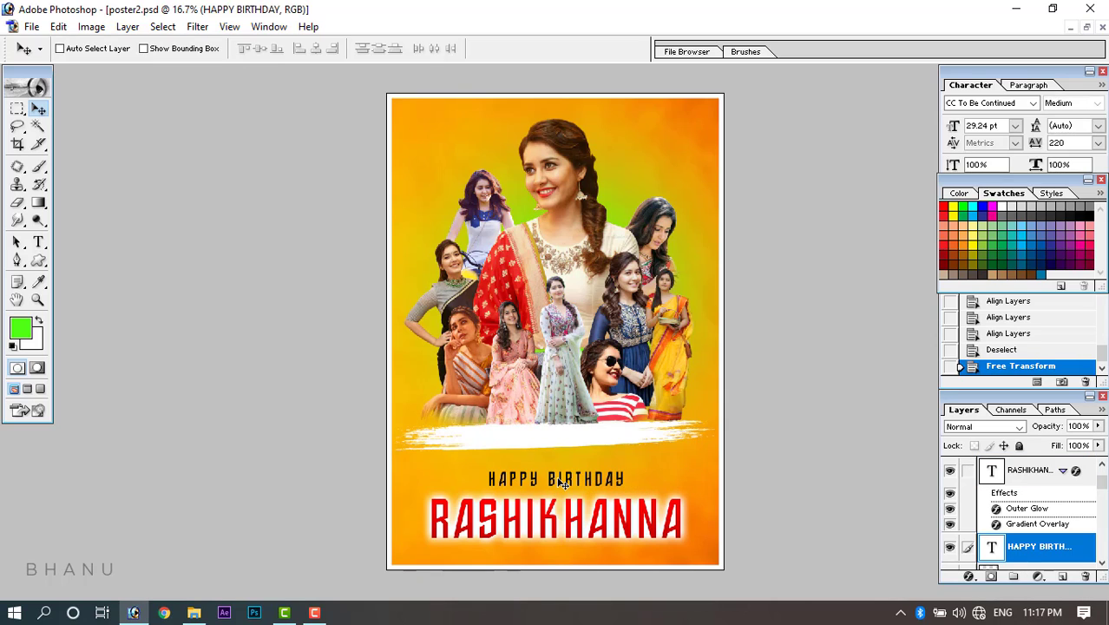
key("ctrl+shift+t")
key("Up")
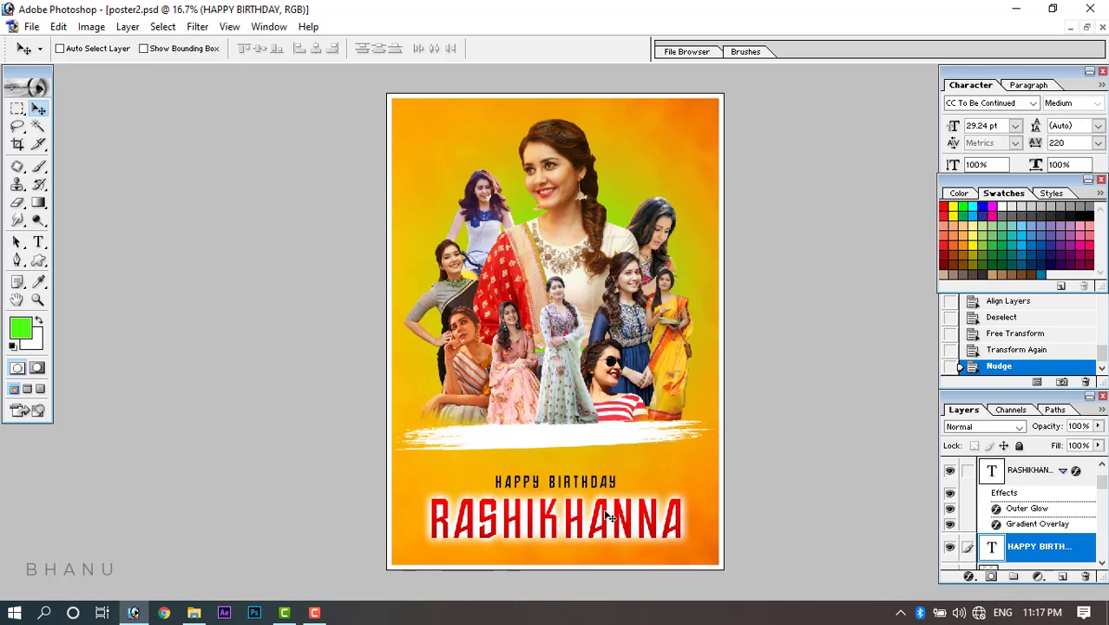
key("Up")
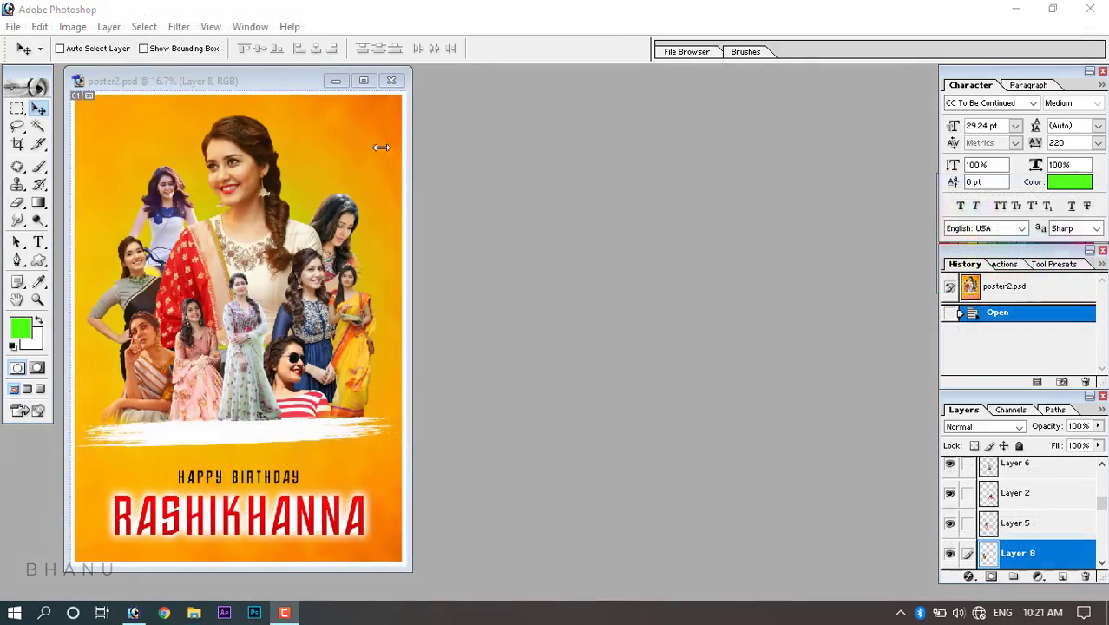
Maximize the poster window, hide the palettes, and move the yellow-saree photo in Layer 3 left over the blue-dress photo.
left_click(359, 72)
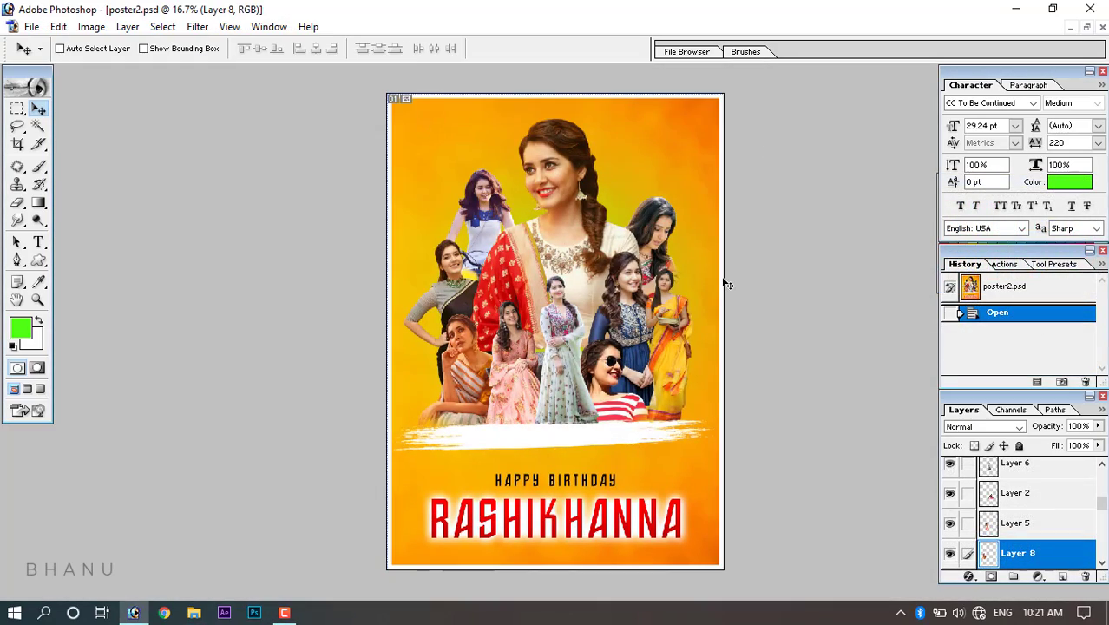
key("ctrl+plus")
key("ctrl+plus")
key("ctrl+plus")
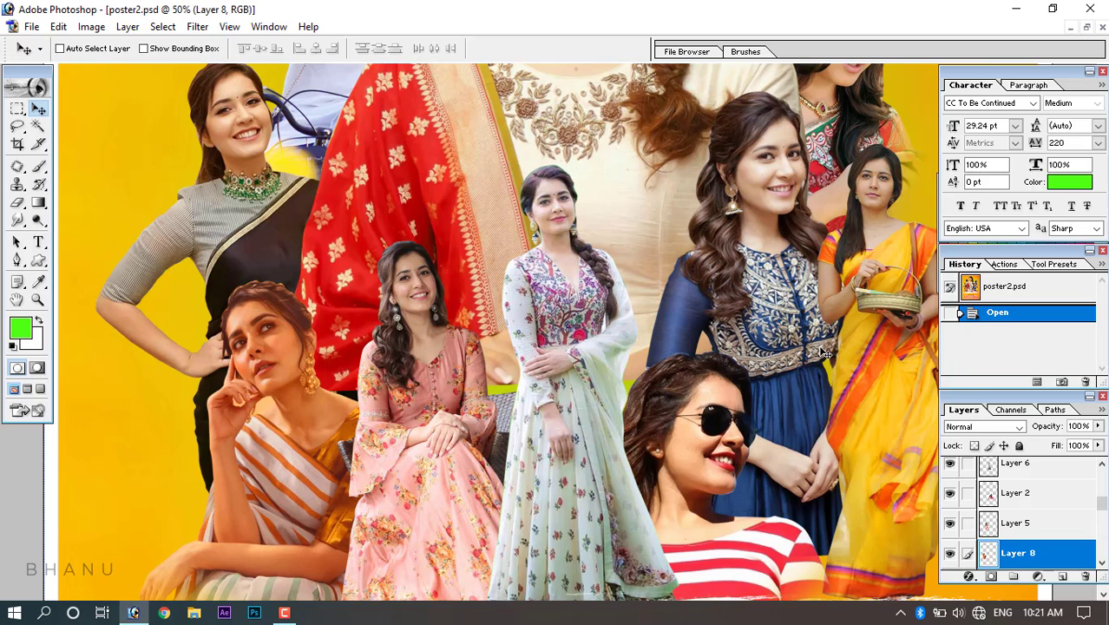
key("Tab")
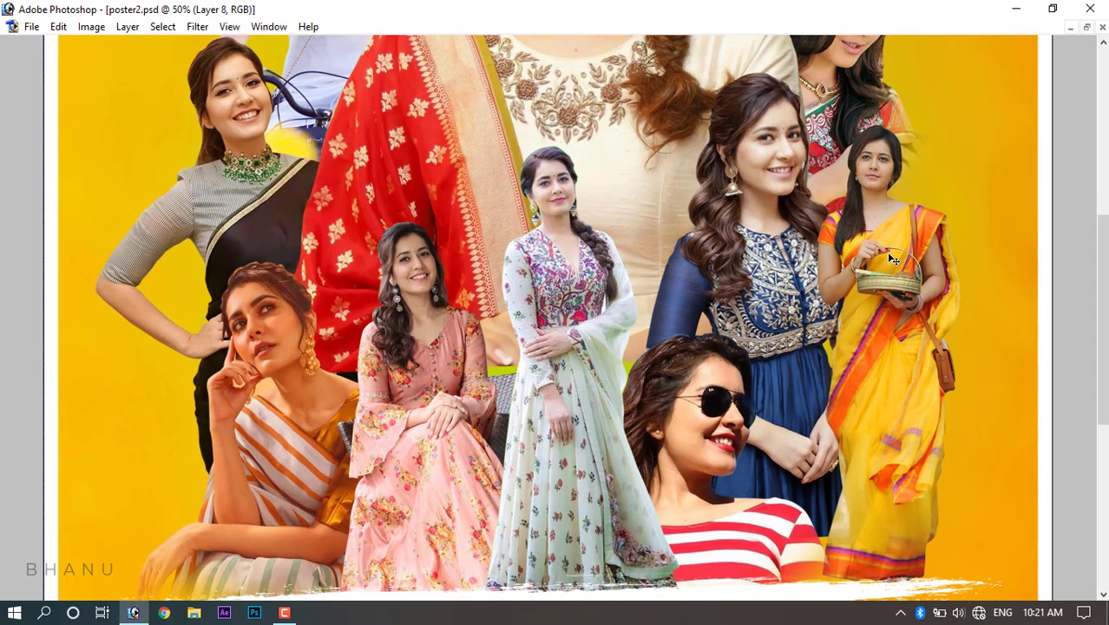
left_click(892, 258)
left_click_drag(901, 262, 812, 304)
Move the blue-dress photo in Layer 7 down and right, to the outer side of the yellow-saree photo.
left_click_drag(752, 112, 797, 121)
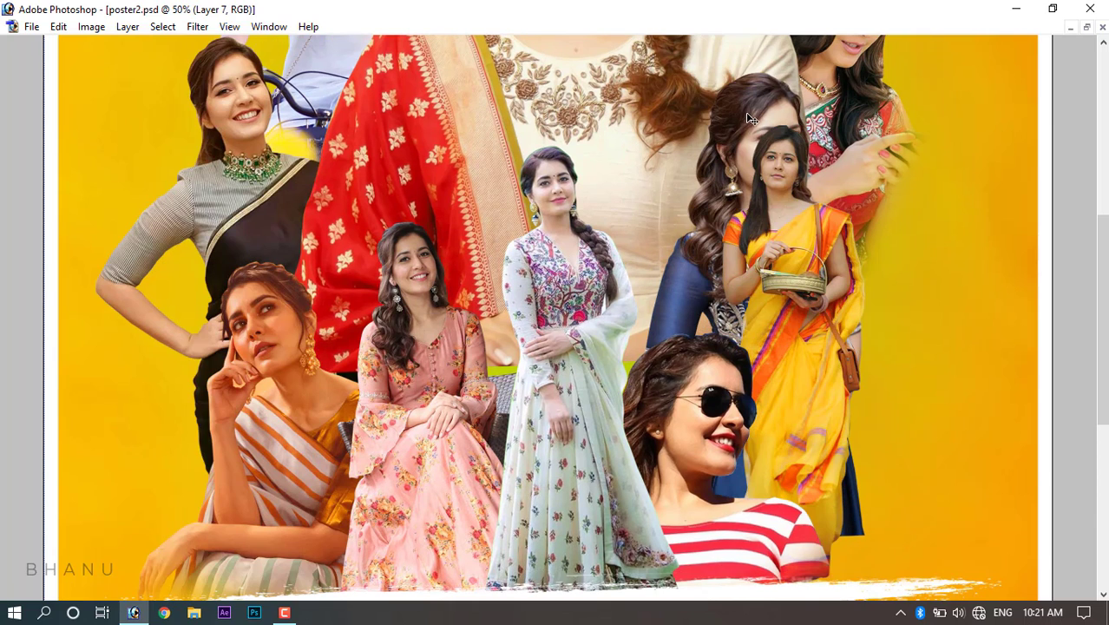
right_click(748, 117)
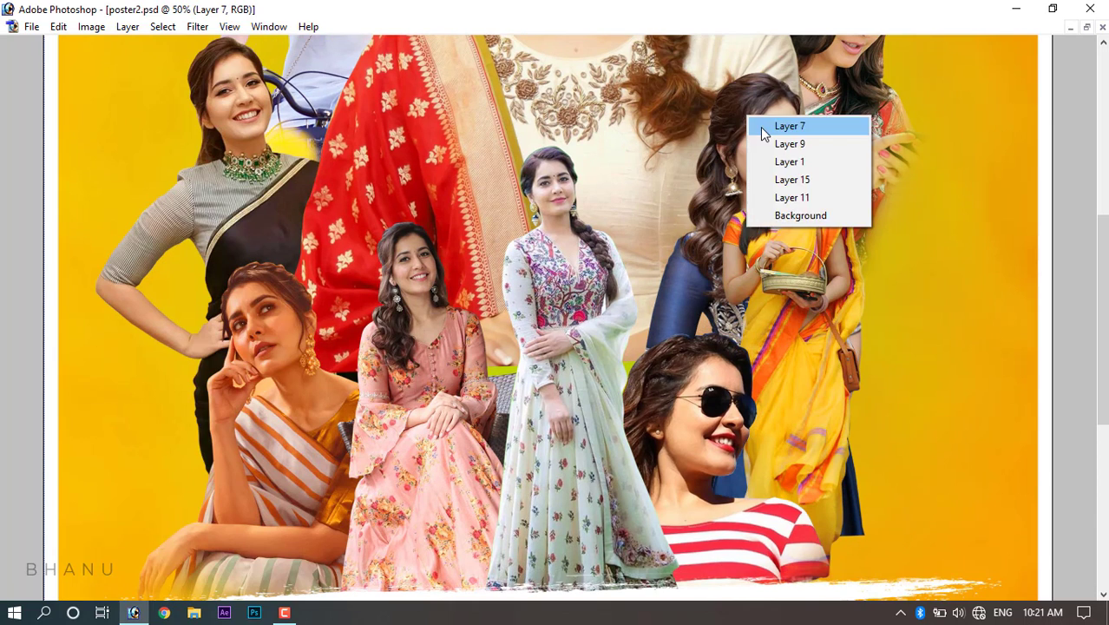
left_click(764, 123)
left_click_drag(755, 120, 819, 175)
Shift the yellow-saree photo in Layer 3 further left so that the blue-dress woman is uncovered.
right_click(809, 233)
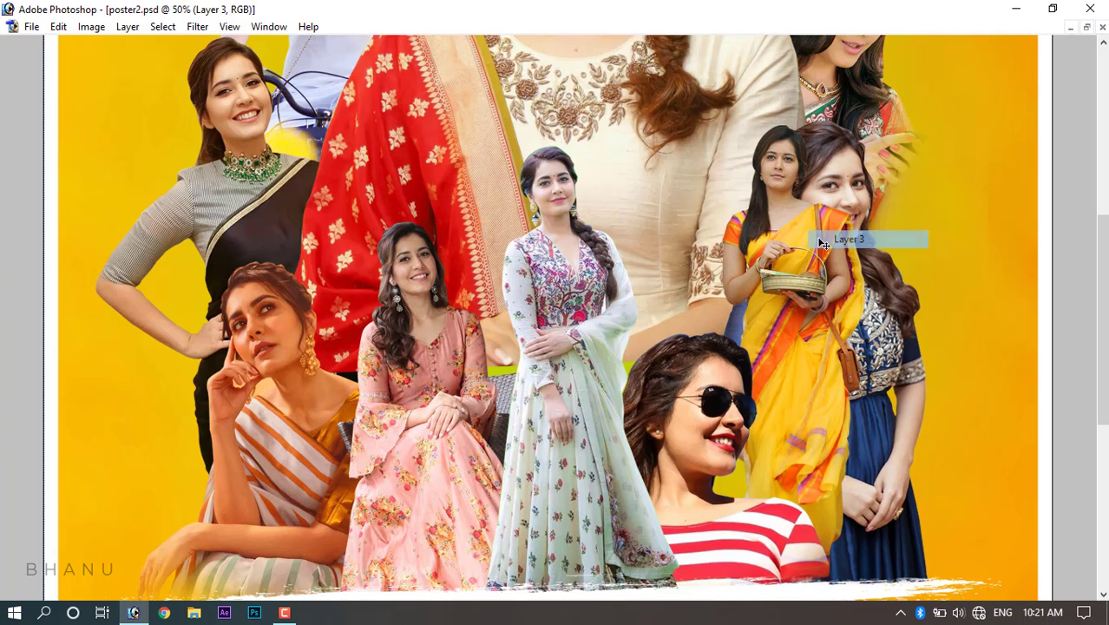
left_click(859, 241)
left_click_drag(819, 245, 769, 244)
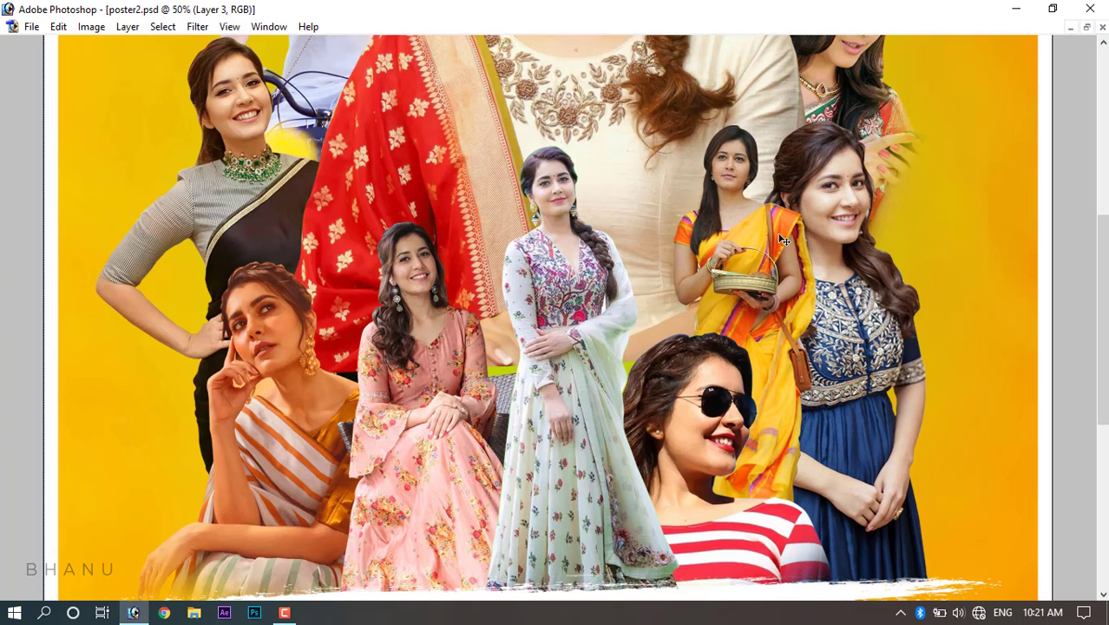
Fine-tune the spacing by moving the blue-dress photo slightly right and the yellow-saree photo slightly left.
right_click(836, 179)
left_click(839, 186)
left_click_drag(846, 185, 852, 185)
right_click(720, 200)
left_click(735, 206)
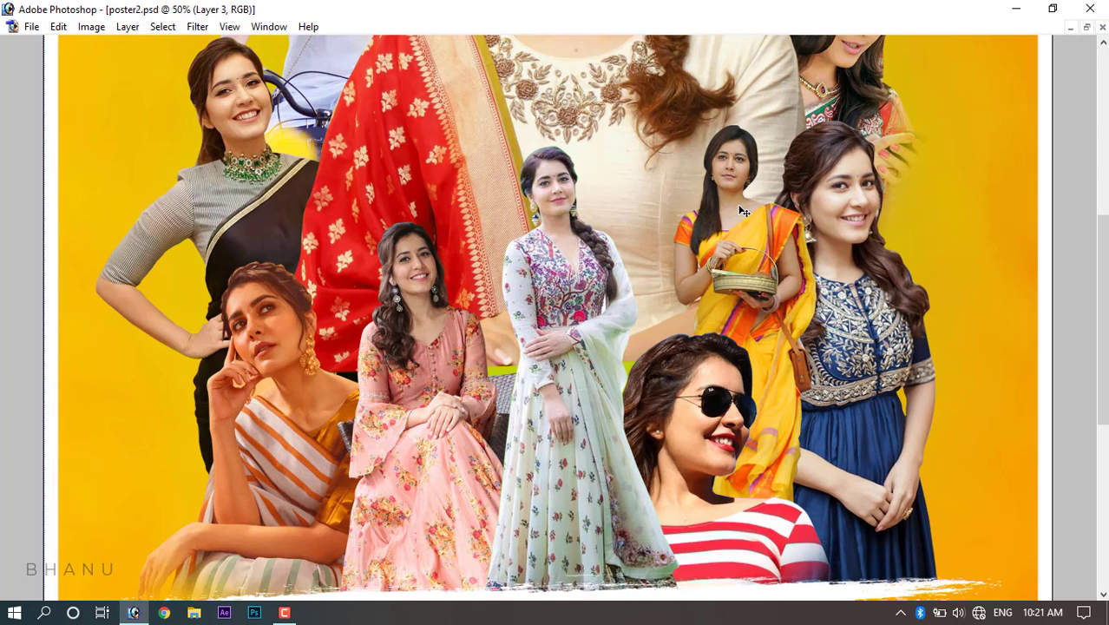
left_click_drag(740, 212, 729, 210)
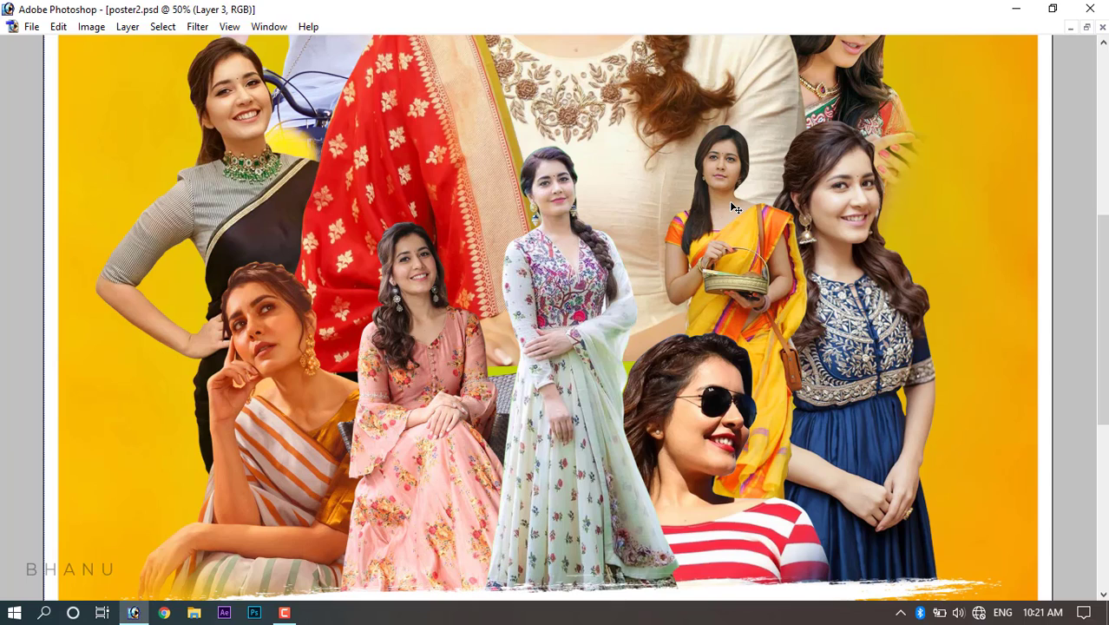
Apply Auto Levels, Auto Contrast and Auto Color to the sunglasses photo in Layer 2.
key("ctrl+minus")
key("ctrl+minus")
key("ctrl+minus")
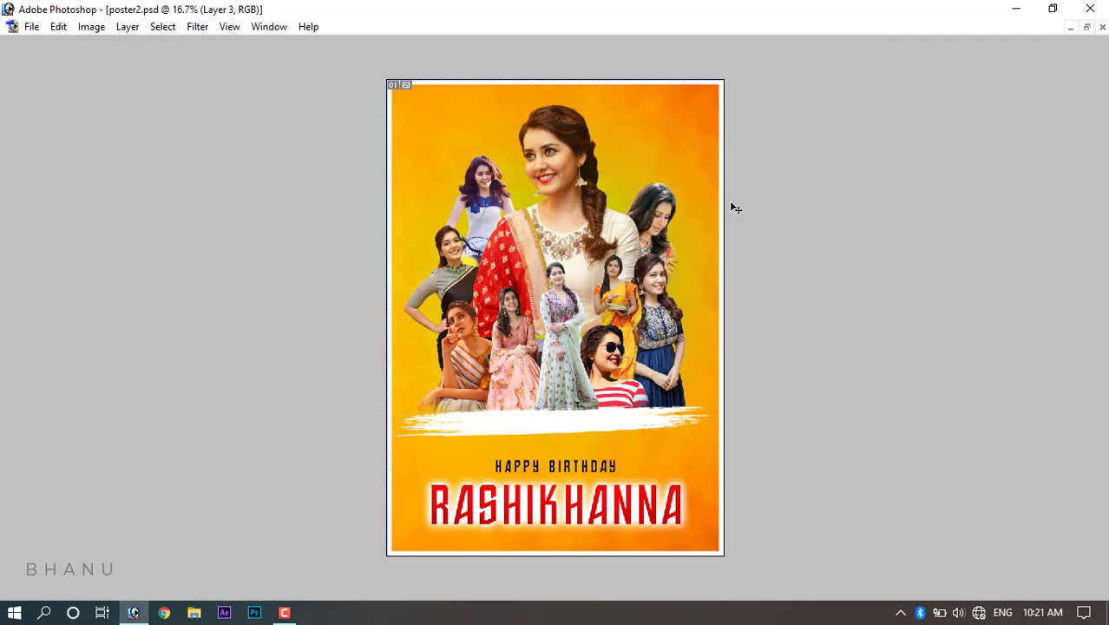
key("ctrl+plus")
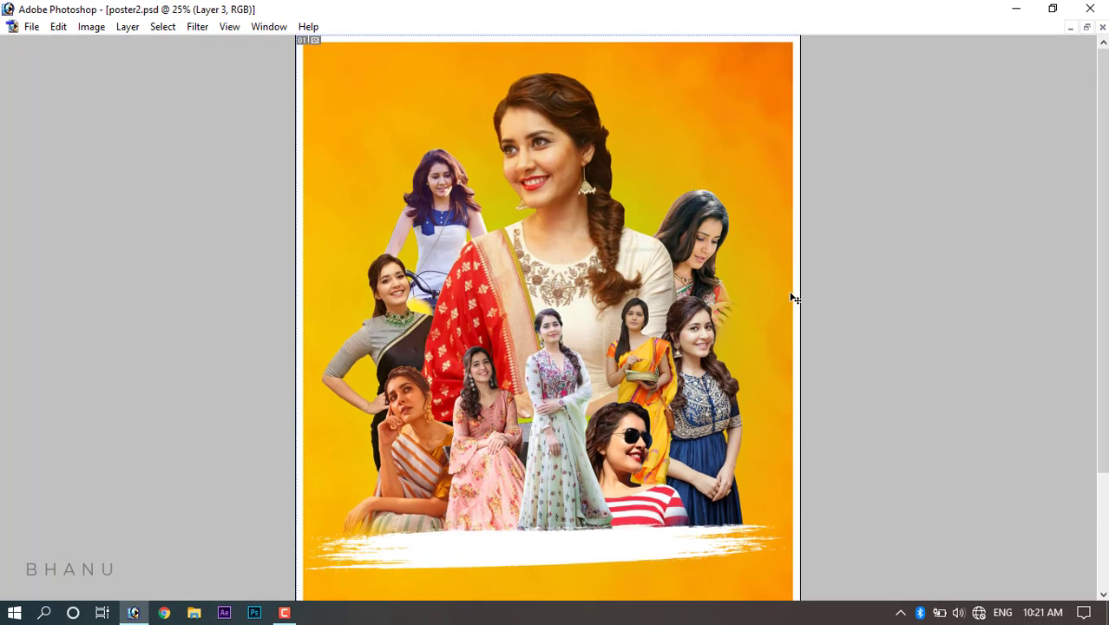
right_click(616, 434)
left_click(634, 437)
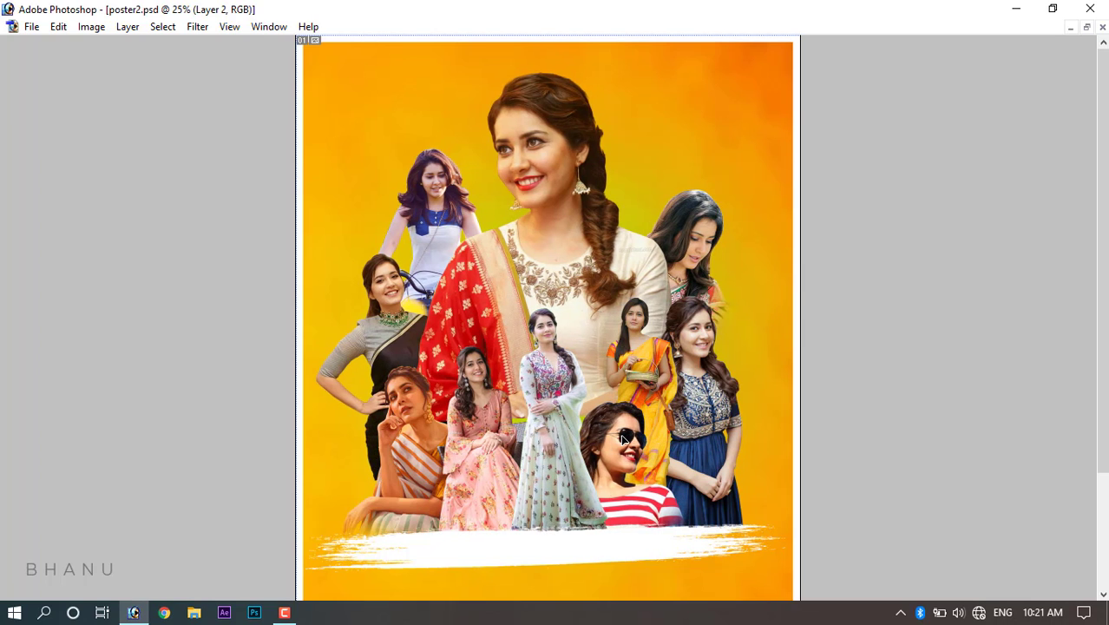
right_click(628, 445)
left_click(629, 447)
key("ctrl+shift+l")
key("ctrl+alt+shift+l")
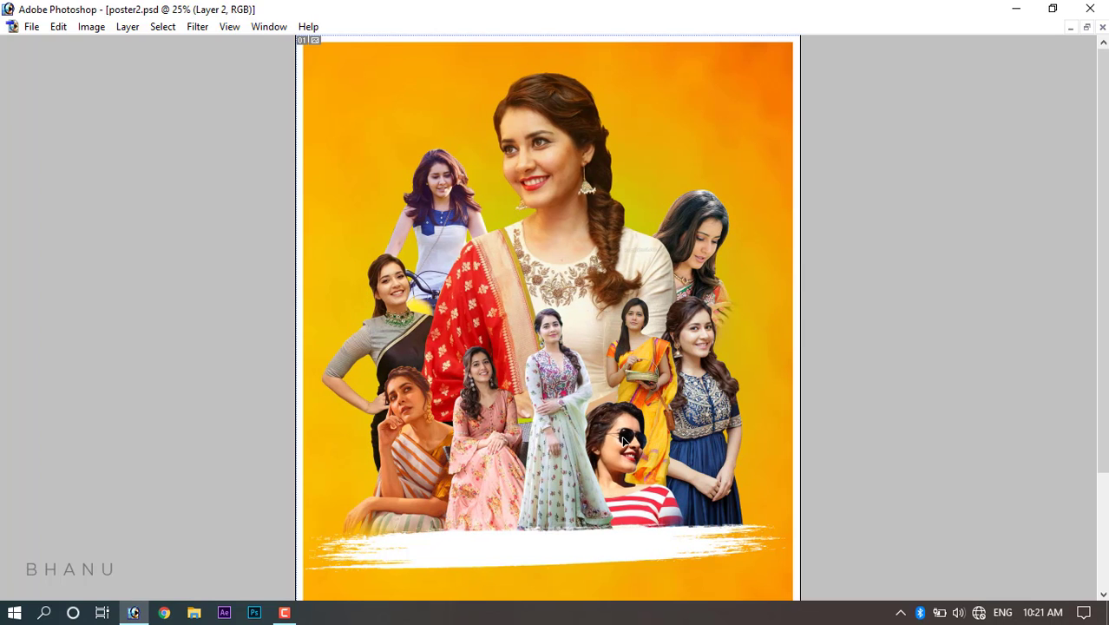
key("ctrl+shift+b")
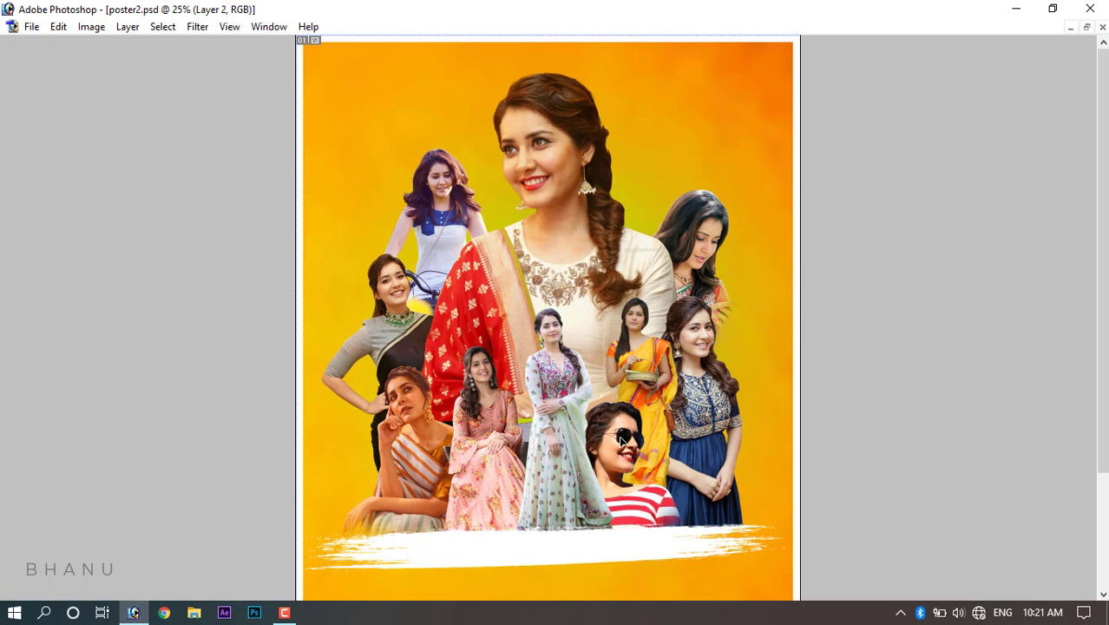
Apply Auto Levels, Auto Contrast and Auto Color to the pink floral dress photo in Layer 5.
right_click(497, 431)
left_click(512, 438)
key("ctrl+shift+l")
key("ctrl+alt+shift+l")
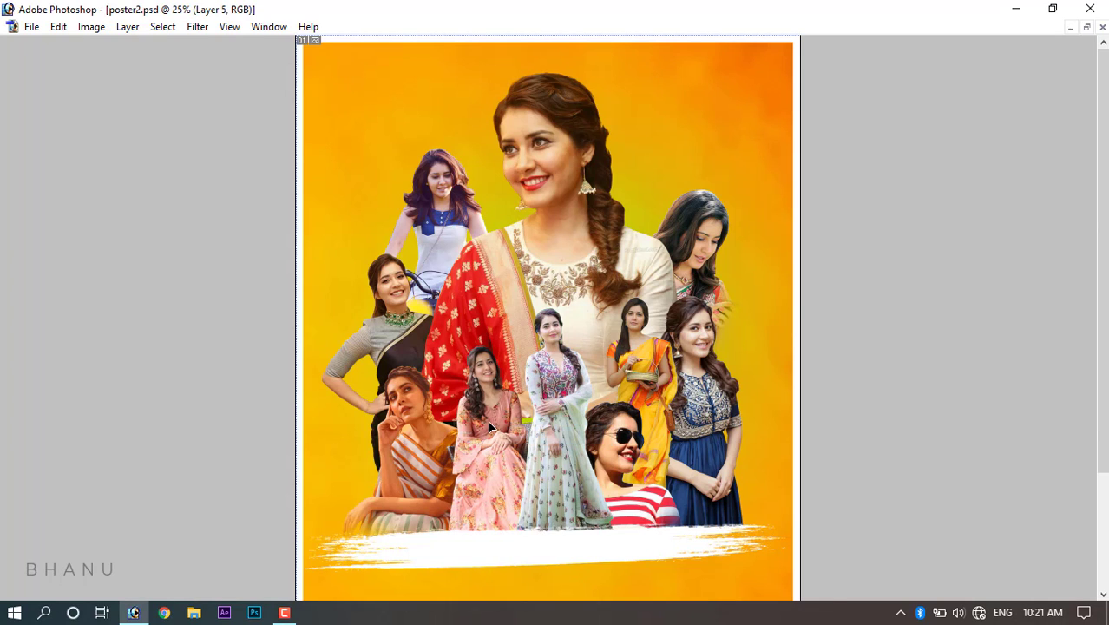
key("ctrl+shift+b")
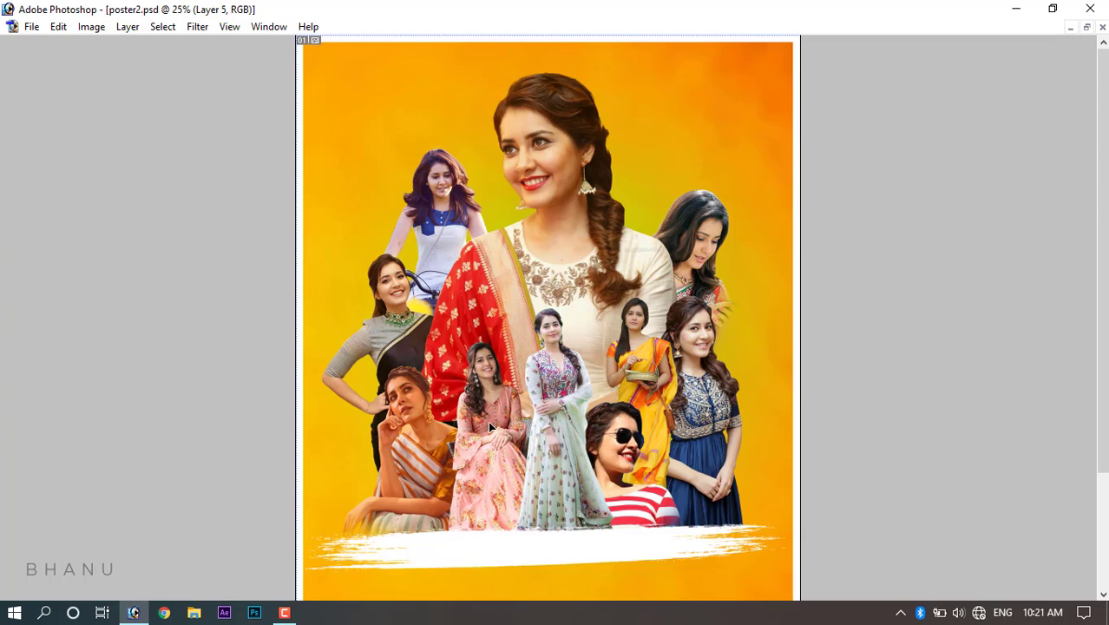
Select Layer 9 at the large central portrait and apply Auto Levels to it.
right_click(591, 306)
left_click(593, 309)
right_click(591, 306)
left_click(593, 305)
key("ctrl+shift+l")
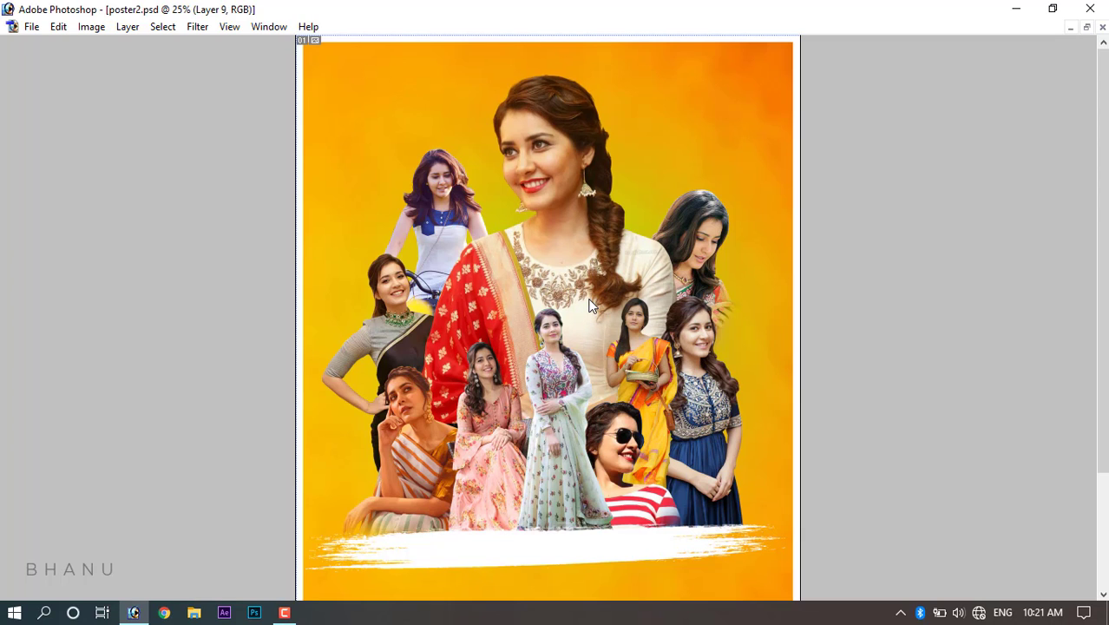
Enlarge the blue-dress photo in Layer 7 slightly with Free Transform and nudge it left.
right_click(700, 343)
left_click(703, 347)
key("ctrl+t")
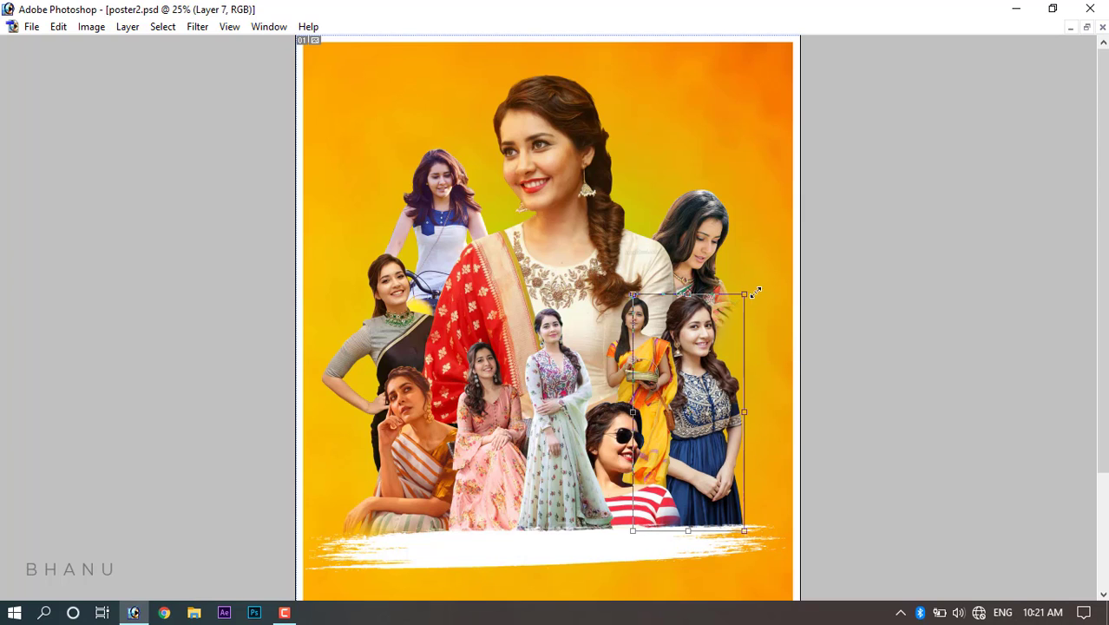
left_click_drag(762, 289, 762, 288)
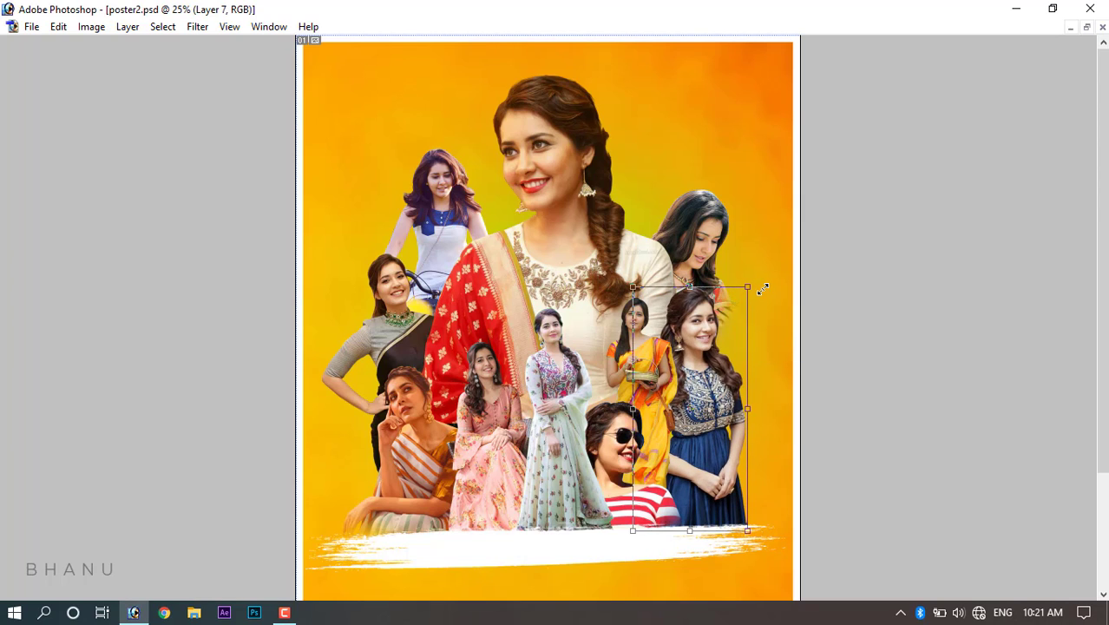
key("Return")
key("shift+Left")
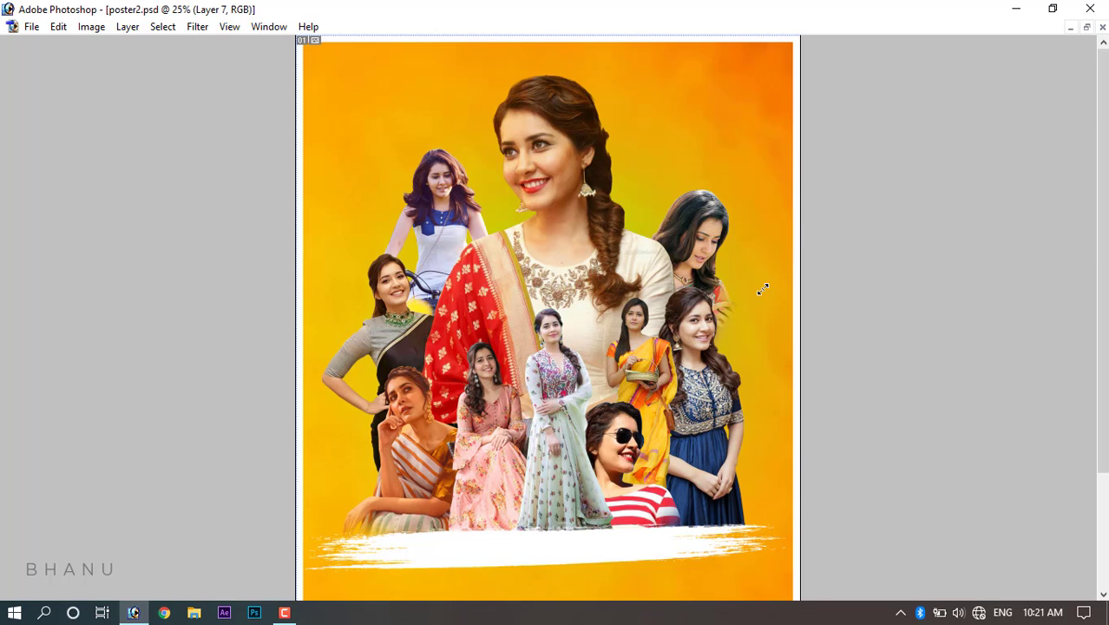
key("ctrl+plus")
key("ctrl+minus")
key("ctrl+minus")
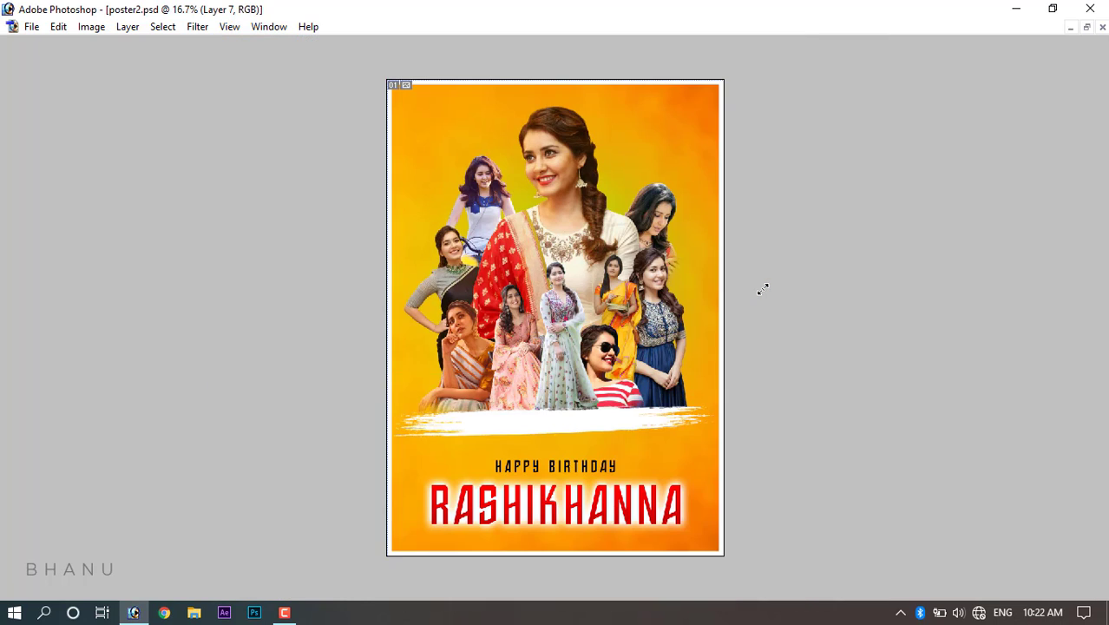
key("ctrl+plus")
left_click_drag(755, 203, 763, 277)
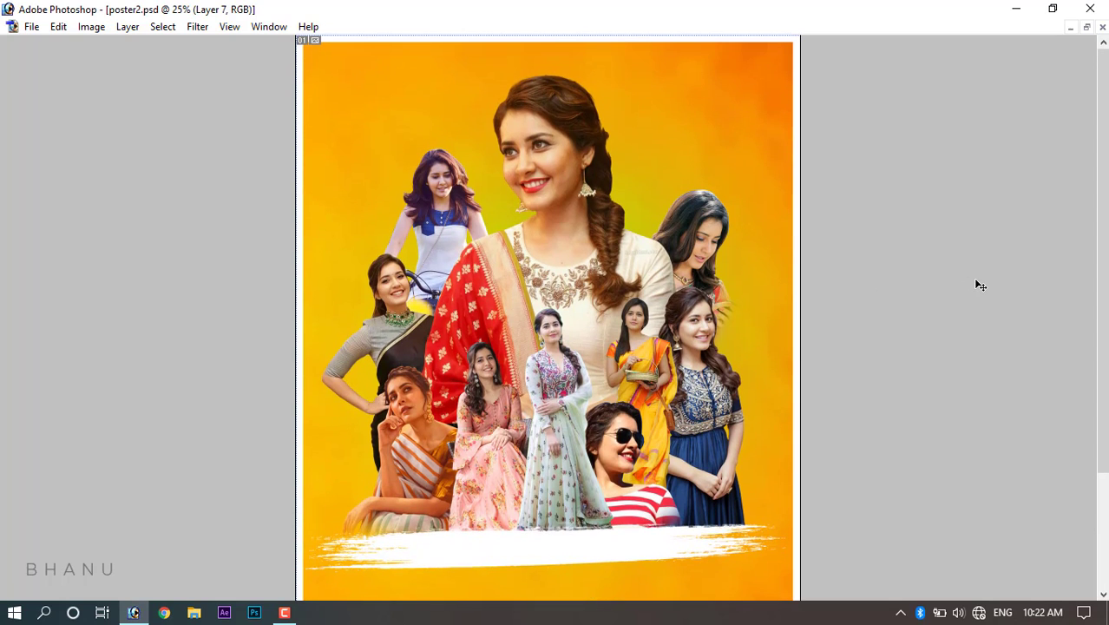
Examine the whole poster full screen, from the large portrait and surrounding photos down to the title.
key("f")
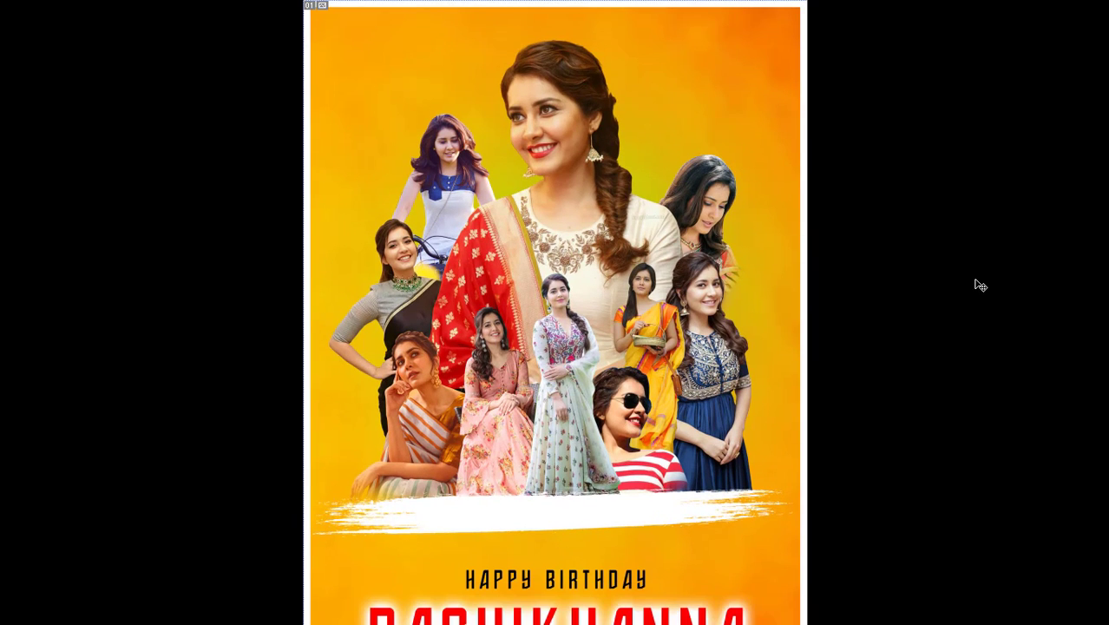
key("ctrl+plus")
left_click_drag(1005, 297, 1000, 355)
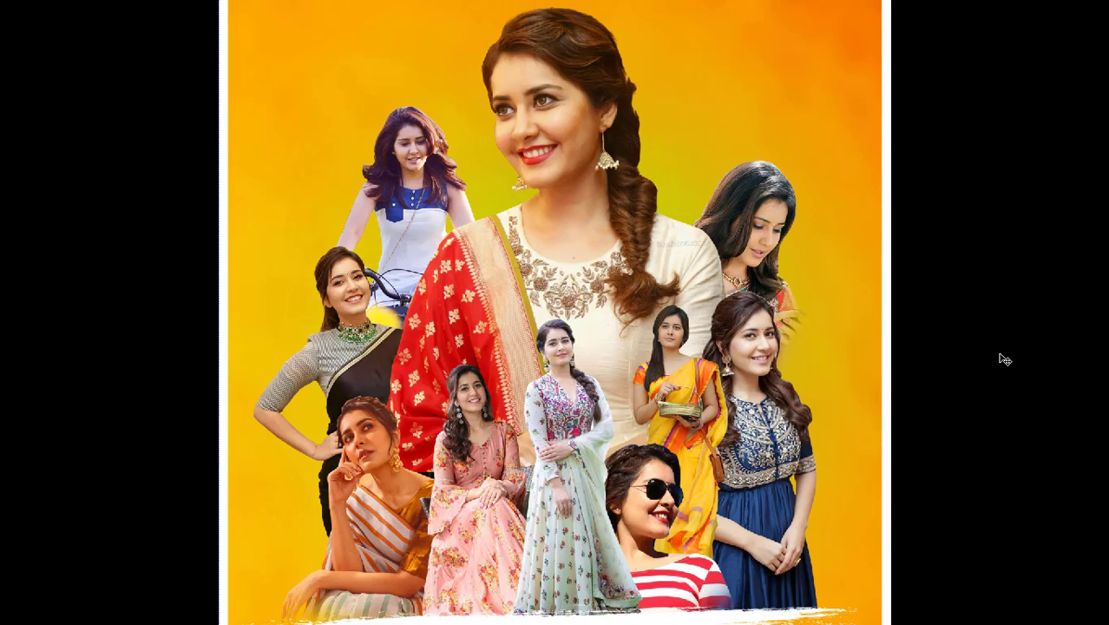
scroll(820, 132, "up", 3)
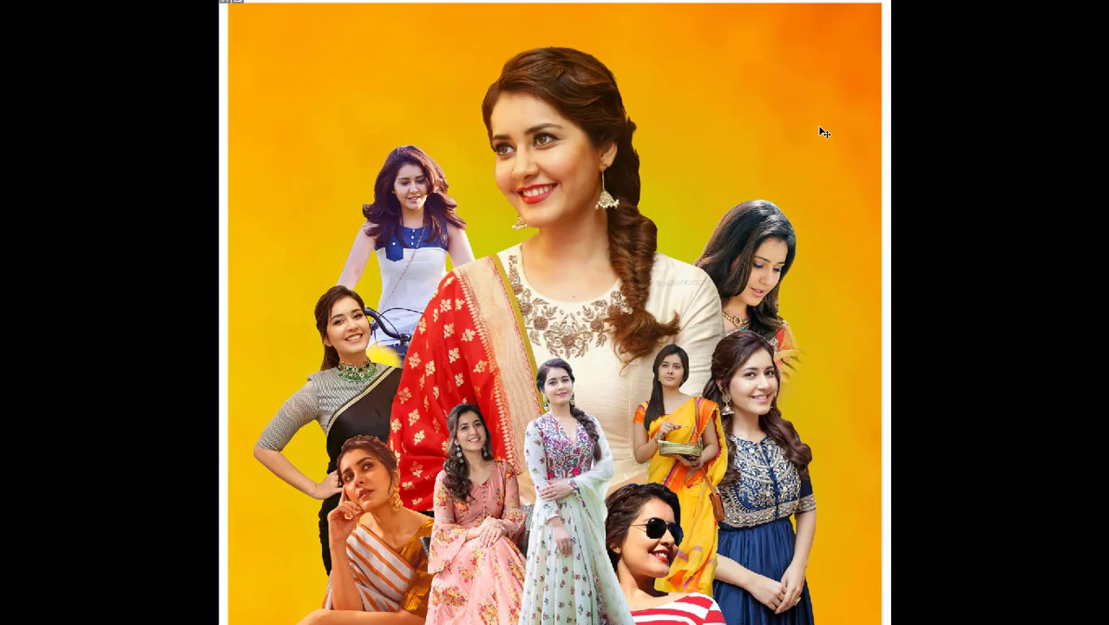
scroll(917, 134, "down", 5)
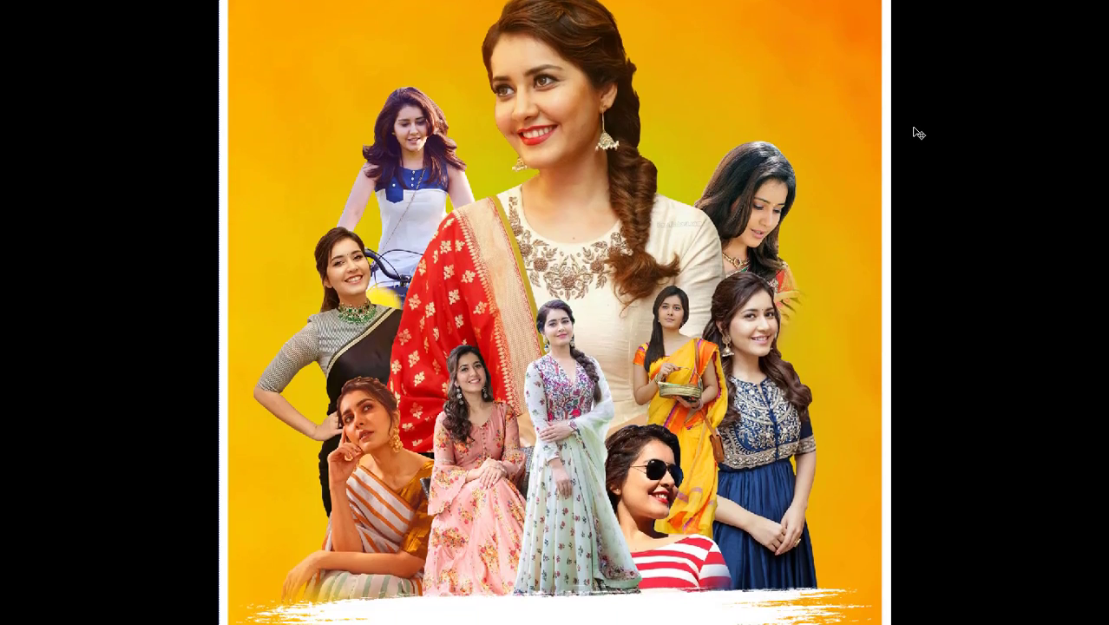
scroll(917, 133, "down", 5)
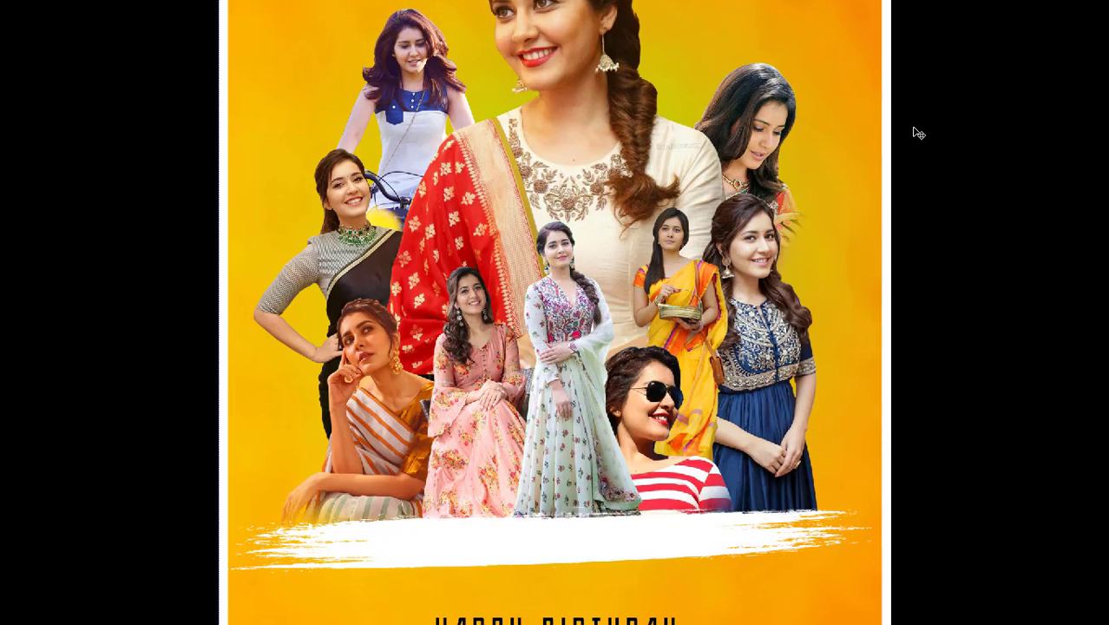
scroll(917, 133, "down", 5)
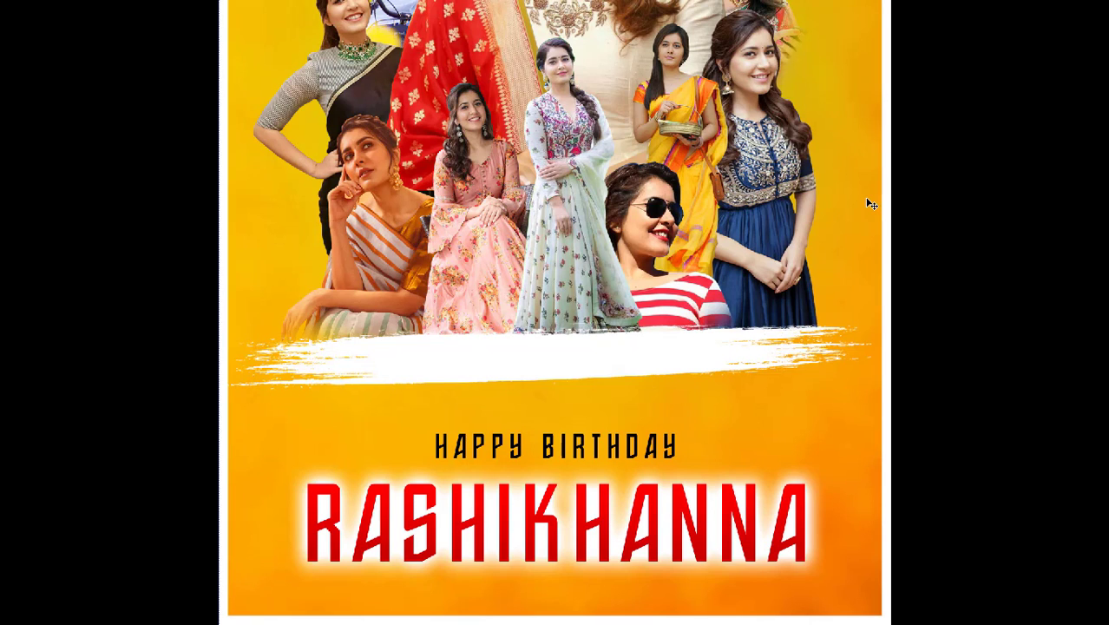
scroll(869, 201, "up", 7)
scroll(872, 203, "up", 8)
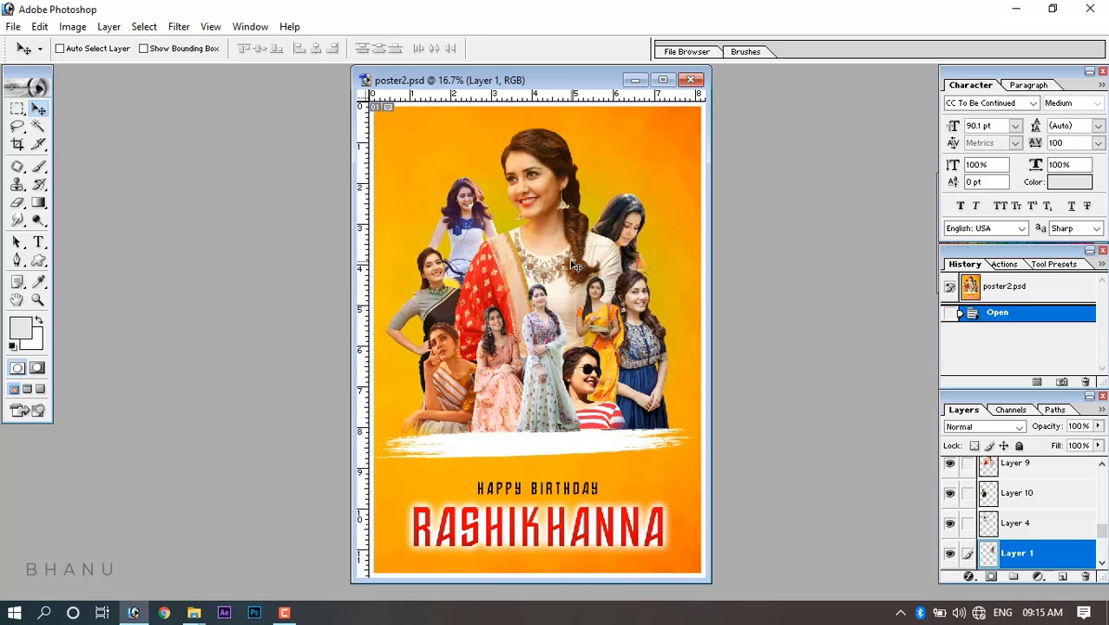
Set up a JPEG copy of the poster named completed in the RashiKhanna folder.
left_click(13, 26)
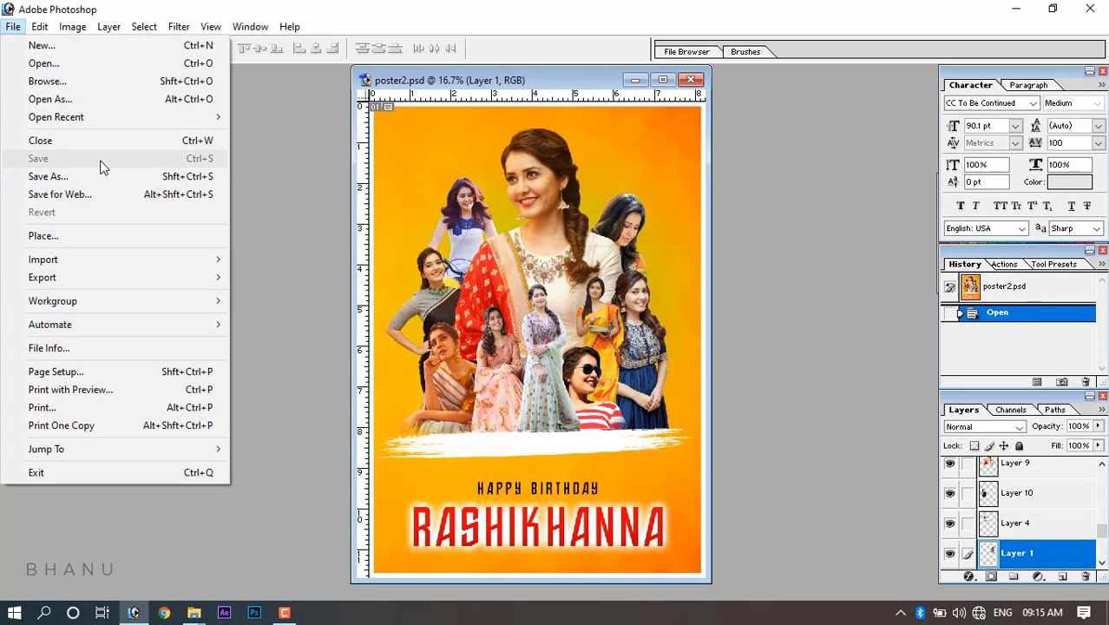
left_click(411, 80)
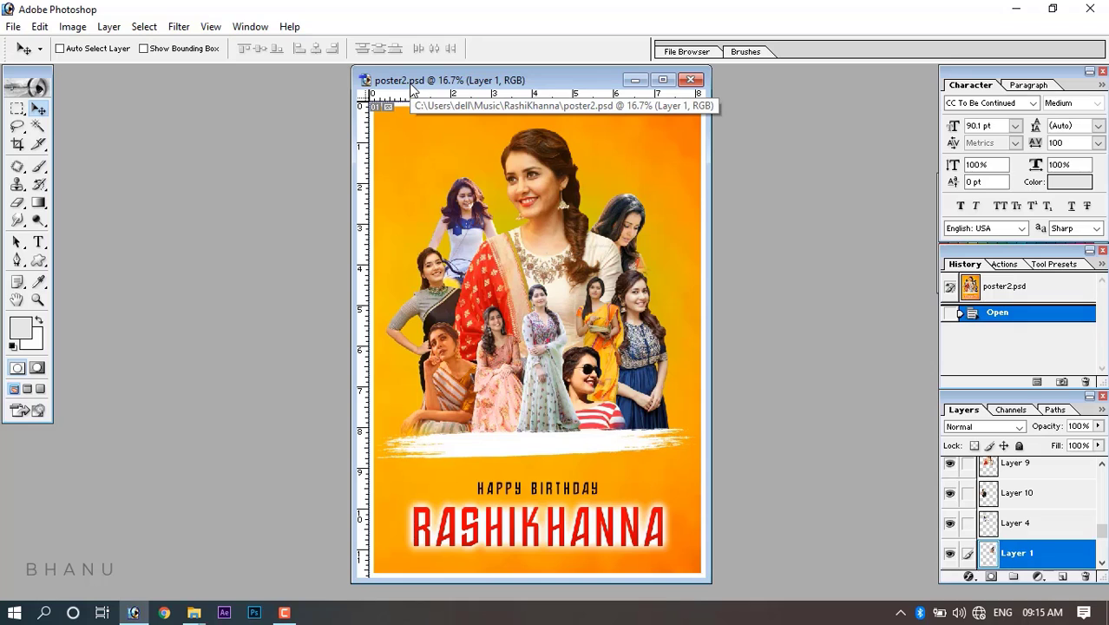
left_click(18, 28)
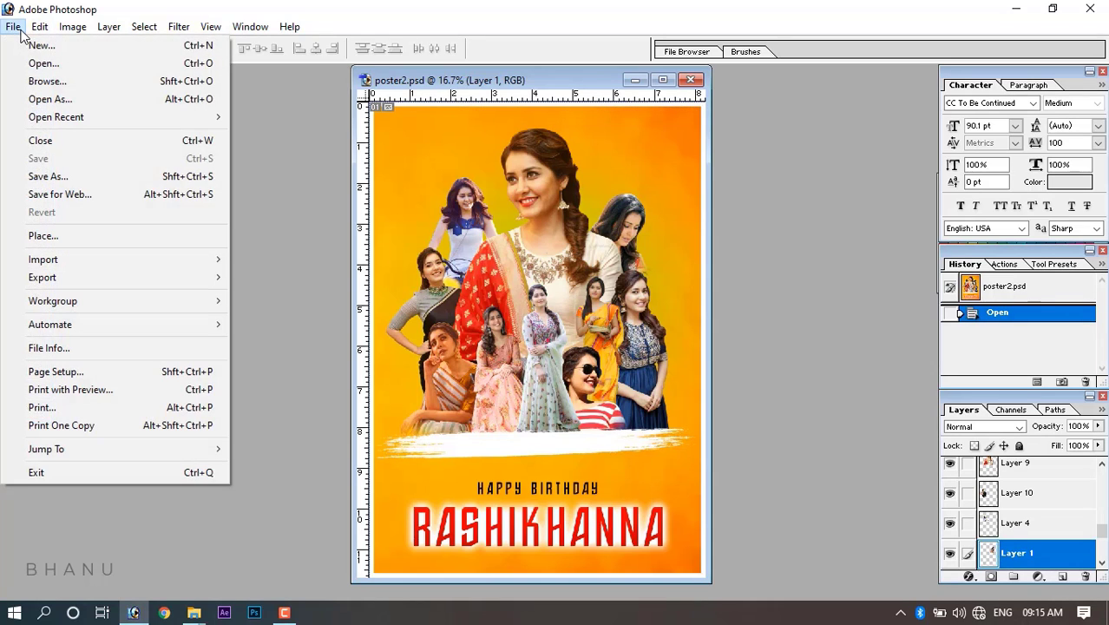
left_click(61, 179)
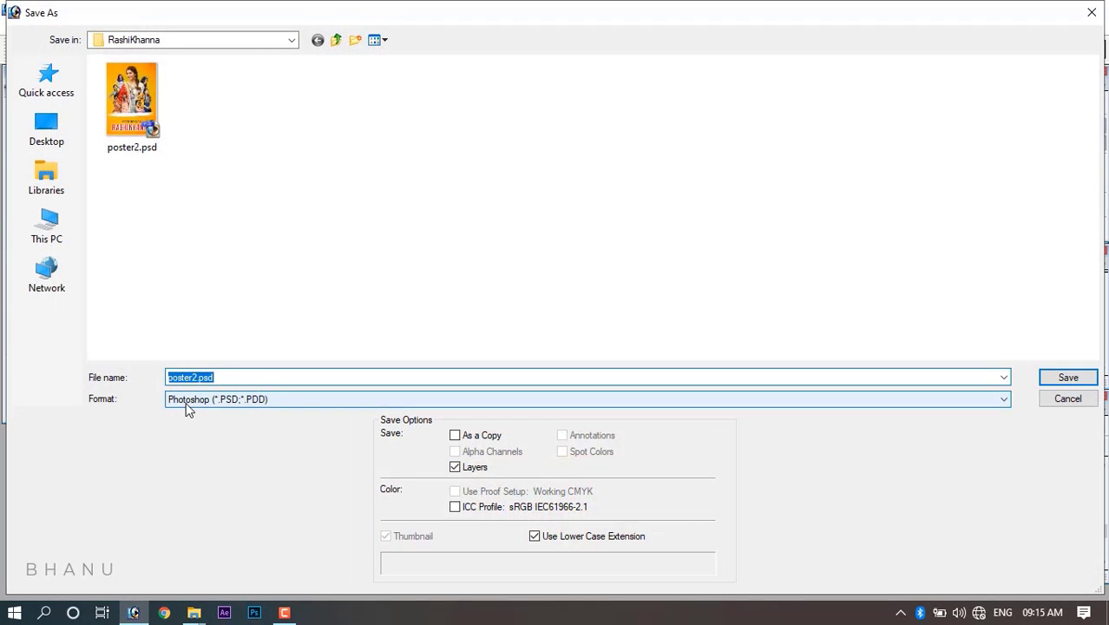
left_click(184, 401)
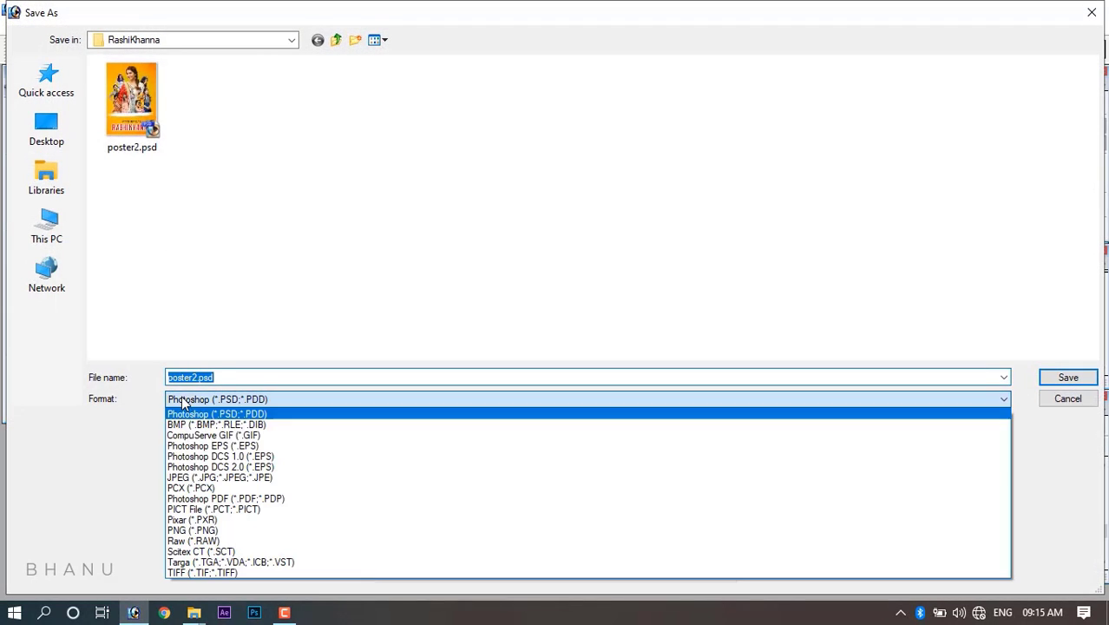
left_click(176, 479)
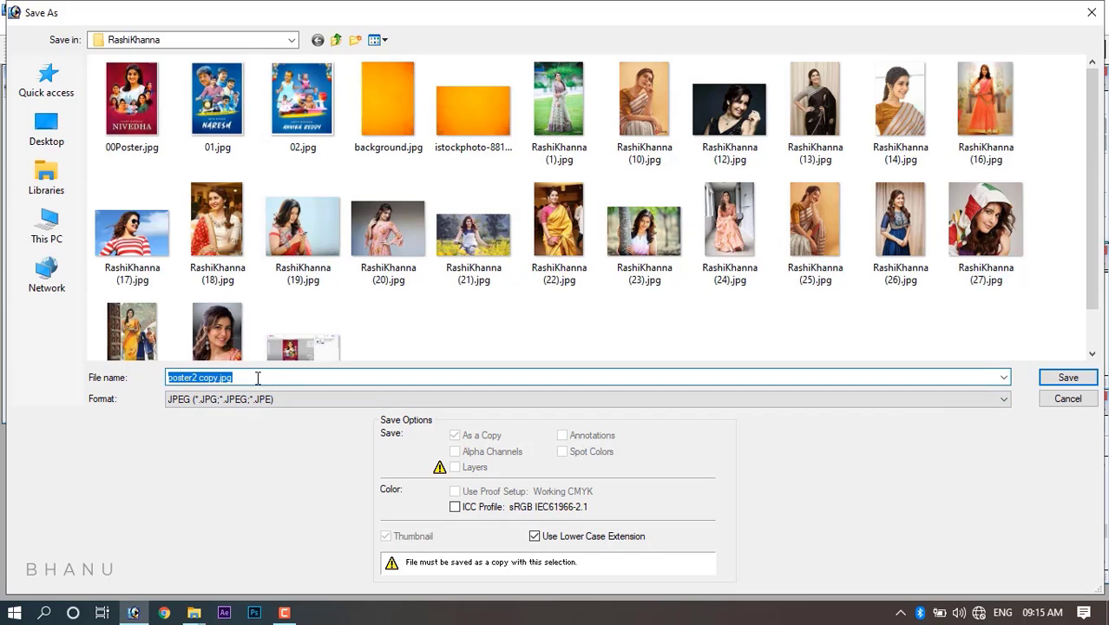
type("completed")
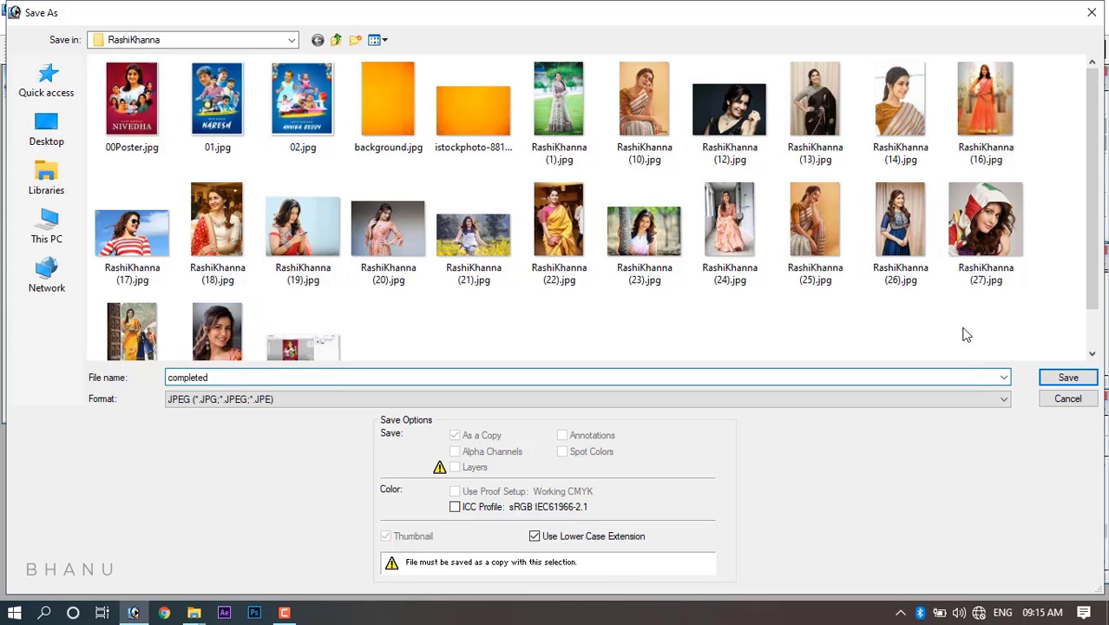
Save the JPEG copy at Maximum quality 12 with the Baseline ("Standard") format option.
left_click(1068, 379)
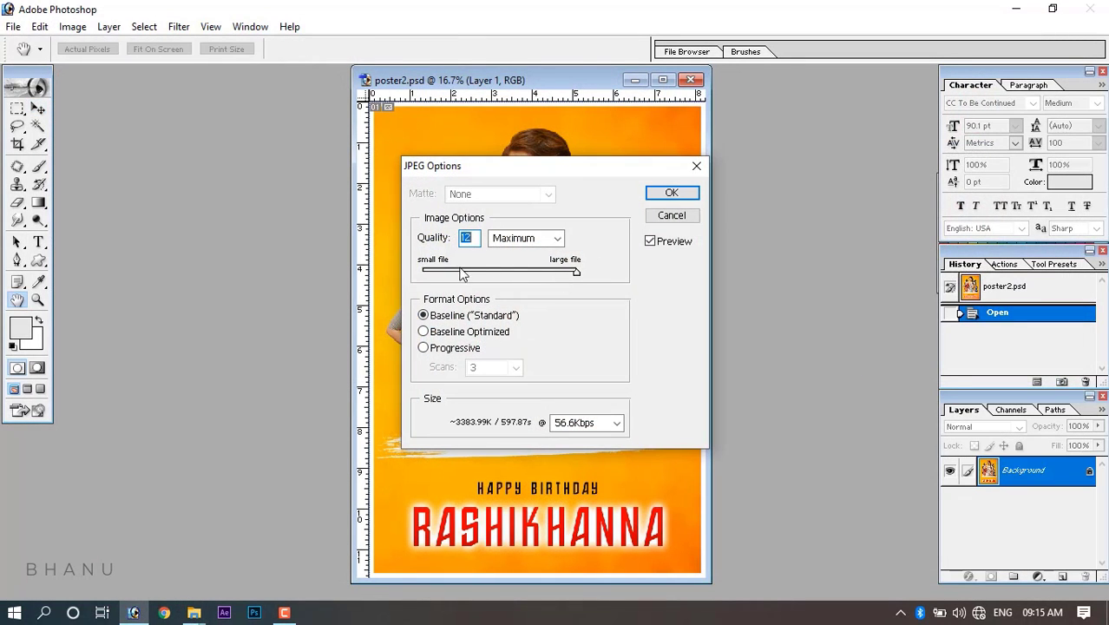
mouse_move(575, 270)
left_mouse_down()
mouse_move(535, 275)
mouse_move(595, 280)
left_mouse_up()
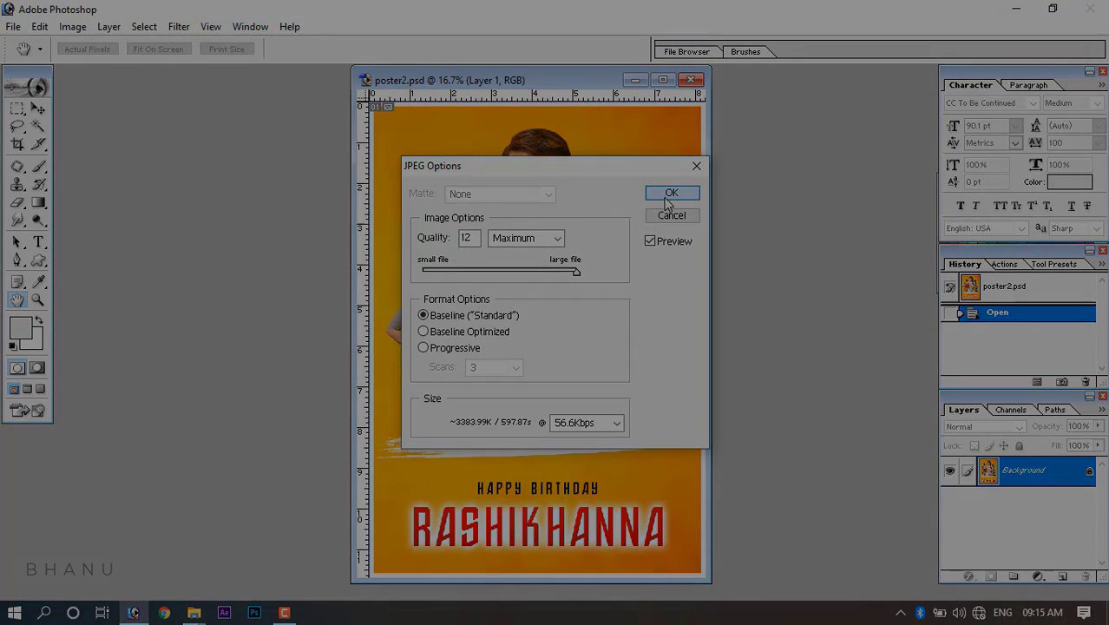
left_click(665, 198)
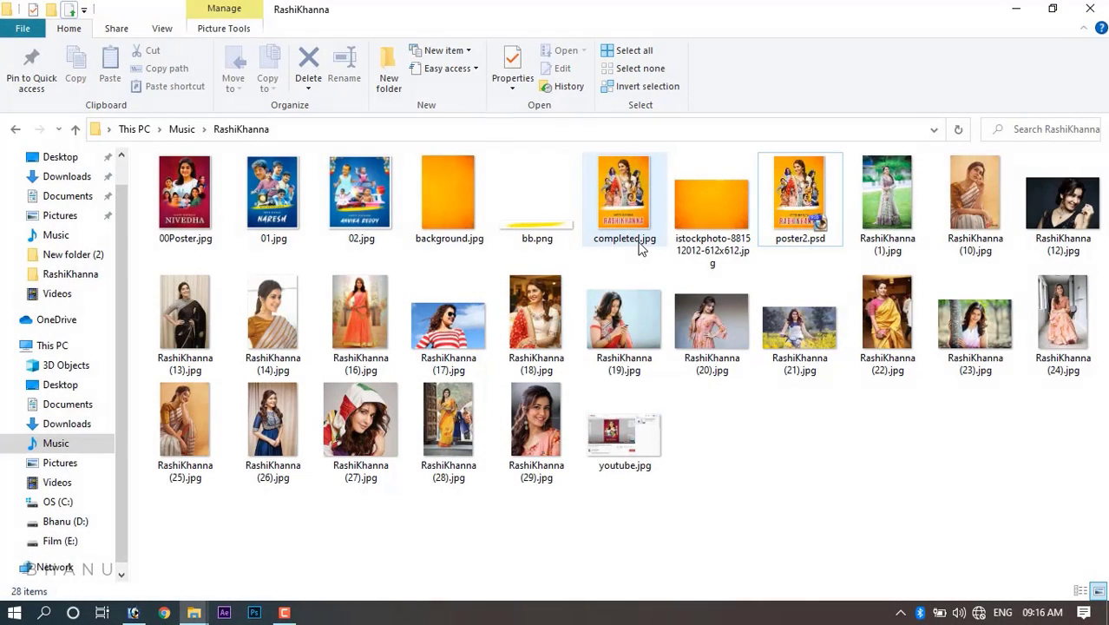
In File Explorer, compare the file sizes of poster2.psd and completed.jpg, and open completed.jpg for viewing.
left_click(803, 219)
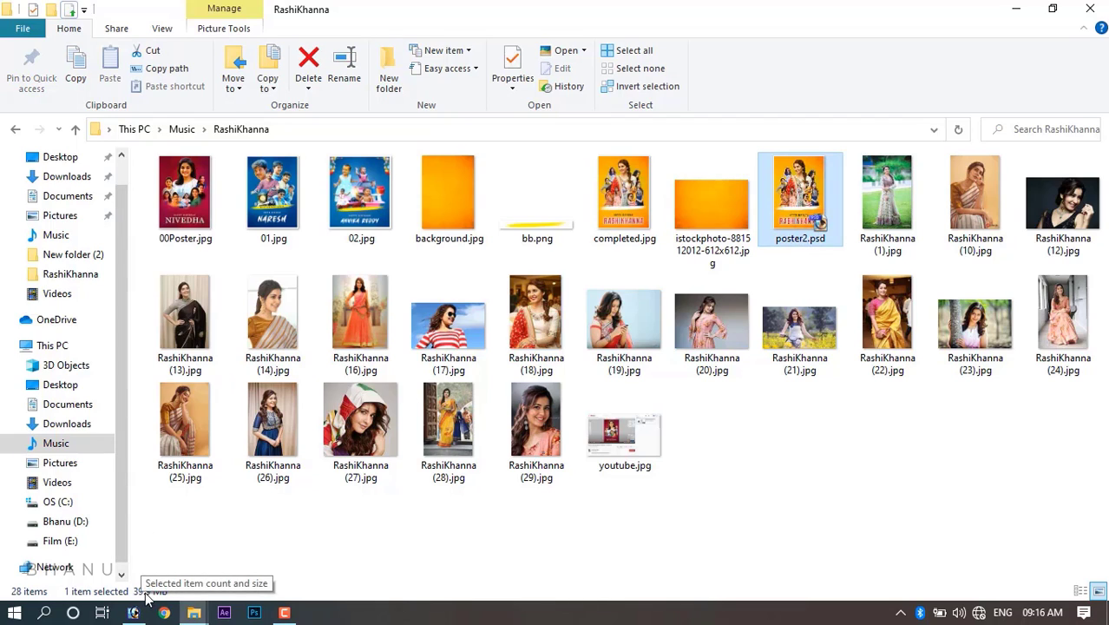
left_click(623, 219)
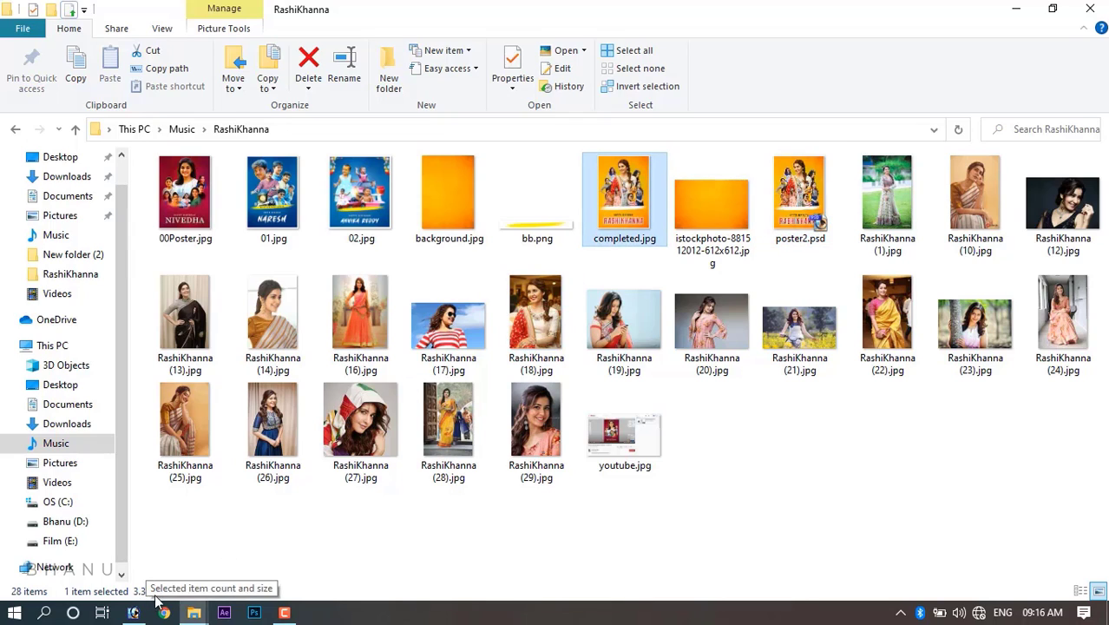
left_click(792, 207)
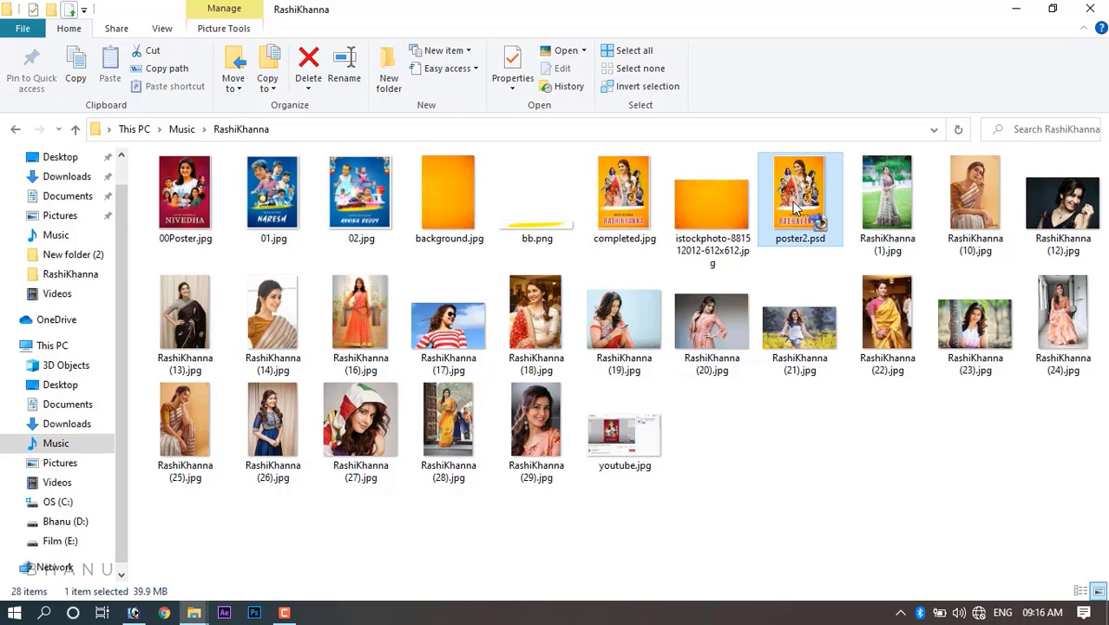
left_click(631, 204)
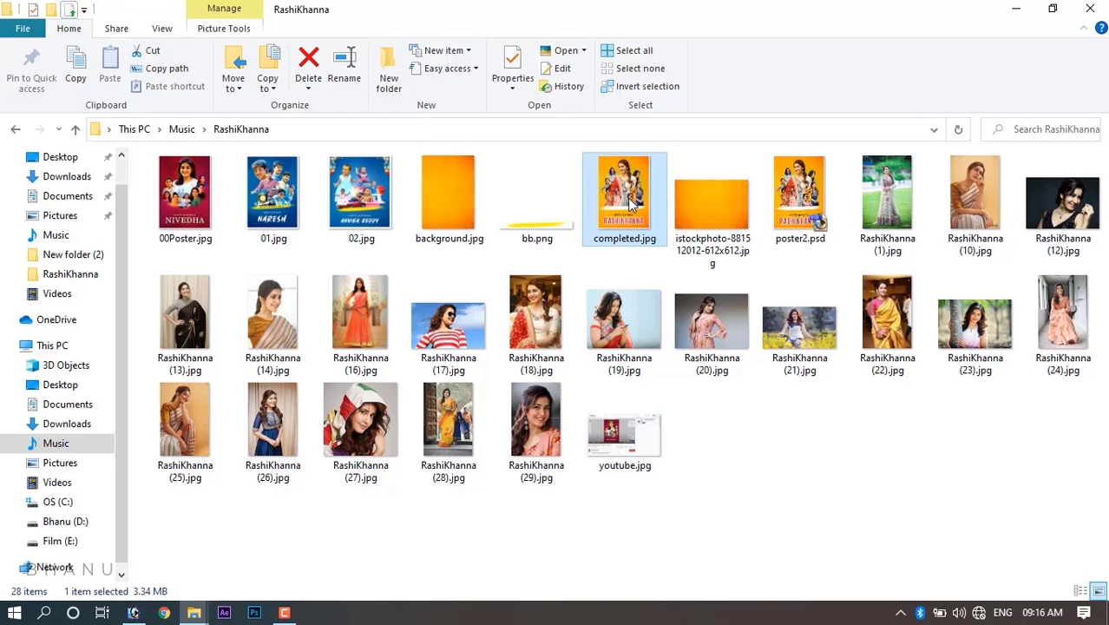
double_click(632, 203)
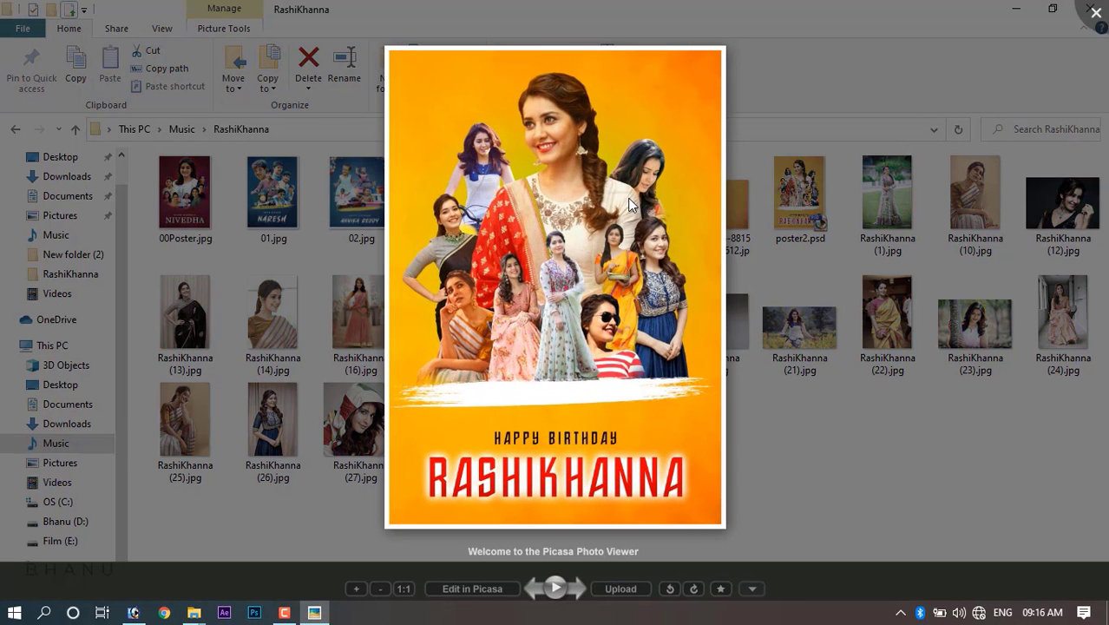